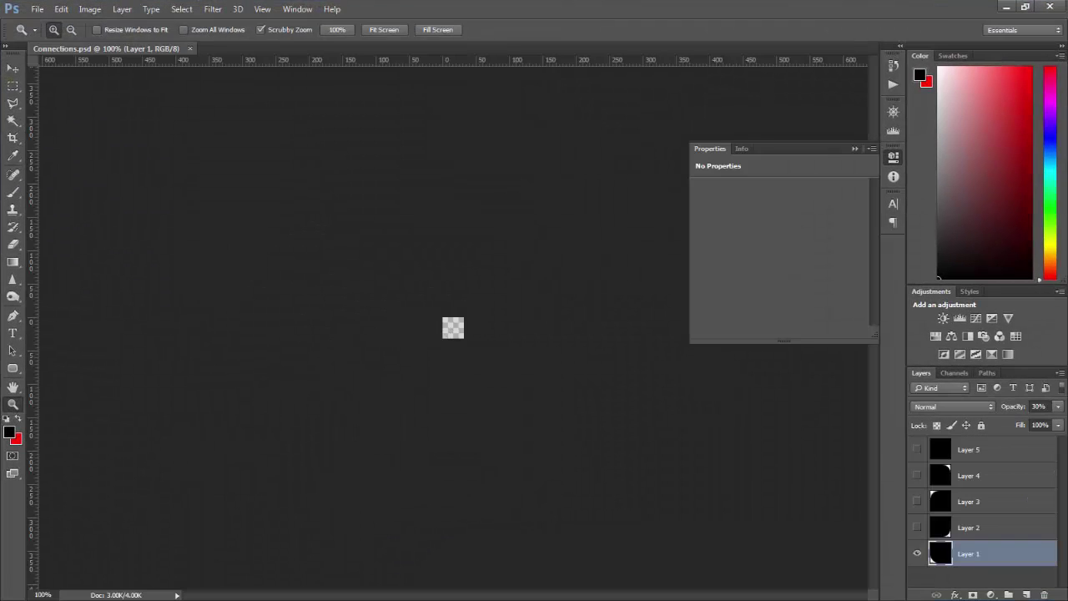
Dock the ICONS.psd document as a tab beside Connections.psd and remove all four guides from its canvas
left_click_drag(225, 112, 312, 48)
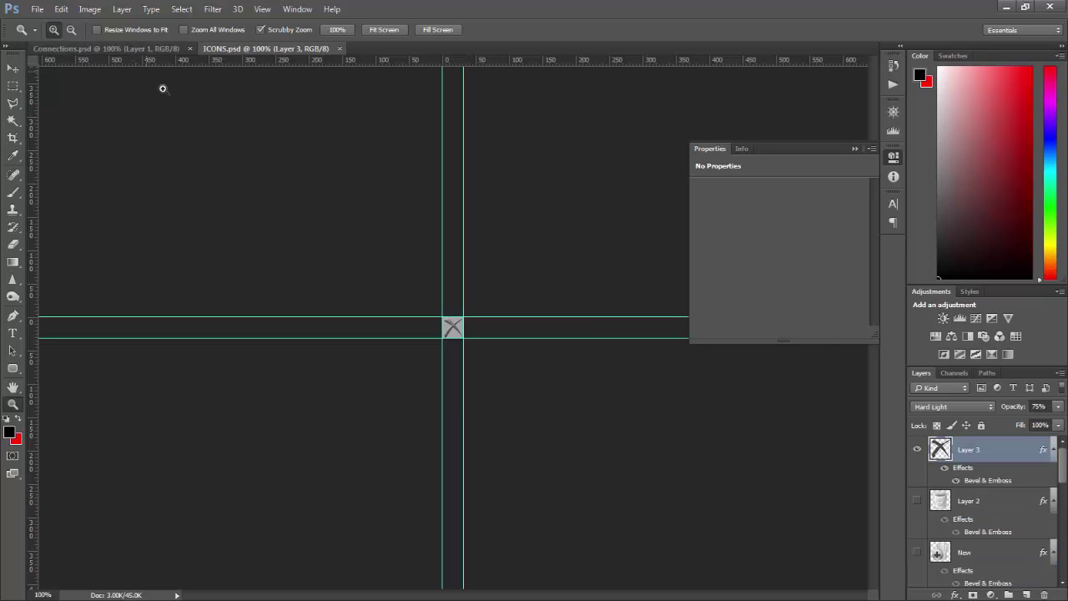
left_click(547, 236)
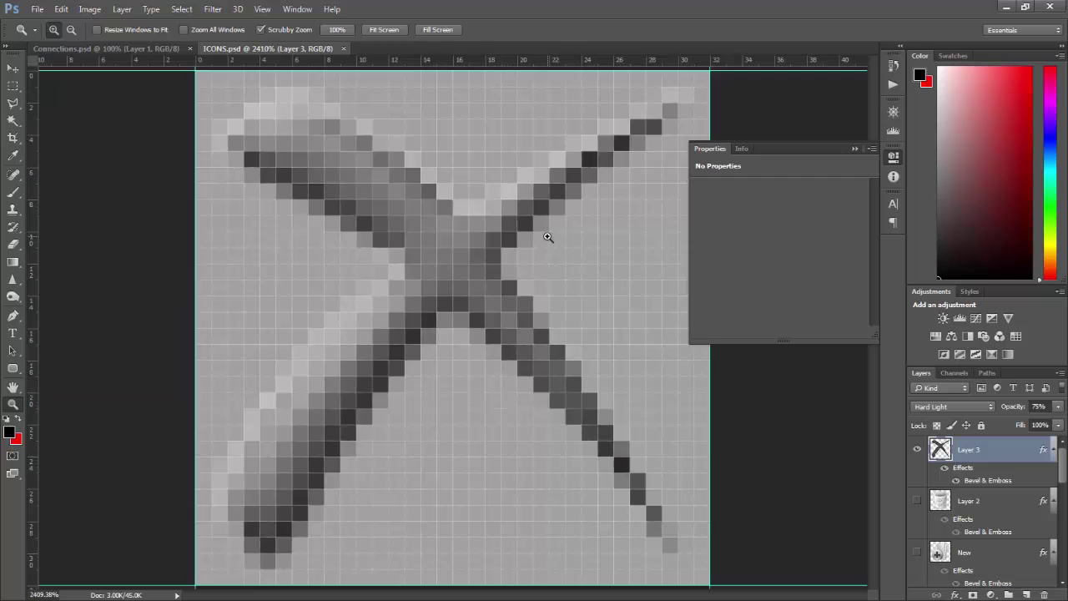
key("v")
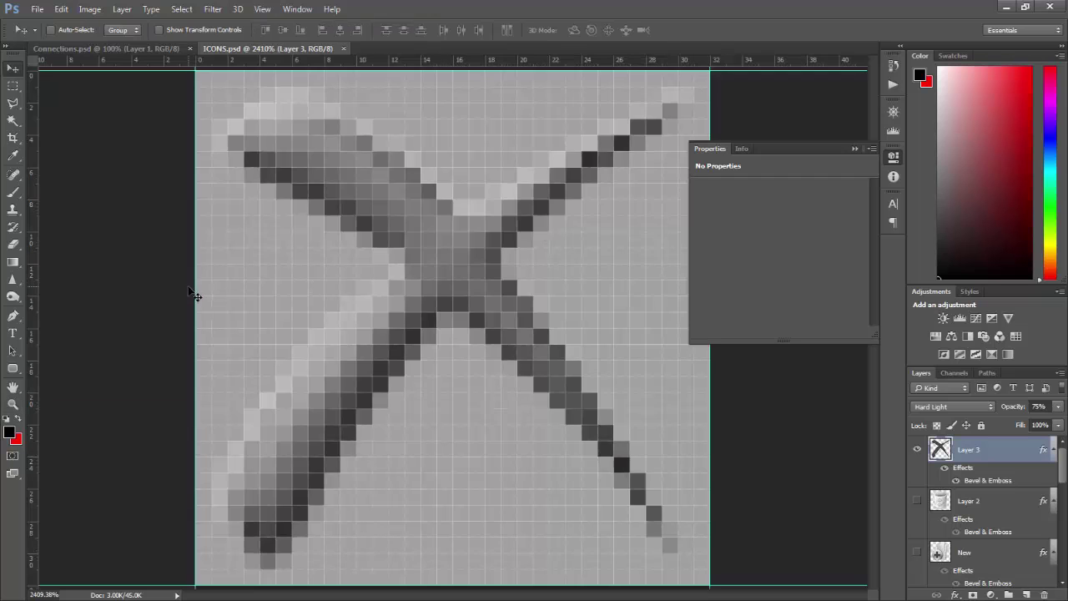
left_click_drag(195, 293, 159, 146)
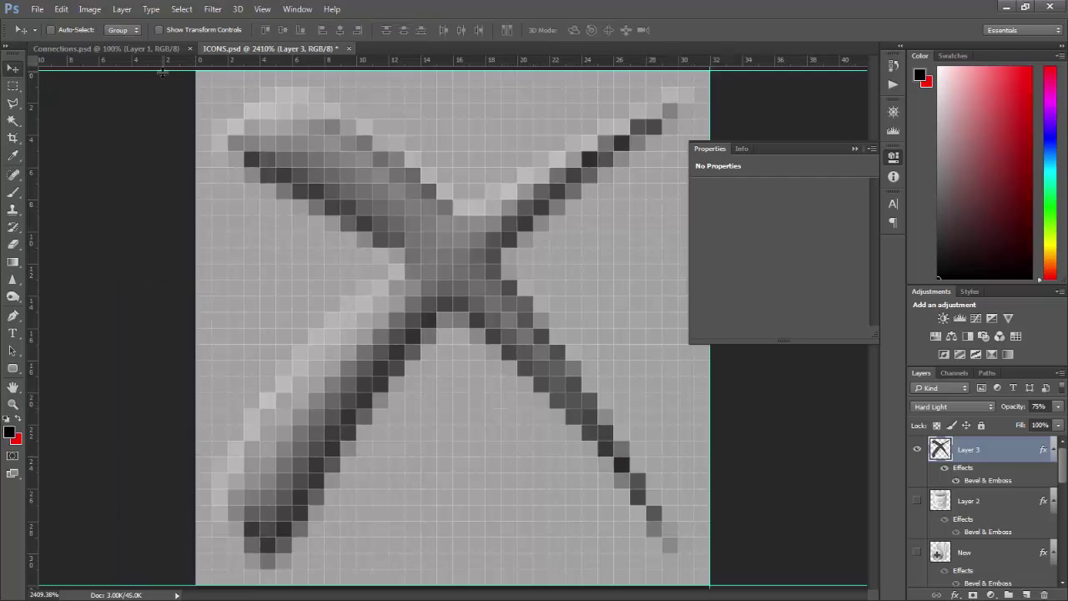
left_click_drag(164, 71, 171, 47)
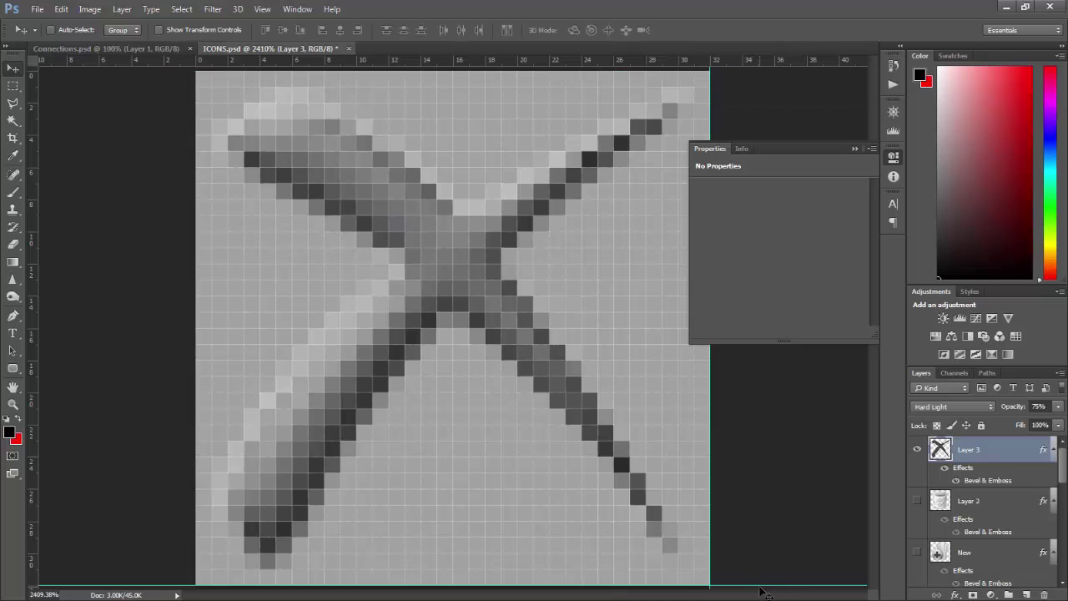
left_click_drag(764, 586, 742, 265)
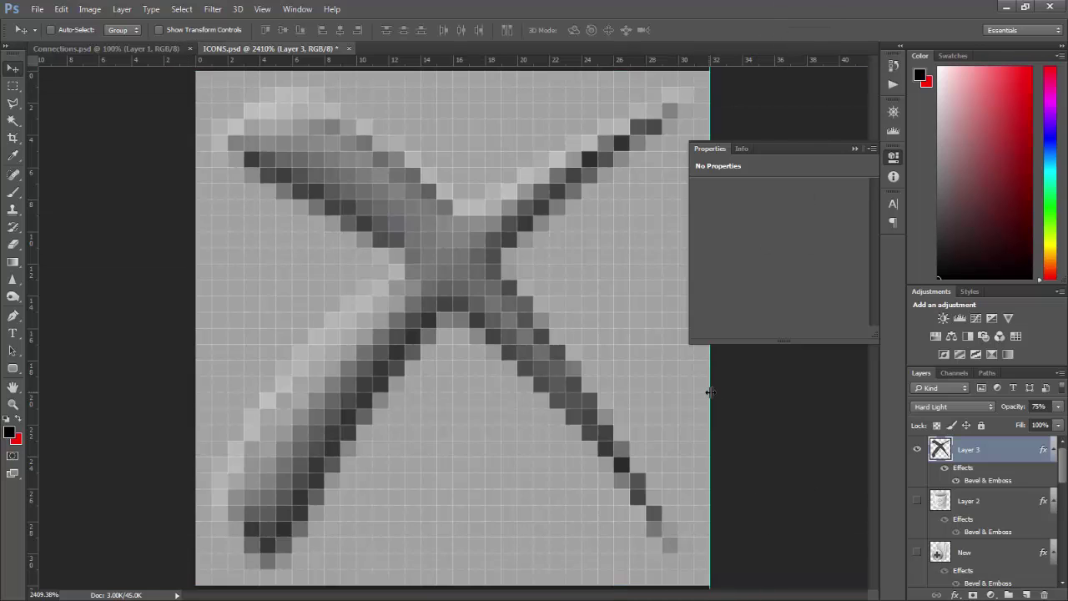
left_click(853, 149)
left_click_drag(710, 196, 33, 186)
Select the Background layer and hide Layer 3 and Layer 1 so the dark base artwork is exposed
left_click_drag(1064, 462, 1062, 586)
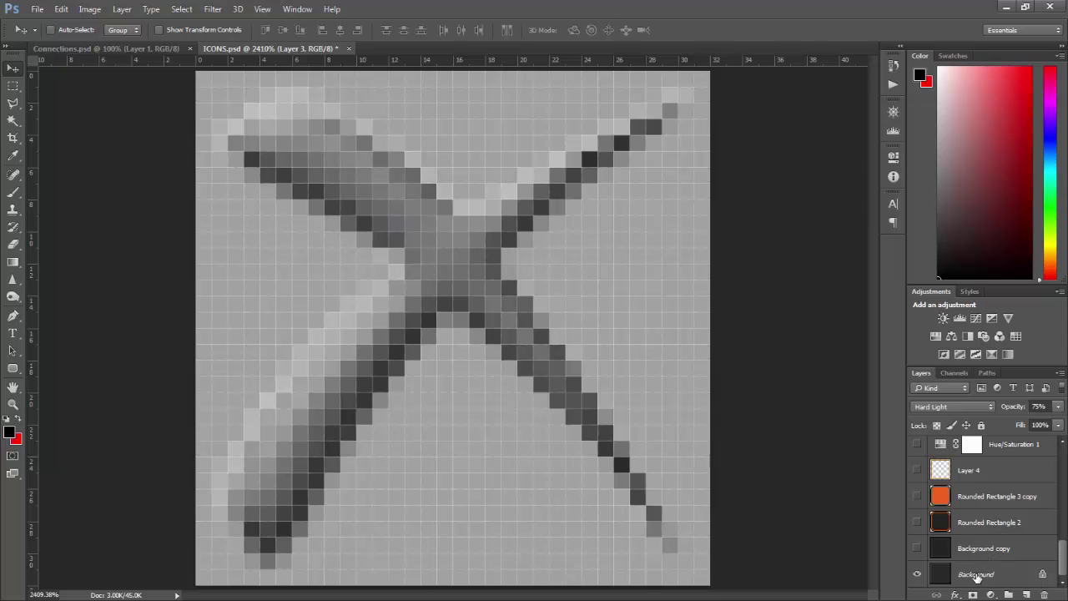
left_click(982, 571)
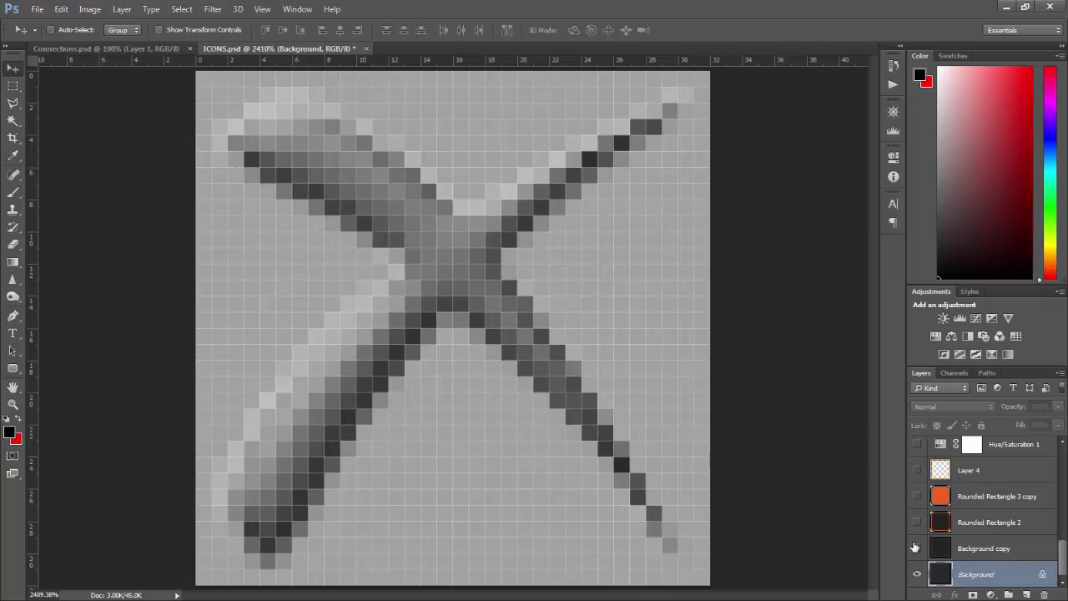
scroll(918, 546, "up", 5)
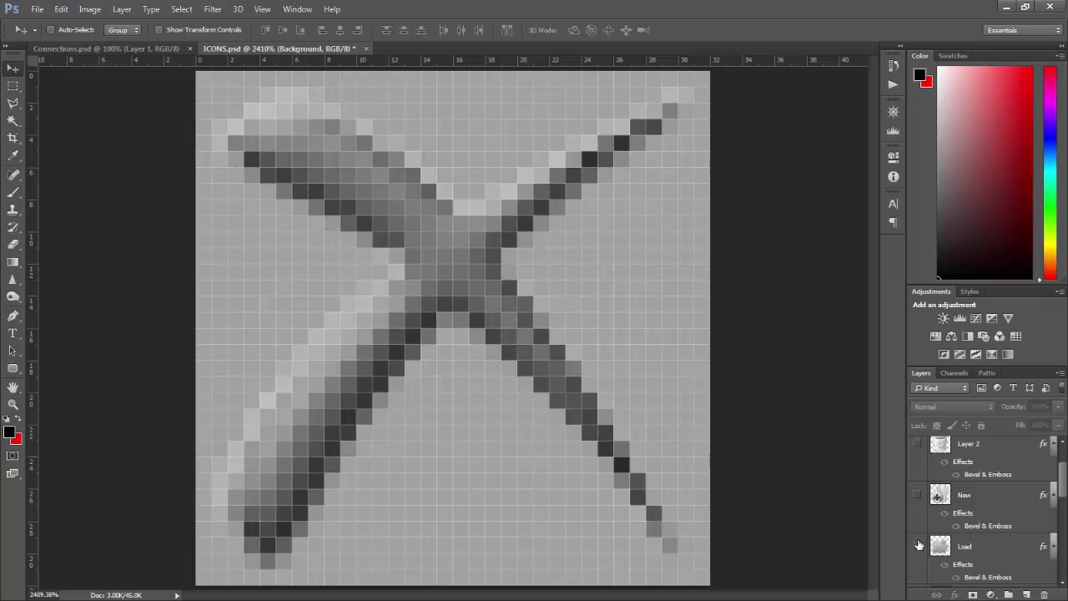
scroll(919, 546, "up", 1)
left_click(918, 450)
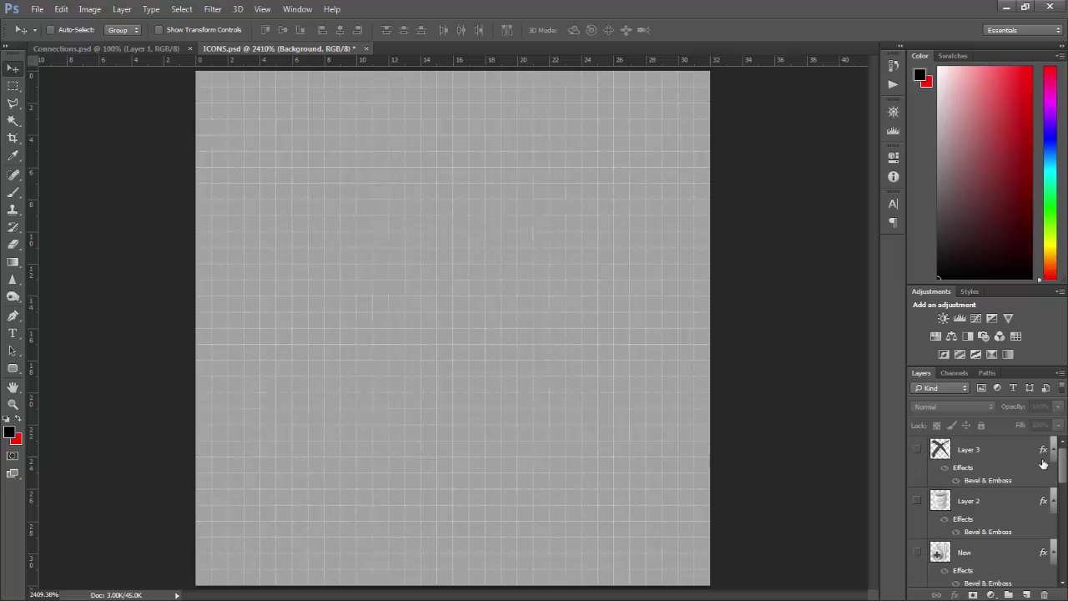
scroll(920, 476, "down", 3)
left_click(918, 501)
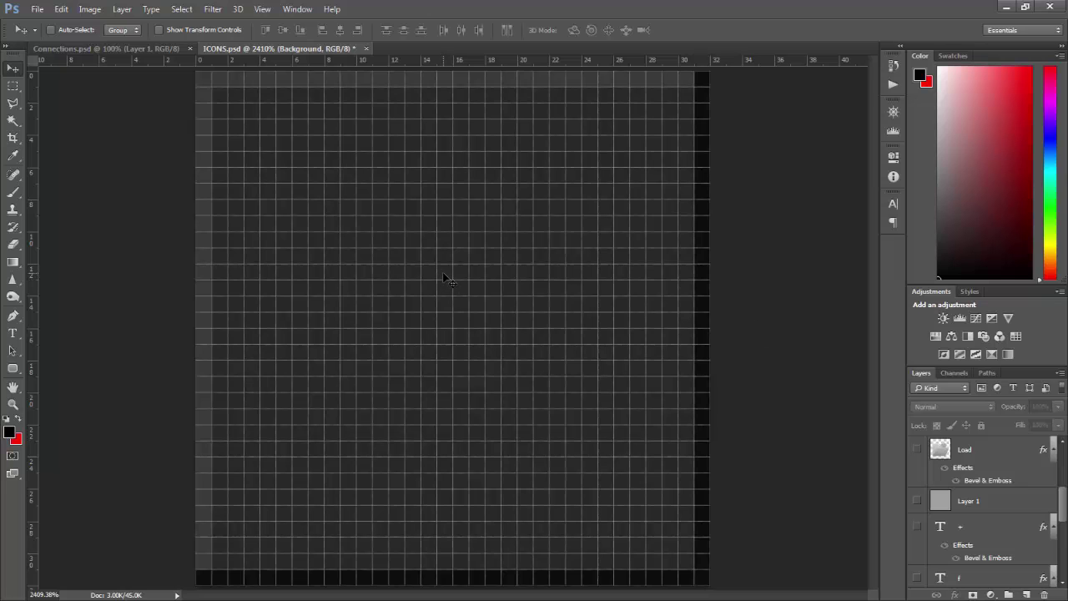
Set the foreground colour by sampling the dark grey interior of the Background artwork
left_click(10, 431)
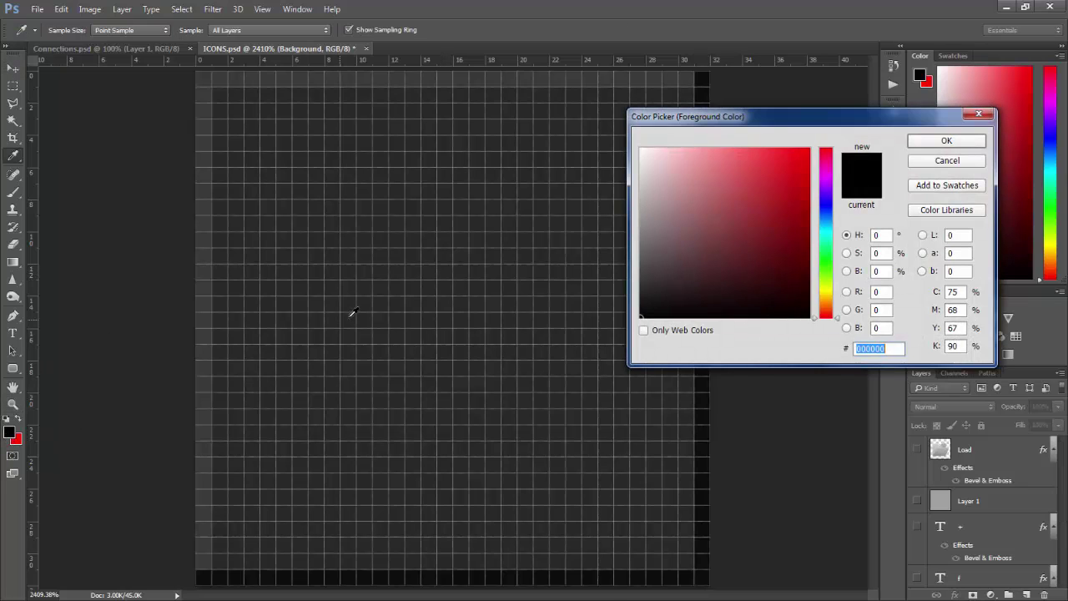
left_click(387, 298)
left_click(961, 143)
key("v")
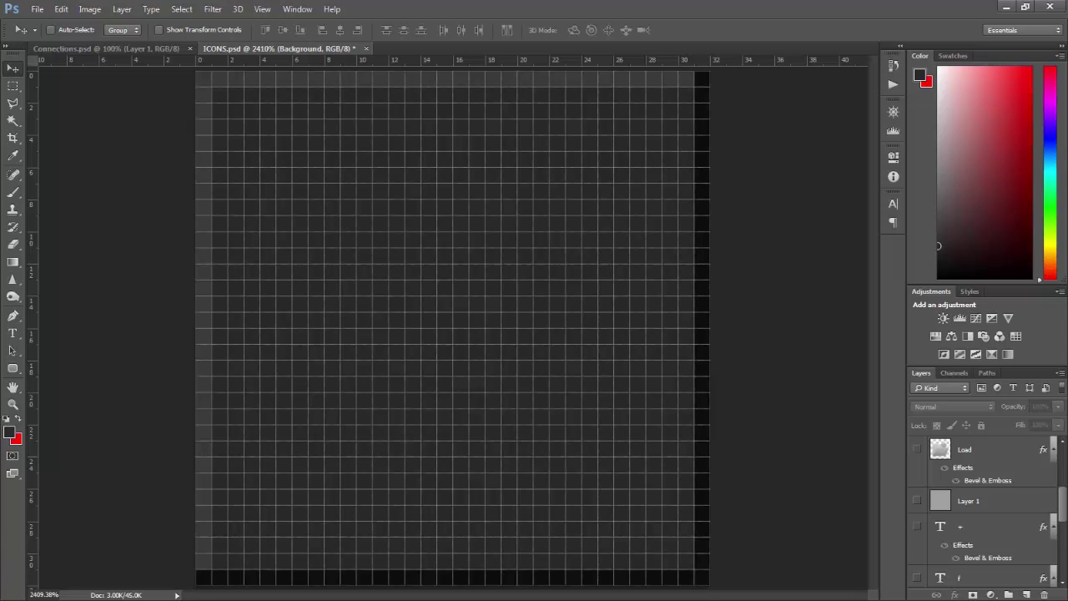
Switch to Unity, deselect the Add node to examine the node styling in the Node Editor, and return to Photoshop
key("alt+Tab")
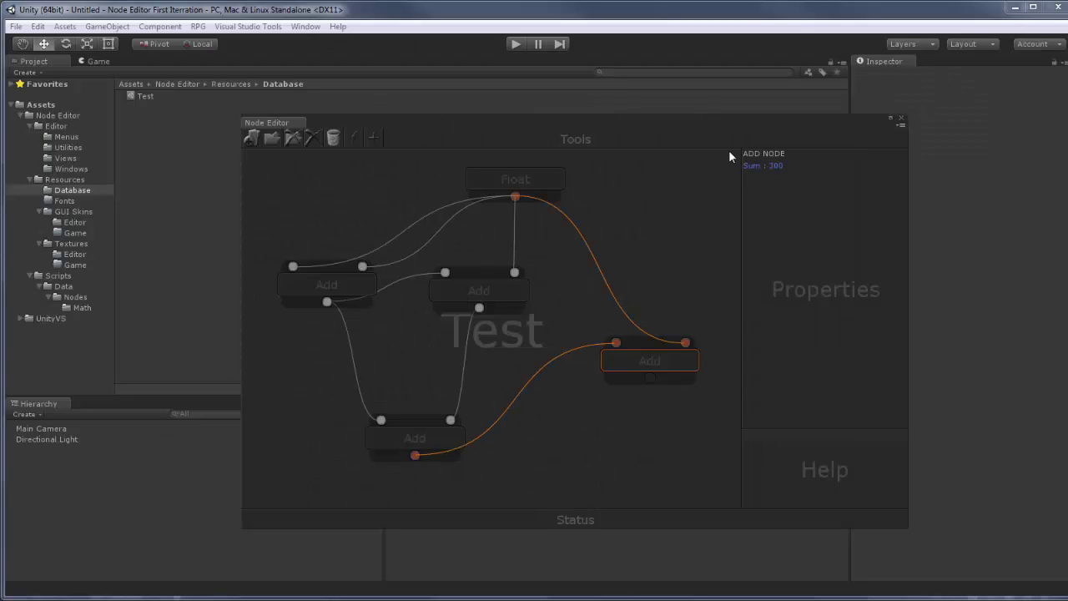
left_click(674, 470)
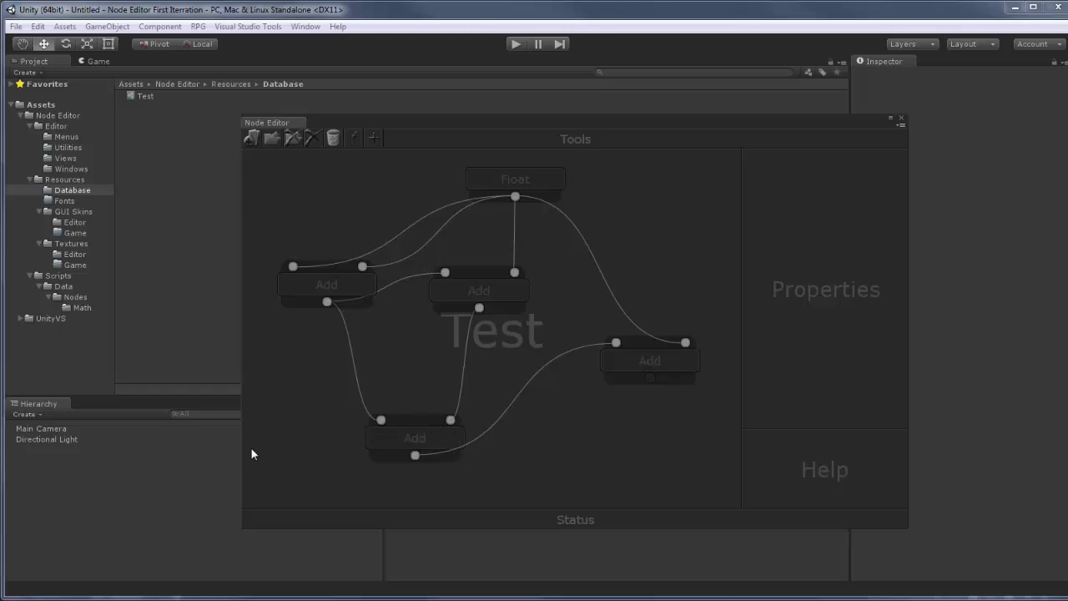
key("alt+Tab")
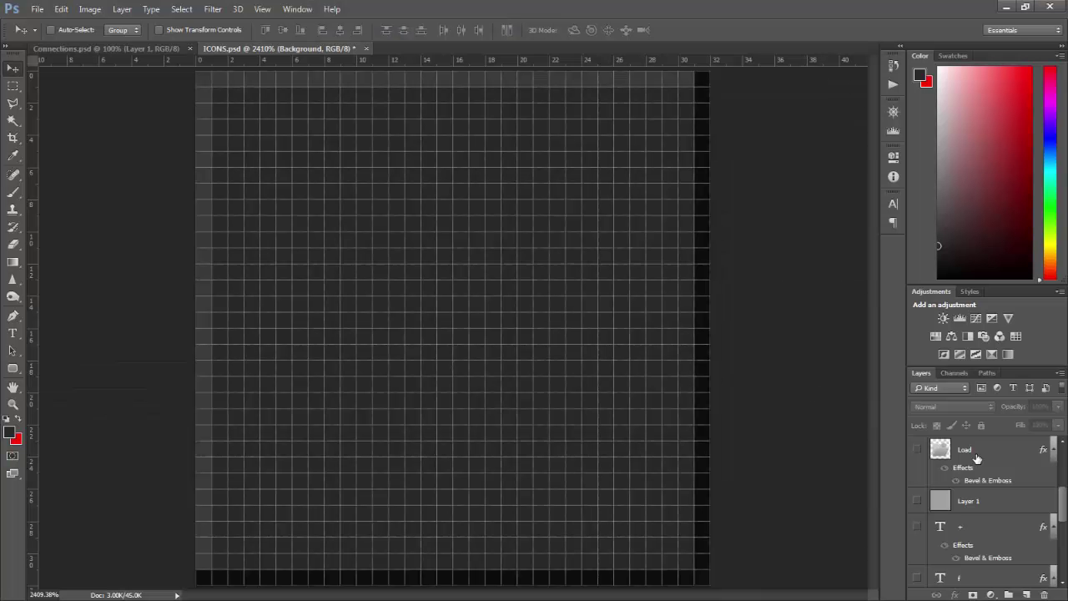
Compare the Background and Background copy artwork, and preview Rounded Rectangle 2 with both background layers hidden
left_click_drag(1064, 509, 1065, 570)
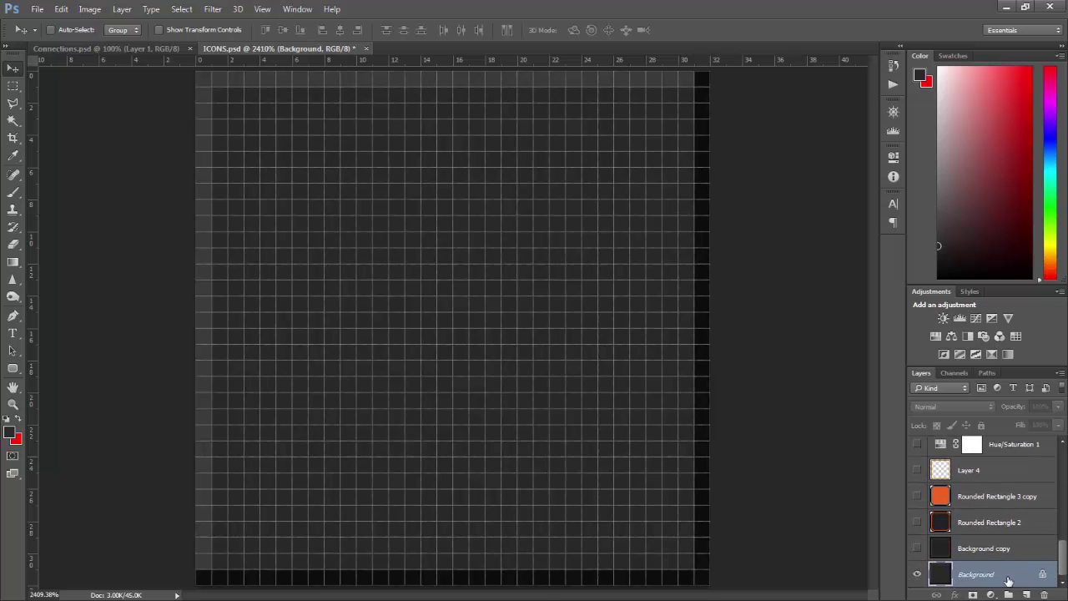
left_click(918, 548)
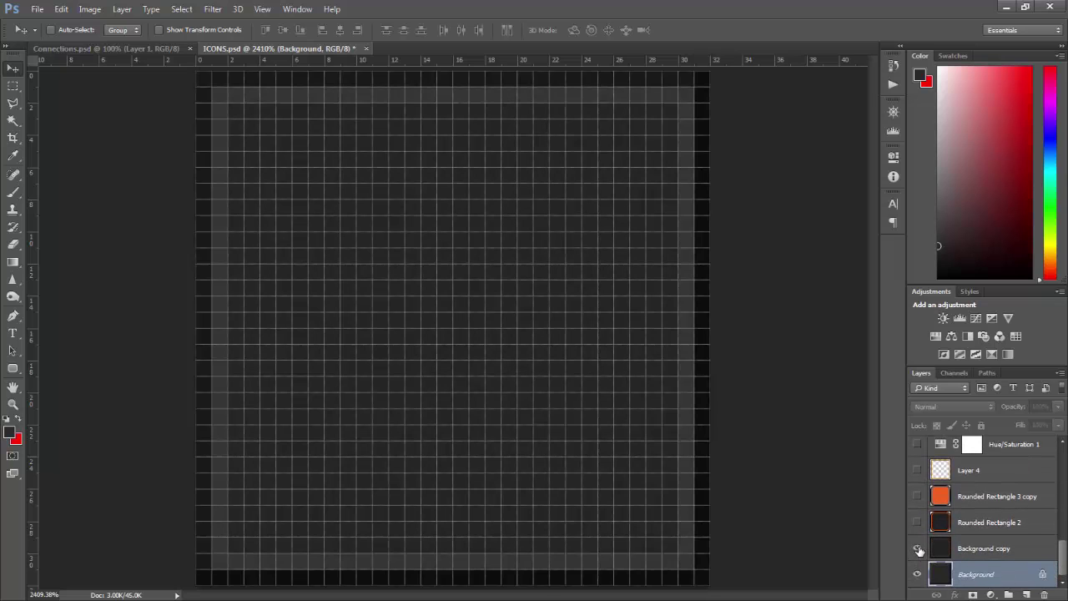
left_click(918, 549)
left_click(918, 549)
left_click_drag(918, 575, 920, 548)
left_click(919, 522)
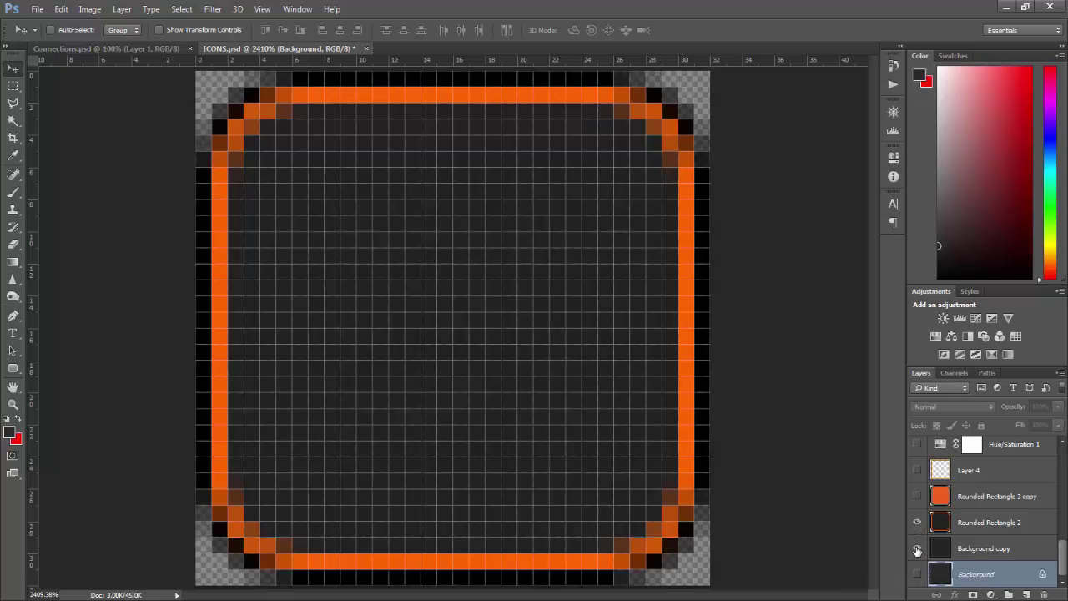
left_click(917, 551)
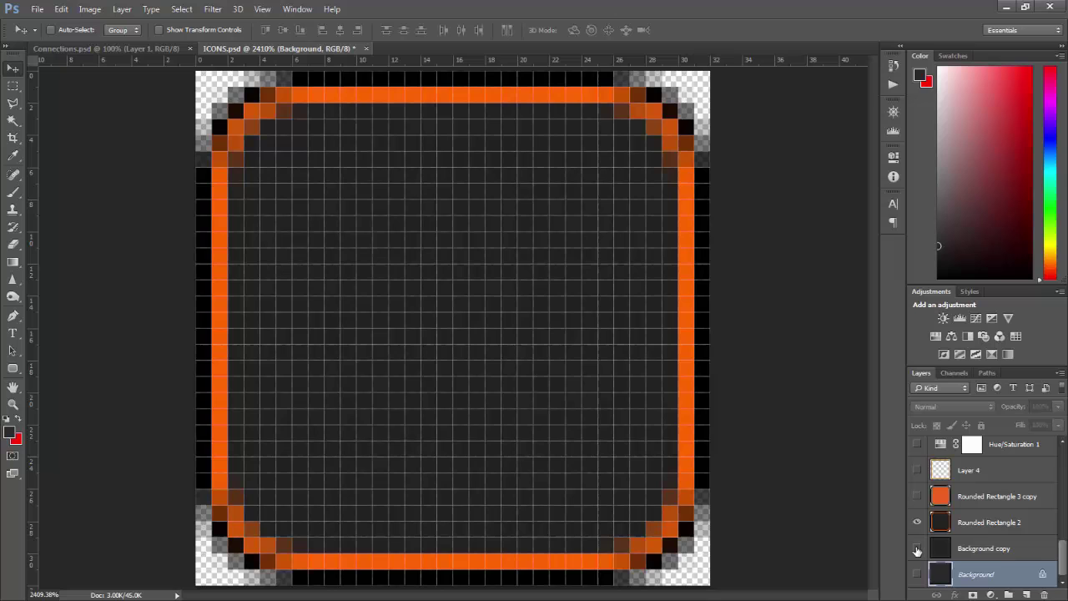
Preview Rounded Rectangle 3 copy and Layer 4, leaving only Layer 4 over Background copy and Background
left_click(918, 496)
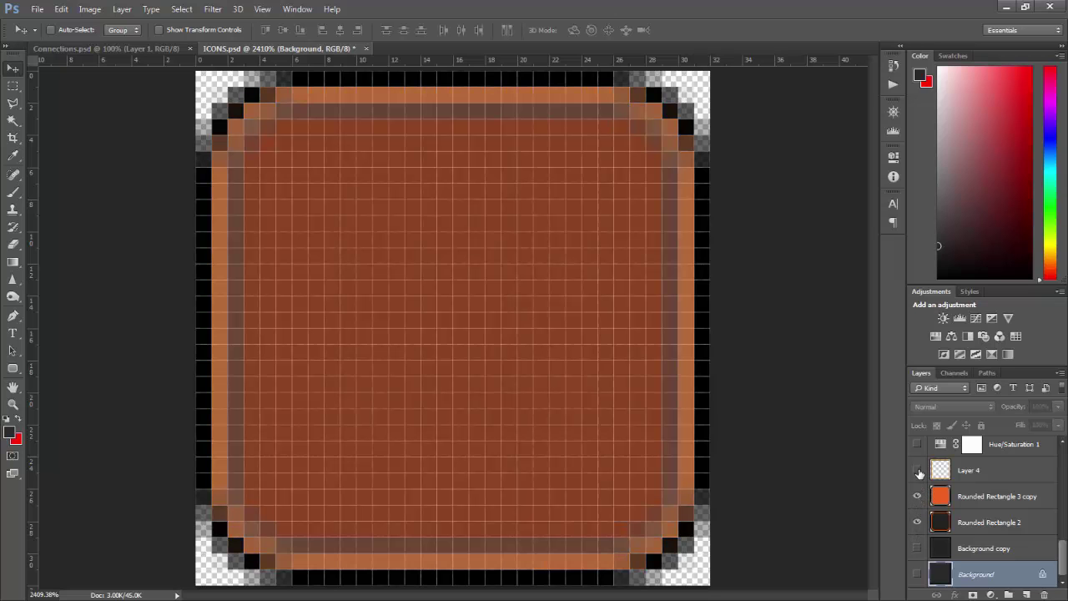
left_click(918, 472)
left_click(918, 496)
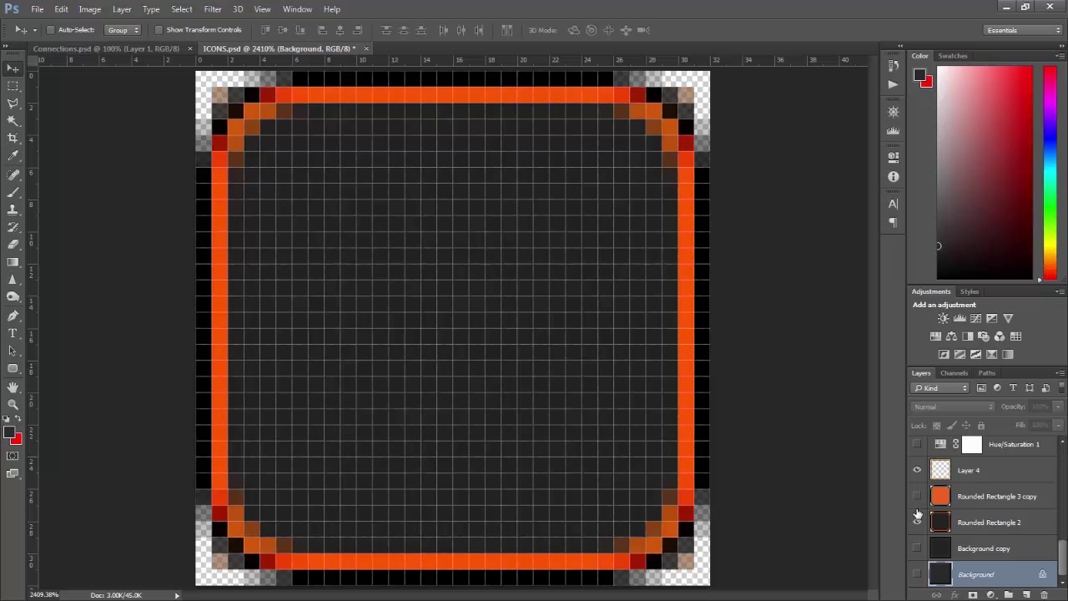
left_click(919, 523)
left_click(918, 549)
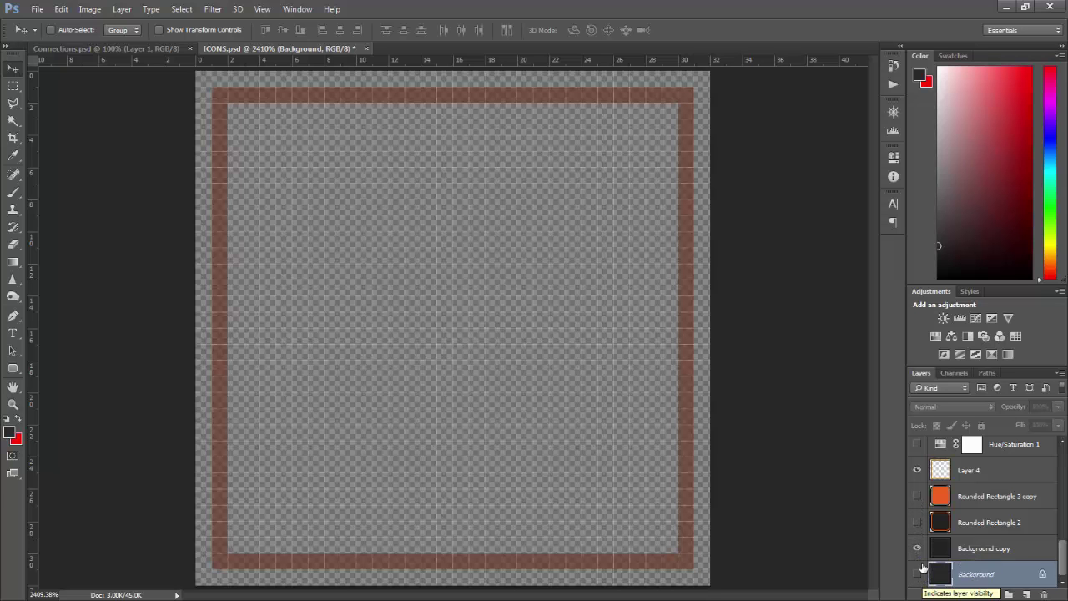
left_click(918, 574)
Inspect the opacity of Background copy and toggle Layer 4 repeatedly to compare the artwork with and without the coloured border
left_click(989, 548)
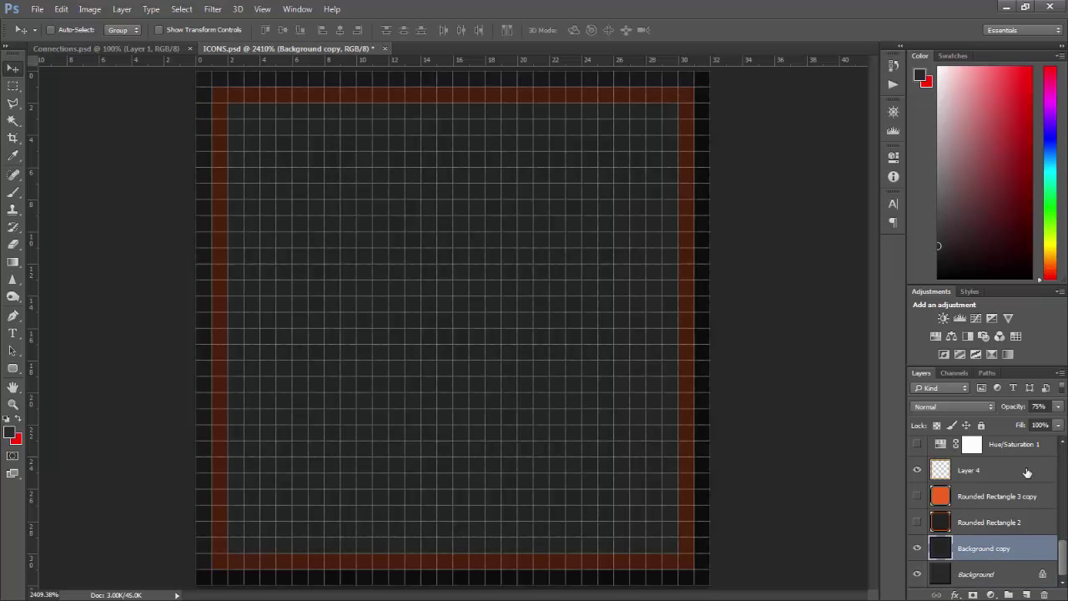
left_click(1037, 406)
left_click(918, 470)
left_click(918, 470)
left_click(918, 470)
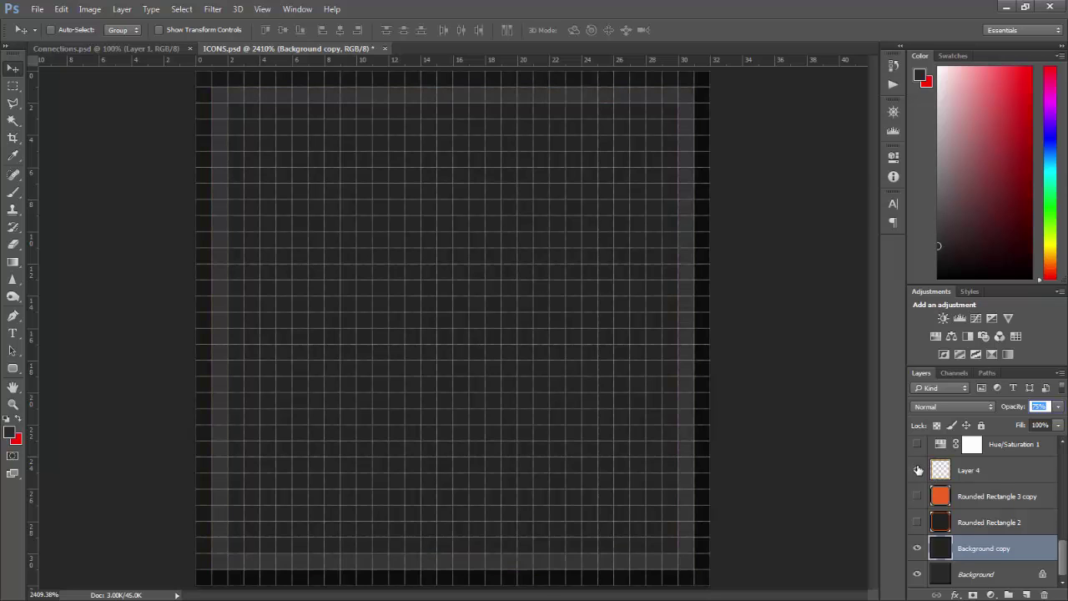
left_click(918, 470)
left_click(919, 470)
left_click(918, 470)
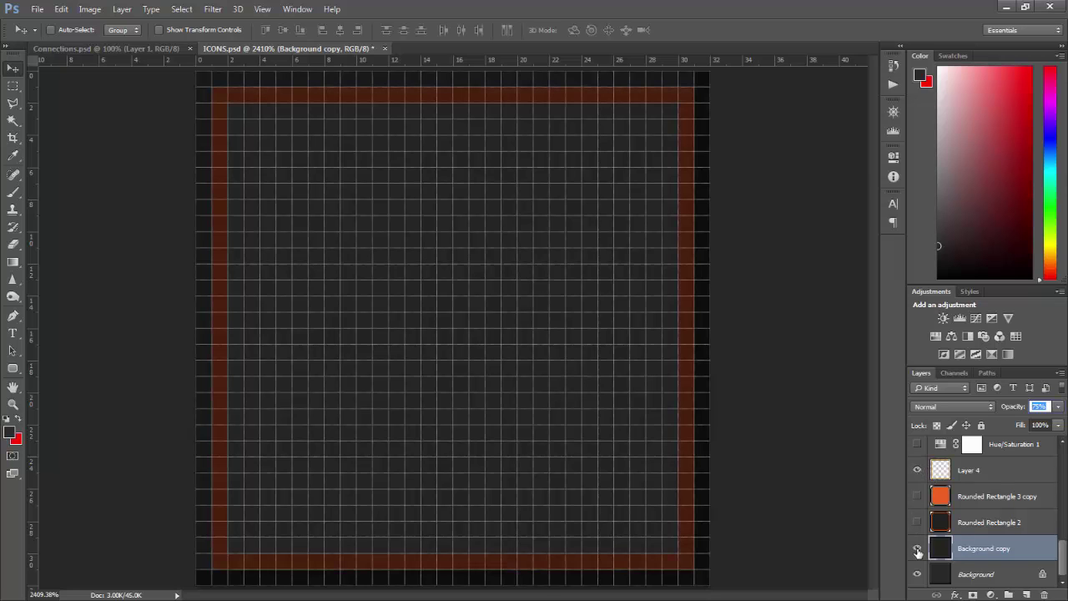
Inspect Layer 4's blend mode and opacity, and compare its border over Background alone and over Background copy
left_click(917, 547)
left_click(972, 475)
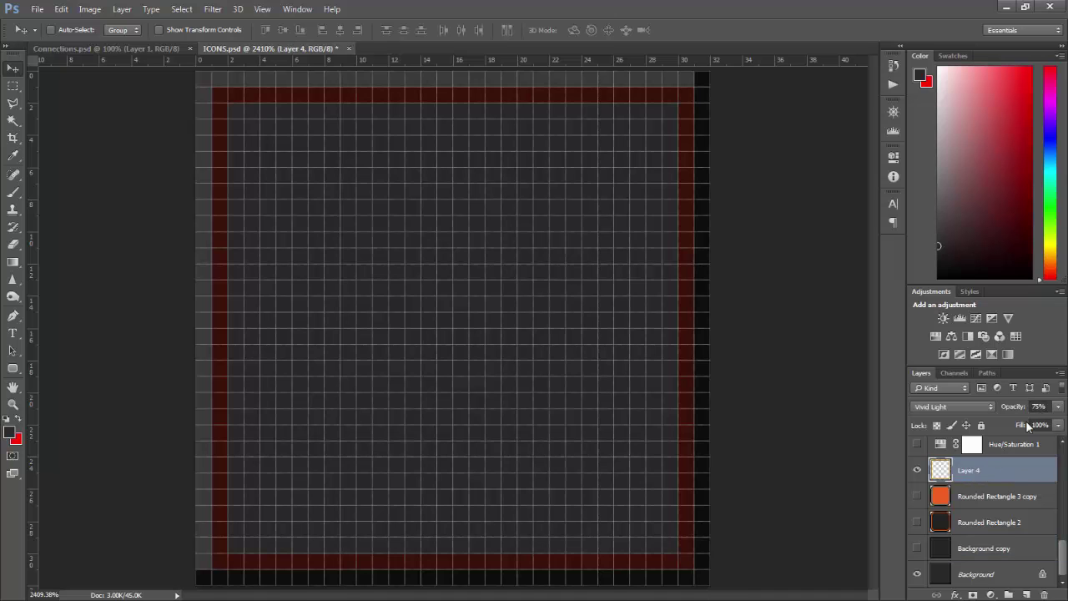
left_click(918, 547)
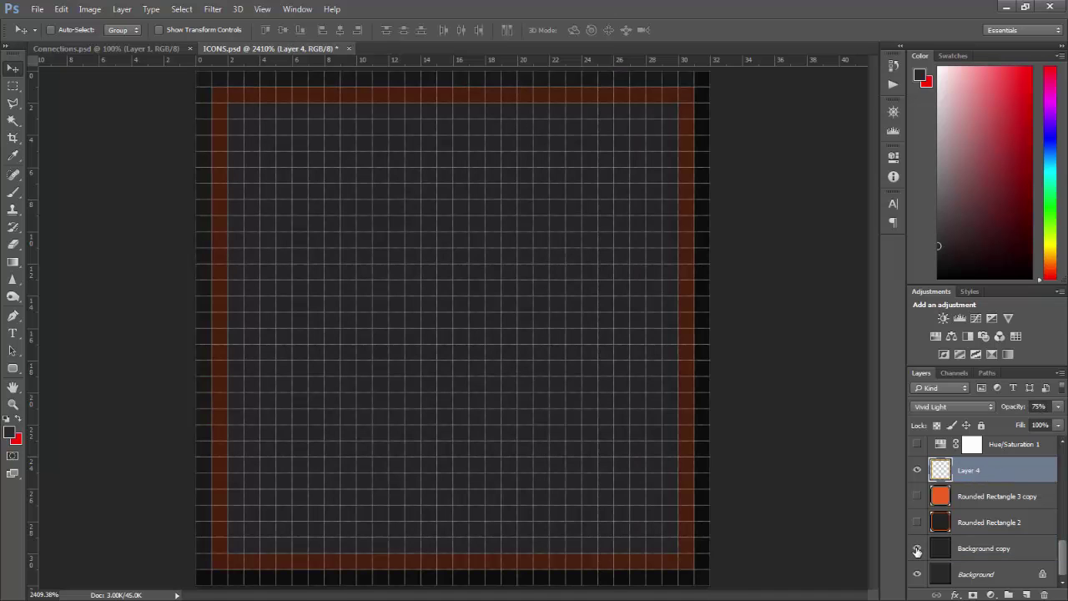
left_click(918, 470)
left_click(918, 470)
left_click(918, 470)
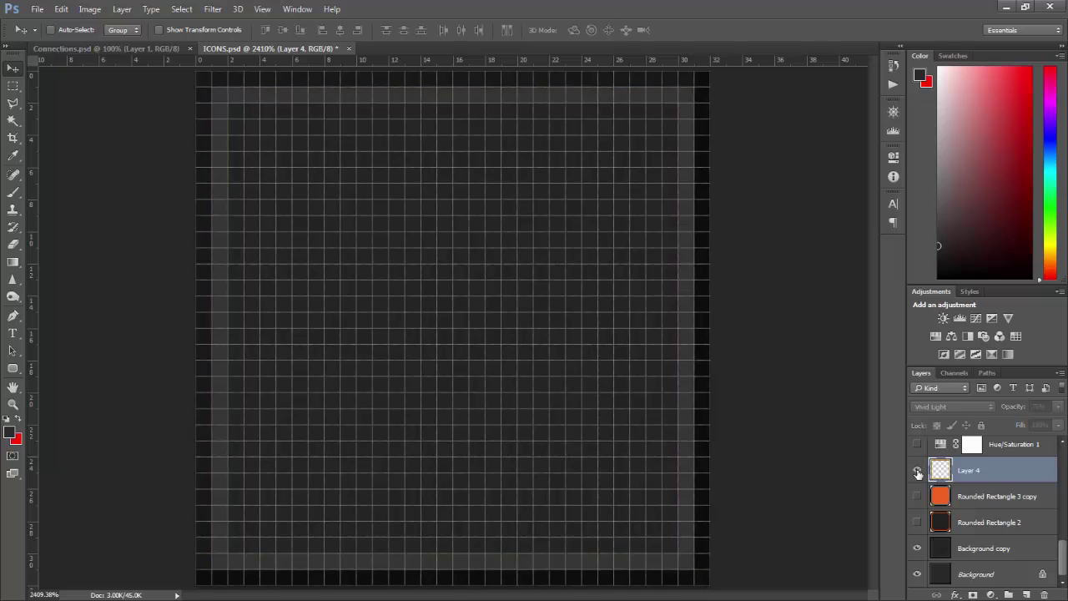
left_click(919, 471)
left_click(918, 471)
left_click(919, 471)
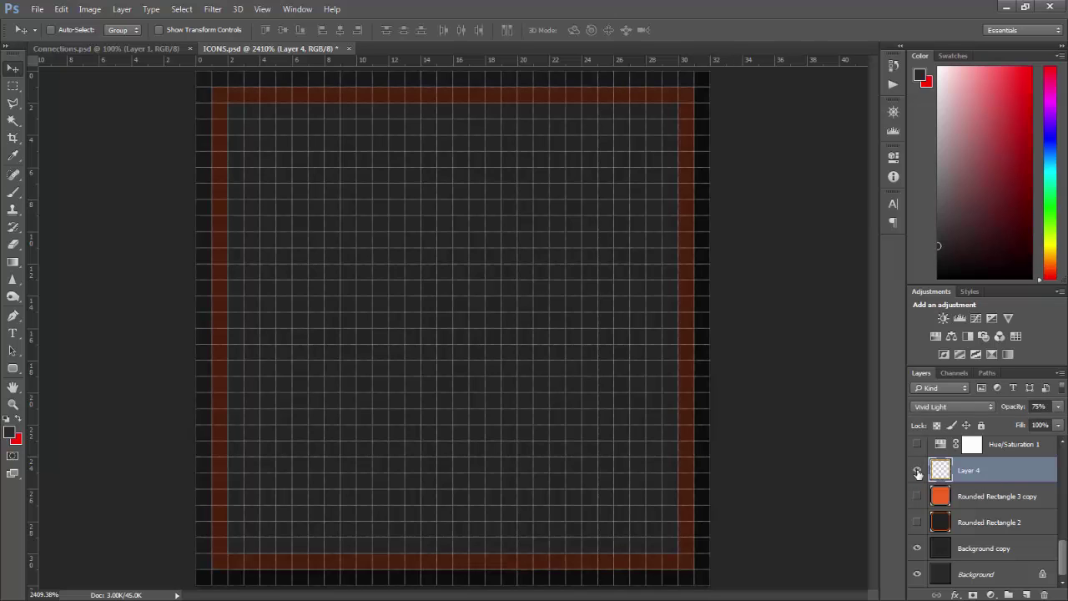
left_click(919, 470)
left_click(918, 471)
left_click(918, 471)
left_click(919, 471)
Hide Background copy and Layer 4, and make Rounded Rectangle 2 the visible, selected layer
left_click(919, 550)
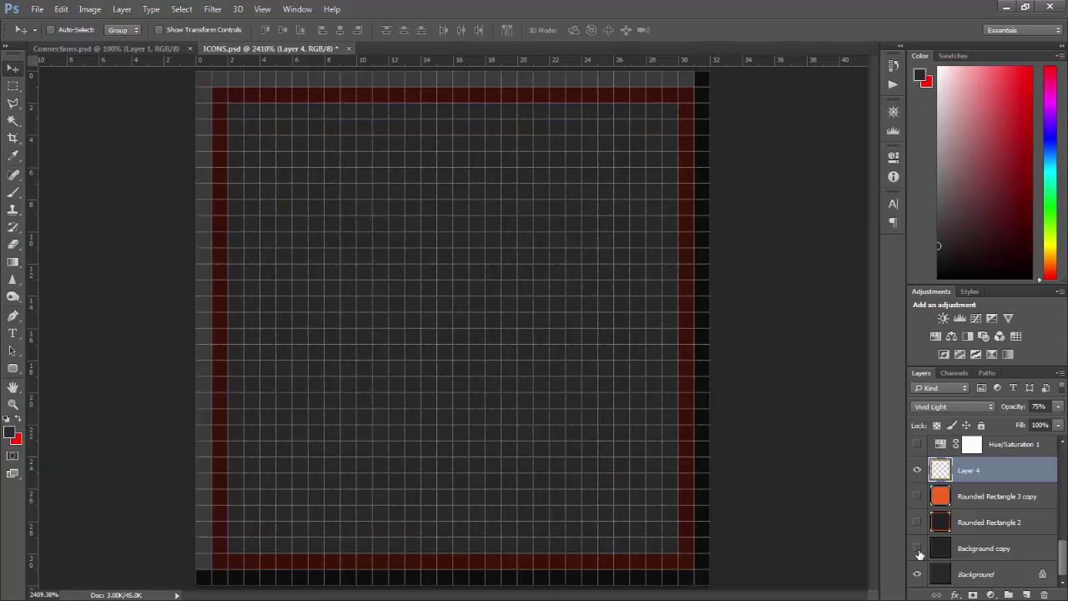
left_click(918, 472)
mouse_move(1064, 548)
left_mouse_down()
mouse_move(1066, 449)
mouse_move(1062, 558)
left_mouse_up()
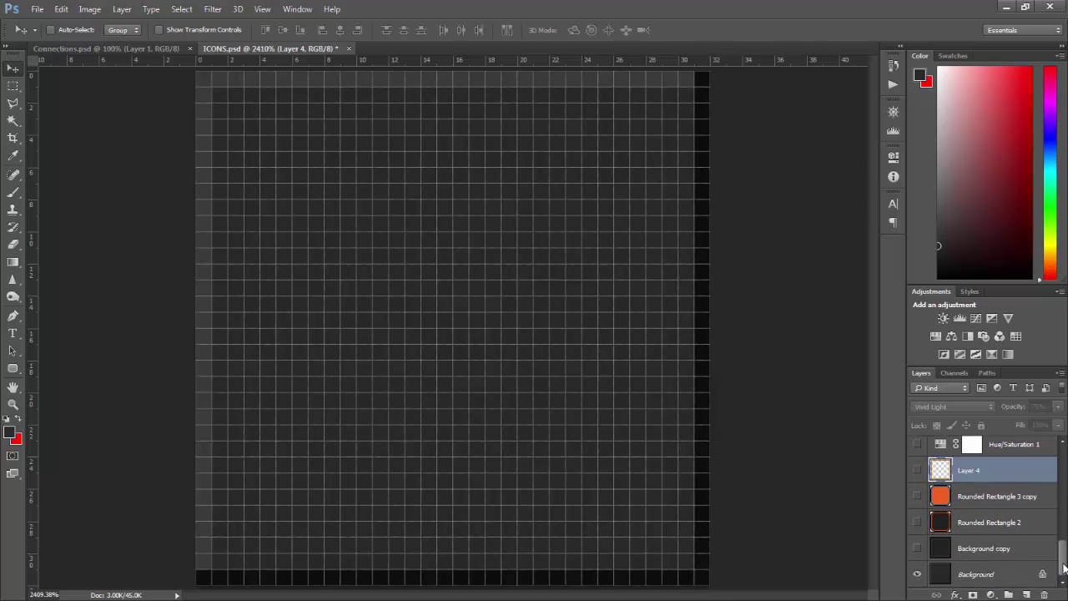
left_click(917, 522)
left_click(973, 526)
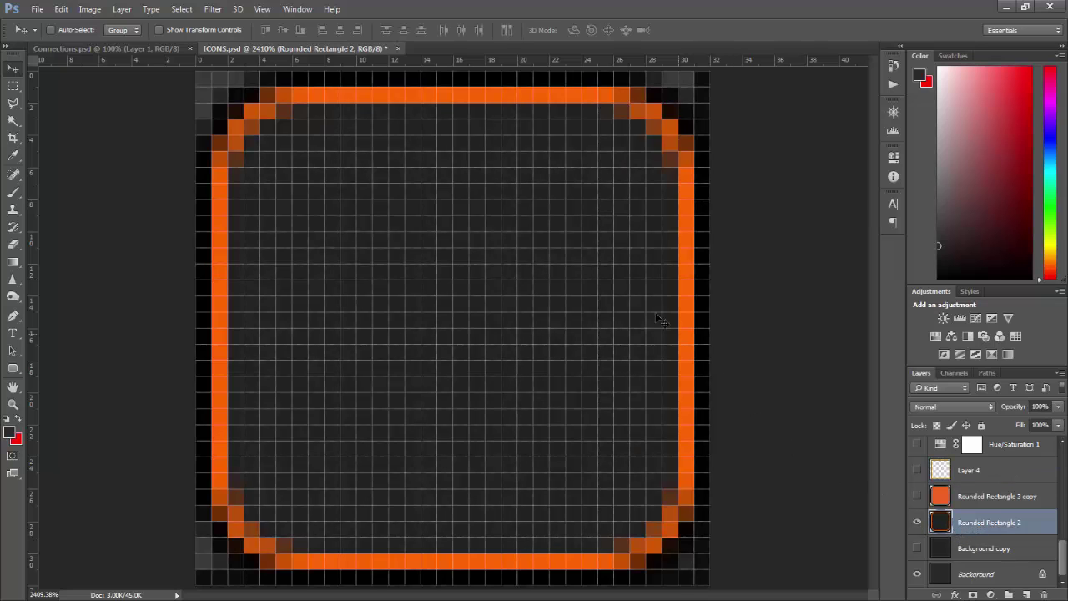
Add a new empty layer above Rounded Rectangle 2, with Background and Rounded Rectangle 2 hidden
left_click(917, 575)
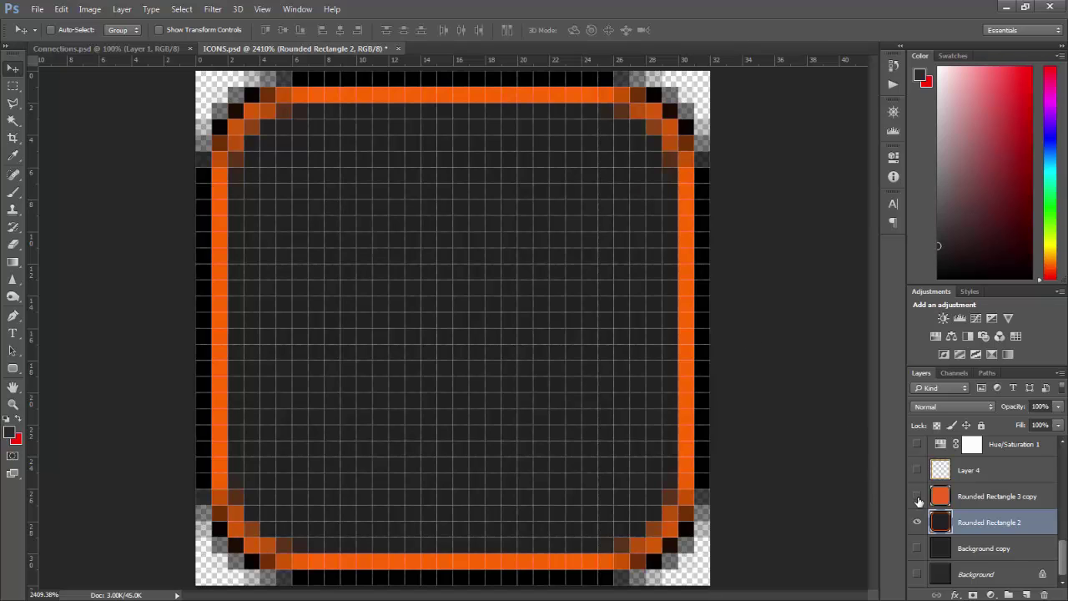
left_click(1026, 595)
left_click(917, 547)
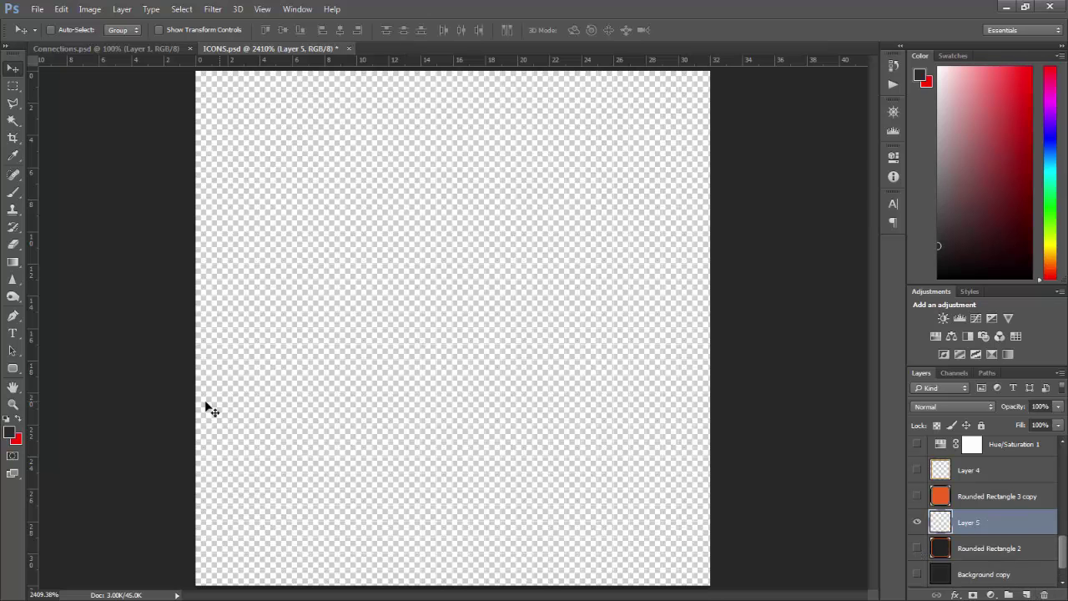
Place guides along all four edges of the canvas
left_click(13, 368)
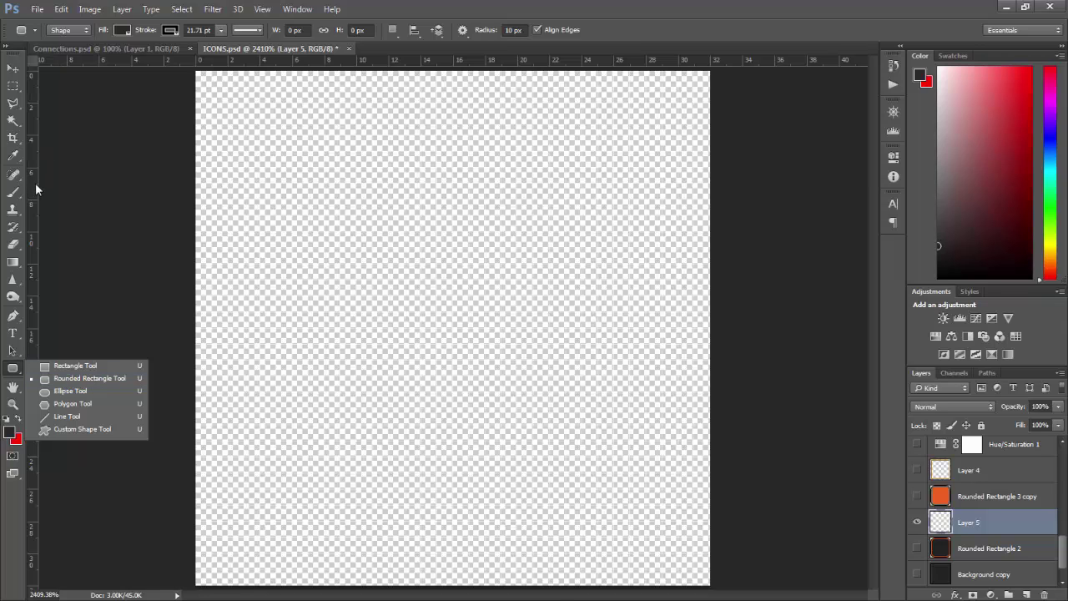
left_click_drag(35, 191, 195, 185)
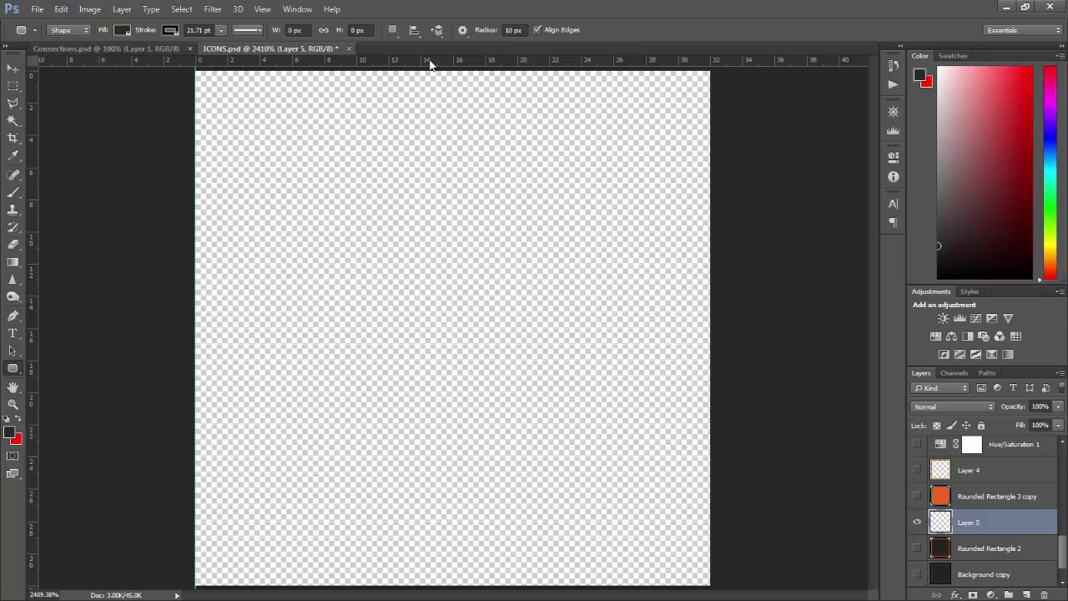
left_click_drag(430, 65, 432, 70)
left_click_drag(35, 324, 712, 291)
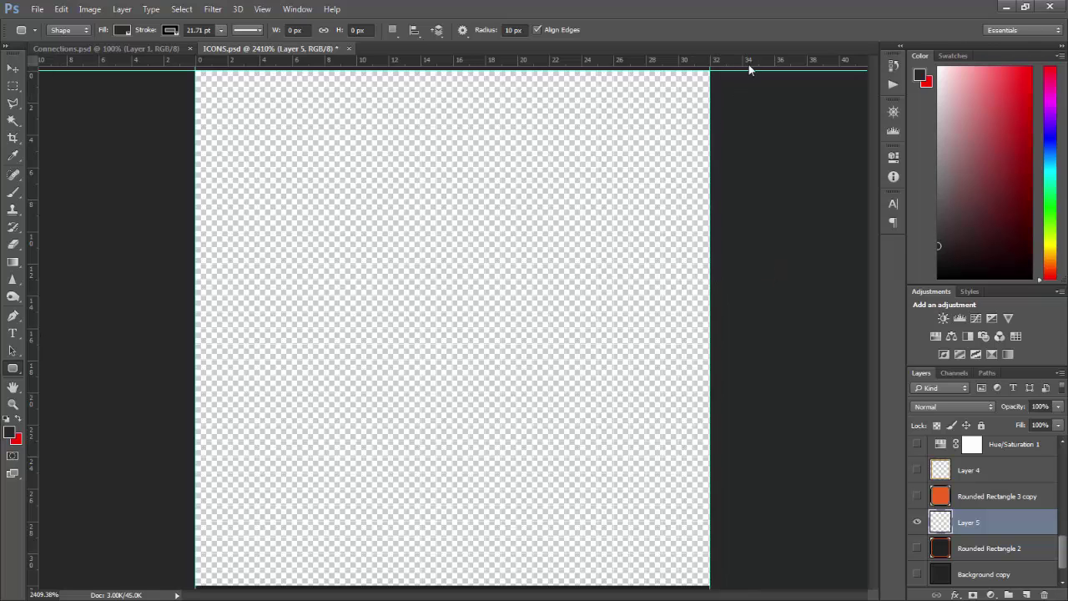
left_click_drag(749, 69, 751, 586)
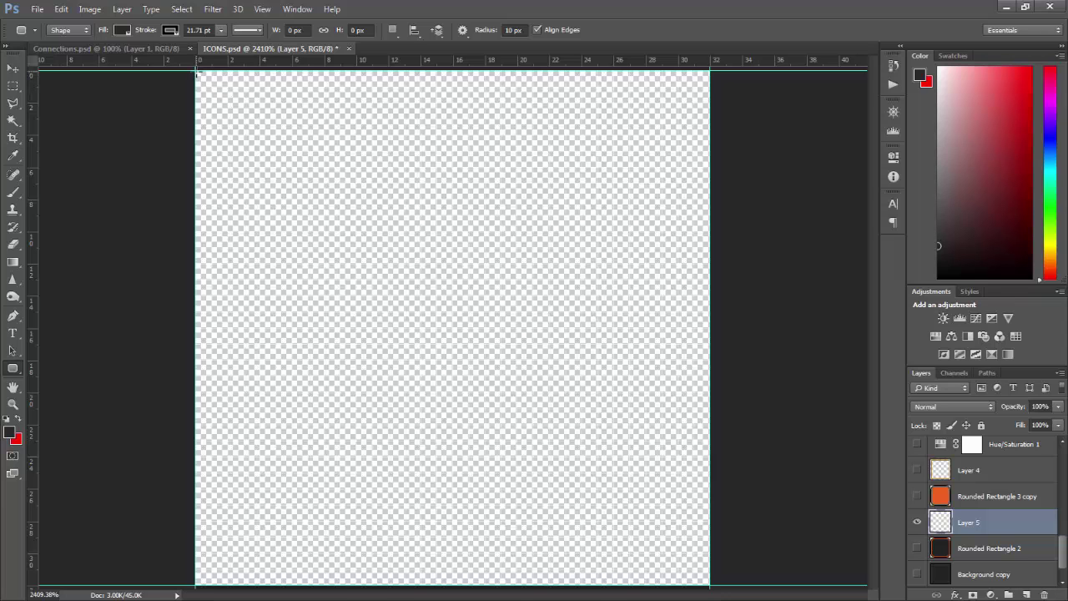
Draw a 32 × 32 px rounded rectangle covering the whole canvas and set all its corner radii to 6 px
left_click_drag(197, 74, 707, 586)
left_click_drag(708, 587, 709, 586)
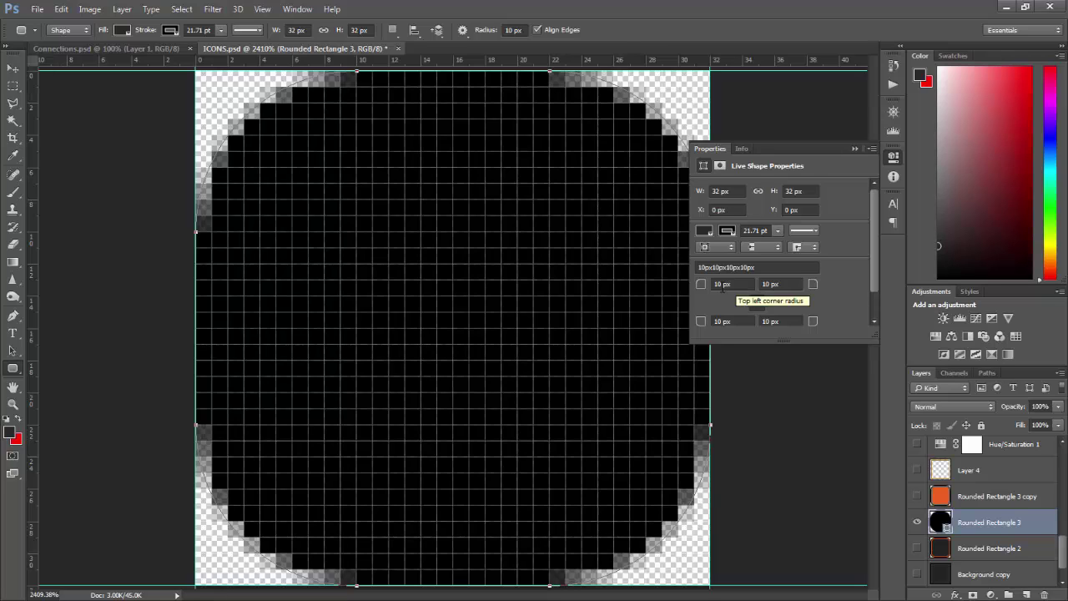
left_click(721, 285)
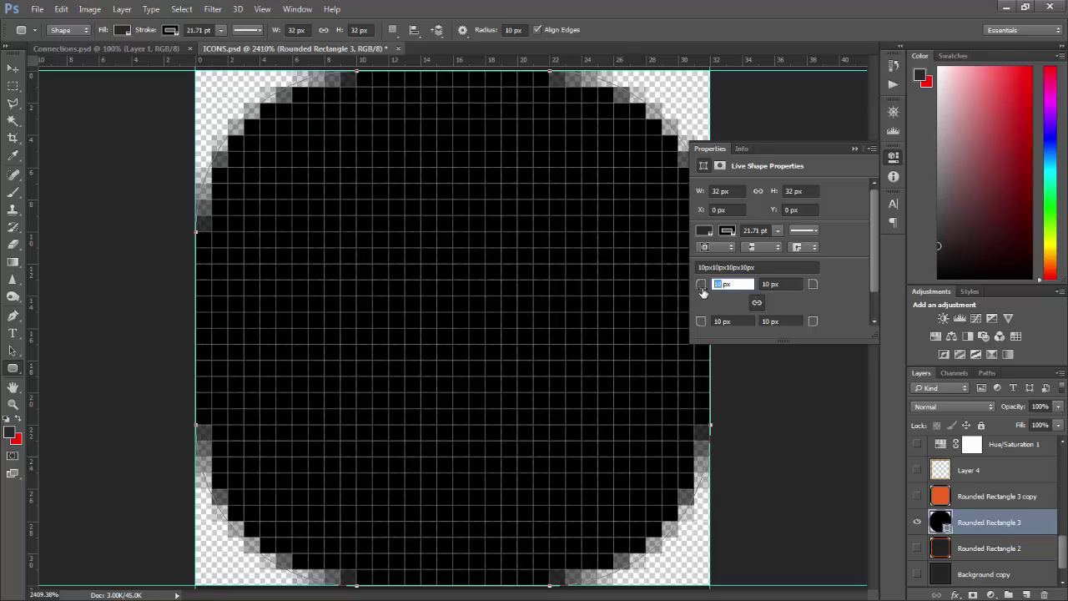
type("3")
left_click(780, 287)
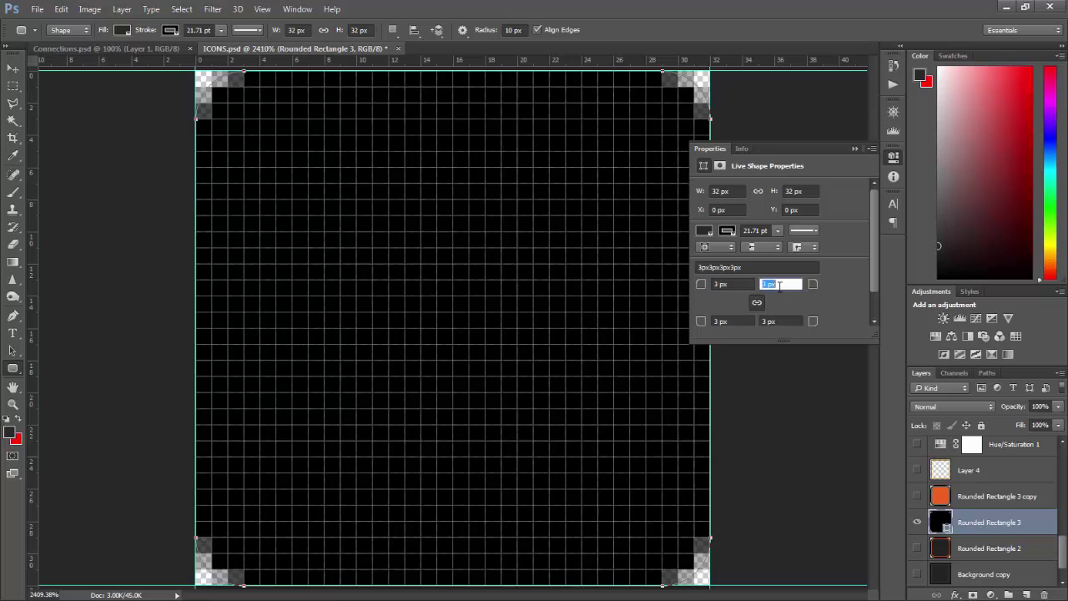
type("6")
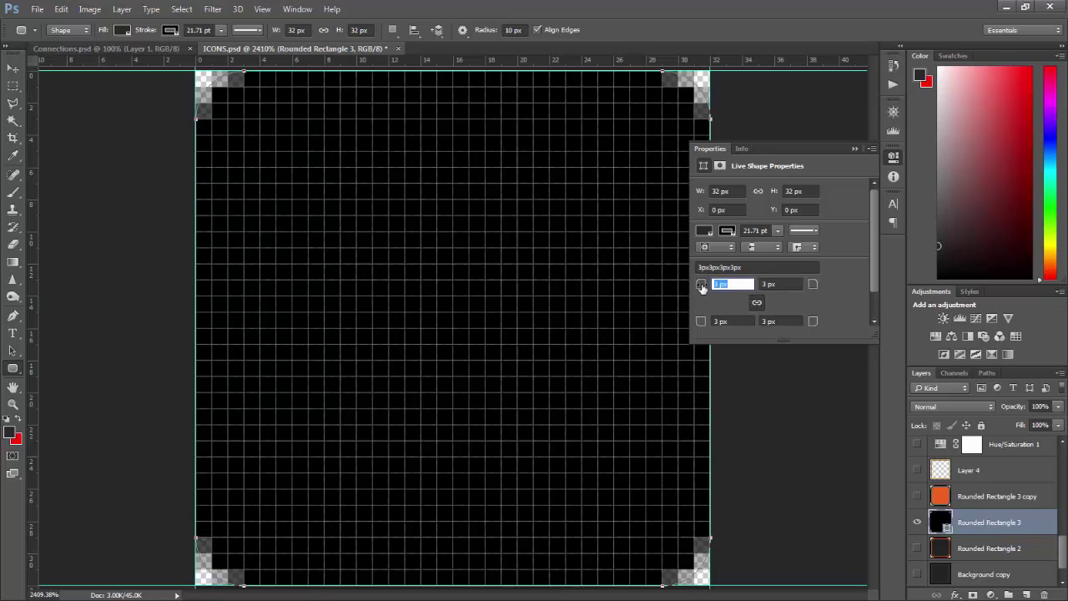
key("Return")
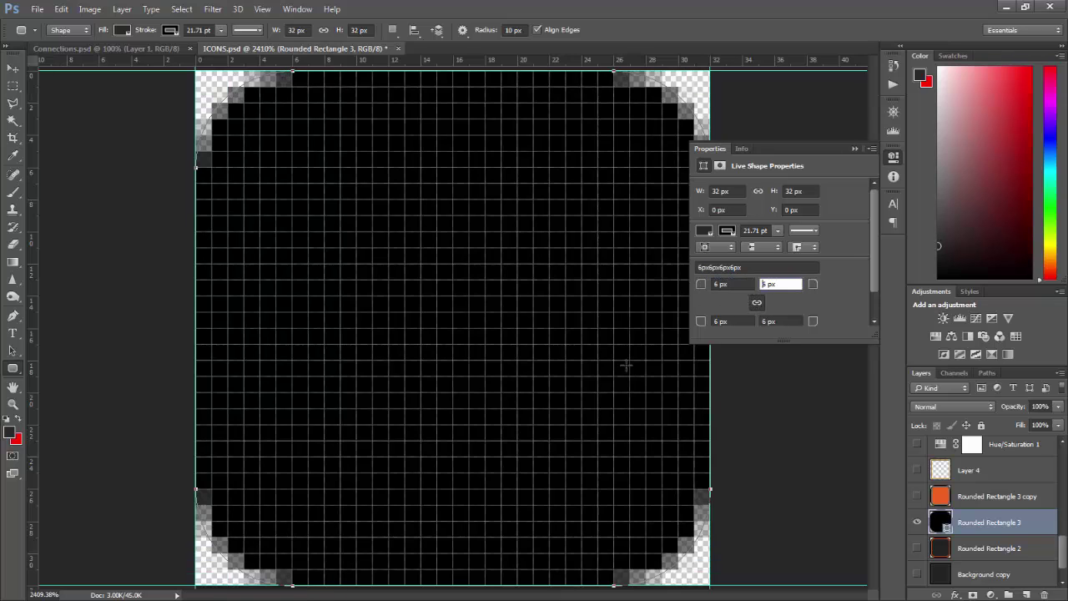
Set the stroke width of the full-canvas rounded rectangle to 1.5 pt, keeping its black stroke colour
left_click(733, 235)
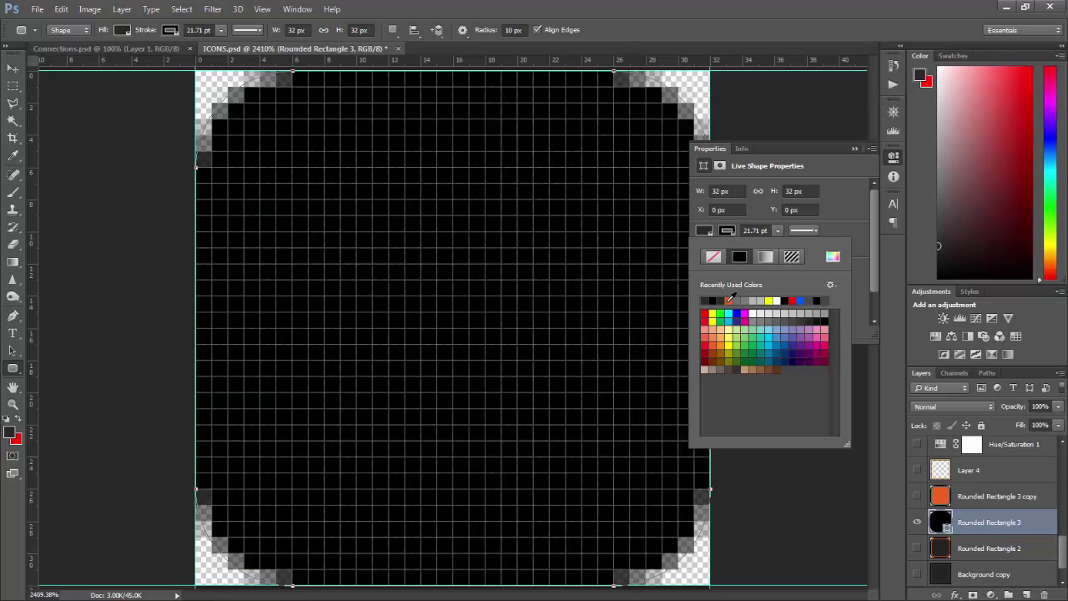
left_click(754, 231)
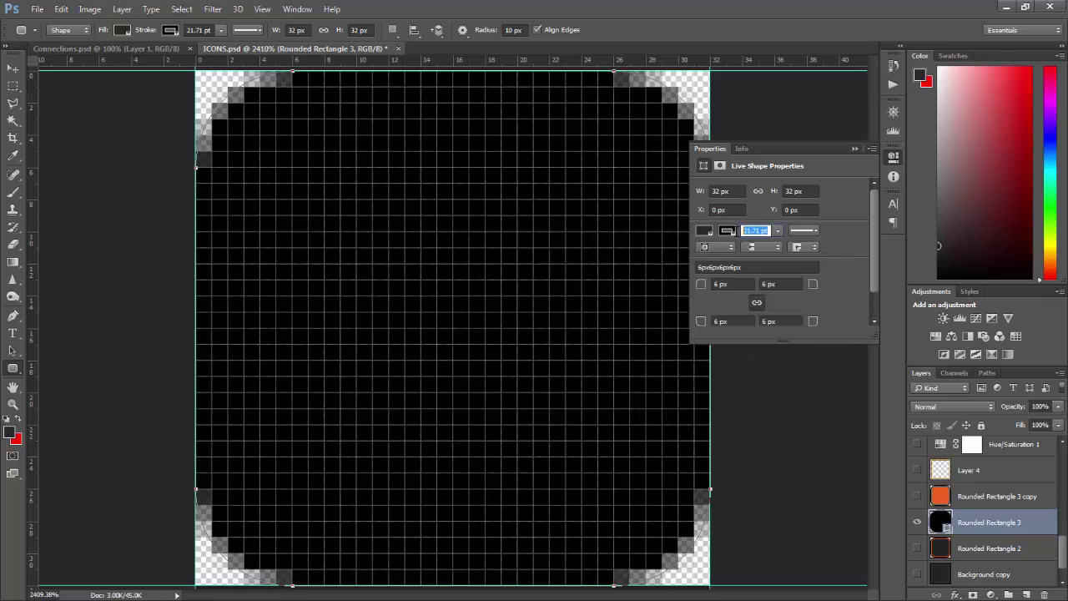
type("1.5")
key("Return")
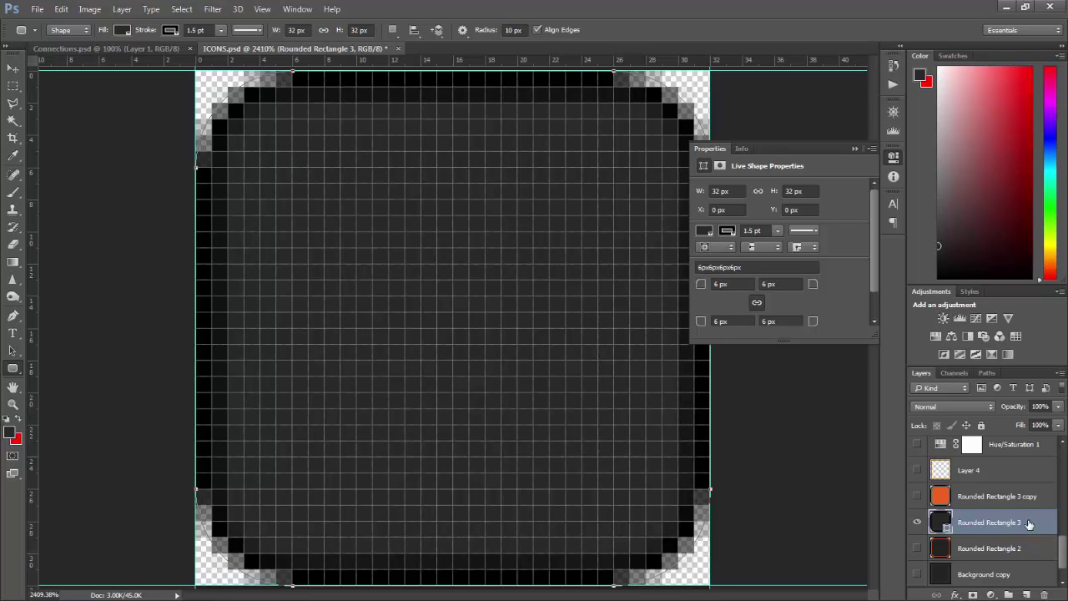
left_click(857, 149)
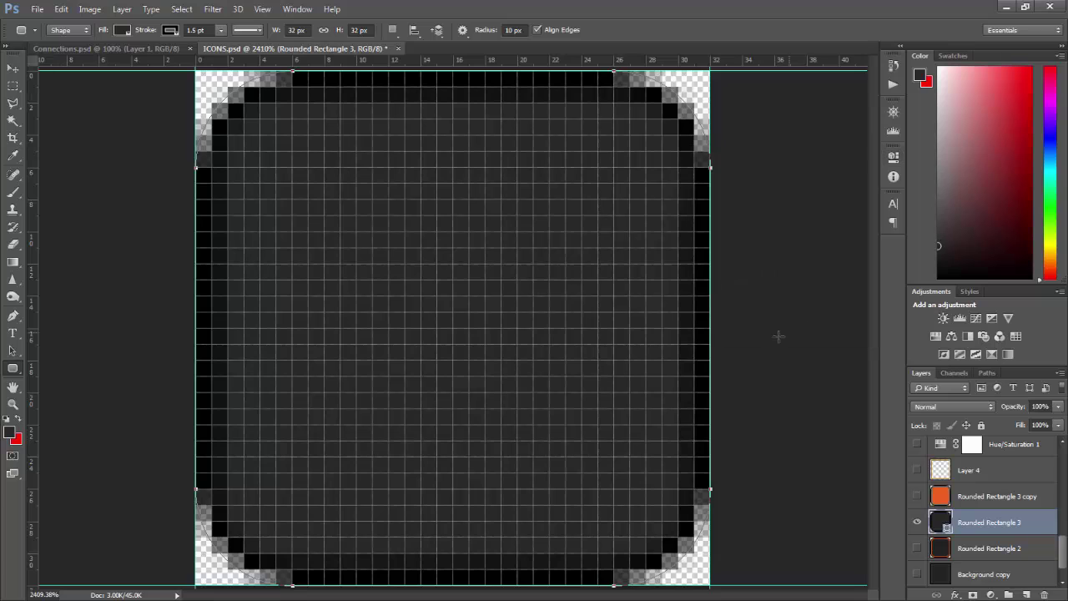
Add guides 2 px inside each canvas edge and draw a rounded rectangle of about 29 × 28 px on a new layer
left_click_drag(35, 443, 227, 436)
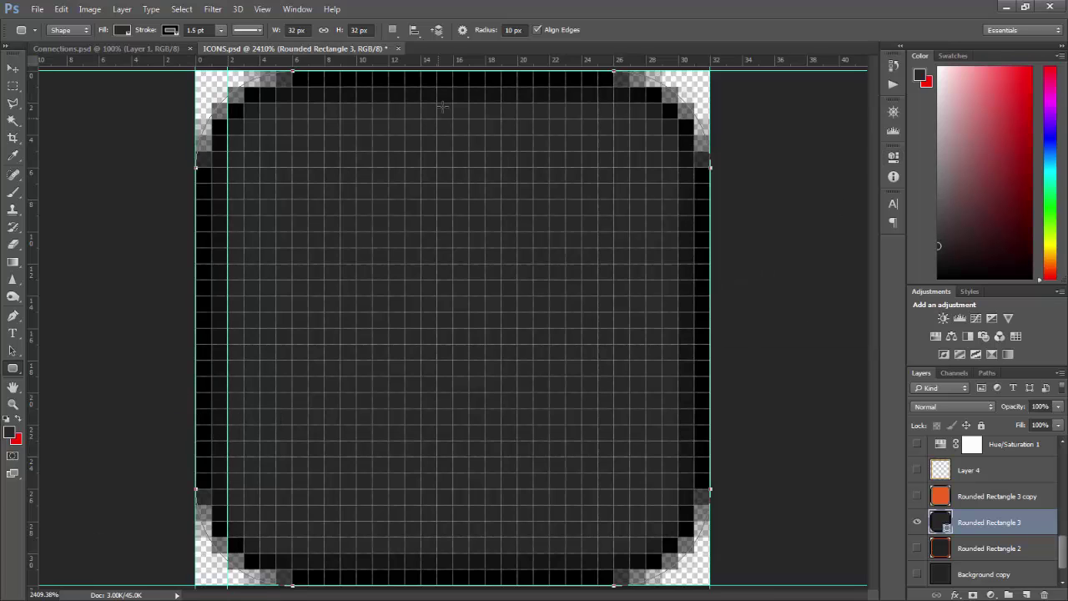
left_click_drag(466, 64, 493, 103)
left_click_drag(35, 401, 677, 389)
left_click_drag(640, 61, 676, 554)
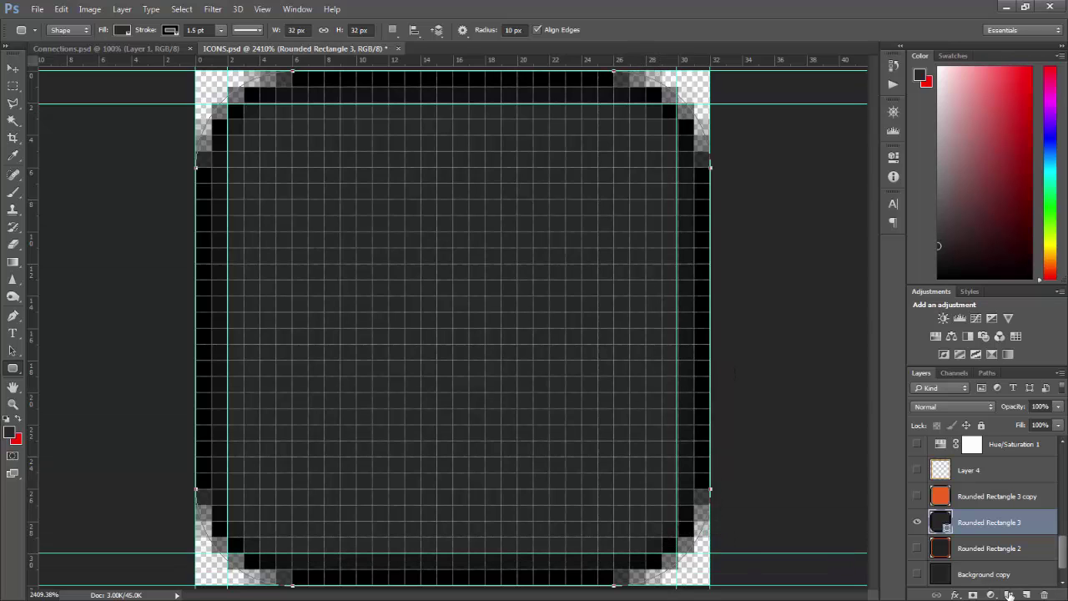
left_click(1028, 594)
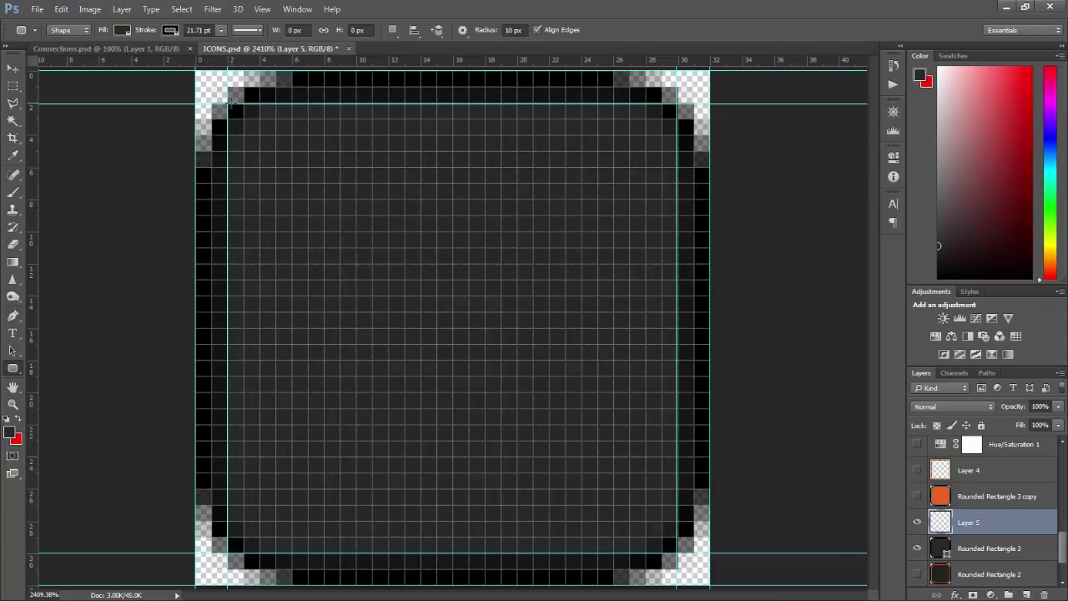
left_click_drag(212, 102, 672, 538)
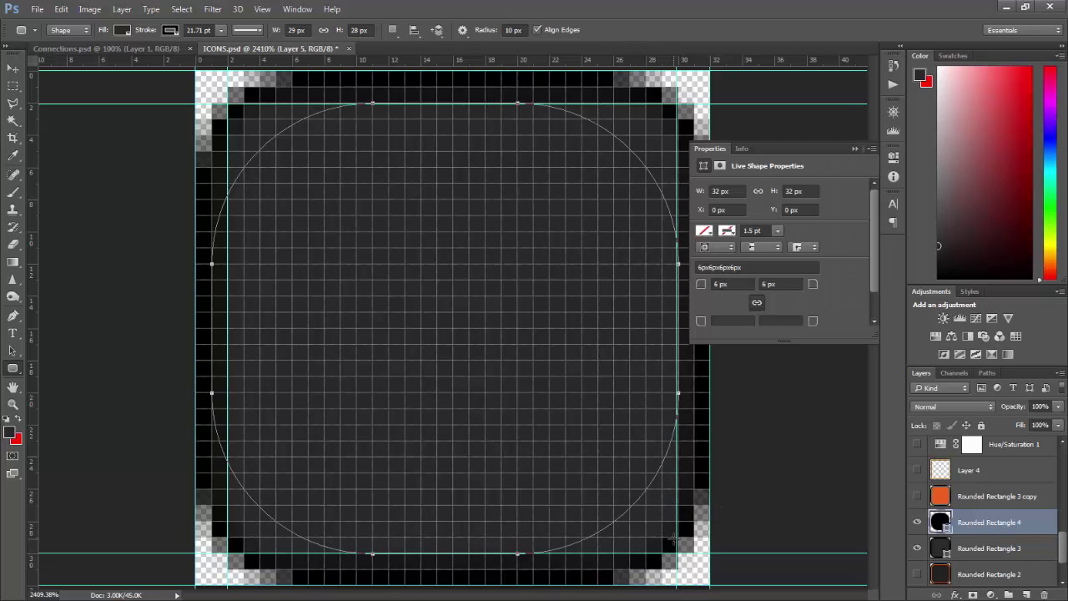
Give the inner rounded rectangle a light grey stroke 1 pt wide
left_click(755, 230)
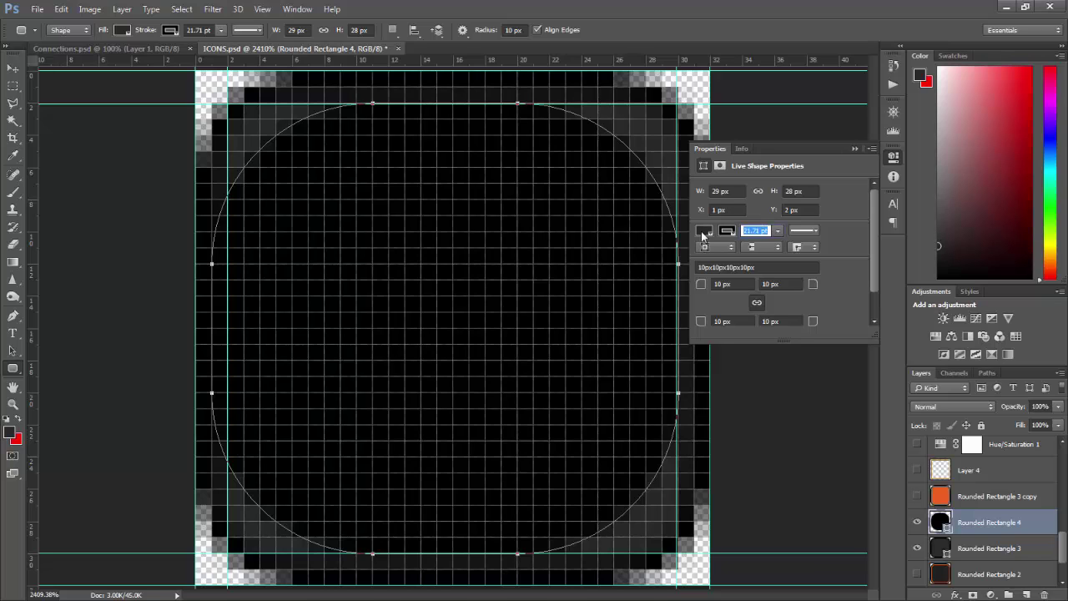
type("1.5")
left_click(704, 231)
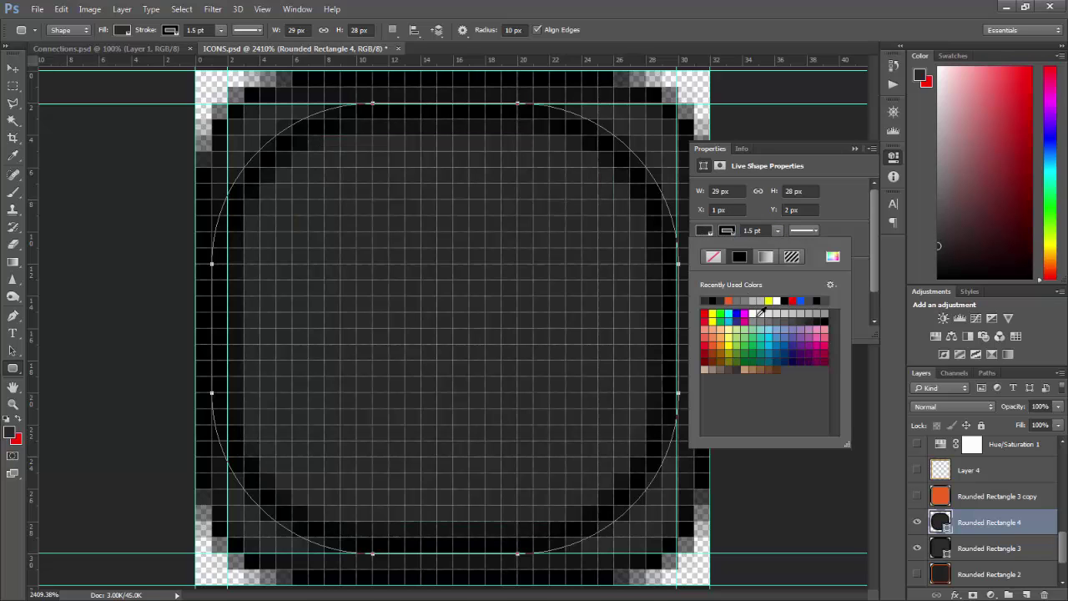
left_click(730, 301)
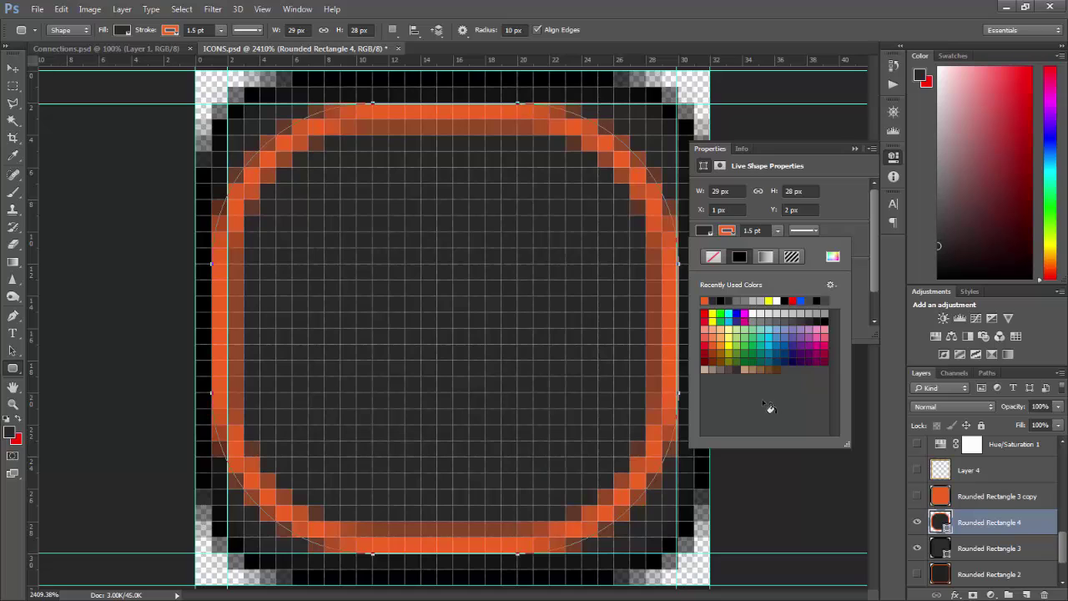
left_click(817, 314)
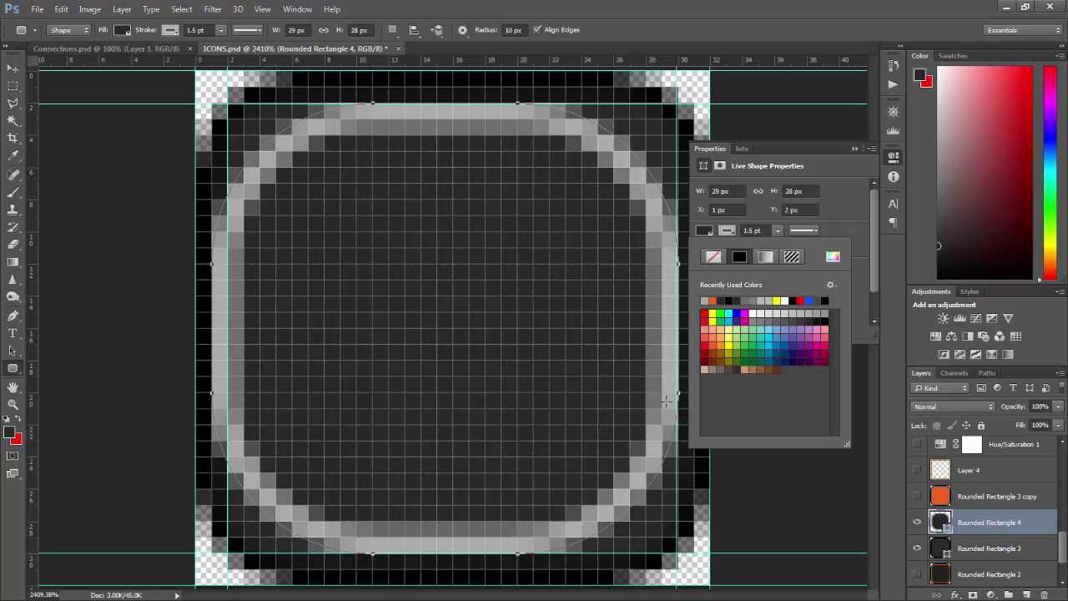
left_click(751, 230)
type("1")
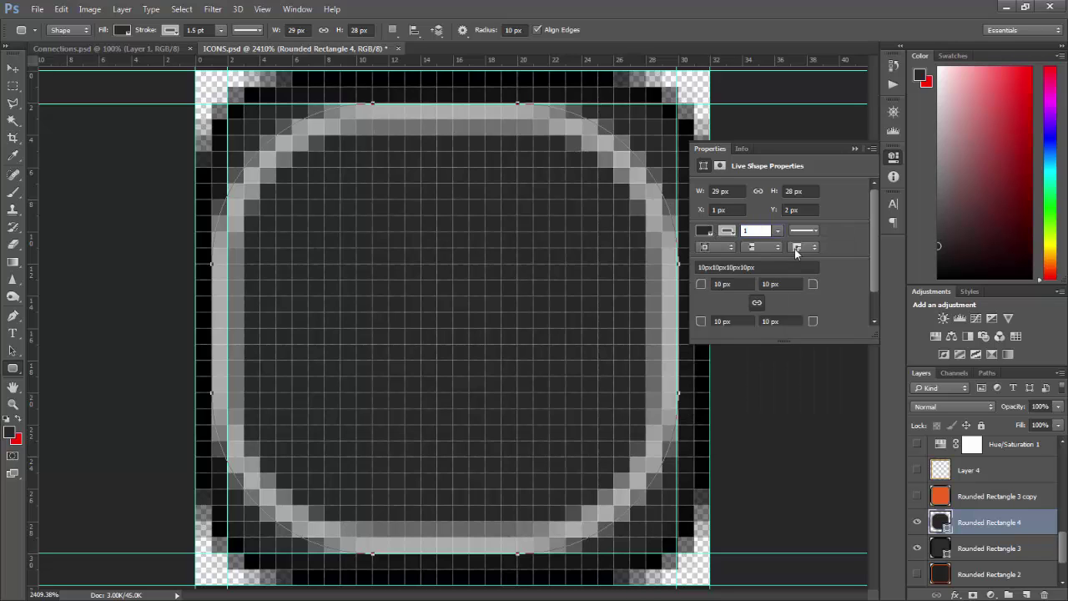
key("Return")
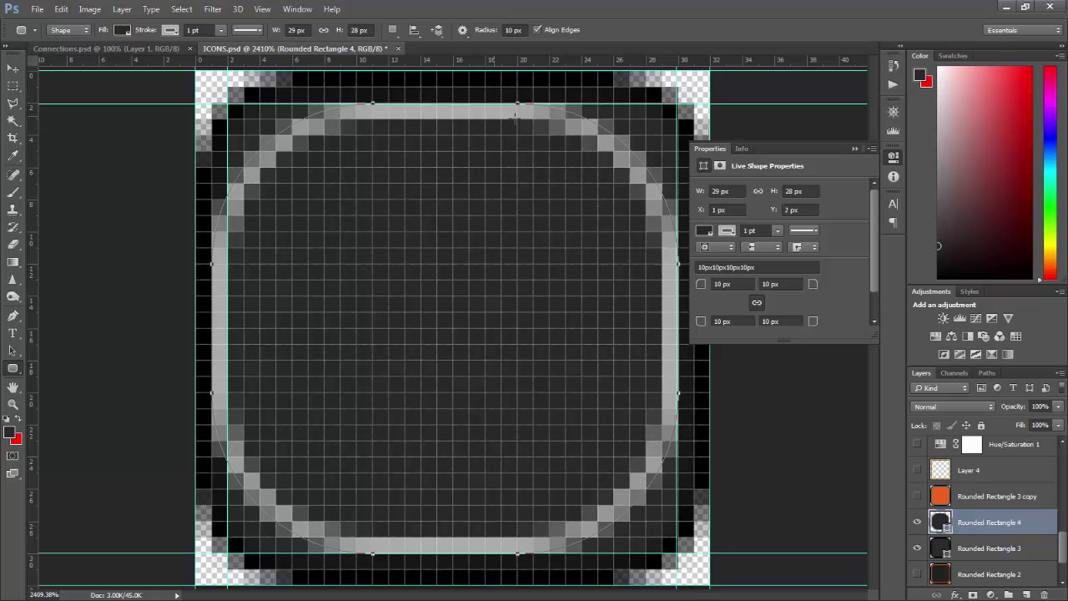
Compare Rounded Rectangle 3 copy with the new shapes by toggling the visibility of it, Rounded Rectangle 4 and Rounded Rectangle 3
left_click(982, 498)
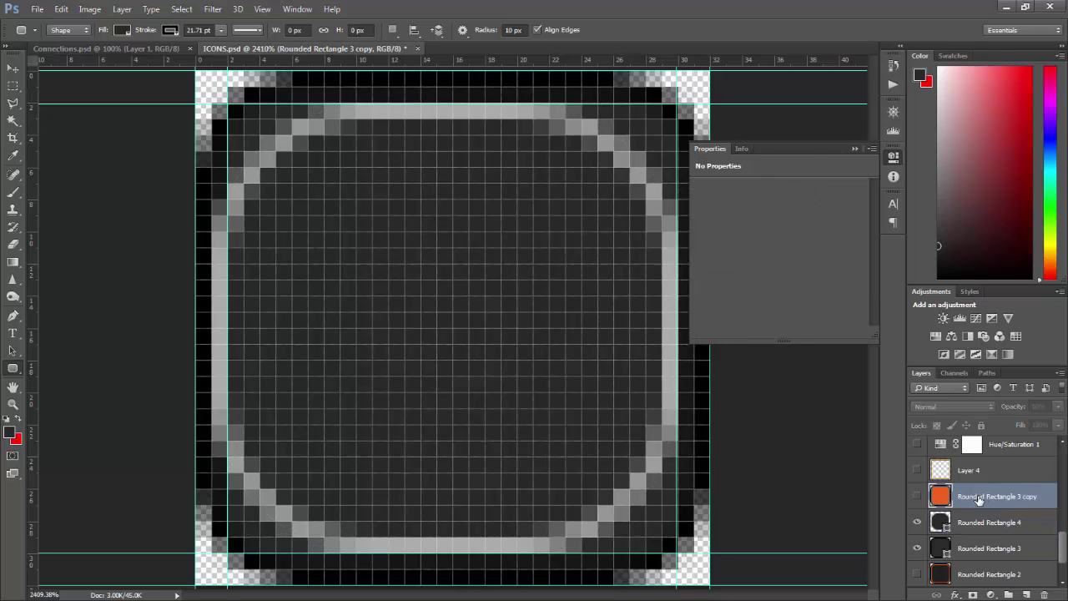
left_click(917, 496)
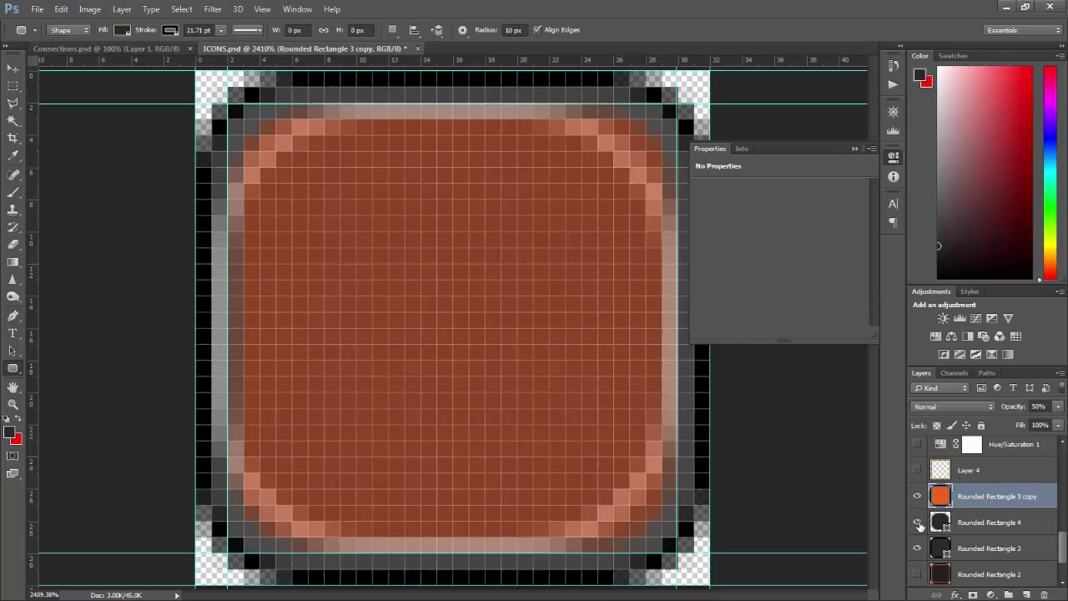
left_click(918, 524)
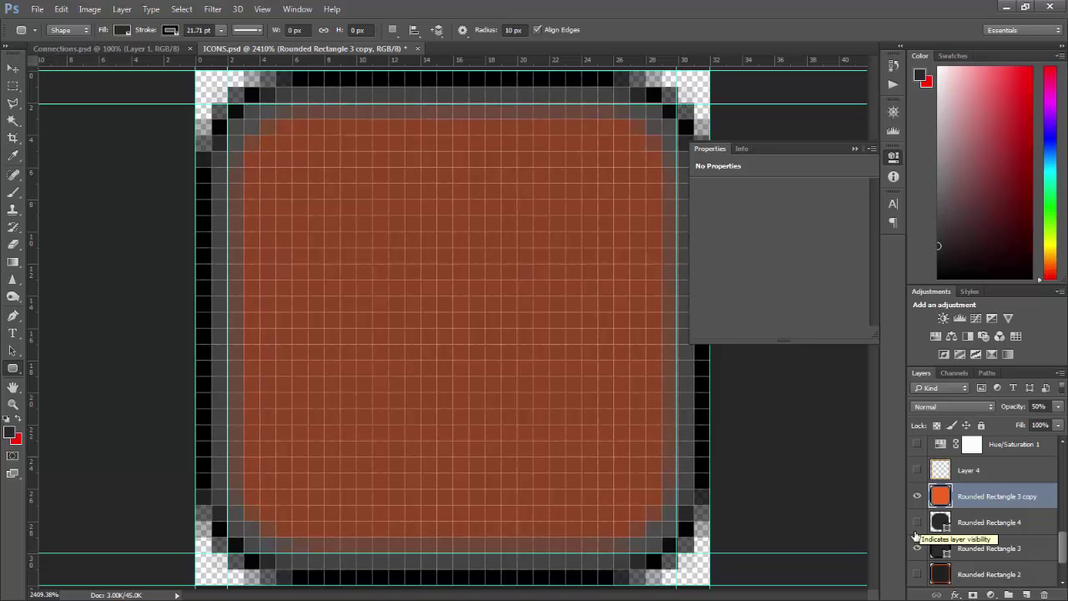
left_click(918, 549)
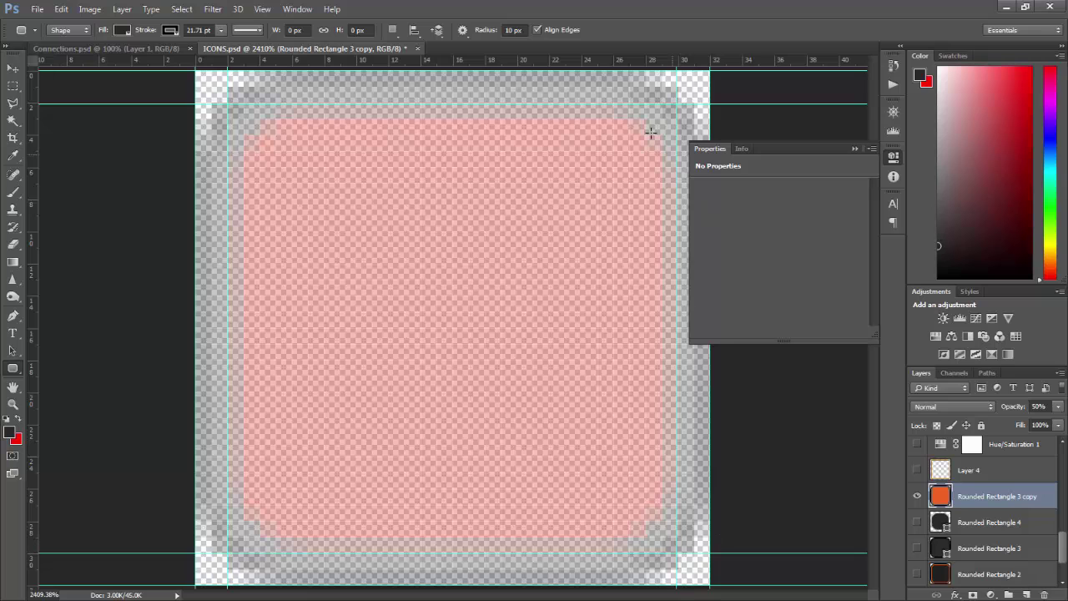
left_click(918, 495)
left_click(919, 549)
left_click(918, 522)
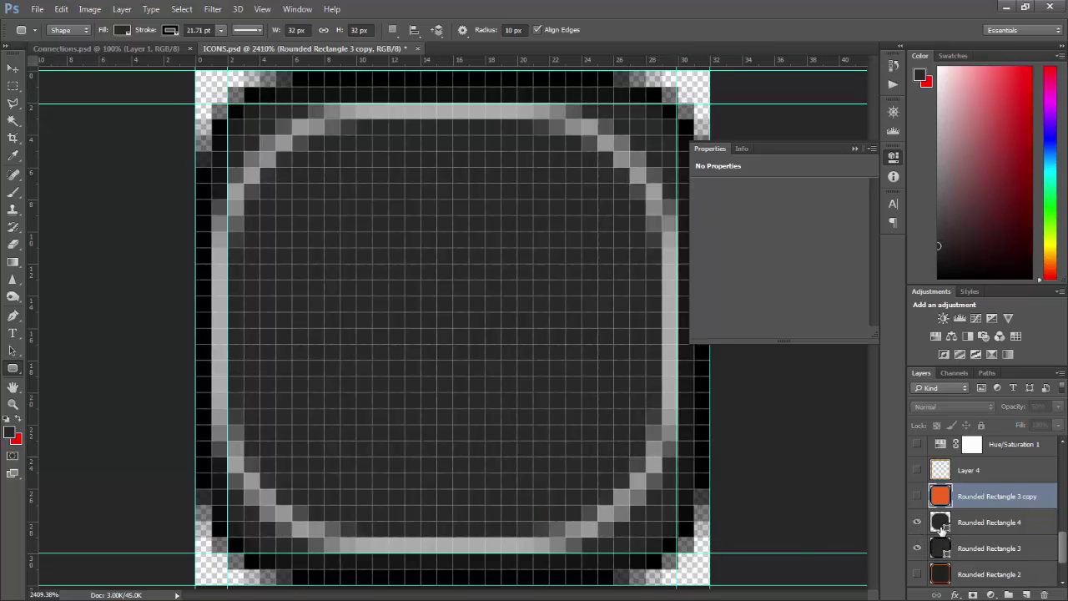
Select the Rounded Rectangle 4 path and give it the recently used orange stroke at 21 pt
left_click(967, 524)
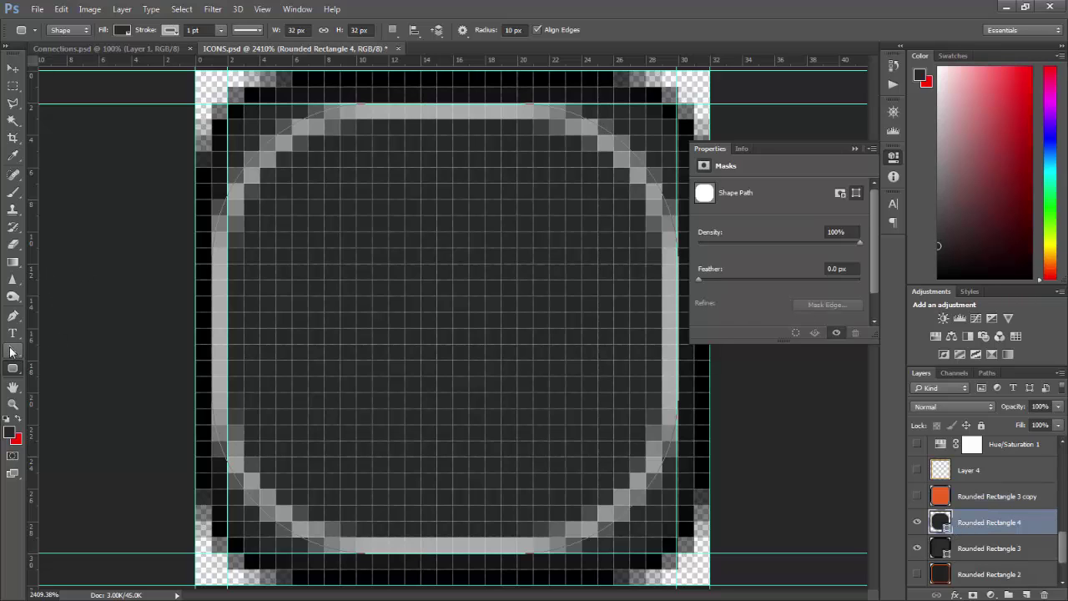
left_click(13, 352)
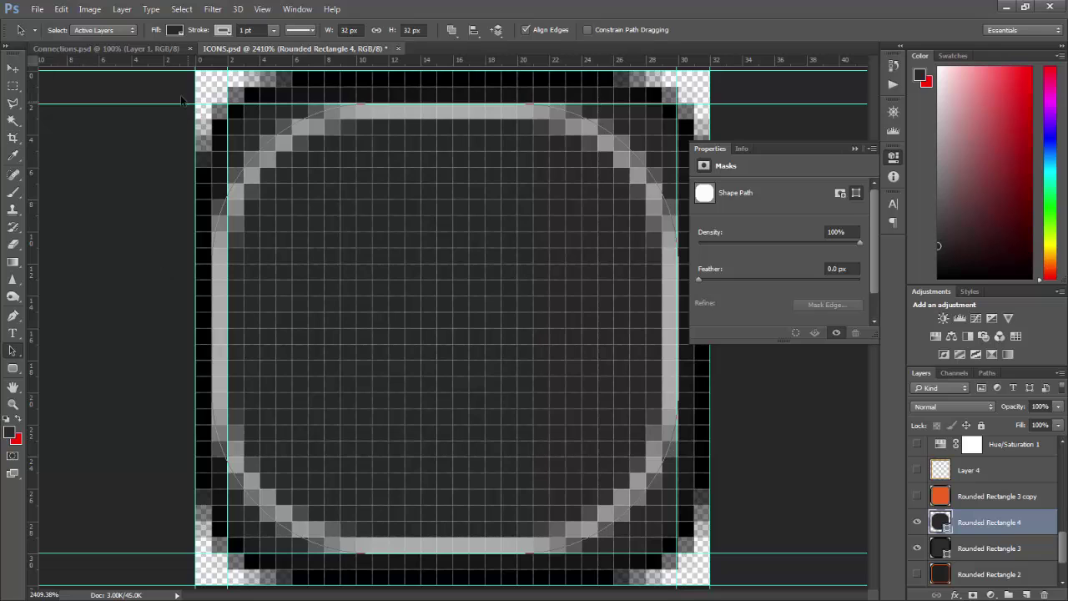
mouse_move(175, 94)
left_mouse_down()
mouse_move(584, 493)
mouse_move(776, 589)
left_mouse_up()
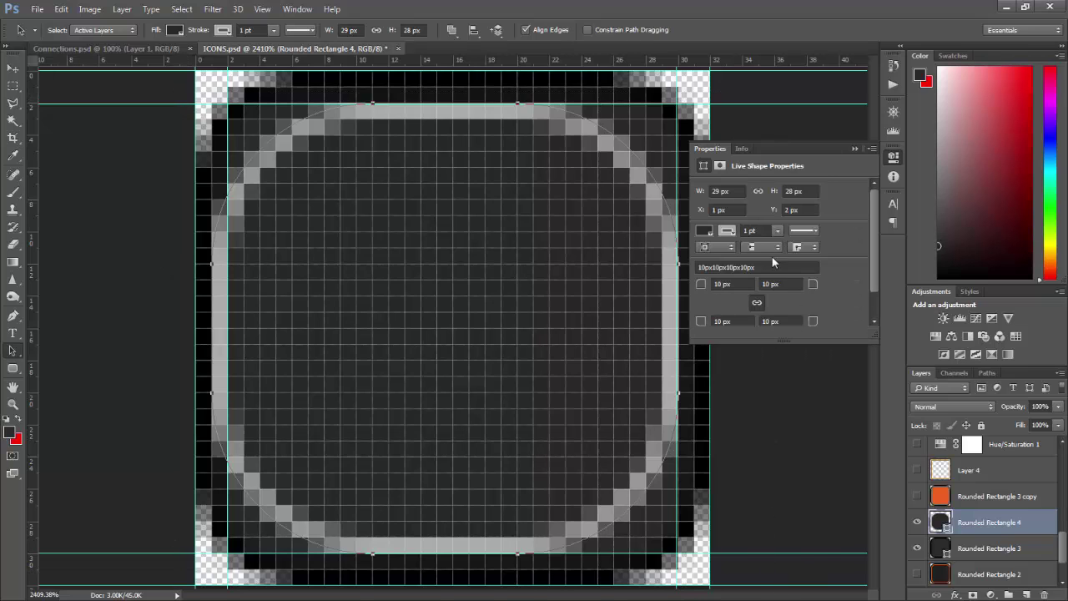
left_click(727, 233)
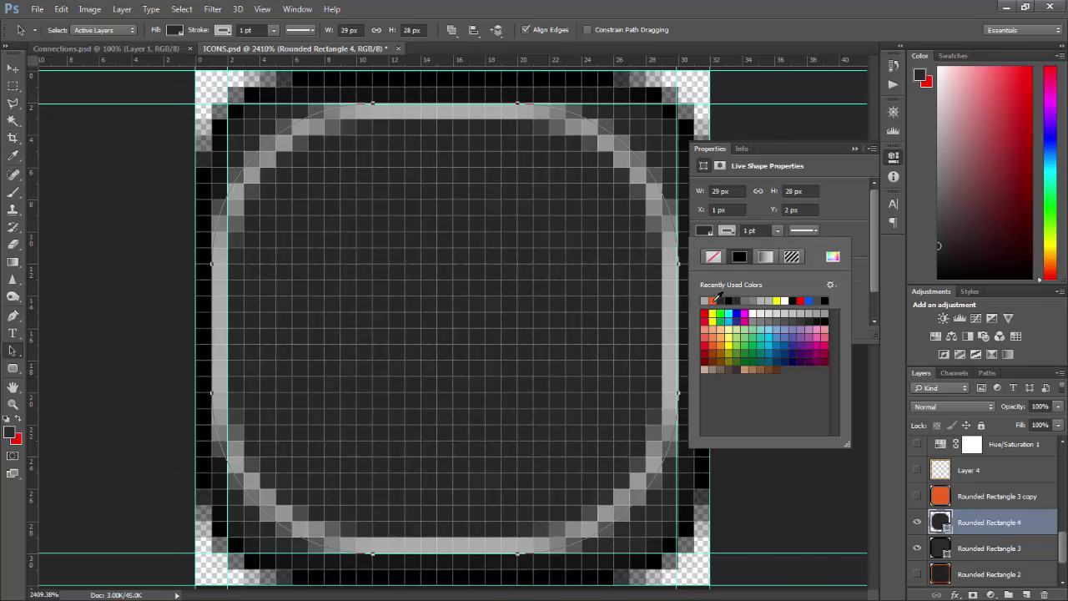
left_click(715, 299)
key("Return")
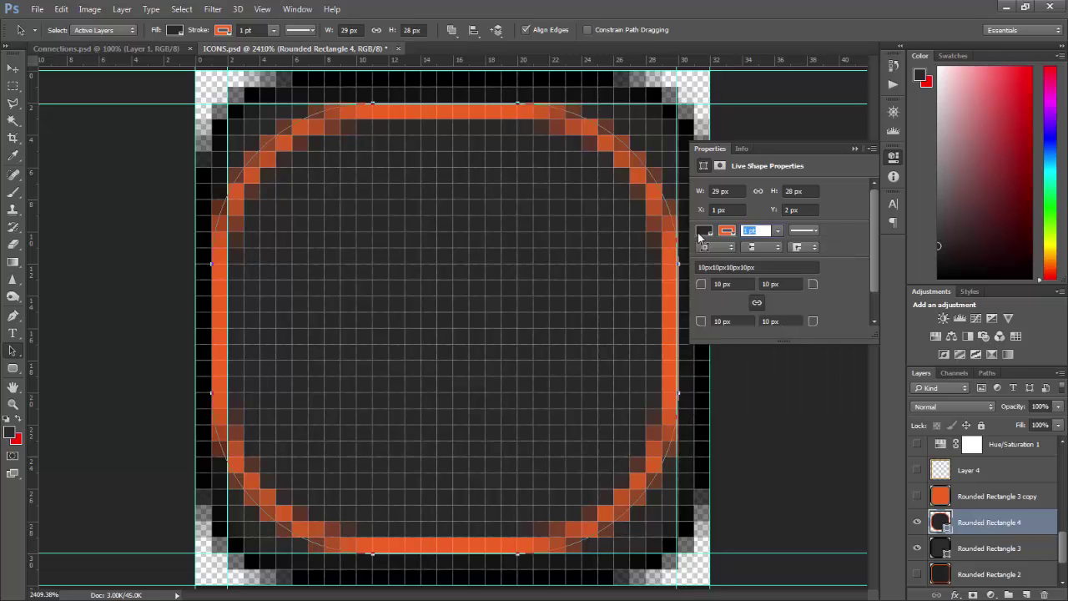
type("21")
key("Return")
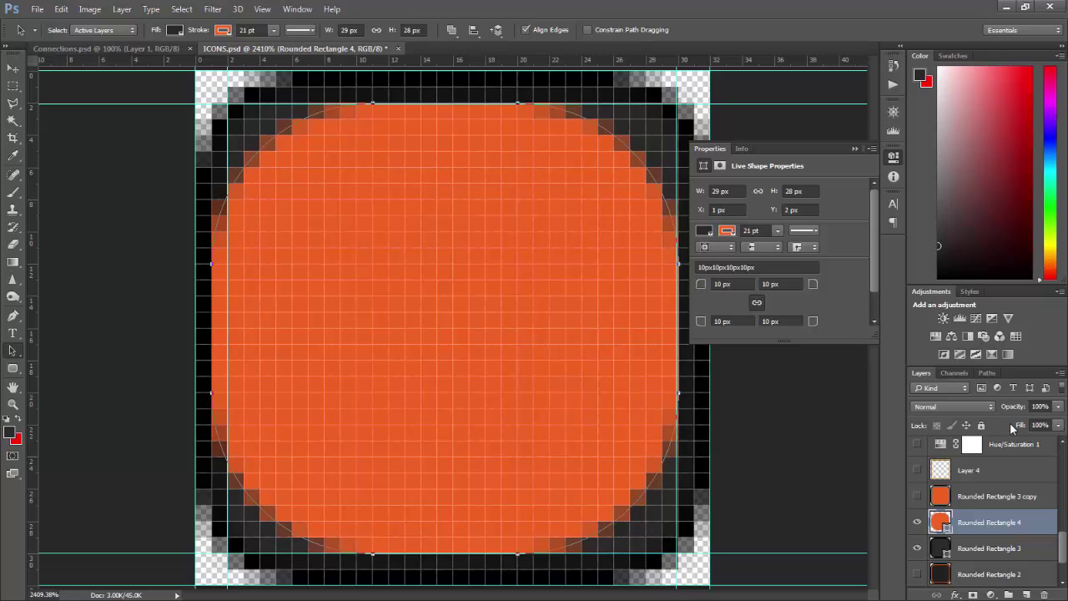
Set the opacity of the Rounded Rectangle 4 layer to 50%
left_click(1040, 407)
type("50")
key("Return")
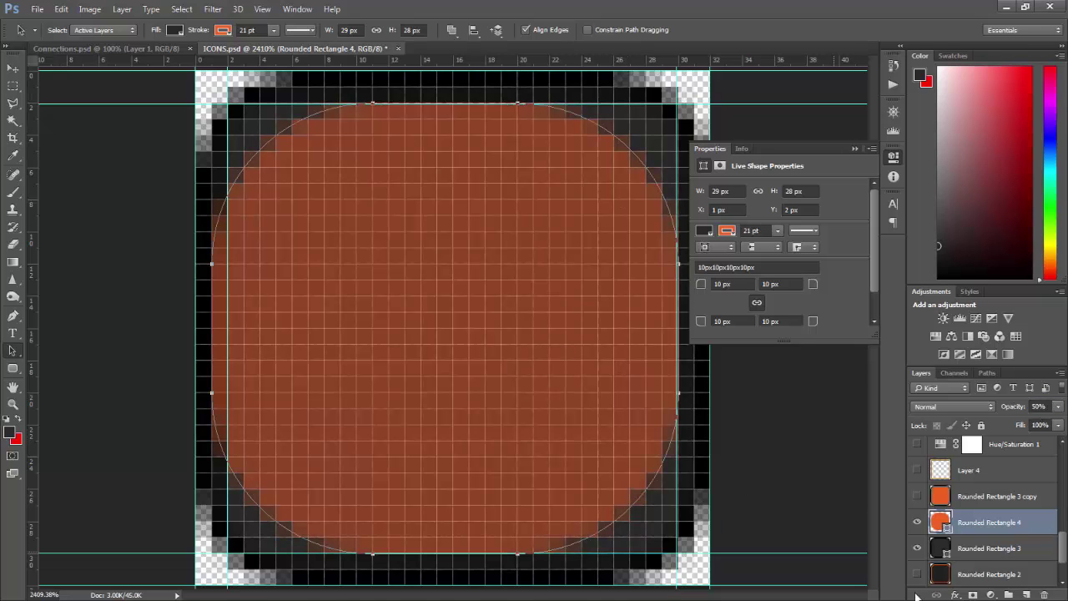
Hide the Rounded Rectangle 4 and Rounded Rectangle 3 layers and show the Rounded Rectangle 2 layer
left_click_drag(918, 523, 917, 557)
scroll(919, 551, "down", 2)
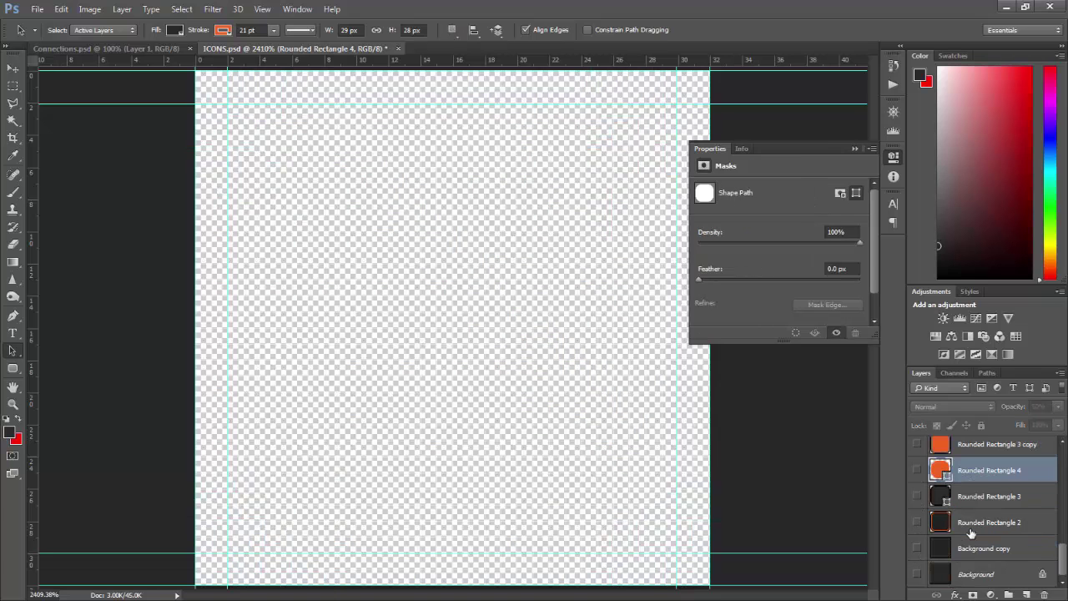
left_click(917, 523)
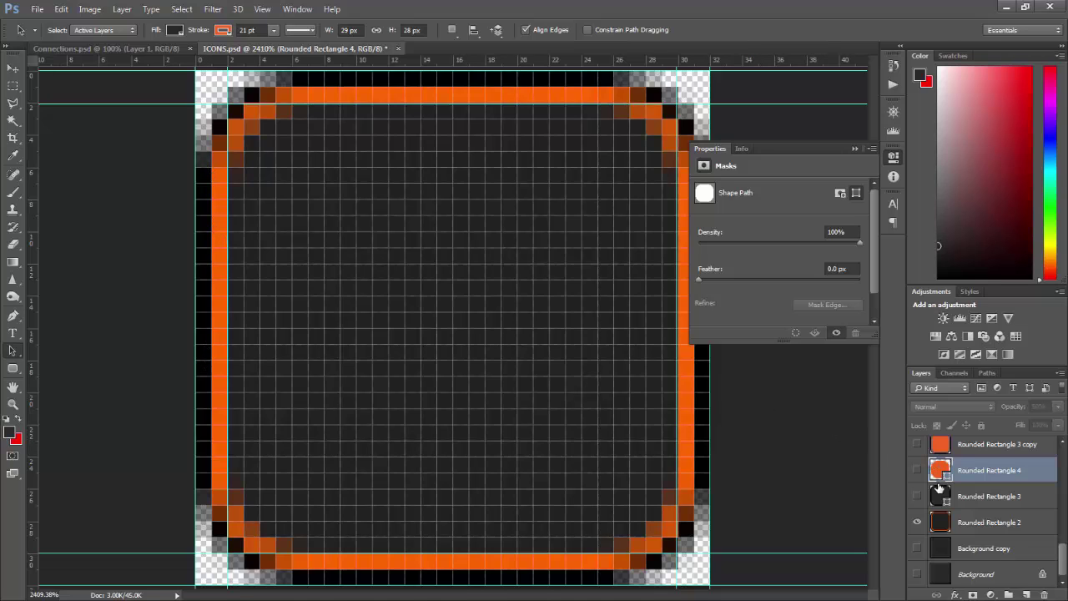
Delete the Rounded Rectangle 3 and Rounded Rectangle 4 layers
scroll(940, 490, "up", 1)
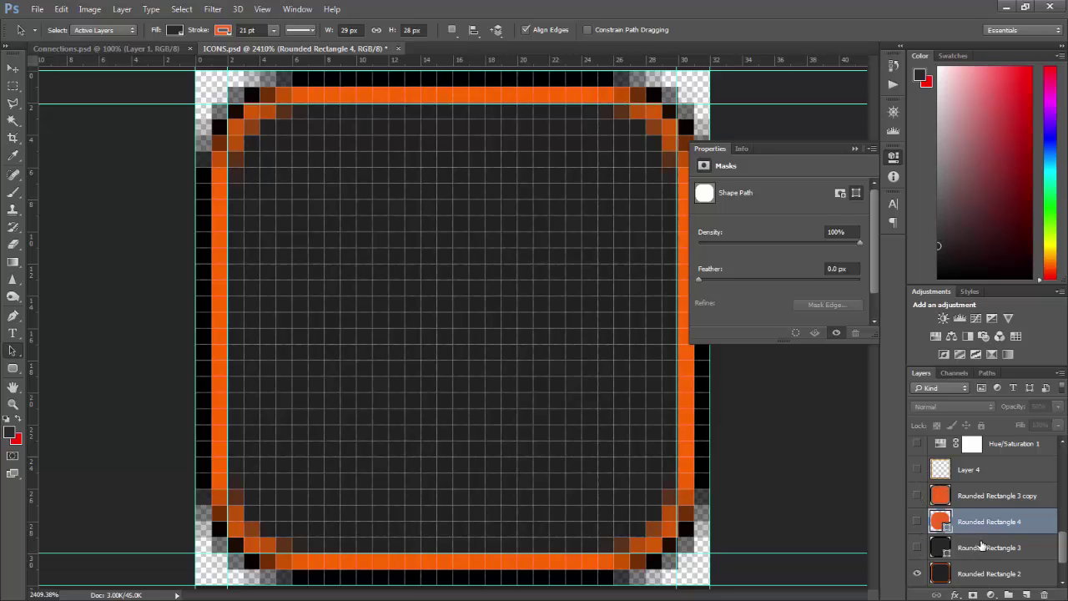
scroll(1002, 568, "down", 1)
left_click_drag(1042, 595, 1042, 594)
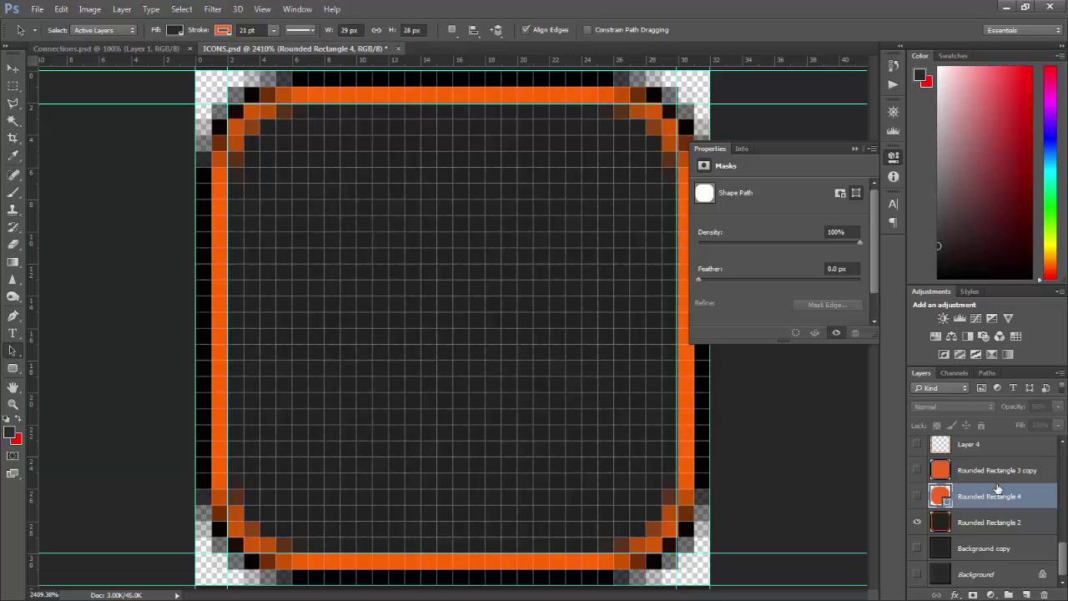
left_click_drag(1004, 495, 1042, 595)
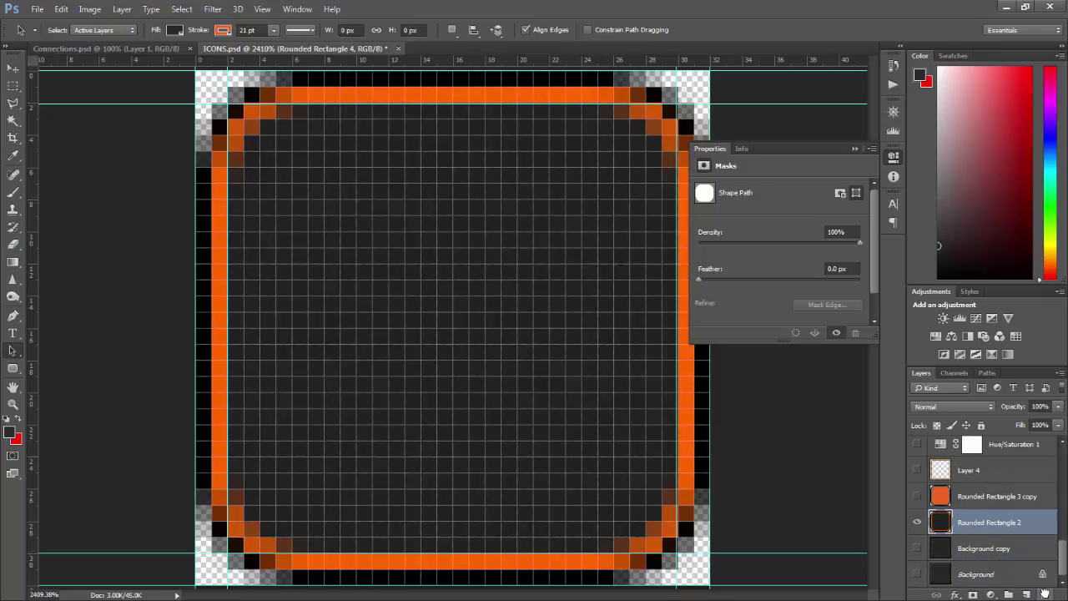
Show the Rounded Rectangle 3 copy layer and compare its opacity with that of Rounded Rectangle 2
left_click(918, 497)
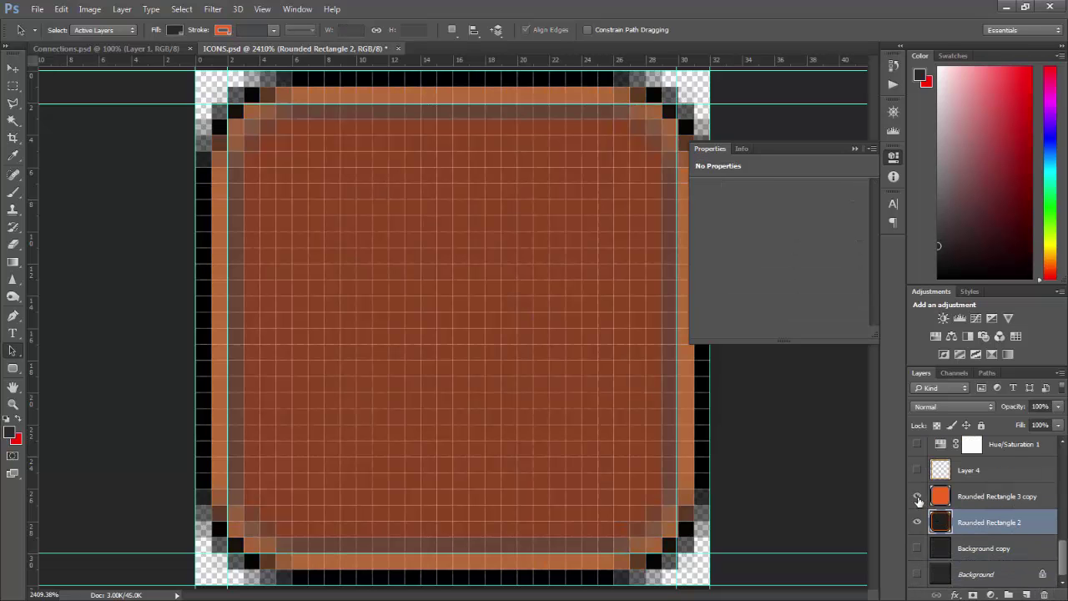
left_click(1019, 496)
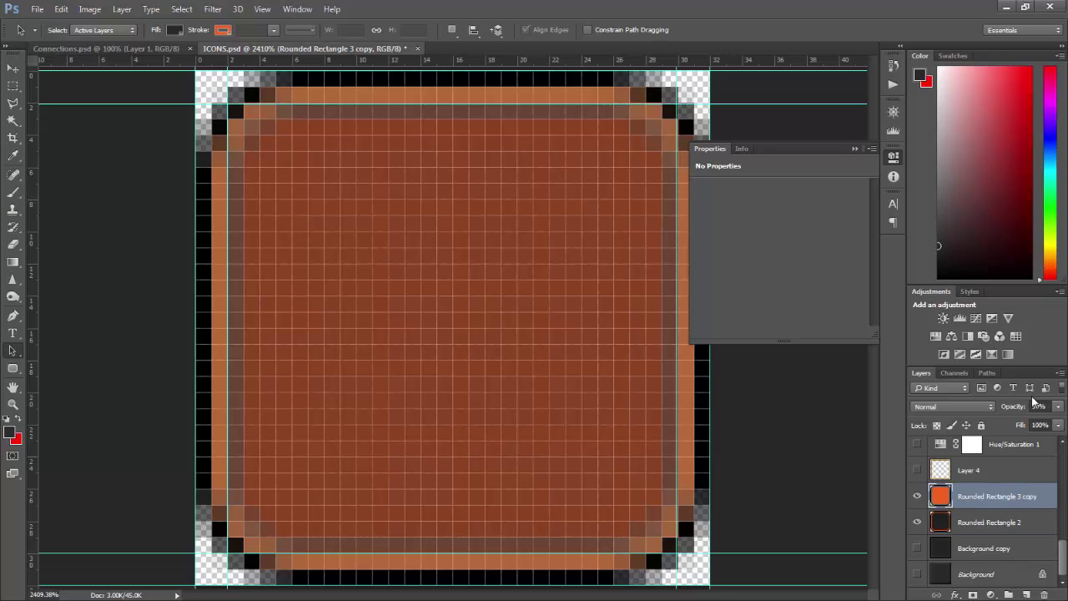
left_click(1004, 522)
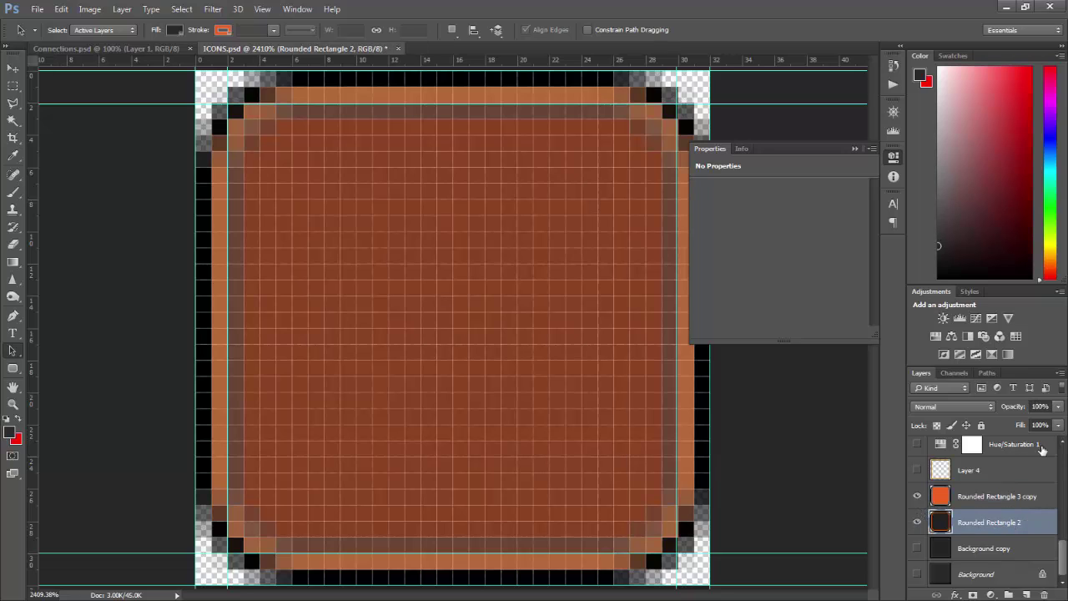
left_click(993, 501)
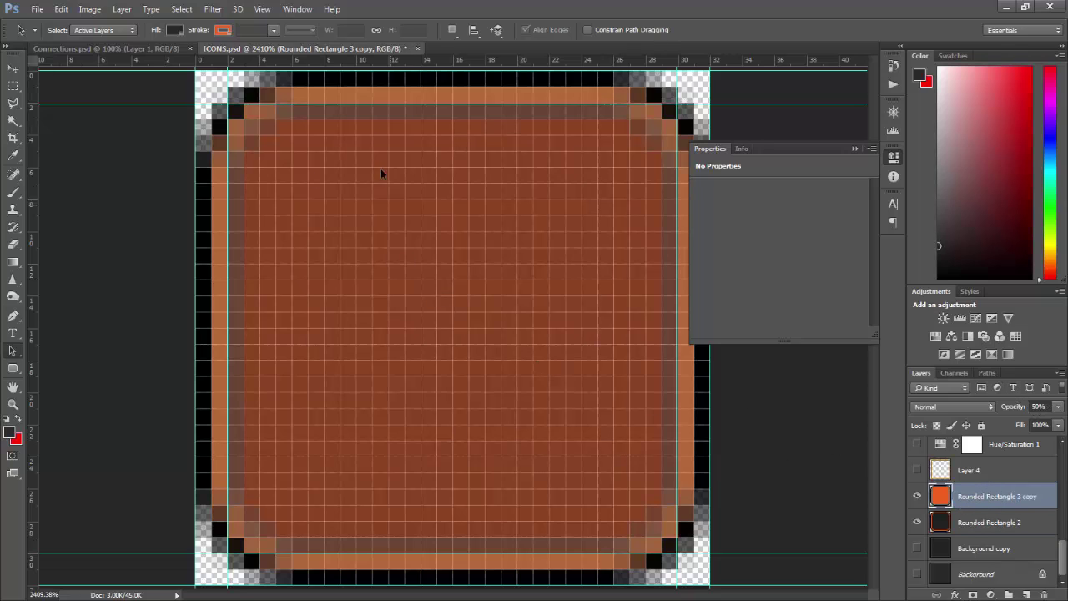
Compare Rounded Rectangle 2 and Rounded Rectangle 3 copy by toggling the visibility of each layer
left_click(917, 523)
left_click(918, 496)
left_click(918, 522)
left_click(917, 497)
Preview the Hue/Saturation 1 adjustment on the node background and leave the adjustment layer turned on
scroll(1006, 485, "up", 2)
left_click(918, 496)
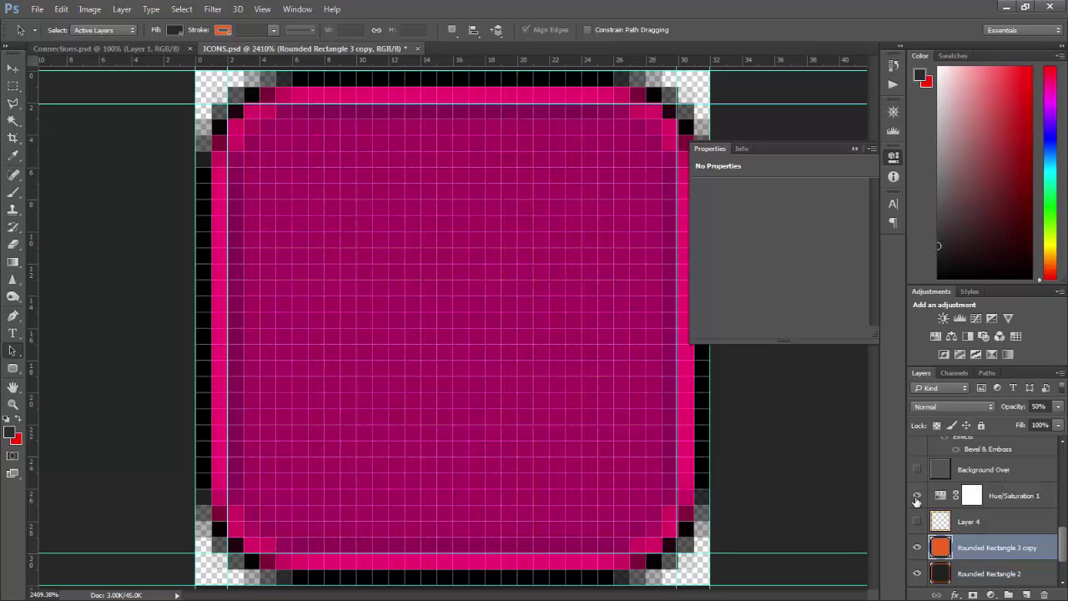
left_click(918, 497)
scroll(983, 493, "up", 5)
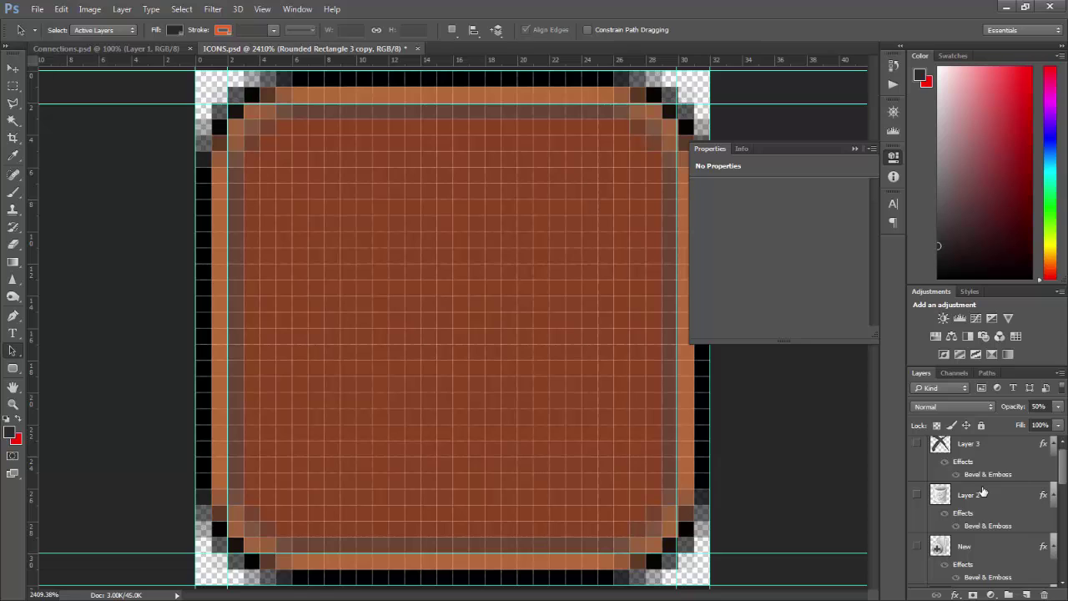
scroll(983, 494, "down", 2)
scroll(983, 493, "down", 5)
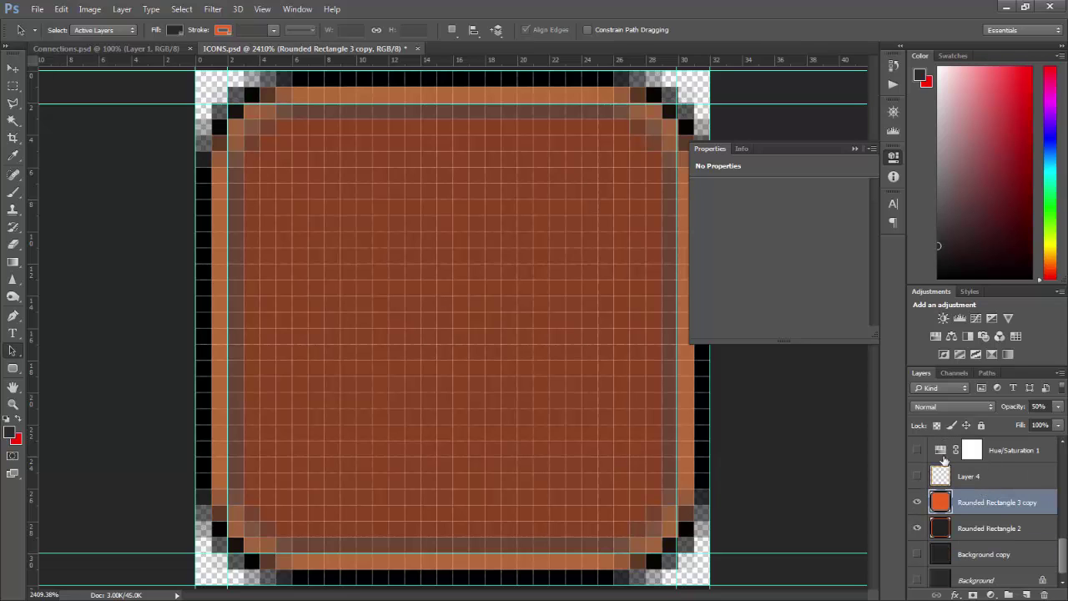
left_click(918, 452)
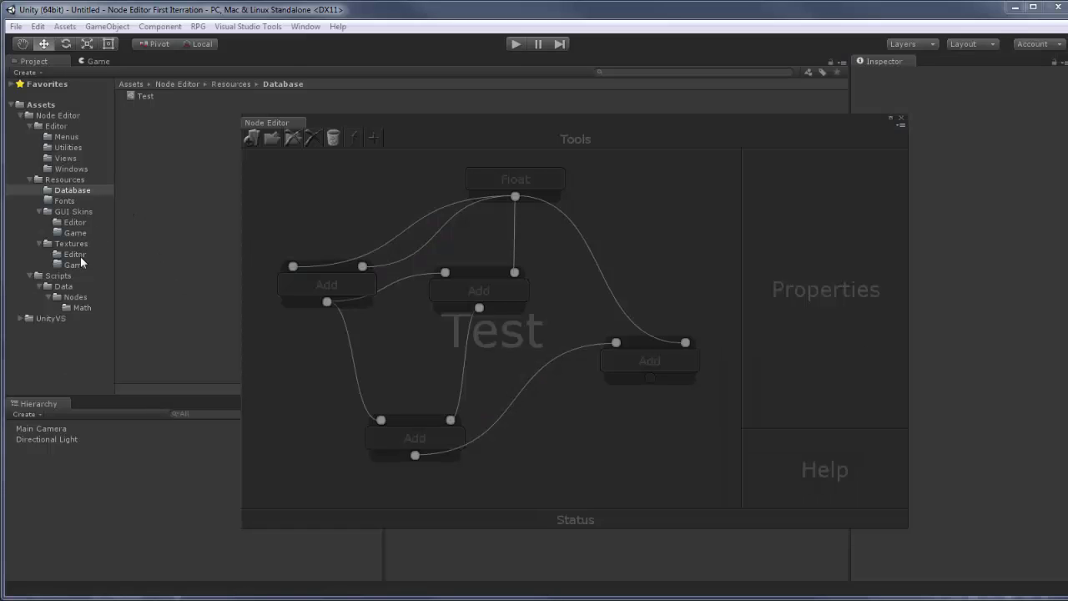
In Unity, preview the NodeBackError and NodeBackActive textures in the Textures/Editor folder, keeping the Node Editor window clear of the asset list
left_click(80, 255)
left_click_drag(458, 128, 331, 108)
left_click(167, 298)
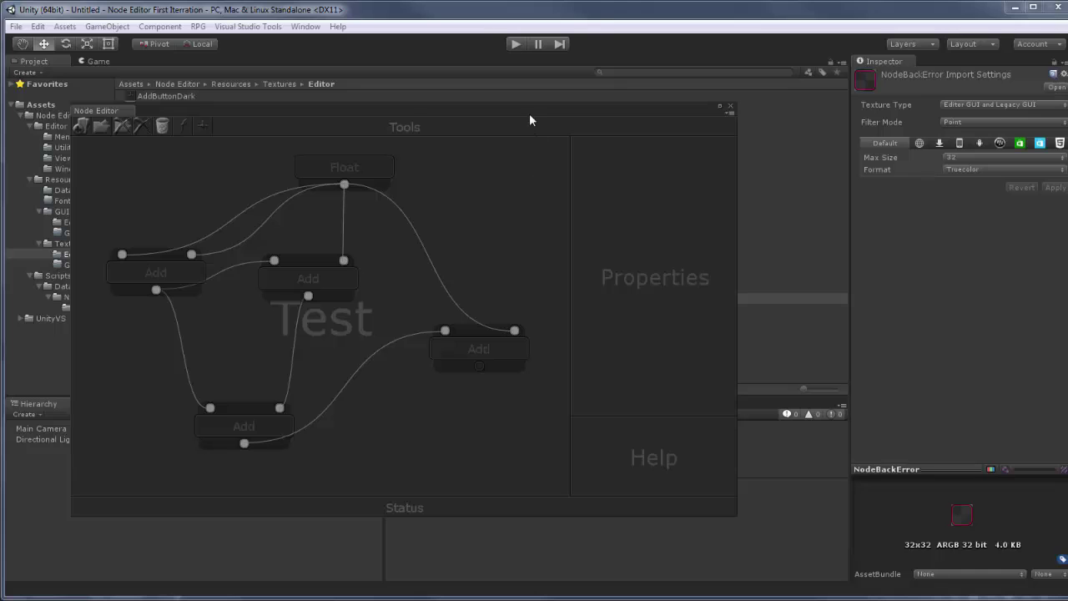
left_click_drag(530, 121, 738, 193)
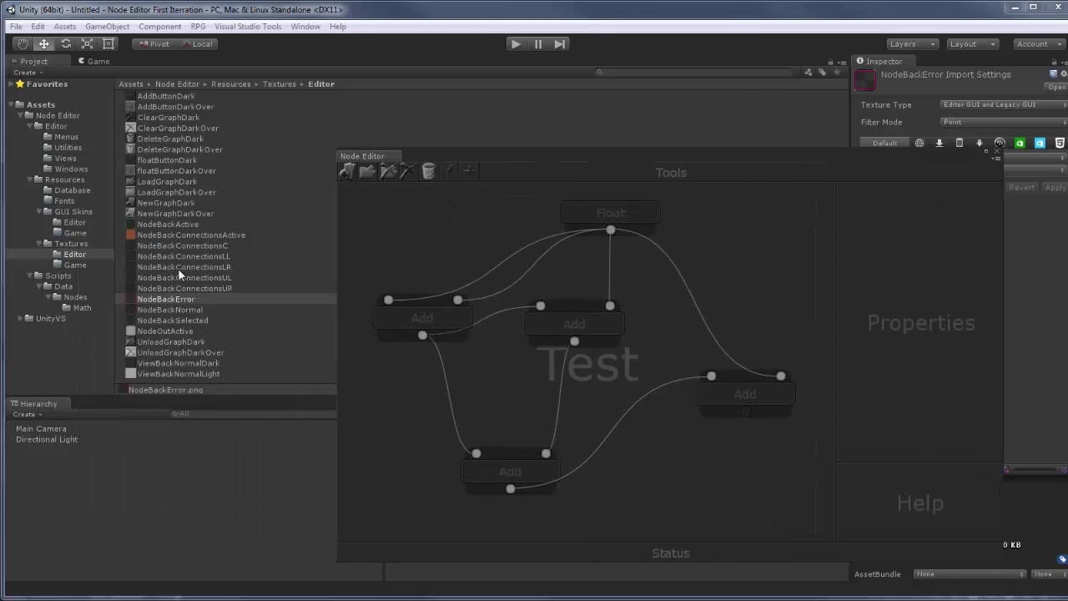
left_click(177, 226)
left_click_drag(597, 166, 542, 162)
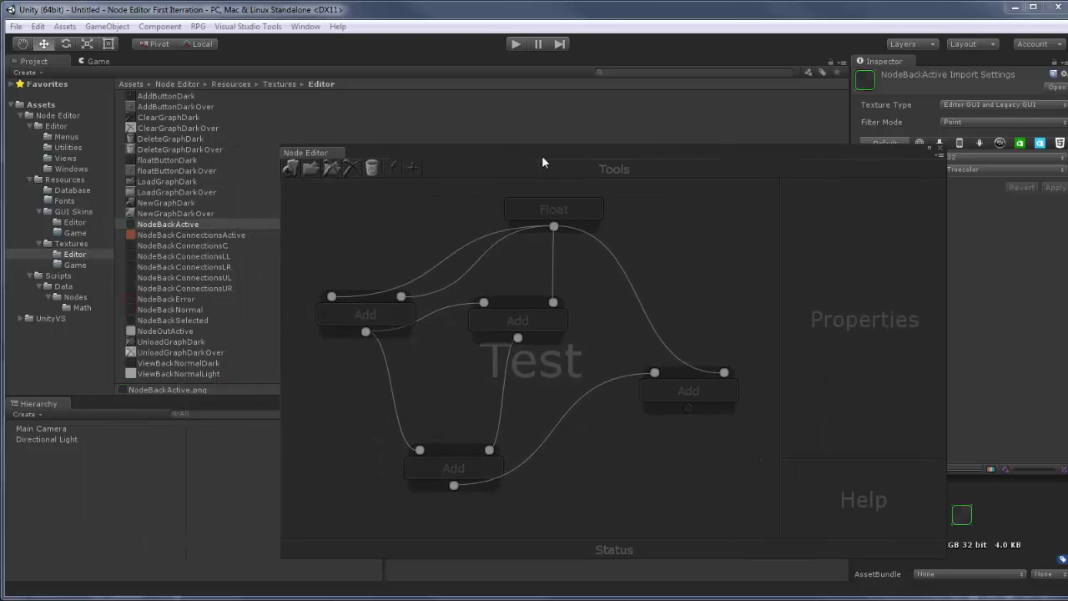
Select the leftmost Add node in the Node Editor and compare its highlight with the NodeBackError and NodeBackActive textures
left_click(385, 315)
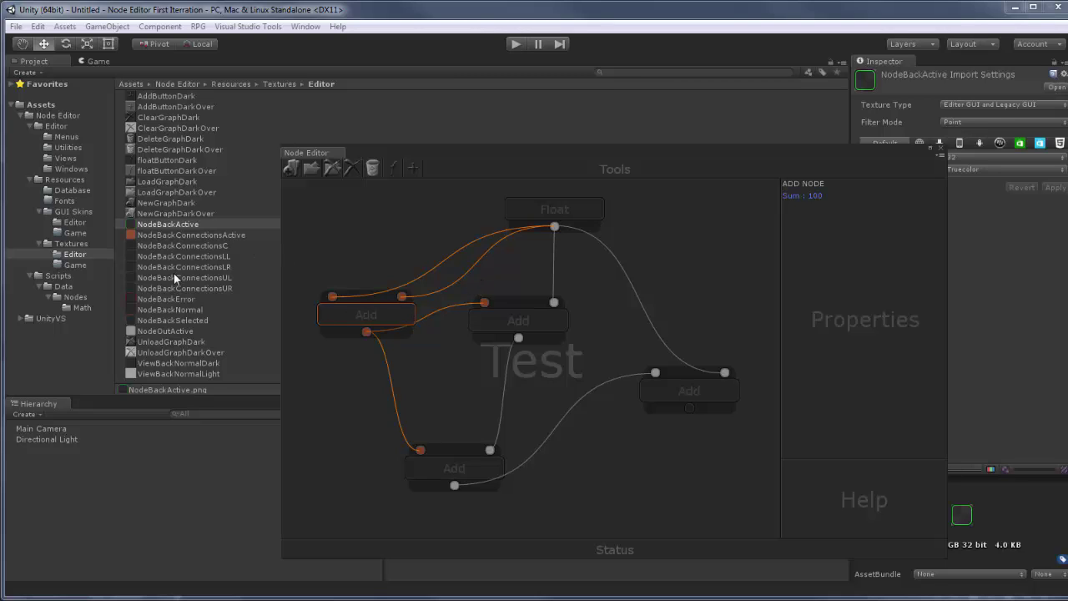
left_click(174, 300)
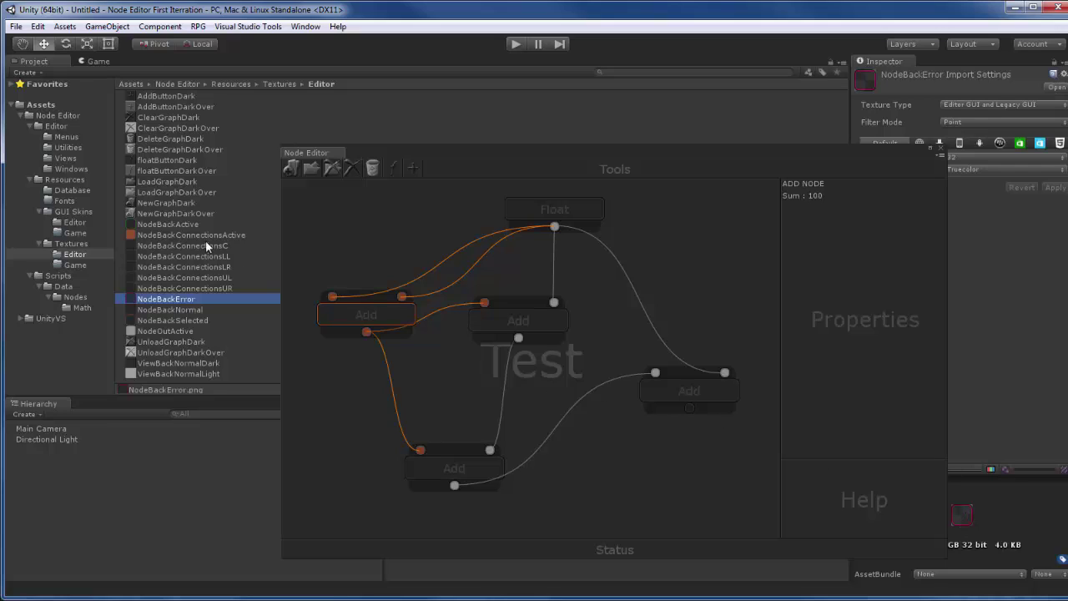
left_click(180, 225)
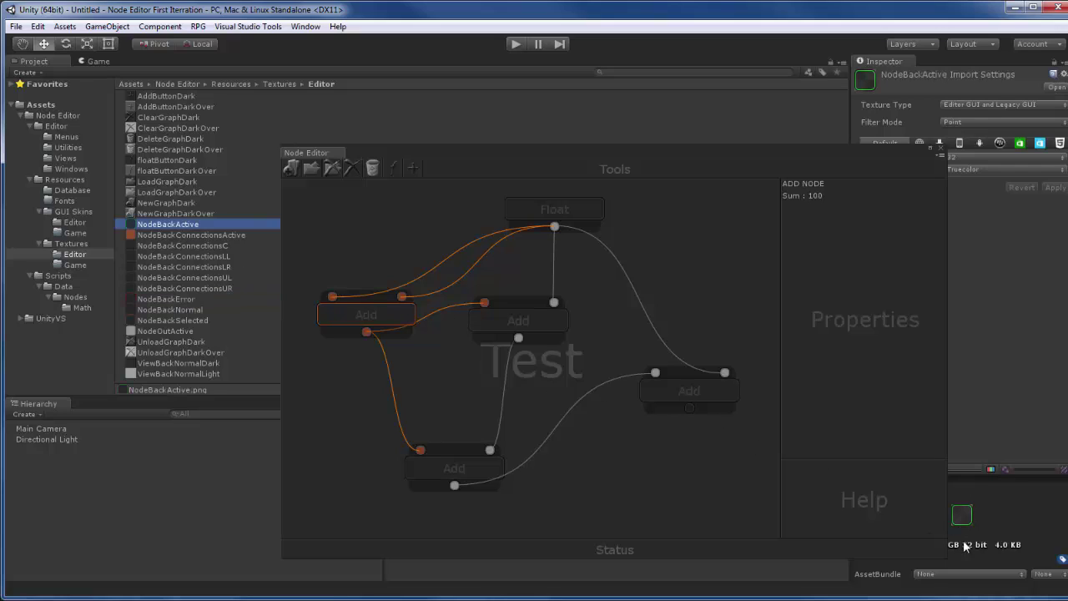
left_click_drag(699, 154, 573, 90)
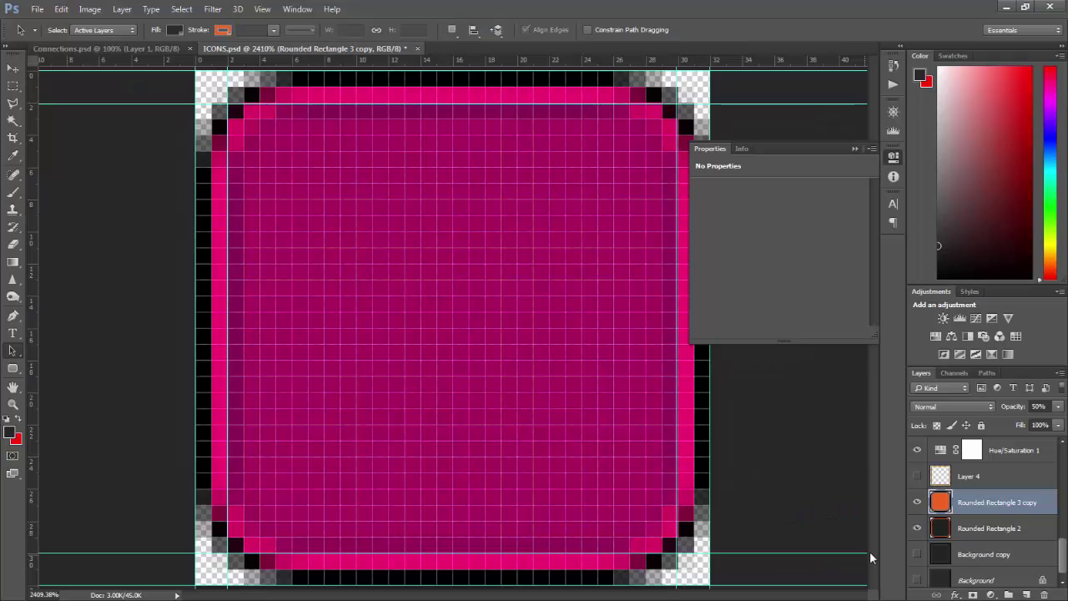
Back in Photoshop, hide Rounded Rectangle 2 and Rounded Rectangle 3 copy, and show the Background layer
left_click(917, 527)
left_click(917, 502)
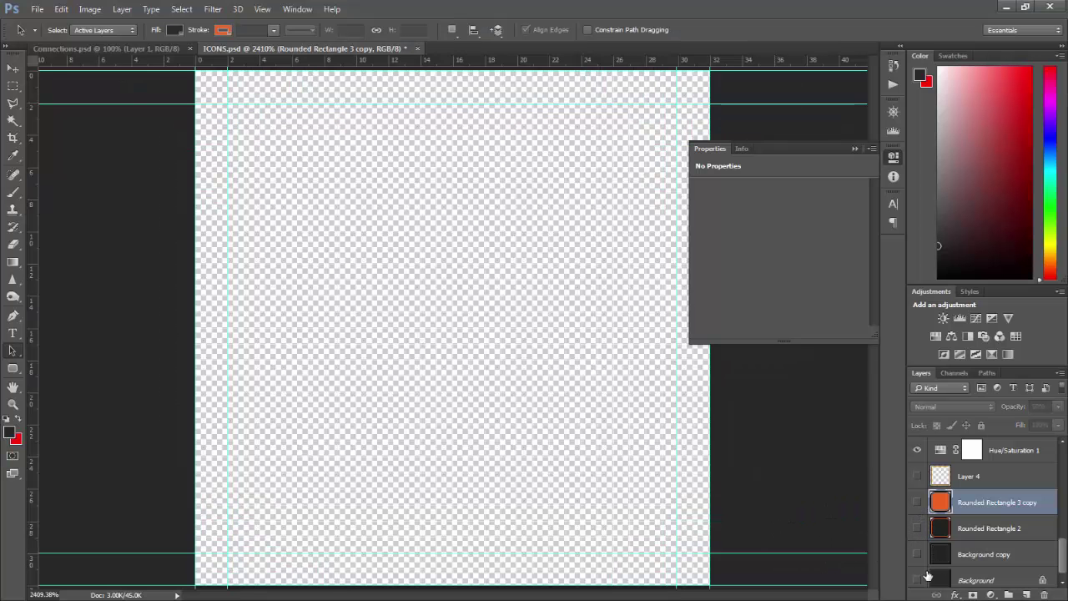
left_click(918, 580)
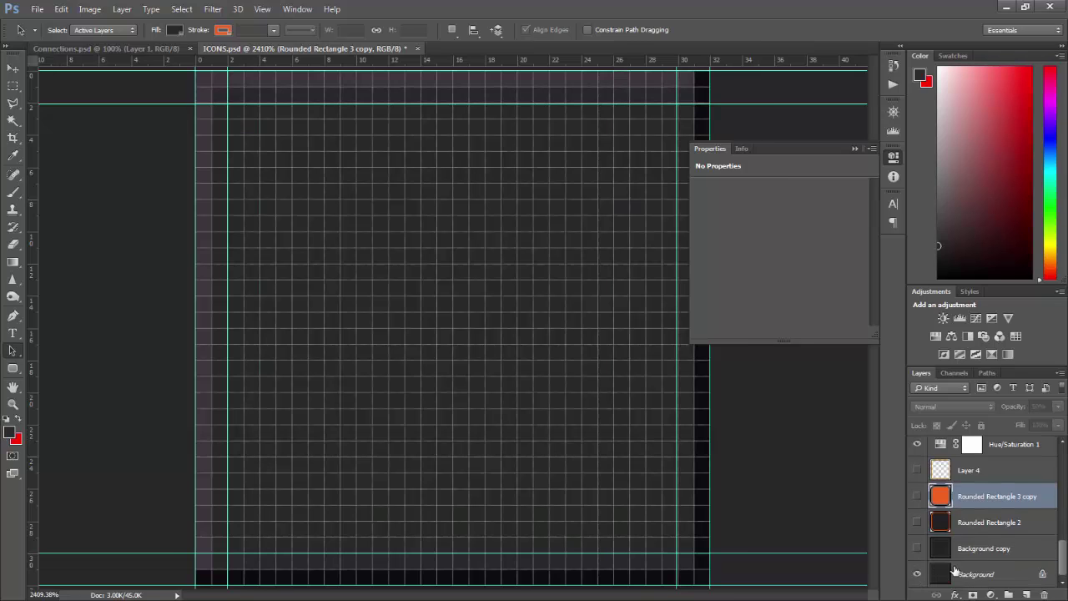
Show the Load icon layer over the button background
scroll(981, 554, "up", 2)
scroll(981, 554, "up", 3)
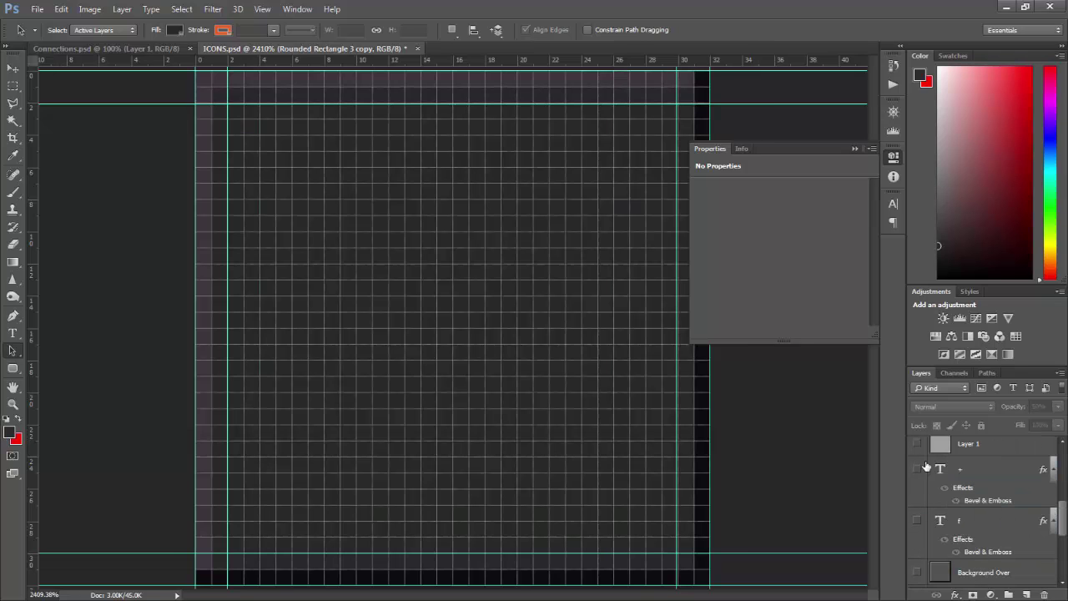
scroll(939, 483, "up", 2)
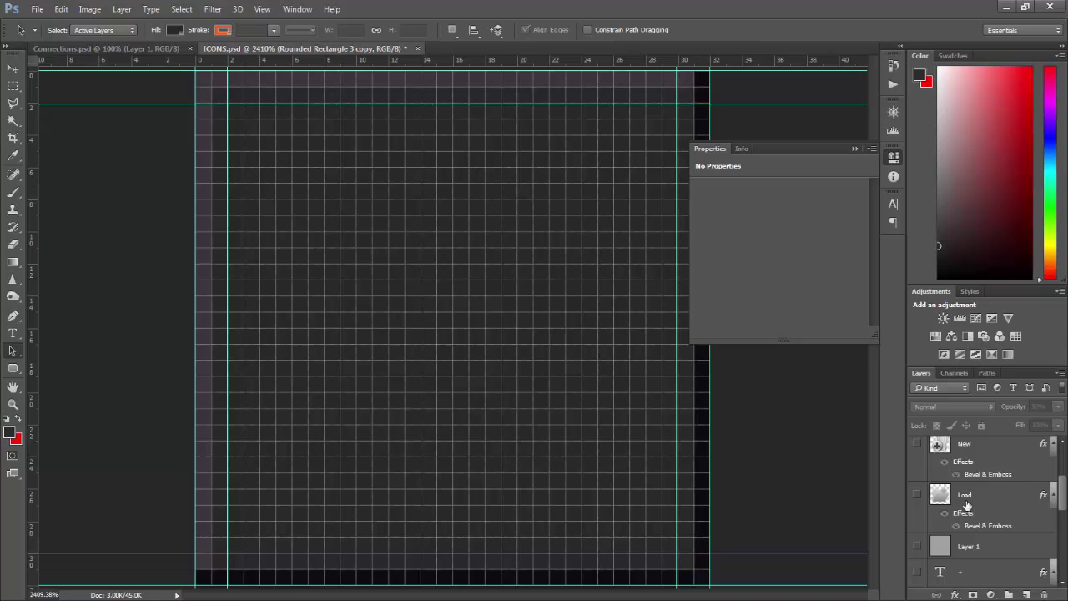
left_click(918, 496)
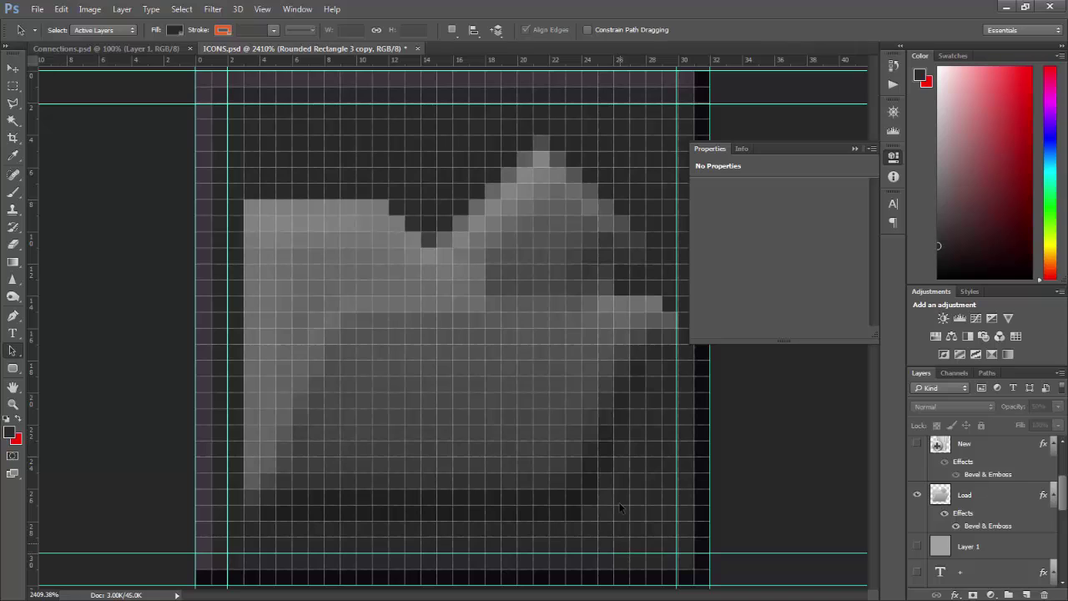
Check the blend mode and opacity of the Load and New icon layers
scroll(1020, 500, "down", 5)
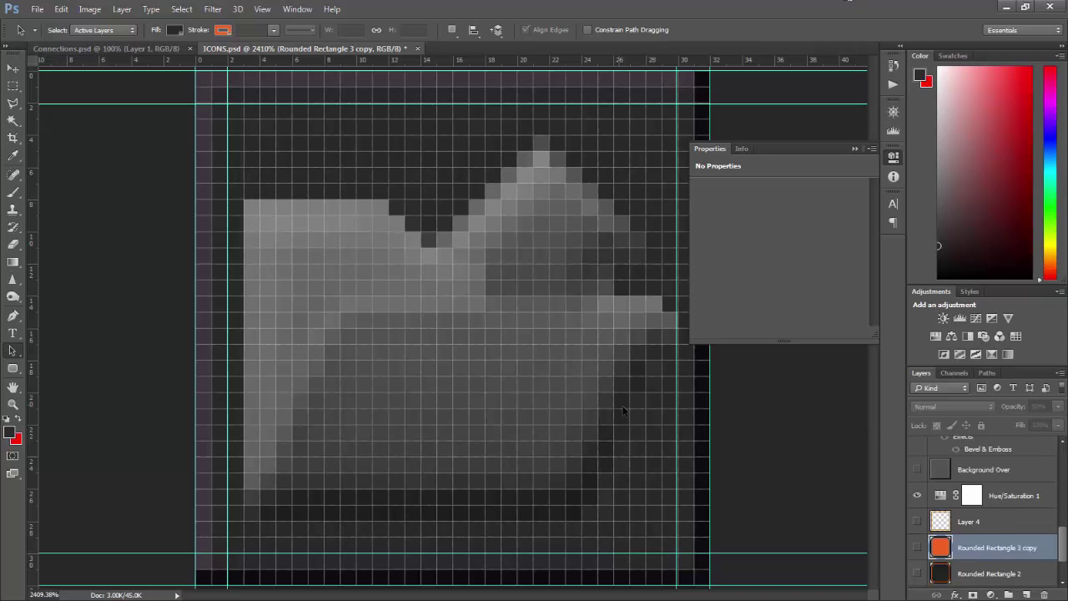
scroll(985, 468, "up", 6)
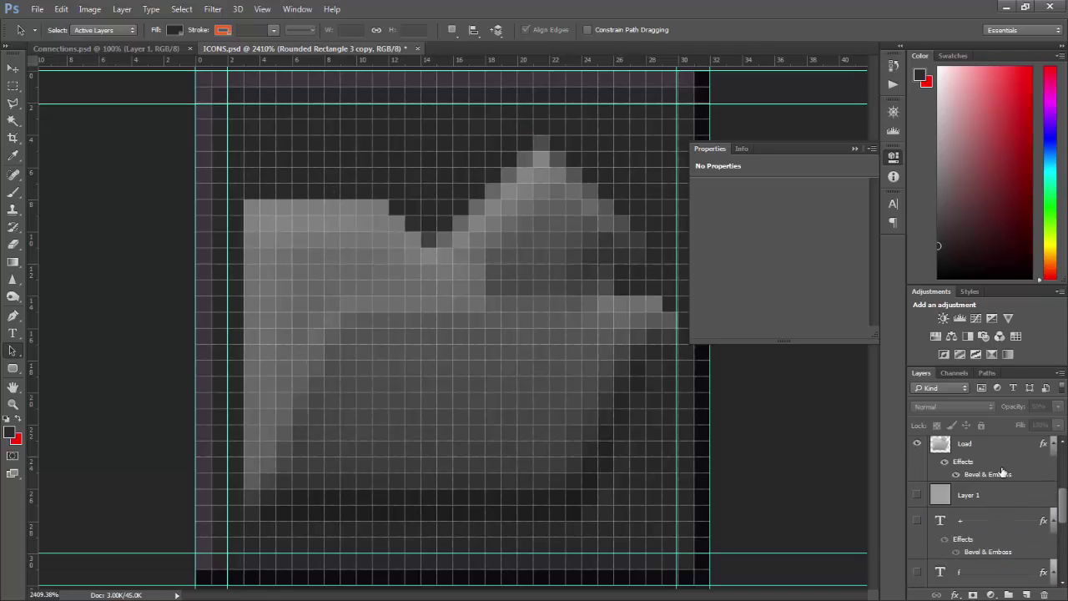
left_click(994, 493)
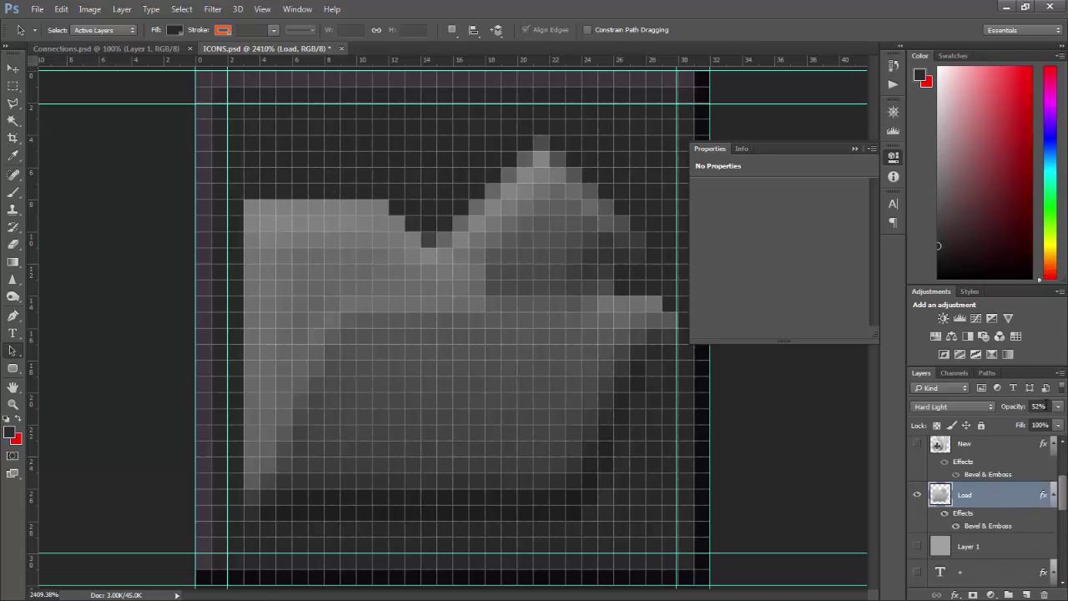
left_click(967, 446)
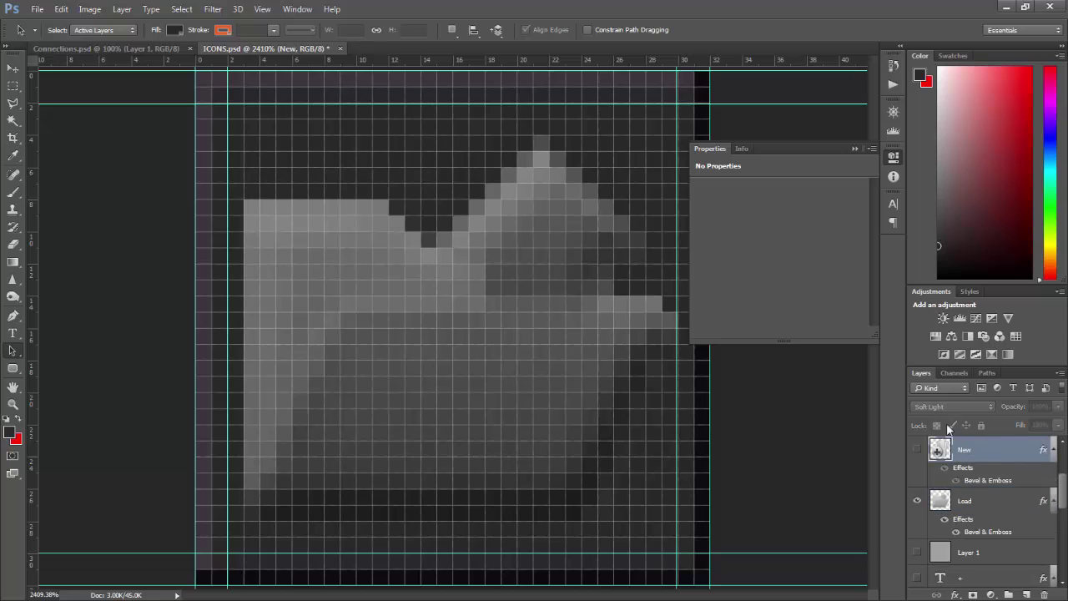
left_click(979, 502)
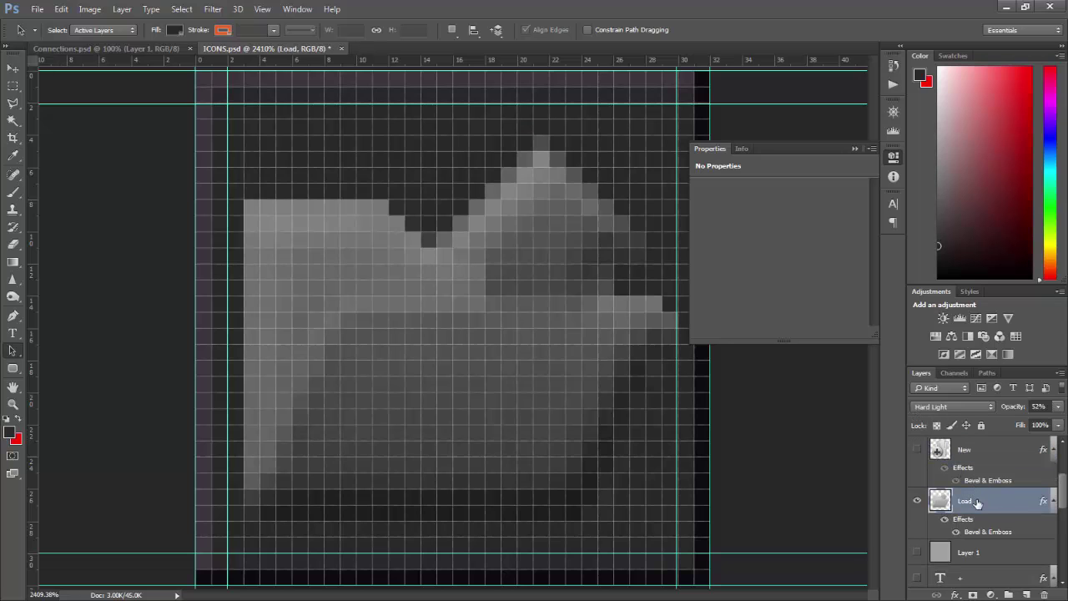
Inspect the Load layer's blending options and Bevel & Emboss style, and close the layer style settings without changes
double_click(1042, 504)
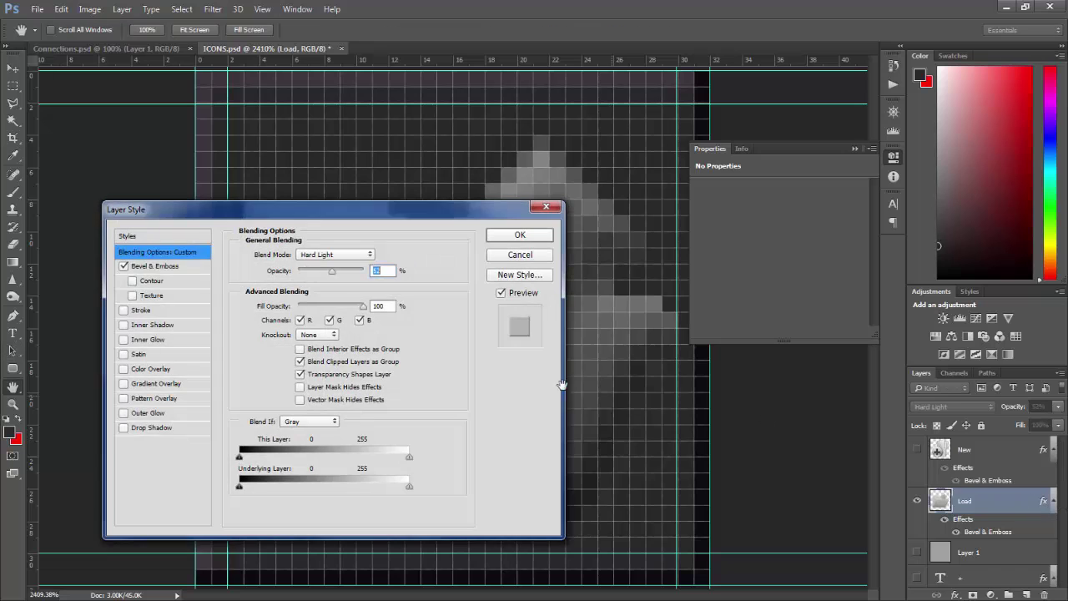
left_click(150, 267)
left_click(544, 210)
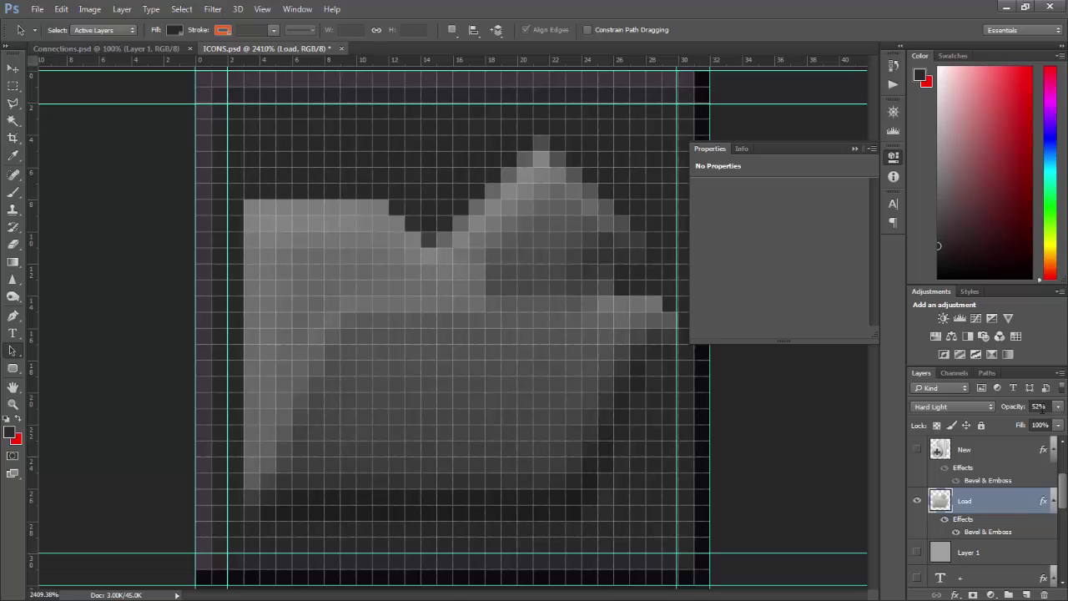
Look through the layers beneath the Load icon and select the locked Background layer
scroll(1025, 481, "down", 4)
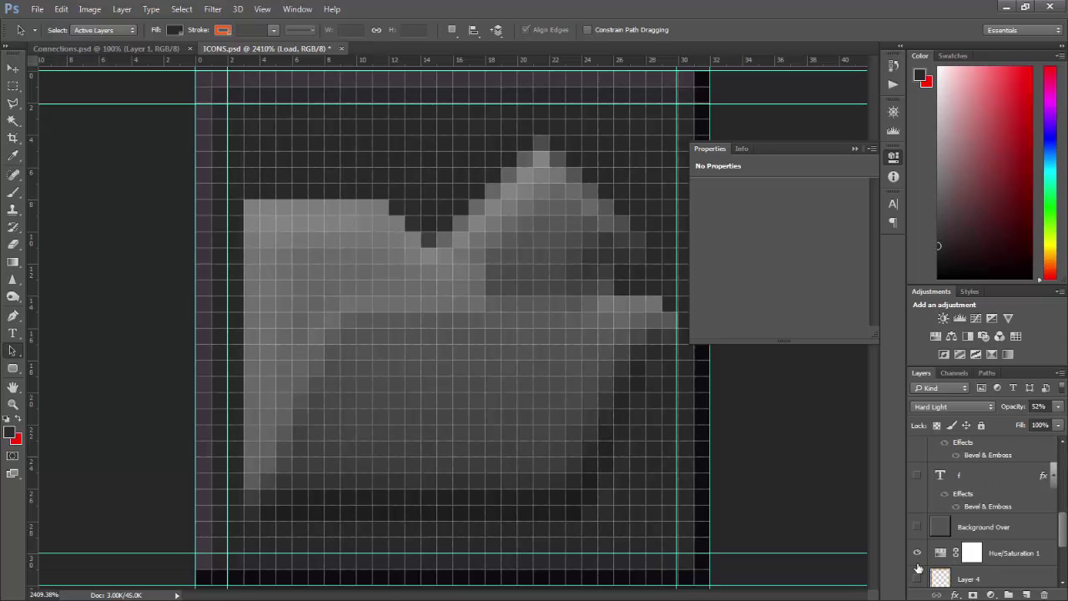
scroll(951, 492, "down", 4)
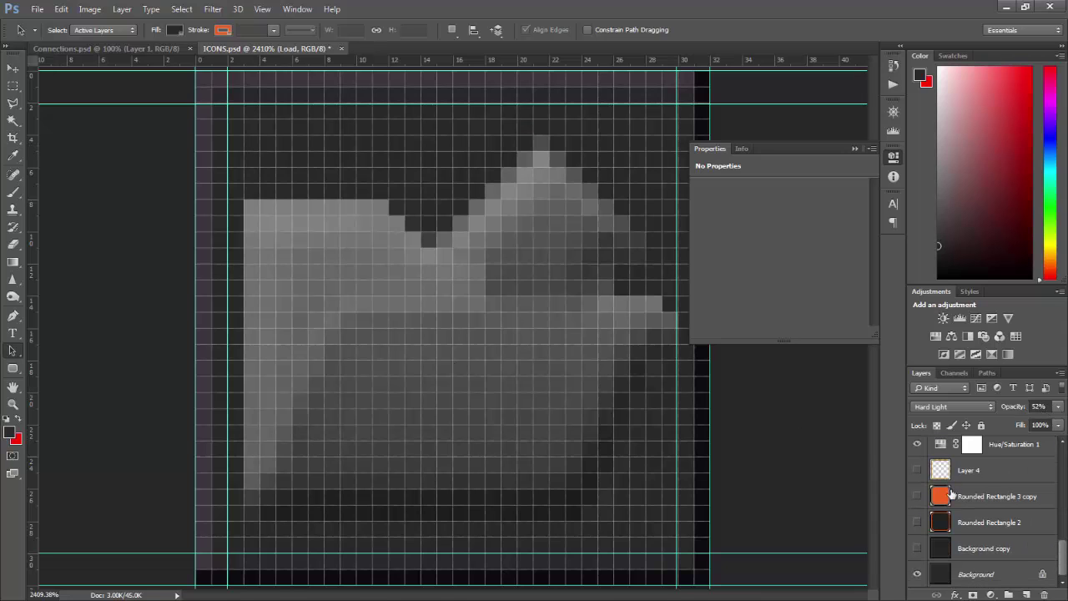
scroll(953, 534, "up", 2)
scroll(956, 541, "down", 2)
left_click(970, 574)
scroll(961, 495, "up", 2)
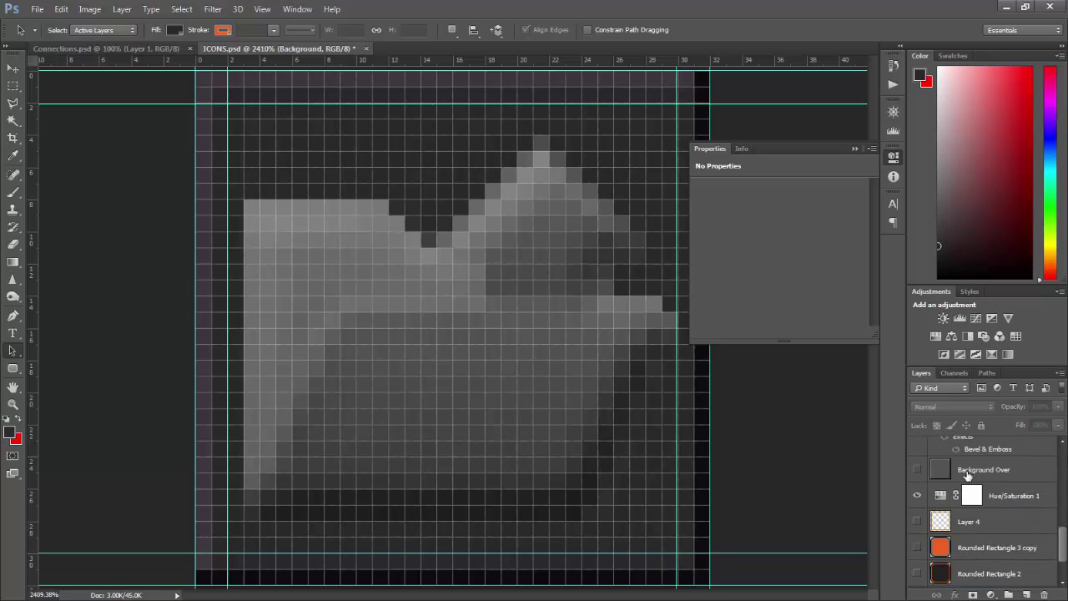
Select the Background Over layer and show it behind the Load icon
left_click(968, 472)
left_click(917, 470)
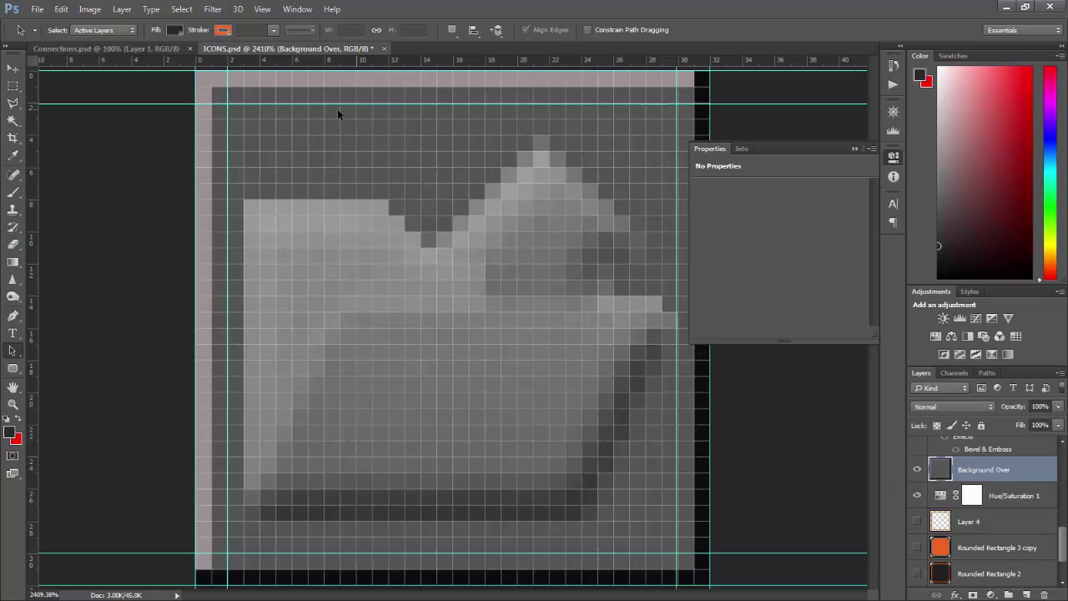
scroll(992, 484, "up", 5)
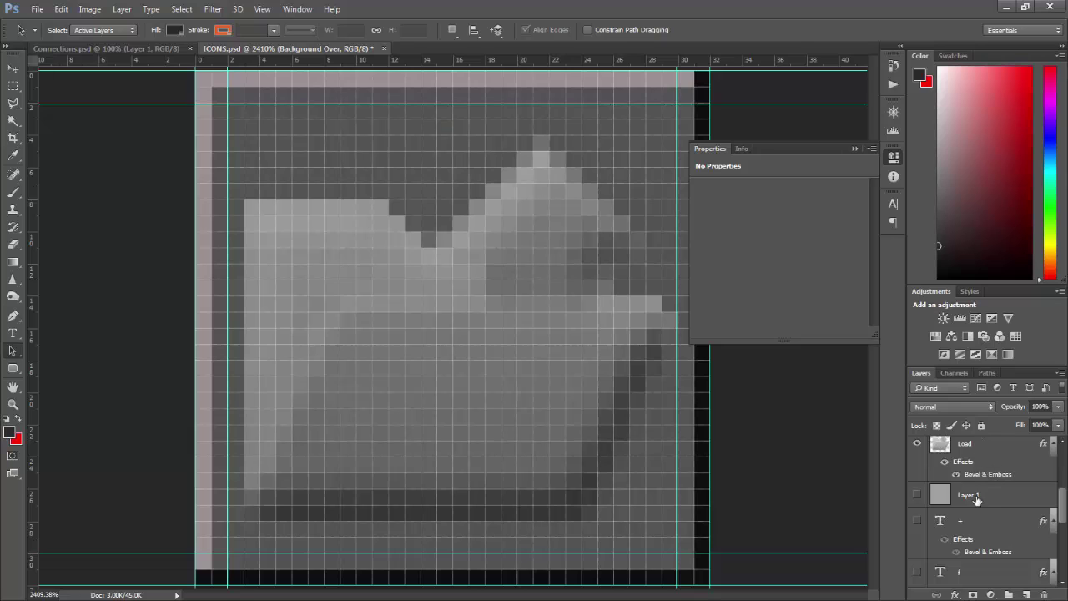
Toggle Layer 1 and the Background Over layer to compare the button's normal and hover backgrounds
left_click(918, 495)
left_click(918, 496)
left_click(919, 496)
left_click(920, 496)
scroll(938, 493, "down", 2)
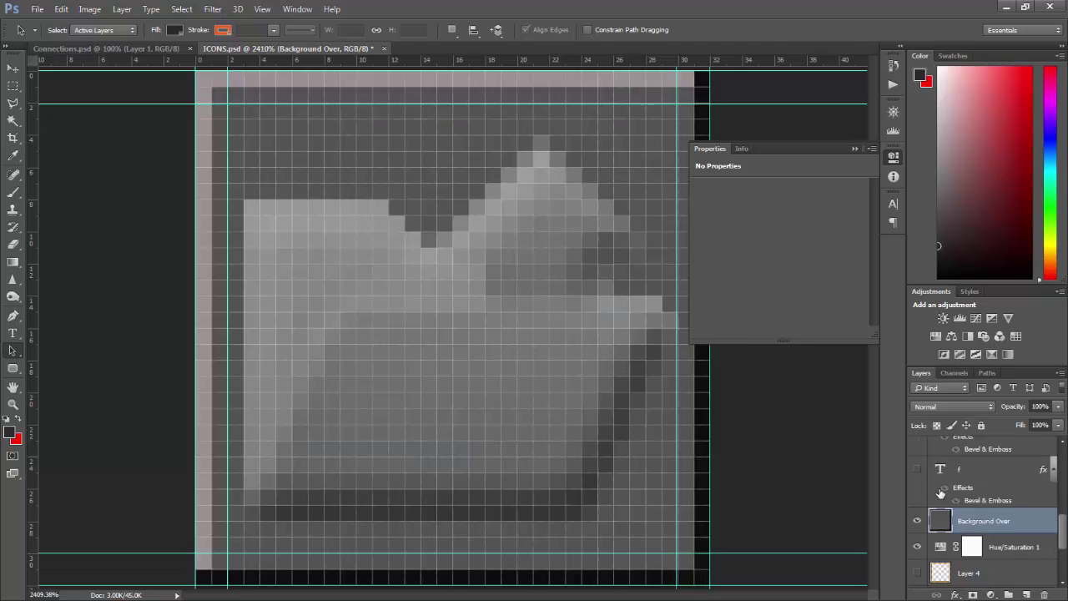
left_click(917, 471)
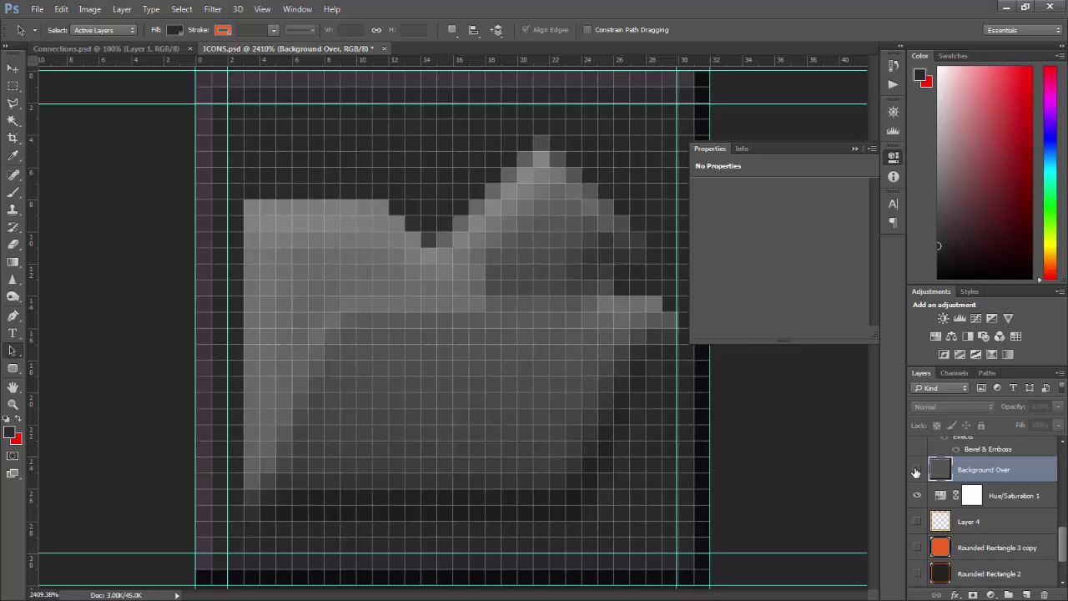
left_click(918, 471)
scroll(919, 471, "up", 3)
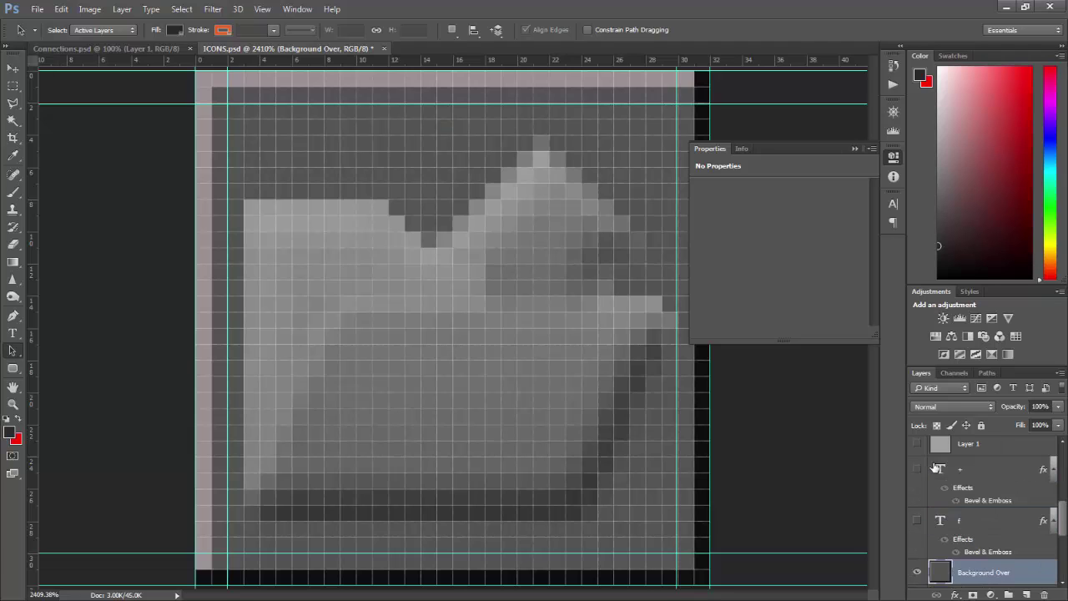
Hide the Load icon and briefly preview the + and f text icons on the hover background
left_click(917, 443)
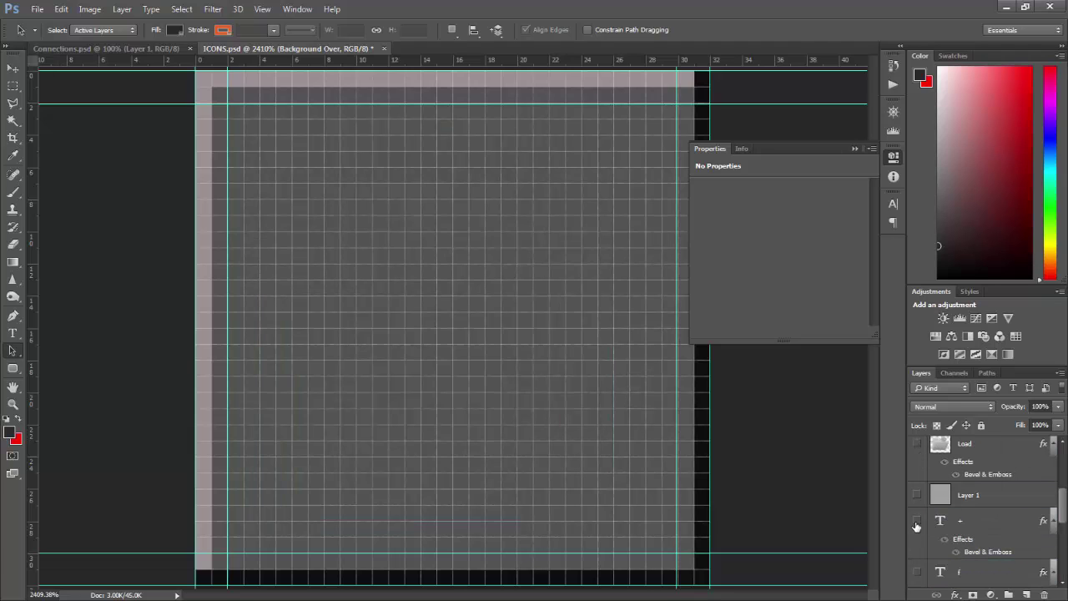
left_click(917, 520)
left_click(917, 523)
left_click(917, 572)
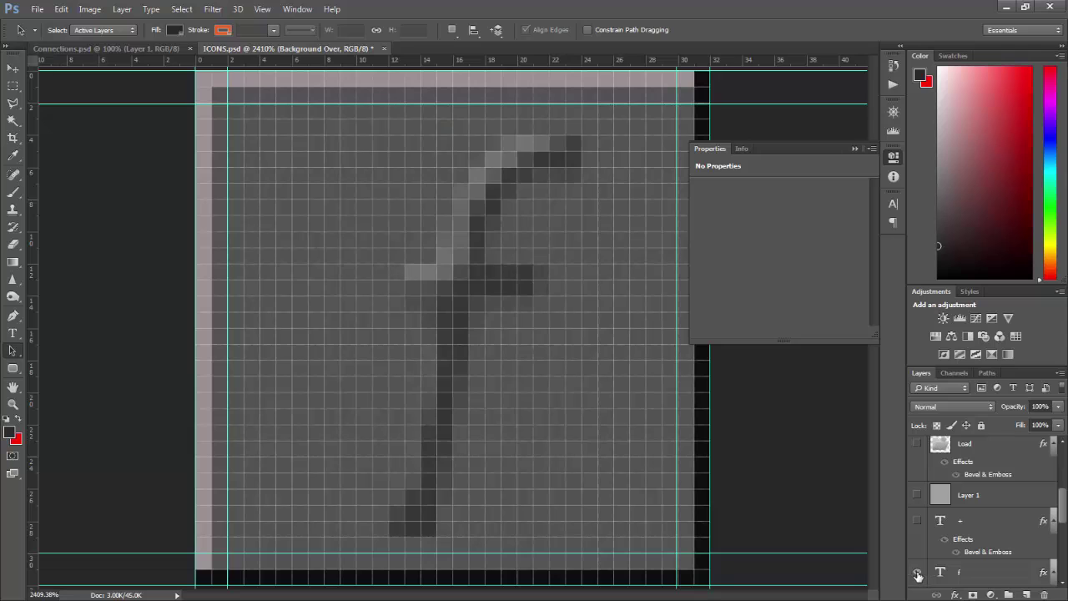
left_click(918, 573)
scroll(933, 507, "up", 2)
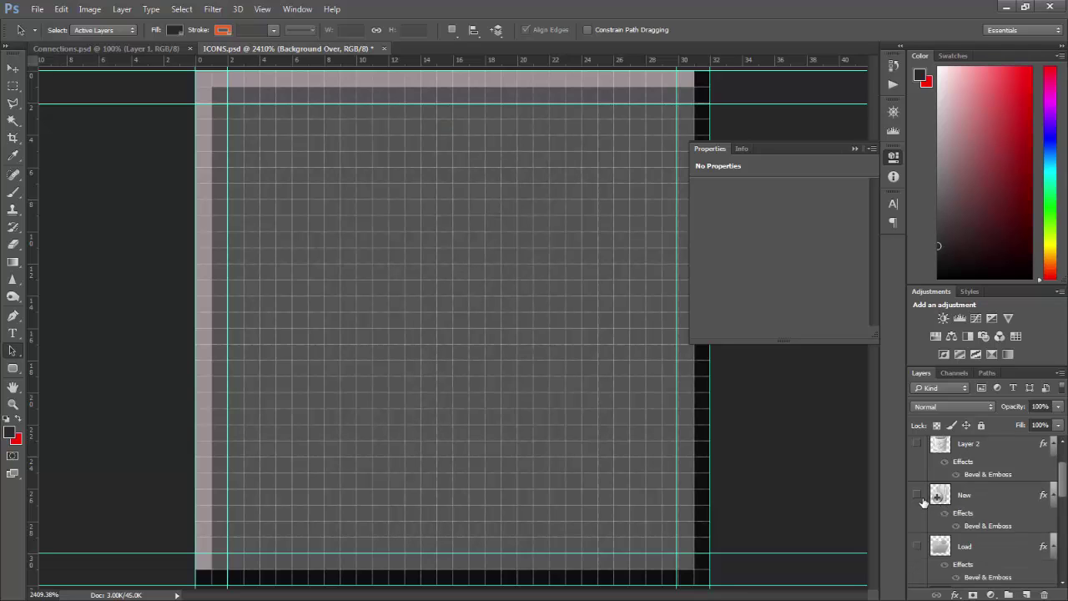
Preview the New, Layer 2, Layer 3 and Load icons on the hover background, and hide them again
left_click(917, 496)
left_click(917, 496)
left_click(917, 443)
scroll(918, 451, "up", 1)
left_click(917, 495)
left_click(917, 444)
scroll(922, 507, "down", 1)
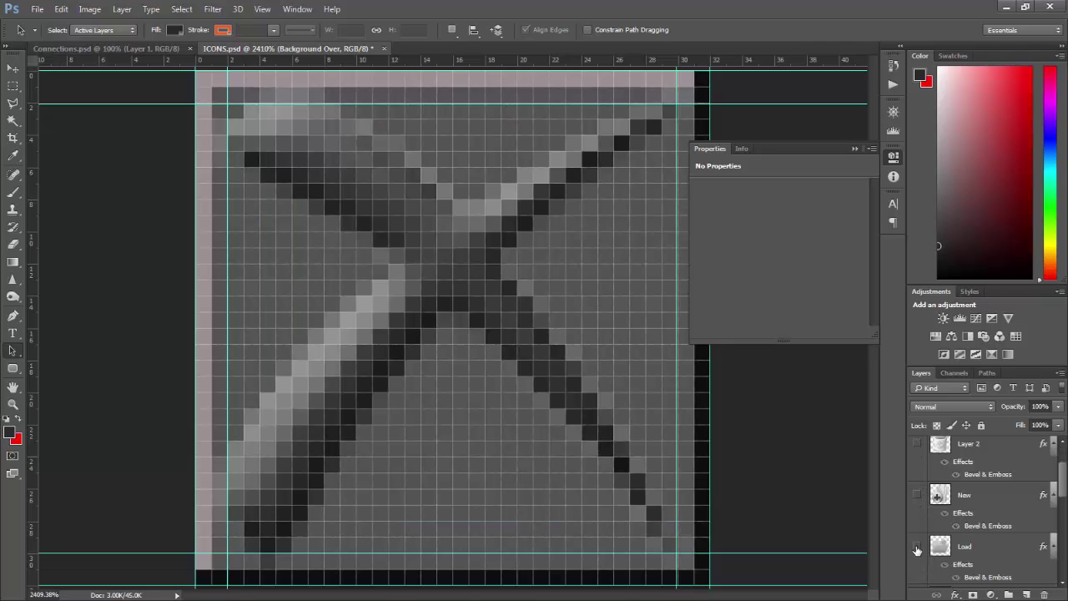
left_click(918, 547)
left_click(917, 547)
scroll(918, 501, "up", 1)
left_click(918, 445)
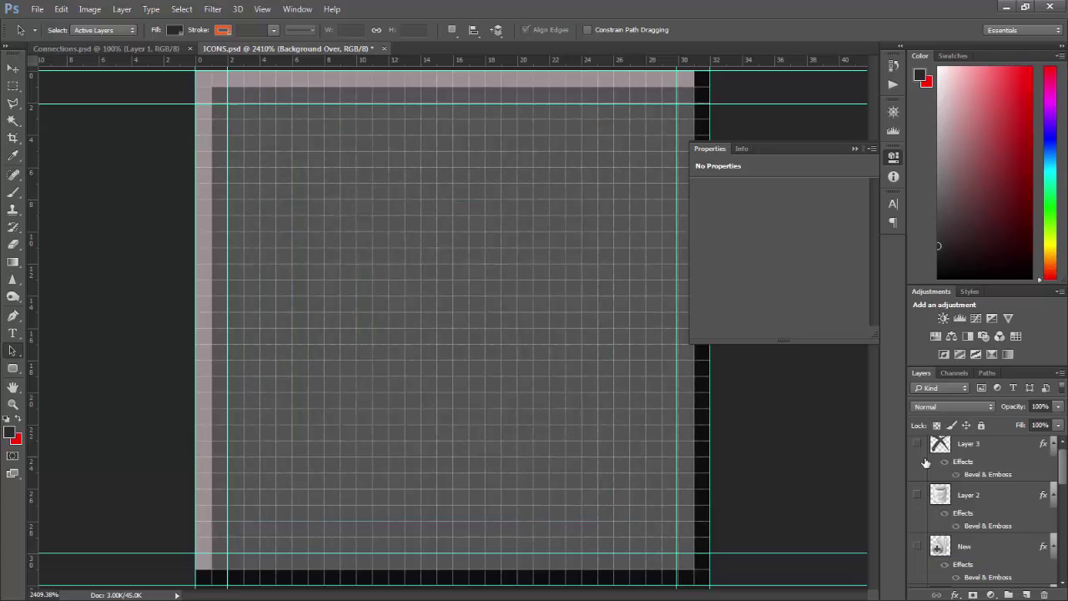
Hide the Background Over layer and show the plain grey Layer 1 instead
scroll(933, 488, "down", 1)
scroll(935, 506, "down", 3)
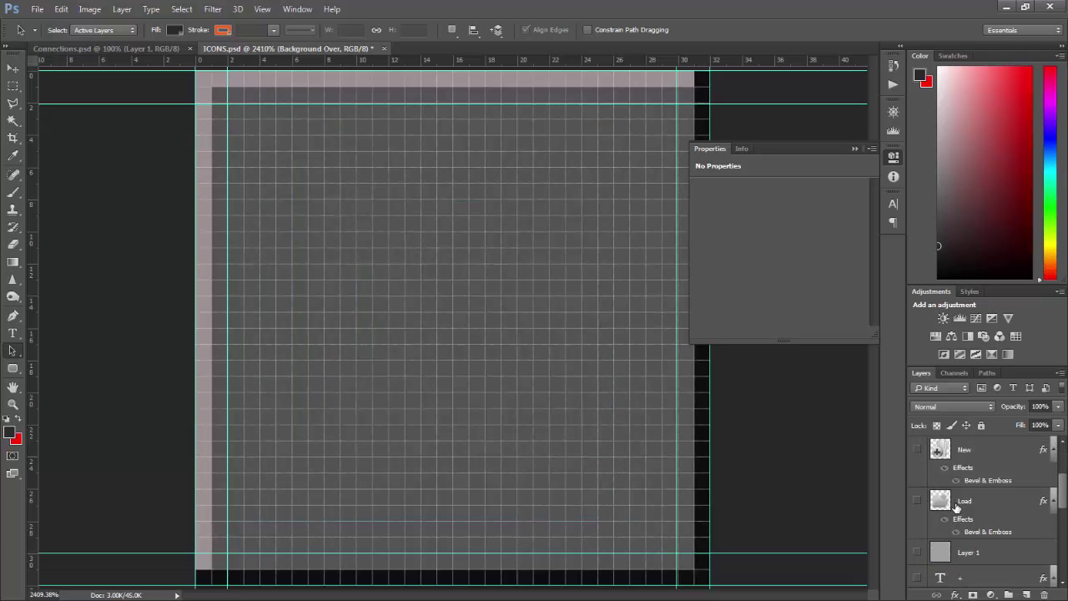
scroll(927, 523, "down", 2)
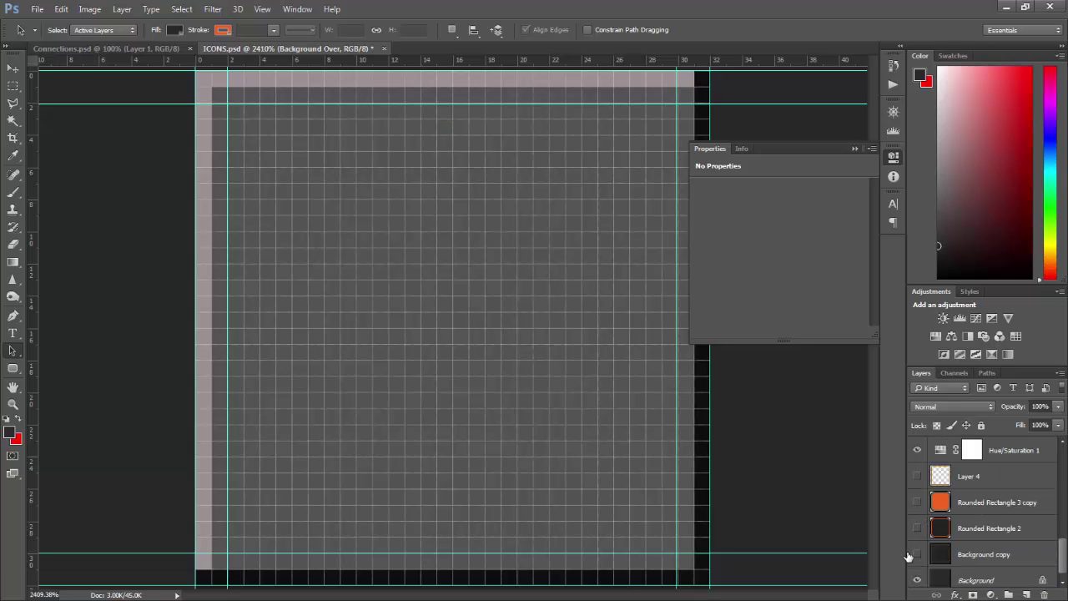
scroll(928, 527, "up", 3)
scroll(929, 531, "down", 2)
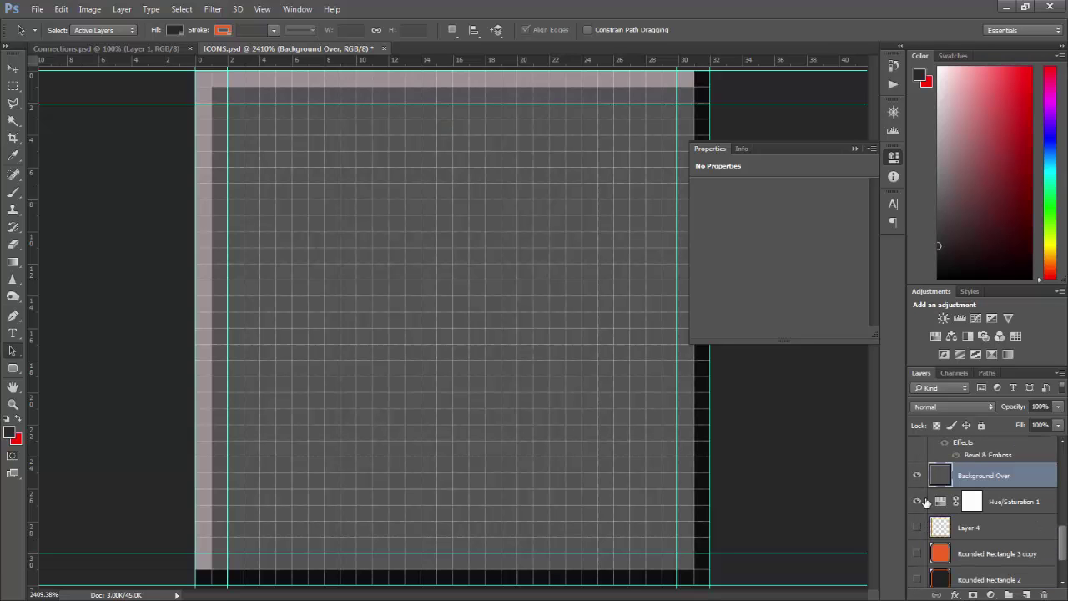
left_click(919, 476)
scroll(947, 498, "up", 2)
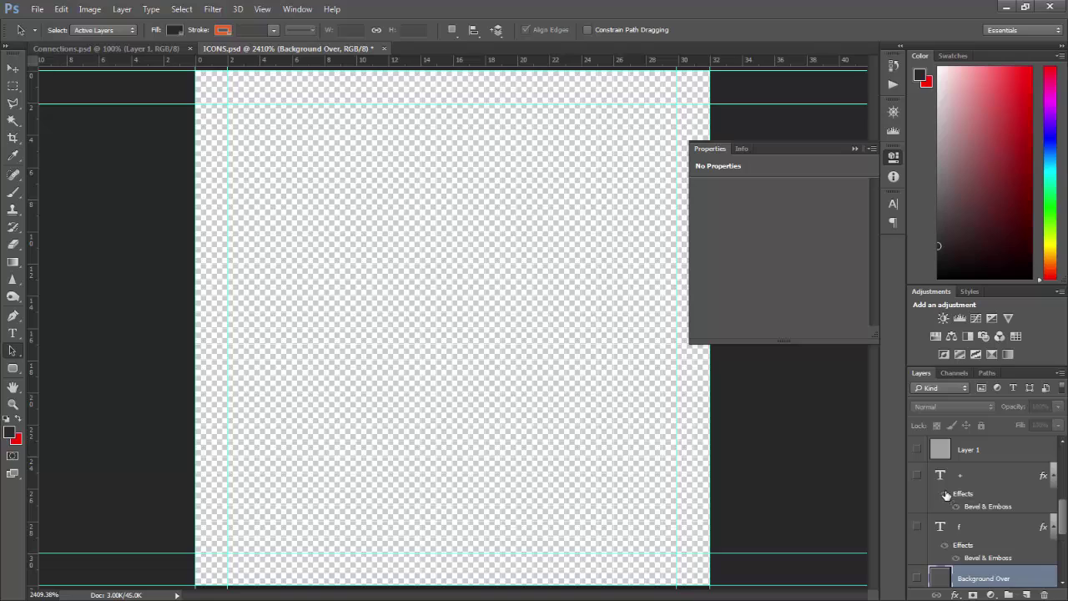
scroll(922, 458, "up", 2)
left_click(917, 501)
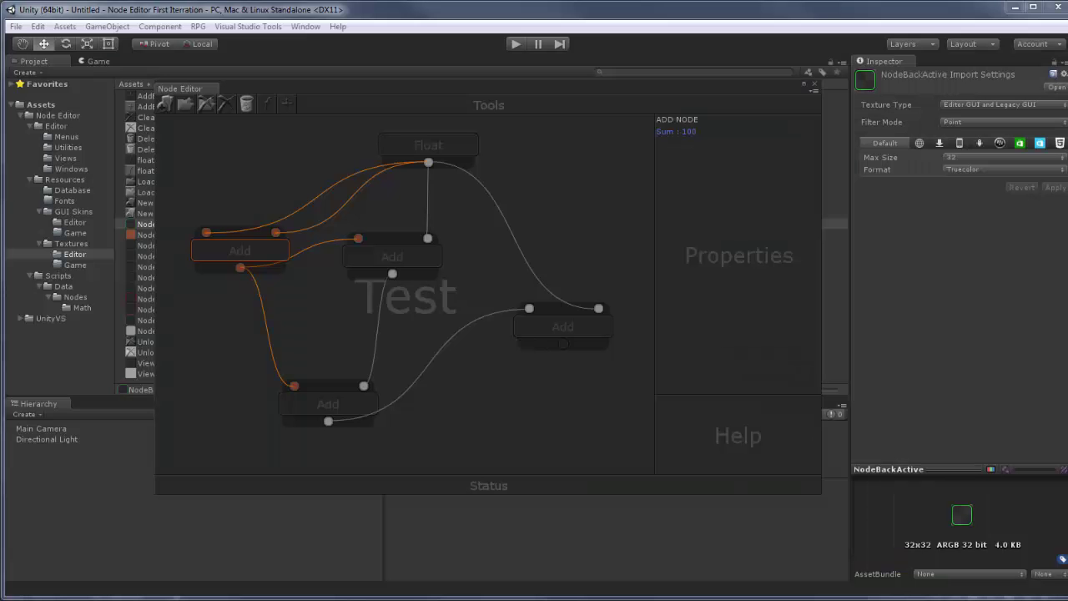
Switch to Unity and change the Editor Skin preference to Light
left_click(16, 26)
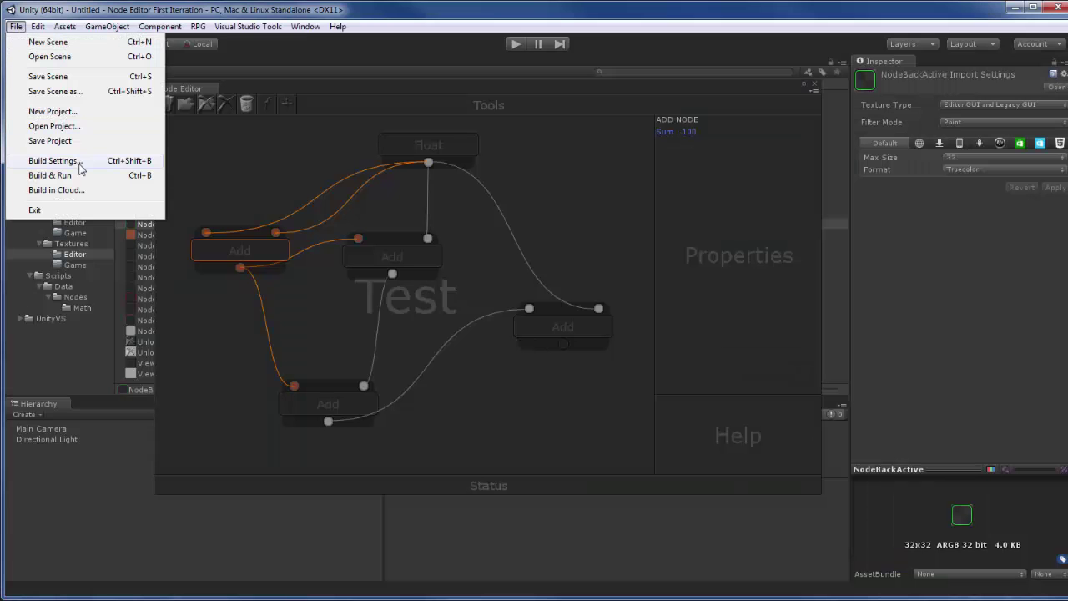
mouse_move(37, 26)
left_click(71, 225)
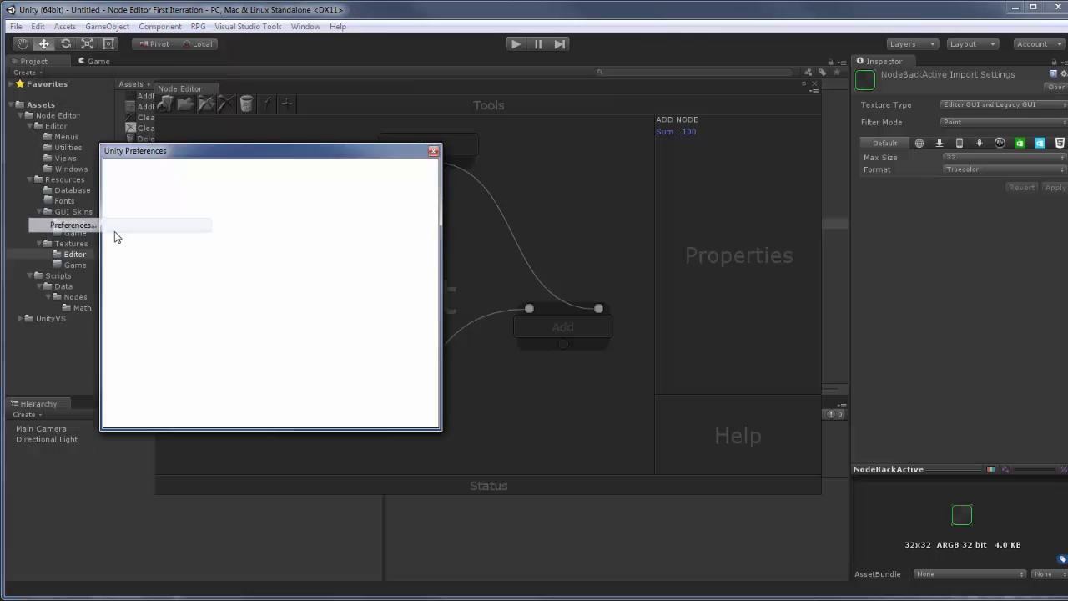
left_click(397, 270)
left_click(499, 382)
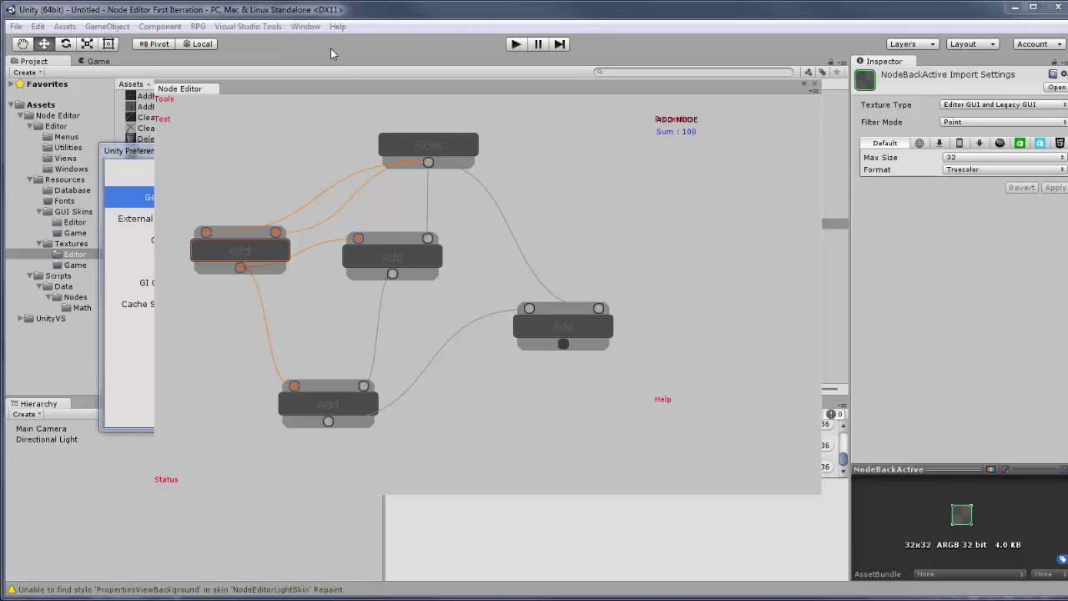
Move the Node Editor window aside and close the Unity Preferences
left_click_drag(477, 115, 568, 108)
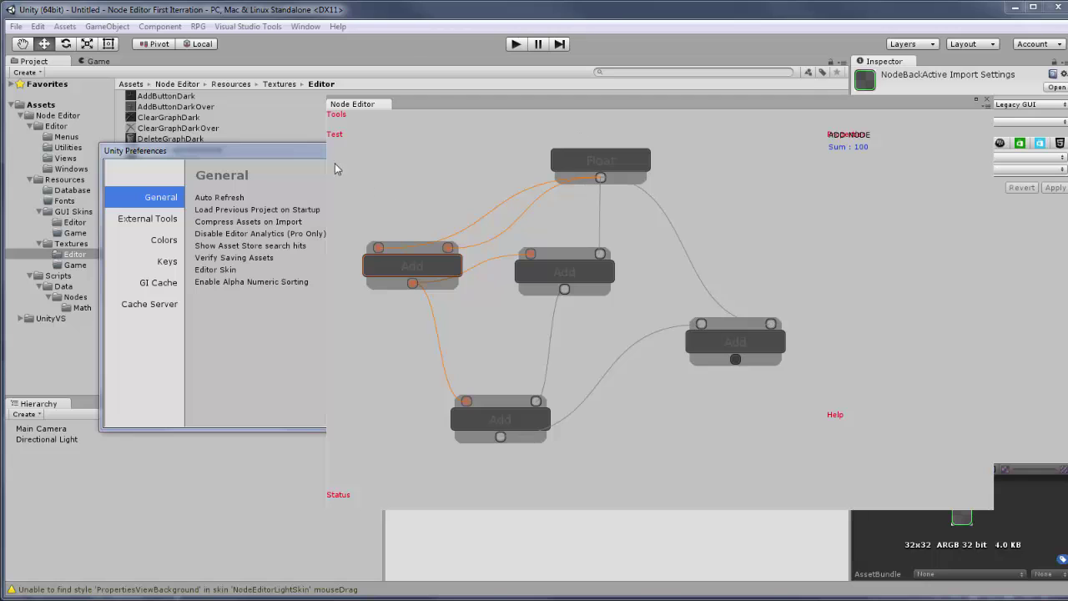
left_click_drag(301, 152, 282, 154)
left_click(414, 152)
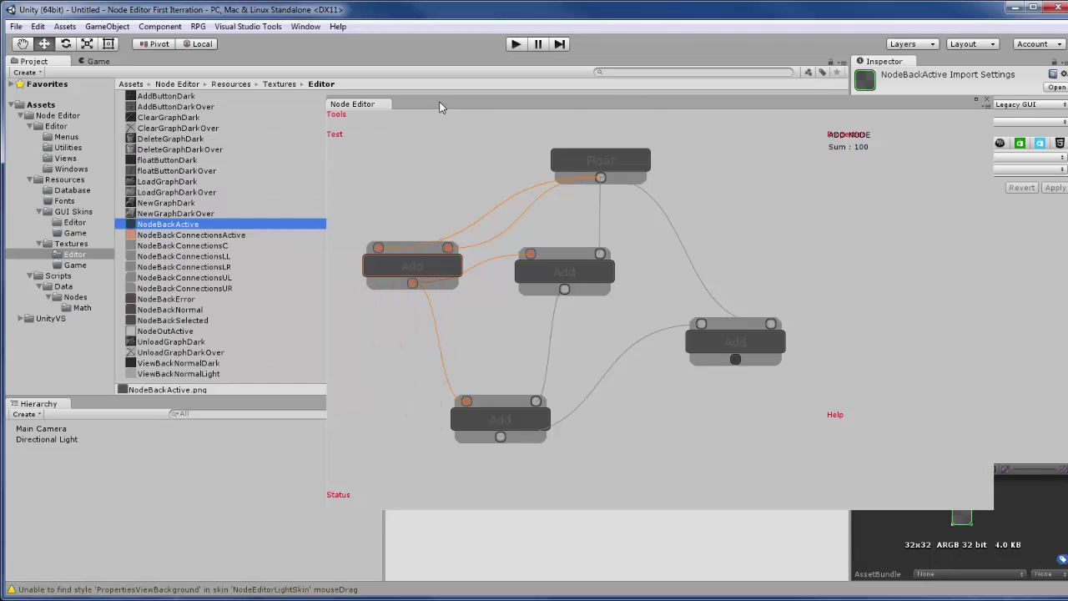
Review the missing-style warnings in the Console, and briefly enter and exit Play mode
left_click_drag(441, 104, 544, 511)
left_click_drag(844, 461, 848, 435)
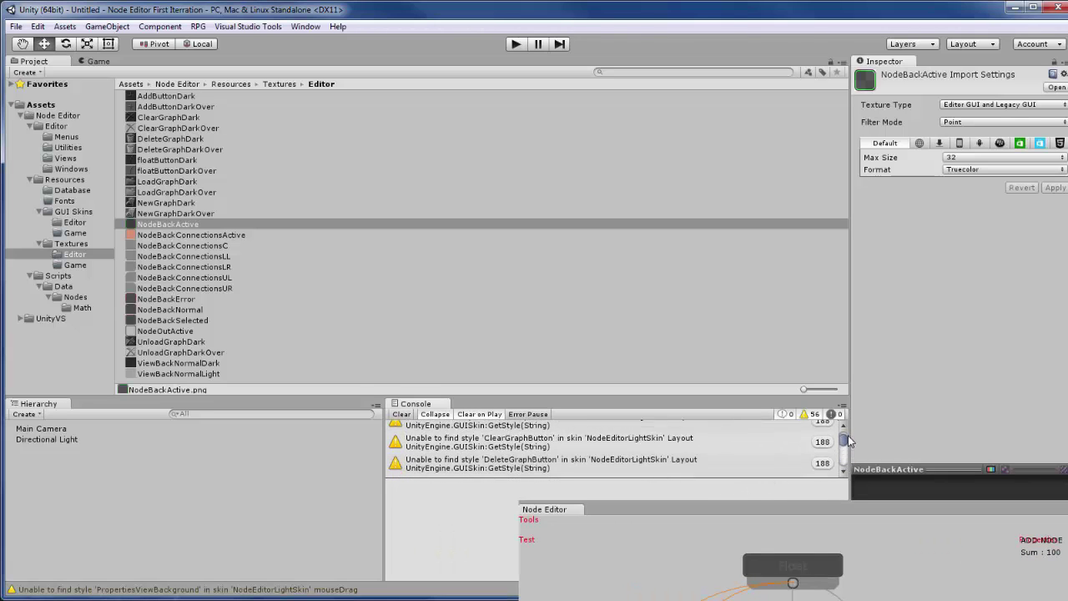
left_click_drag(794, 508, 570, 143)
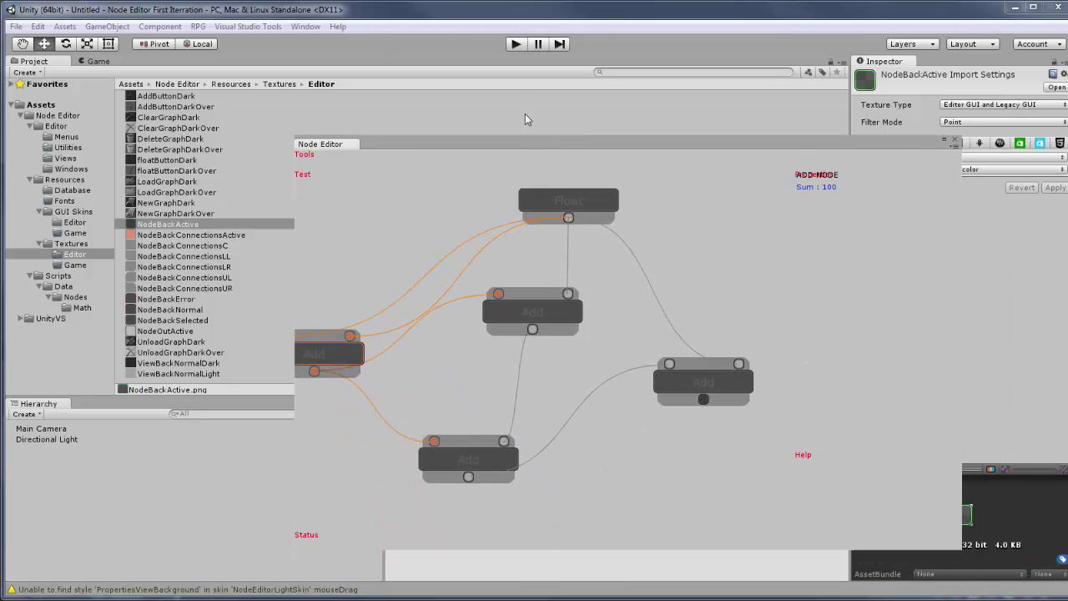
left_click(514, 46)
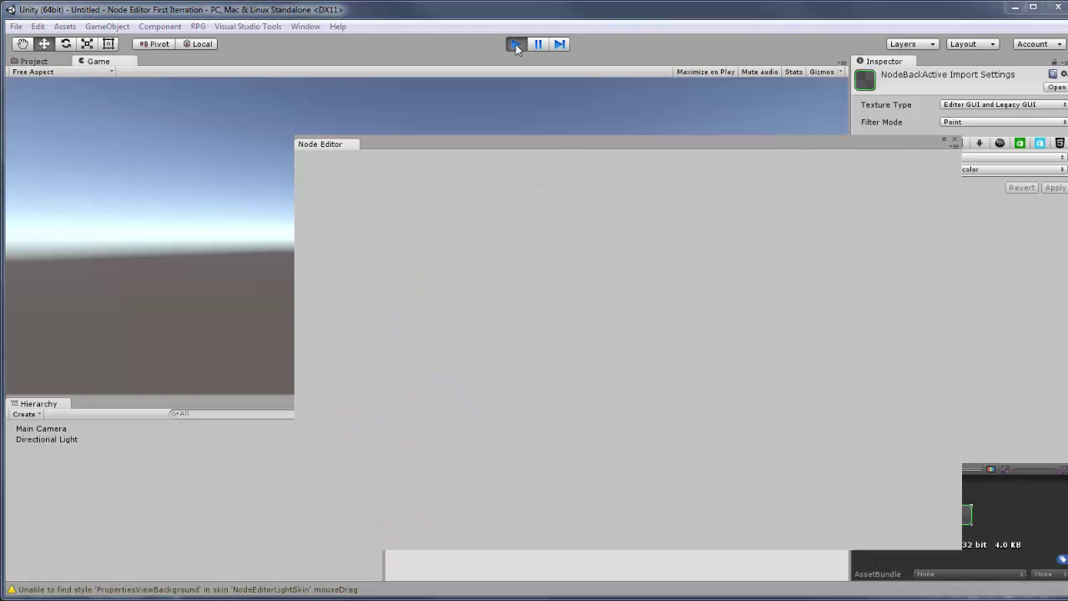
left_click(516, 45)
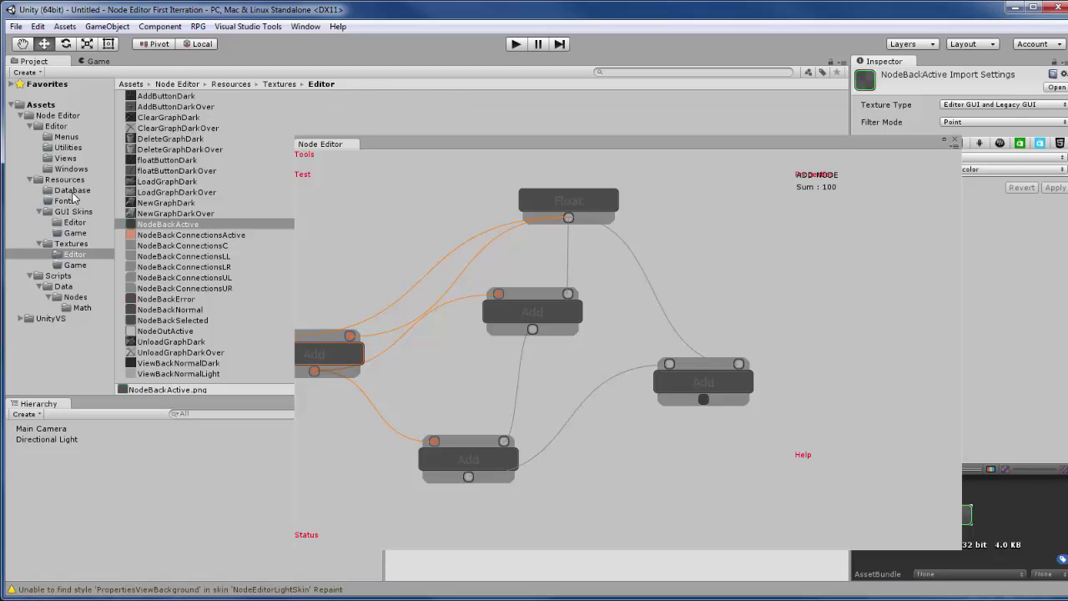
Delete the NodeEditorLightSkin asset from the Editor folder under GUI Skins
left_click(74, 222)
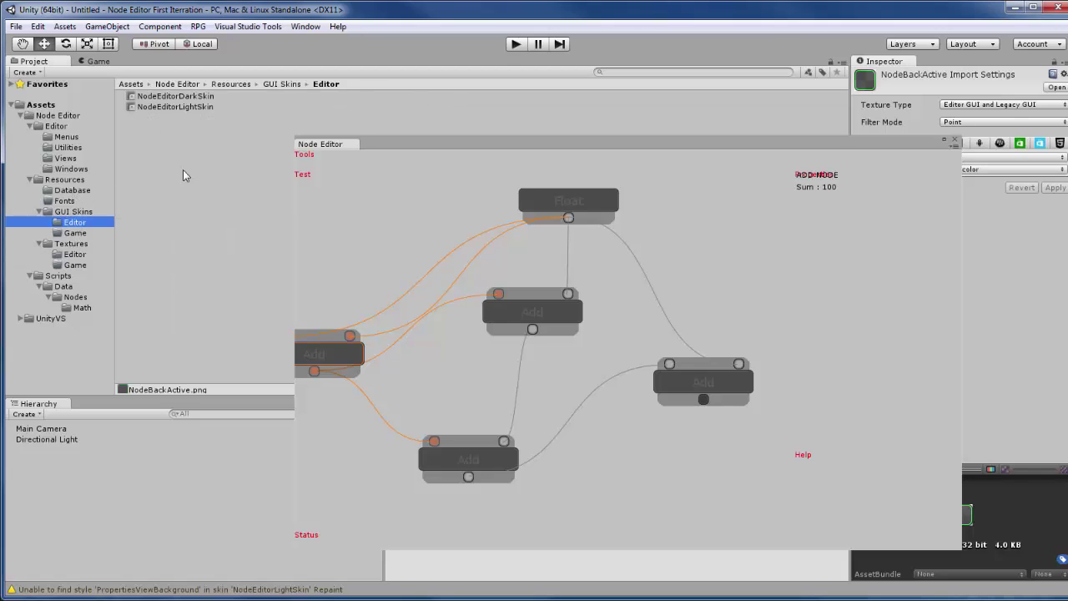
left_click(198, 108)
key("Delete")
key("Return")
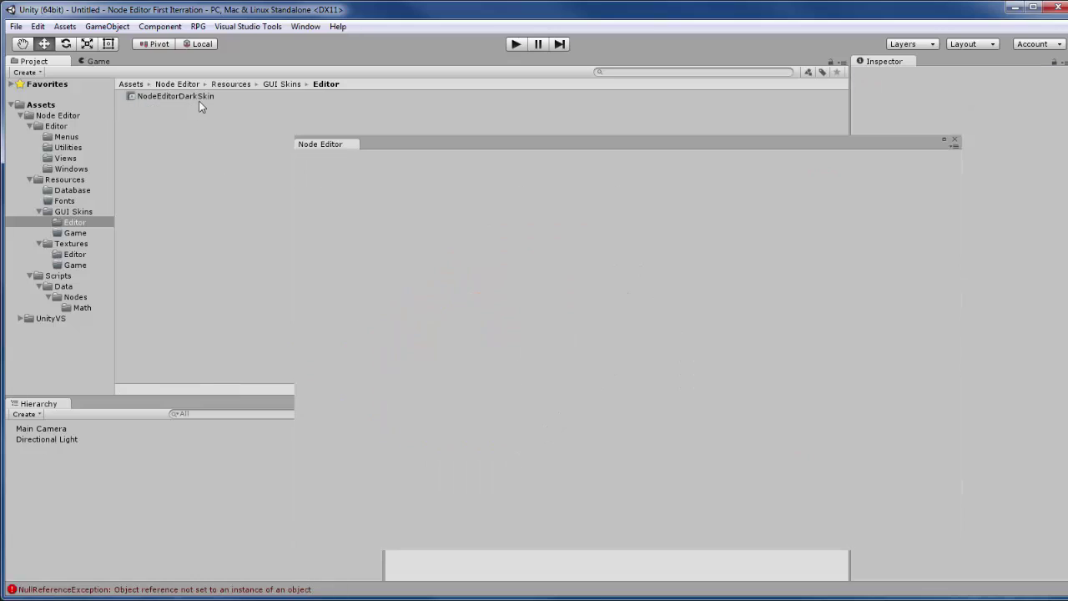
Duplicate the NodeEditorDarkSkin asset and rename the copy NodeEditorLightSkin
left_click(199, 98)
key("ctrl+d")
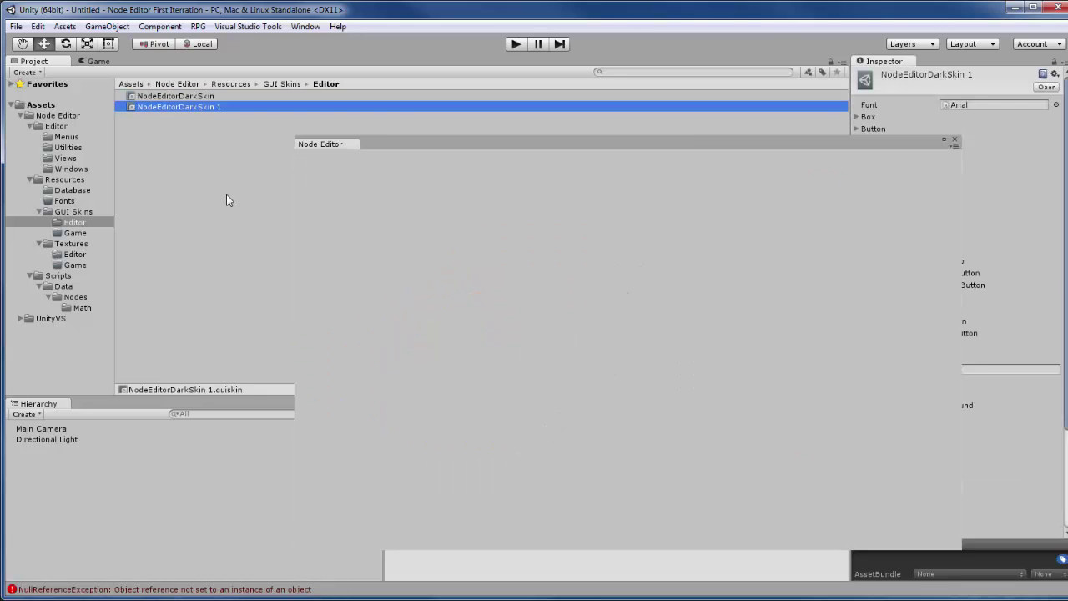
key("F2")
key("End")
key("BackSpace")
key("BackSpace")
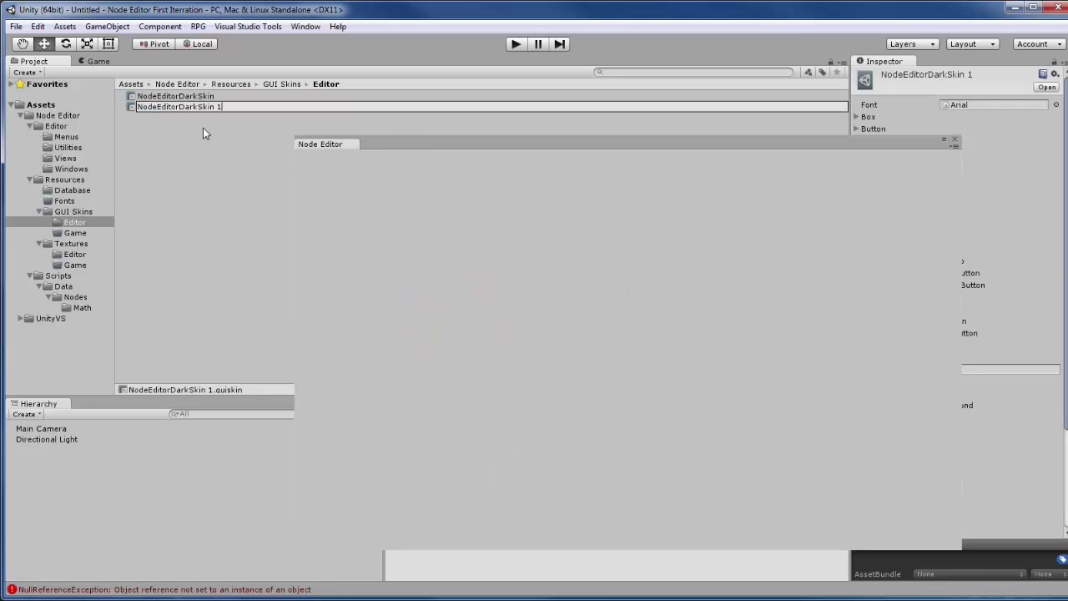
key("Left")
key("Return")
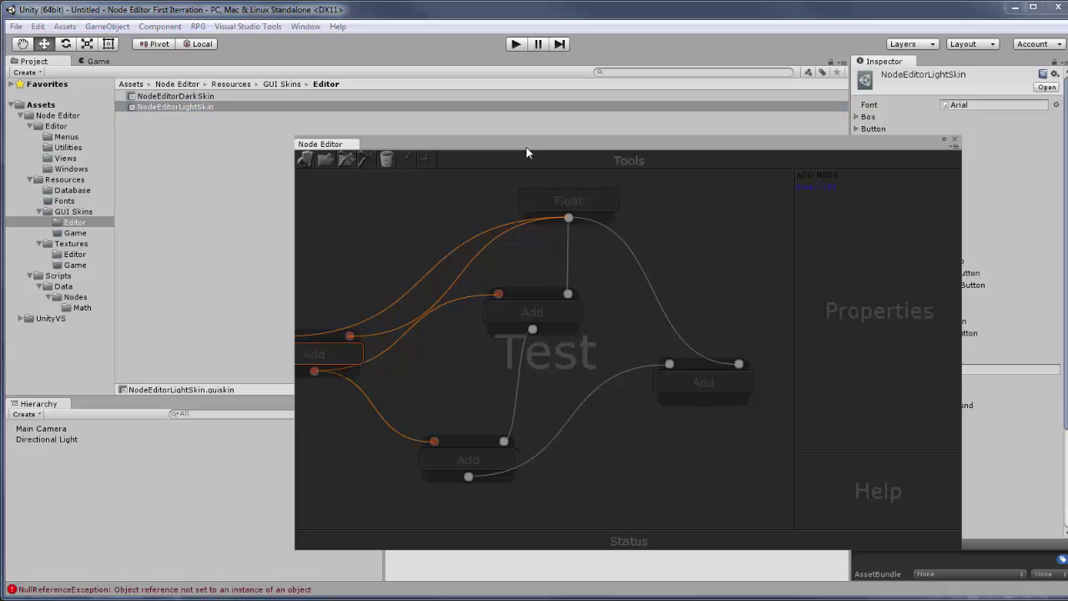
Review the node graph and the Properties view in the Node Editor with the recreated light skin
left_click_drag(525, 146, 392, 141)
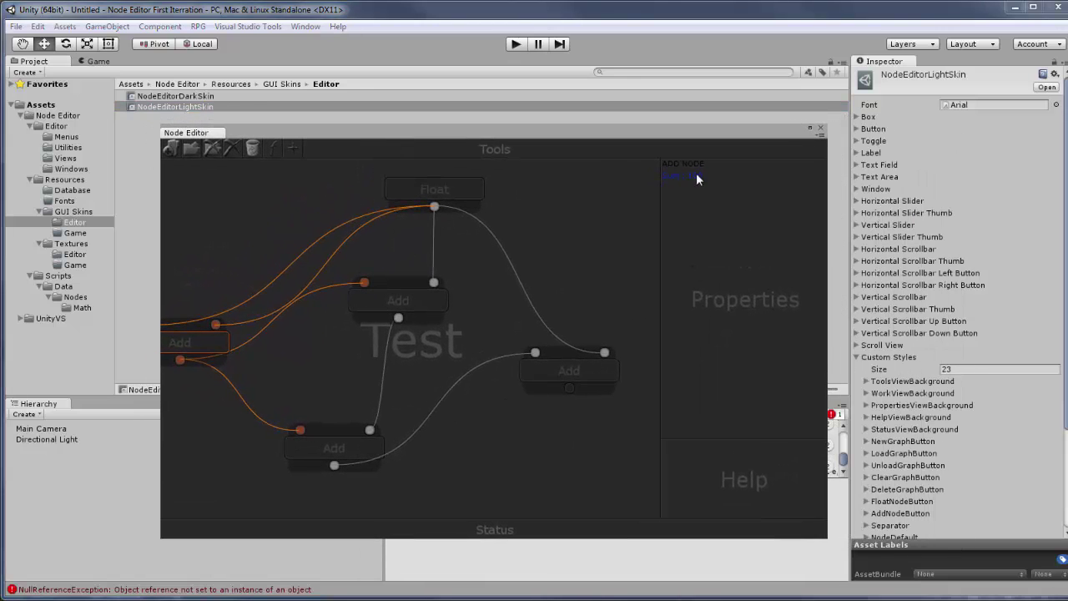
left_click_drag(437, 334, 476, 343)
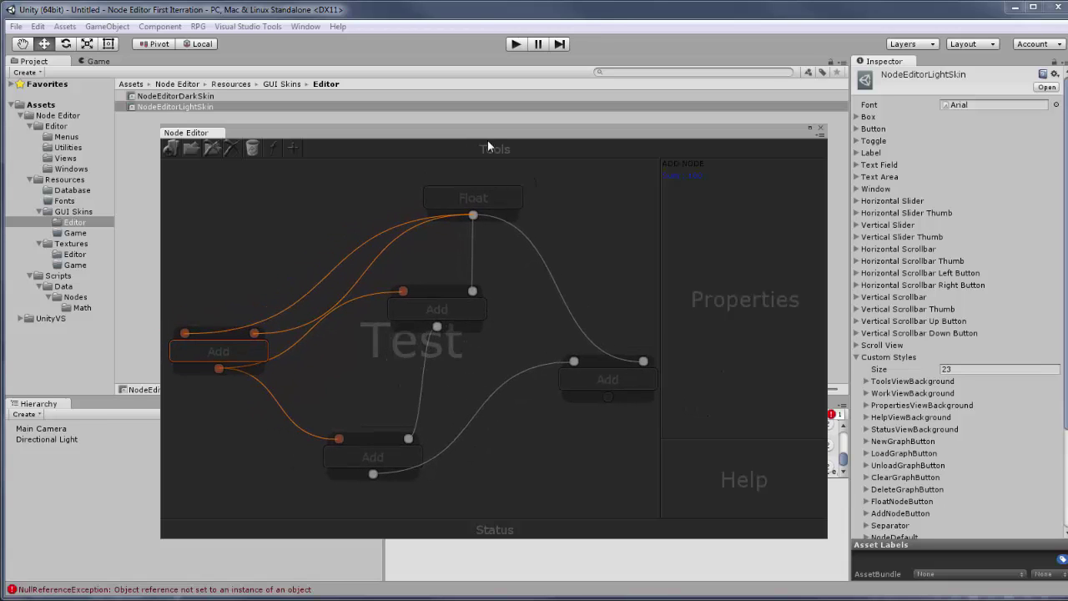
left_click_drag(488, 142, 629, 120)
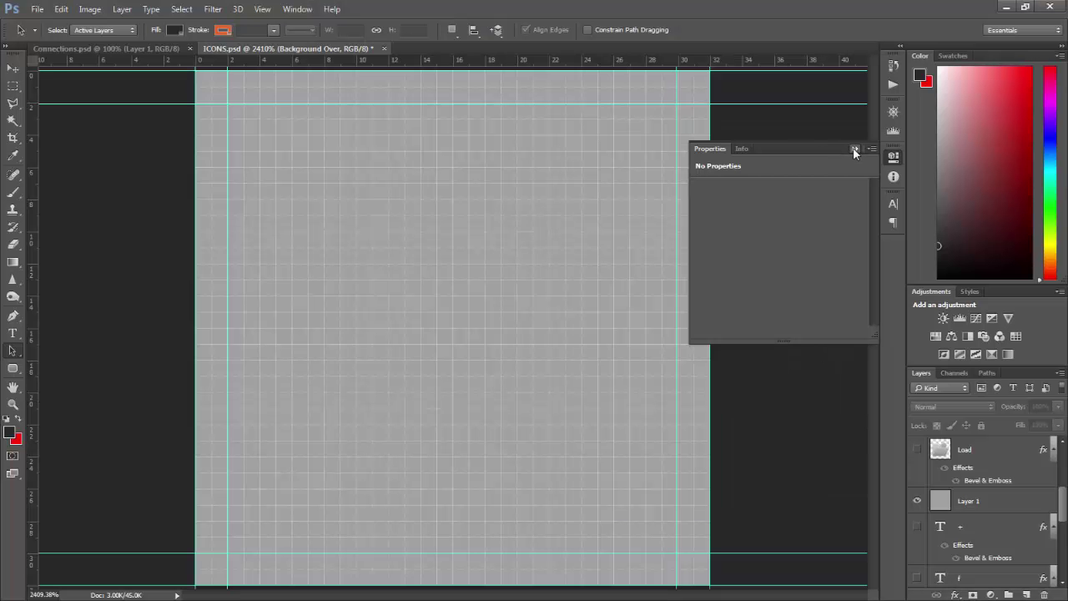
Collapse the Properties panel and set the foreground color to dark grey 434242
left_click(854, 150)
left_click(10, 432)
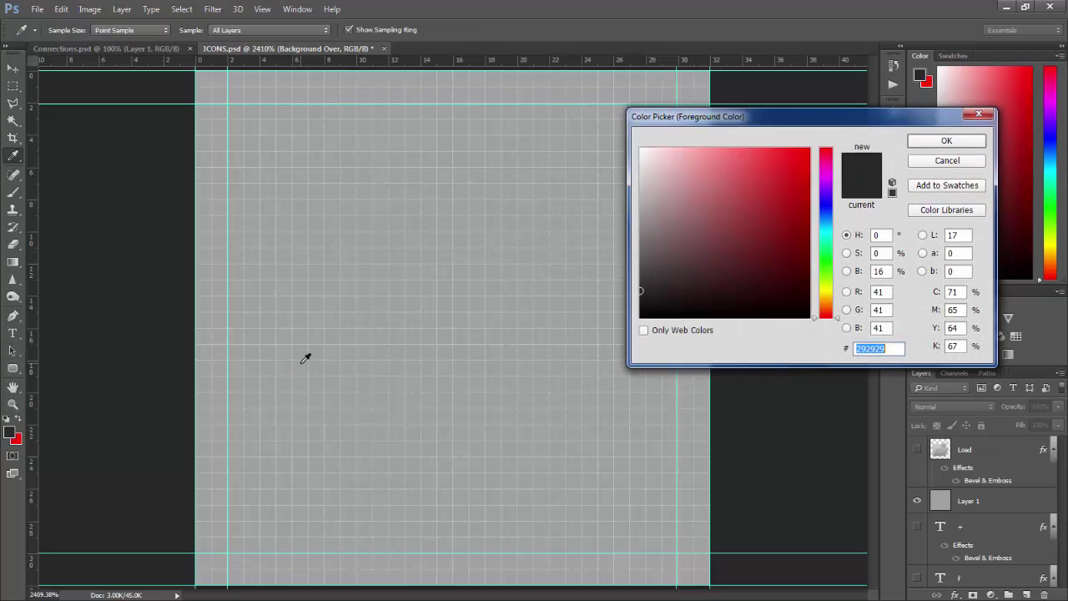
left_click(306, 358)
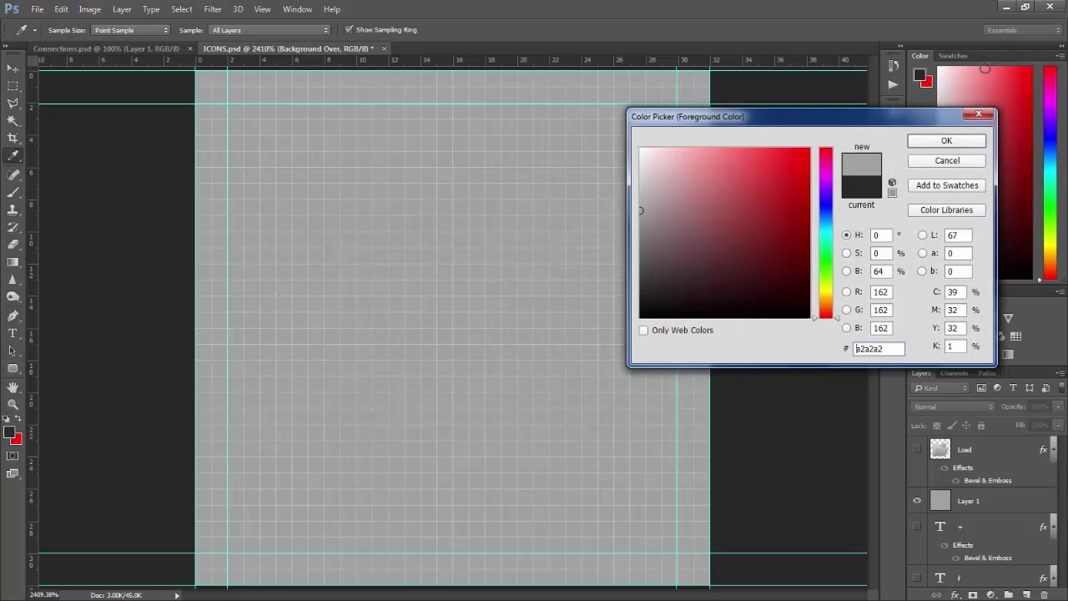
left_click(642, 273)
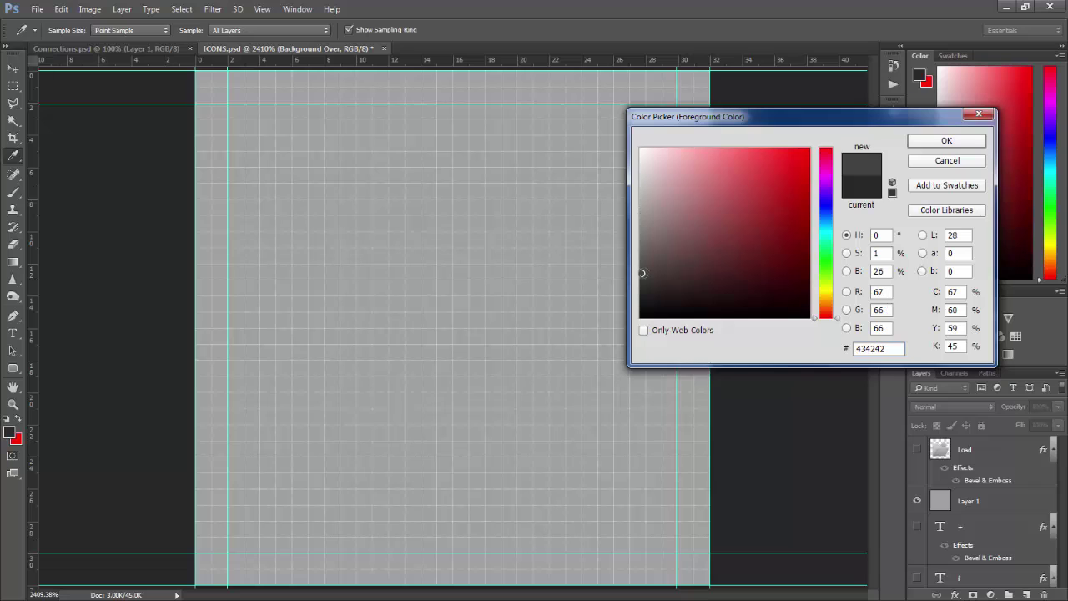
left_click(926, 141)
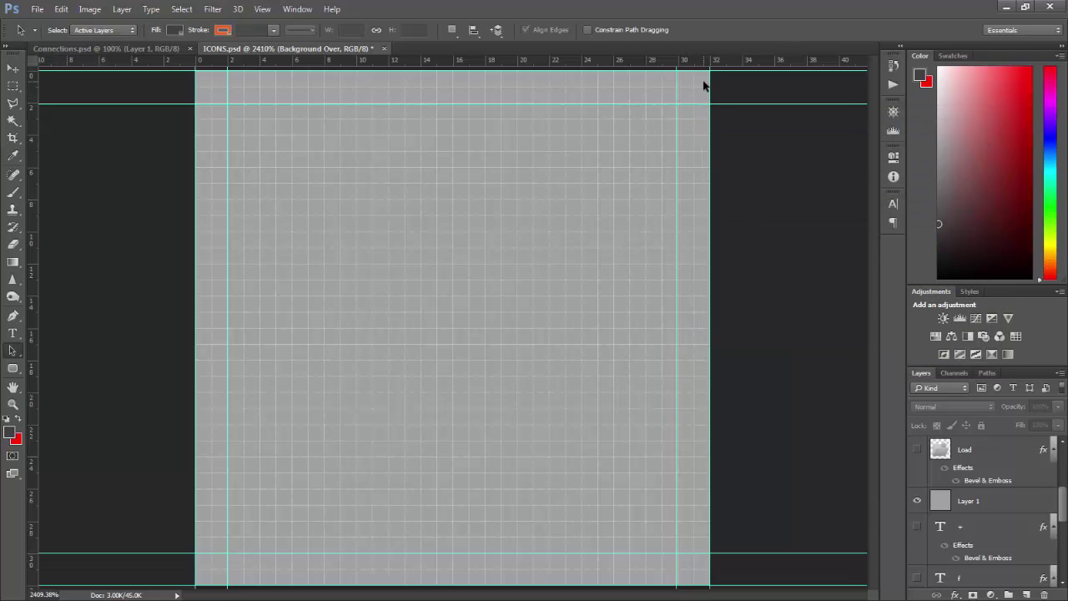
Fill one-pixel strips along the canvas's right and bottom edges on Layer 1 with the dark grey foreground color
key("m")
left_click_drag(709, 72, 701, 583)
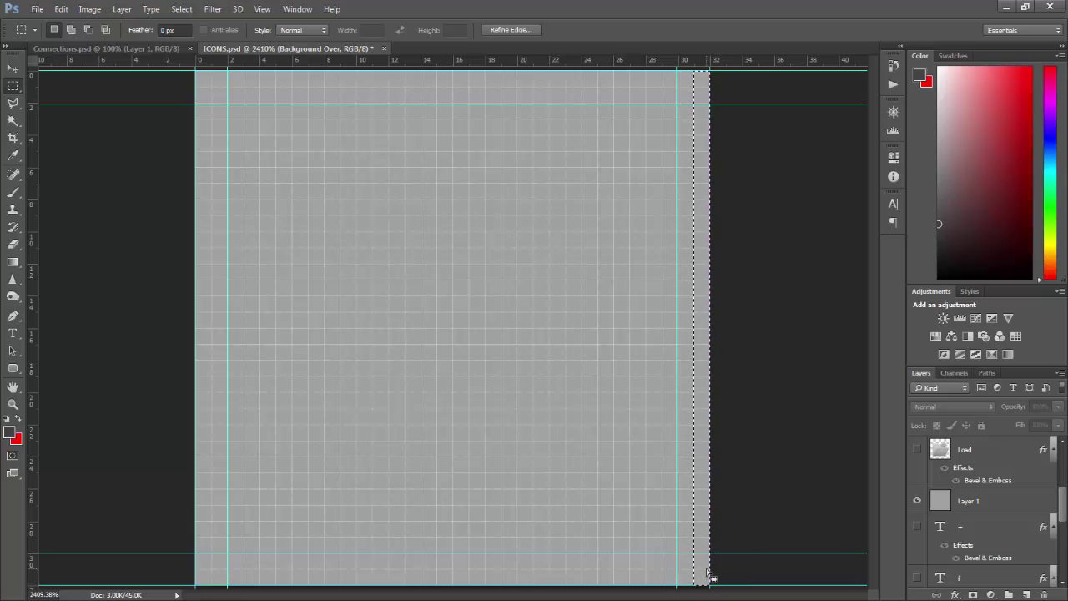
key("alt+BackSpace")
key("Return")
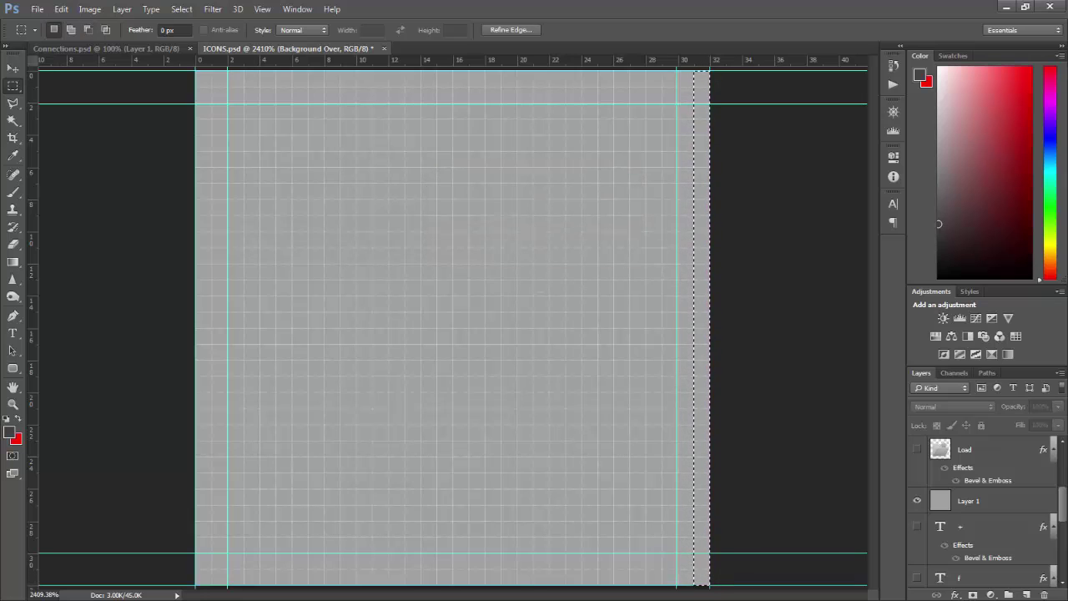
left_click(987, 505)
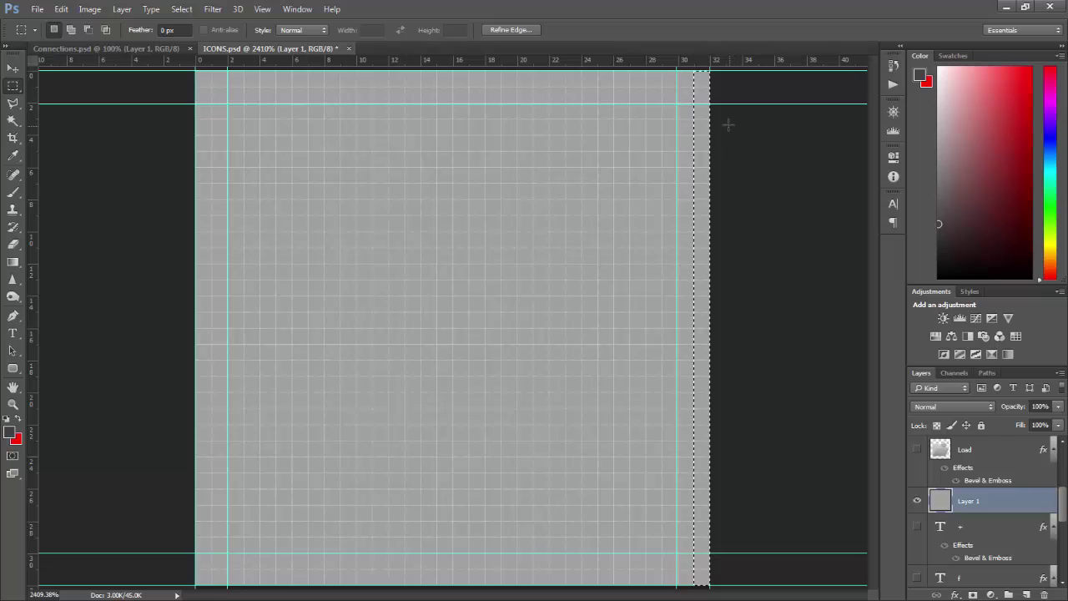
key("alt+BackSpace")
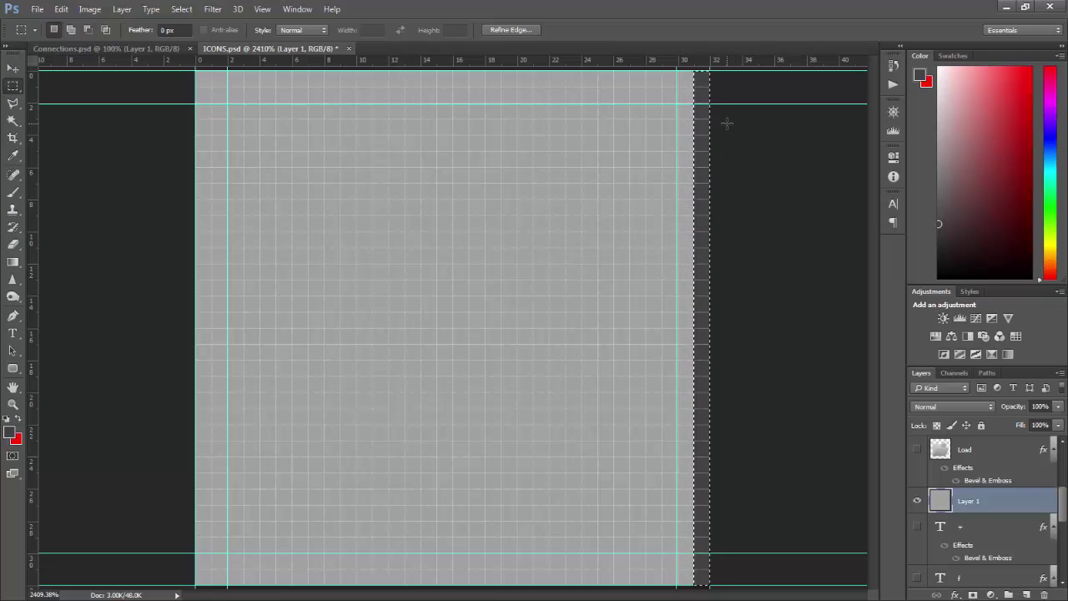
left_click_drag(197, 583, 740, 574)
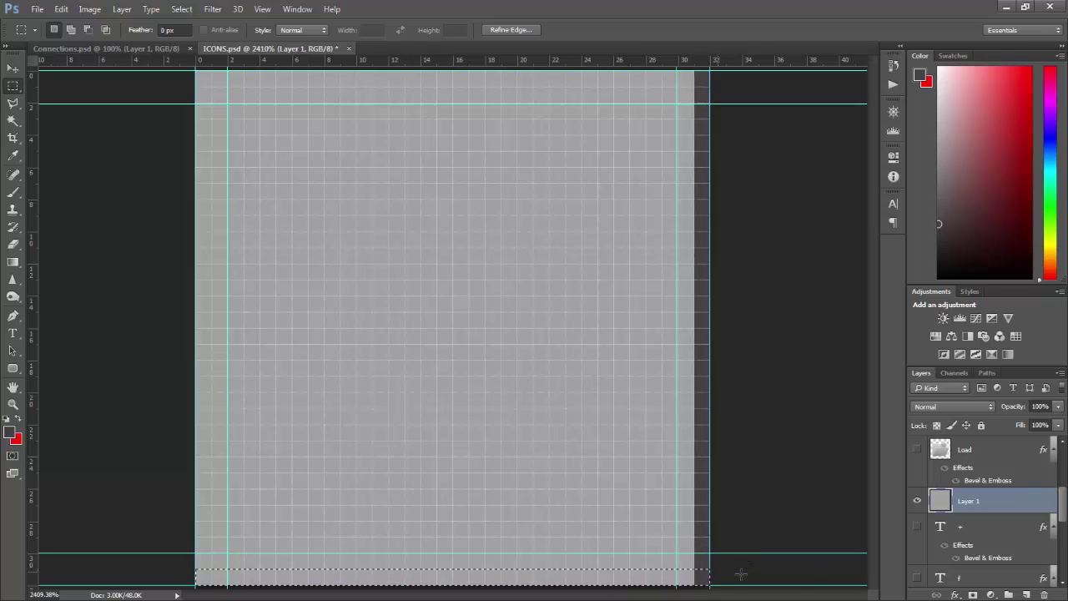
key("alt+BackSpace")
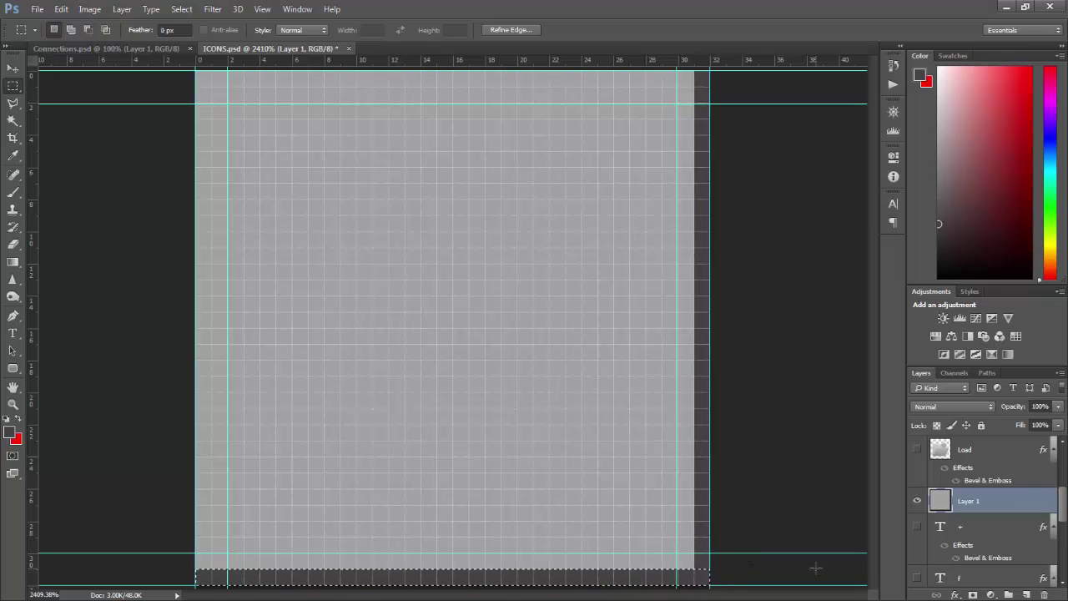
Set the foreground color to a light grey, brighter than the canvas's grey fill
left_click(10, 431)
left_click(326, 378)
left_click(642, 185)
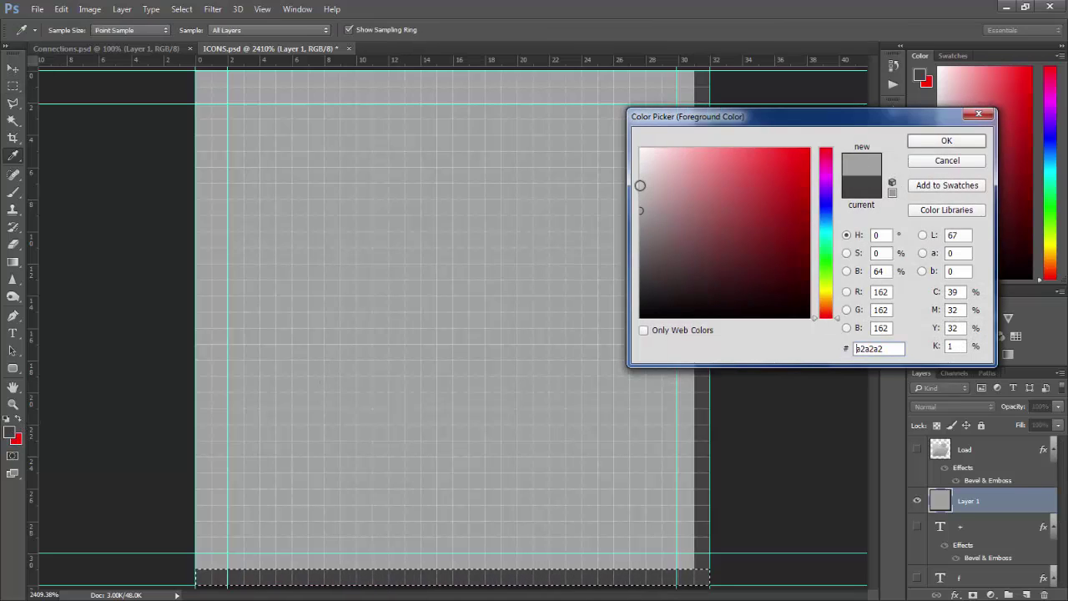
left_click(945, 140)
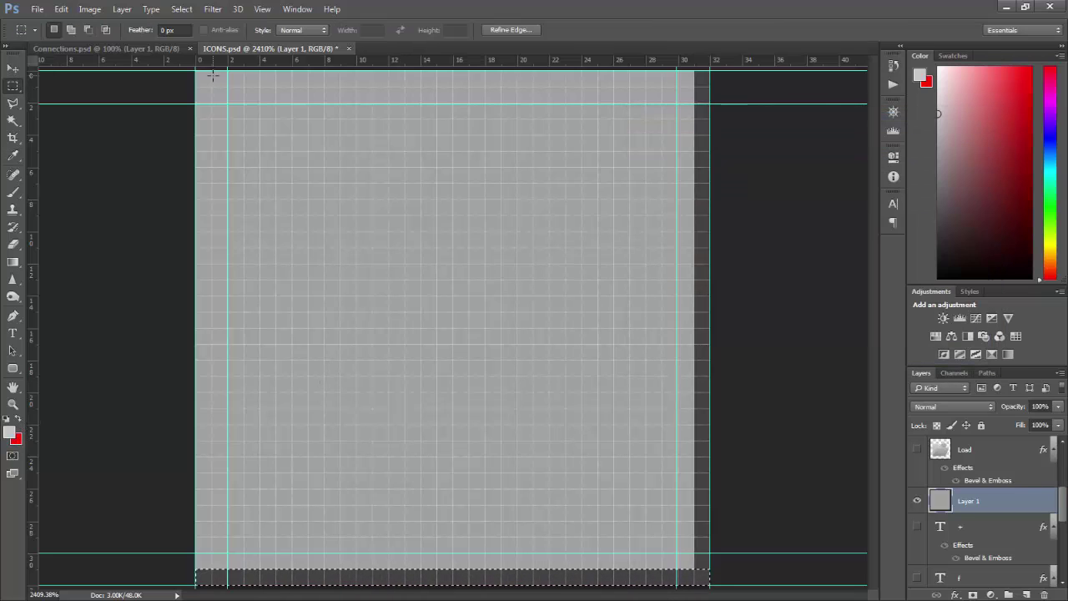
Fill one-pixel strips along the top and left edges of Layer 1 with light grey, stopping short of the dark strips
left_click_drag(197, 72, 693, 86)
key("alt+BackSpace")
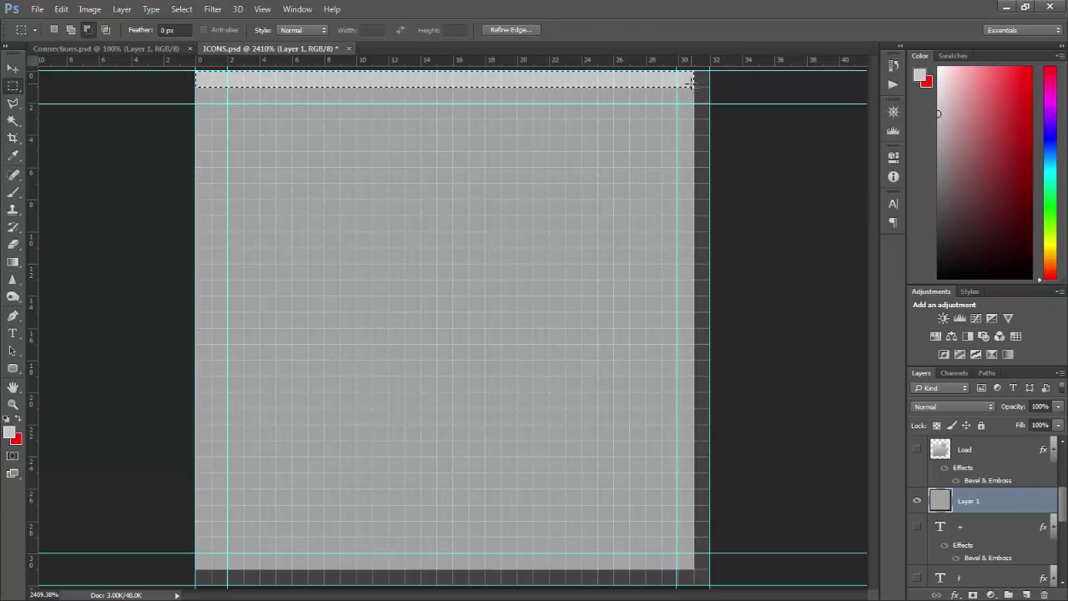
left_click_drag(200, 101, 212, 561)
left_click_drag(200, 104, 212, 89)
key("alt+BackSpace")
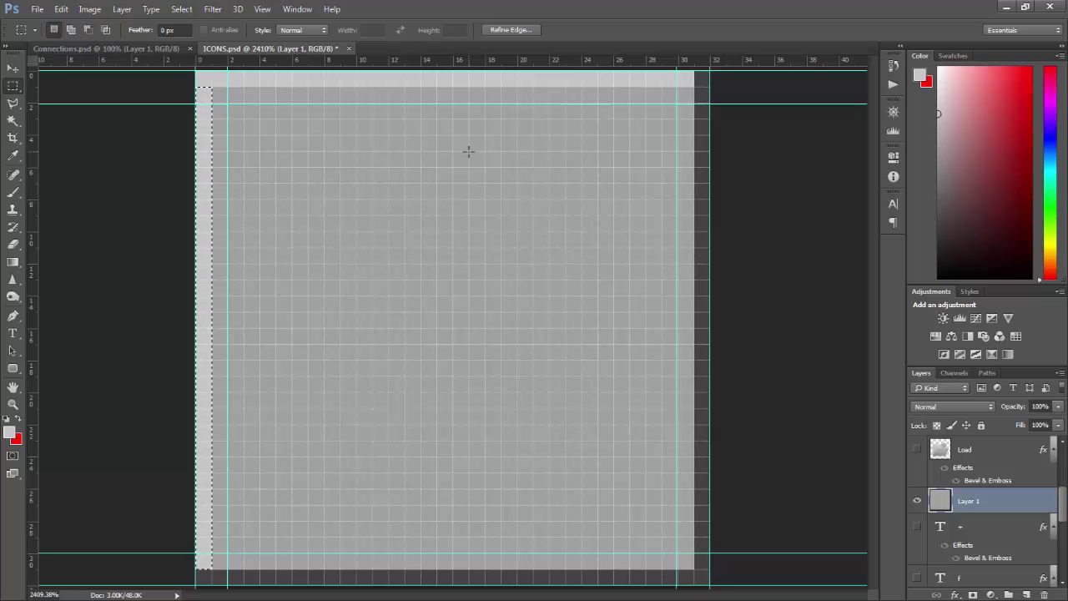
Start saving a copy in PNG format and browse to the project's Assets/Node Editor/Resources/Textures/Editor folder
key("ctrl+shift+s")
left_click(501, 340)
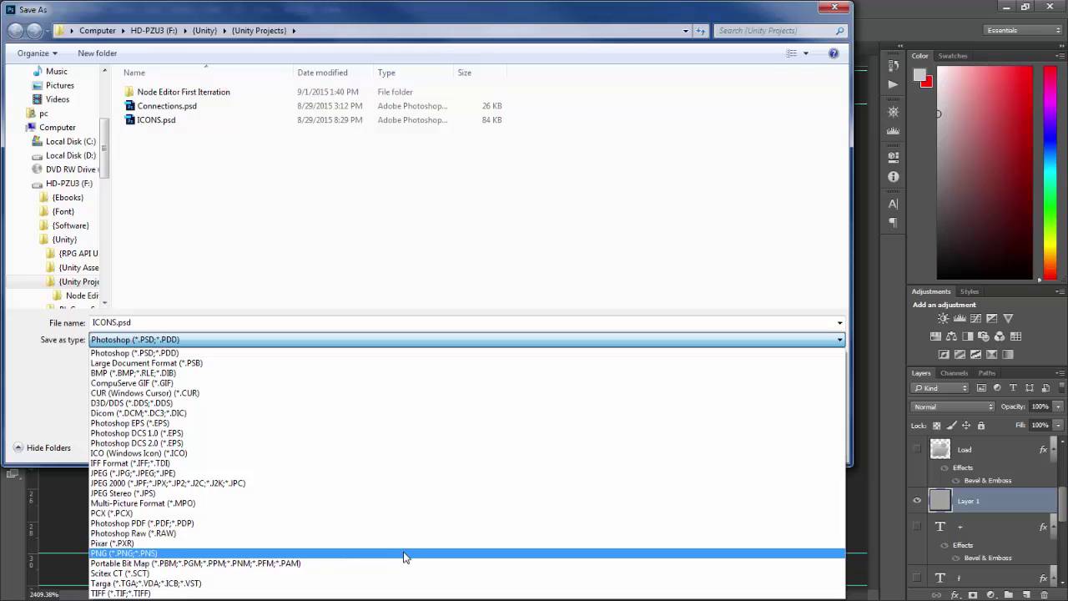
left_click(404, 552)
double_click(214, 98)
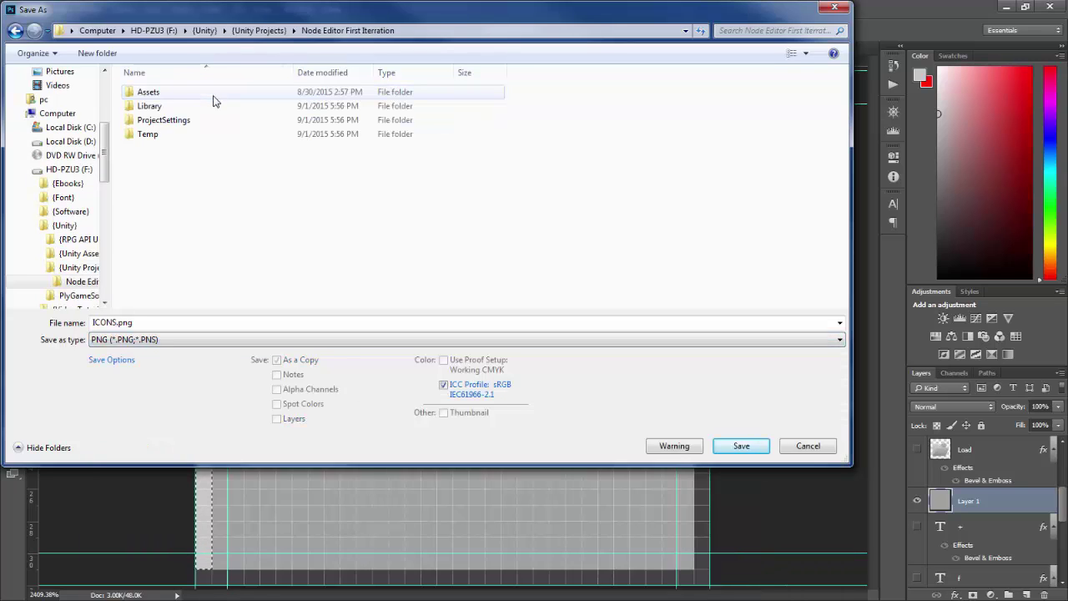
double_click(213, 95)
double_click(208, 94)
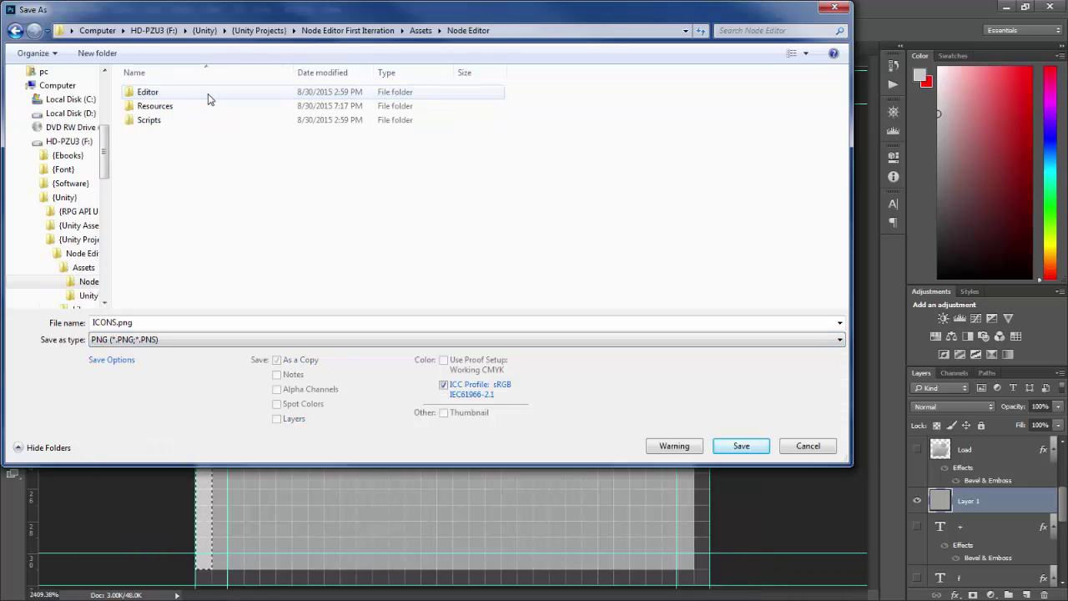
left_click(202, 99)
double_click(202, 95)
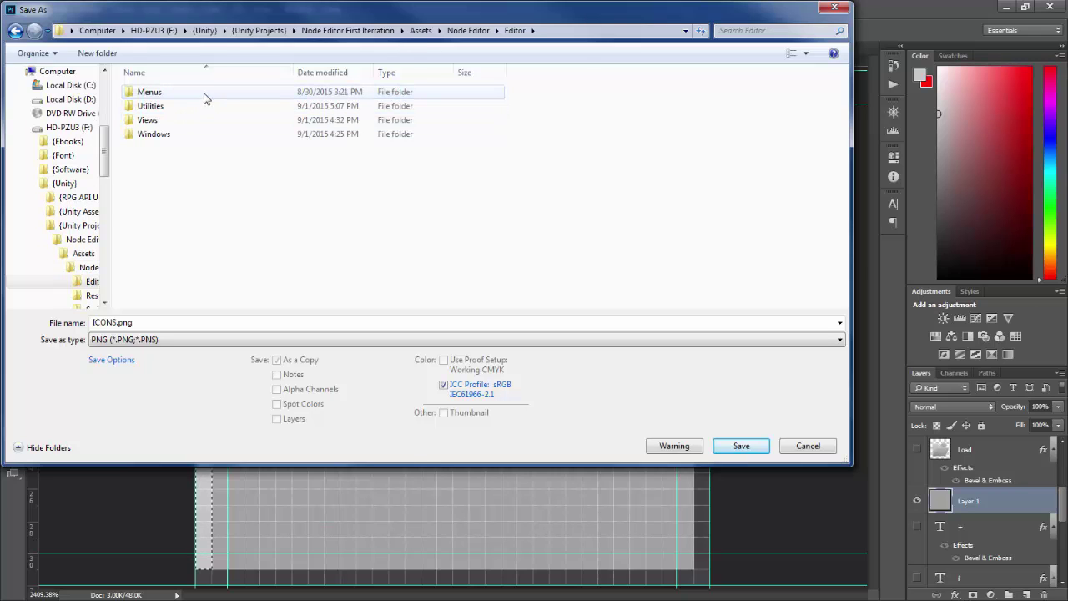
left_click(468, 30)
double_click(188, 106)
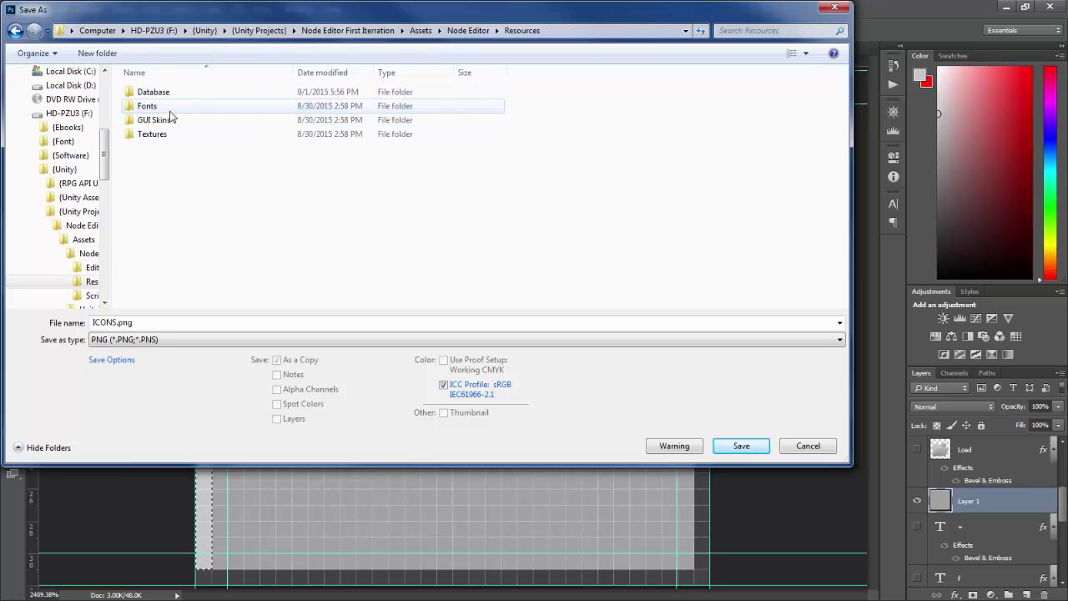
double_click(175, 135)
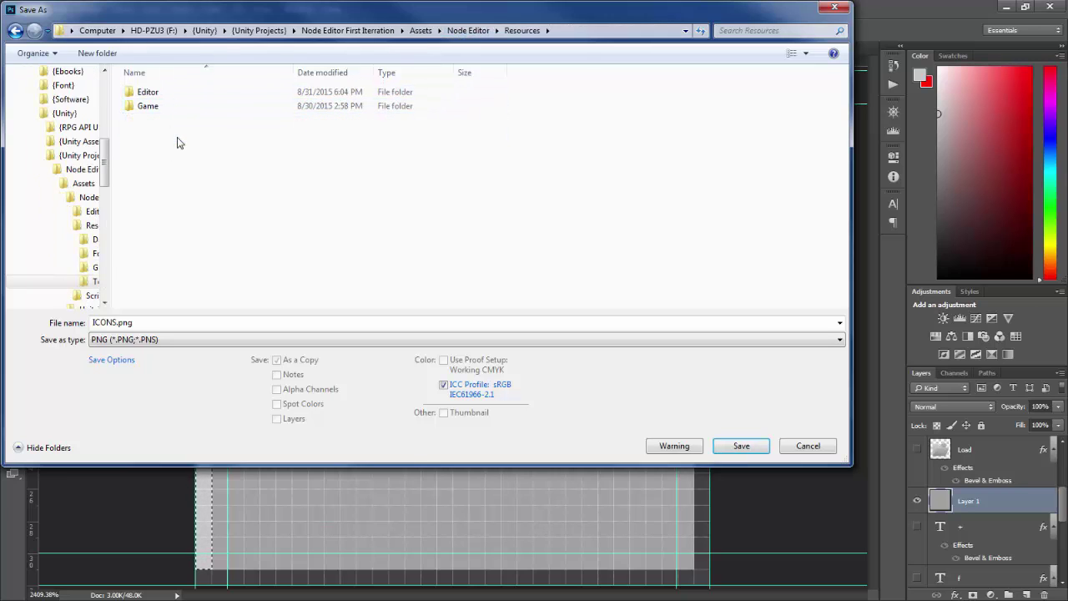
double_click(210, 101)
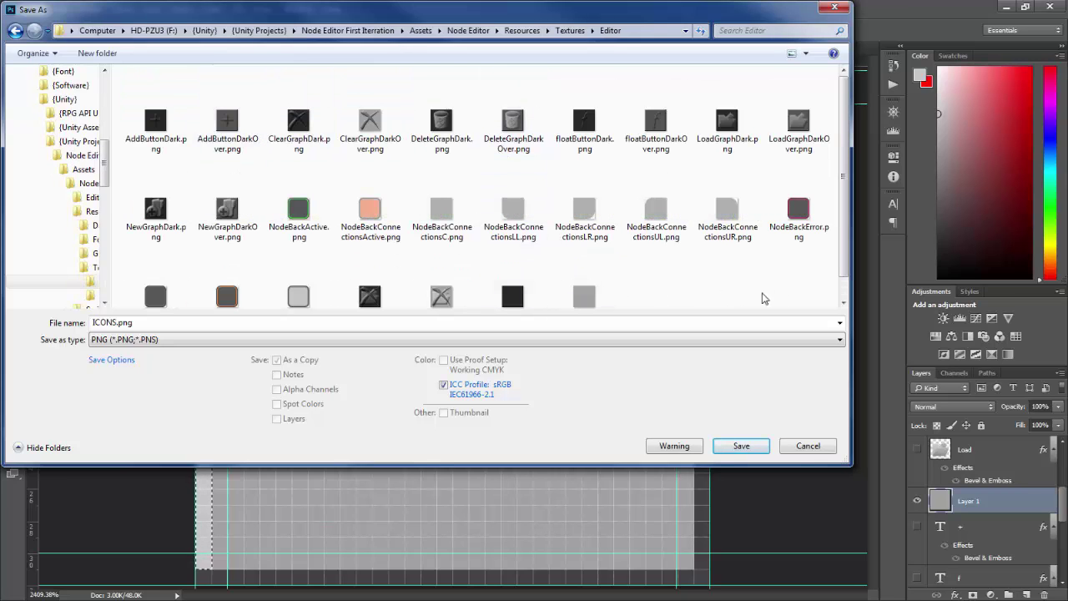
Save the PNG as ViewBackNormalLight.png, replacing the existing file, with smallest compression and no interlacing
left_click_drag(844, 265, 843, 289)
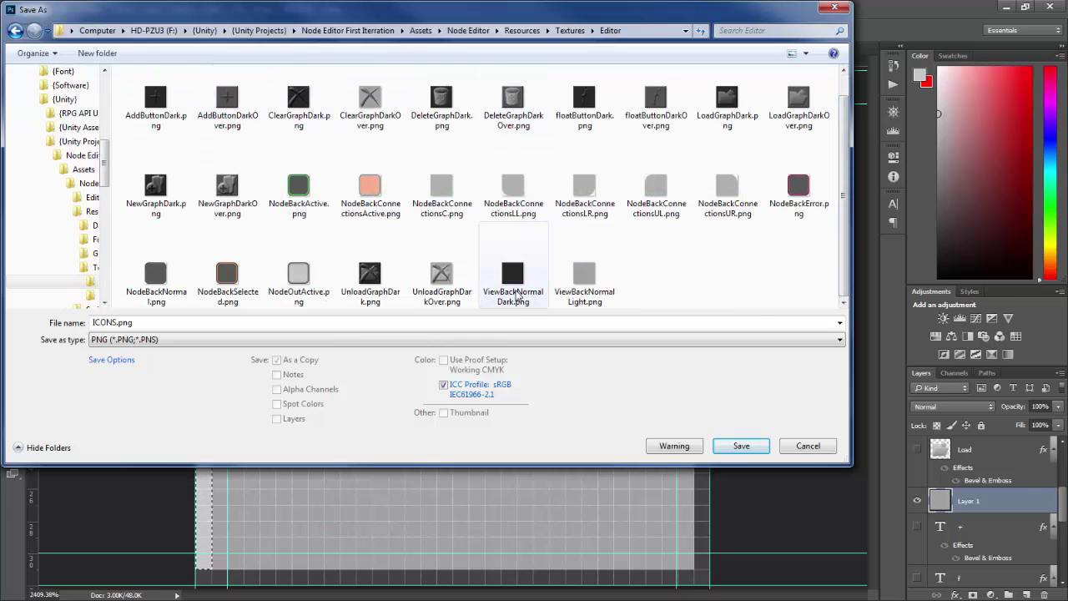
left_click(516, 288)
left_click(391, 327)
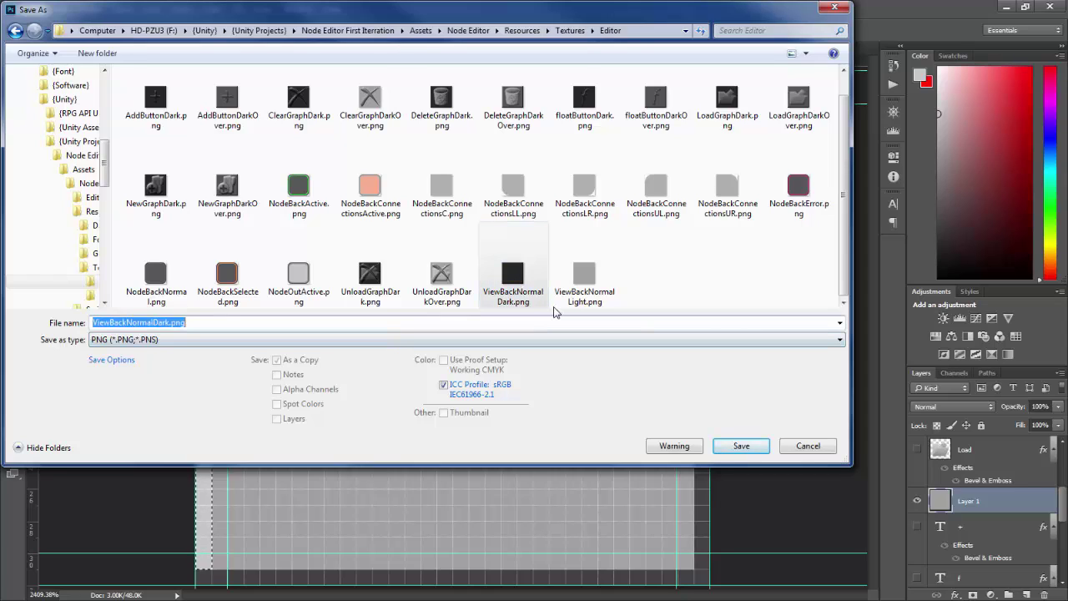
key("Right")
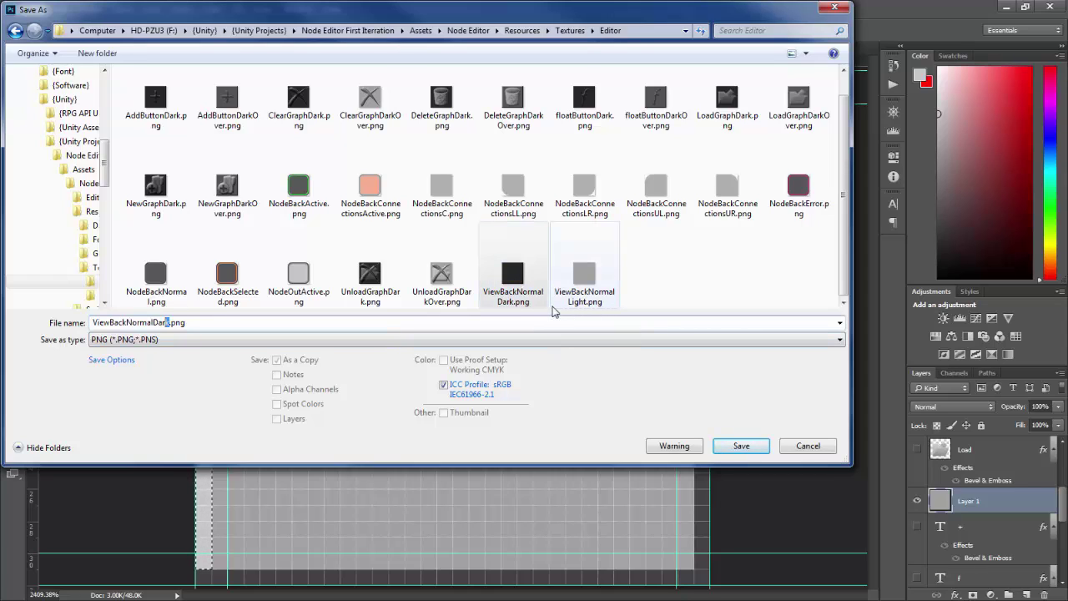
type("Light")
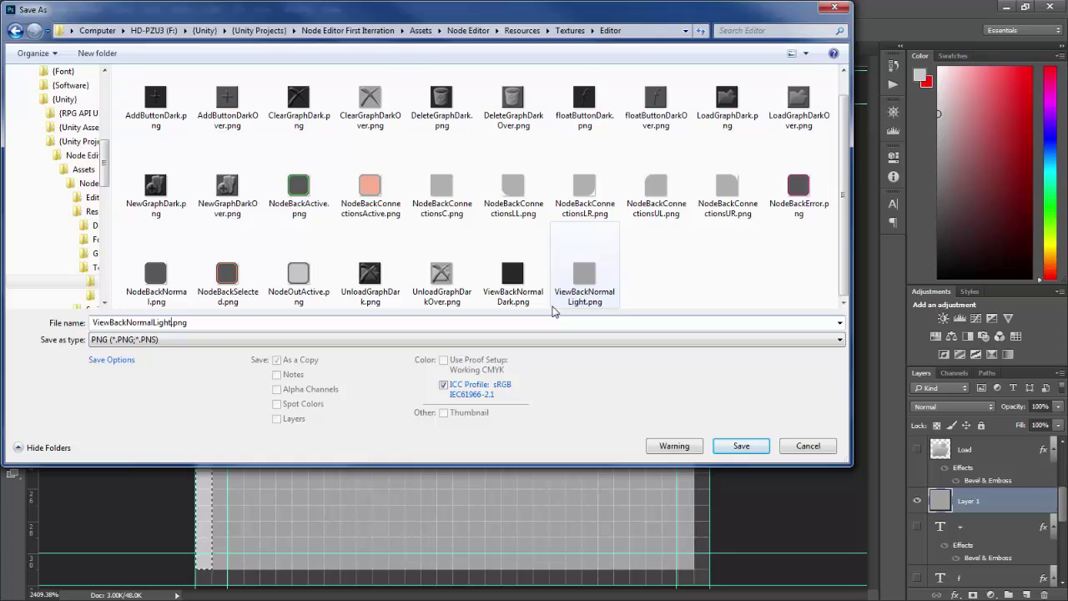
key("Return")
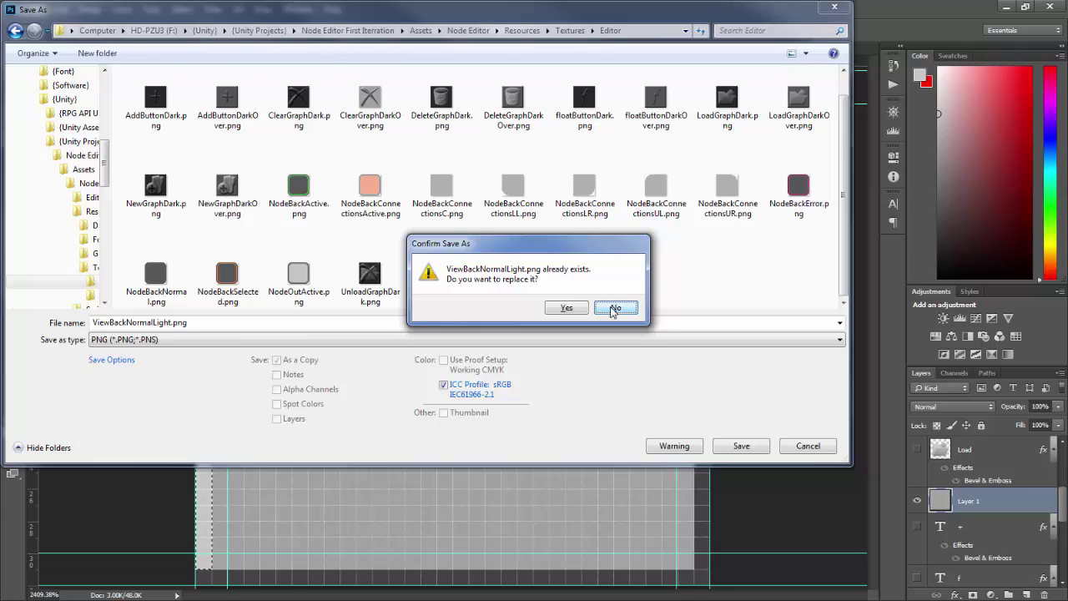
left_click(615, 309)
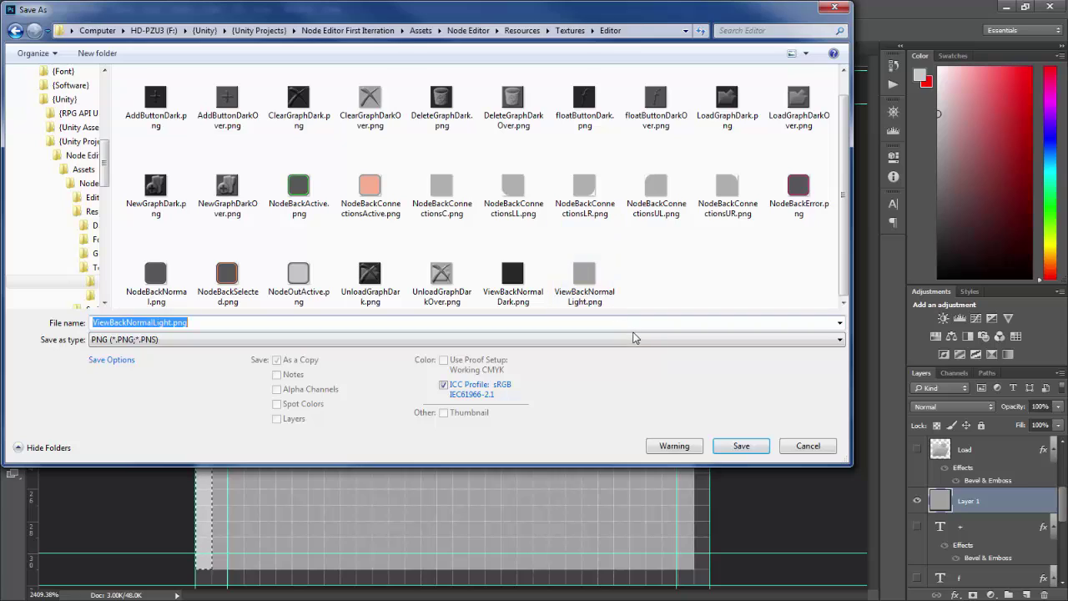
left_click(601, 277)
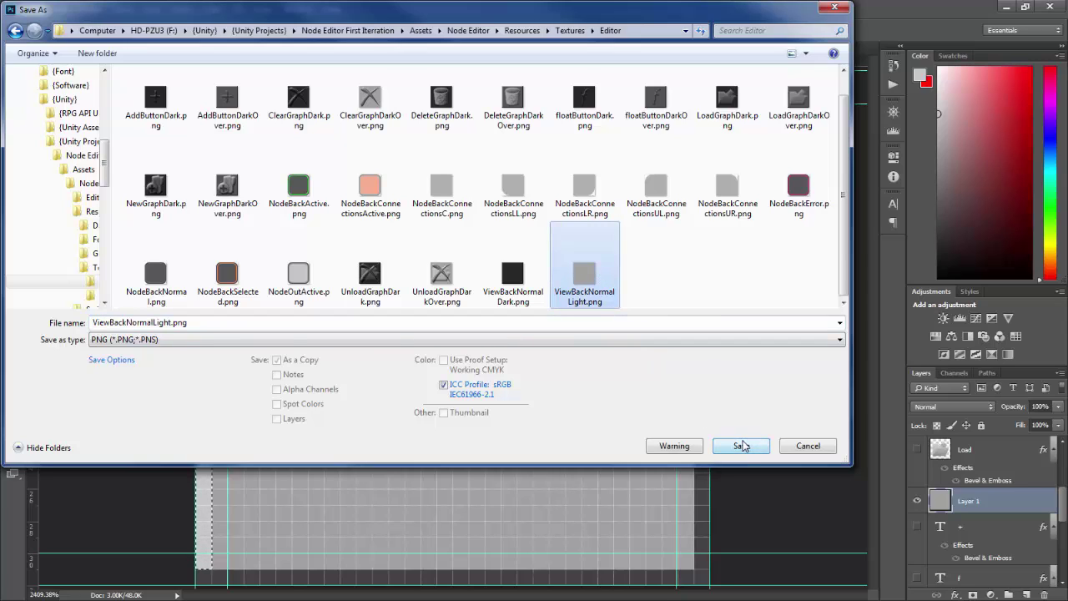
left_click(743, 447)
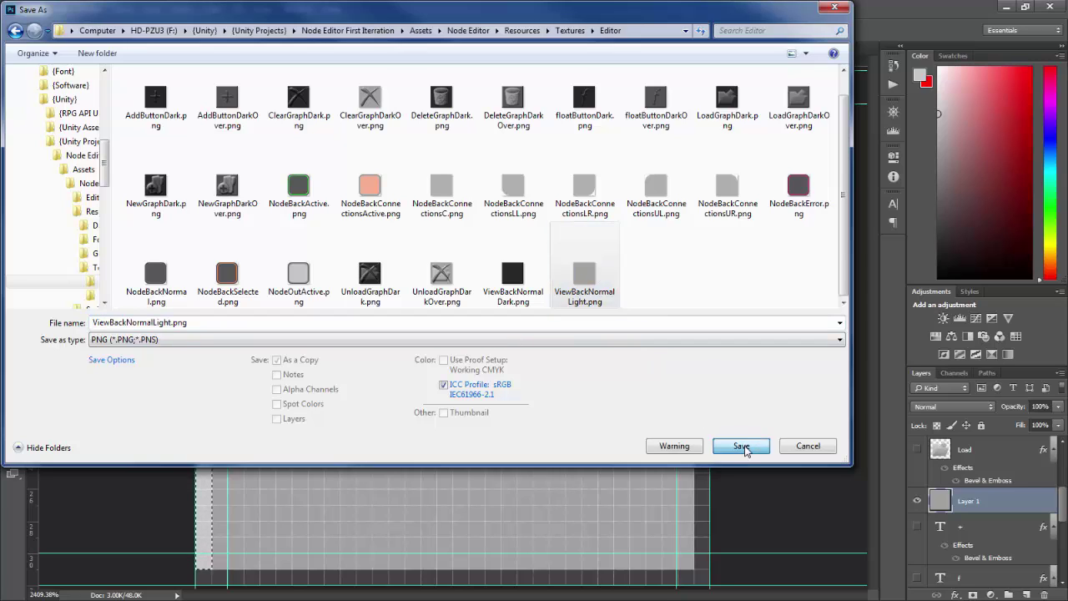
left_click(576, 309)
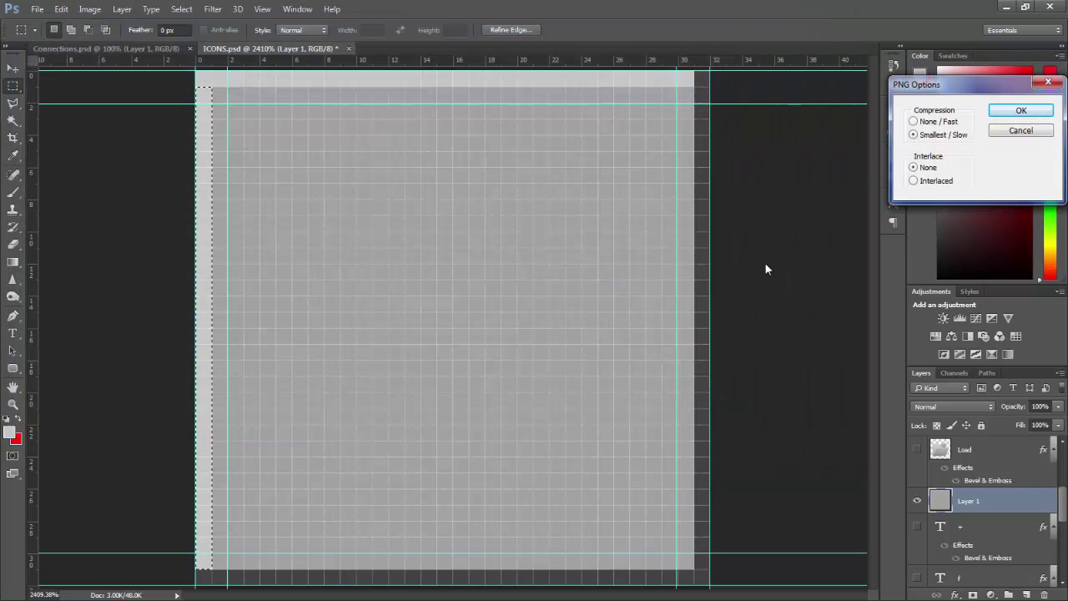
left_click(1041, 113)
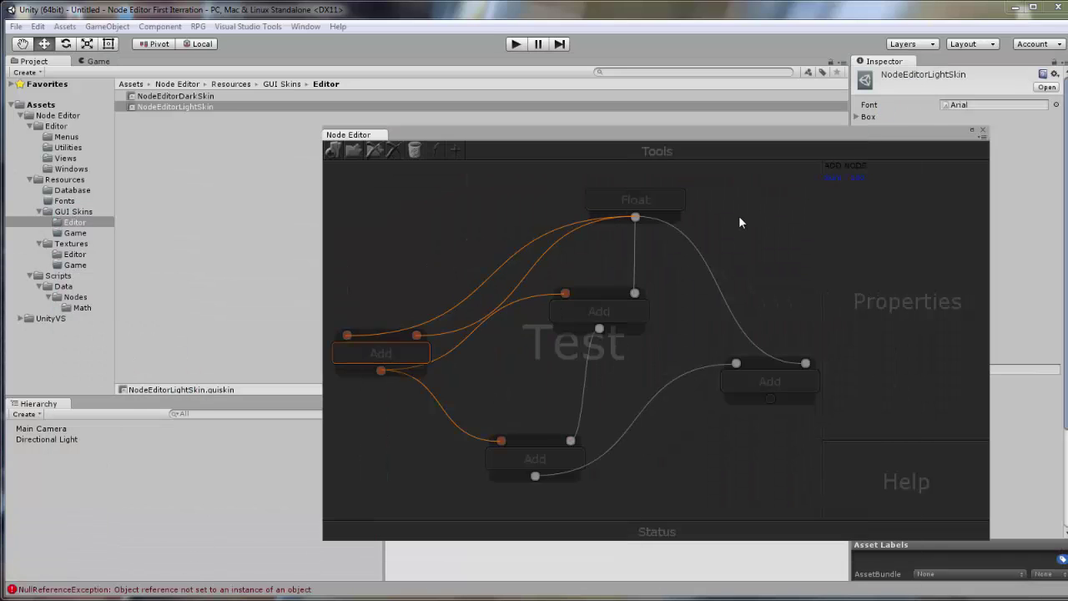
Move the Node Editor window clear of the skin settings and set ToolsViewBackground's Normal background to ViewBackNormalLight
left_click(728, 200)
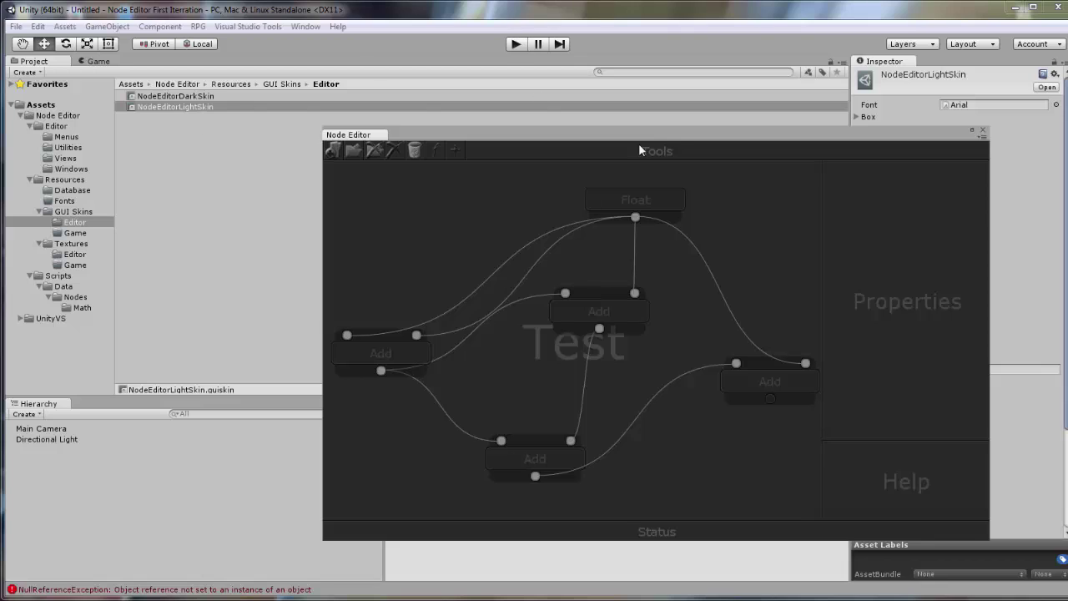
left_click_drag(640, 134, 401, 154)
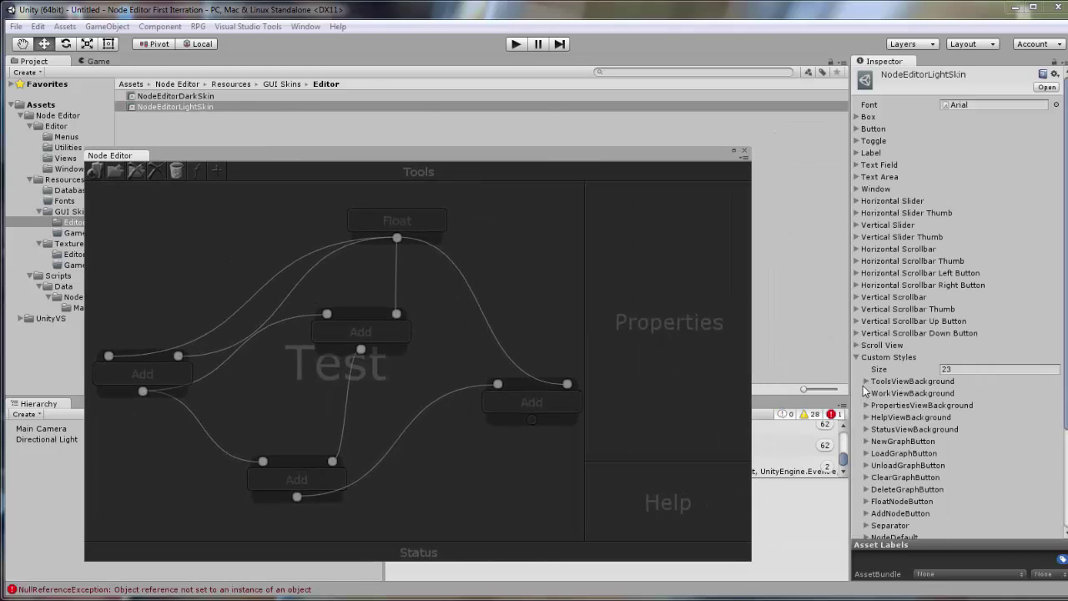
left_click(866, 382)
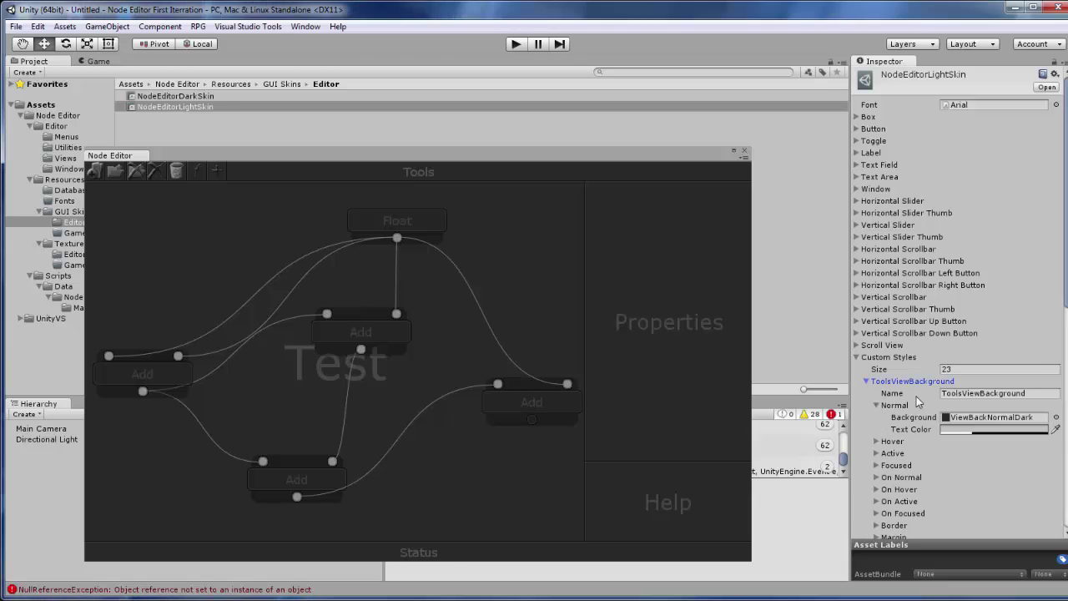
left_click(1055, 417)
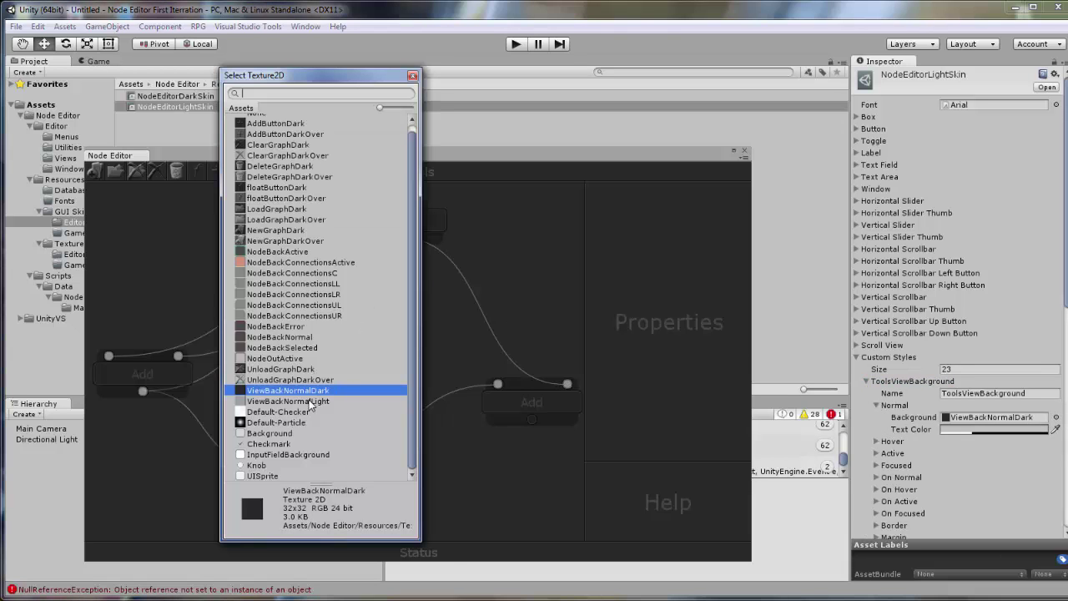
left_click(308, 400)
left_click(868, 383)
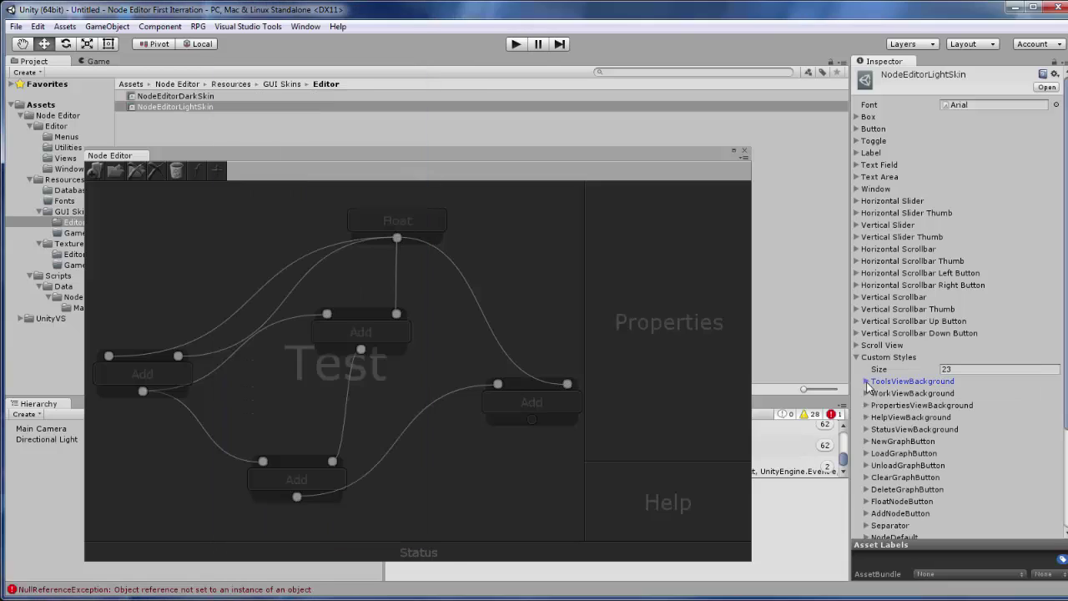
Set the Normal background of the WorkViewBackground style to ViewBackNormalLight
left_click(867, 394)
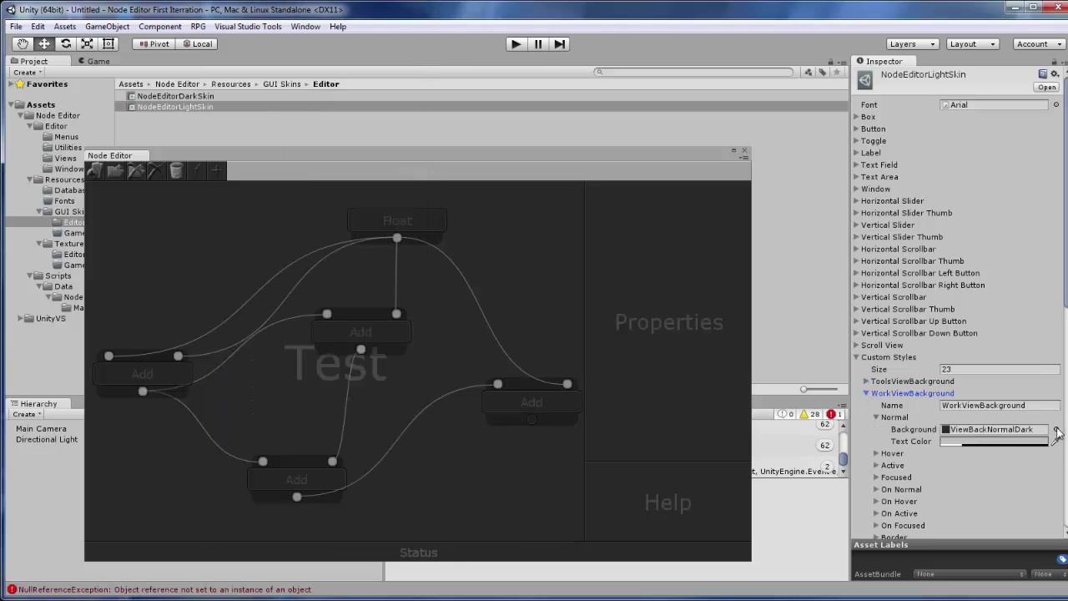
left_click(1056, 429)
left_click(314, 402)
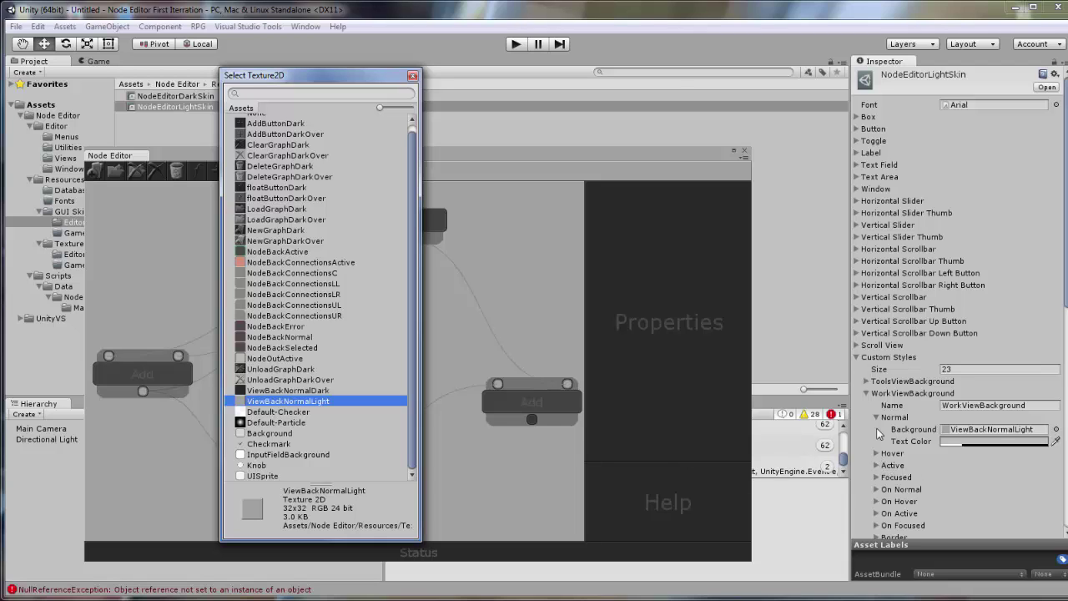
left_click(867, 394)
Set the Normal background of the PropertiesViewBackground style to ViewBackNormalLight
left_click(867, 405)
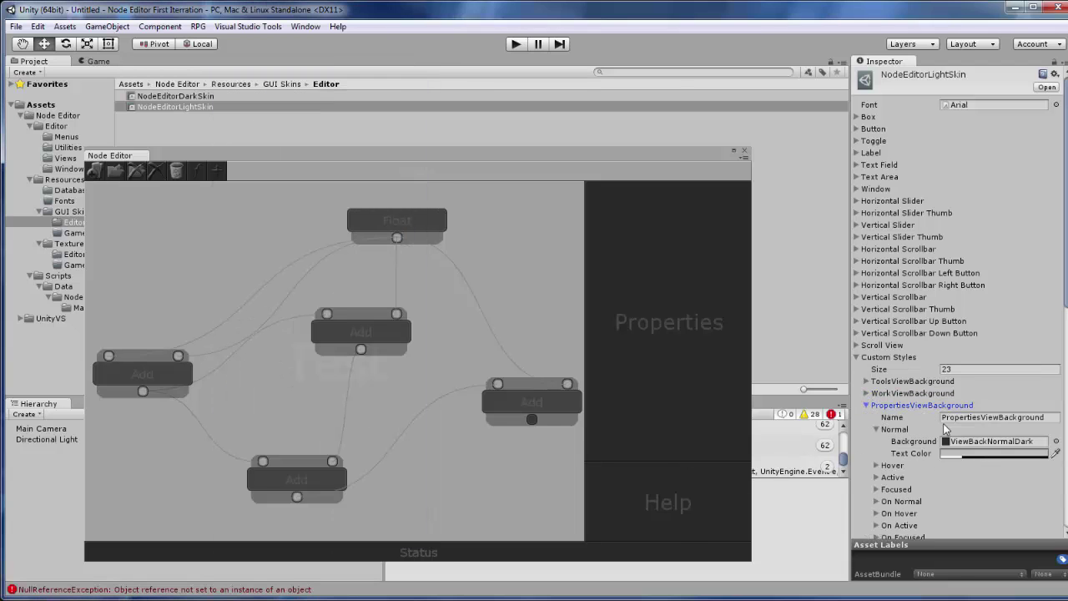
left_click(1056, 441)
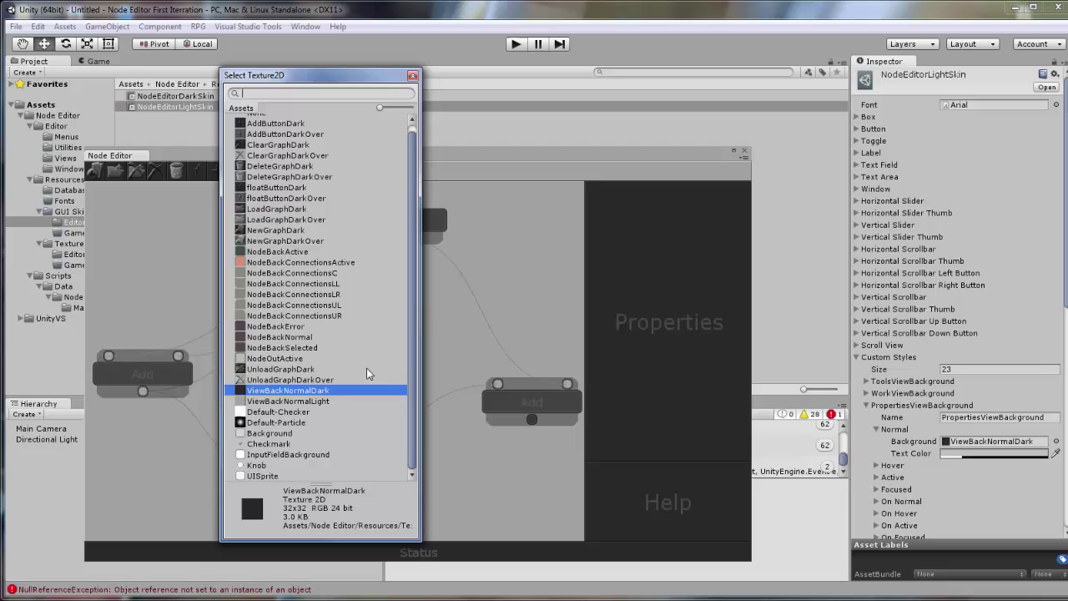
left_click(265, 404)
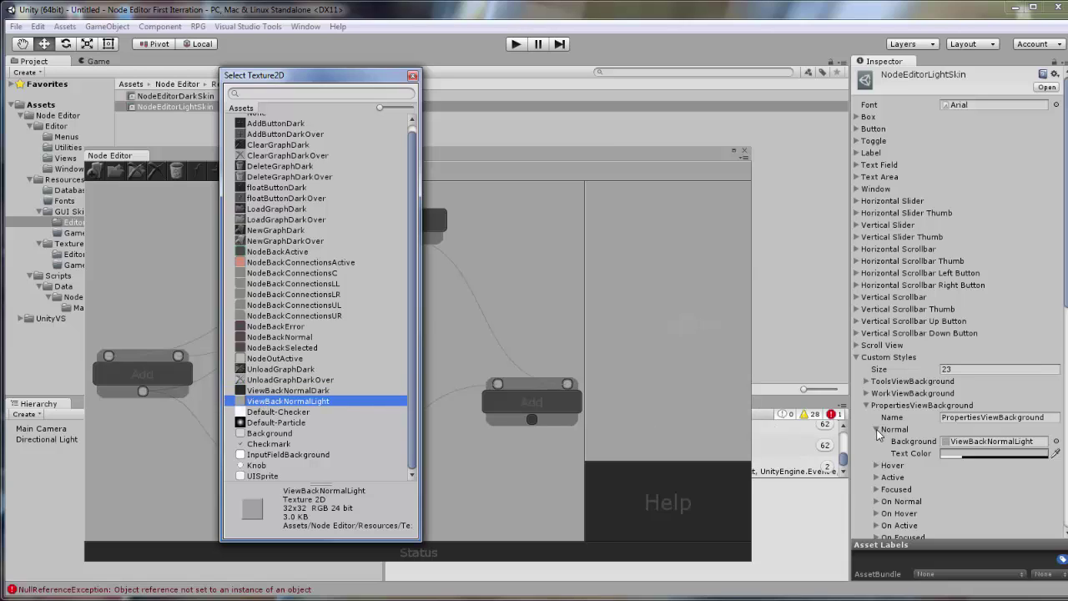
left_click(867, 407)
Set the Normal background of the HelpViewBackground style to ViewBackNormalLight
left_click(867, 417)
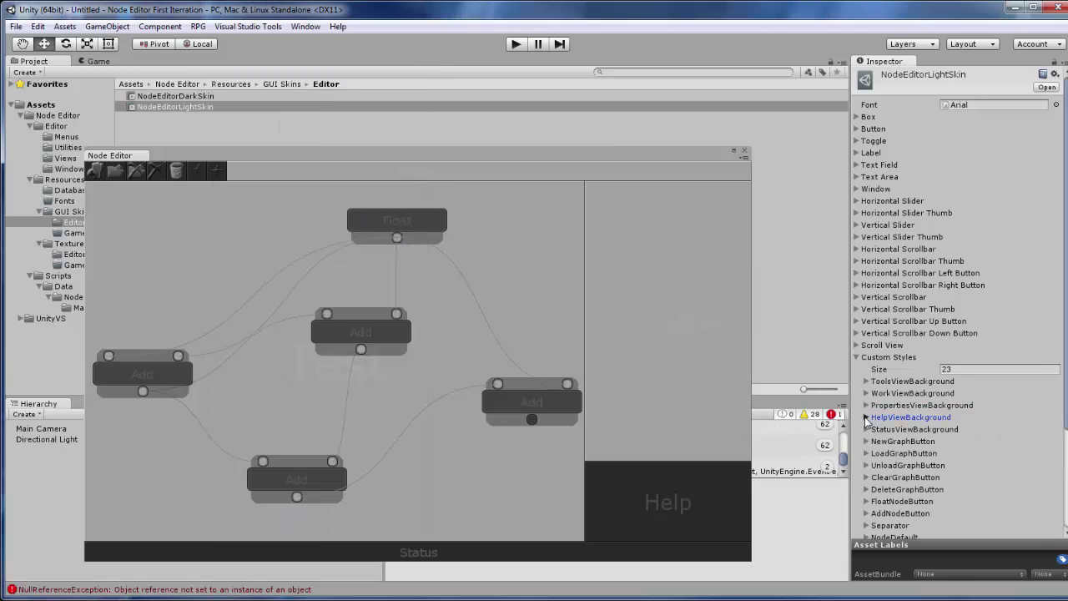
left_click(1055, 453)
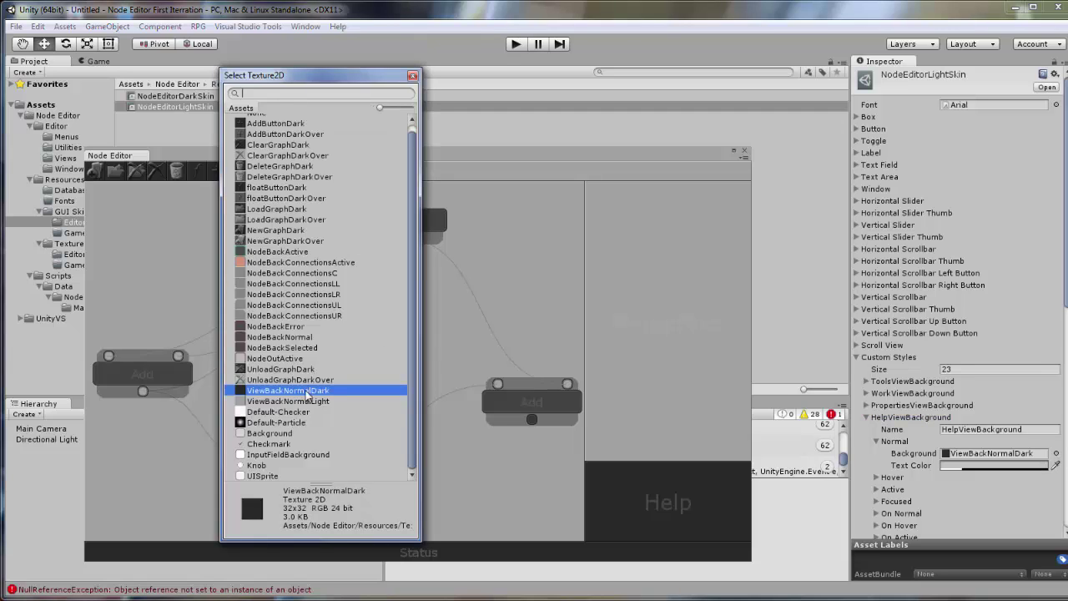
key("Down")
left_click(867, 417)
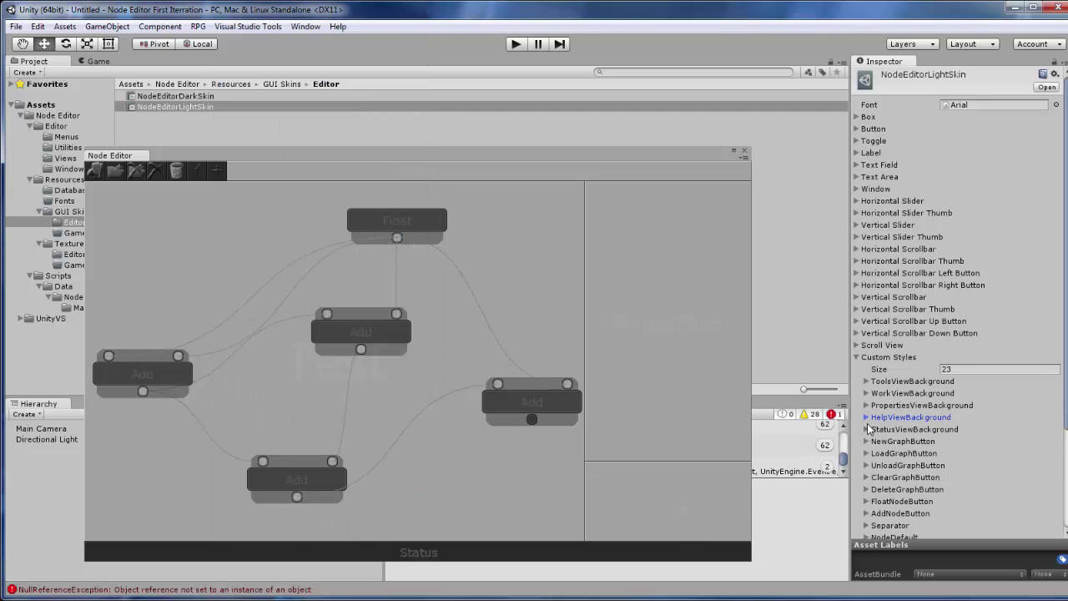
Set the Normal background of the StatusViewBackground style to ViewBackNormalLight and close the texture picker
left_click(867, 429)
left_click(1056, 465)
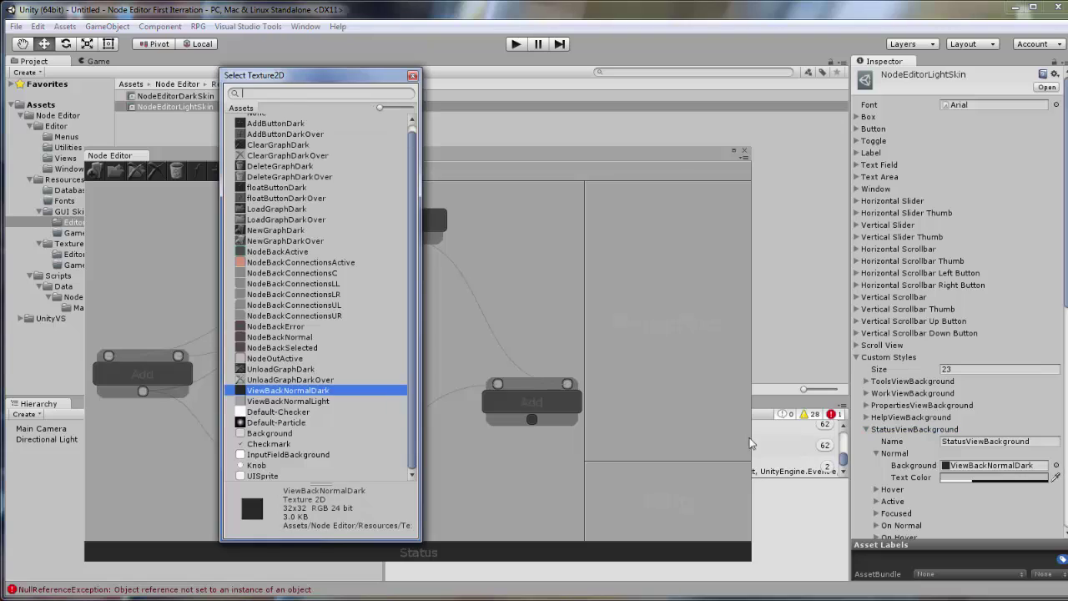
left_click(316, 402)
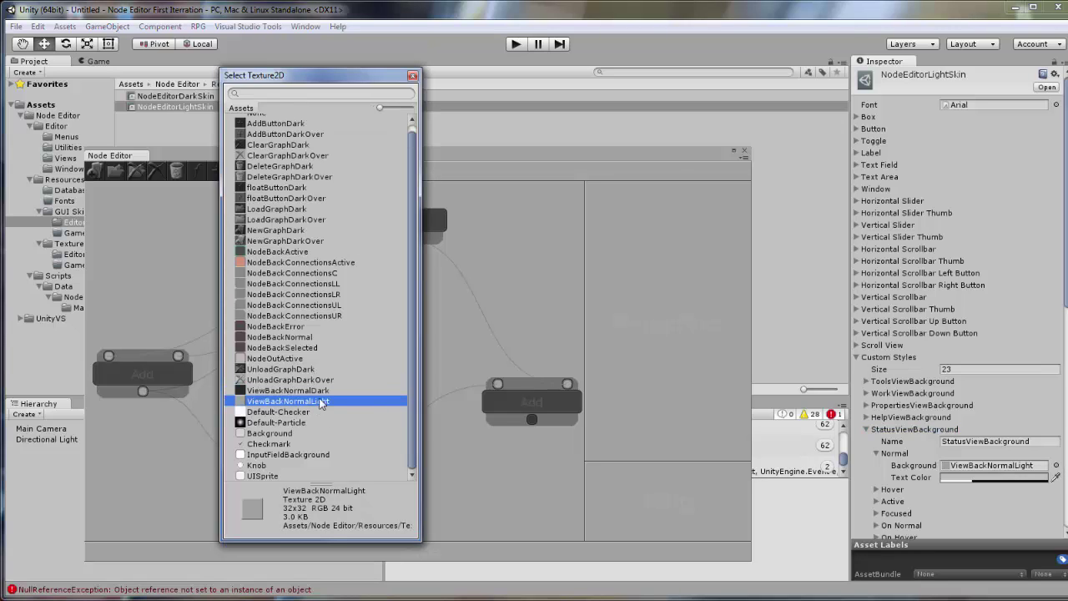
left_click(413, 77)
Examine how the light view backgrounds look with the toolbar icons, nodes and text in the Node Editor window
left_click_drag(396, 157, 558, 121)
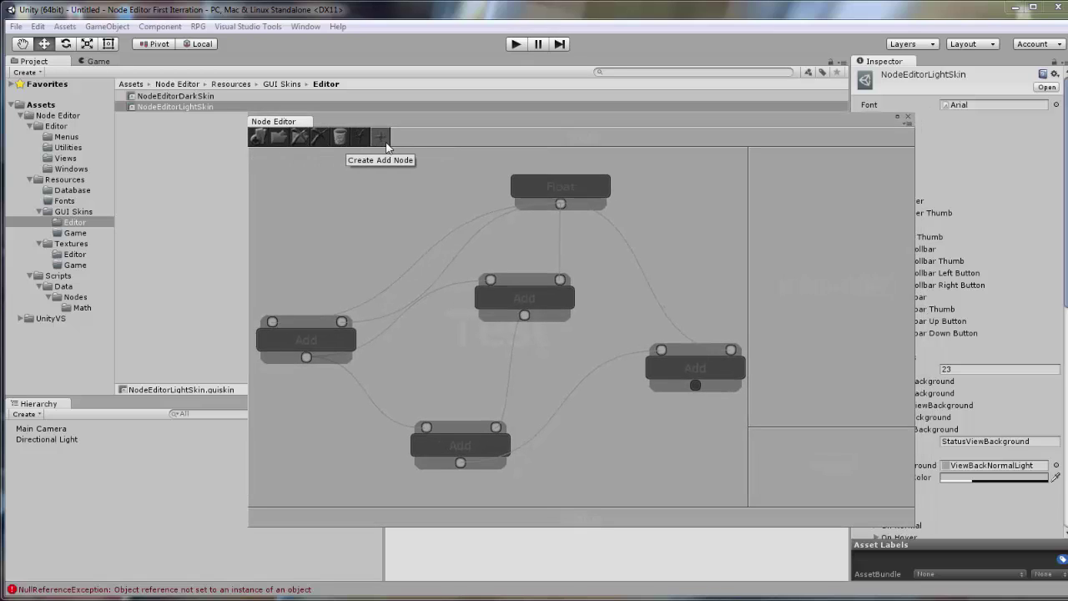
left_click_drag(620, 267, 602, 261)
left_click_drag(724, 121, 647, 141)
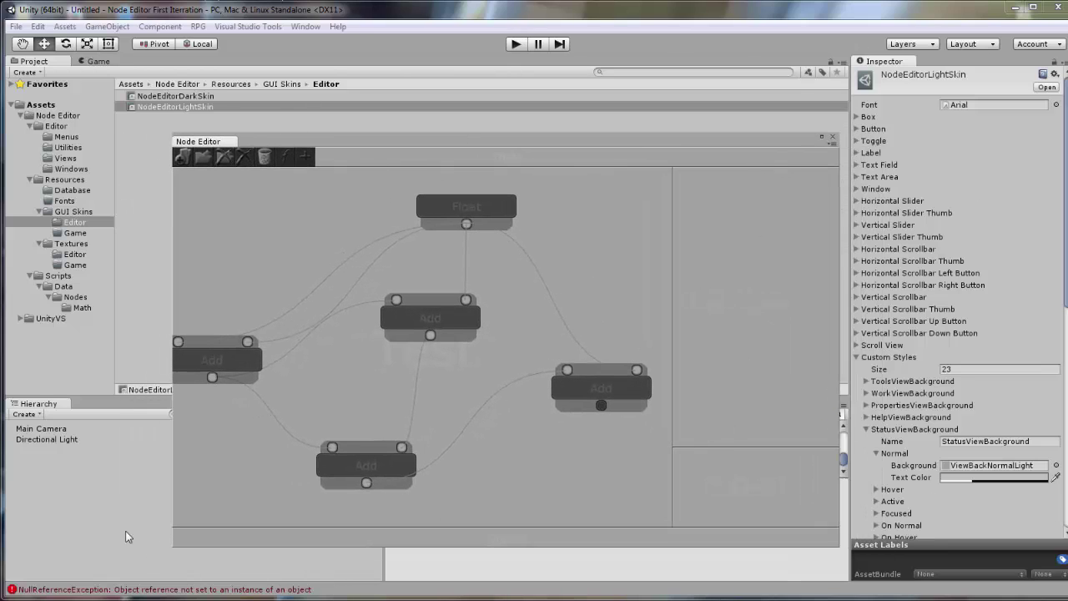
left_click_drag(410, 140, 322, 118)
left_click(401, 415)
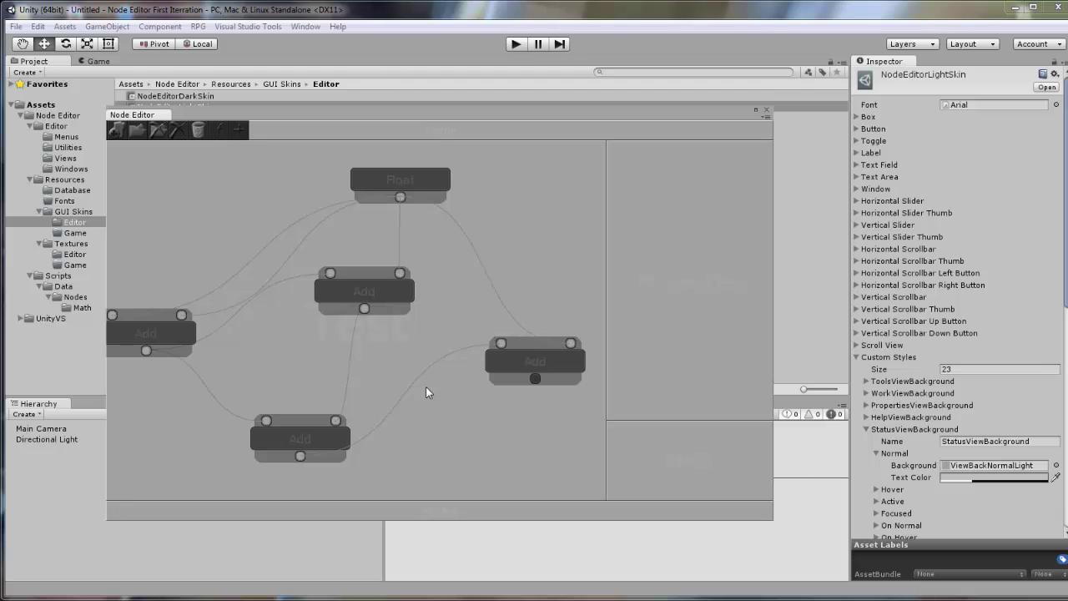
mouse_move(466, 250)
left_mouse_down()
mouse_move(471, 260)
mouse_move(463, 256)
left_mouse_up()
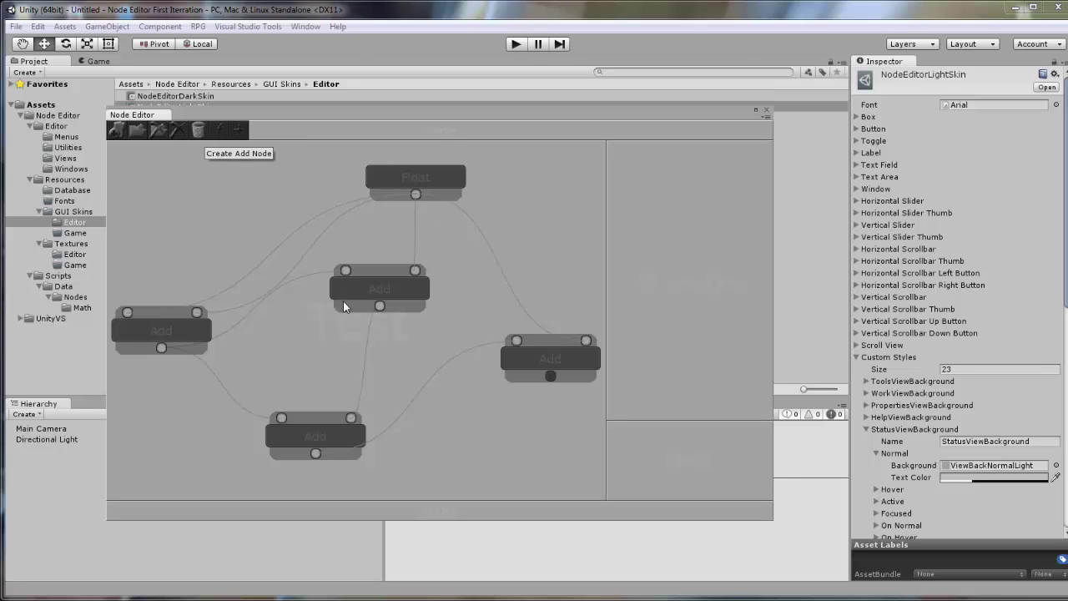
left_click_drag(448, 116, 476, 137)
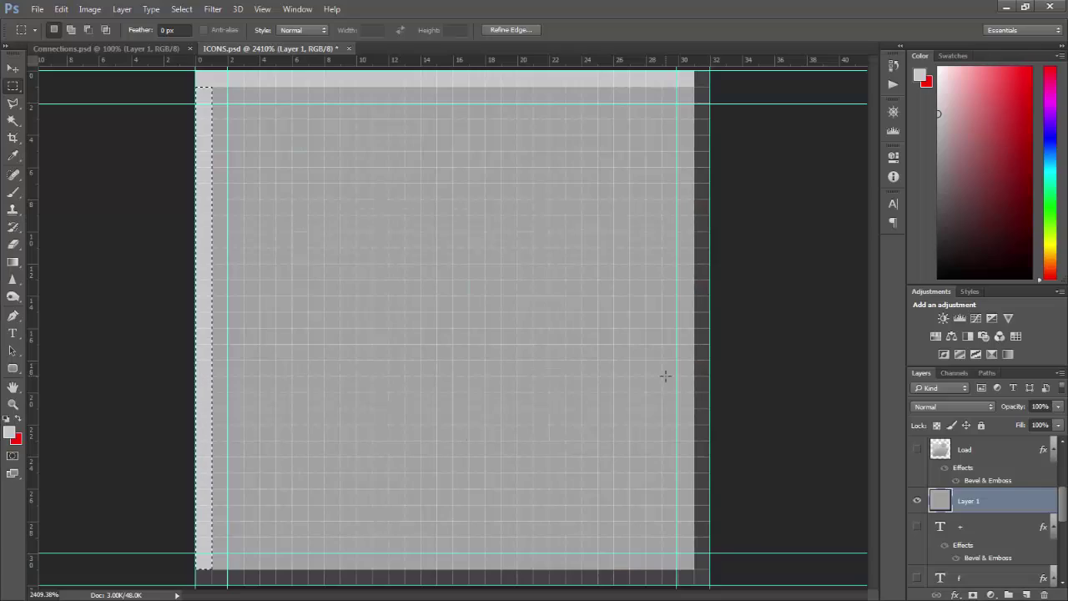
Switch to Photoshop and show the Load icon layer above Layer 1 in ICONS.psd
scroll(1064, 511, "up", 1)
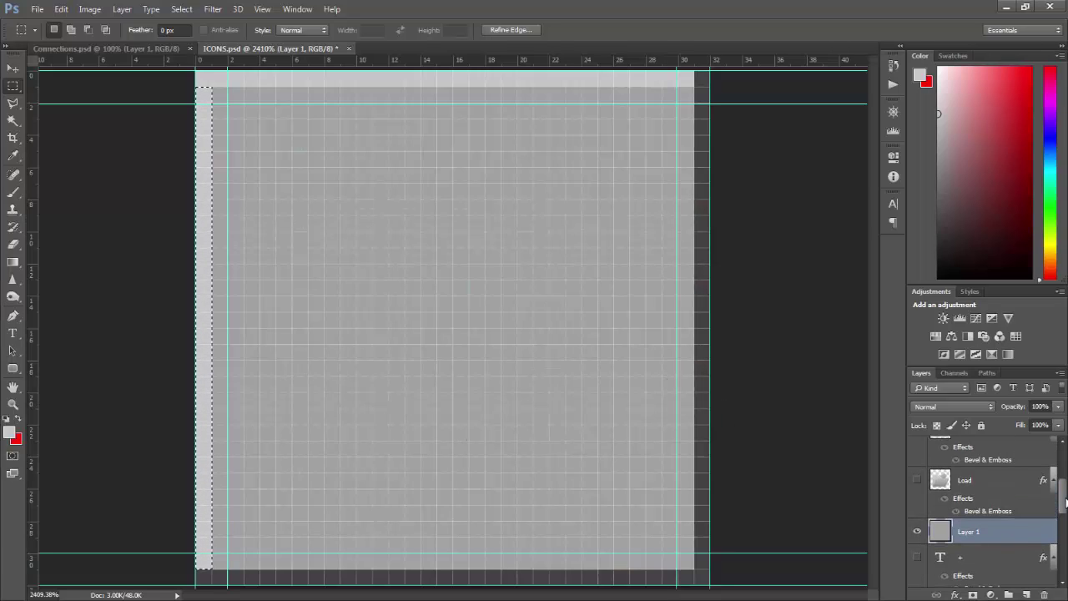
left_click(918, 480)
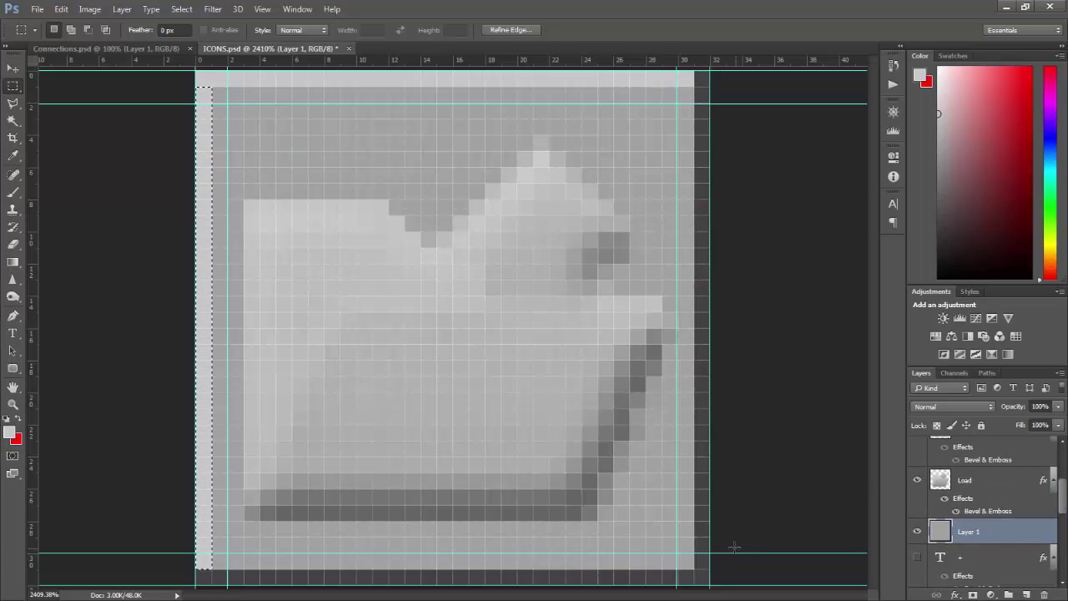
scroll(949, 534, "down", 2)
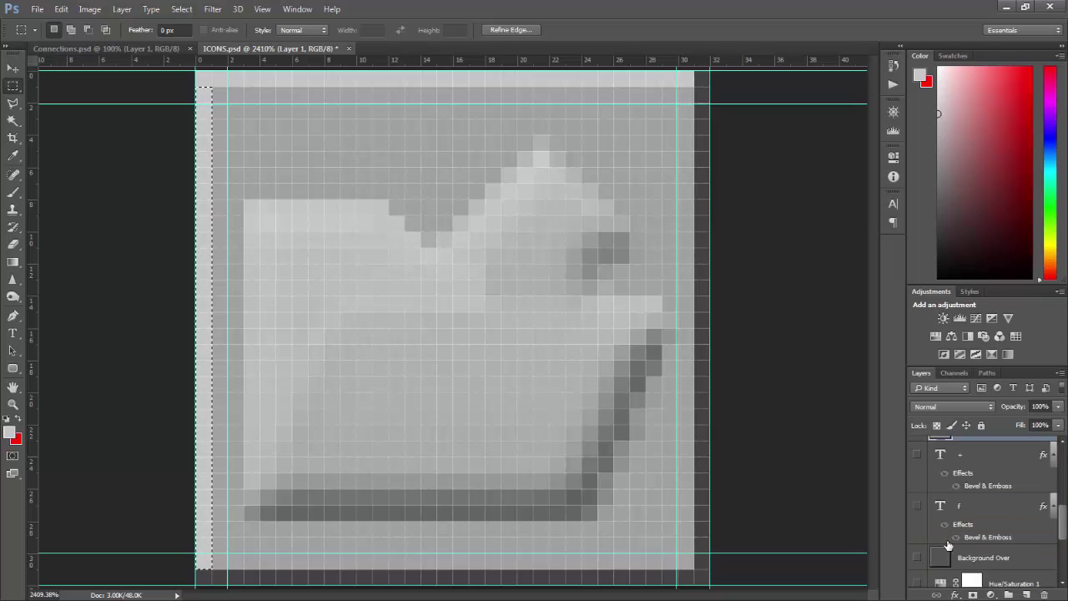
scroll(950, 540, "up", 1)
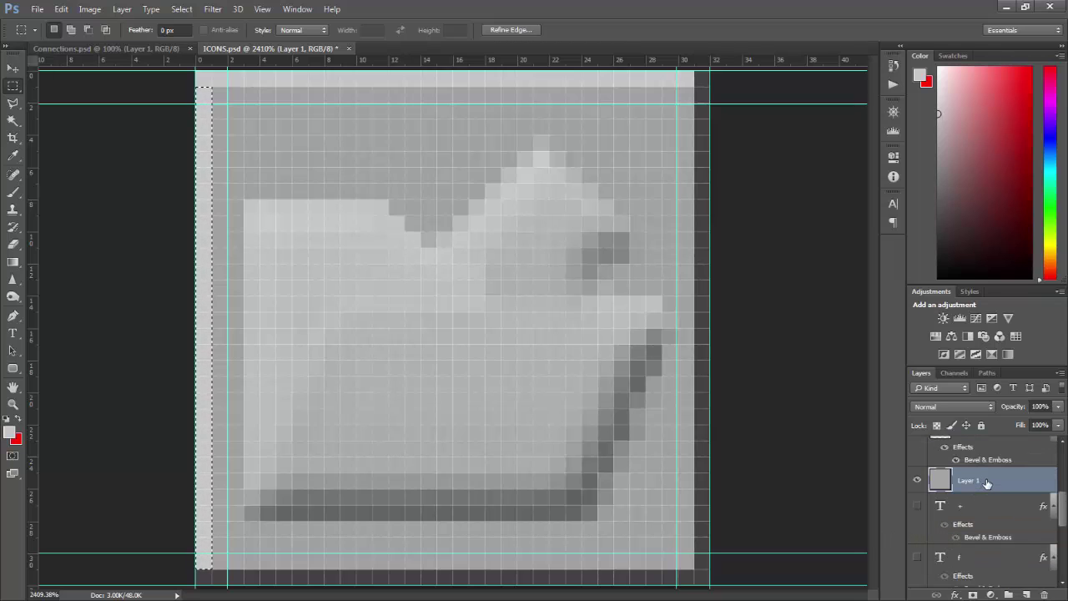
Try to copy the selected left-edge strip of Layer 1 to a new layer, discard it, and keep Layer 1
key("ctrl+j")
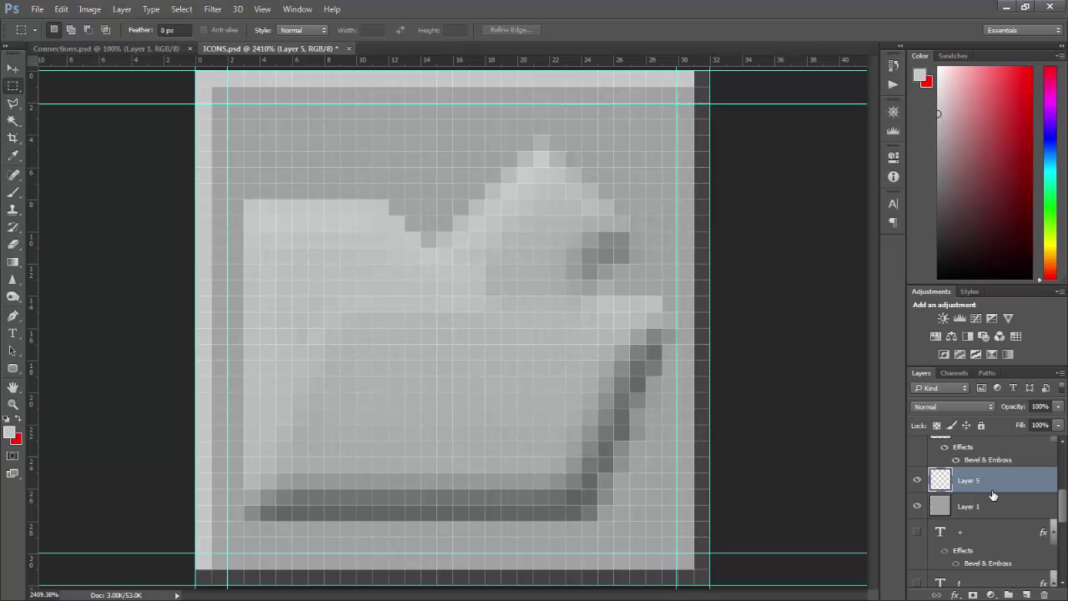
key("Delete")
right_click(993, 485)
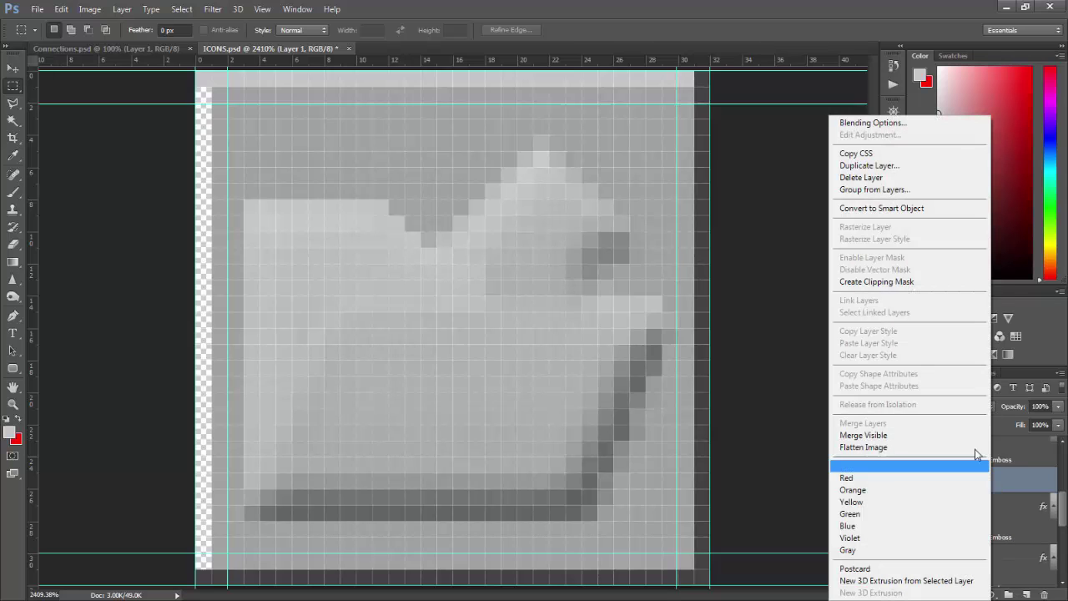
left_click(912, 177)
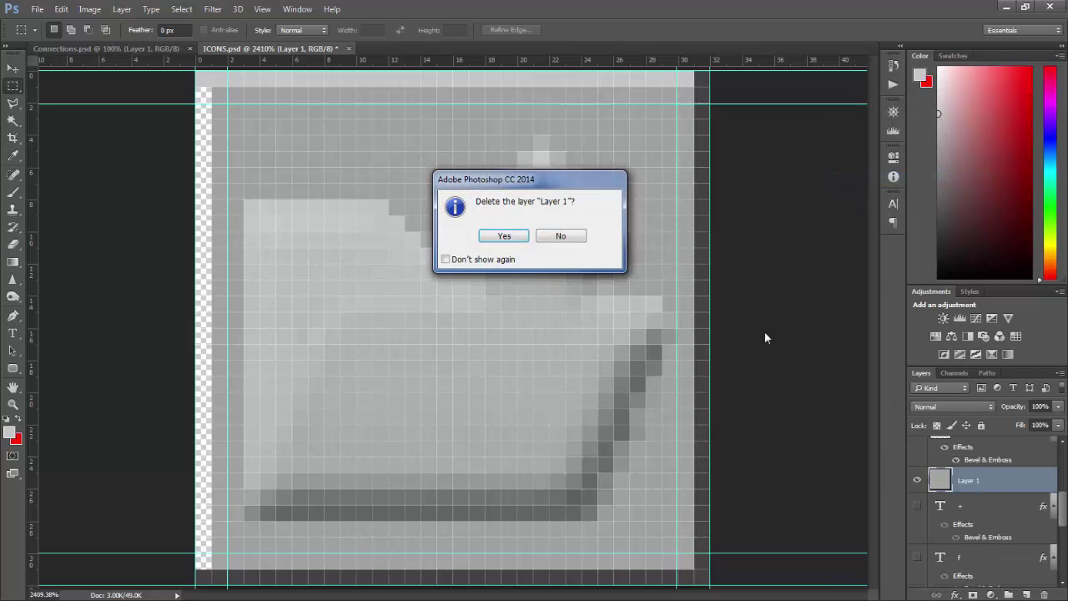
left_click(559, 234)
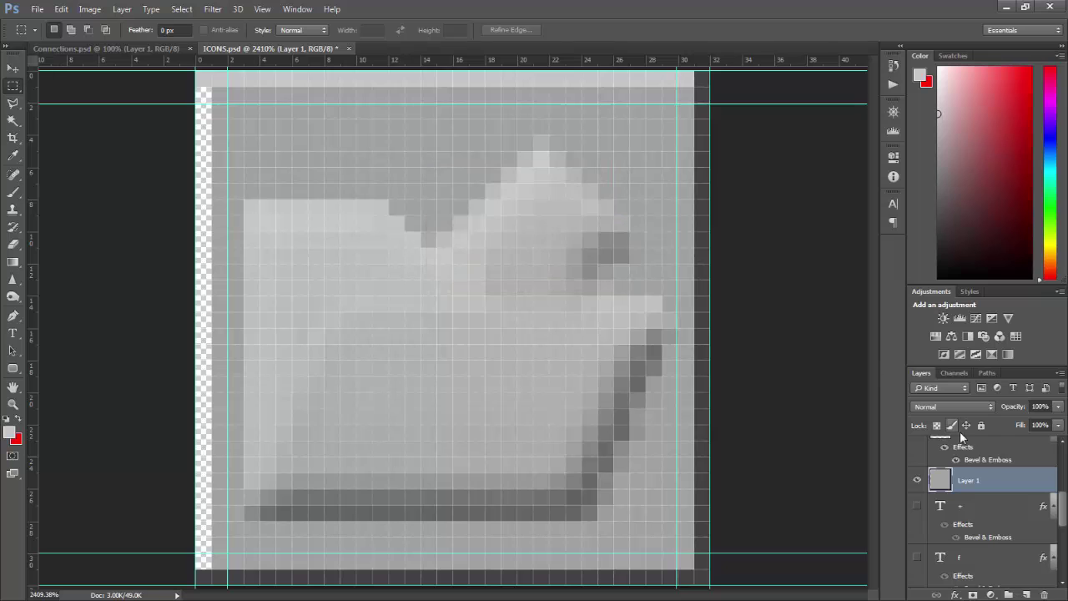
Duplicate Layer 1 within ICONS.psd under the name Layer 1 copy
right_click(992, 486)
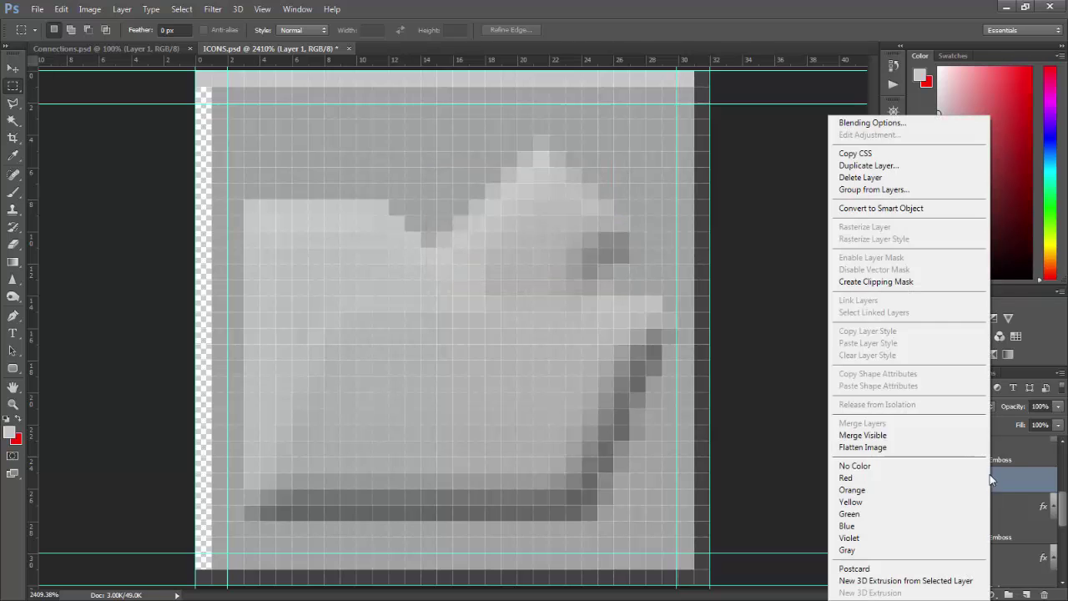
left_click(883, 171)
left_click(641, 179)
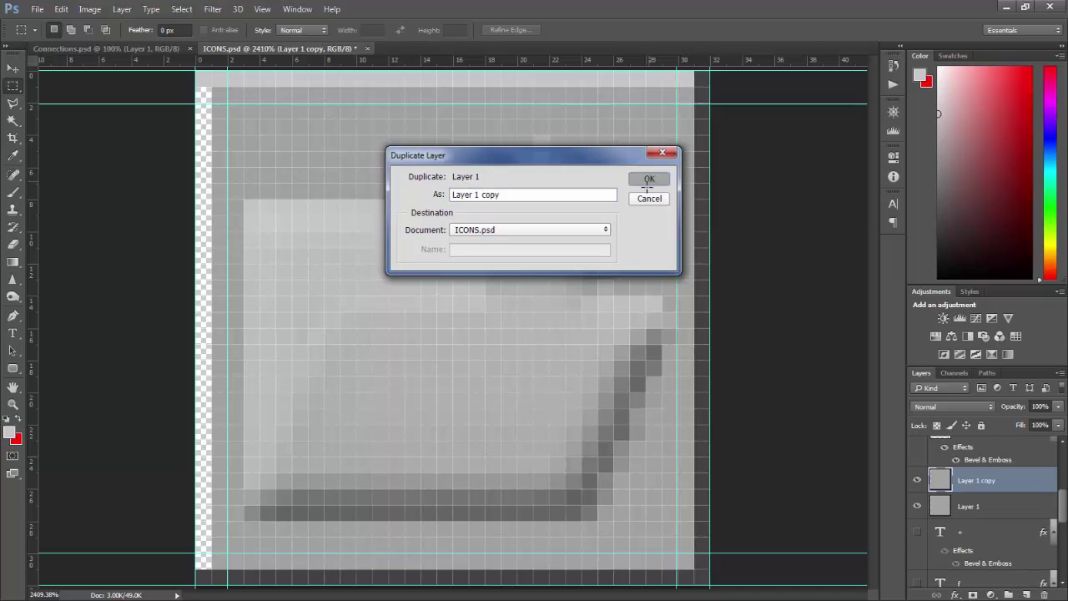
Fill the empty one-pixel strip along Layer 1's left edge with the c7c7c7 foreground colour and deselect it
left_click(997, 510)
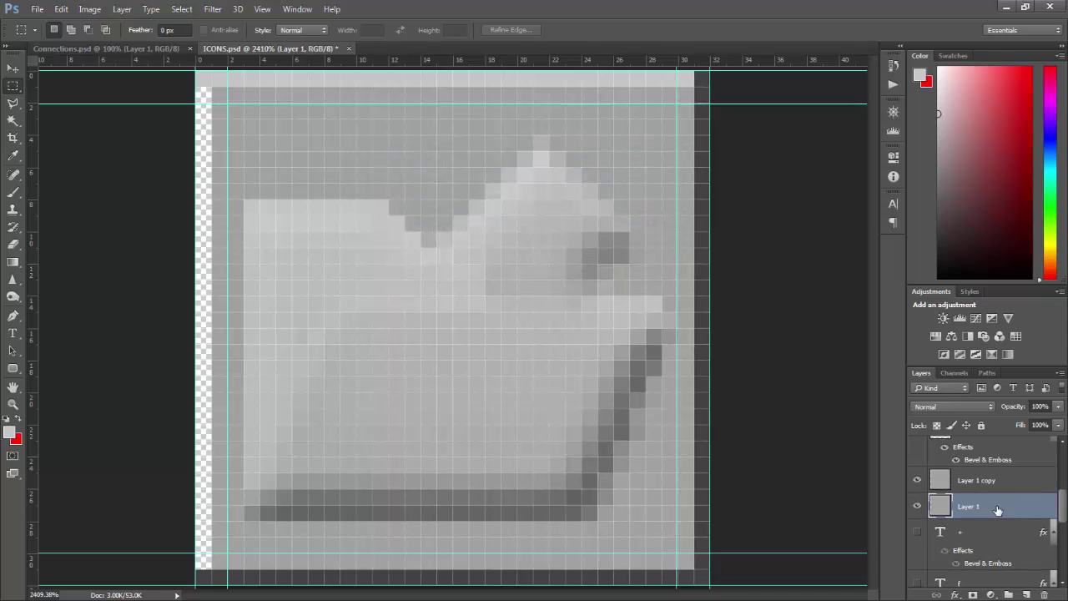
left_click(9, 433)
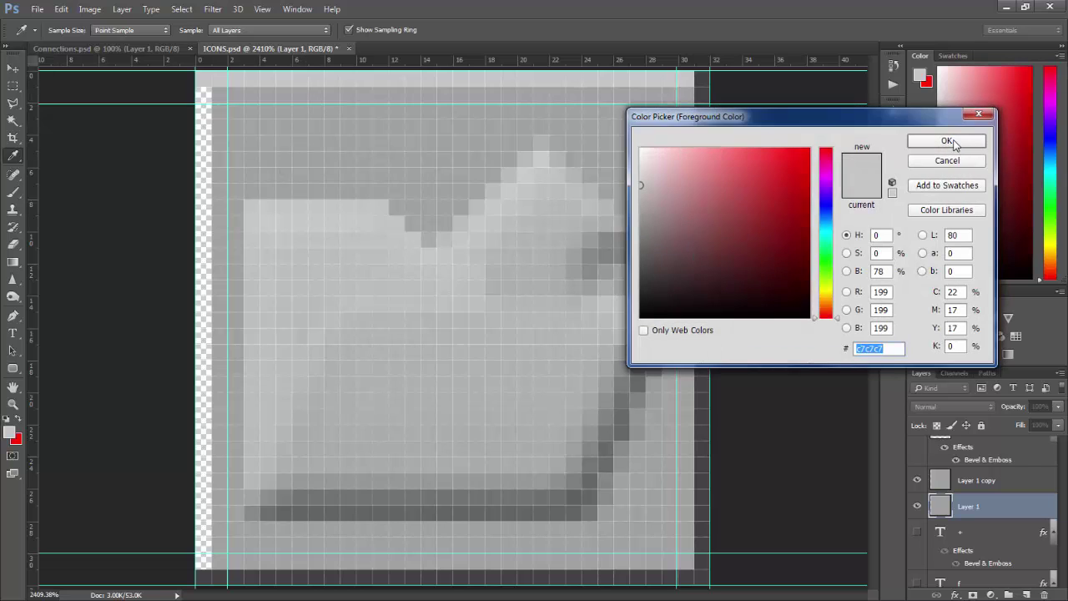
left_click(952, 142)
left_click_drag(203, 92, 197, 566)
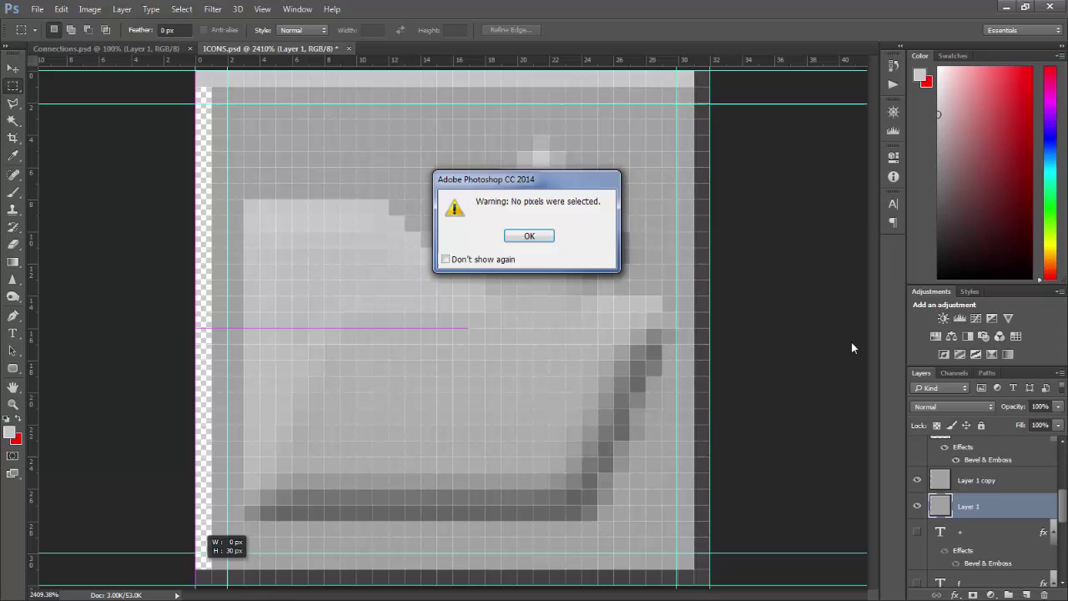
left_click(558, 240)
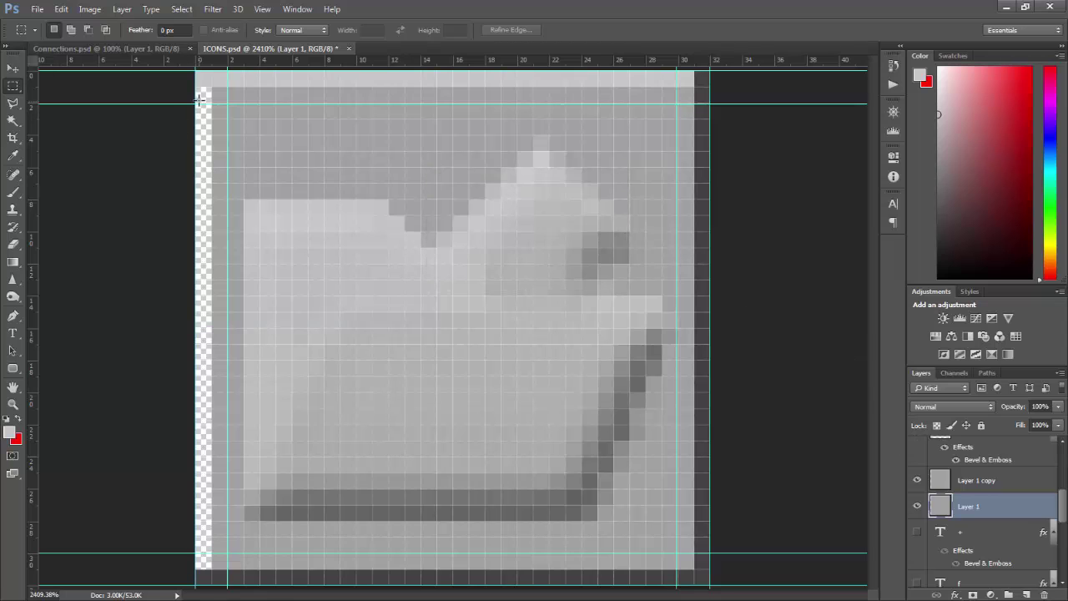
left_click_drag(199, 99, 203, 554)
left_click_drag(204, 97, 204, 87)
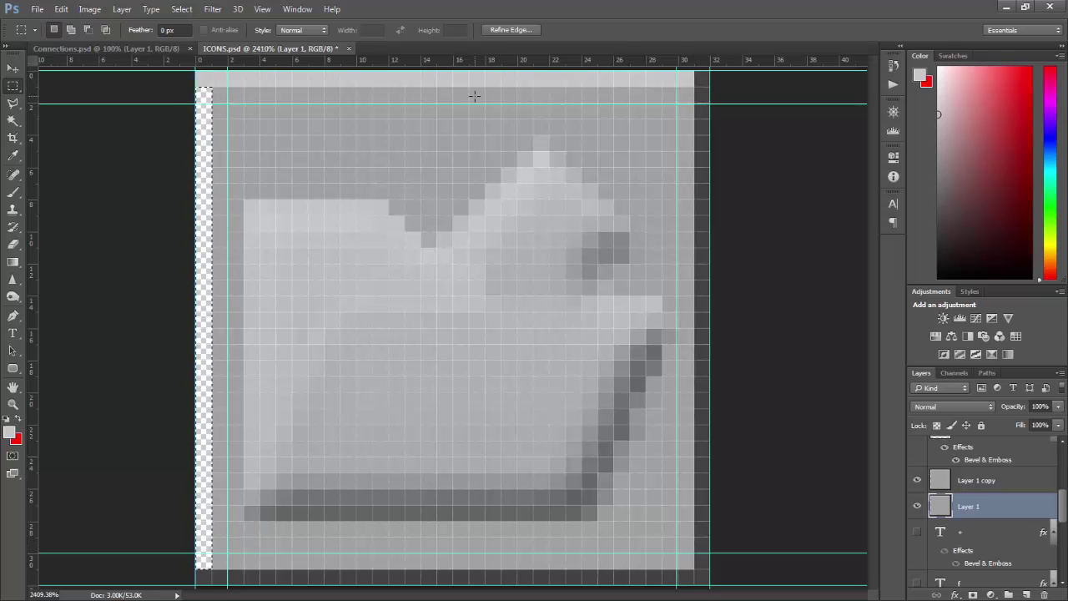
key("alt+BackSpace")
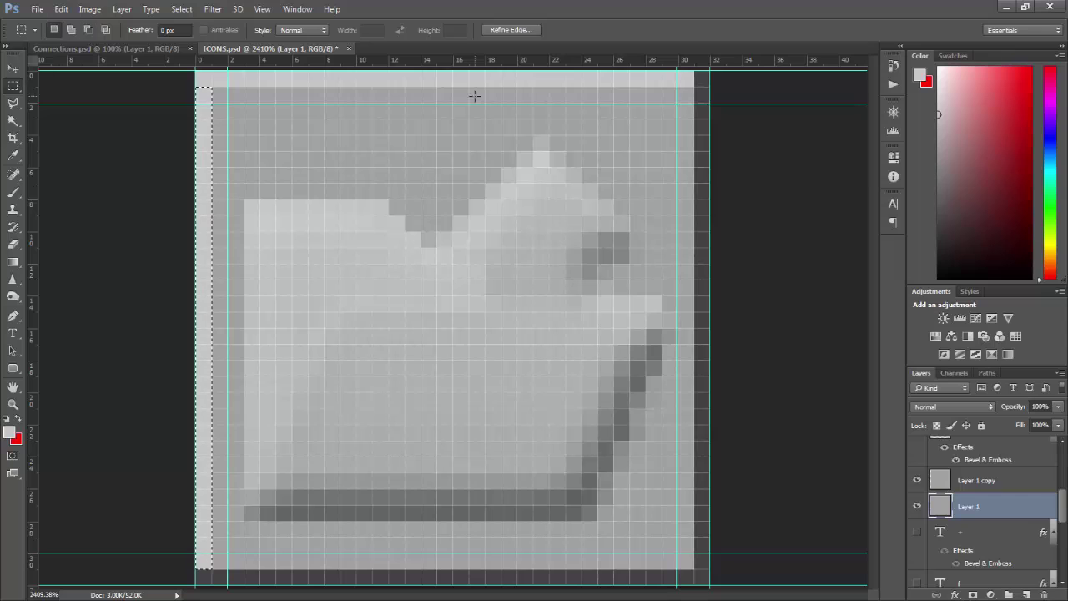
key("ctrl+d")
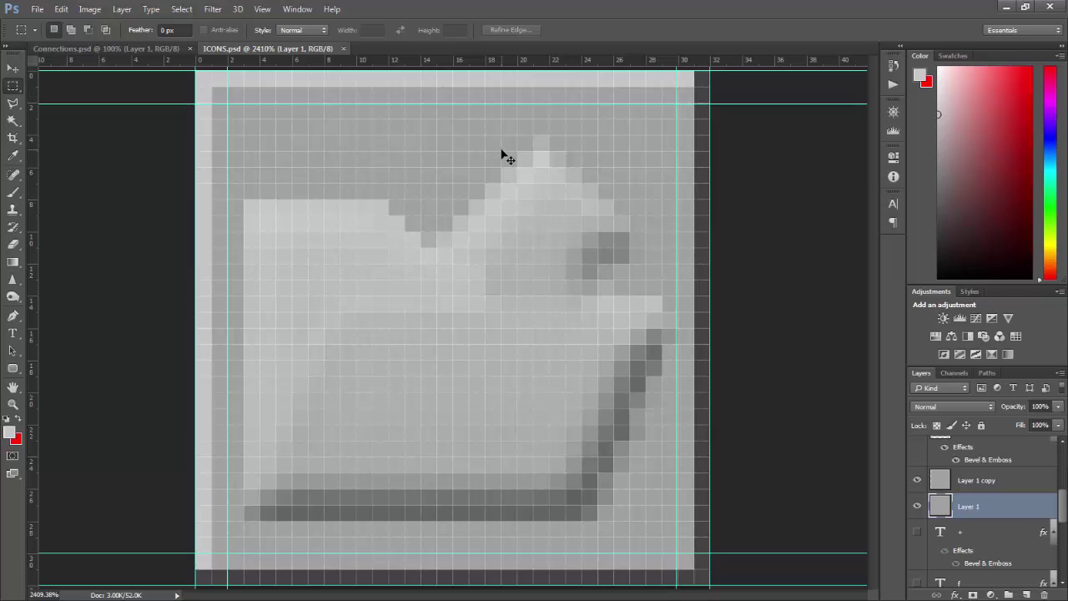
Delete the Layer 1 copy layer, keeping Layer 1 with its filled left edge
left_click(963, 481)
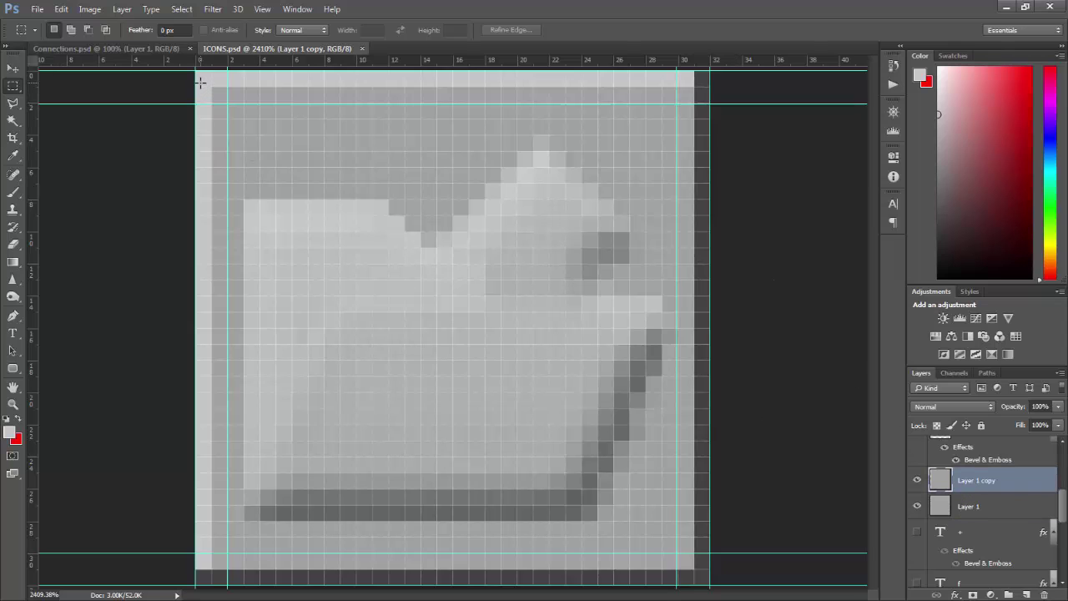
left_click_drag(200, 81, 200, 563)
key("Return")
right_click(1004, 483)
left_click(1026, 482)
left_click_drag(1023, 483, 1044, 593)
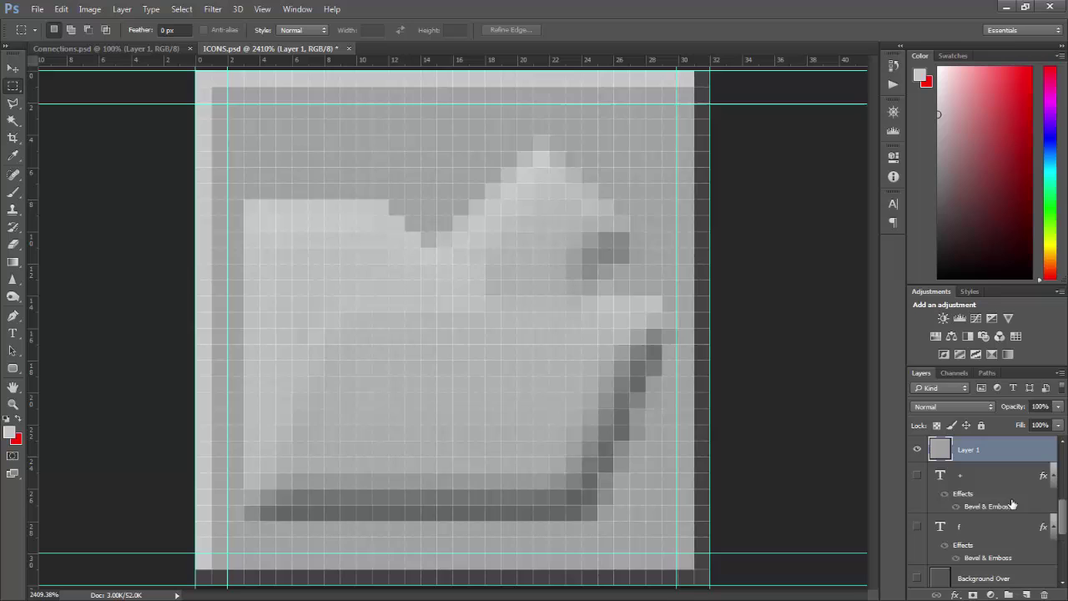
Duplicate the repaired Layer 1 within ICONS.psd as Layer 1 copy
right_click(1004, 453)
left_click(910, 166)
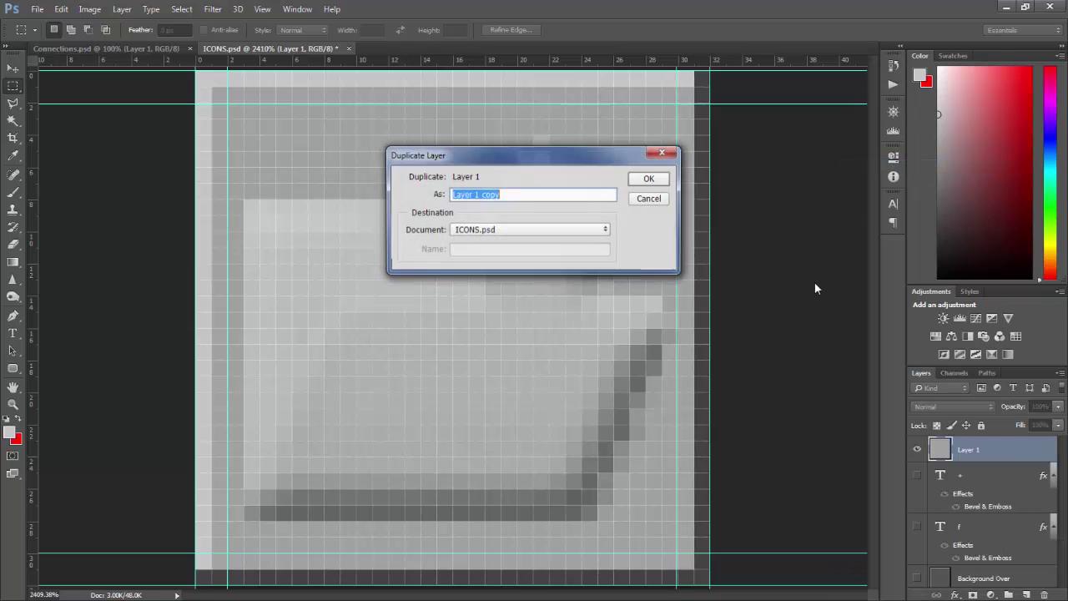
key("Escape")
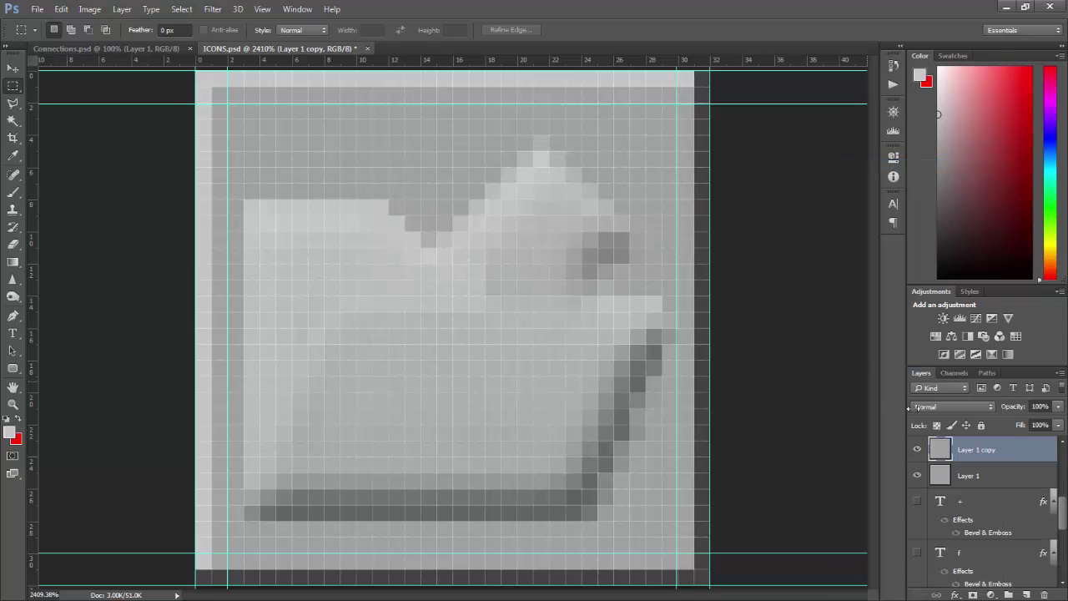
Add a Brightness/Contrast adjustment layer above Layer 1 copy with brightness 43 and contrast 27
scroll(985, 501, "up", 2)
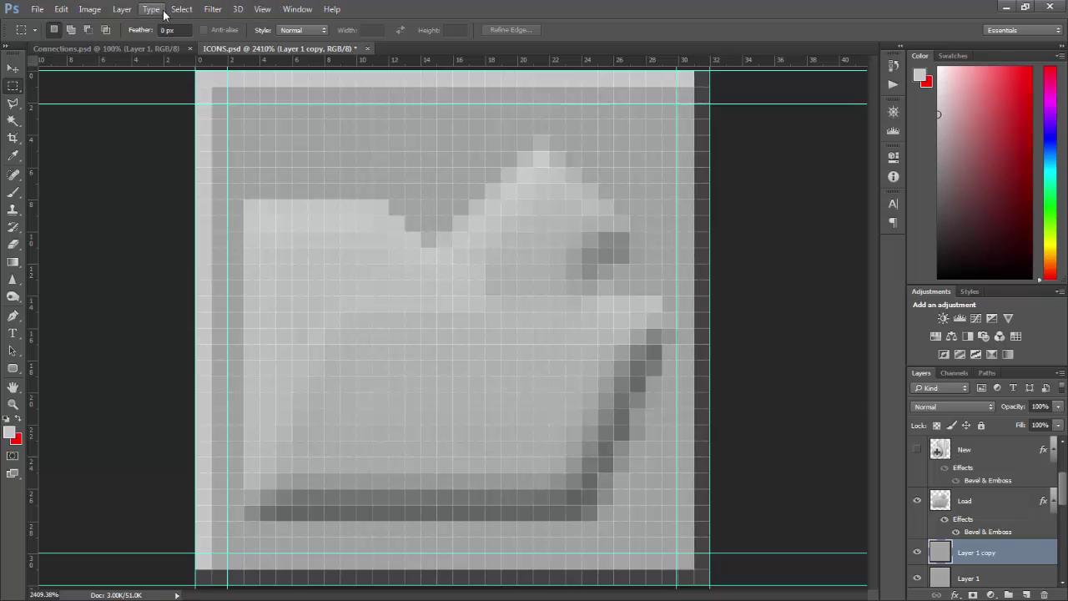
left_click(121, 9)
mouse_move(217, 184)
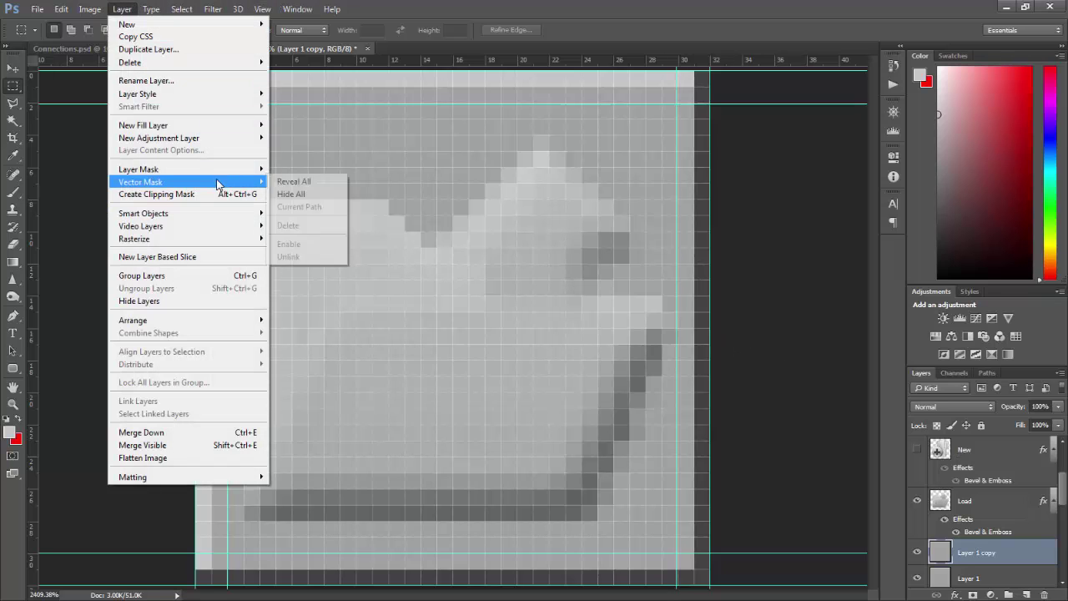
mouse_move(260, 139)
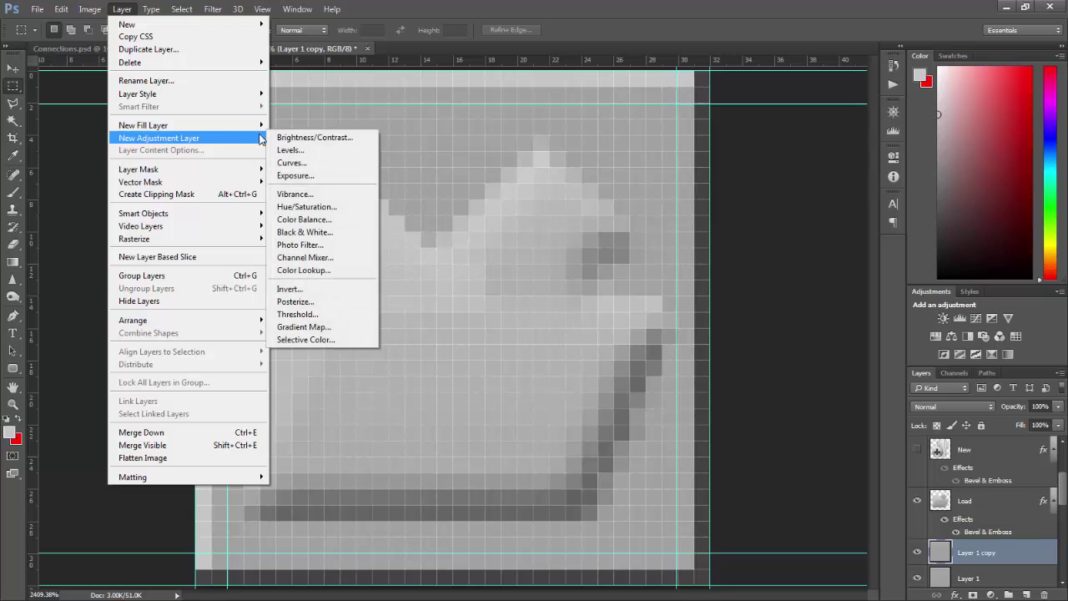
left_click(309, 137)
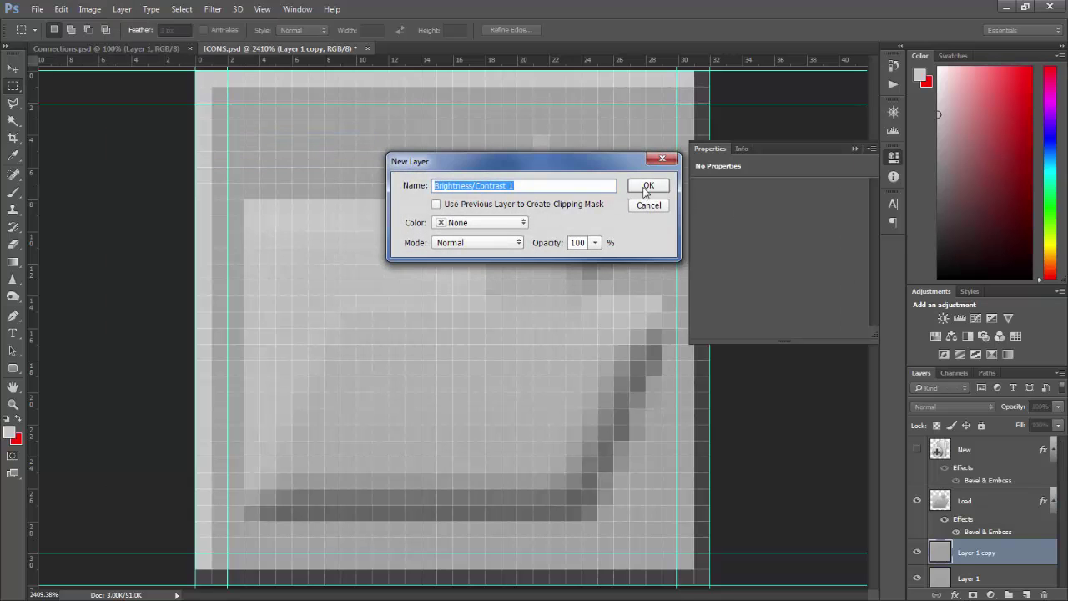
left_click_drag(621, 170, 868, 84)
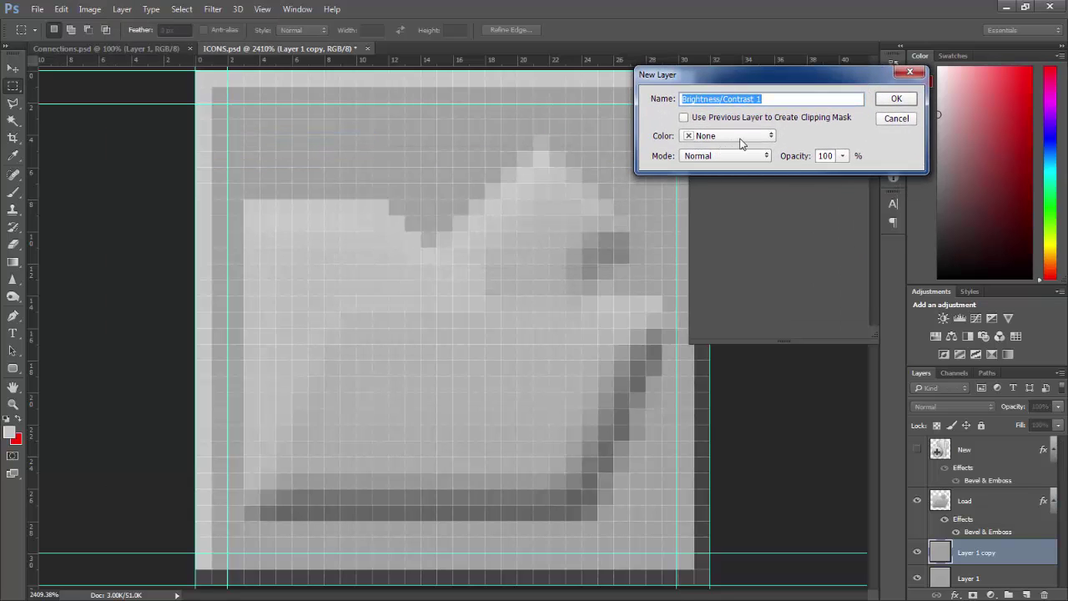
left_click(895, 99)
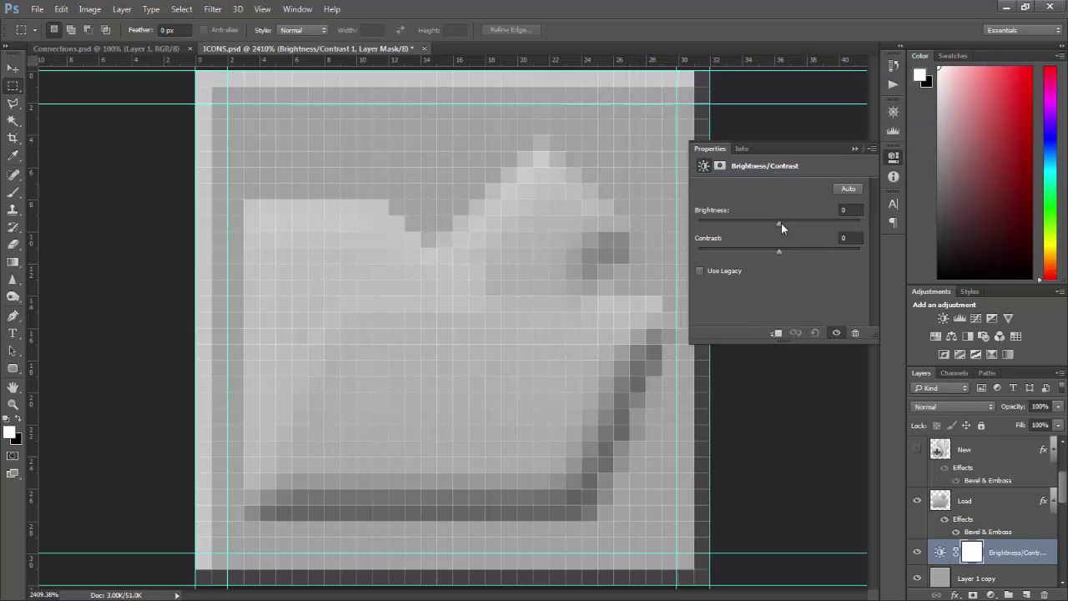
left_click_drag(782, 223, 803, 220)
left_click_drag(778, 250, 800, 249)
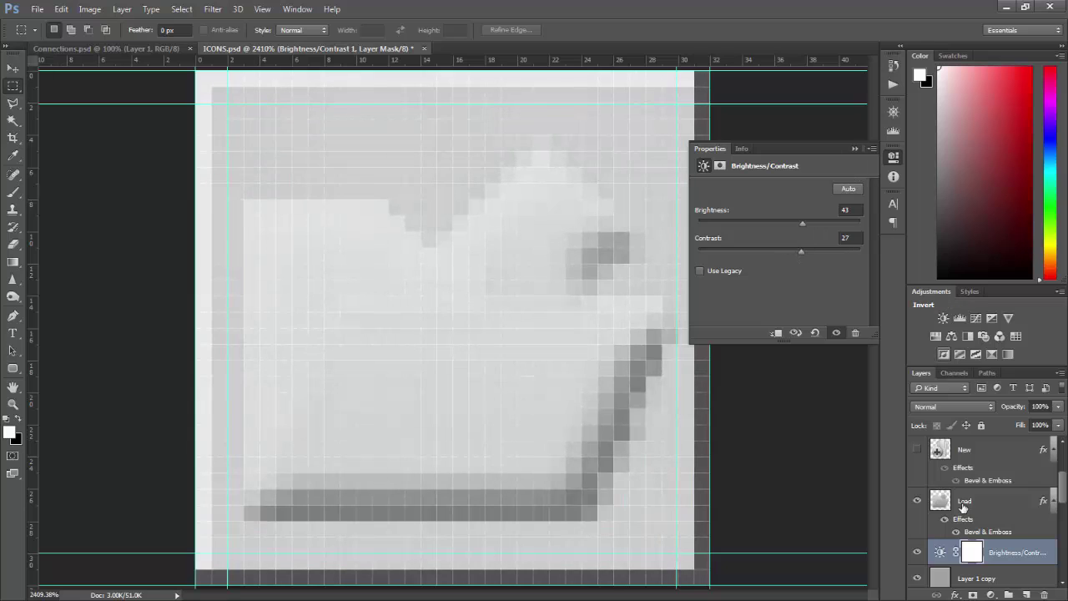
Hide the Load layer and merge the Brightness/Contrast adjustment layer with Layer 1 copy
scroll(985, 510, "down", 2)
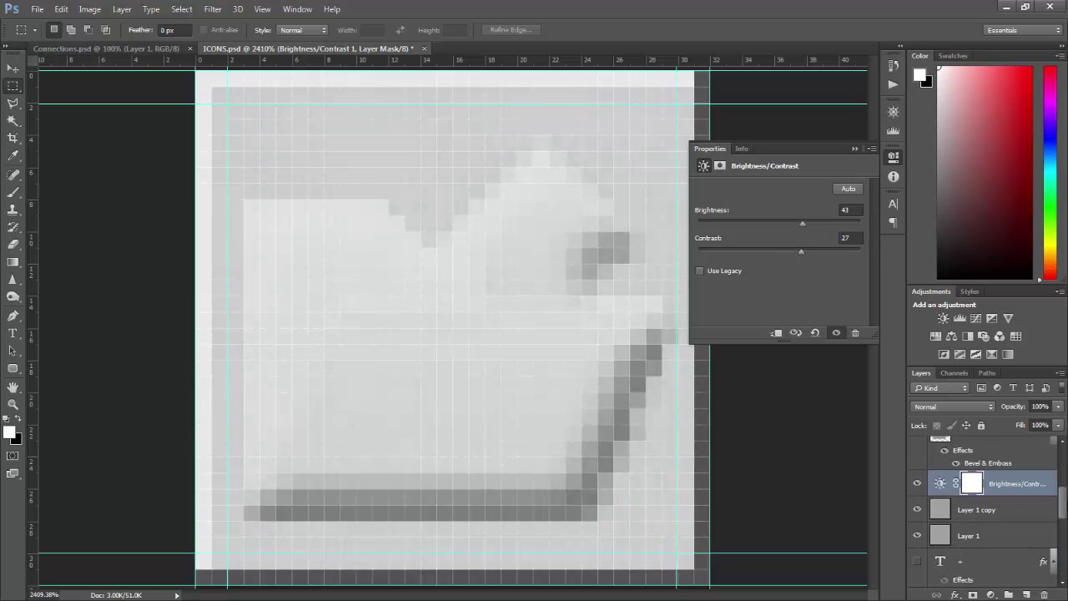
left_click(989, 513, "shift")
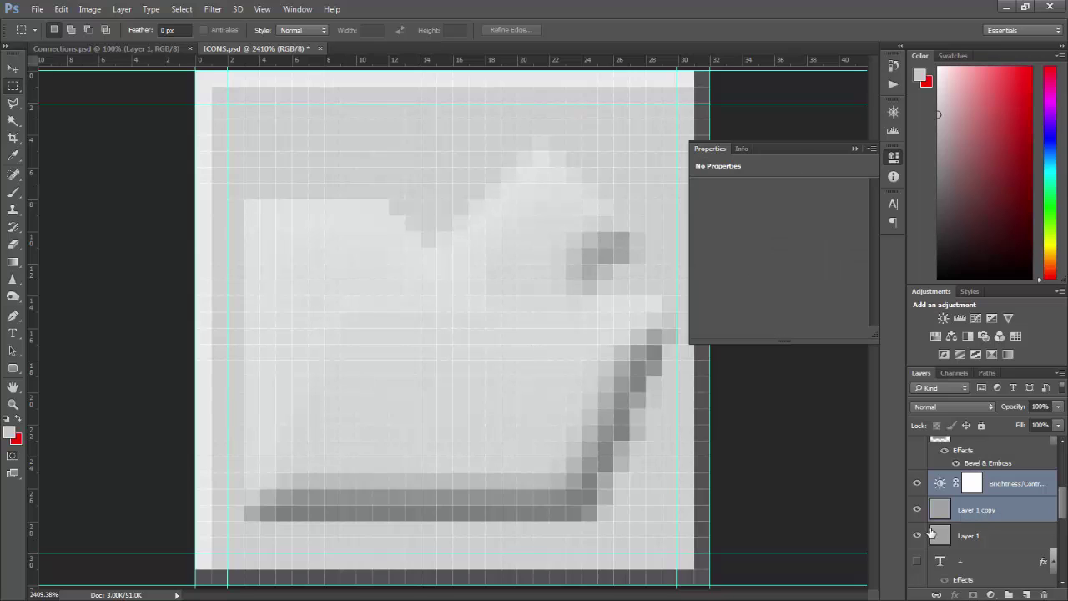
scroll(928, 464, "up", 2)
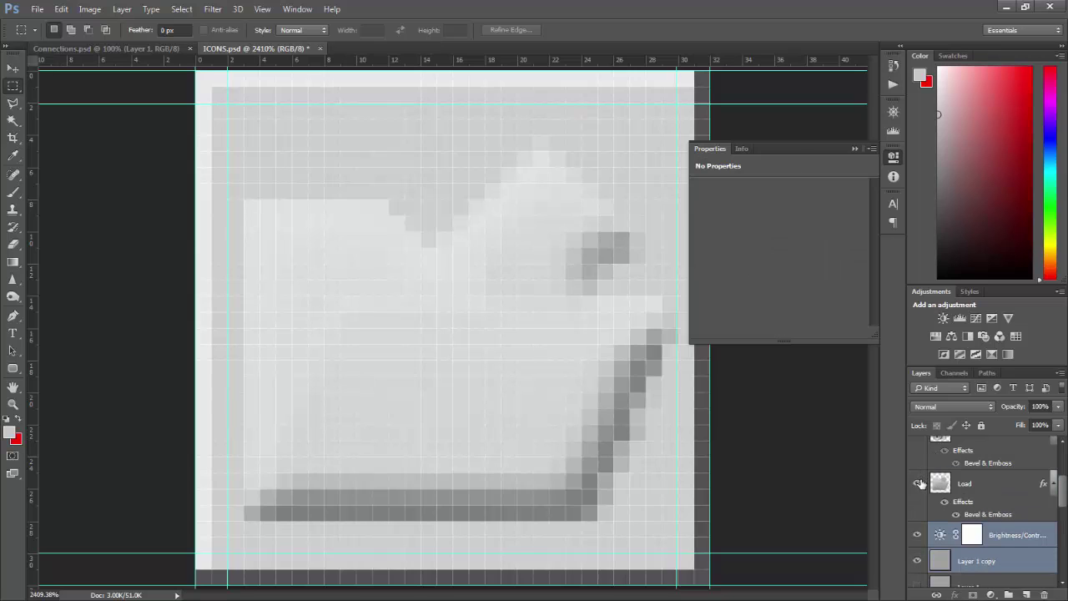
left_click(917, 484)
left_click_drag(1060, 496, 1051, 468)
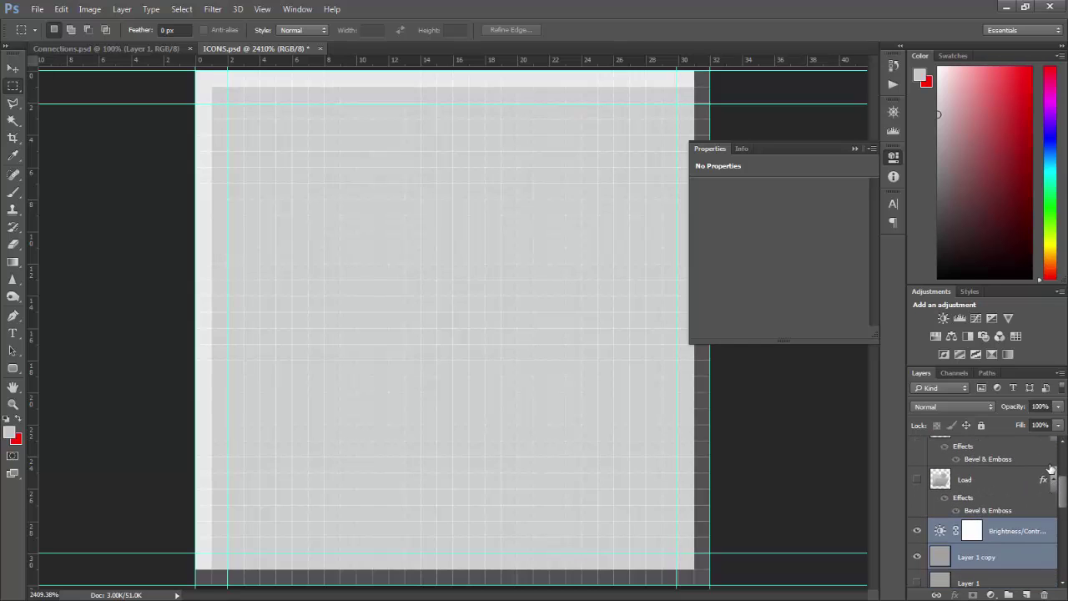
left_click(1061, 373)
left_click(973, 281)
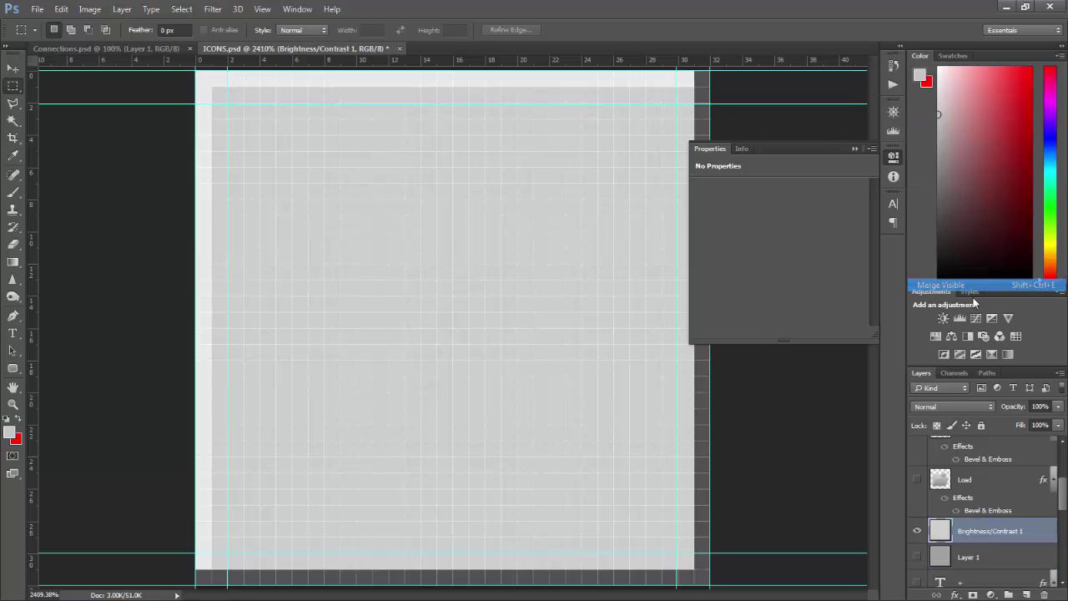
Show the Load layer in place of the merged Brightness/Contrast 1 layer and load the Load icon's pixels as a selection
left_click(917, 530)
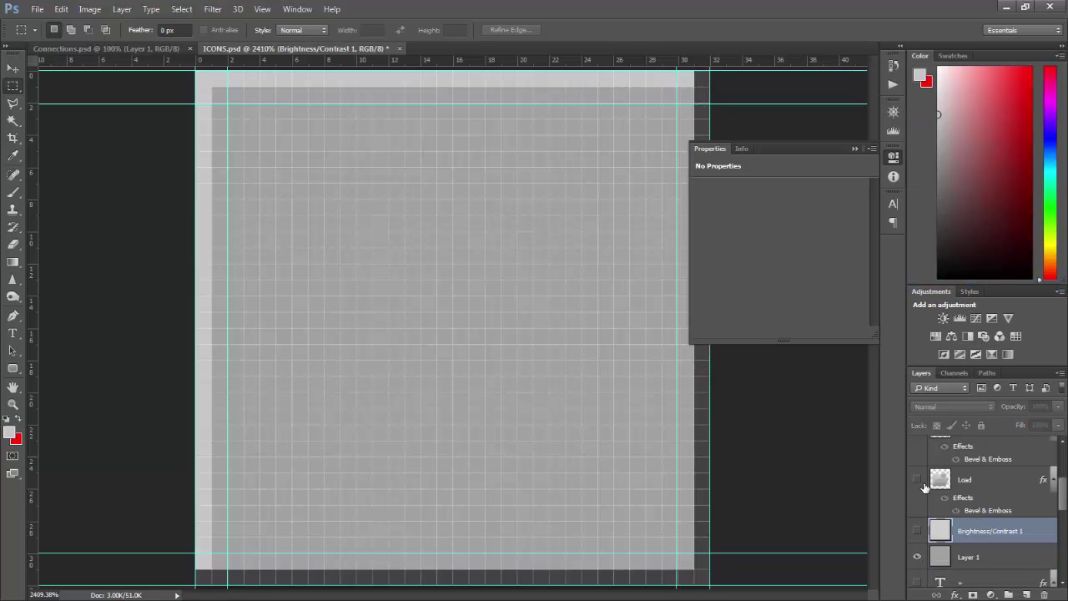
left_click(918, 482)
left_click(949, 487)
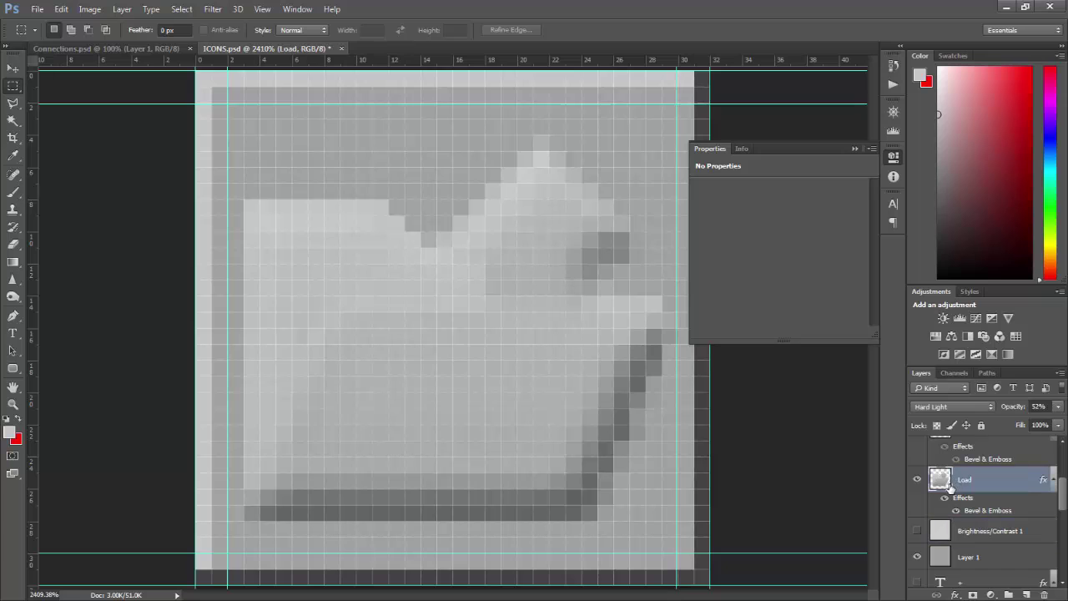
left_click(941, 480, "ctrl")
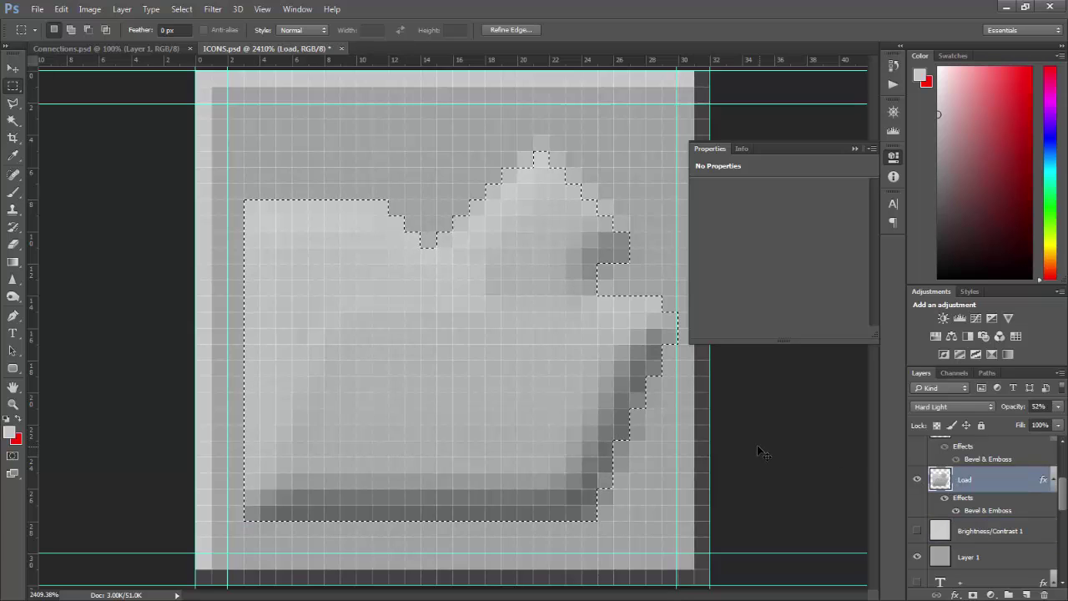
Darken the Load icon with Levels, setting the input black point to 133, and compare it against the lighter background
left_click(91, 8)
mouse_move(113, 10)
mouse_move(138, 41)
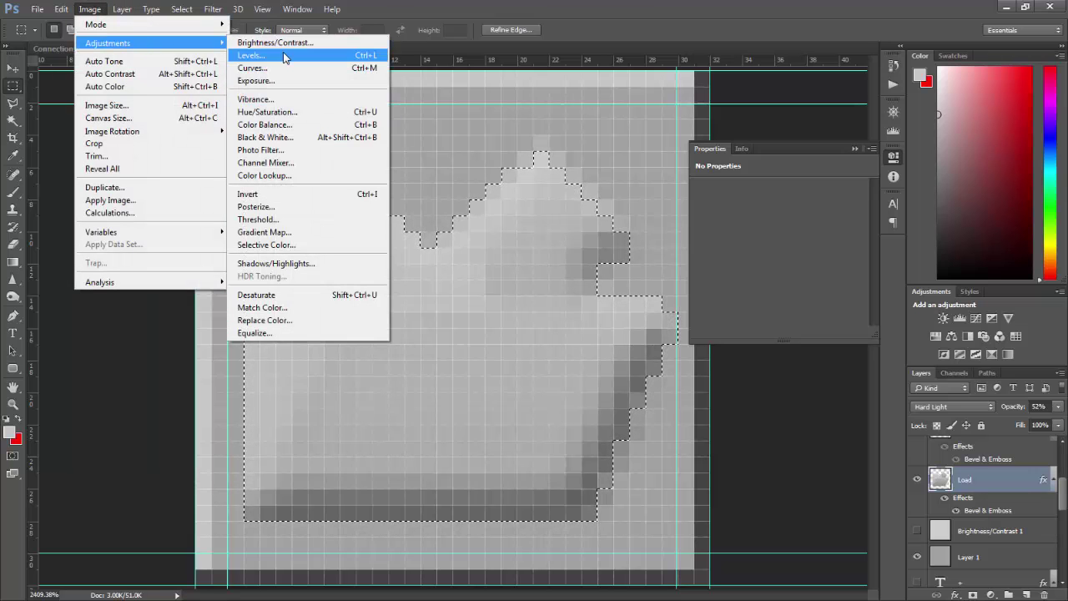
left_click(284, 56)
left_click_drag(539, 120, 861, 81)
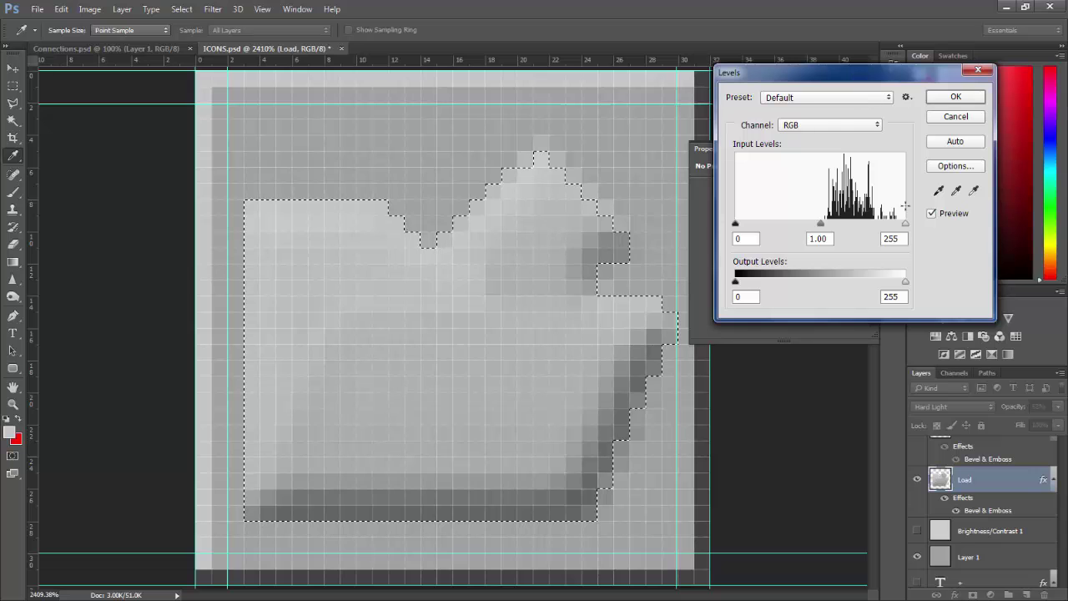
mouse_move(905, 226)
left_mouse_down()
mouse_move(866, 231)
mouse_move(905, 229)
left_mouse_up()
left_click_drag(737, 225, 824, 228)
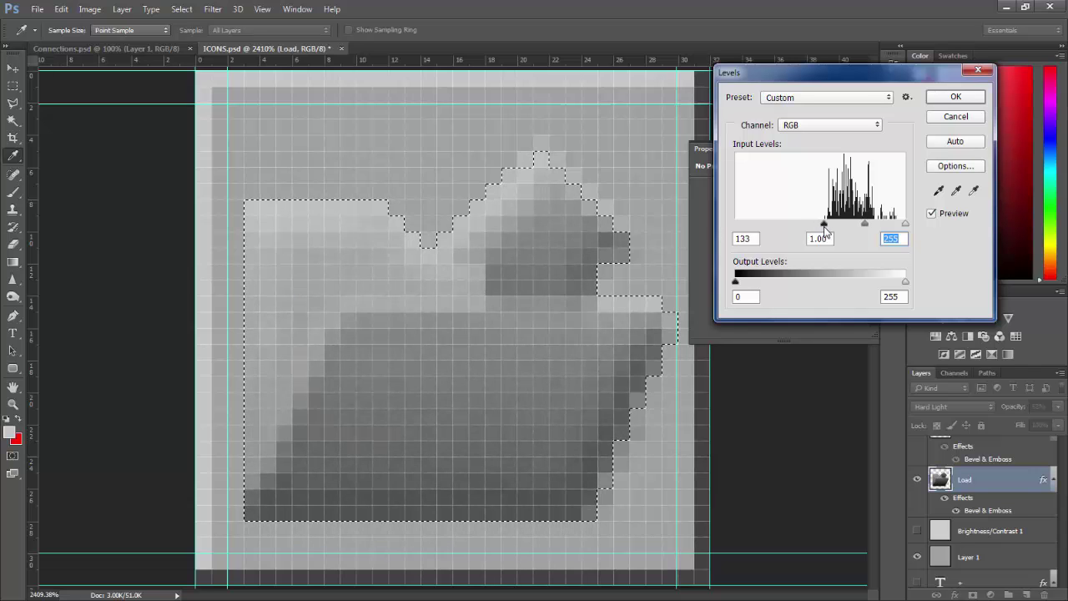
left_click(968, 99)
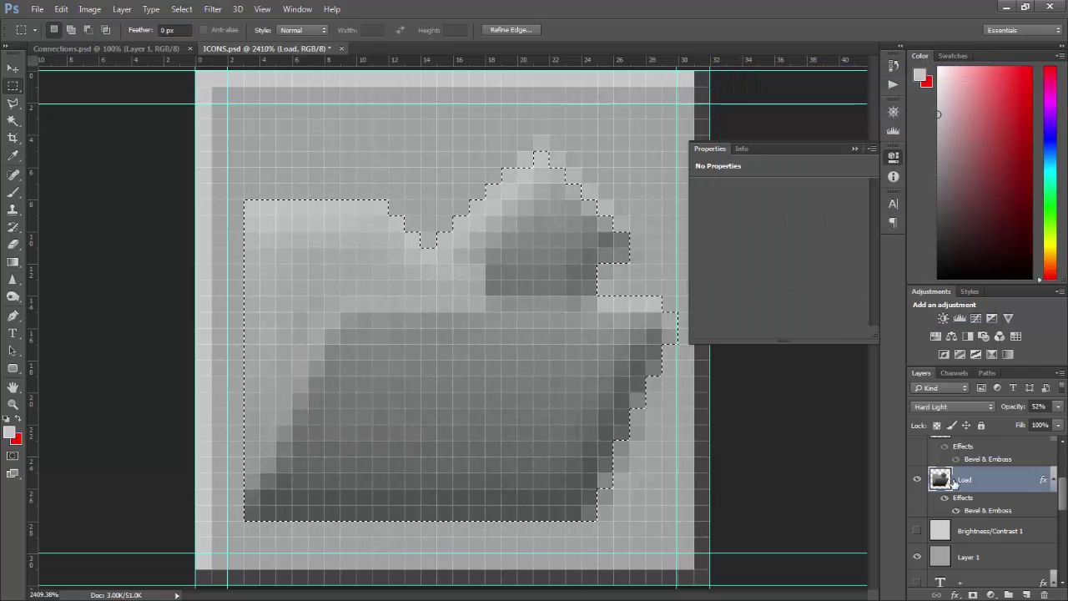
left_click(918, 532)
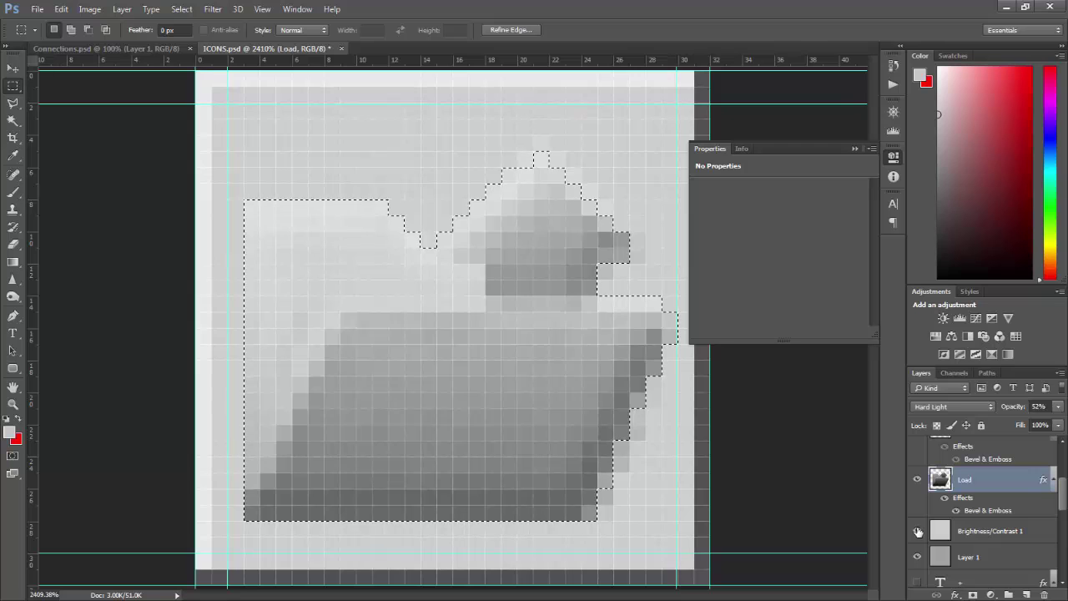
left_click(918, 532)
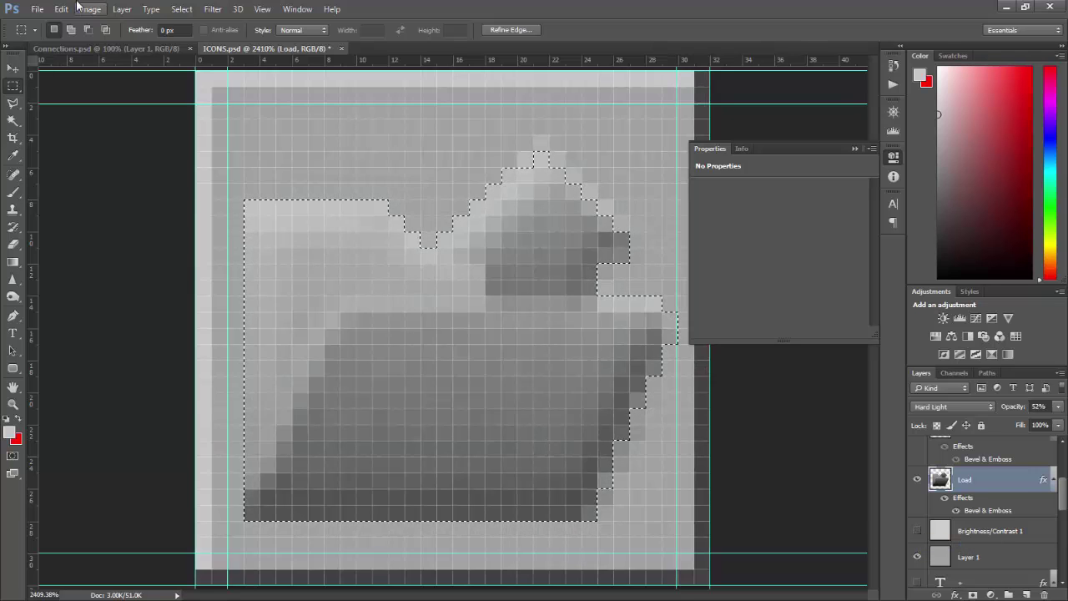
Set up a PNG save of the Load icon in the project's Assets/Node Editor/Resources/Textures/Editor folder
left_click(37, 9)
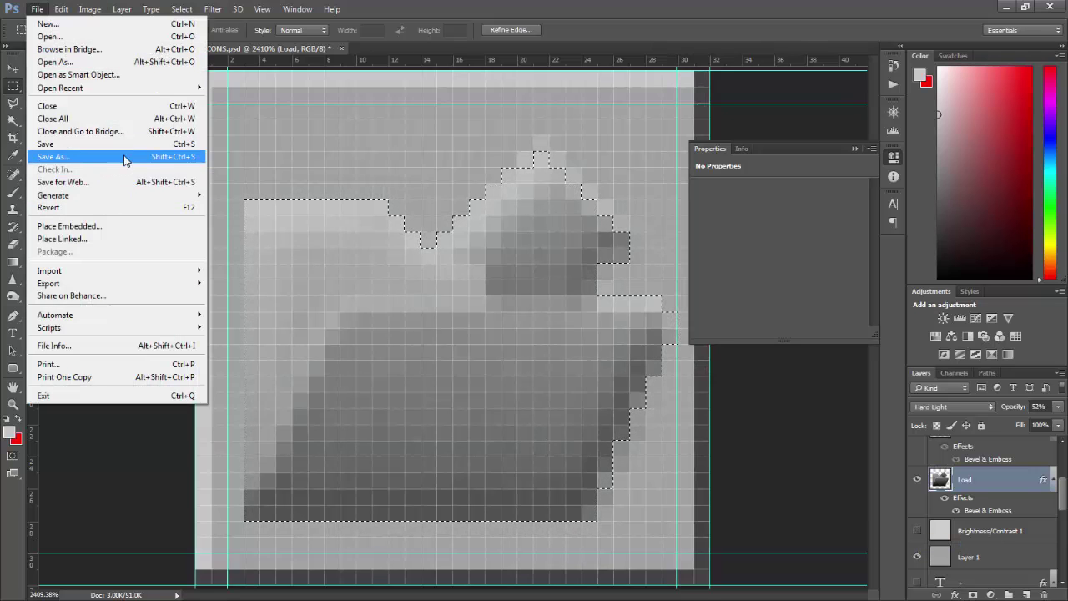
left_click(188, 158)
left_click(382, 340)
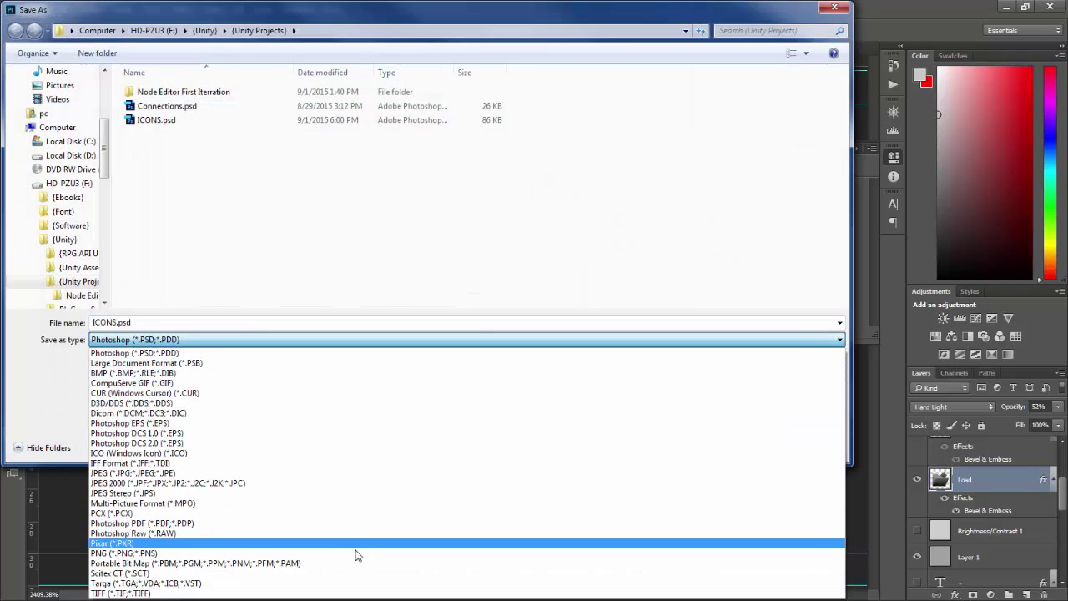
left_click(359, 553)
left_click_drag(409, 19, 623, 51)
double_click(414, 129)
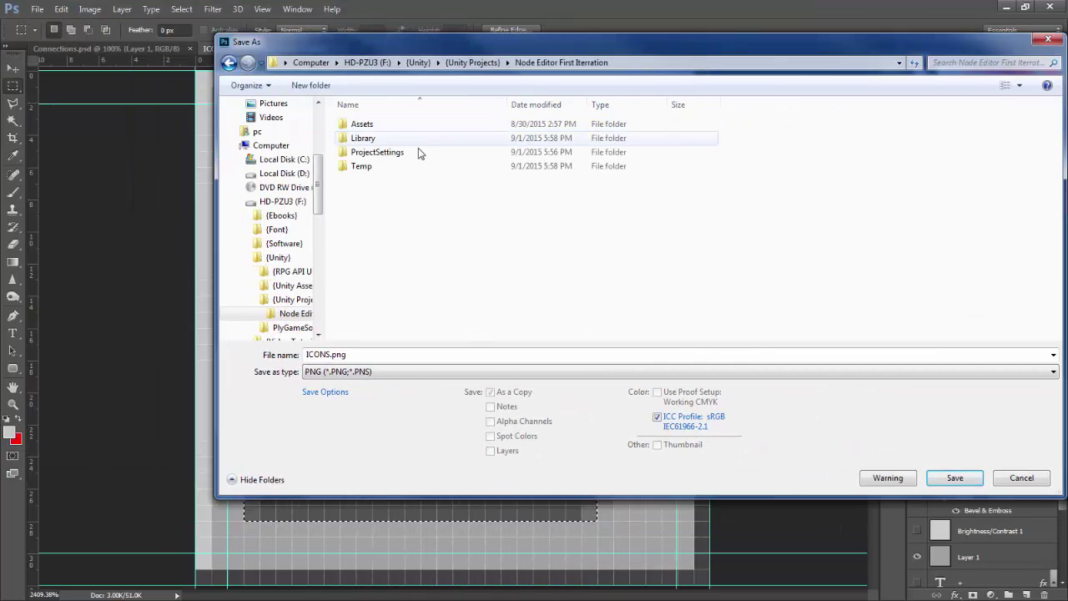
double_click(398, 125)
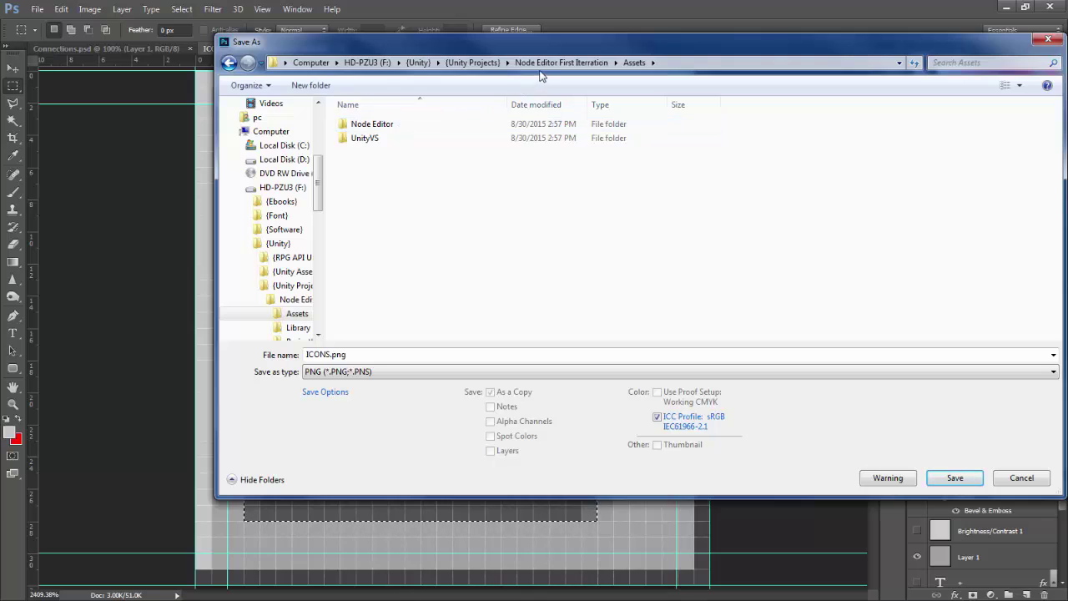
double_click(409, 125)
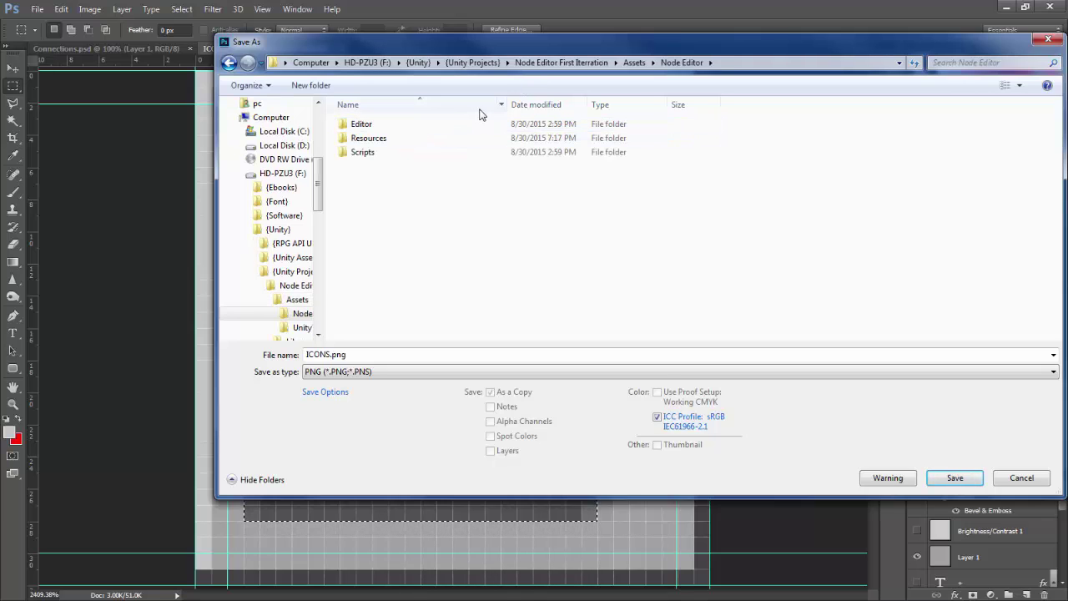
double_click(388, 140)
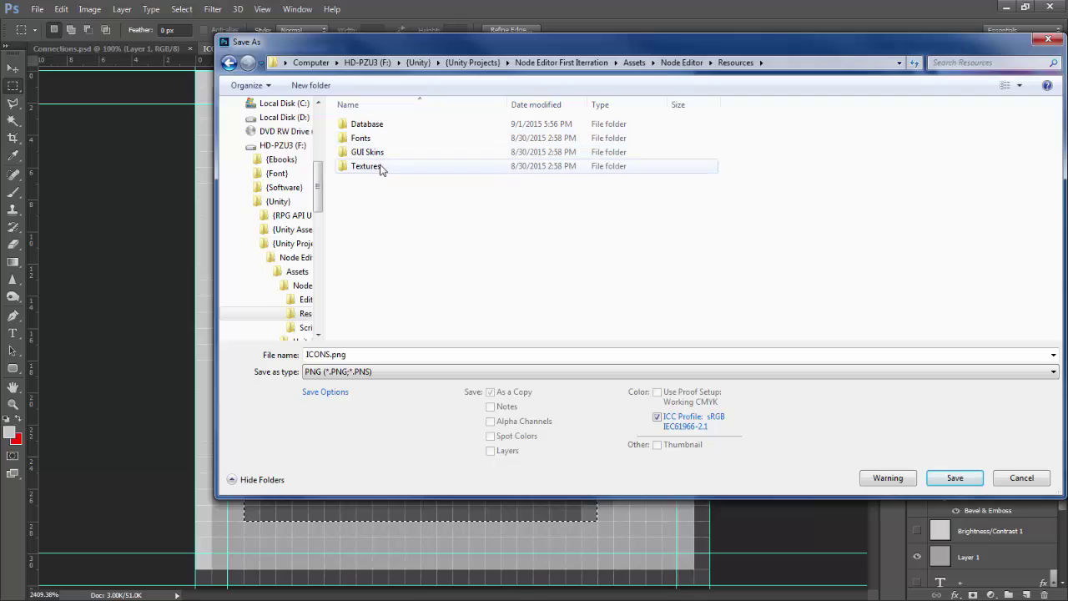
double_click(380, 167)
double_click(388, 125)
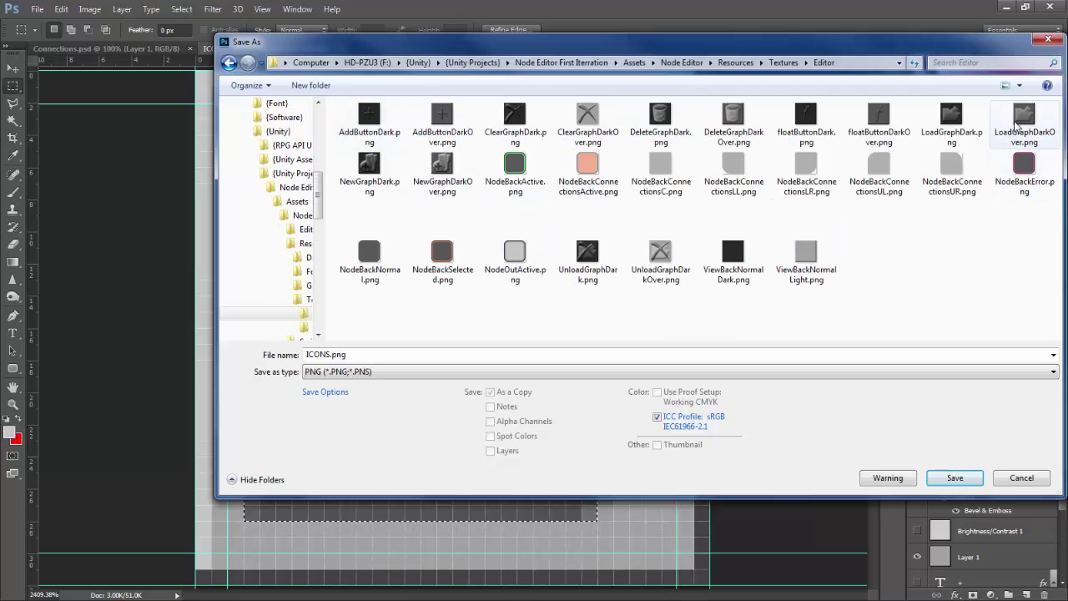
Name the file LoadGraphLight.png and save it with smallest compression and no interlacing
left_click(952, 125)
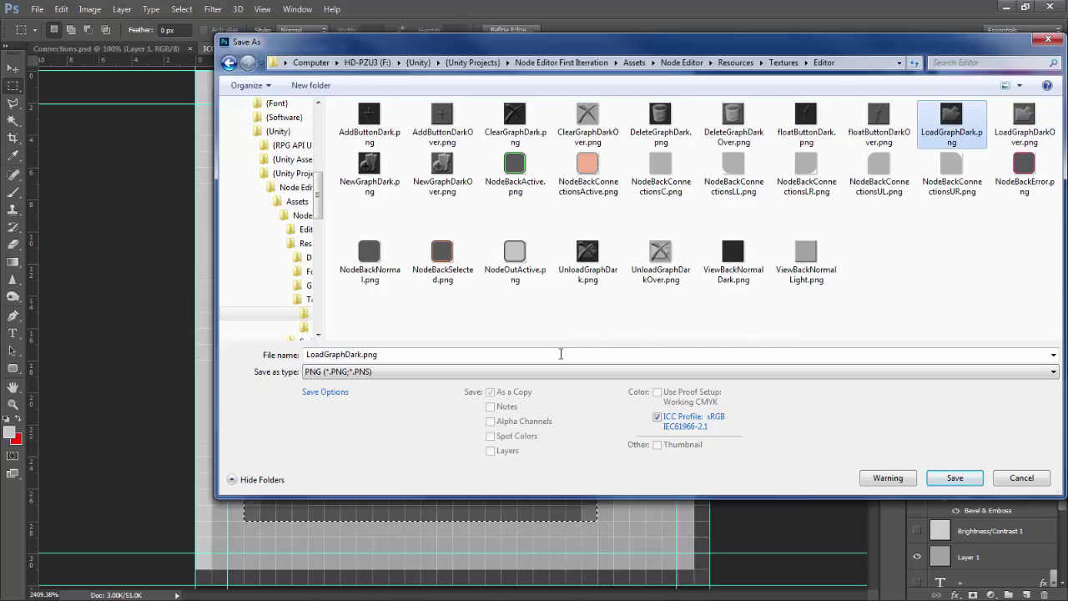
left_click(567, 355)
key("End")
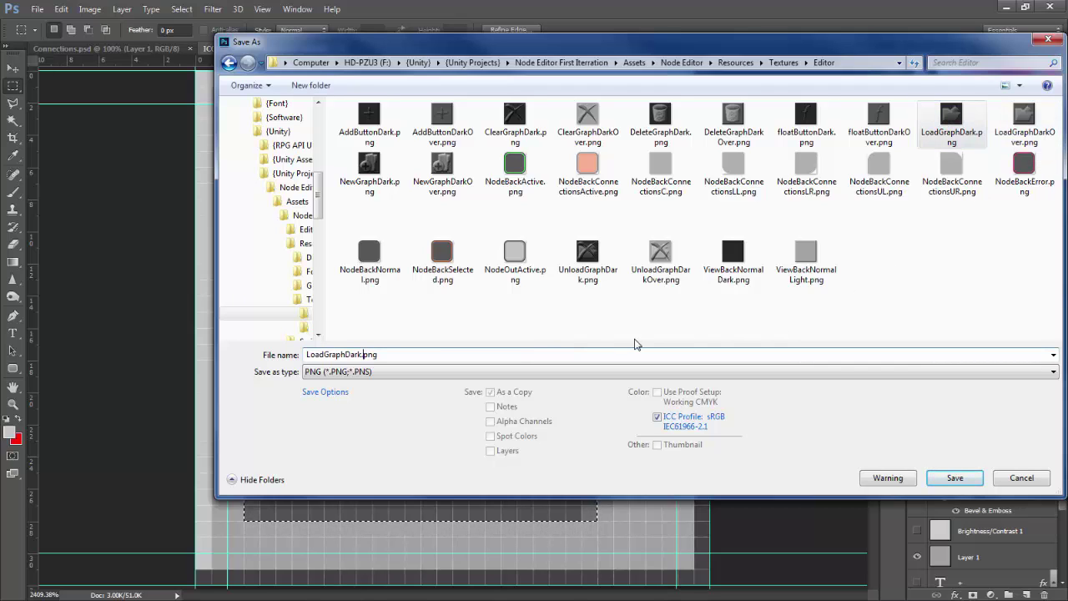
type("Light")
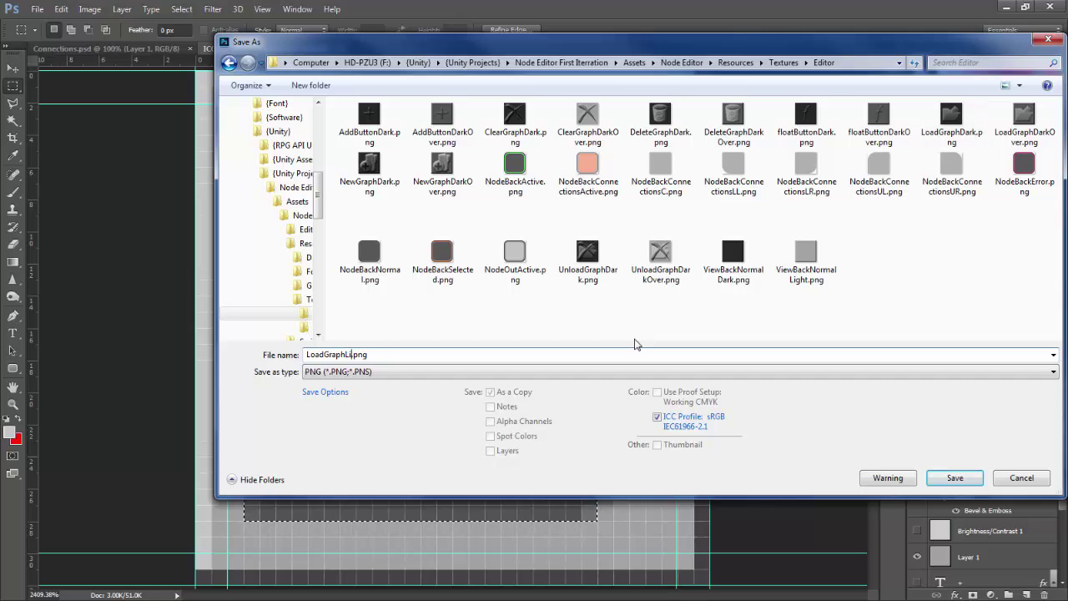
key("Return")
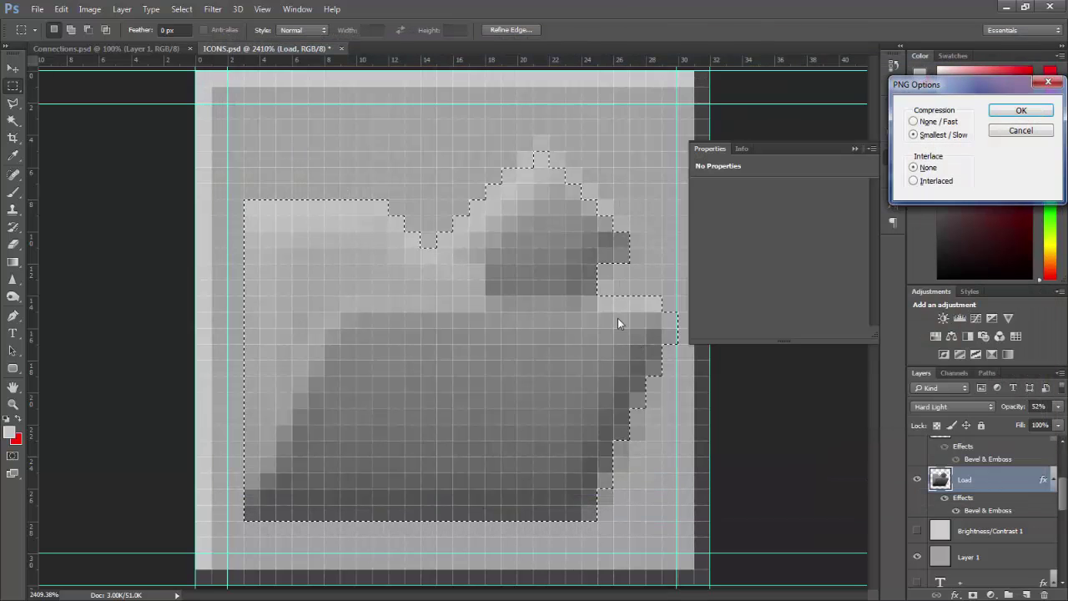
key("Return")
Show the Brightness/Contrast 1 layer and set up a PNG save of the brighter icon in the project's Textures/Editor folder
left_click(917, 531)
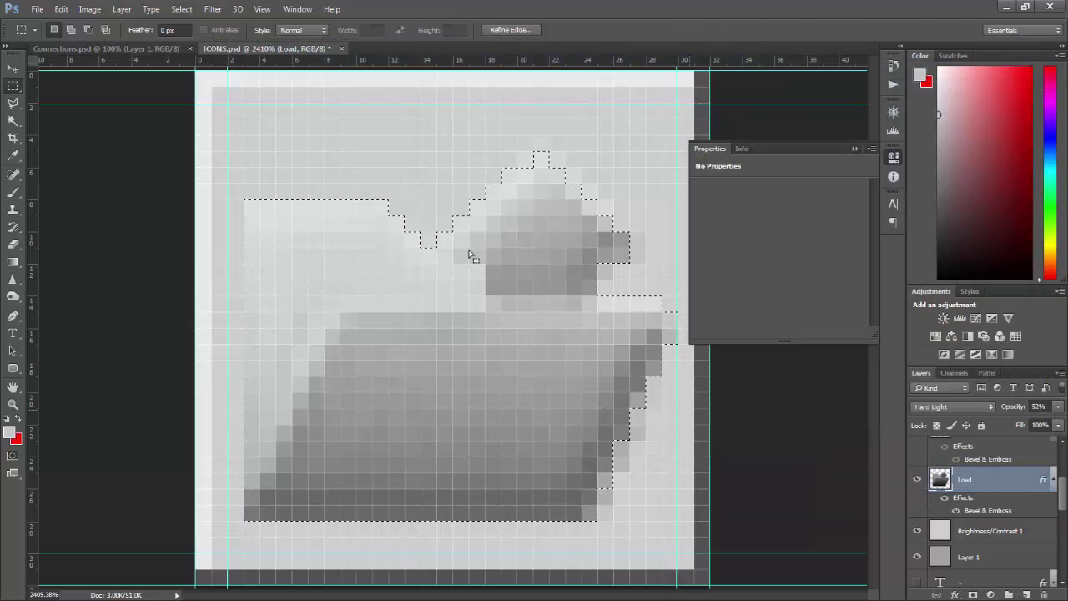
key("ctrl+shift+s")
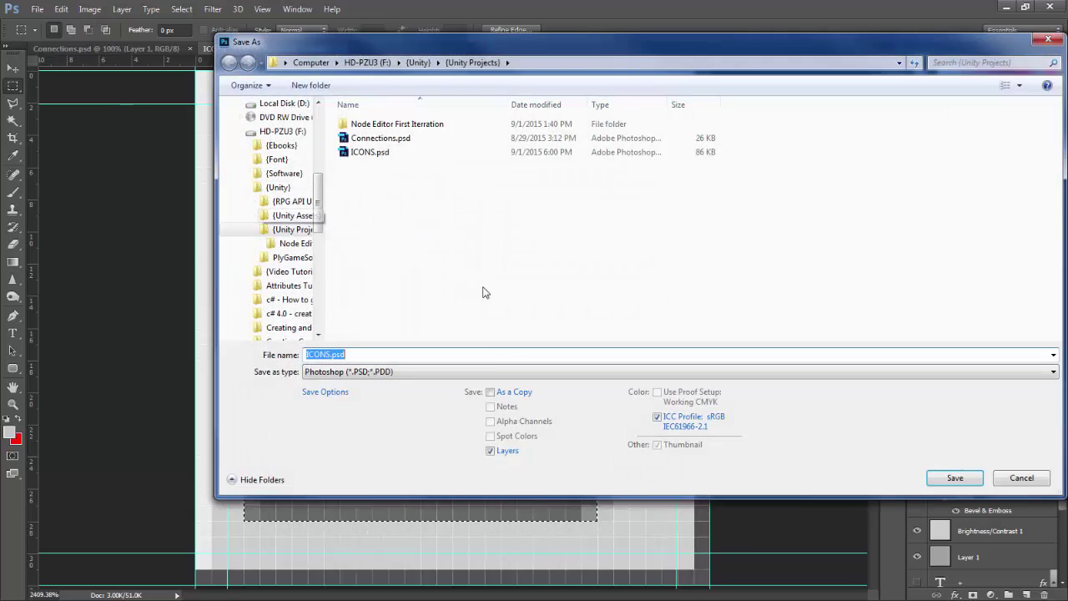
left_click(493, 372)
left_click(376, 318)
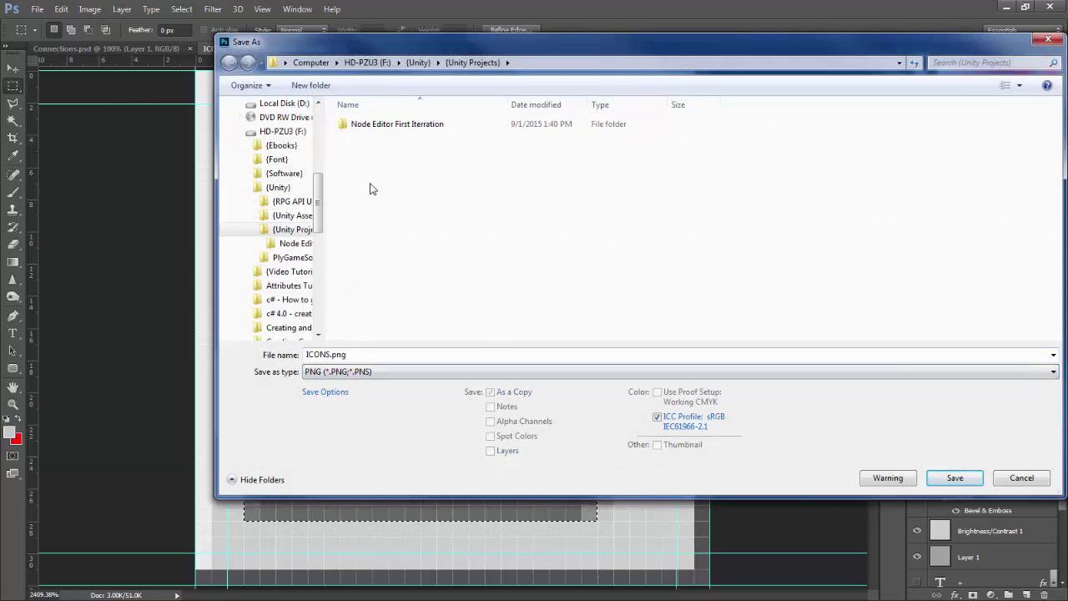
double_click(396, 125)
double_click(392, 125)
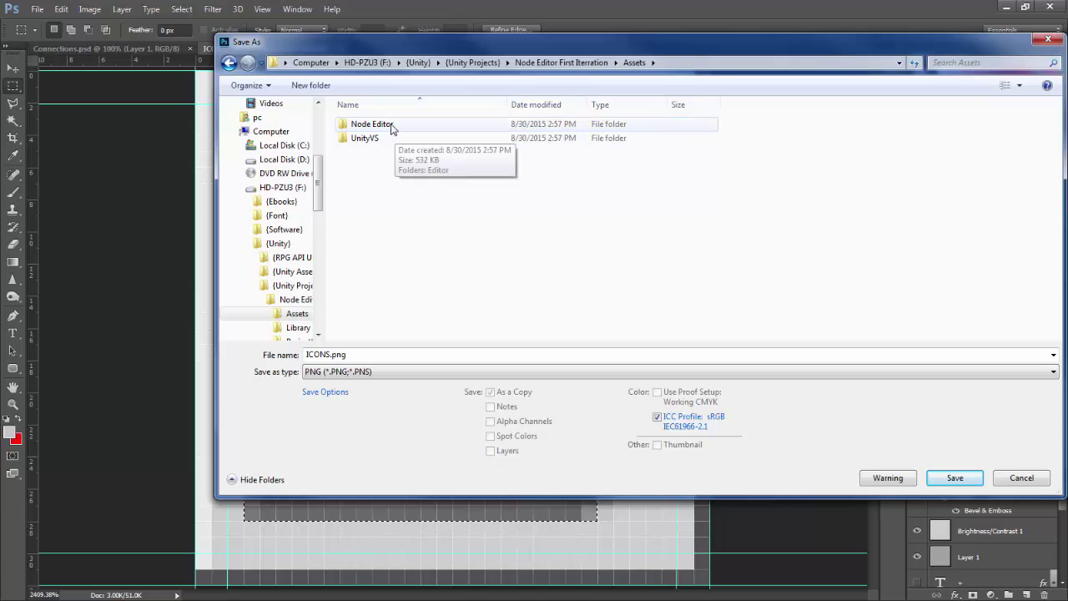
double_click(391, 125)
double_click(388, 139)
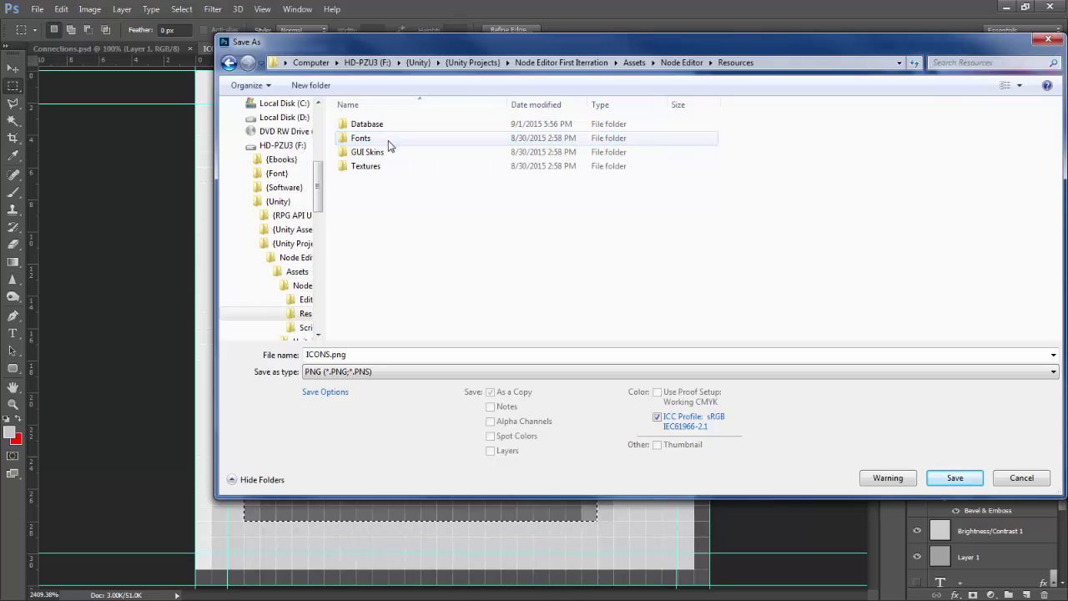
double_click(385, 166)
left_click(384, 127)
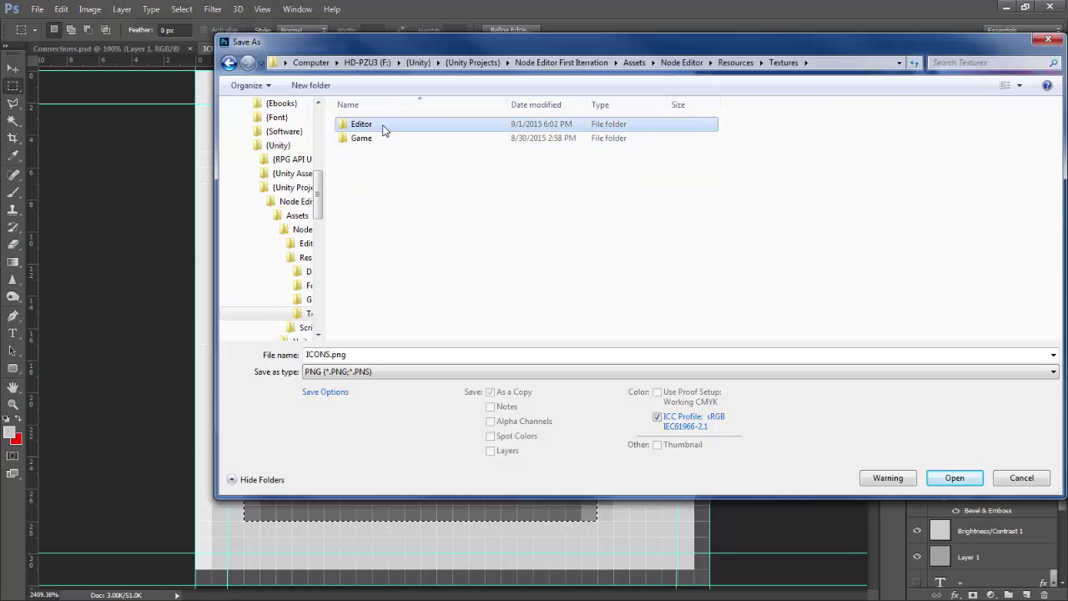
double_click(383, 126)
Name the brighter icon LoadGraphLightOver.png, based on the dark hover file's name, and save it with smallest compression and no interlacing
left_click(1024, 124)
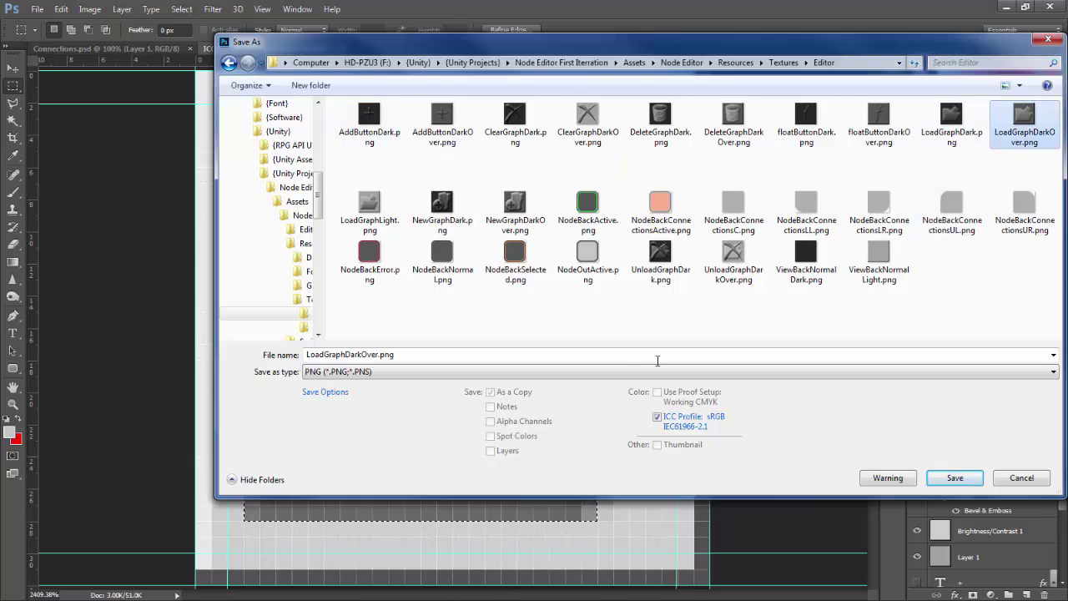
left_click(528, 355)
key("Left")
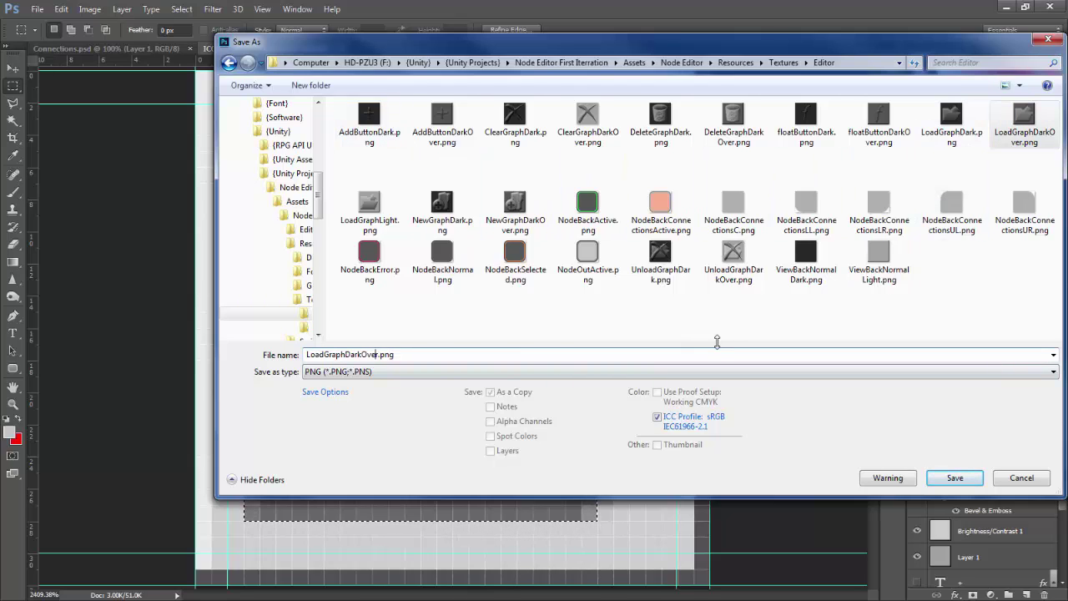
key("shift+Left")
key("shift+Left")
key("shift+Left")
key("shift+Left")
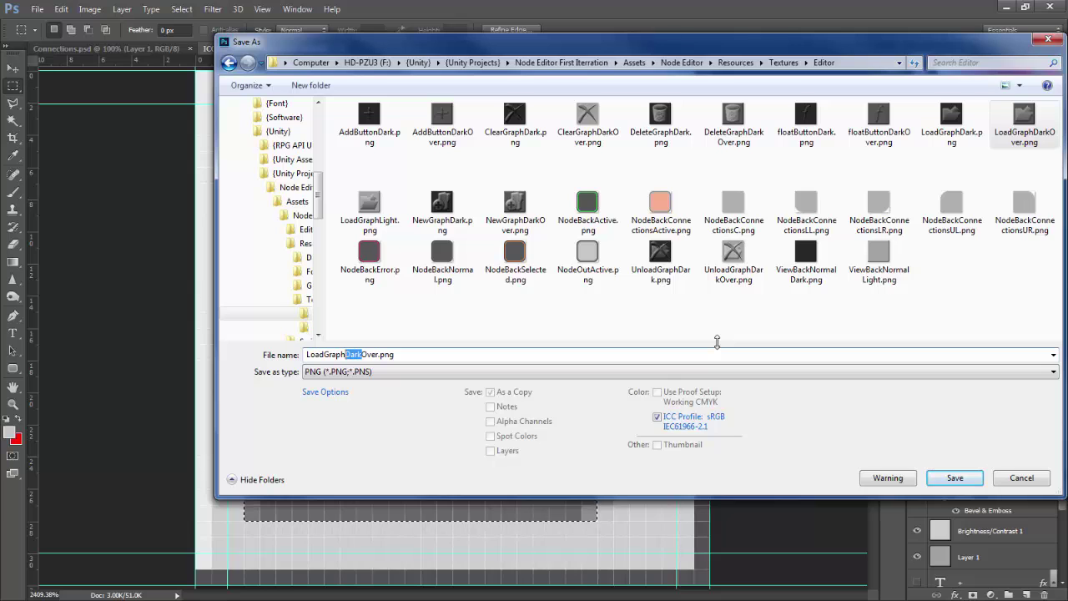
type("Light")
key("Return")
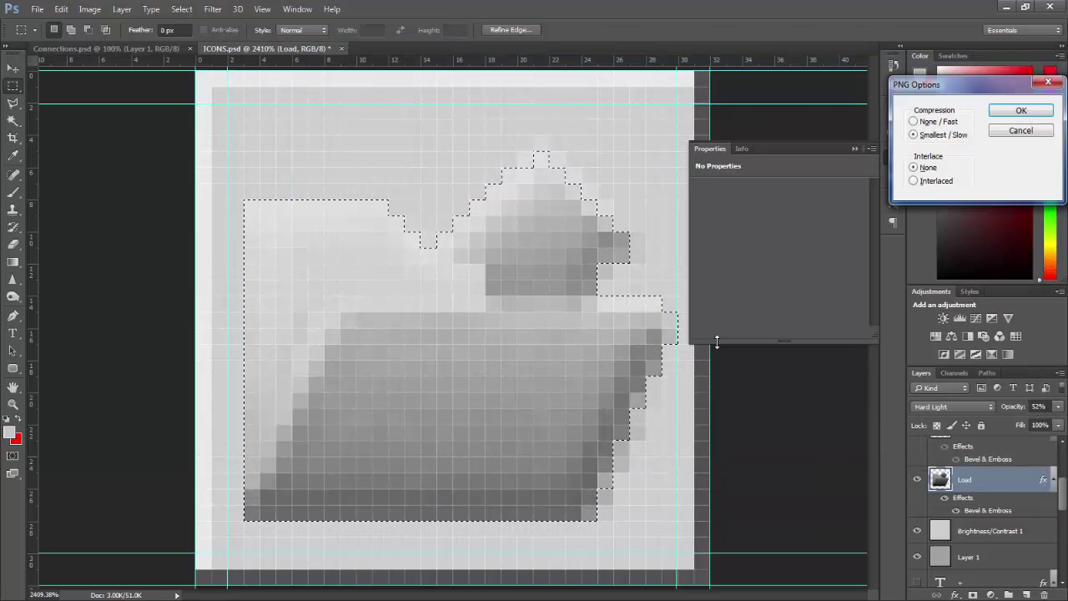
key("Return")
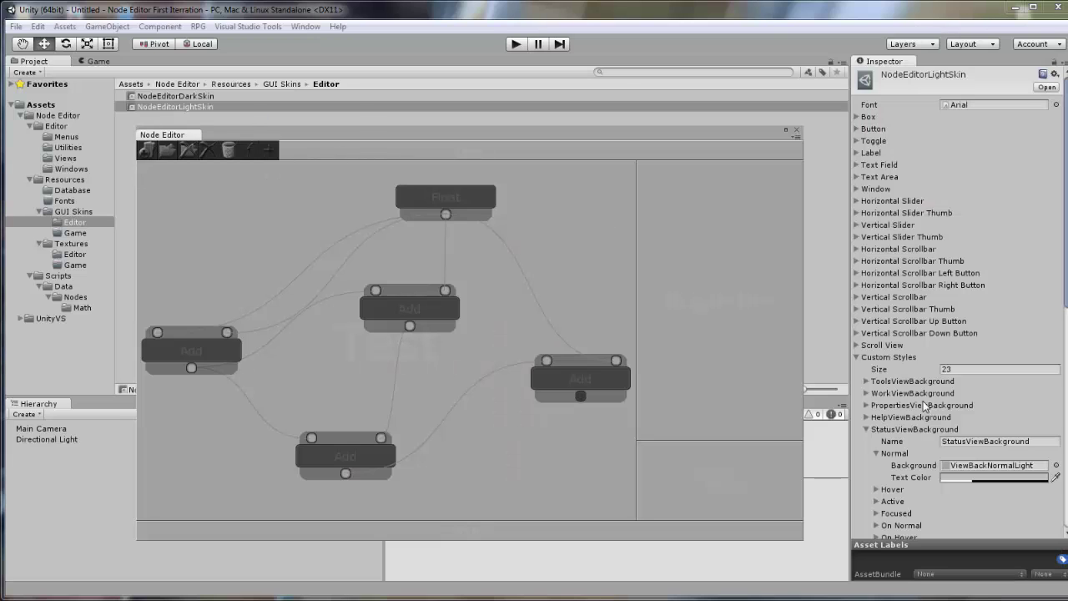
Switch to Unity and set the Normal background of NodeEditorLightSkin's LoadGraphButton style to LoadGraphLight
left_click(993, 465)
scroll(917, 376, "down", 5)
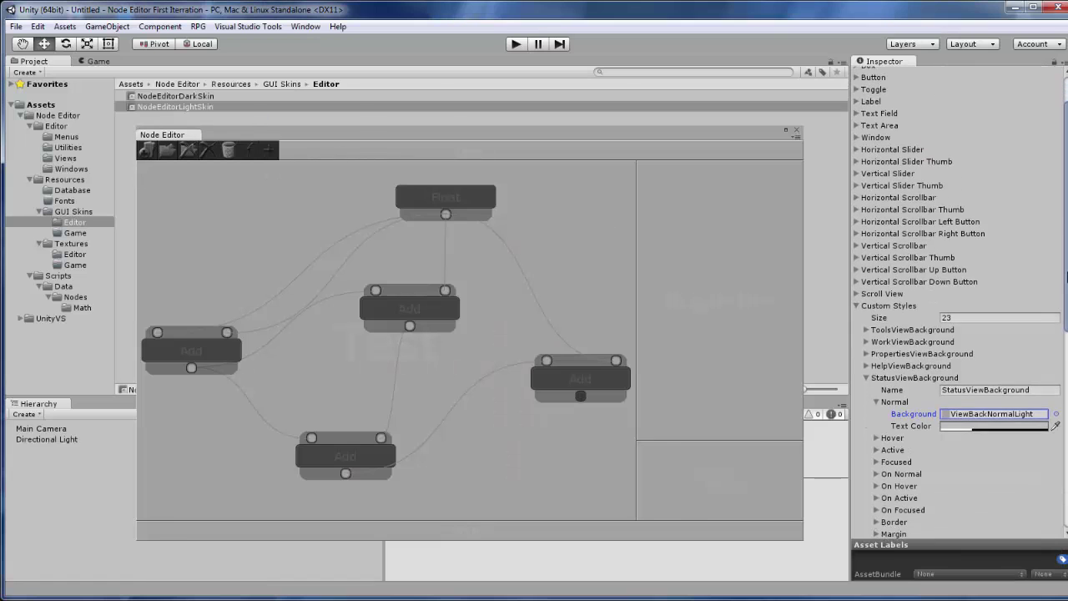
left_click(868, 280)
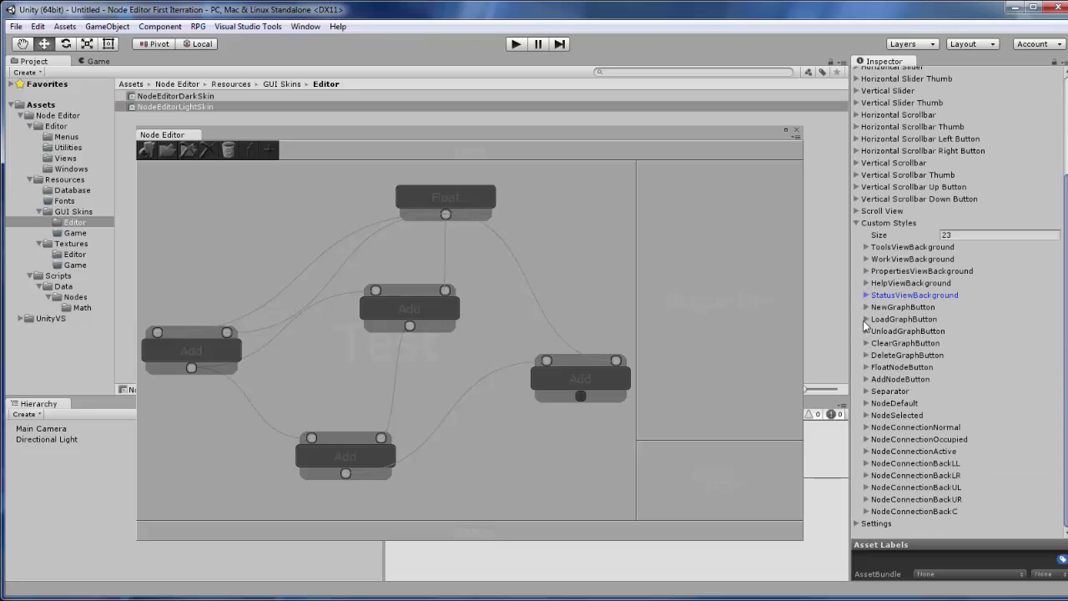
left_click(865, 320)
left_click(1056, 355)
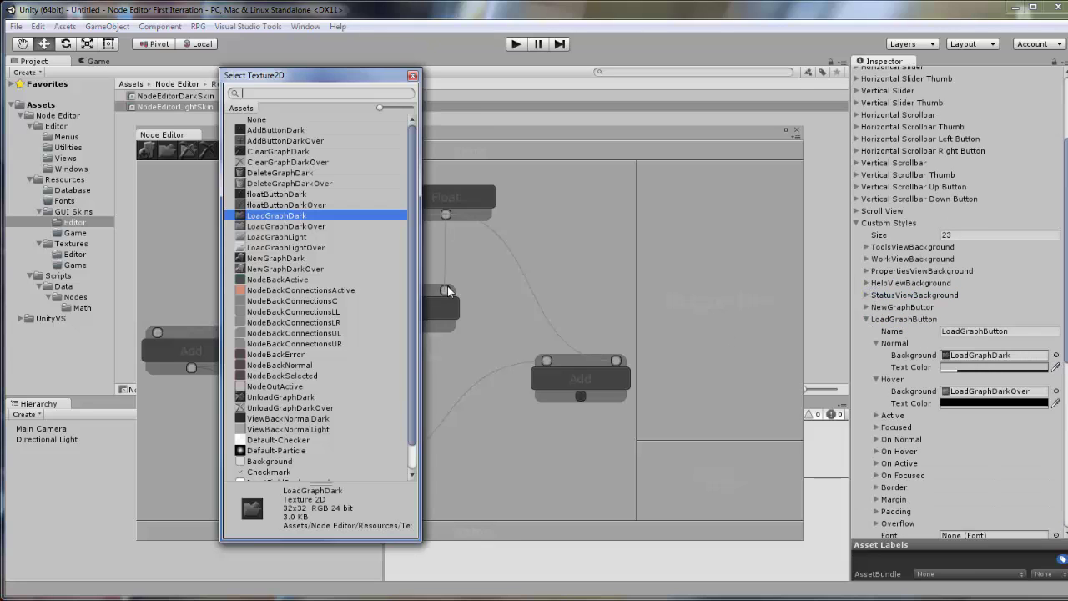
left_click(303, 238)
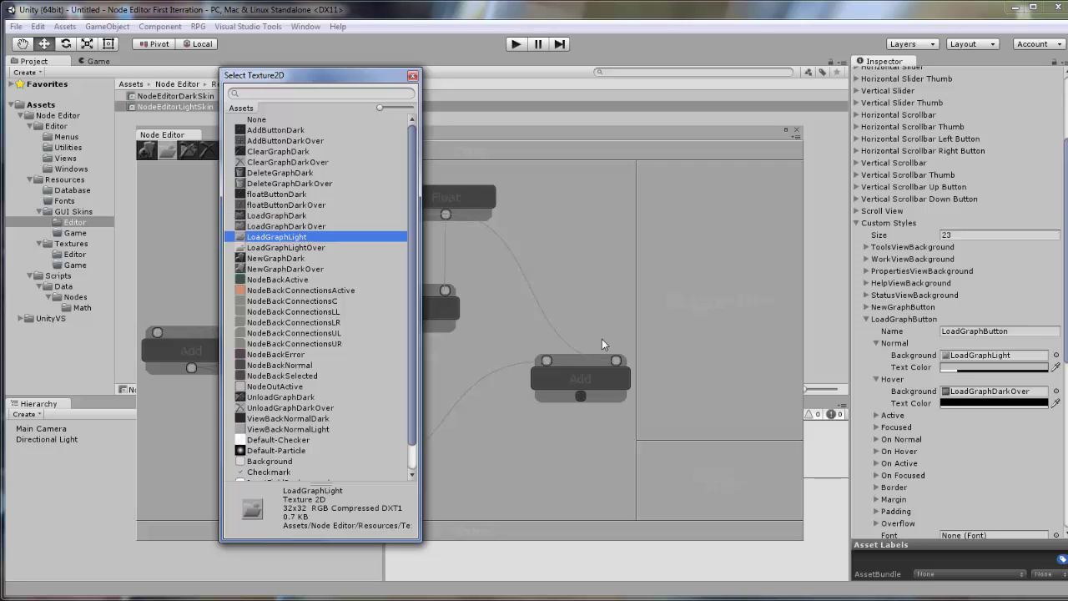
Set the LoadGraphButton style's Hover background to LoadGraphLightOver and reposition the Node Editor window to check its toolbar
left_click(1056, 392)
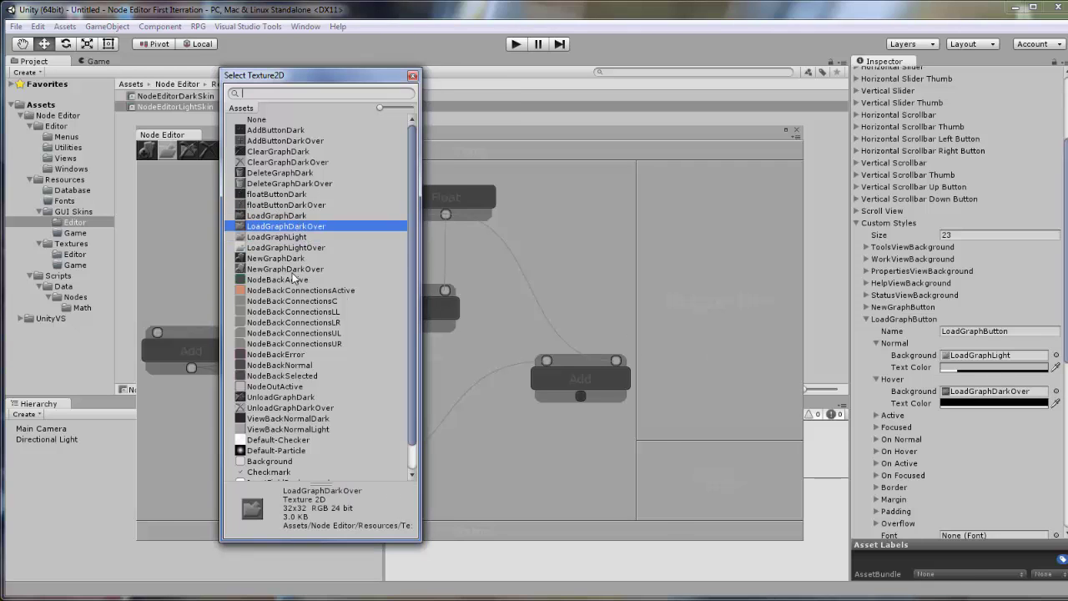
left_click(282, 248)
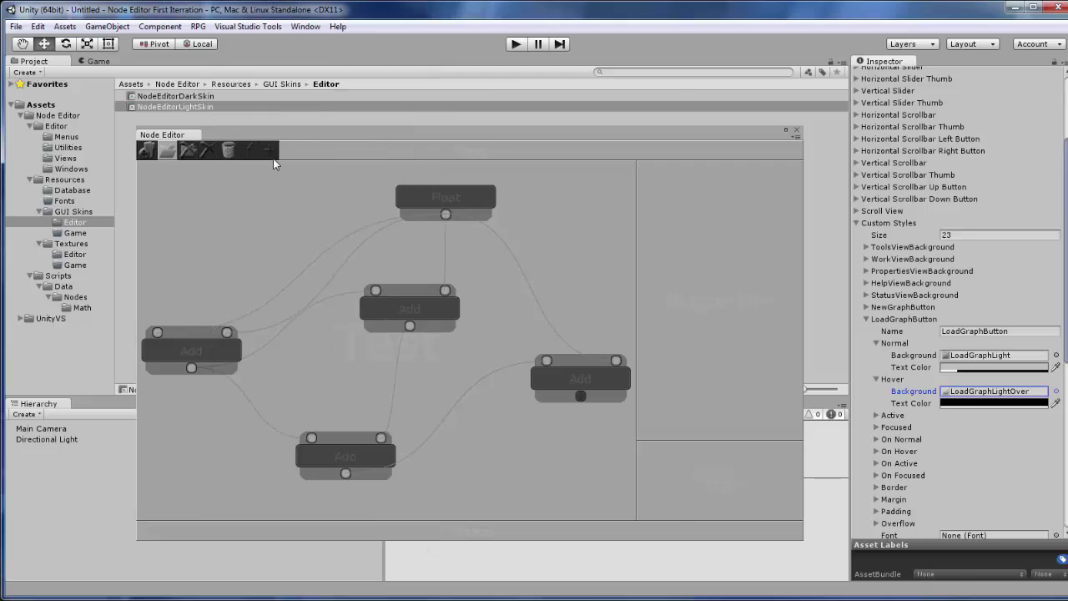
left_click(413, 75)
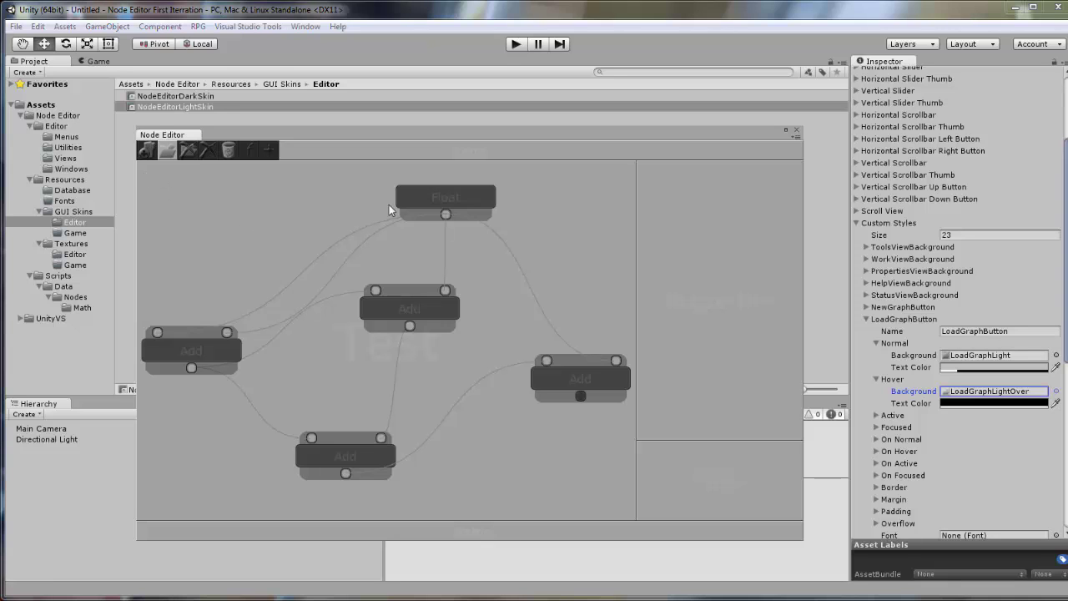
left_click_drag(475, 132, 560, 111)
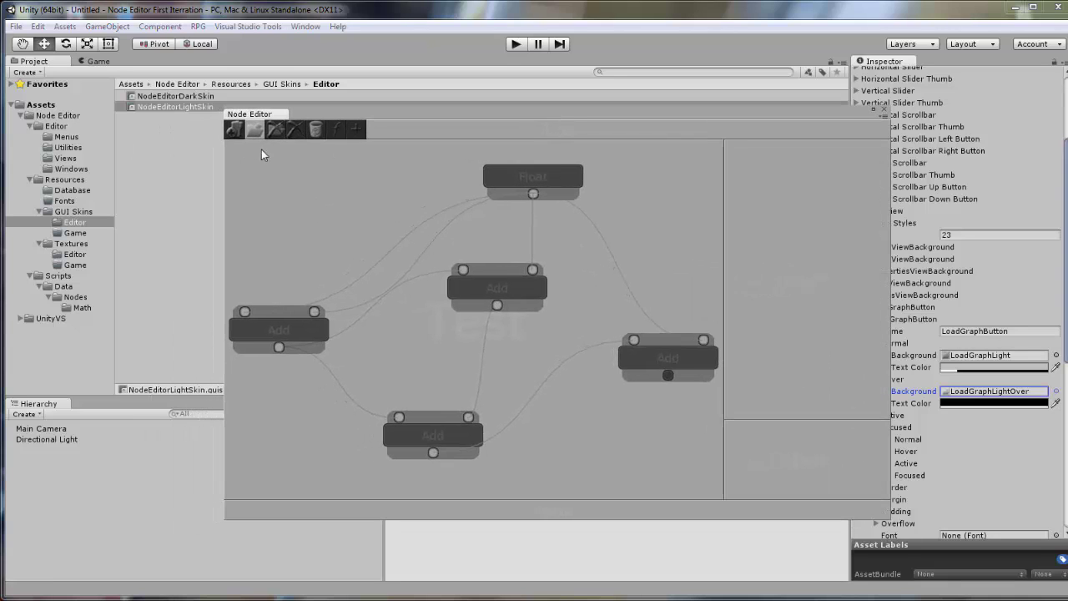
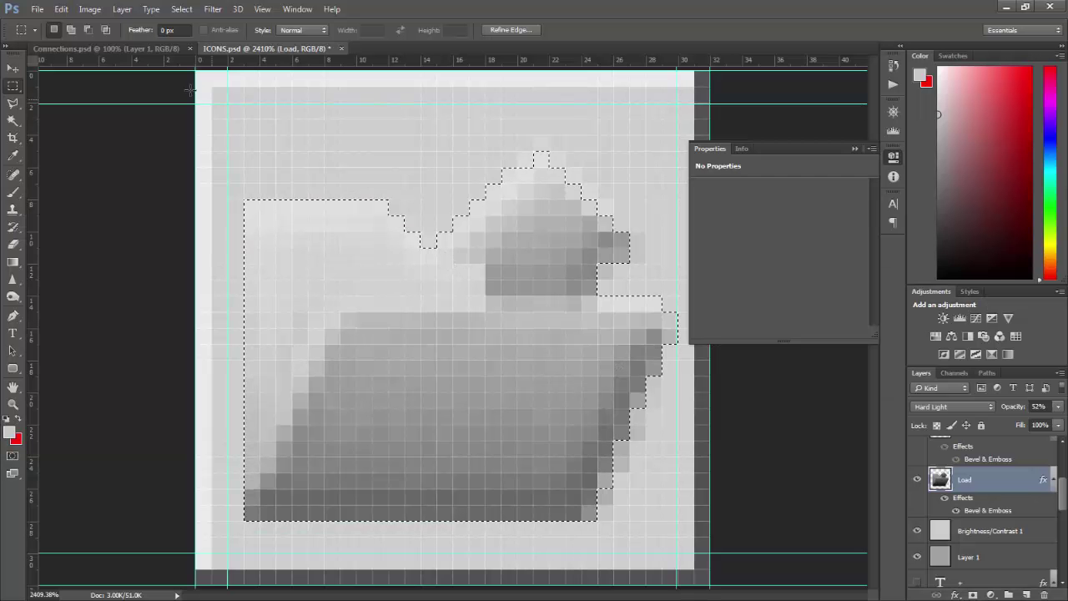
Switch to Photoshop's Connections.psd document and set the opacity of Layer 1 to 100%
left_click(84, 48)
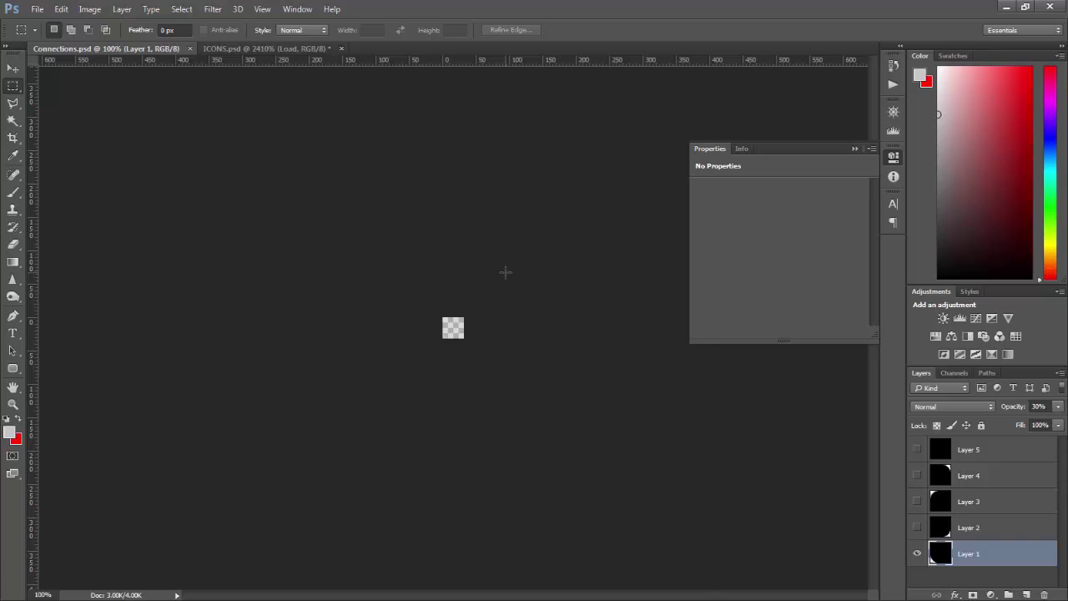
key("ctrl+0")
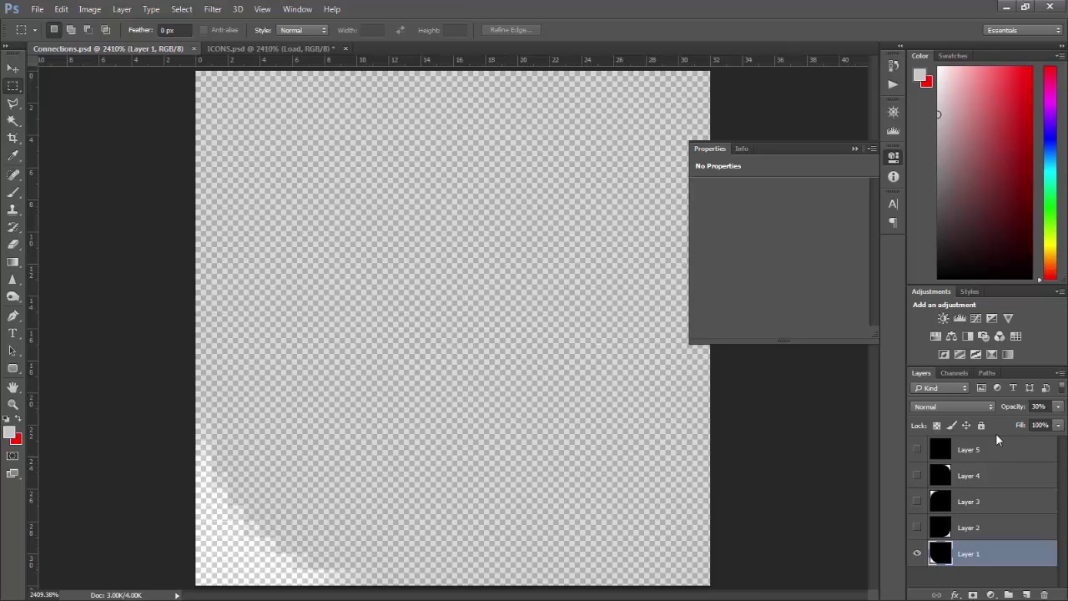
type("100")
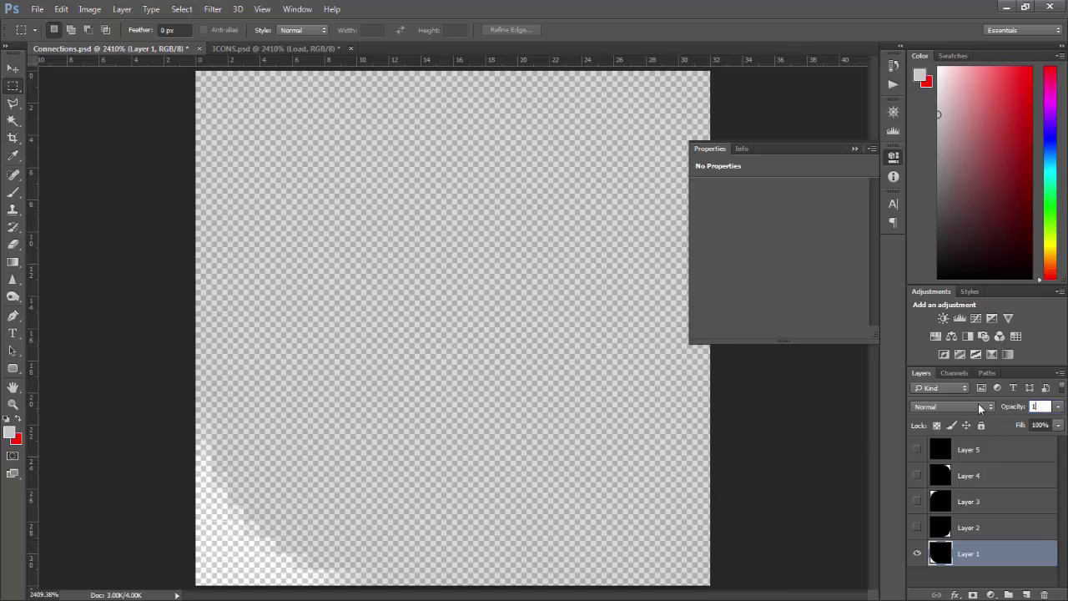
key("Return")
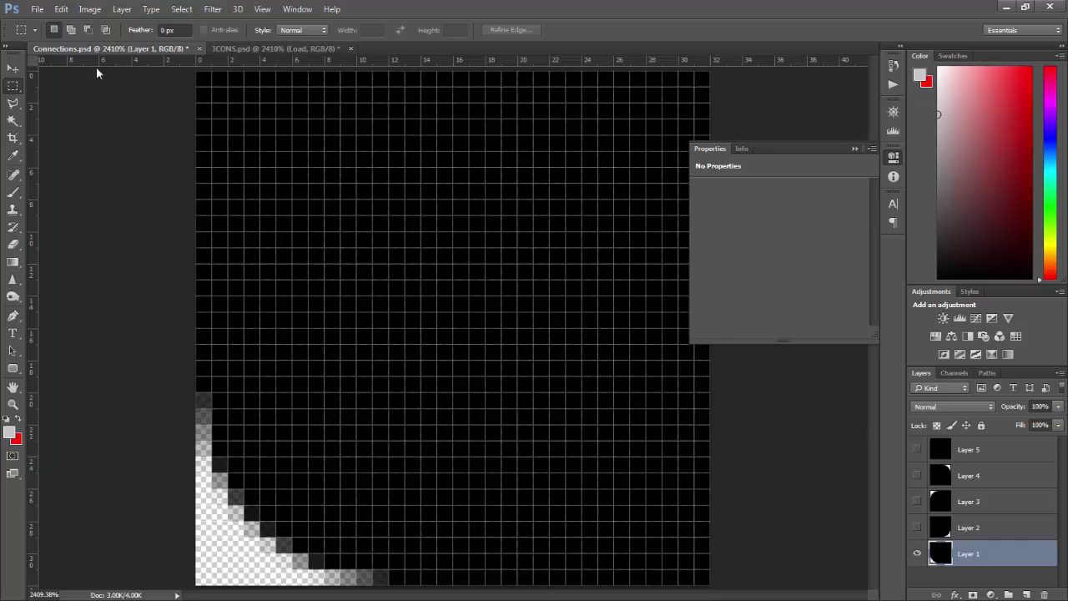
Create a new 64 × 64 pixel document and replace its Background with an empty transparent layer
key("ctrl+n")
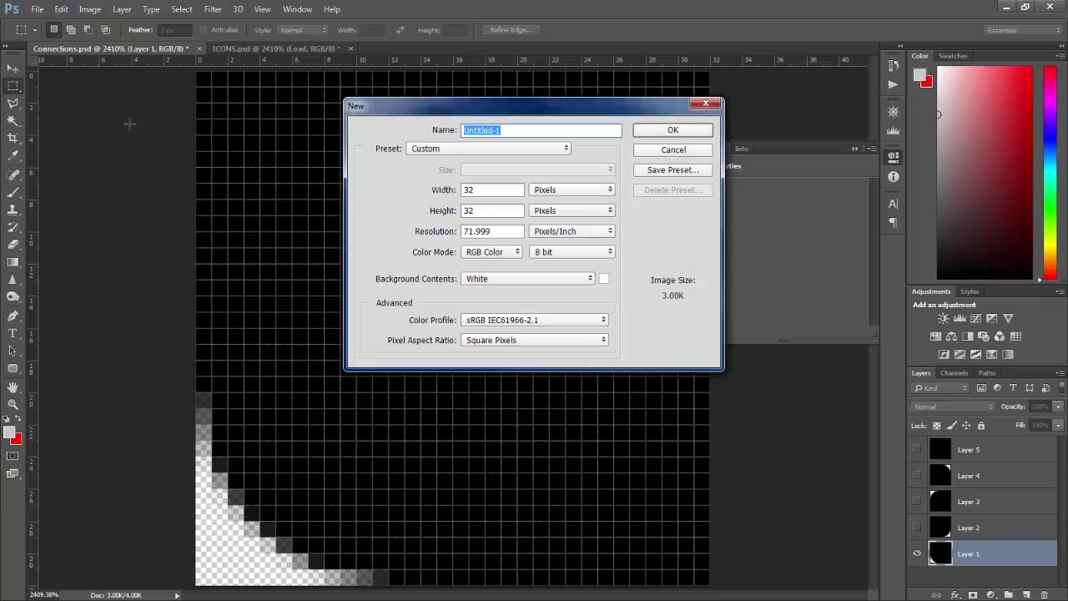
key("Tab")
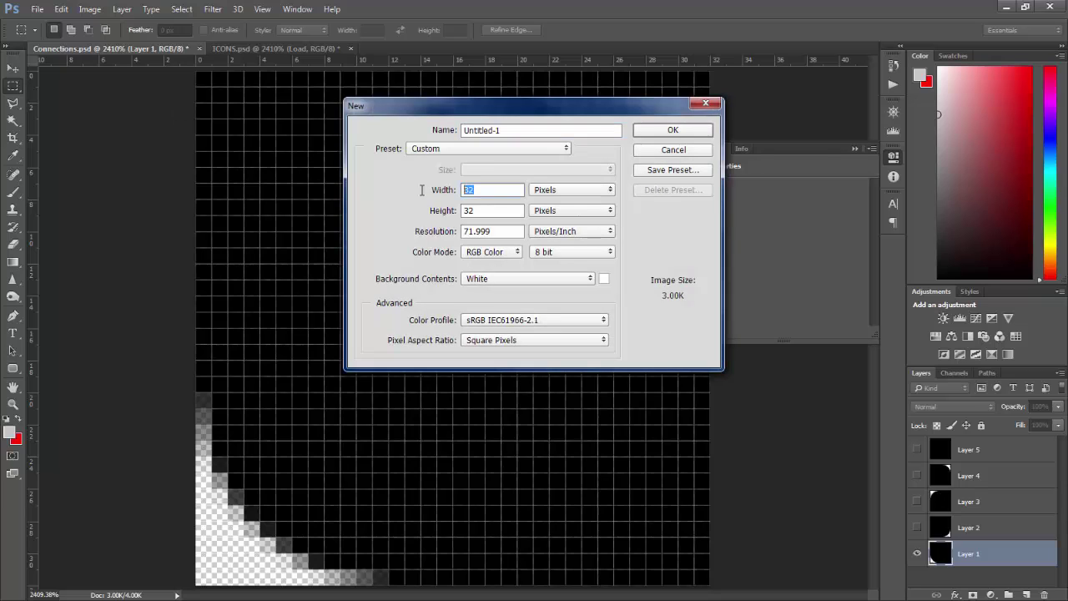
type("64")
key("Tab")
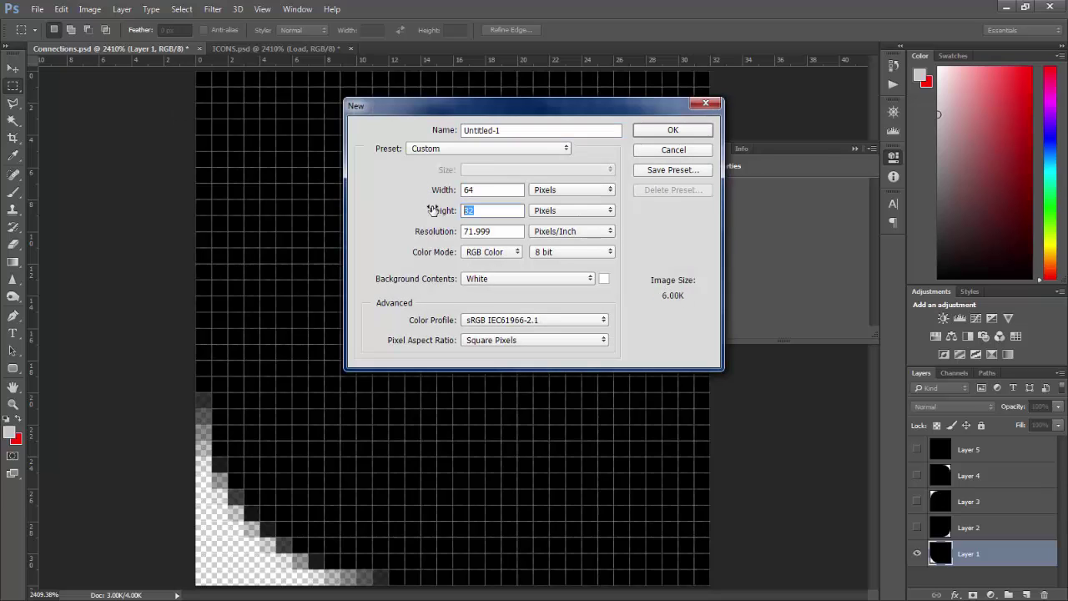
type("464")
left_click(673, 132)
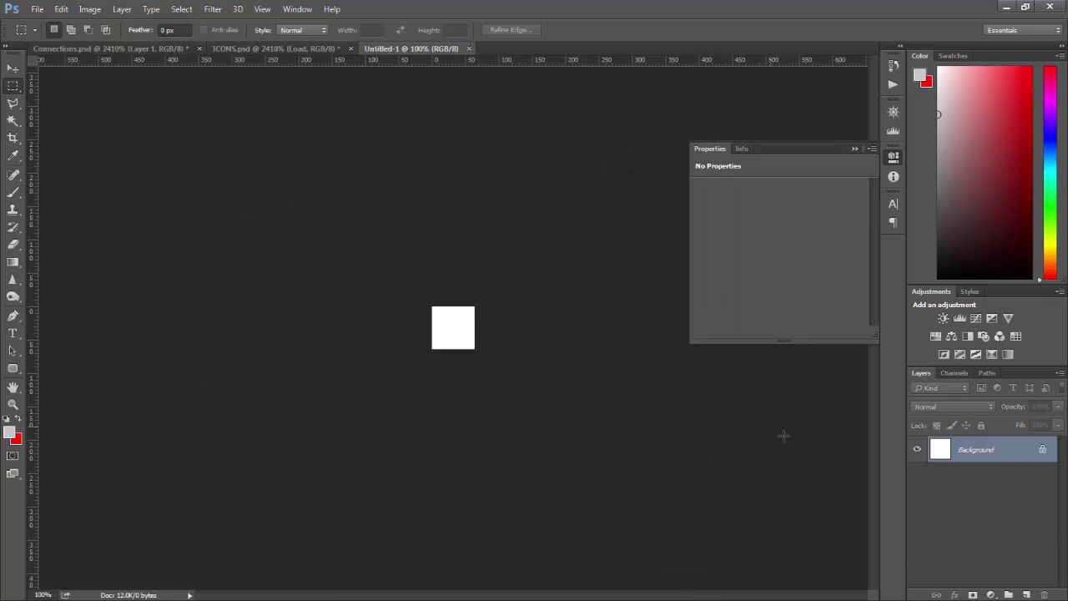
left_click(1027, 595)
left_click_drag(1006, 478, 1044, 595)
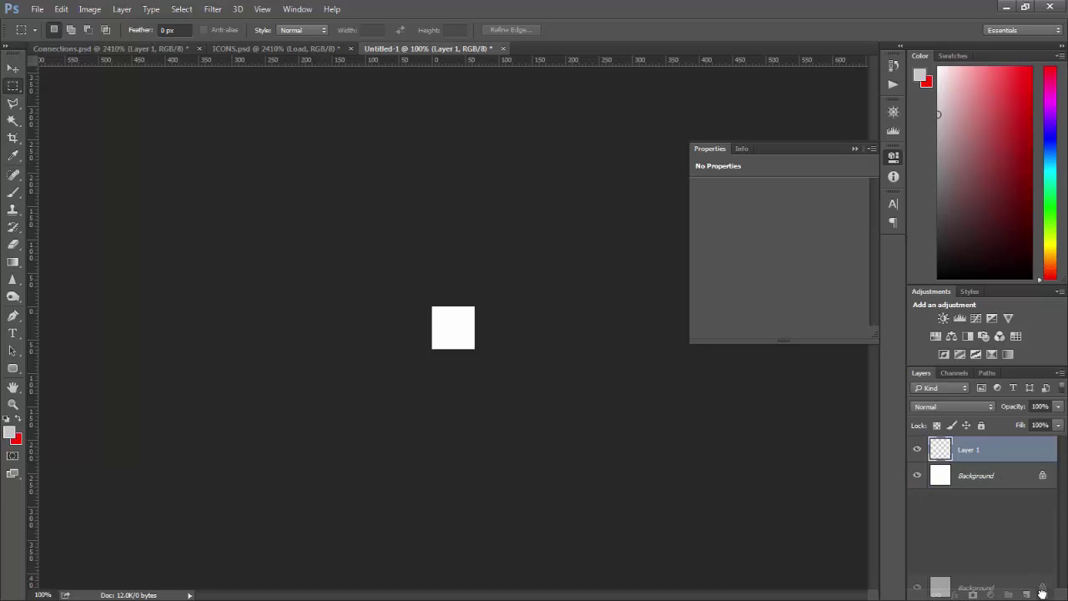
Set the foreground color to the near-black #141414
left_click(13, 435)
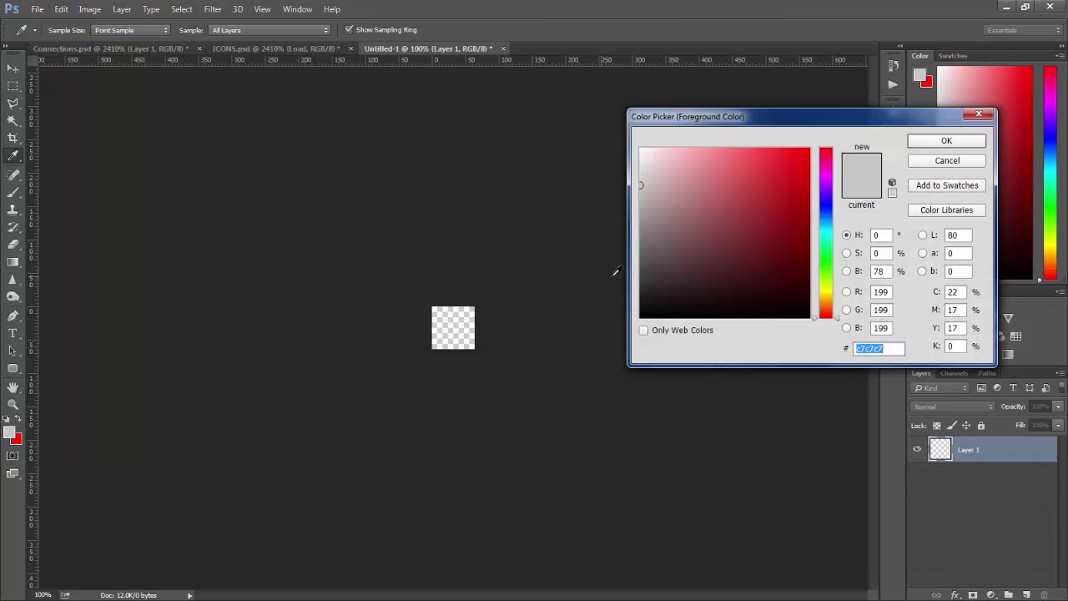
left_click_drag(618, 271, 625, 305)
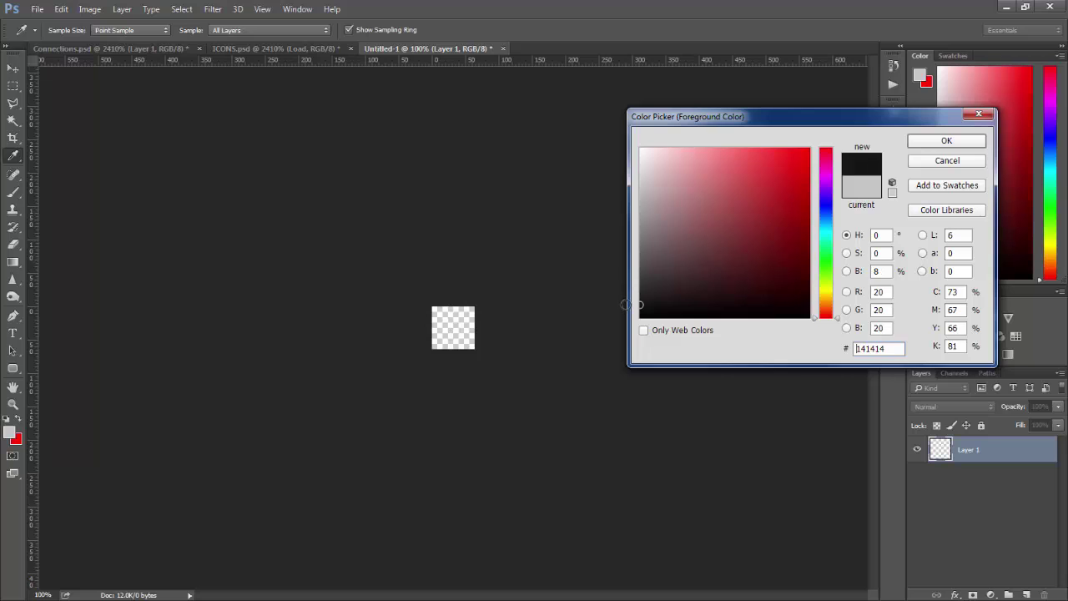
left_click(941, 144)
key("m")
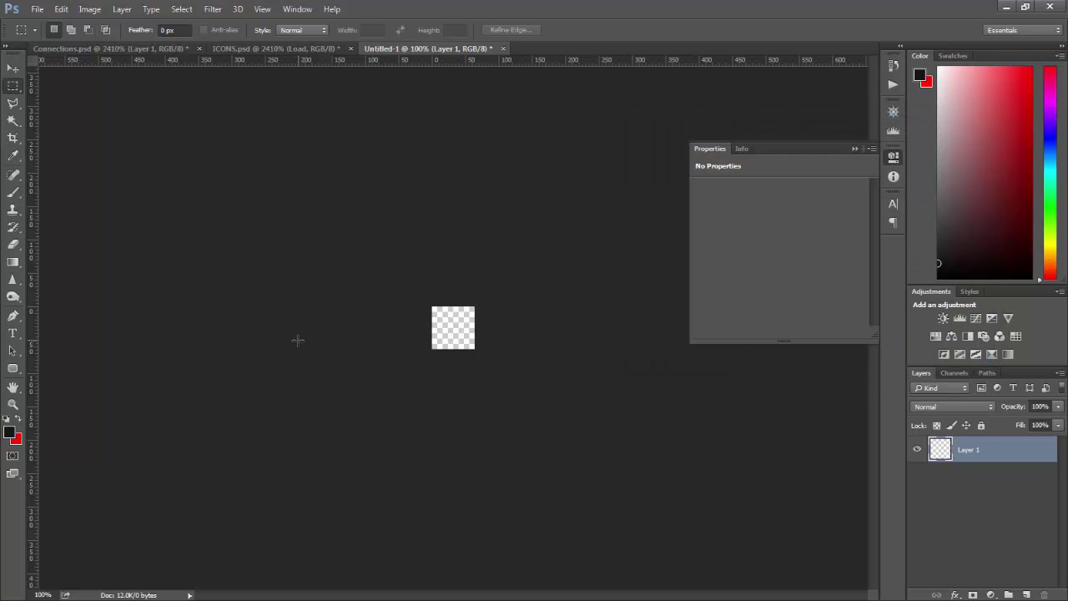
Place guides along all four canvas edges and through the canvas's horizontal and vertical centers
key("ctrl+0")
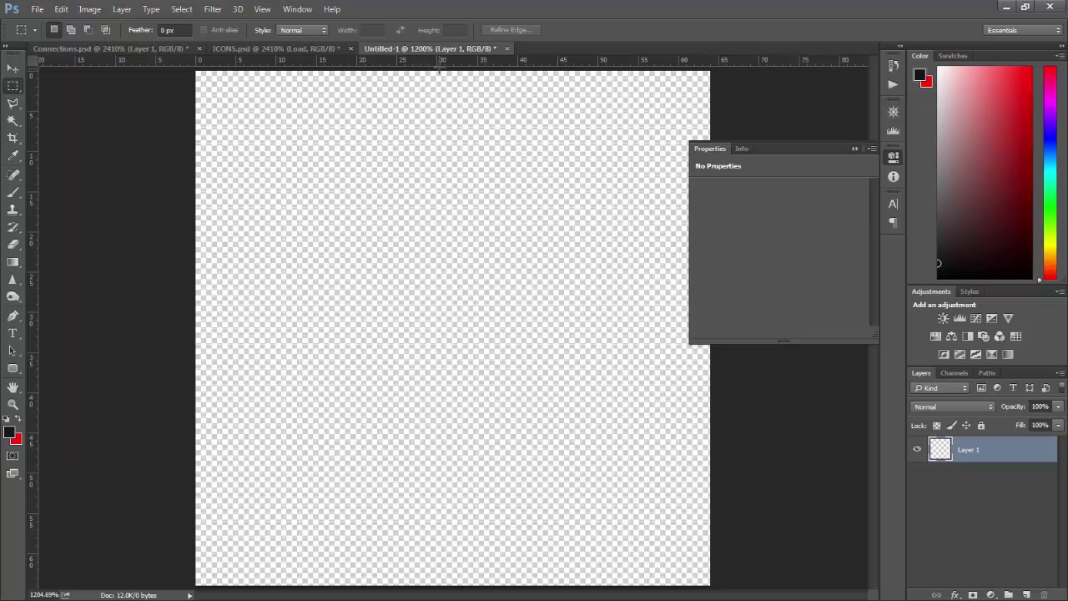
left_click_drag(444, 66, 443, 71)
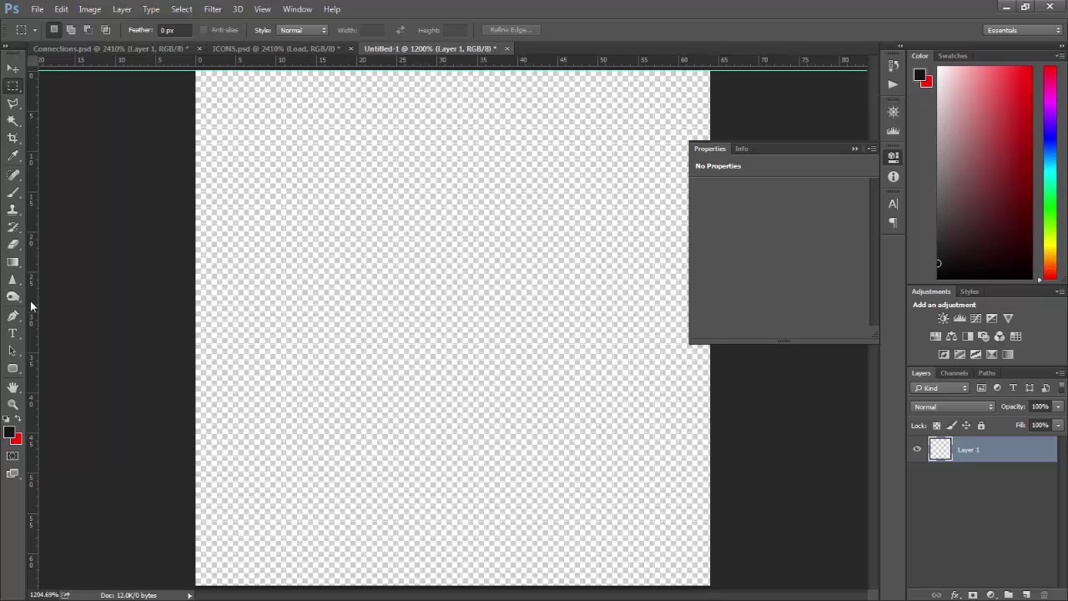
left_click_drag(31, 308, 195, 297)
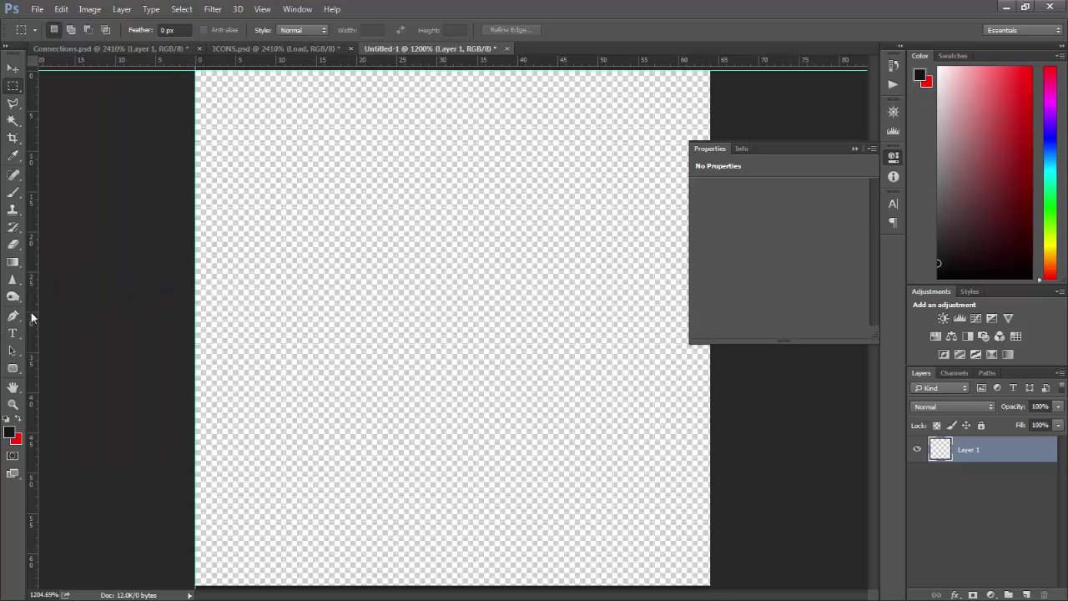
left_click_drag(31, 317, 709, 312)
left_click_drag(662, 67, 662, 586)
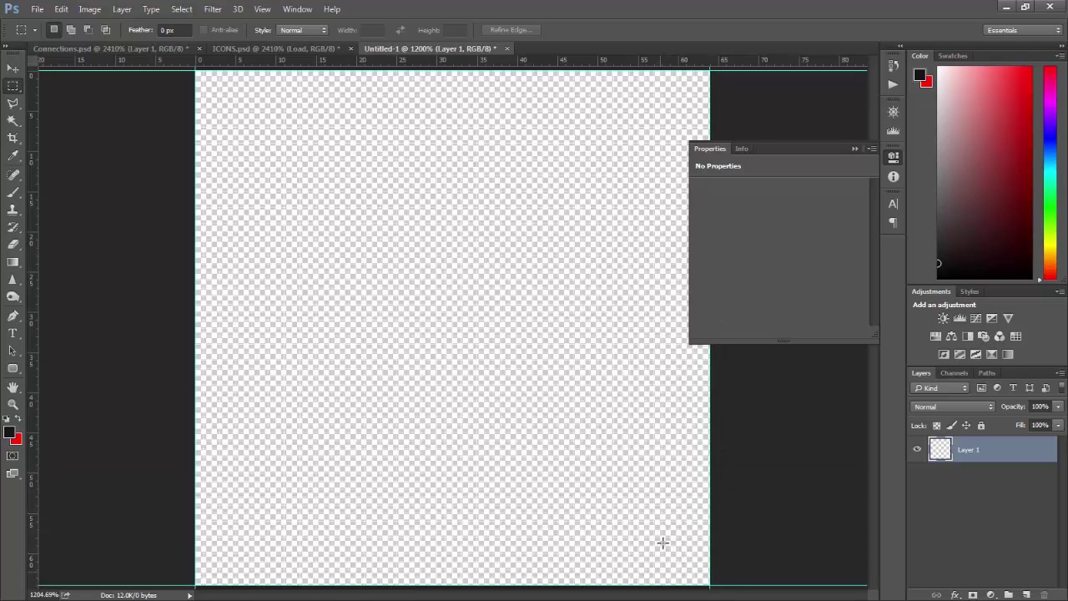
left_click_drag(626, 64, 613, 328)
left_click_drag(35, 397, 455, 374)
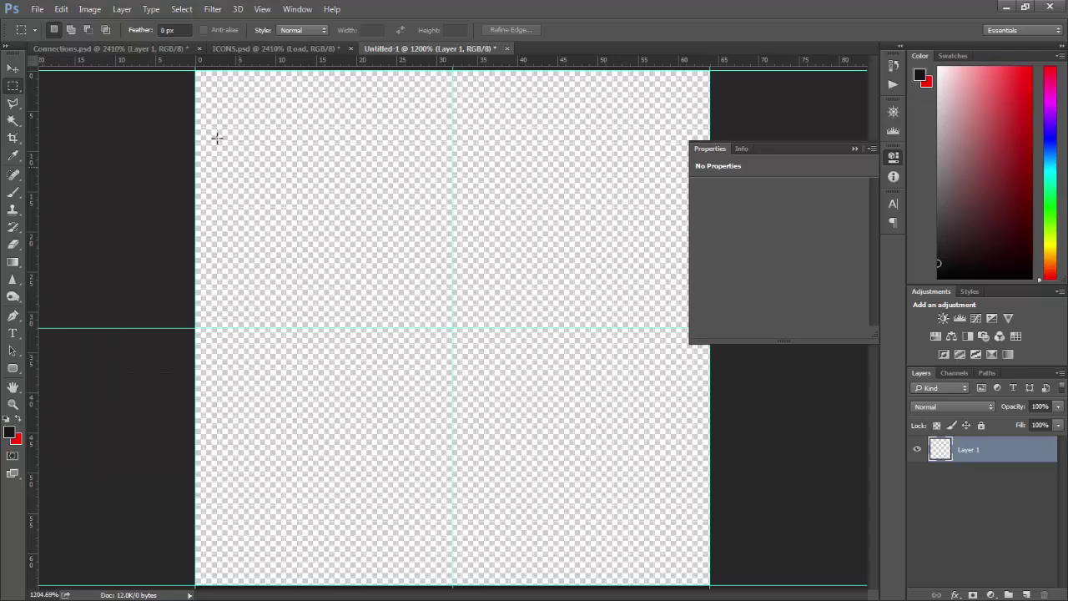
Draw a 64 × 64 px rounded rectangle with 10 px corner radius covering the whole canvas
left_click(13, 369)
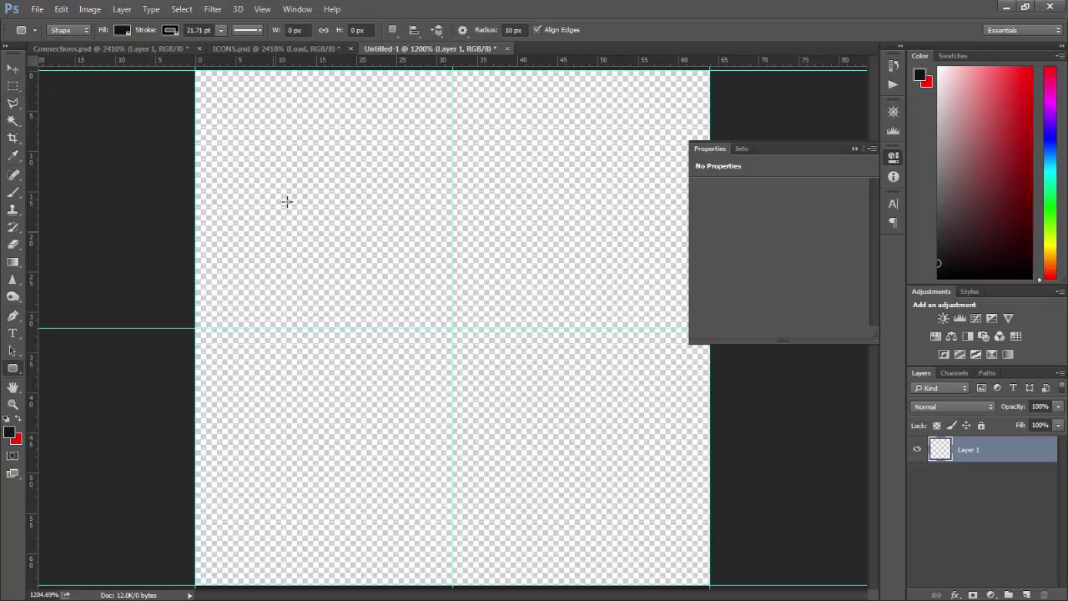
left_click_drag(197, 74, 708, 576)
key("m")
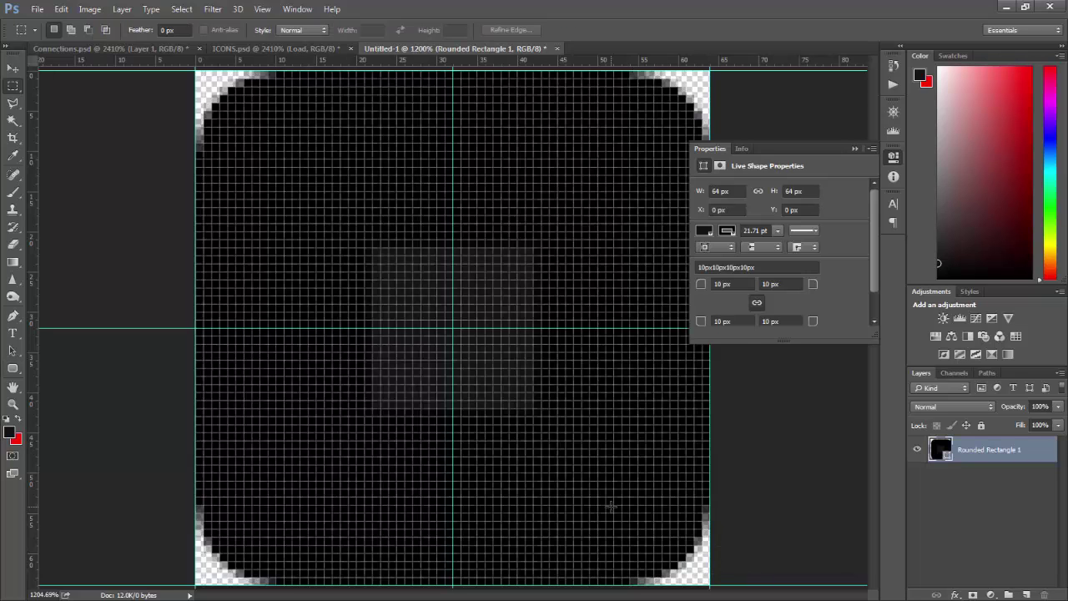
Select the lower-left quarter of the canvas along the guides and rasterize the rounded rectangle layer
left_click_drag(195, 330, 453, 587)
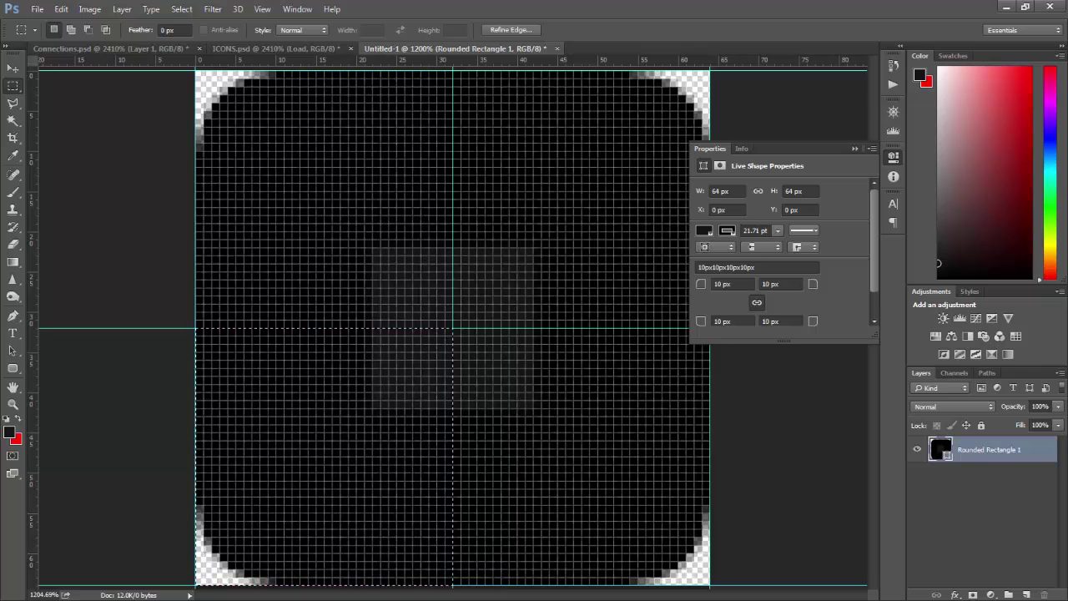
left_click(108, 48)
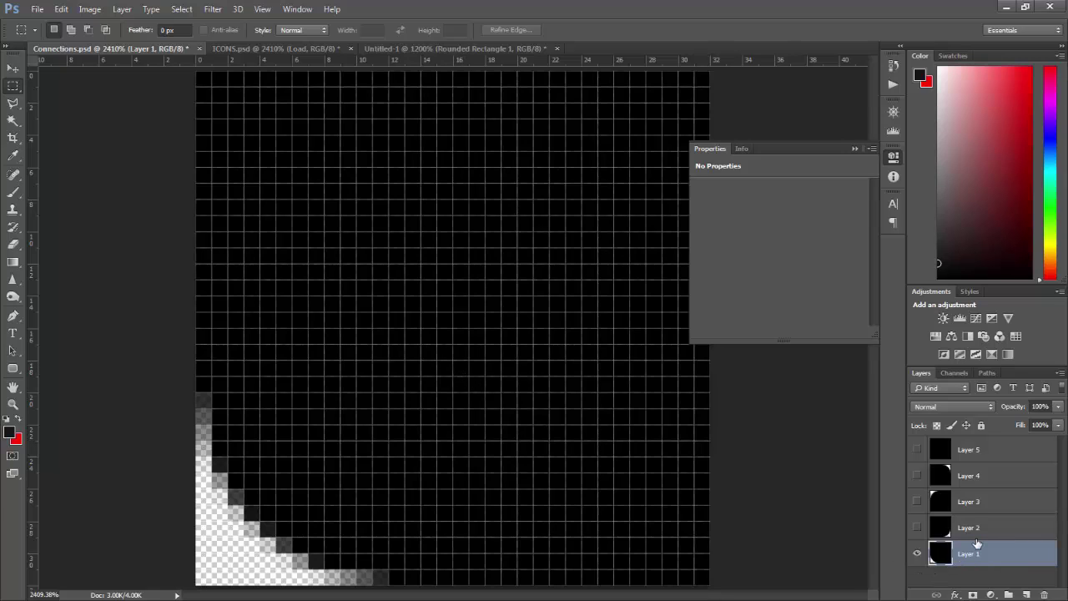
left_click(455, 49)
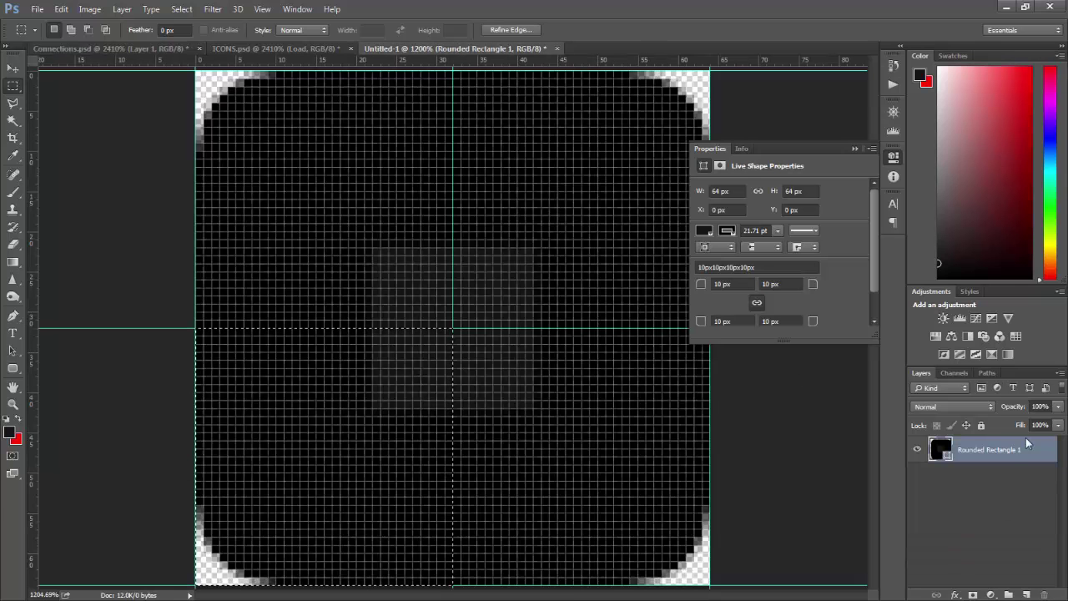
right_click(995, 462)
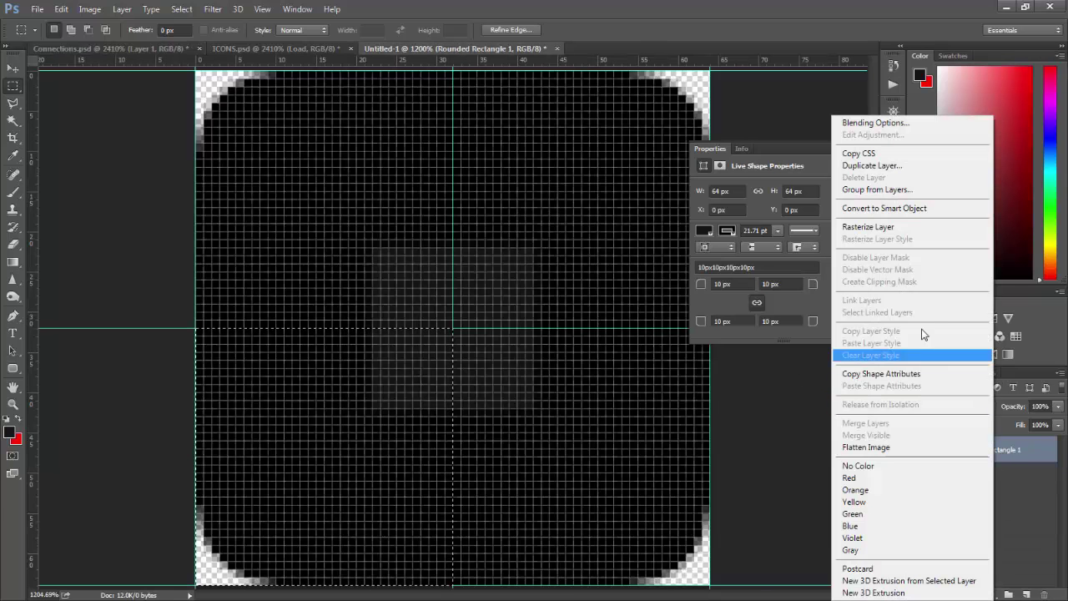
left_click(899, 227)
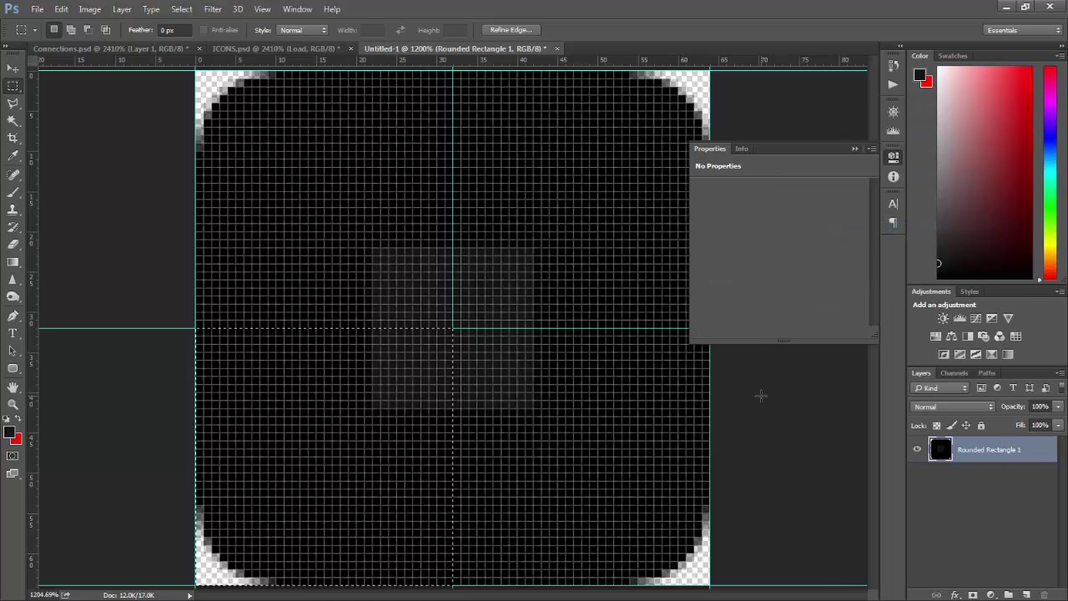
Paste the copied lower-left corner quarter into Connections.psd above Layer 1, aligned with the canvas
left_click(117, 48)
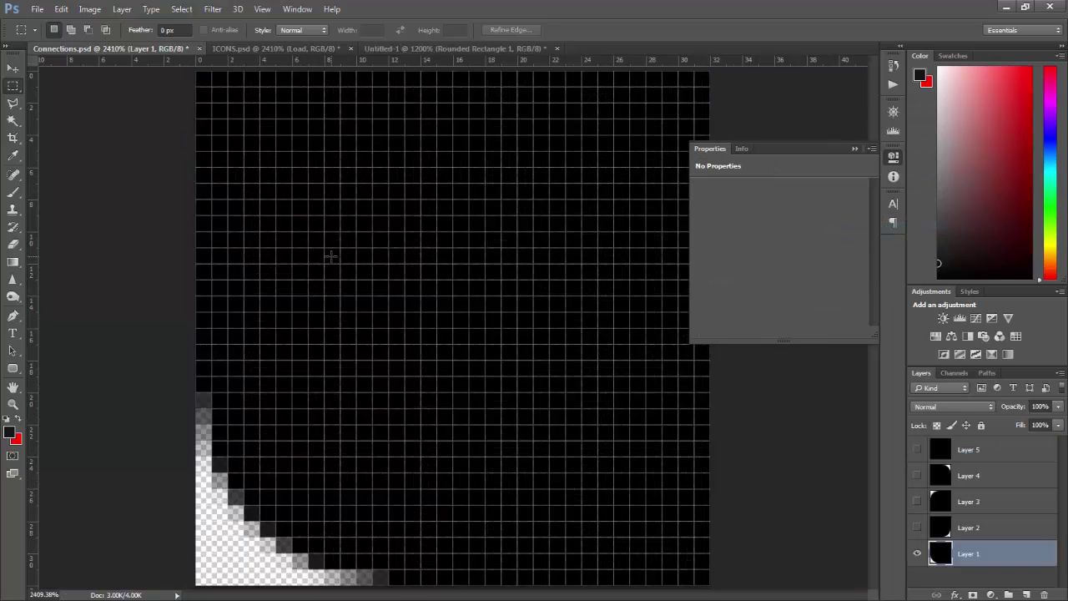
key("ctrl+v")
key("v")
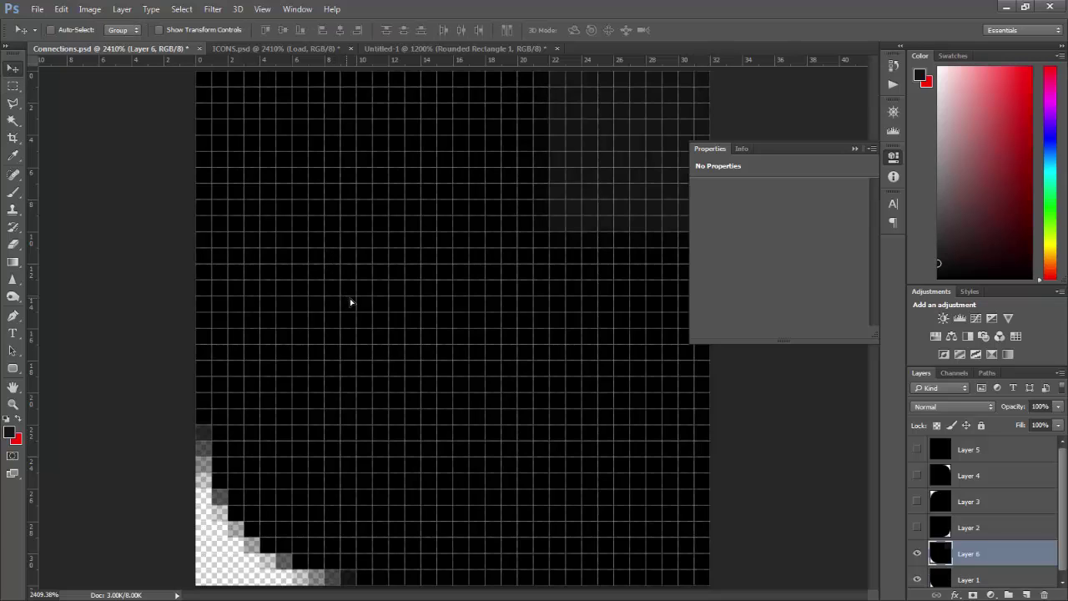
left_click_drag(351, 302, 346, 299)
Toggle the visibility of the pasted layer and Layer 1 to compare their corner curves
left_click(919, 554)
left_click(918, 554)
left_click(918, 580)
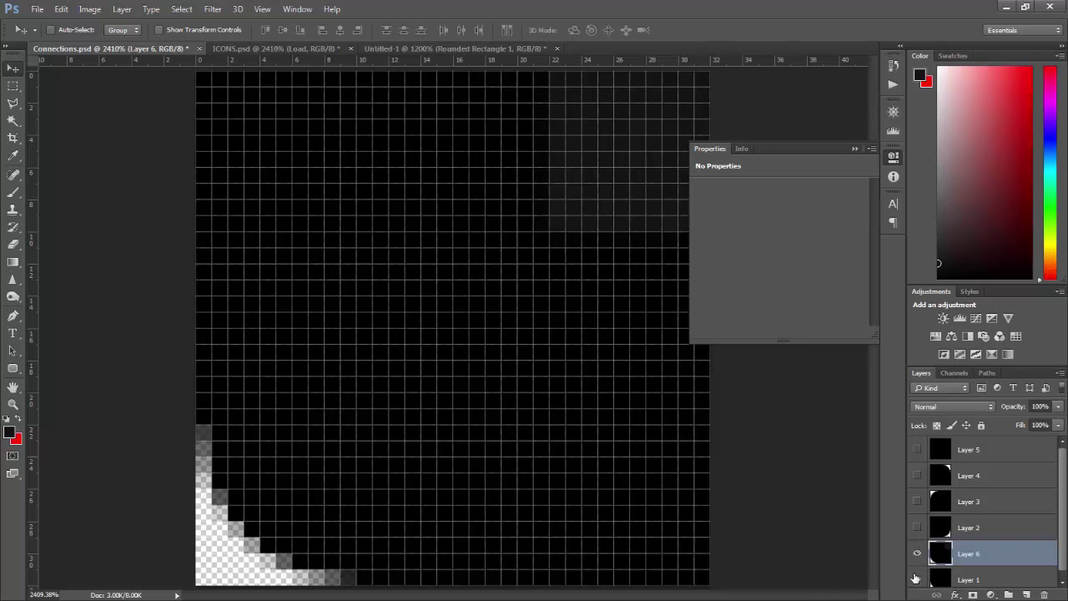
left_click(918, 554)
left_click(917, 555)
left_click(918, 554)
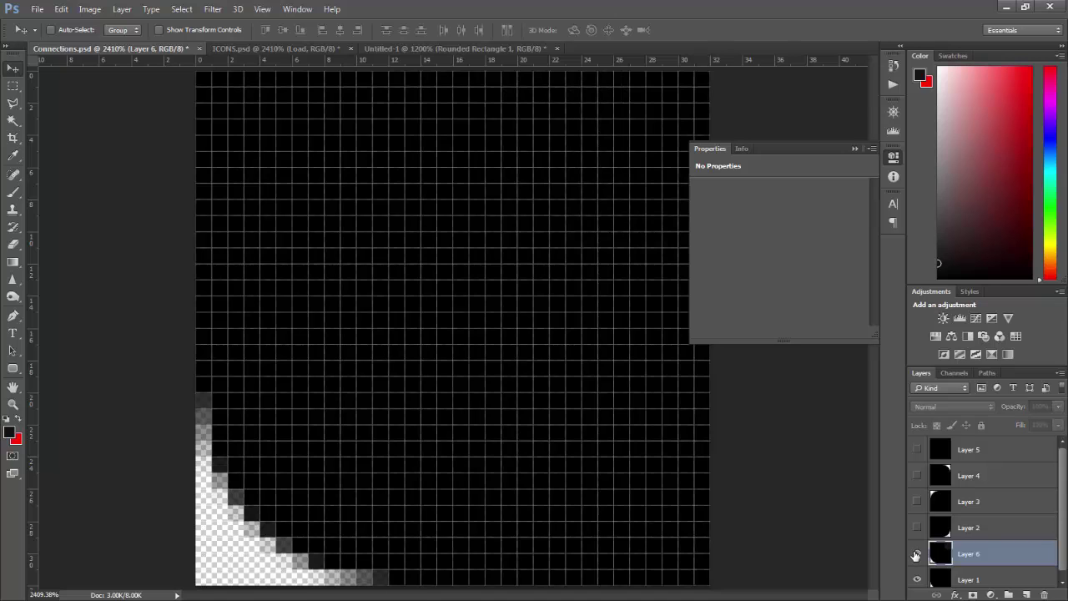
left_click(917, 554)
left_click(917, 554)
left_click(918, 554)
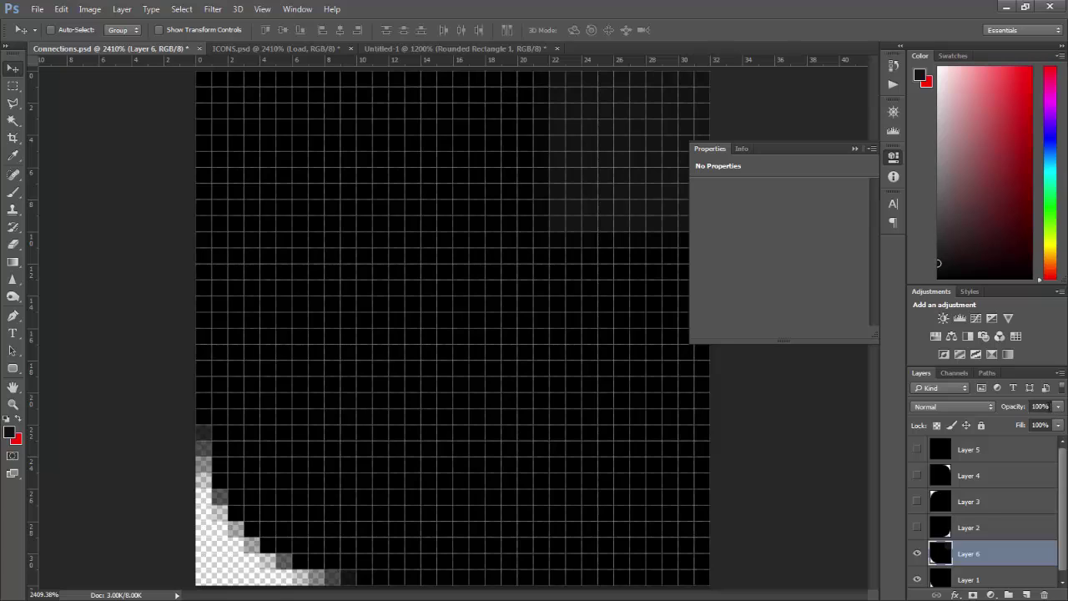
Set the opacity of the pasted corner layer to 30%
key("Return")
type("0")
key("Return")
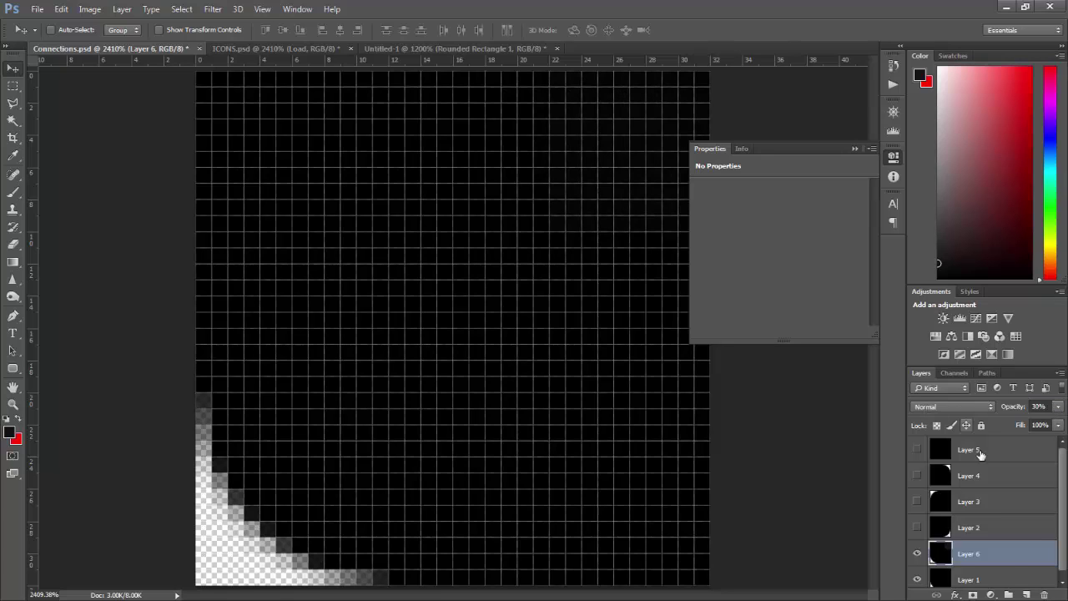
Set the opacity of Layer 1 to 30% and hide the pasted corner layer above it
left_click(1012, 576)
left_click(1043, 407)
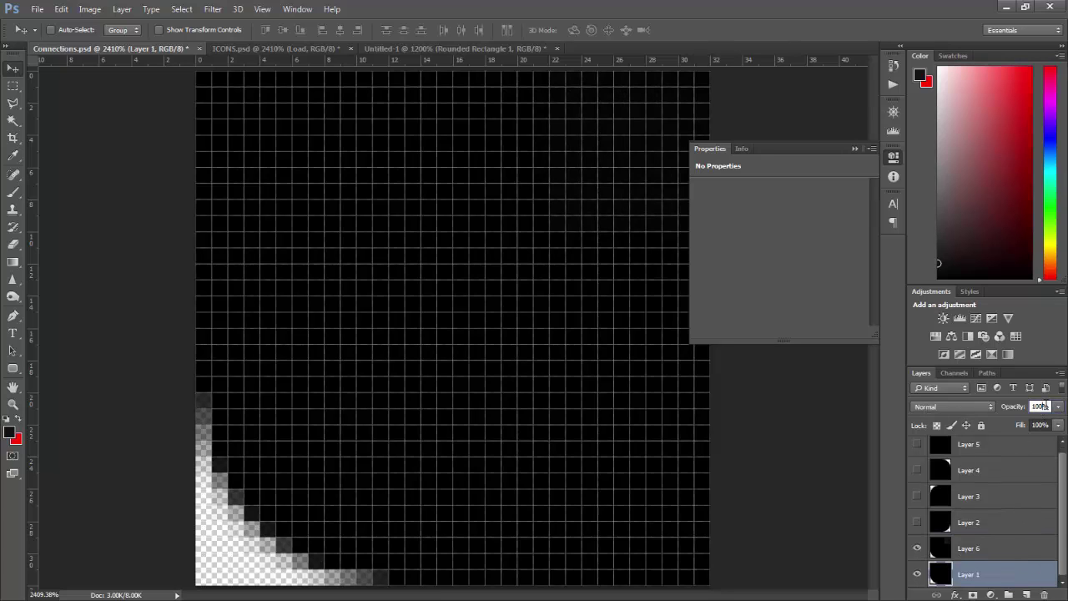
key("Return")
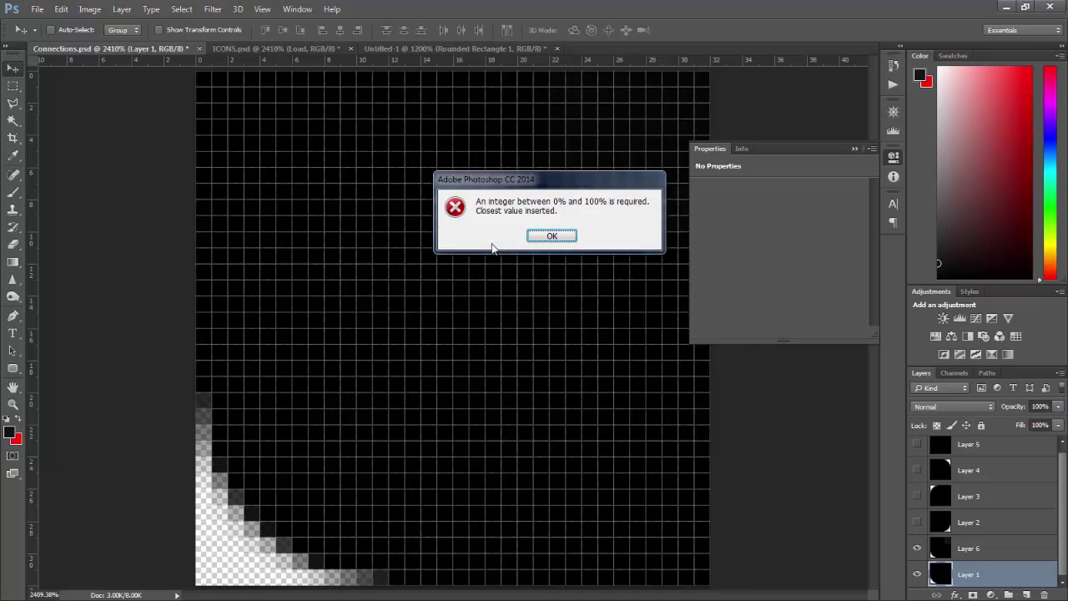
key("Return")
left_click(1041, 406)
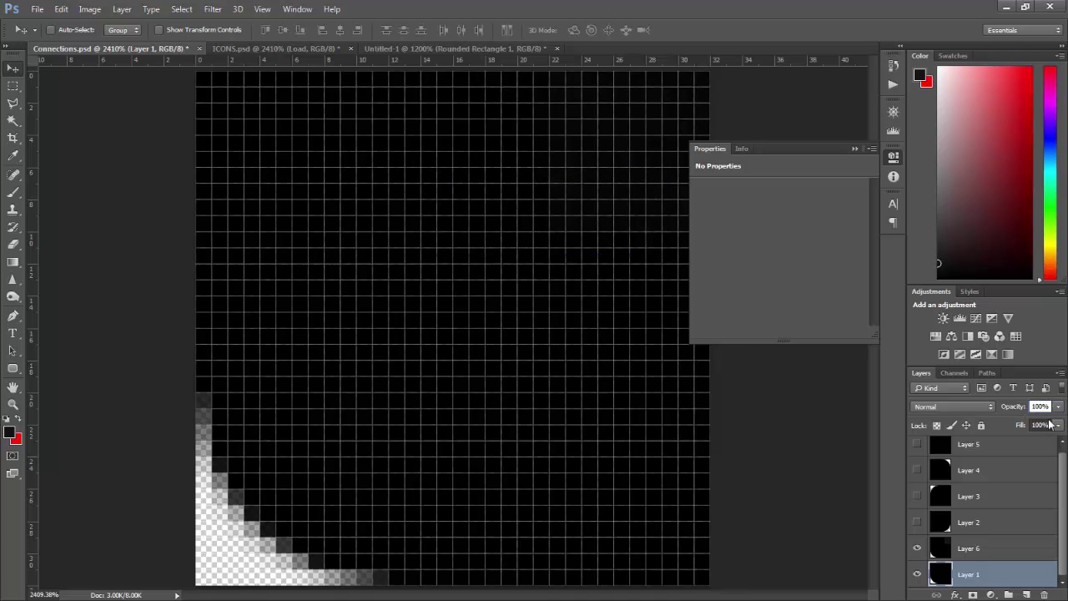
double_click(1048, 406)
type("30")
key("Return")
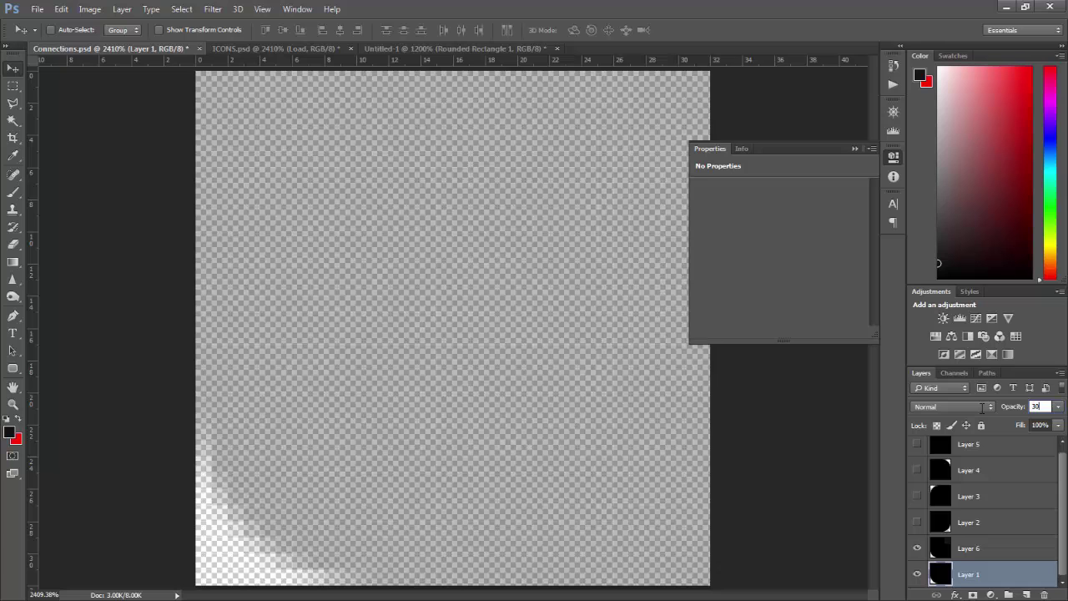
left_click(917, 548)
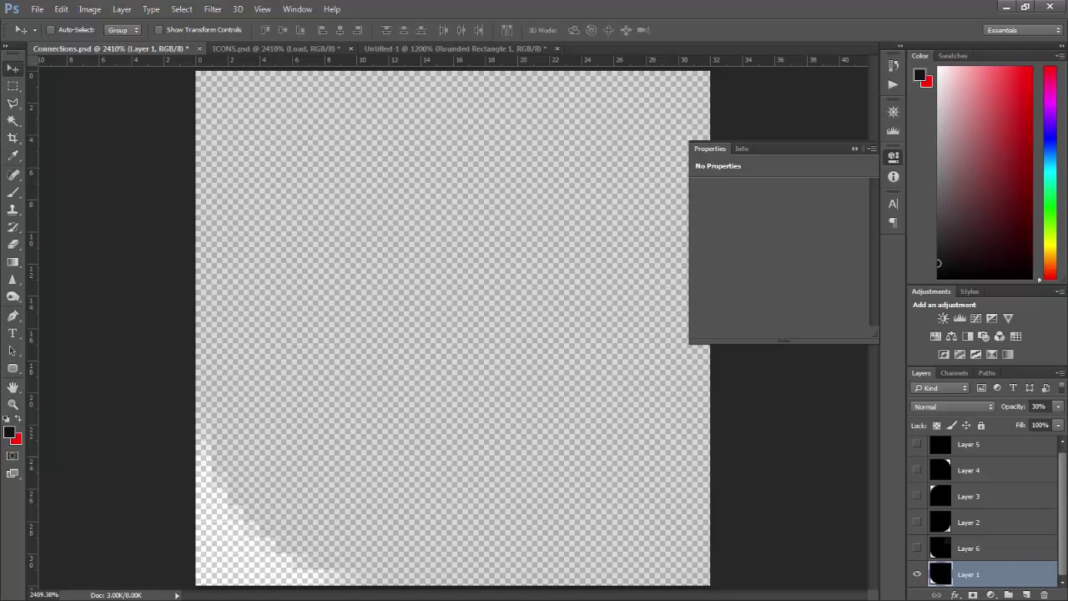
Switch to the file explorer and open the project's Assets > Node Editor > Resources > Textures > Editor folder
key("alt+Tab")
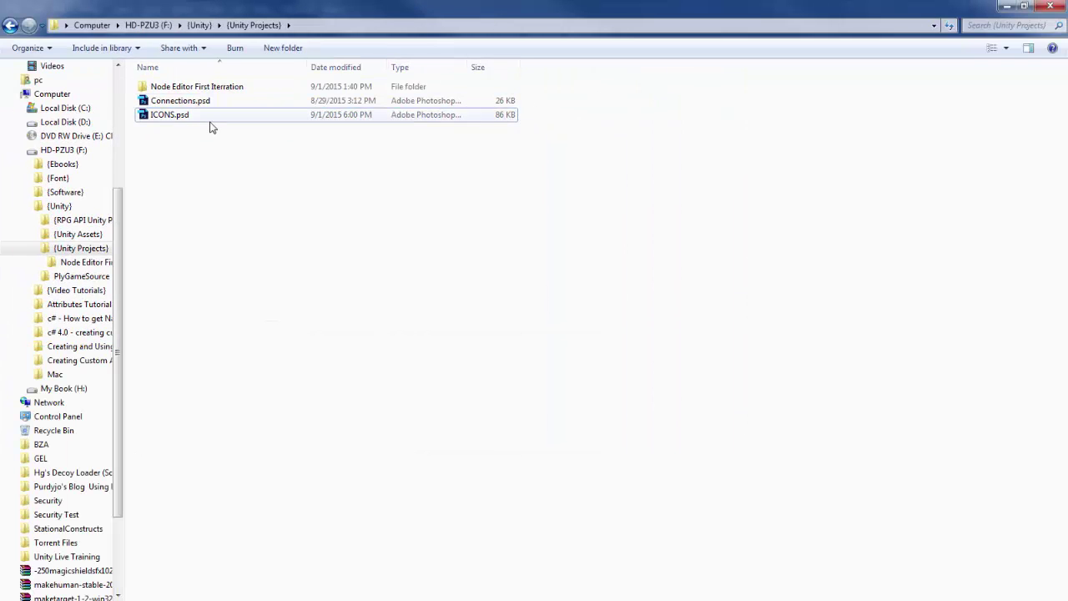
double_click(201, 88)
double_click(198, 90)
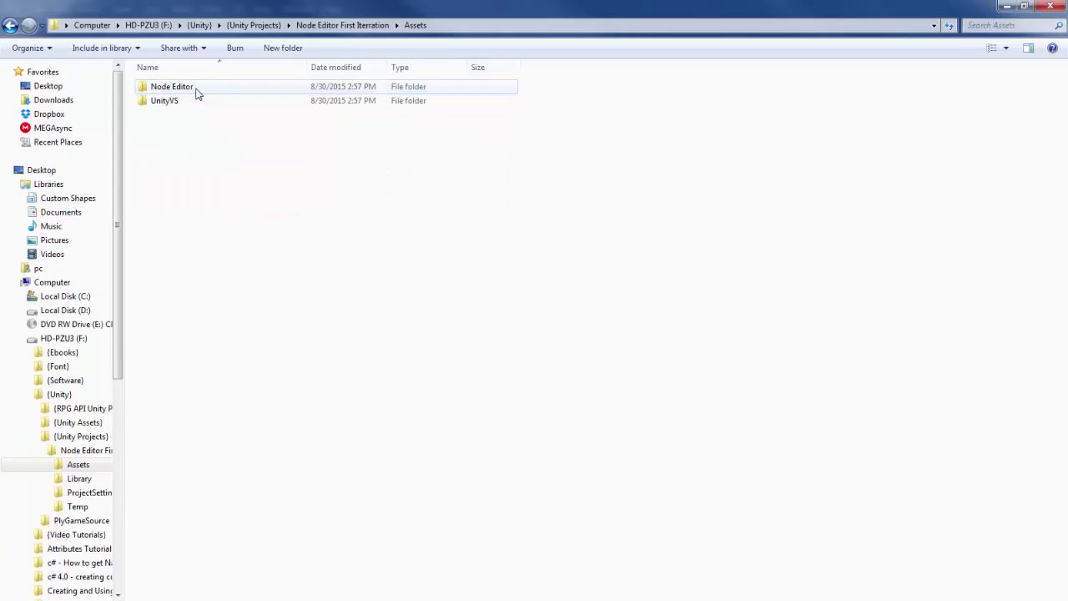
double_click(208, 94)
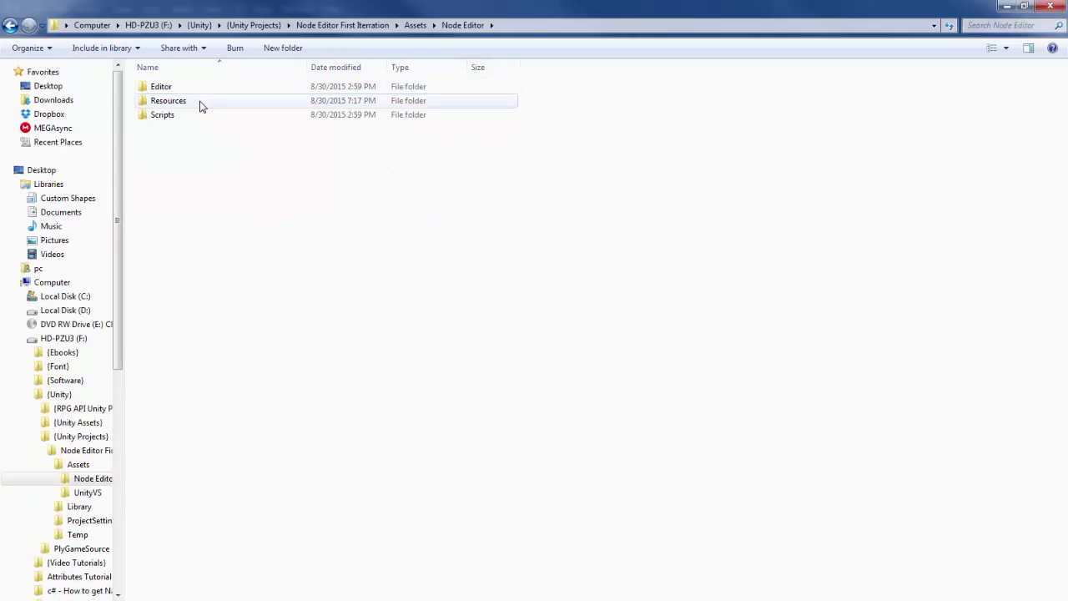
double_click(200, 104)
double_click(185, 133)
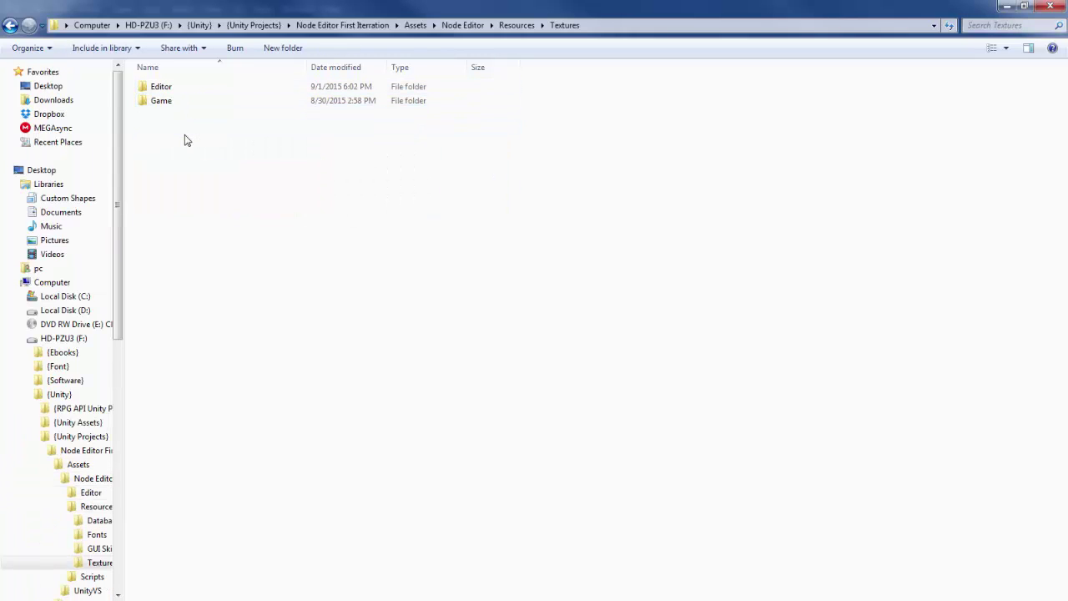
double_click(191, 90)
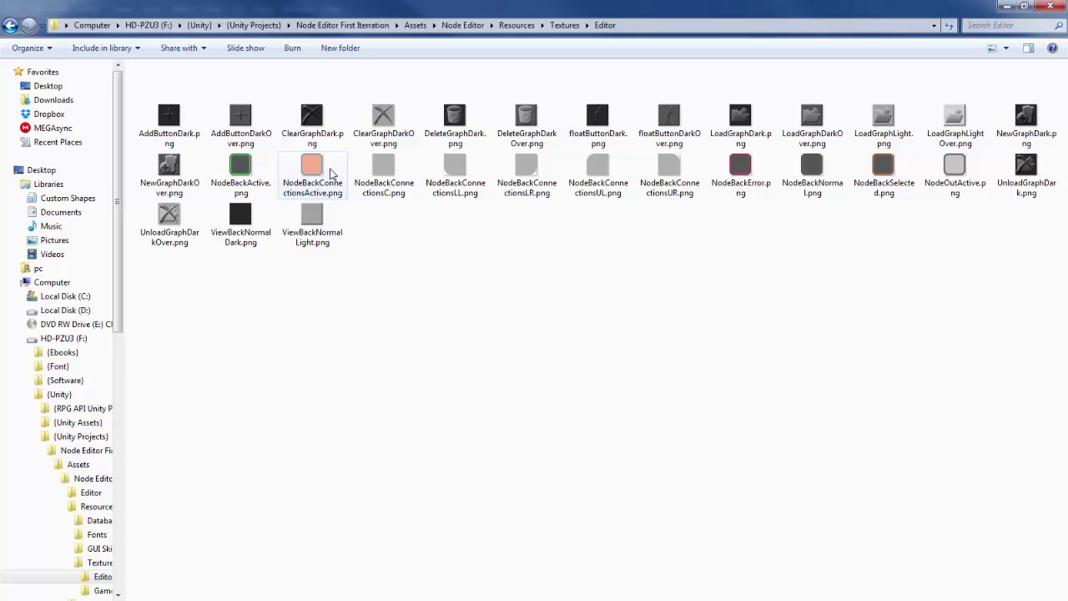
Examine the NodeBackConnections C, LL, LR and UR PNG textures, then return to Photoshop
left_click(394, 173)
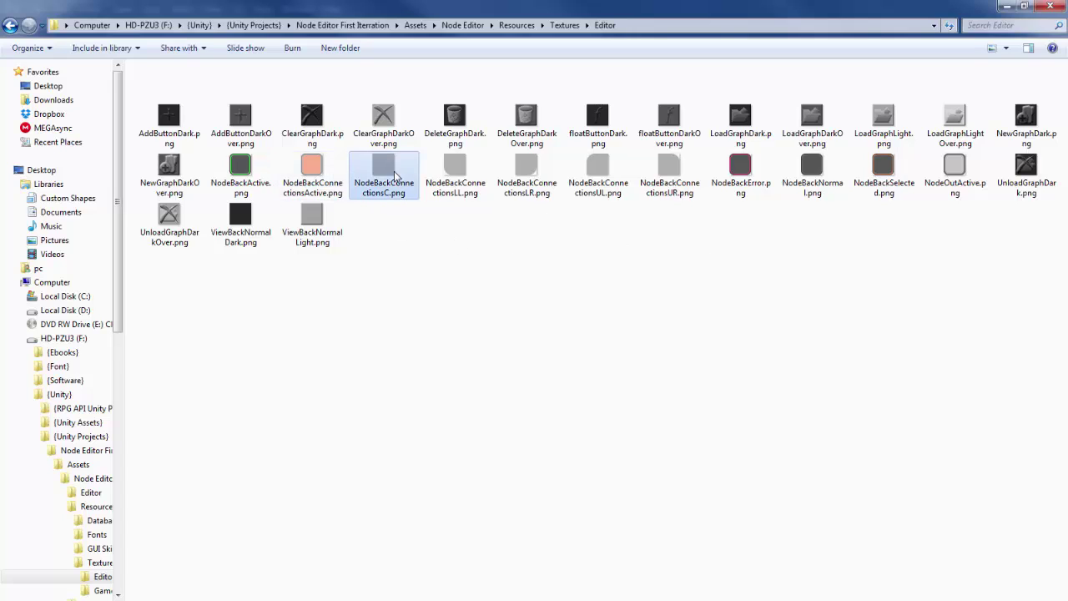
left_click(448, 184)
left_click(536, 184)
left_click(693, 176)
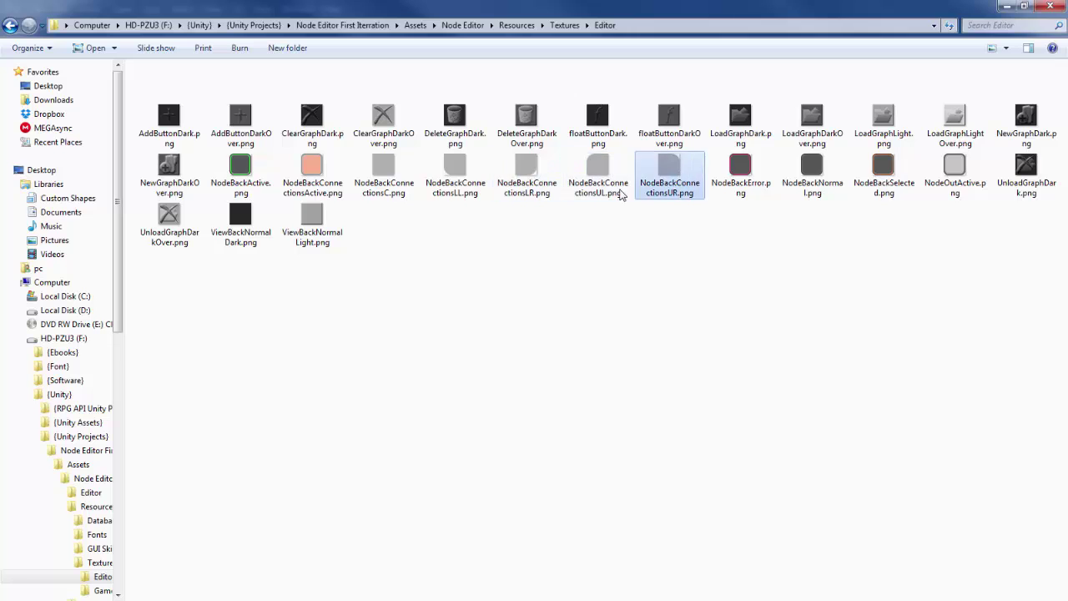
left_click(384, 175)
left_click(1005, 7)
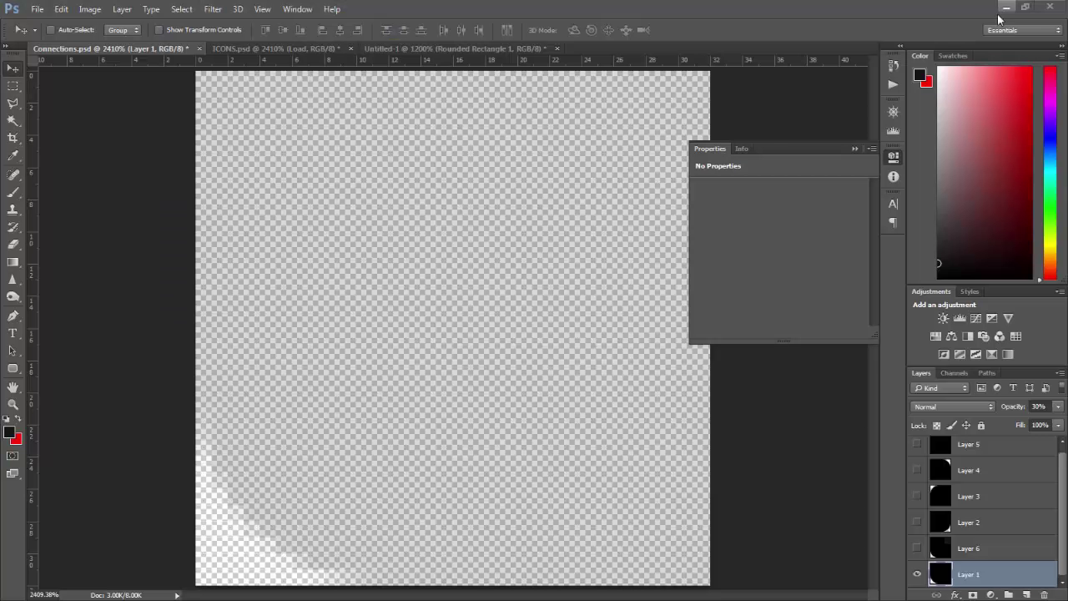
In the Untitled-1 document, place a vertical guide at 16 px and clear the lower-left quarter selection
left_click(422, 53)
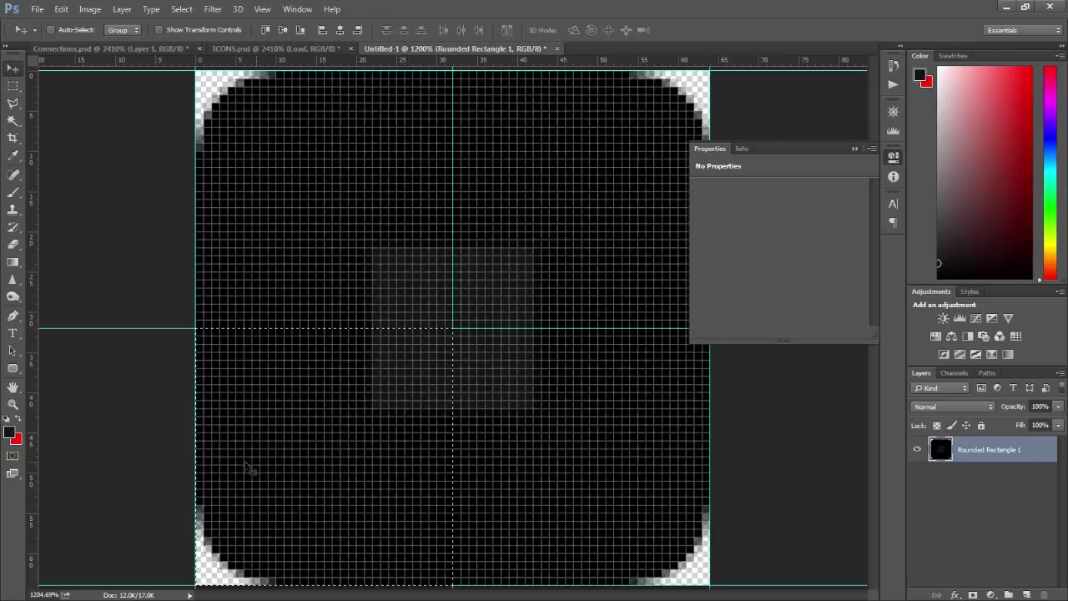
left_click_drag(35, 449, 326, 445)
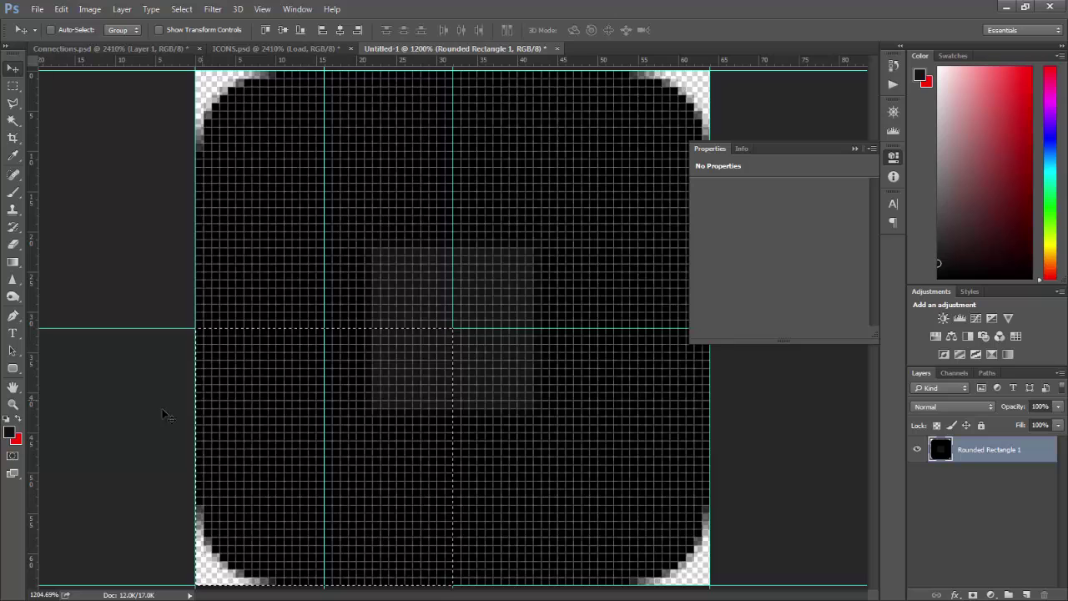
mouse_move(33, 441)
left_mouse_down()
mouse_move(651, 430)
mouse_move(591, 446)
mouse_move(718, 432)
mouse_move(52, 426)
mouse_move(30, 438)
left_mouse_up()
key("ctrl+d")
Marquee-select the lower-right quarter of the rounded rectangle and place a vertical guide at 48 px
key("m")
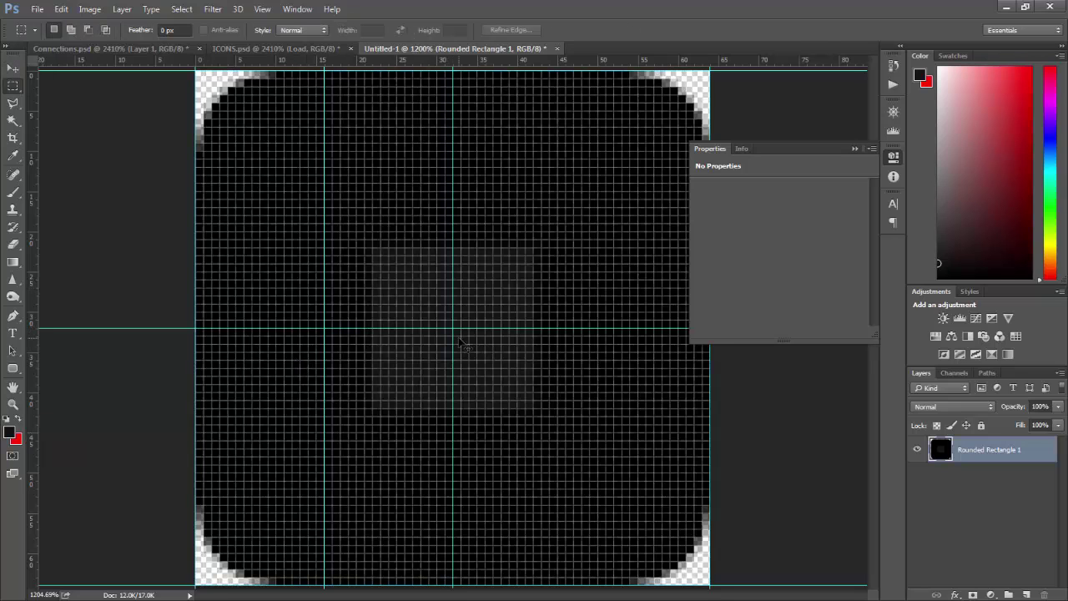
left_click_drag(455, 330, 708, 584)
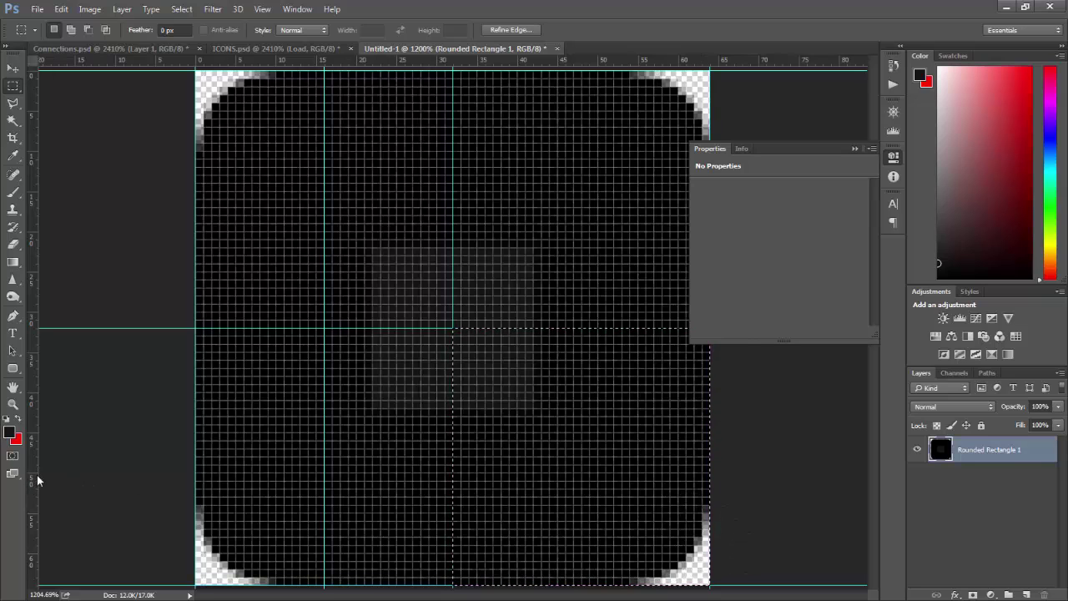
left_click_drag(37, 477, 585, 470)
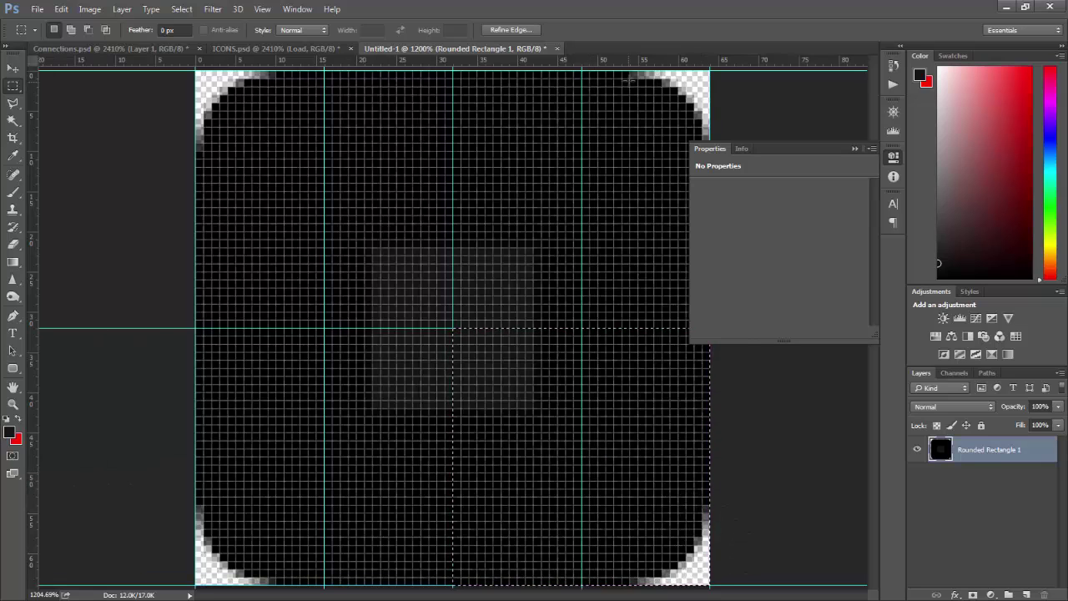
left_click_drag(632, 59, 649, 456)
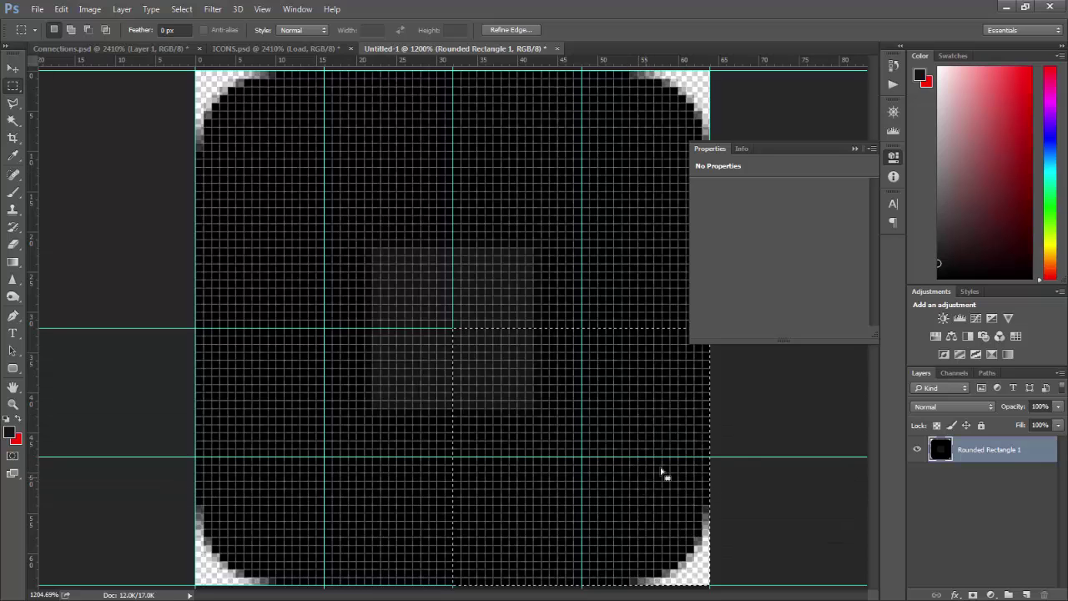
key("v")
left_click_drag(743, 456, 745, 60)
Replace the selection with a marquee over the lower-half area between the 16 px and 48 px vertical guides
key("ctrl+d")
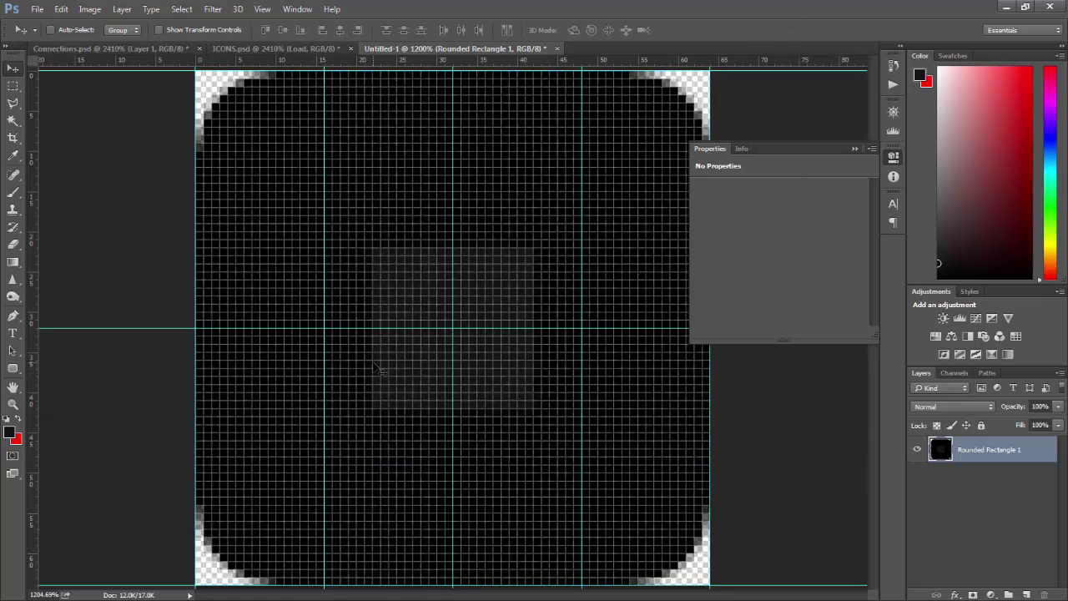
key("m")
left_click_drag(335, 334, 584, 576)
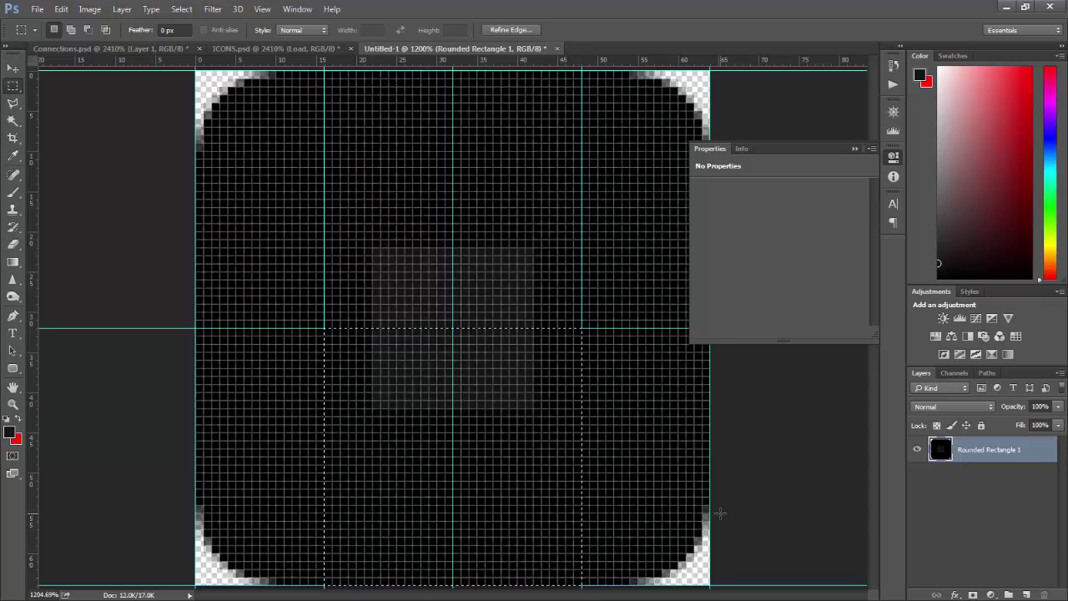
Check Connections.psd, then select the five NodeBackConnections C, LL, LR, UL and UR files in the file explorer and return to Photoshop
left_click(115, 51)
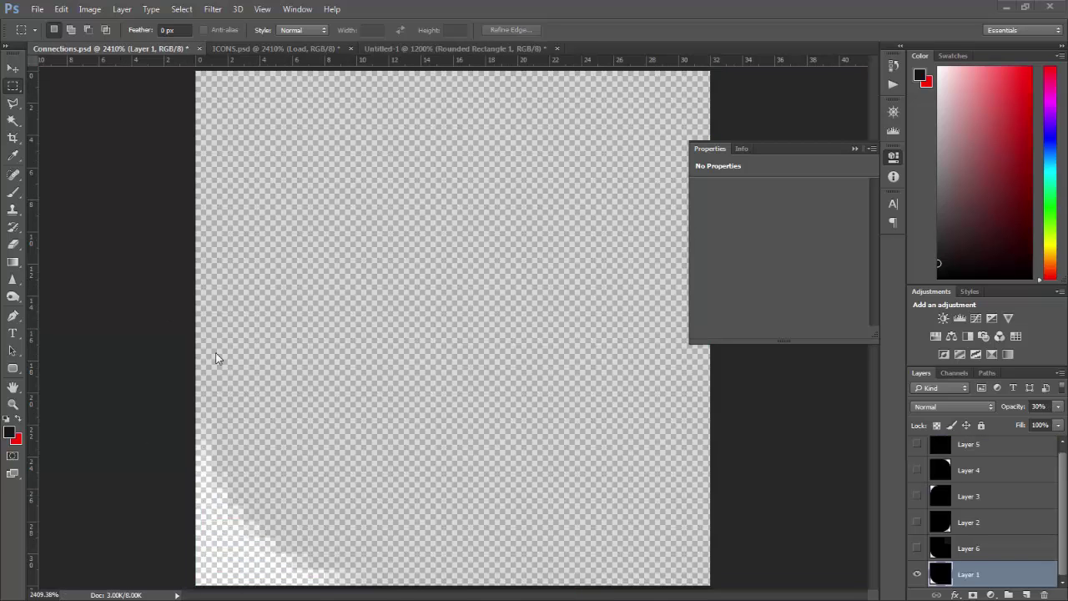
key("alt+Tab")
left_click_drag(681, 237, 381, 167)
left_click(526, 331)
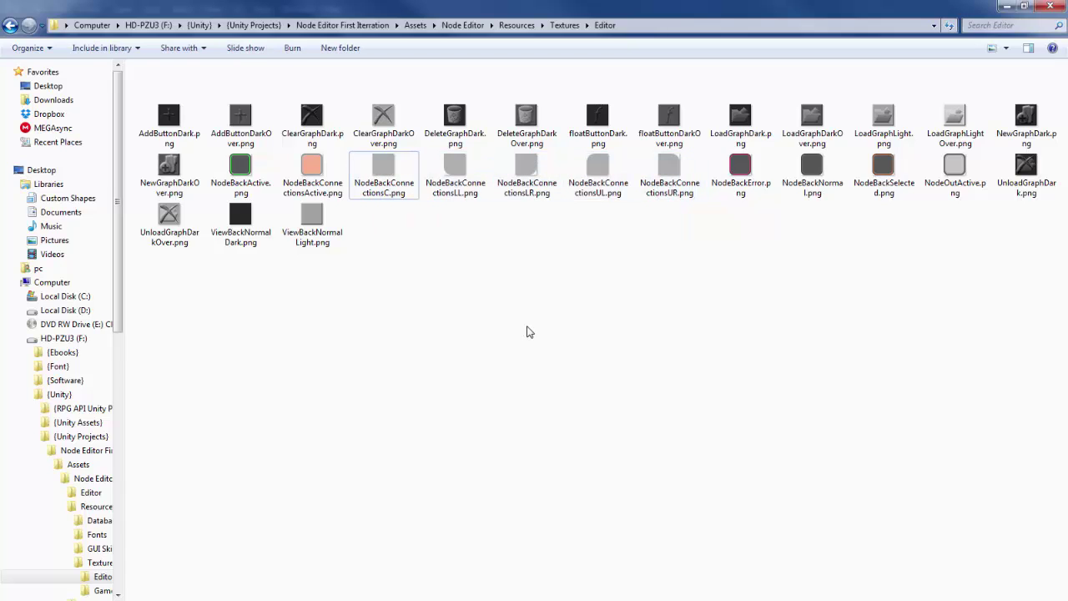
left_click_drag(684, 228, 384, 177)
left_click_drag(693, 234, 384, 177)
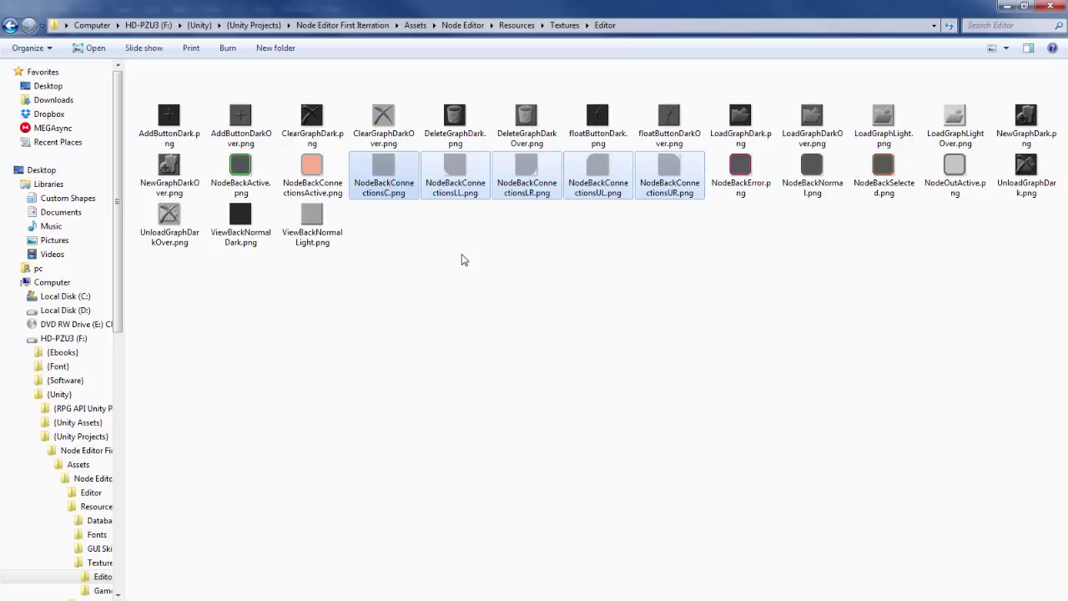
left_click(1005, 7)
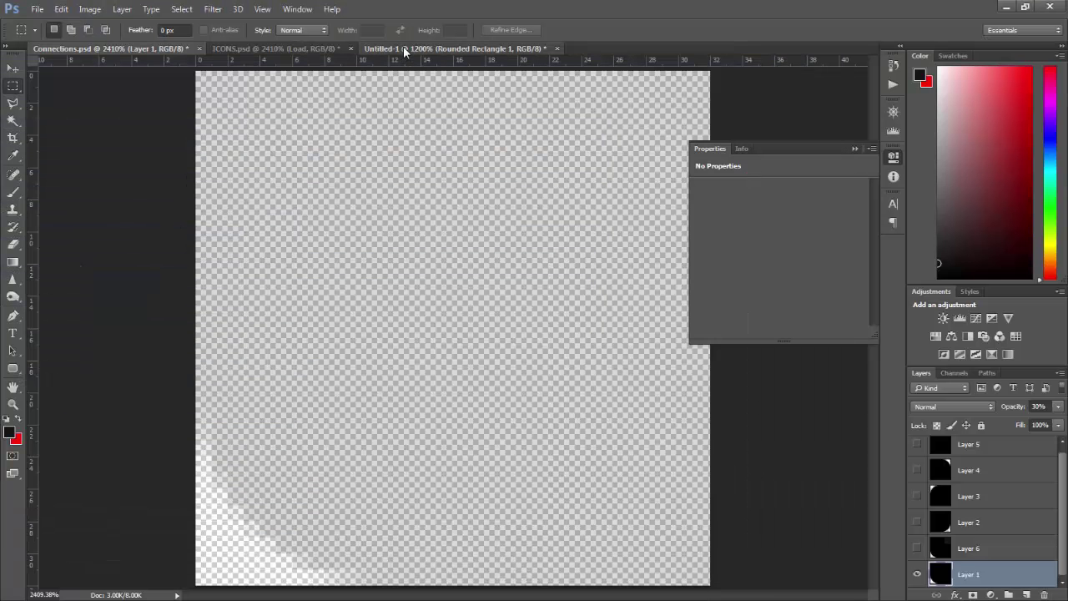
In ICONS.psd, hide the Load layer and move Layer 4 directly above Brightness/Contrast 1
left_click(404, 50)
left_click(276, 48)
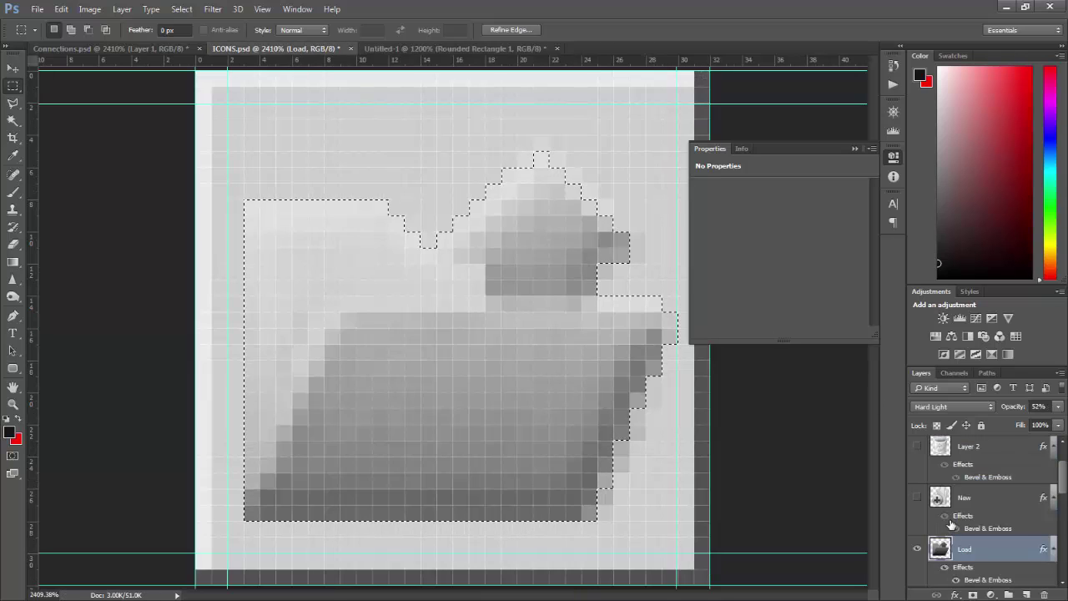
key("ctrl+comma")
scroll(970, 483, "down", 3)
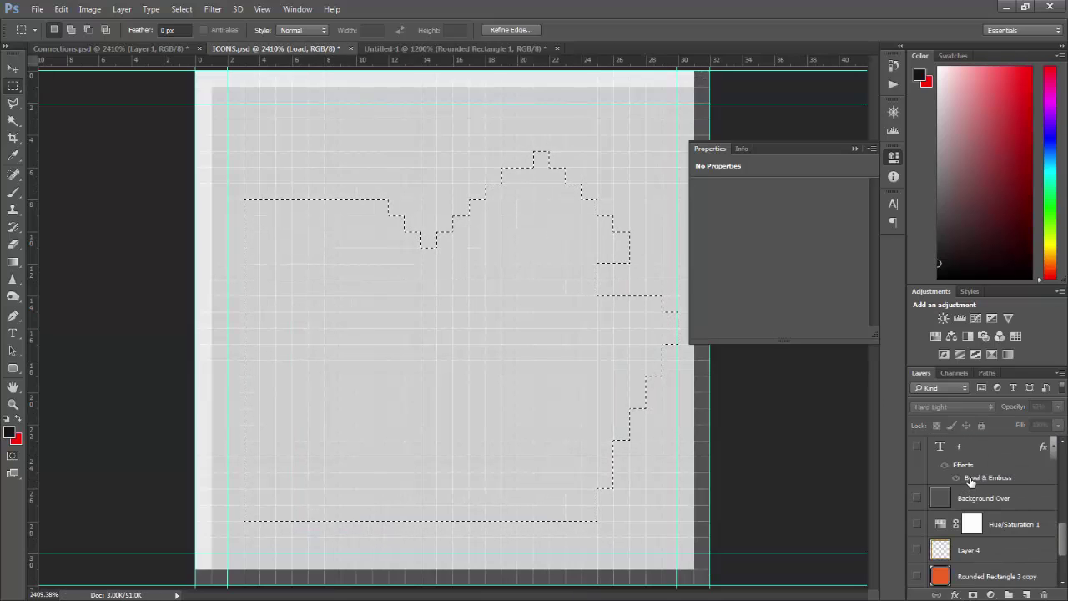
left_click_drag(978, 553, 986, 497)
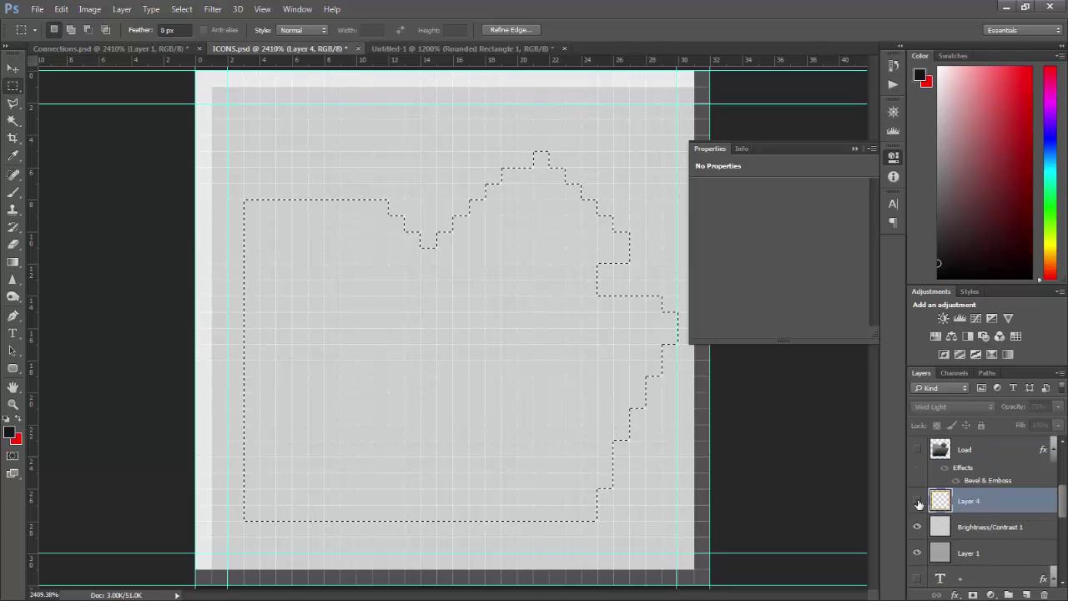
Hide the Brightness/Contrast 1 layer and clear the current selection
left_click(919, 527)
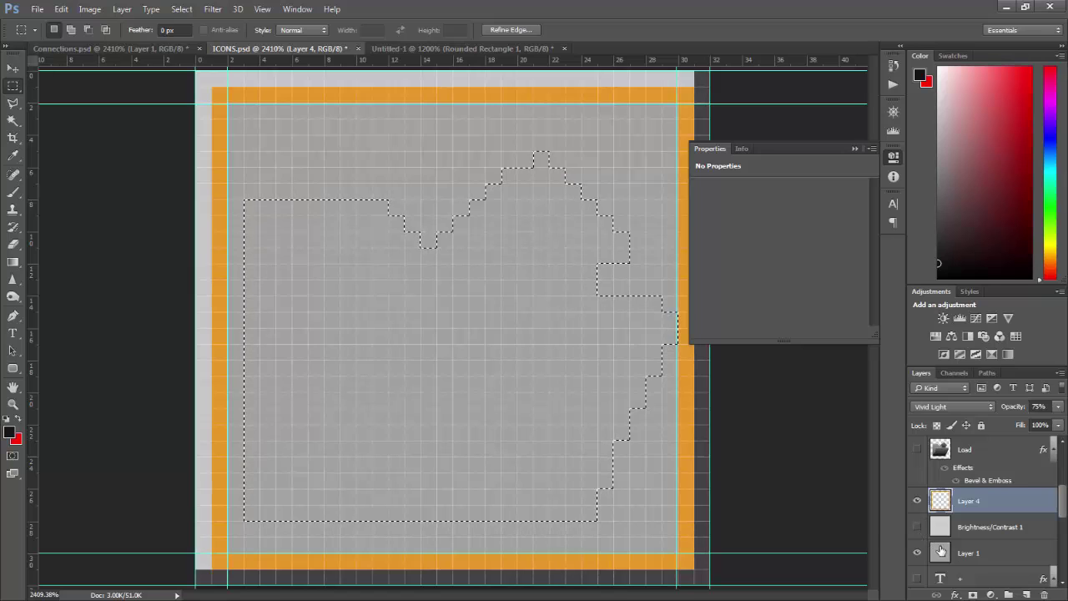
key("ctrl+d")
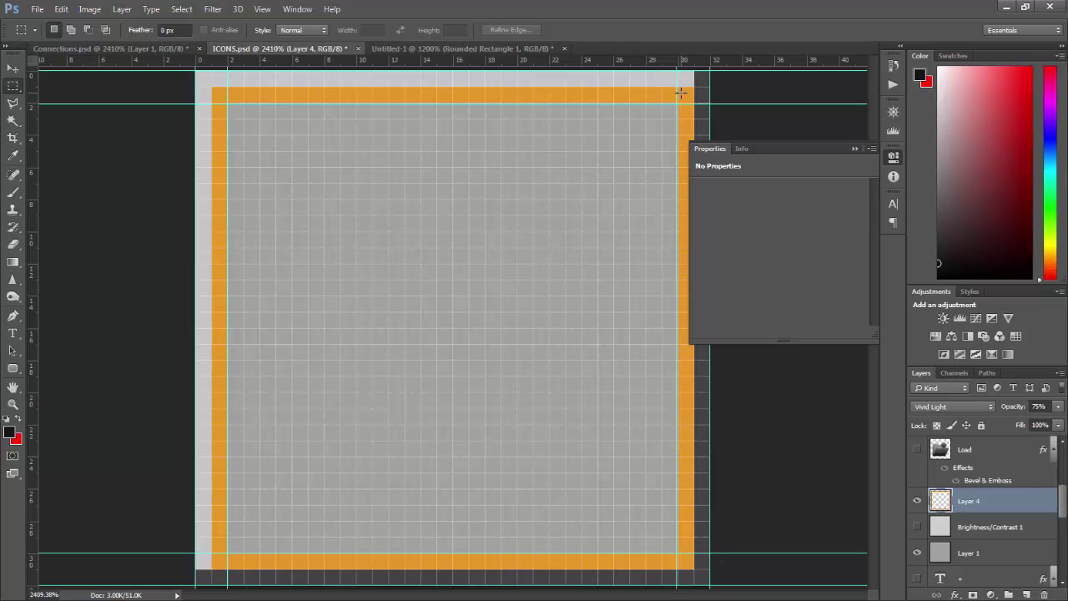
Start saving the image as a PNG in the Node Editor First Iterration project's Assets > Node Editor > Resources > Textures > Editor folder
key("ctrl+shift+s")
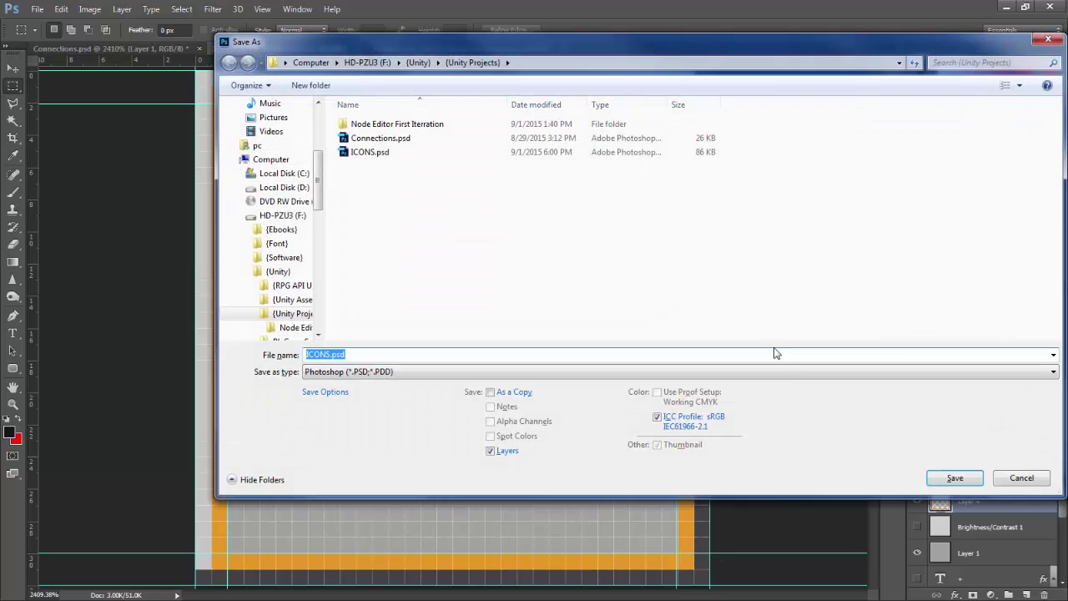
left_click(628, 372)
left_click(640, 318)
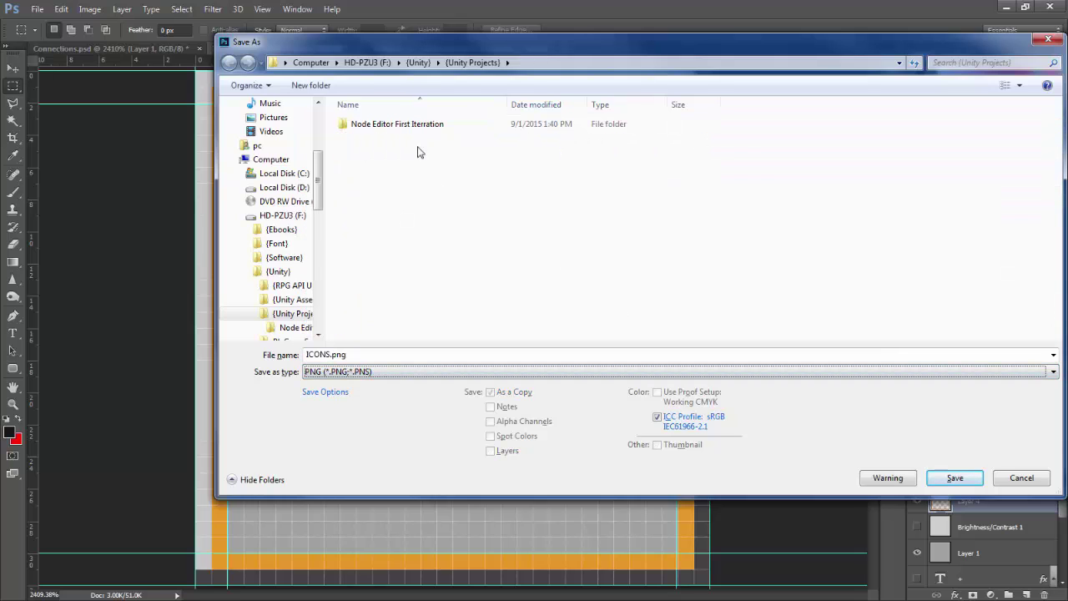
double_click(415, 127)
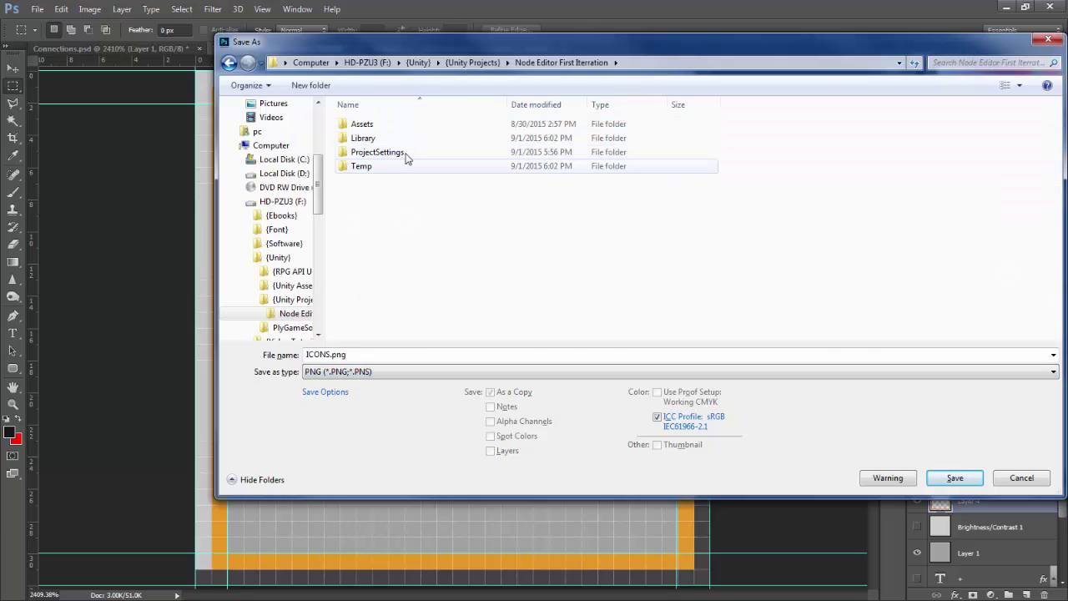
double_click(408, 152)
left_click(561, 63)
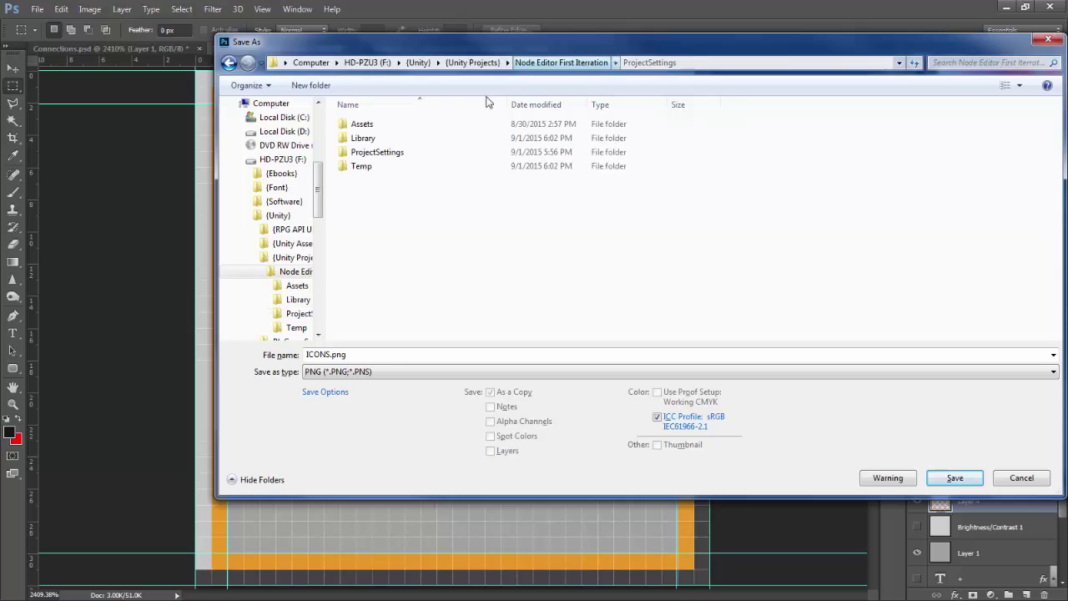
double_click(408, 125)
double_click(401, 127)
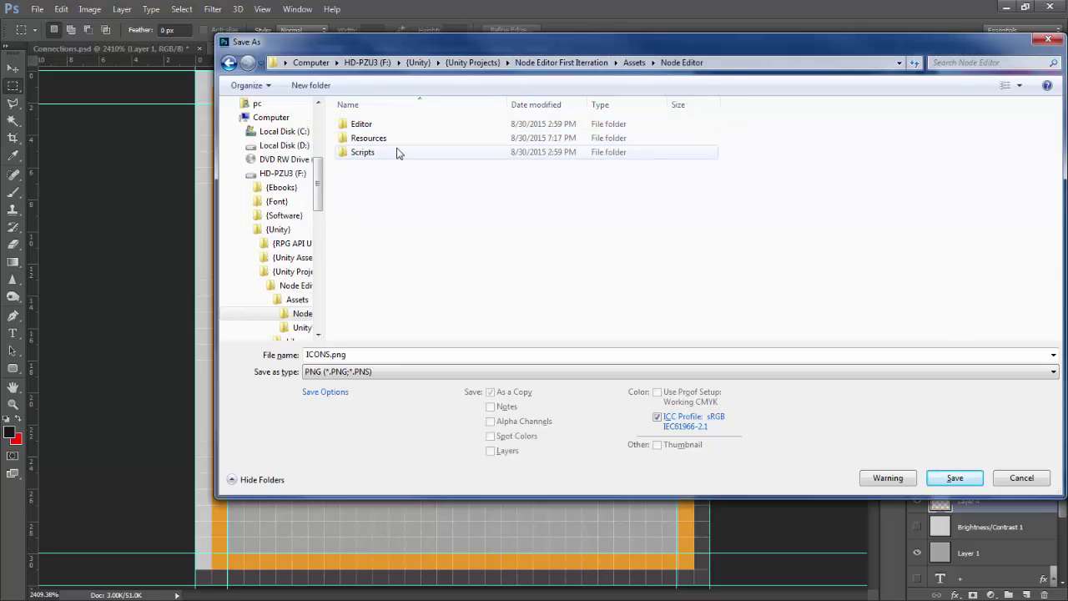
double_click(397, 138)
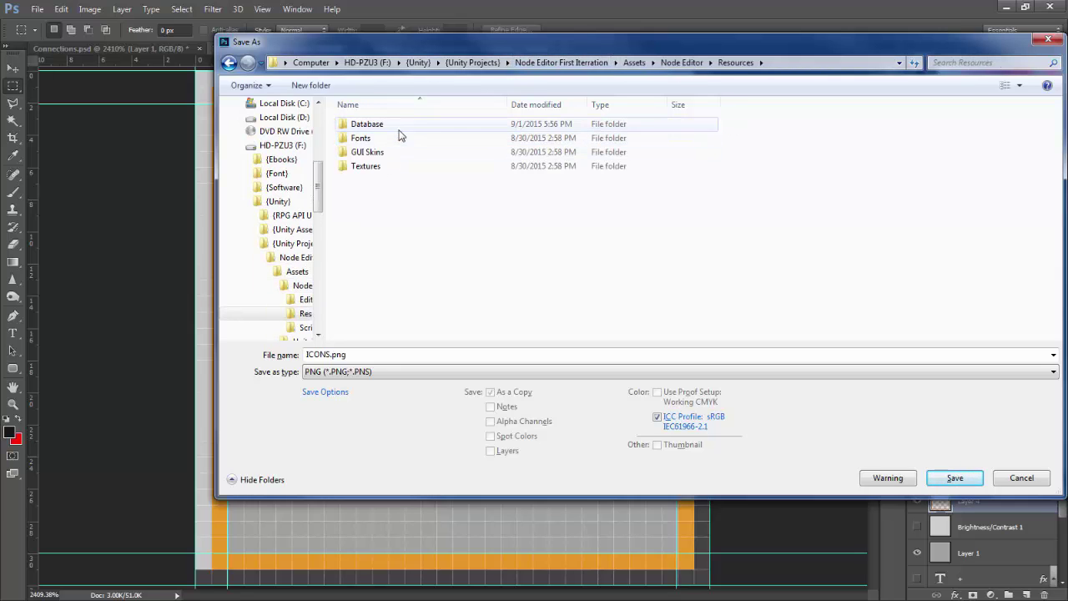
double_click(397, 166)
double_click(390, 126)
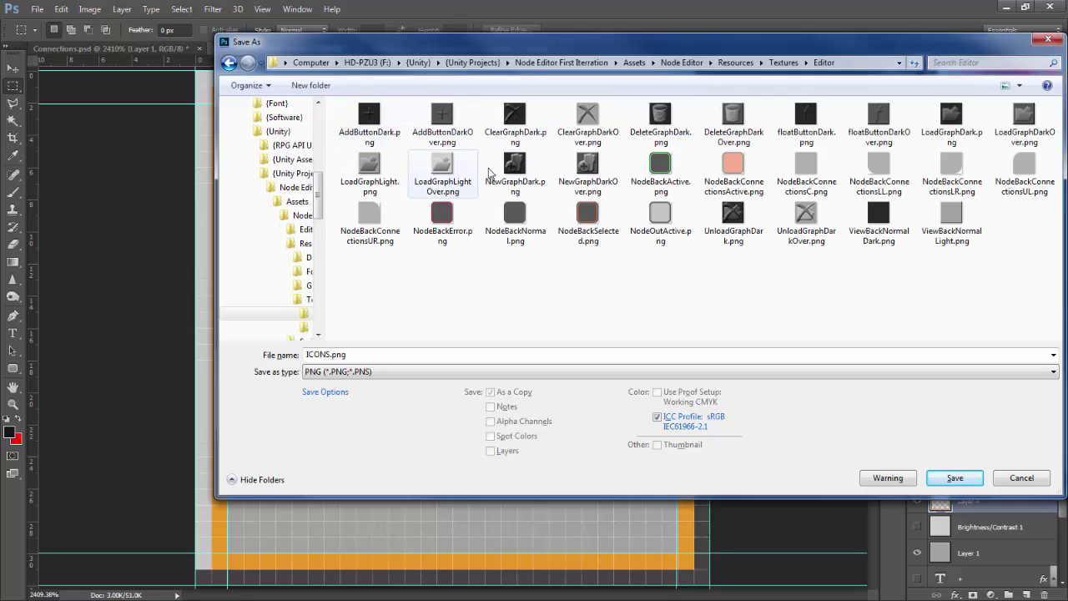
Name the PNG NodeBackSelectedLight.png, based on the existing NodeBackSelected file name, and save it
left_click(748, 170)
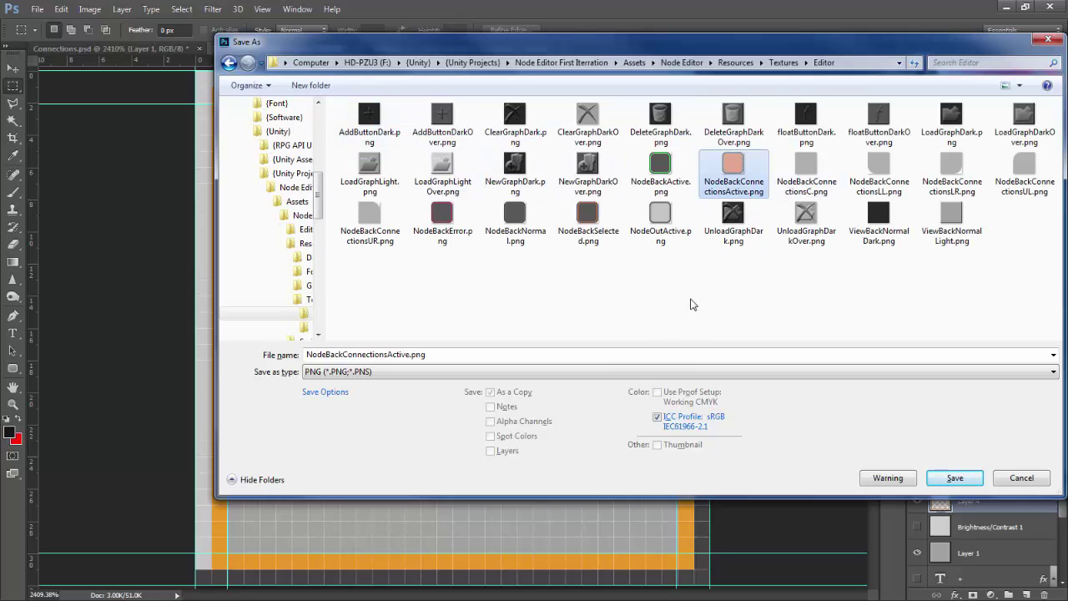
double_click(591, 353)
key("End")
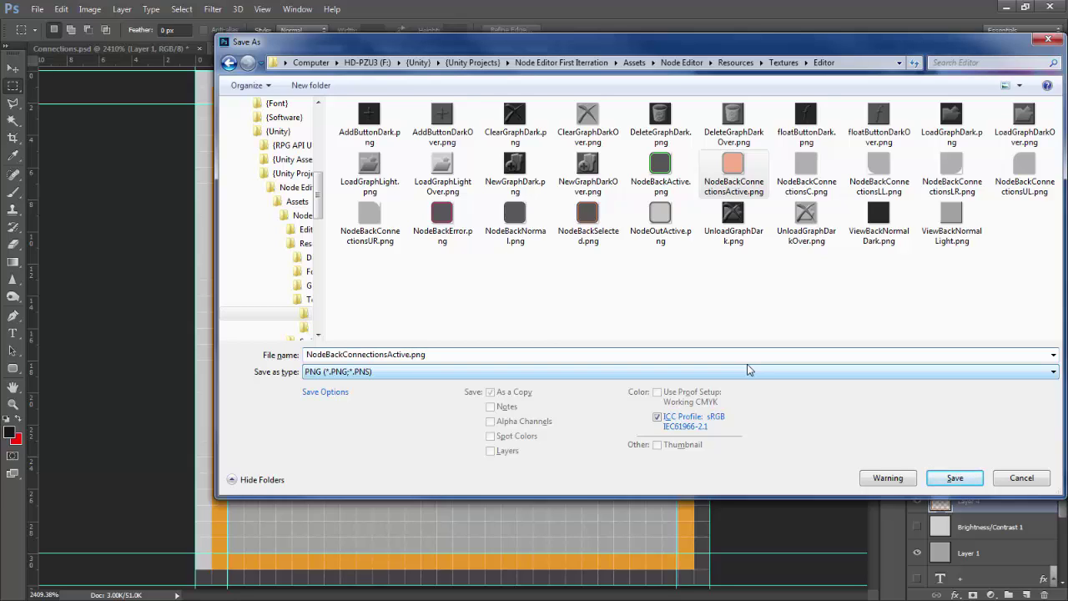
left_click(589, 219)
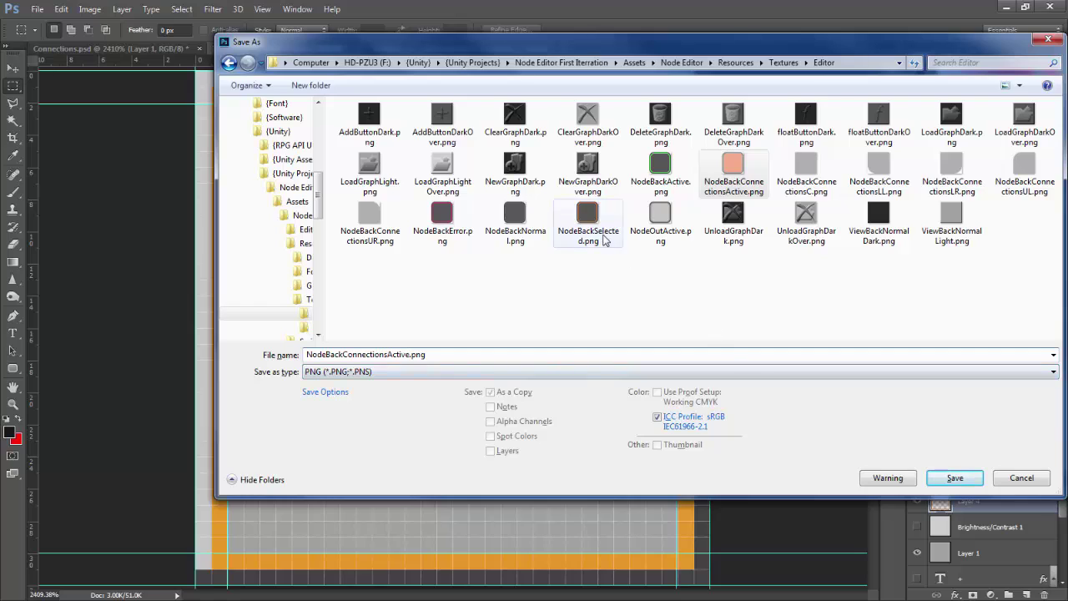
double_click(574, 354)
key("End")
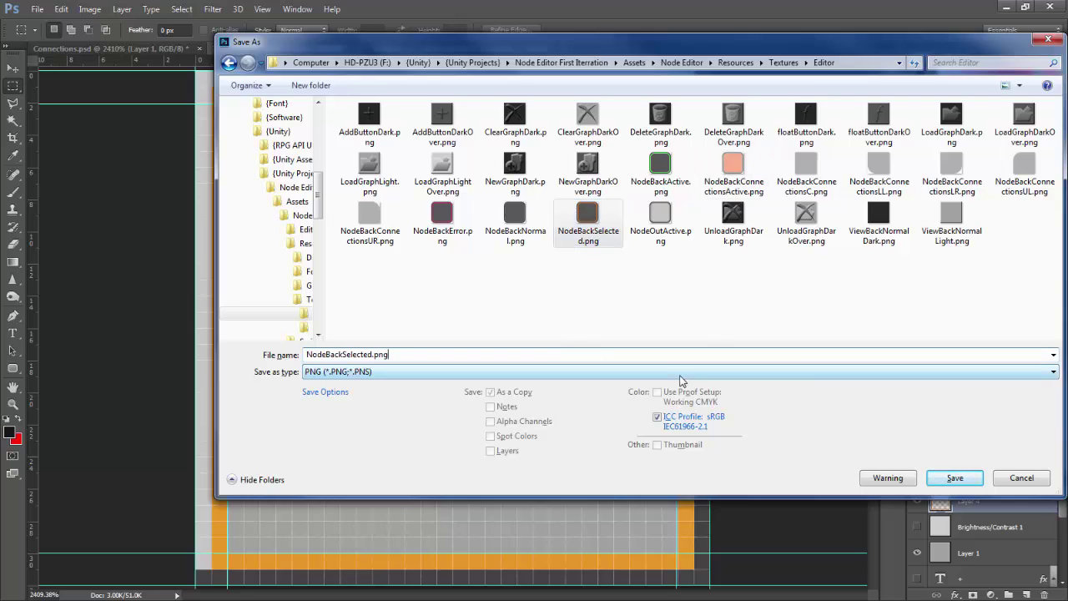
type("Light")
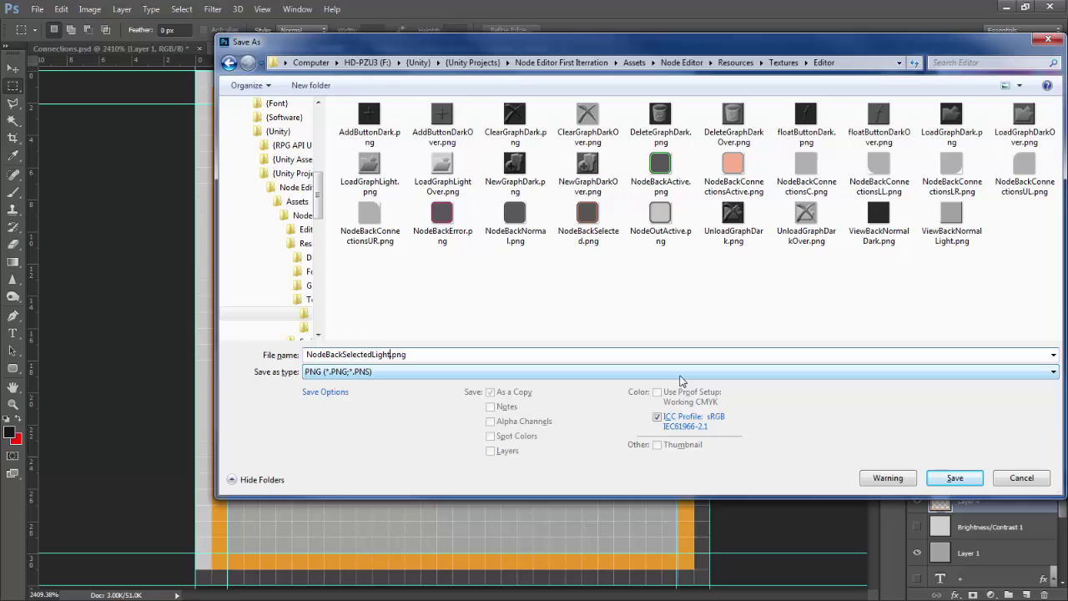
key("Return")
key("Return")
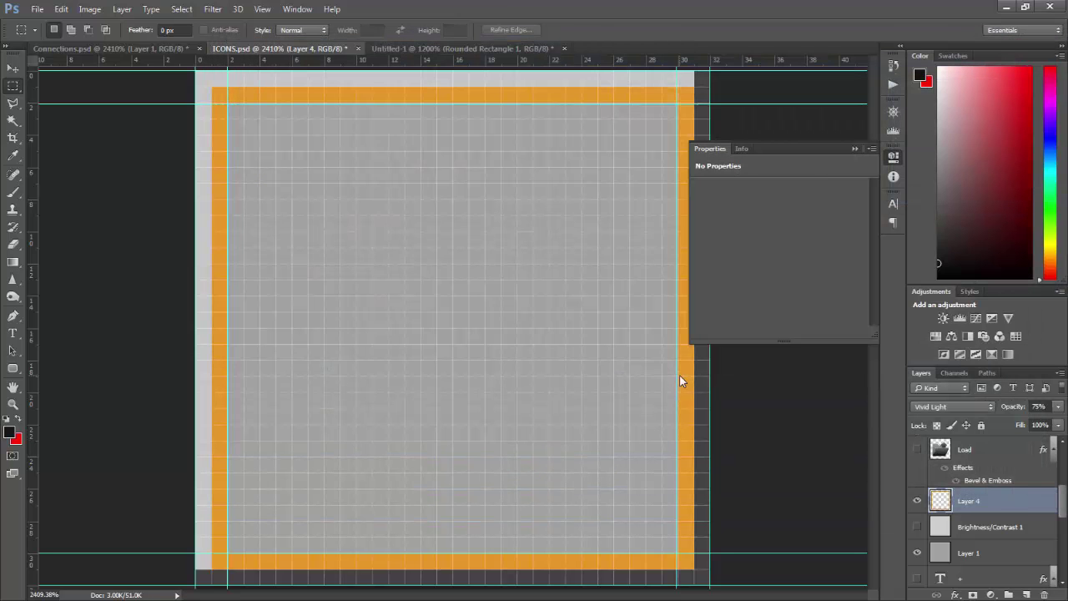
Switch to Unity, set the NodeSelected style's Normal background to NodeBackSelectedLight, and select the Float node to check it
left_click(1006, 7)
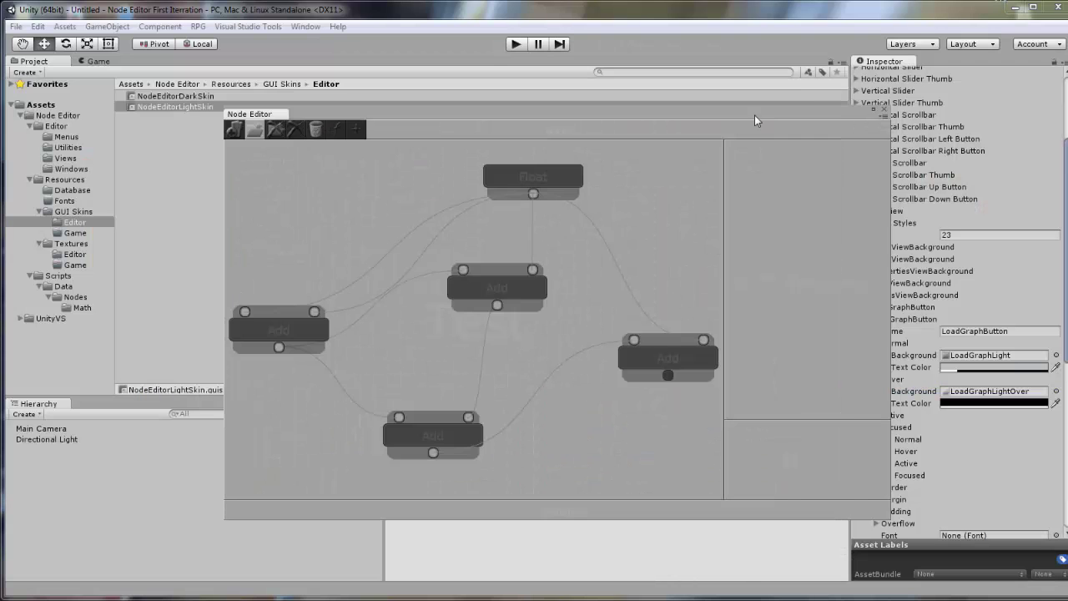
left_click_drag(759, 117, 659, 115)
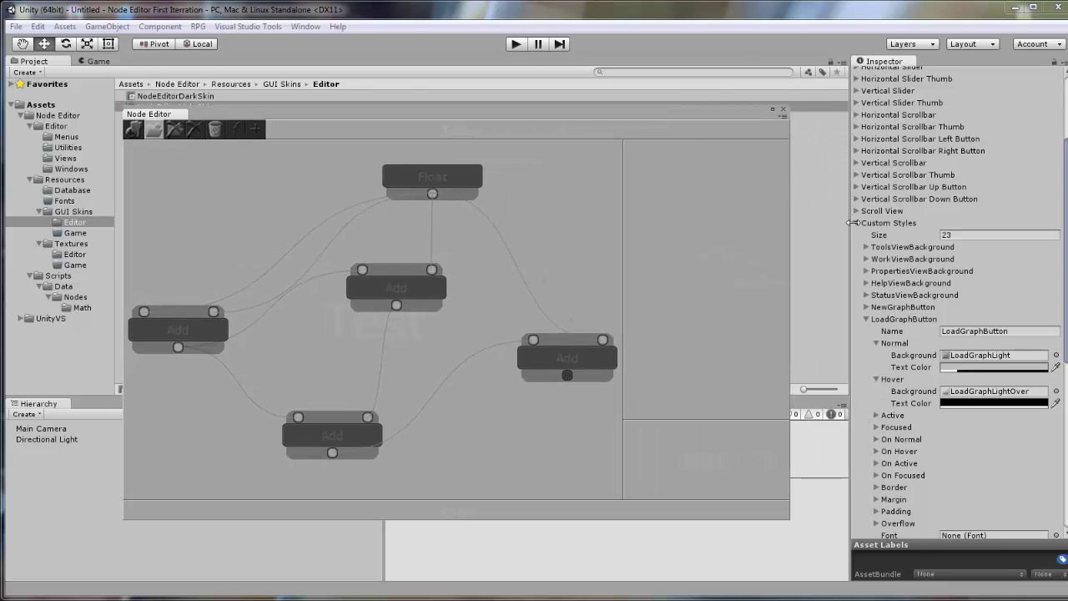
left_click(865, 320)
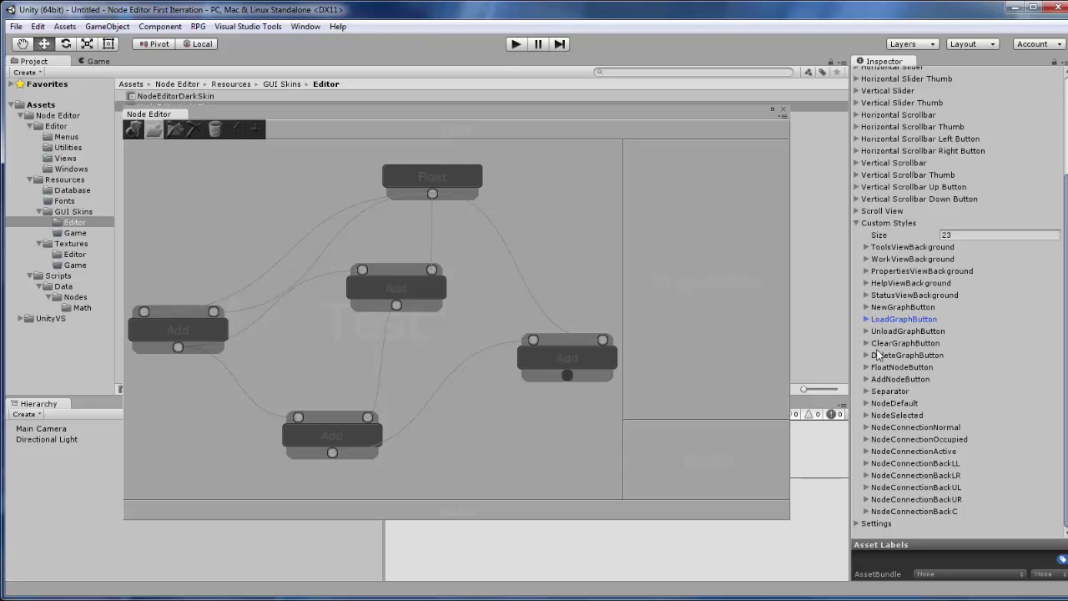
left_click(866, 415)
left_click(1057, 452)
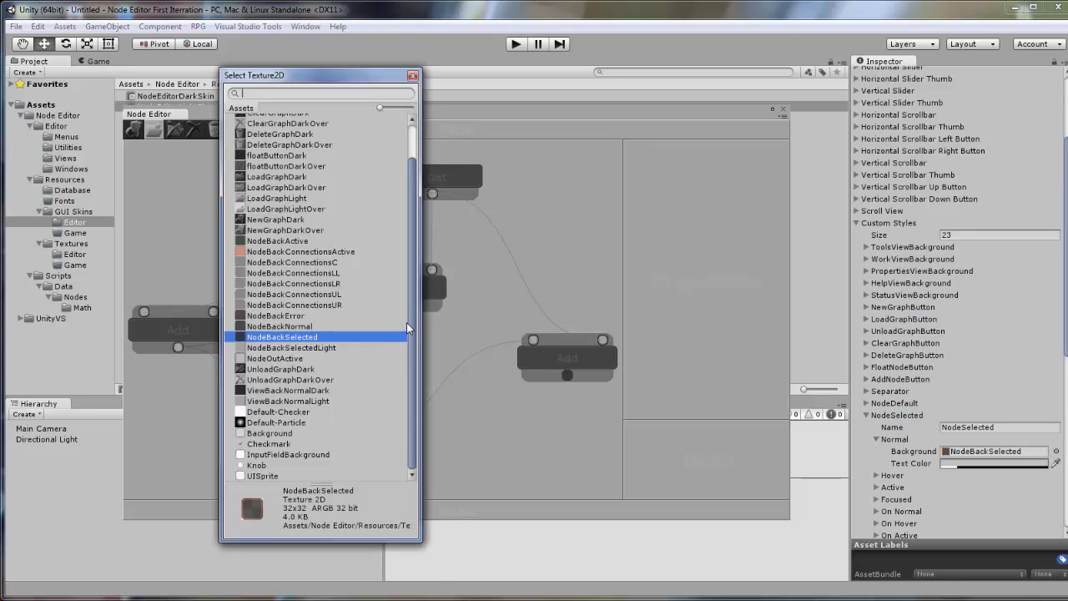
left_click(334, 348)
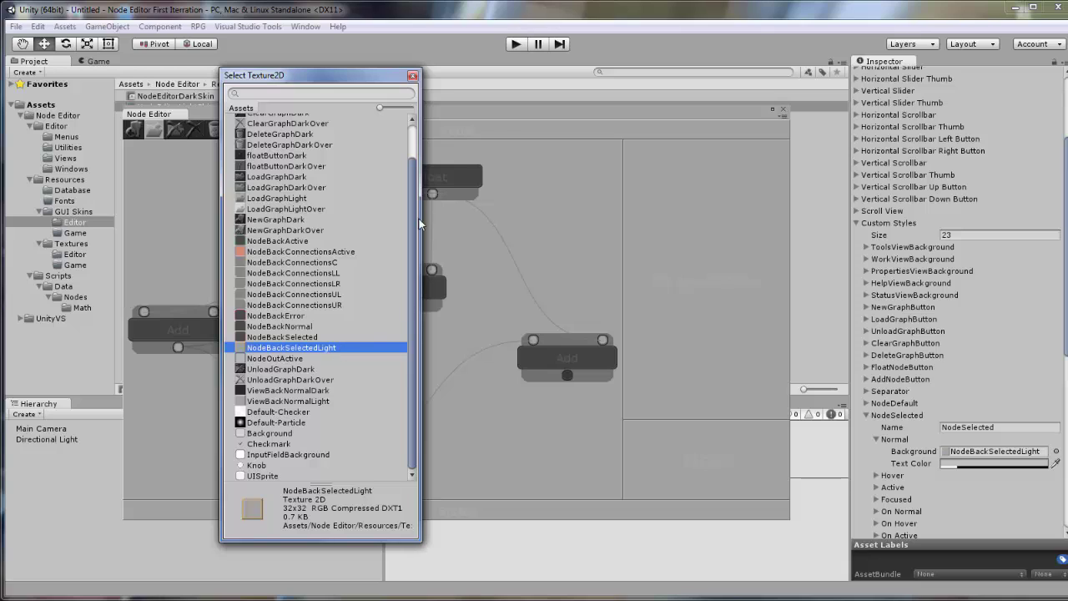
left_click(412, 76)
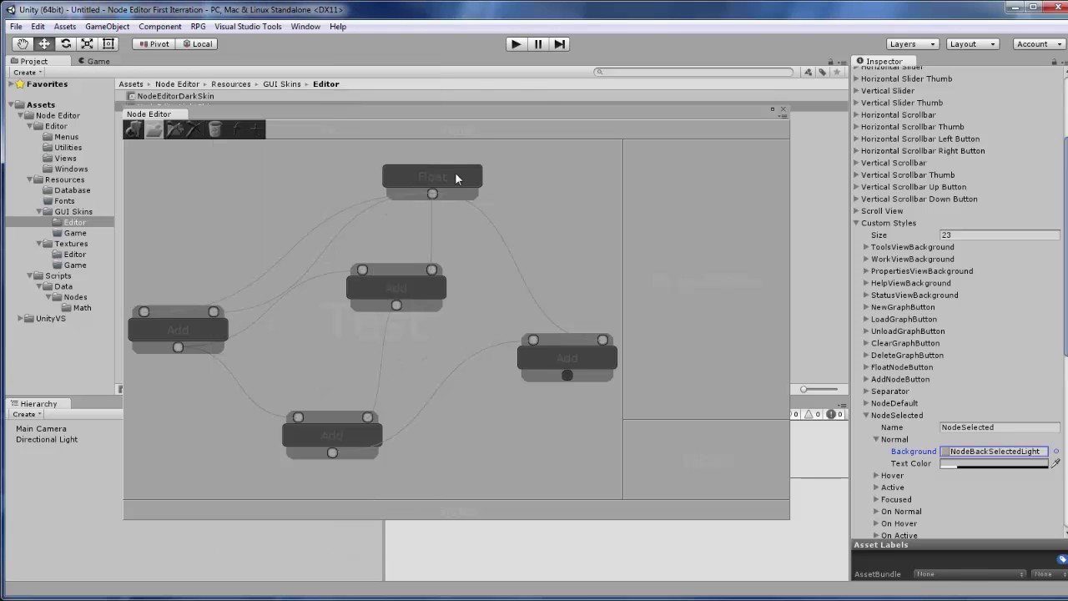
left_click(456, 178)
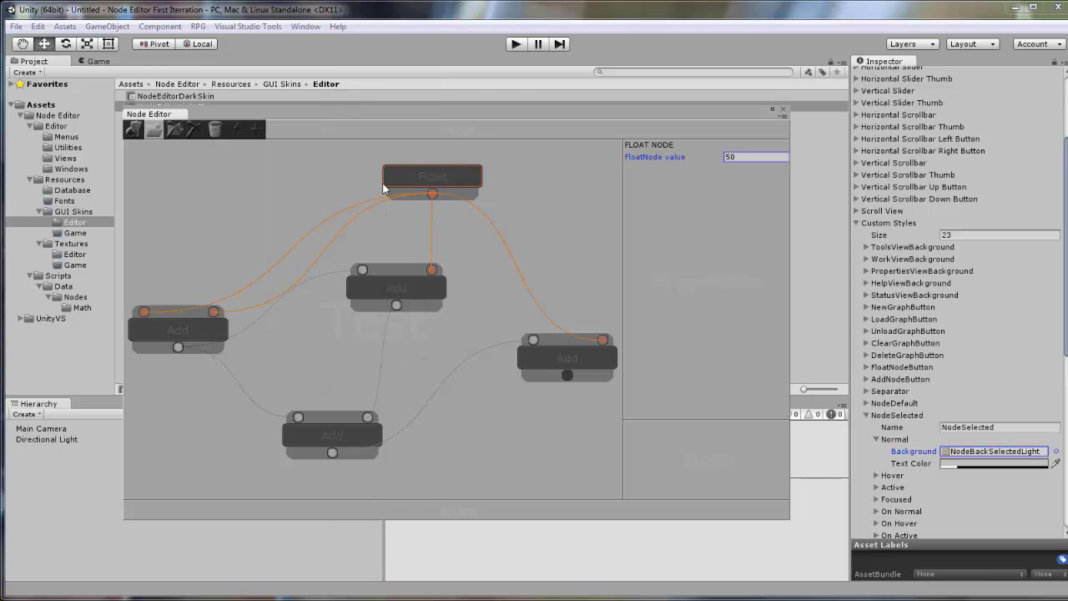
Set the NodeDefault style's Normal background to ViewBackNormalLight and collapse both node styles
left_click(868, 405)
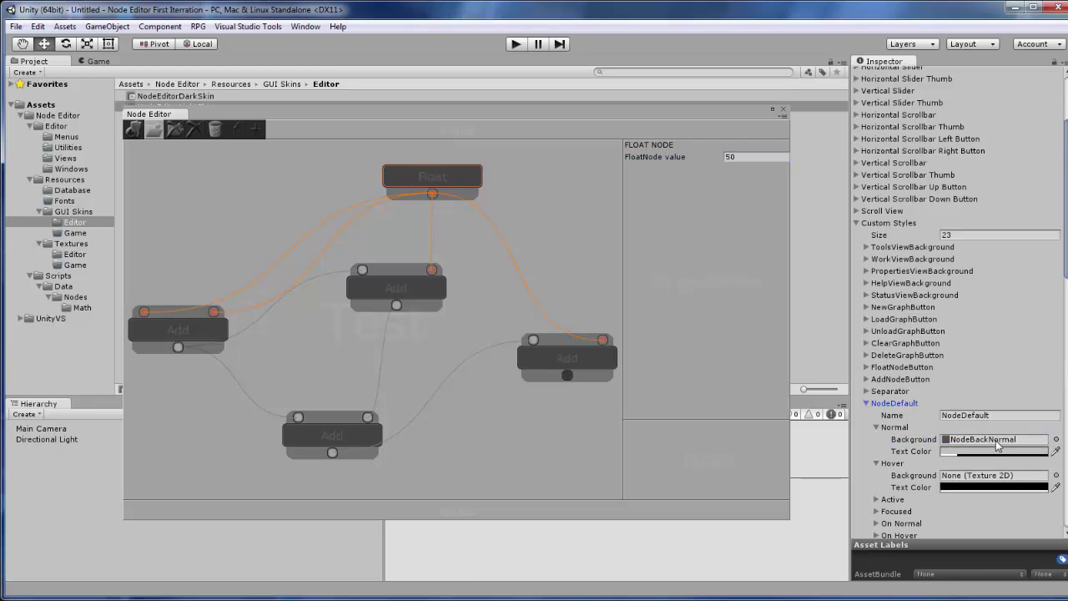
left_click(1056, 439)
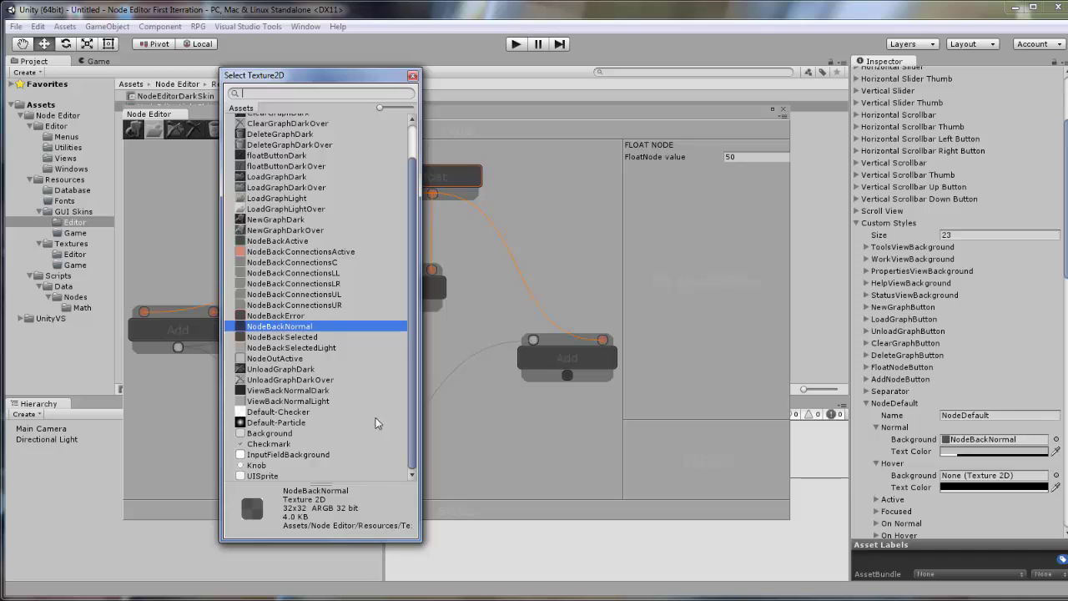
left_click(328, 402)
left_click(413, 75)
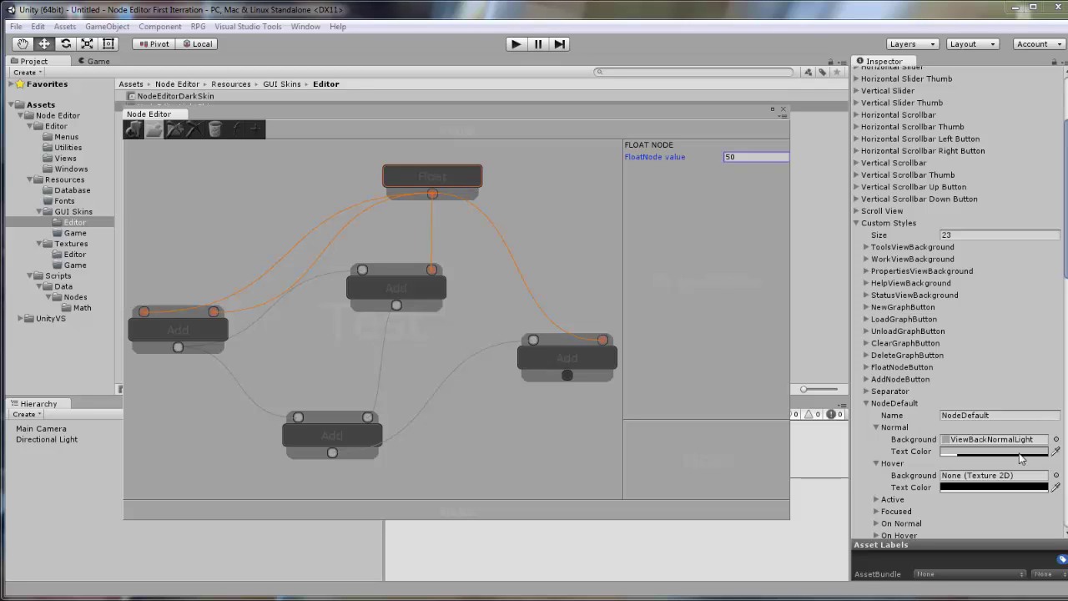
left_click(868, 404)
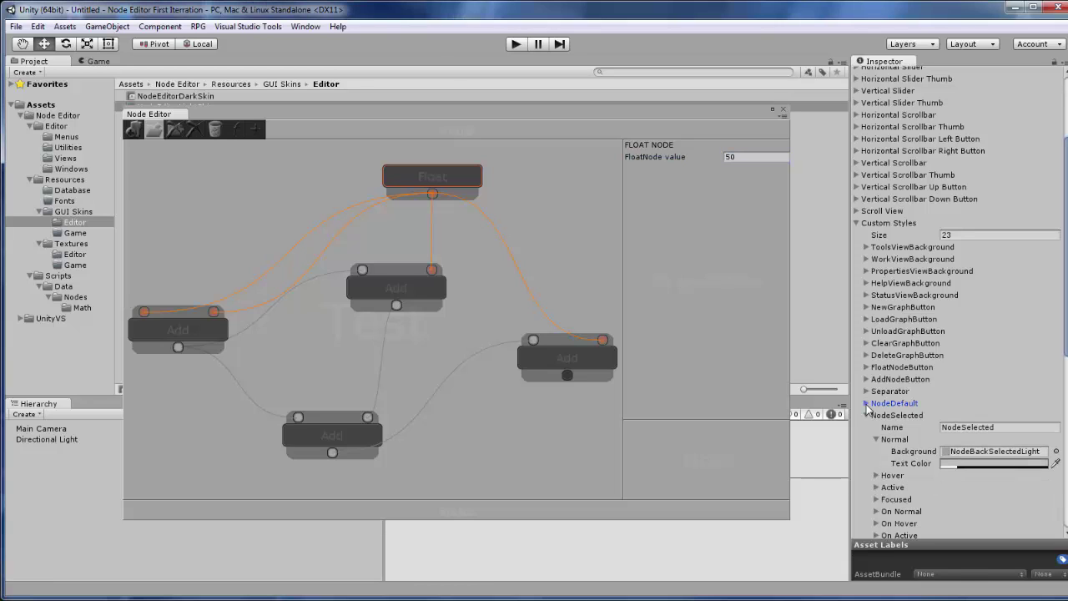
left_click(867, 417)
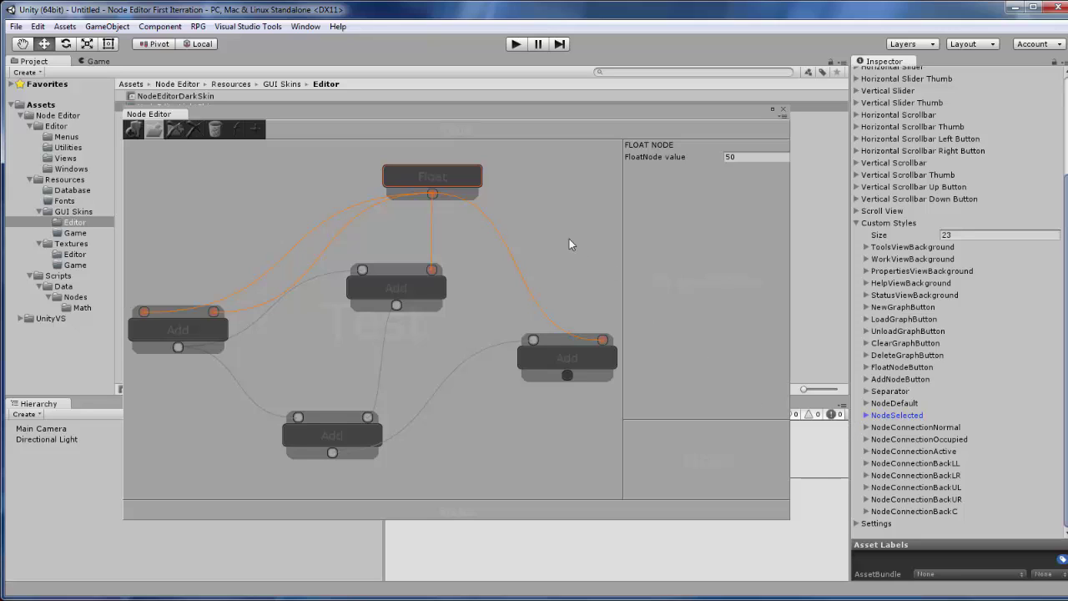
Select the Float node and several Add nodes in turn to check their background textures
left_click(449, 193)
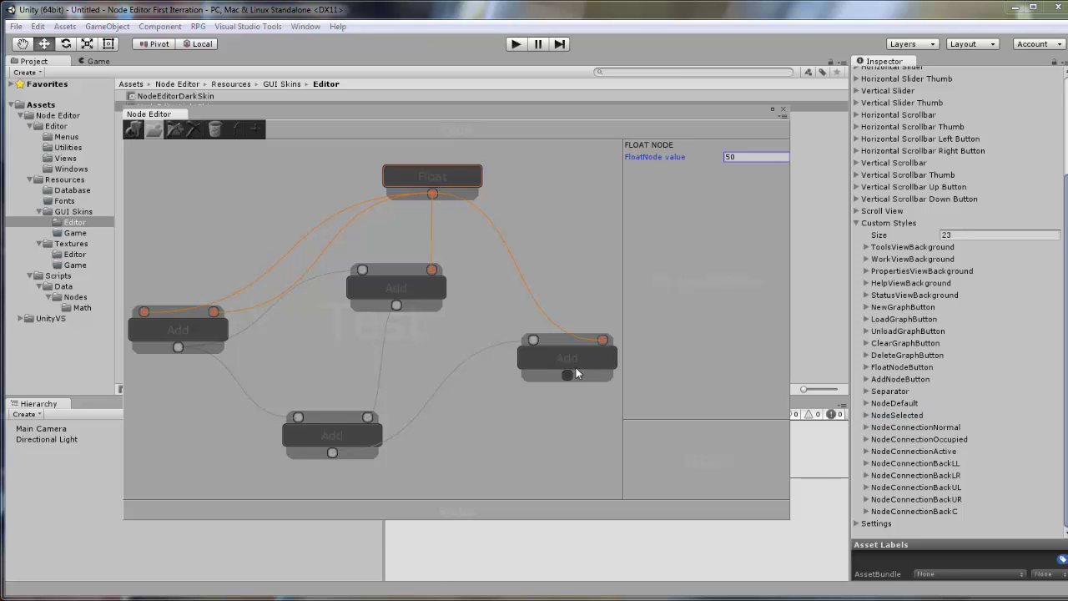
left_click(579, 367)
left_click(398, 290)
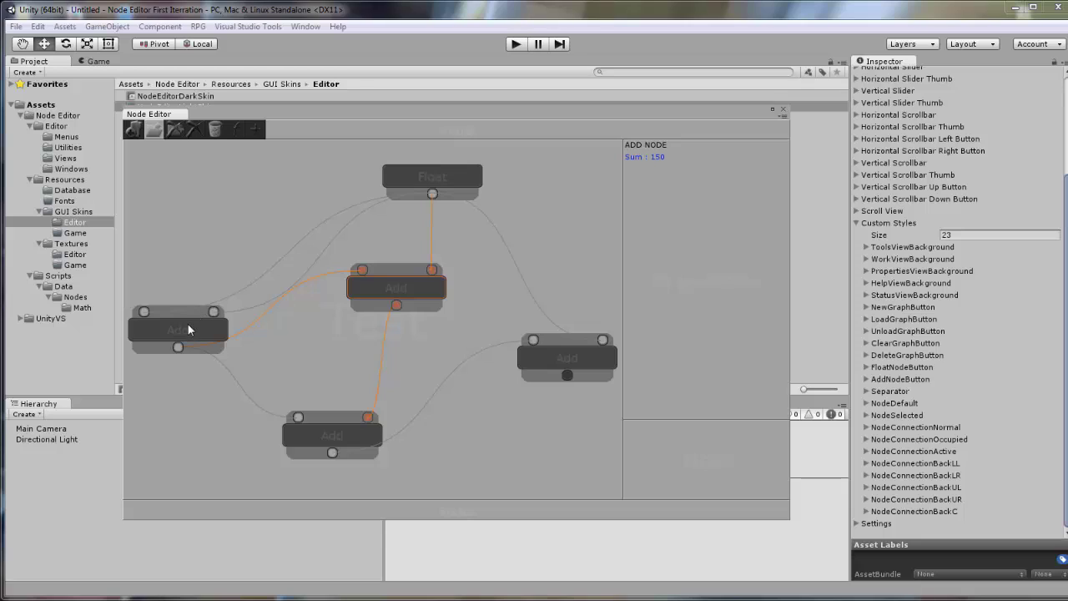
left_click(188, 326)
left_click(345, 357)
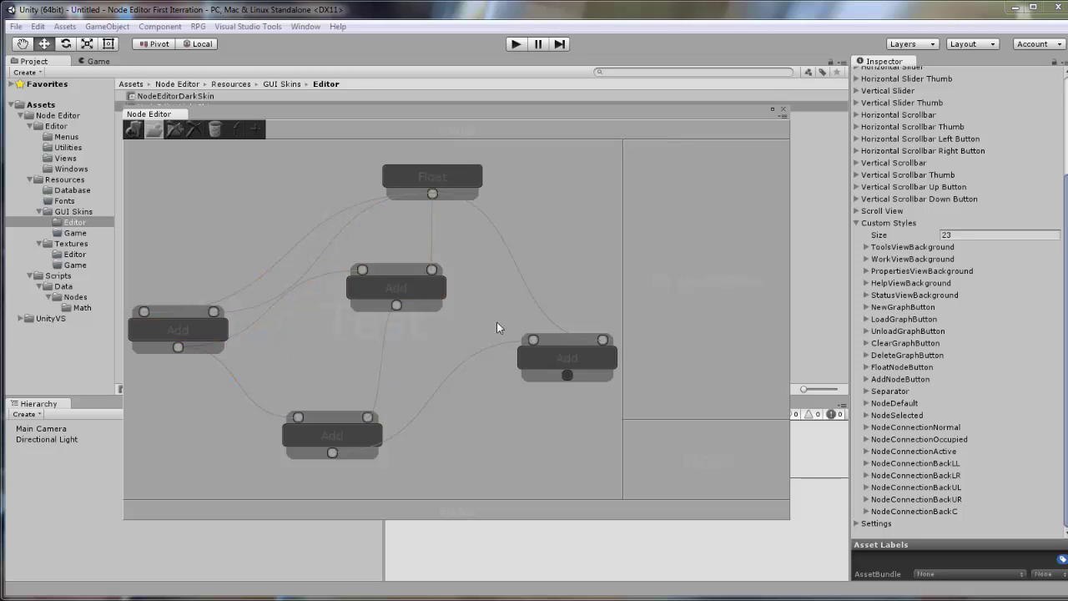
Move the Float node slightly down and to the right, and add a second Float node to its left
left_click_drag(473, 179, 493, 192)
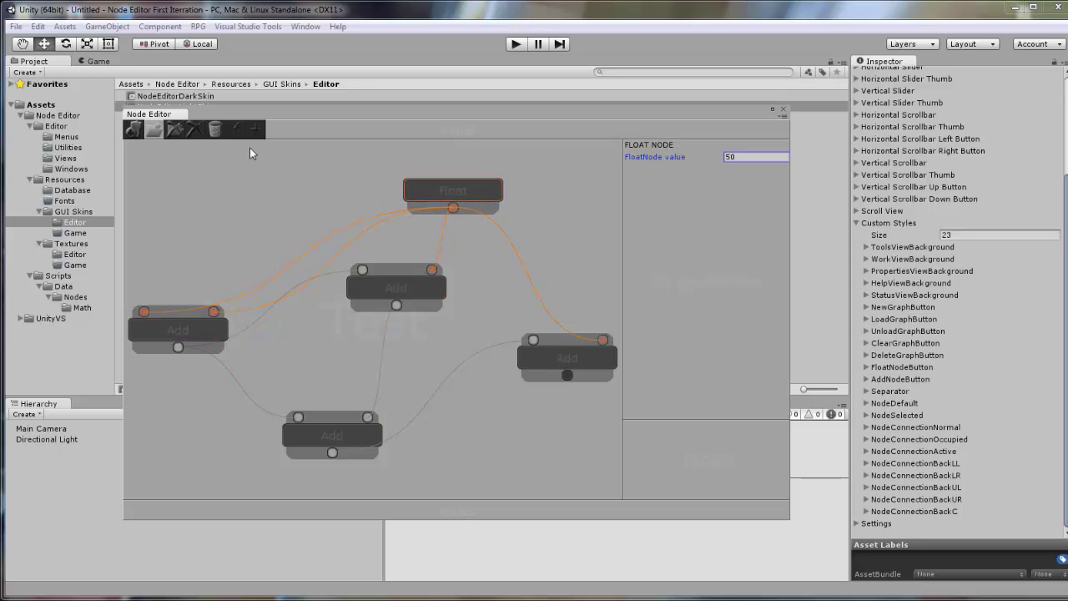
left_click(222, 215)
left_click_drag(206, 174, 287, 187)
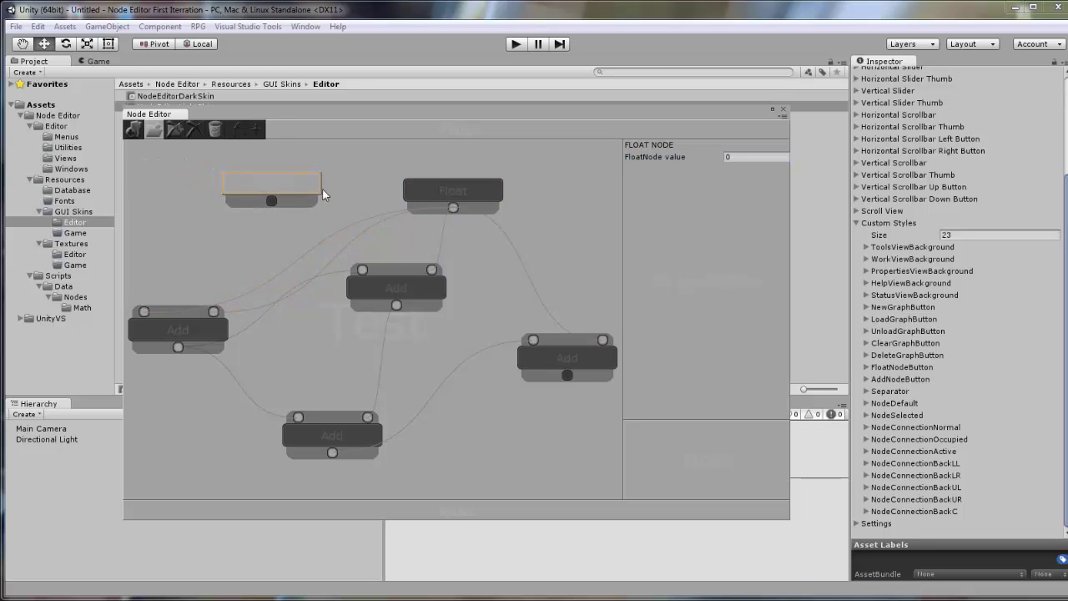
Alternate the selection between the new and the existing Float node to compare their backgrounds
left_click(325, 195)
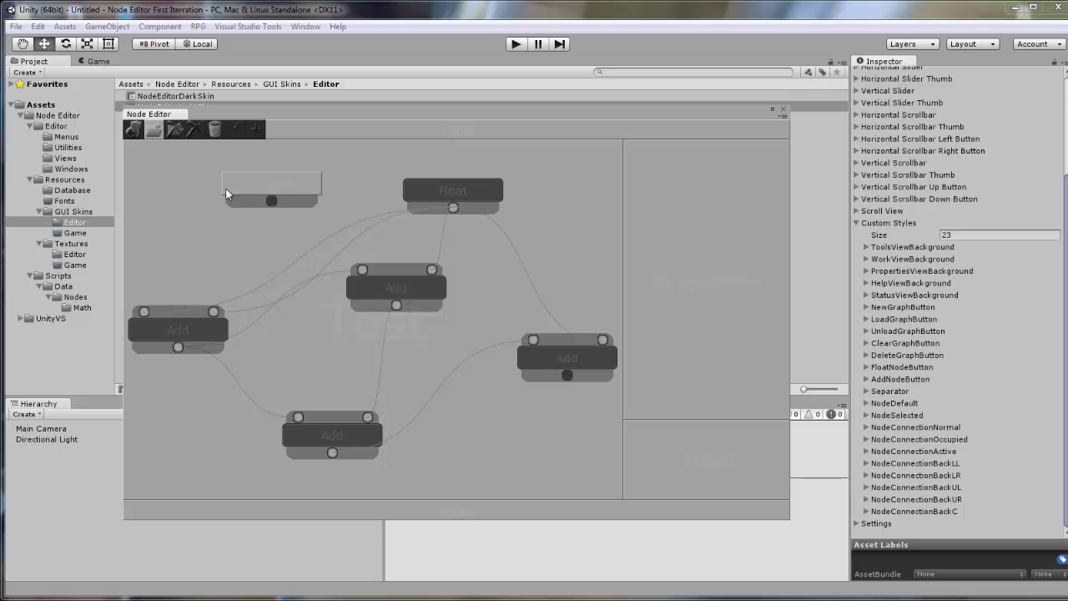
left_click(313, 185)
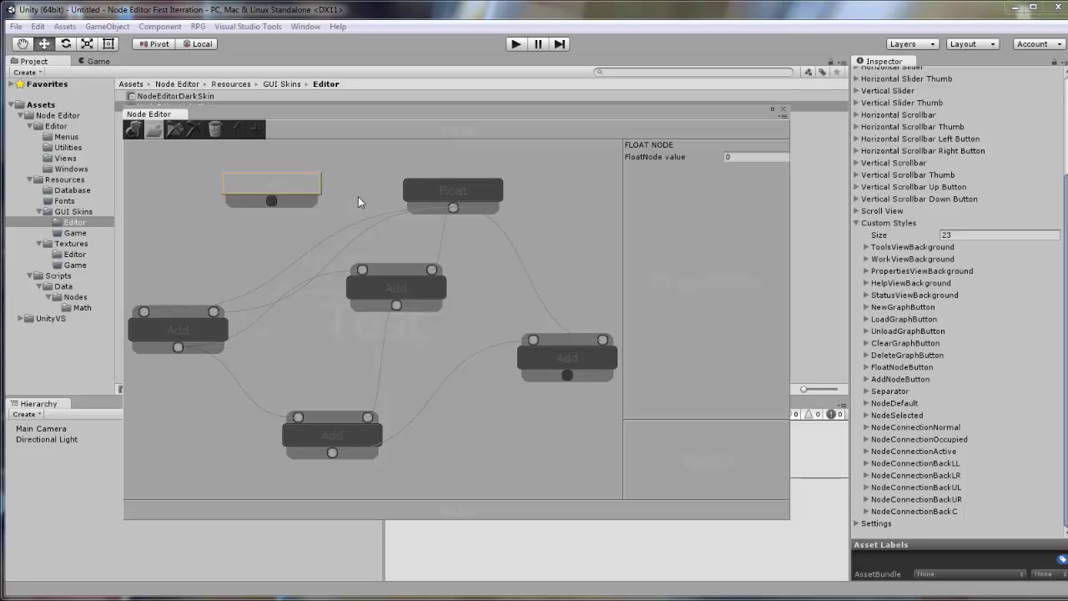
left_click(430, 186)
left_click(293, 186)
left_click(421, 189)
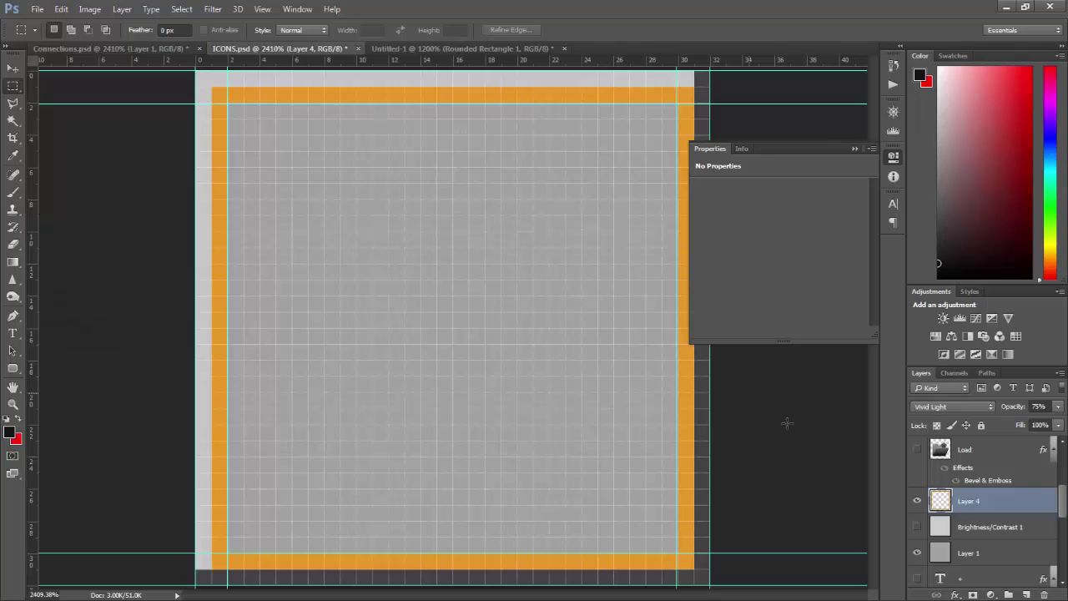
Hide Layer 1 and make the Rounded Rectangle 2 layer active and visible
left_click(917, 552)
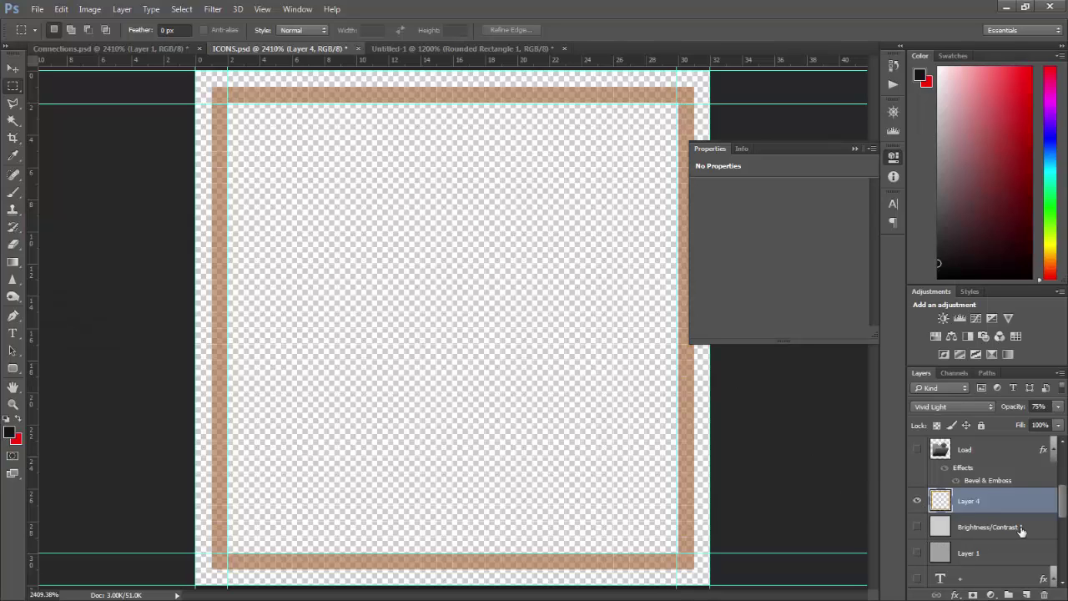
left_click_drag(1064, 507, 1057, 564)
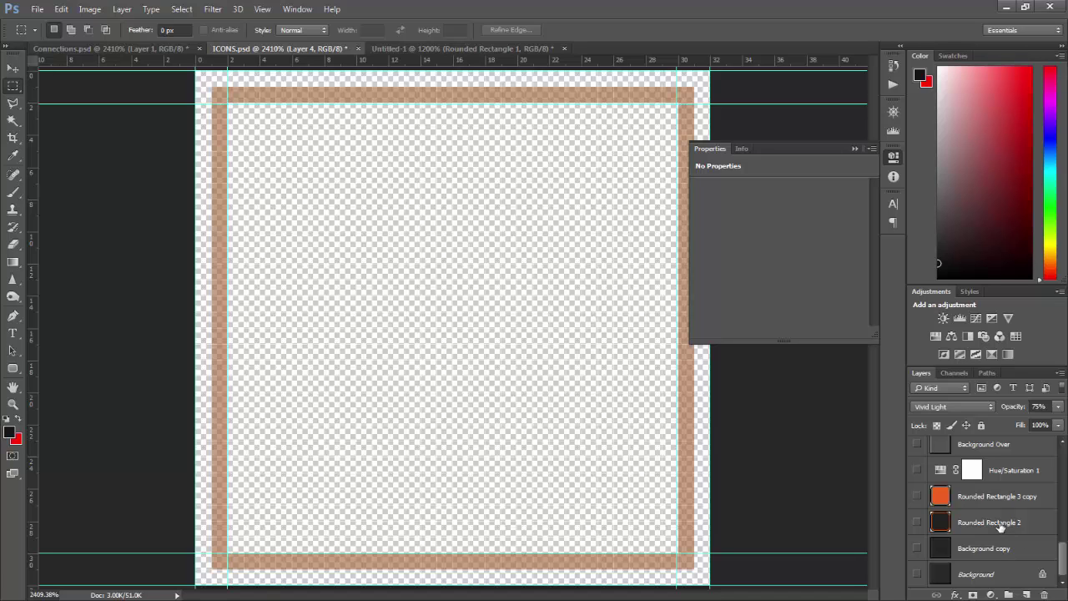
left_click(973, 524)
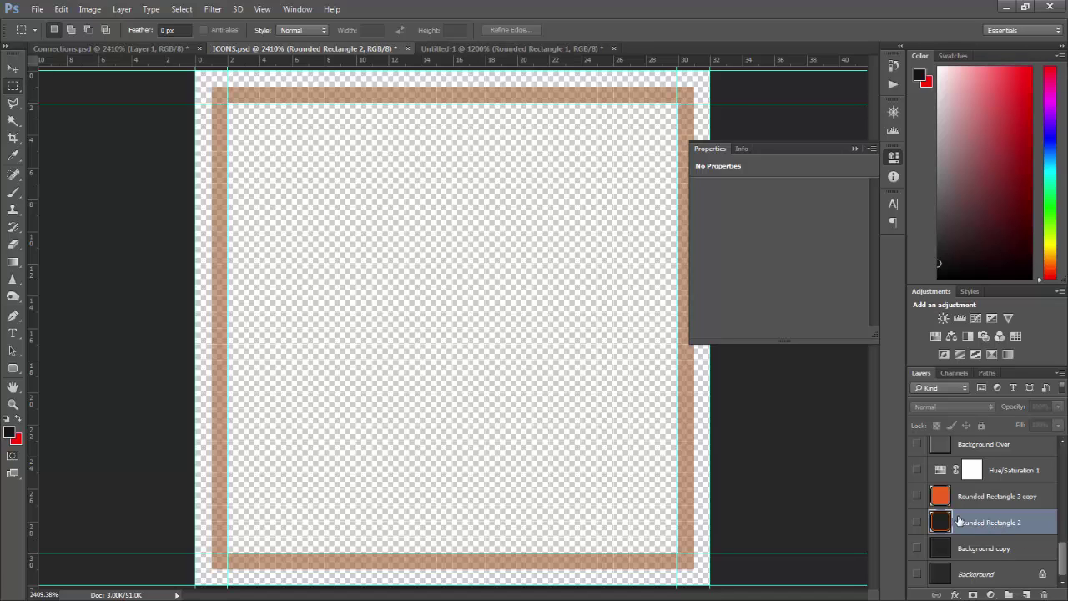
left_click(918, 523)
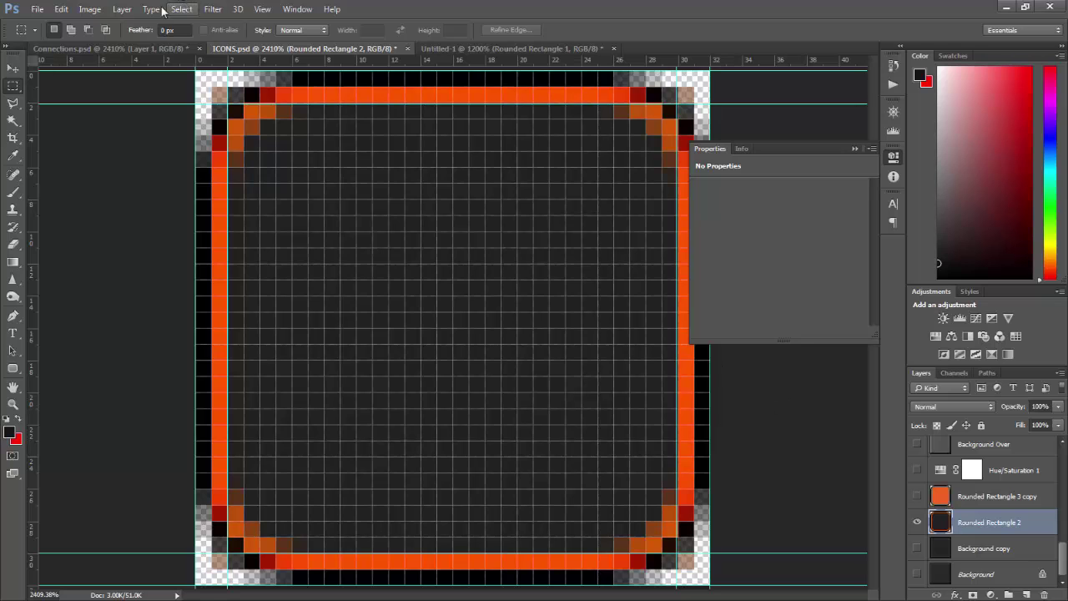
key("ctrl+a")
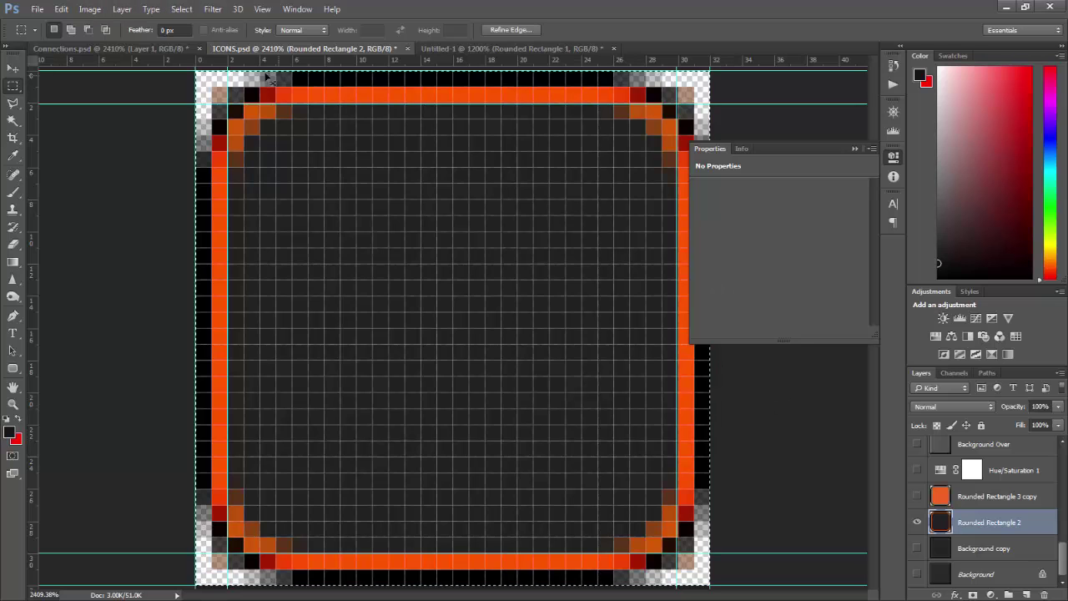
left_click(90, 9)
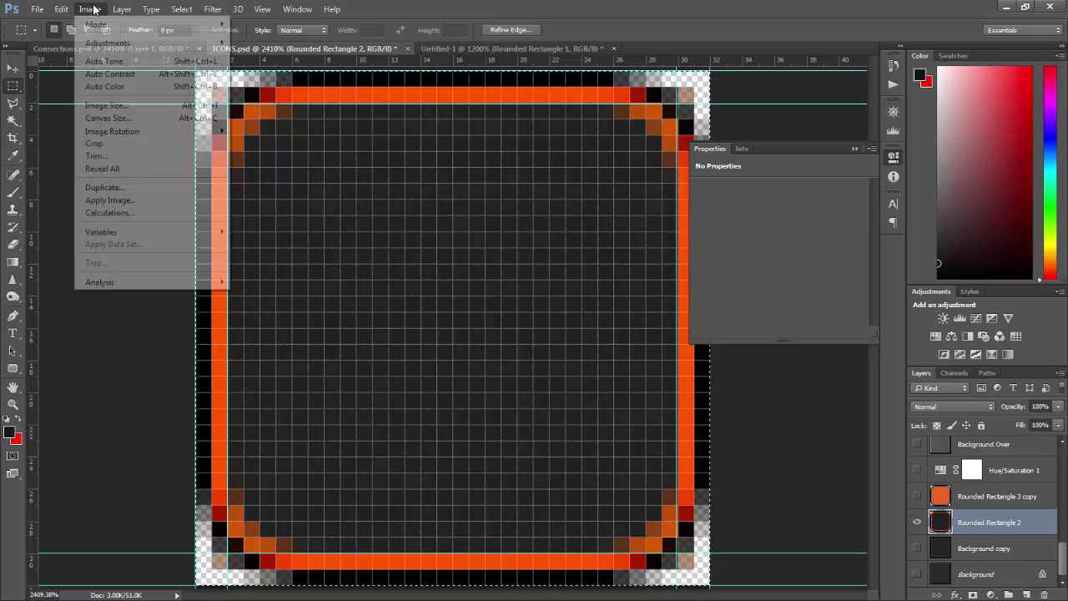
mouse_move(133, 42)
left_click(300, 42)
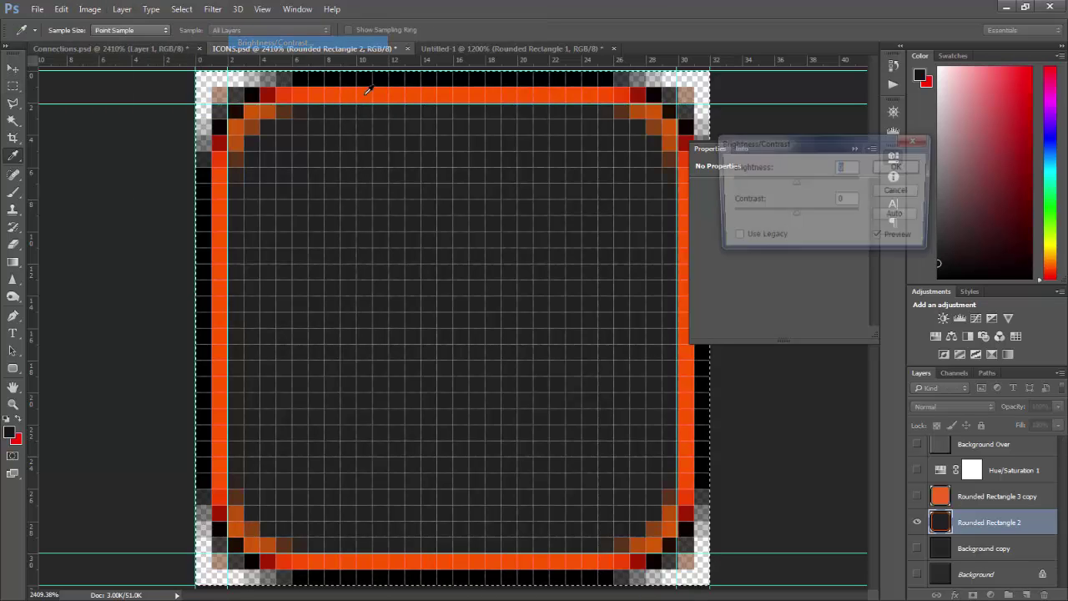
left_click_drag(794, 183, 847, 184)
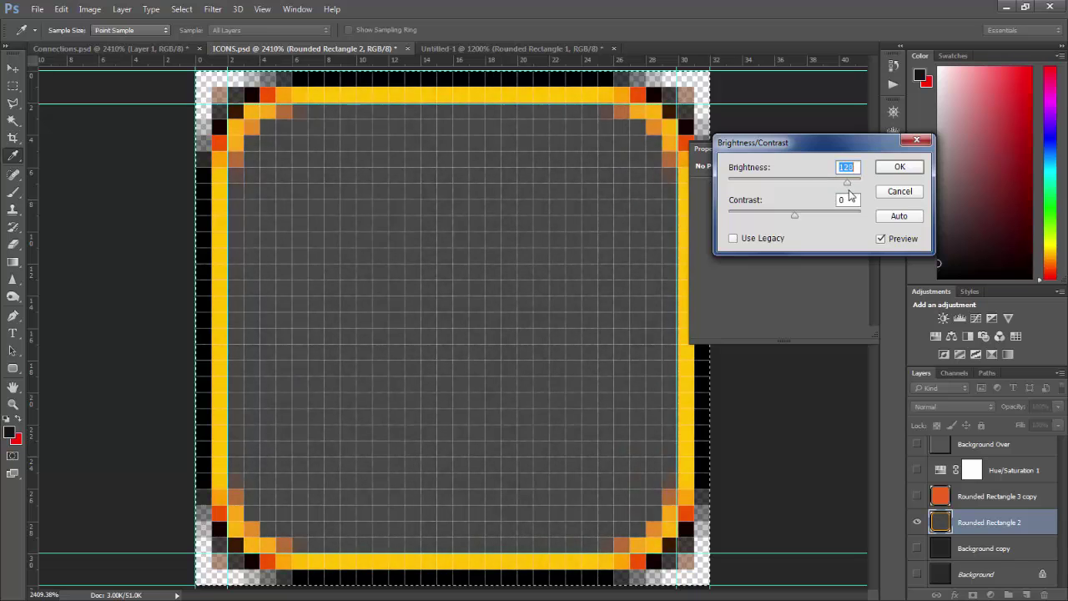
type("0")
left_click(900, 191)
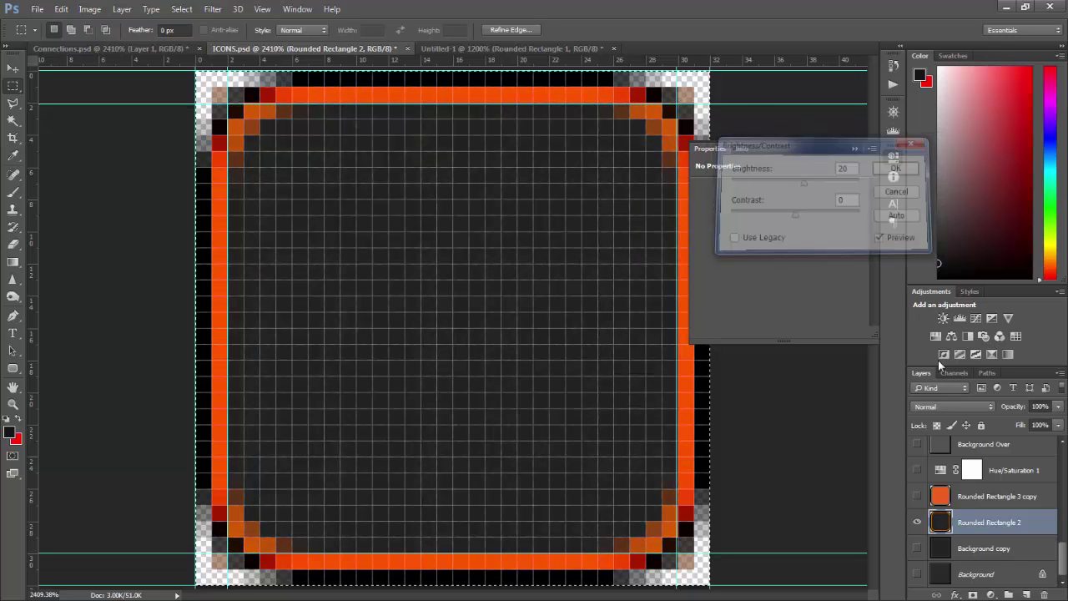
Add a layer above Brightness/Contrast 1 and draw a 32 × 32 px rounded rectangle covering the whole canvas
left_click_drag(1064, 561, 1064, 506)
left_click(985, 499)
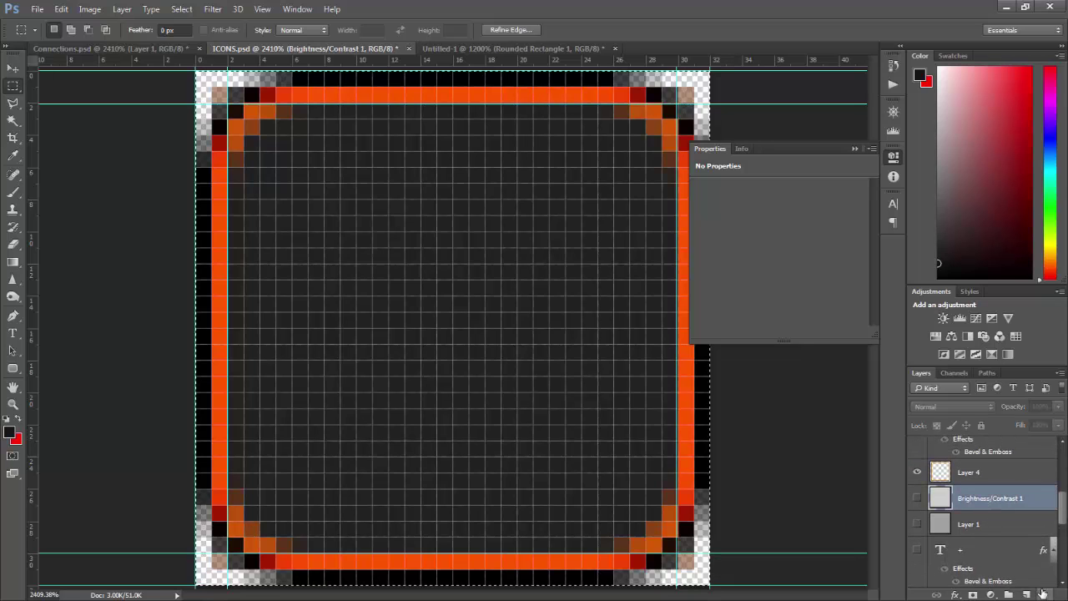
left_click(1042, 592)
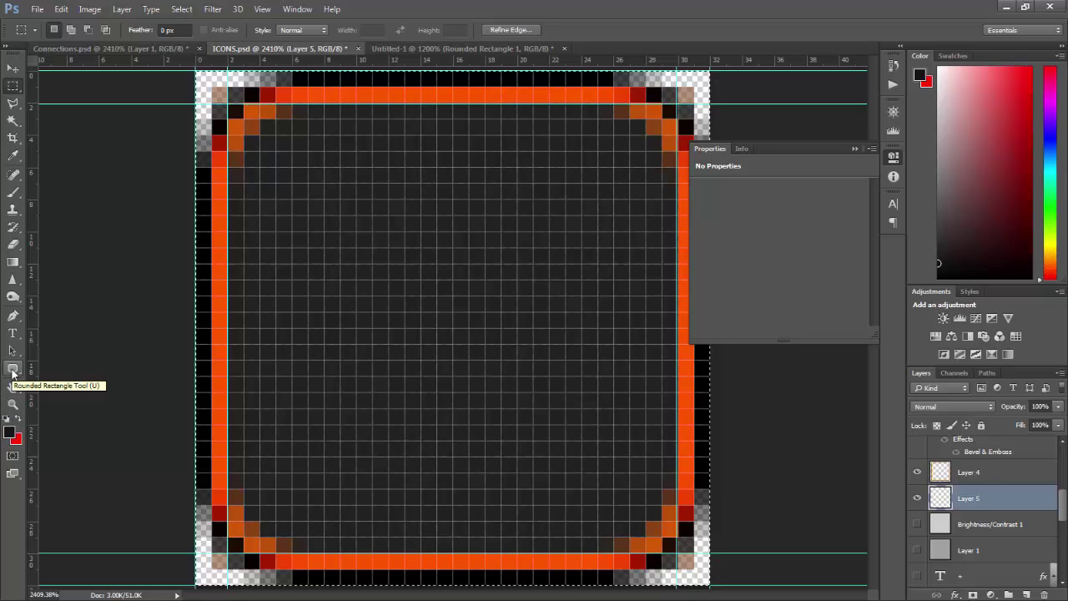
left_click(14, 371)
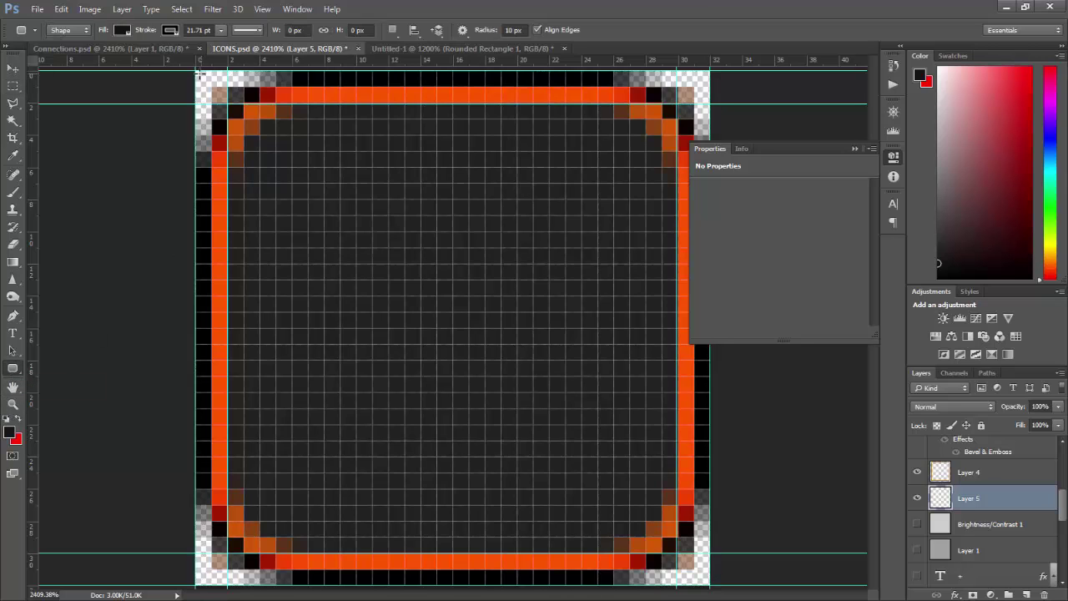
left_click_drag(200, 73, 699, 573)
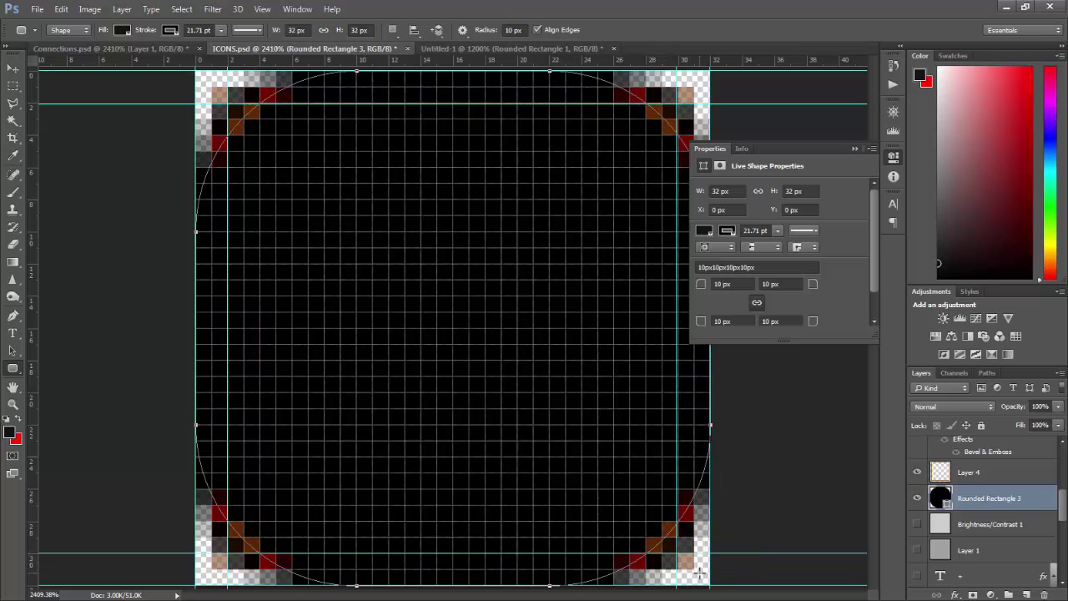
Try a 3 px corner radius on the rounded rectangle, then set all four corner radii to 6 px
left_click(740, 285)
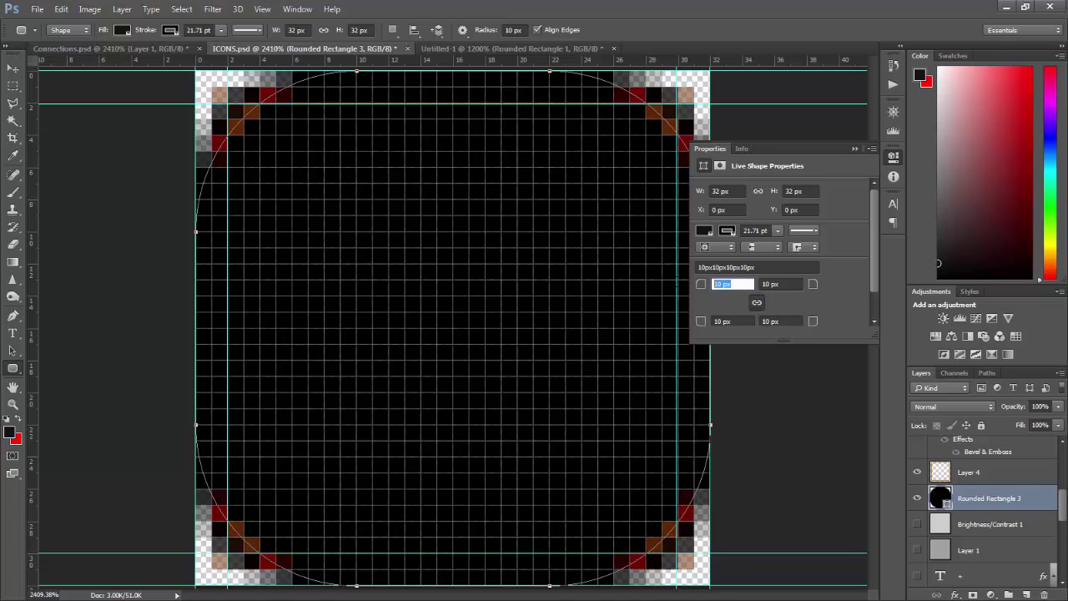
type("3")
left_click(785, 284)
left_click(739, 284)
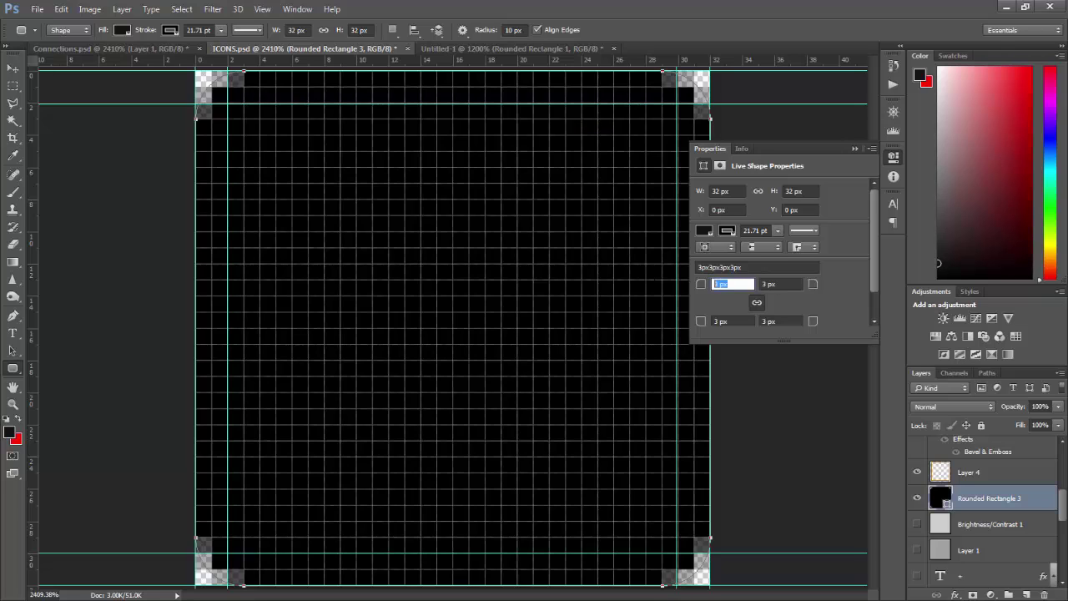
type("6")
left_click(787, 288)
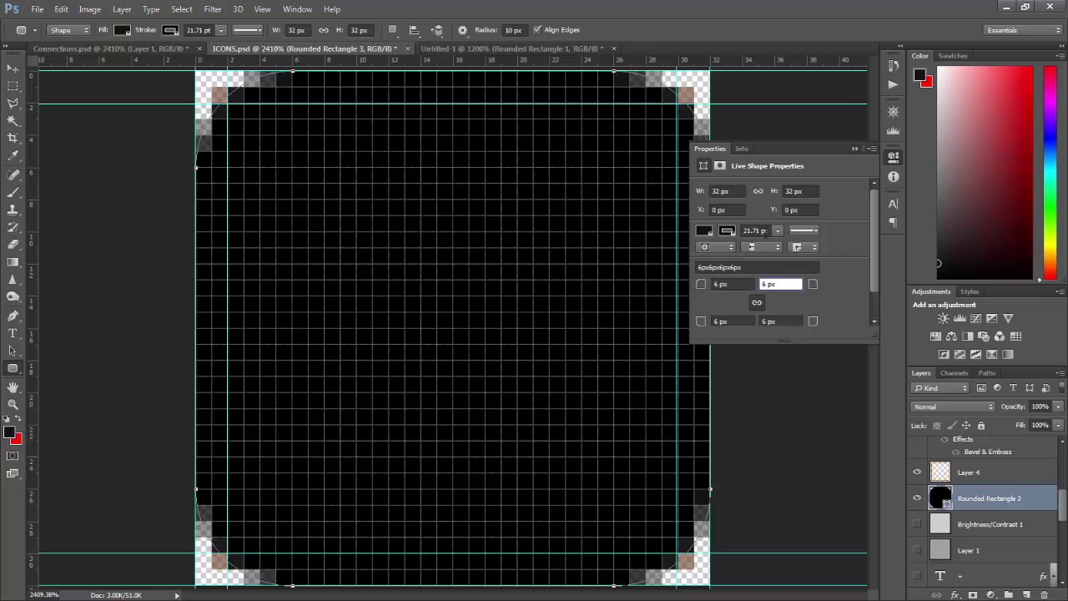
Set the rounded rectangle's stroke width to 1.5 pt
left_click(770, 232)
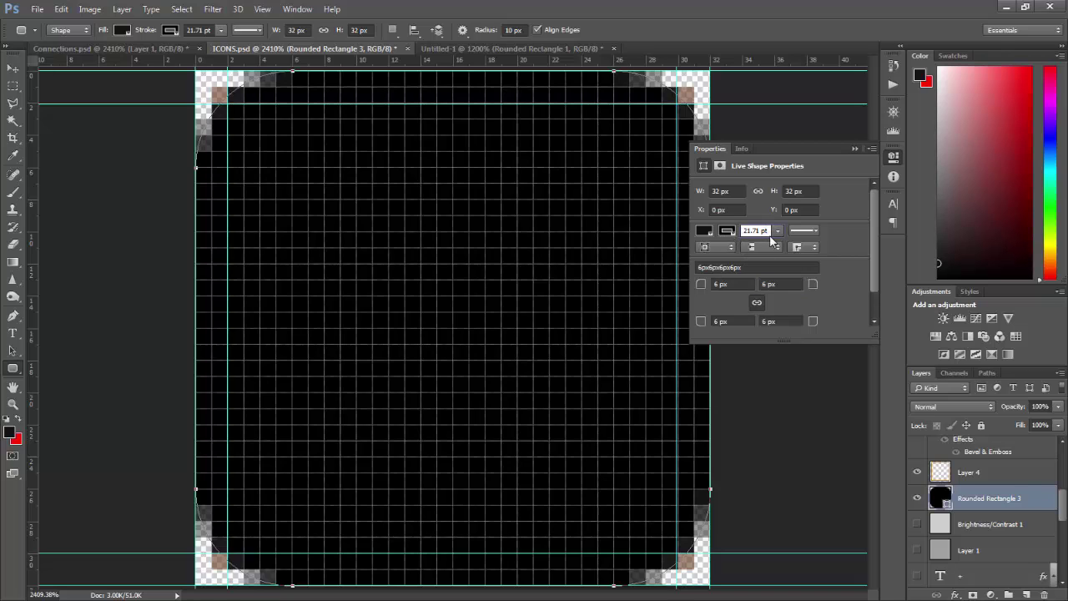
left_click_drag(769, 232, 742, 231)
type("1.5")
key("Return")
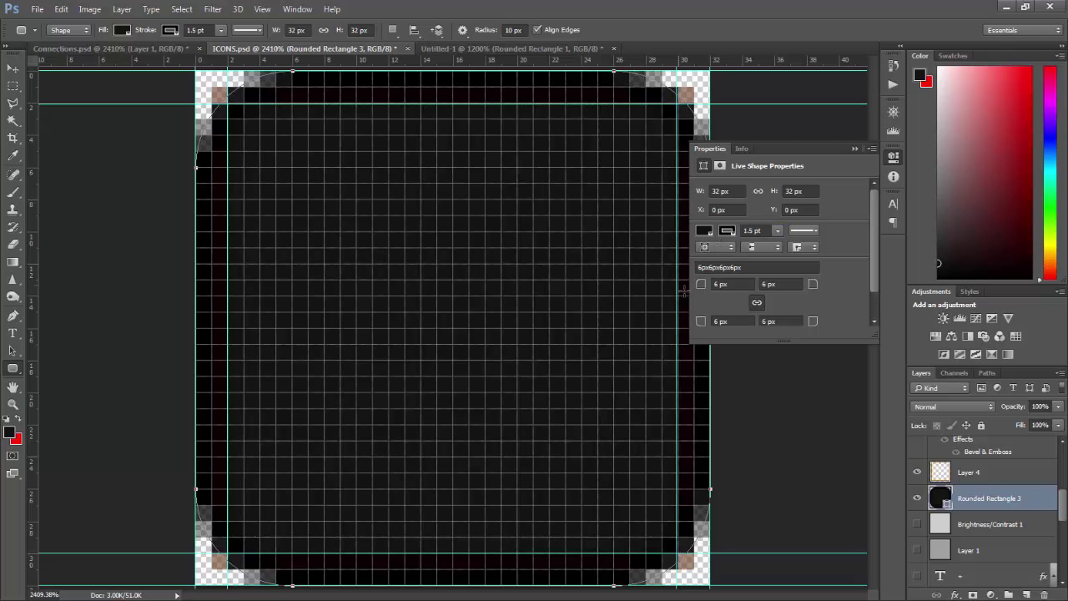
Hide the Rounded Rectangle 2 and Layer 4 layers so only the new shape shows
scroll(978, 501, "down", 5)
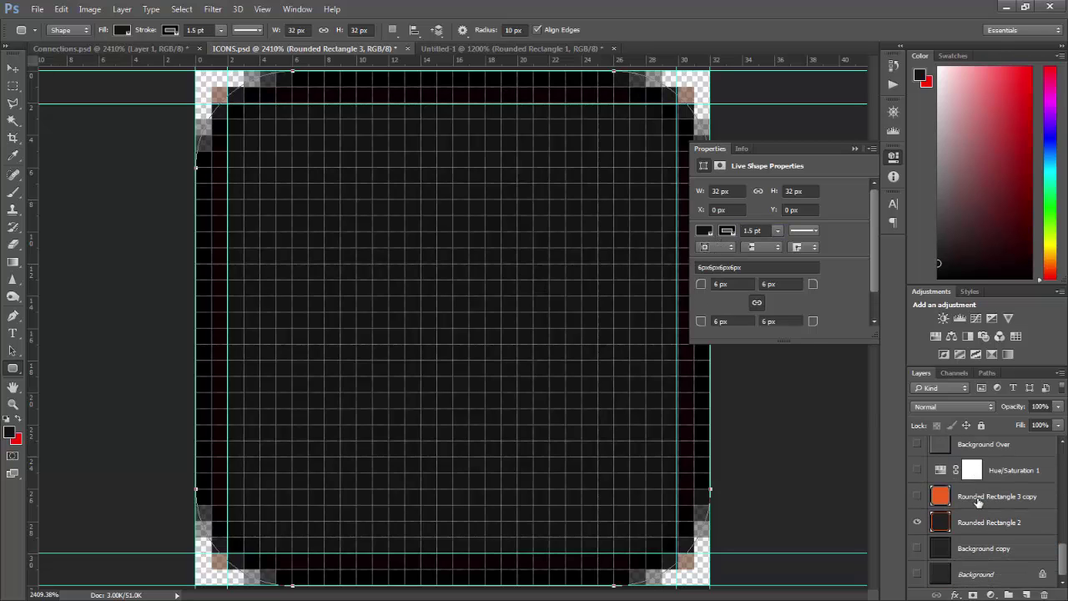
left_click(917, 522)
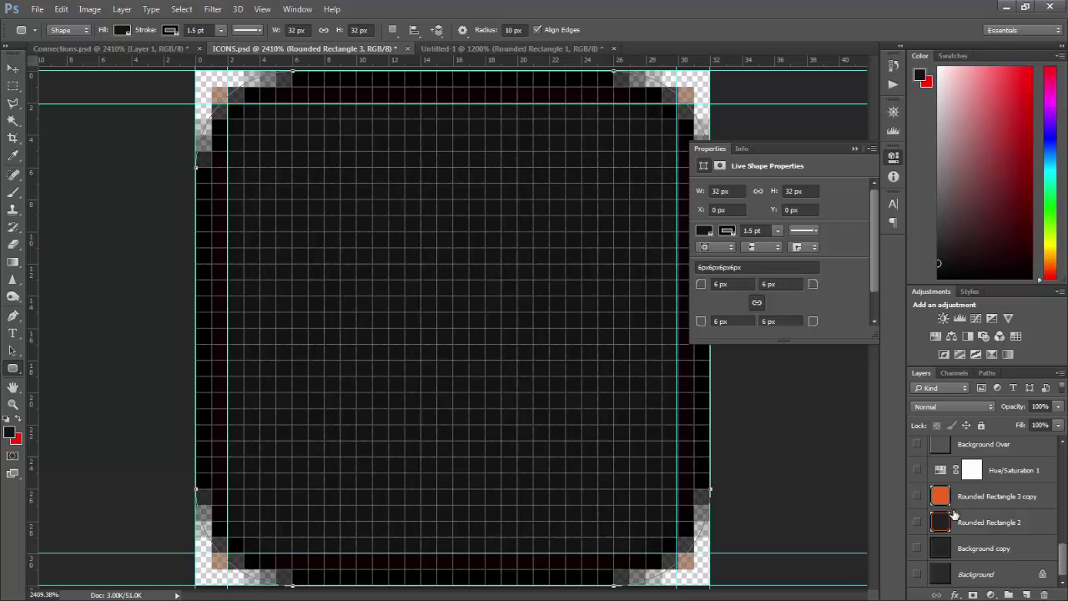
scroll(933, 502, "up", 3)
scroll(932, 501, "up", 3)
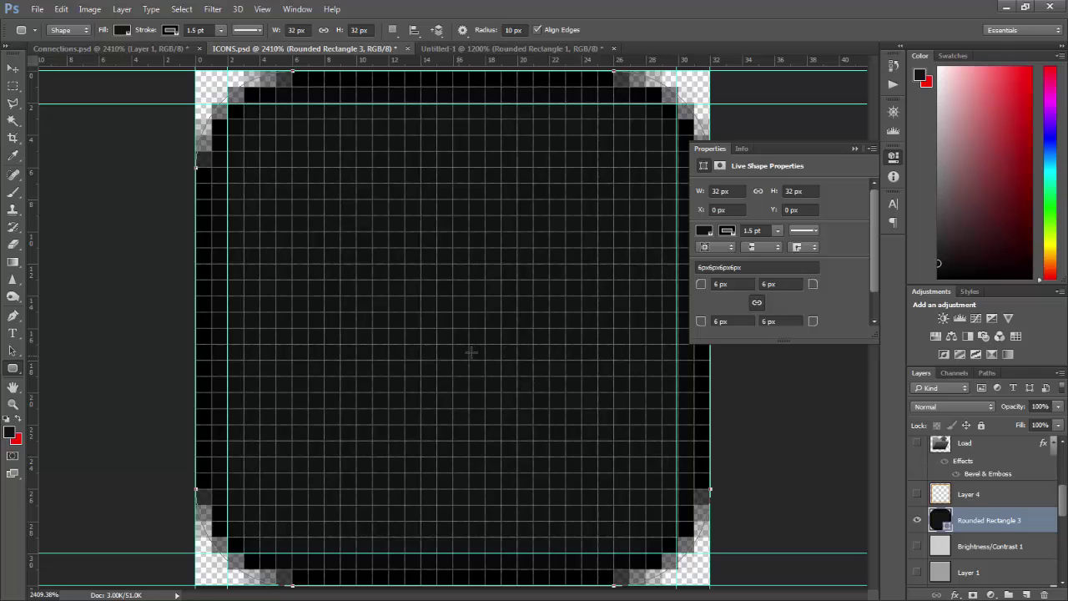
Sample Layer 1's grey (a2a2a2) as the foreground color, showing that layer in place of Rounded Rectangle 3 only while sampling
left_click(729, 232)
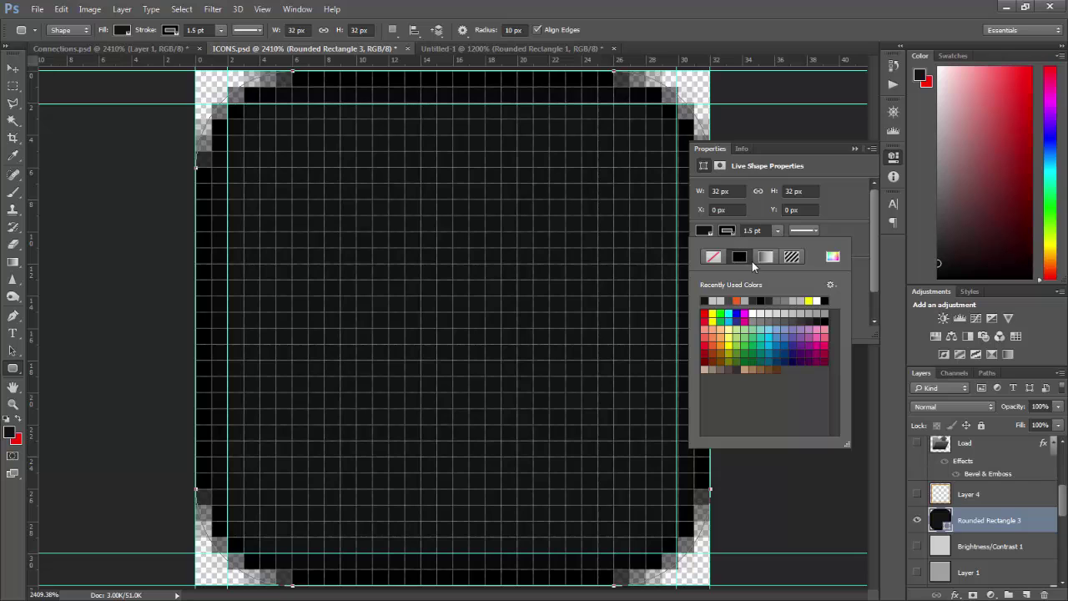
left_click(917, 573)
left_click(917, 521)
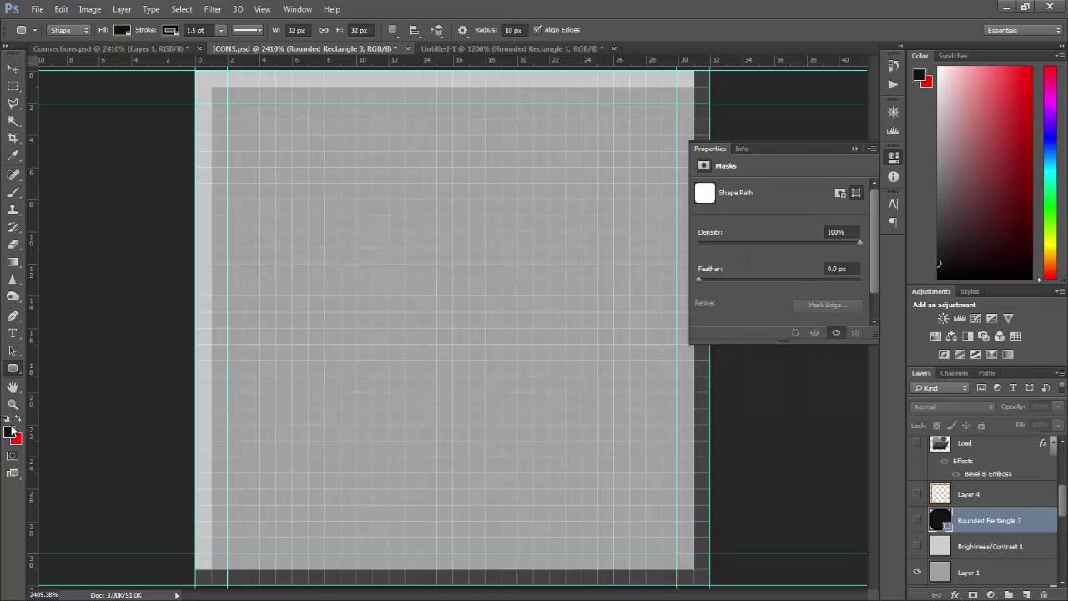
left_click(12, 431)
left_click(494, 381)
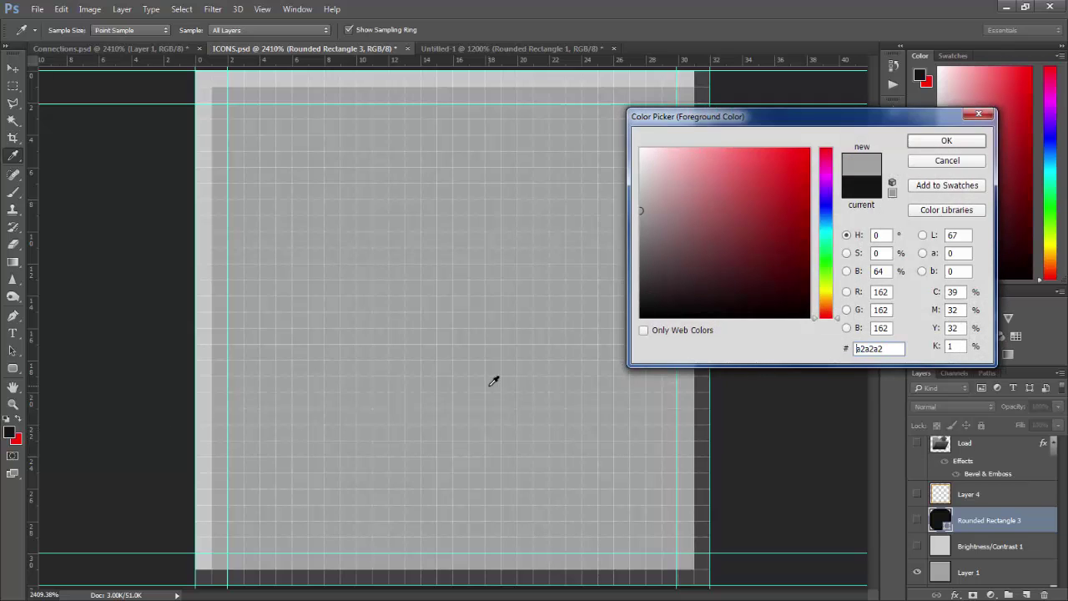
left_click(918, 142)
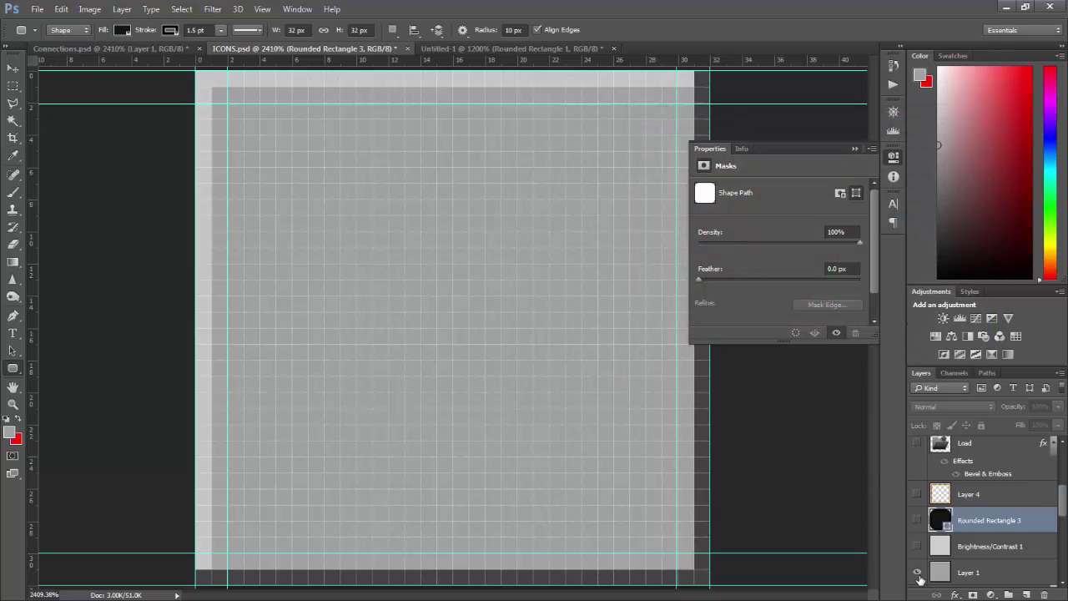
left_click(918, 574)
left_click(917, 520)
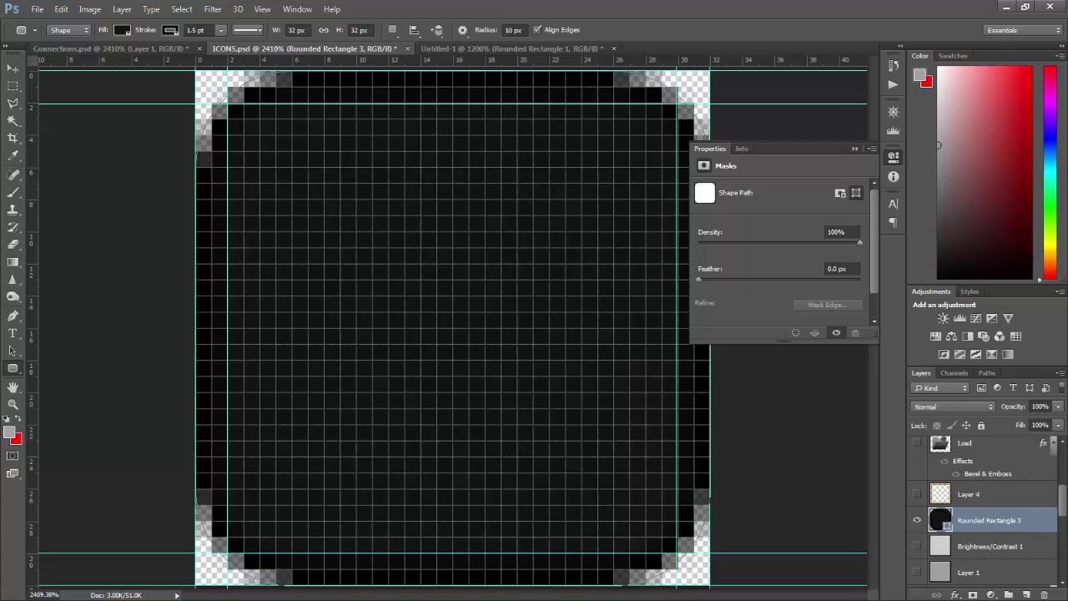
Select the rounded rectangle's path and use recent colors to give it a near-black stroke and the sampled grey fill
left_click(13, 351)
left_click_drag(167, 72, 729, 538)
left_click(728, 232)
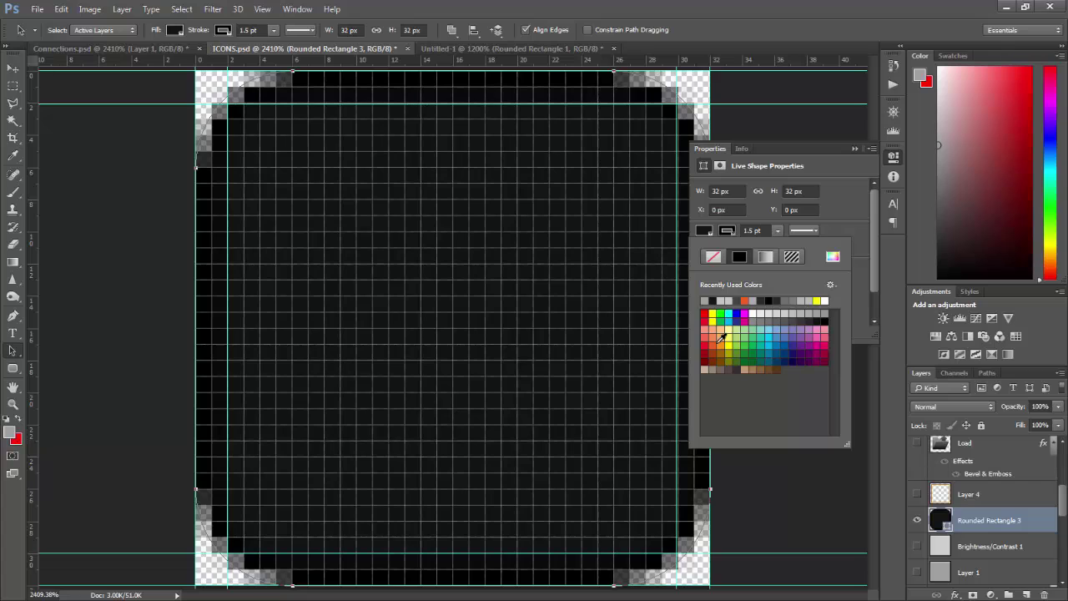
left_click(709, 300)
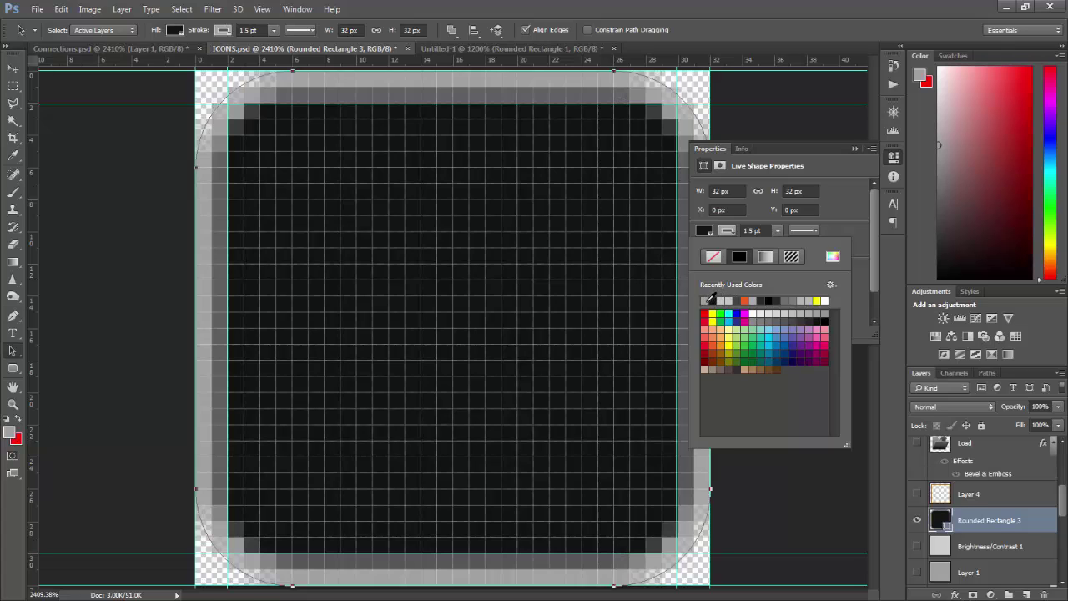
left_click(707, 301)
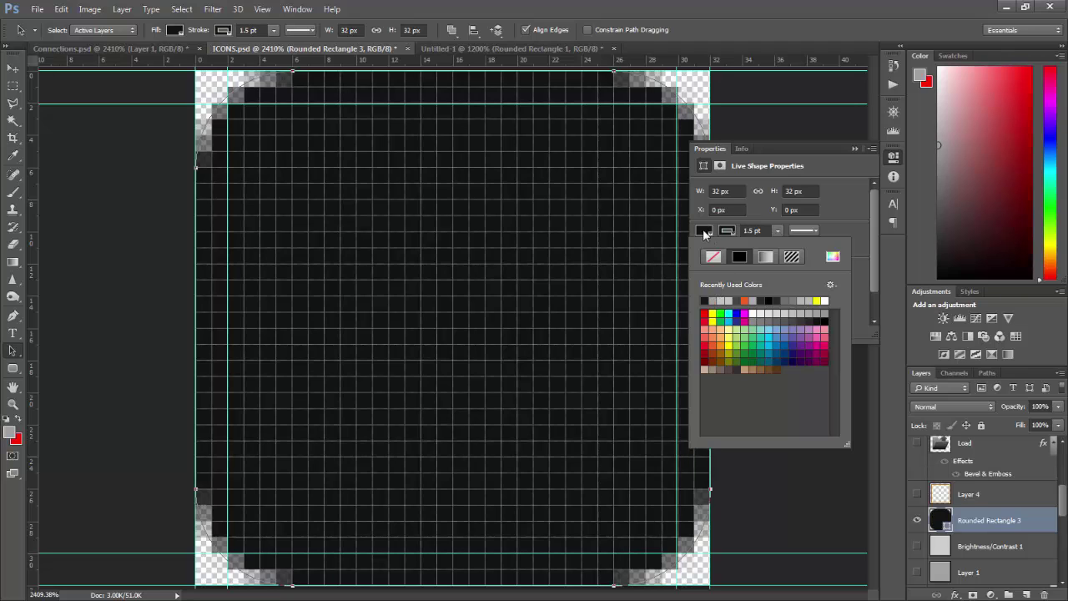
left_click(703, 231)
left_click(714, 299)
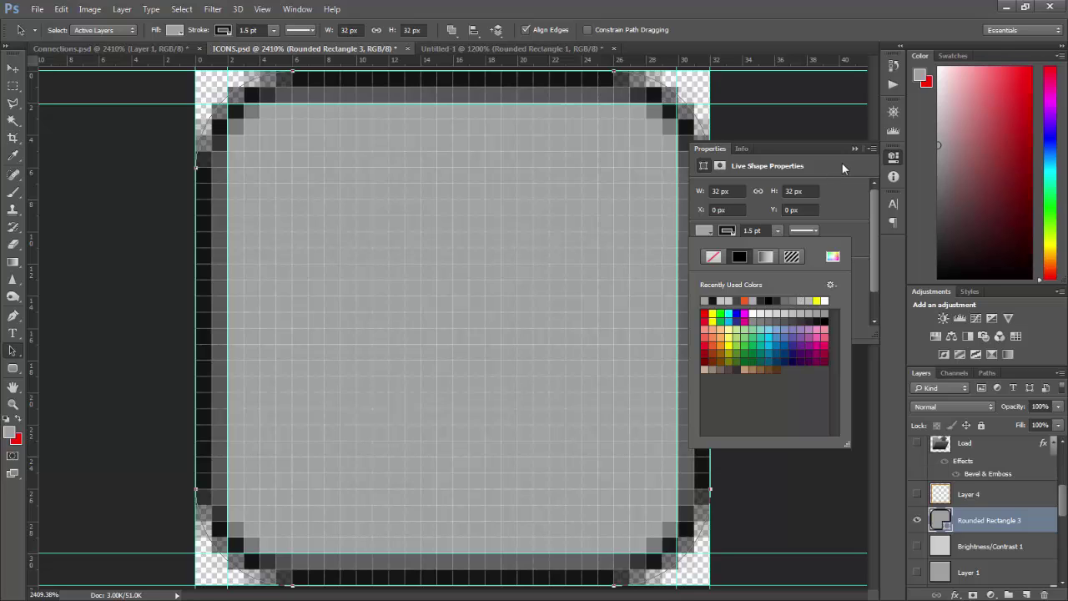
Add a new empty layer above Rounded Rectangle 3
right_click(1029, 524)
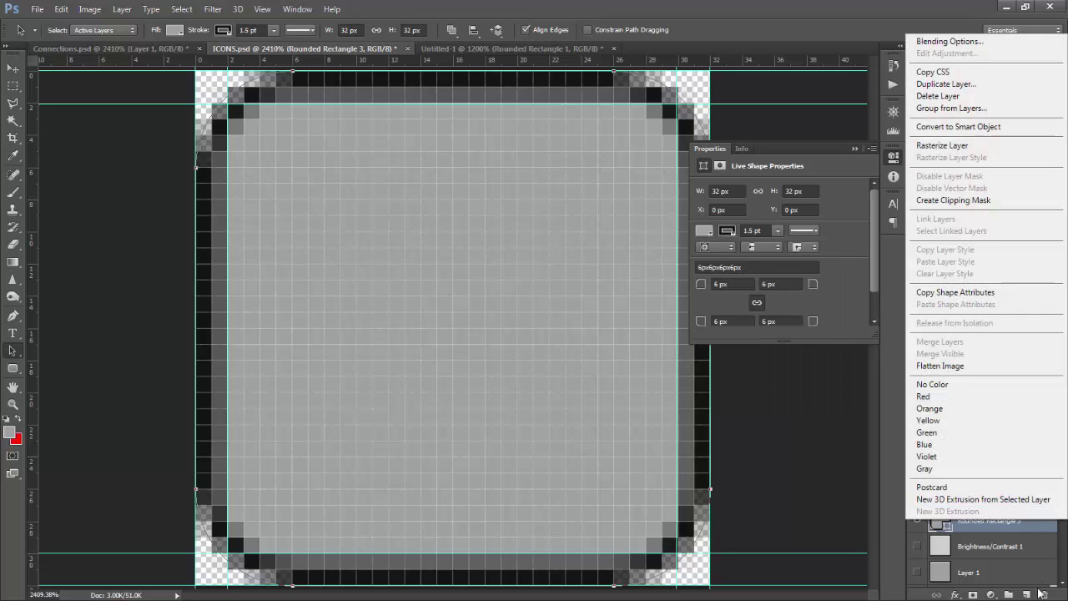
left_click(1026, 595)
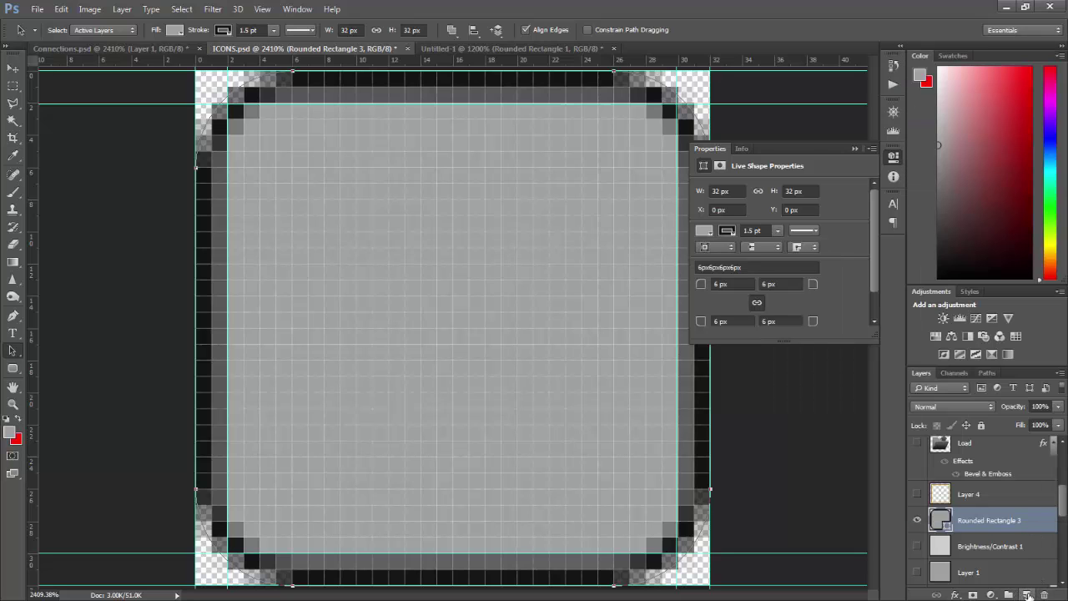
left_click(1028, 595)
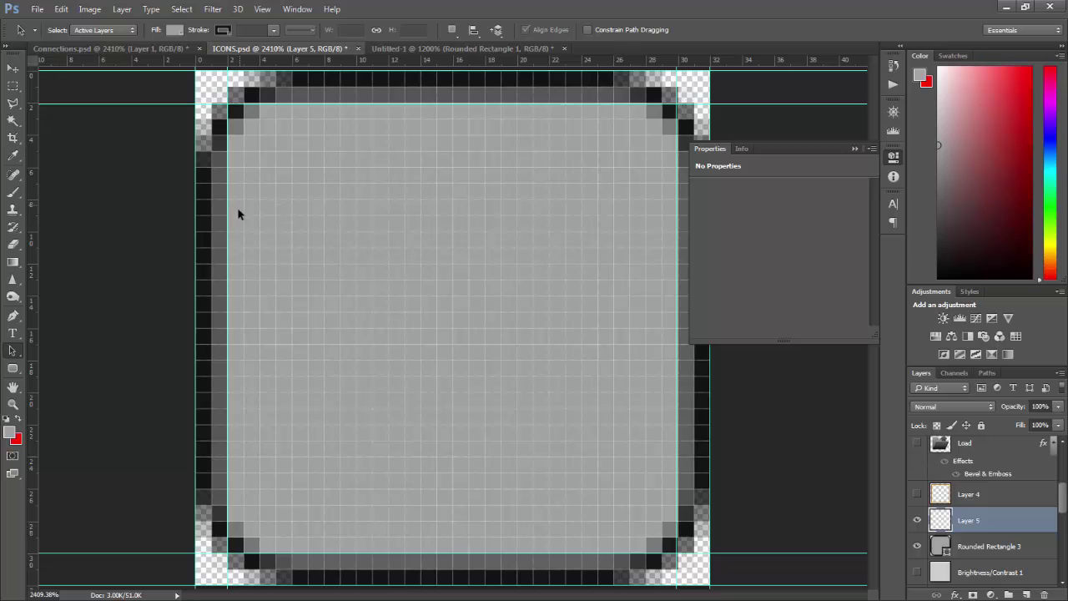
Move the vertical and horizontal guides at 2 px to 1 px from the canvas's left and top edges
key("z")
left_click_drag(172, 198, 317, 267)
key("v")
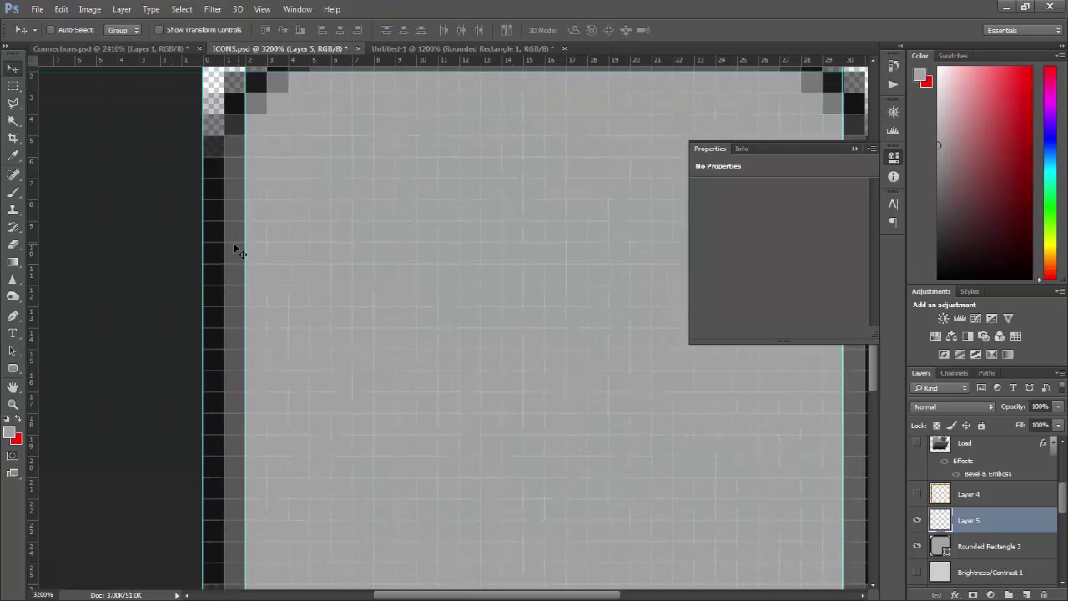
left_click_drag(244, 245, 222, 221)
scroll(535, 177, "up", 1)
left_click_drag(527, 105, 535, 81)
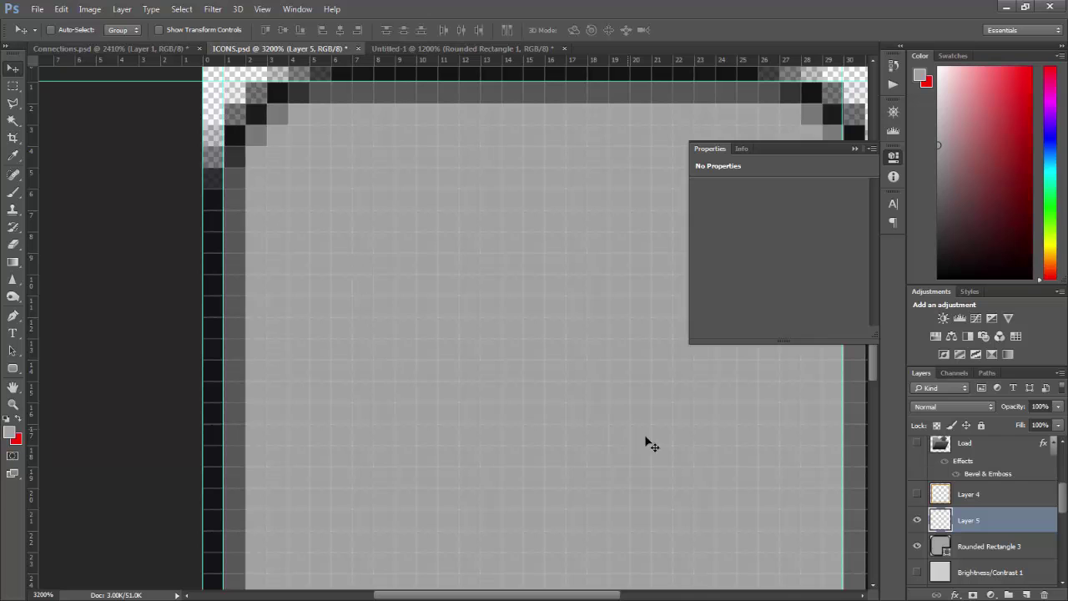
Move the inner vertical and horizontal guides to 1 px from the canvas's right and bottom edges
left_click_drag(593, 596, 711, 598)
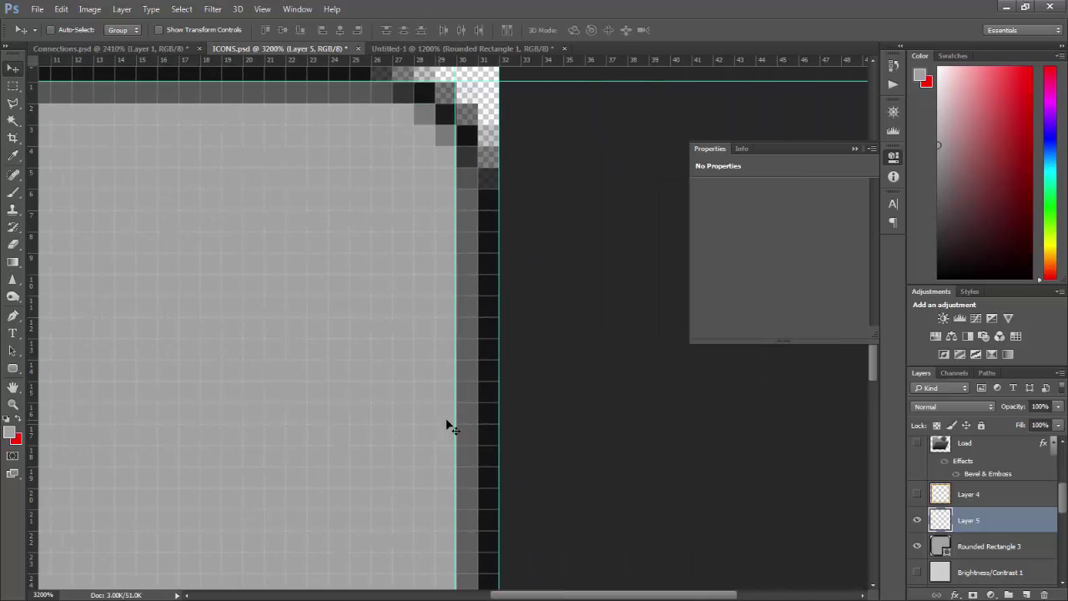
left_click_drag(456, 421, 480, 423)
left_click_drag(871, 367, 873, 473)
left_click_drag(635, 410, 636, 432)
left_click_drag(650, 597, 546, 594)
key("ctrl+0")
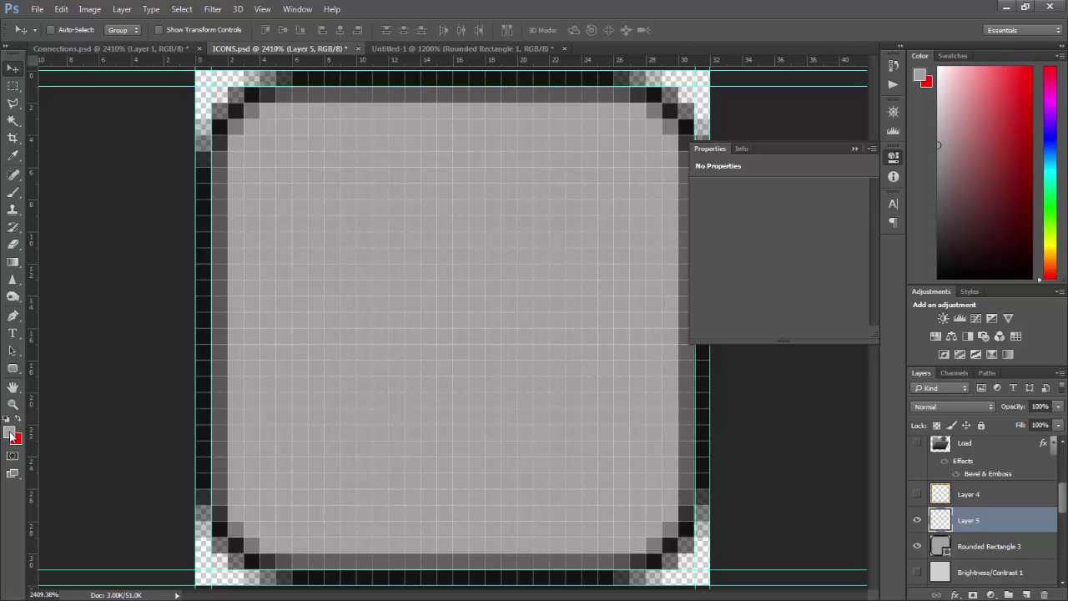
left_click(12, 369)
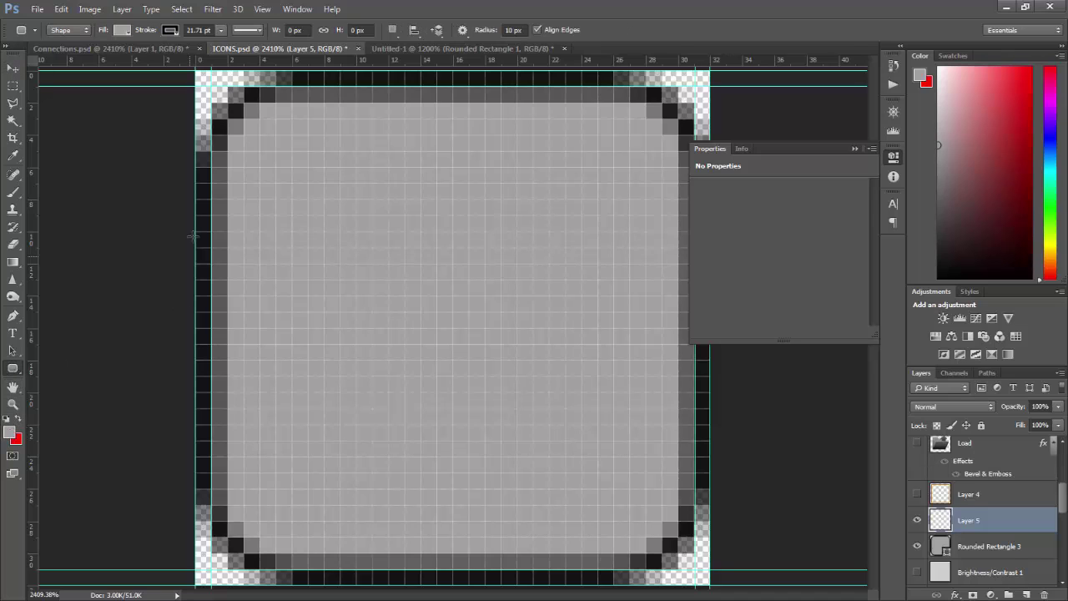
left_click_drag(209, 84, 609, 455)
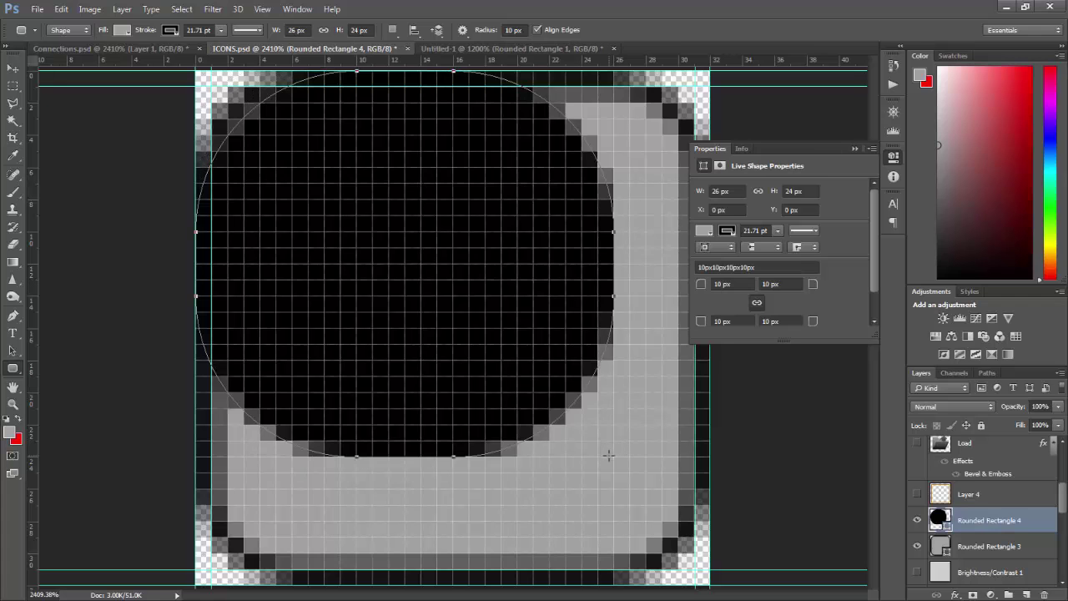
key("ctrl+z")
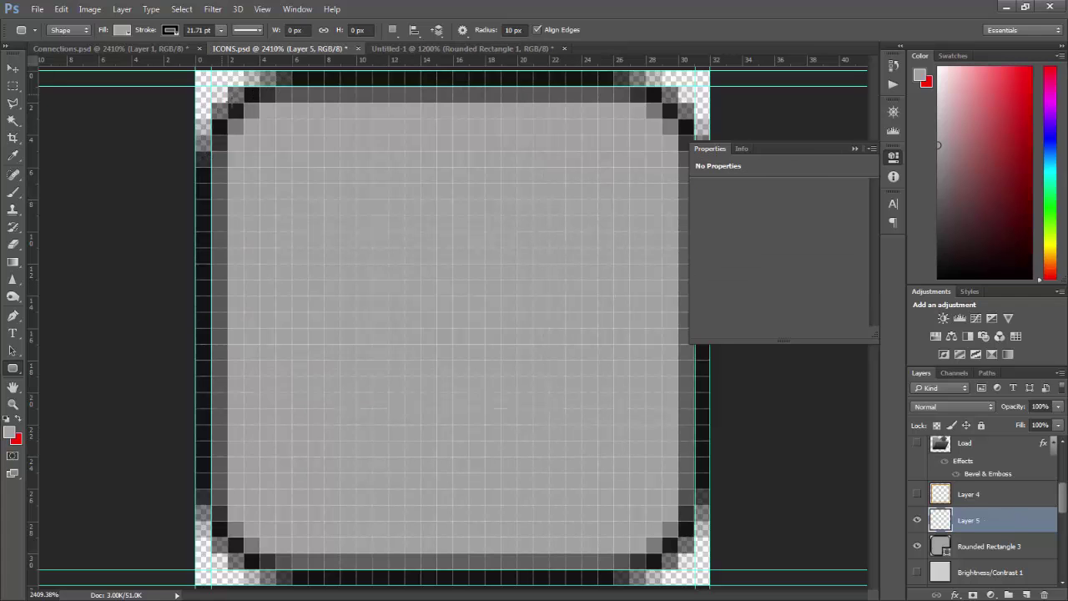
left_click_drag(197, 72, 260, 134)
key("ctrl+z")
Remove the four guides lying on the canvas's outer edges, keeping the ones inset by 1 px
key("v")
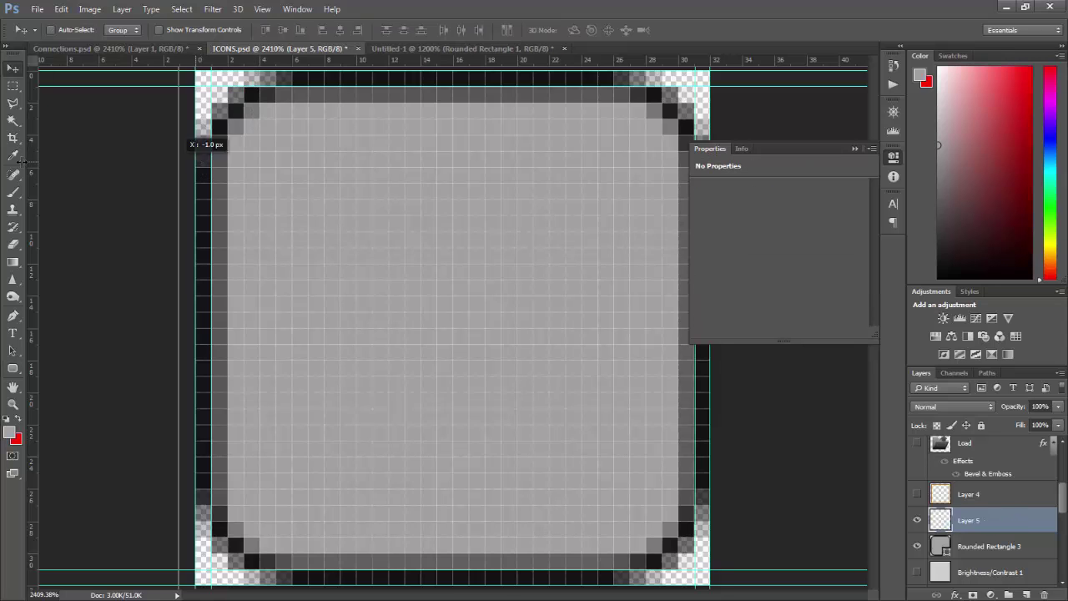
left_click_drag(248, 75, 171, 41)
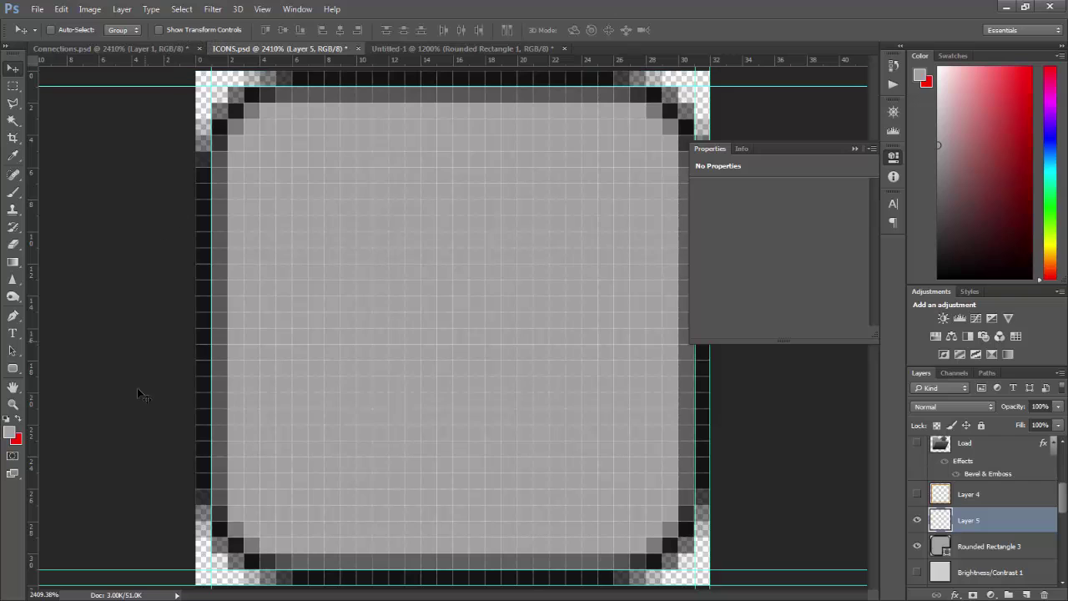
left_click_drag(140, 584, 166, 597)
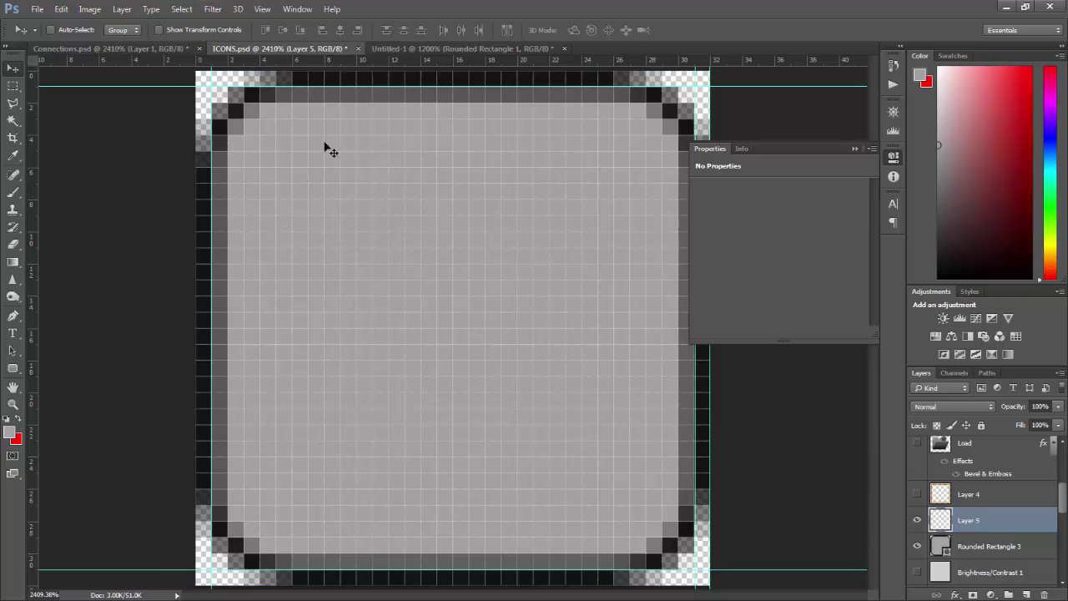
left_click_drag(704, 426, 34, 367)
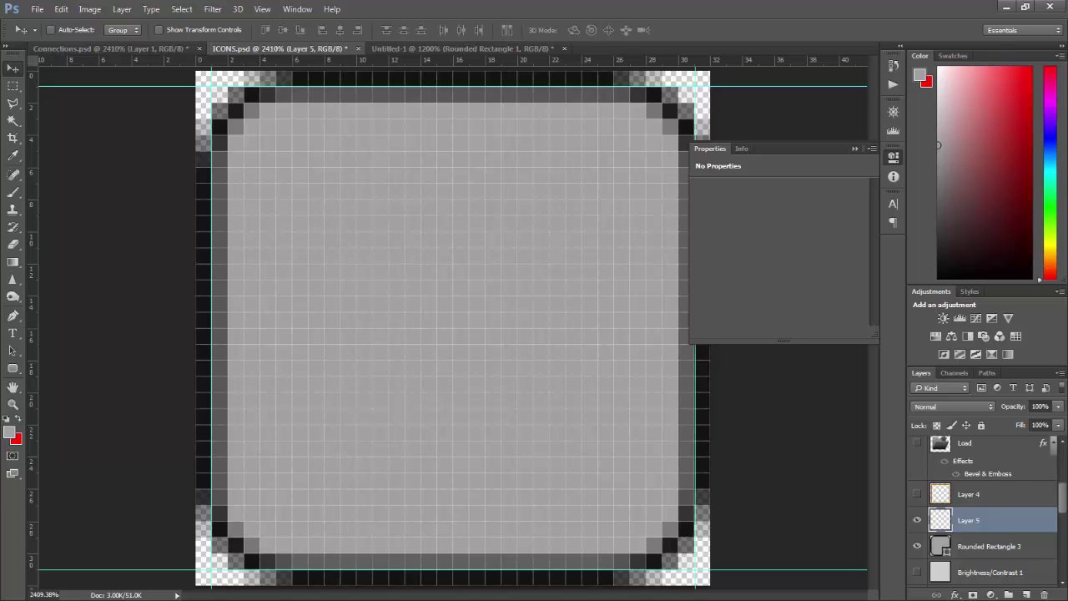
Draw a rounded rectangle shape about 32 by 32 px with 10 px corners over the canvas
left_click(12, 368)
left_click_drag(213, 95, 686, 573)
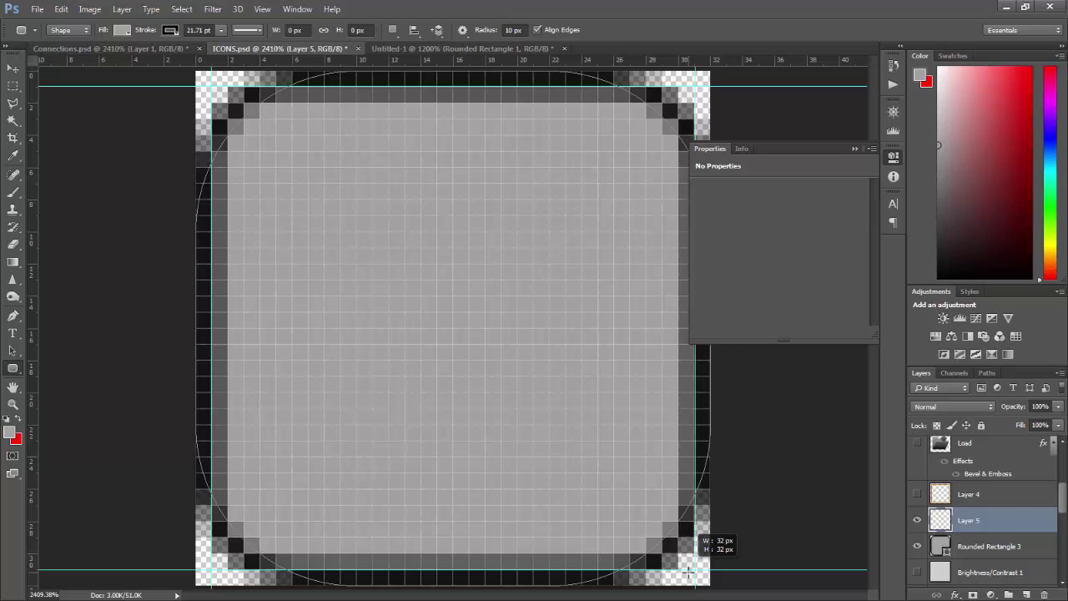
left_click_drag(689, 572, 690, 572)
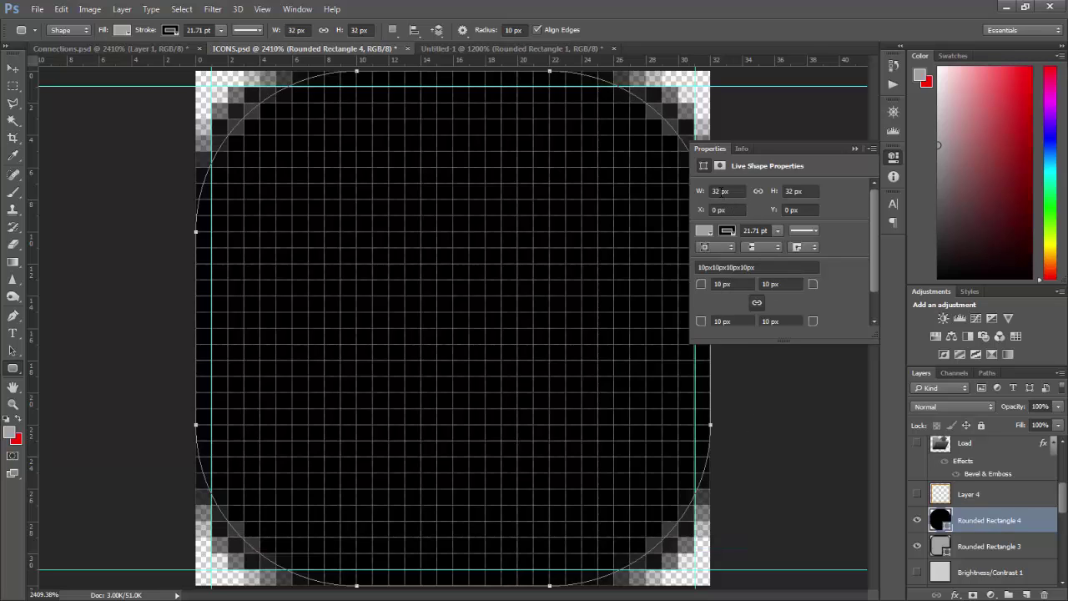
Set the new rounded rectangle's width and height to 30 px and its X and Y position to 1 px
left_click(723, 191)
type("30")
key("Tab")
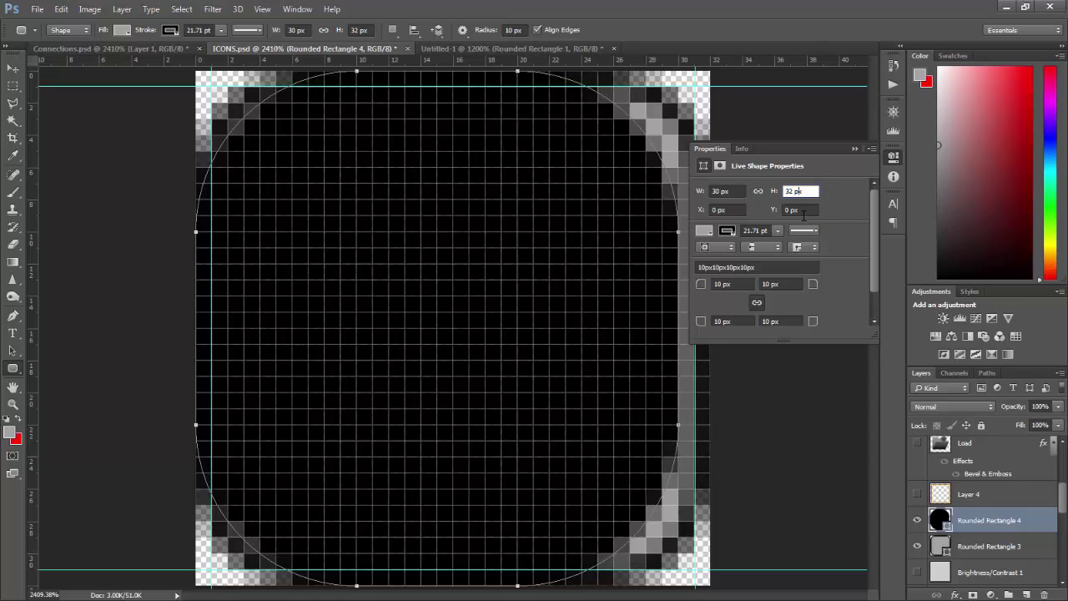
type("30")
key("Tab")
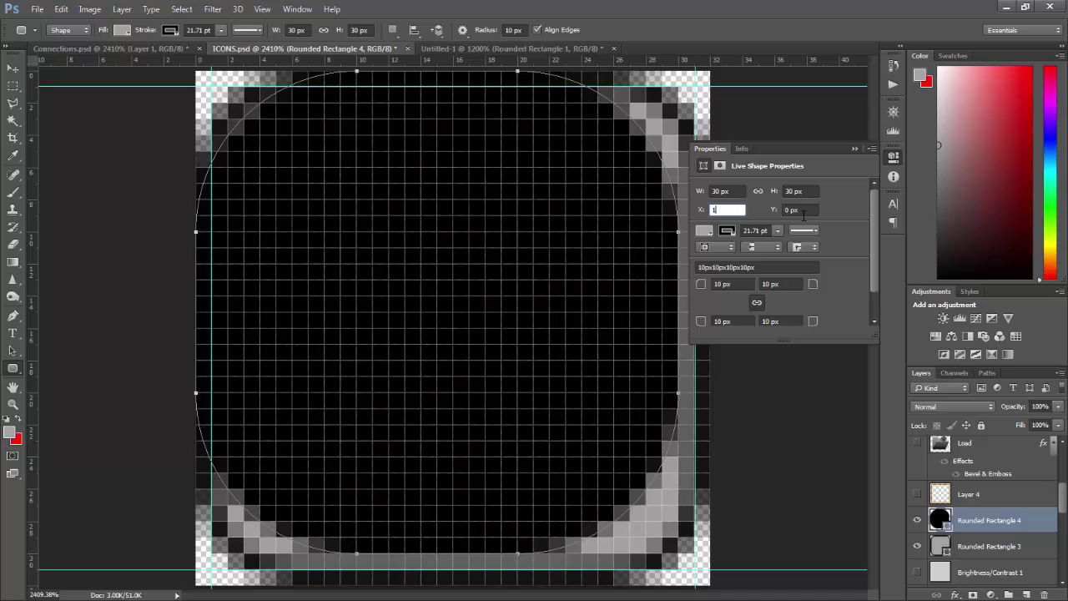
key("Tab")
key("Return")
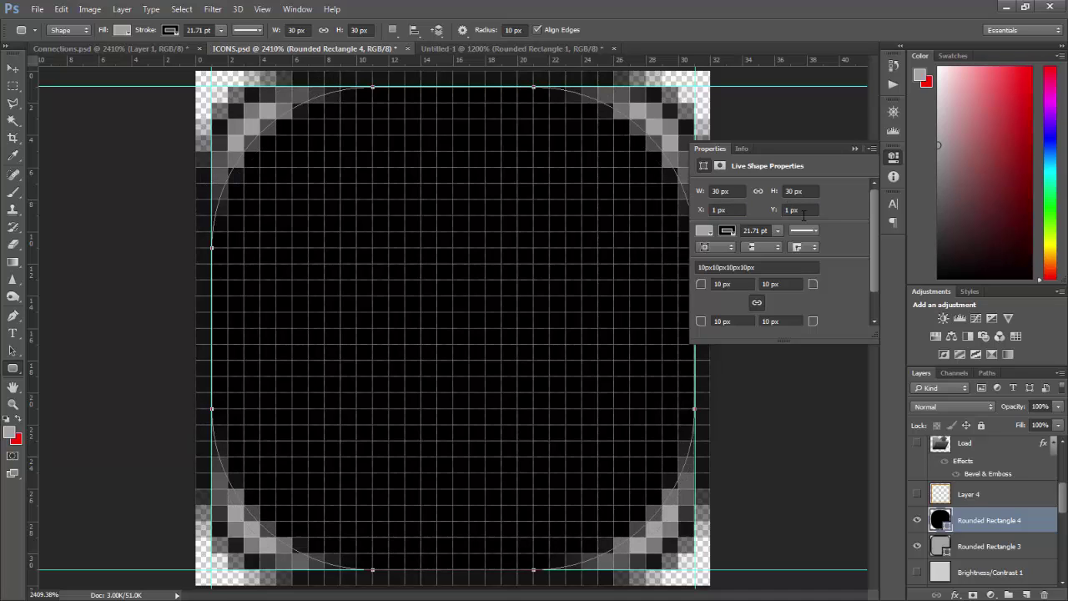
Try a near-white swatch as the new rounded rectangle's fill
left_click(705, 231)
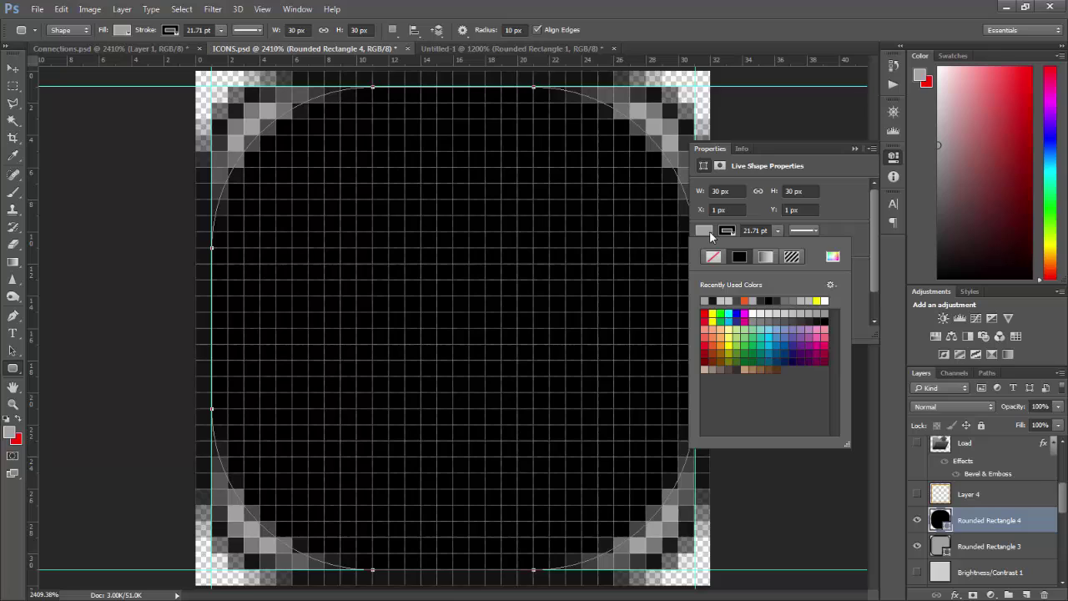
left_click(776, 313)
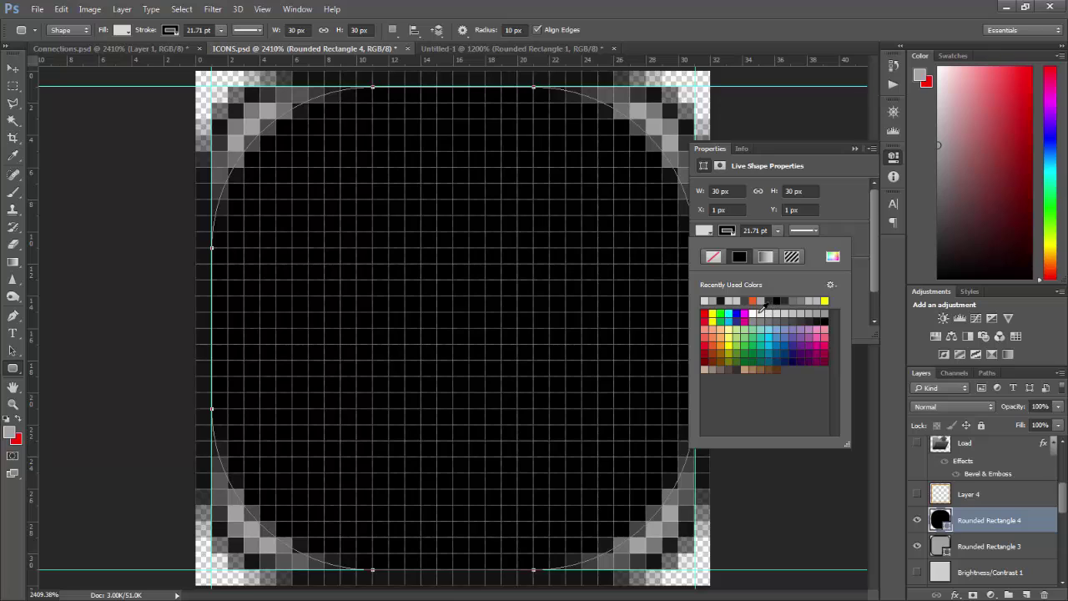
left_click(760, 312)
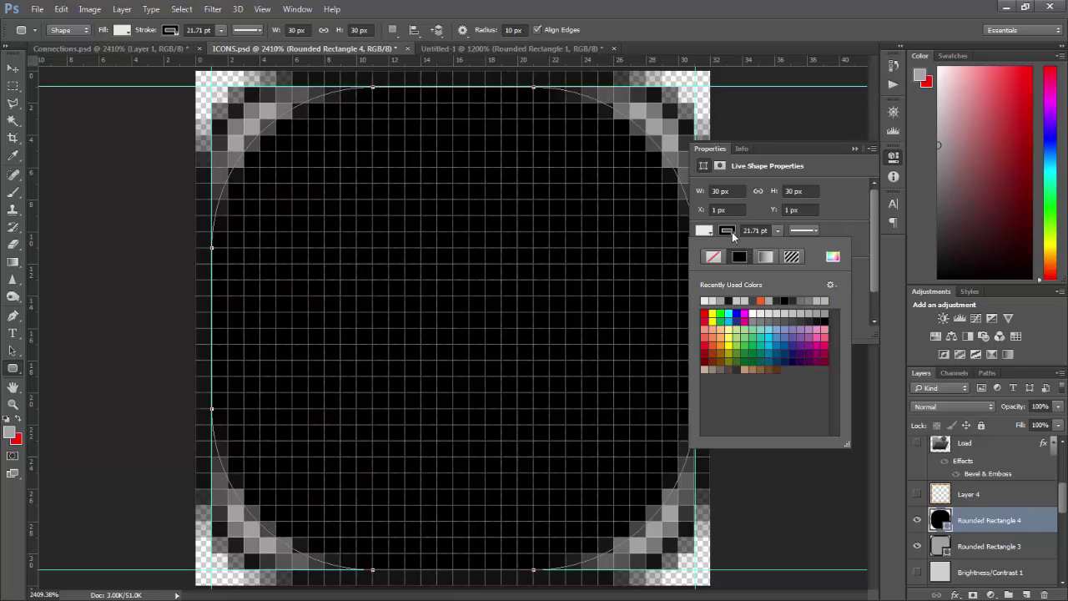
left_click(729, 233)
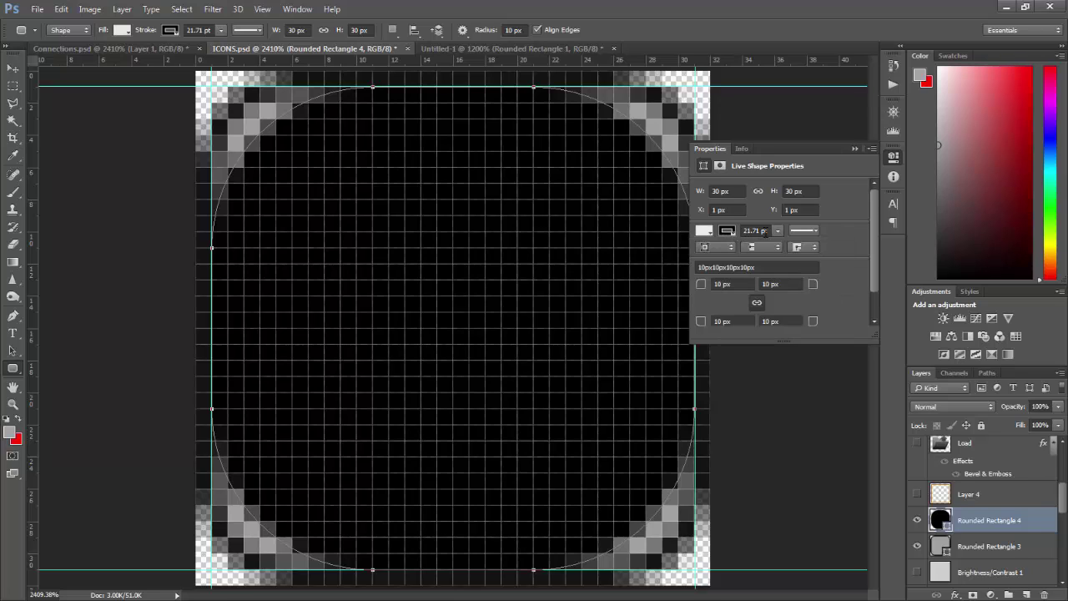
Set the rounded rectangle's stroke width to 1.5 pt and use recent colors for a grey fill and a near-white stroke
left_click(766, 232)
type("1.5")
key("Return")
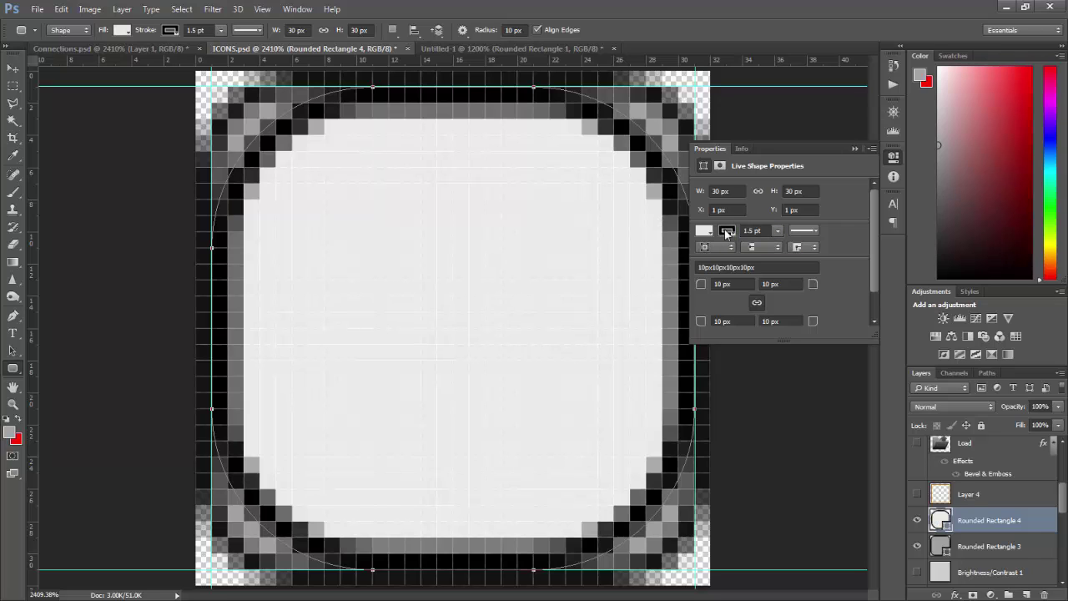
left_click(707, 232)
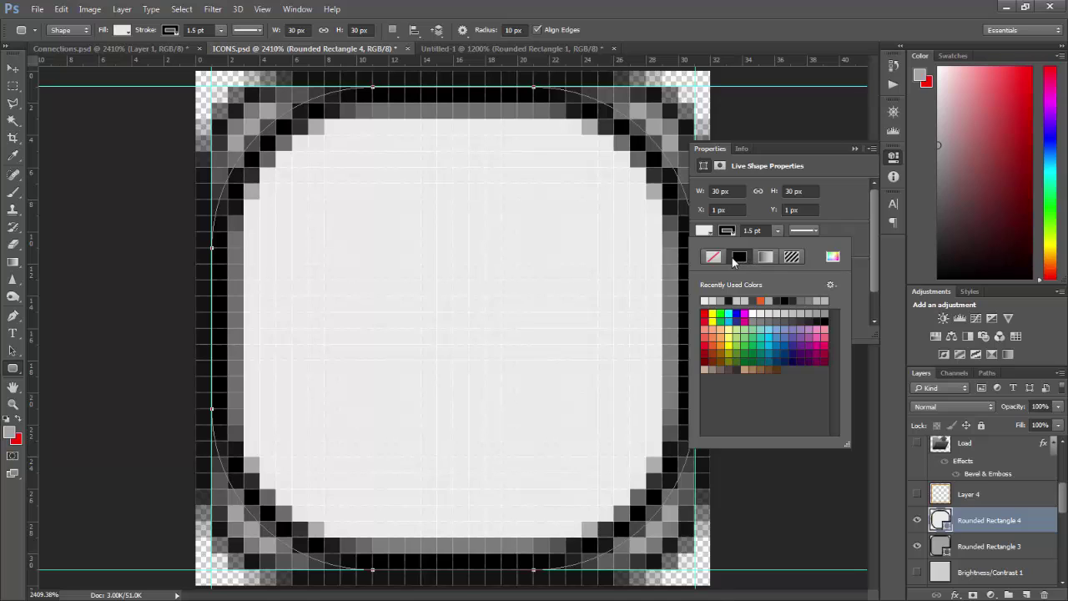
left_click(723, 301)
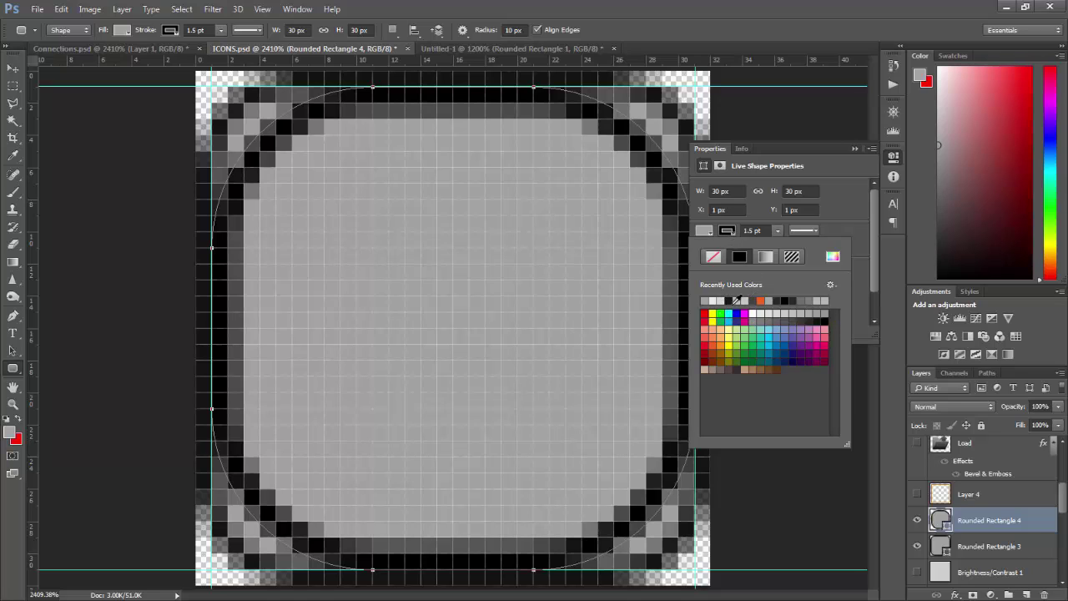
left_click(717, 300)
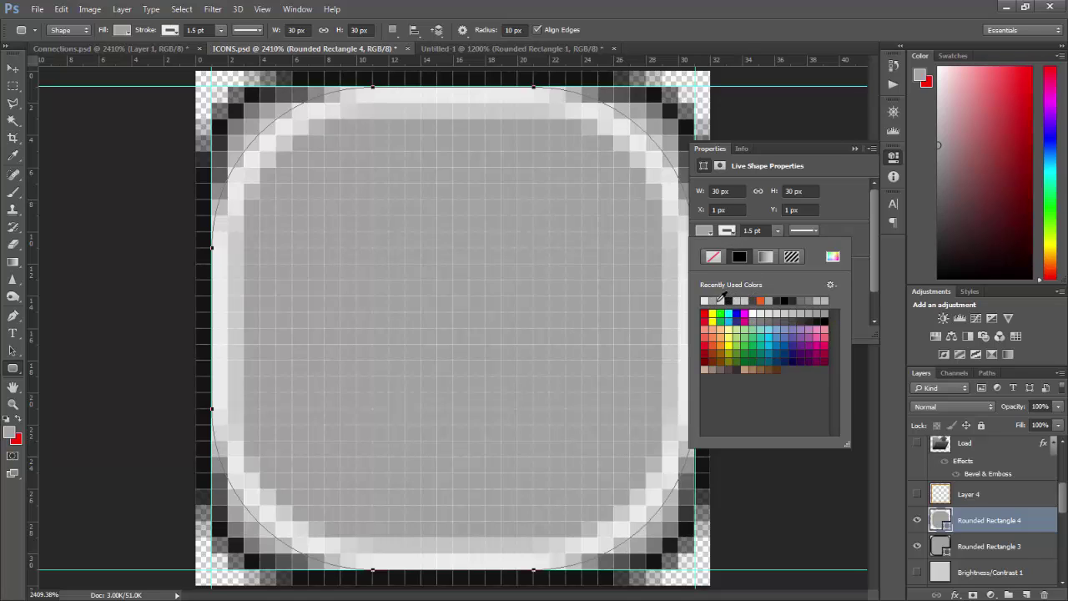
Try the near-black recent color as the rounded rectangle's fill and switch the fill back to grey
left_click(709, 234)
left_click(710, 234)
left_click(732, 298)
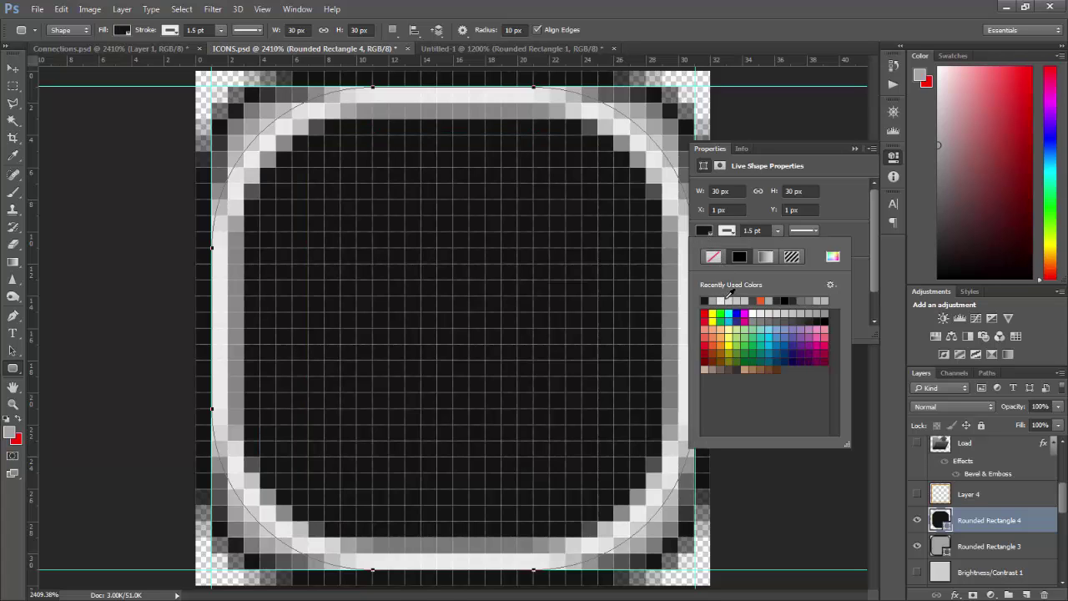
left_click(706, 233)
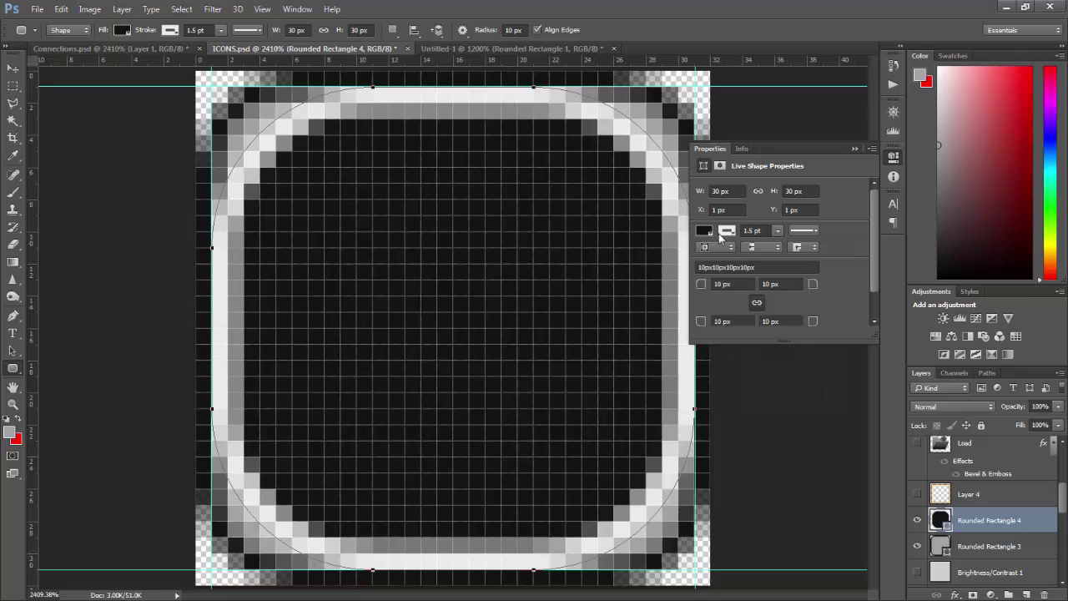
left_click(726, 232)
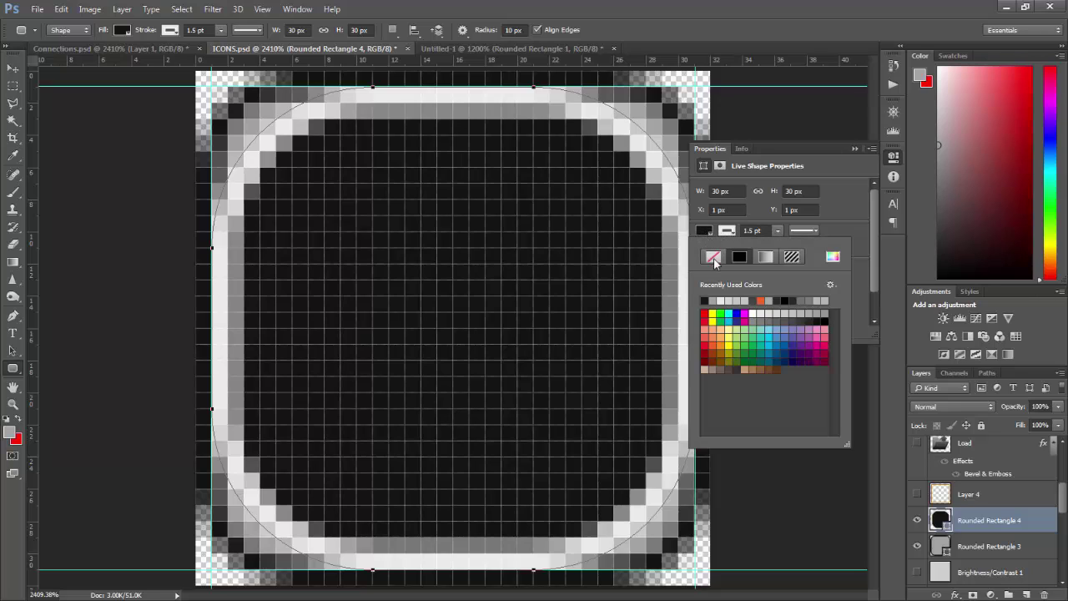
left_click(721, 300)
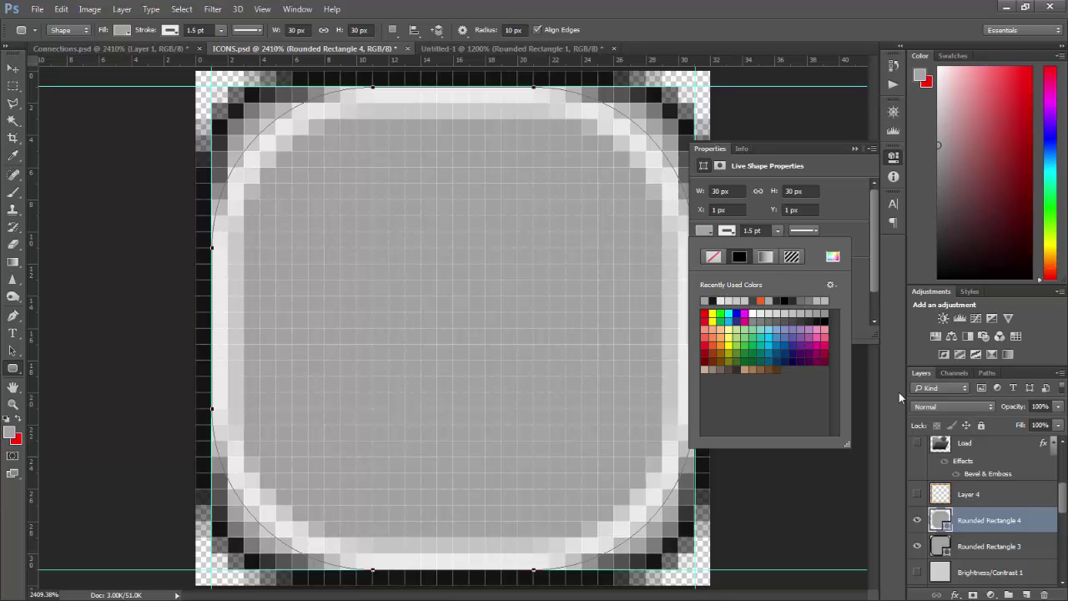
Check the shape properties of Rounded Rectangle 3 and set all corner radii of Rounded Rectangle 4 to 6 px
left_click(983, 549)
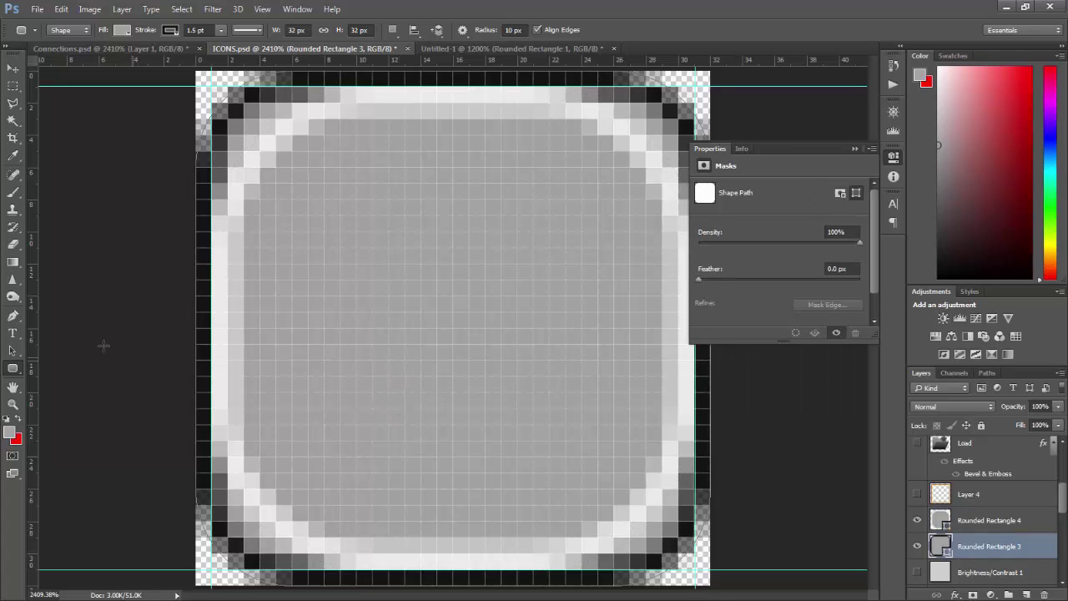
left_click(13, 350)
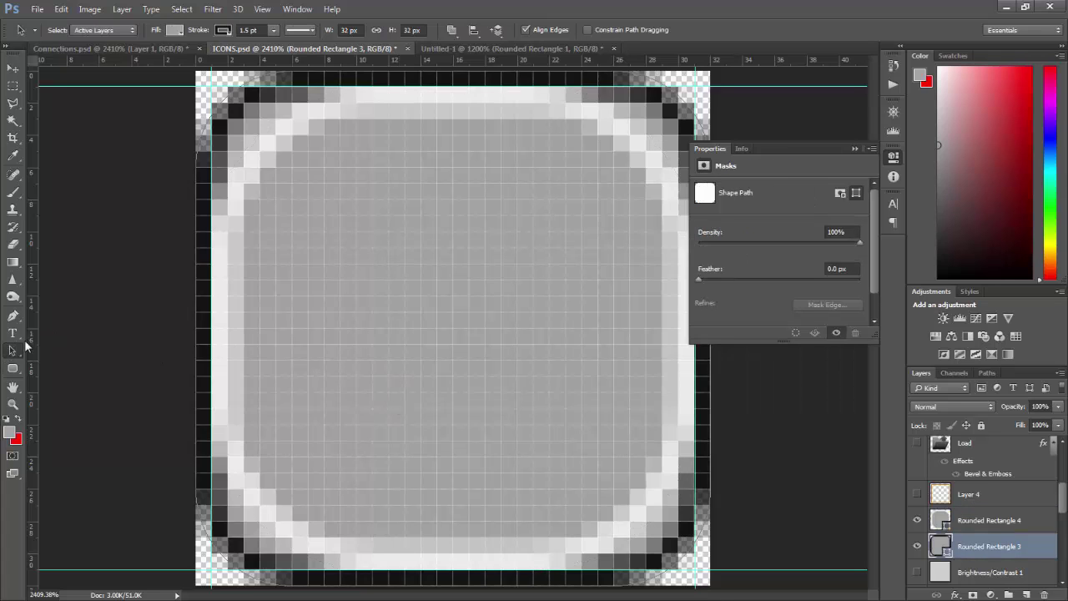
left_click(229, 114)
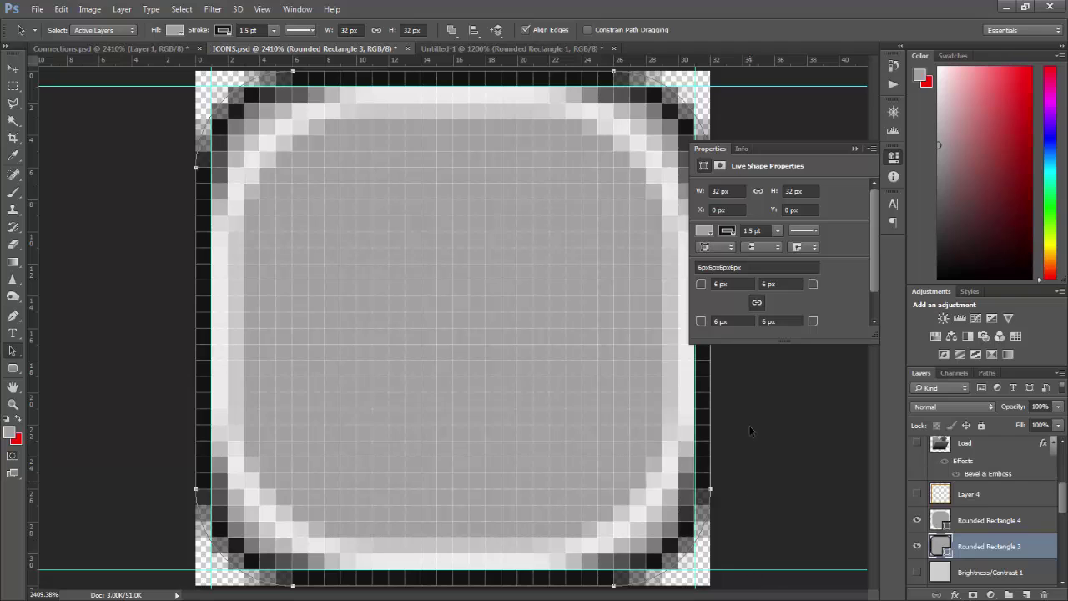
left_click(979, 523)
left_click_drag(172, 72, 776, 584)
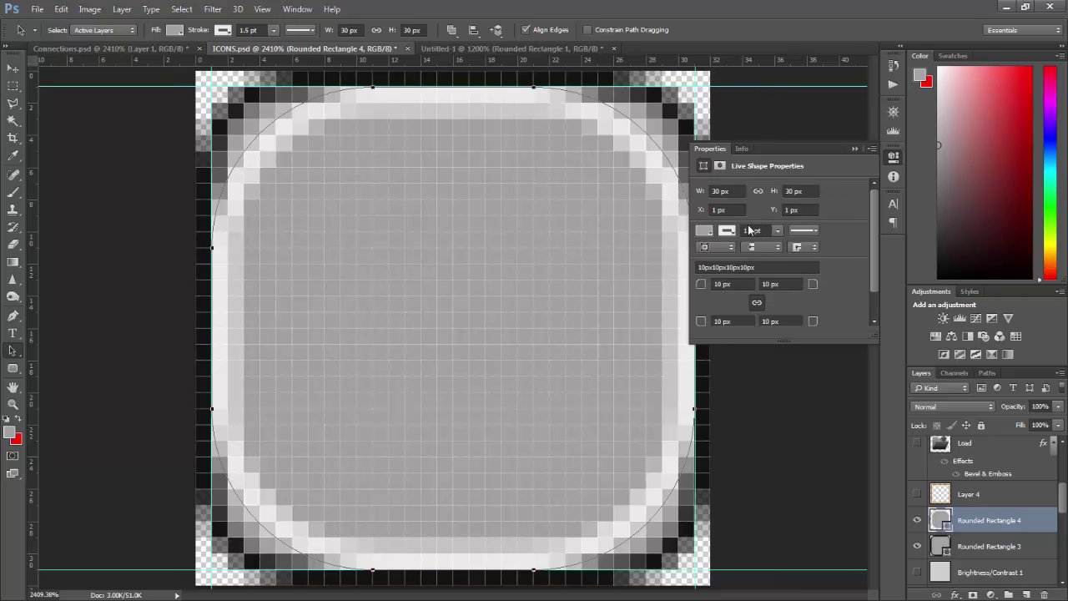
left_click(731, 284)
left_click_drag(731, 284, 676, 272)
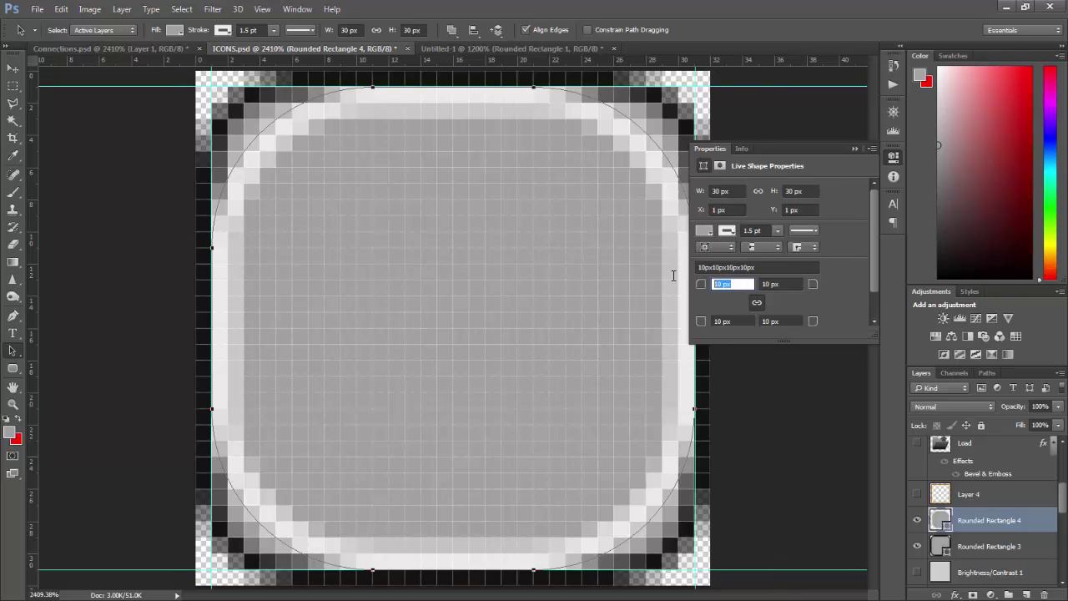
type("6")
key("Tab")
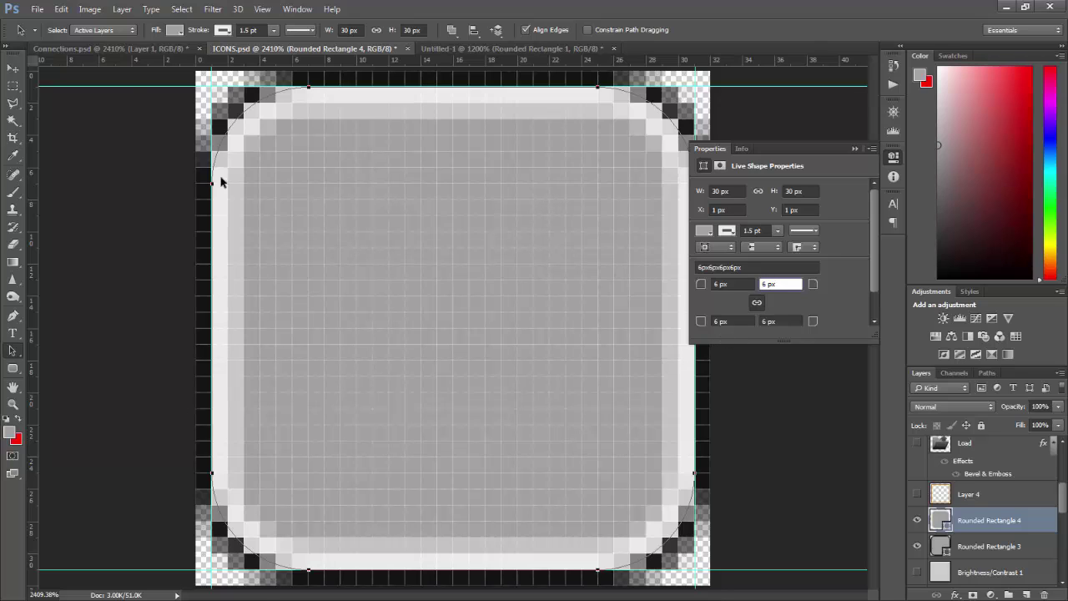
Start saving a PNG copy of ICONS.psd in Node Editor First Iterration's Assets/Node Editor/Resources/Textures/Editor folder
left_click(37, 9)
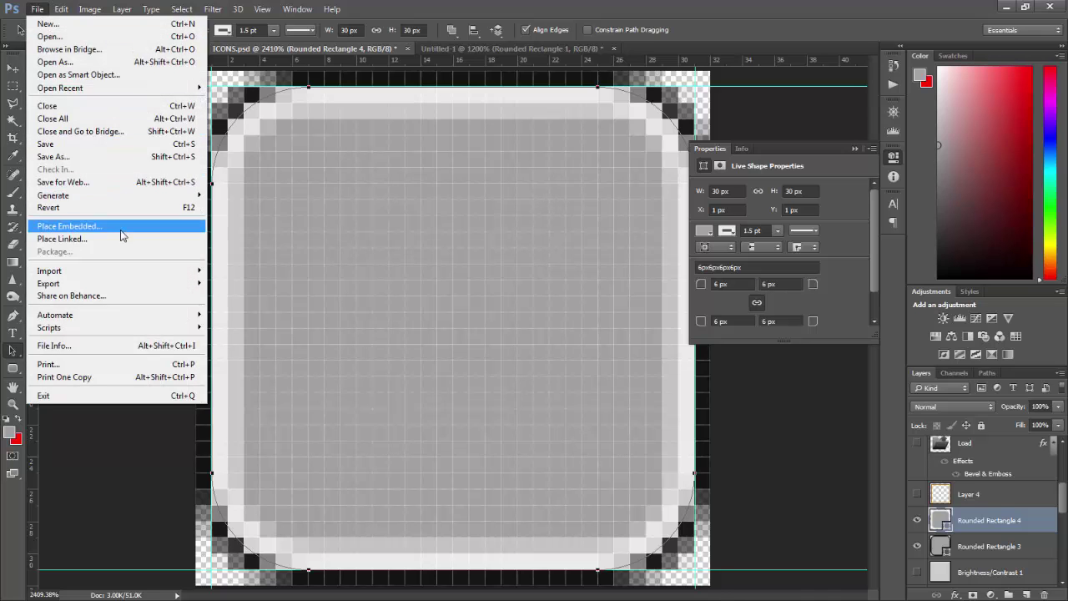
left_click(88, 157)
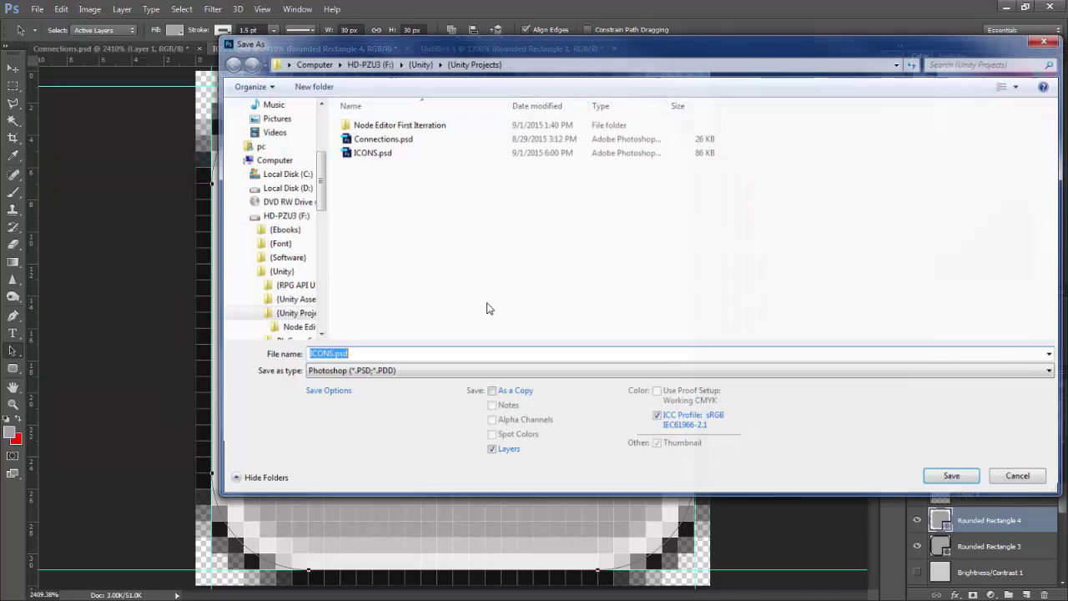
left_click(475, 373)
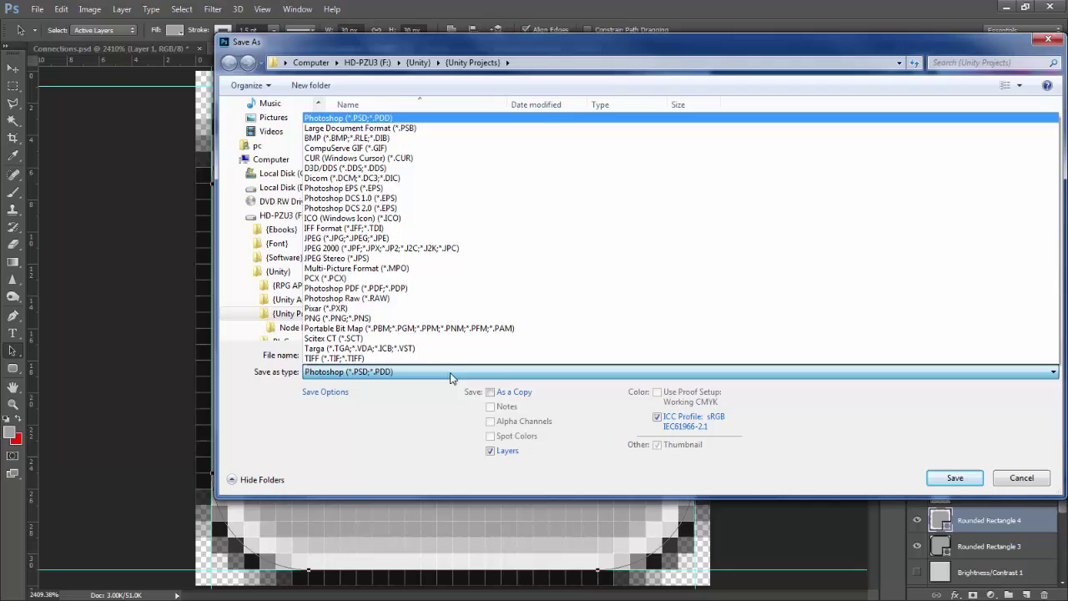
left_click(445, 319)
double_click(420, 127)
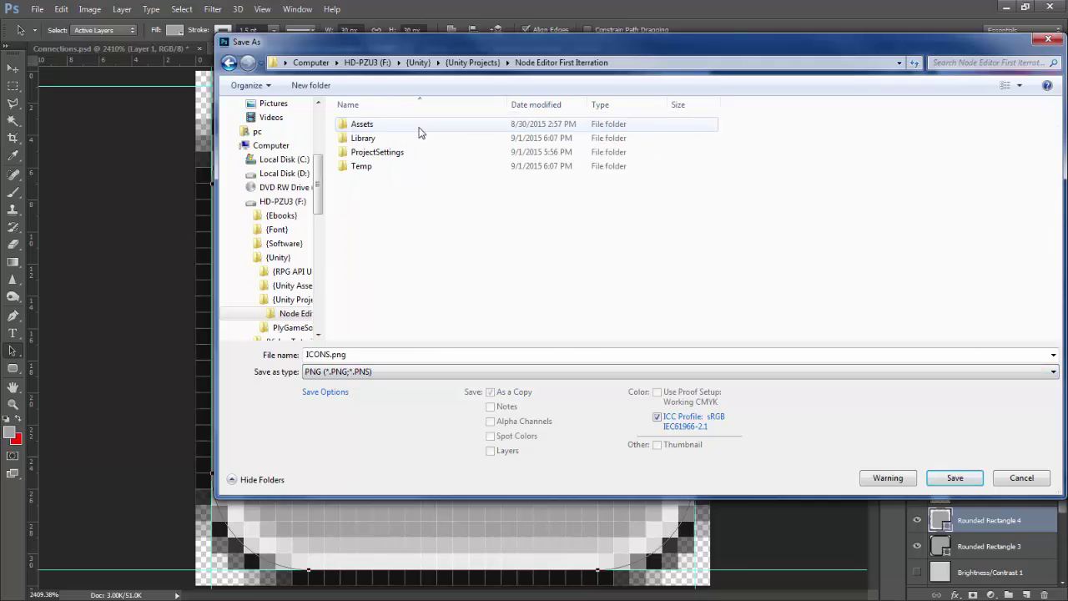
double_click(420, 127)
double_click(372, 124)
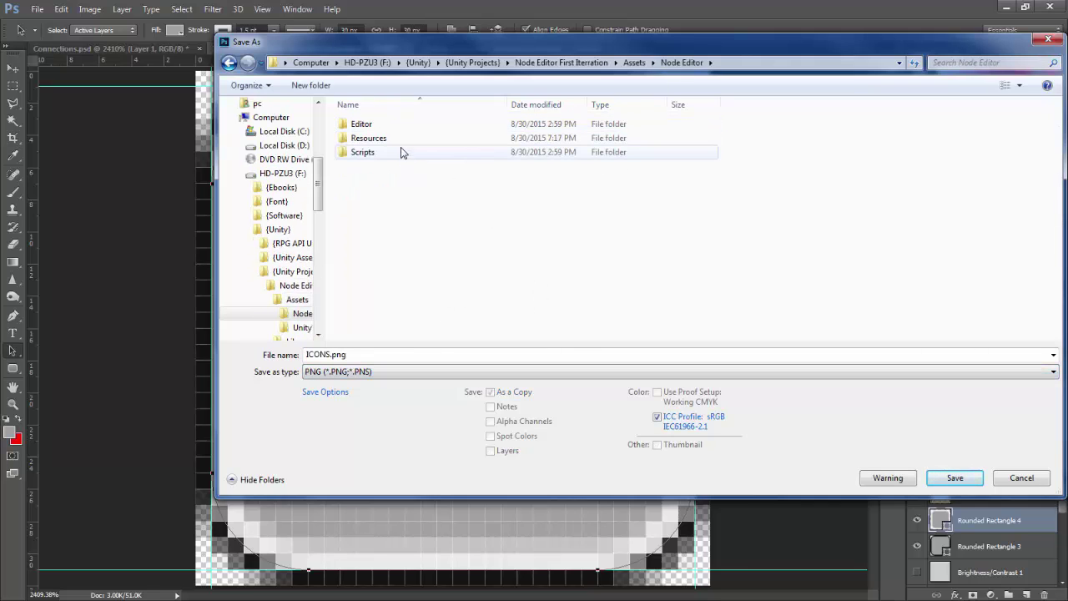
double_click(399, 139)
double_click(389, 168)
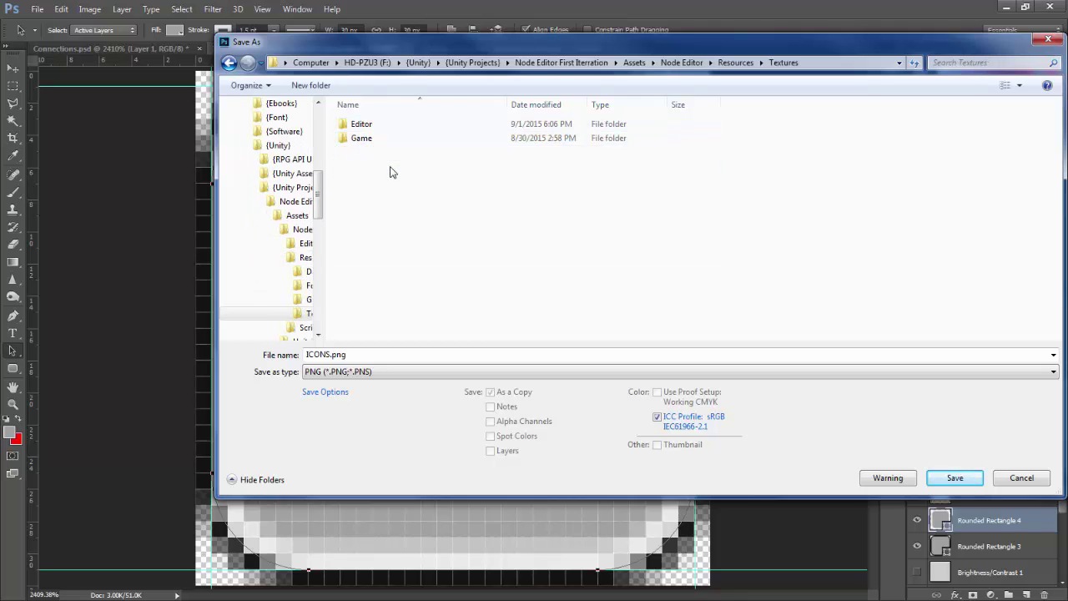
double_click(389, 125)
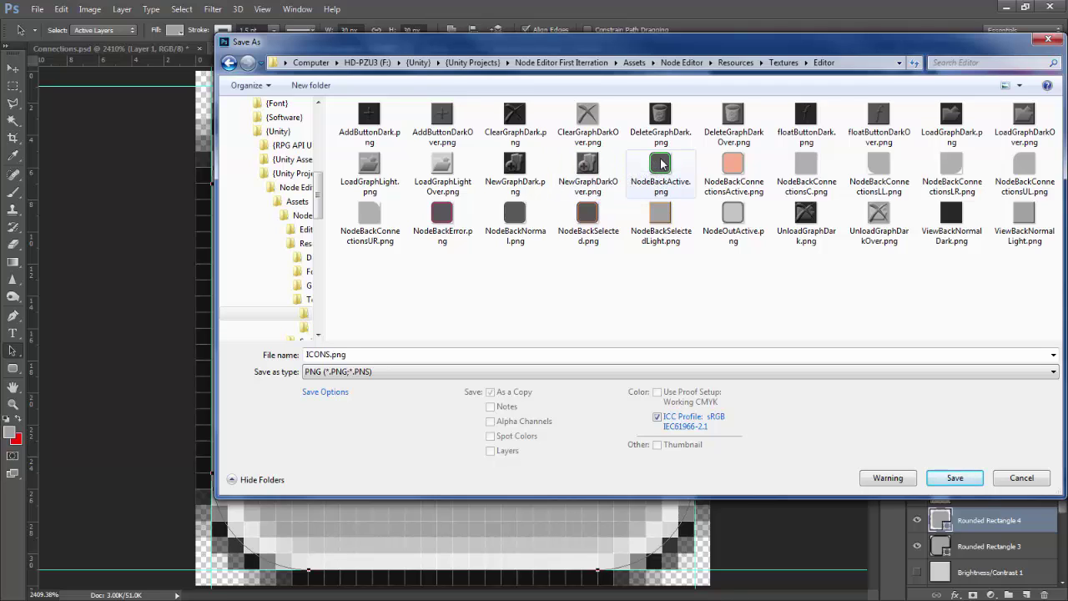
Base the file name on NodeBackNormal.png and save the grey texture as NodeBackNormalLight.png with the default PNG options
left_click(516, 216)
double_click(475, 354)
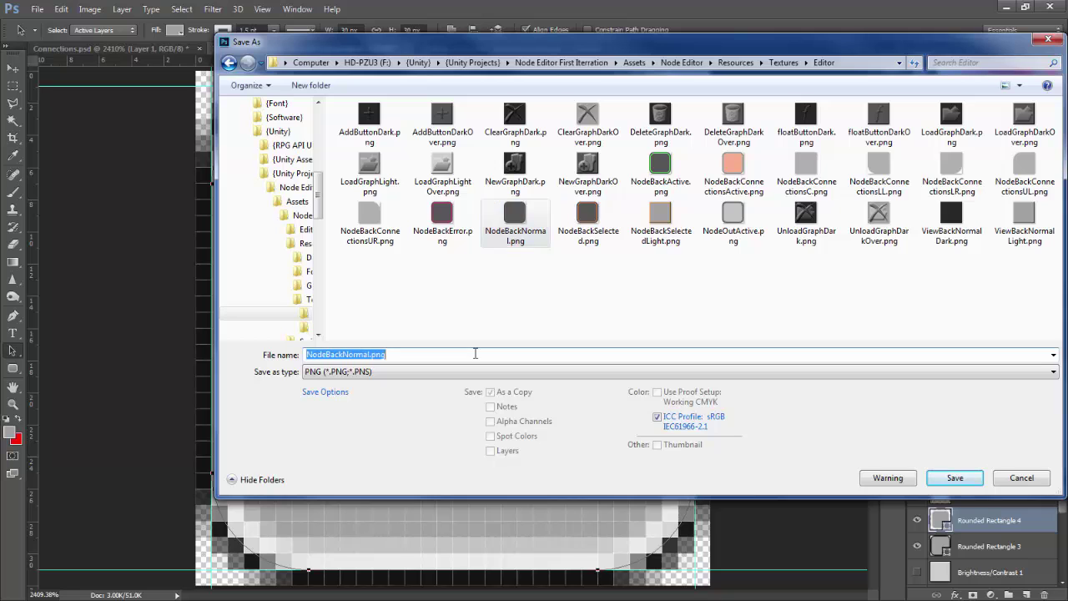
left_click(475, 354)
type("Light")
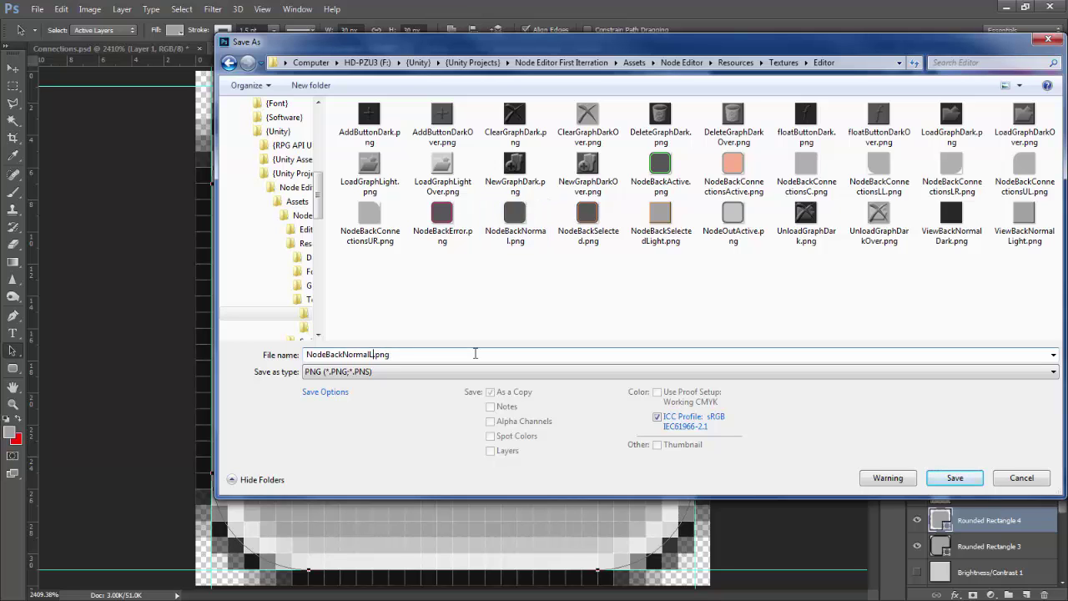
key("Return")
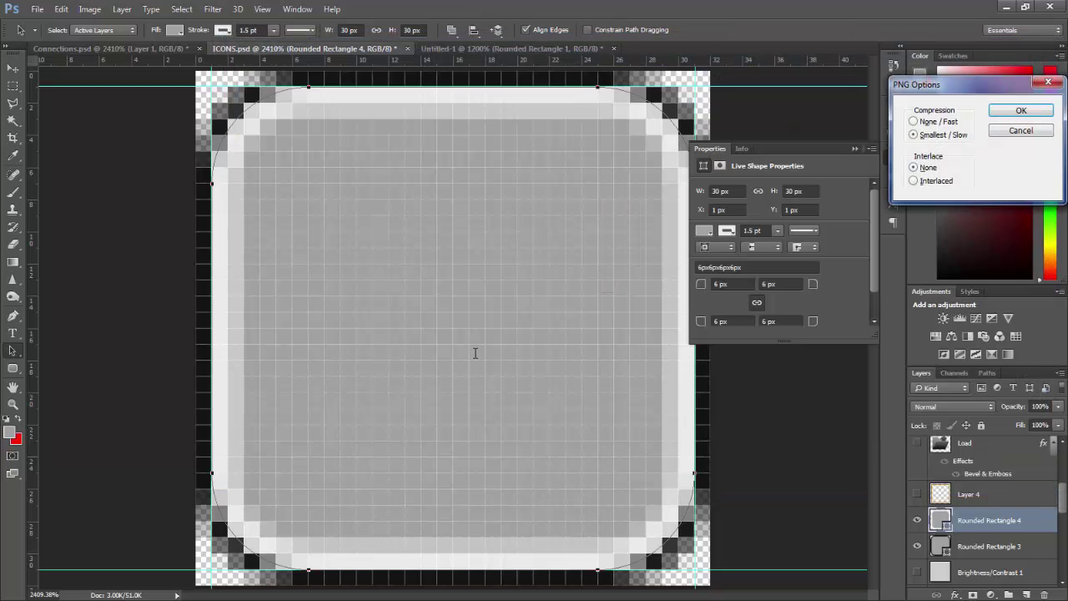
key("Return")
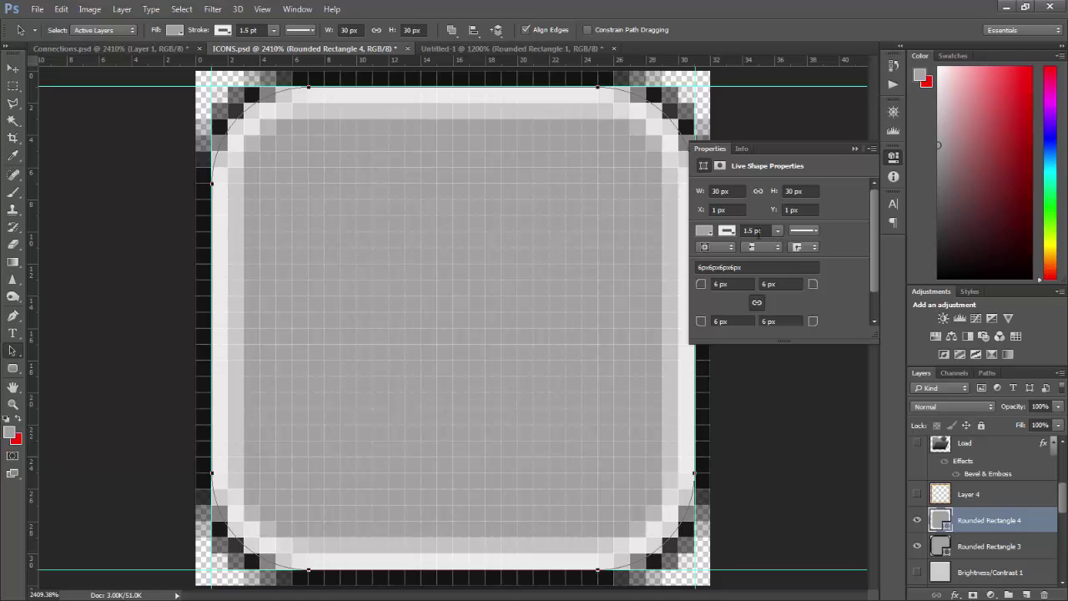
Set Rounded Rectangle 4's stroke to the recently used orange and start saving a copy in PNG format
left_click(727, 232)
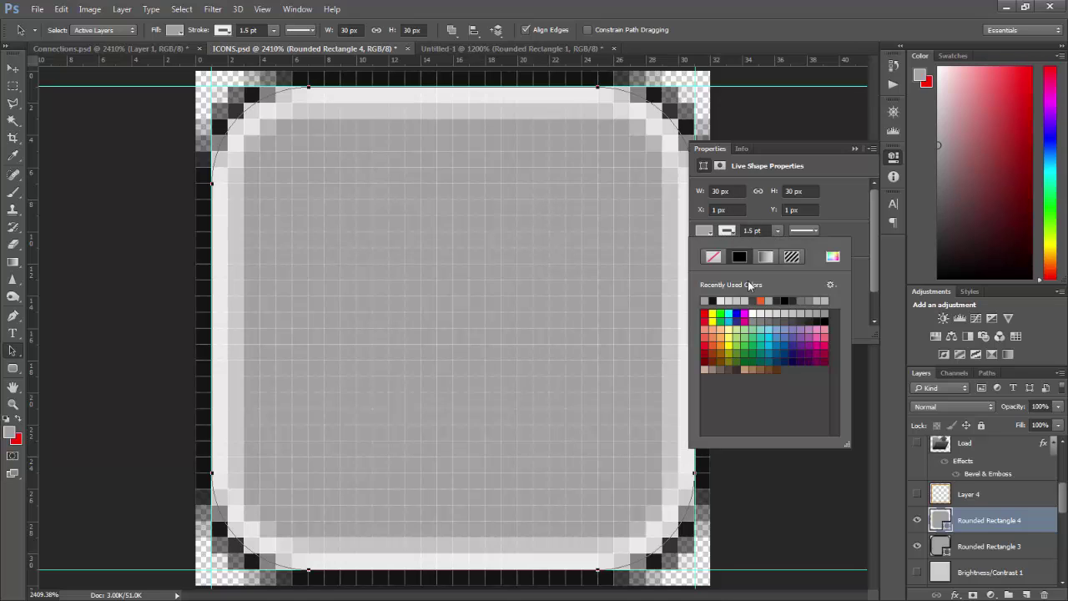
left_click(762, 302)
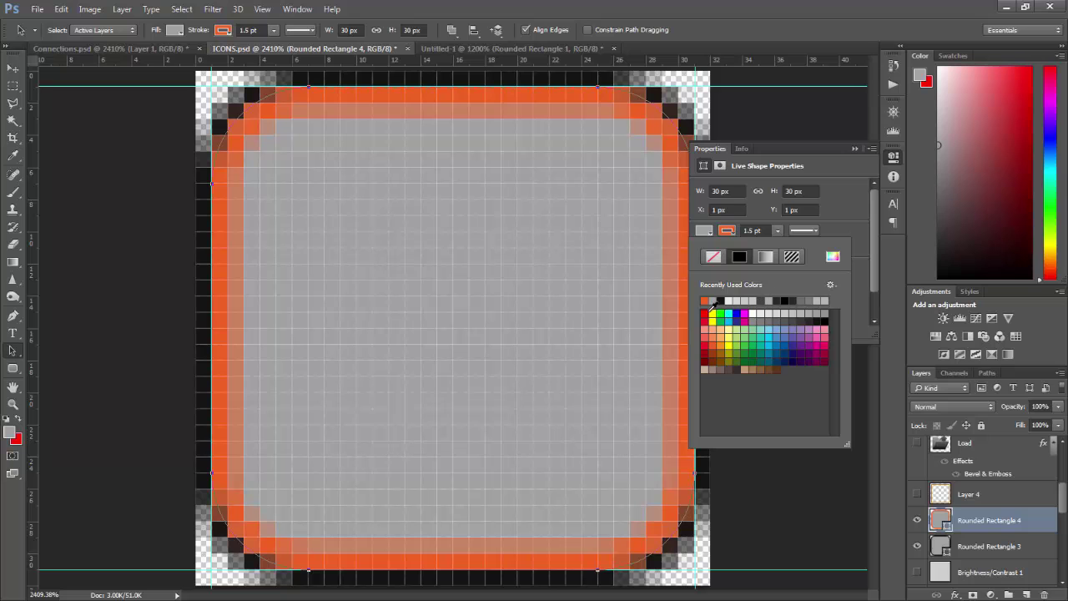
left_click(37, 9)
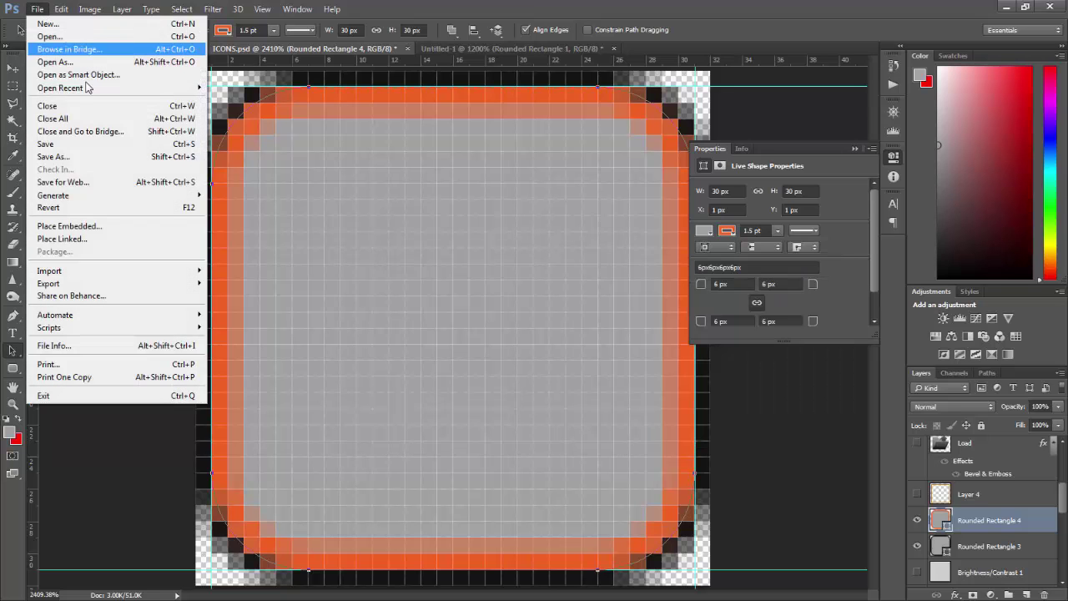
left_click(117, 156)
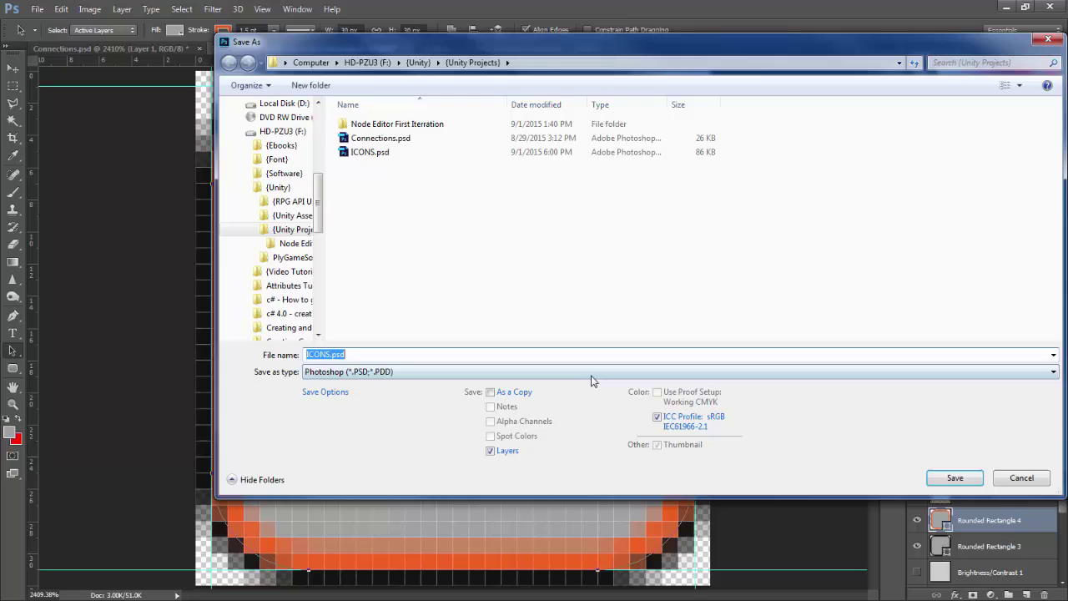
left_click(591, 375)
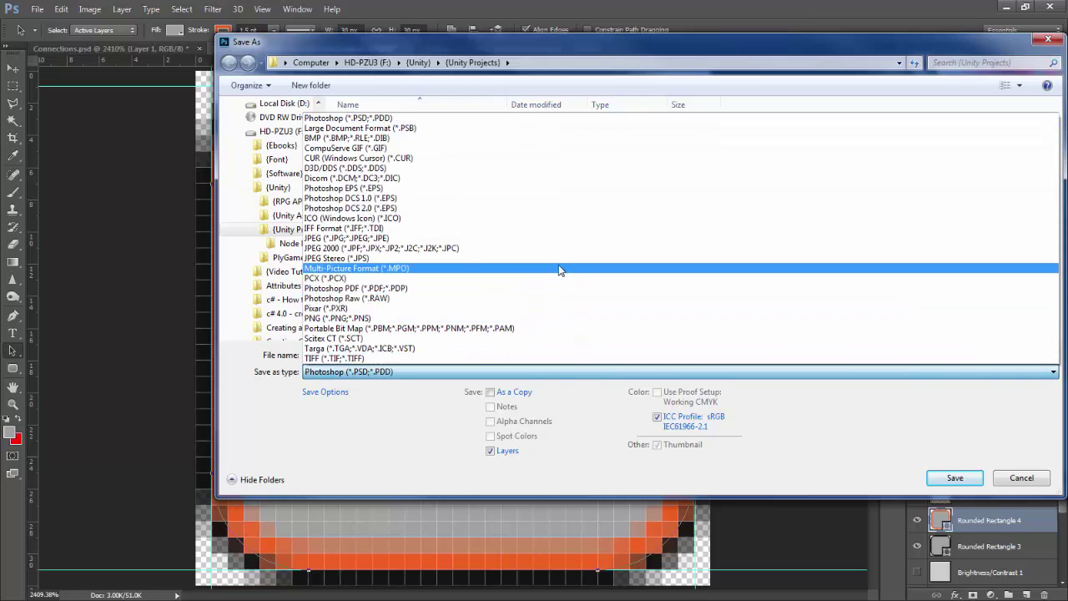
left_click(552, 326)
Browse to Node Editor First Iterration/Assets/Node Editor/Resources/Textures/Editor as the destination for the orange-bordered texture
double_click(422, 129)
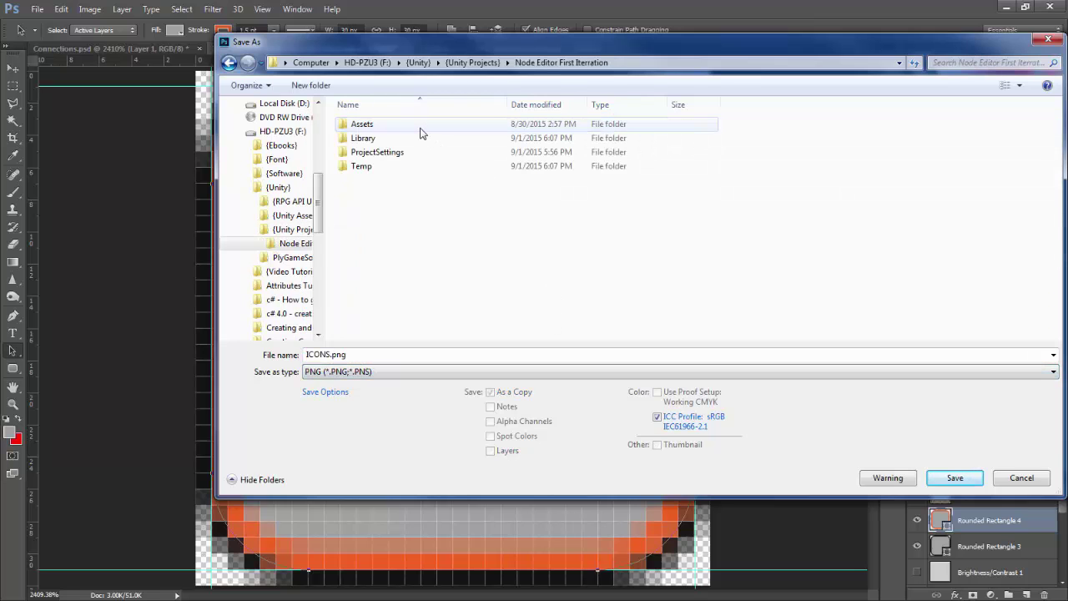
double_click(398, 129)
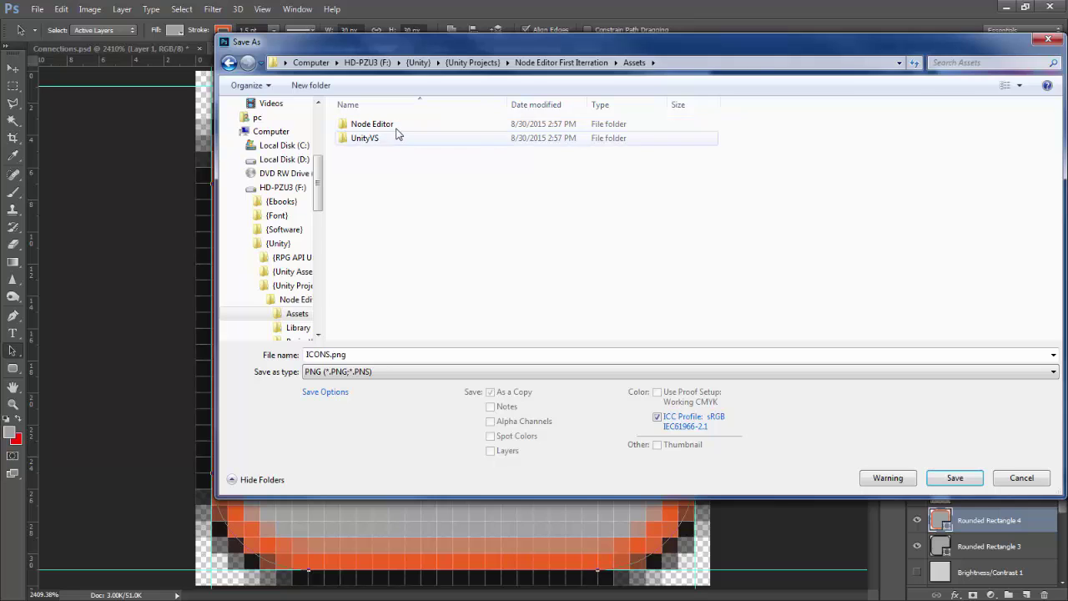
double_click(397, 129)
double_click(399, 139)
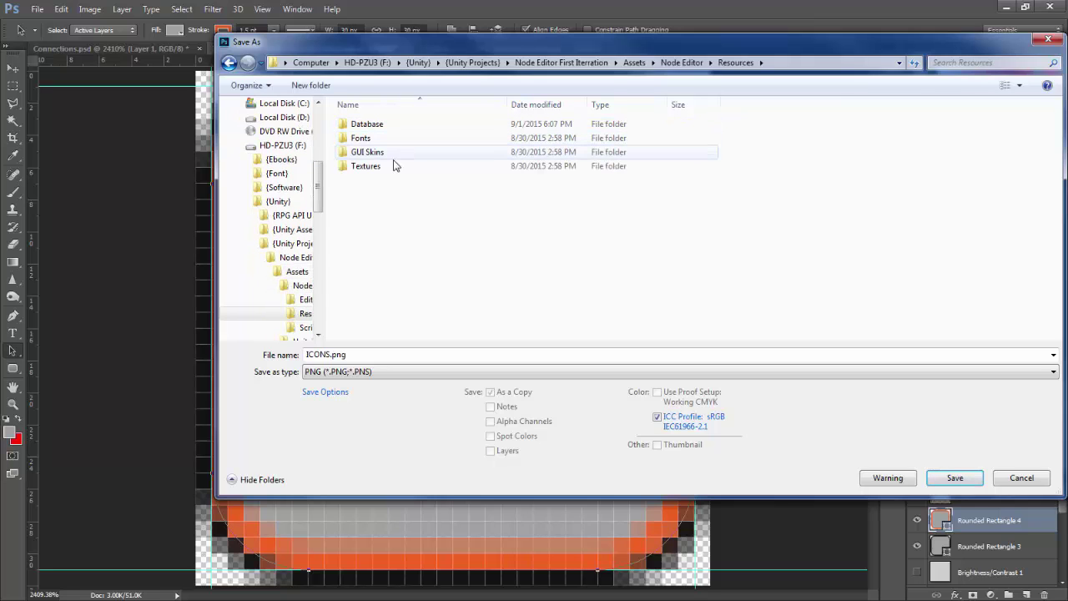
left_click(390, 167)
double_click(390, 167)
double_click(393, 131)
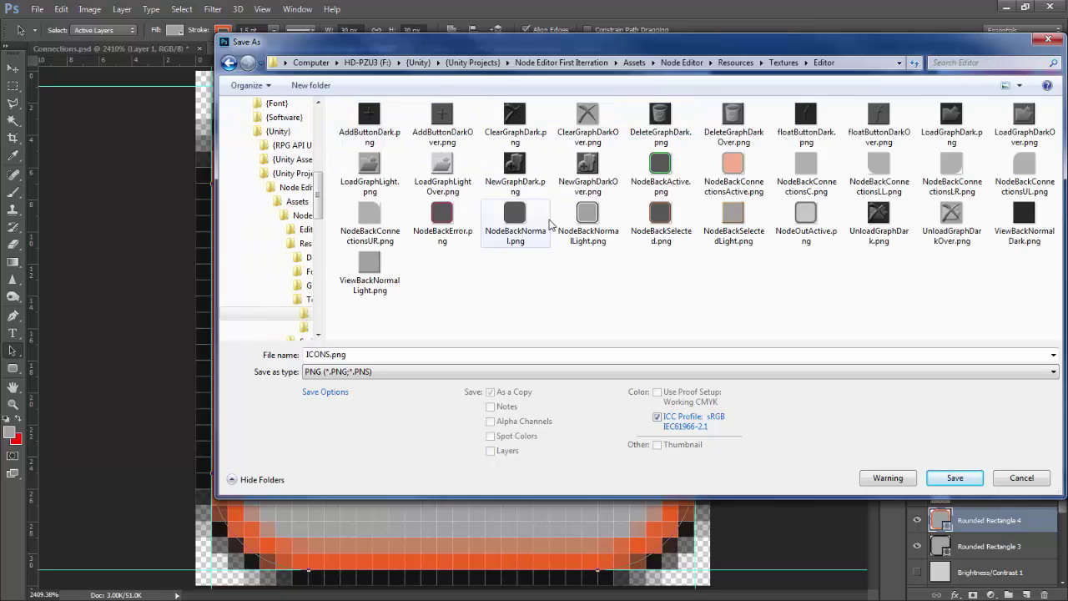
Save the orange-bordered texture as NodeBackSelectedLight.png, replacing the existing file and accepting the default PNG options
left_click(663, 215)
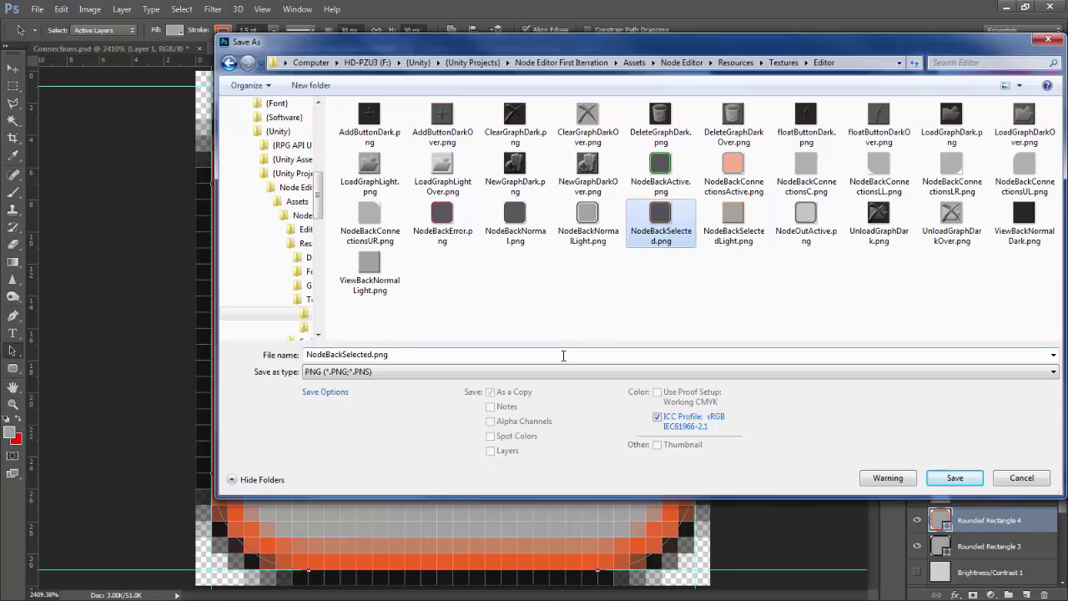
left_click(564, 356)
key("End")
key("Left")
key("Left")
key("Left")
key("Left")
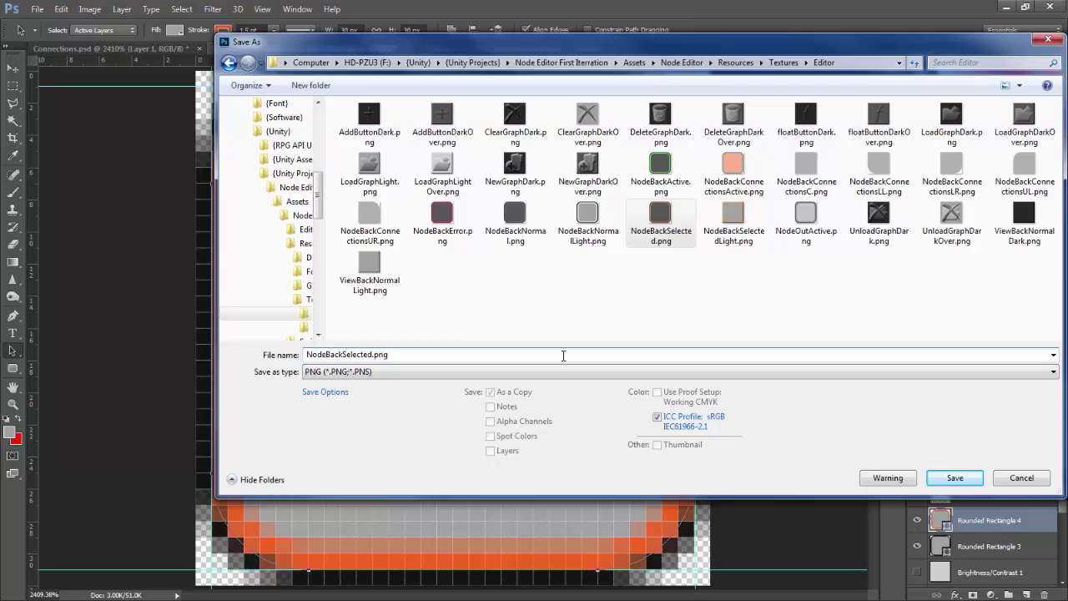
type("Light")
key("Return")
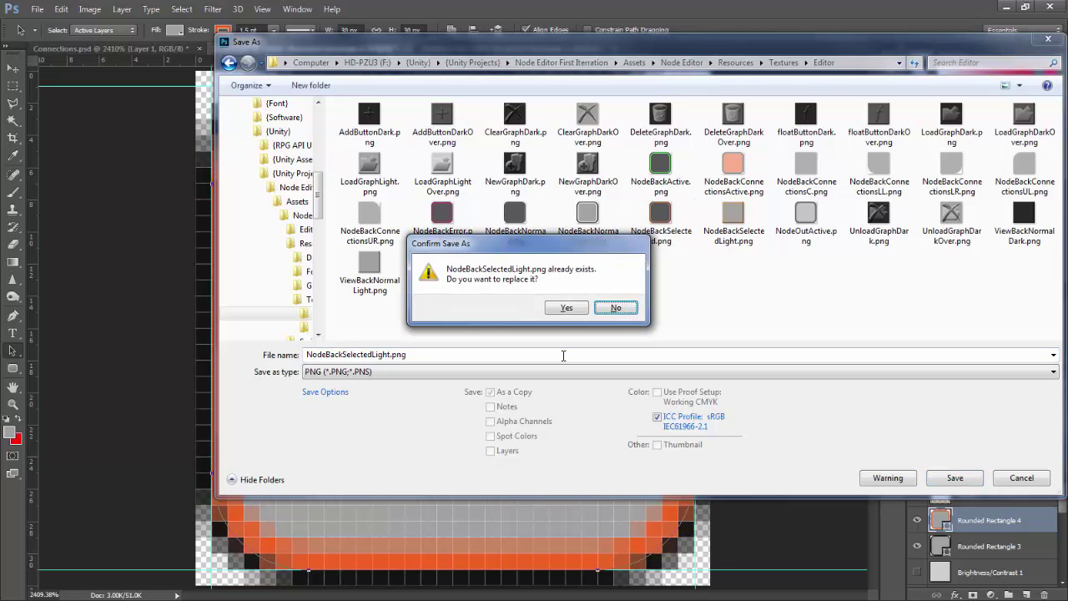
key("Left")
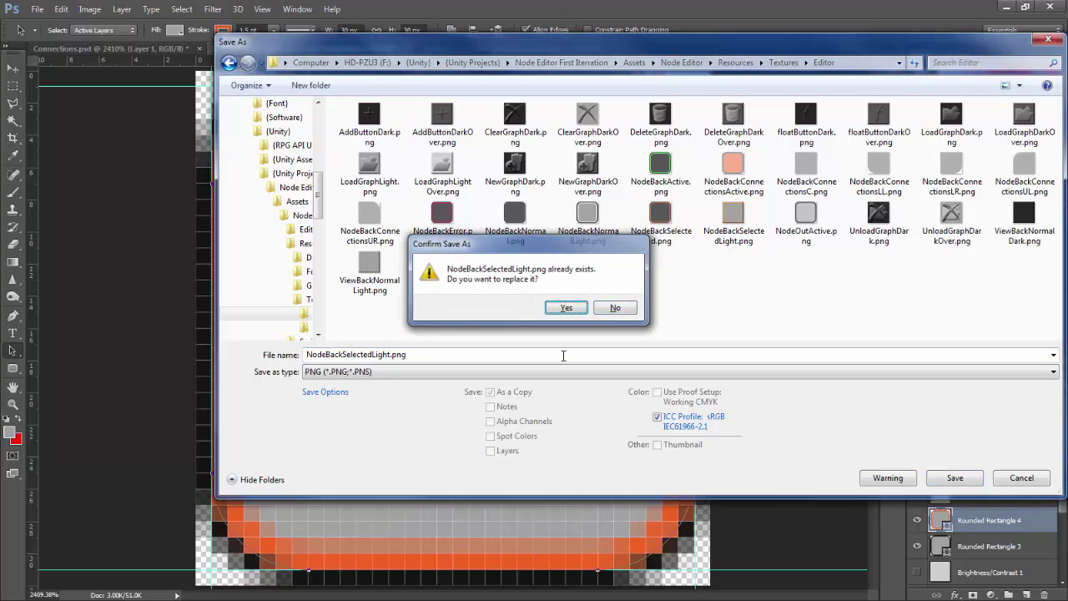
key("Return")
key("Return")
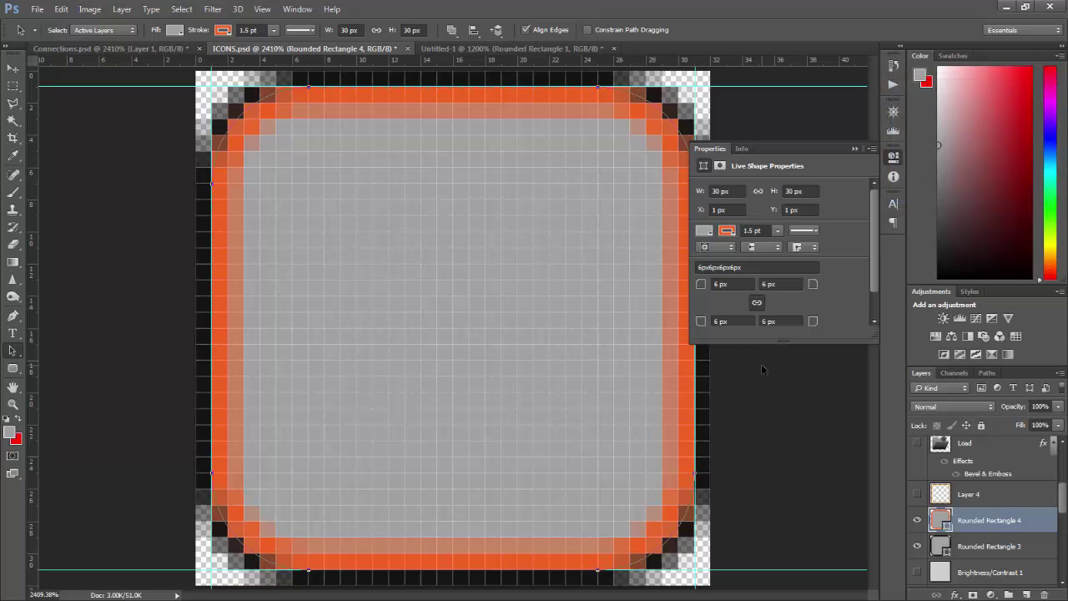
Set Rounded Rectangle 4's stroke to the bright green swatch and start saving a copy in PNG format
left_click(727, 231)
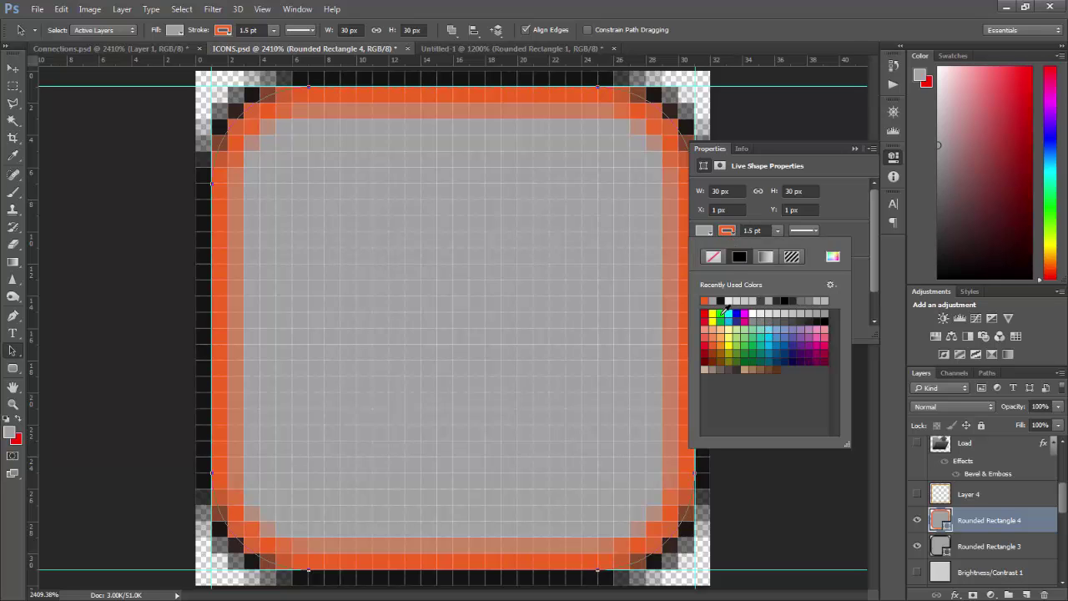
left_click(722, 313)
left_click(42, 12)
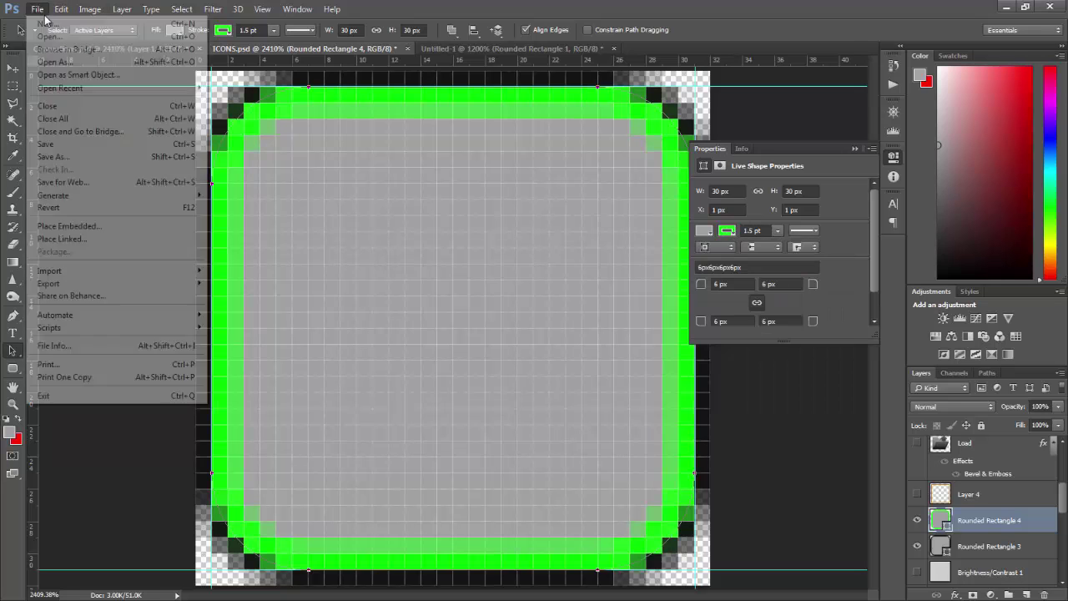
left_click(175, 157)
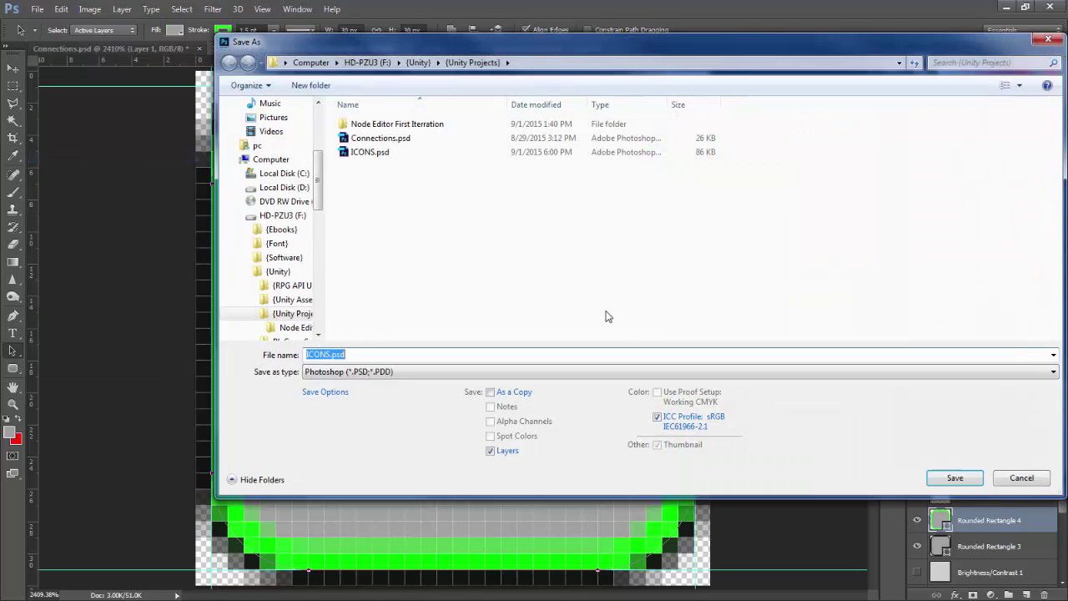
left_click(614, 373)
left_click(581, 321)
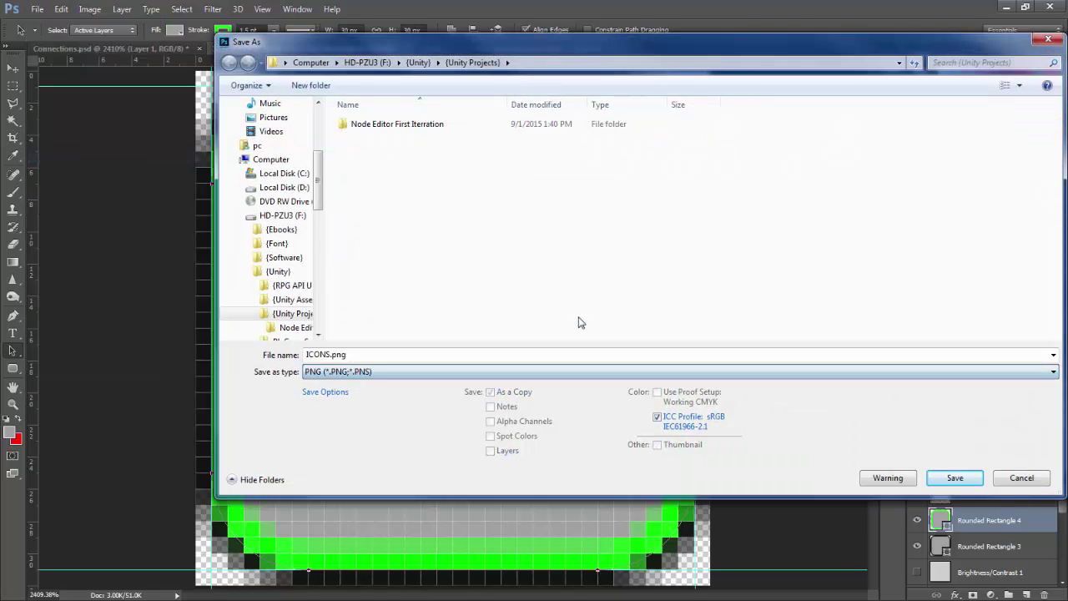
Browse to Node Editor First Iterration/Assets/Node Editor/Resources/Textures/Editor as the destination for the green-bordered texture
double_click(434, 125)
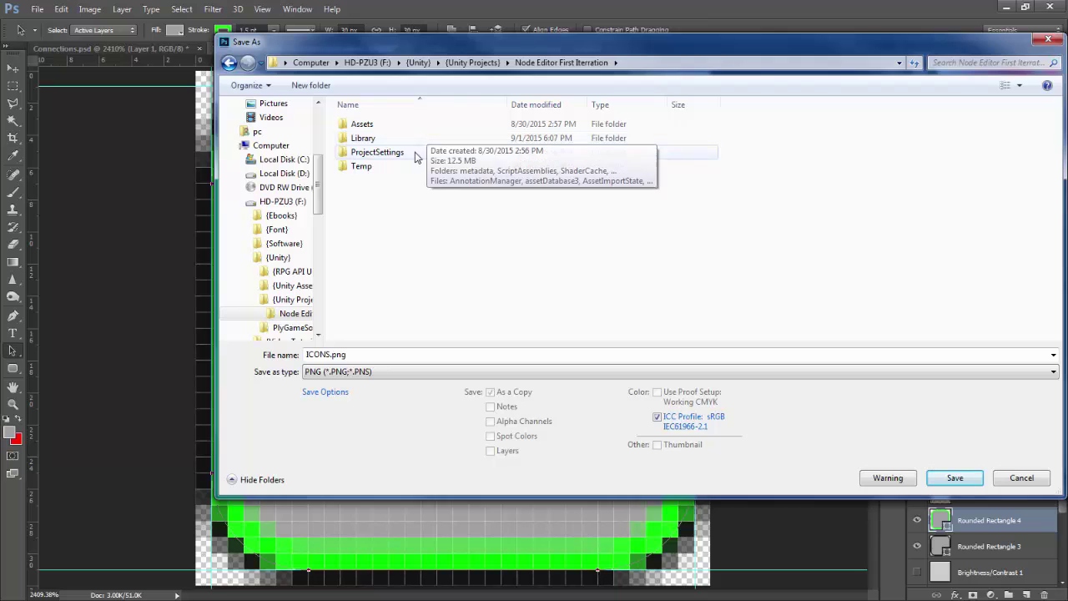
double_click(415, 127)
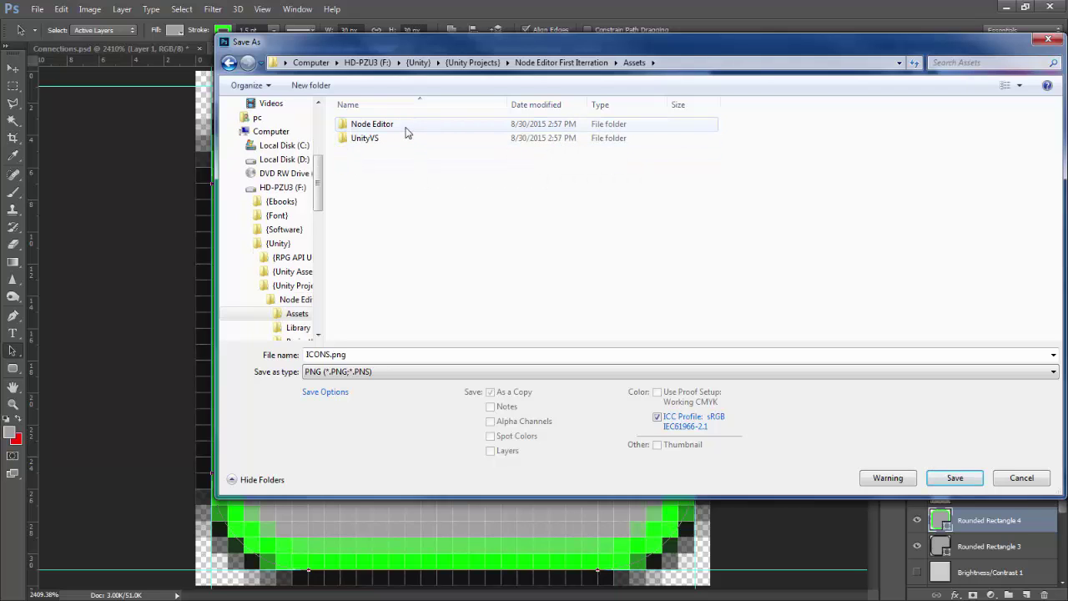
double_click(407, 129)
double_click(404, 139)
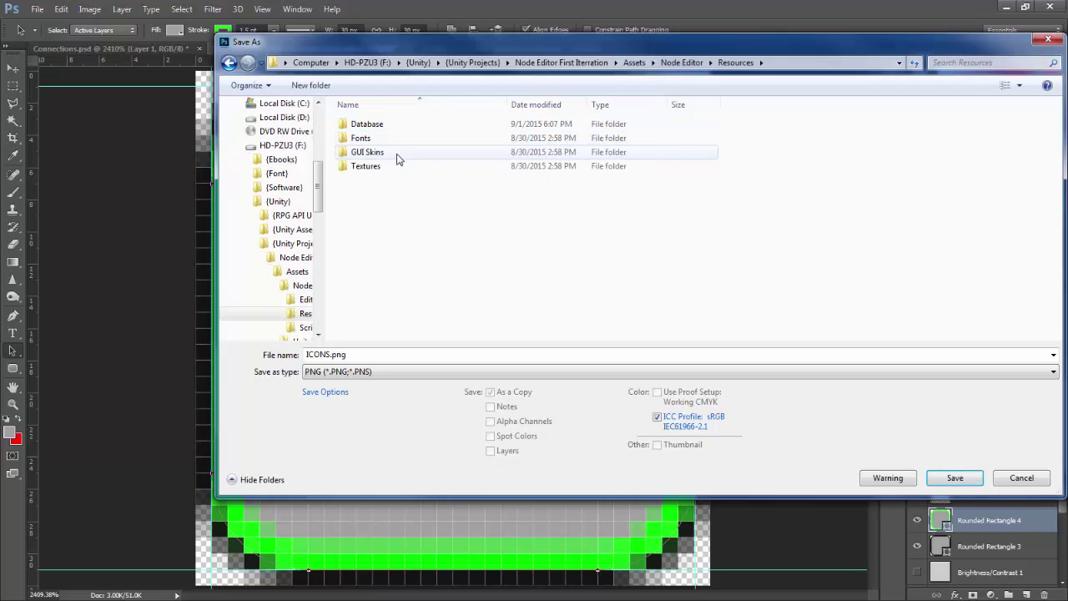
double_click(380, 166)
double_click(412, 126)
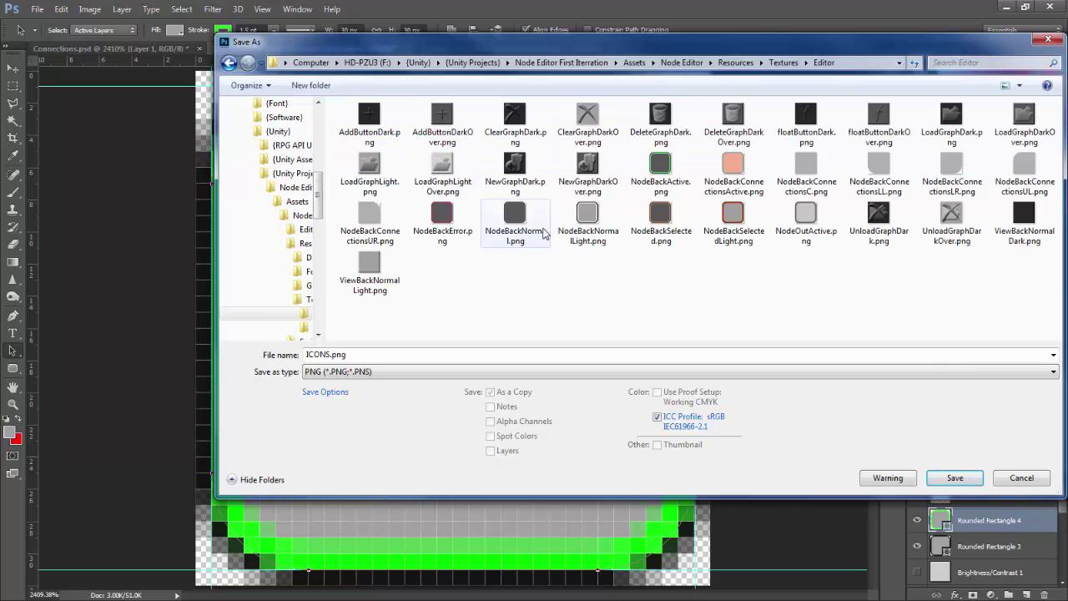
Save the green-bordered texture as NodeBackActiveLight.png, accepting the default PNG options
left_click(672, 171)
left_click(492, 357)
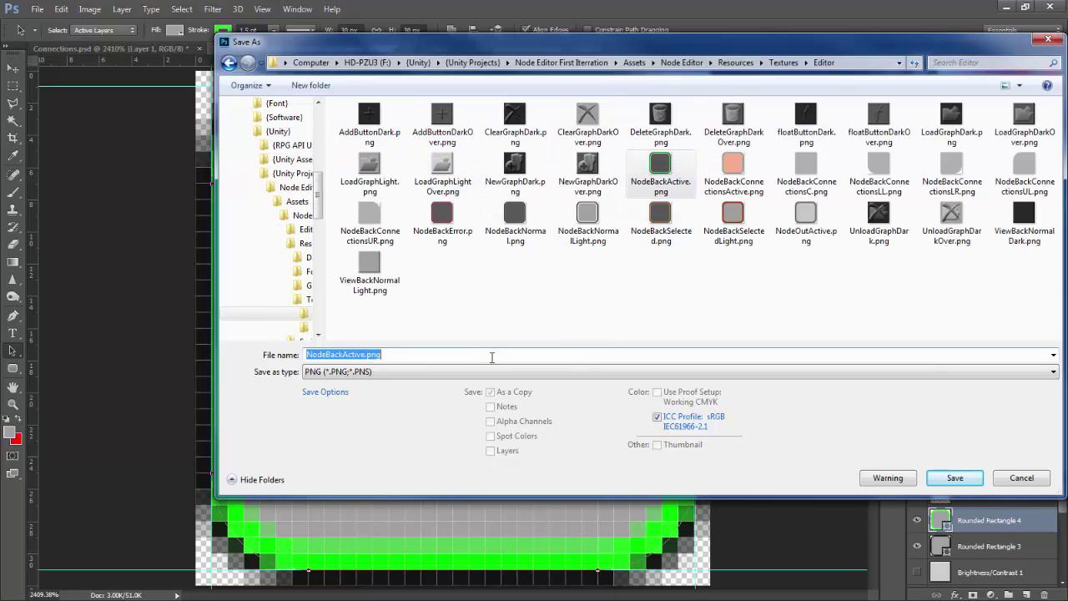
key("Right")
key("Left")
key("Left")
key("Left")
key("Left")
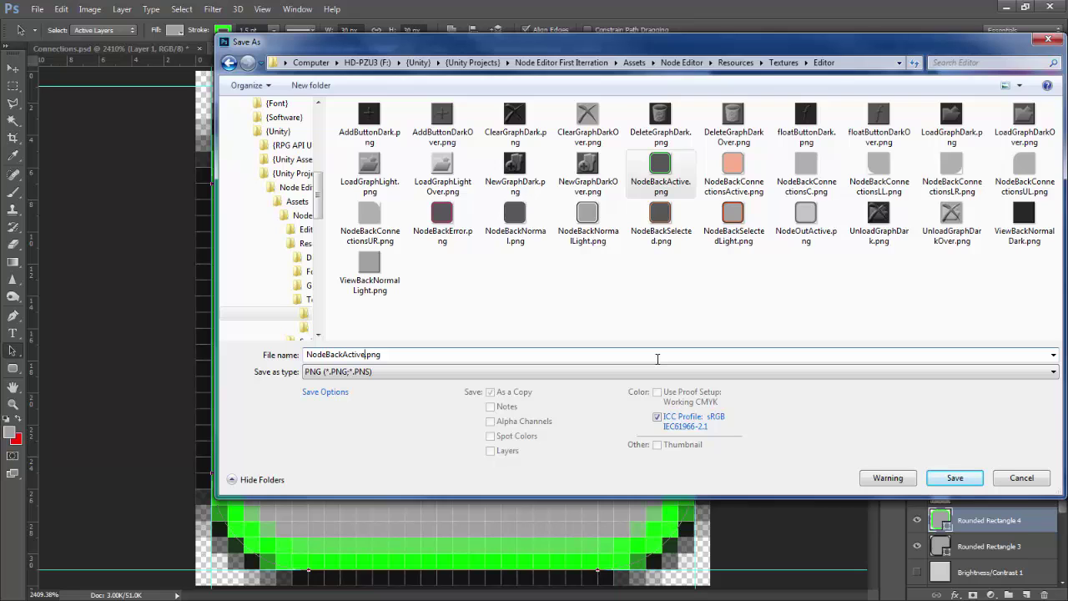
type("Light")
key("Return")
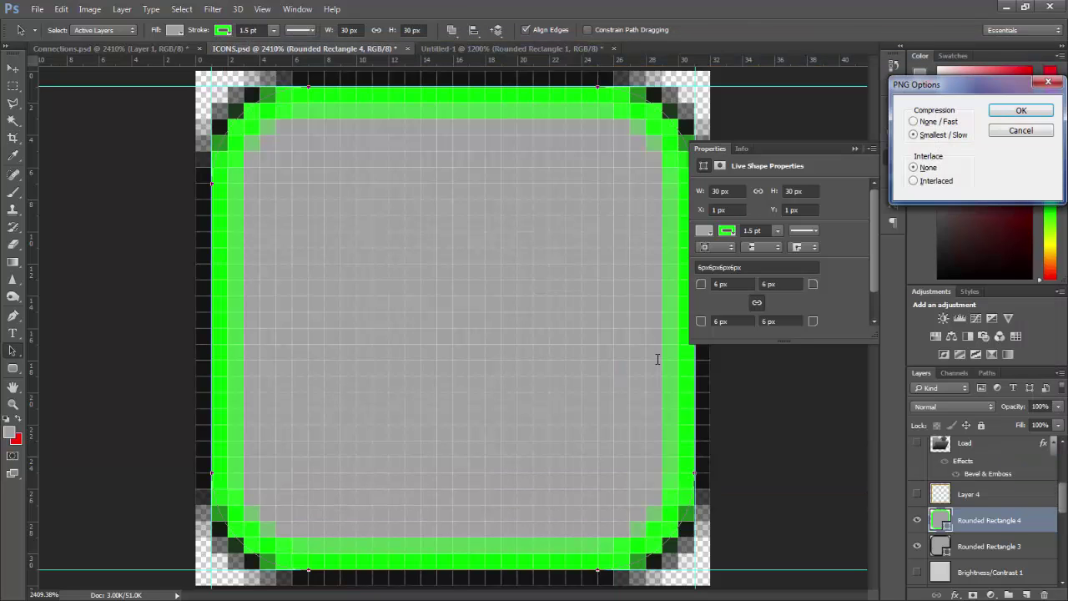
key("Return")
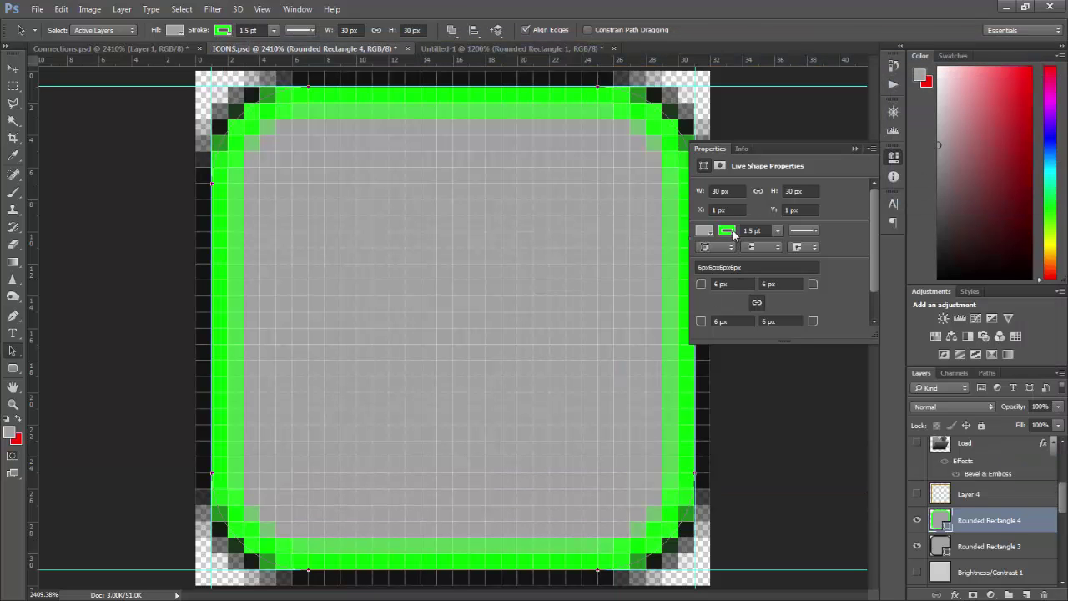
Set Rounded Rectangle 4's stroke to the magenta swatch and start saving the image under a new name
left_click(728, 231)
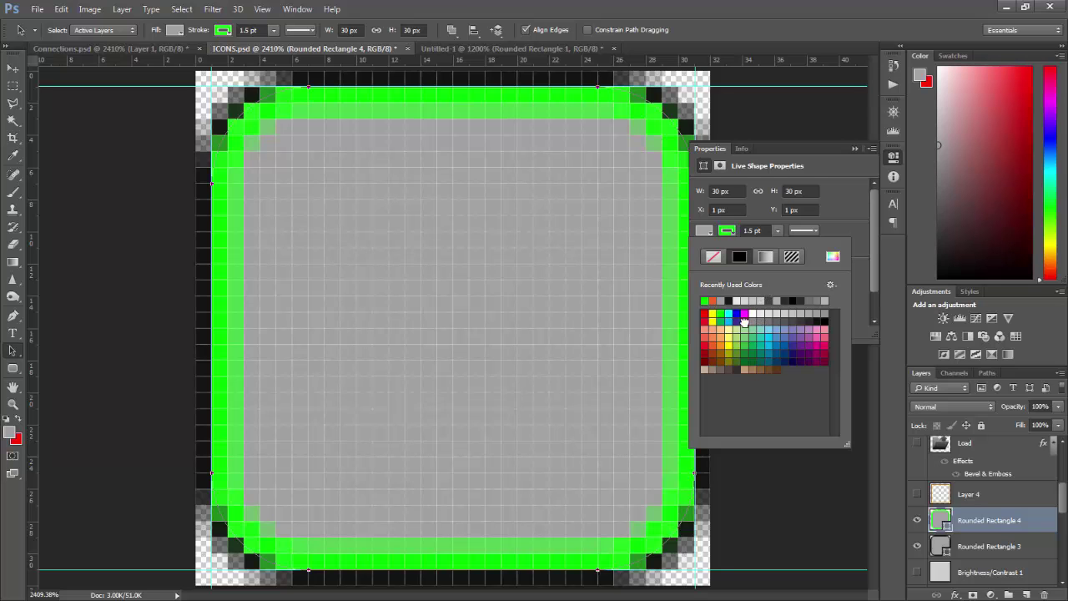
left_click(744, 314)
left_click(36, 9)
left_click(37, 9)
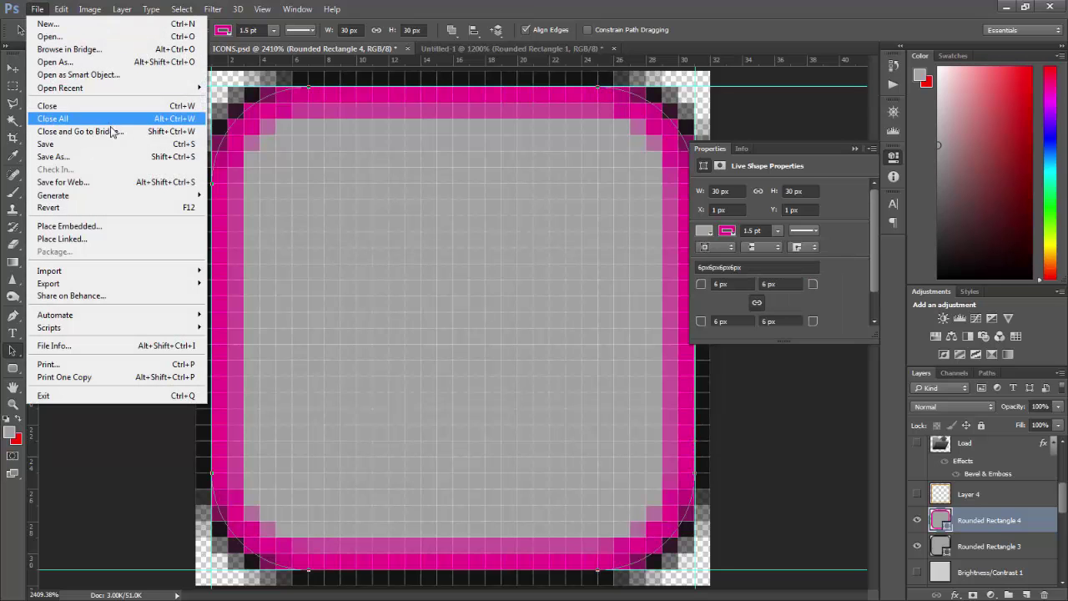
left_click(140, 157)
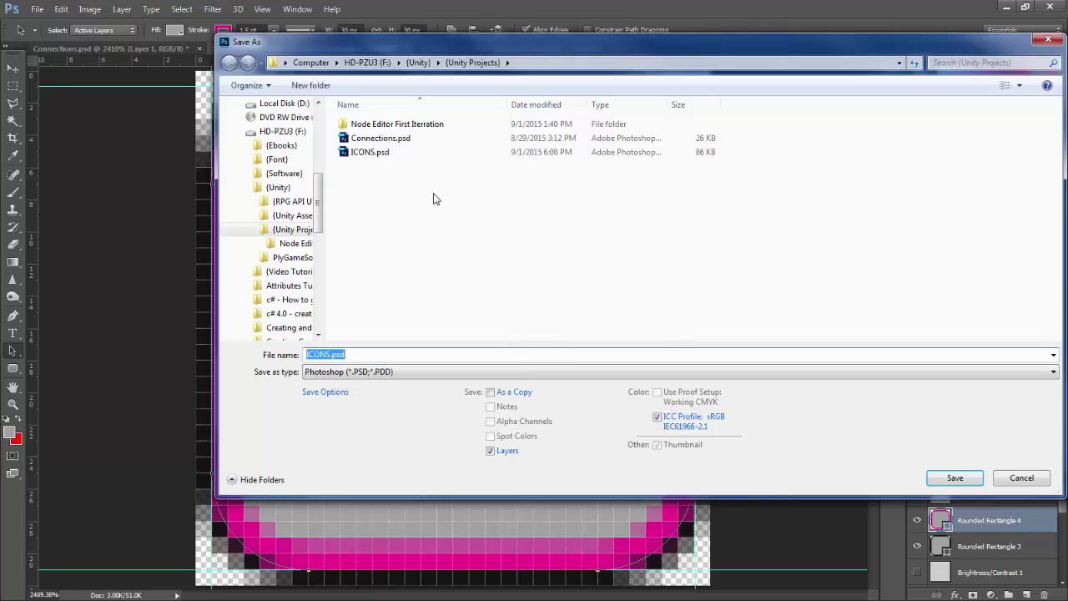
Choose PNG format and browse to Node Editor First Iterration/Assets/Node Editor/Resources/Textures/Editor for the magenta-bordered texture
double_click(426, 125)
double_click(426, 125)
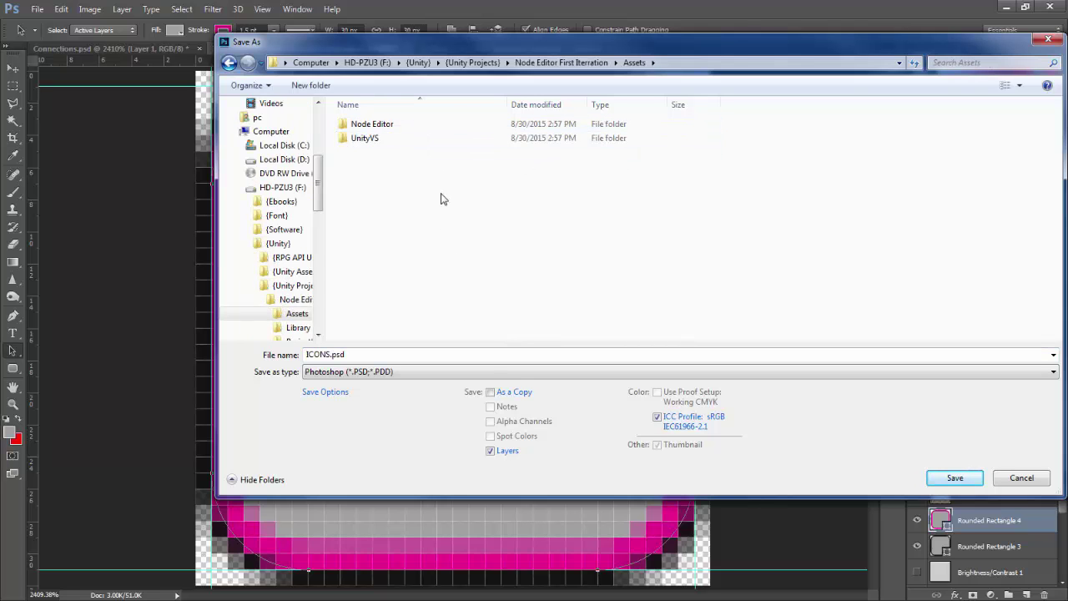
left_click(501, 372)
left_click(484, 318)
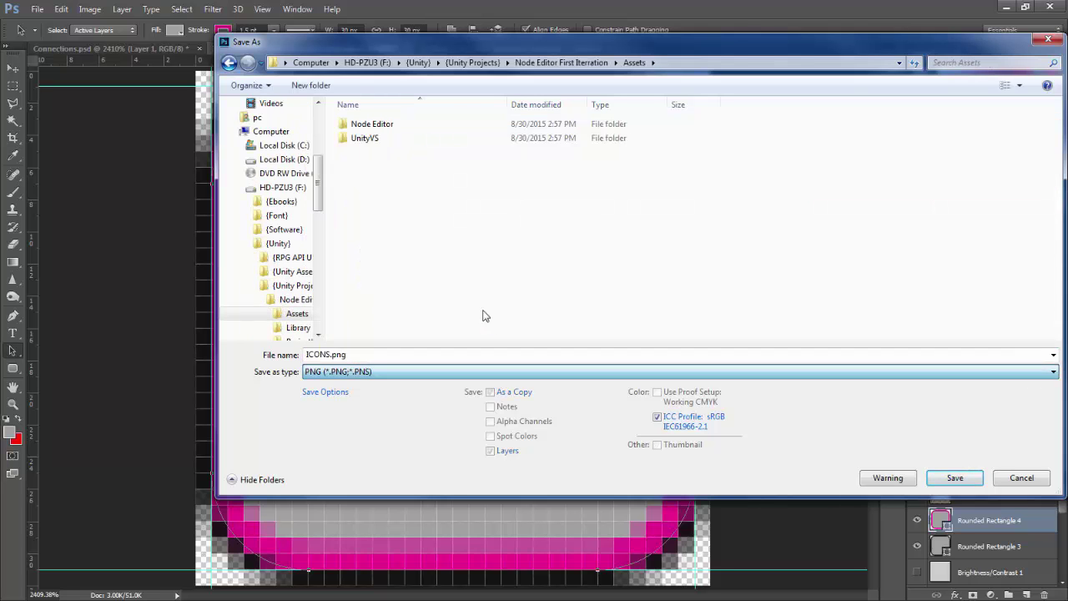
double_click(375, 125)
double_click(371, 138)
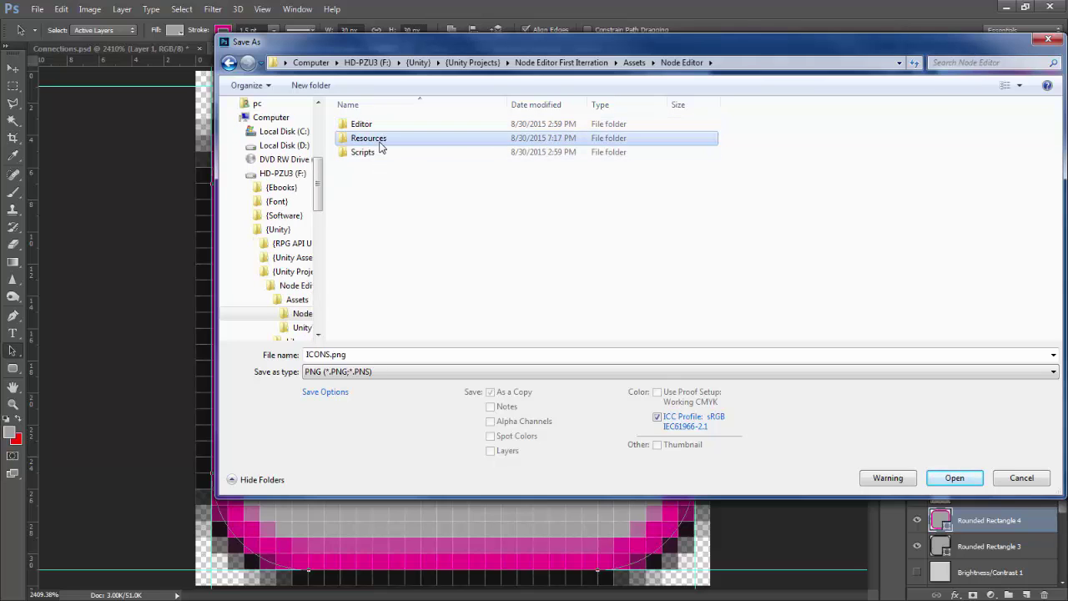
double_click(372, 167)
double_click(371, 126)
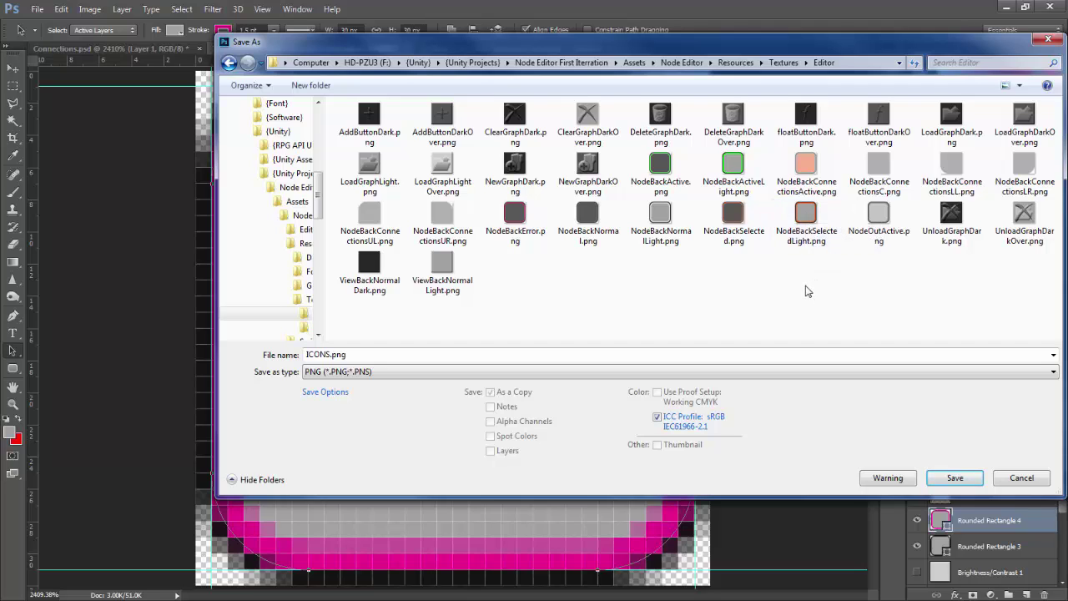
Save the magenta-bordered texture as NodeBackErrorLight.png, accepting the default PNG options
left_click(531, 218)
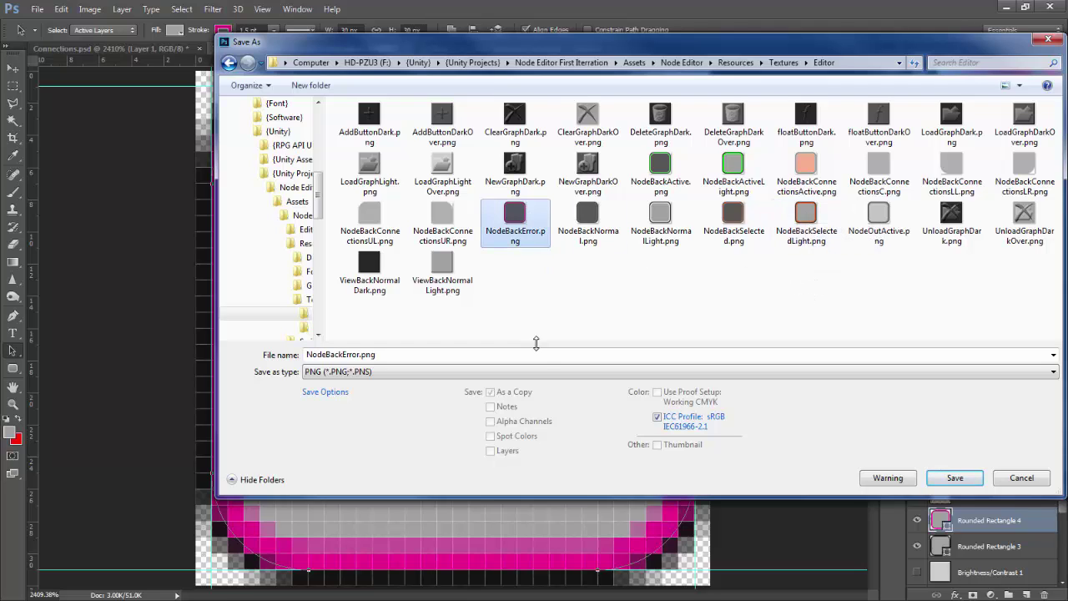
left_click(541, 355)
left_click(545, 354)
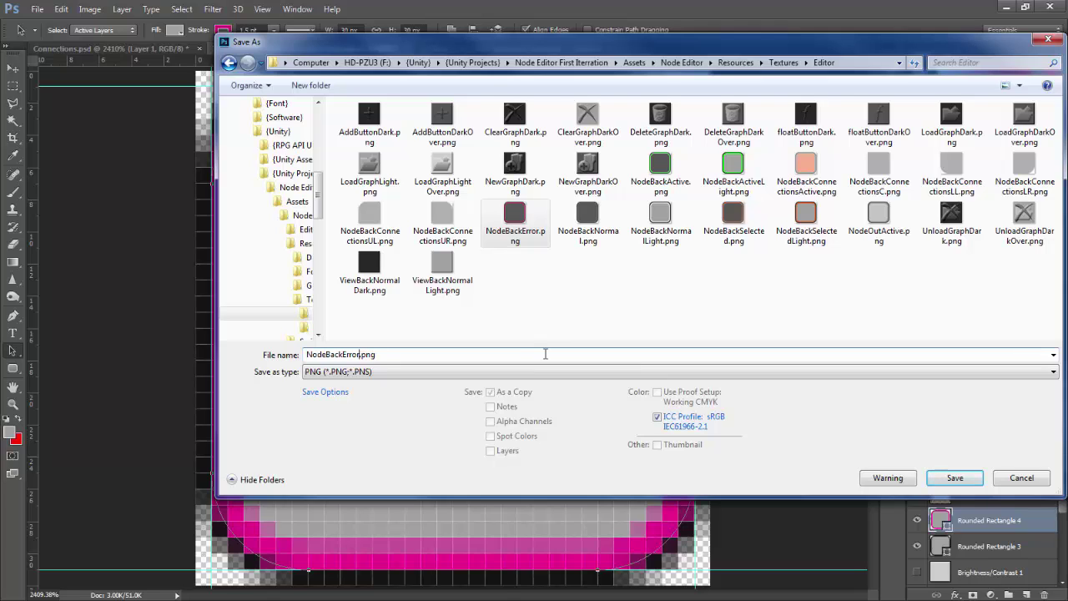
type("Lioght")
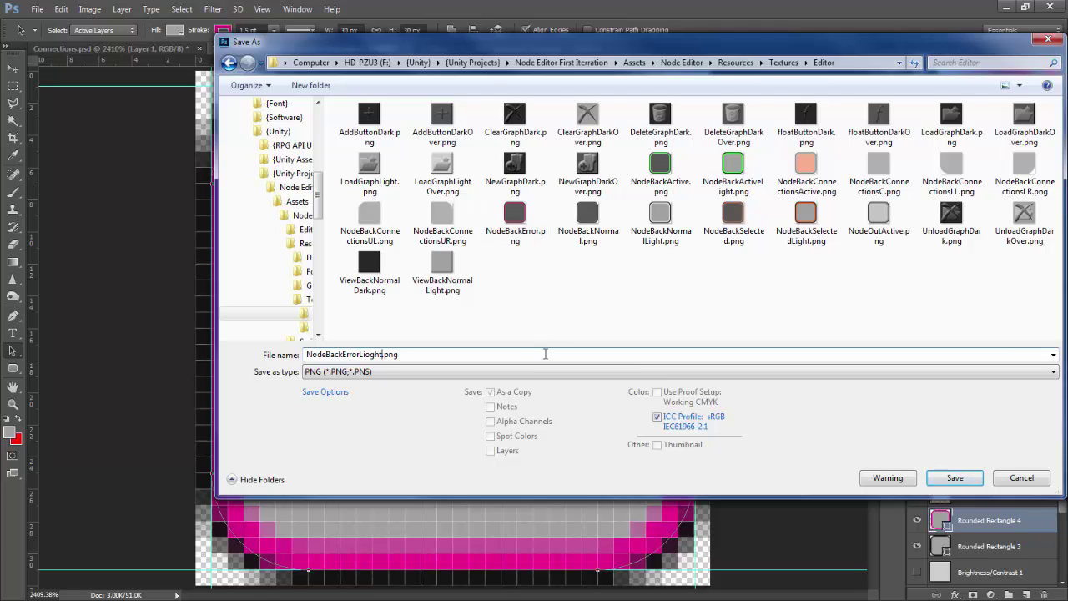
key("BackSpace")
key("BackSpace")
key("BackSpace")
key("BackSpace")
key("BackSpace")
type("ight")
key("Return")
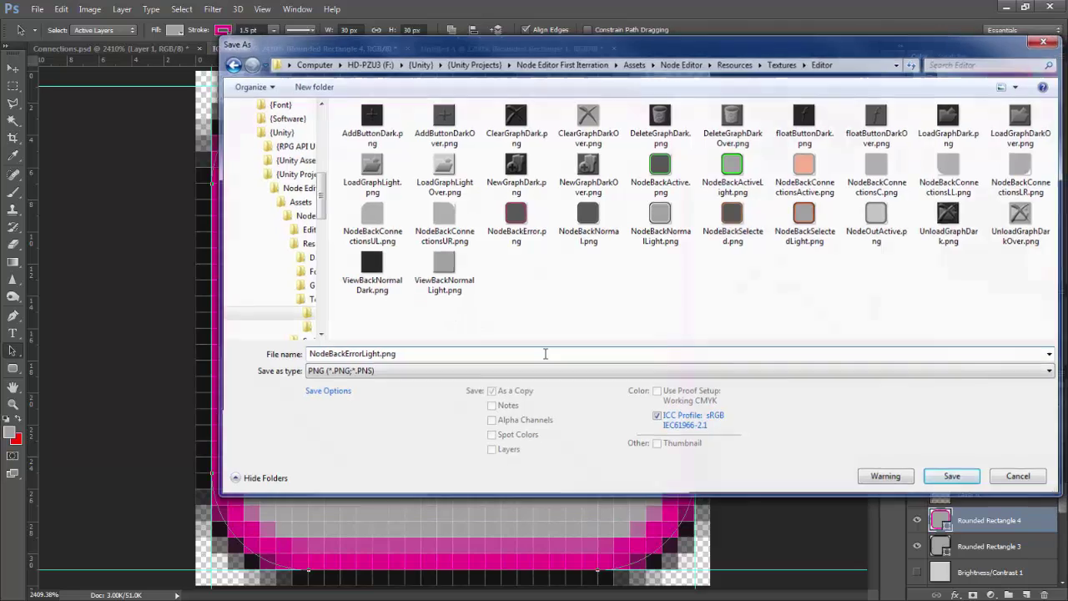
key("Return")
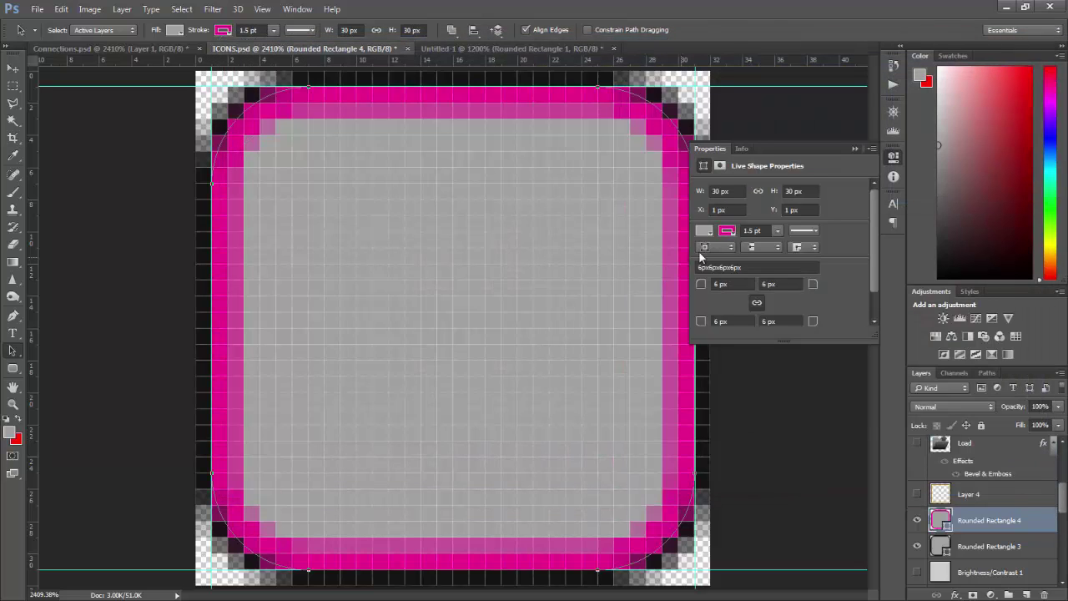
Set Rounded Rectangle 4's stroke to the near-white recently used colour with a width of 21 pt
left_click(728, 231)
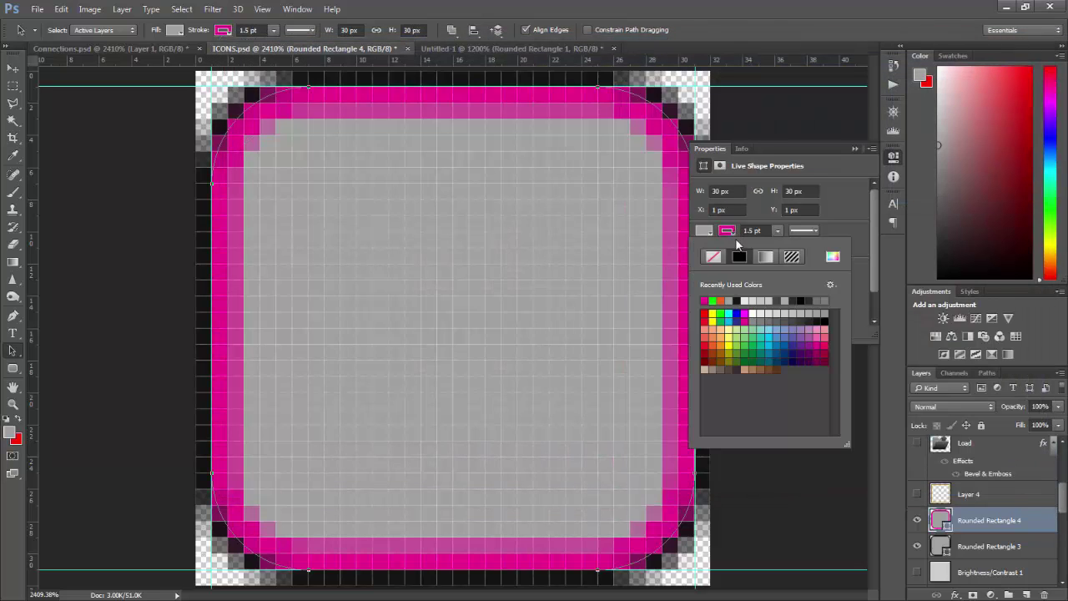
left_click(750, 300)
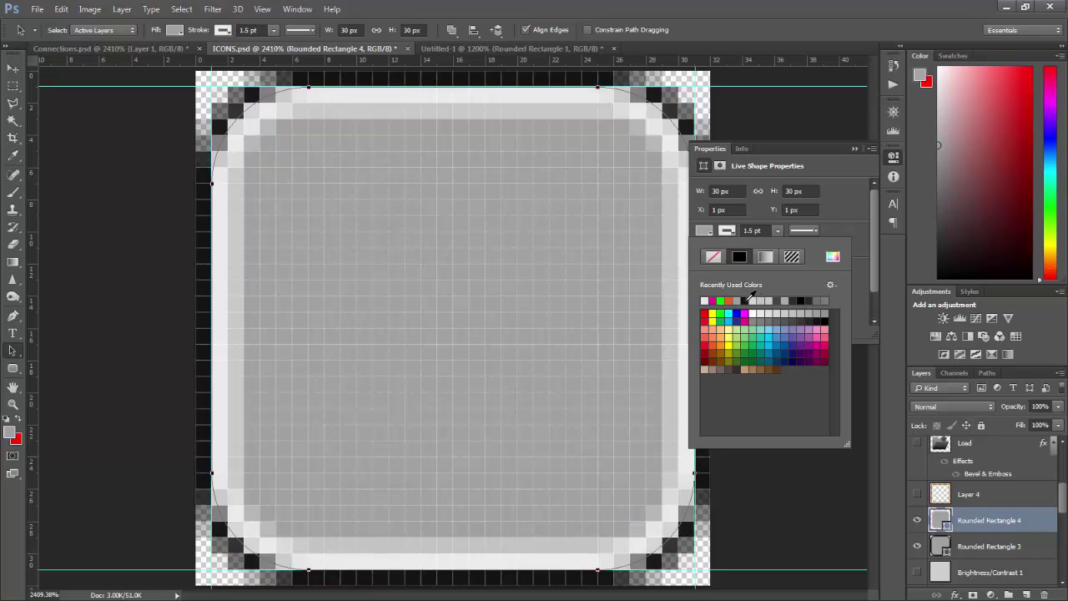
left_click(753, 231)
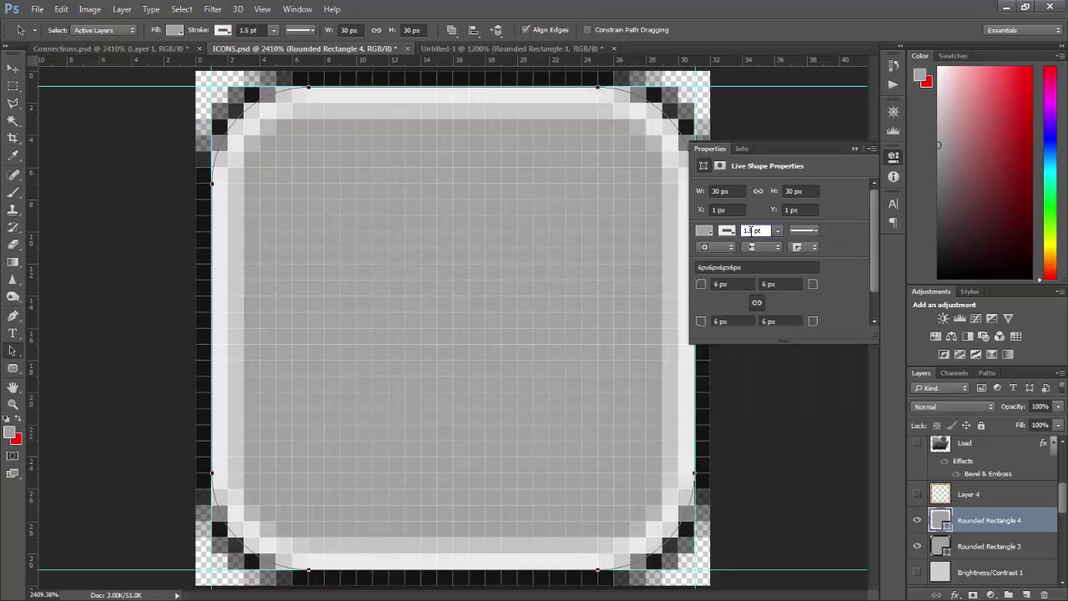
double_click(763, 232)
type("21")
key("Return")
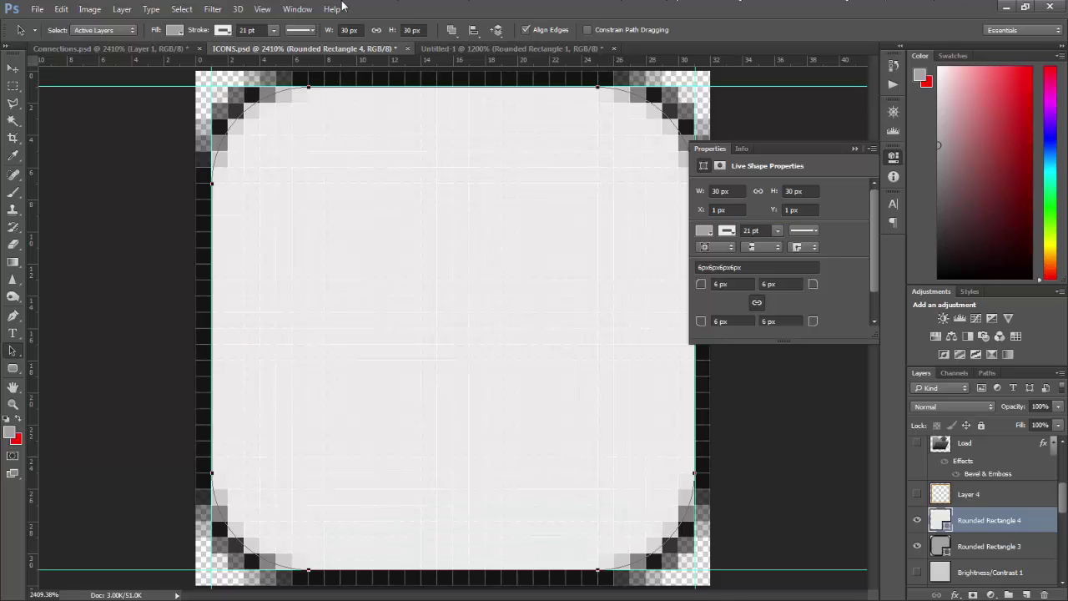
Start saving the near-white texture as a PNG in Node Editor First Iterration/Assets/Node Editor/Resources/Textures/Editor
left_click(37, 9)
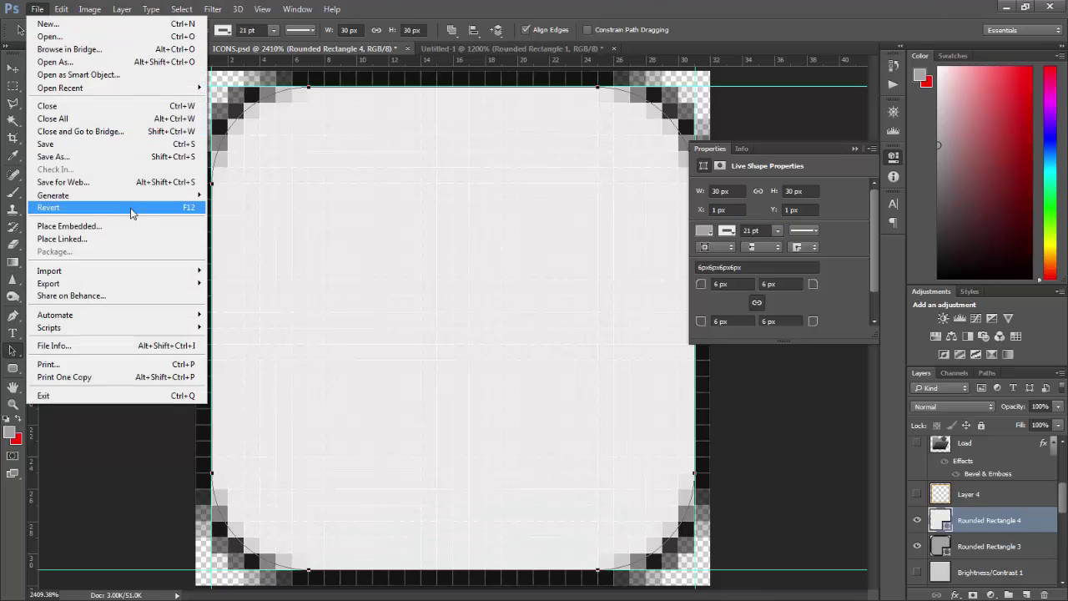
left_click(138, 157)
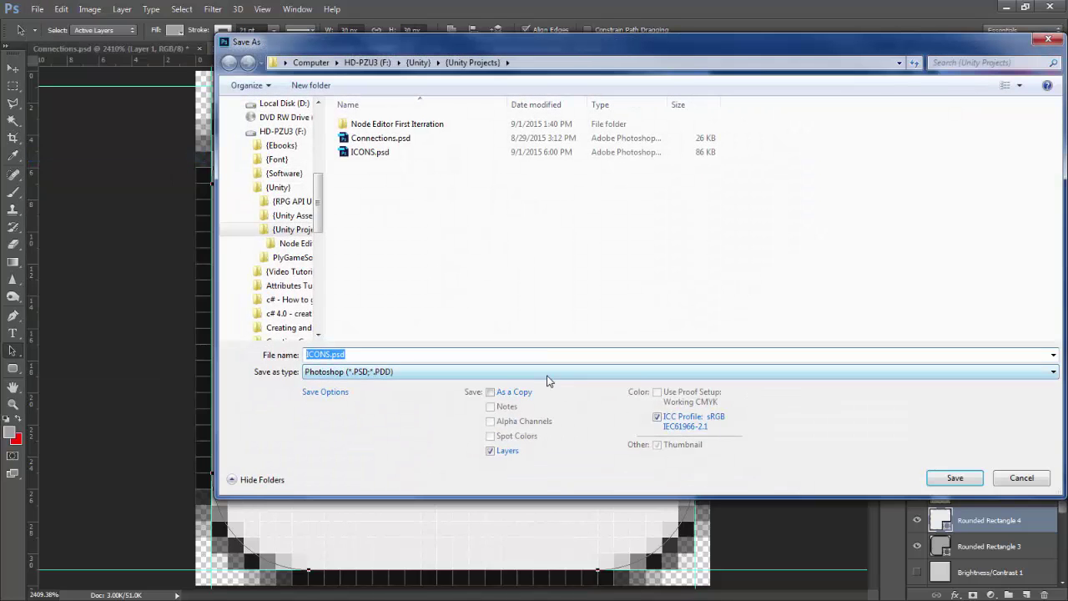
left_click(547, 376)
left_click(530, 325)
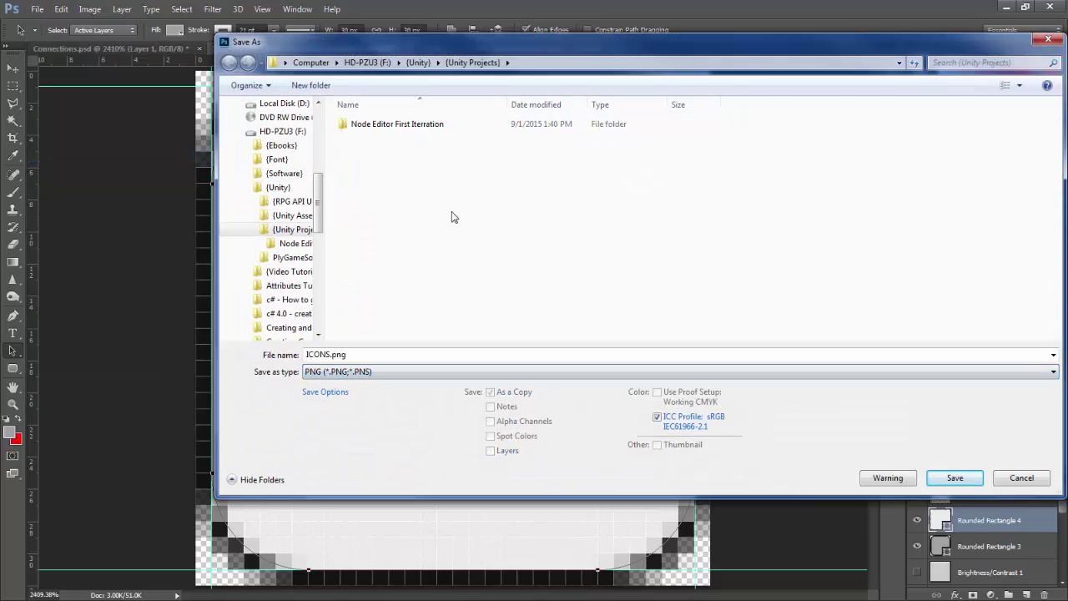
double_click(423, 125)
double_click(394, 125)
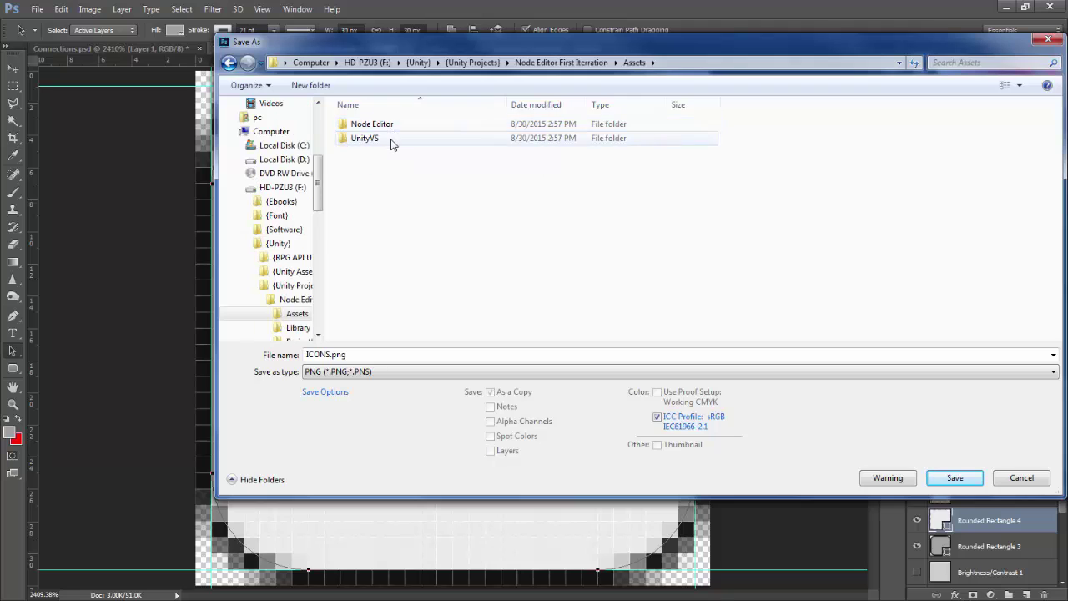
double_click(393, 126)
double_click(391, 139)
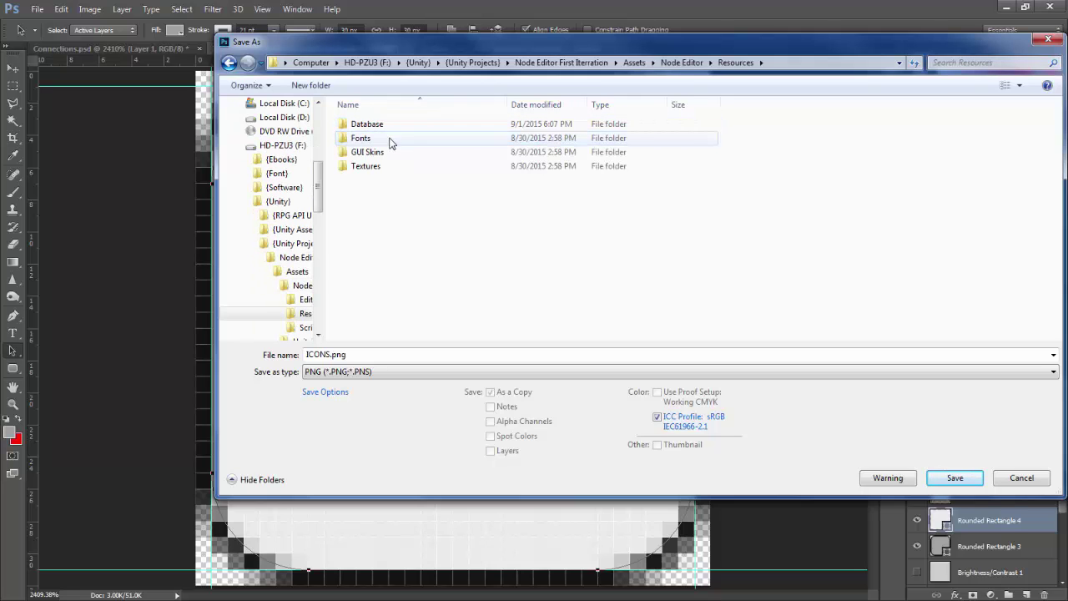
double_click(388, 165)
double_click(386, 125)
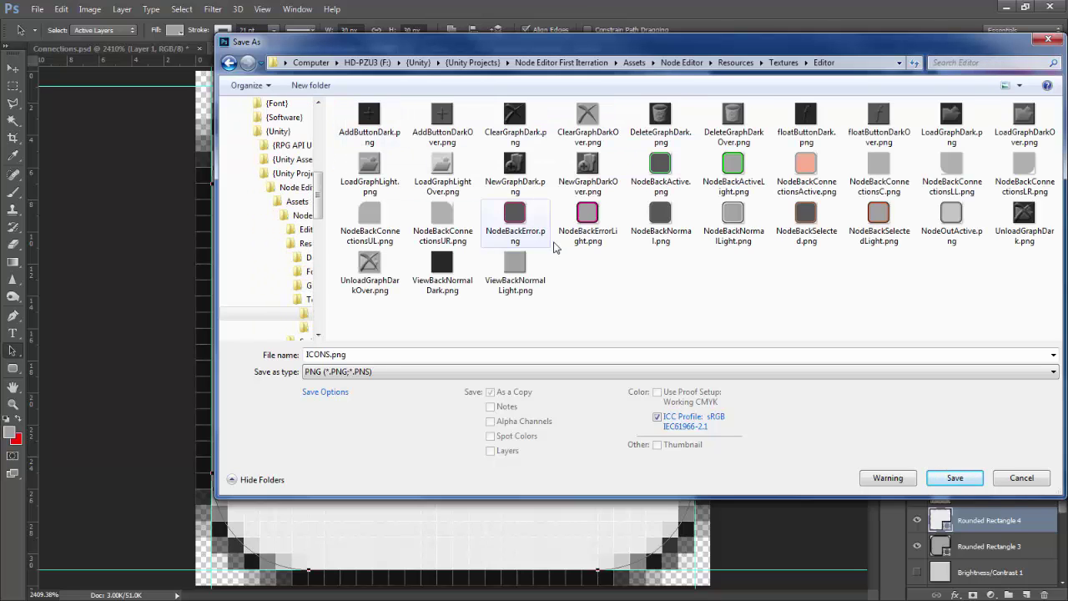
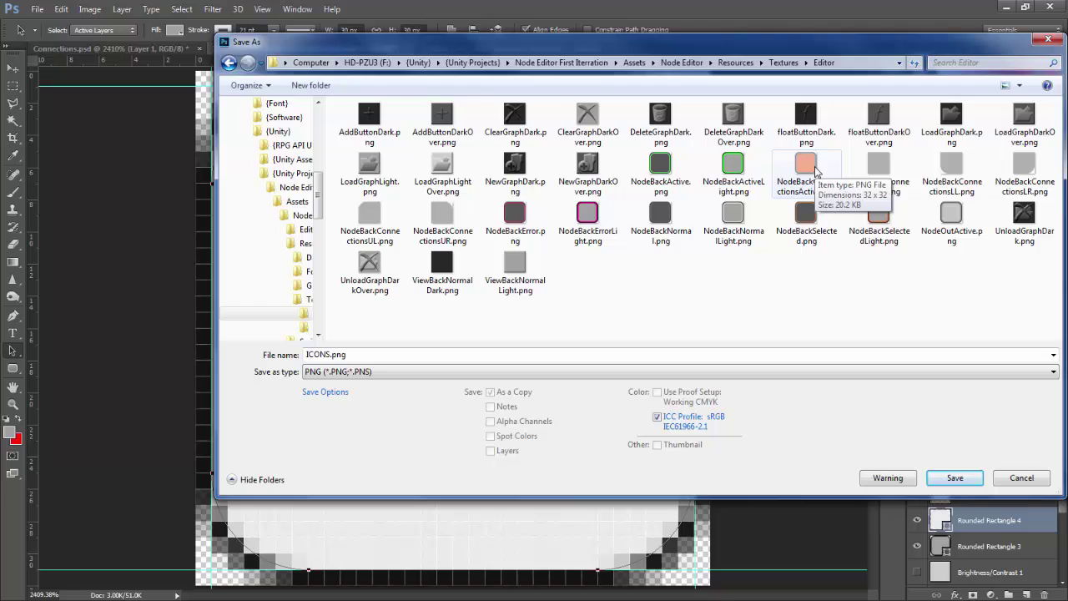
Save the near-white filled texture as NodeOutActiveLight.png, accepting the default PNG options
left_click(952, 219)
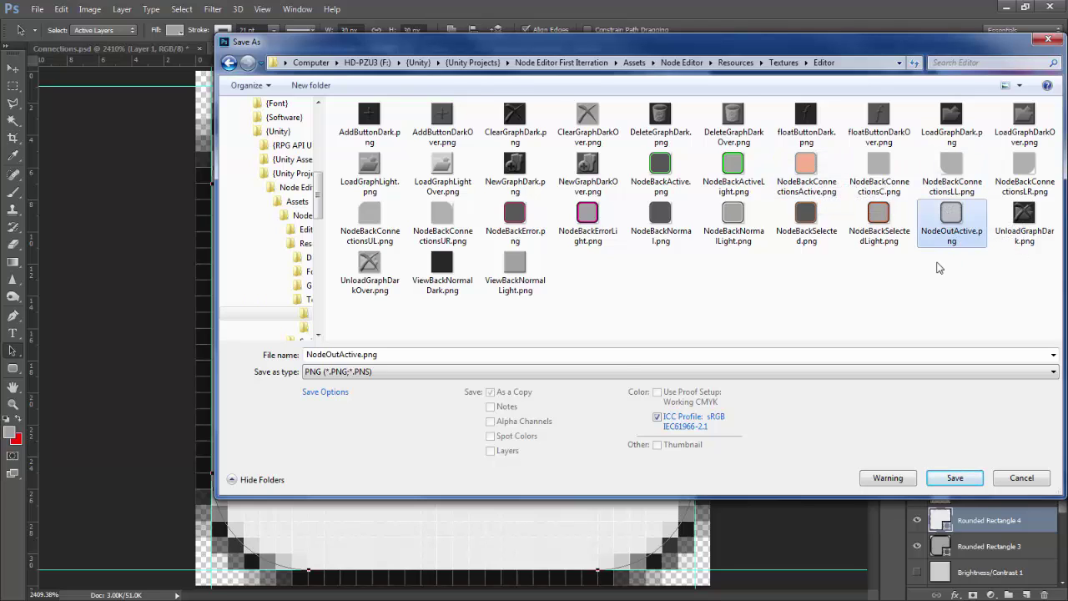
left_click(635, 357)
key("Right")
key("Left")
key("Left")
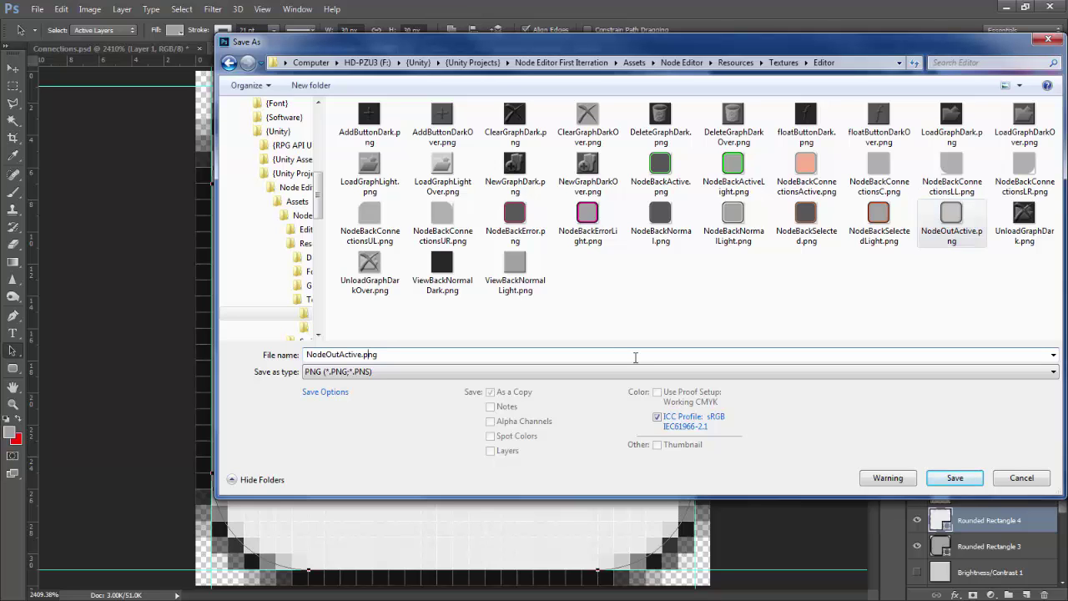
type("Light")
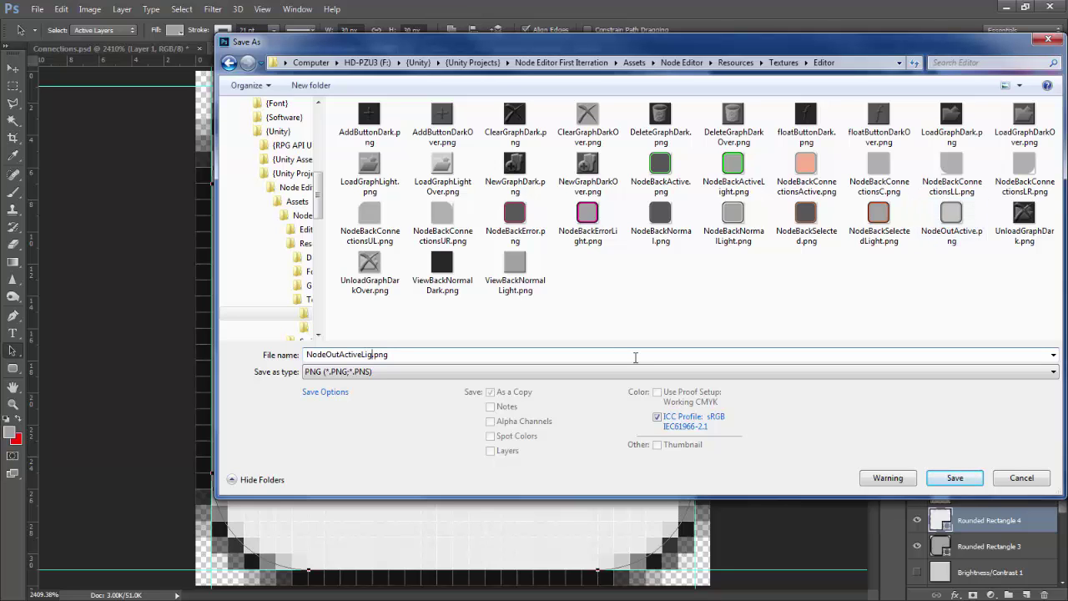
key("Return")
key("Return")
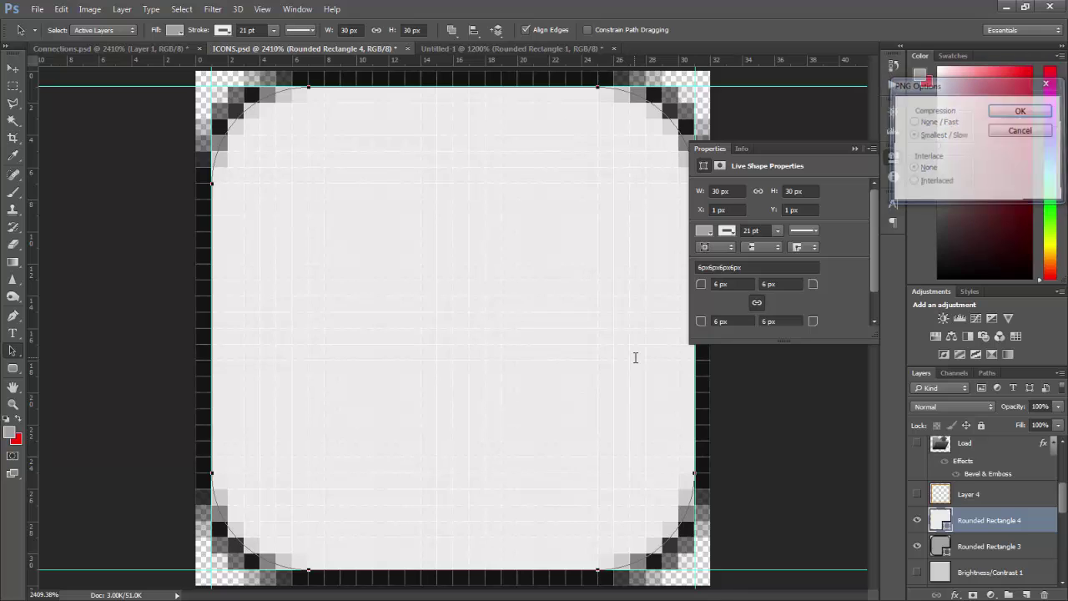
Set Rounded Rectangle 4's stroke to the recently used orange and start saving the image under a new name
left_click(727, 231)
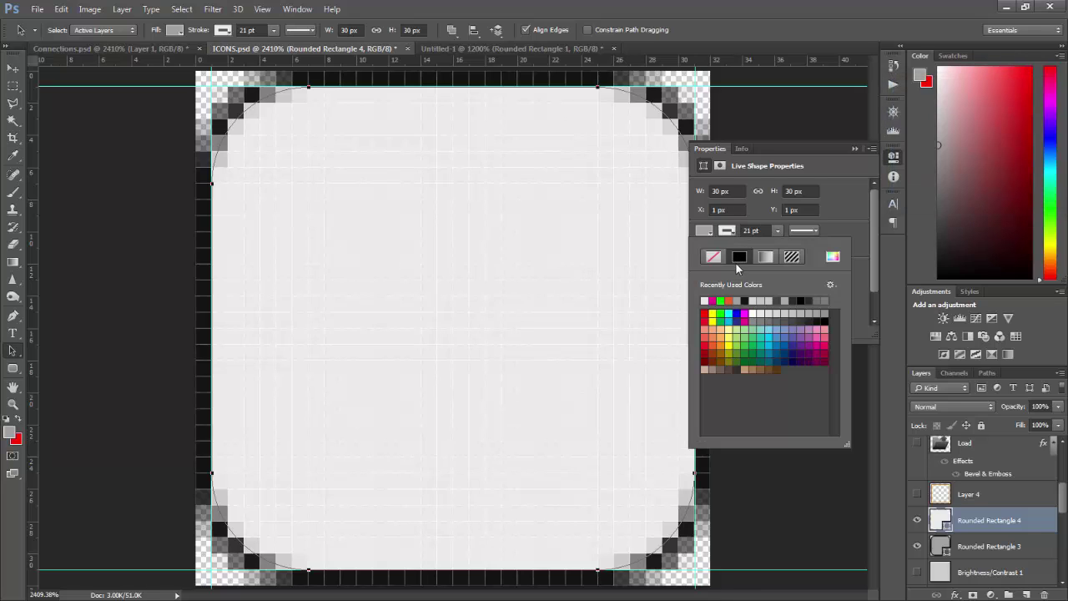
left_click(732, 297)
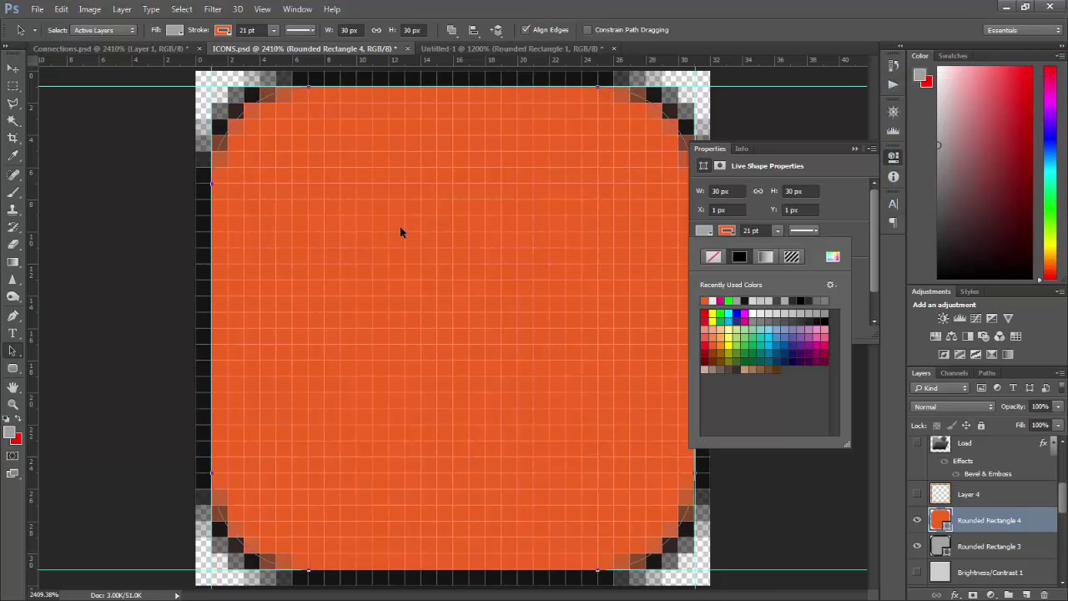
left_click(38, 9)
left_click(38, 9)
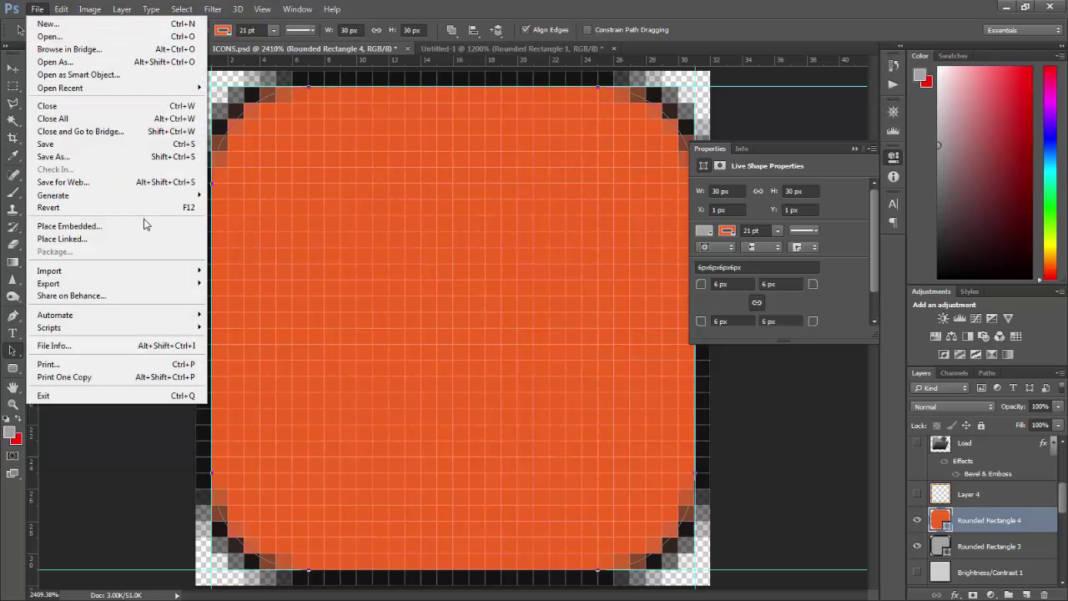
left_click(125, 156)
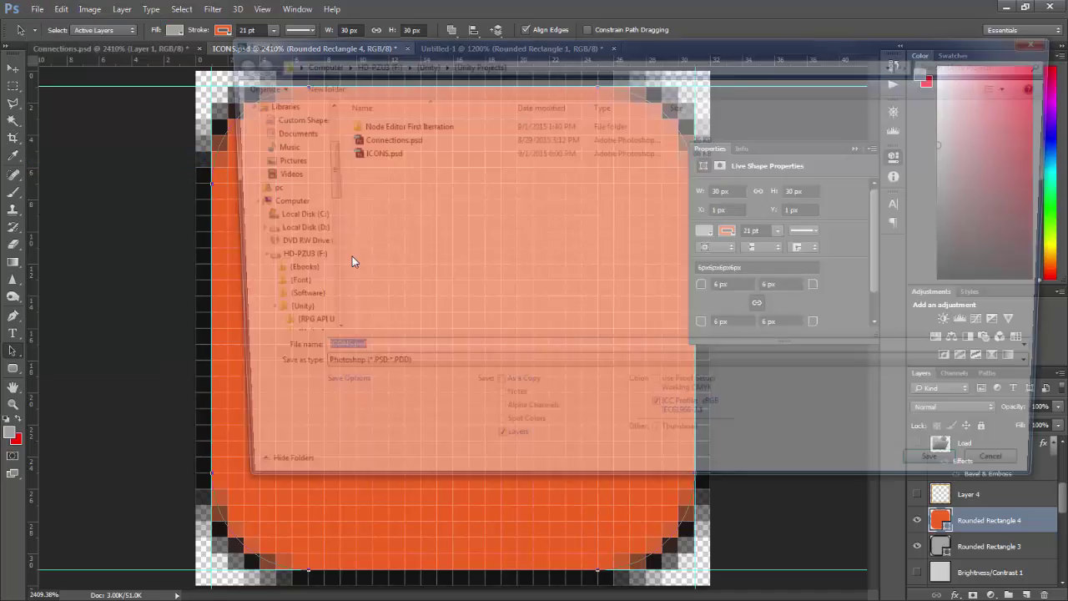
Browse to Node Editor First Iterration/Assets/Node Editor/Resources/Textures/Editor as the save location and set the file format to PNG
double_click(439, 124)
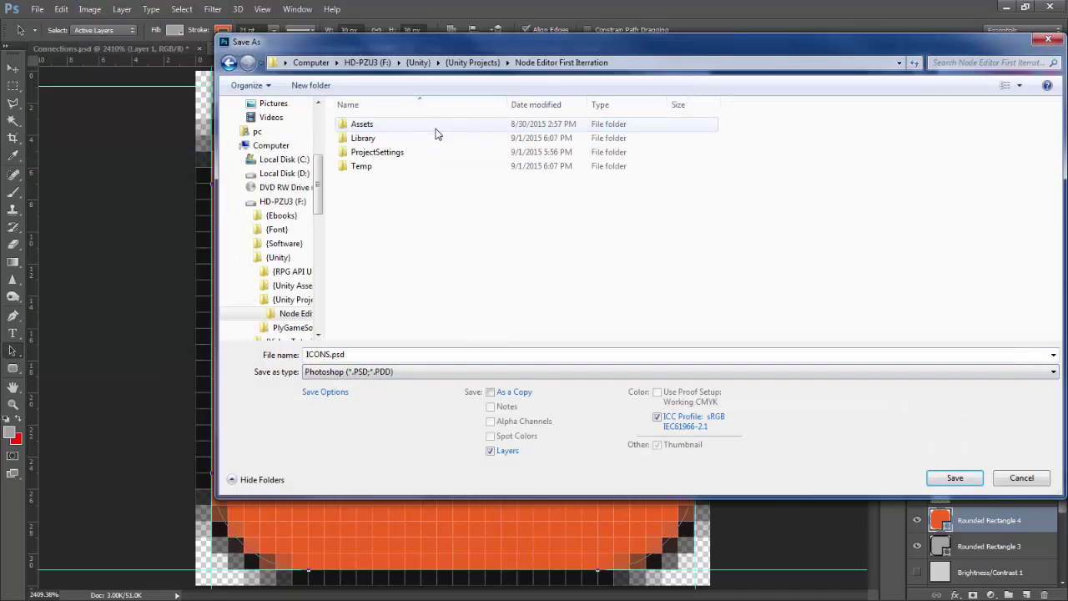
double_click(418, 125)
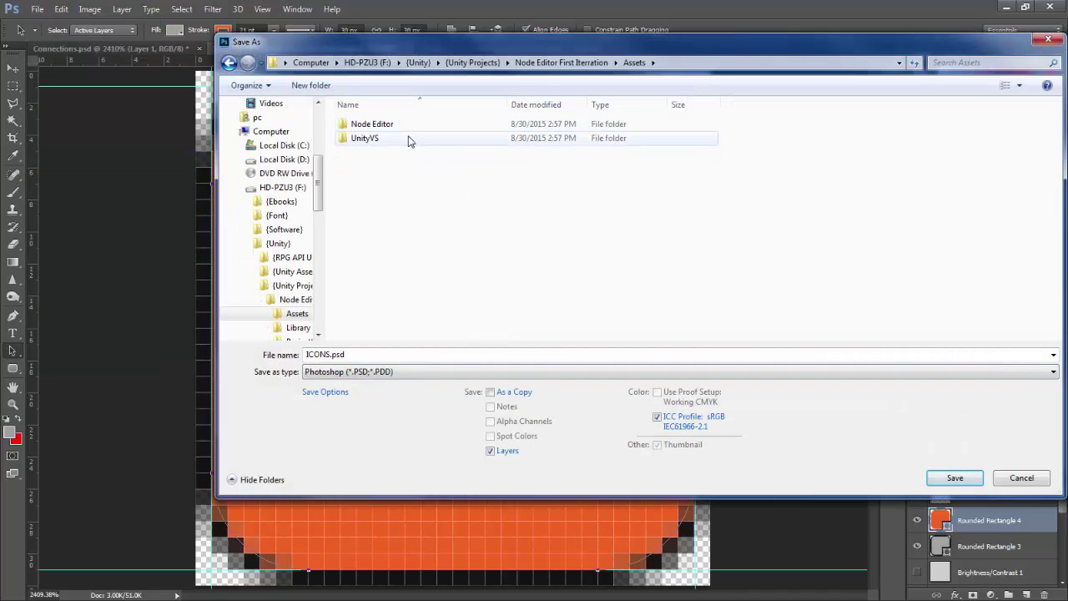
double_click(409, 127)
double_click(405, 143)
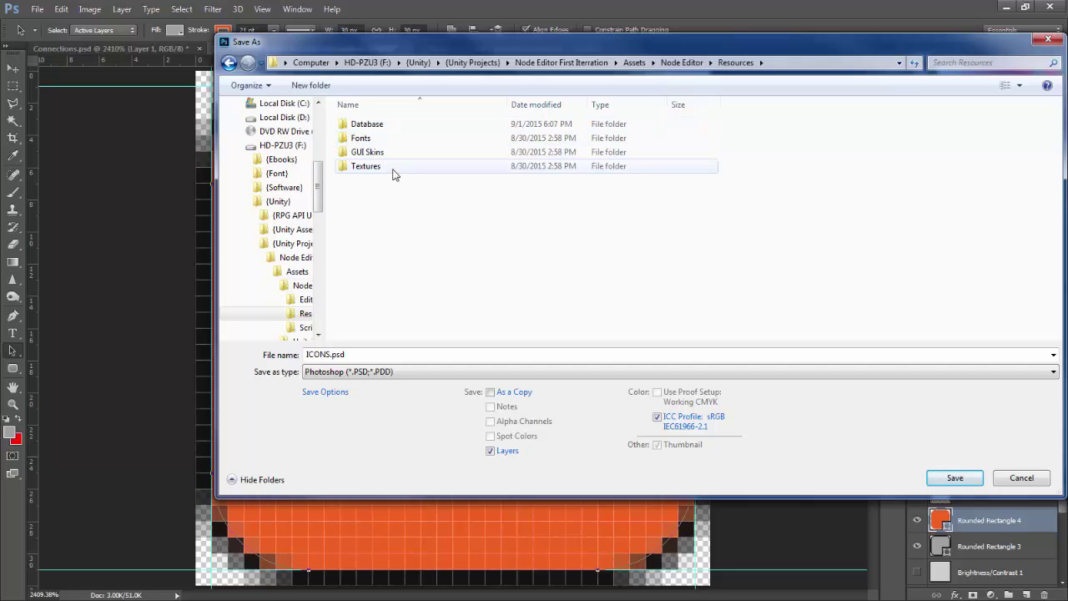
double_click(394, 166)
left_click(392, 127)
double_click(392, 127)
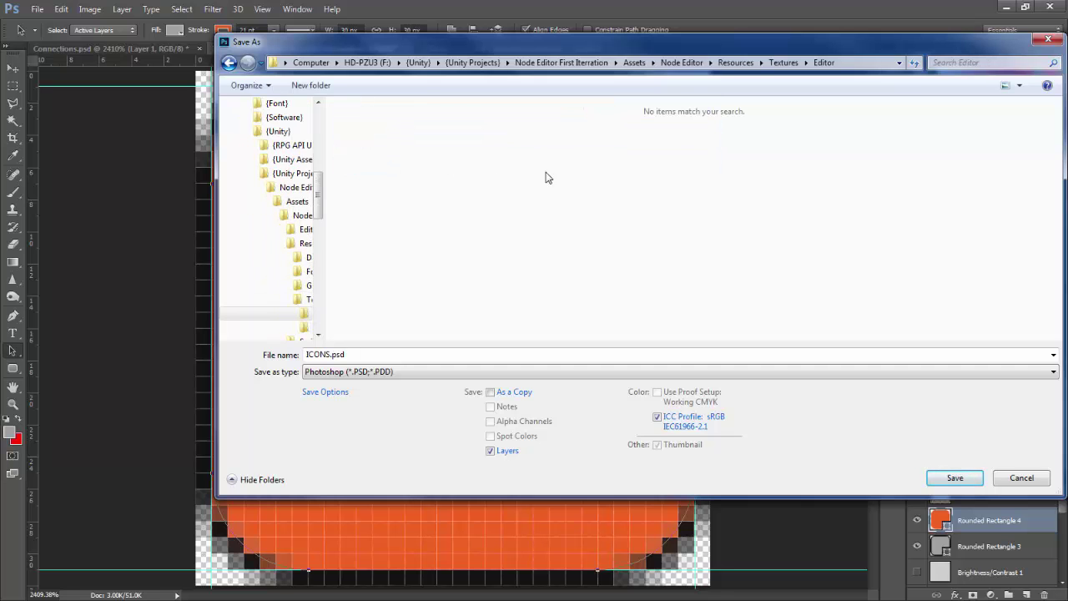
left_click(567, 372)
left_click(543, 318)
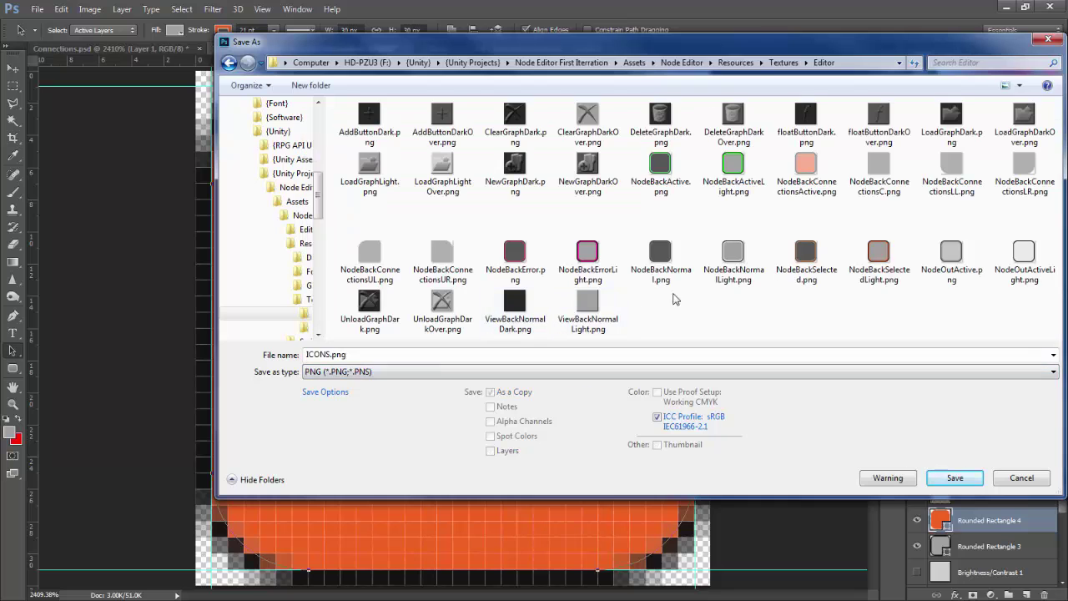
Save the orange texture as NodeBackConnectionsActiveLight.png, basing the name on NodeBackConnectionsActive.png and accepting the default PNG options
left_click(803, 177)
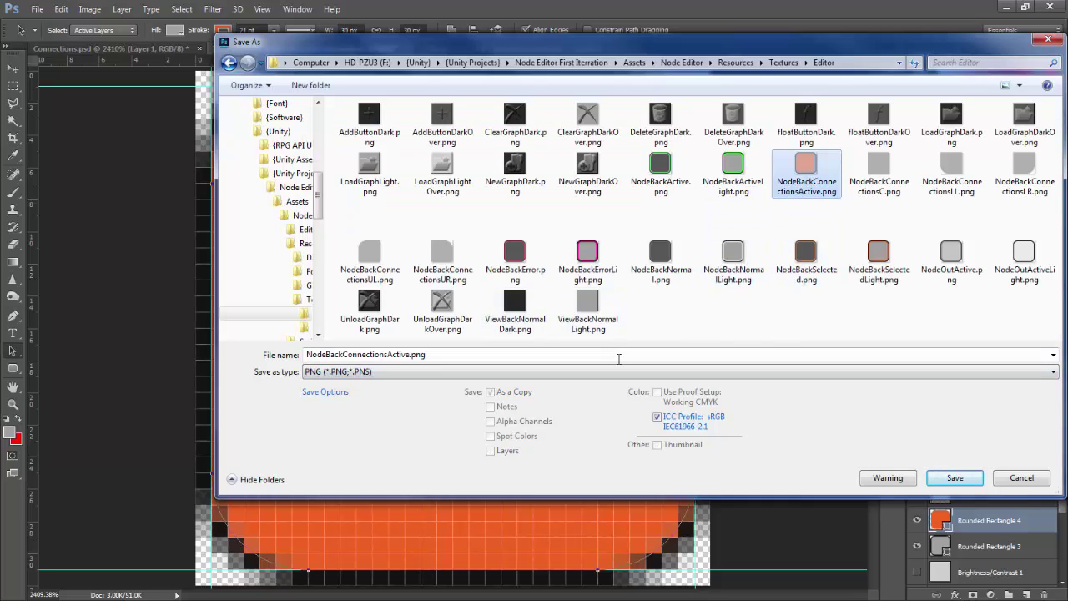
left_click(676, 354)
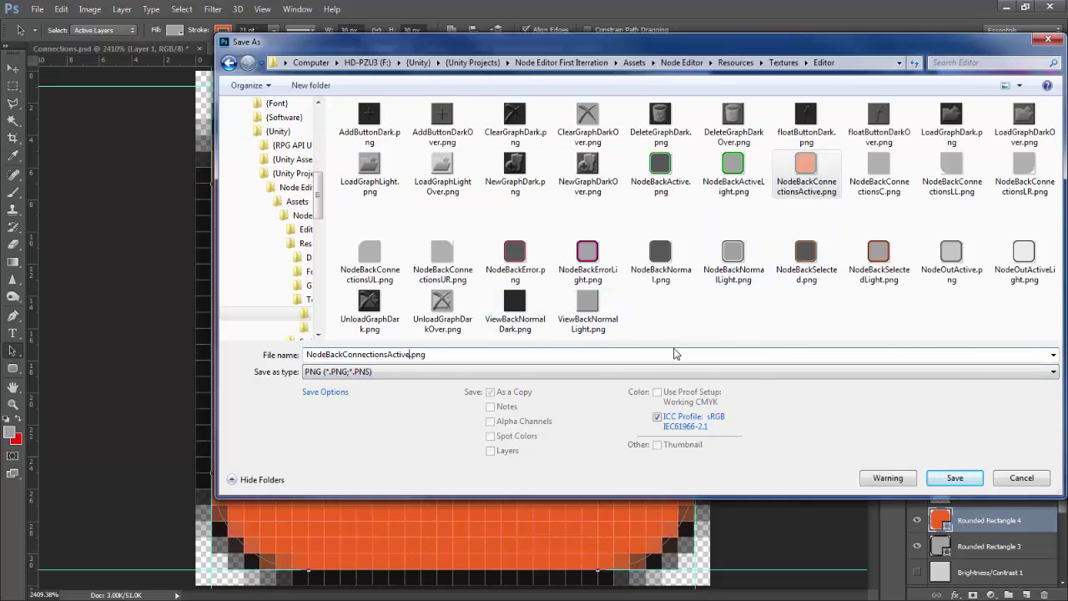
type("Light")
key("Return")
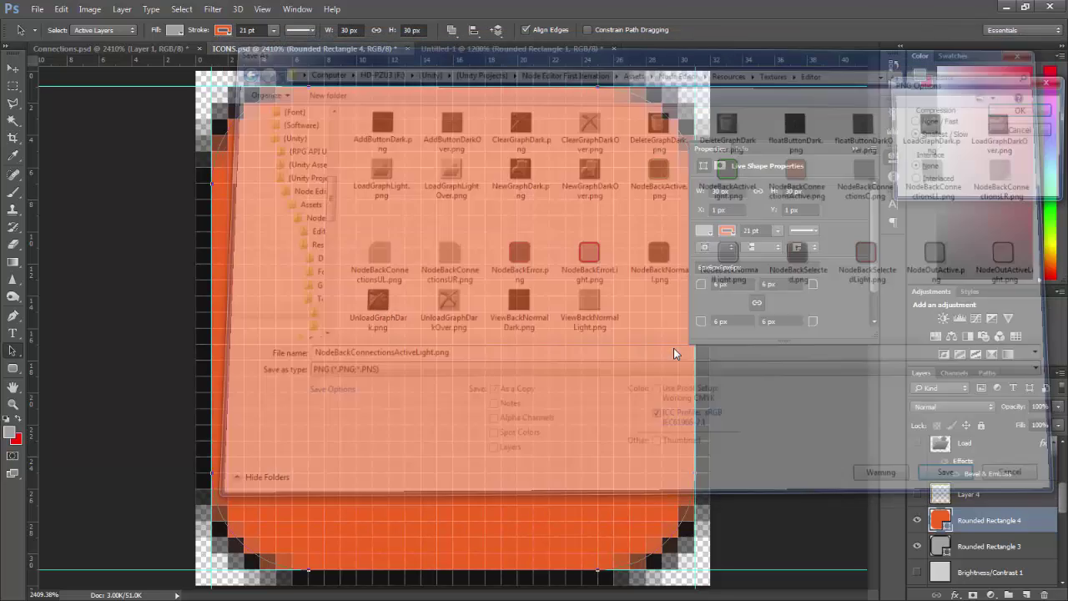
key("Return")
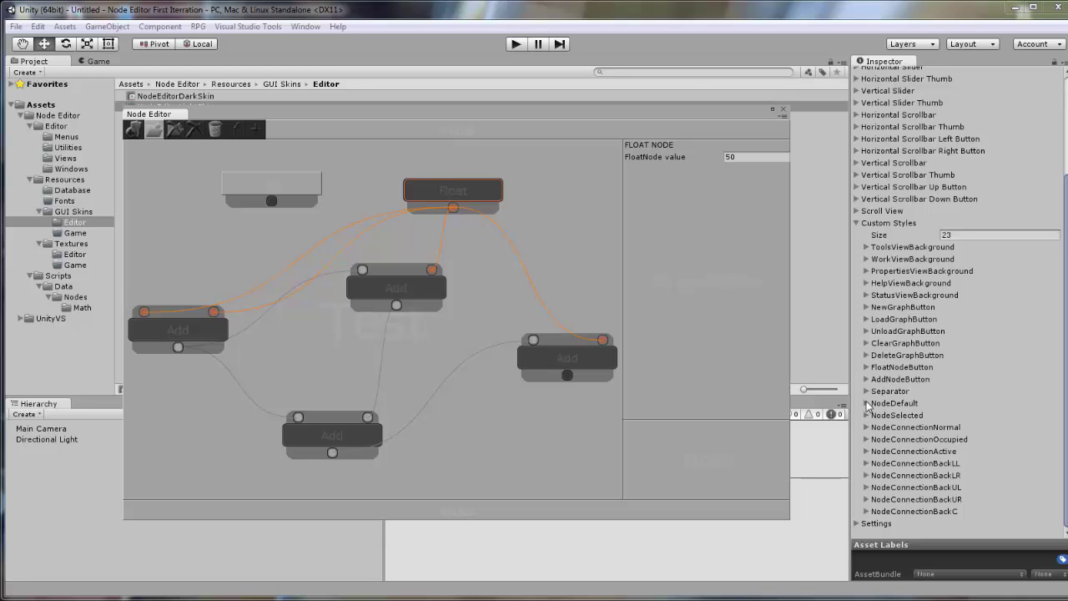
In Unity, set the NodeDefault custom style's normal background to the NodeBackNormalLight texture
left_click(868, 406)
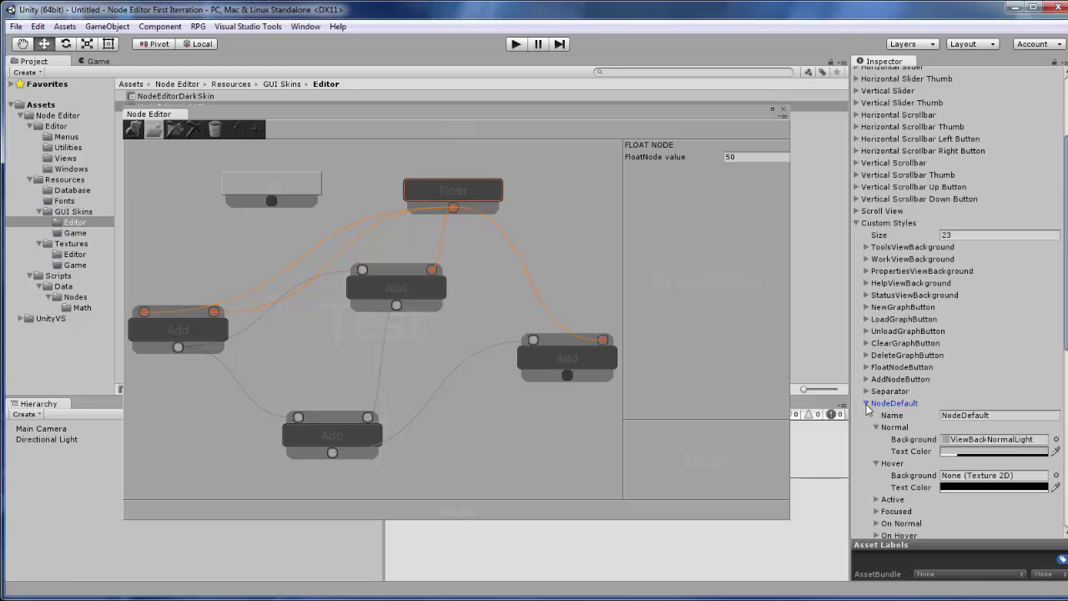
left_click(1056, 439)
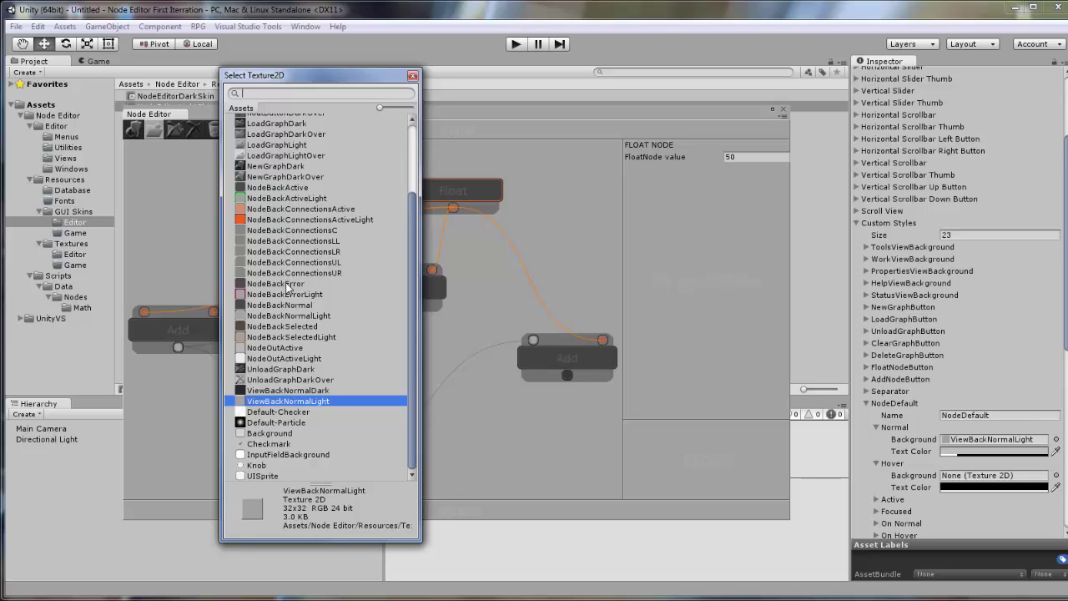
left_click(286, 317)
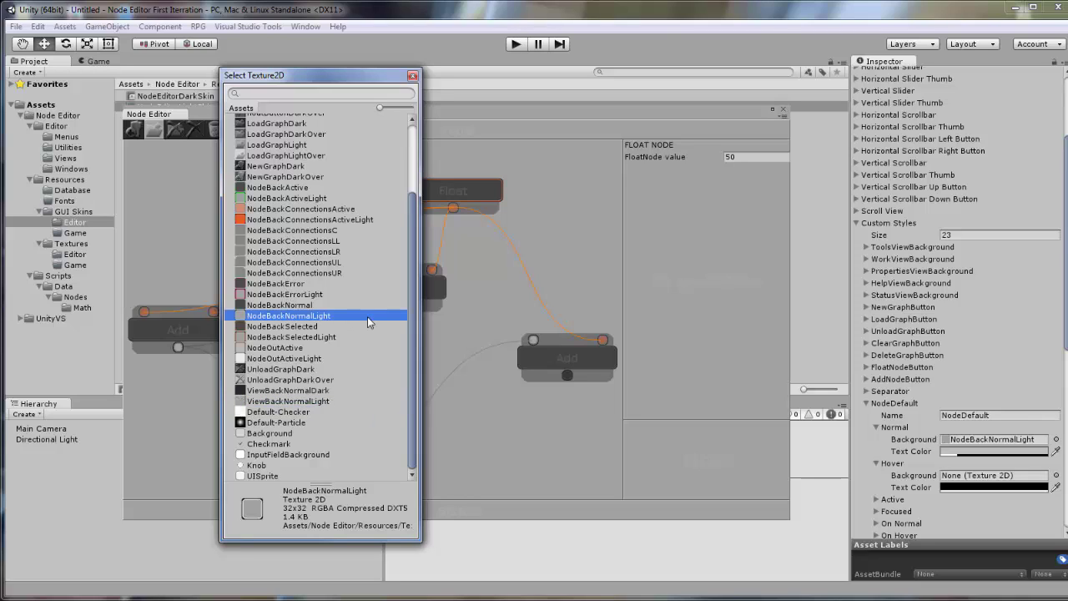
left_click(413, 77)
Clear all nodes from the Test graph and place a new Float node in its upper middle area
left_click(197, 132)
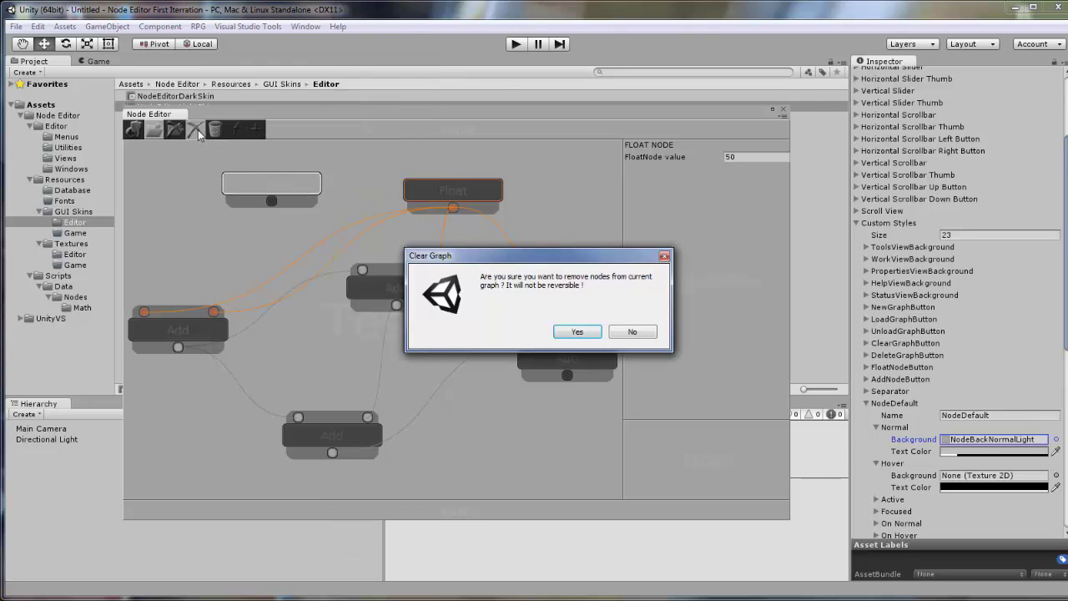
left_click(577, 332)
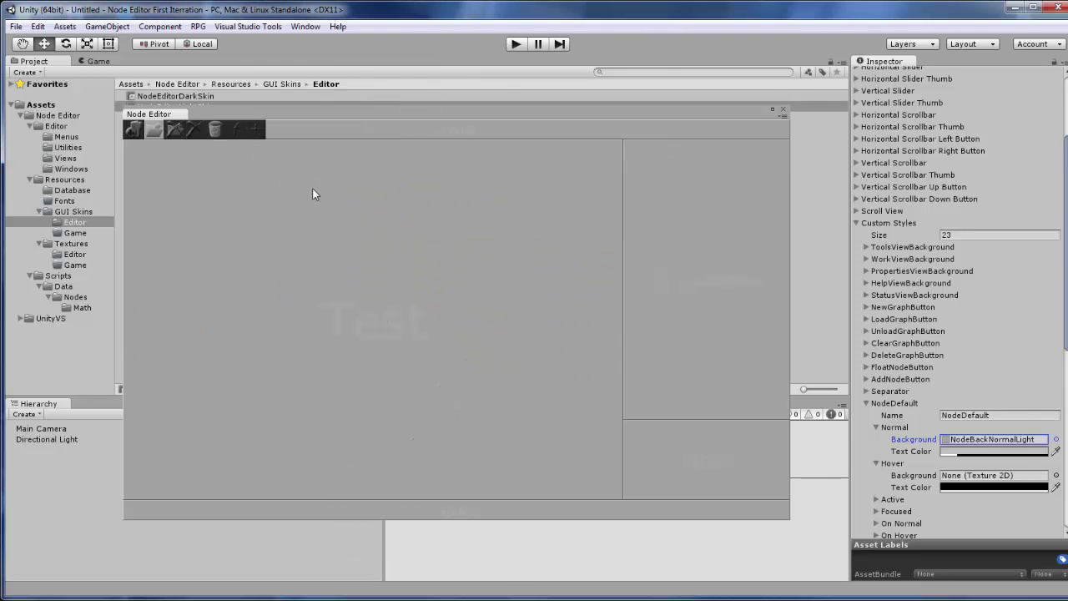
left_click(235, 130)
left_click_drag(208, 173, 406, 217)
Select and deselect the Float node repeatedly to compare its default and selected appearance
left_click(439, 314)
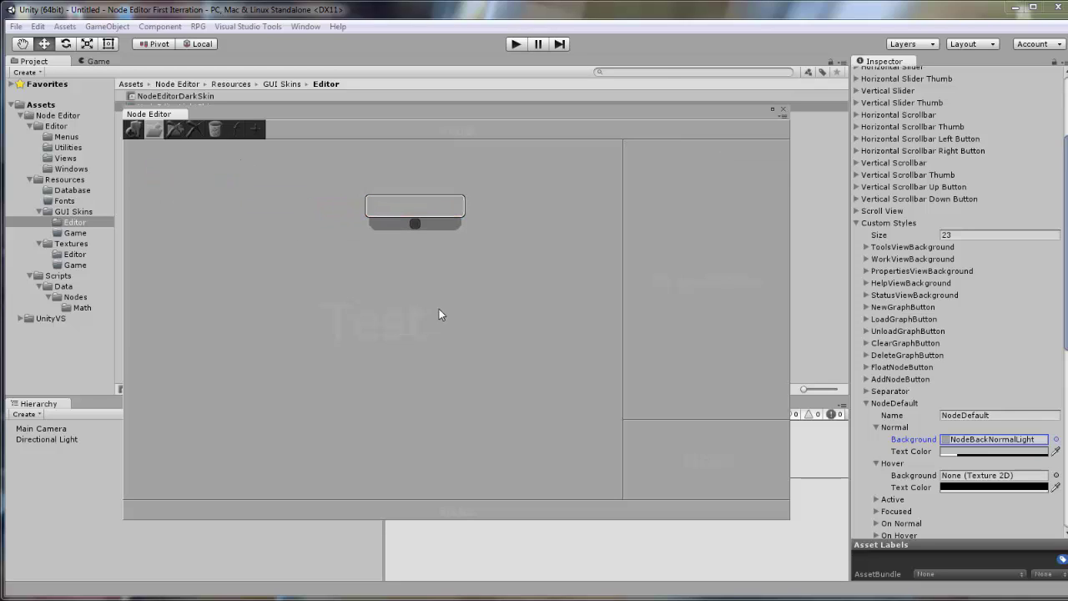
left_click(424, 209)
left_click(439, 303)
left_click(429, 208)
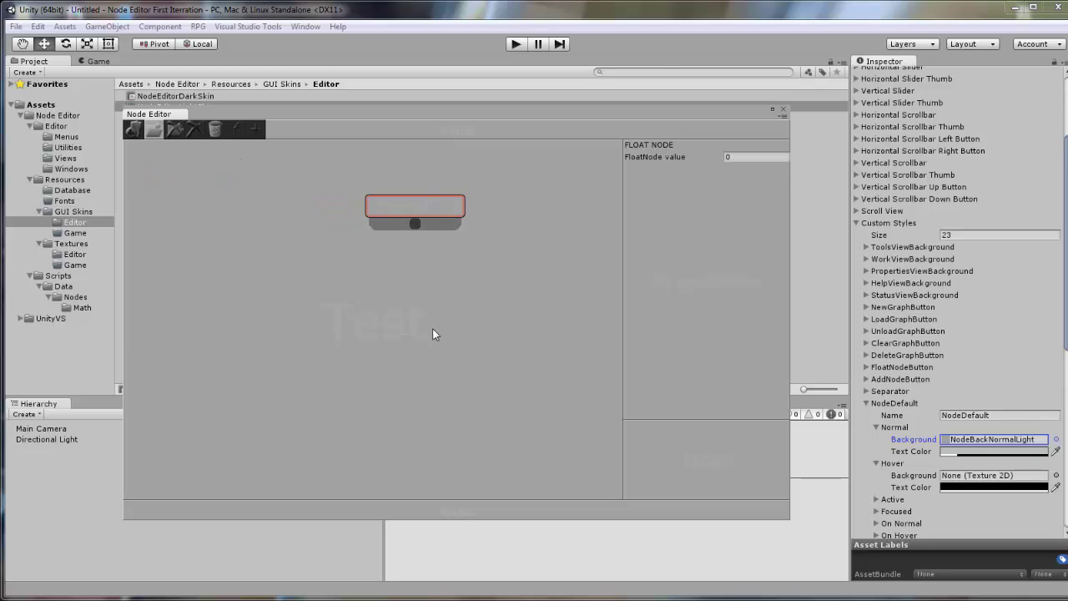
left_click(434, 332)
left_click(434, 208)
left_click(439, 289)
left_click(432, 209)
Check which normal background texture the NodeSelected custom style uses
left_click(866, 403)
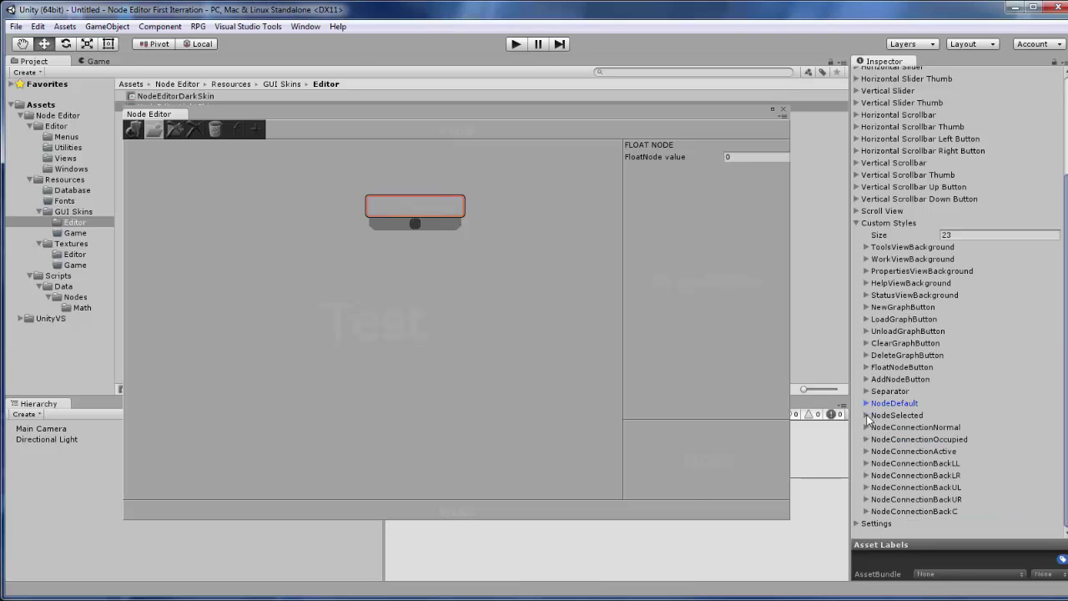
left_click(868, 416)
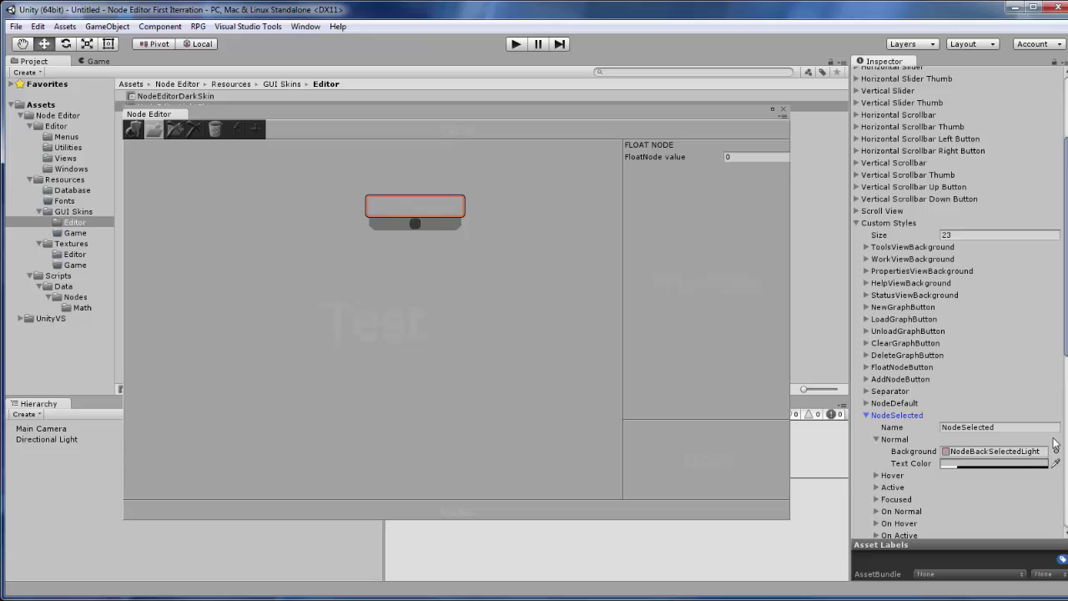
left_click(867, 416)
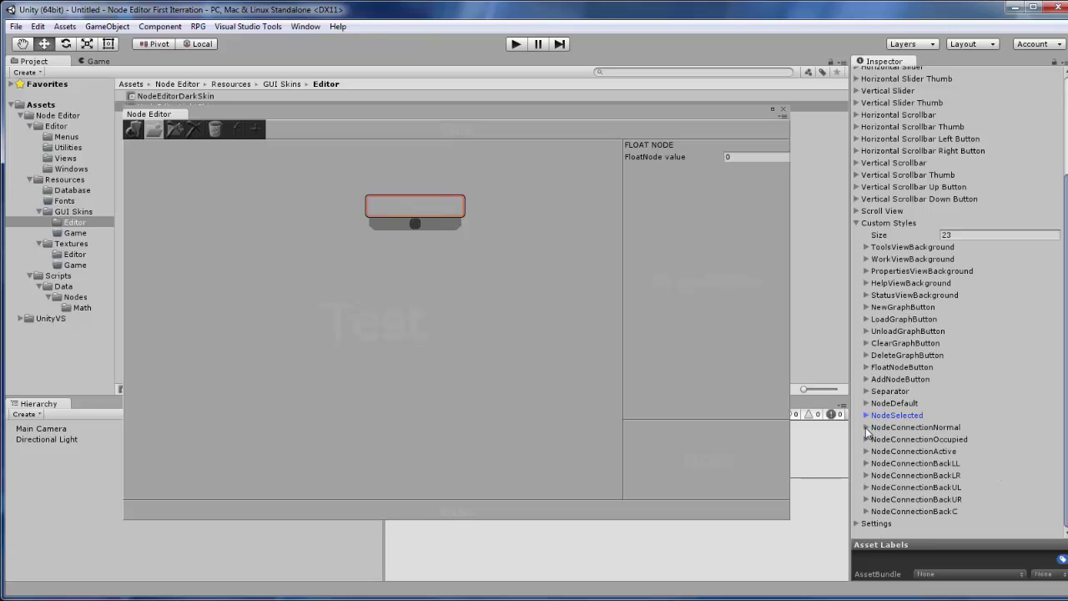
Set the NodeConnectionNormal custom style's normal background to the NodeBackNormalLight texture
left_click(868, 427)
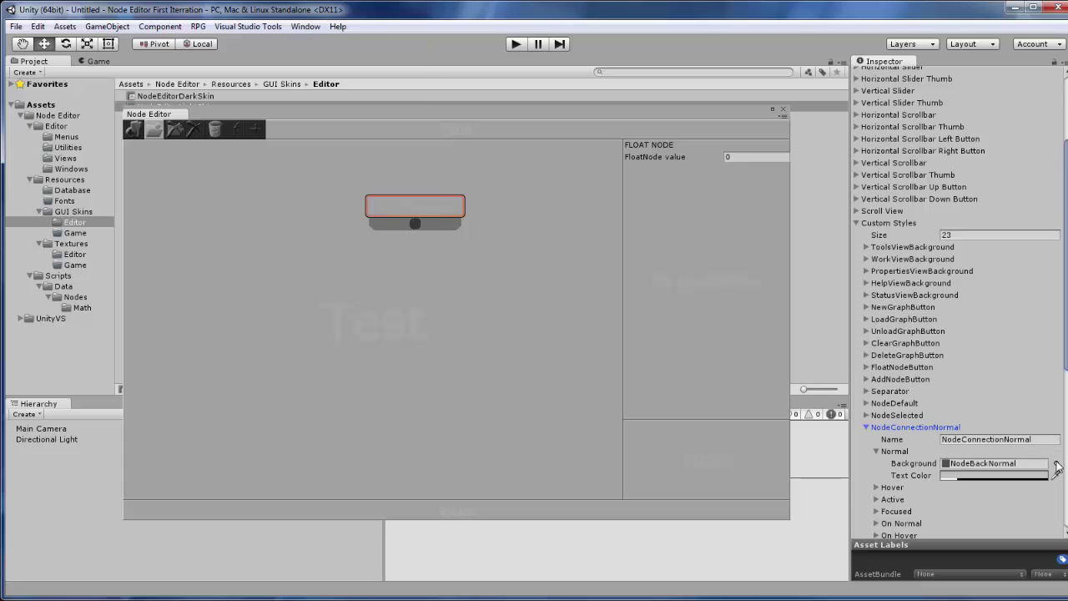
left_click(1056, 464)
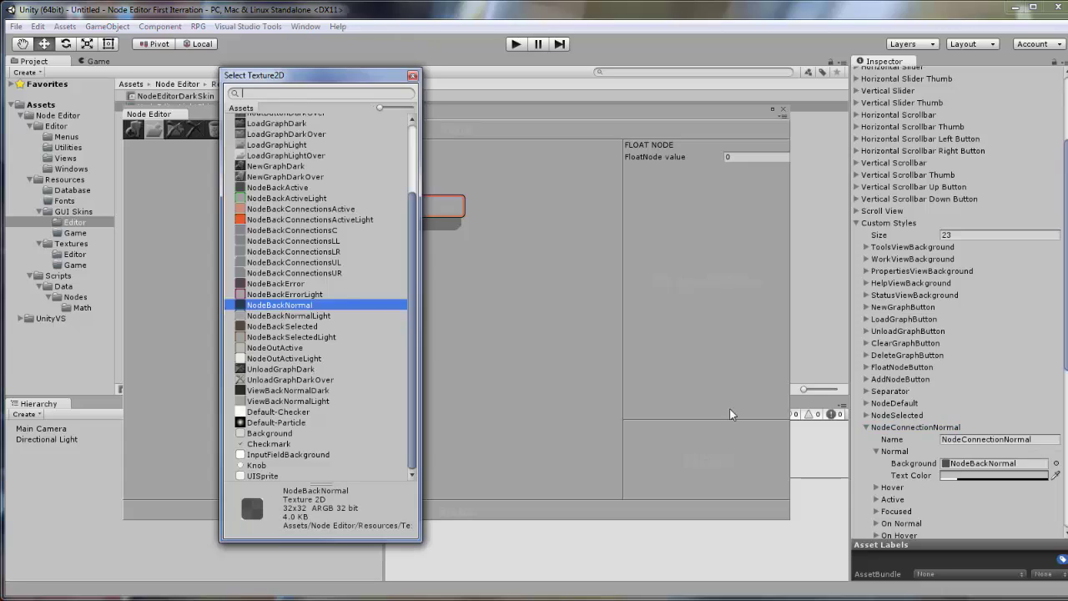
left_click(298, 318)
left_click(412, 75)
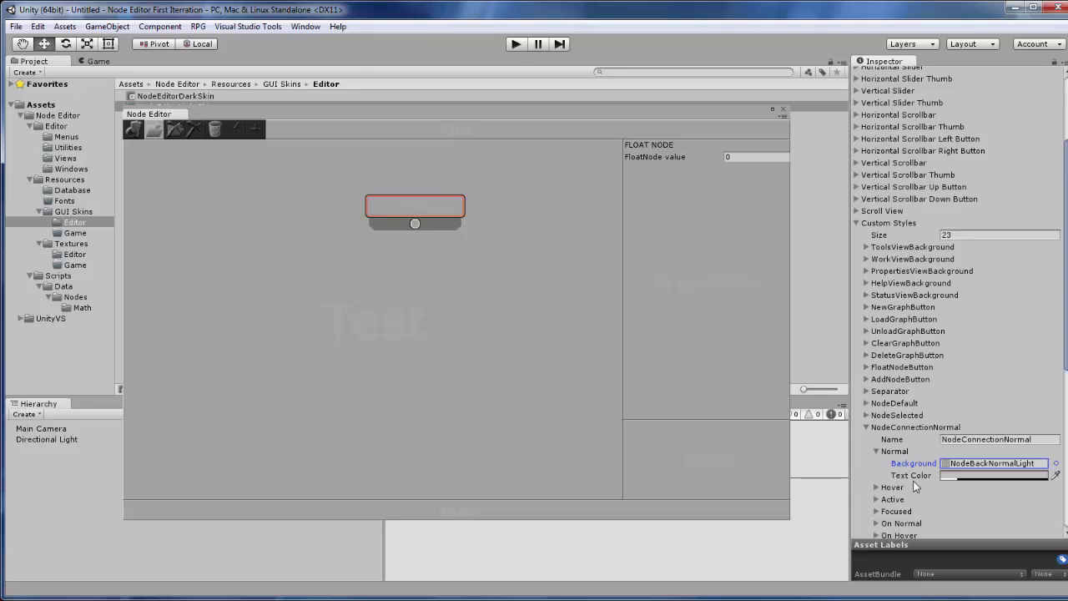
left_click(865, 427)
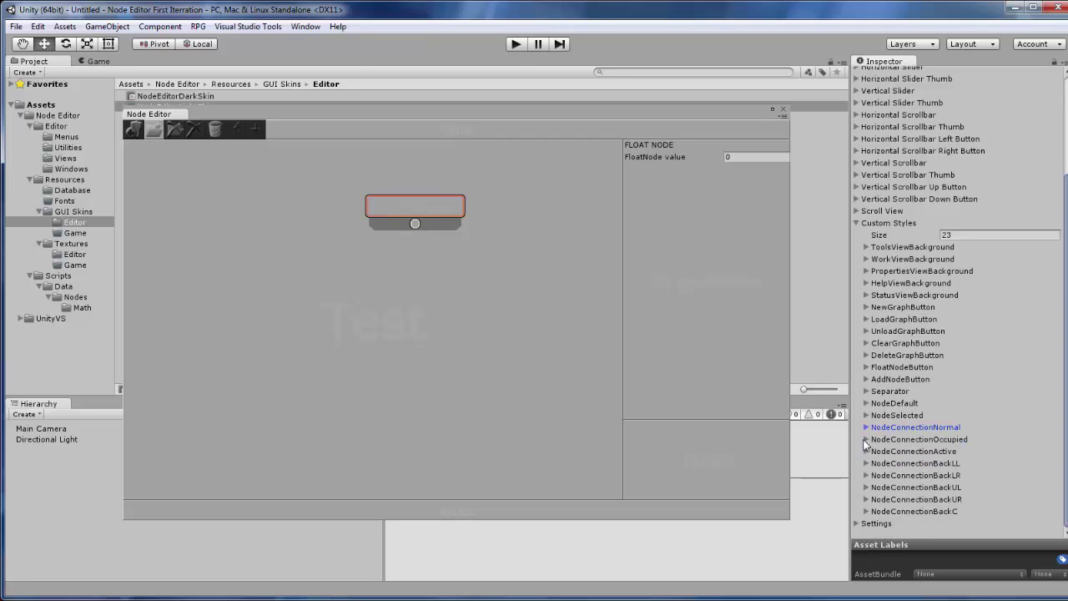
Set the NodeConnectionOccupied custom style's normal background to the NodeOutActiveLight texture
left_click(866, 439)
left_click(1056, 476)
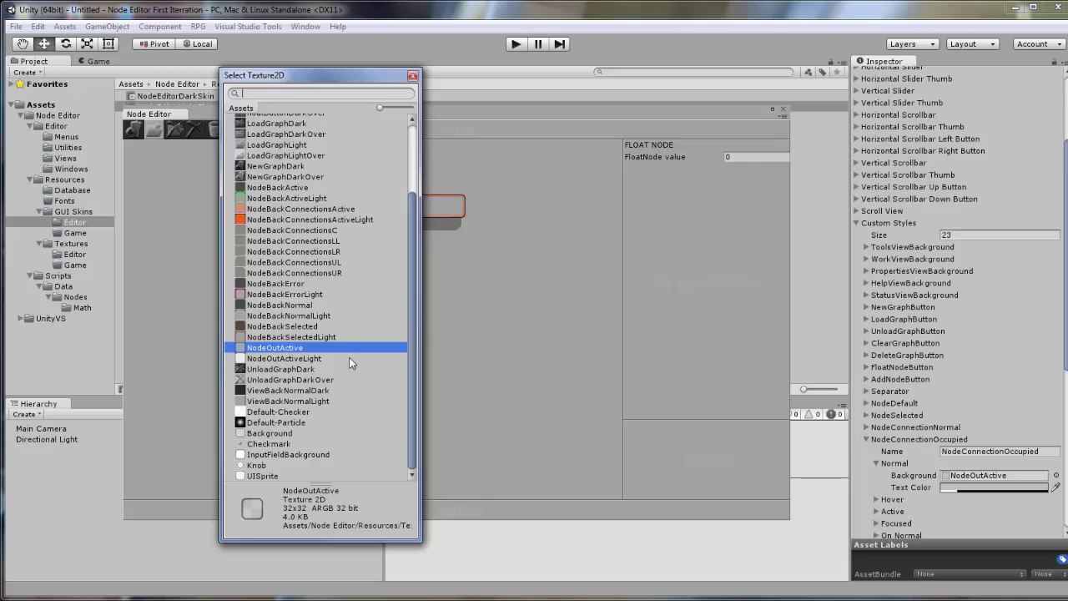
left_click(309, 358)
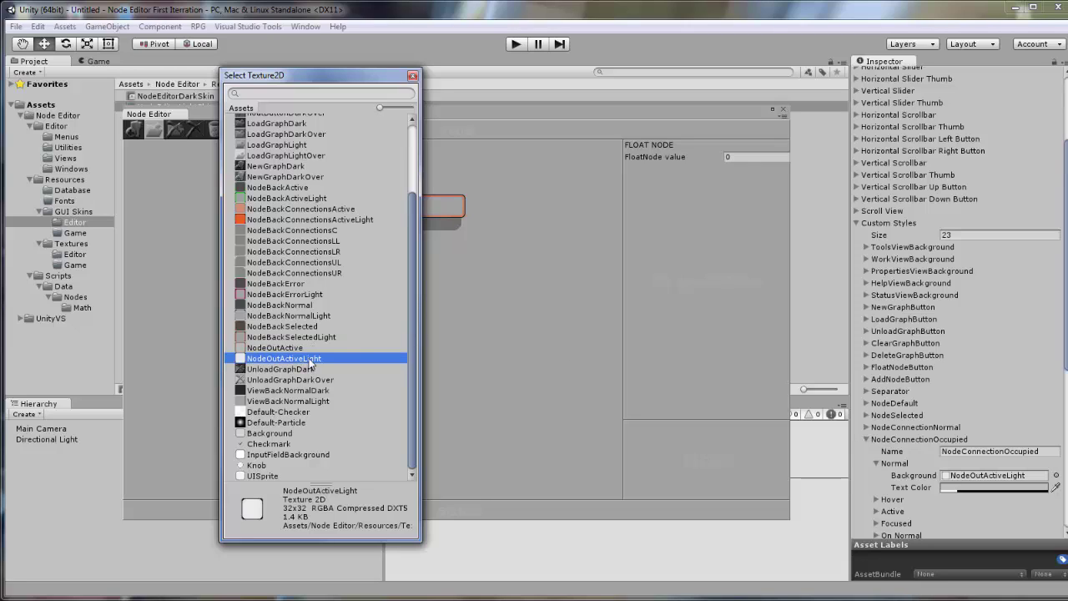
left_click(865, 439)
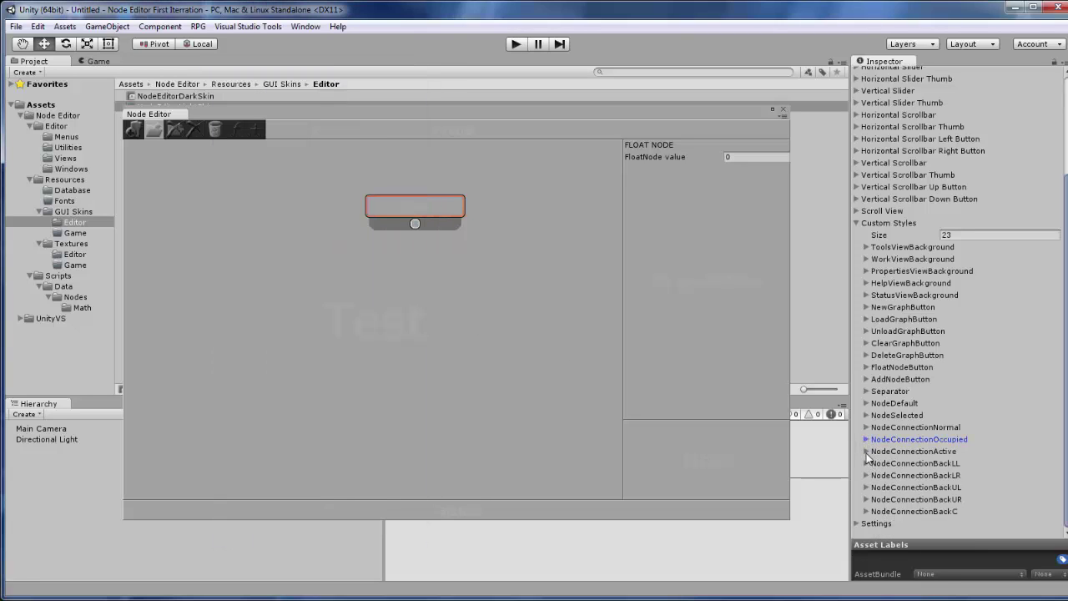
Set the NodeConnectionActive custom style's normal background to the NodeBackConnectionsActiveLight texture
left_click(866, 452)
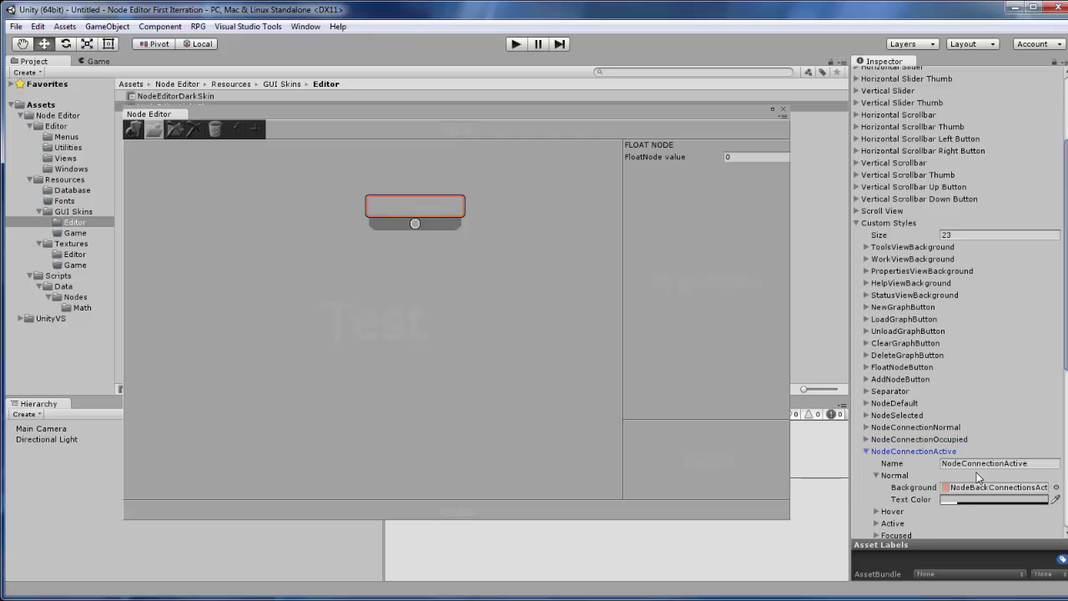
left_click(1057, 488)
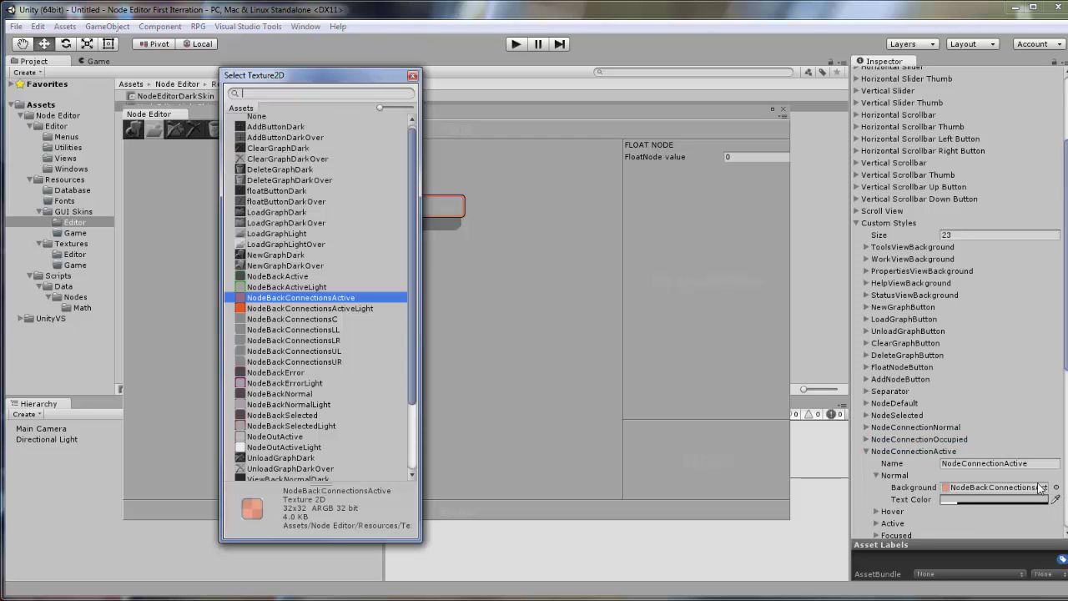
left_click(346, 309)
left_click(282, 143)
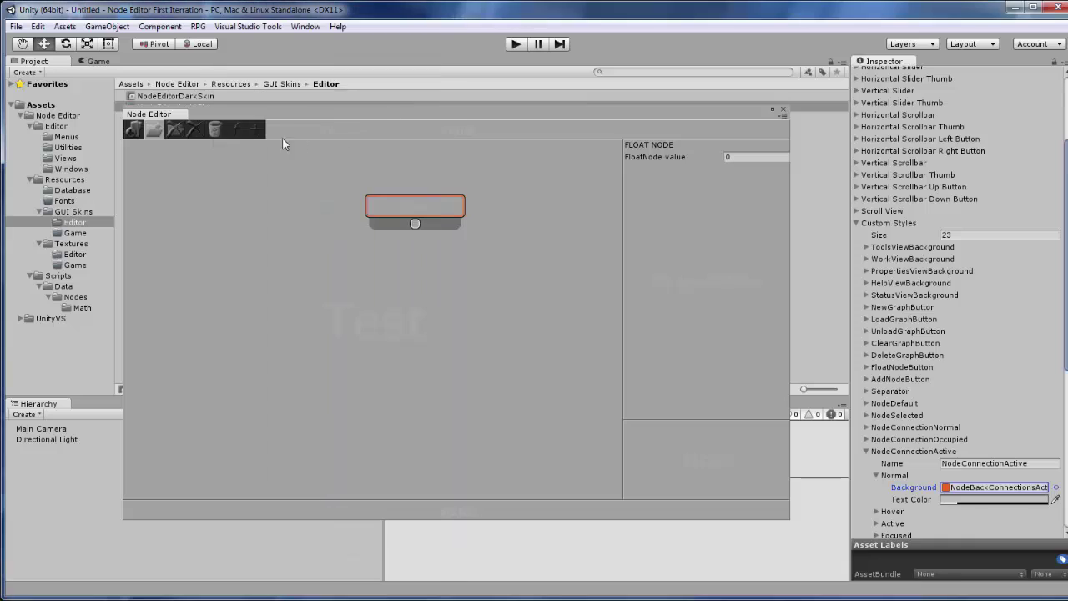
Add an Add node below the Float node and connect the Float node's output to its first input
left_click(257, 129)
left_click_drag(229, 189, 511, 307)
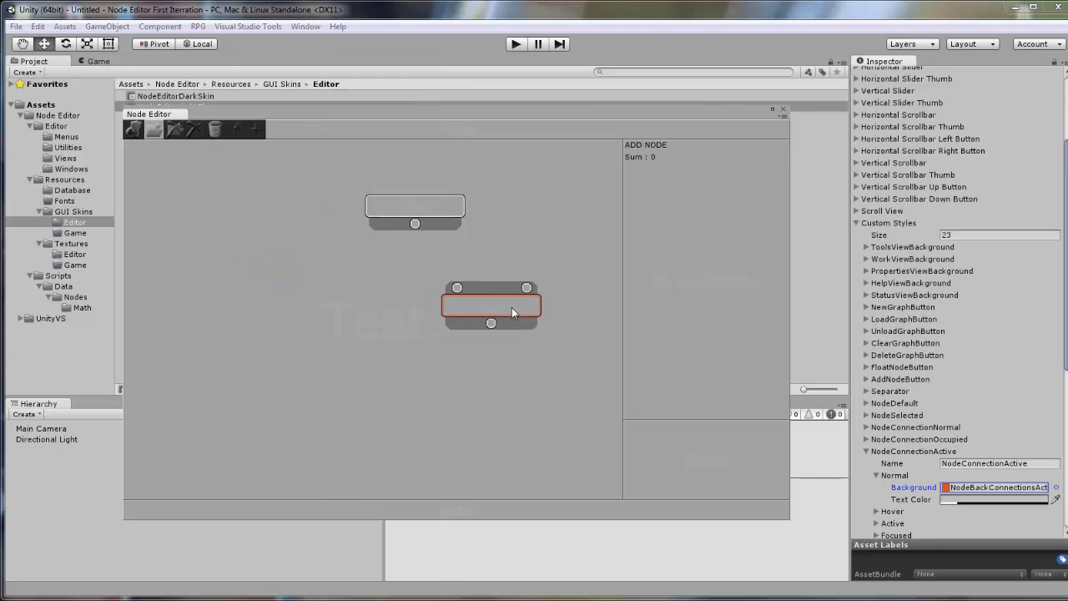
left_click_drag(416, 224, 352, 307)
left_click(346, 354)
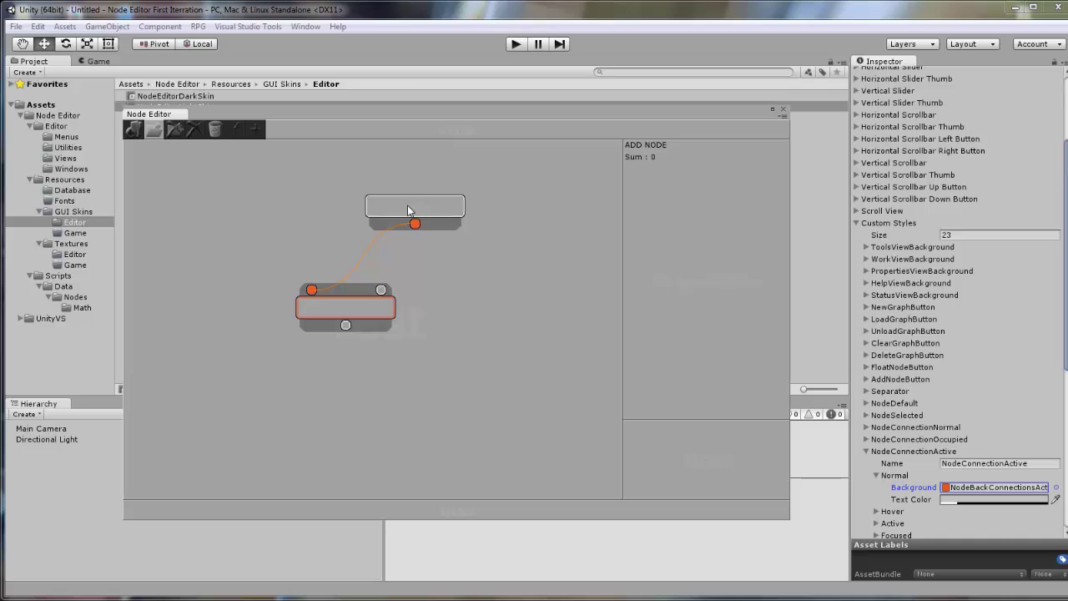
left_click(477, 319)
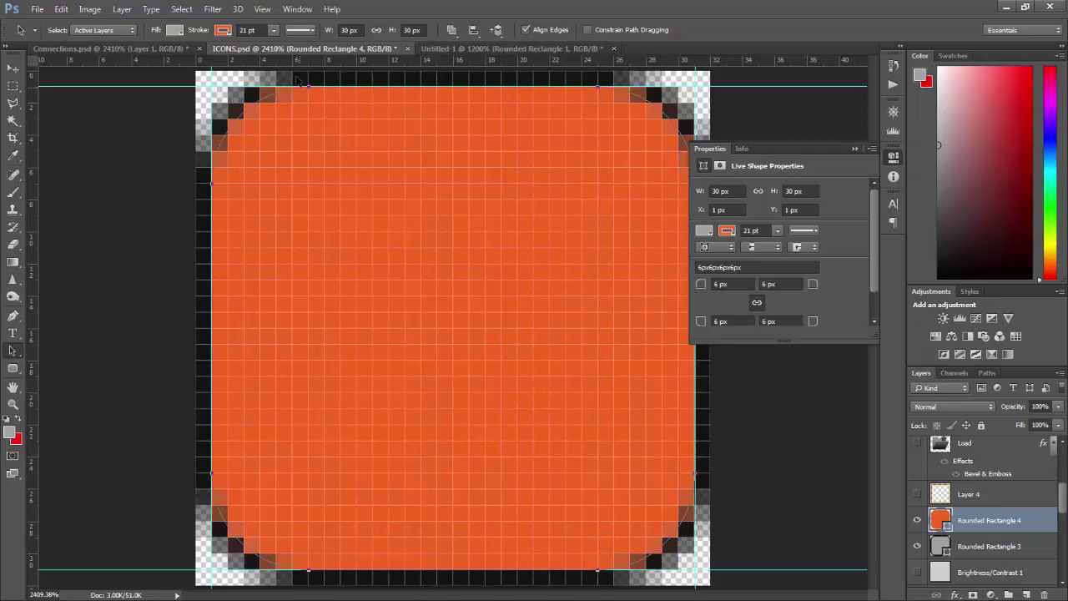
In Photoshop's Connections.psd, delete the existing Layer 6 and create a new empty layer above Layer 5
left_click(443, 50)
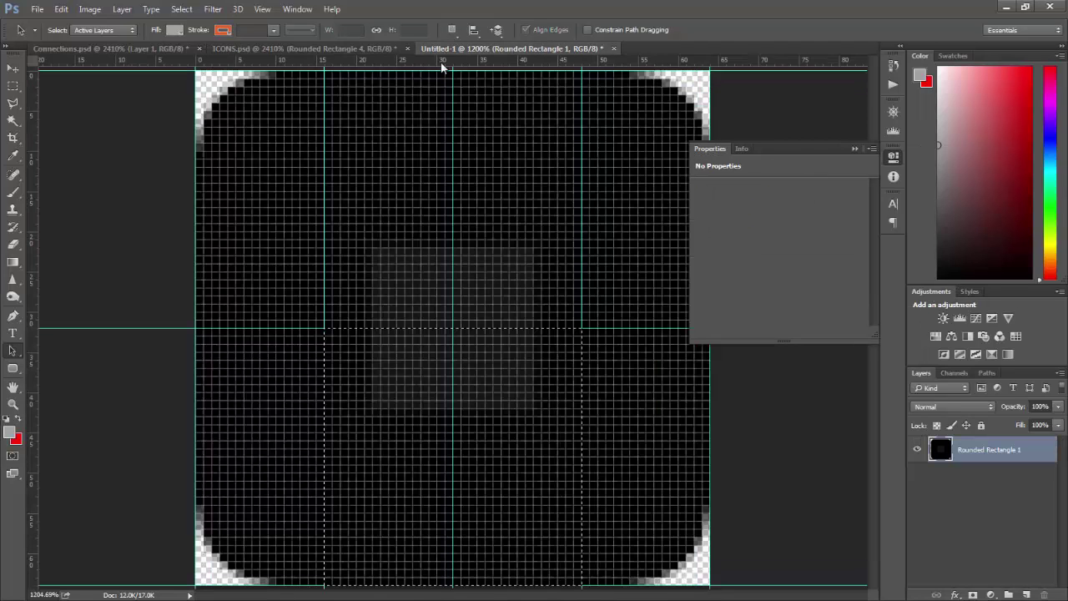
left_click(97, 51)
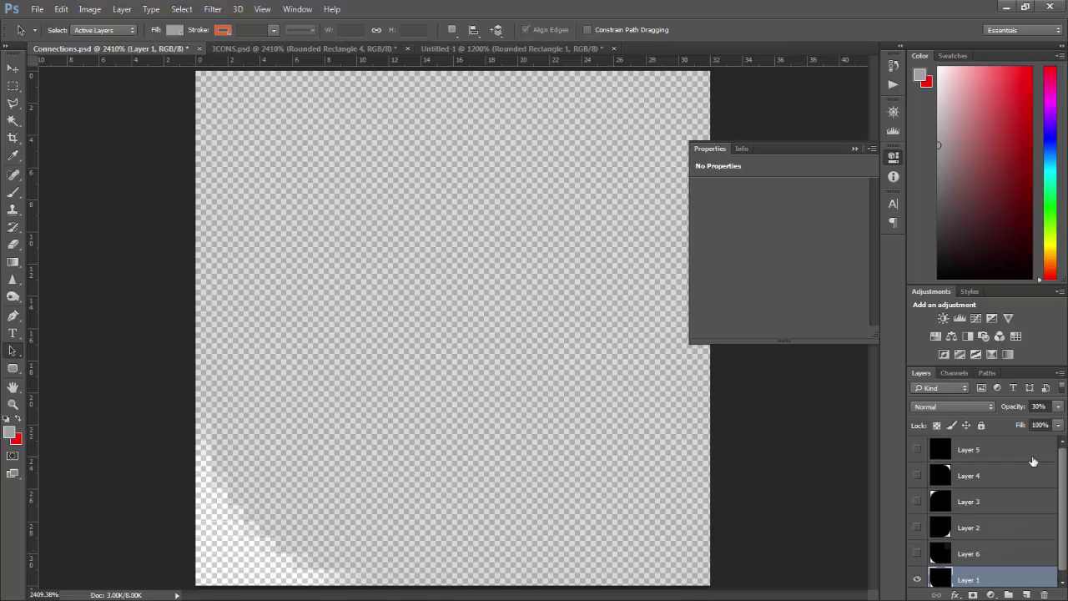
left_click_drag(998, 452, 1044, 594)
left_click(1027, 595)
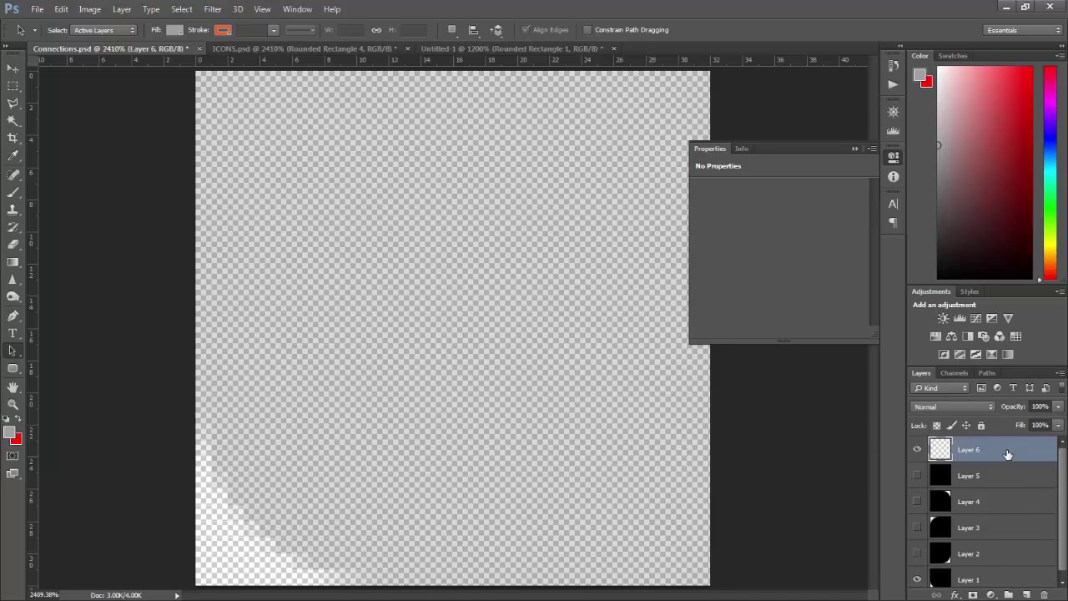
Delete the empty Layer 6 from Connections.psd
left_click_drag(1008, 453, 1045, 587)
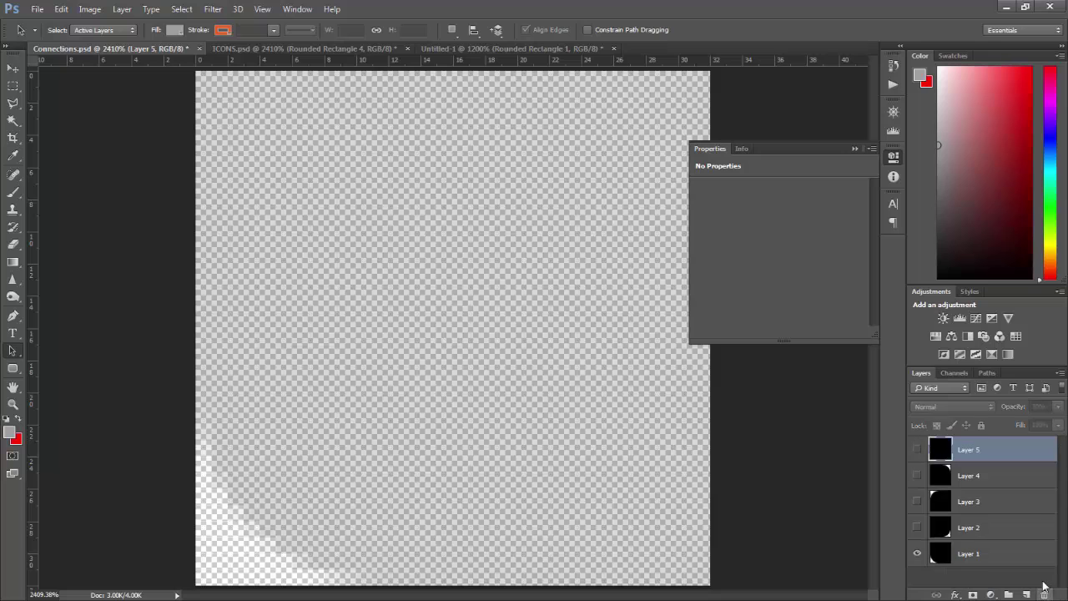
Add a Brightness/Contrast adjustment layer above Layer 5 and try raising its brightness
left_click(172, 10)
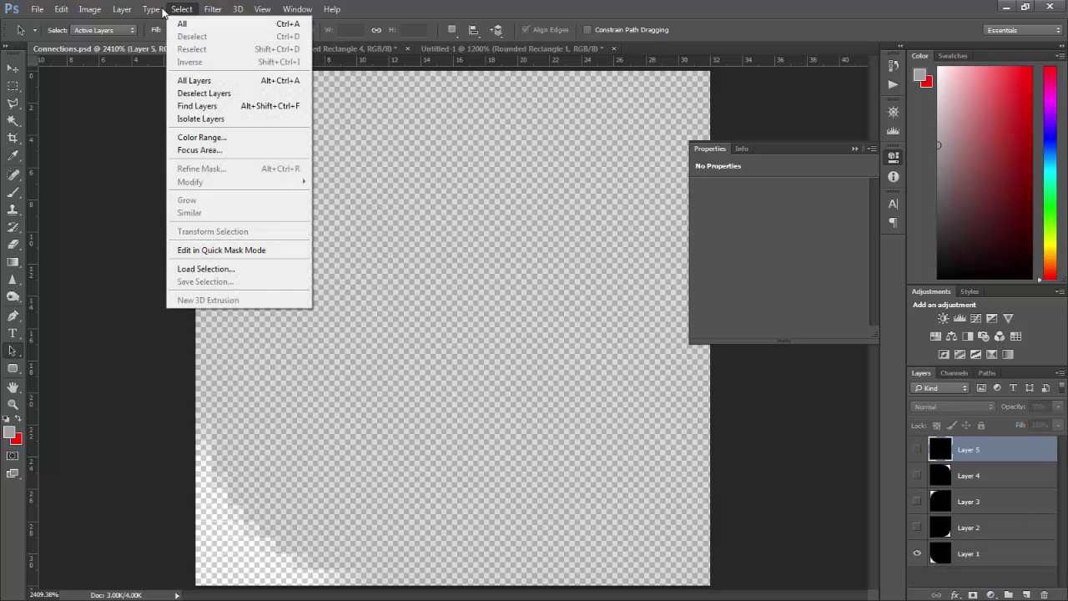
left_click(155, 9)
left_click(121, 10)
mouse_move(231, 142)
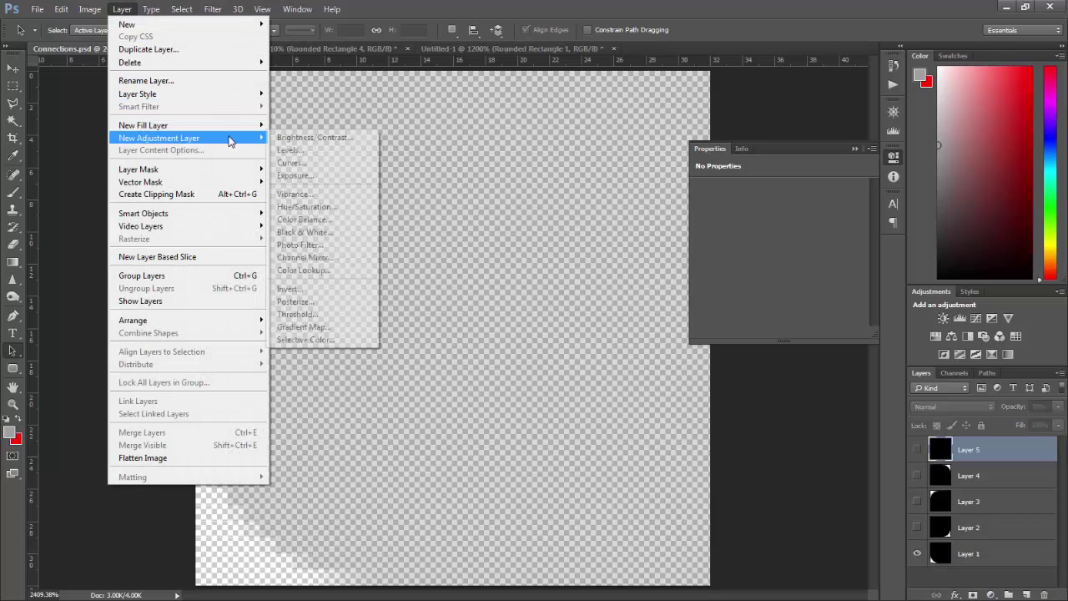
left_click(292, 137)
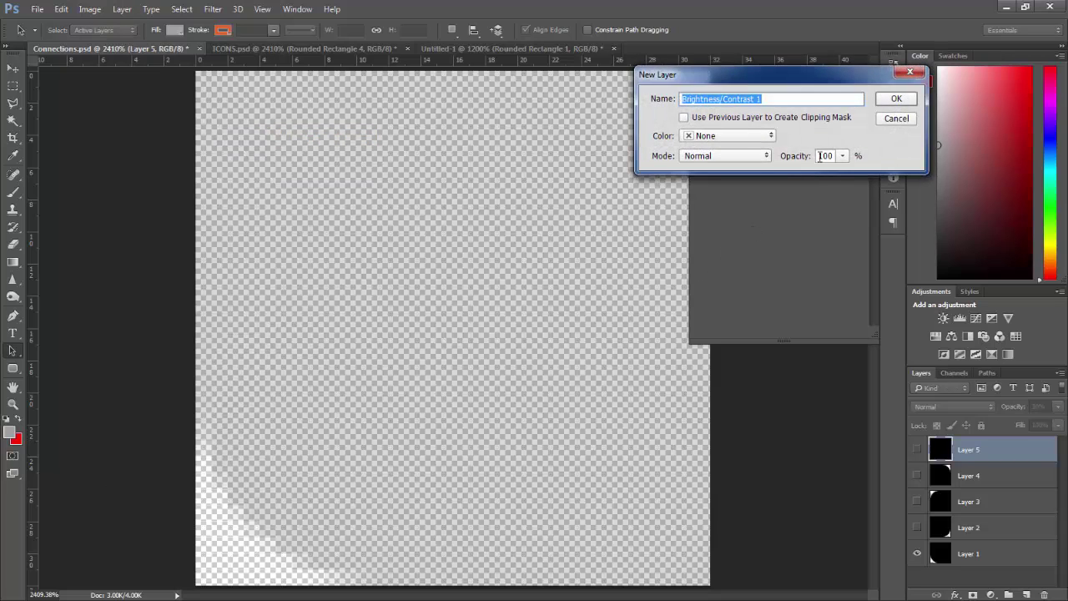
left_click(896, 100)
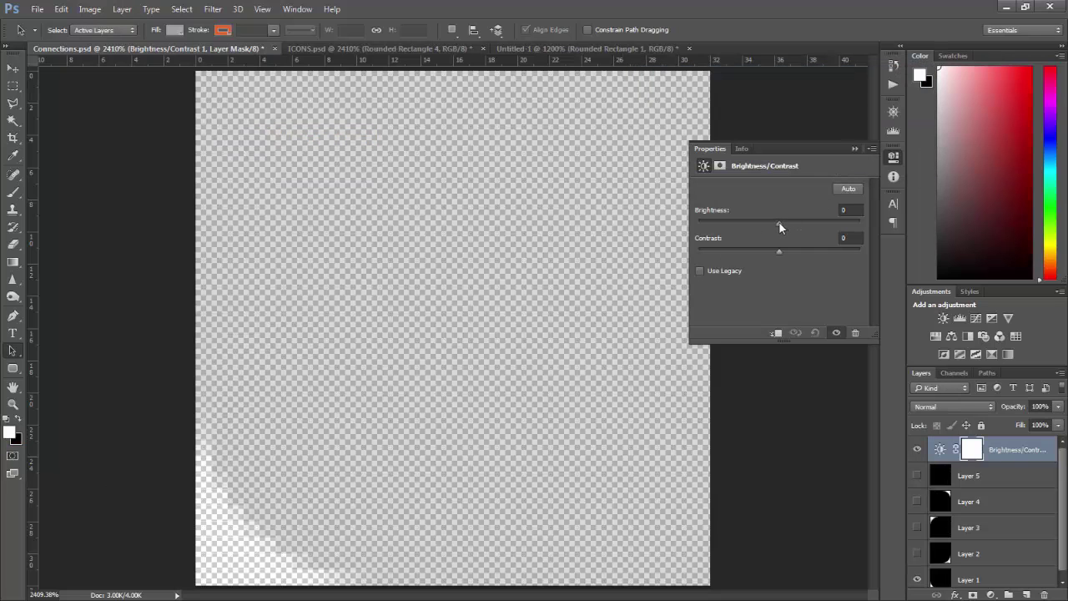
left_click_drag(779, 226, 798, 228)
Set Layer 1's opacity to 100%
left_click(993, 577)
left_click(1039, 407)
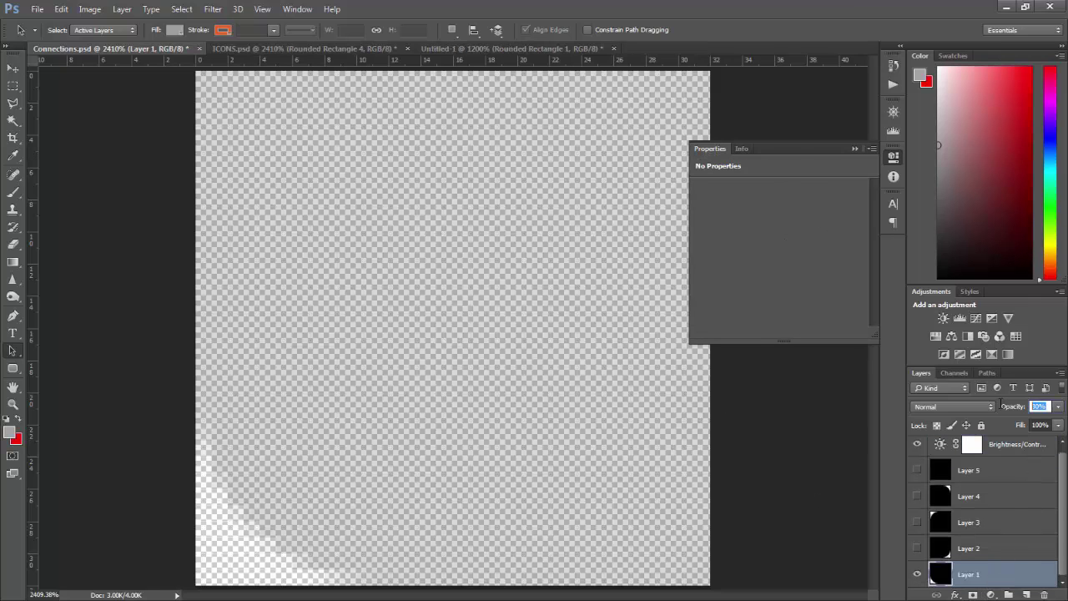
type("100")
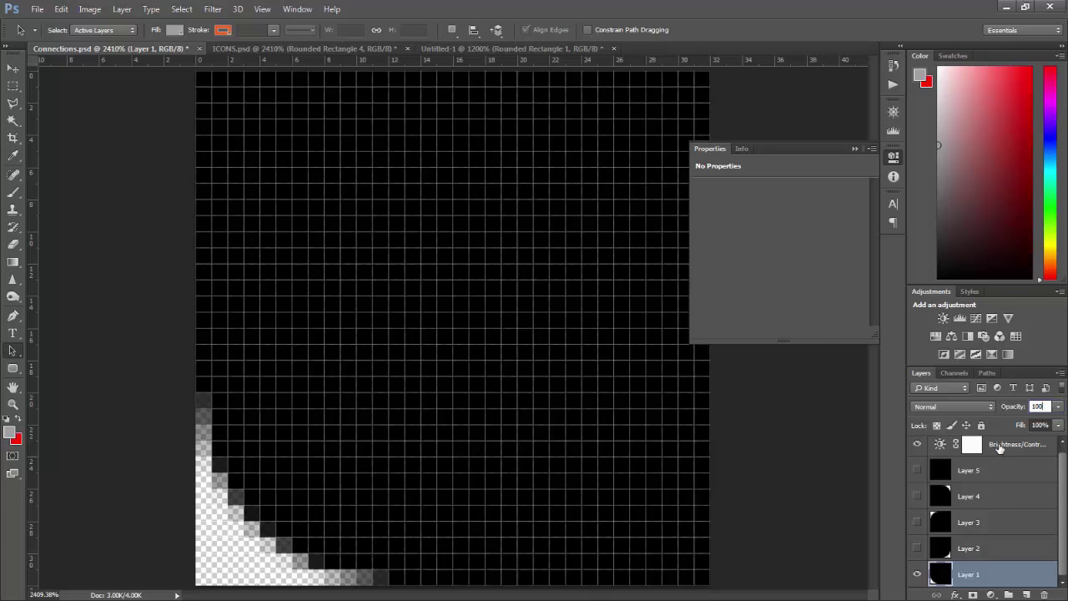
Try a brightness of 82 on the Brightness/Contrast adjustment layer, toggle Layer 5's visibility, and delete the adjustment layer
left_click(1000, 450)
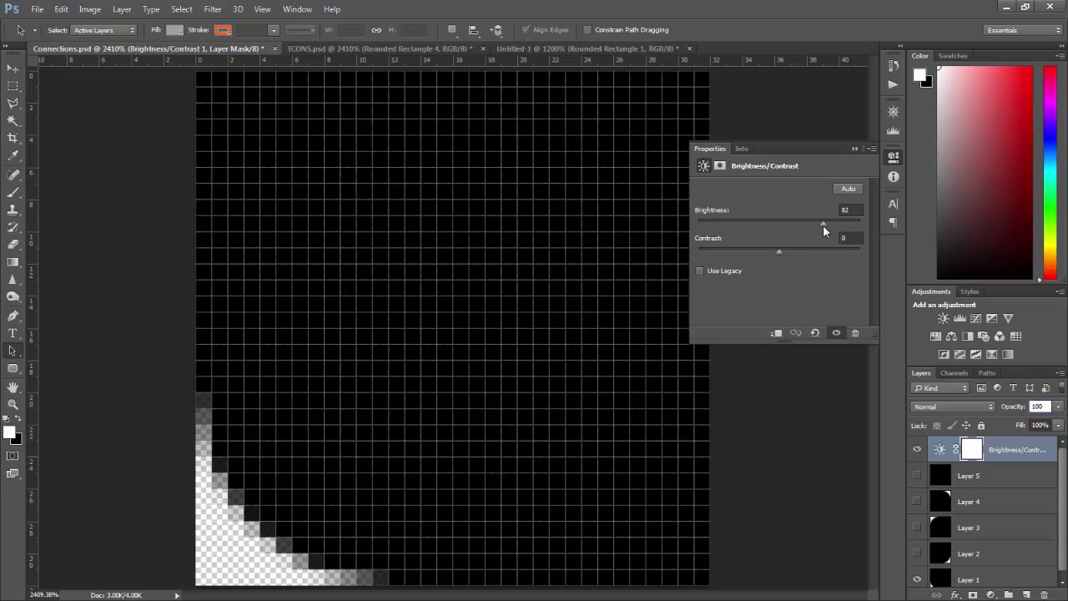
left_click(917, 475)
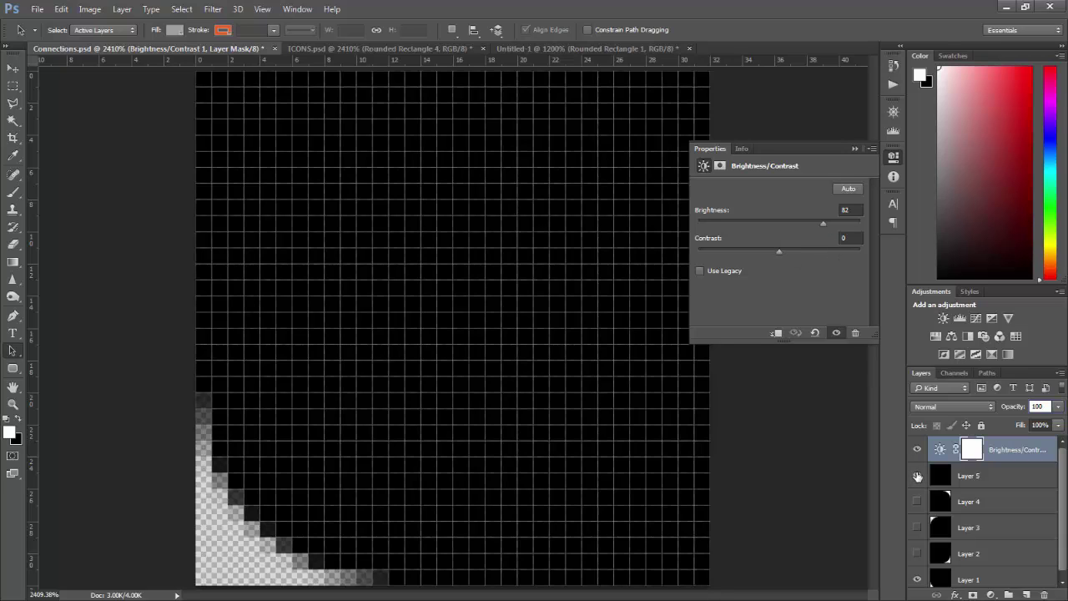
left_click(918, 475)
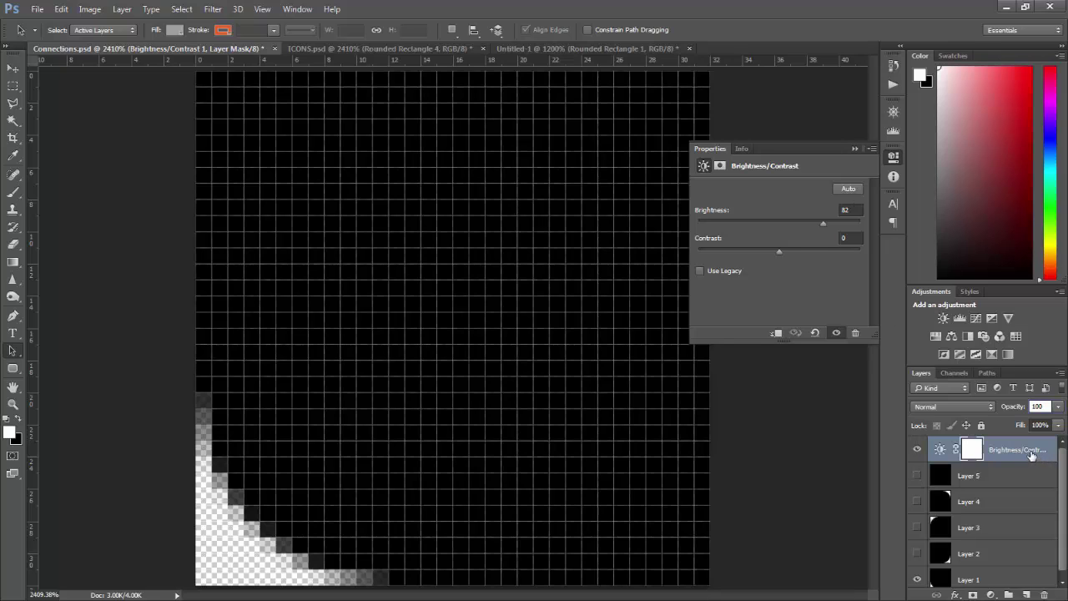
left_click_drag(1034, 455, 1043, 594)
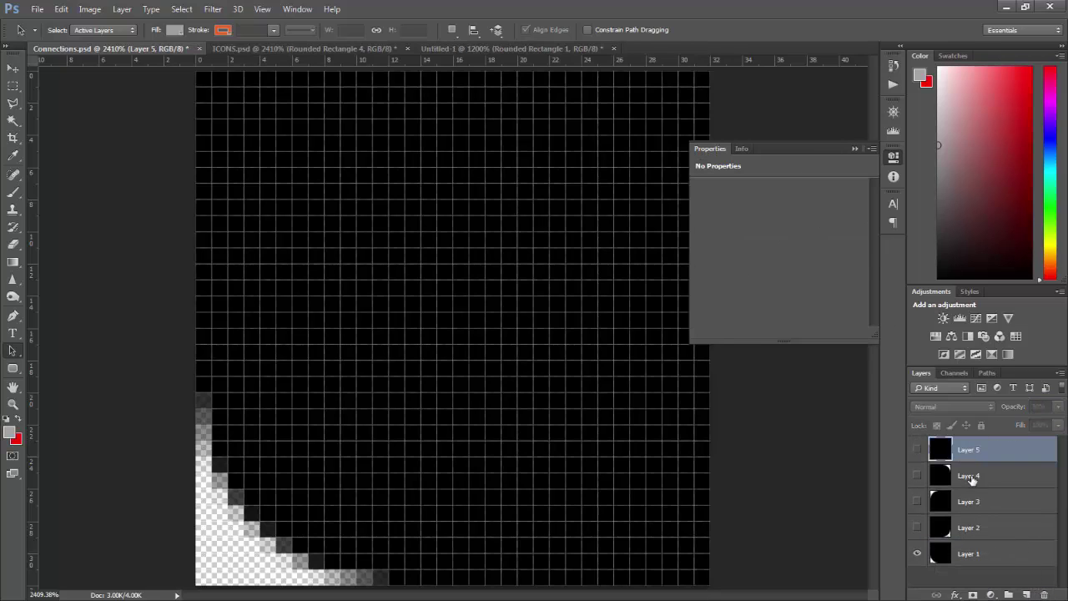
Add a Levels adjustment layer above Layer 5 and raise its black output level until the black shape becomes light grey
left_click(121, 11)
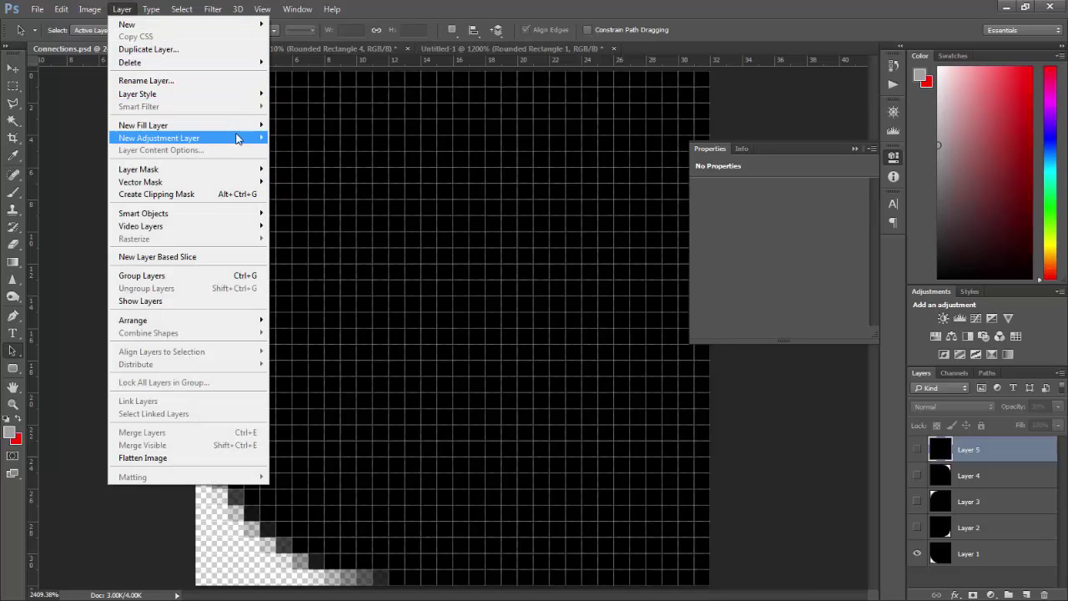
mouse_move(240, 138)
left_click(319, 151)
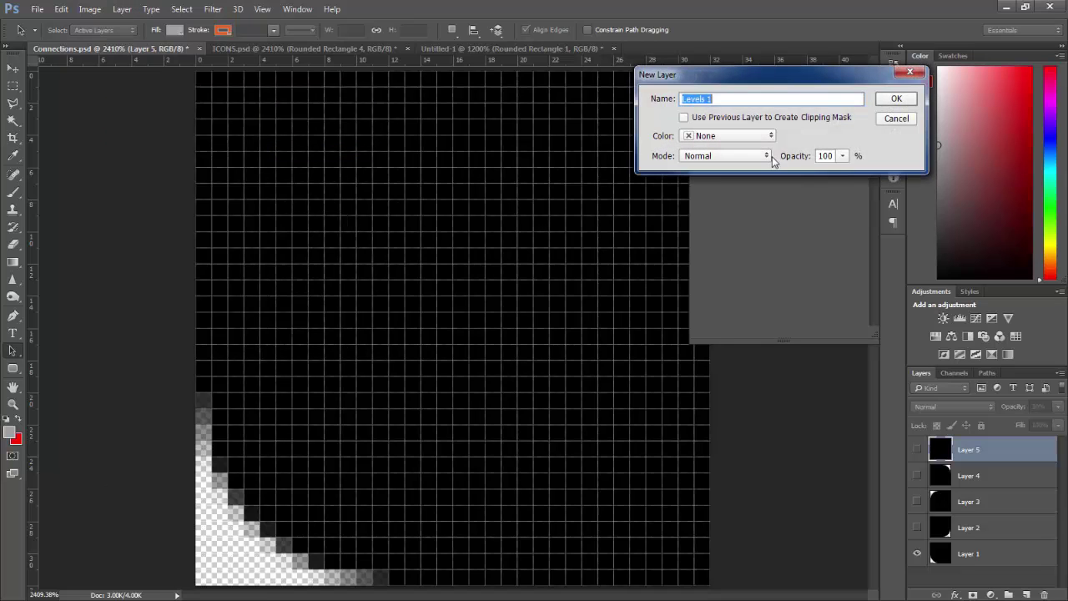
left_click(891, 99)
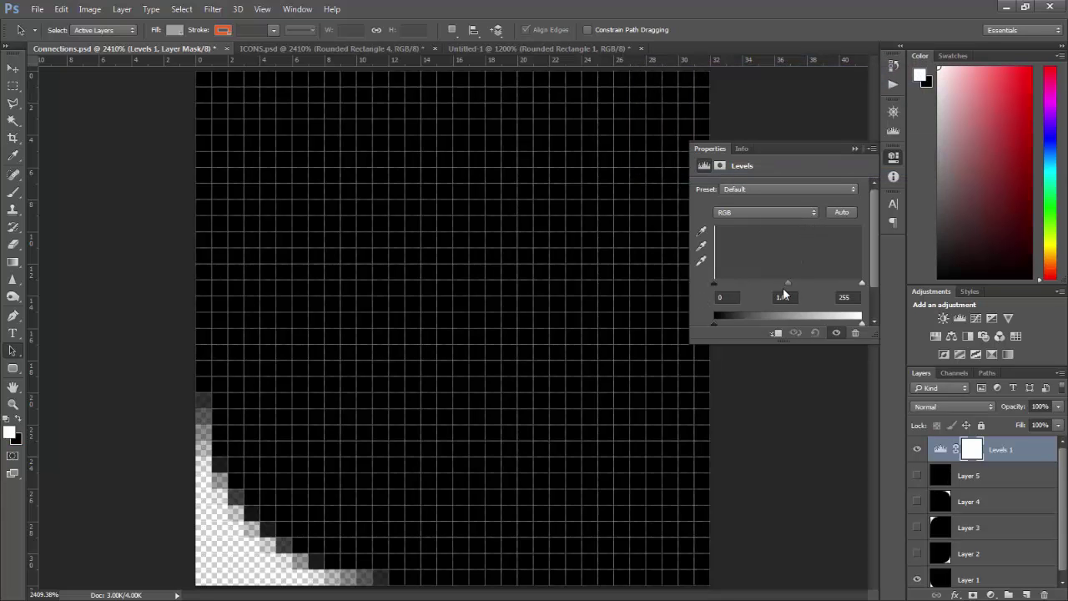
left_click_drag(715, 322, 816, 322)
left_click_drag(822, 316, 809, 314)
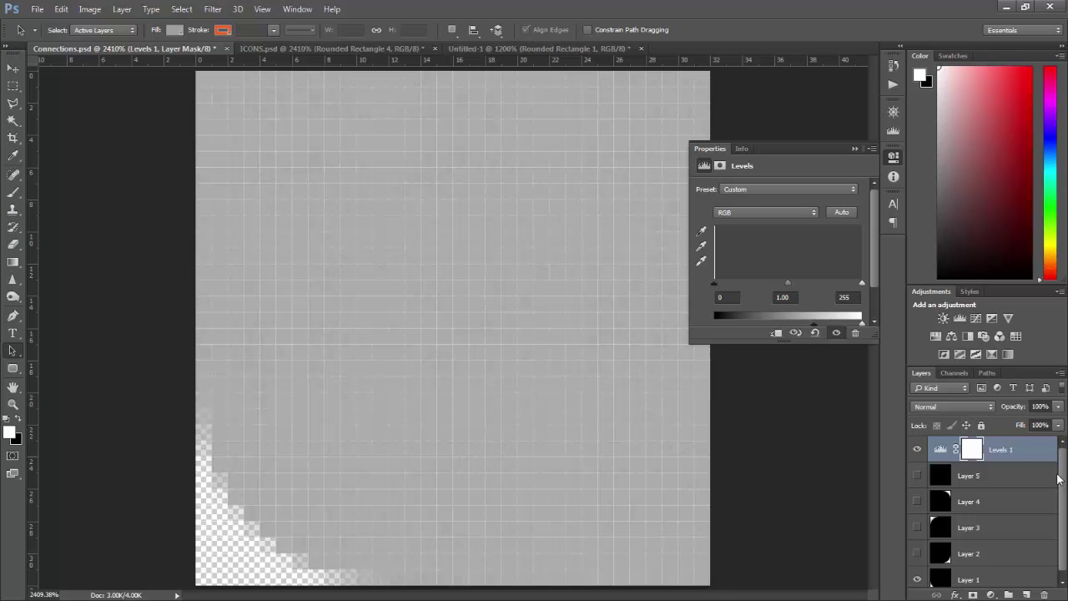
Set Layer 1's opacity to 30%
scroll(1065, 479, "down", 1)
left_click(1008, 573)
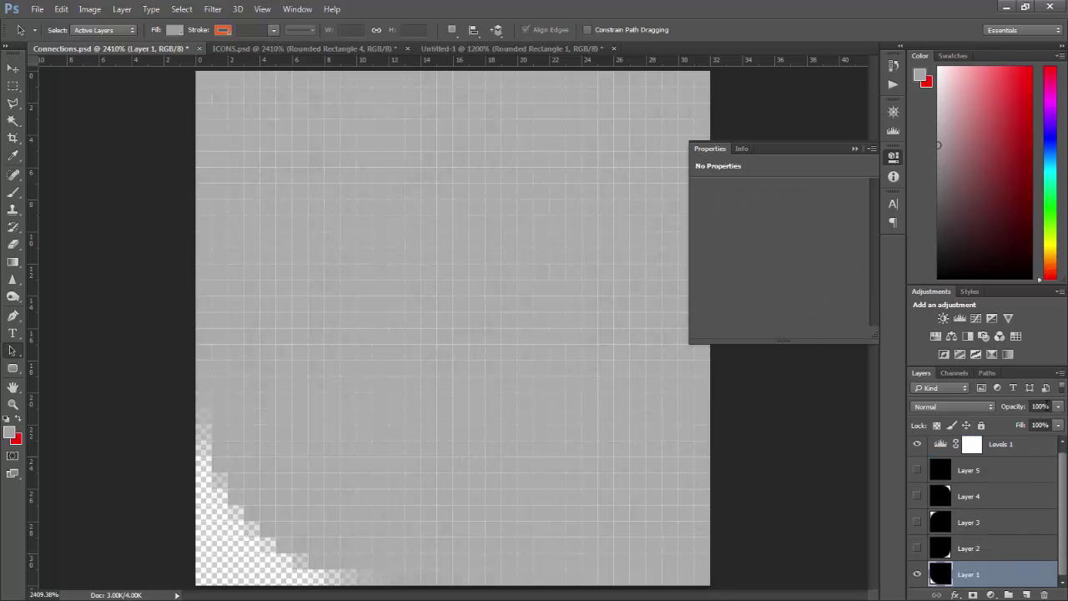
left_click(1045, 406)
type("30")
key("Return")
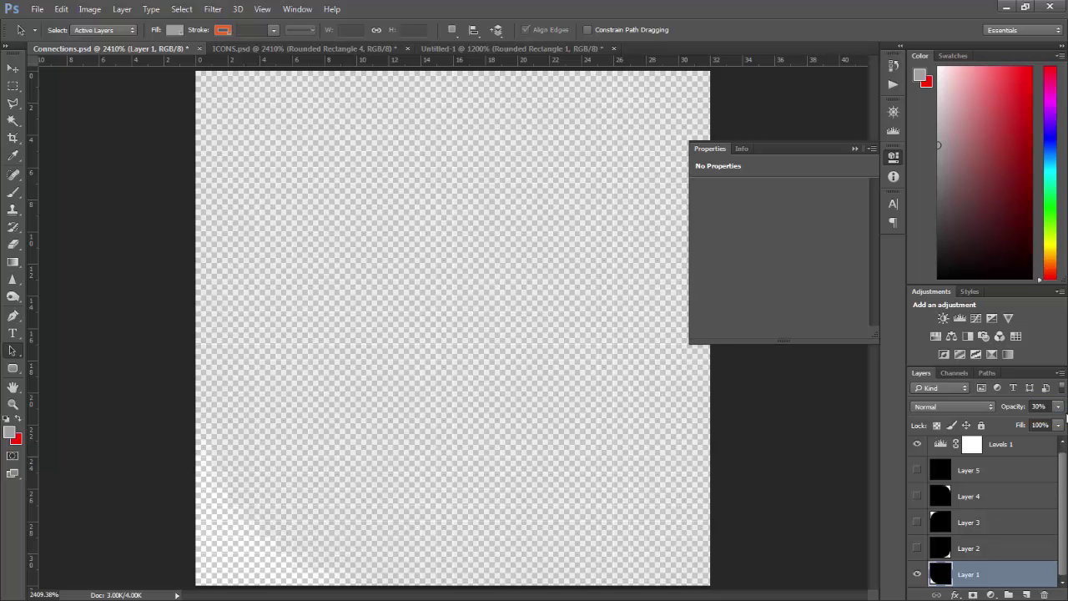
Start saving the image under a new name as PNG in the project's Assets/Node Editor/Resources/Textures/Editor folder
key("ctrl+shift+s")
double_click(436, 123)
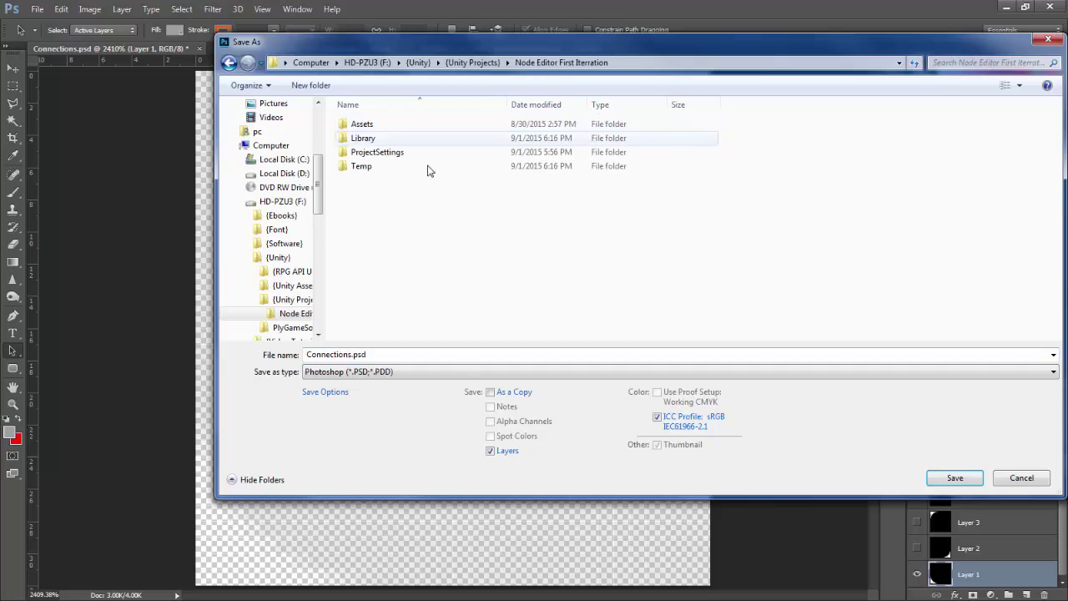
left_click(461, 370)
left_click(457, 327)
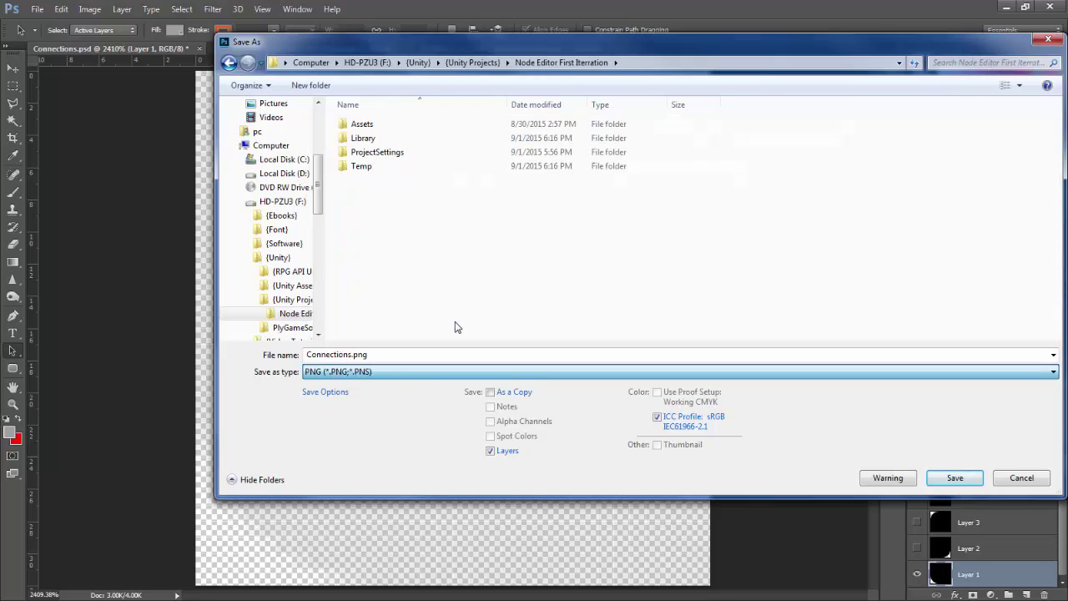
double_click(387, 125)
left_click(388, 126)
double_click(386, 127)
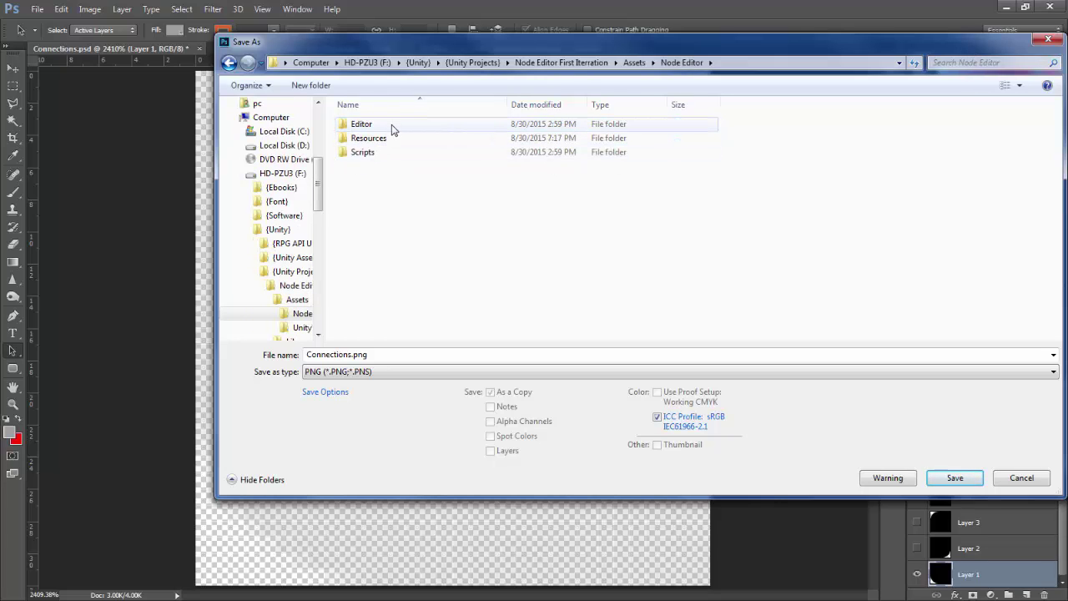
double_click(386, 139)
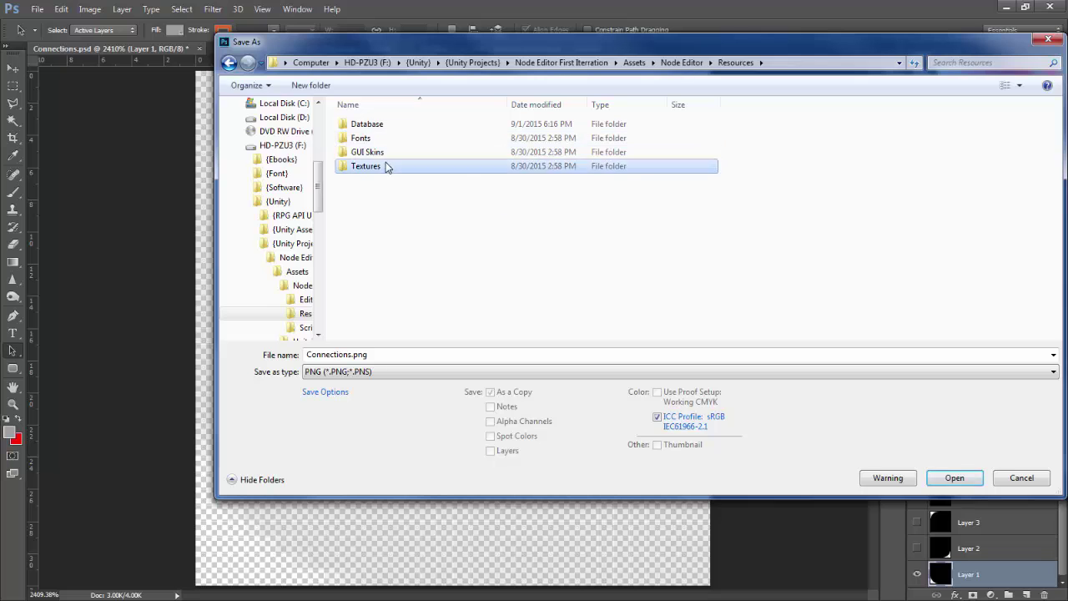
double_click(389, 166)
double_click(389, 132)
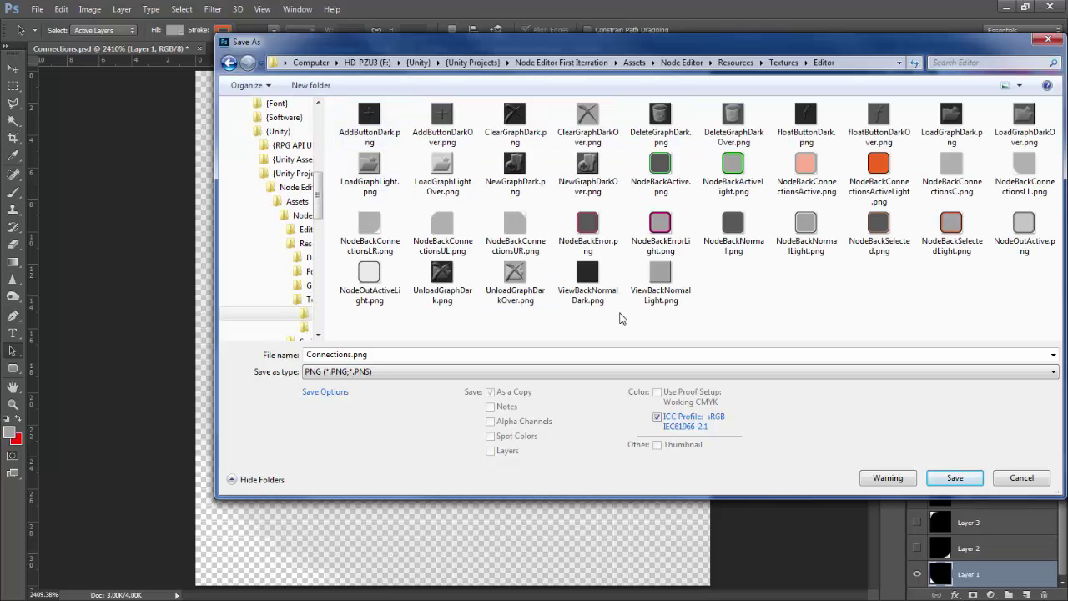
Name the file NodeBackConnectionsLLLight.png, based on the existing NodeBackConnectionsLL.png, and save it with the default PNG options
left_click_drag(777, 44, 589, 38)
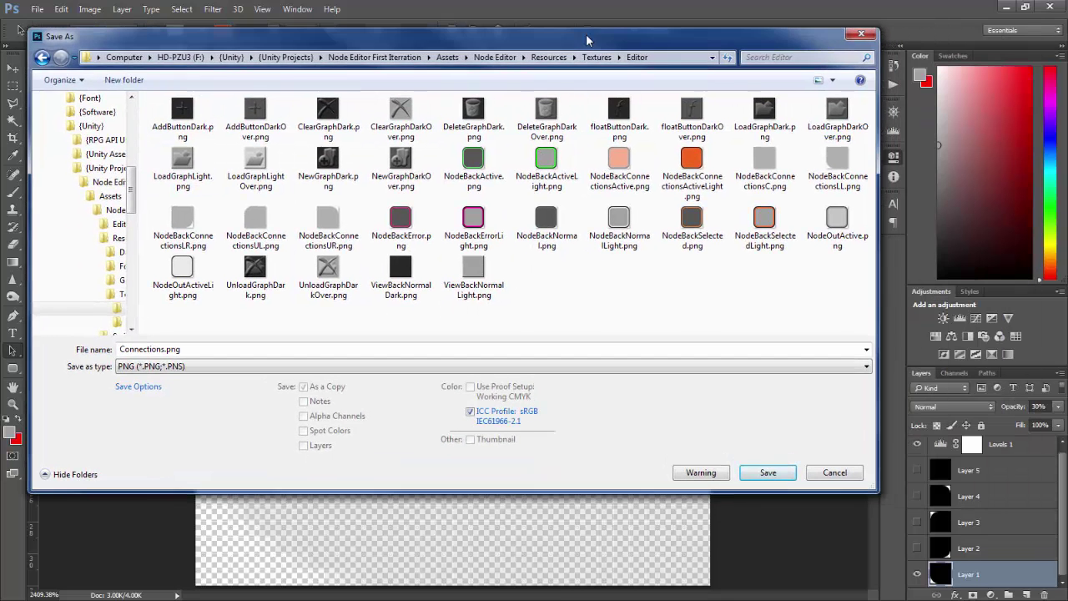
left_click(833, 163)
left_click(326, 349)
left_click(410, 349)
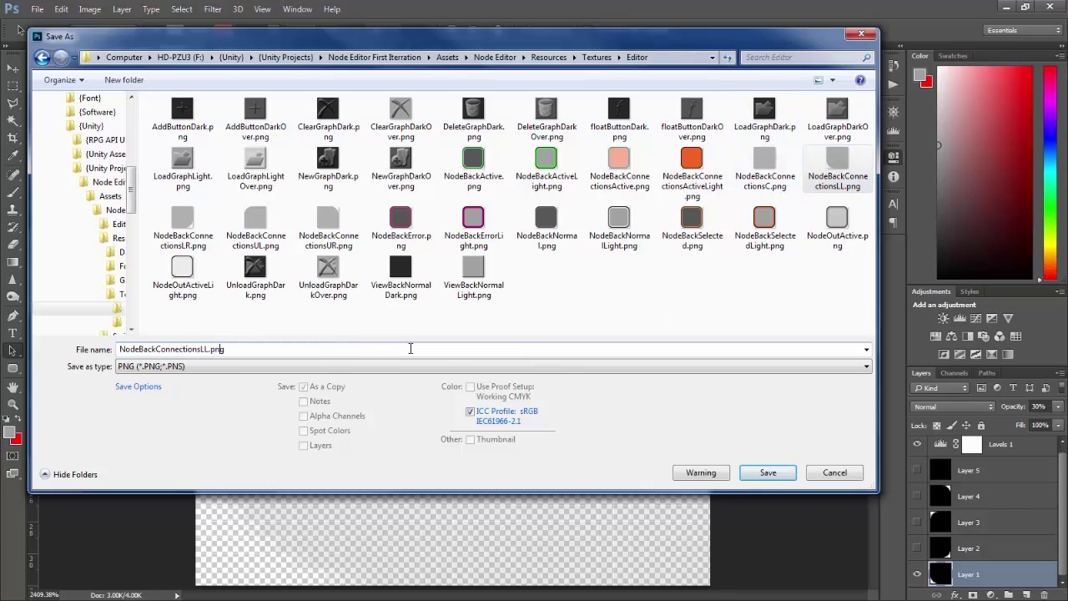
type("Light")
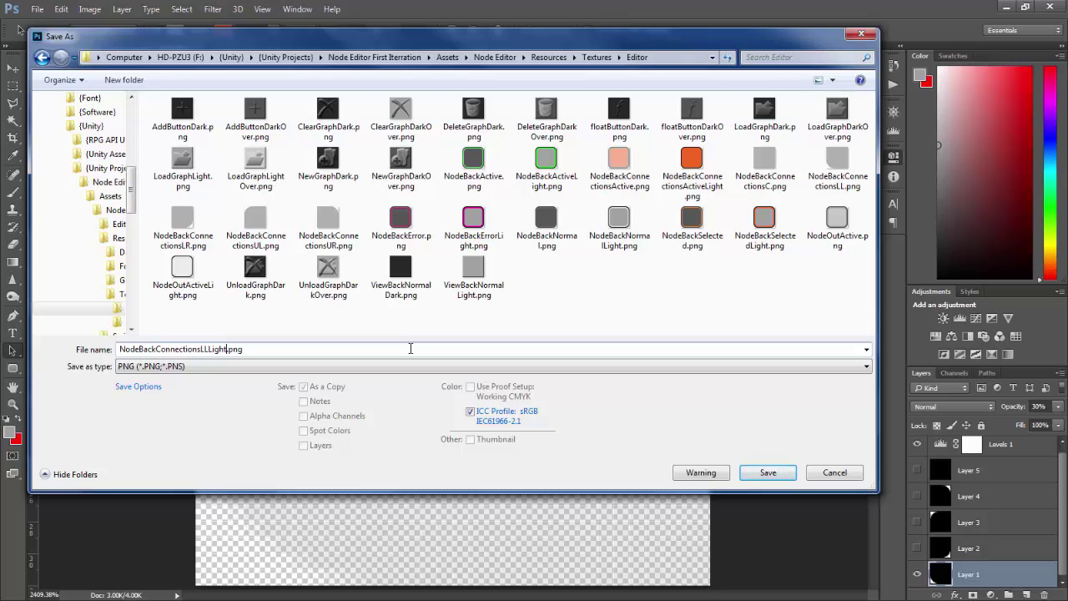
key("Return")
key("Return")
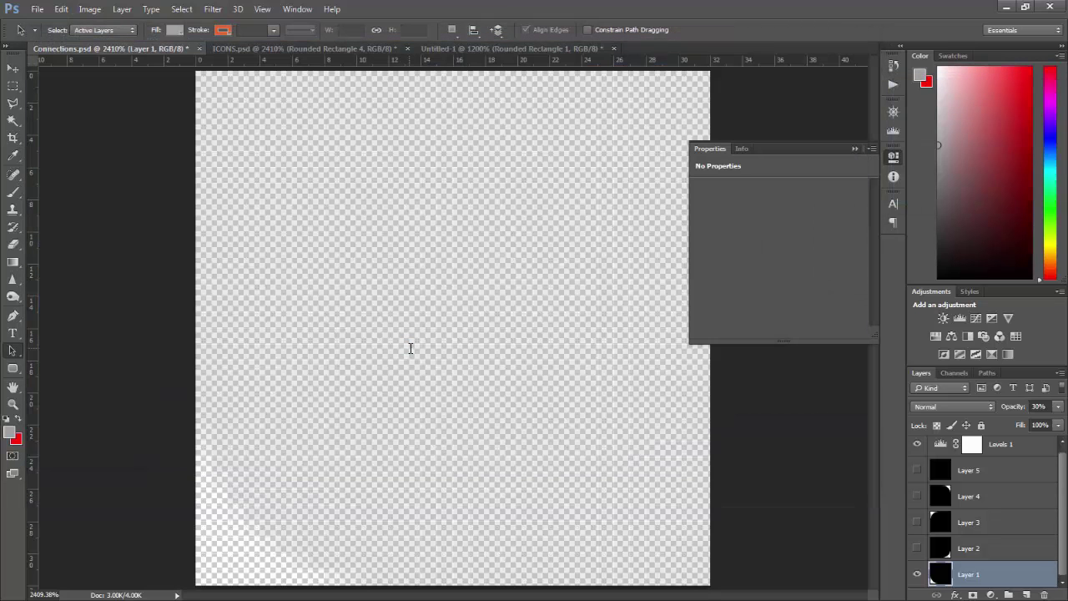
Show Layer 2 instead of Layer 1 and start saving it as PNG in Assets/Node Editor/Resources/Textures/Editor
left_click(917, 575)
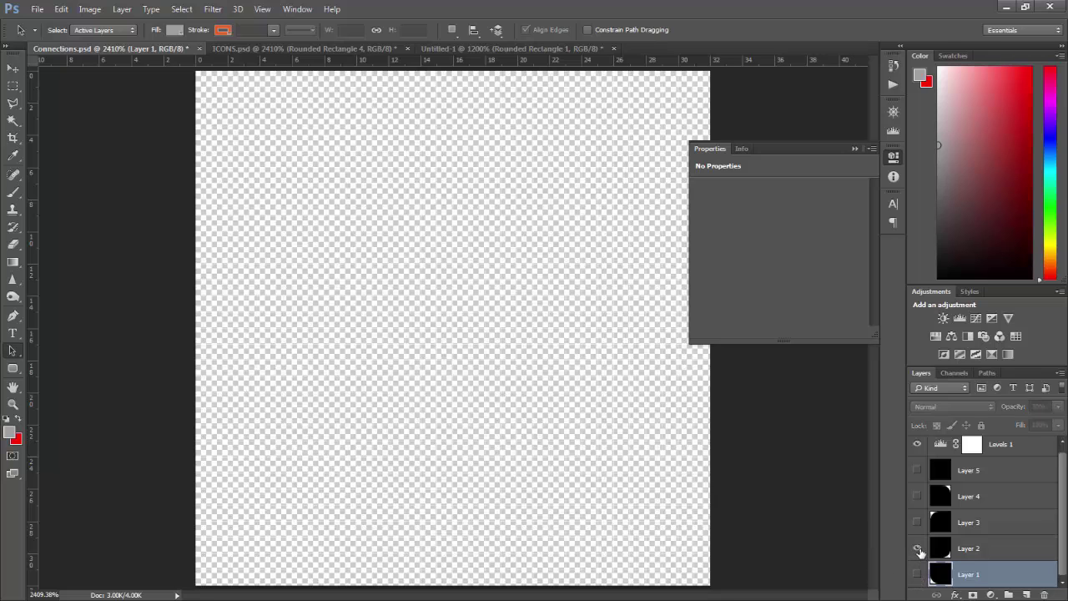
left_click(918, 549)
key("ctrl+shift+s")
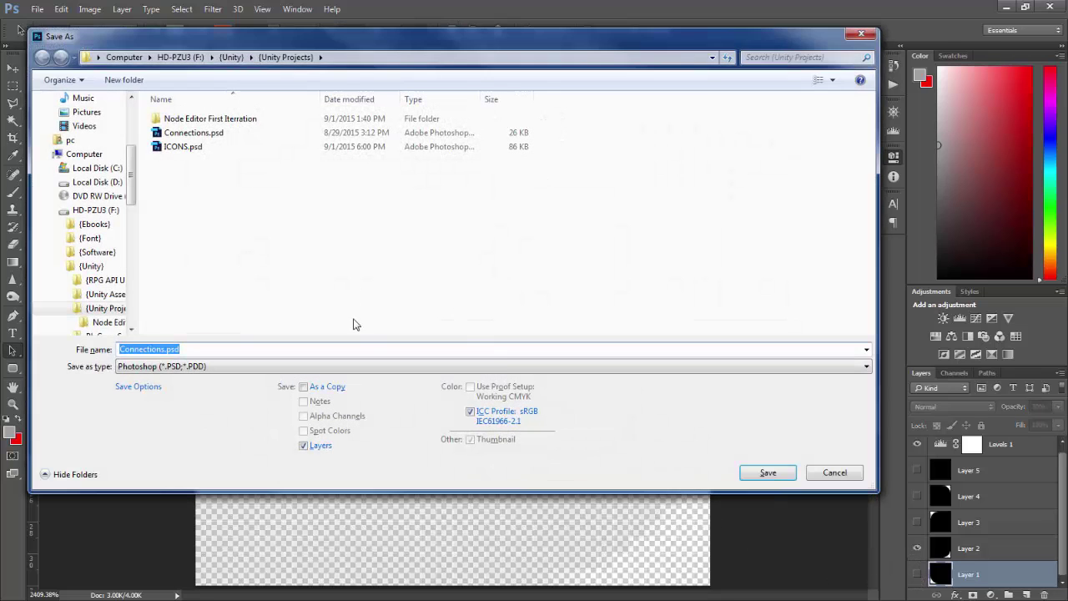
left_click(223, 123)
double_click(223, 122)
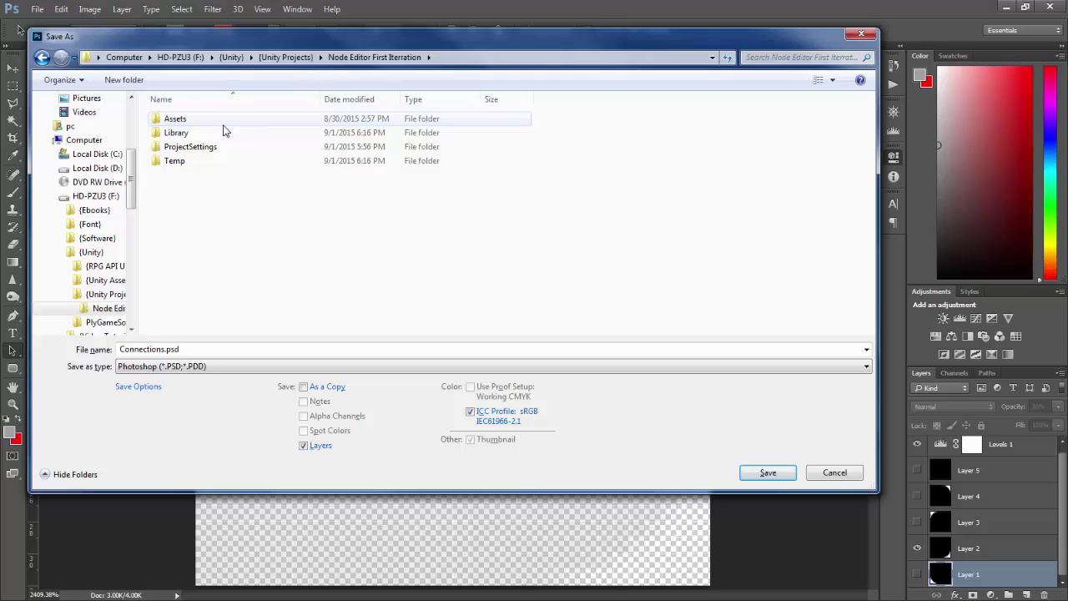
double_click(223, 122)
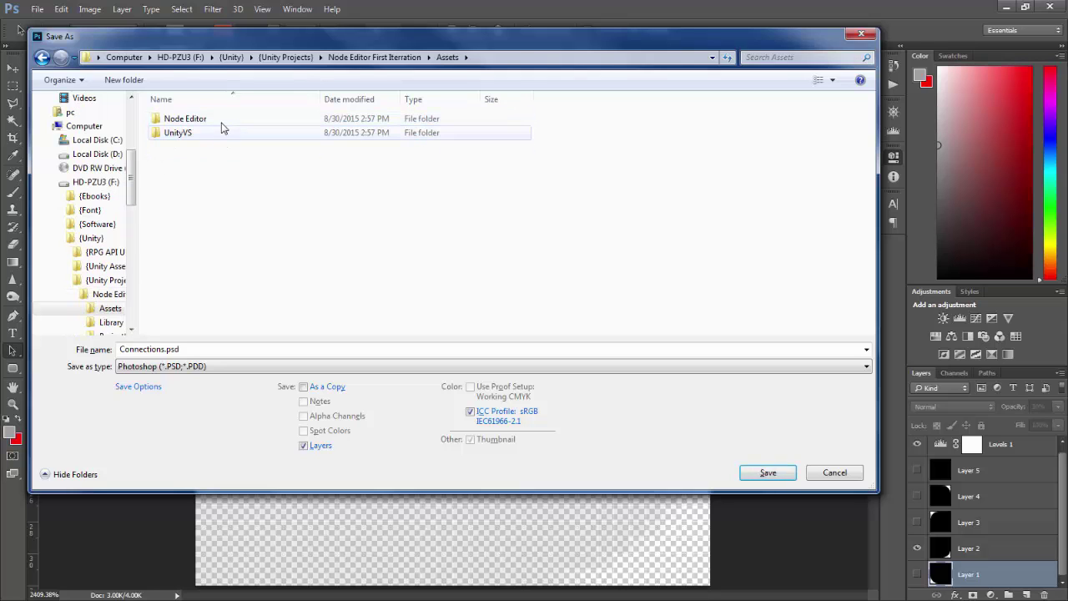
double_click(222, 123)
double_click(210, 134)
left_click(209, 162)
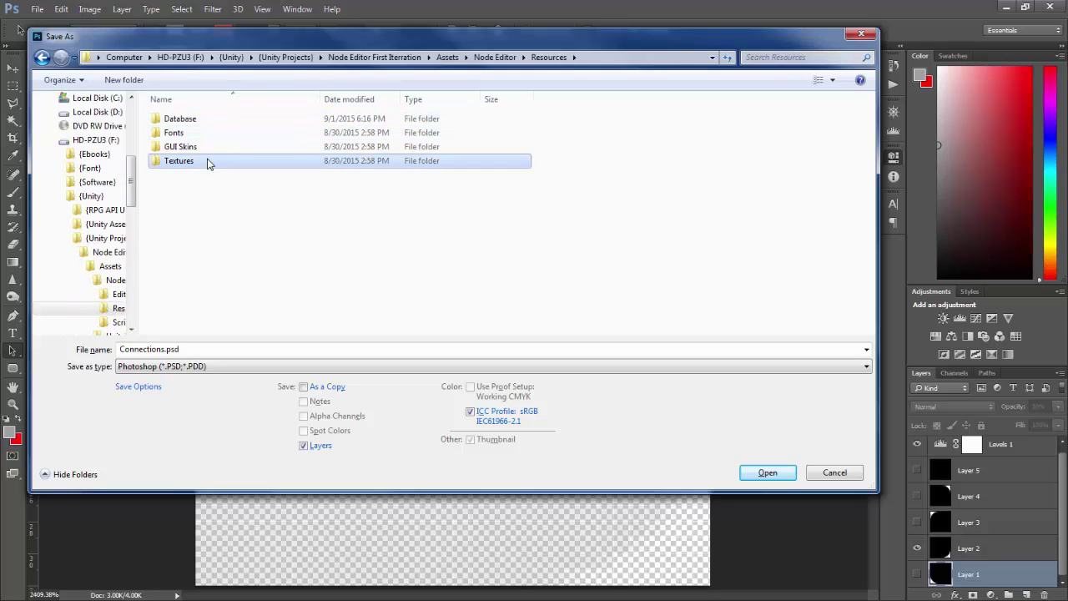
double_click(209, 162)
double_click(210, 121)
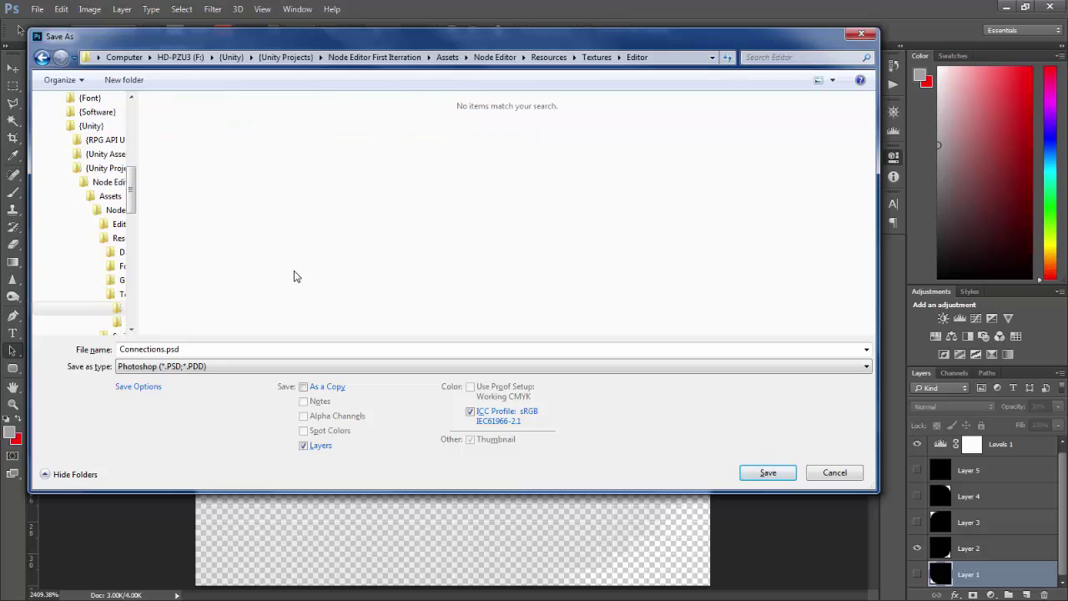
left_click(371, 365)
left_click(338, 312)
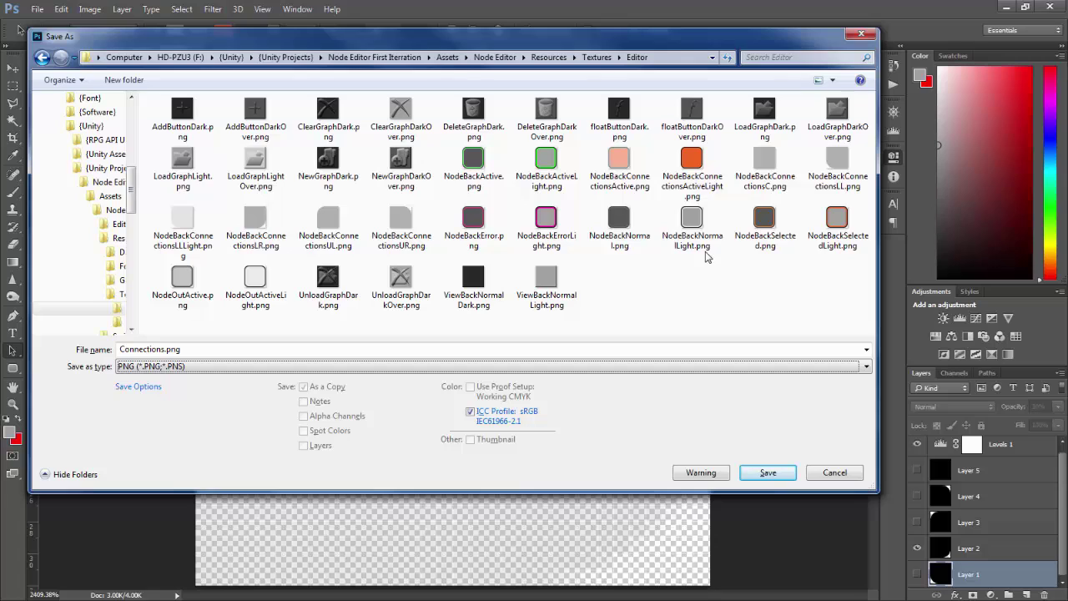
Name the file NodeBackConnectionsLRLight.png, based on the existing NodeBackConnectionsLR.png, and save it with the default PNG options
left_click(256, 232)
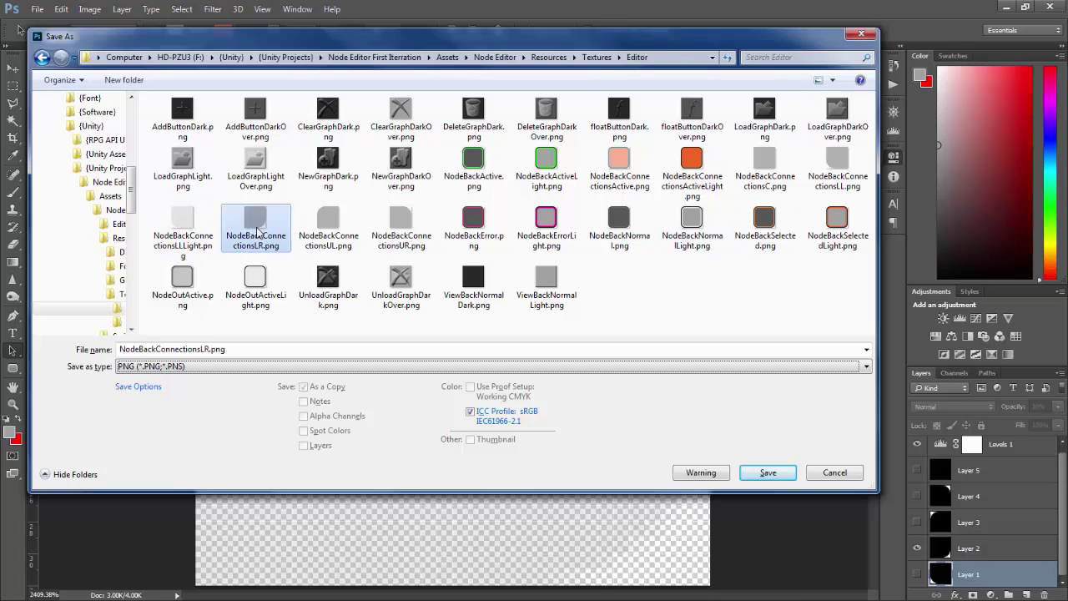
left_click(337, 350)
left_click(380, 349)
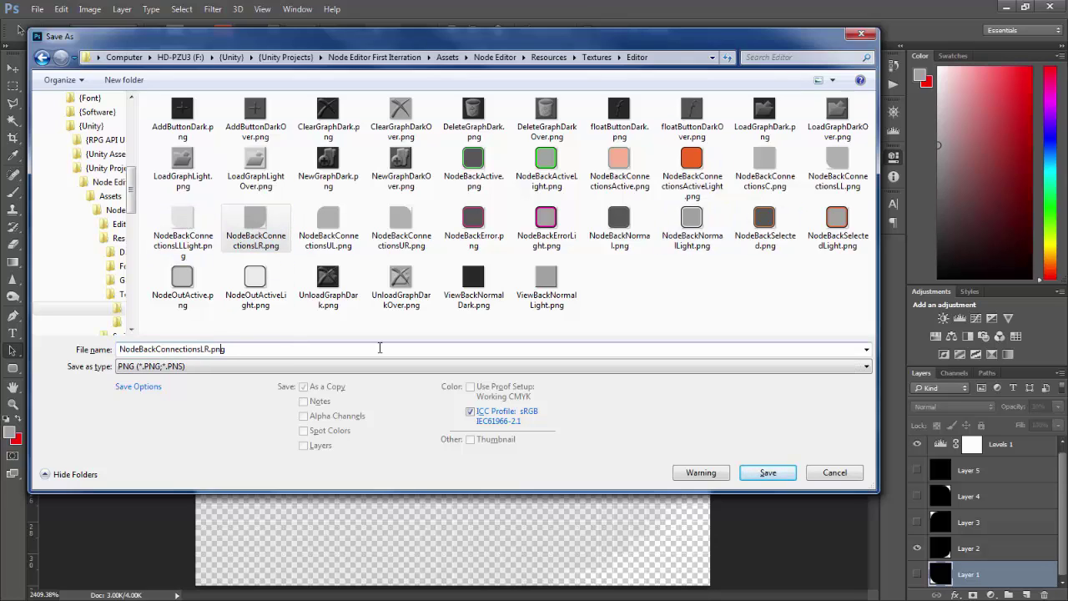
type("Light")
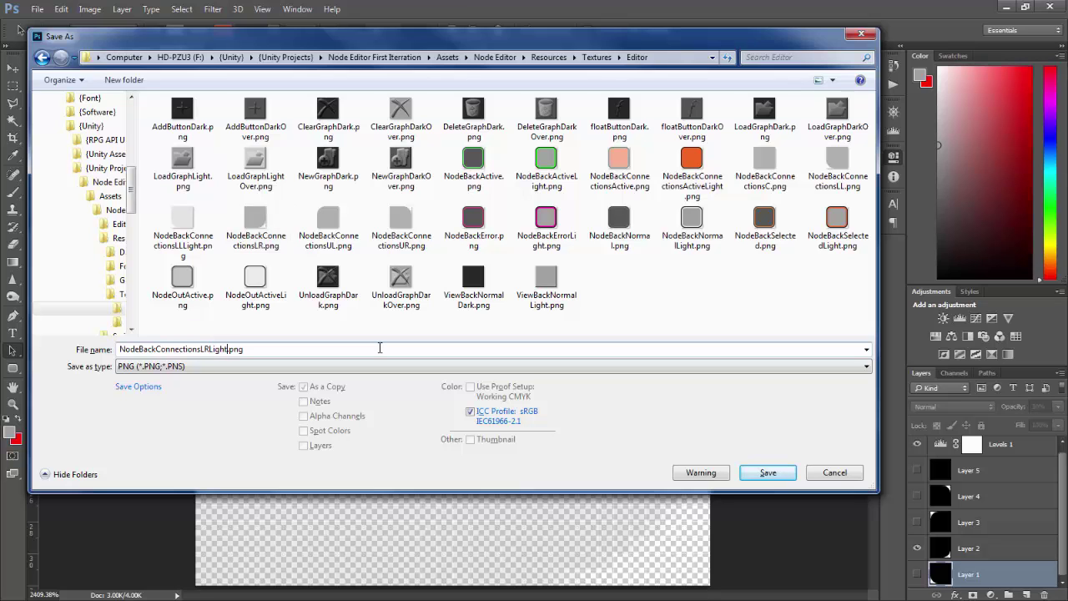
key("Return")
key("Return")
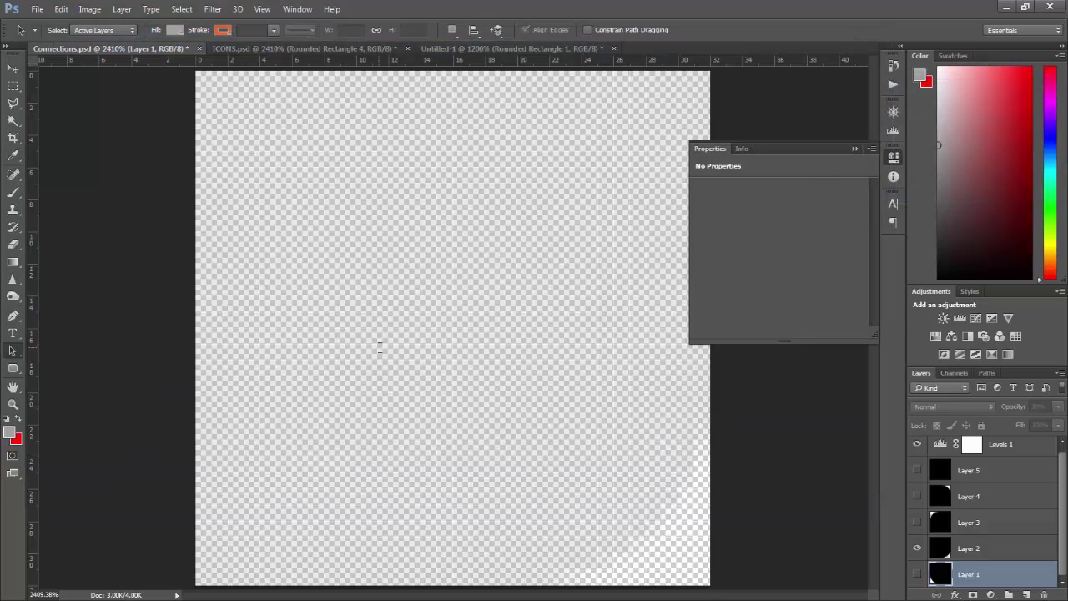
Show Layer 3 instead of Layer 2 and start saving it as PNG in Assets/Node Editor/Resources/Textures/Editor
left_click(918, 549)
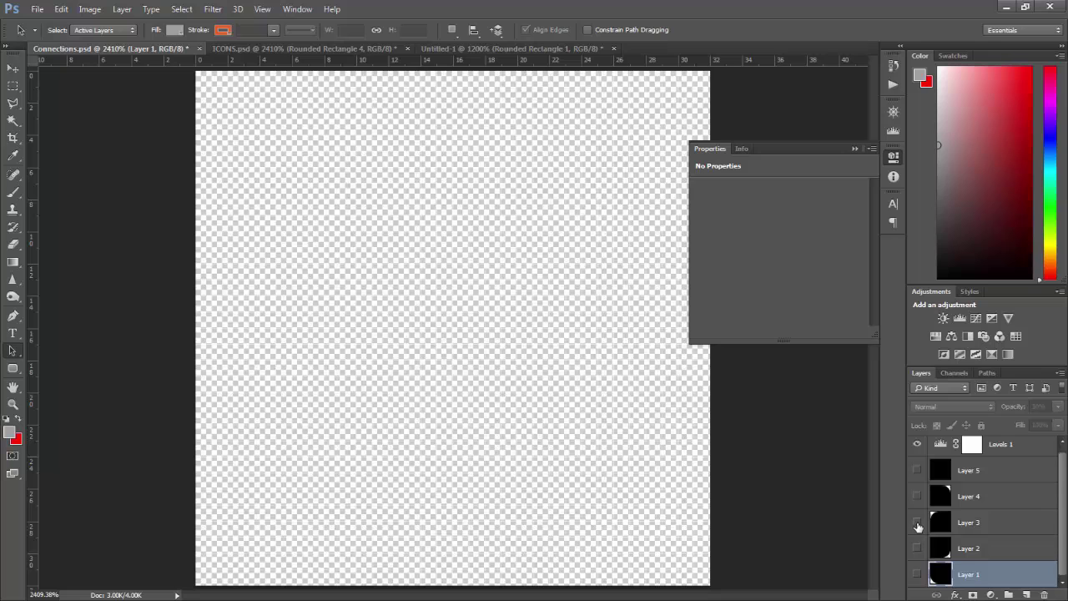
left_click(917, 523)
left_click(930, 526)
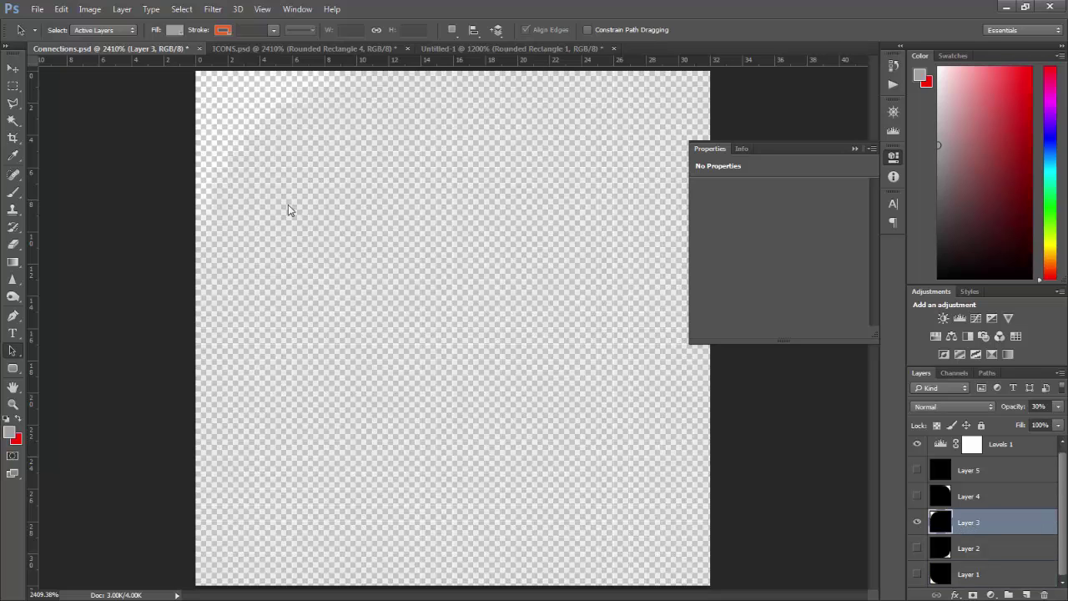
key("ctrl+shift+s")
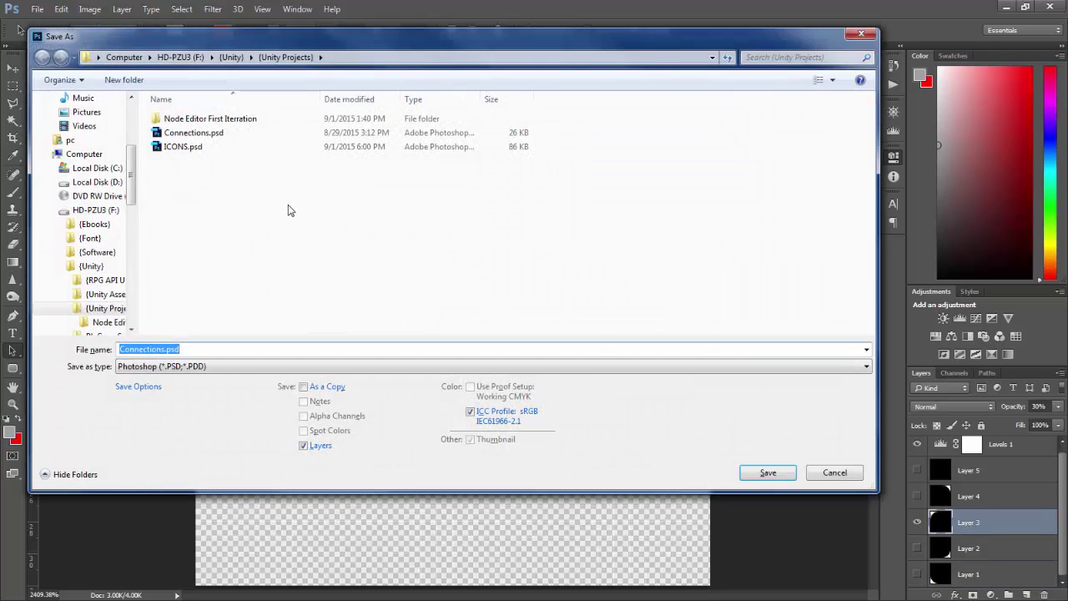
double_click(214, 119)
double_click(211, 122)
double_click(209, 124)
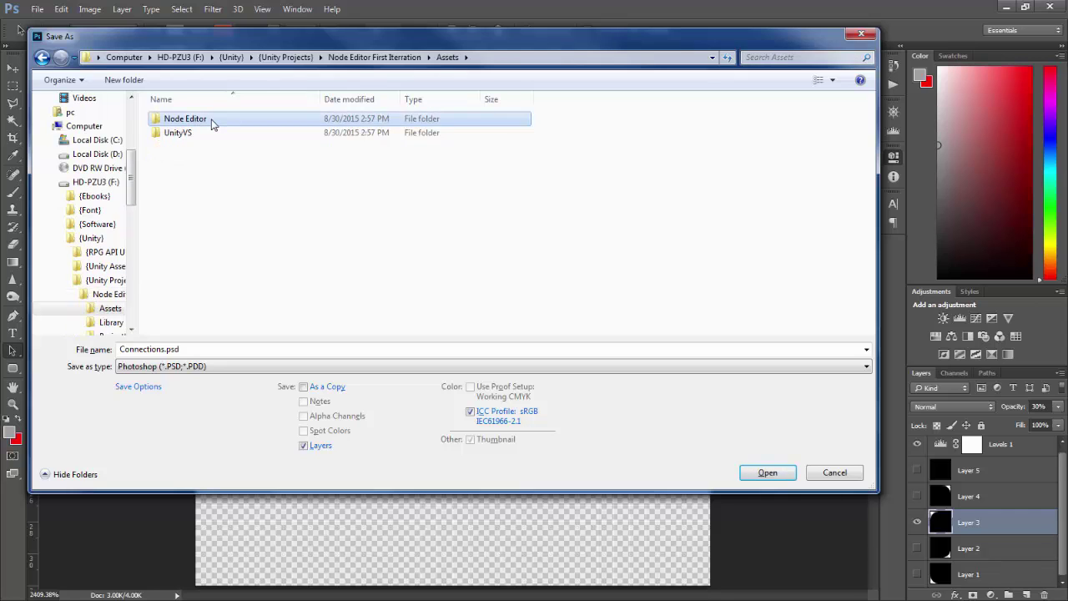
double_click(211, 134)
double_click(203, 160)
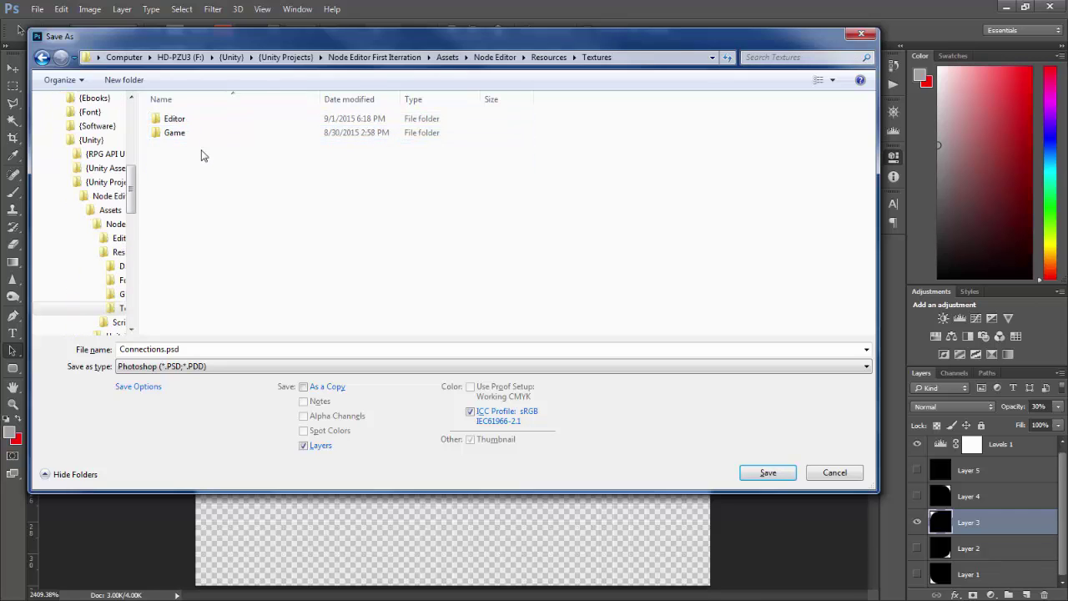
double_click(208, 119)
left_click(251, 368)
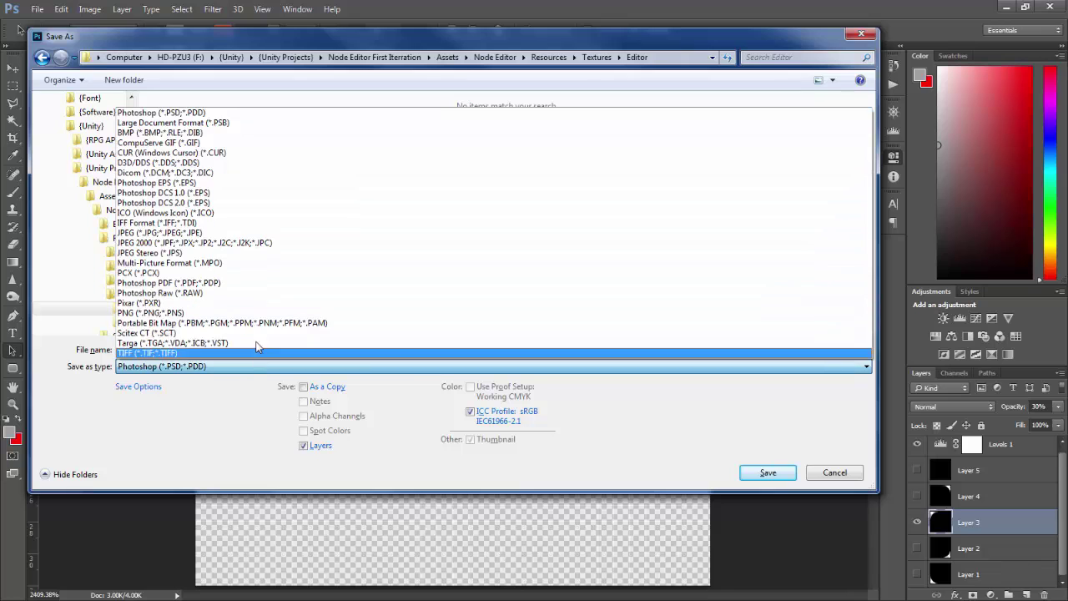
left_click(256, 314)
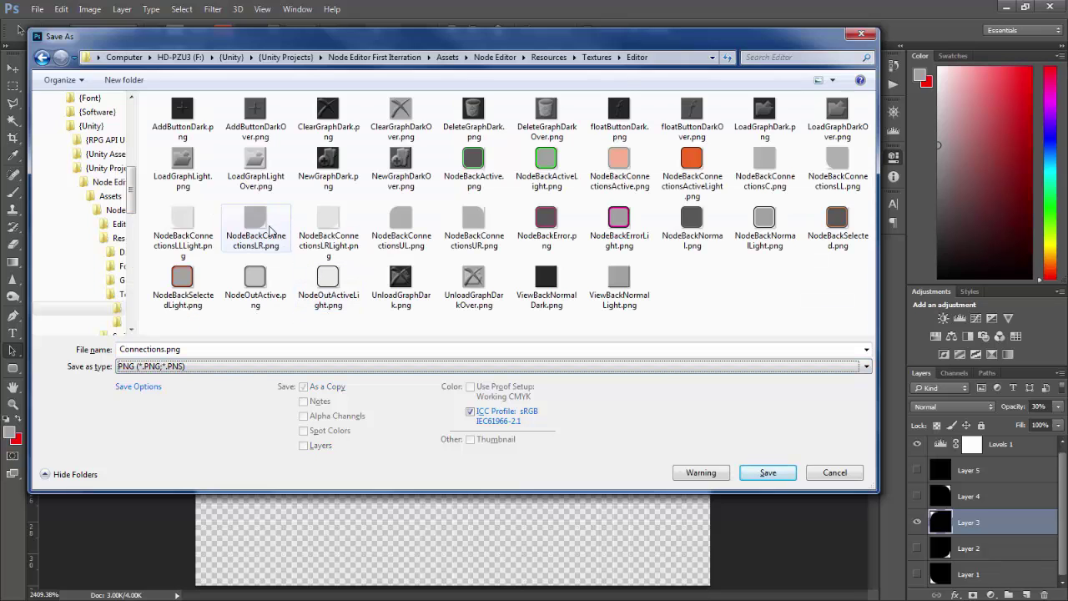
Name the file NodeBackConnectionsULLight.png, based on the existing NodeBackConnectionsUL.png, and save it with the default PNG options
left_click(388, 223)
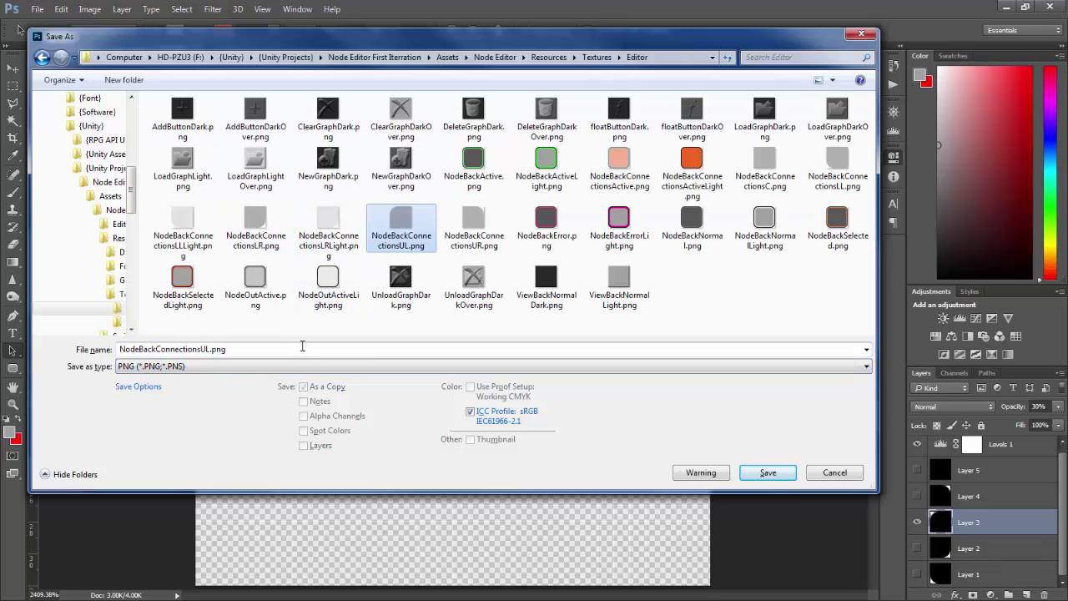
left_click(305, 349)
left_click(304, 349)
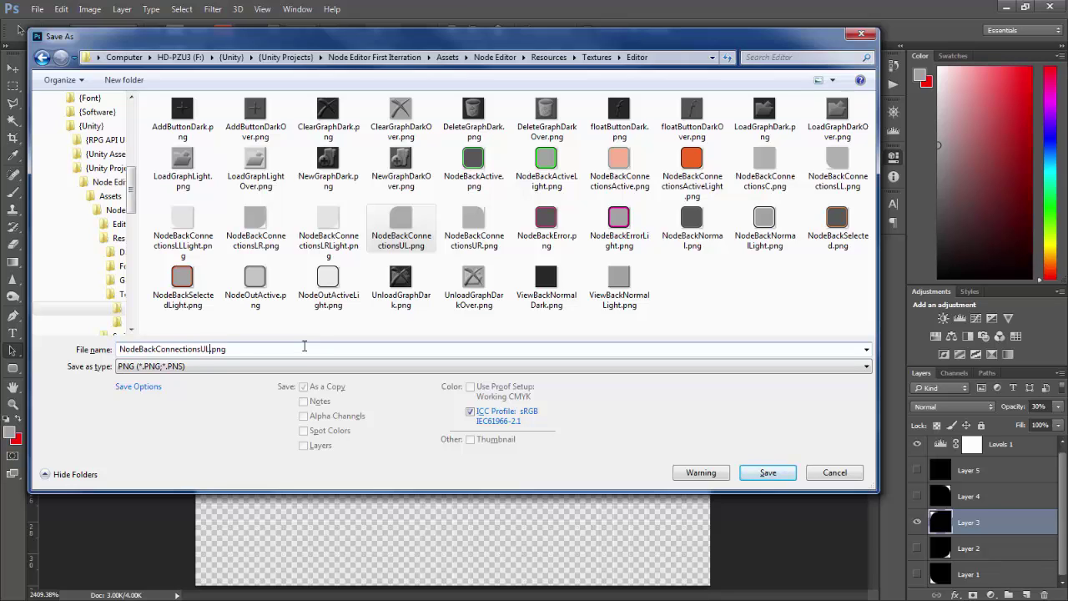
type("Light")
key("Return")
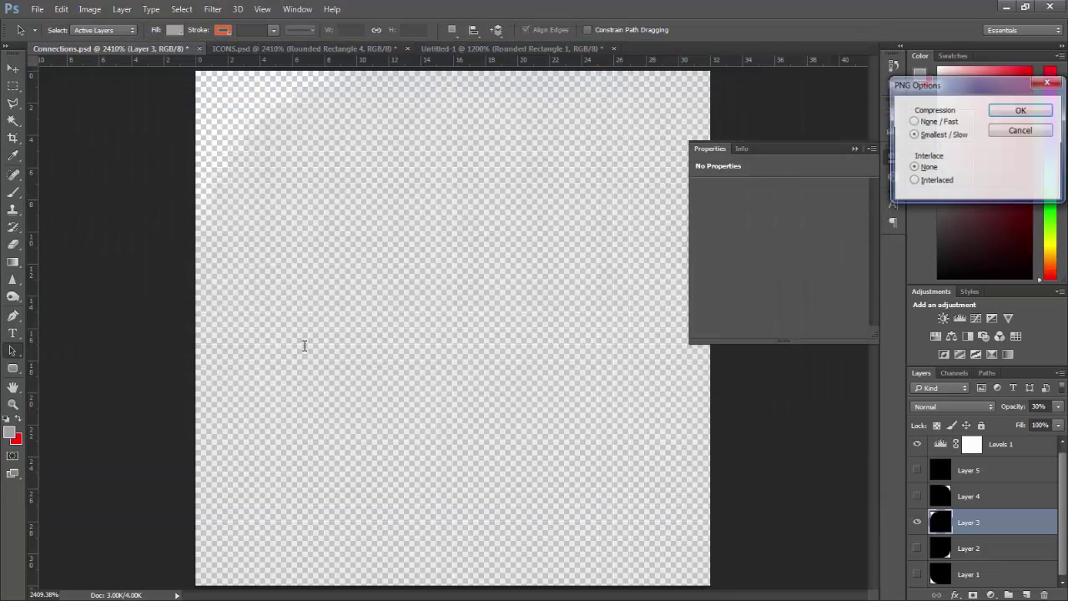
key("Return")
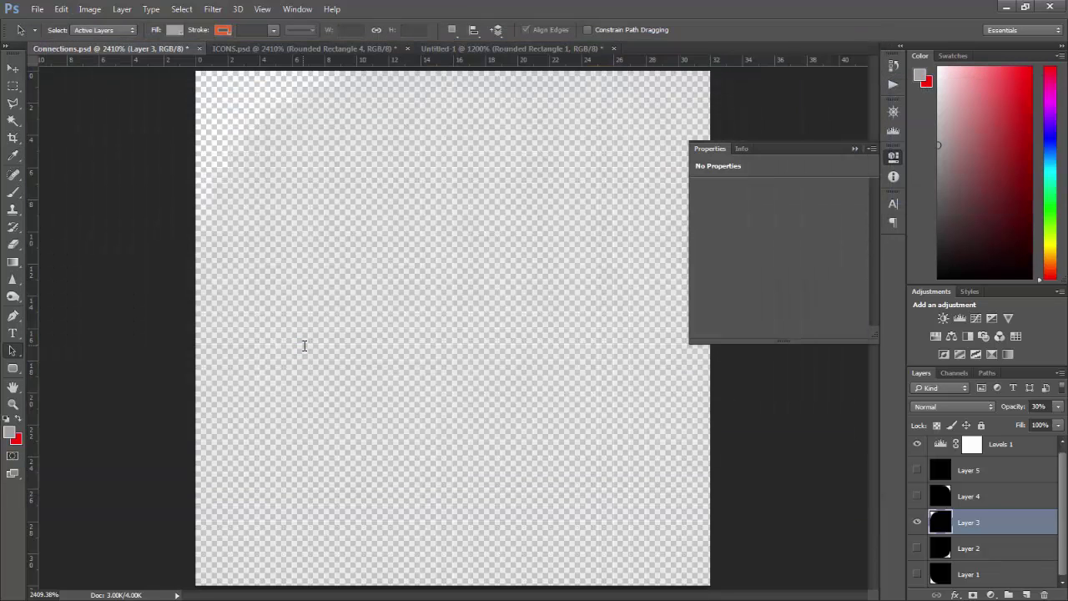
Show Layer 4 instead of Layer 3 and start saving the image under a new name in PNG format
left_click(918, 522)
left_click(918, 496)
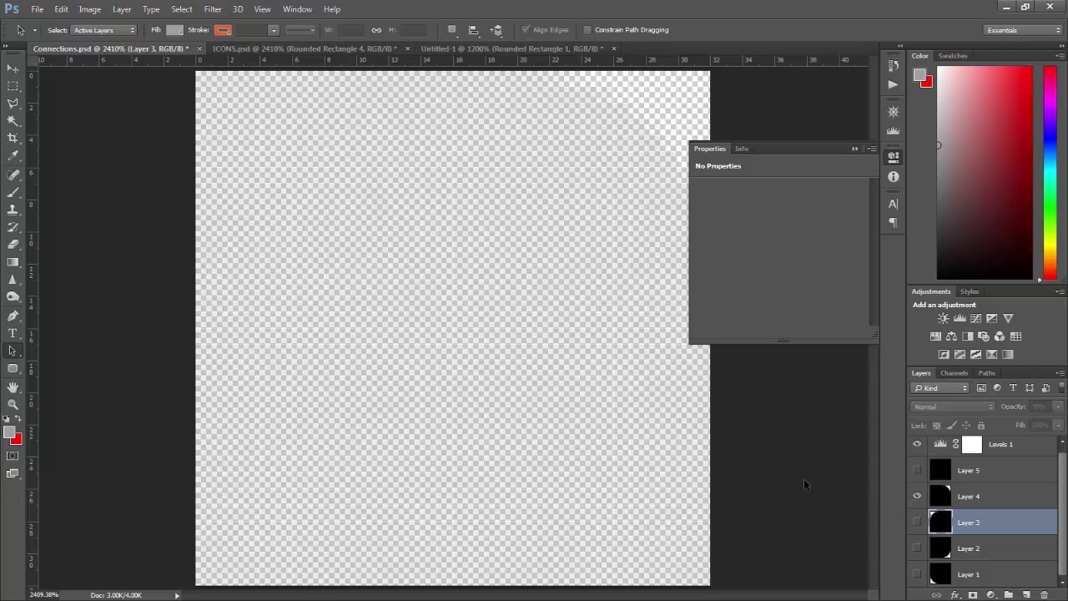
left_click(37, 9)
left_click(75, 156)
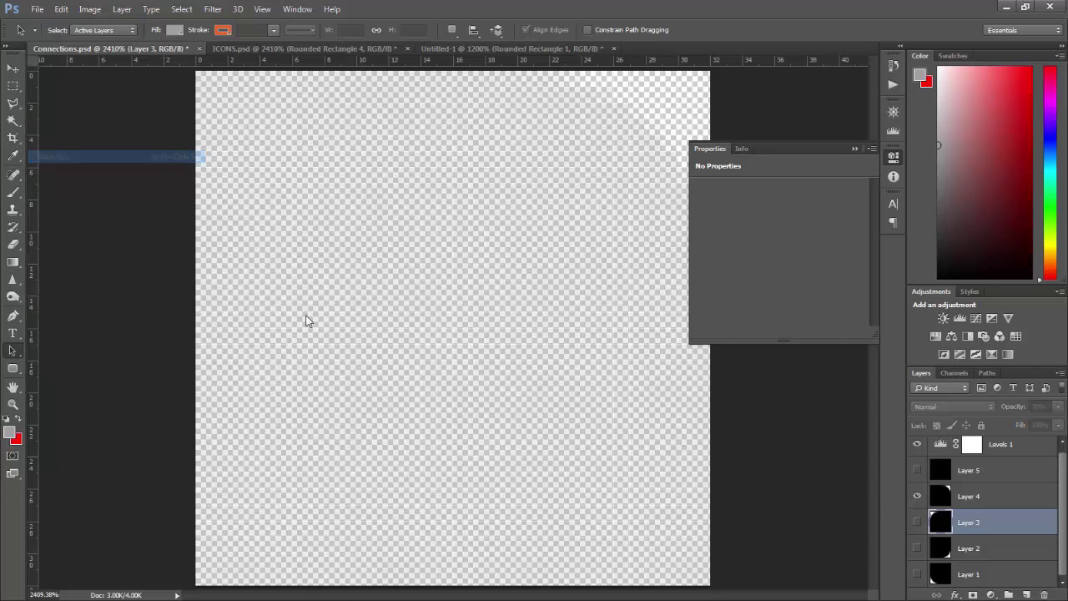
left_click(434, 364)
left_click(417, 246)
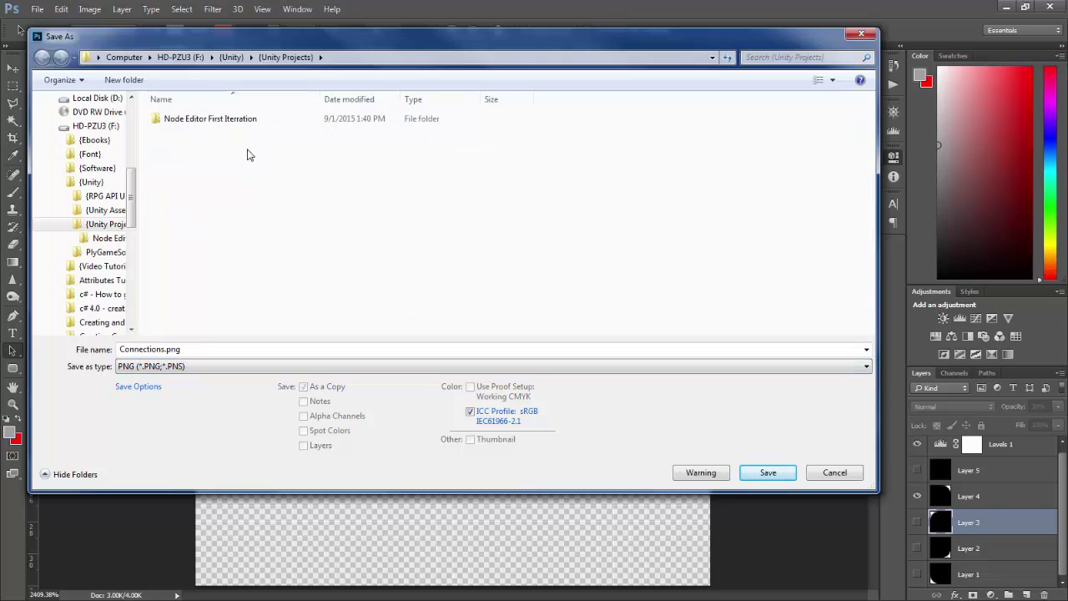
Choose the Node Editor First Iterration project's Assets/Node Editor/Resources/Textures/Editor folder as the save location for the Layer 4 image
double_click(242, 123)
left_click(244, 124)
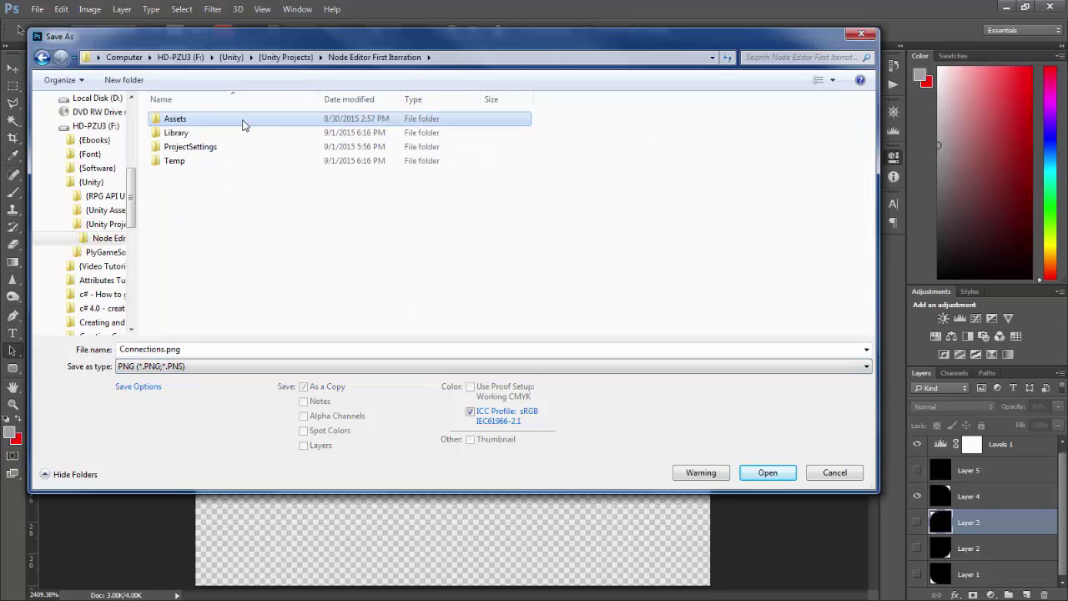
double_click(271, 123)
double_click(246, 124)
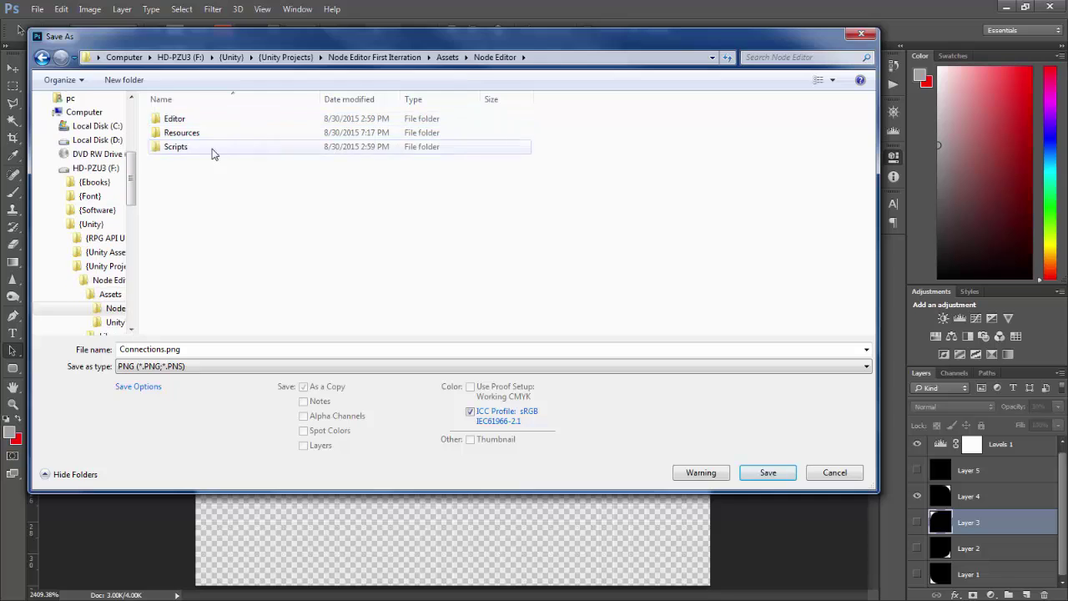
double_click(220, 134)
double_click(209, 161)
left_click(227, 121)
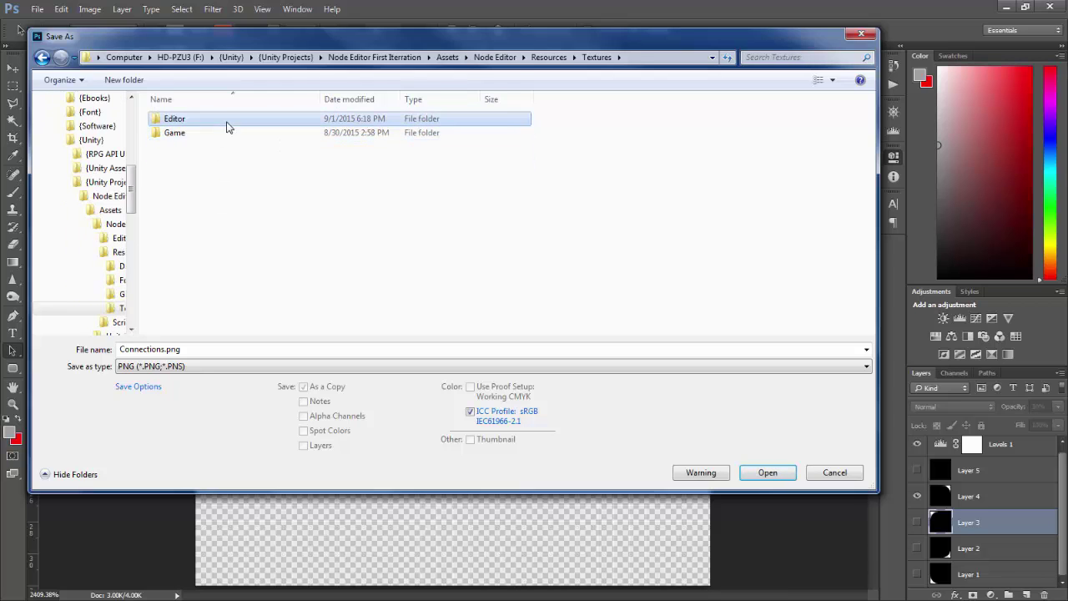
double_click(229, 123)
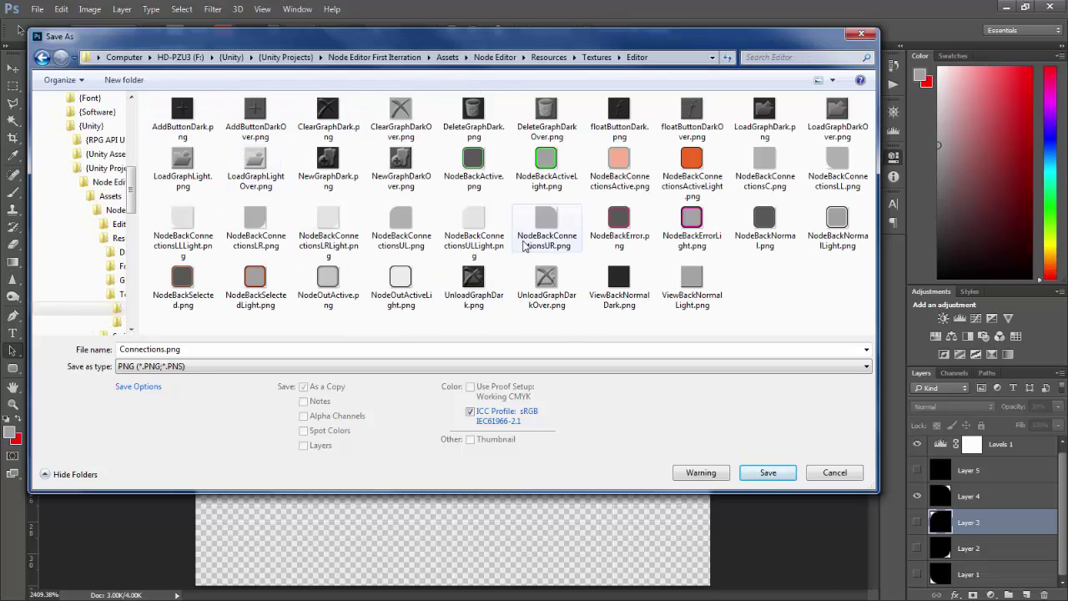
Name the file NodeBackConnectionsURLight.png, based on the existing NodeBackConnectionsUR.png, and save it with the default PNG options
left_click(538, 234)
left_click(432, 350)
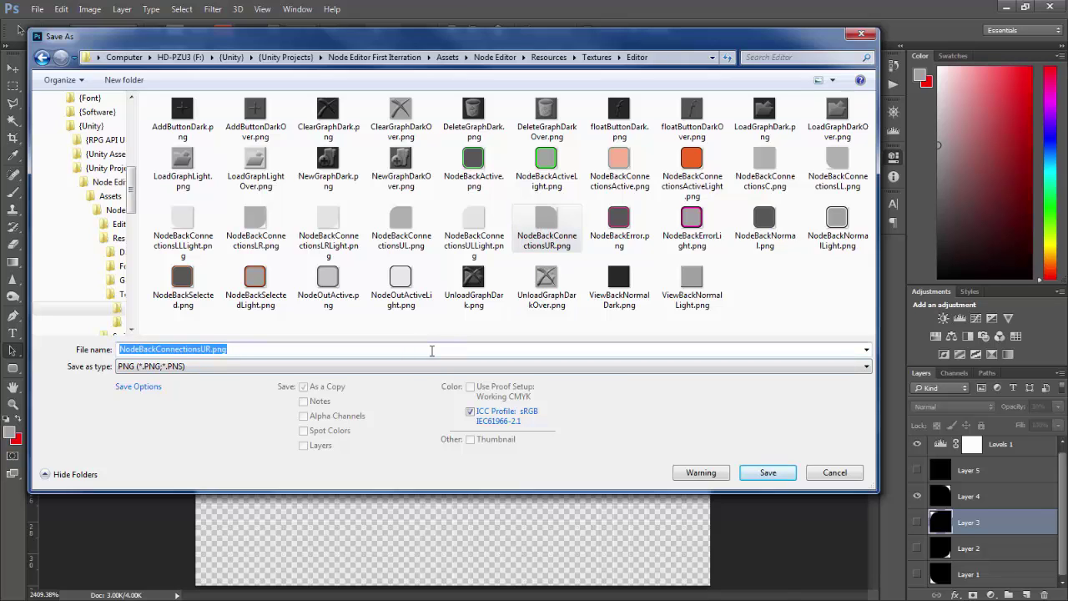
left_click(432, 351)
key("Left")
key("Left")
key("Left")
key("Left")
type("Light")
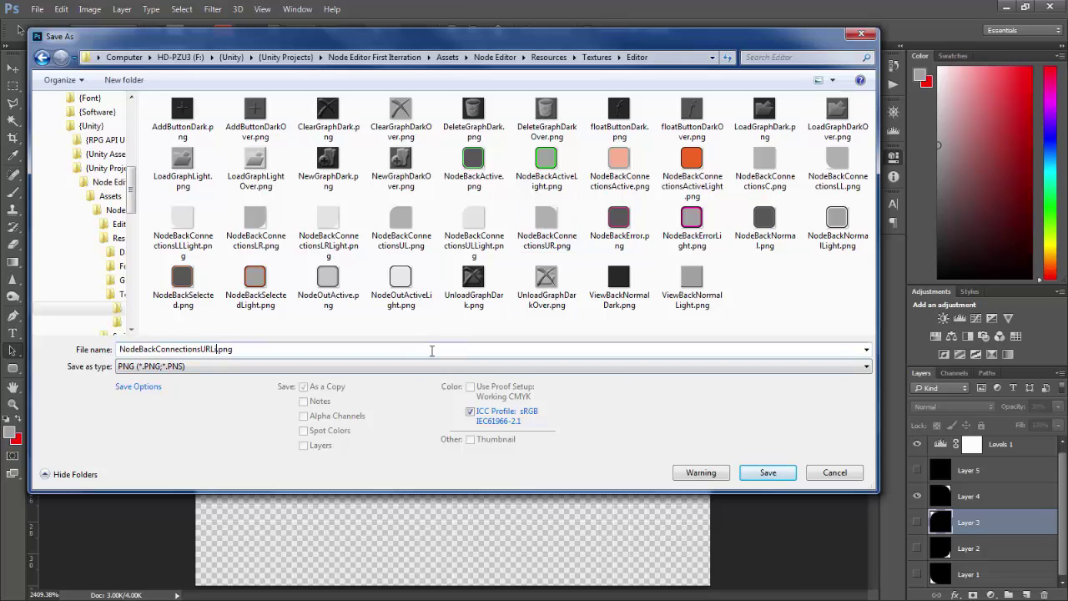
key("Return")
key("Return")
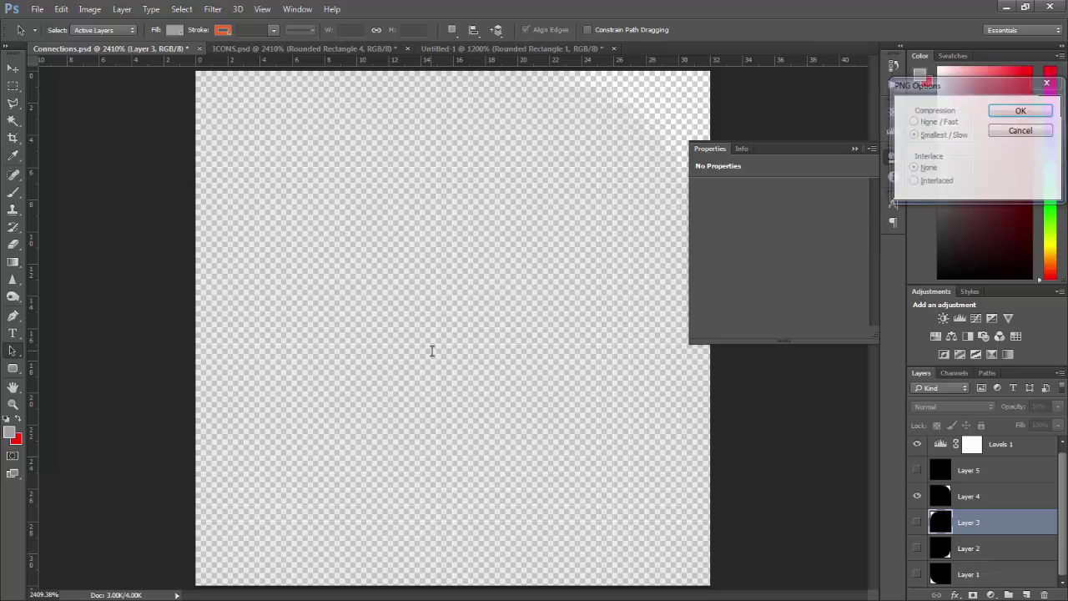
Show Layer 5 instead of Layer 4 and start saving the image under a new name in PNG format
left_click(917, 496)
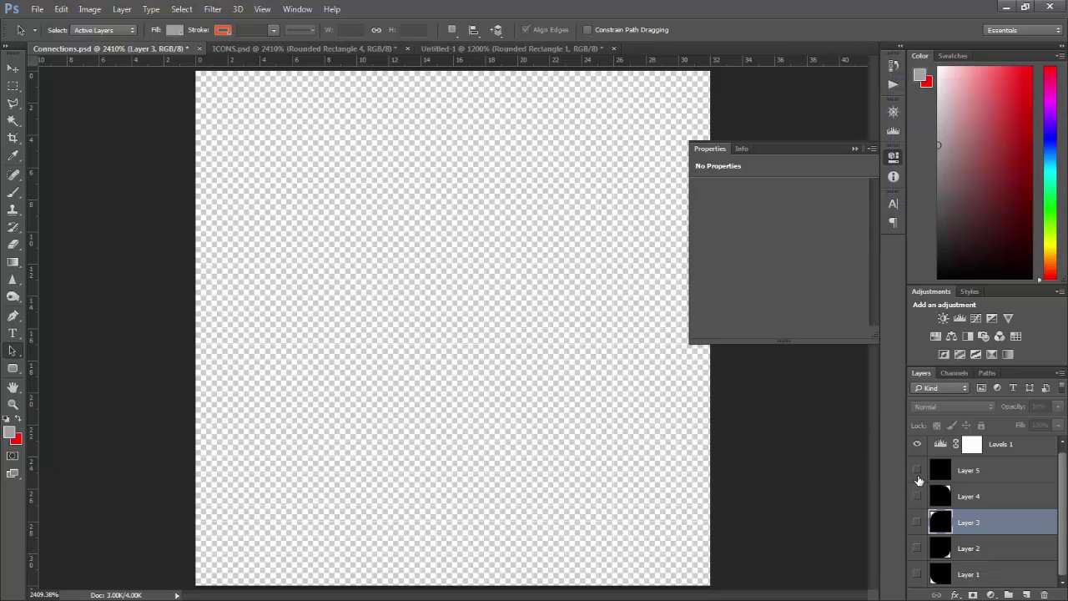
left_click(918, 470)
left_click(971, 471)
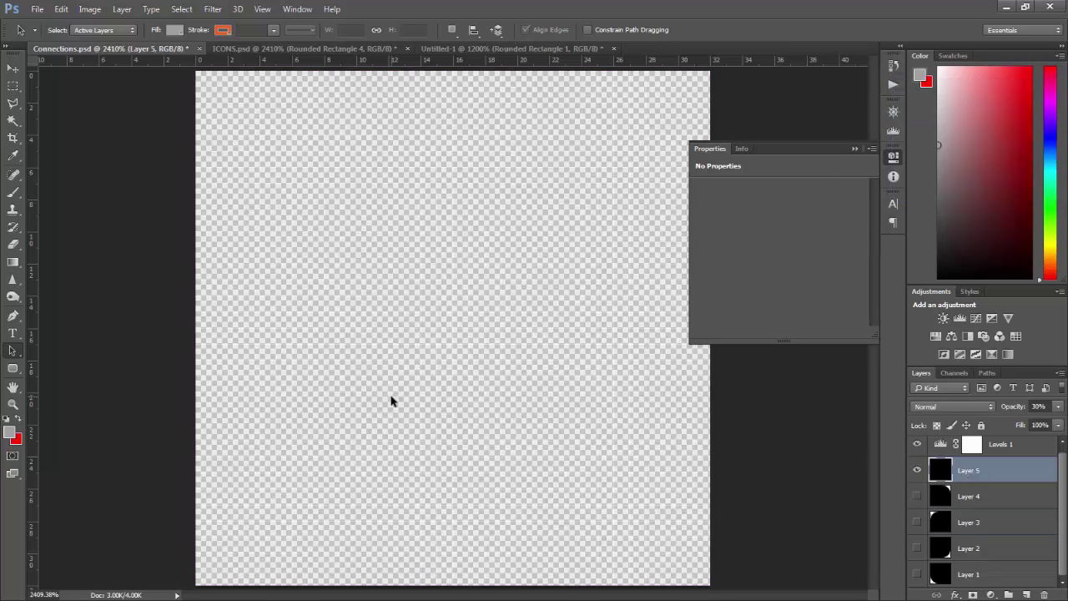
key("ctrl+shift+s")
left_click(318, 367)
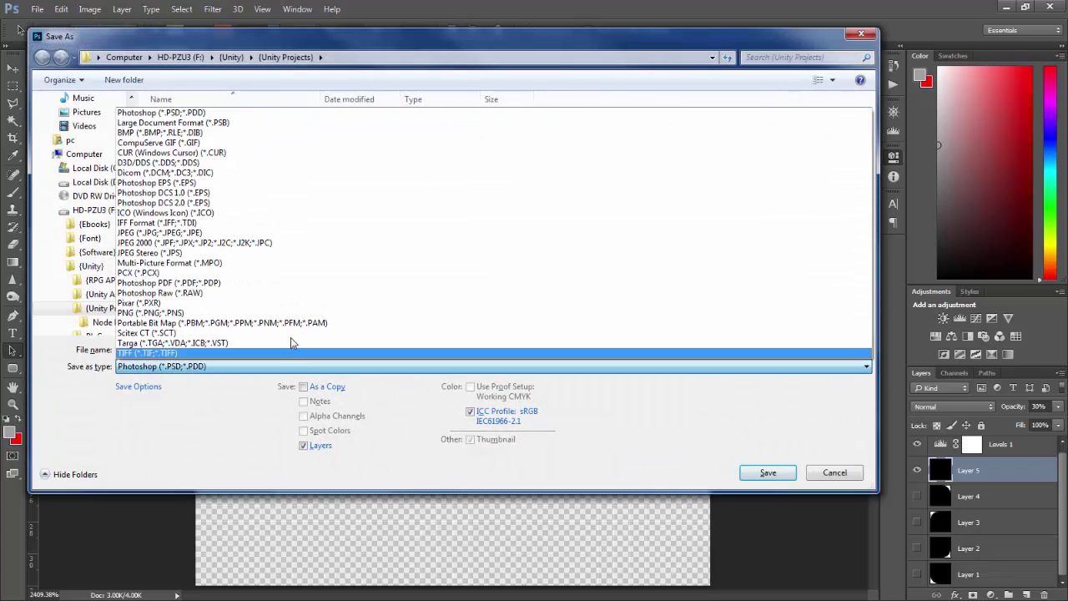
left_click(298, 321)
Choose the Node Editor First Iterration project's Assets/Node Editor/Resources/Textures/Editor folder as the save location for the Layer 5 image
double_click(218, 119)
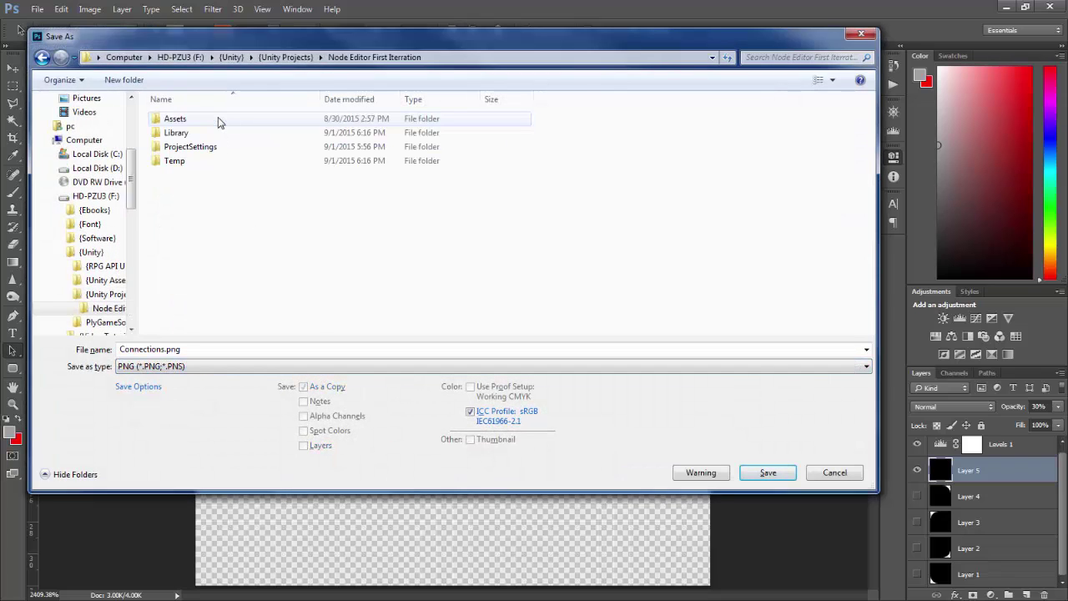
double_click(218, 118)
left_click(218, 118)
double_click(218, 119)
double_click(220, 133)
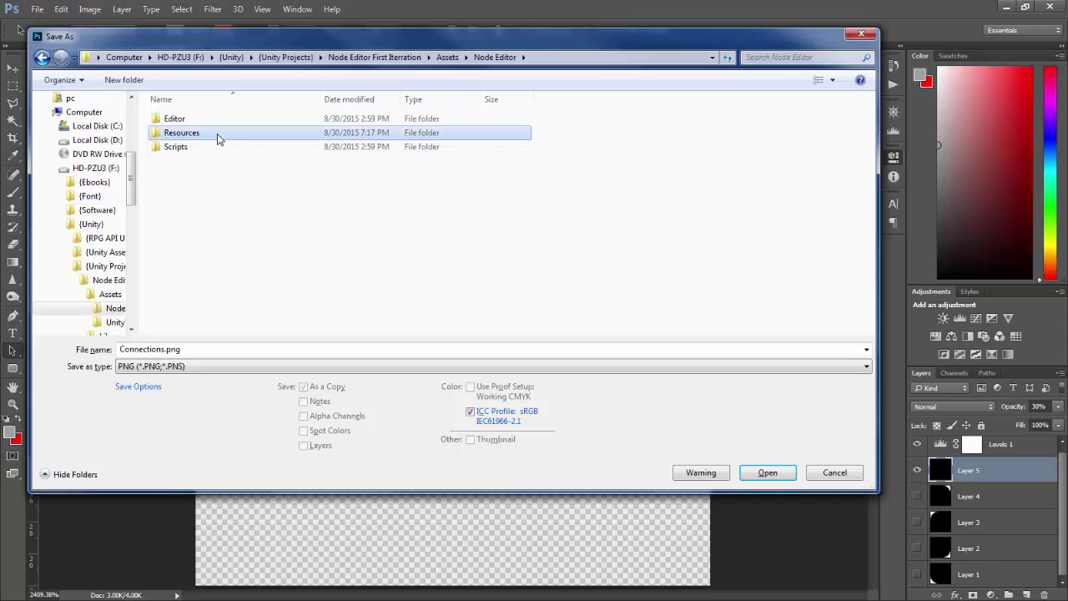
double_click(215, 161)
double_click(221, 121)
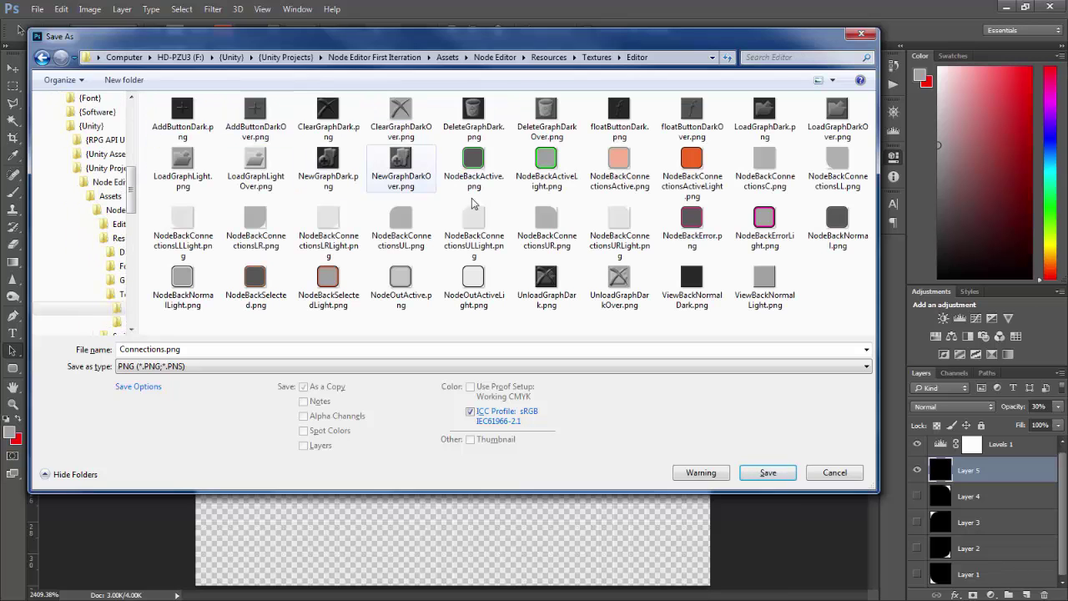
Save the image as NodeBackConnectionsCLight.png, based on NodeBackConnectionsC.png, with the default PNG options, and switch to Unity
left_click(766, 160)
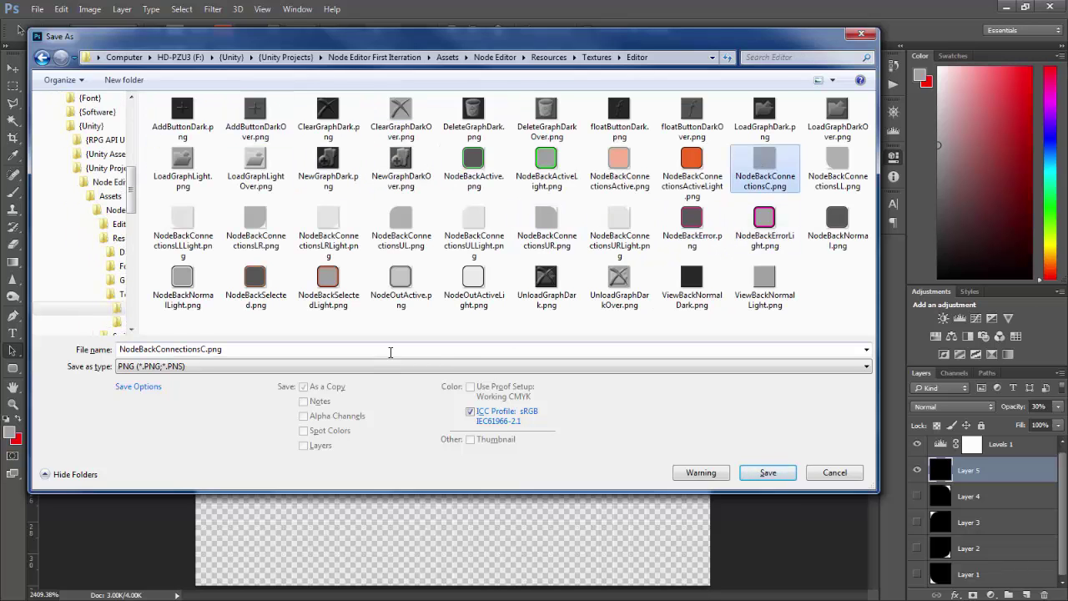
left_click(393, 350)
left_click(417, 348)
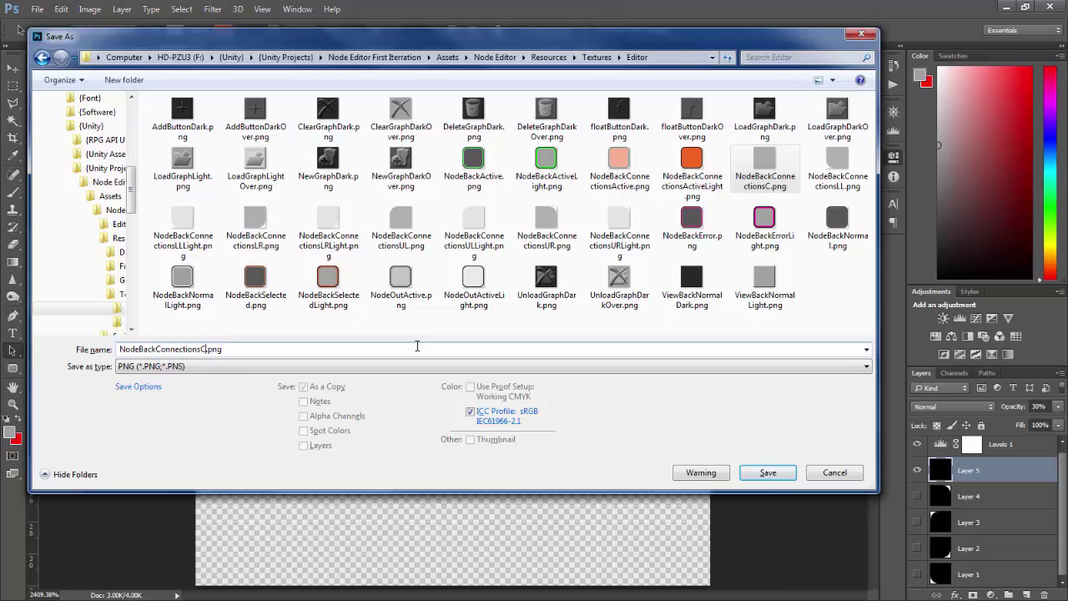
type("Light")
key("Return")
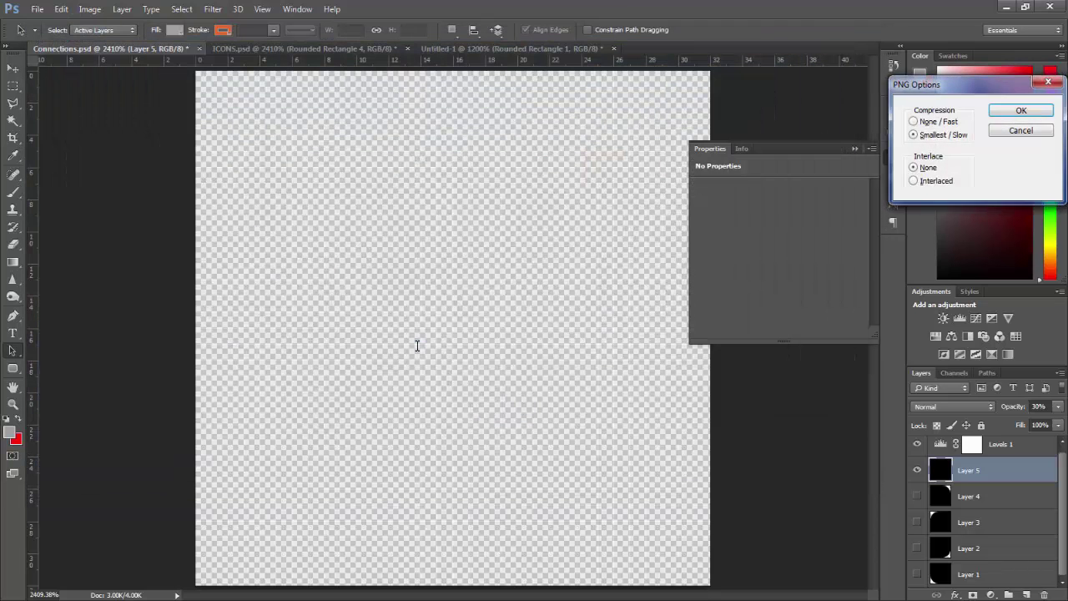
key("Return")
left_click(1008, 9)
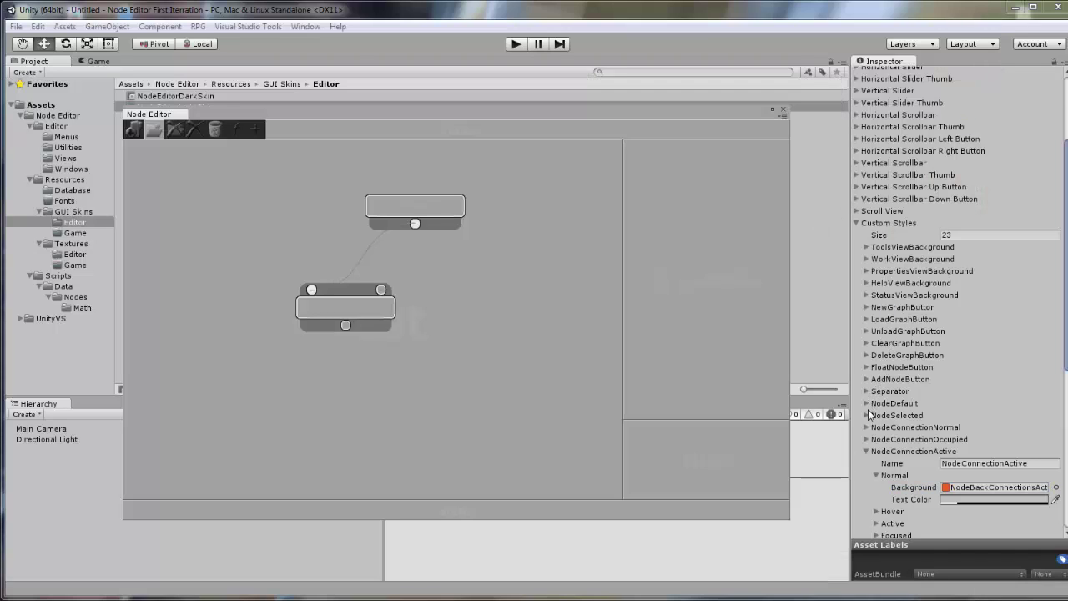
Assign the NodeBackConnectionsLLLight texture as the normal background of the NodeConnectionBackLL custom style
left_click(872, 451)
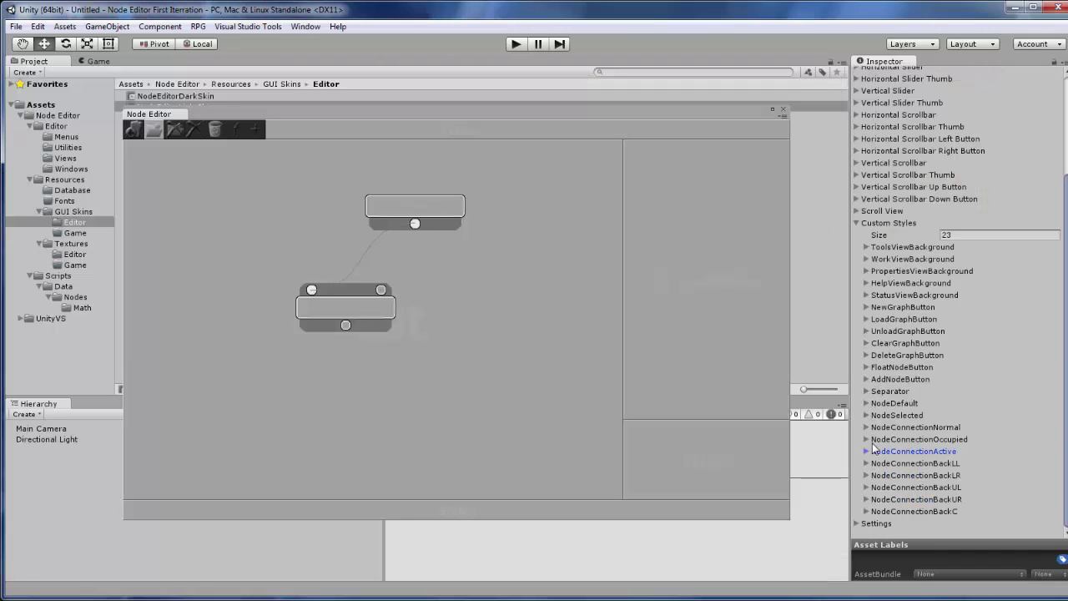
left_click(866, 464)
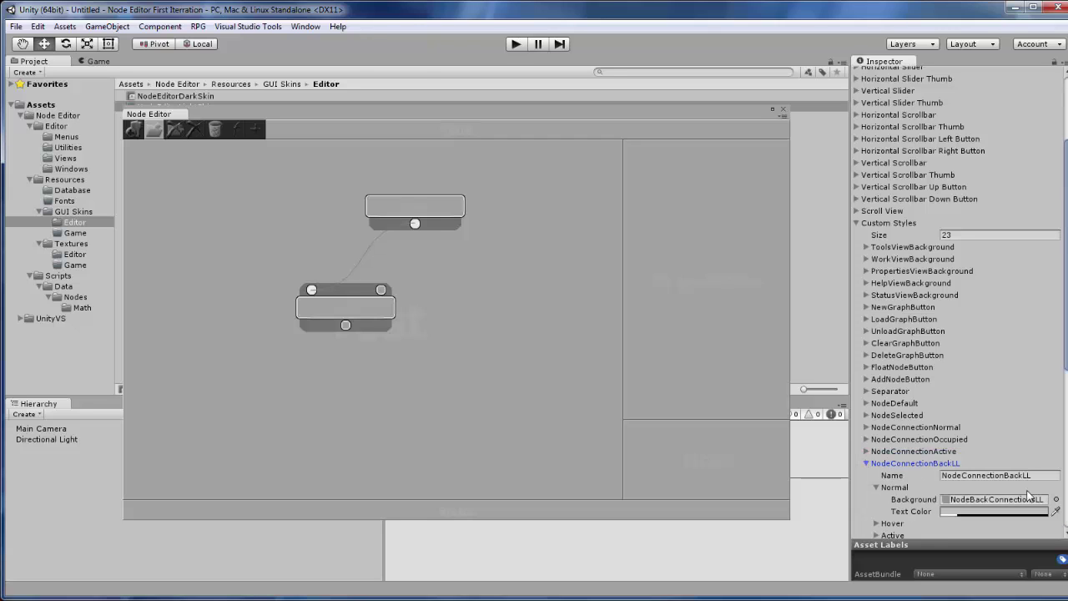
left_click(1057, 500)
left_click(345, 308)
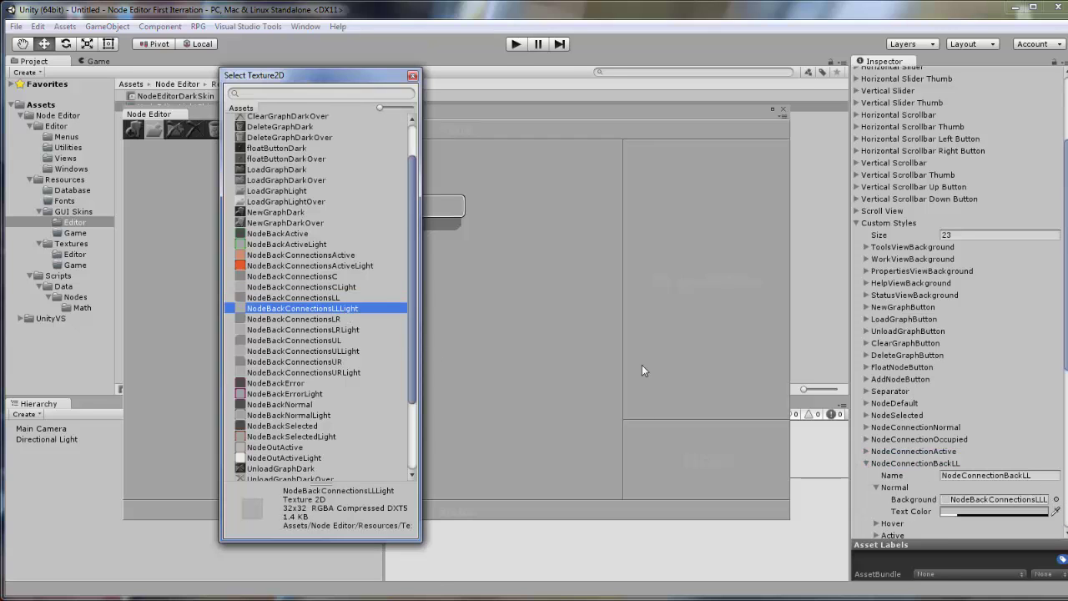
left_click(867, 464)
Assign the NodeBackConnectionsLRLight texture as the normal background of the NodeConnectionBackLR custom style
left_click(866, 475)
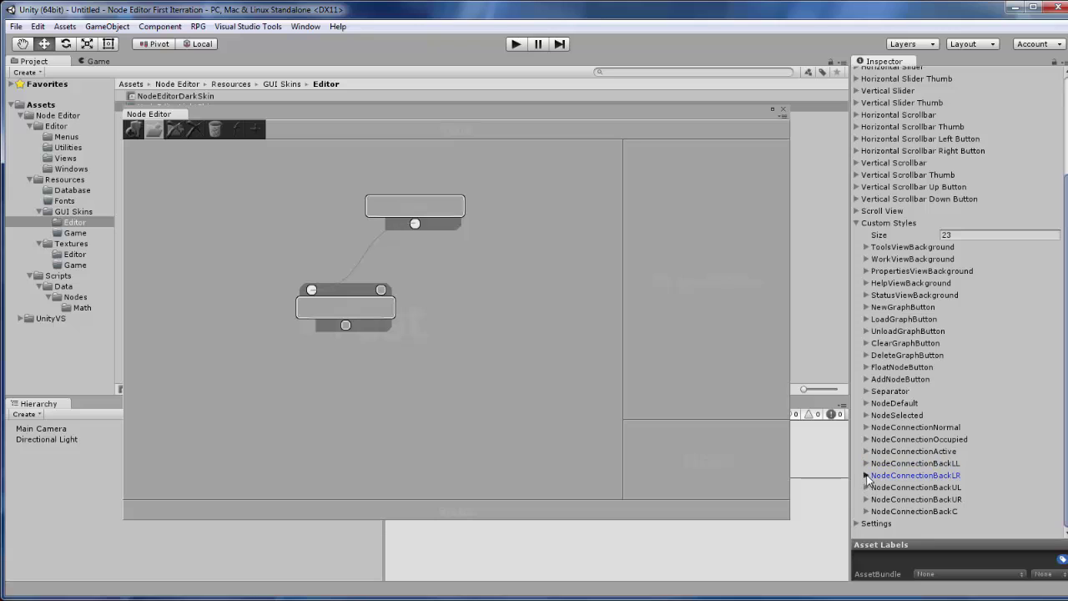
left_click(1053, 511)
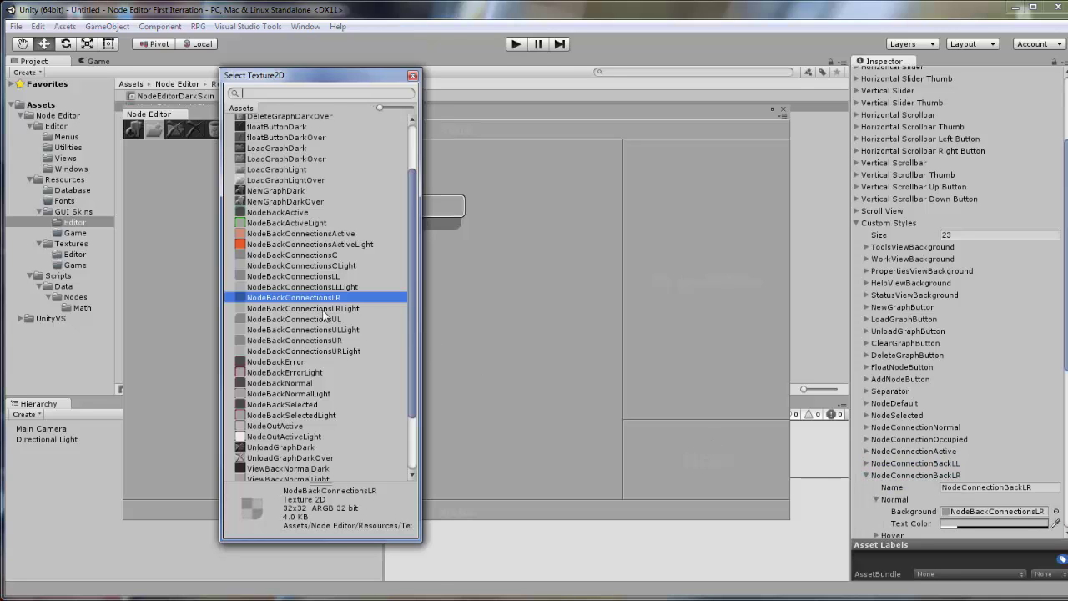
left_click(326, 308)
left_click(867, 475)
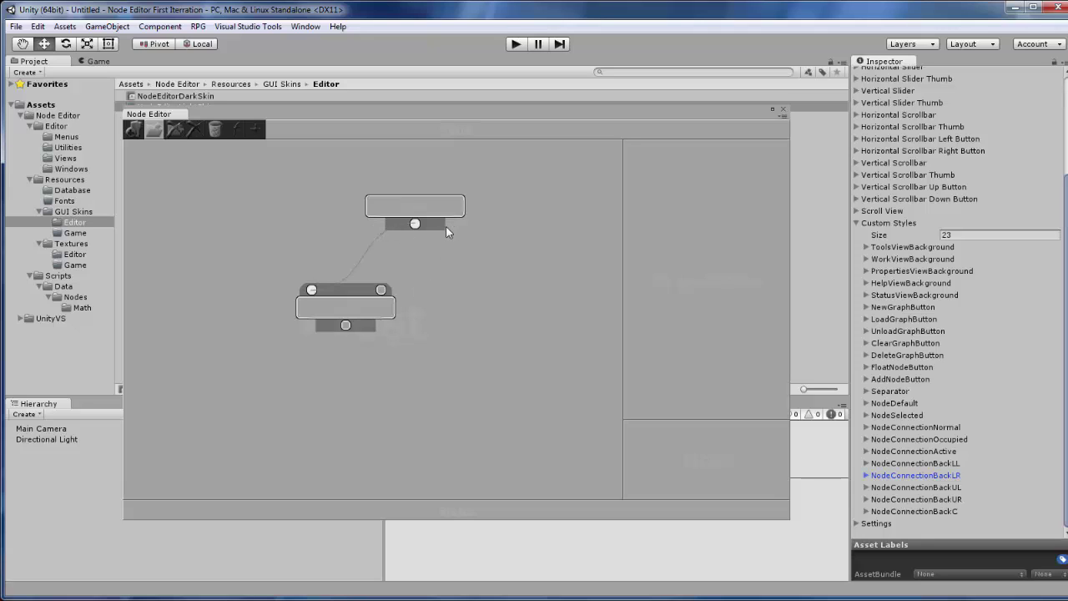
Assign the NodeBackConnectionsULLight texture as the normal background of the NodeConnectionBackUL custom style
left_click(867, 486)
left_click(1055, 523)
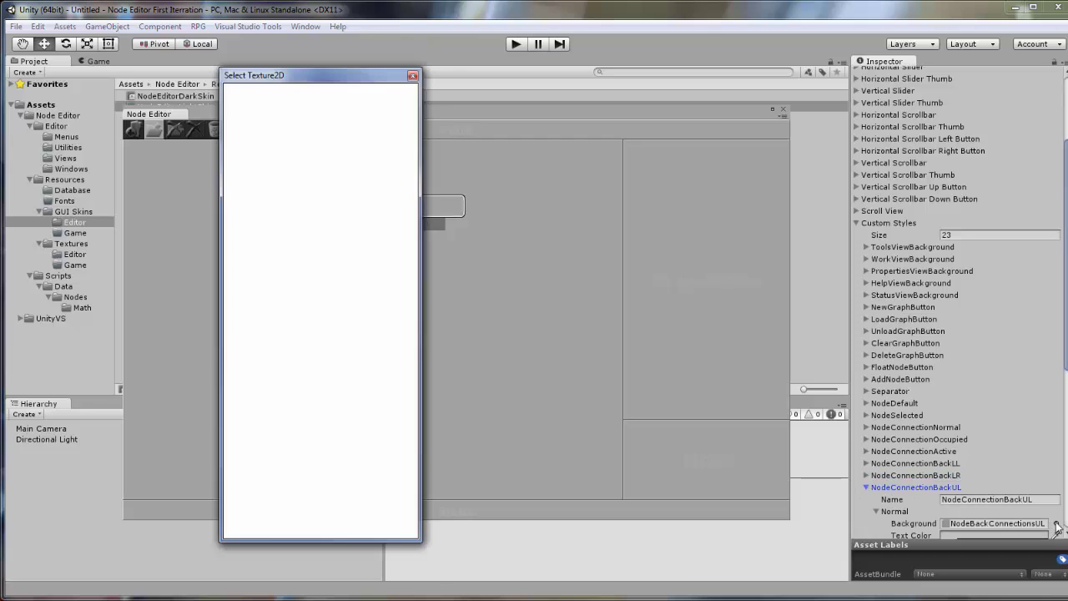
left_click(348, 313)
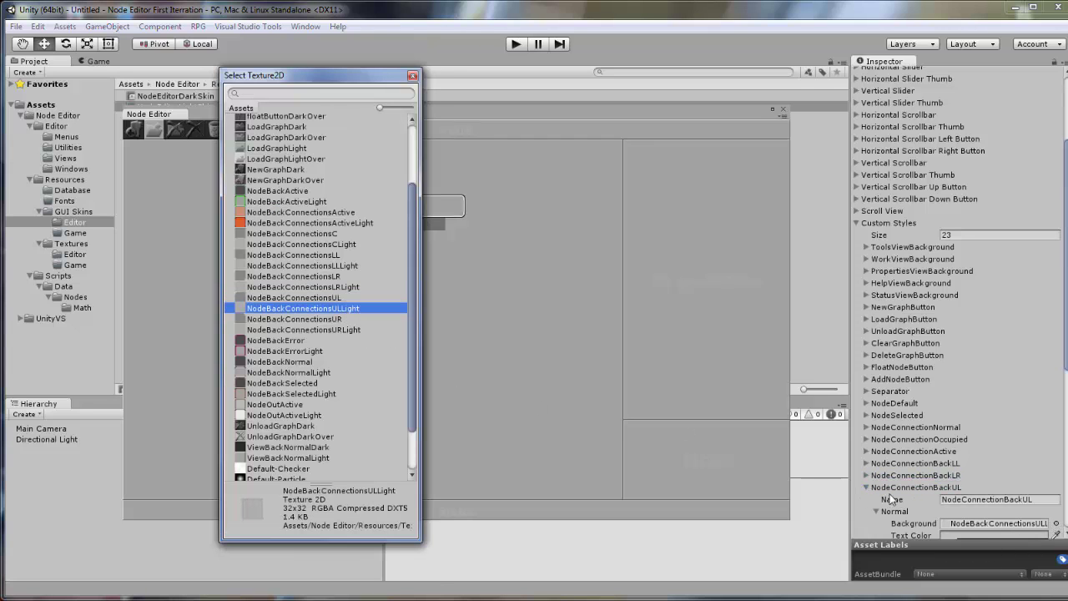
left_click(866, 486)
Assign the NodeBackConnectionsURLight texture as the normal background of the NodeConnectionBackUR custom style
left_click(867, 499)
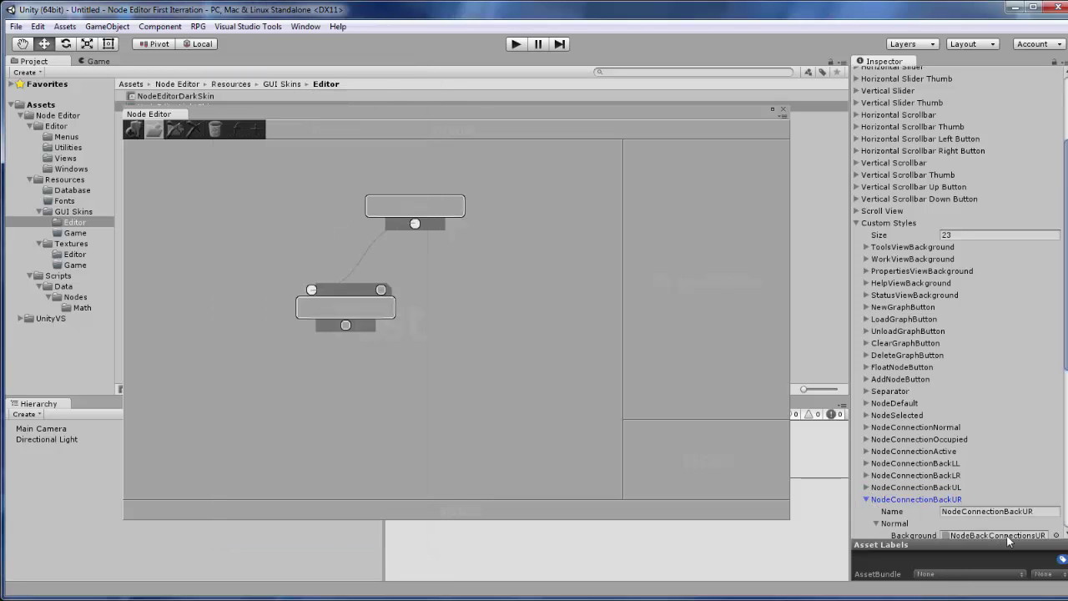
left_click(1056, 536)
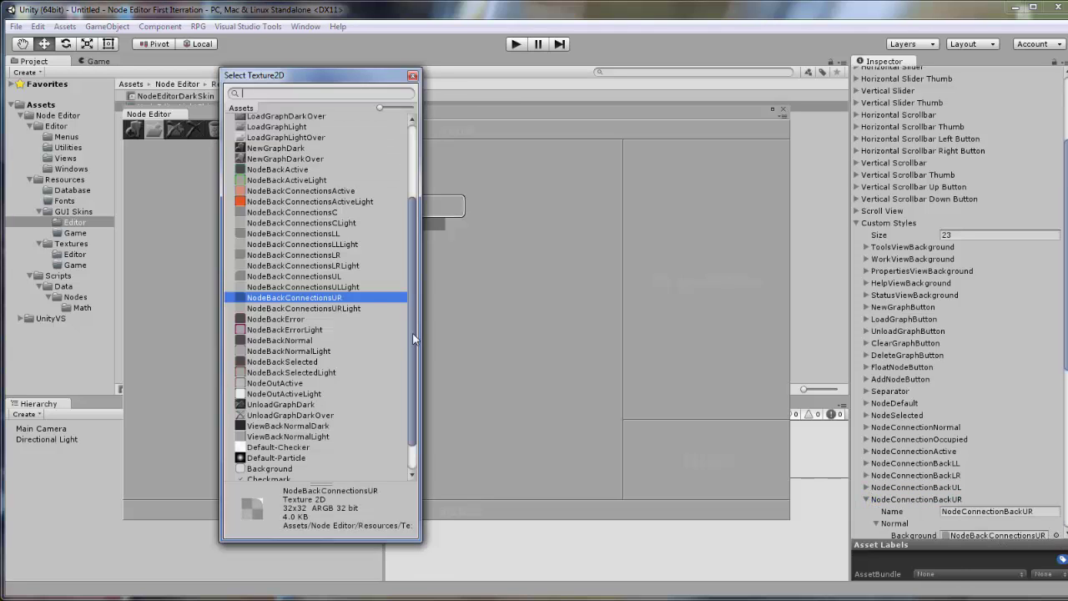
left_click(359, 309)
left_click(865, 499)
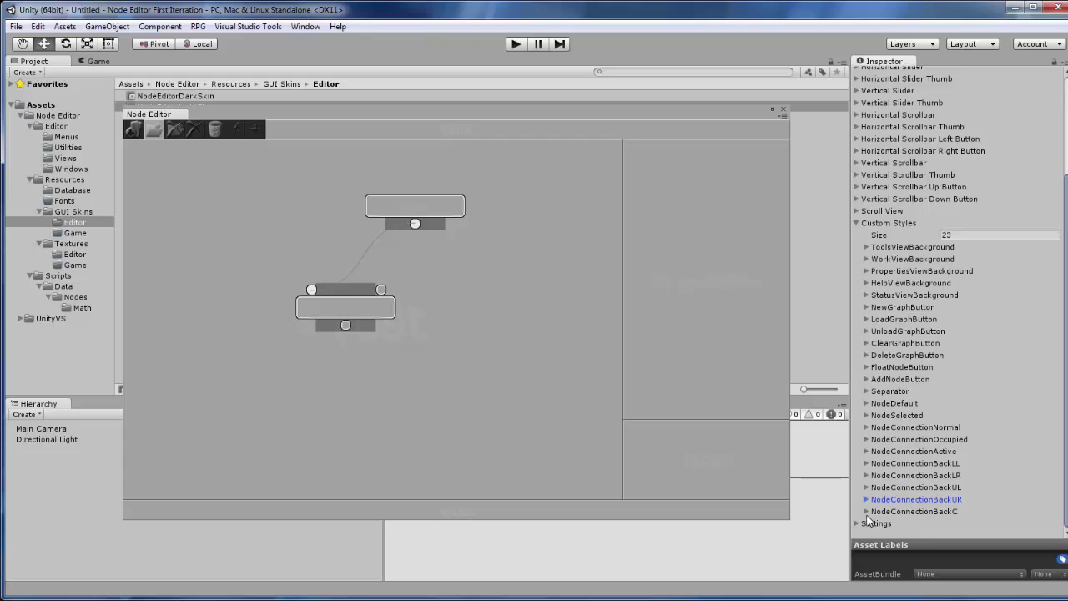
Assign the NodeBackConnectionsCLight texture as the normal background of the NodeConnectionBackC custom style and close the texture picker
left_click(866, 511)
scroll(1010, 469, "down", 3)
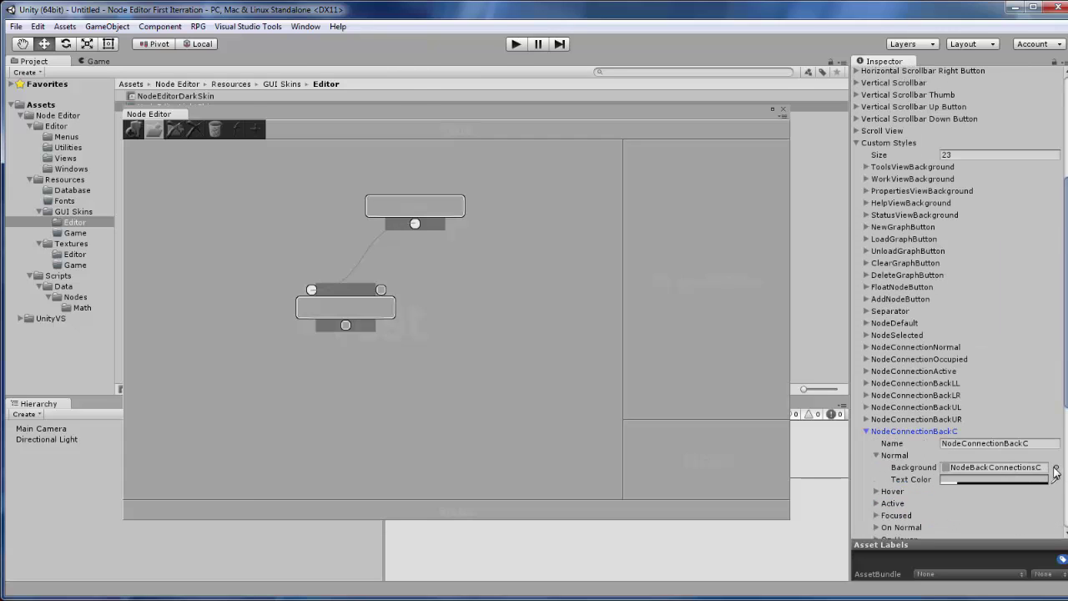
left_click(1055, 470)
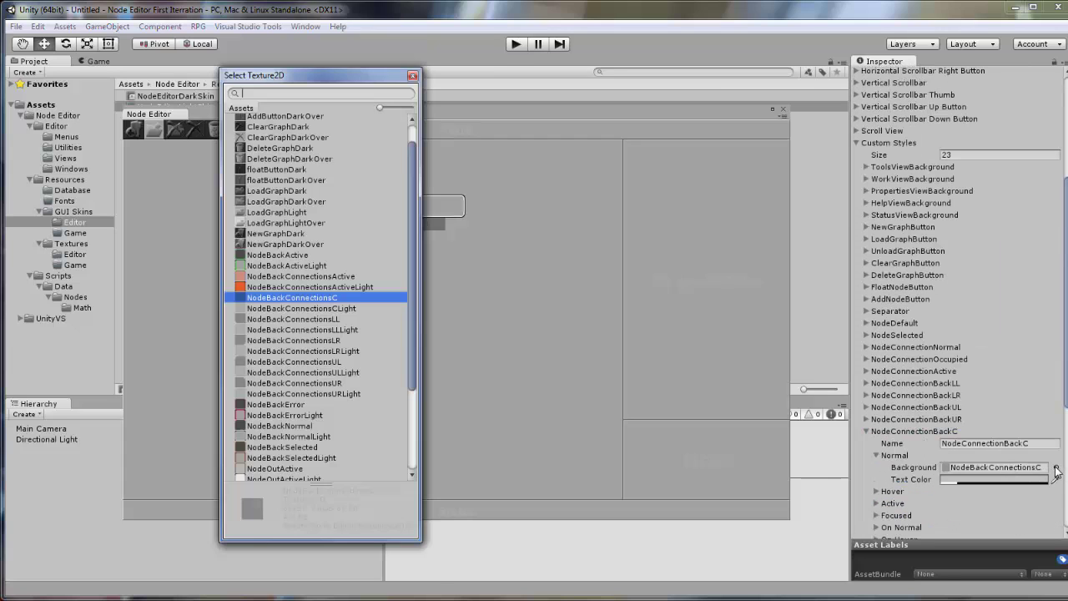
left_click(319, 308)
left_click(412, 76)
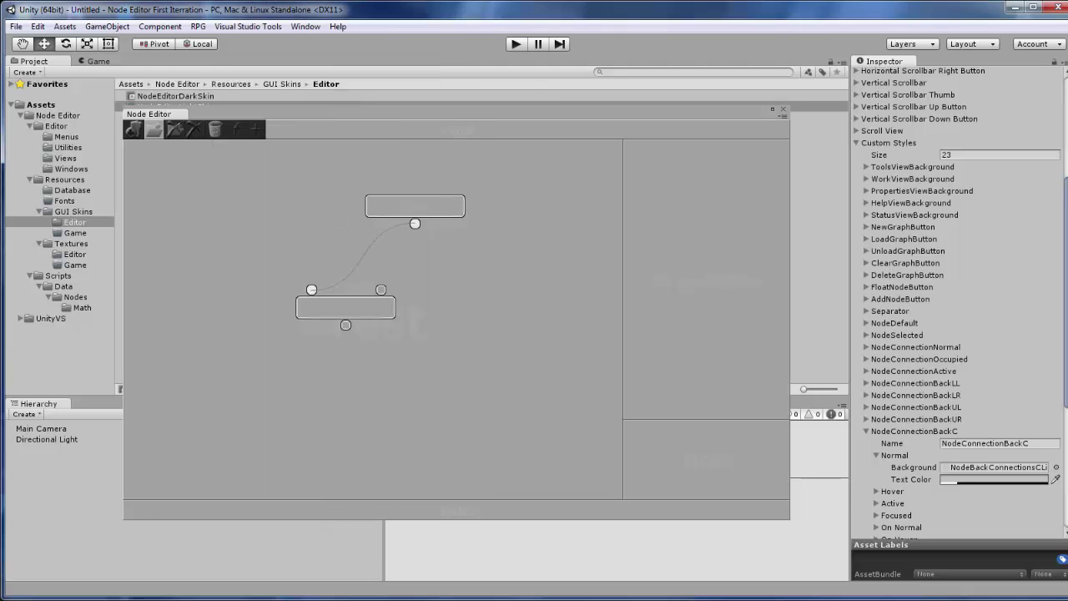
Switch to Photoshop and raise the output black level of the Levels 1 adjustment in Connections.psd to lighten Layer 5
key("alt+Tab")
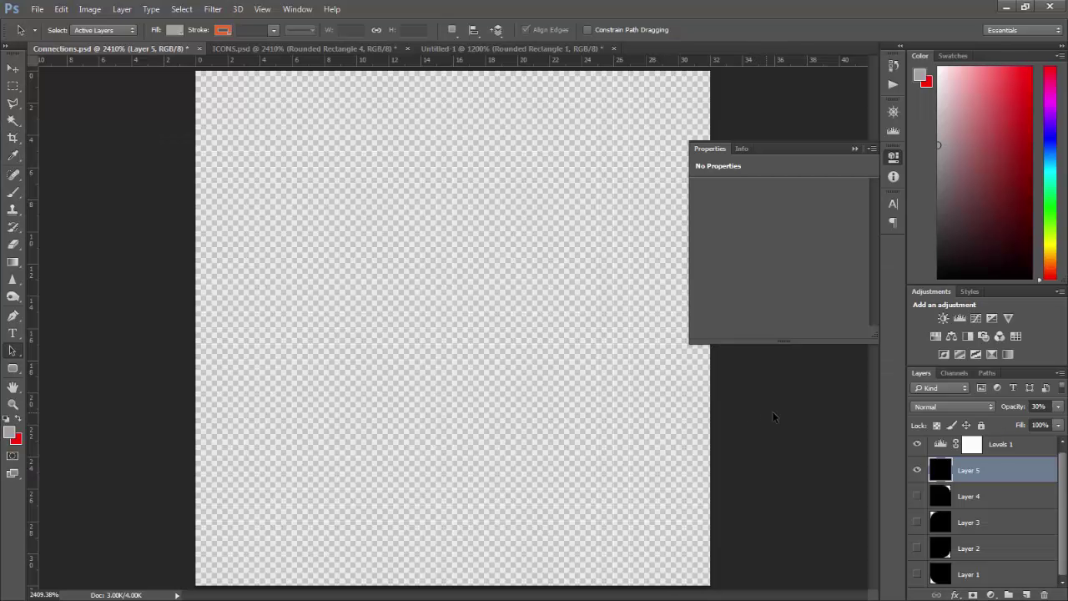
left_click(1008, 445)
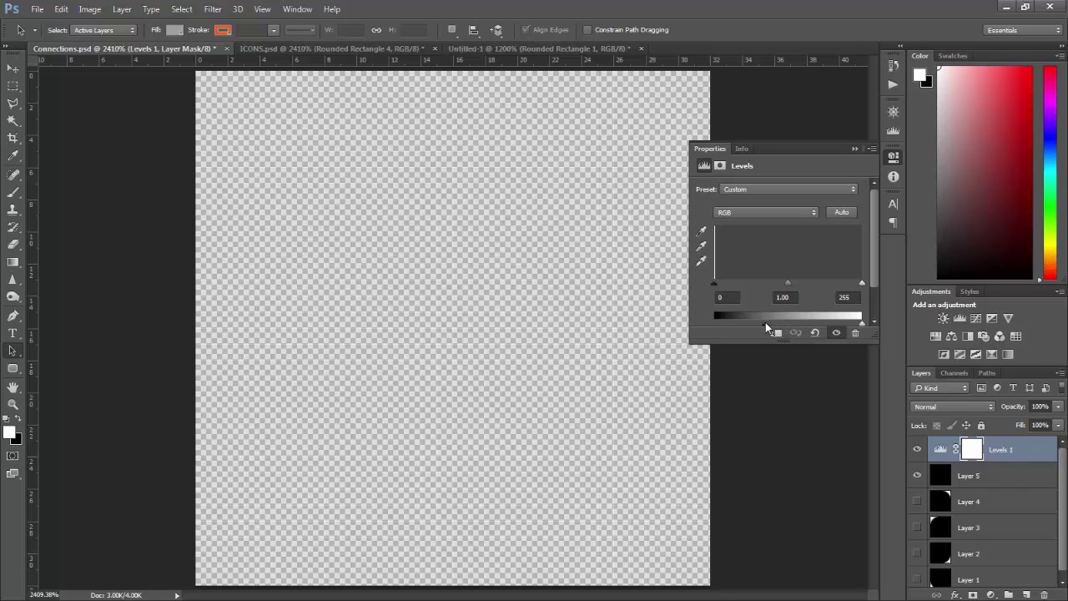
left_click_drag(742, 324, 781, 324)
Set Layer 5's opacity to 100% and raise the Levels 1 output black level a little further to lighten the gray
left_click(979, 478)
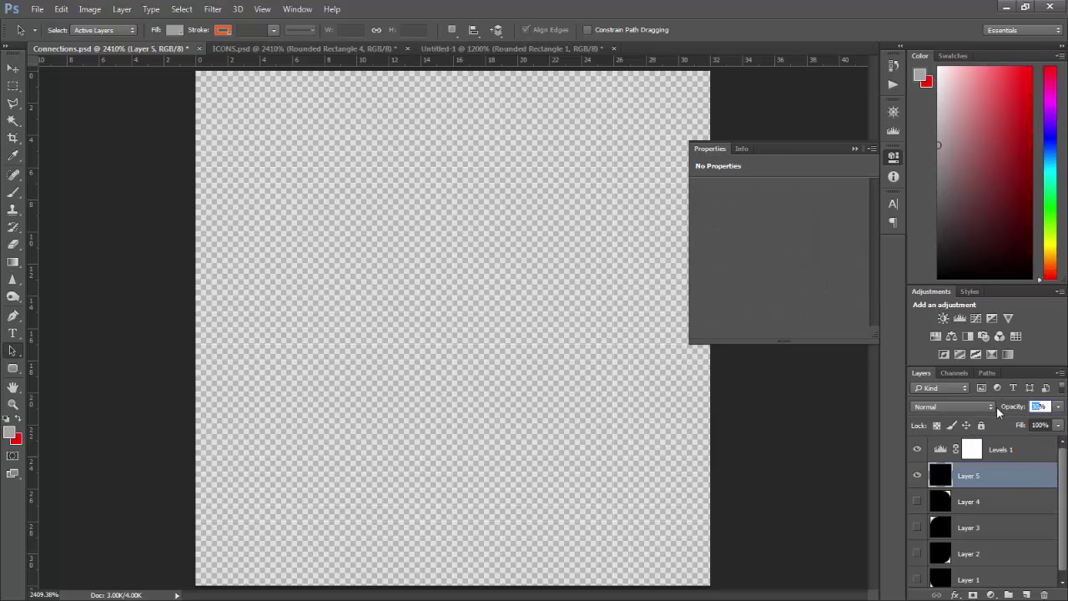
type("100")
key("Return")
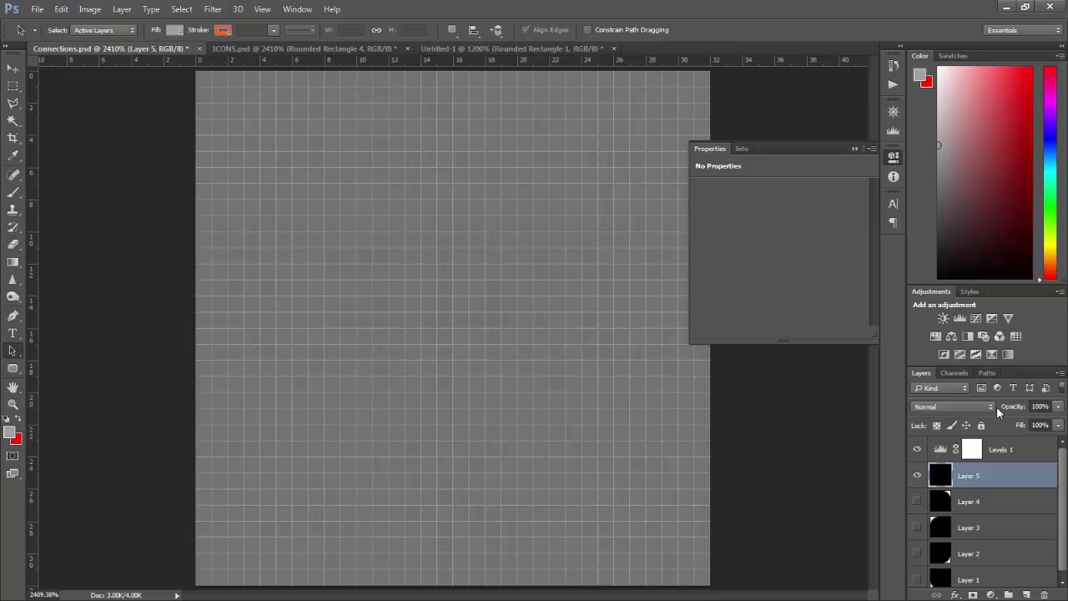
left_click(1009, 454)
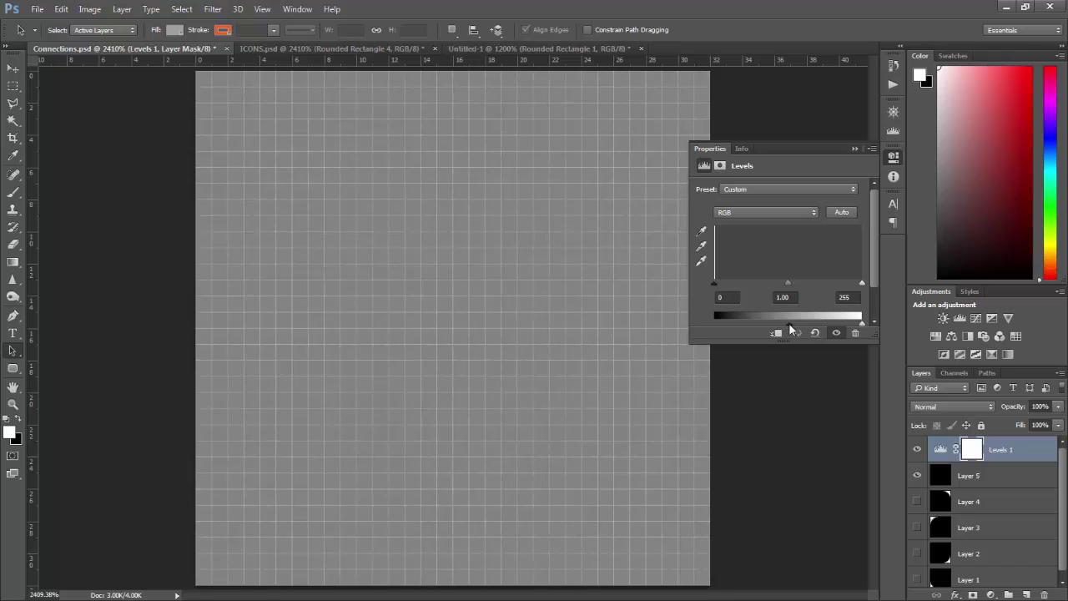
left_click_drag(789, 323, 798, 324)
left_click(1043, 406)
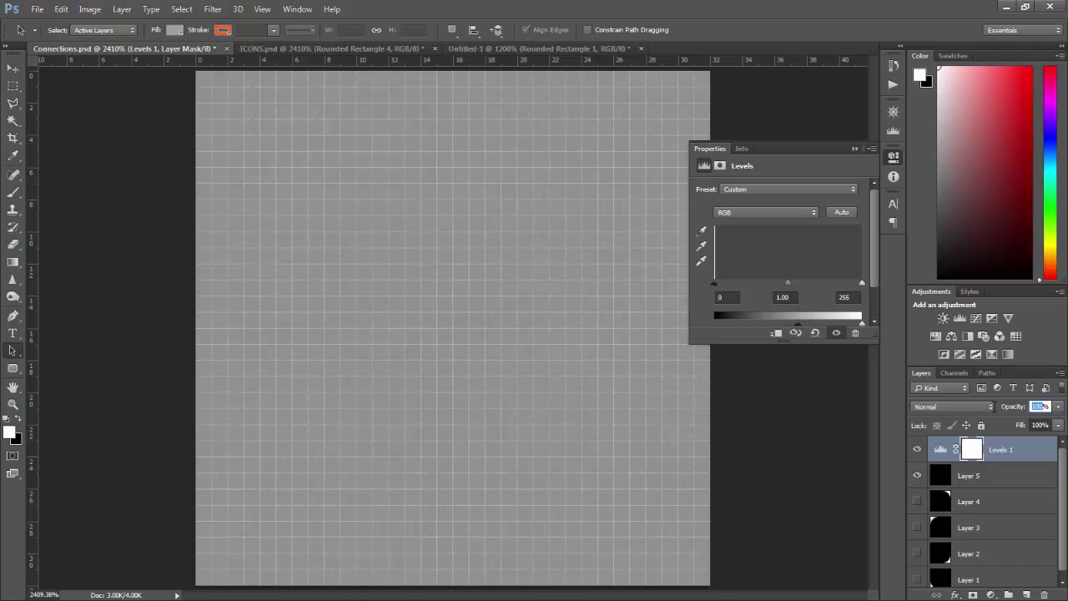
type("30")
key("Return")
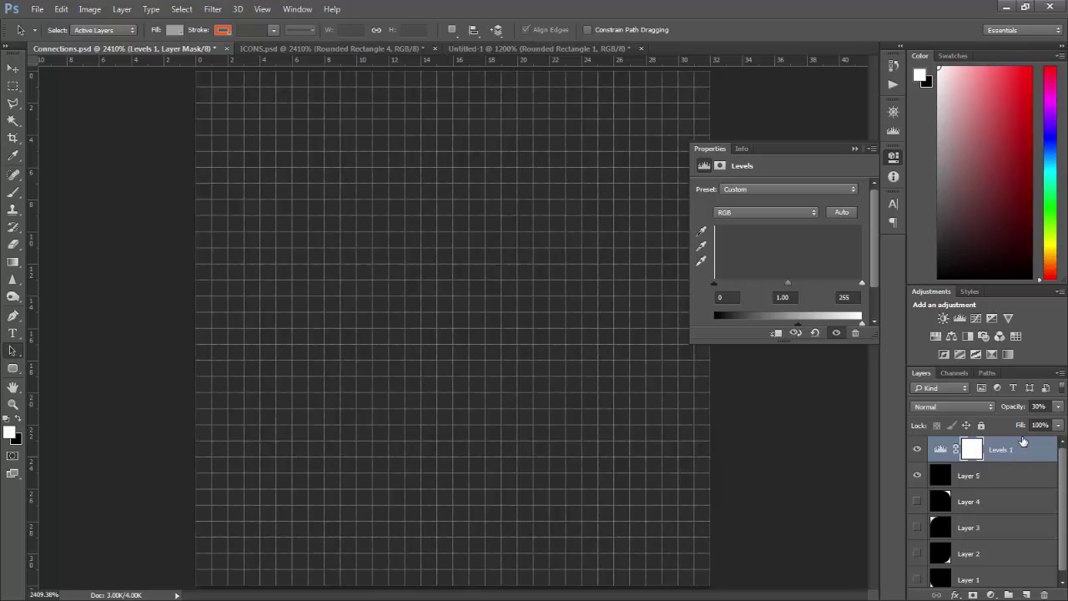
scroll(990, 406, "down", 5)
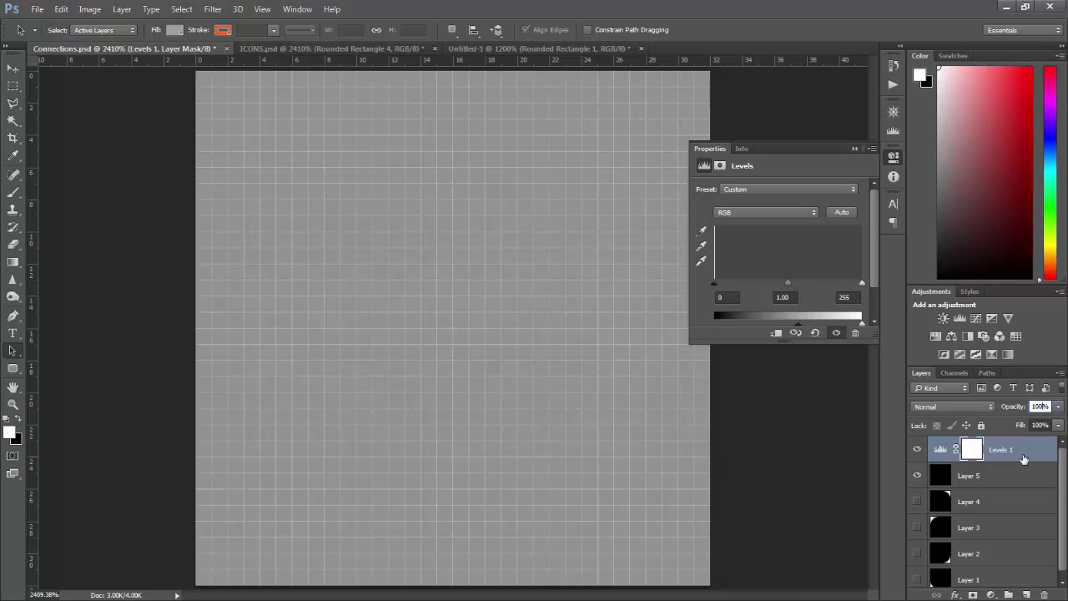
Set Layer 5's opacity to 30%
left_click(1020, 473)
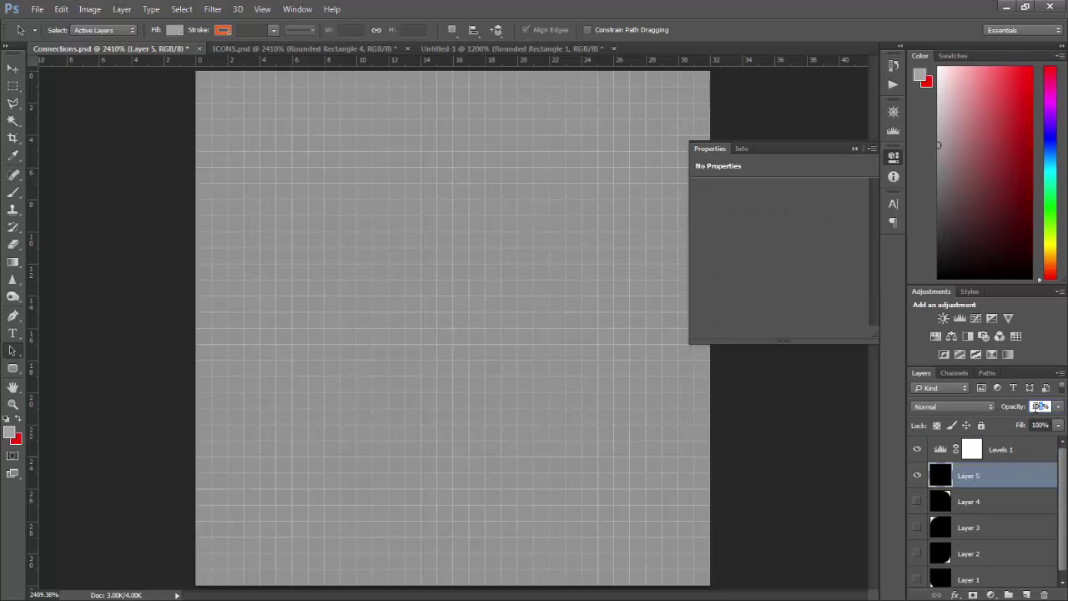
type("1000")
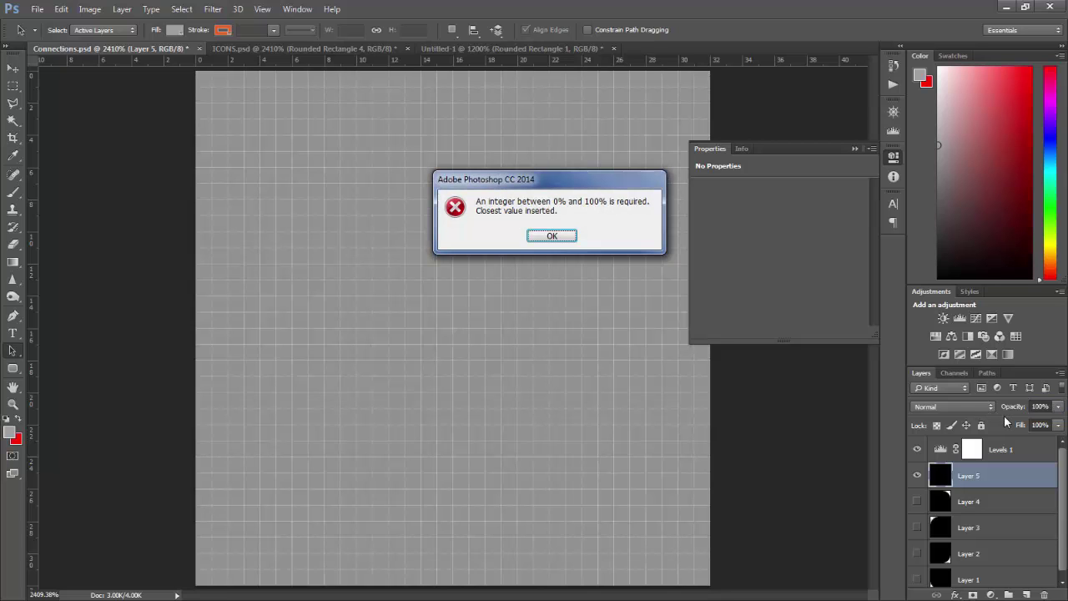
key("Return")
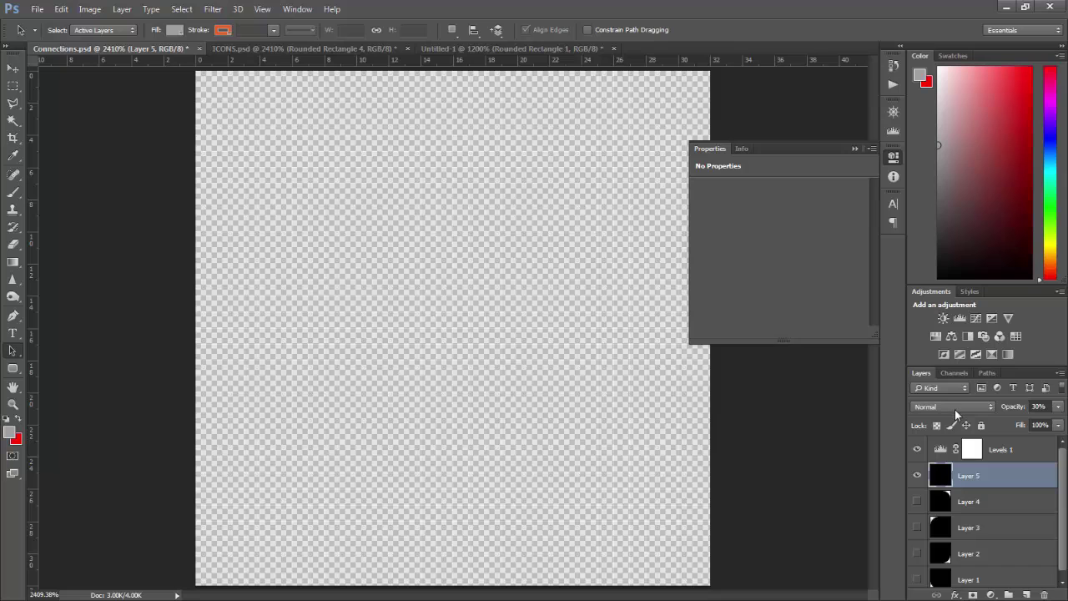
Save the document as Connections.psd in the project's Assets/Node Editor/Resources/Textures/Editor folder, keeping Maximize Compatibility on
key("ctrl+shift+s")
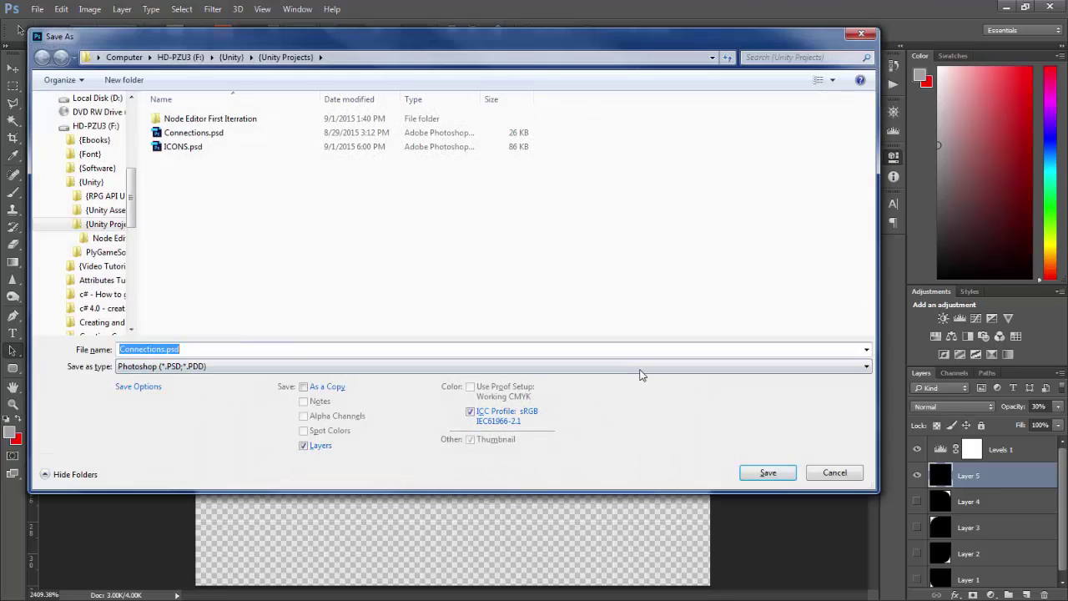
left_click(640, 370)
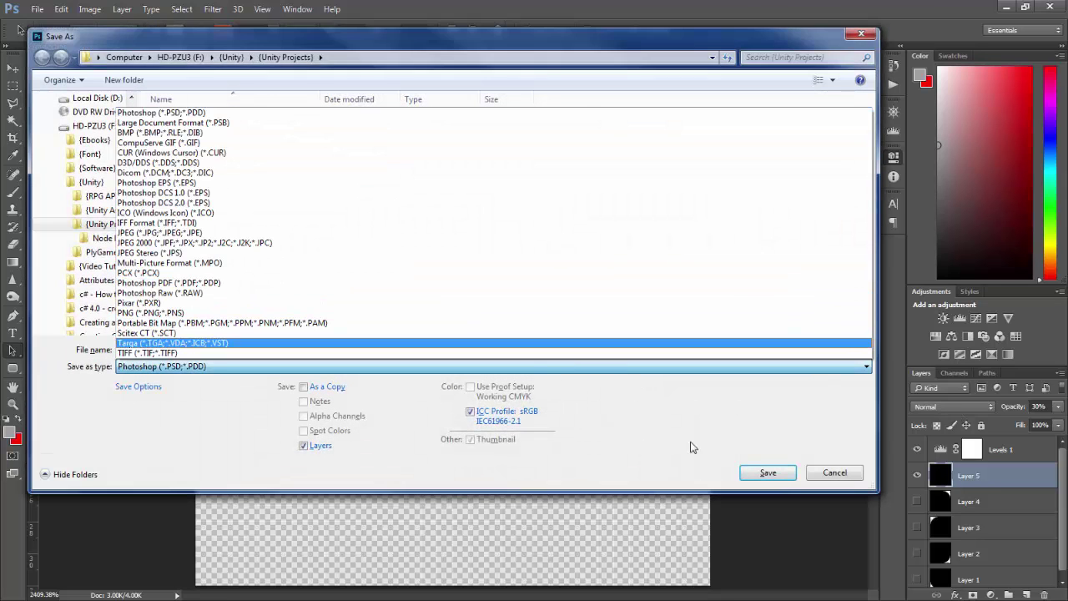
left_click(720, 429)
double_click(237, 117)
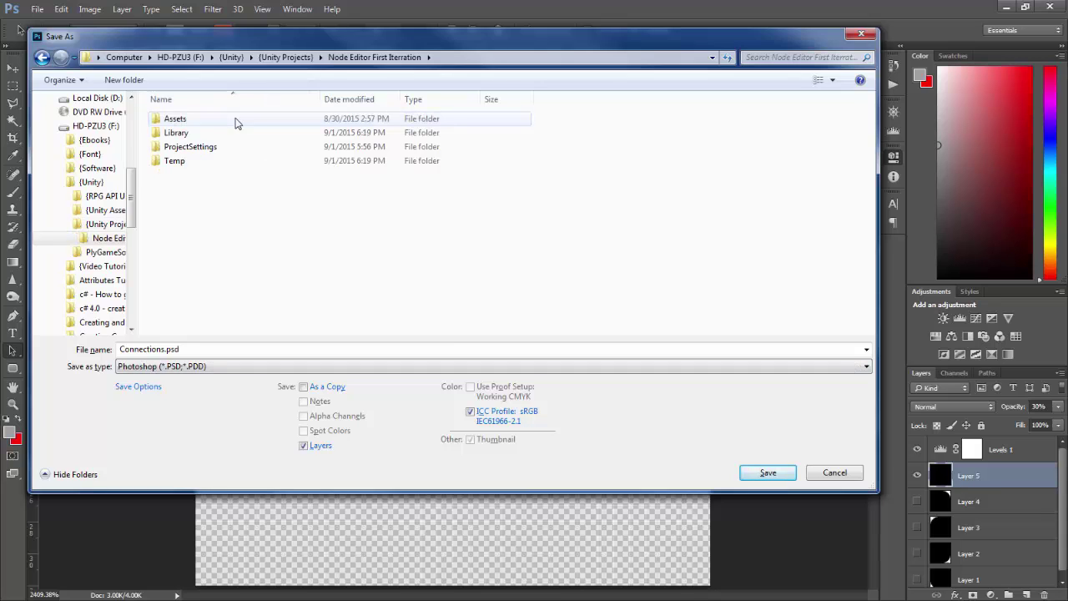
double_click(234, 121)
double_click(231, 121)
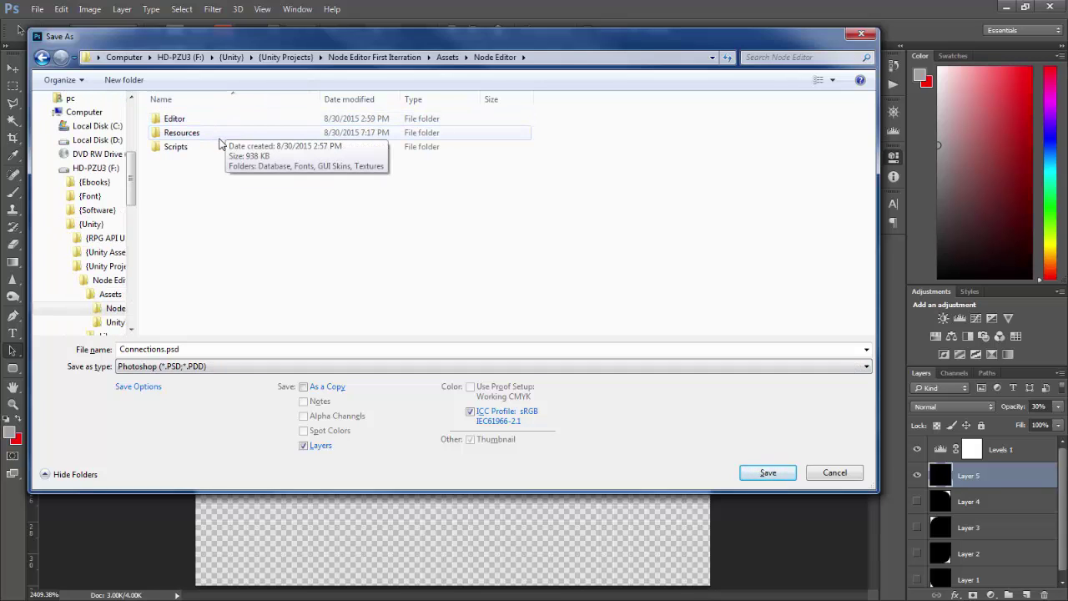
double_click(219, 133)
double_click(183, 160)
left_click(209, 122)
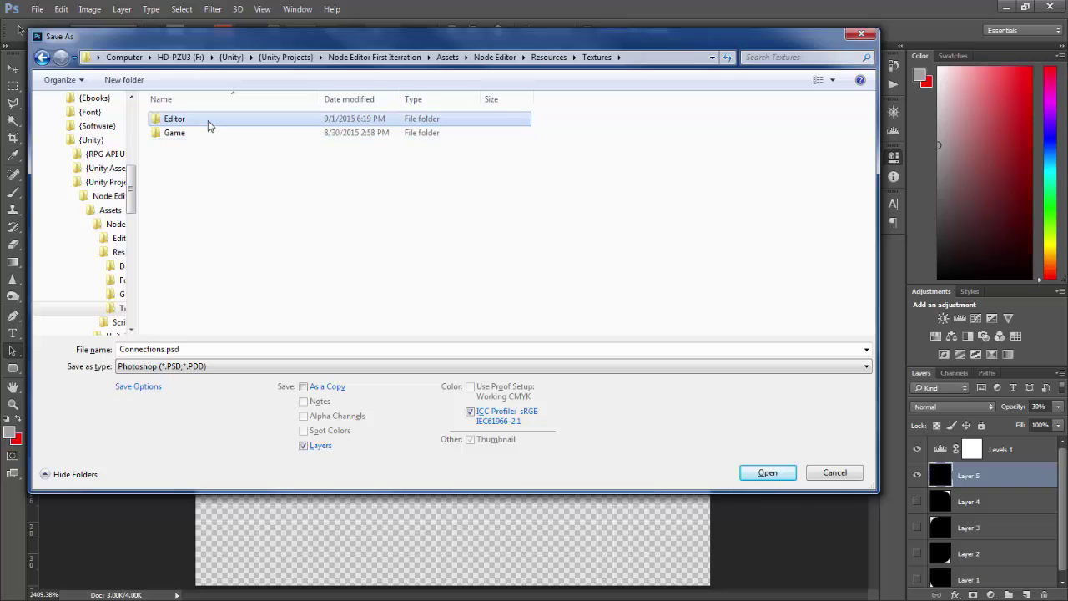
double_click(209, 123)
left_click(740, 473)
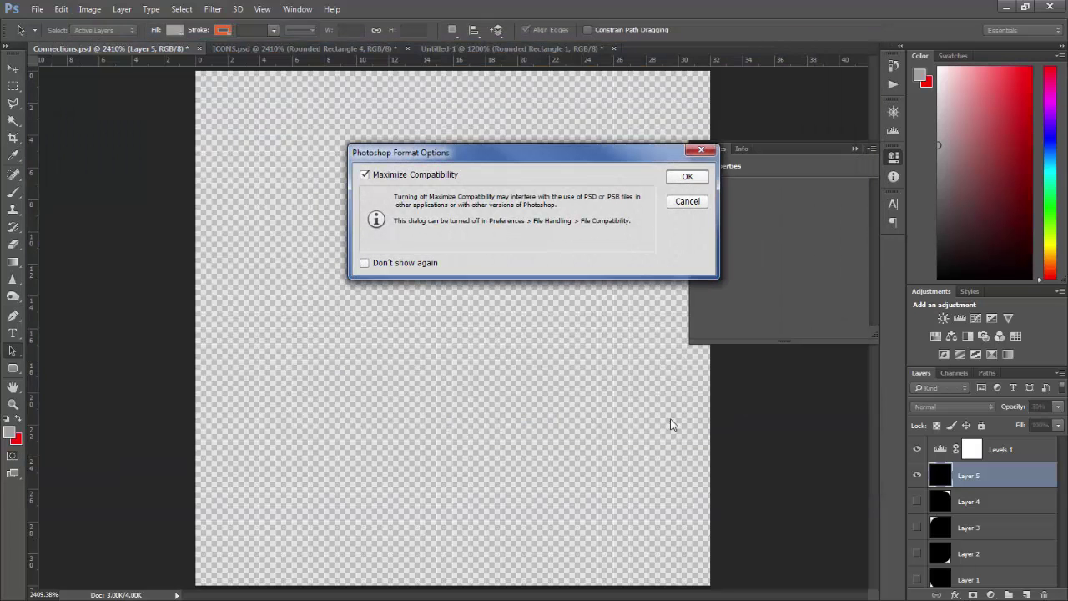
left_click(675, 178)
Export the center connection background as a PNG, replacing NodeBackConnectionsCLight.png in the Textures/Editor folder
key("ctrl+shift+s")
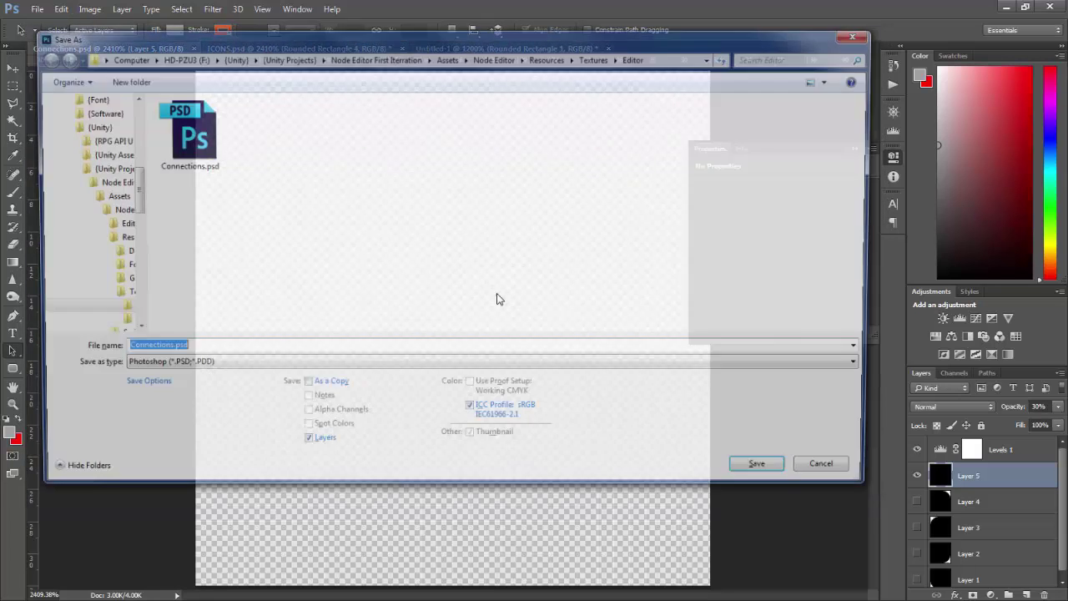
left_click(480, 367)
left_click(467, 318)
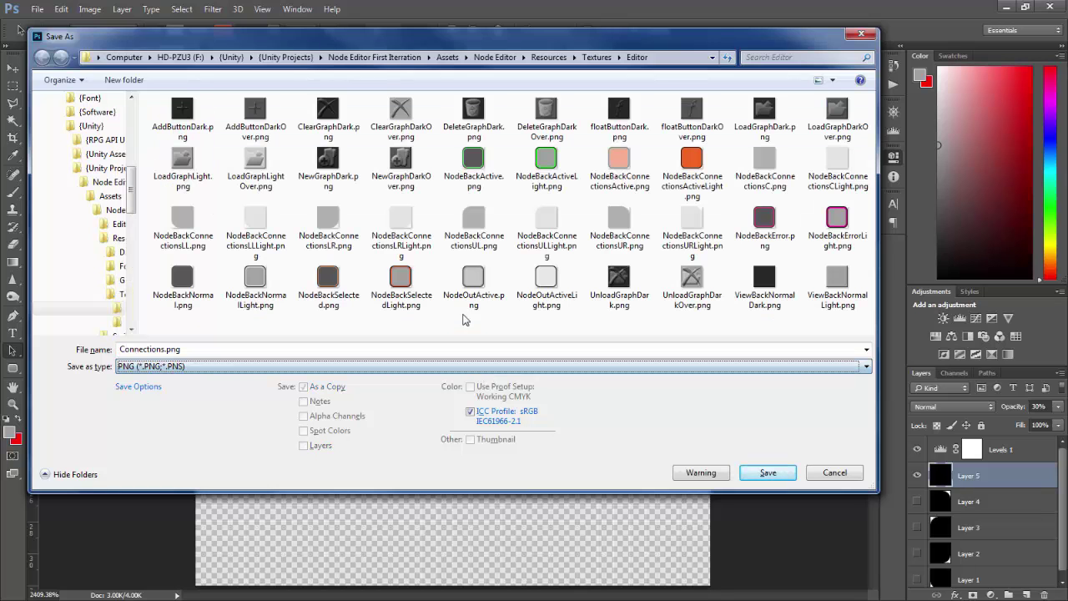
left_click(838, 171)
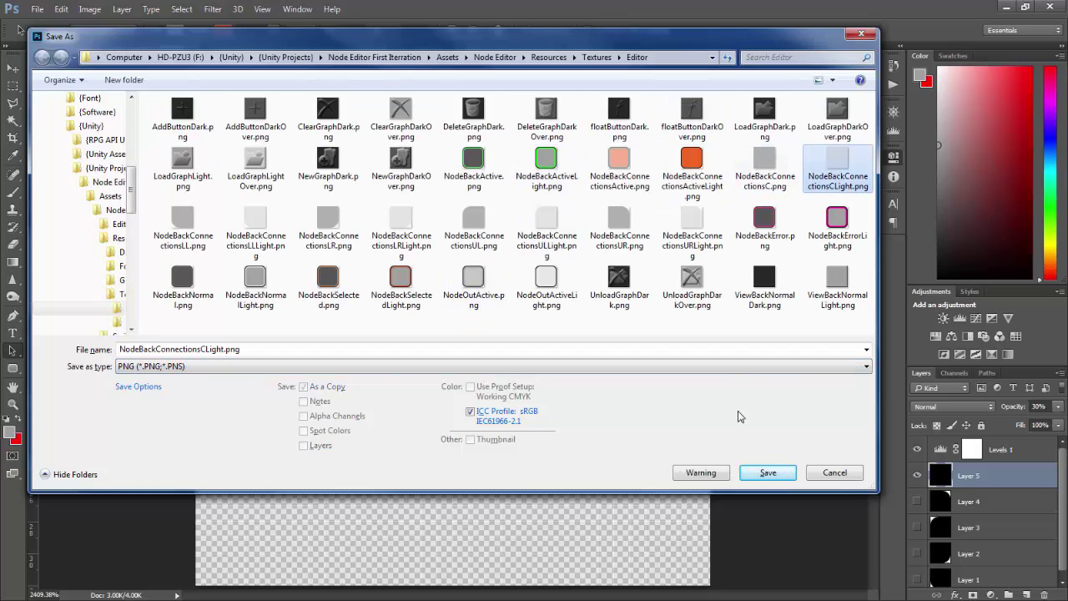
left_click(768, 473)
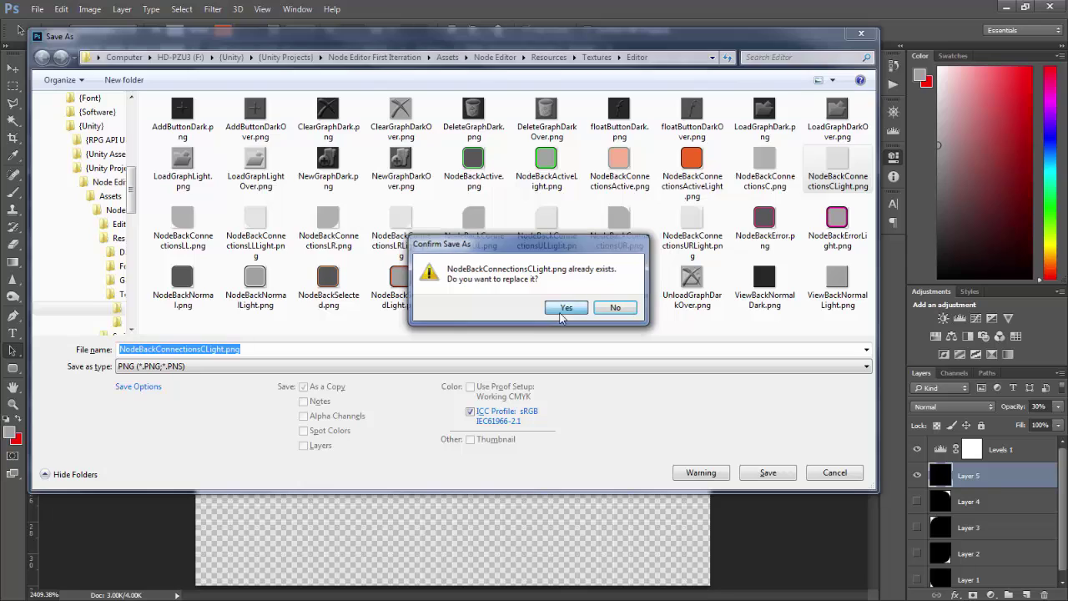
left_click(566, 311)
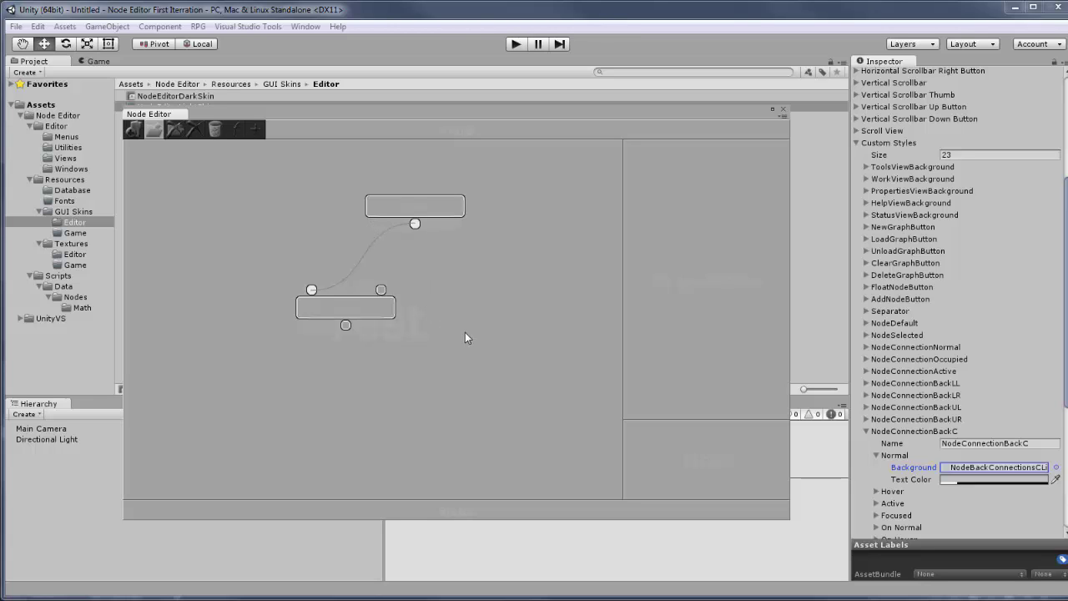
Switch to Unity and select the NodeBackConnections ActiveLight, CLight, LLLight, LRLight, ULLight and URLight textures in Textures/Editor, moving the Node Editor window aside
left_click_drag(518, 121, 806, 151)
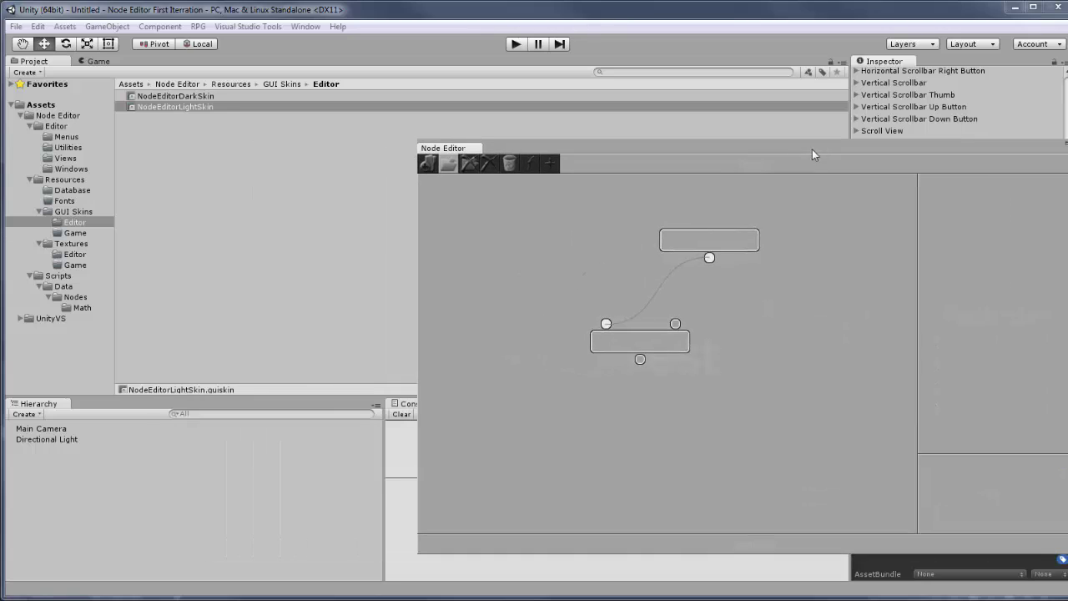
left_click(76, 255)
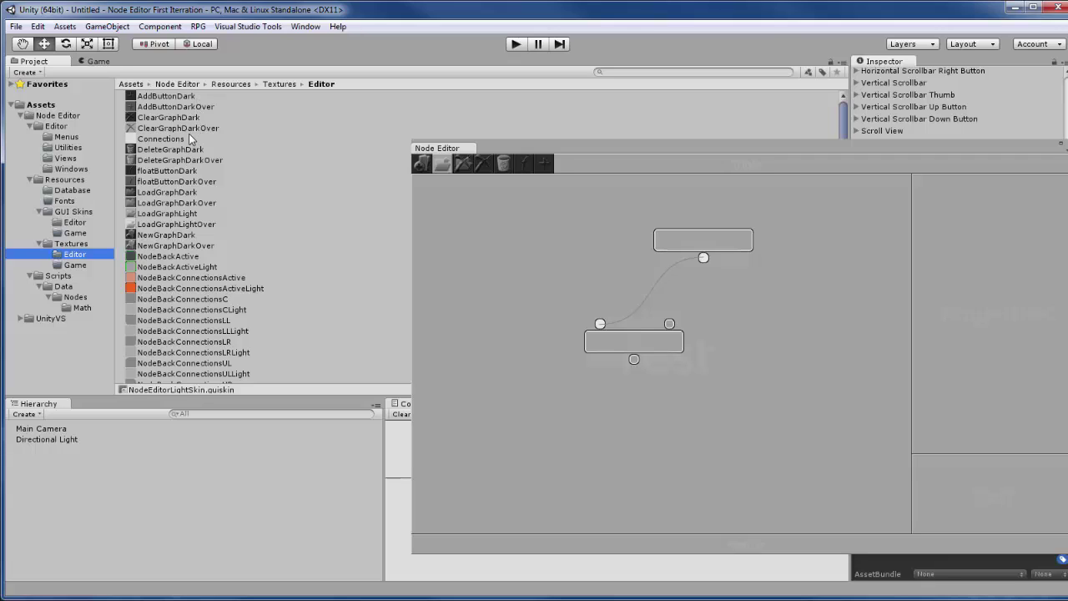
left_click(214, 291)
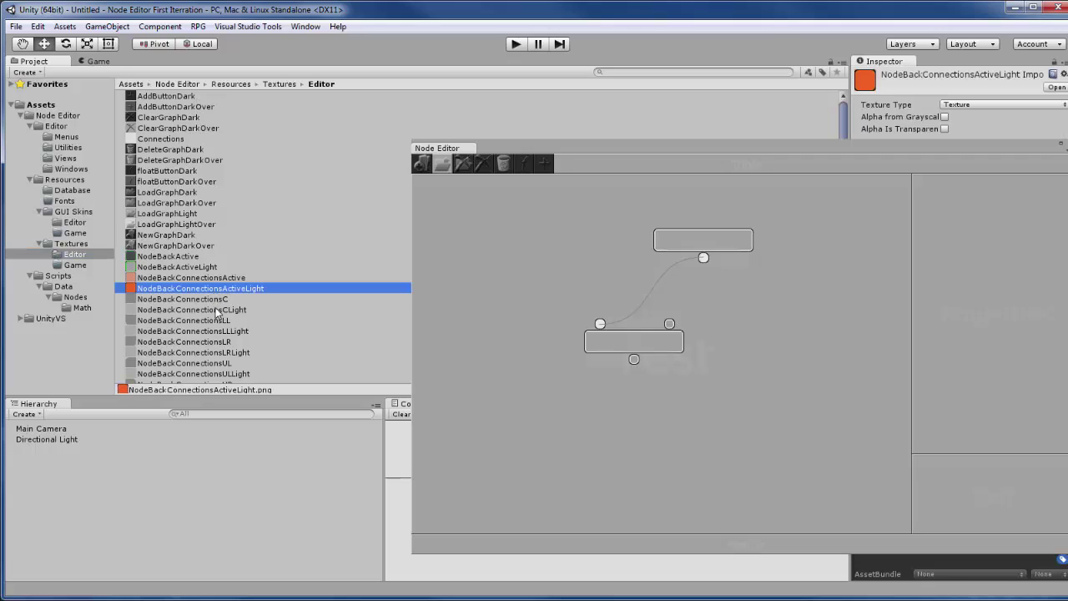
left_click(216, 311, "ctrl")
left_click(222, 333, "ctrl")
left_click(223, 354, "ctrl")
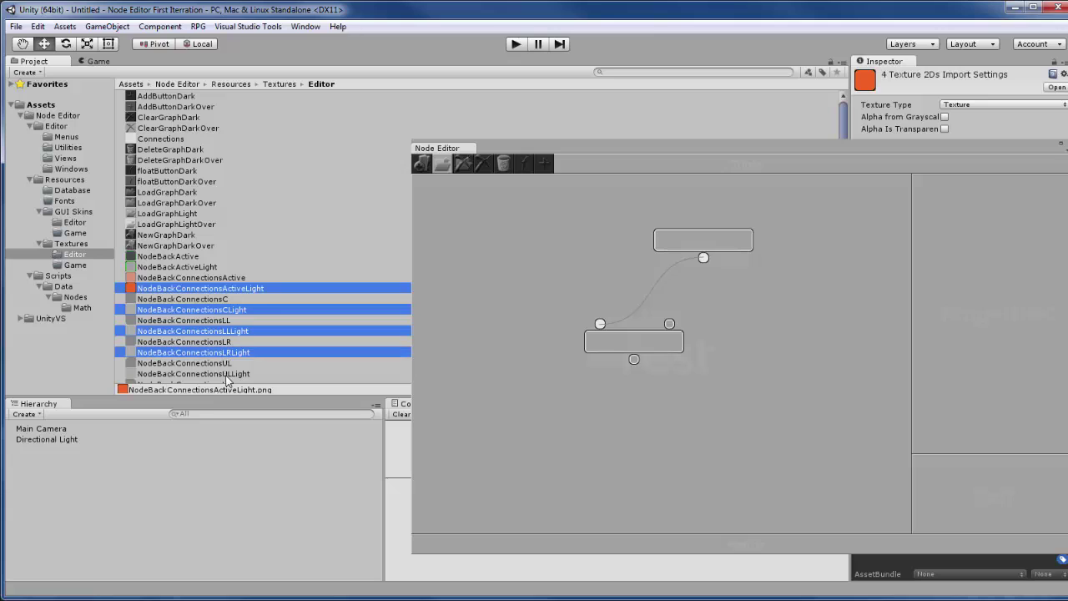
scroll(244, 283, "down", 3)
left_click(241, 290, "ctrl")
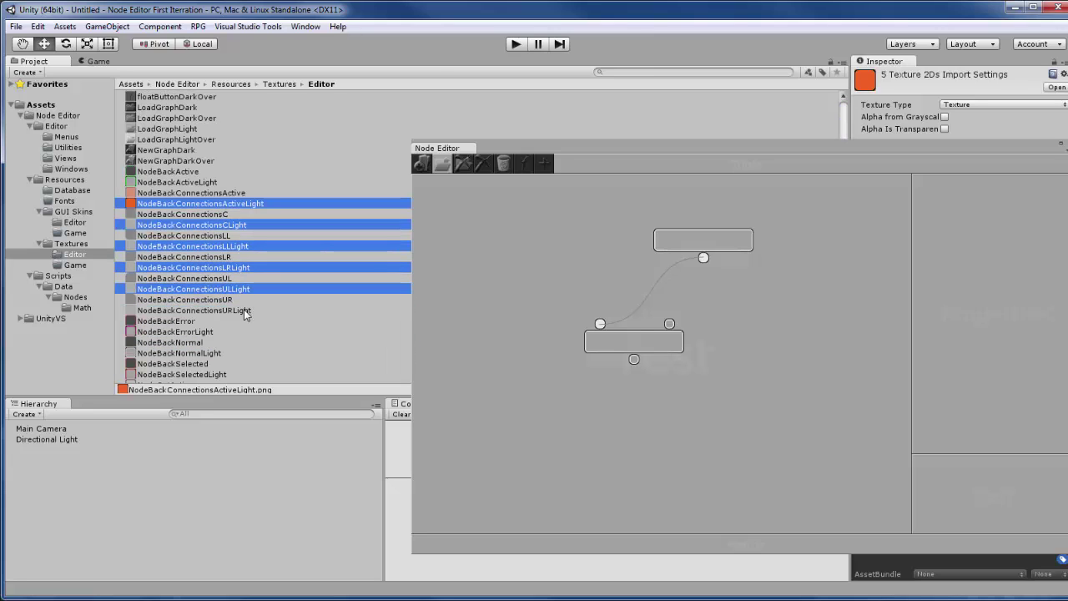
left_click(244, 310, "ctrl")
Add NodeBackErrorLight, NodeBackNormalLight, NodeBackSelectedLight, NodeOutActiveLight, ViewBackNormalLight and LoadGraphLight to the texture selection
left_click(207, 333, "ctrl")
left_click(212, 353, "ctrl")
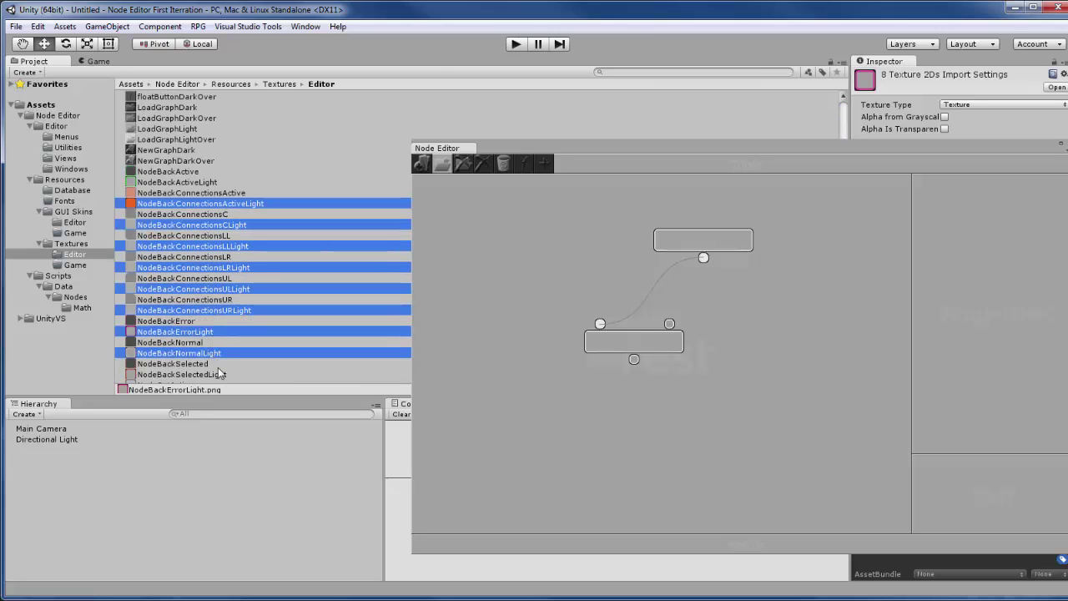
left_click(219, 374, "ctrl")
scroll(251, 276, "down", 2)
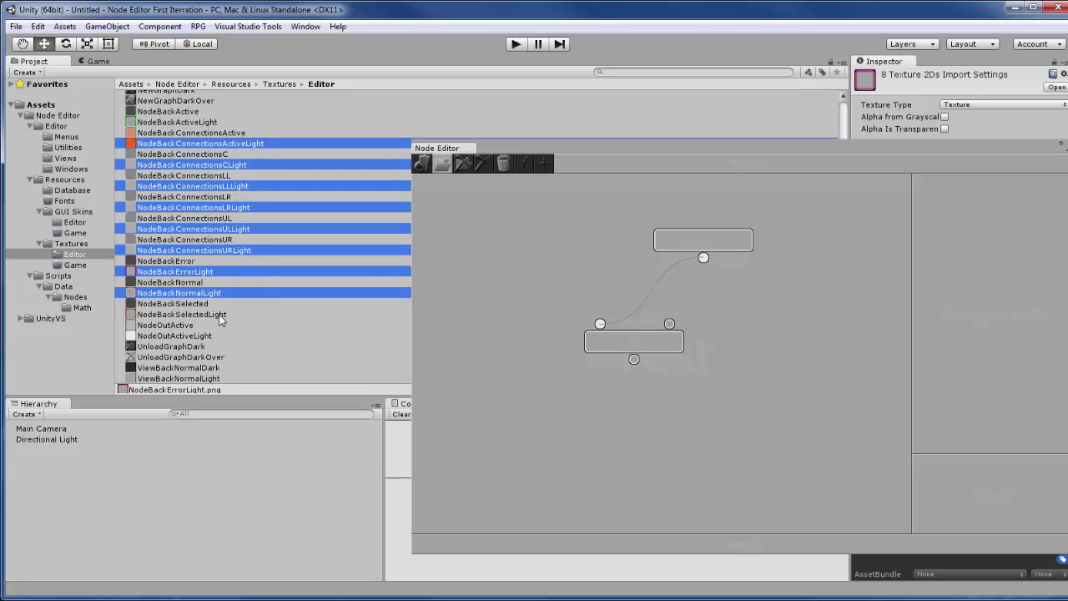
left_click(221, 314, "ctrl")
left_click(209, 335, "ctrl")
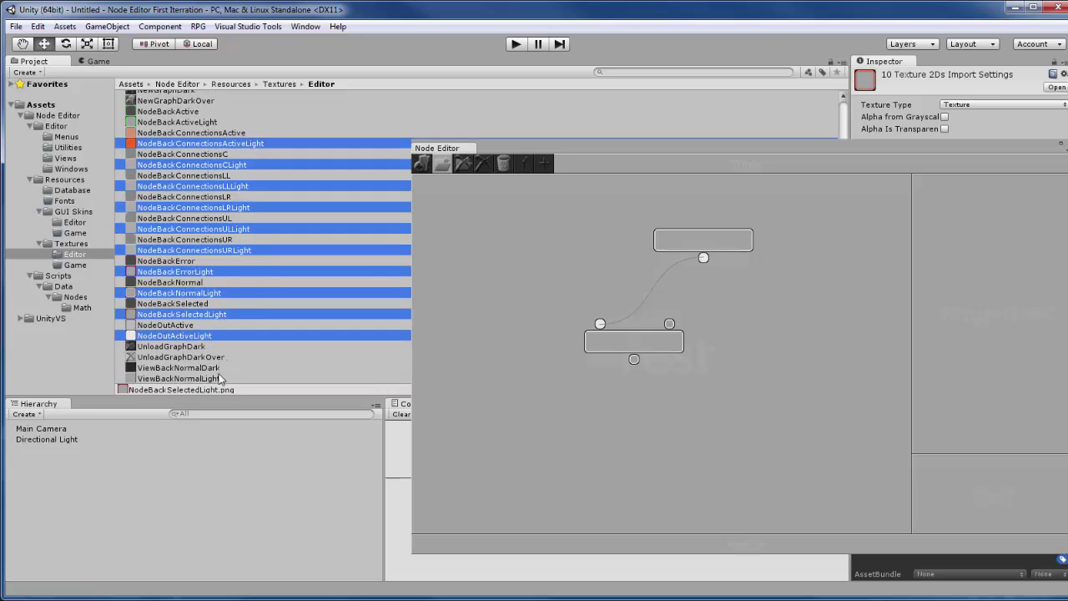
left_click(216, 379, "ctrl")
scroll(259, 309, "up", 5)
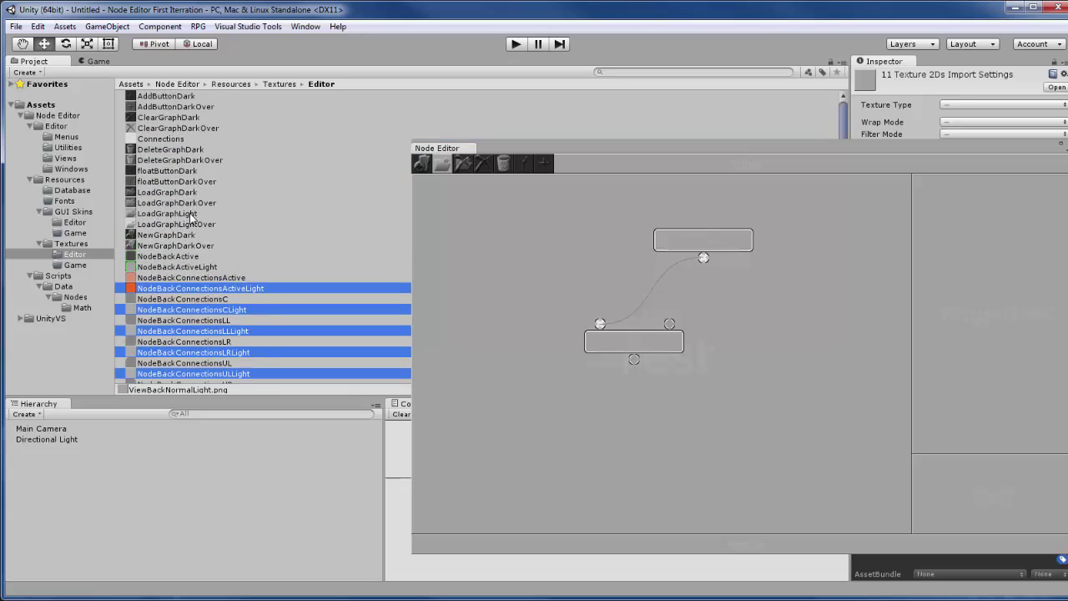
left_click(191, 215, "ctrl")
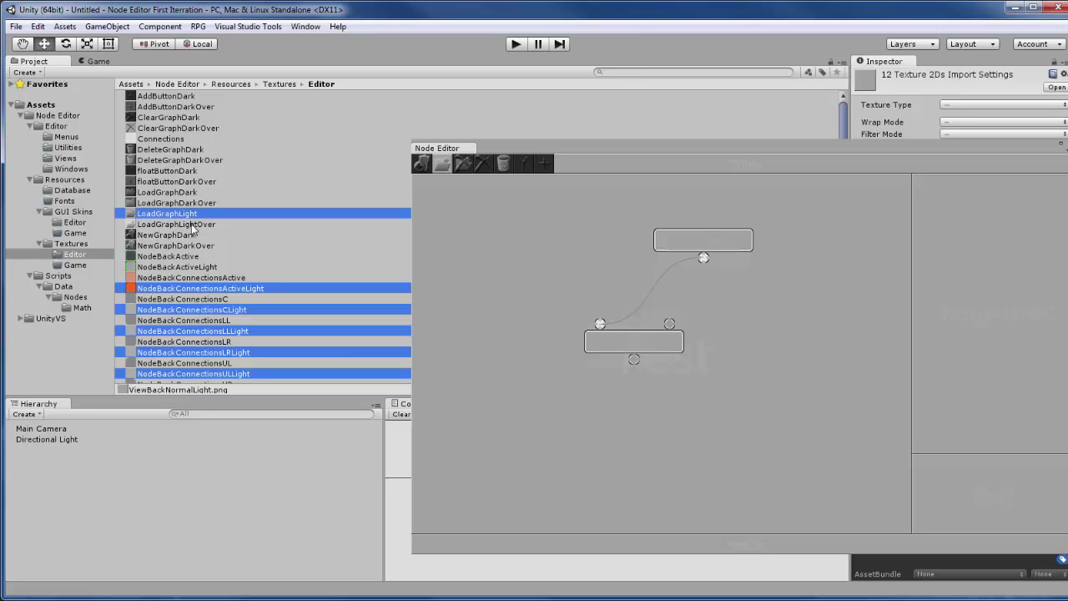
Add LoadGraphLightOver to the selected light textures and set their texture type to Editor GUI and Legacy GUI with Point filtering
left_click(193, 225, "ctrl")
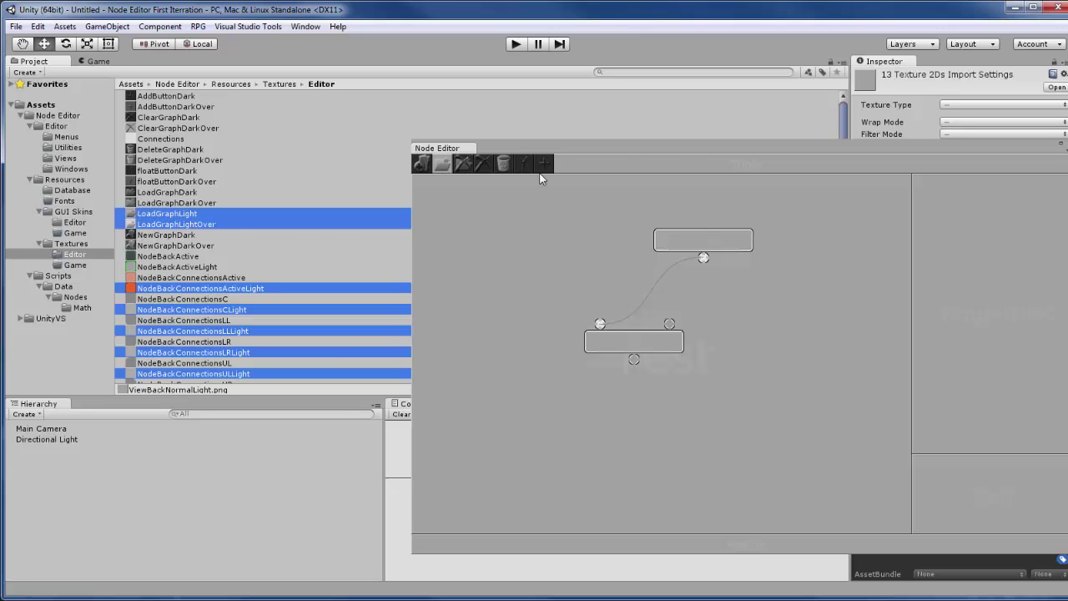
left_click_drag(690, 147, 353, 157)
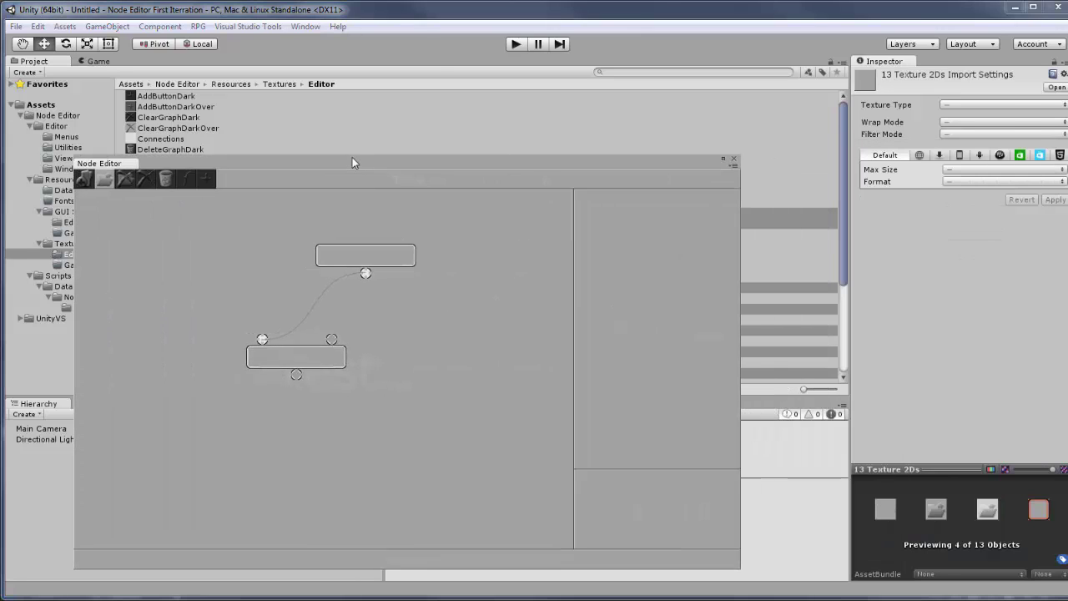
left_click(978, 106)
left_click(985, 146)
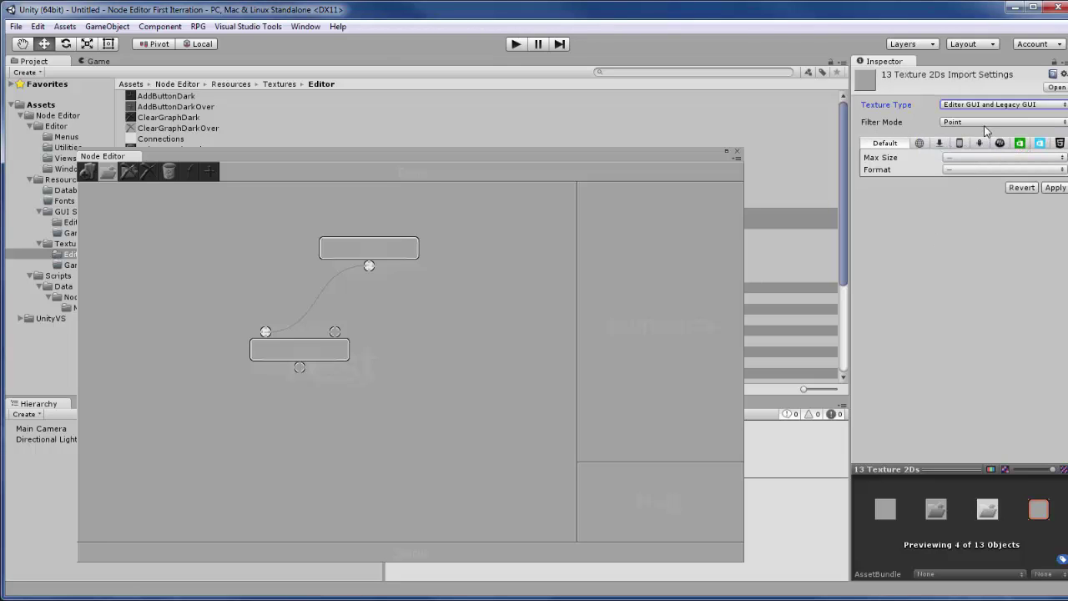
left_click(984, 123)
left_click(987, 200)
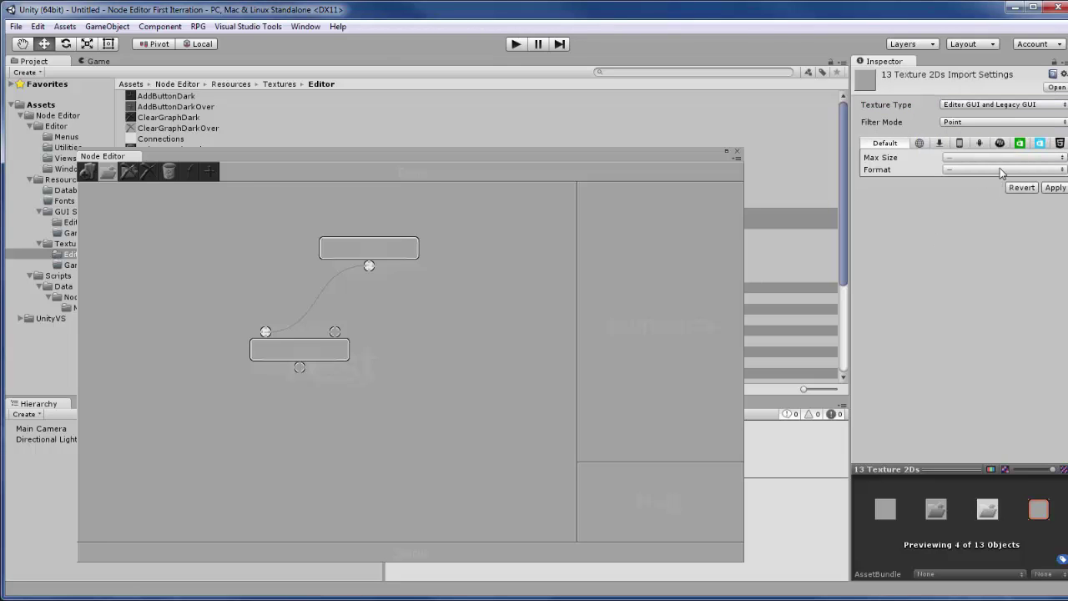
Set the selected textures' max size to 32 and format to Truecolor, and apply the import settings
left_click(1012, 158)
left_click(993, 172)
left_click(997, 170)
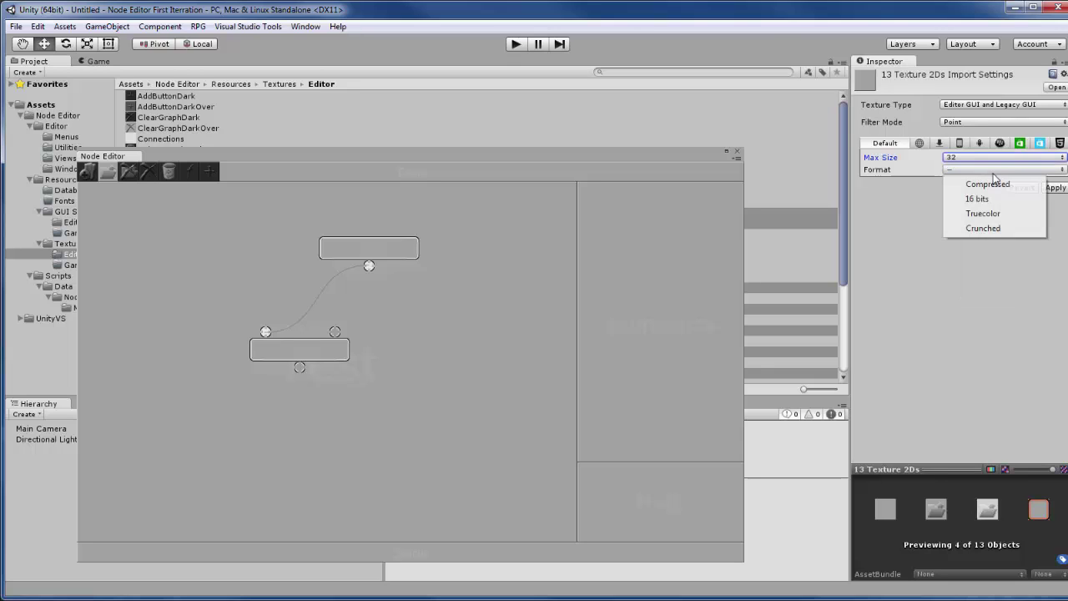
left_click(985, 214)
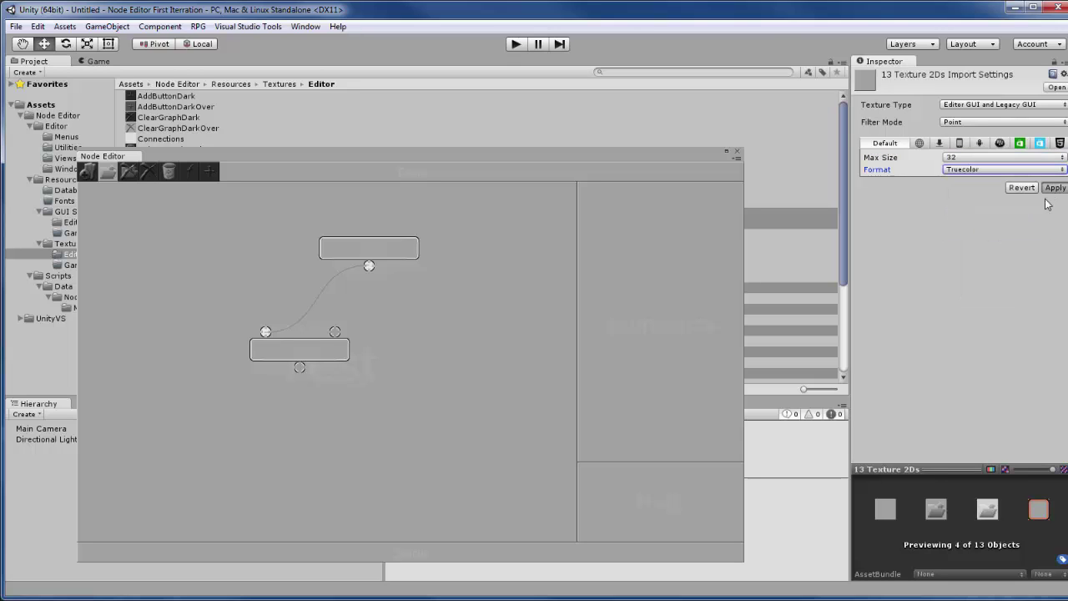
left_click_drag(541, 158, 744, 84)
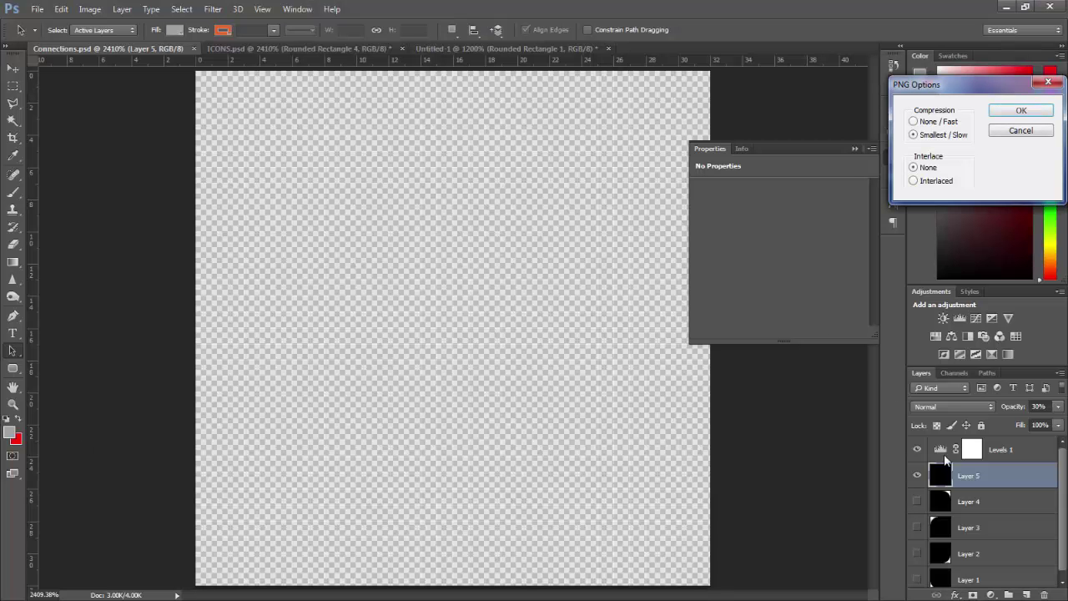
Complete Layer 5's PNG export in Photoshop, and reposition the upper node in Unity's Node Editor
left_click(1020, 111)
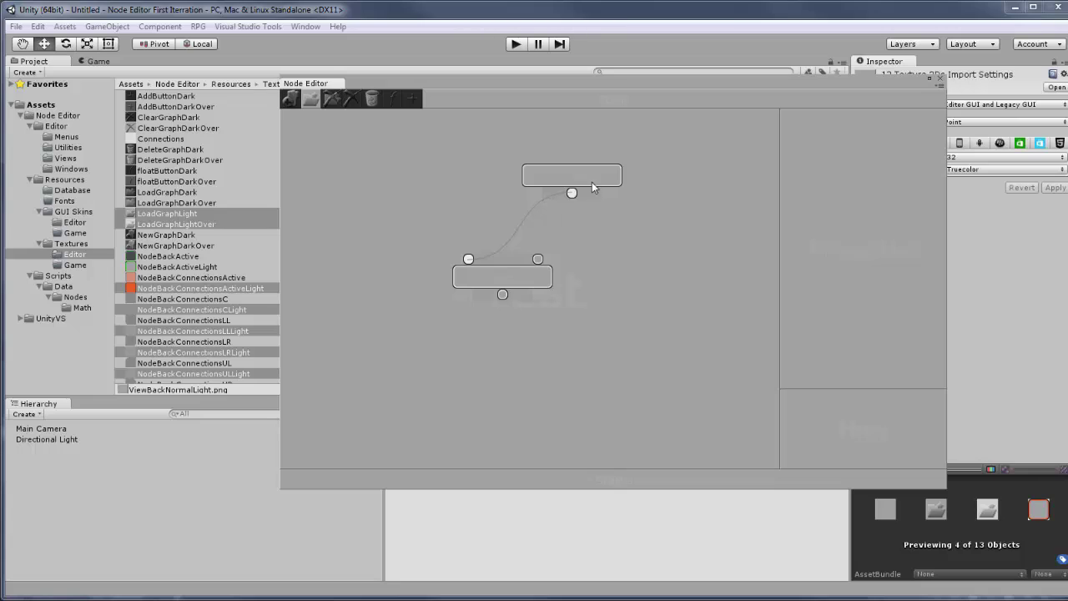
left_click_drag(595, 183, 579, 162)
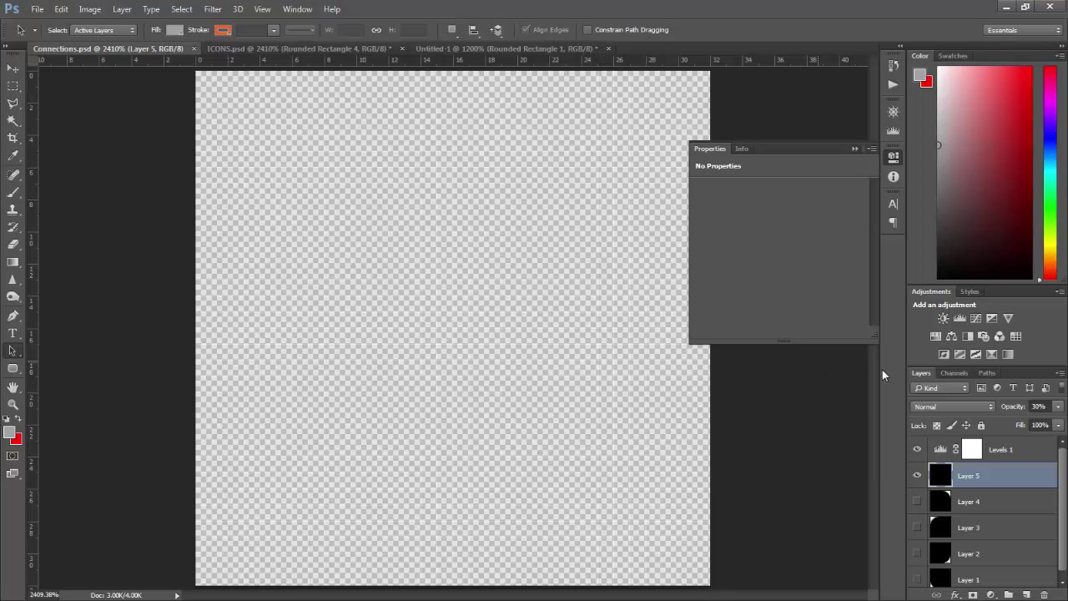
In Photoshop, show Layer 4 instead of Layer 5 and export it as PNG, replacing NodeBackConnectionsURLight.png
left_click(918, 503)
left_click(917, 475)
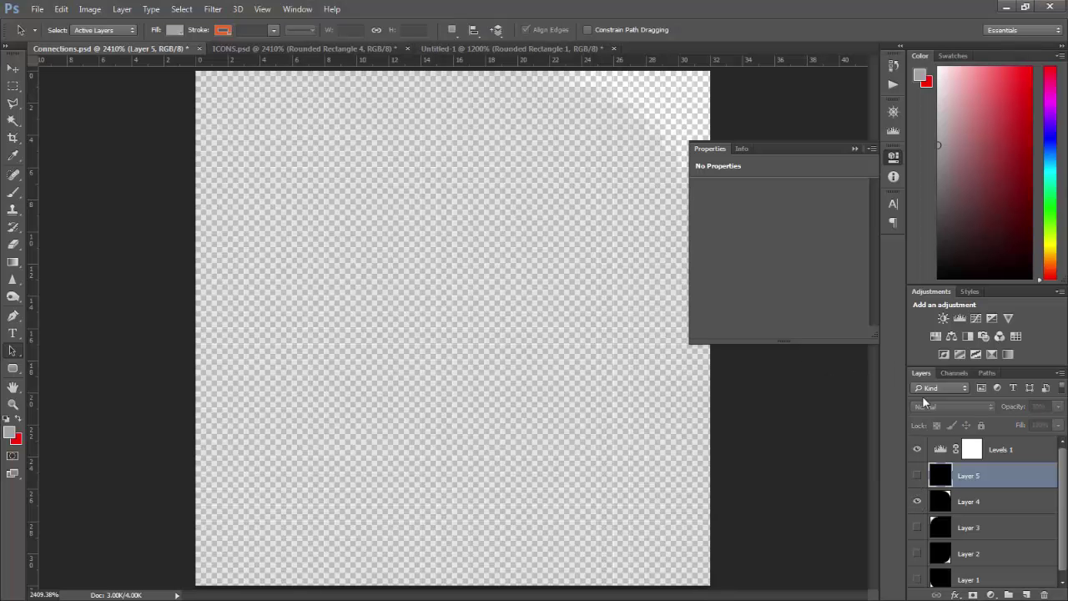
key("ctrl+shift+s")
left_click(406, 367)
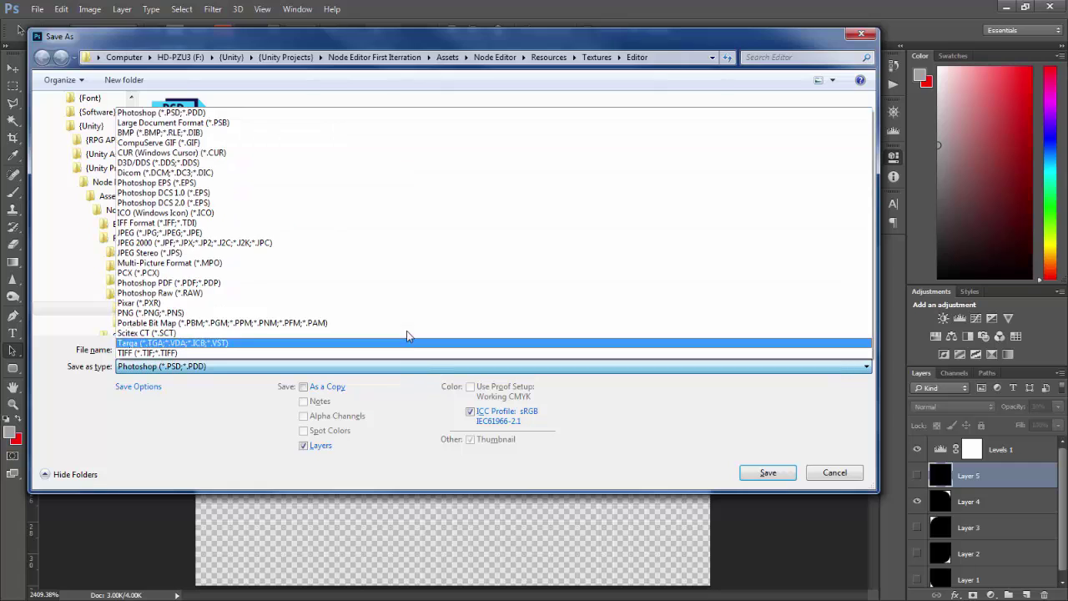
left_click(420, 311)
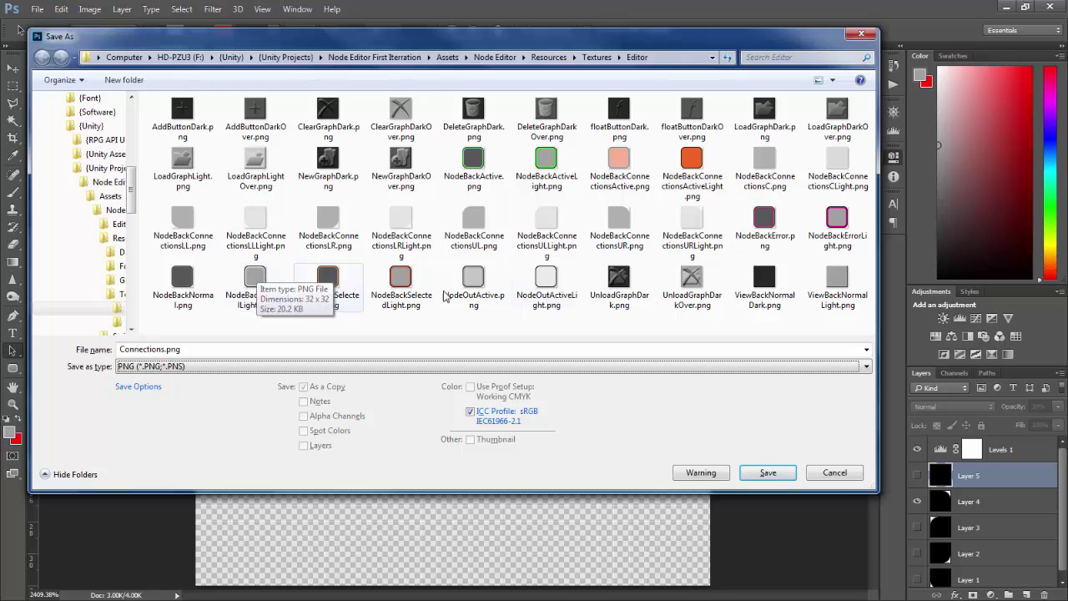
left_click(699, 226)
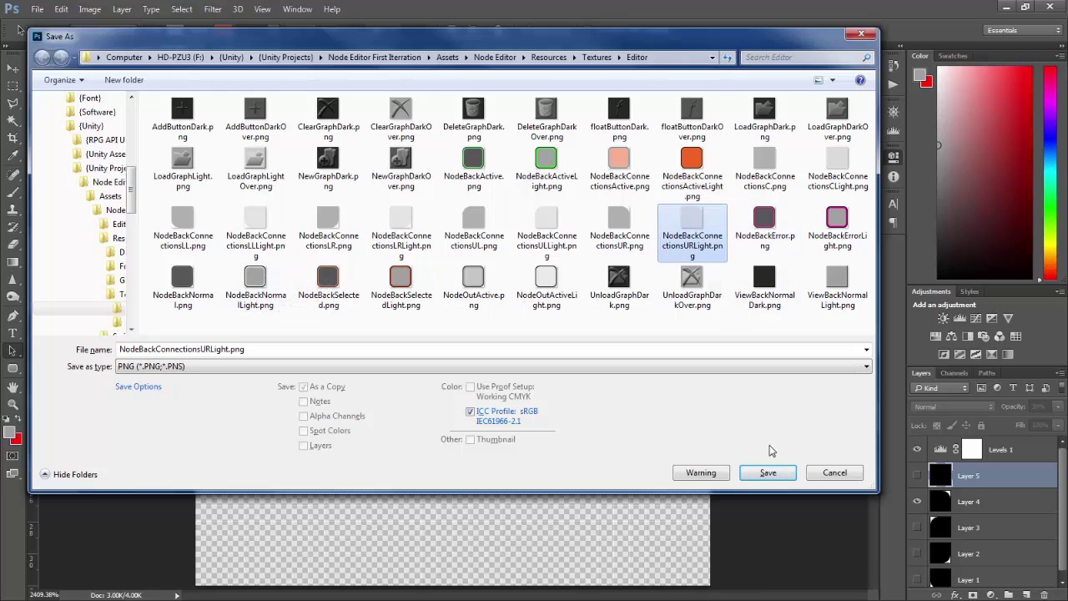
left_click(768, 473)
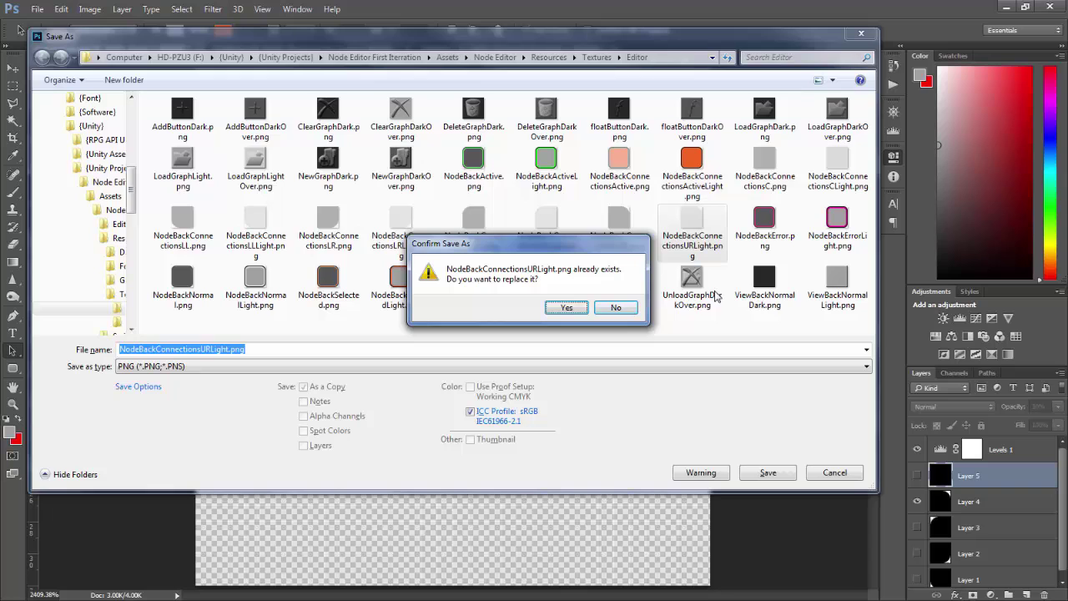
key("alt+y")
key("Return")
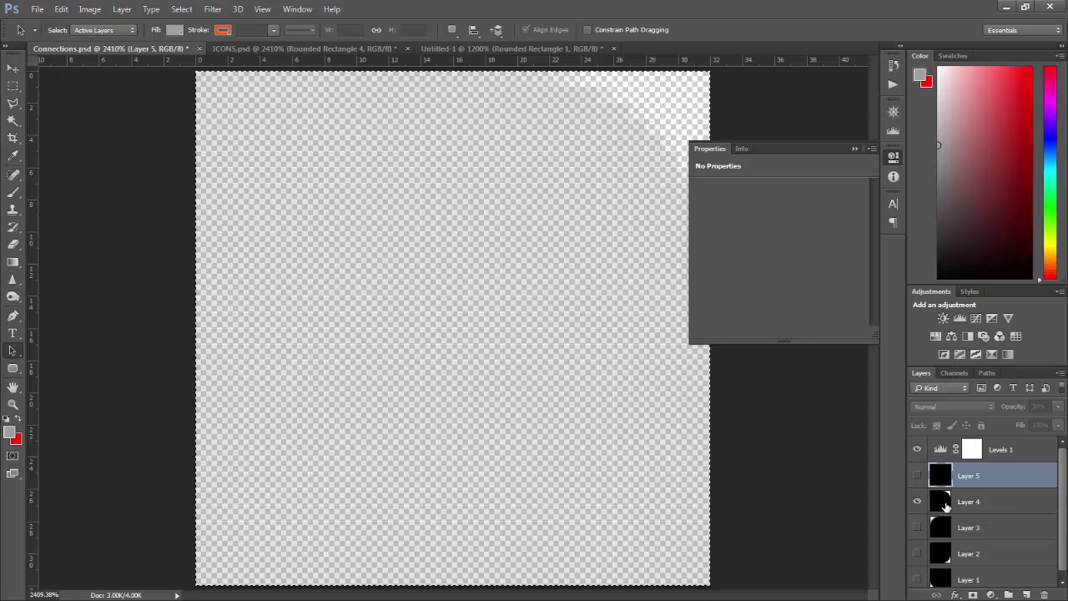
Load Layer 4's outline as a selection and stroke it on that layer, 1 px wide, inside, in colour 5d5d5d
left_click(944, 506, "ctrl")
left_click(992, 506)
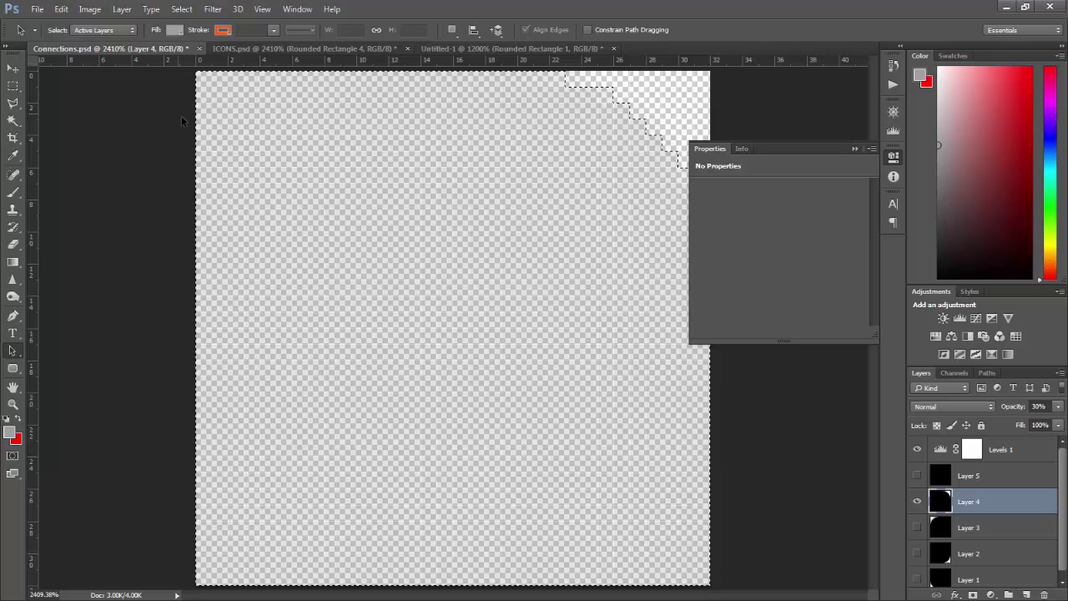
key("m")
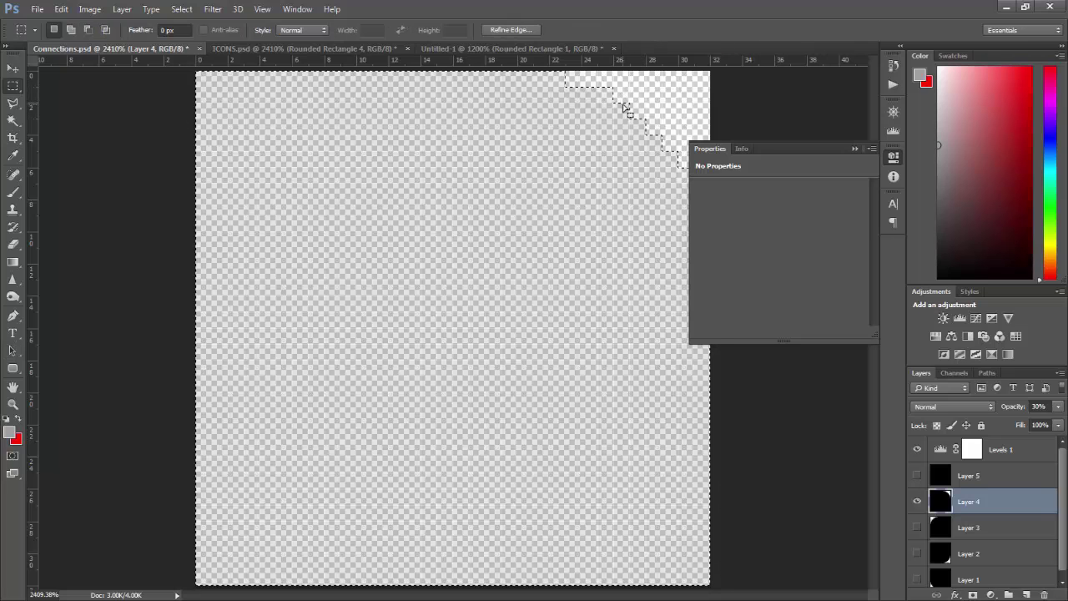
right_click(625, 105)
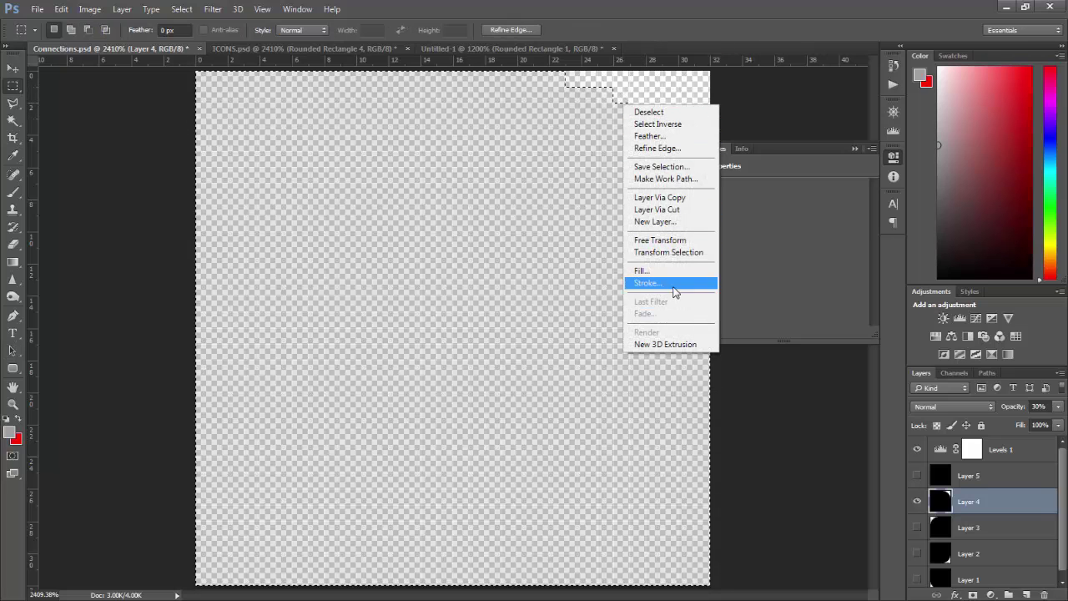
left_click(673, 284)
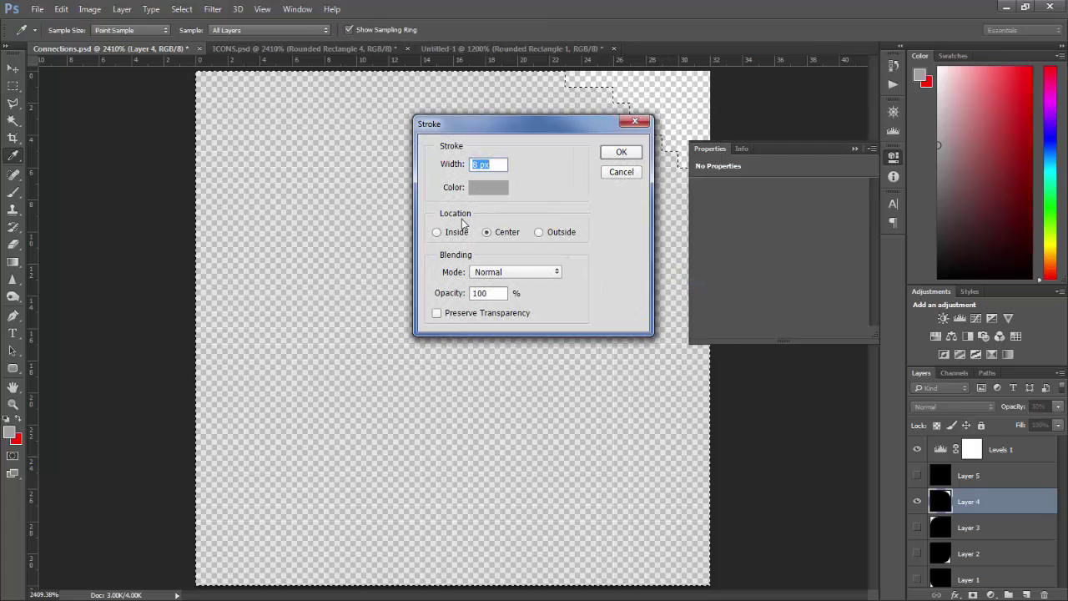
left_click(437, 232)
left_click(488, 187)
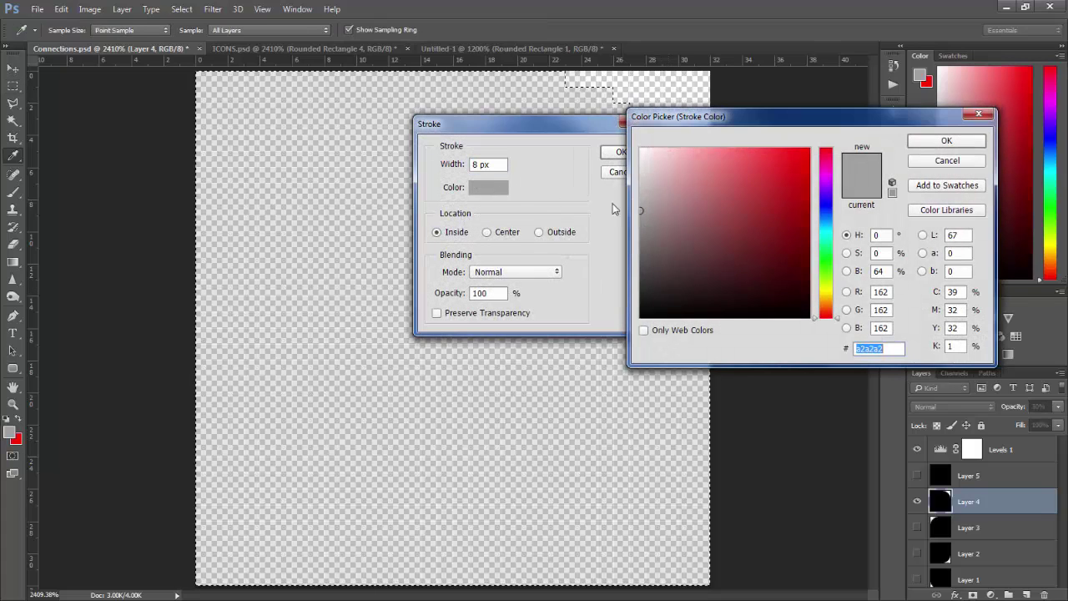
type("313131")
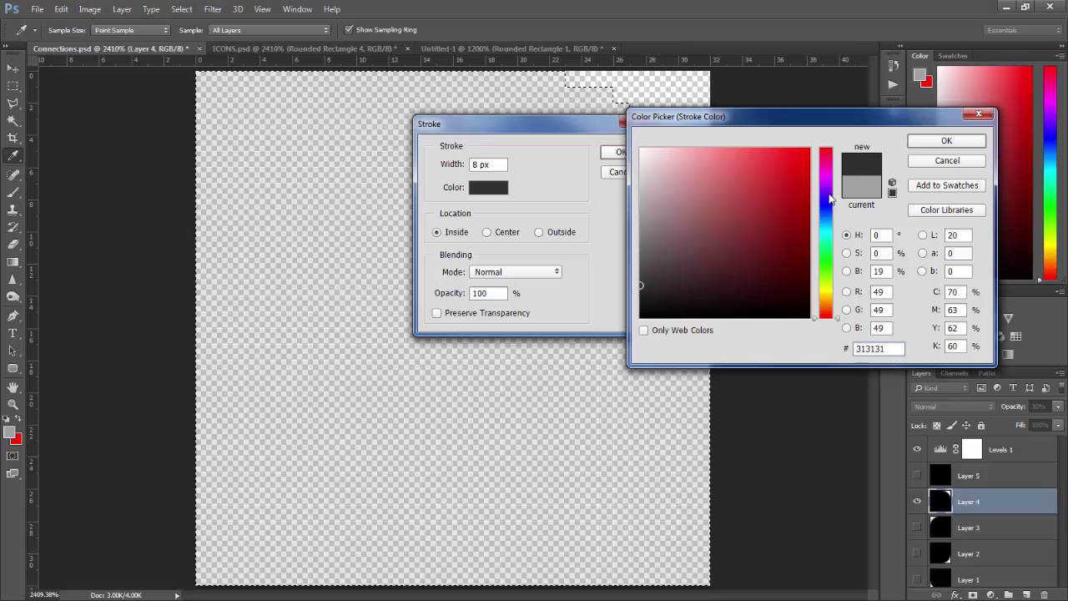
type("5d5d5d")
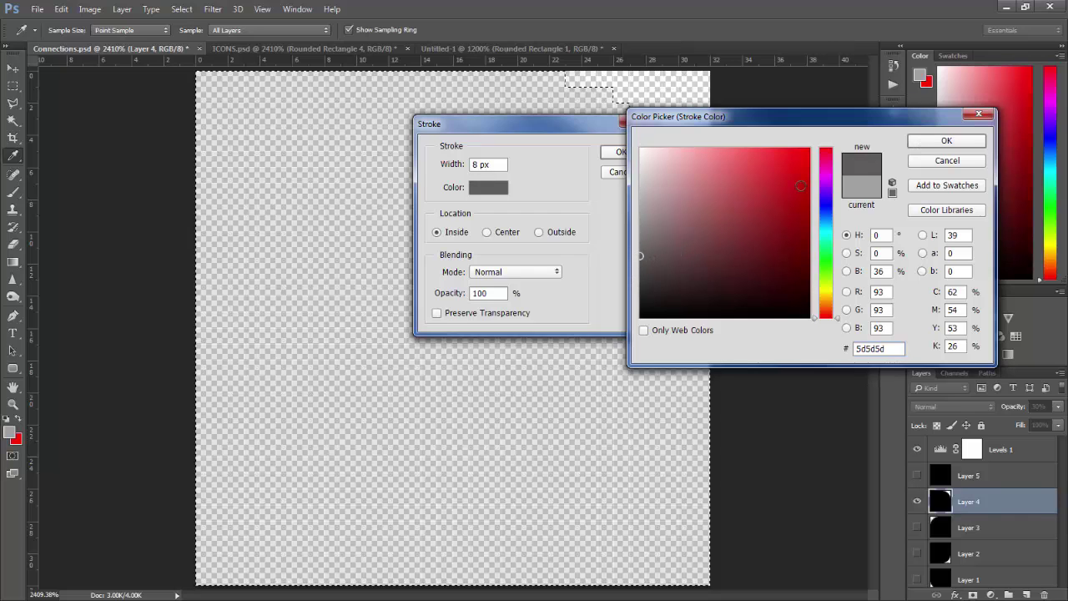
left_click(928, 143)
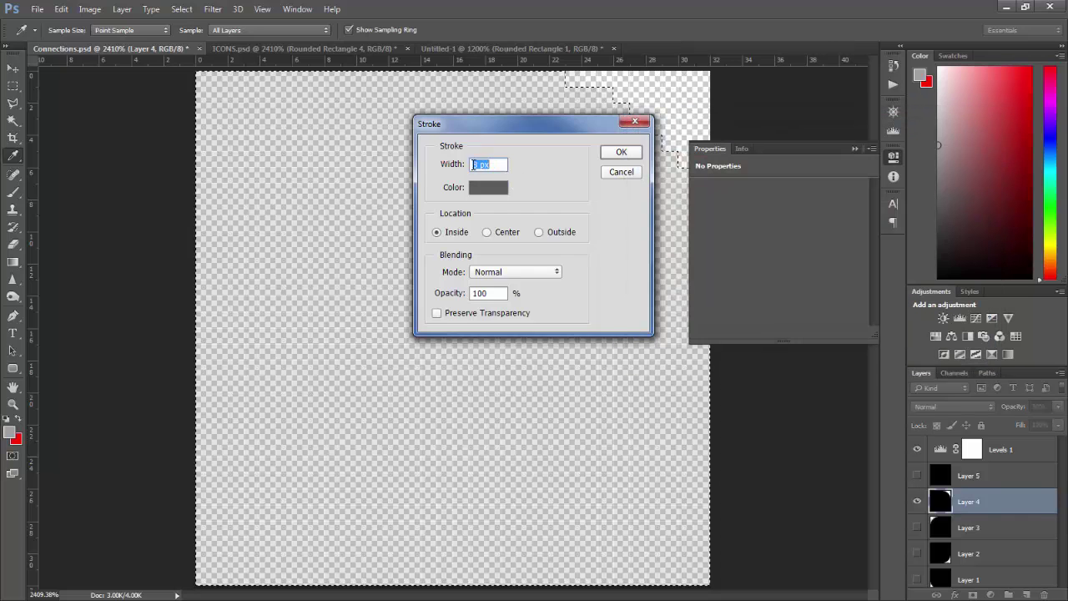
type("1")
left_click(609, 156)
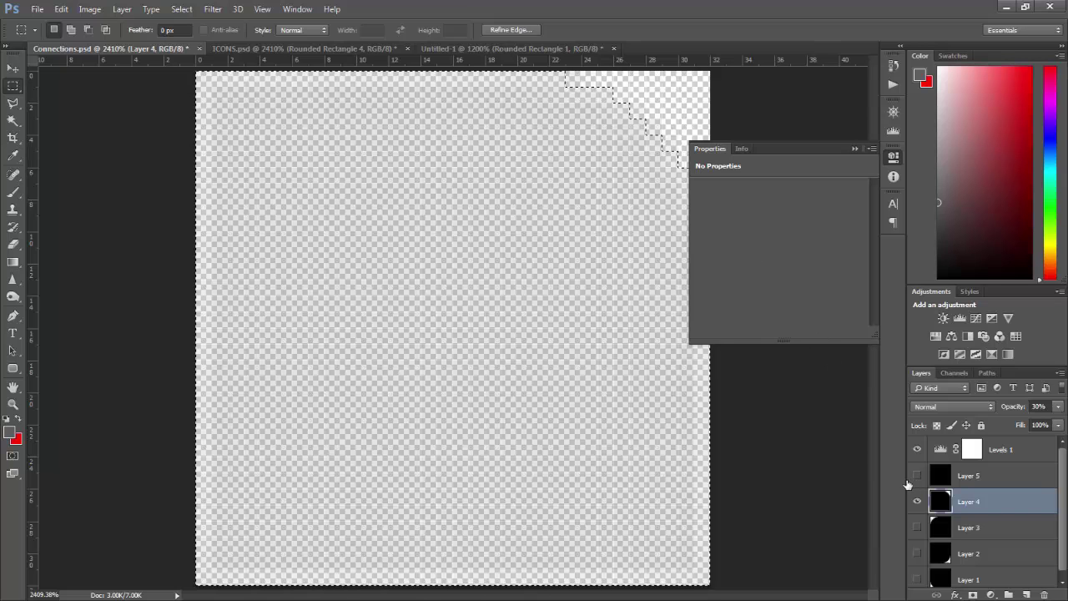
Export the stroked Layer 4 as PNG over NodeBackConnectionsURLight.png, and try moving the lower node in Unity's Node Editor
key("ctrl+shift+s")
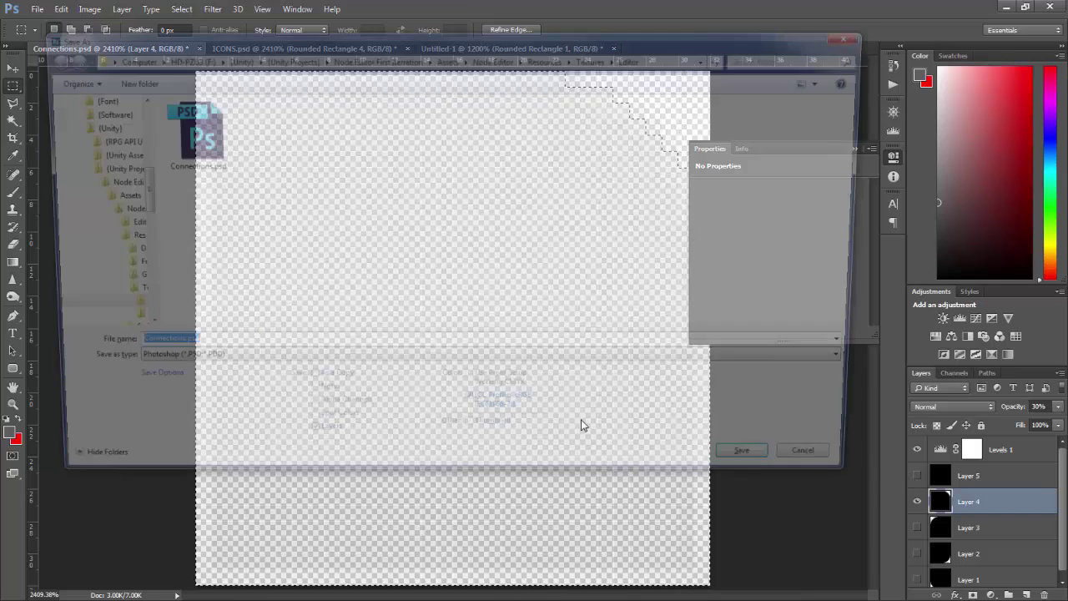
left_click(518, 368)
left_click(515, 322)
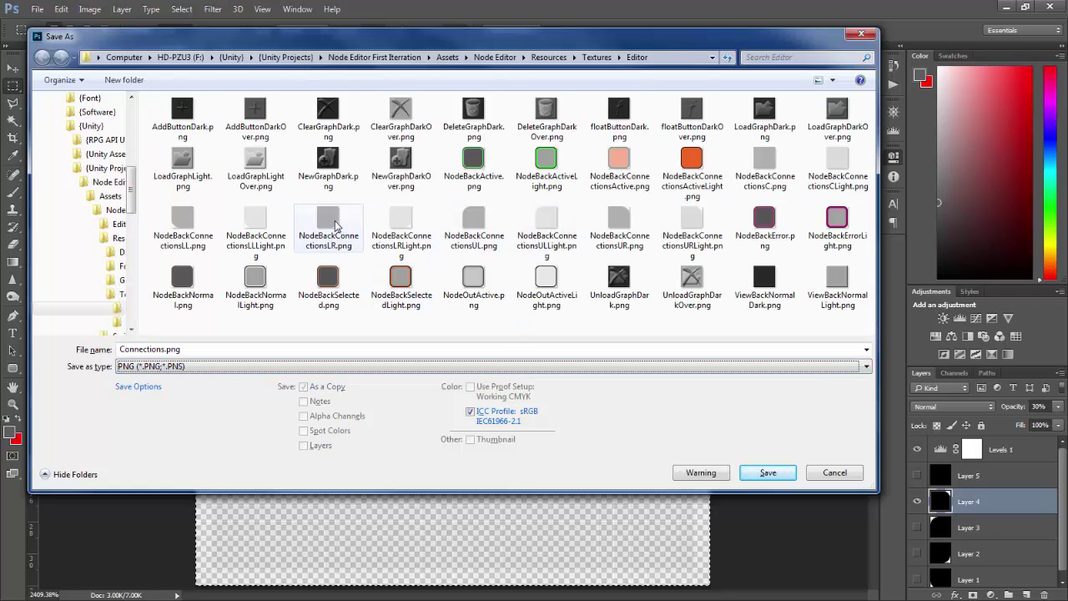
left_click(692, 223)
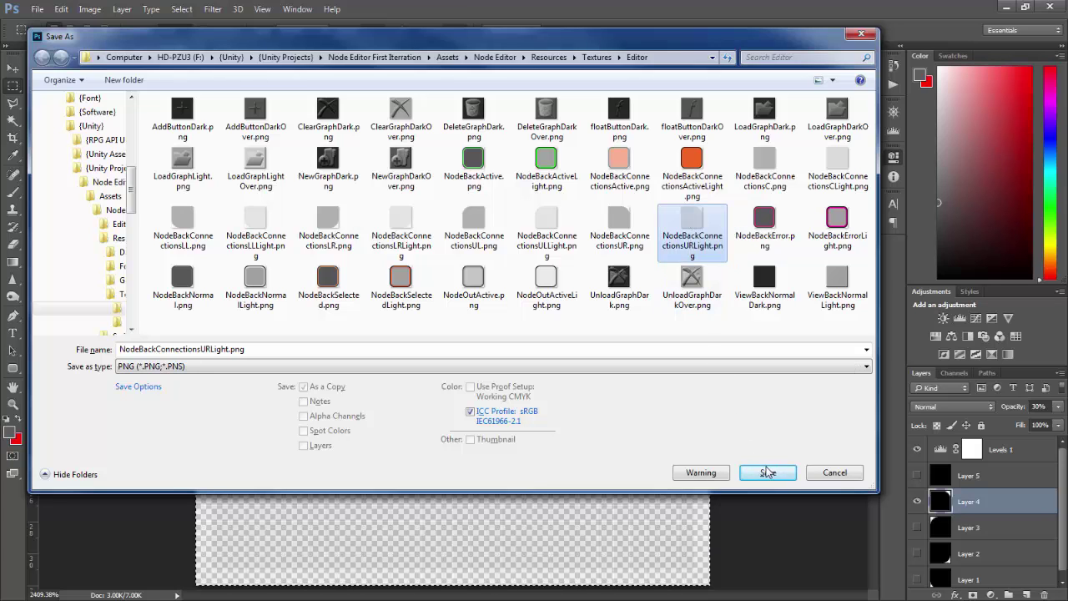
left_click(767, 473)
left_click(576, 308)
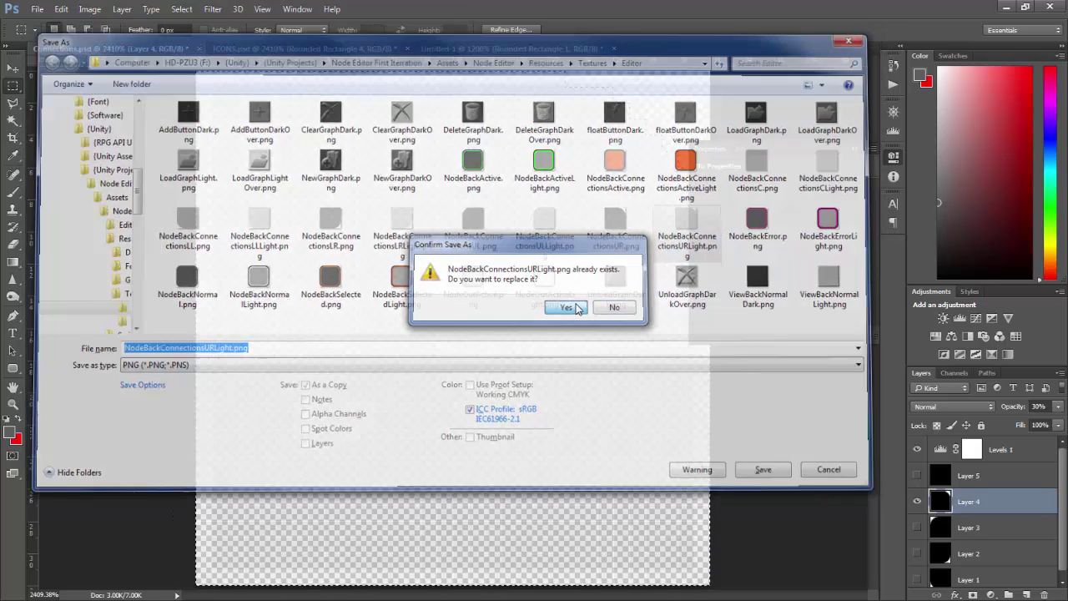
left_click(1014, 113)
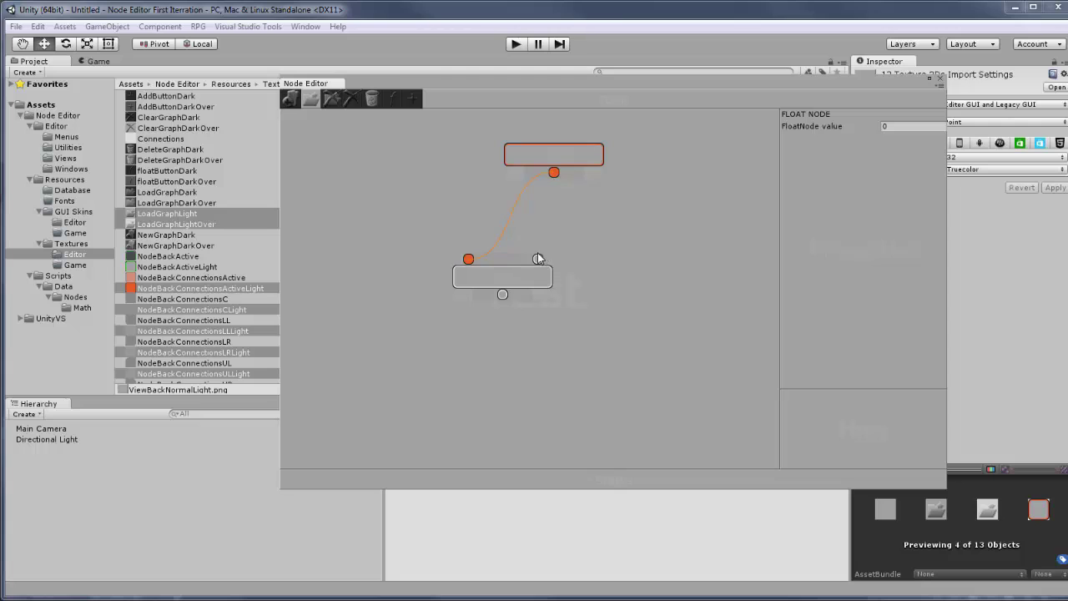
left_click_drag(542, 267, 603, 352)
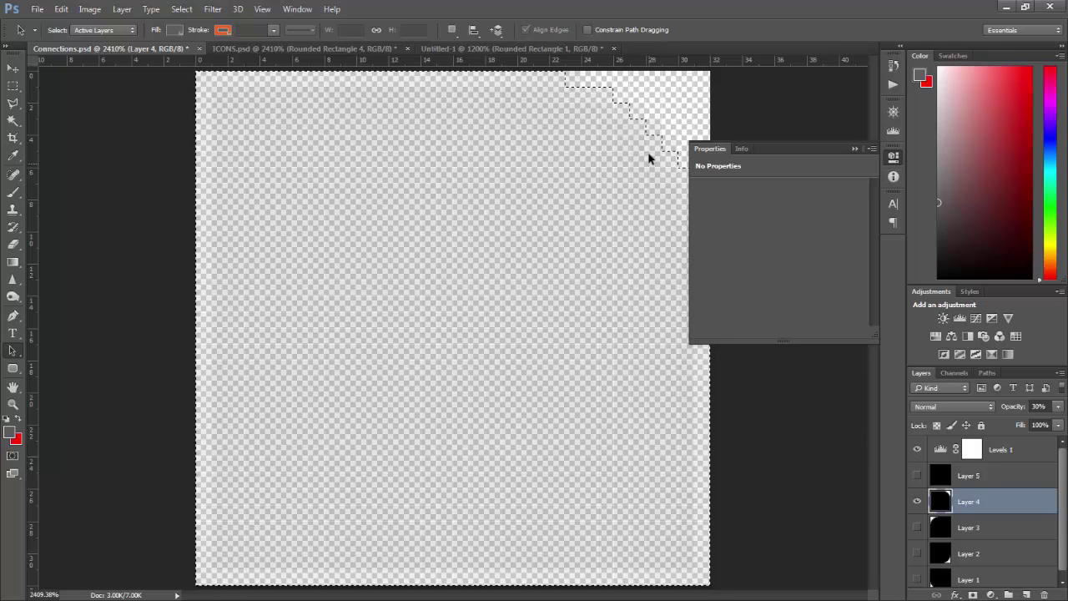
Stroke Layer 4's selection on that layer, 2 px wide, inside, in black 000000 with Normal blending
right_click(645, 125)
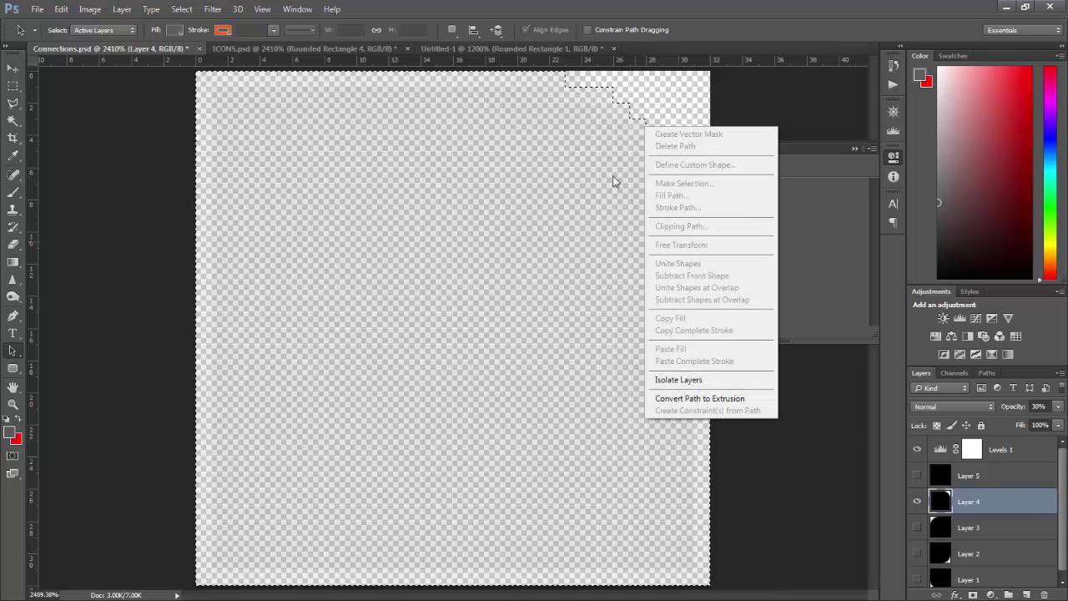
left_click(628, 5)
key("m")
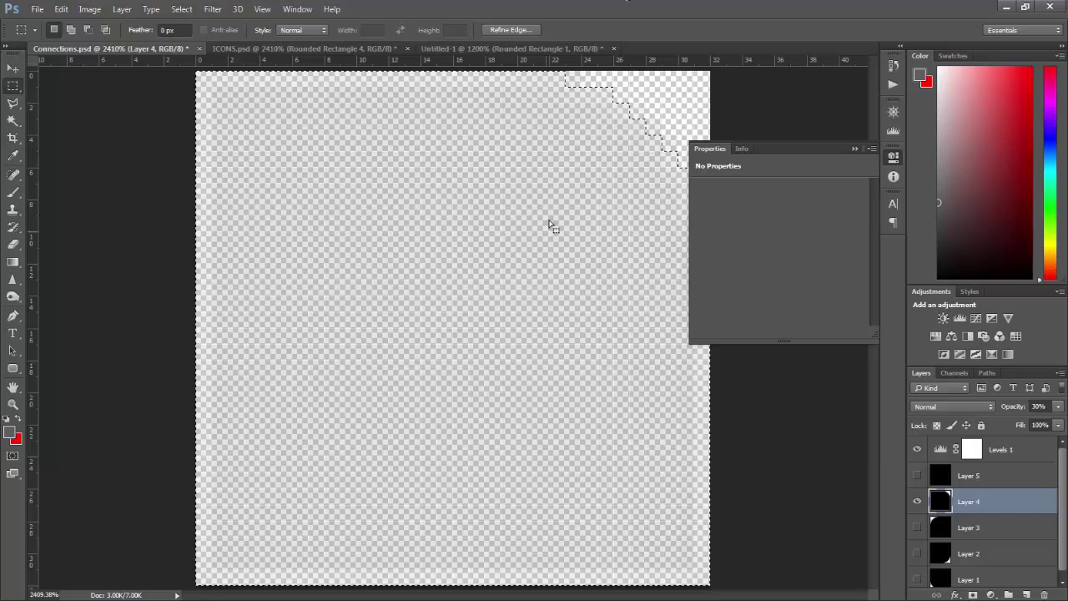
right_click(617, 105)
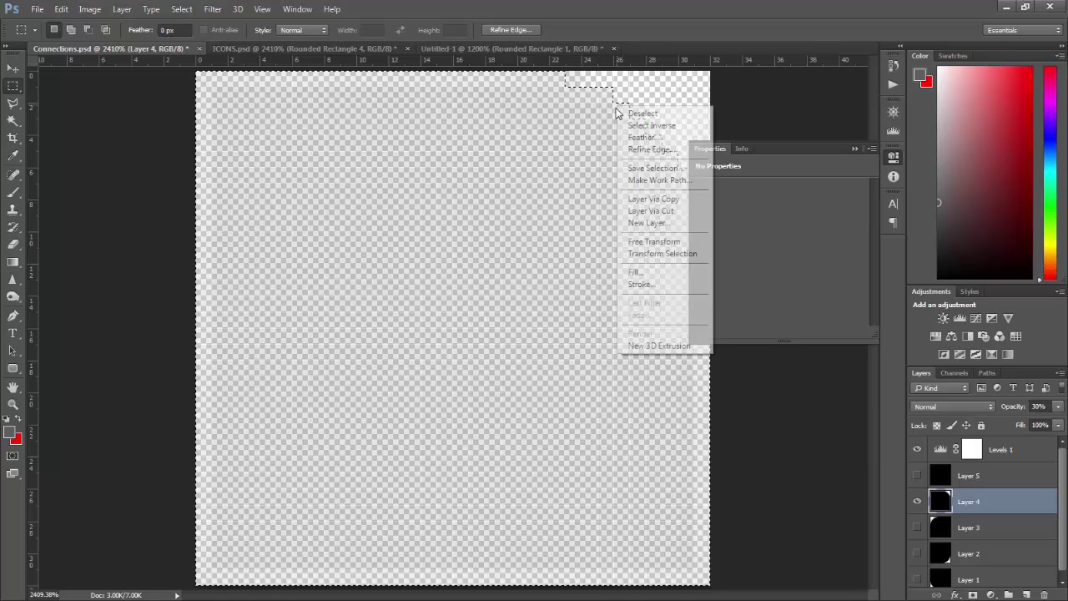
left_click(644, 285)
left_click(491, 188)
left_click_drag(643, 315, 598, 377)
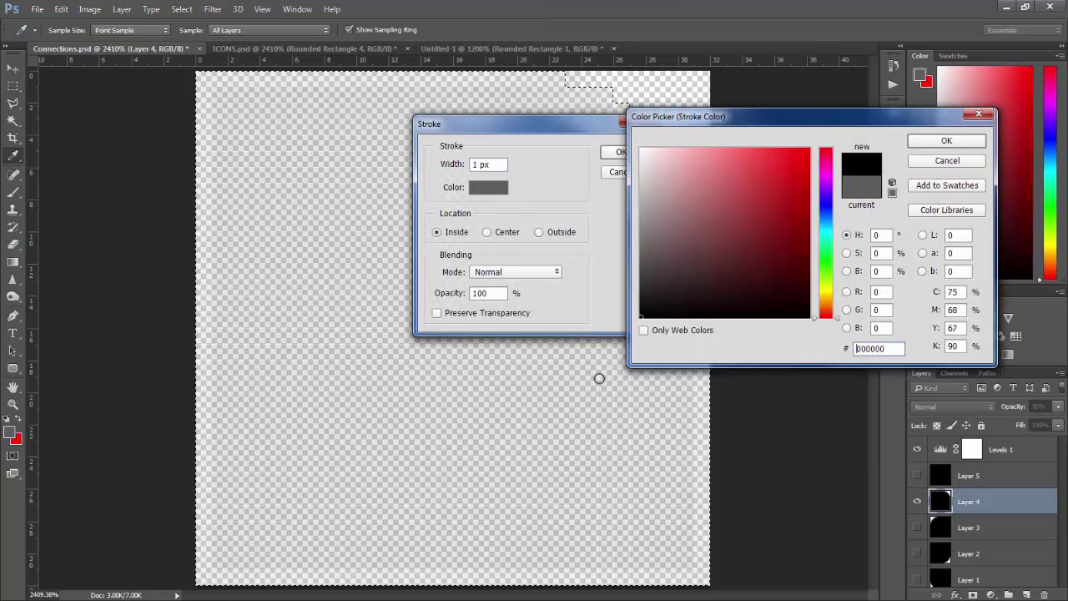
left_click(917, 141)
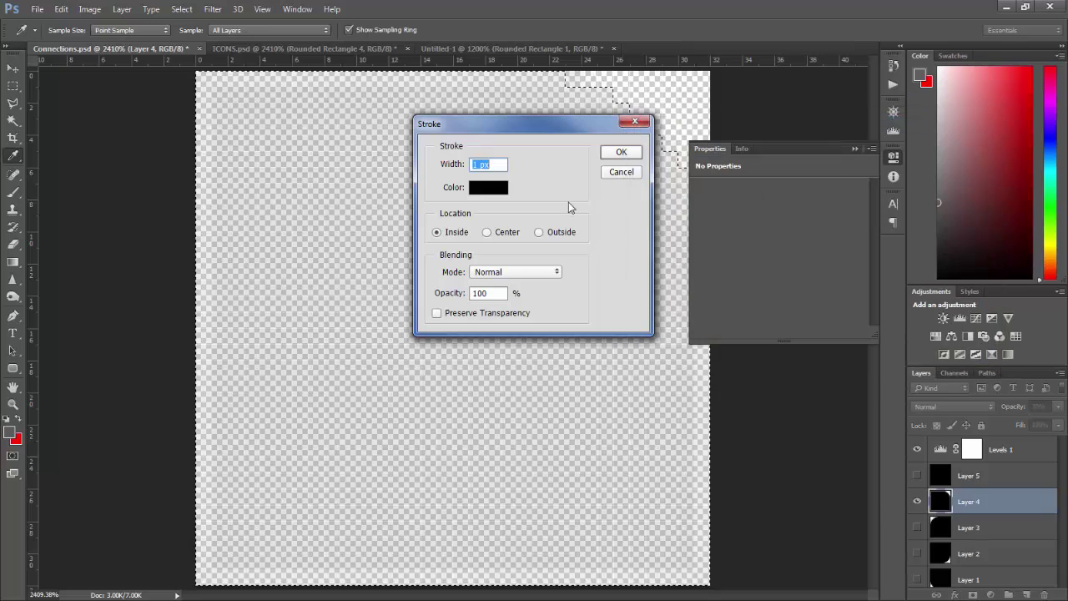
left_click(481, 165)
type("1")
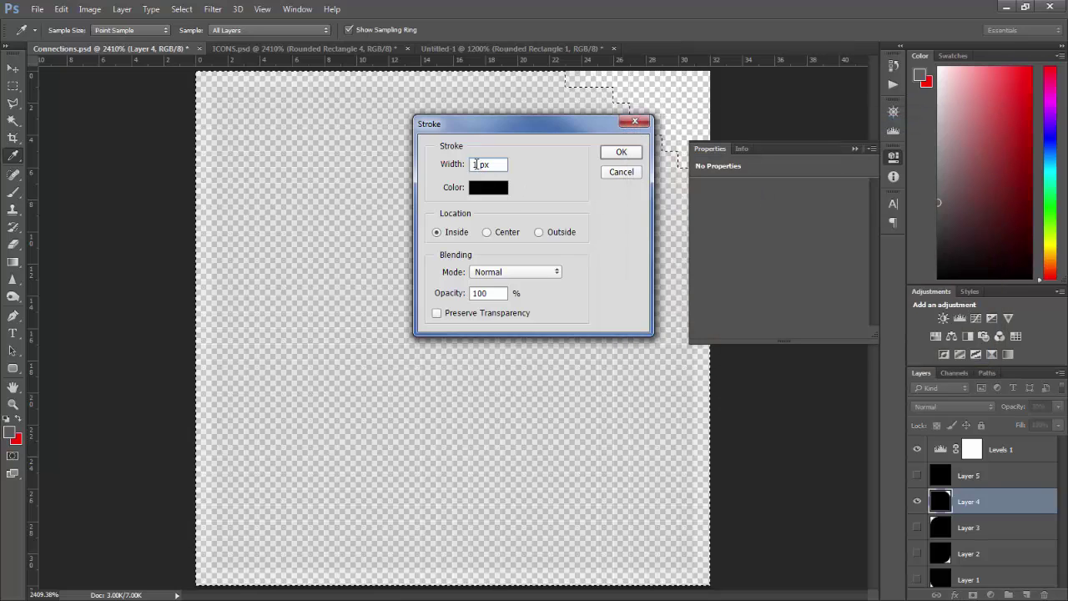
type("2")
left_click(621, 153)
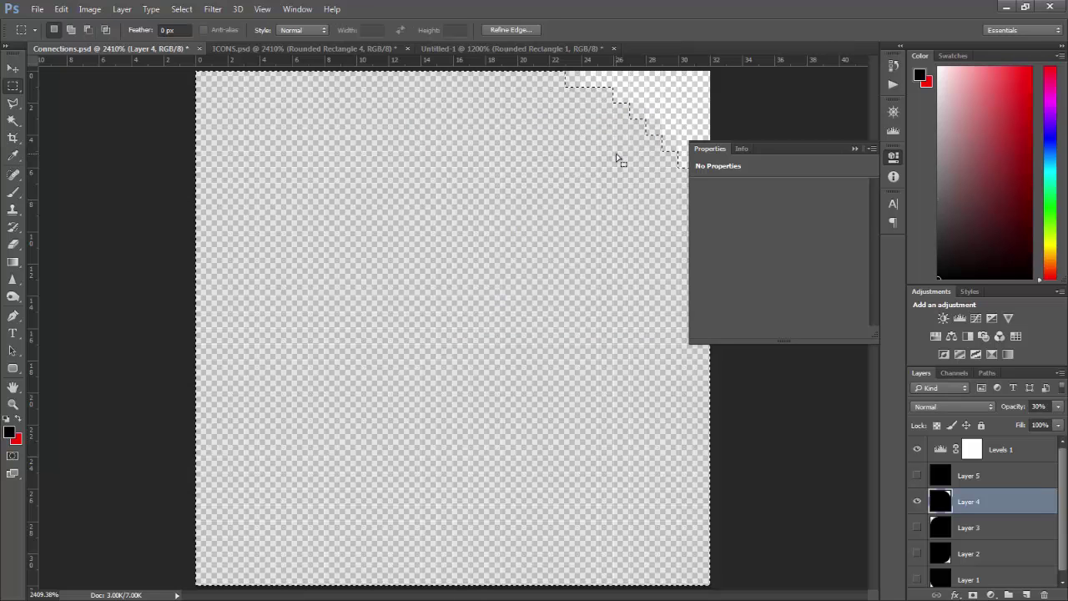
Compare Layer 4's stroked edge with the Levels 1 adjustment layer hidden and shown
left_click(918, 450)
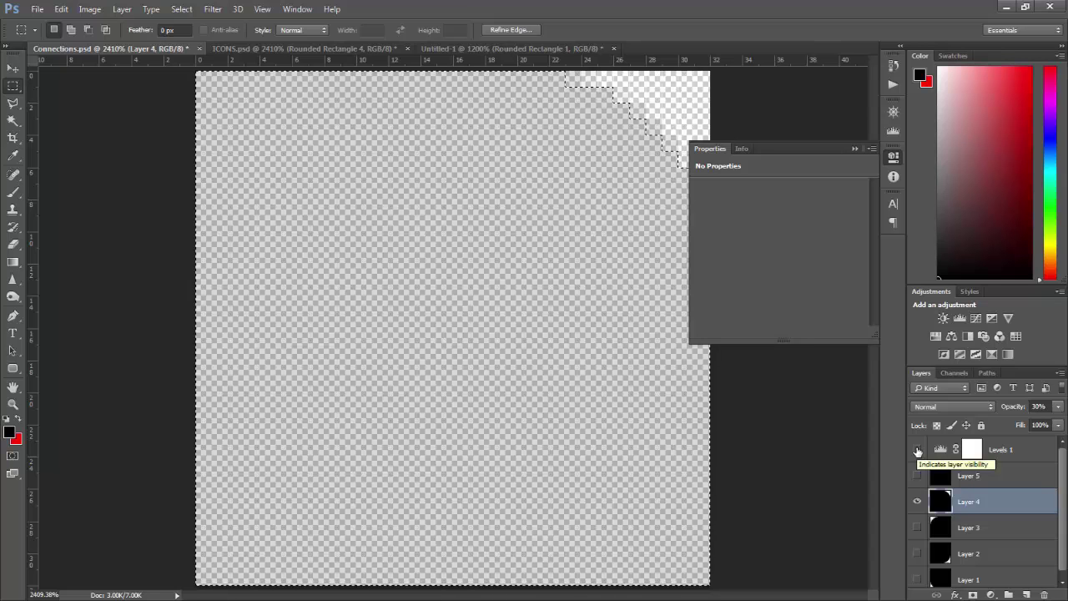
left_click(918, 451)
left_click(919, 451)
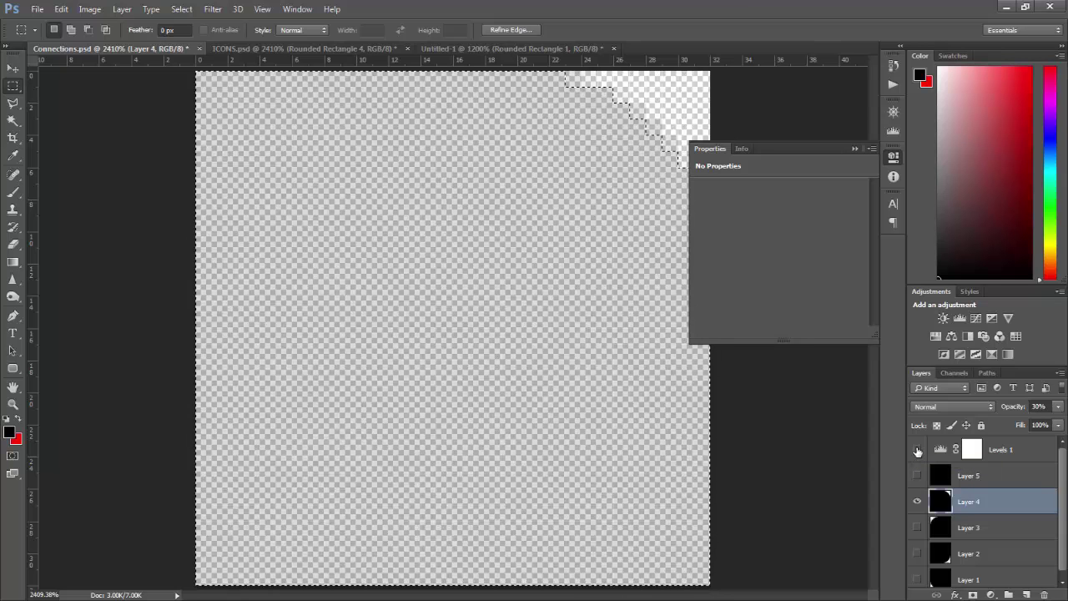
left_click(918, 451)
left_click(918, 451)
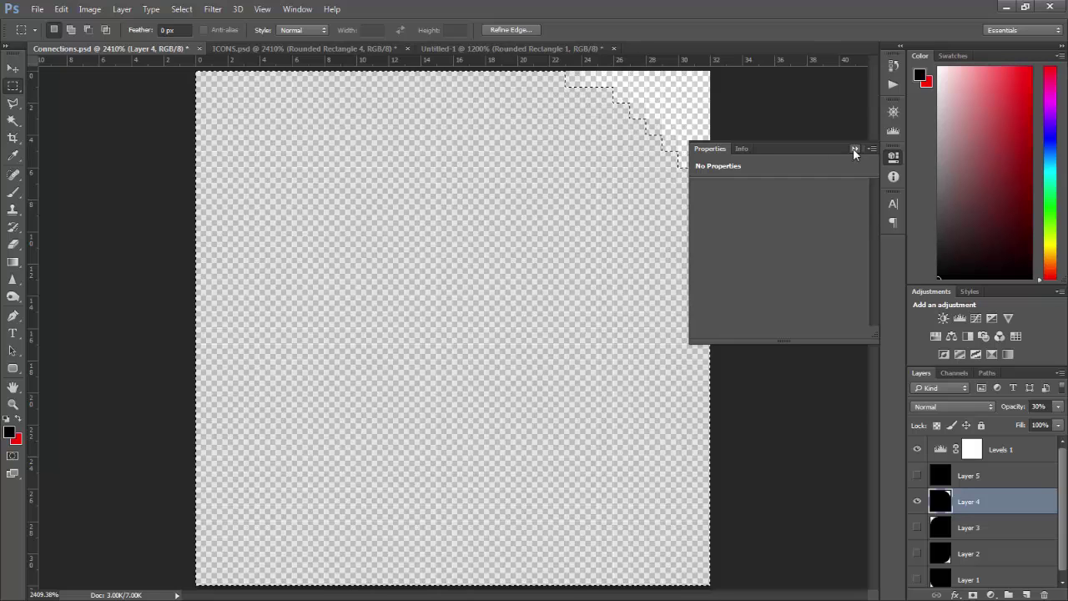
Roll the document history back to the Load Selection state and make Layer 4 the active layer
left_click(893, 65)
left_click(803, 403)
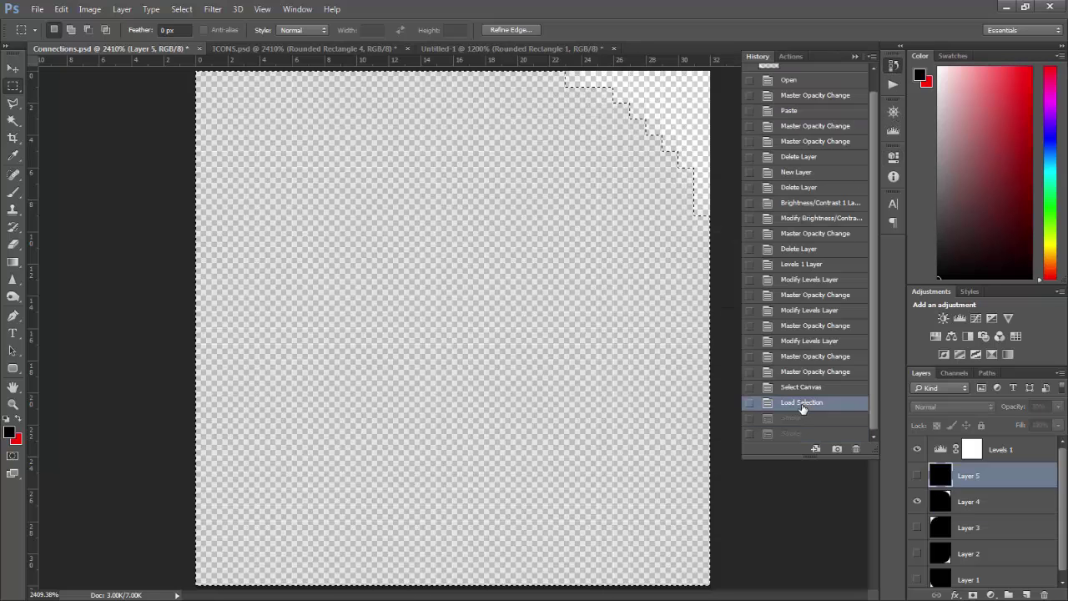
right_click(636, 121)
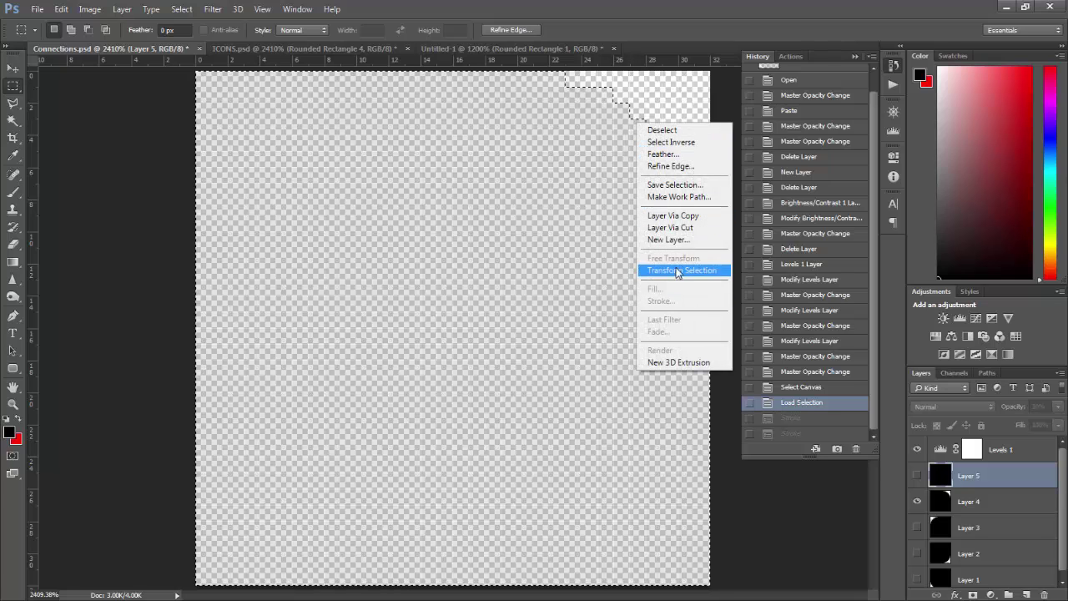
right_click(630, 108)
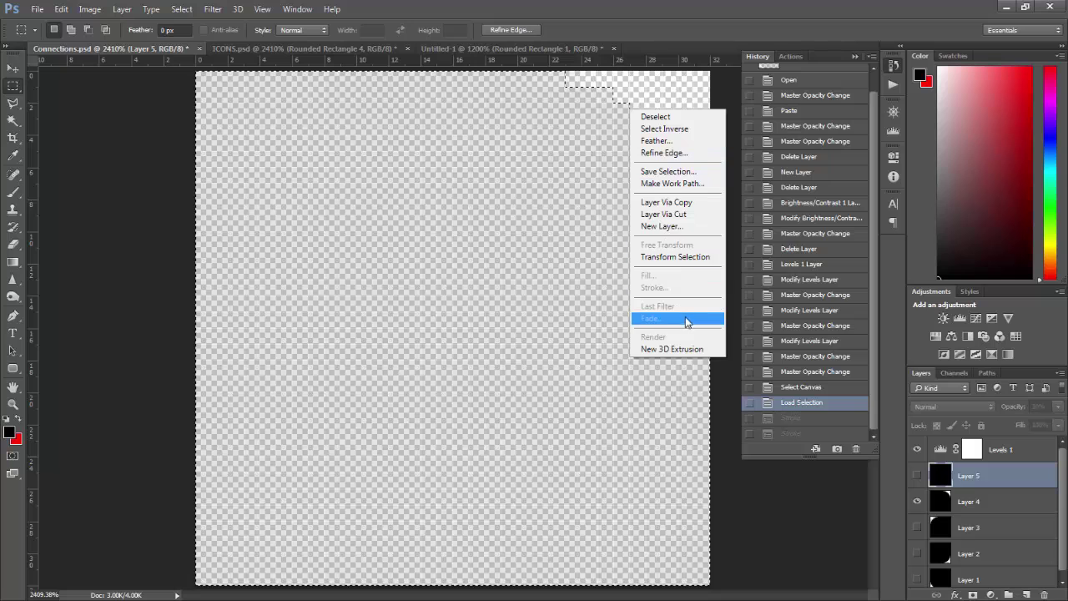
left_click(994, 501)
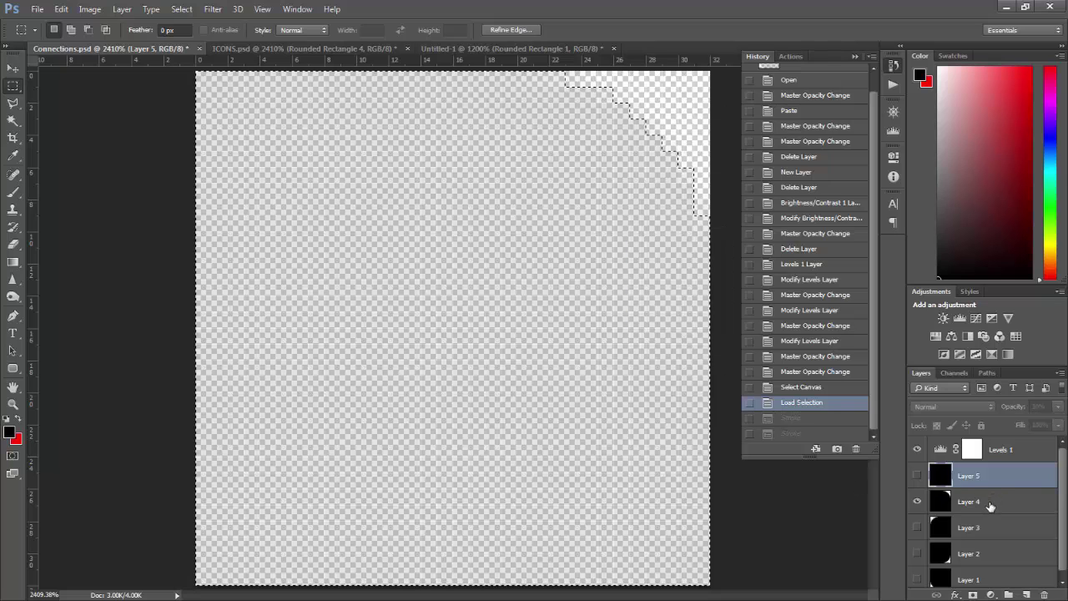
left_click(991, 503)
Stroke the selection on Layer 4 with a 2 px black inside stroke and Preserve Transparency enabled
right_click(639, 121)
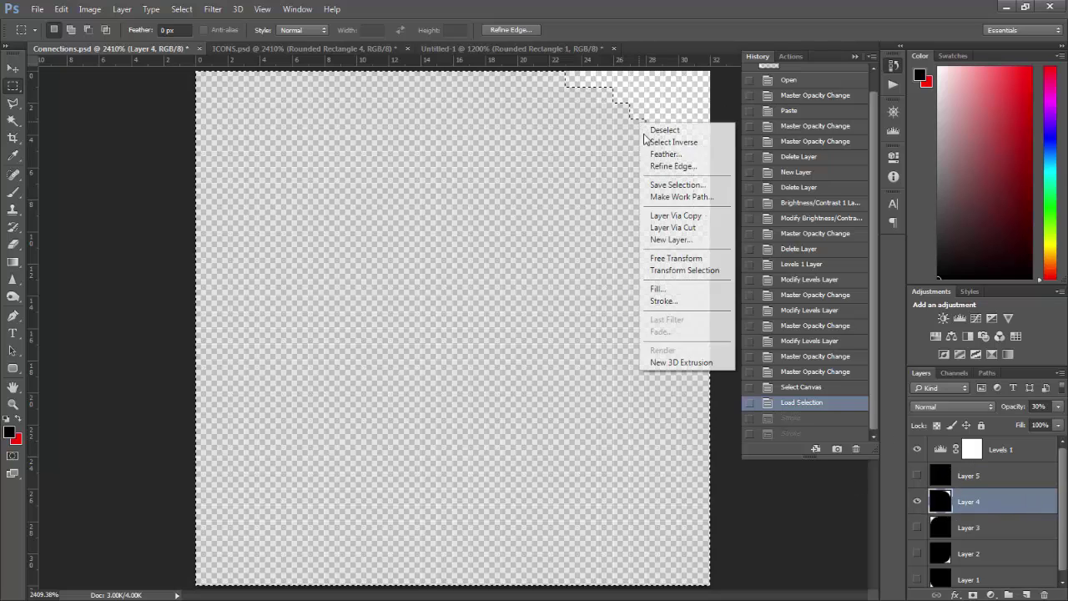
left_click(688, 302)
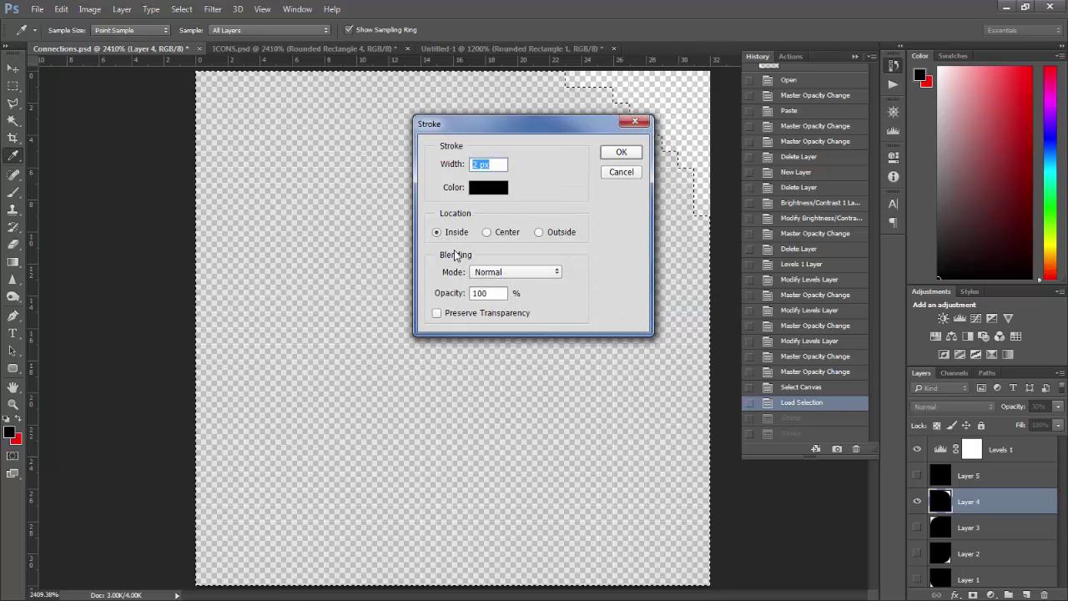
left_click(512, 274)
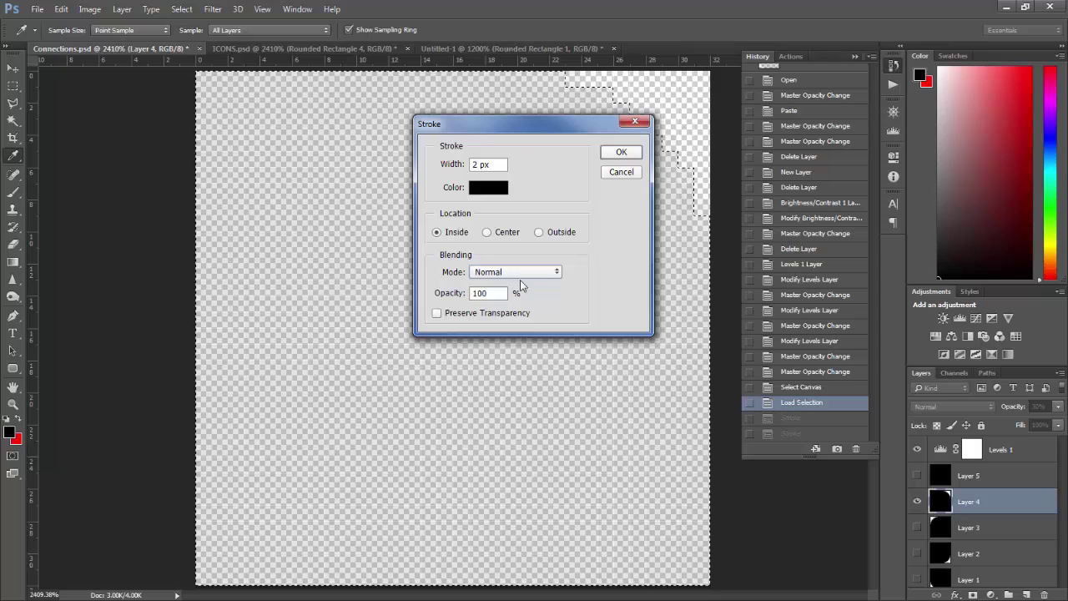
left_click(436, 314)
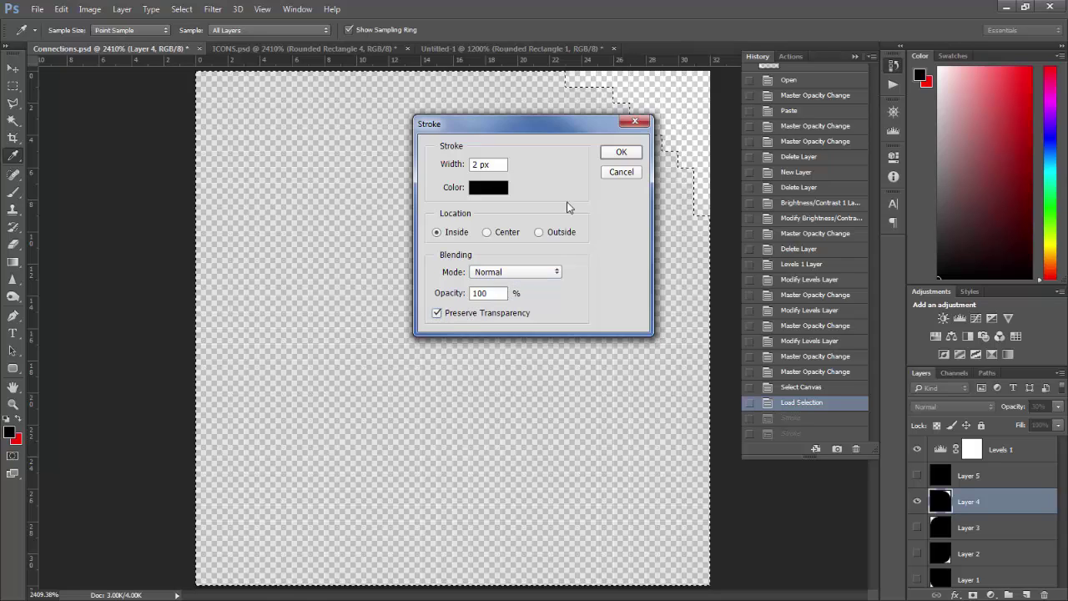
left_click(622, 155)
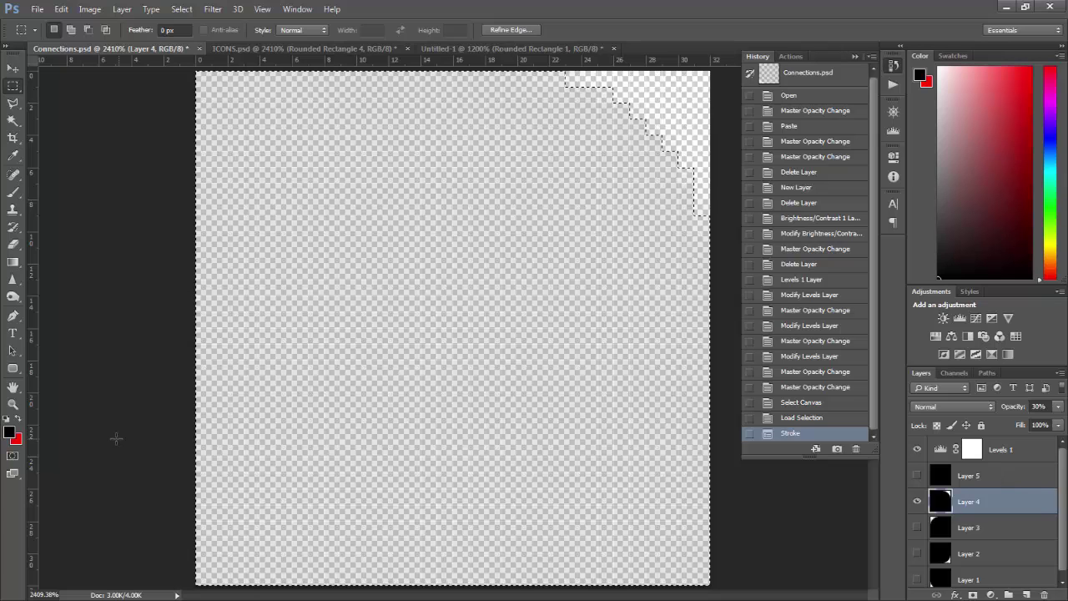
Fill Layer 4's selection with the foreground colour 818181 and hide the Levels 1 adjustment layer
left_click(10, 432)
left_click_drag(358, 351, 615, 231)
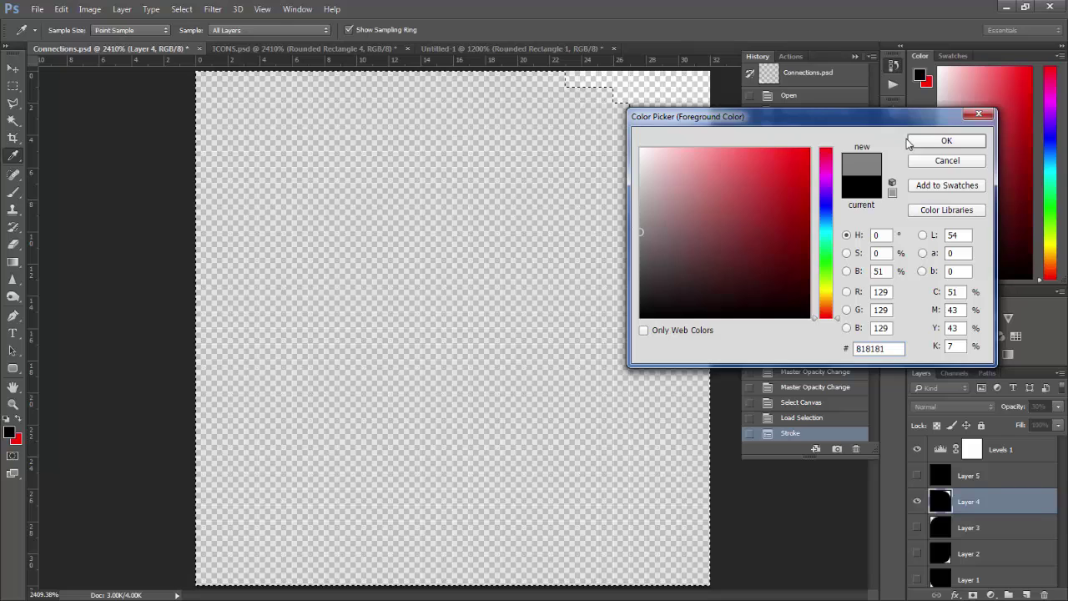
left_click(946, 141)
key("alt+BackSpace")
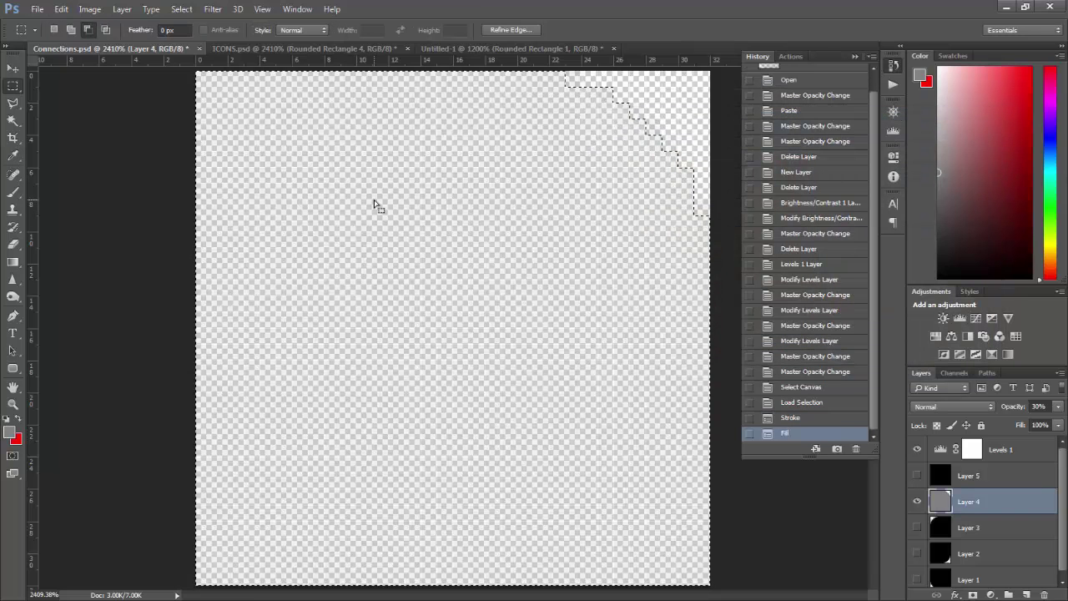
left_click(919, 450)
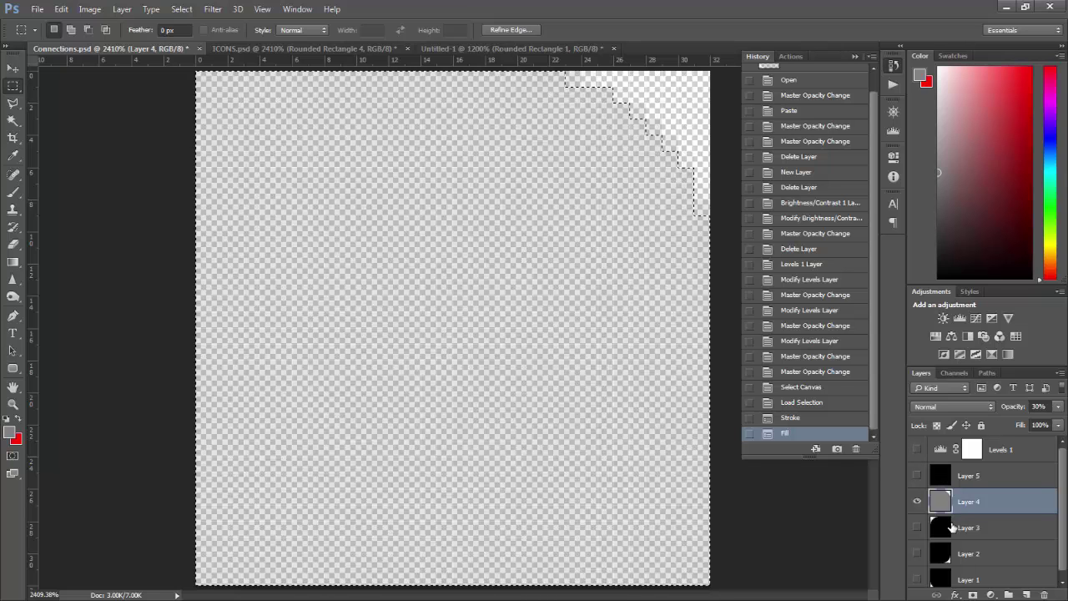
Stroke Layer 4's filled selection 2 px wide, inside, in colour 323232, preserving transparency
right_click(640, 125)
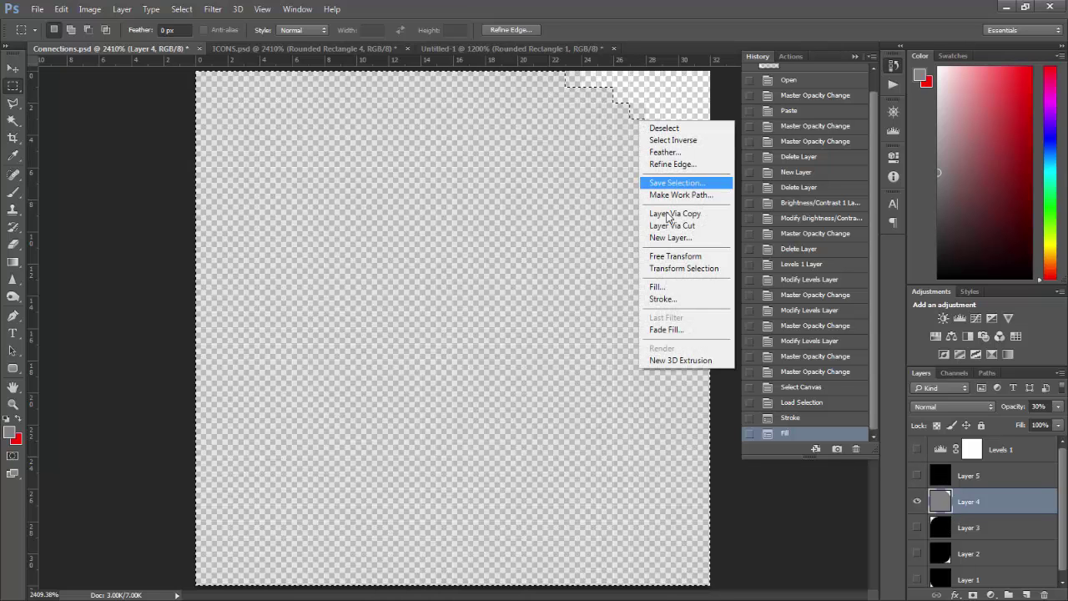
left_click(671, 302)
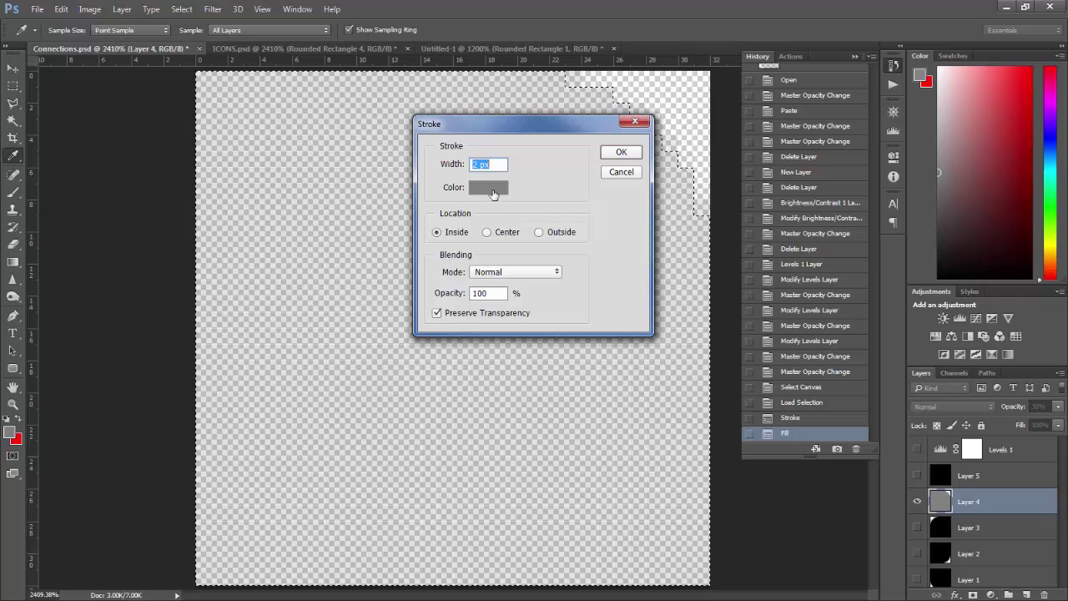
left_click(493, 193)
left_click_drag(638, 260, 640, 284)
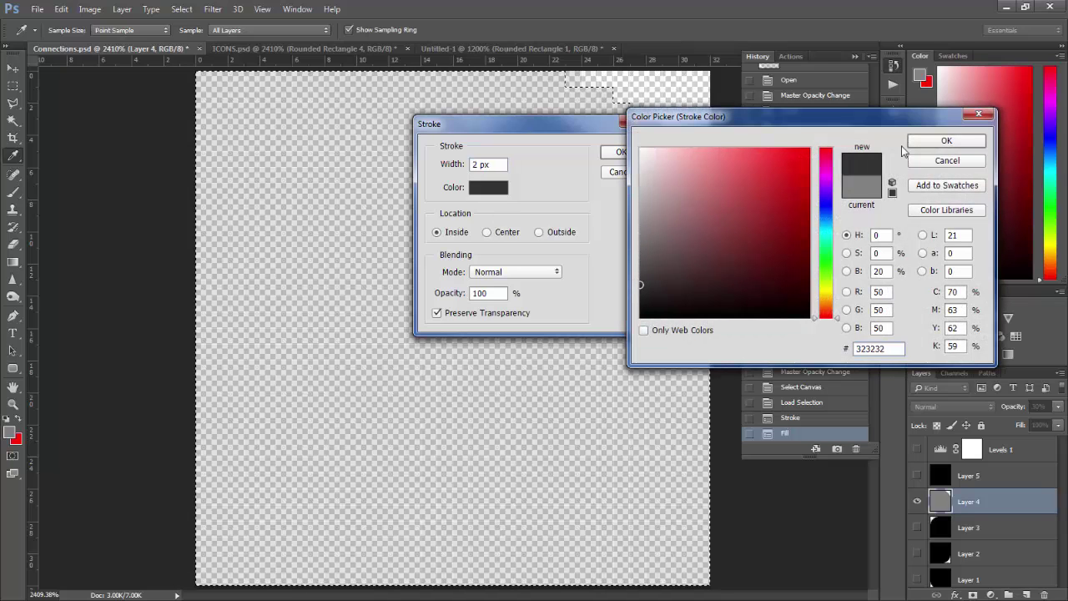
left_click(918, 144)
left_click(630, 156)
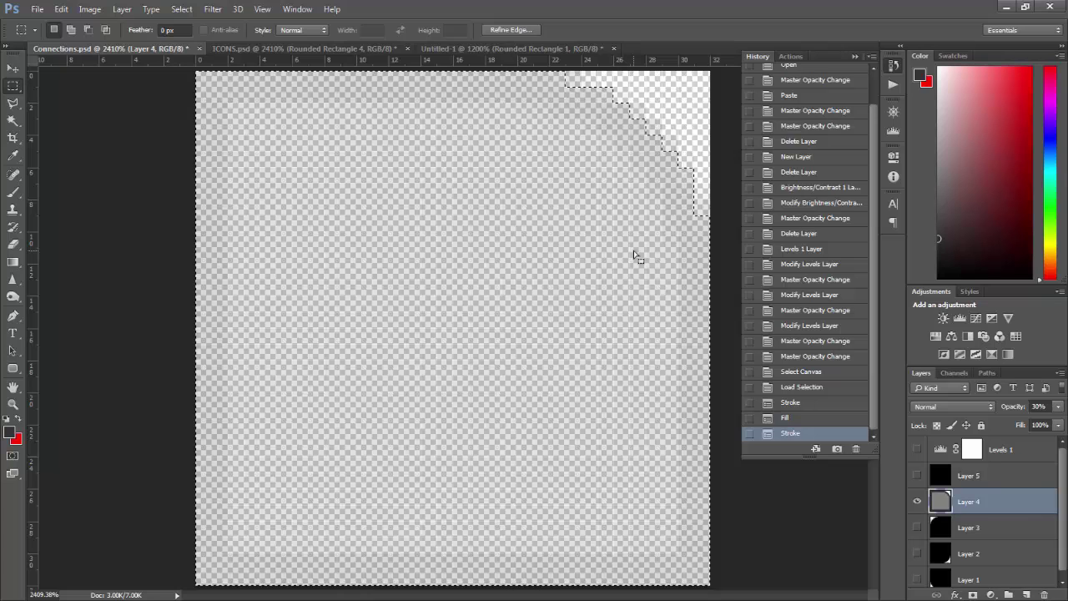
Undo the last stroke and reapply it to Layer 4 at 1 px wide, inside, in the same dark grey
key("ctrl+z")
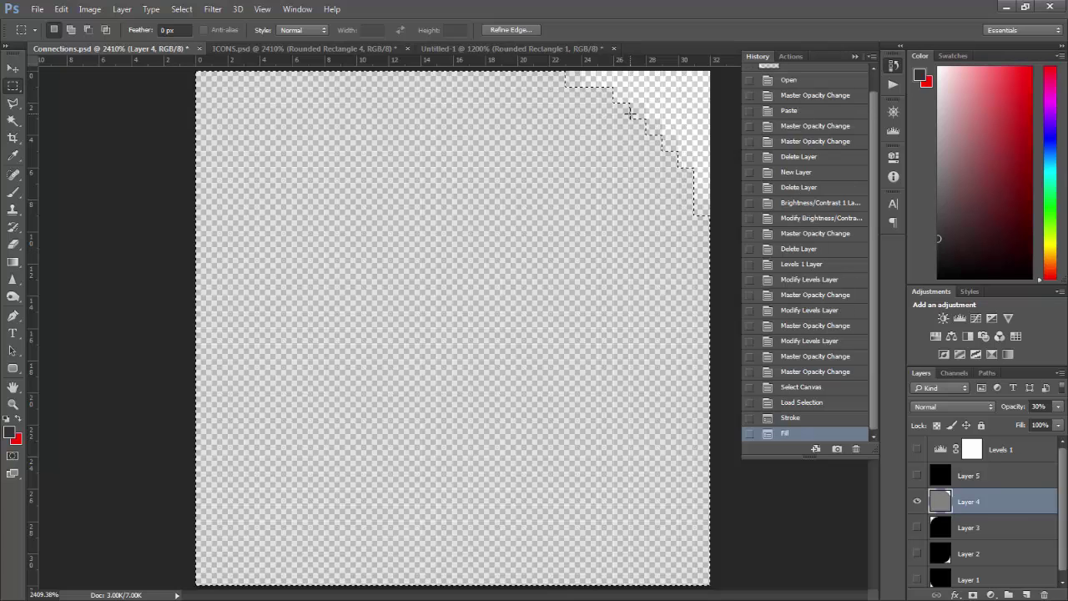
right_click(631, 126)
left_click(654, 294)
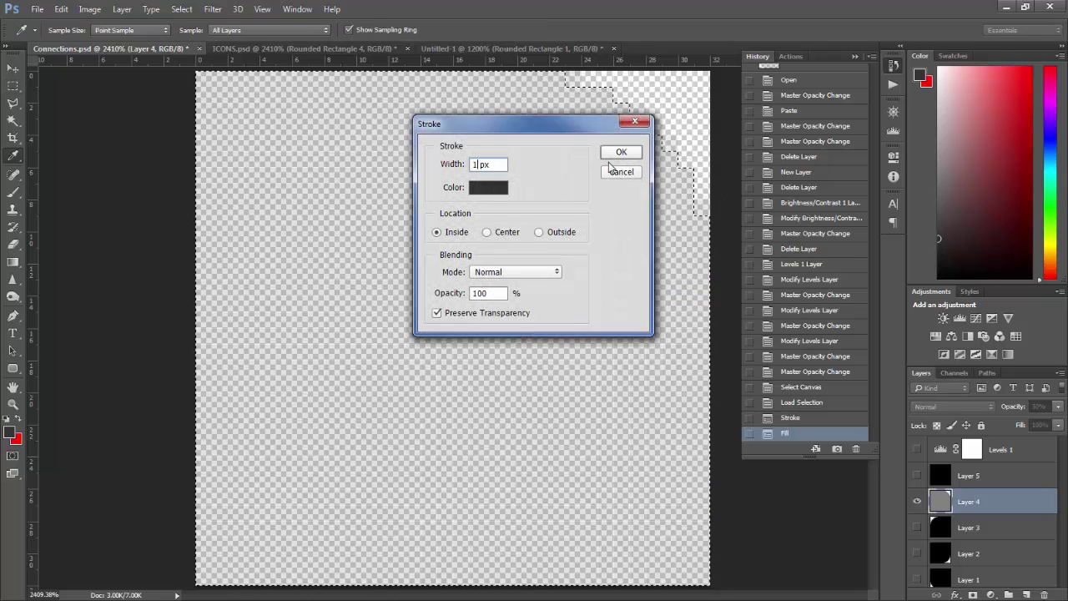
key("Return")
Export the grey, stroked Layer 4 as PNG, replacing NodeBackConnectionsURLight.png in the Editor textures folder
key("ctrl+shift+s")
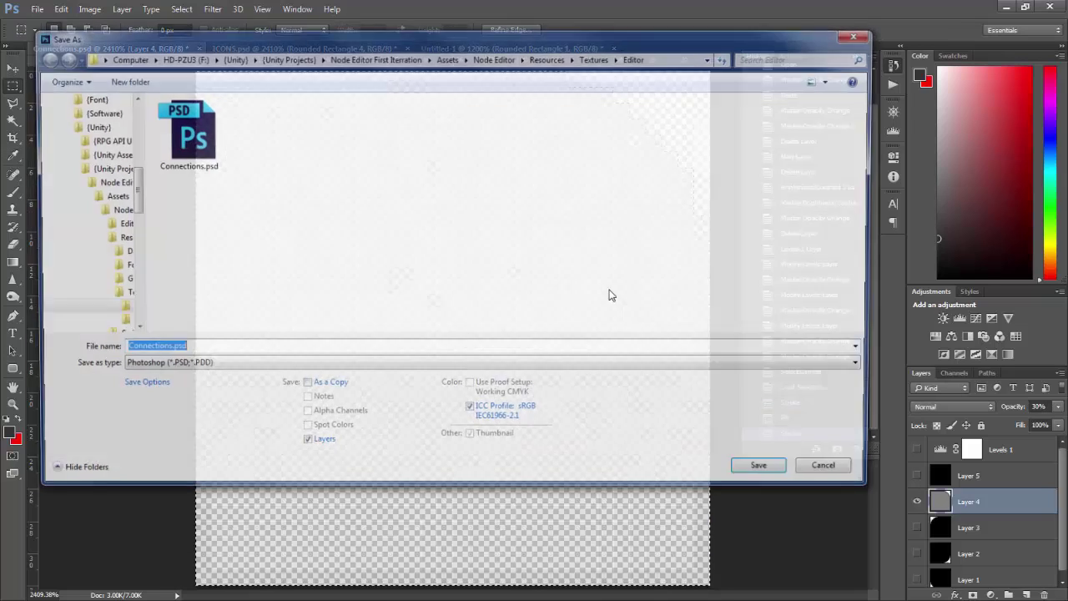
left_click(546, 367)
left_click(532, 313)
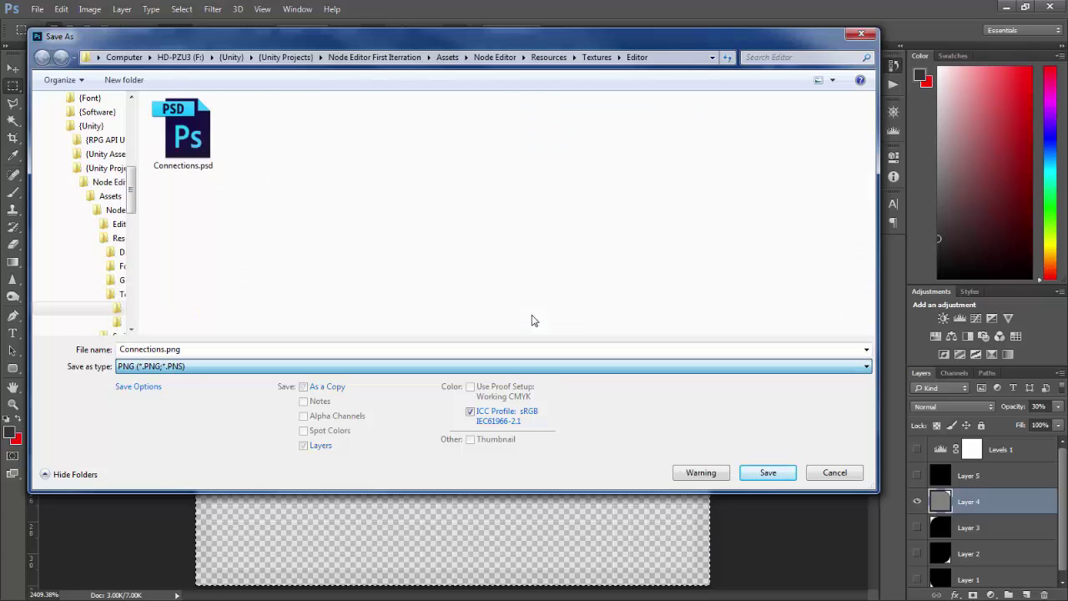
left_click(682, 224)
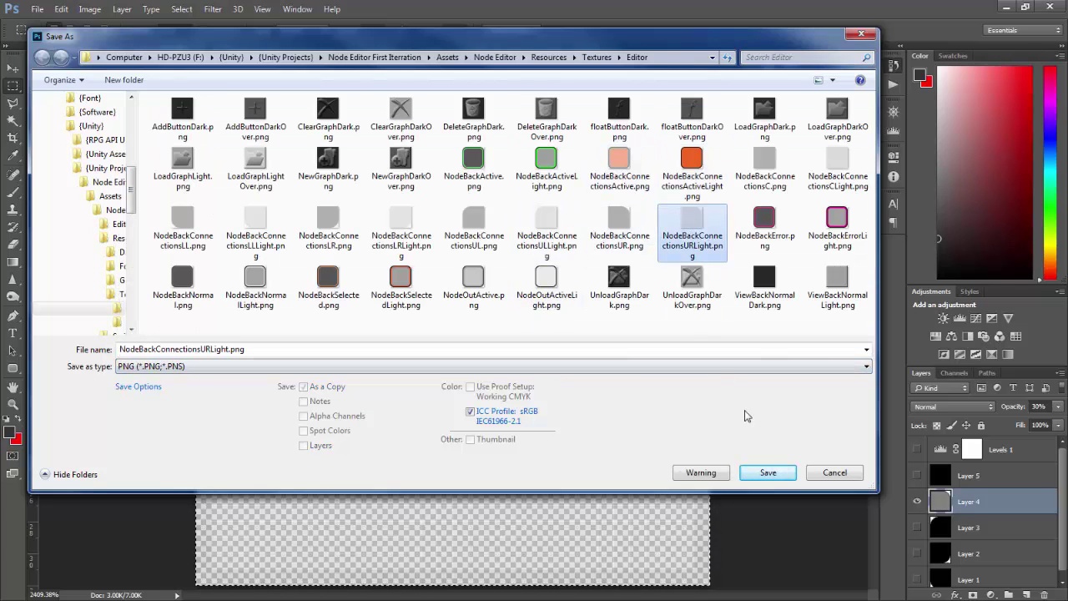
left_click(769, 474)
left_click(571, 315)
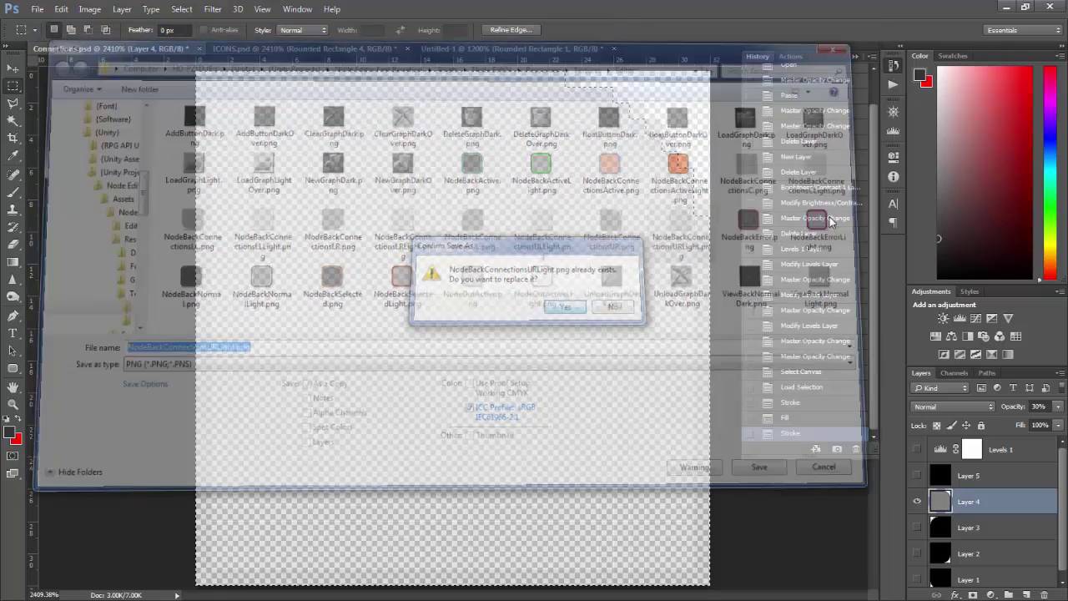
left_click(1016, 112)
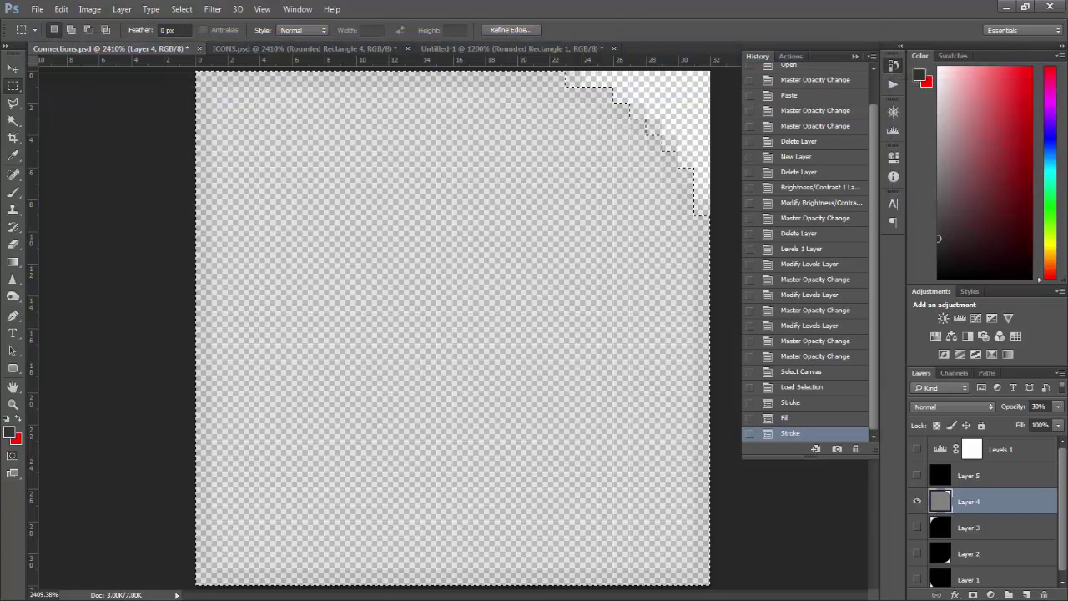
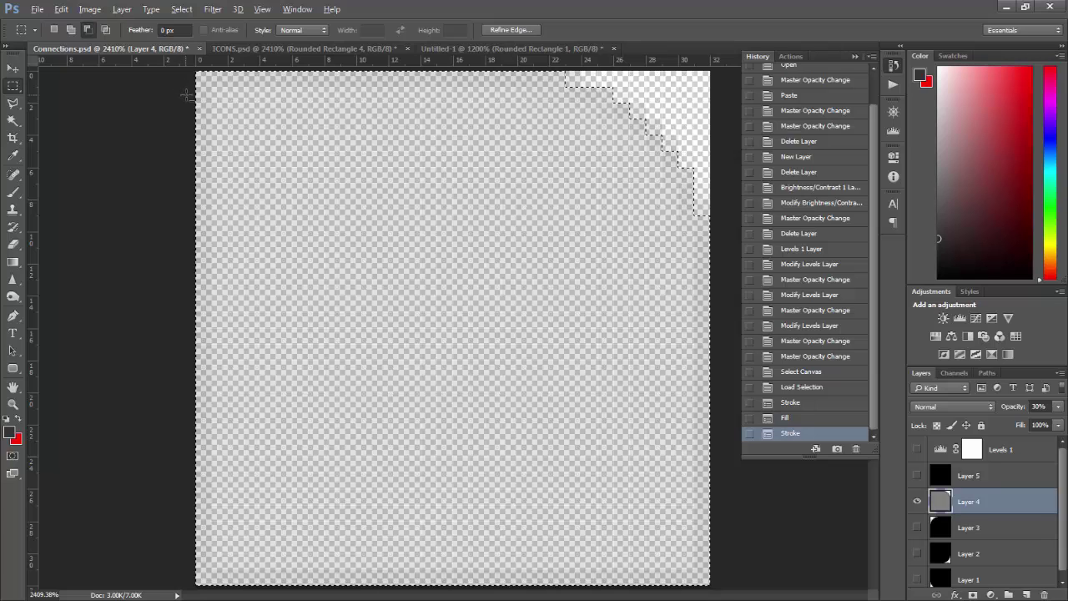
left_click_drag(182, 88, 547, 596)
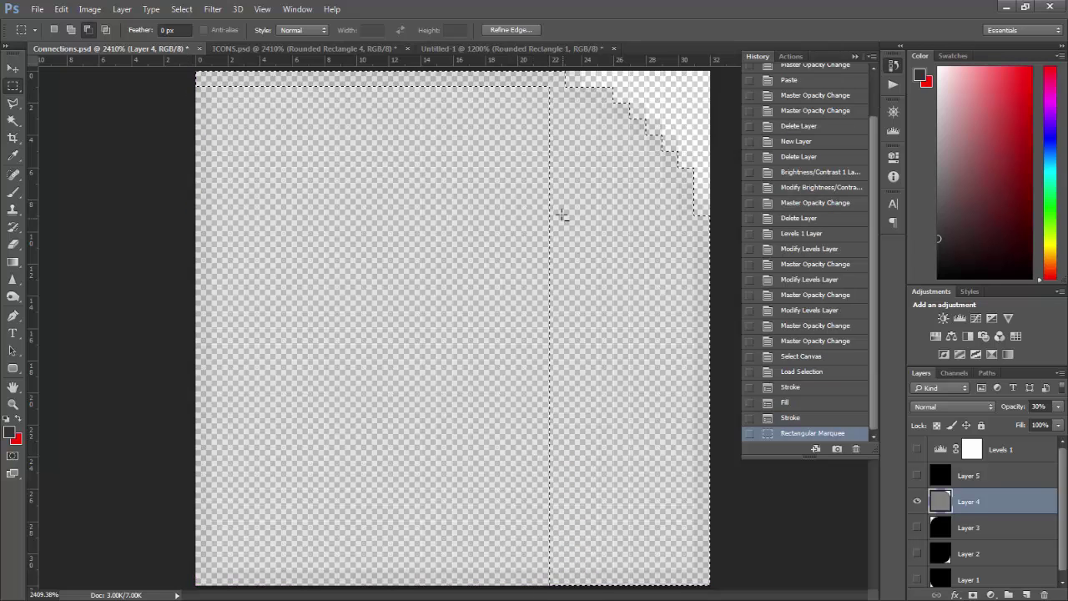
left_click_drag(550, 102, 585, 598)
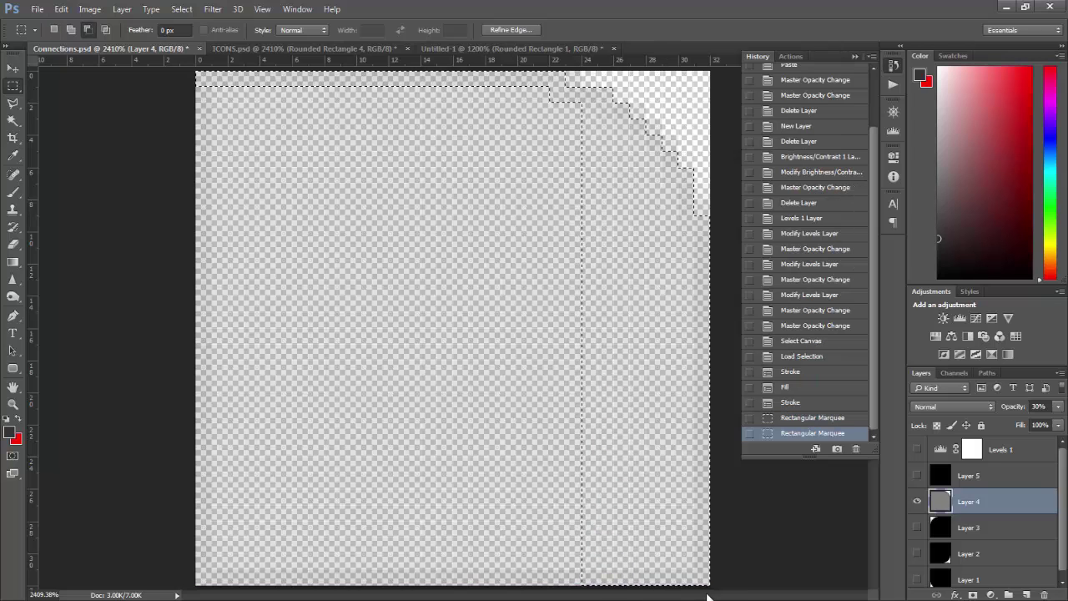
left_click_drag(674, 570, 506, 239)
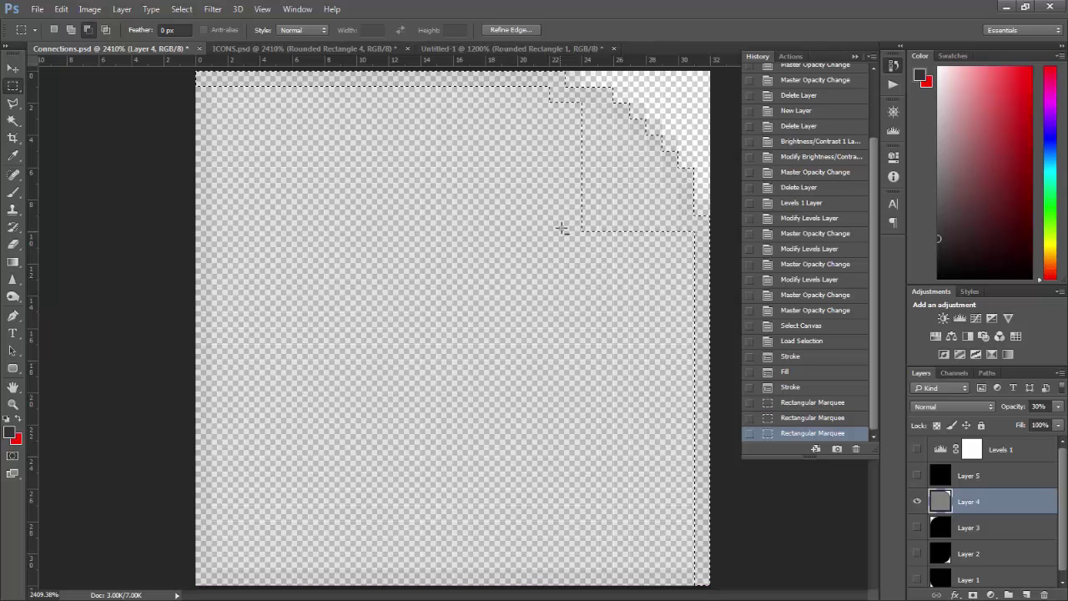
left_click_drag(549, 200, 662, 242)
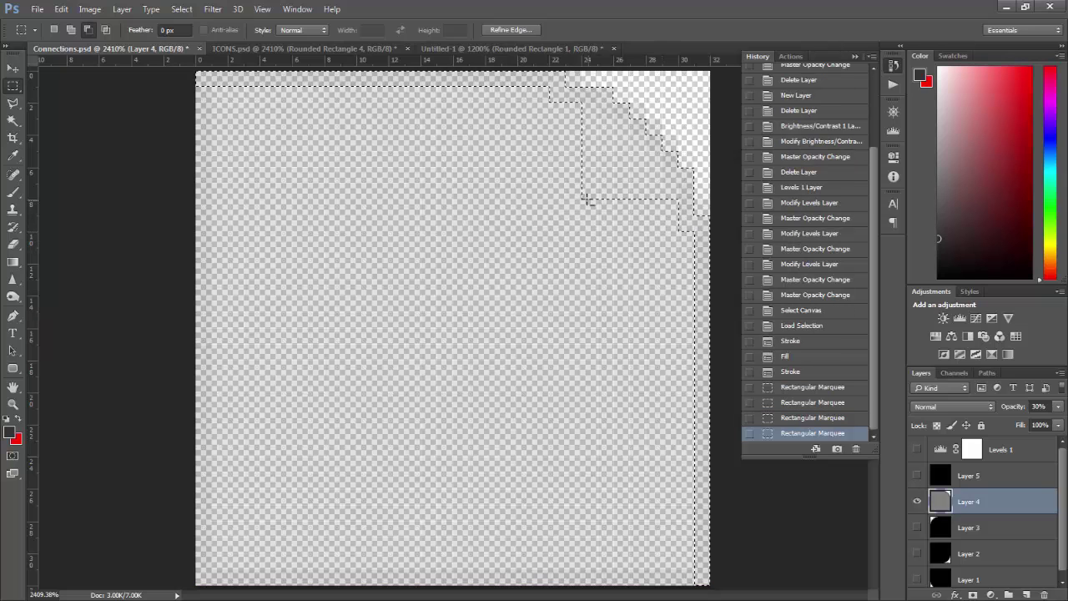
left_click_drag(566, 184, 663, 211)
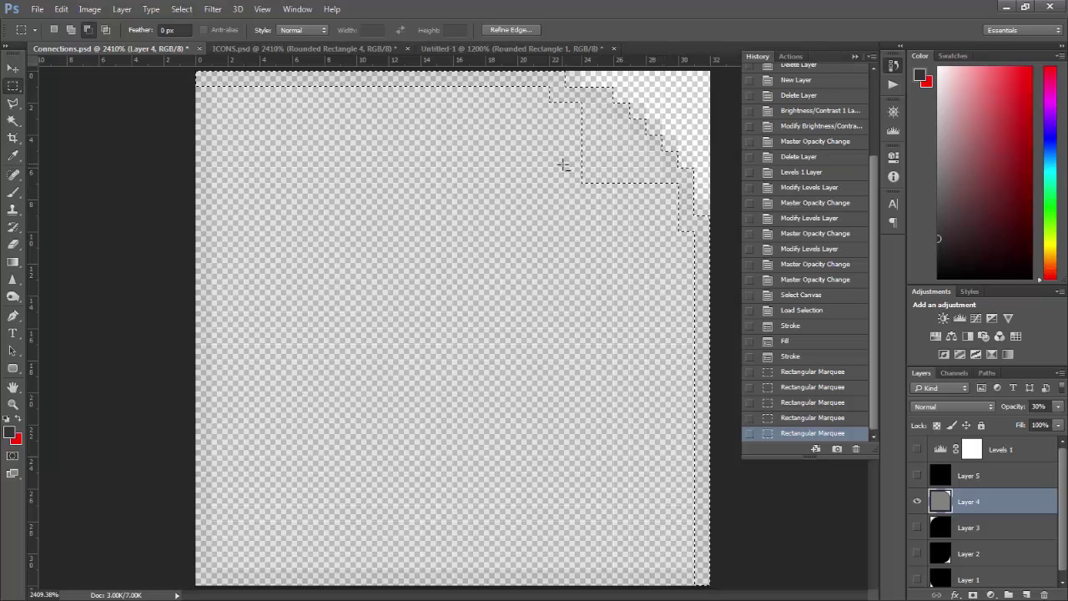
left_click_drag(549, 152, 592, 118)
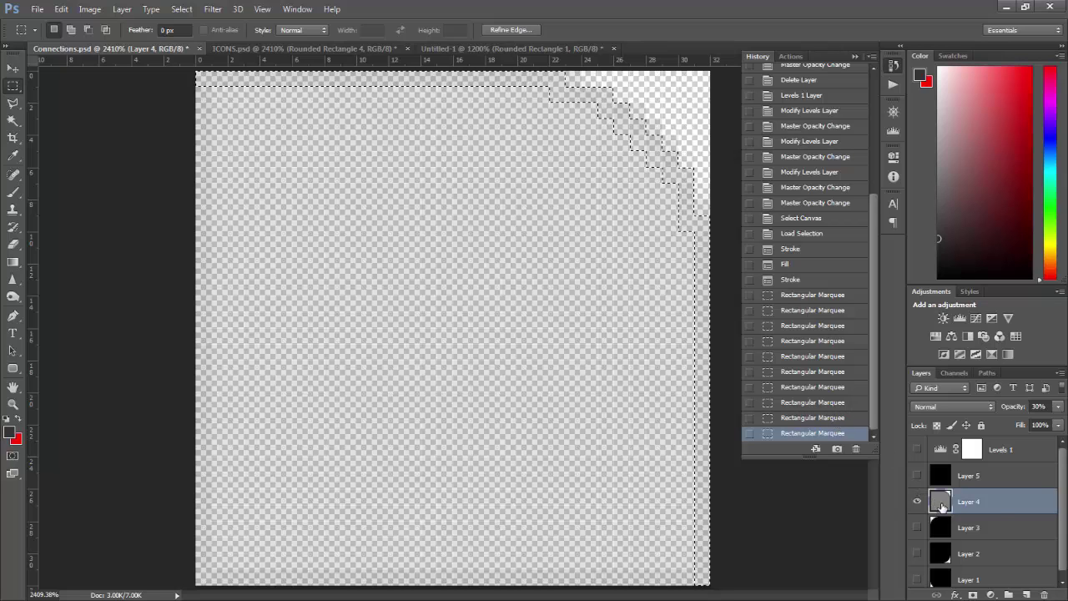
Restore Layer 4 to its fill before the stroke and subtract the interior from the selection, leaving a thin band along the top, stepped corner and right edge
left_click(806, 267)
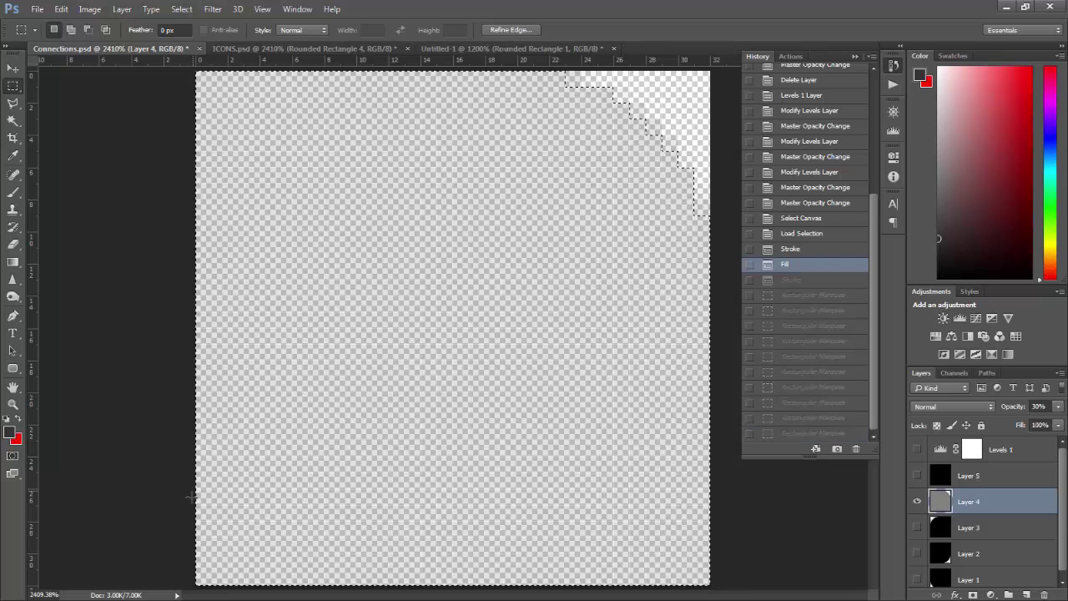
left_click_drag(193, 505, 695, 584)
left_click_drag(197, 200, 679, 577)
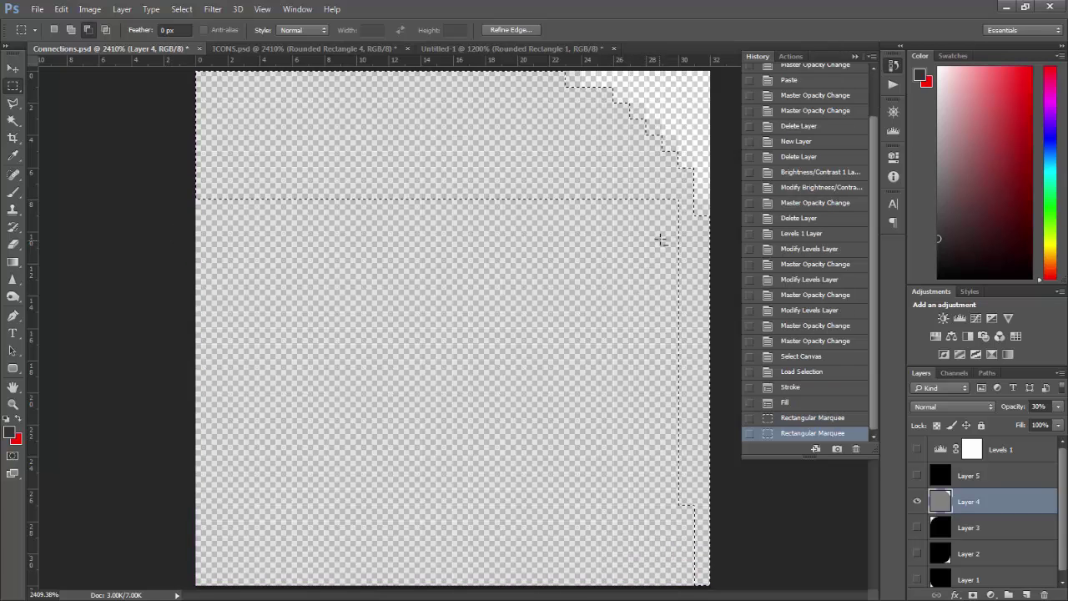
left_click_drag(664, 236, 680, 265)
left_click_drag(677, 445, 685, 558)
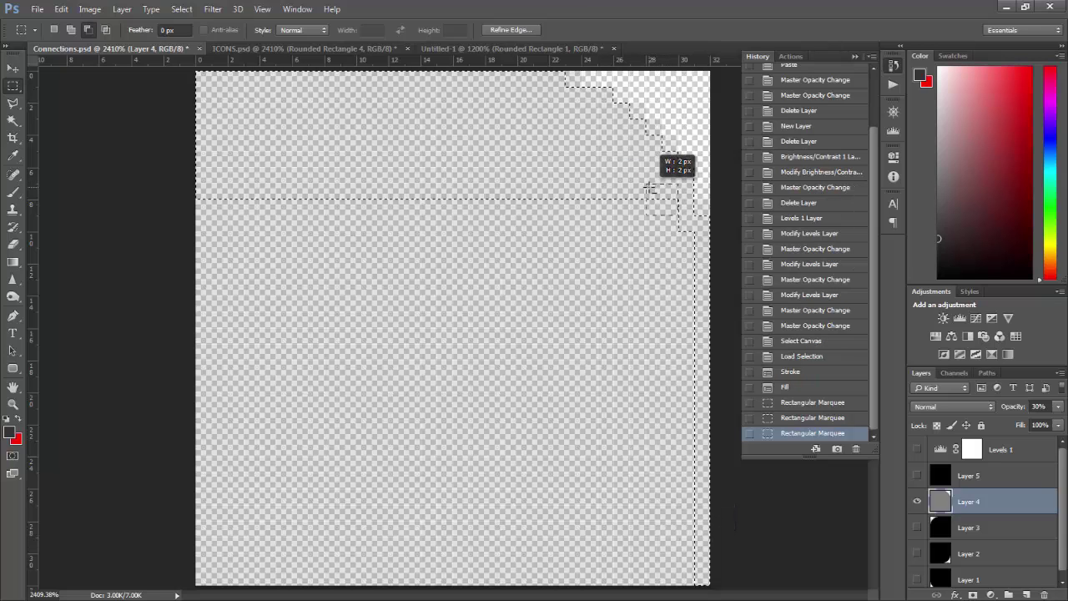
left_click_drag(571, 185, 179, 195)
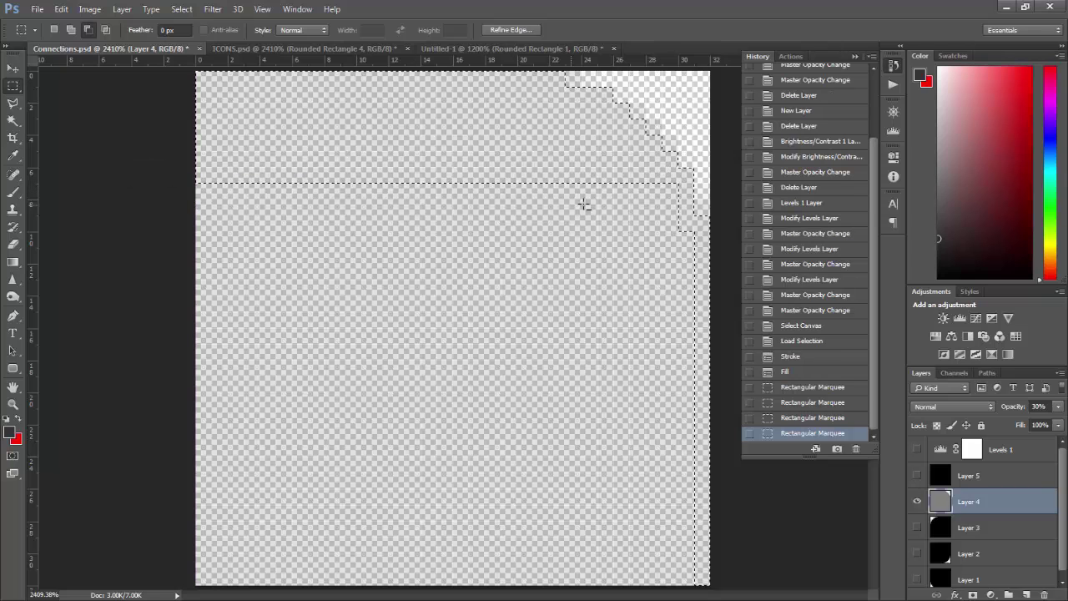
left_click_drag(652, 167, 211, 183)
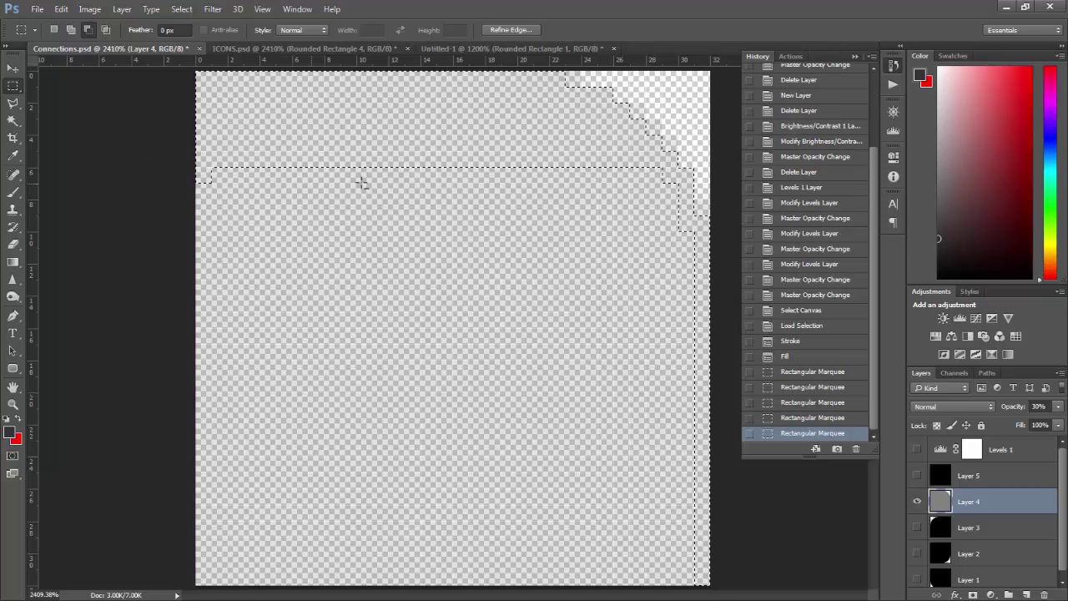
left_click_drag(646, 150, 227, 171)
left_click_drag(641, 134, 207, 142)
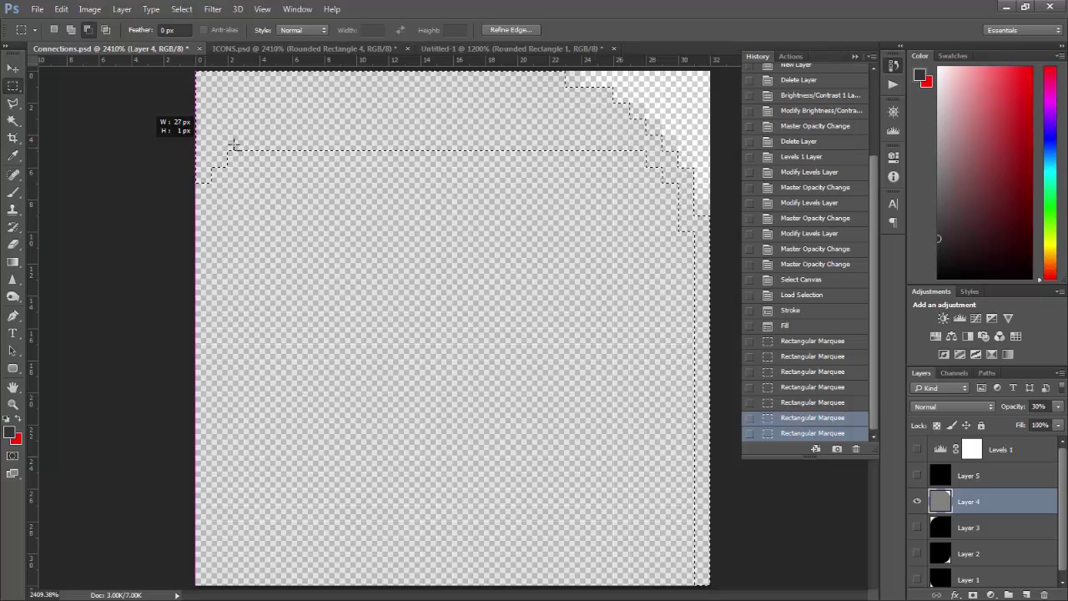
left_click_drag(596, 125, 142, 133)
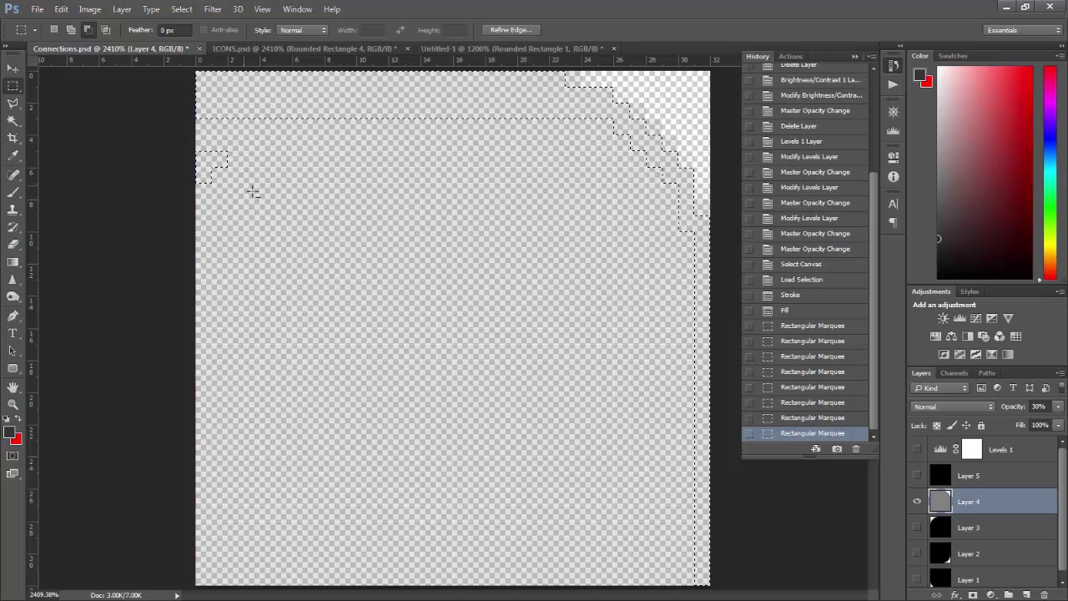
left_click_drag(255, 208, 146, 153)
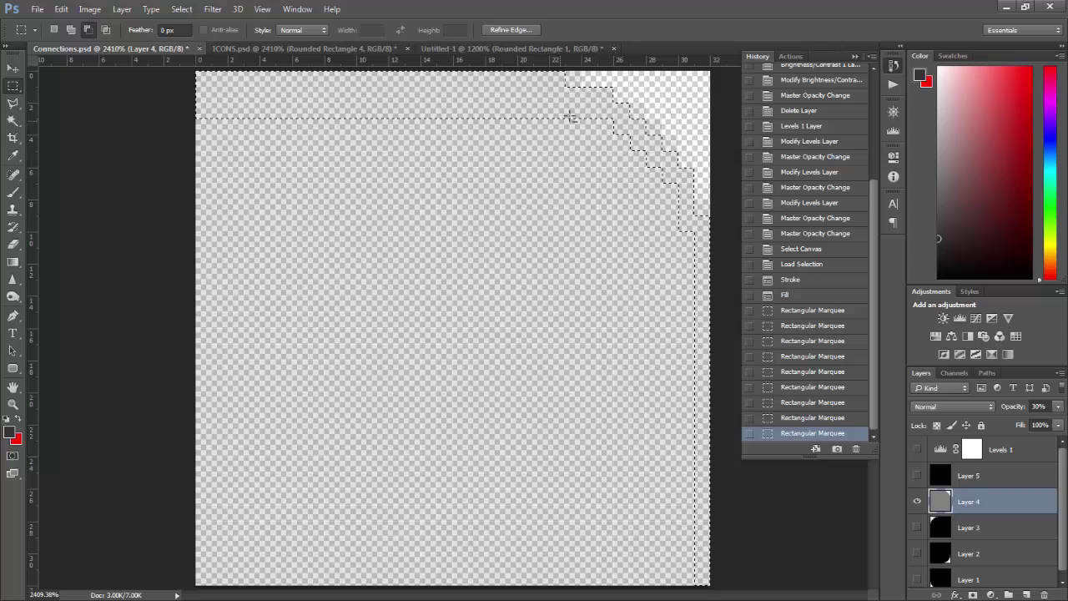
left_click_drag(587, 110, 146, 121)
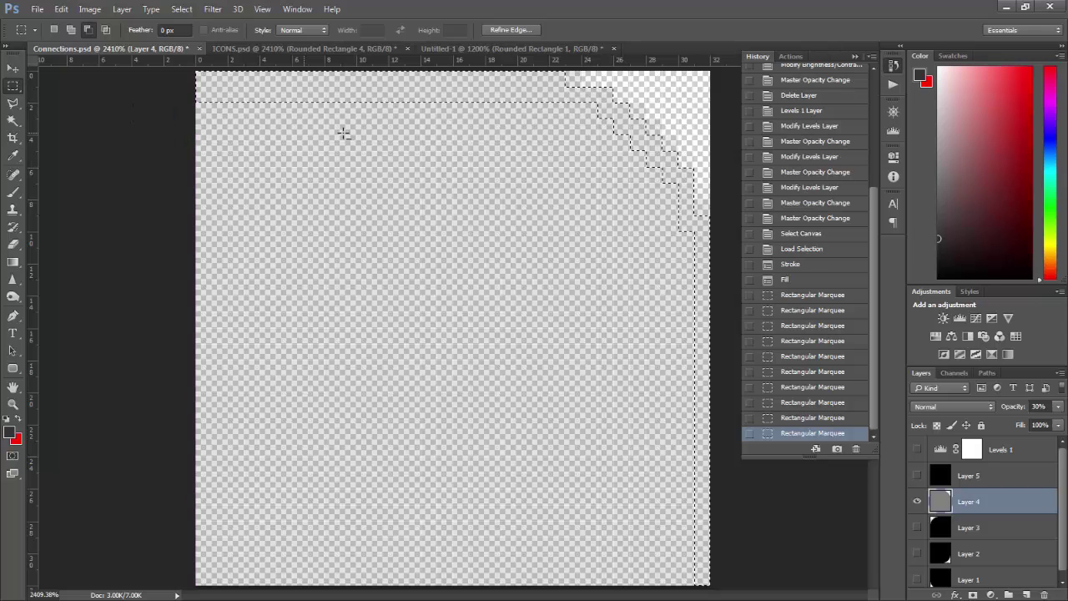
left_click_drag(543, 94, 171, 117)
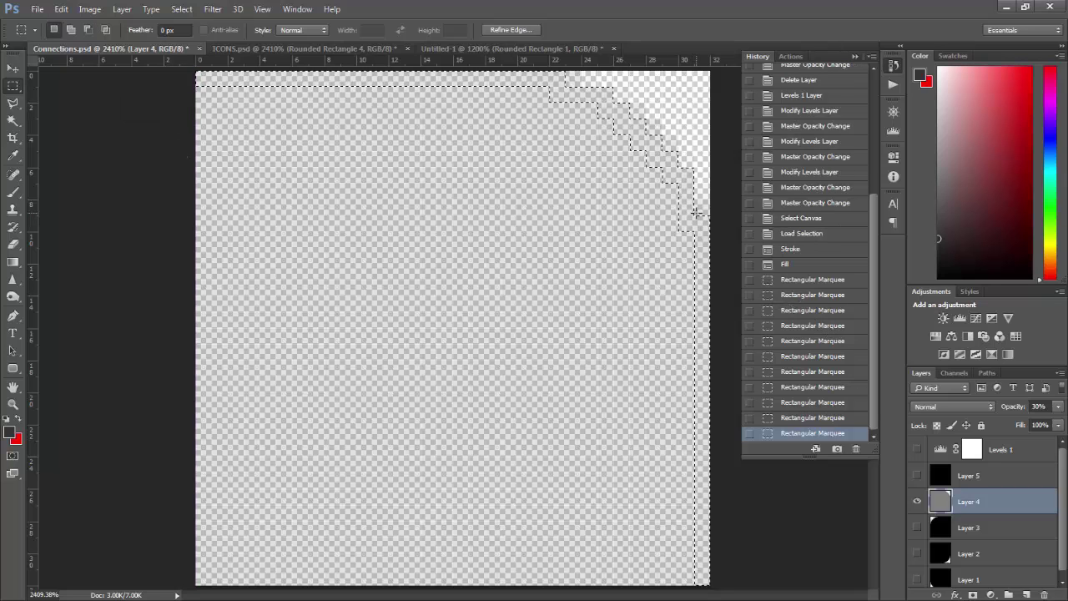
Stroke the thin edge selection on Layer 4, reusing the current stroke settings
right_click(696, 218)
left_click(716, 393)
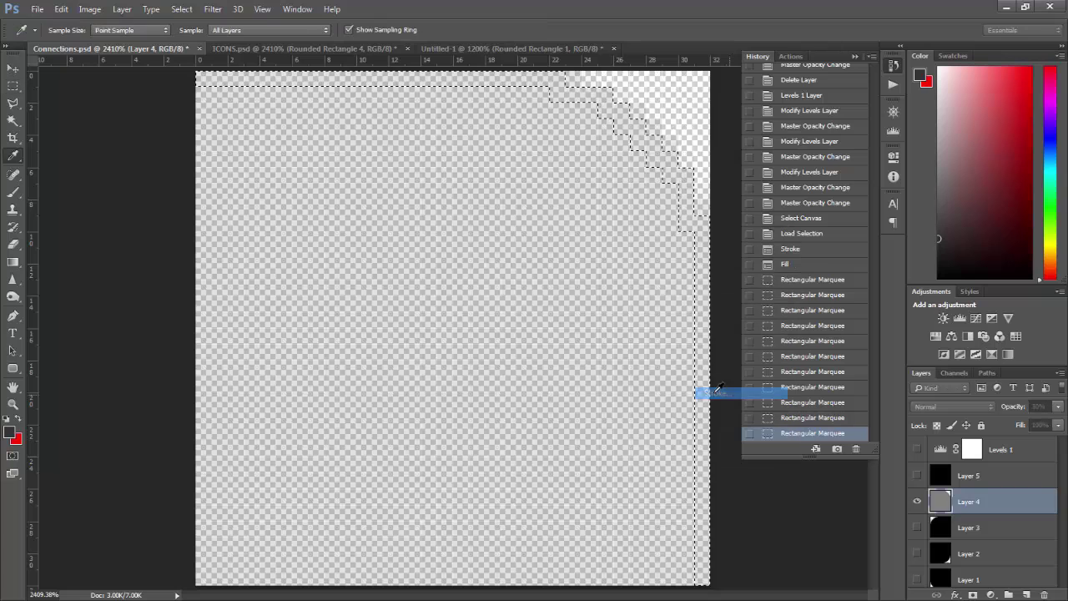
left_click(612, 157)
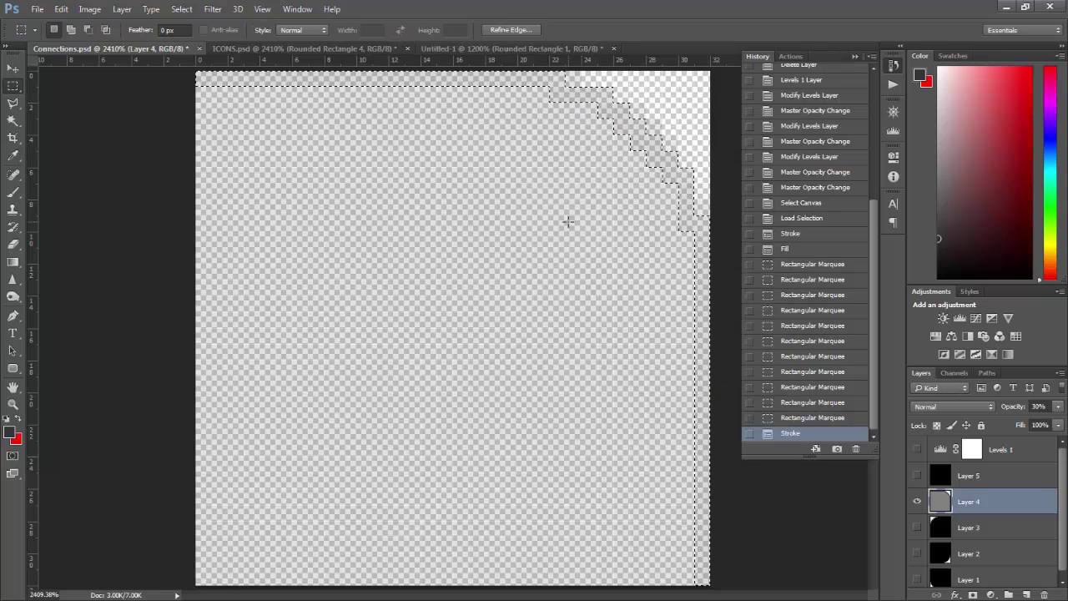
Save a PNG copy of the edge-stroked Layer 4 over NodeBackConnectionsURLight.png in the Editor textures folder
key("ctrl+shift+s")
left_click(677, 368)
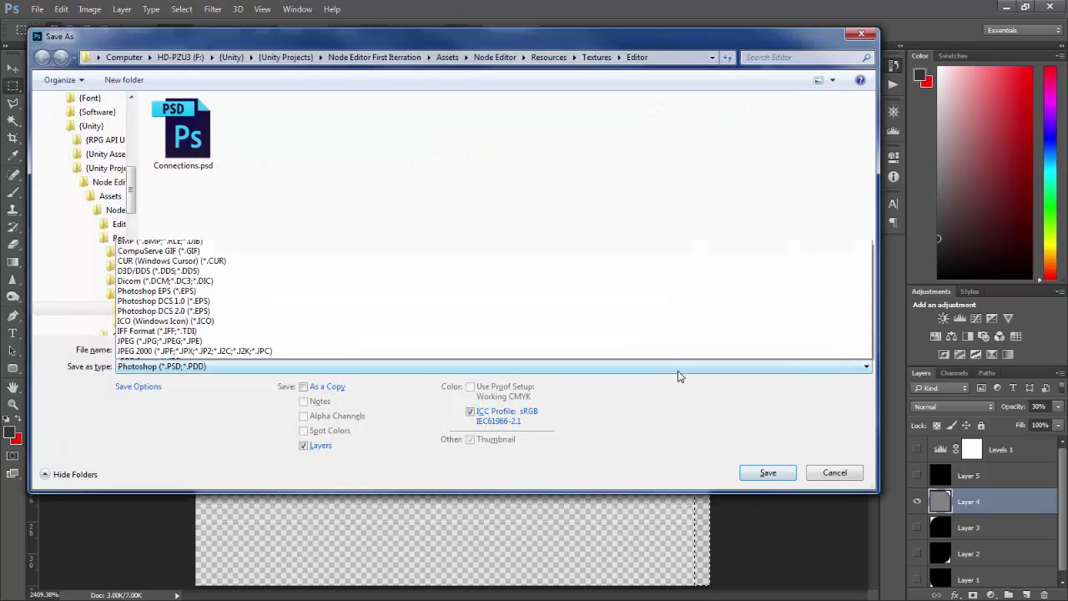
left_click(496, 313)
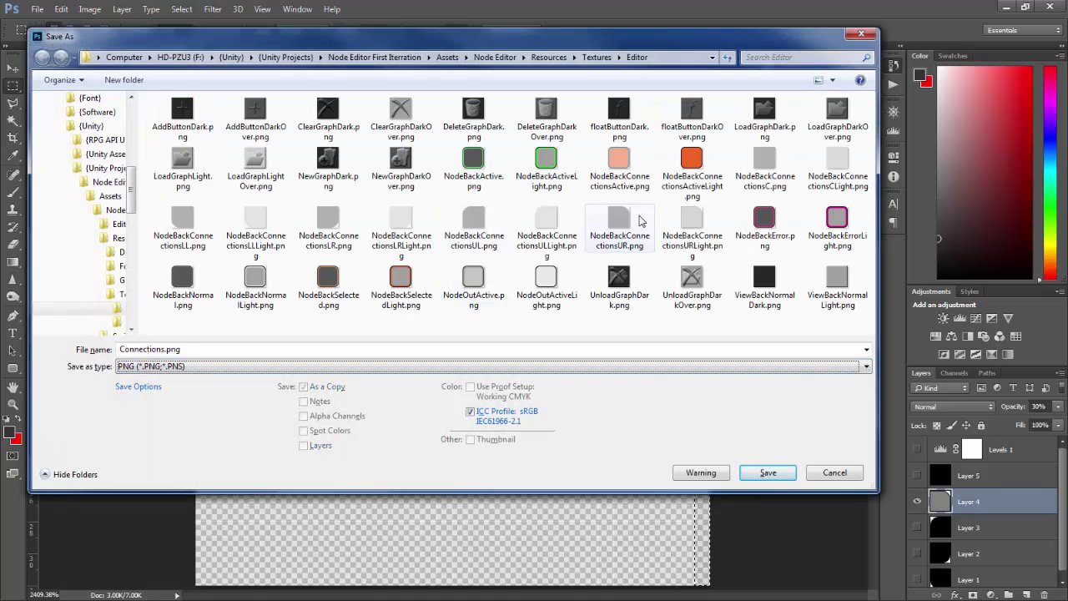
left_click(691, 221)
left_click(768, 473)
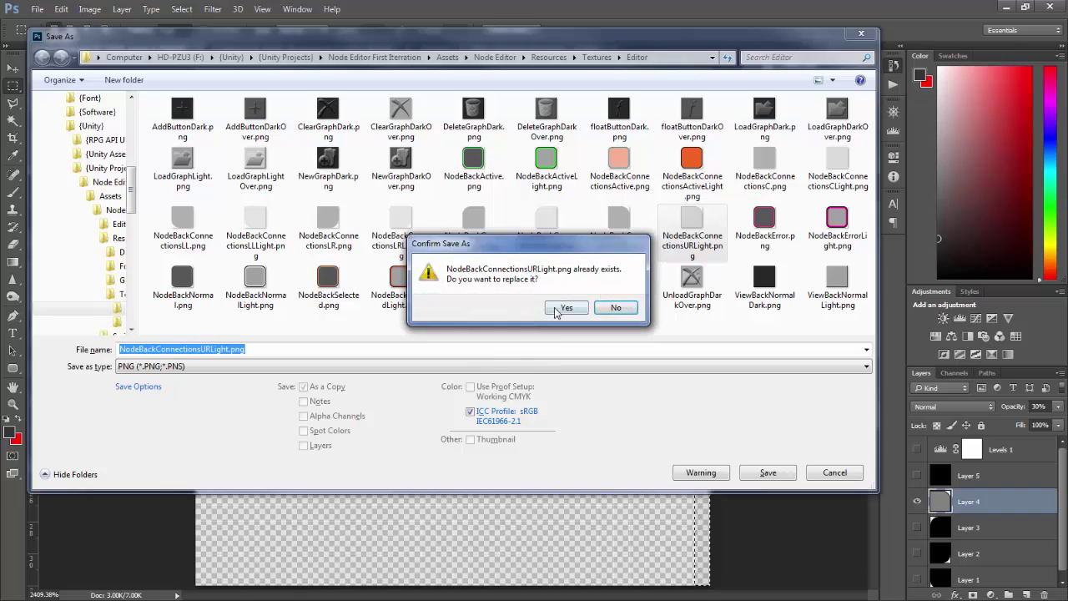
left_click(556, 309)
left_click(1022, 110)
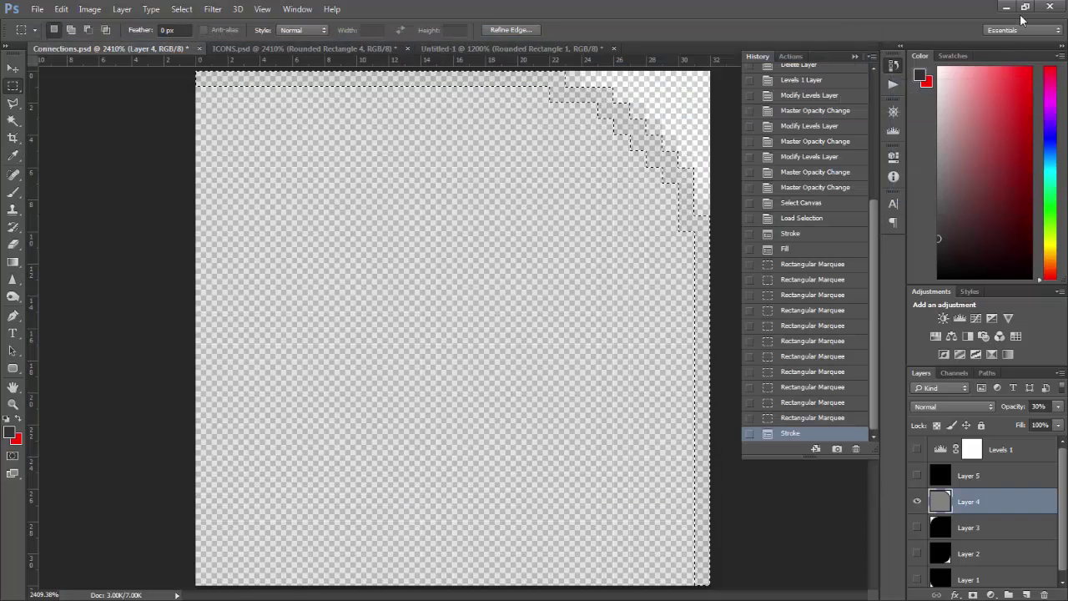
Switch to Unity and examine the updated light-skin texture around the nodes of the Test graph in the Node Editor
left_click(1008, 8)
right_click(667, 309)
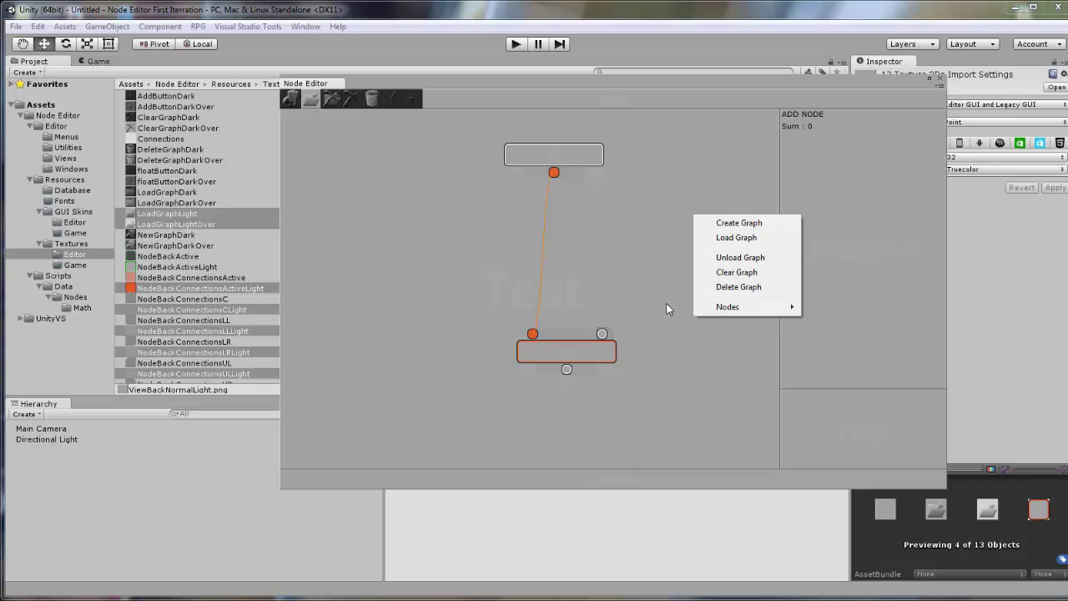
left_click(672, 349)
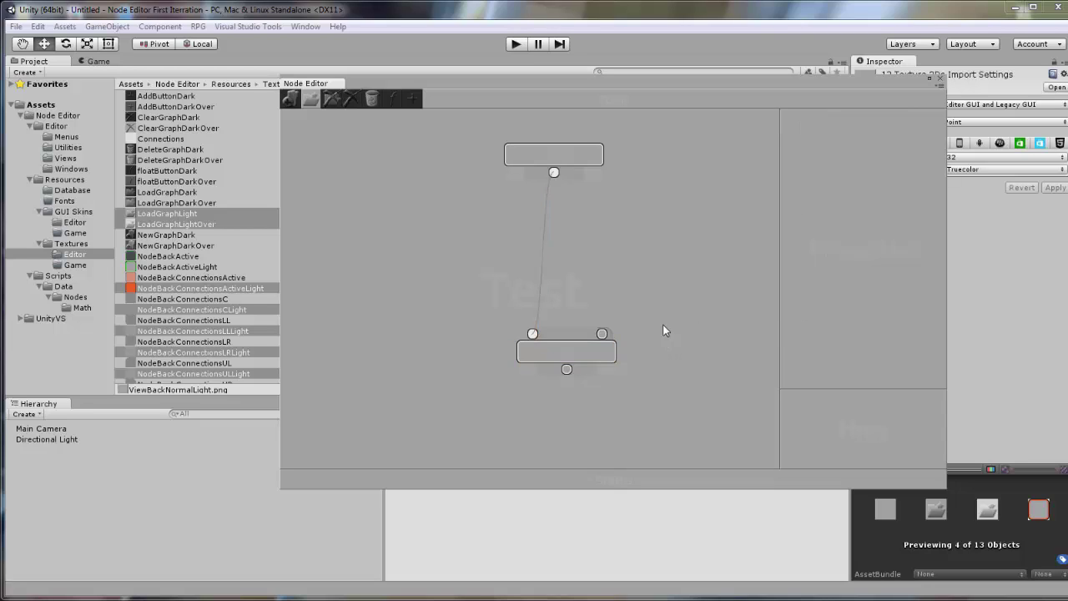
left_click_drag(668, 348, 617, 231)
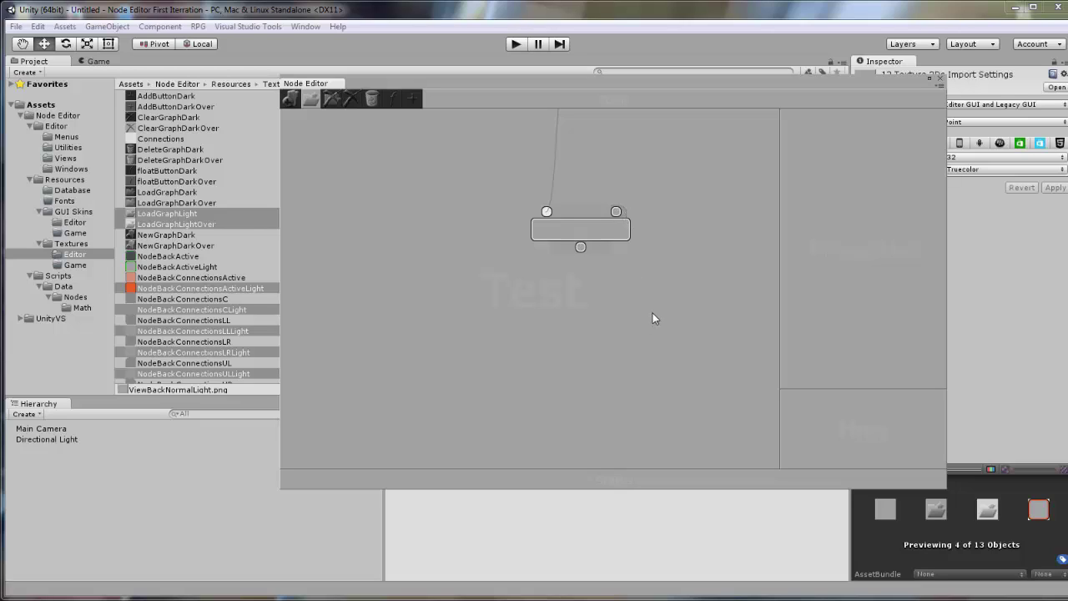
left_click_drag(689, 209, 657, 332)
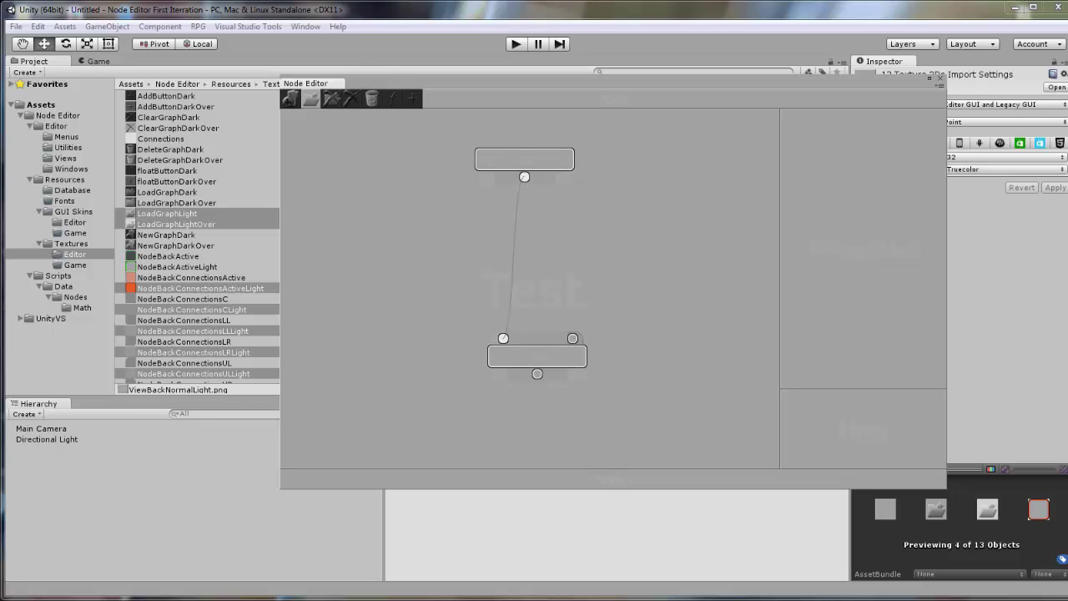
Switch back to Photoshop and revert Connections.psd to its originally opened history state
key("alt+Tab")
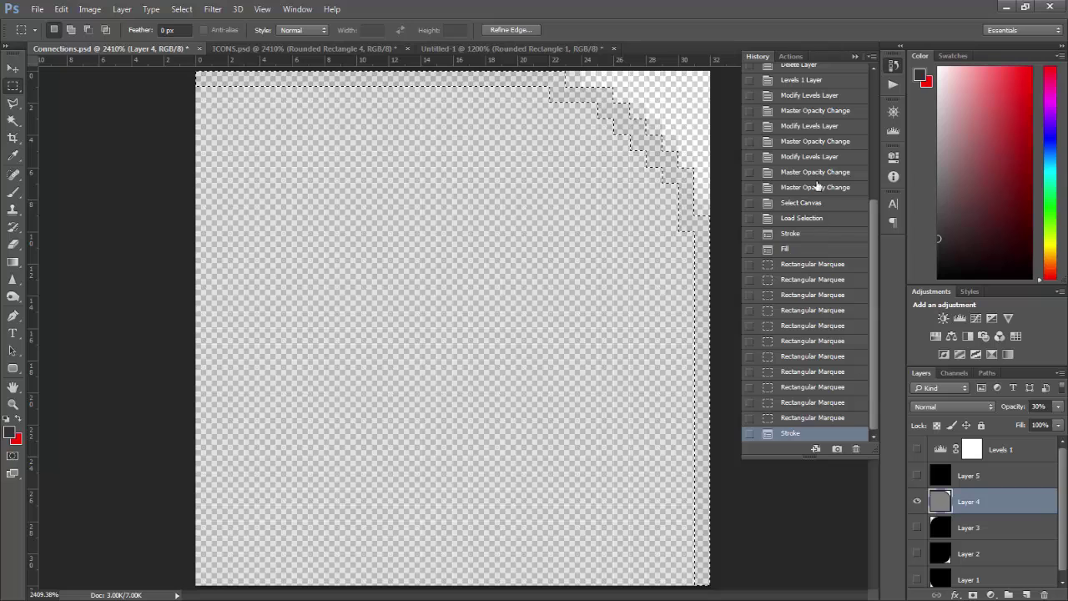
scroll(864, 217, "up", 10)
left_click(810, 98)
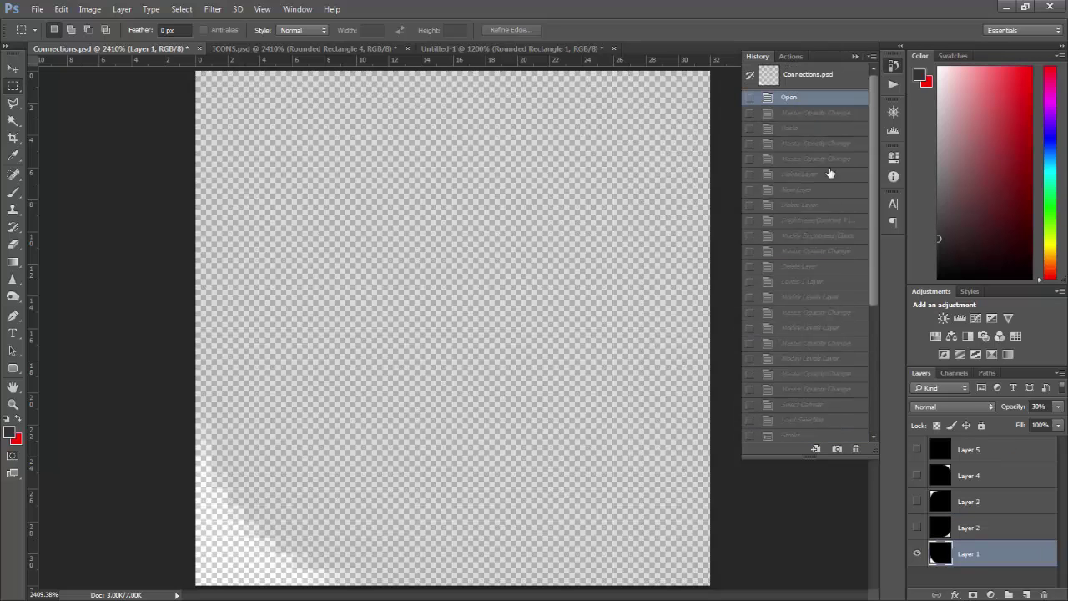
Set Layer 1's opacity to 20%
left_click(1039, 408)
type("20")
key("Return")
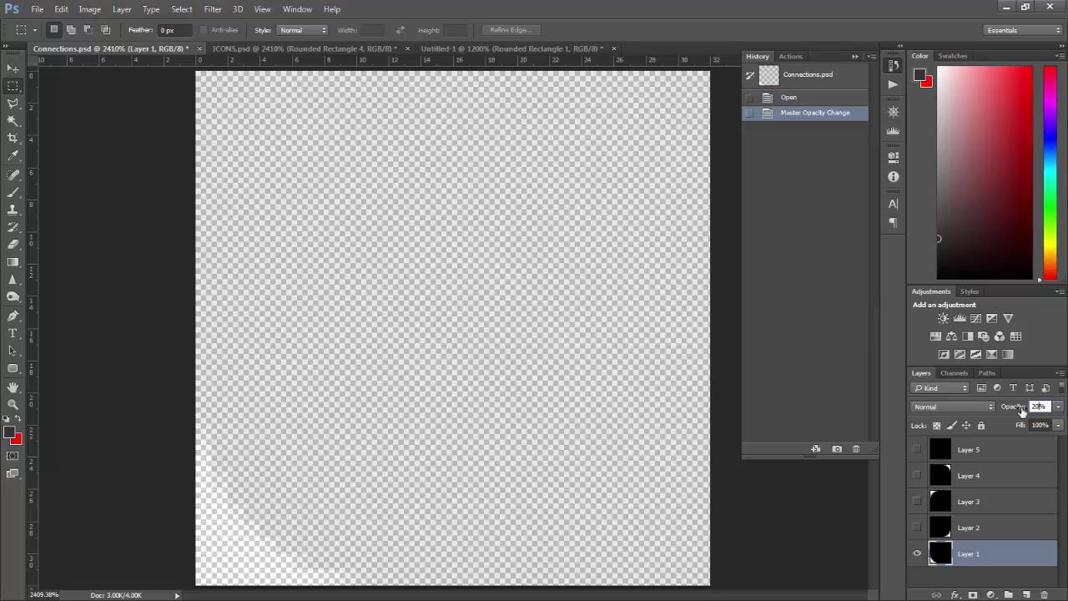
Show Layer 2 and set its opacity to 20%
left_click(1018, 527)
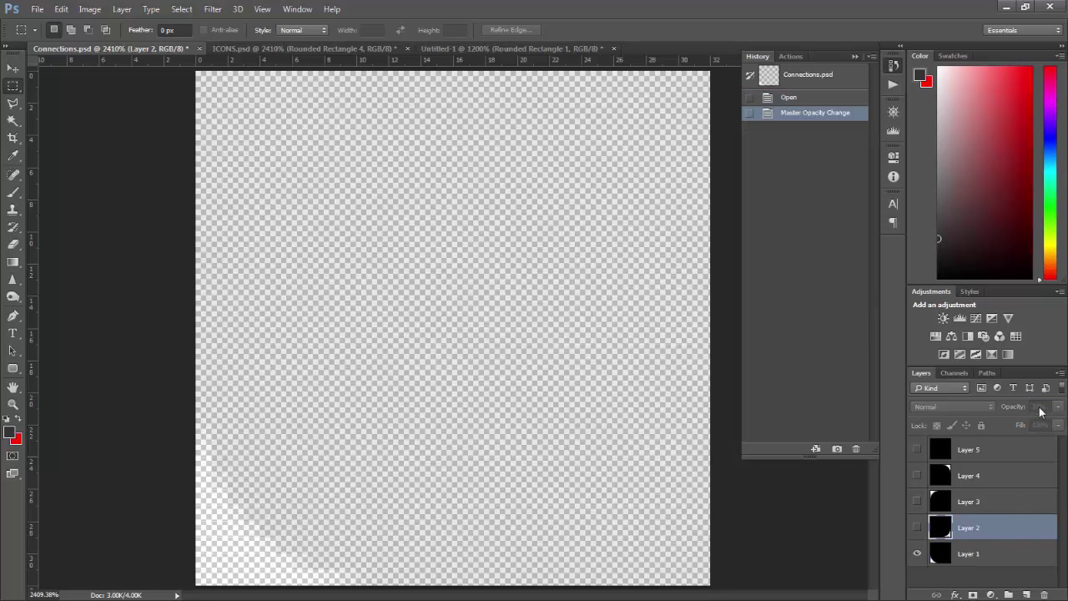
left_click(915, 529)
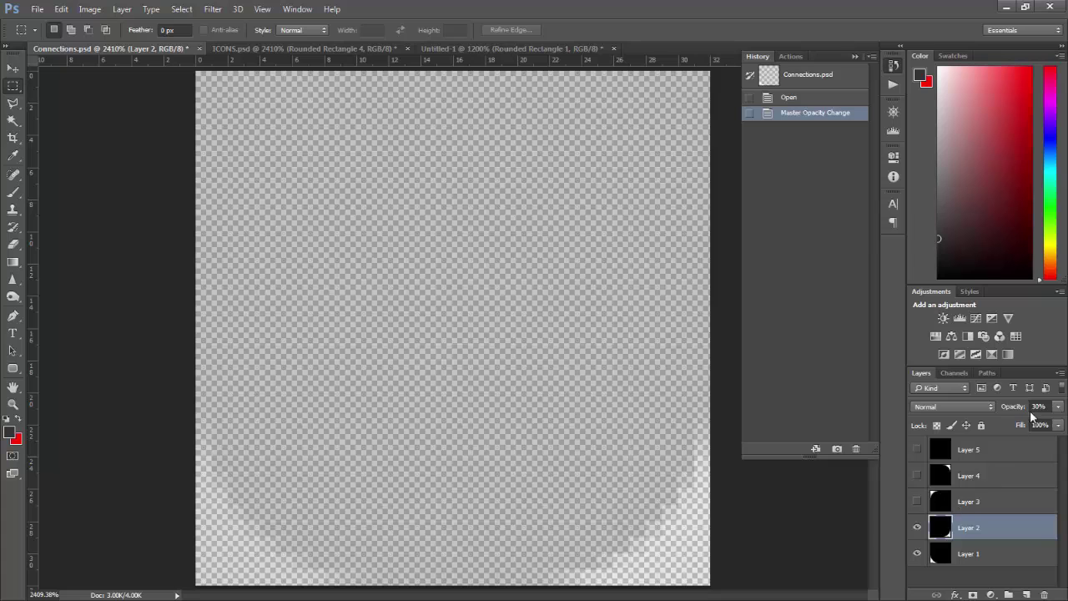
left_click_drag(1045, 408, 1005, 411)
type("20")
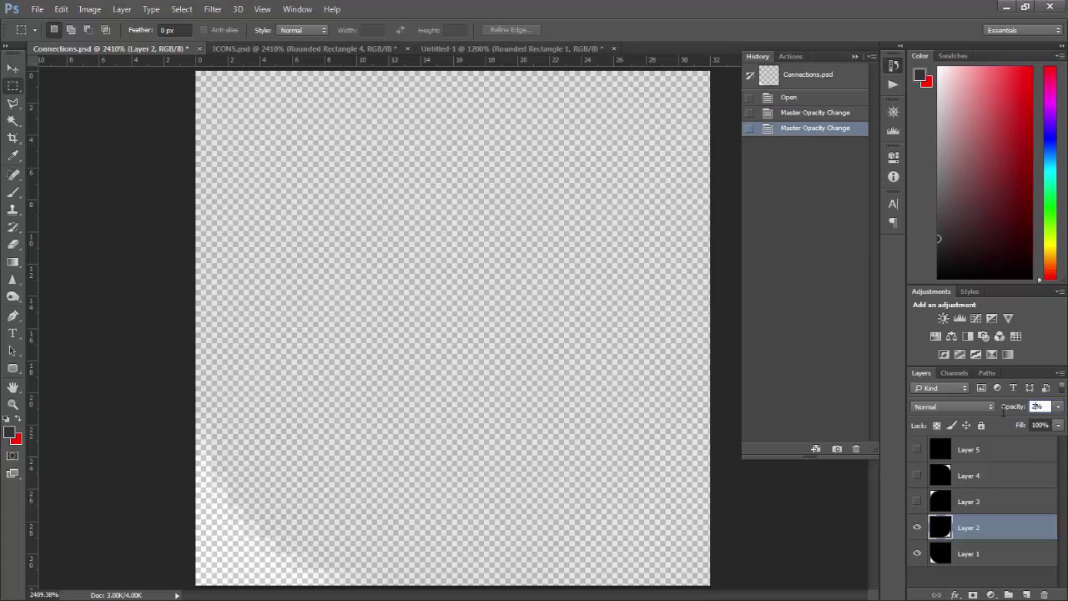
Show Layer 3 and set its opacity to 20%
left_click(939, 498)
left_click(919, 501)
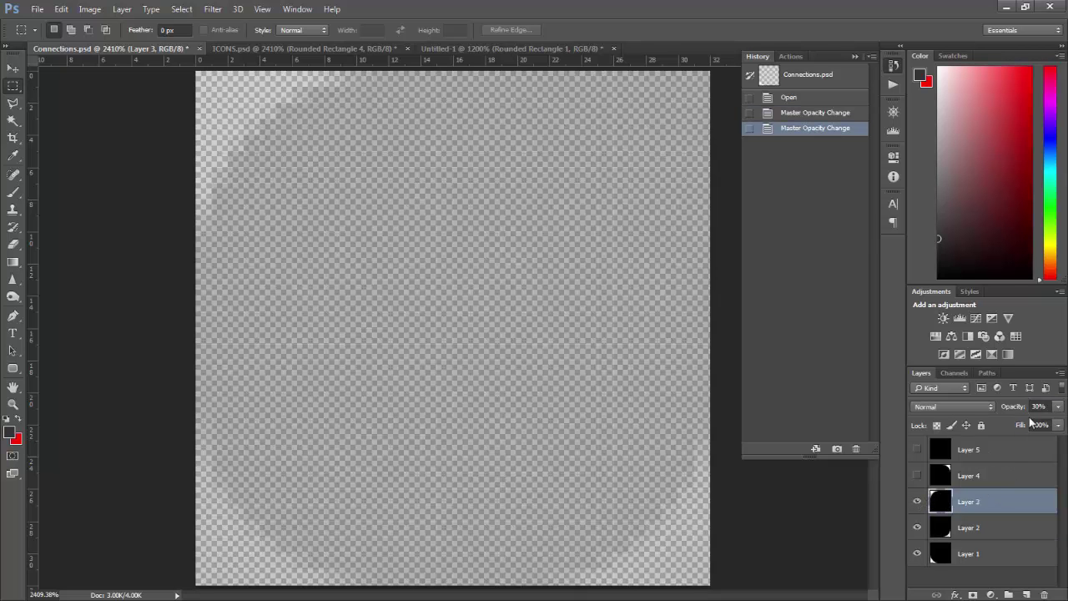
left_click_drag(1044, 407, 995, 424)
type("20")
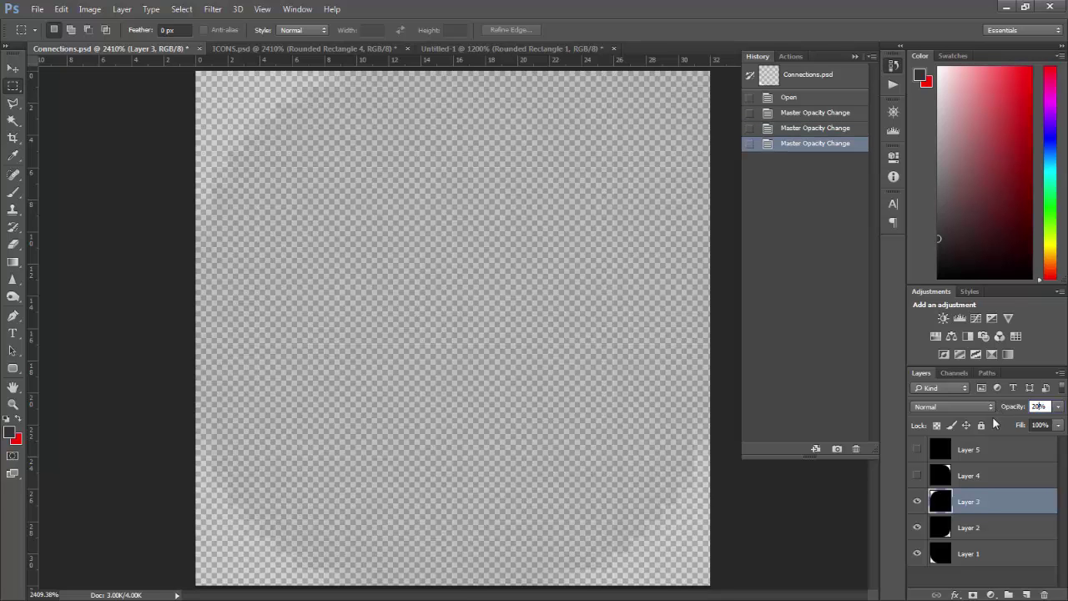
Show Layer 4 and set its opacity to 20%
left_click(919, 476)
left_click(998, 476)
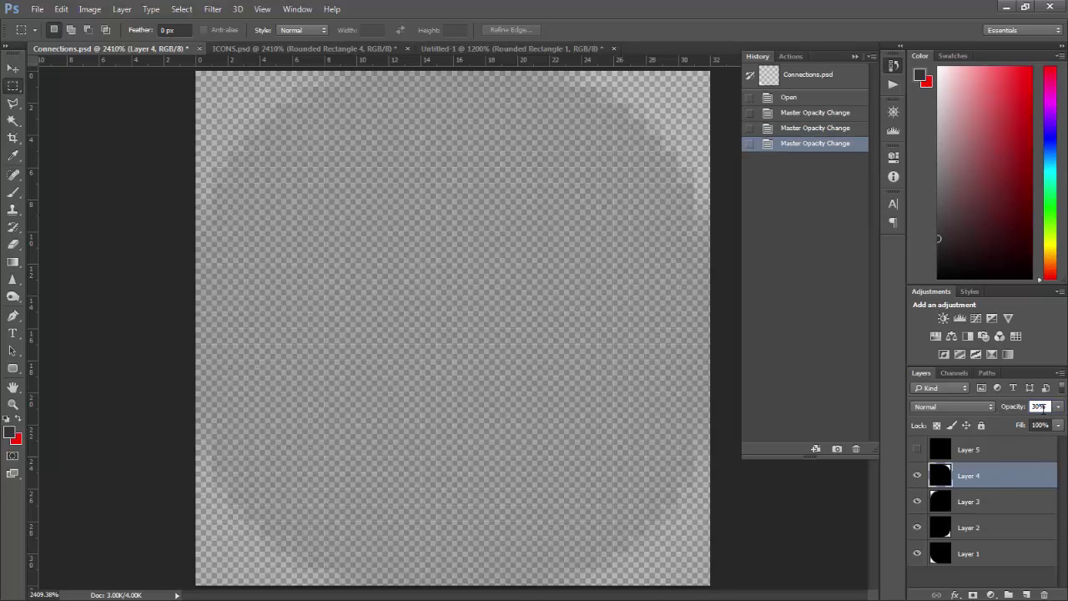
key("Return")
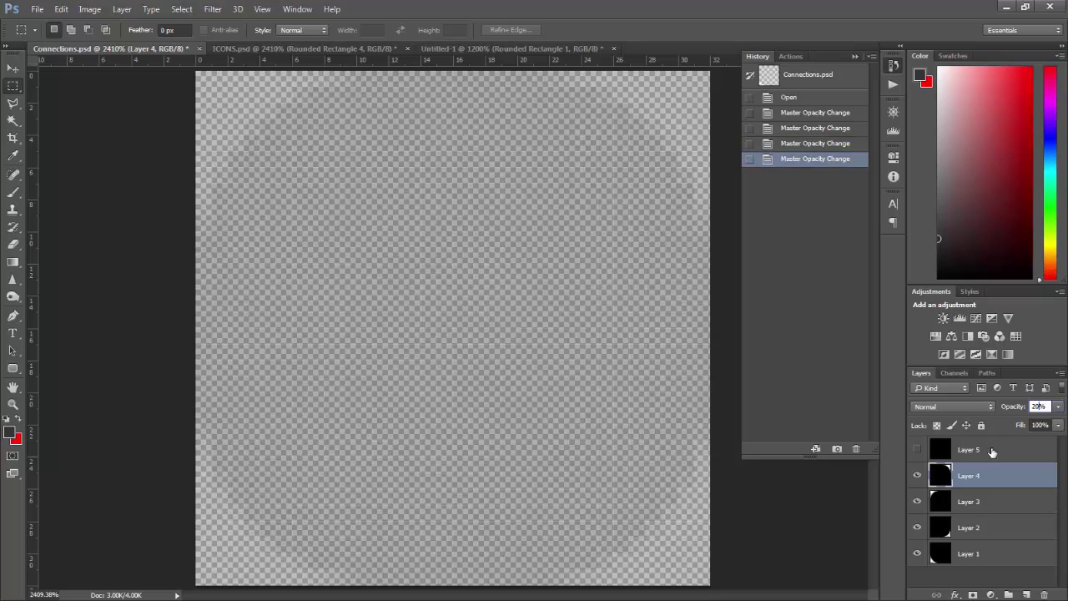
Show Layer 5 and set its opacity to 20%
left_click(993, 449)
left_click(919, 449)
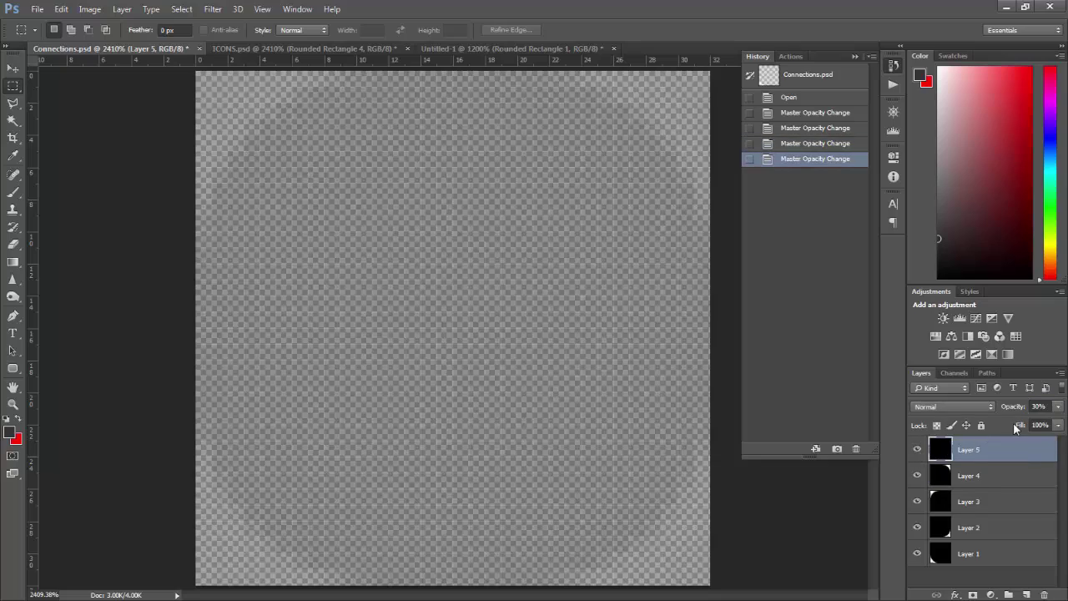
left_click_drag(1008, 408, 1000, 409)
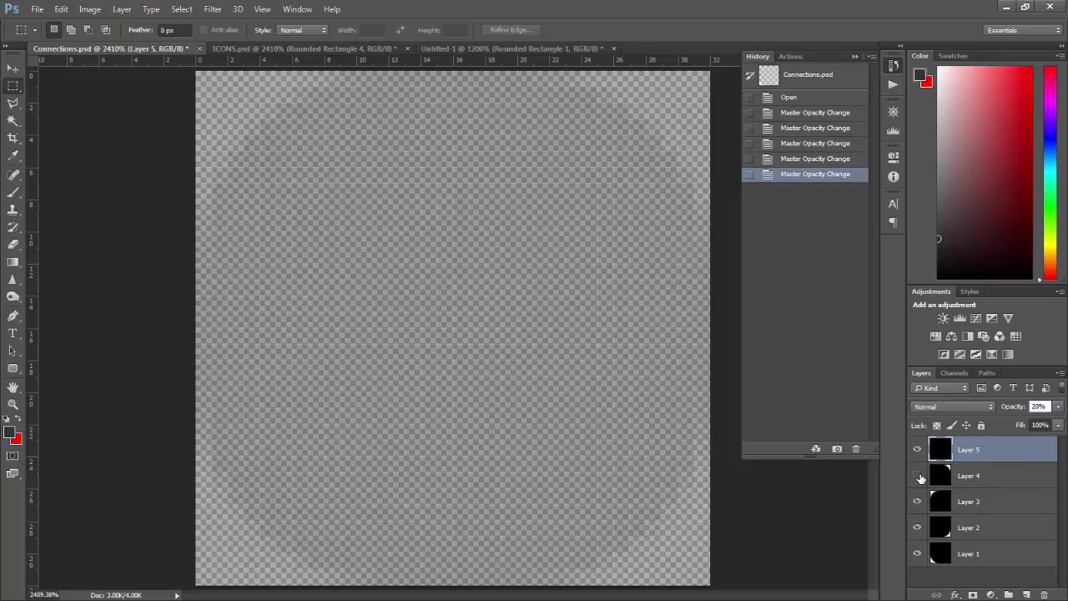
Hide Layers 1 to 4 and save Layer 5 alone as a PNG, replacing NodeBackConnectionsCLight.png
left_click(919, 476)
left_click_drag(918, 502, 920, 556)
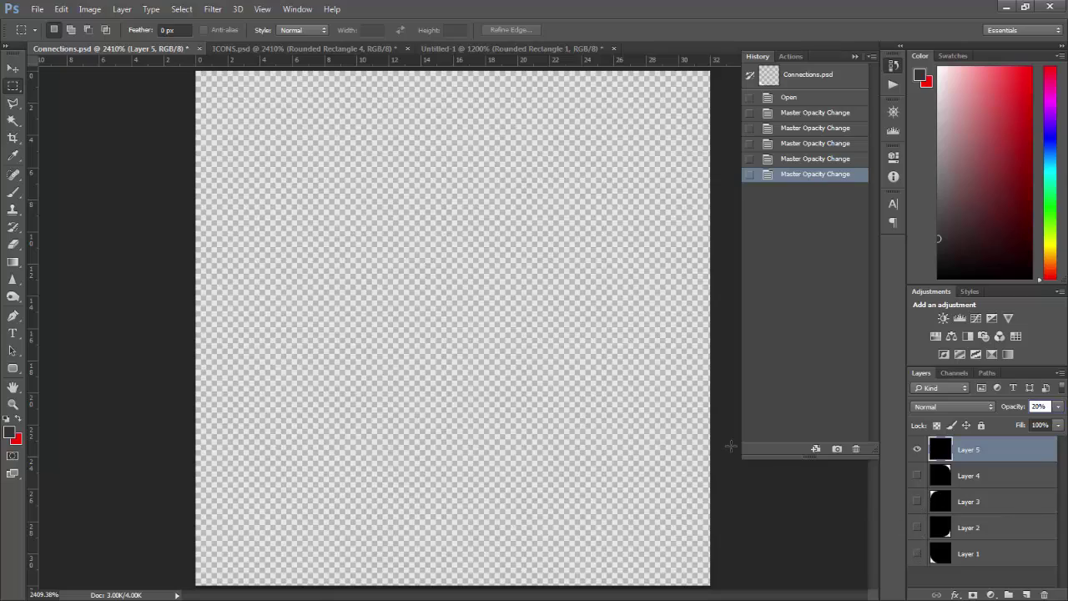
key("ctrl+shift+s")
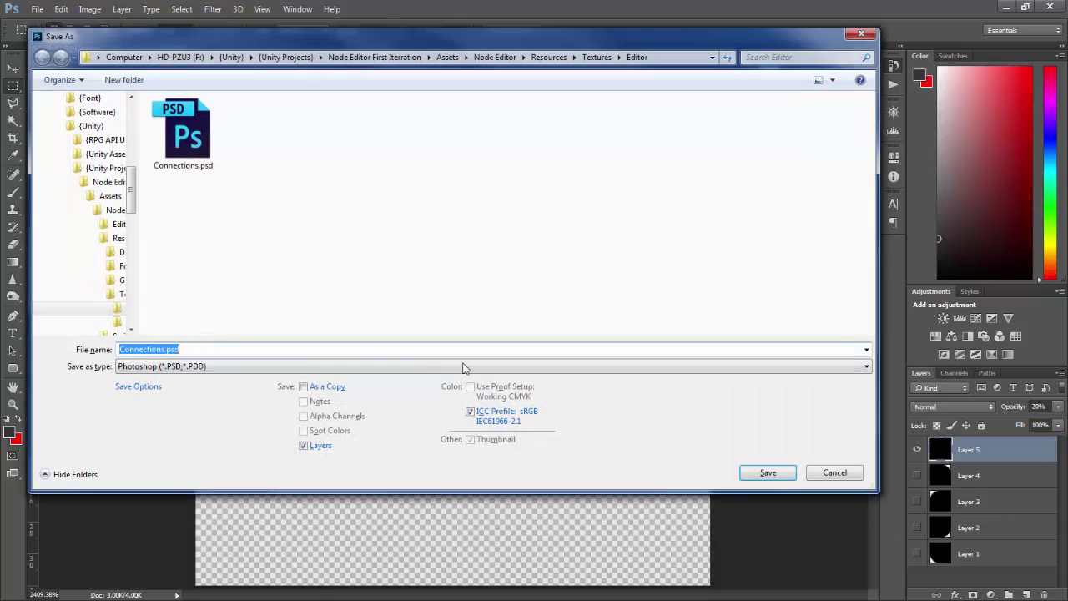
left_click(464, 368)
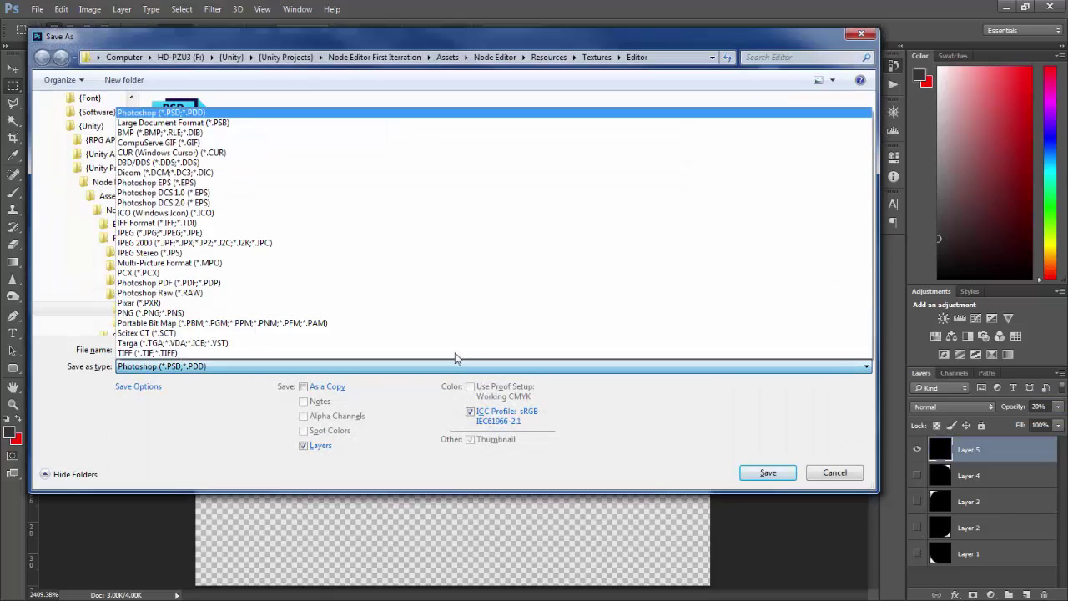
left_click(428, 314)
left_click(835, 165)
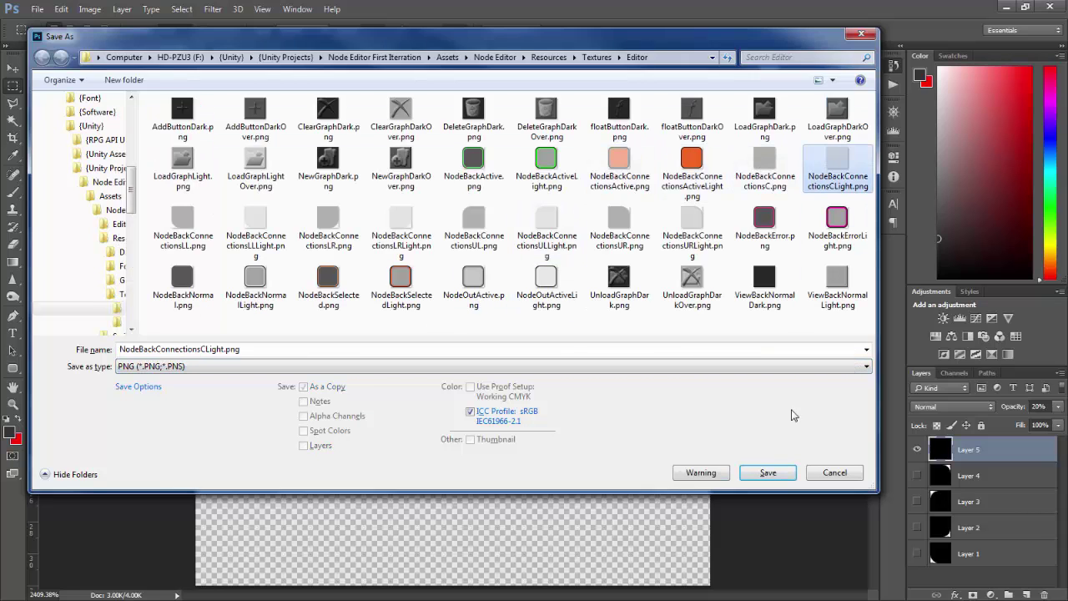
left_click(768, 473)
key("Return")
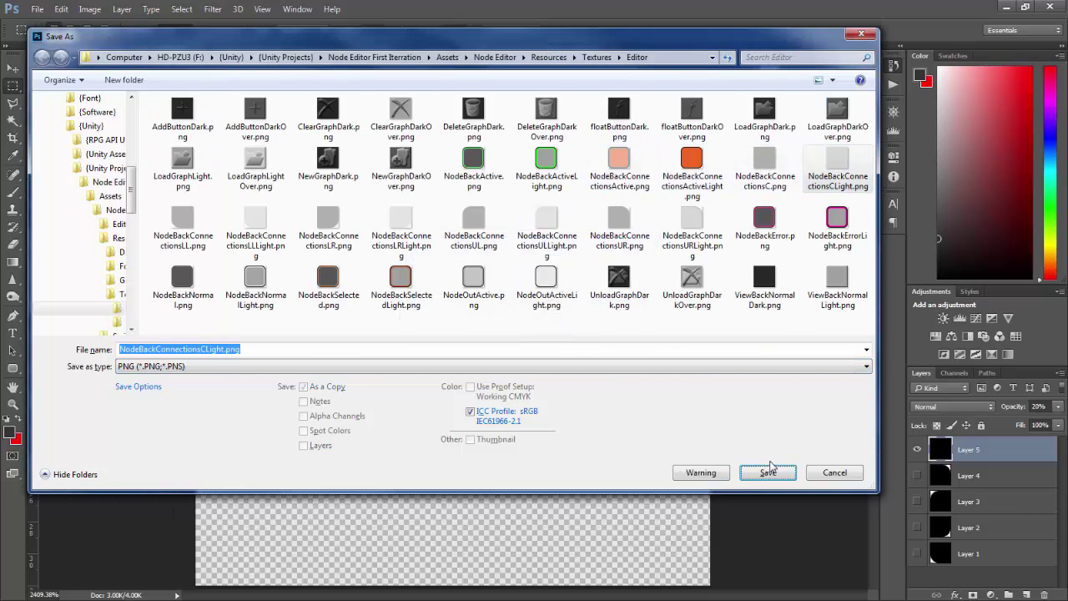
left_click(768, 473)
key("Return")
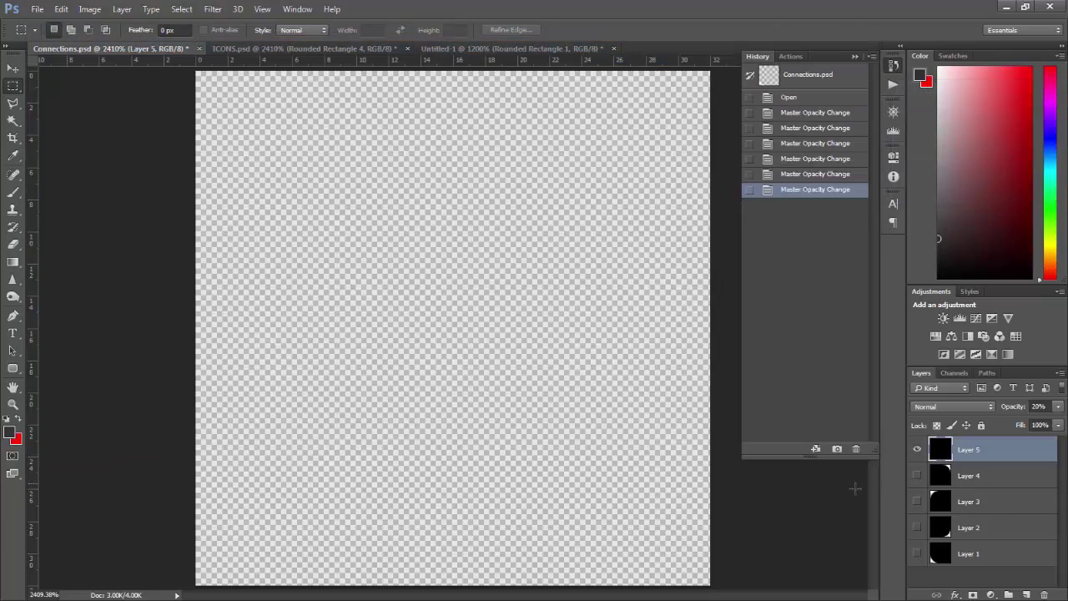
Make only Layer 4 visible and save it as a PNG, replacing NodeBackConnectionsURLight.png
left_click(918, 449)
left_click(917, 475)
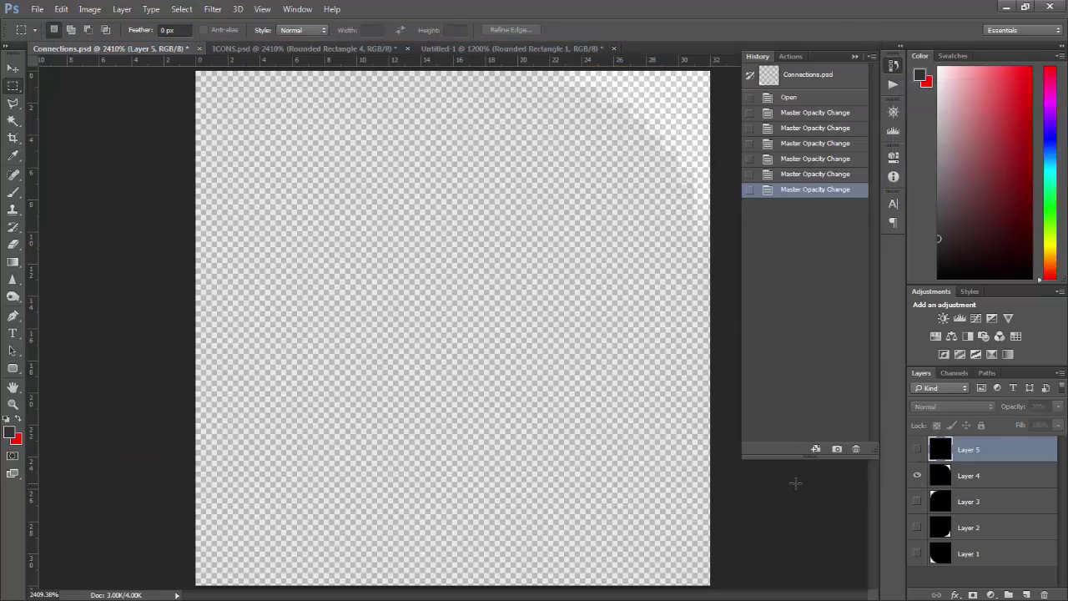
key("ctrl+shift+s")
left_click(577, 366)
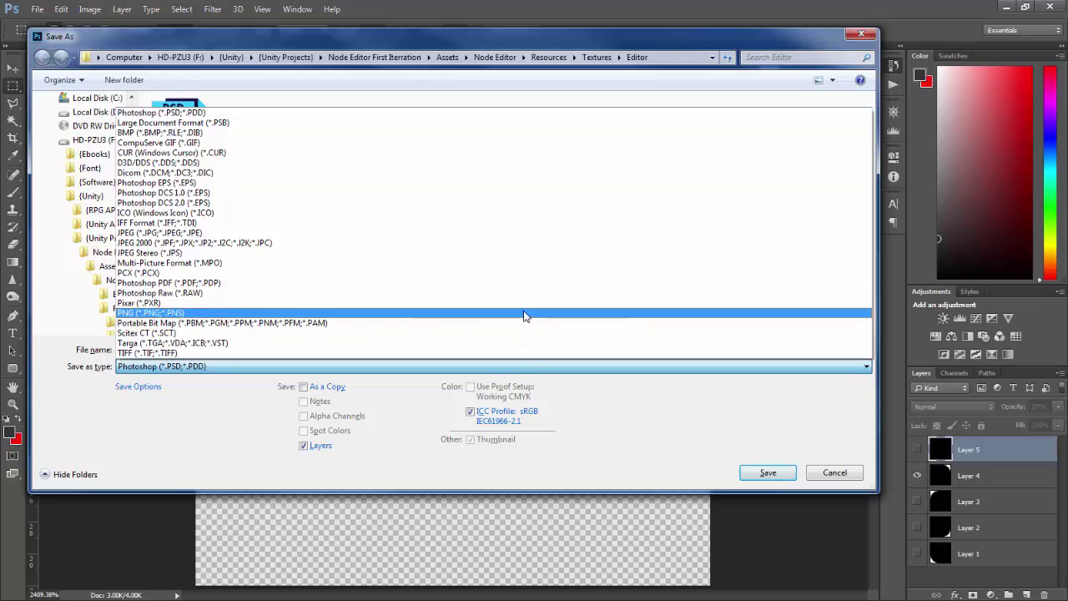
left_click(524, 313)
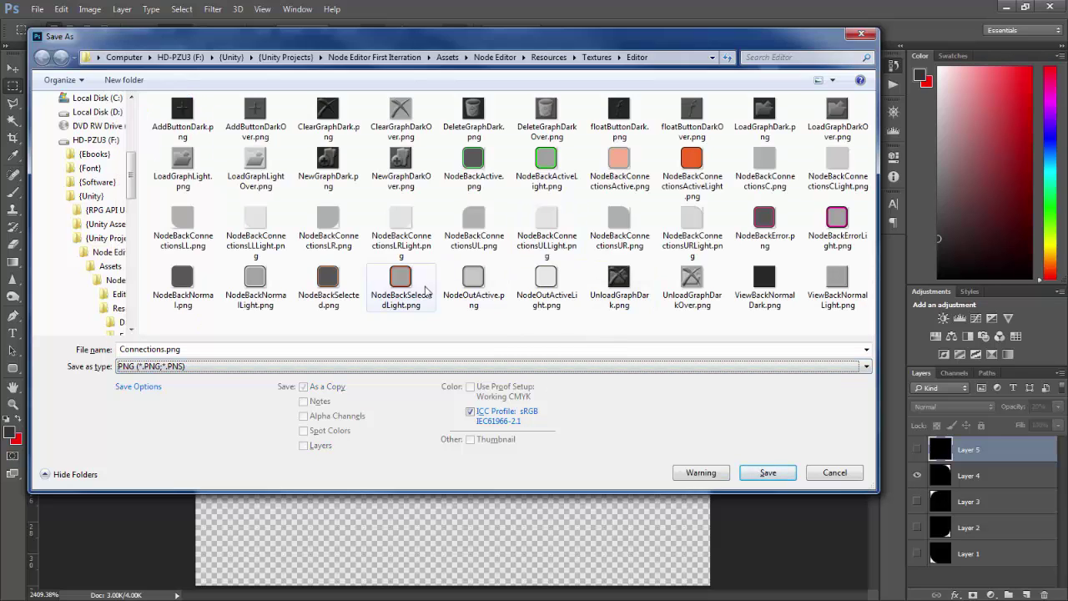
left_click(692, 227)
key("Return")
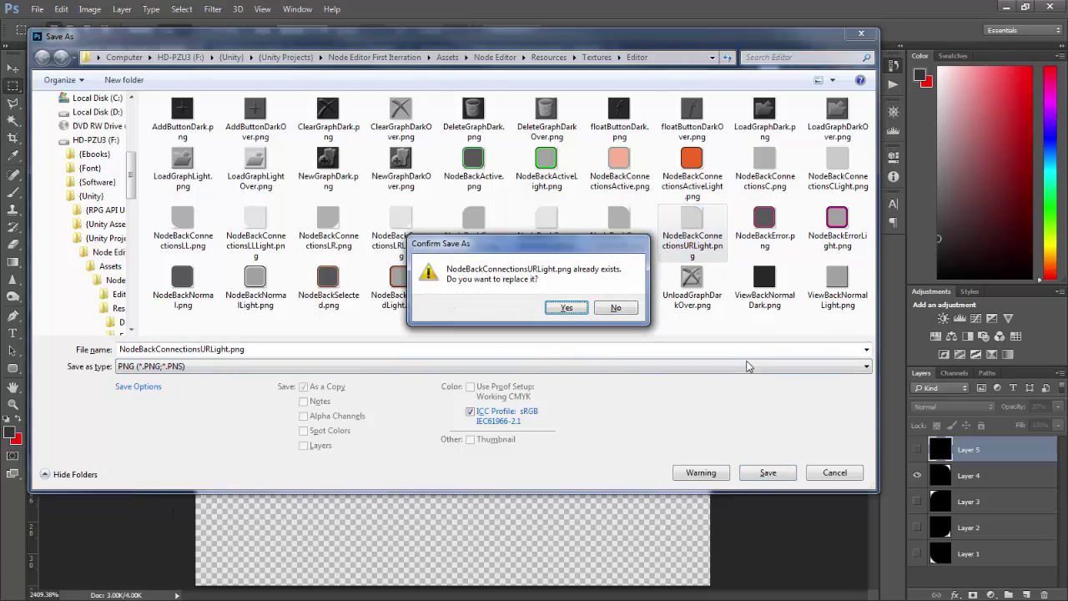
left_click(567, 308)
Make only Layer 3 visible and save it as a PNG, replacing NodeBackConnectionsULLight.png
left_click(917, 475)
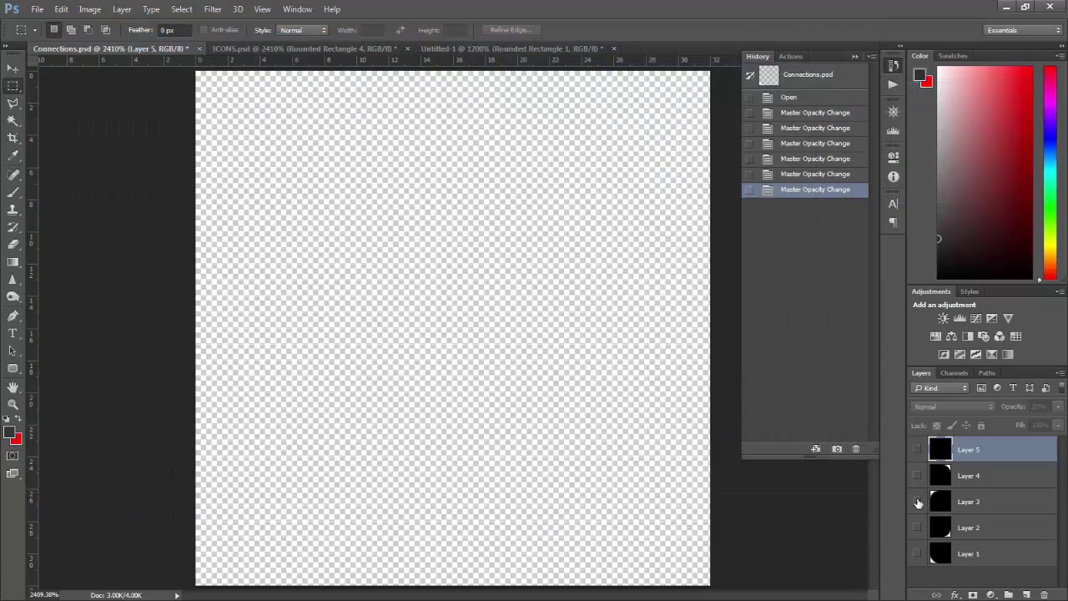
left_click(918, 500)
key("ctrl+shift+s")
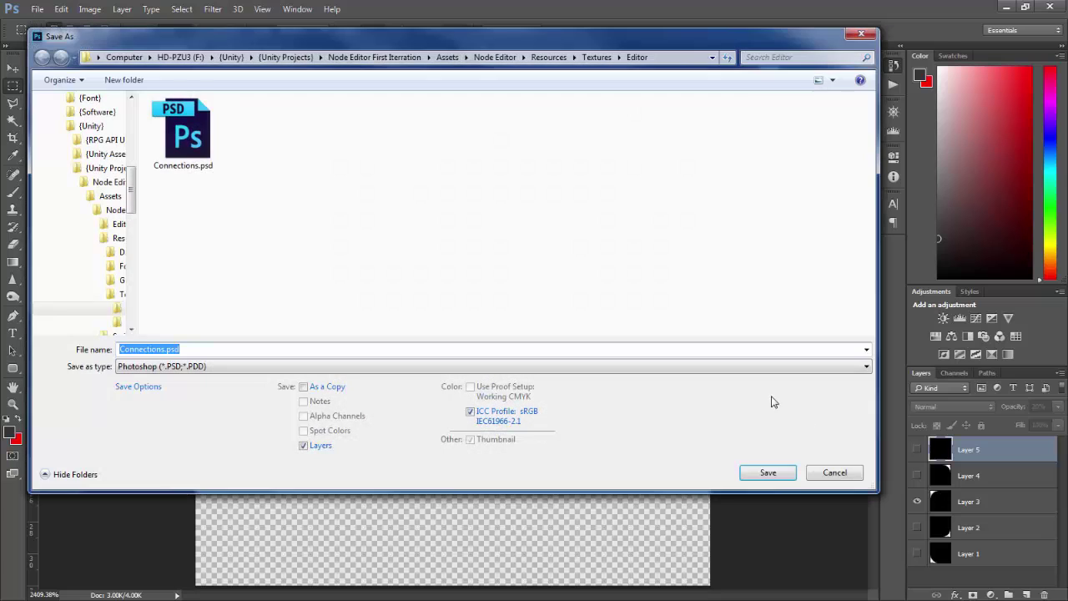
left_click(687, 368)
left_click(606, 313)
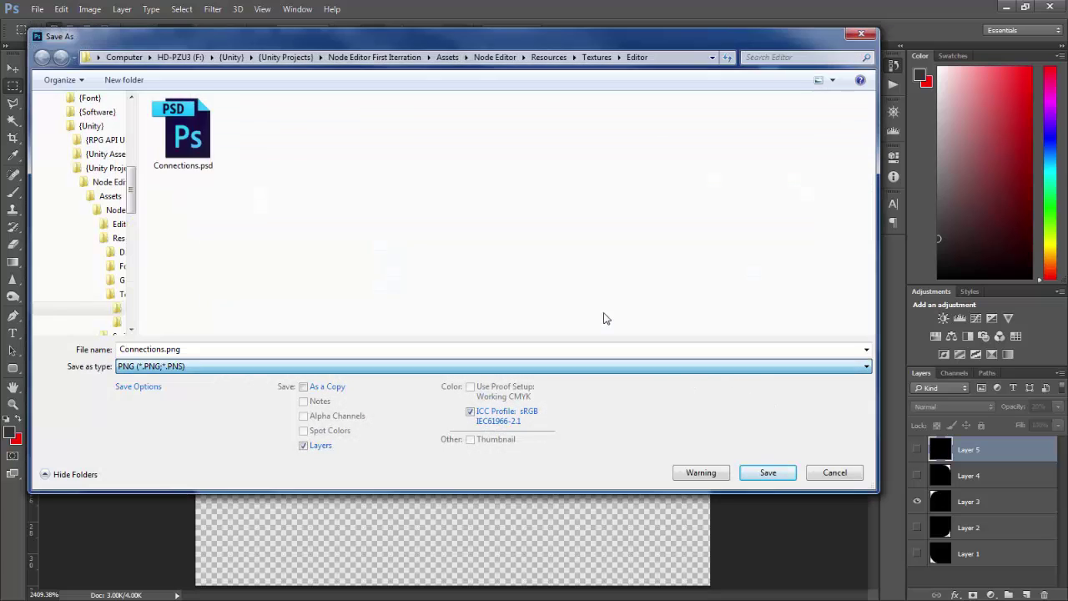
left_click(553, 222)
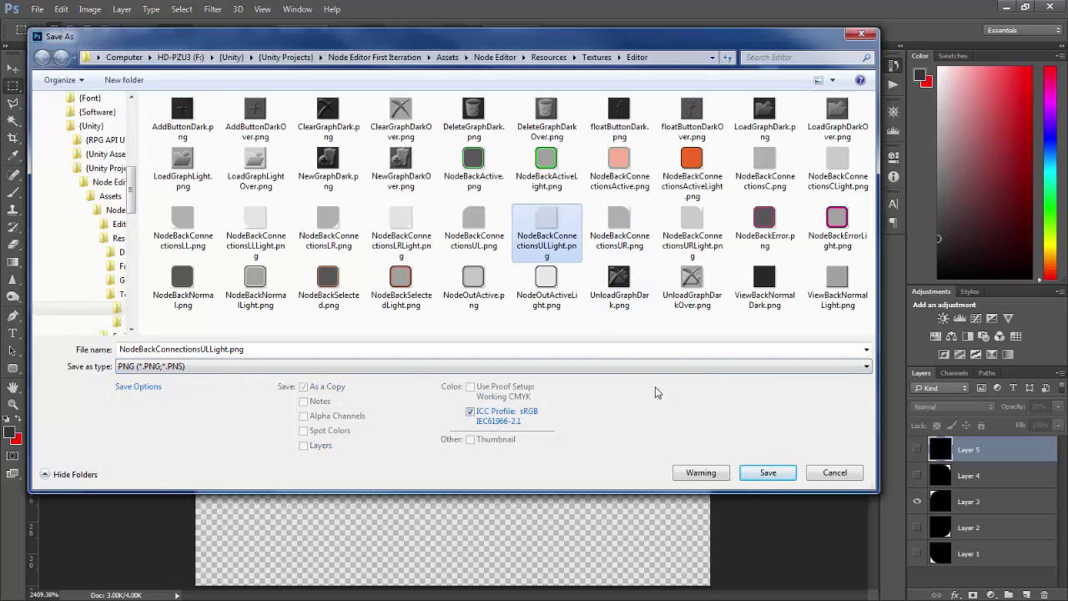
left_click(757, 483)
key("Left")
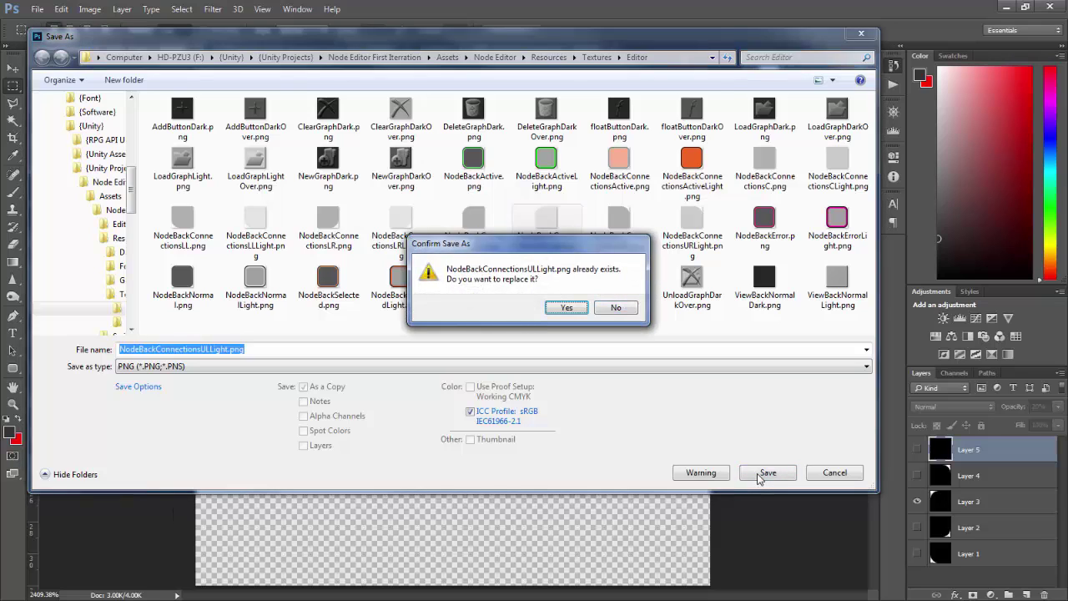
key("Return")
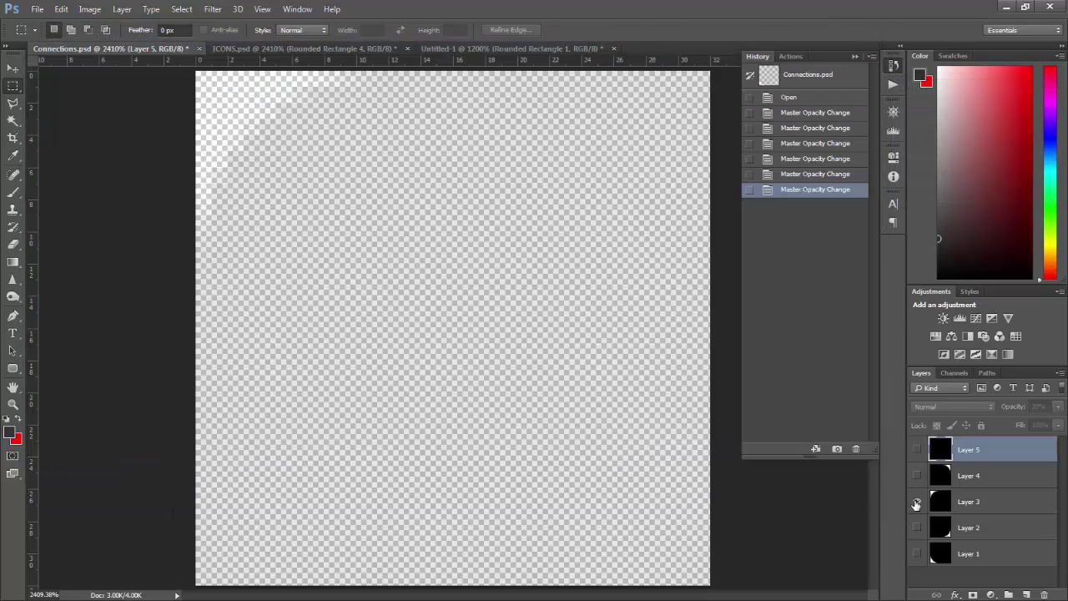
Make only Layer 2 visible and save it as a PNG, replacing NodeBackConnectionsLRLight.png
left_click(916, 503)
left_click(917, 527)
key("ctrl+shift+s")
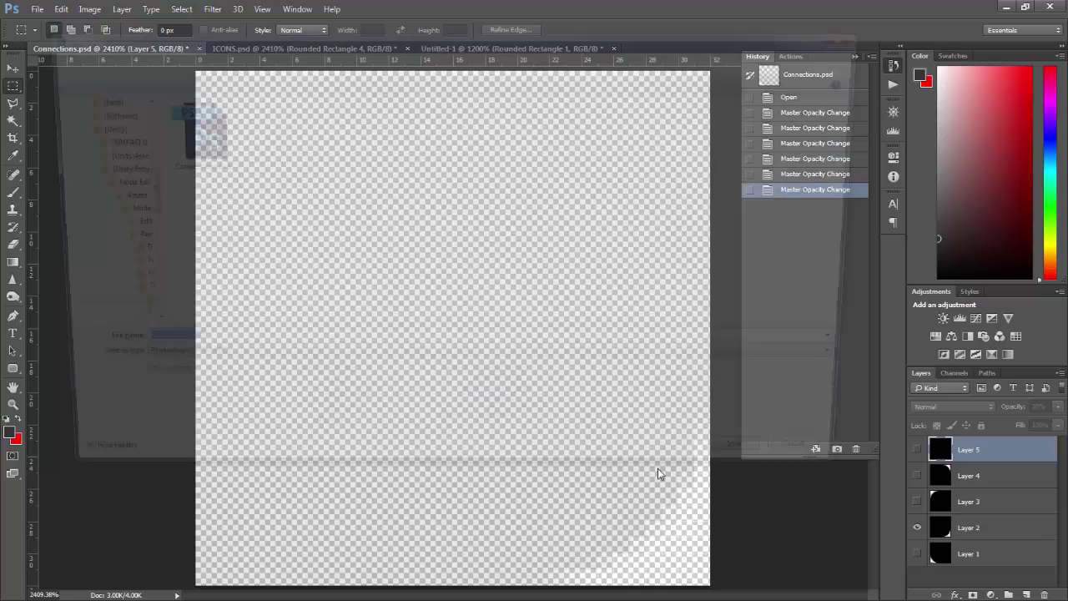
left_click(593, 366)
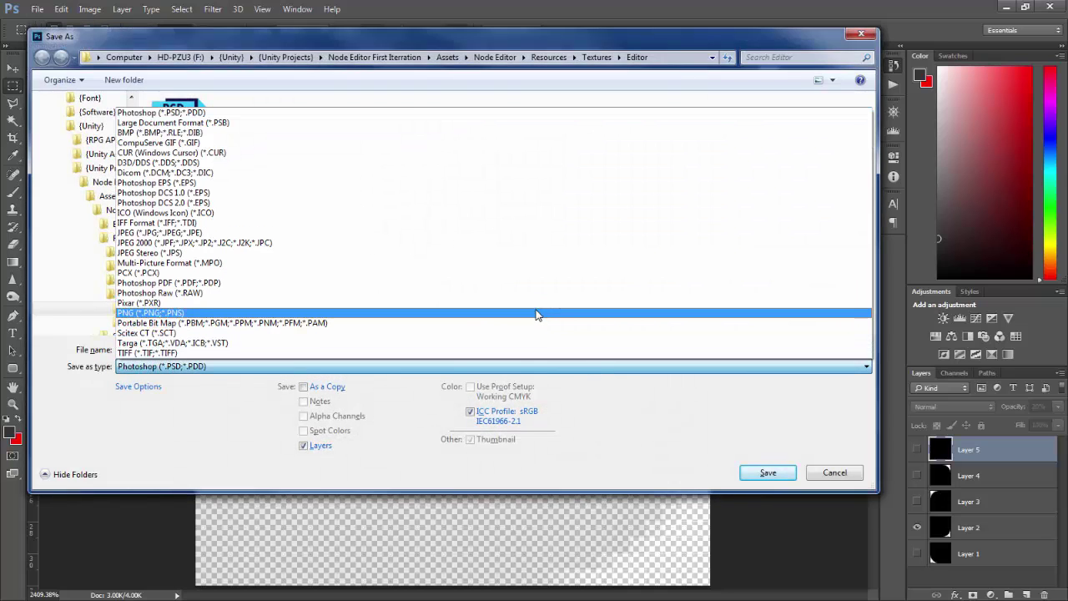
left_click(537, 313)
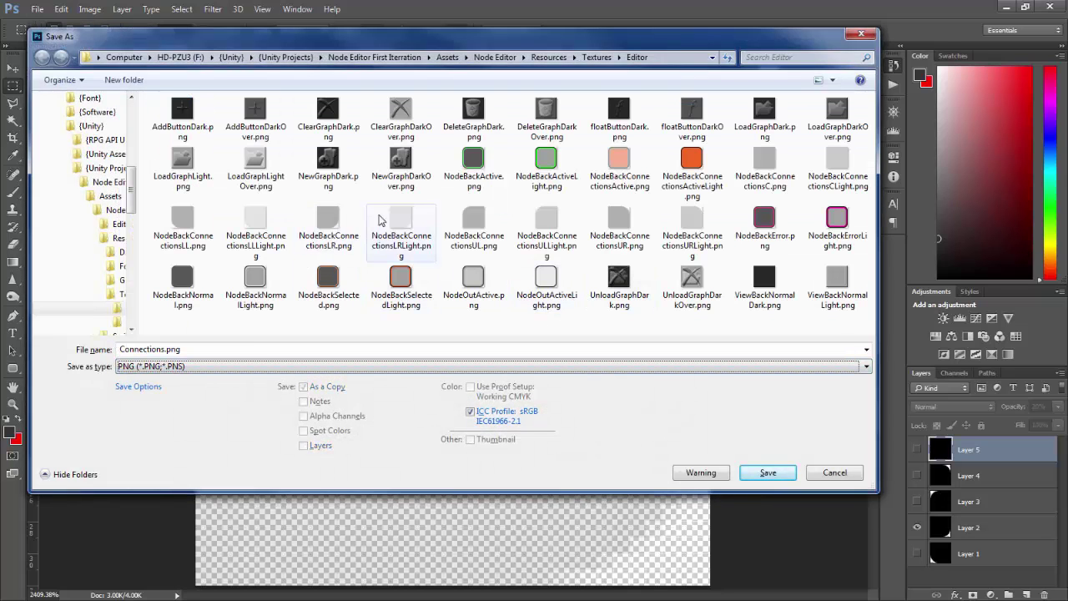
left_click(380, 219)
left_click(768, 474)
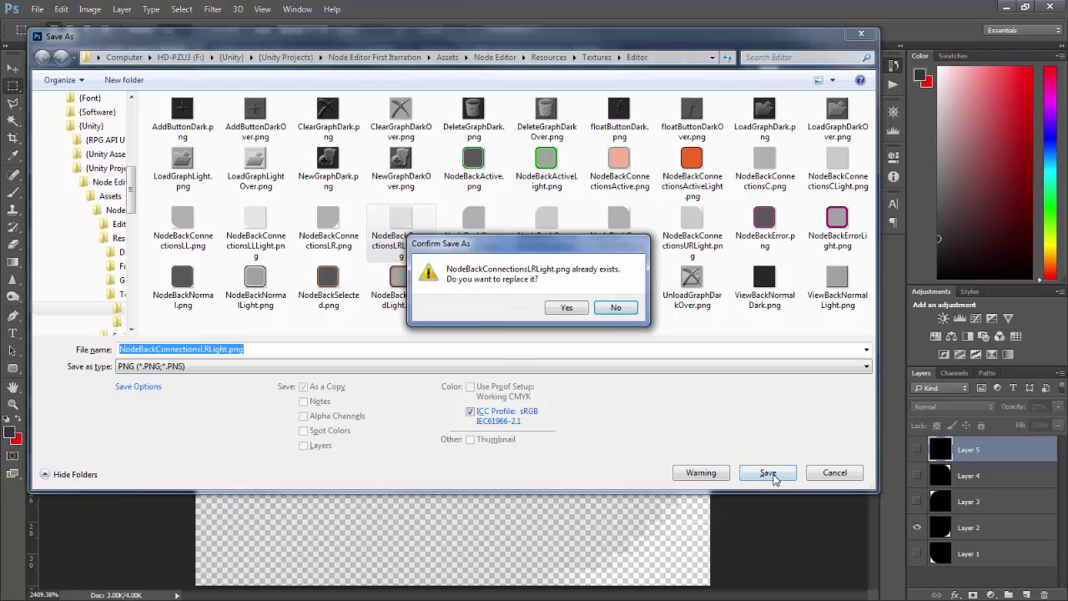
key("y")
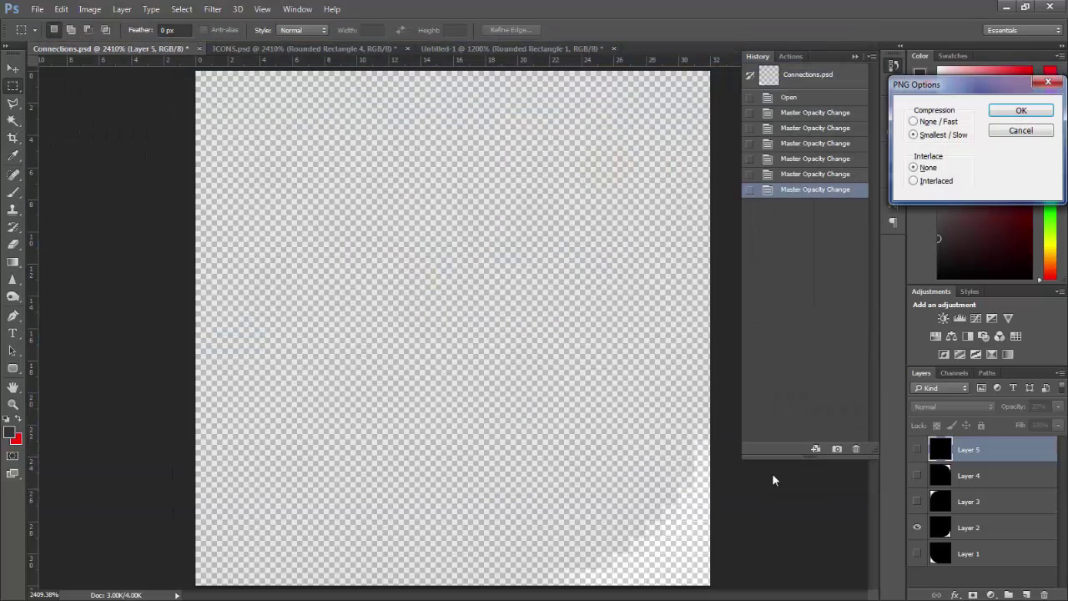
key("Return")
Make only Layer 1 visible and save it as a PNG, replacing NodeBackConnectionsLLLight.png
left_click(917, 528)
left_click(917, 554)
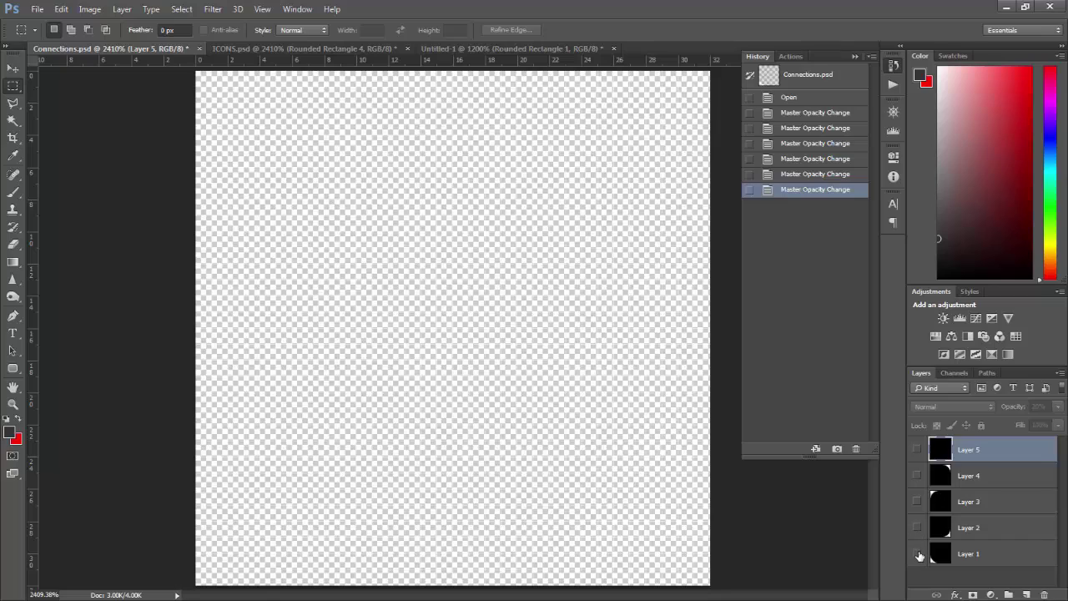
key("ctrl+shift+s")
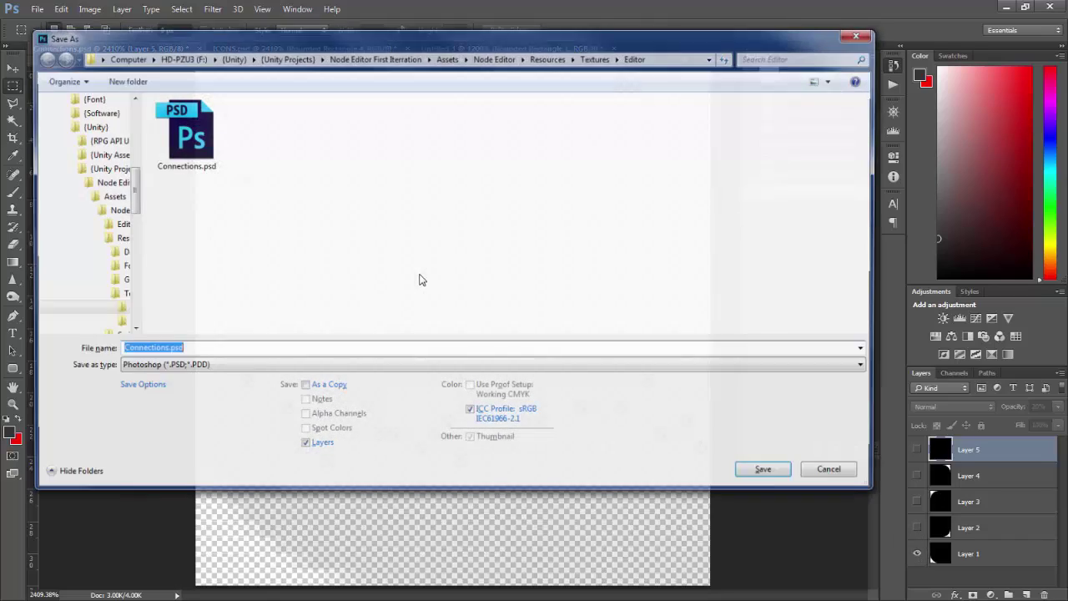
left_click(454, 366)
left_click(439, 316)
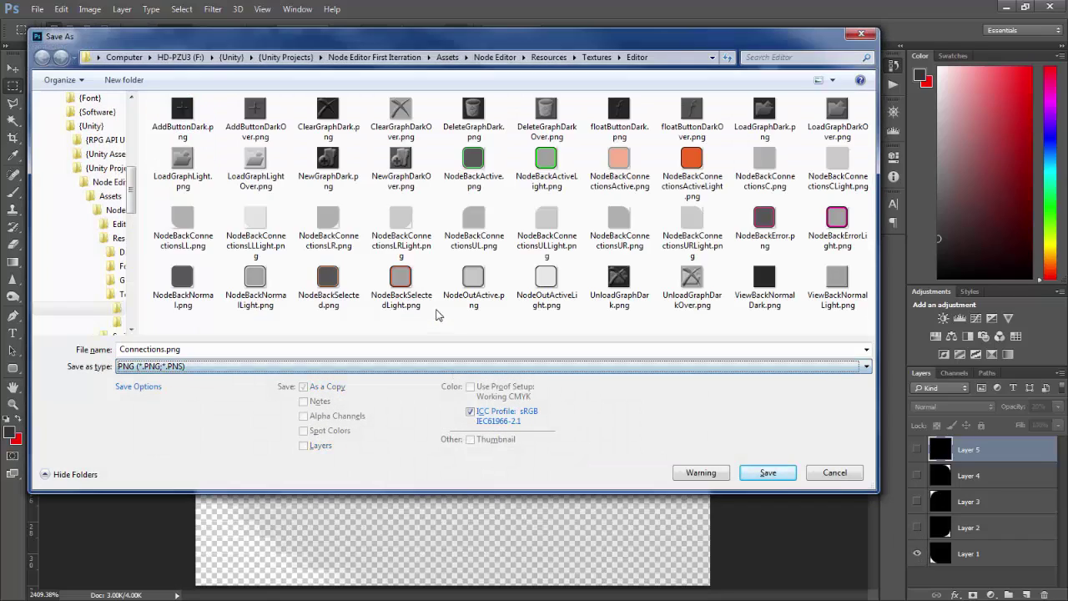
left_click(248, 227)
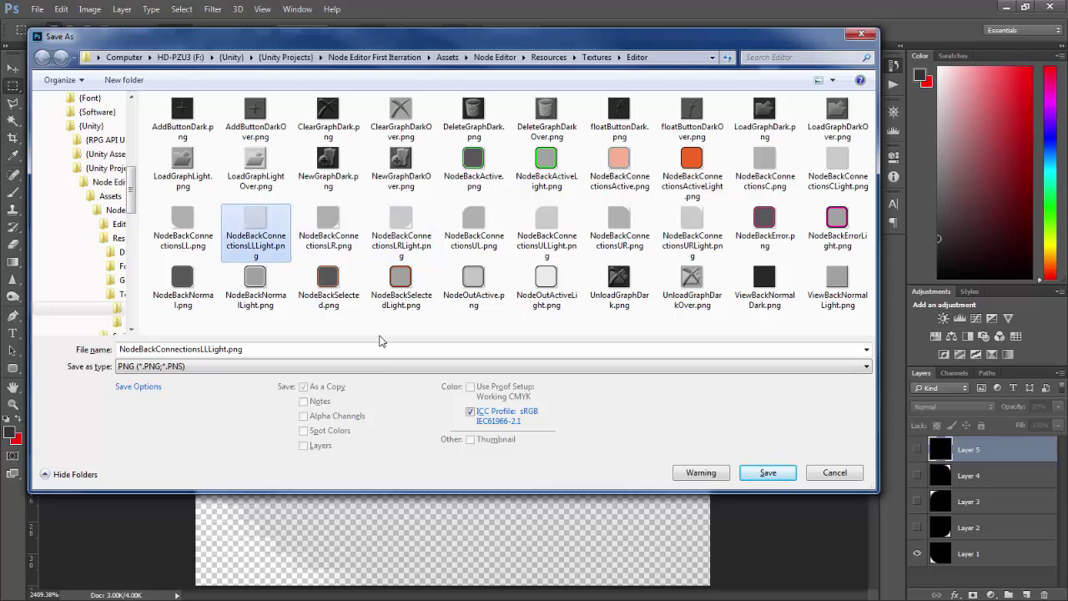
key("Return")
key("y")
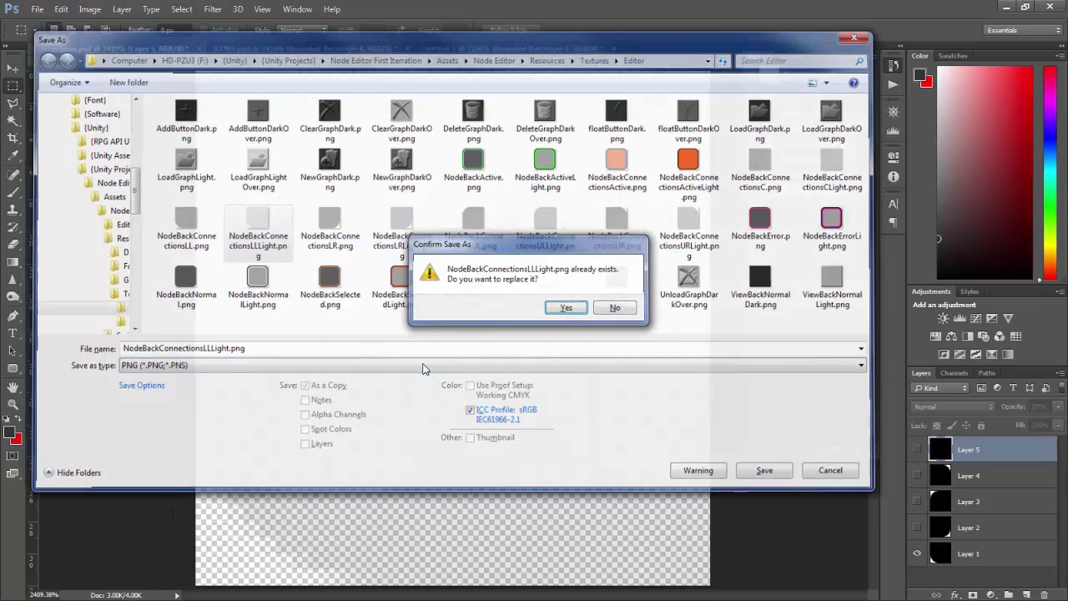
Switch to Unity and move both connected nodes around the Node Editor canvas to inspect their connection backgrounds
key("alt+Tab")
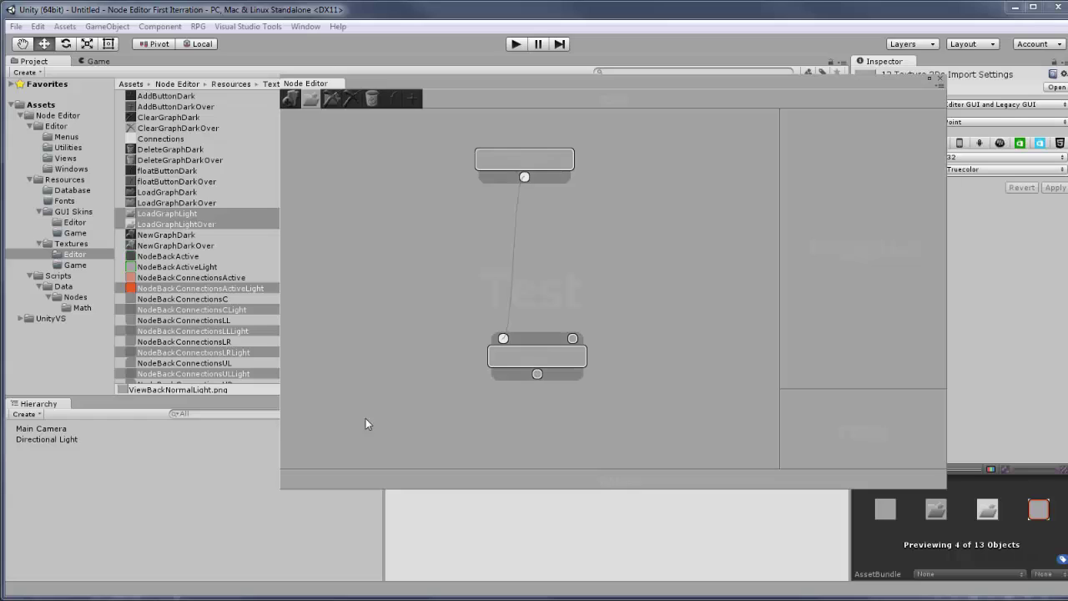
left_click_drag(538, 157, 503, 222)
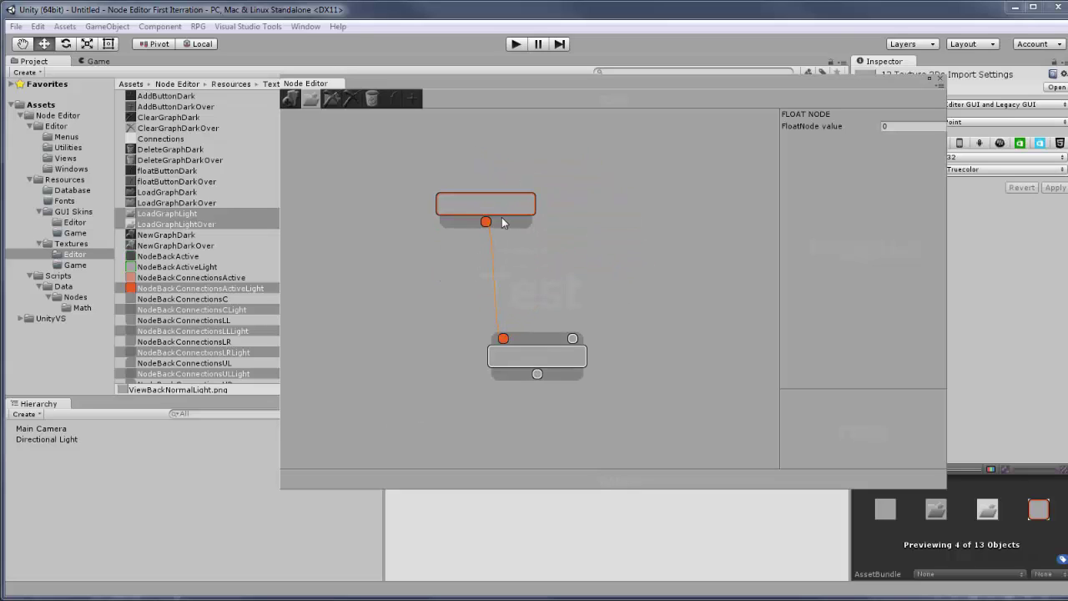
left_click_drag(554, 355, 613, 255)
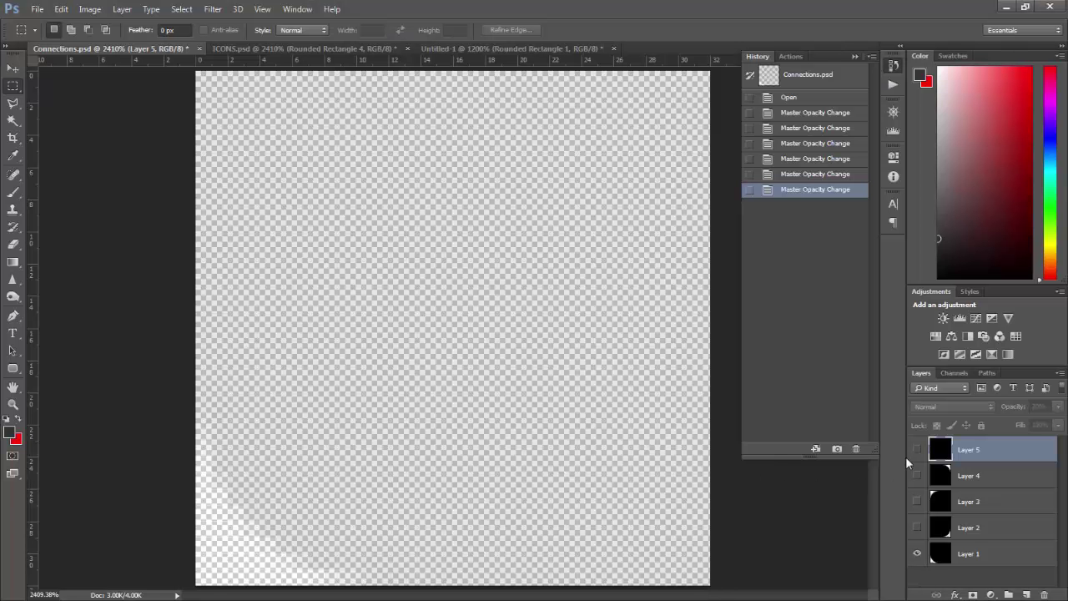
Switch back to Photoshop and set Layer 1's opacity to 10%
left_click(975, 553)
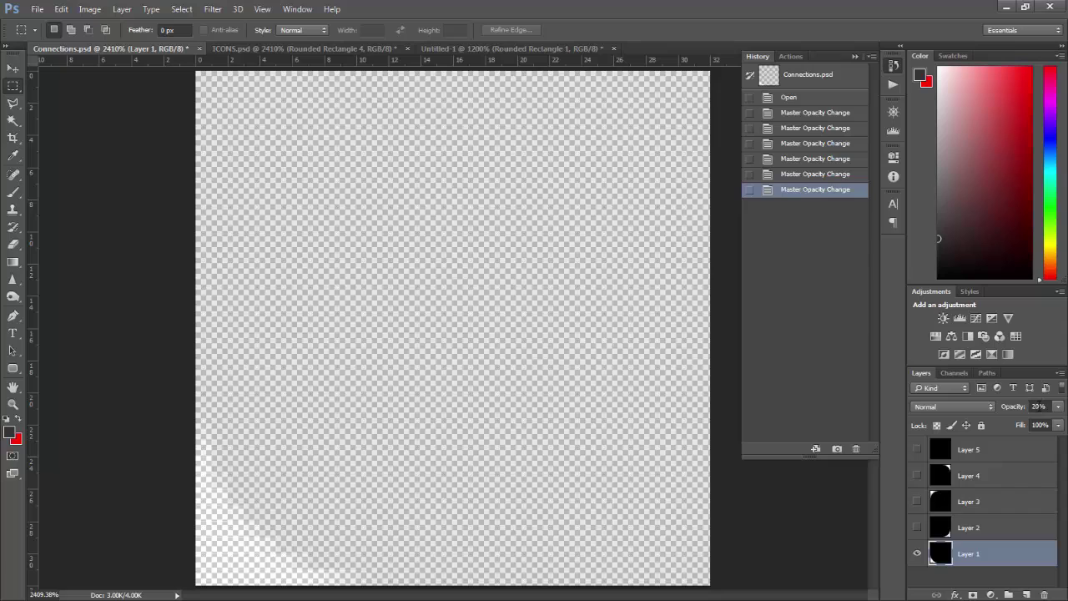
left_click_drag(1024, 408, 1018, 412)
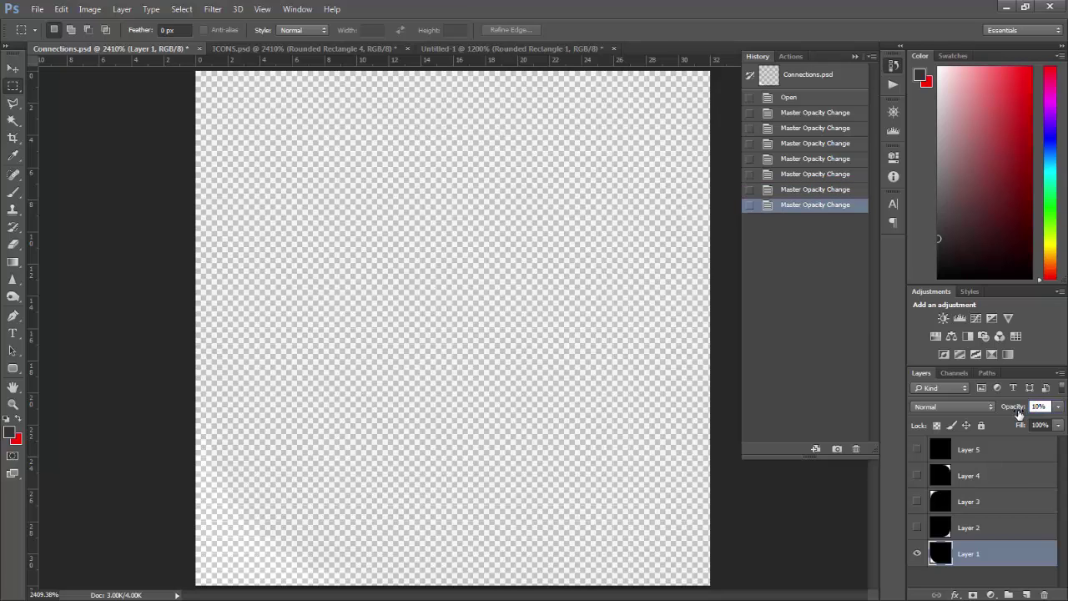
Save the 10% opacity version of Layer 1 as a PNG, replacing NodeBackConnectionsLLLight.png
key("ctrl+shift+s")
left_click(539, 368)
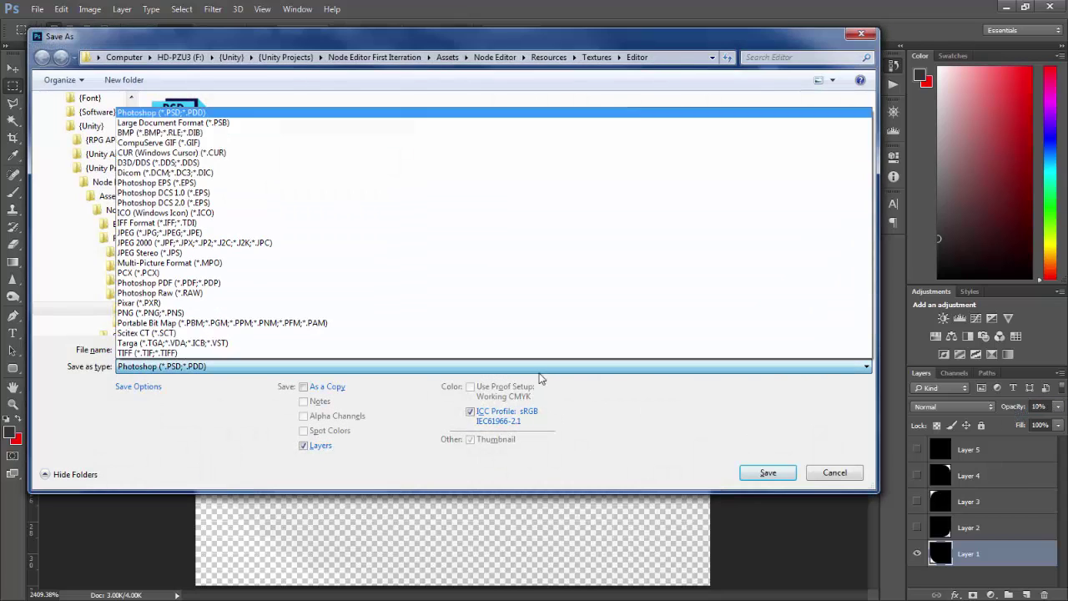
left_click(523, 312)
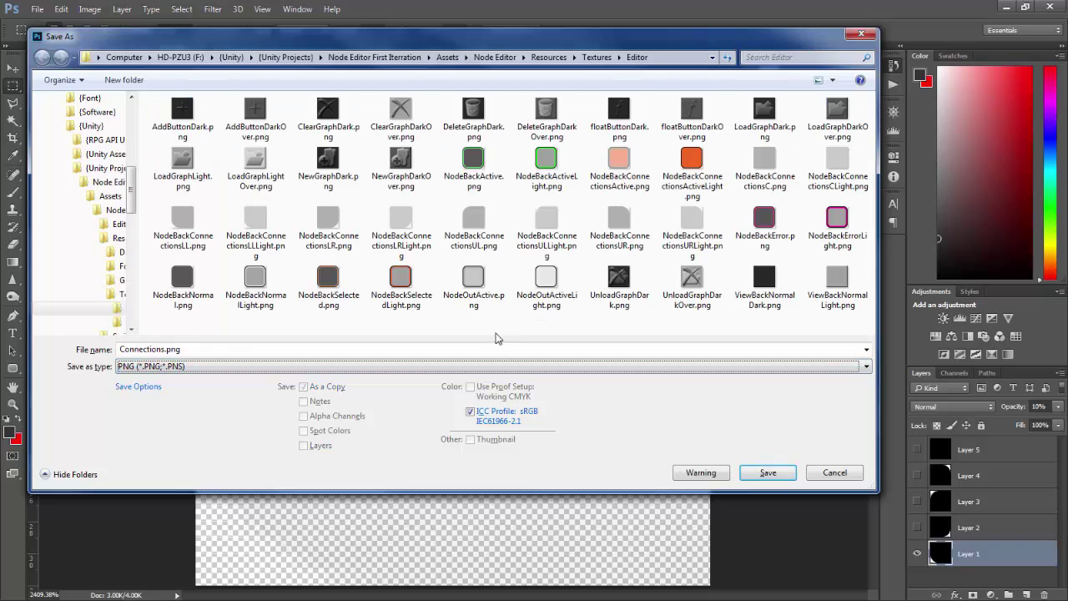
left_click(255, 219)
key("Return")
key("Return")
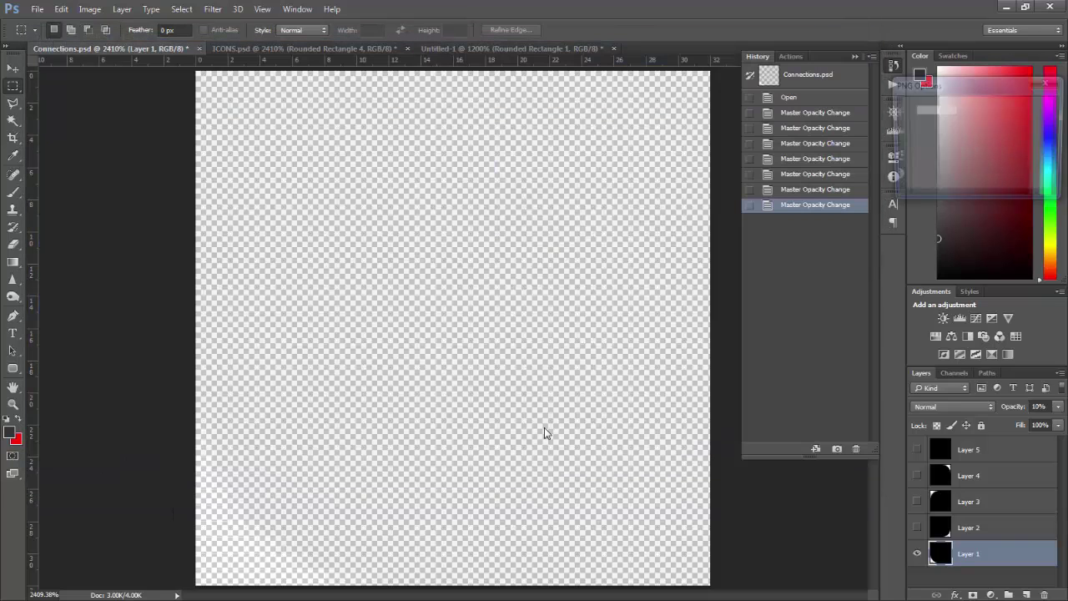
key("Return")
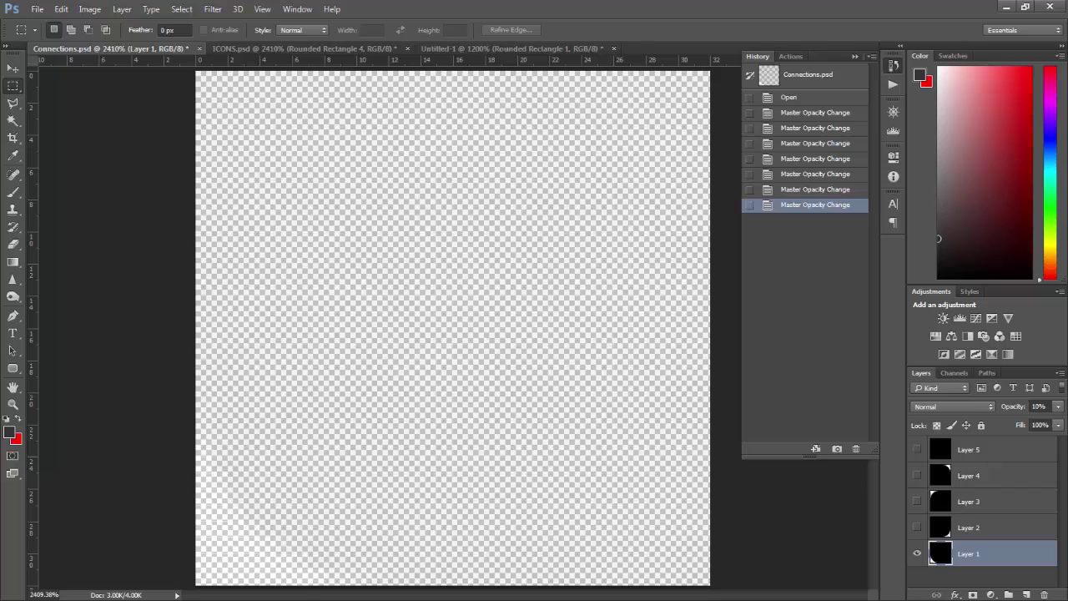
Switch to Unity and move the float node to inspect its background, and set Layer 1's opacity to 15% back in Photoshop
key("alt+Tab")
left_click_drag(460, 194, 474, 178)
left_click(1040, 407)
type("15")
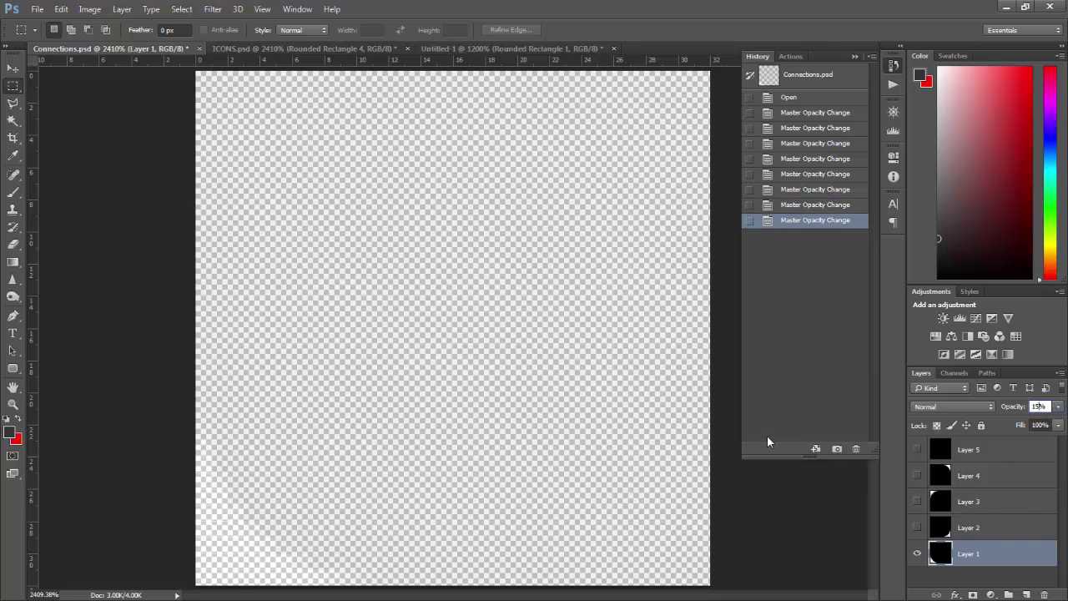
Save the 15% opacity version of Layer 1 as a PNG over NodeBackConnectionsLLLight.png in the Editor textures folder
key("ctrl+shift+s")
left_click(577, 366)
left_click(452, 316)
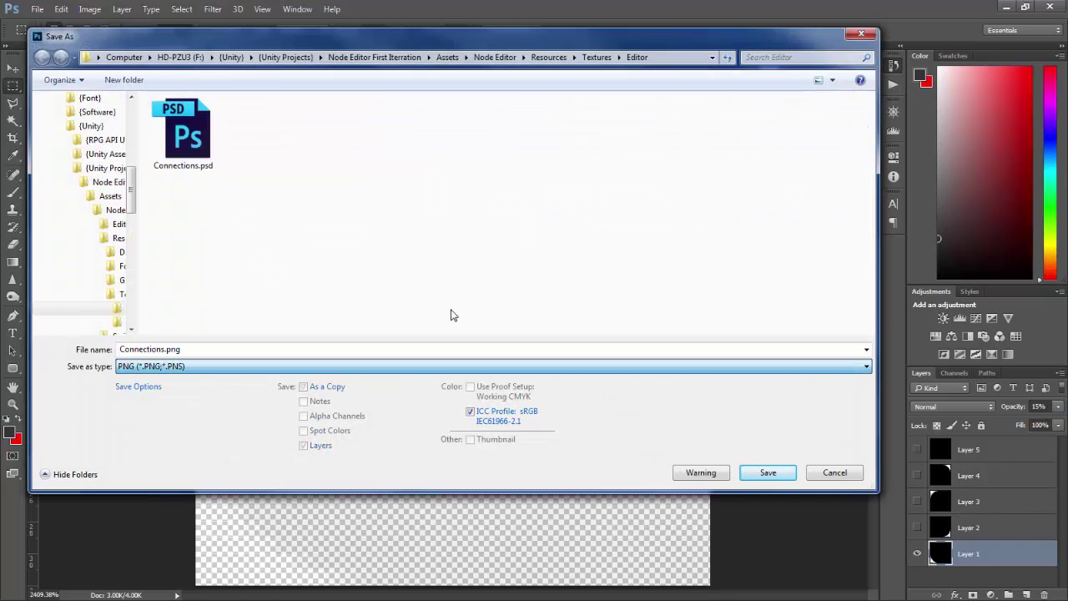
left_click(255, 229)
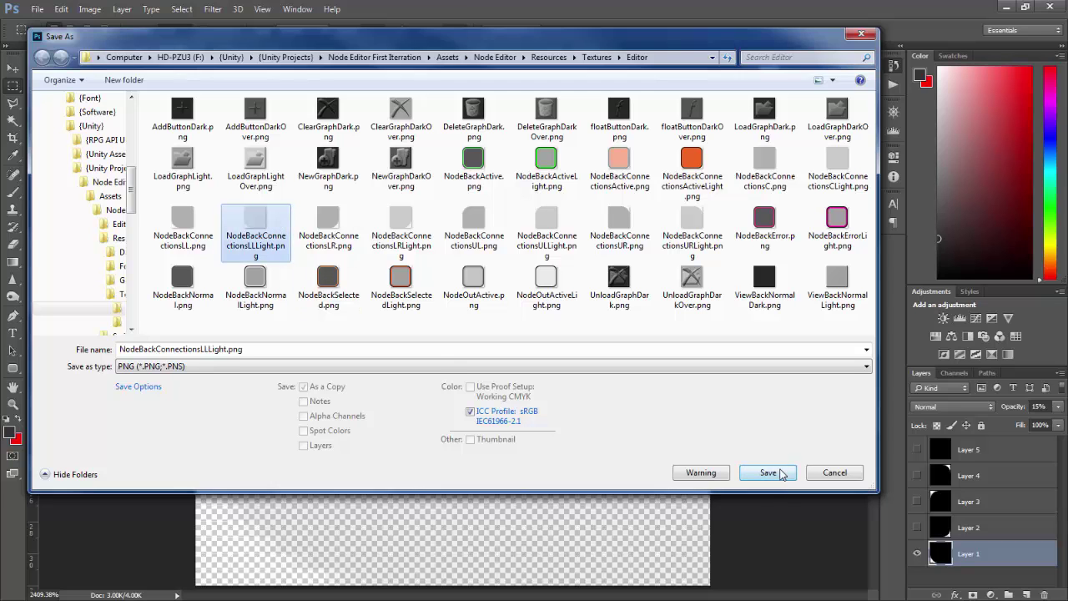
left_click(781, 474)
left_click(567, 307)
key("Return")
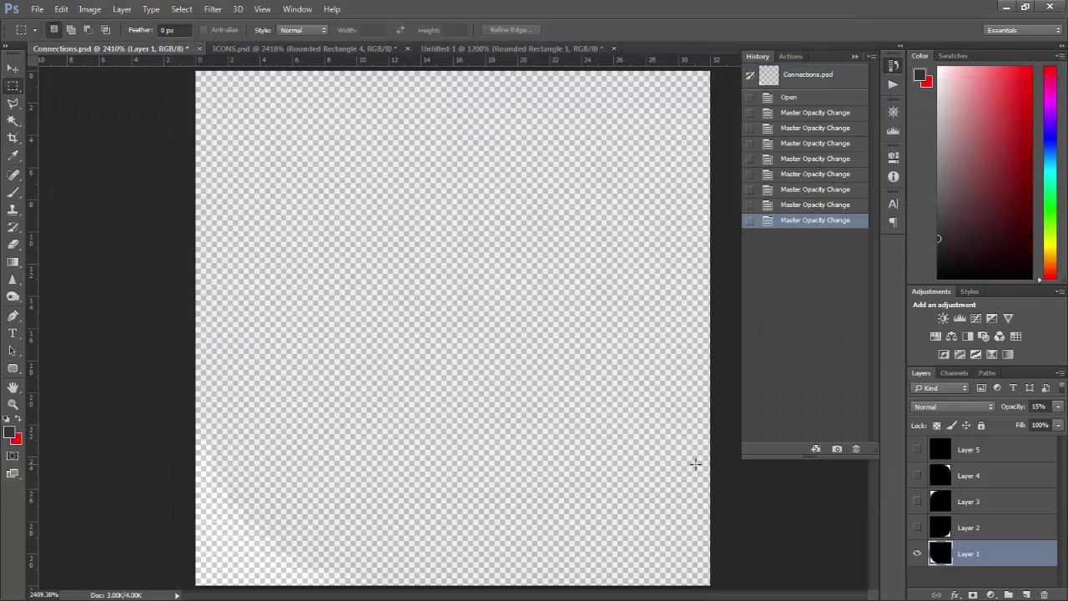
Switch to Unity and move the float node to check its background, and set Layer 1's opacity to 20% back in Photoshop
key("alt+Tab")
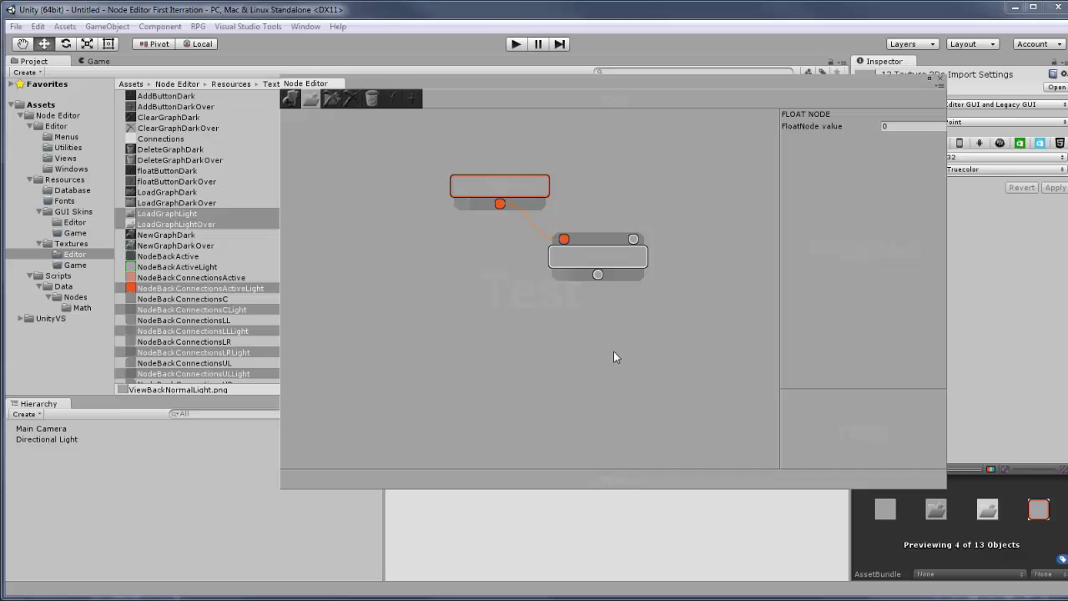
left_click_drag(489, 189, 515, 177)
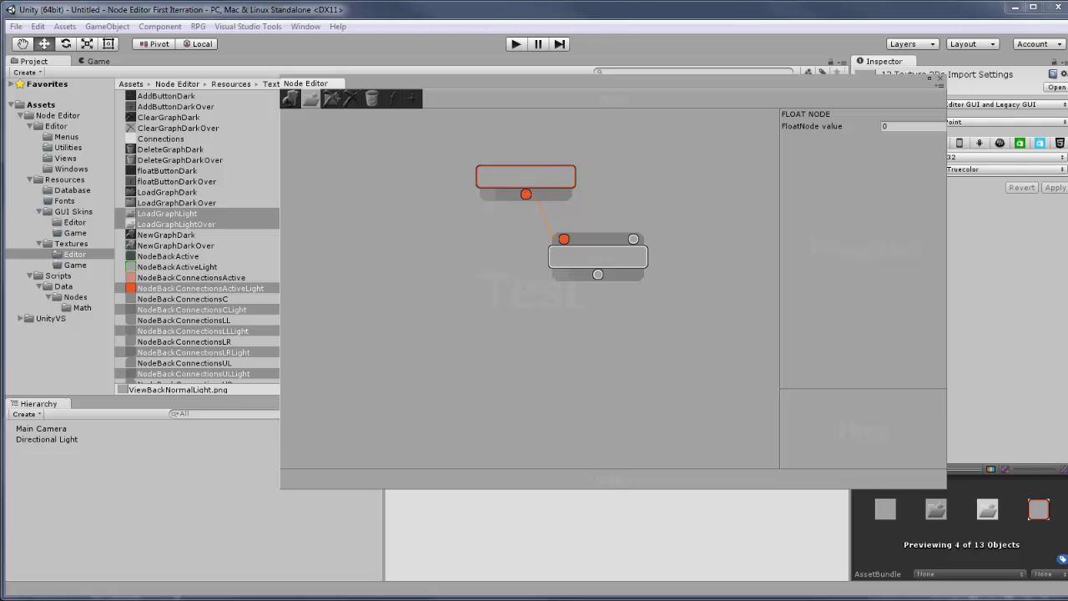
key("alt+Tab")
left_click(1039, 407)
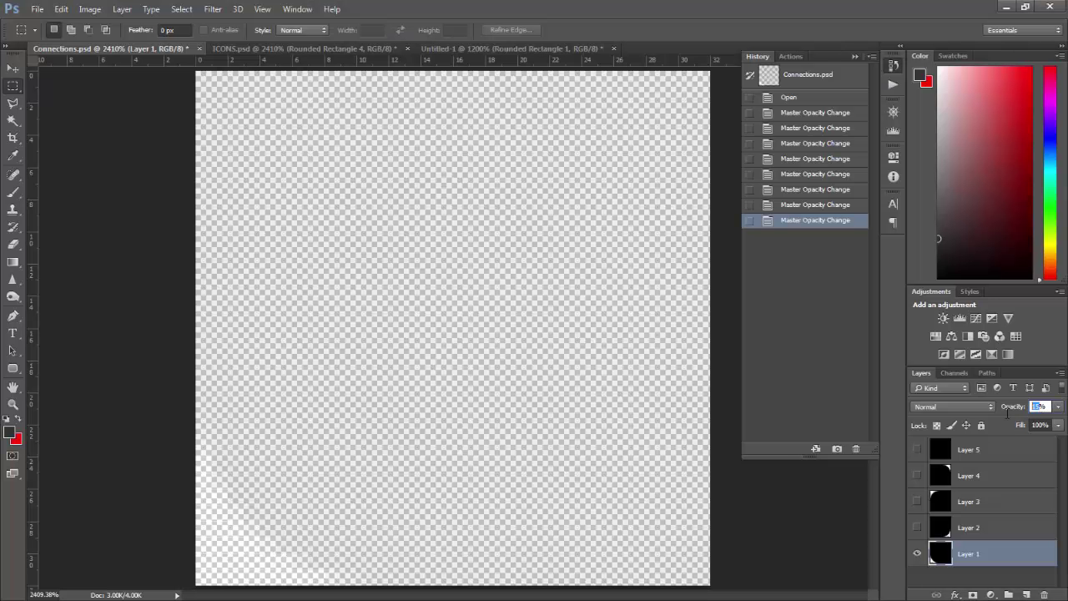
type("20")
key("Return")
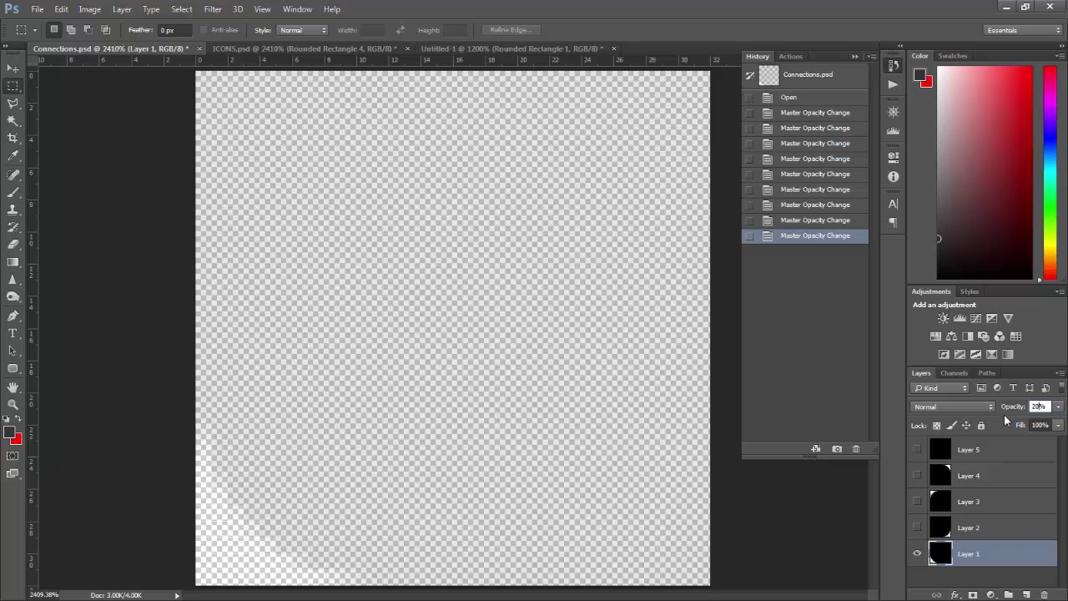
Save the 20% opacity version of Layer 1 as a PNG, replacing NodeBackConnectionsLLLight.png
left_click(832, 499)
key("shift+ctrl+s")
left_click(528, 366)
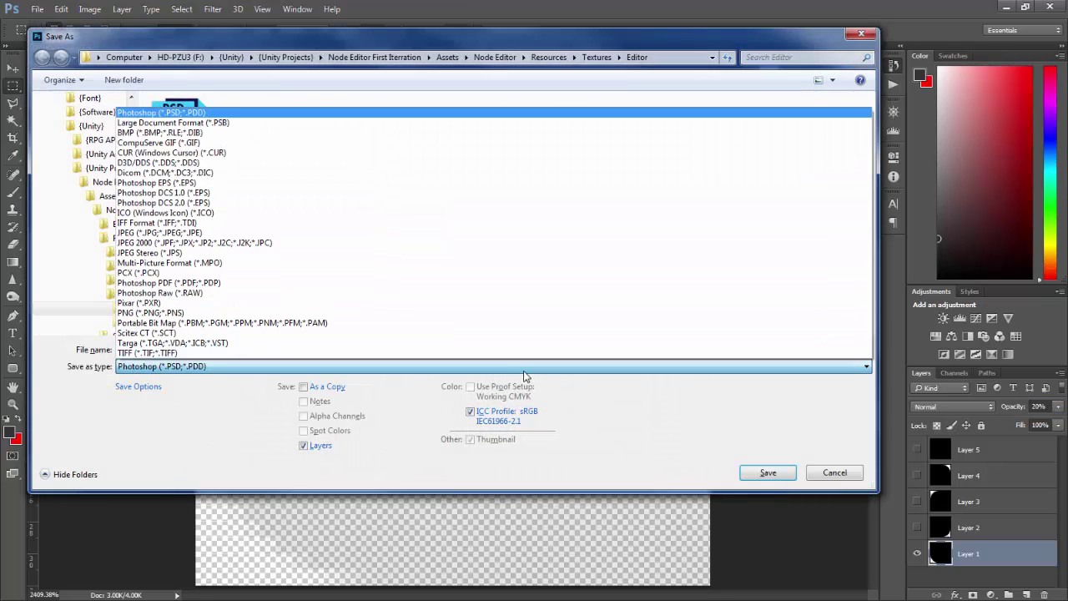
left_click(501, 320)
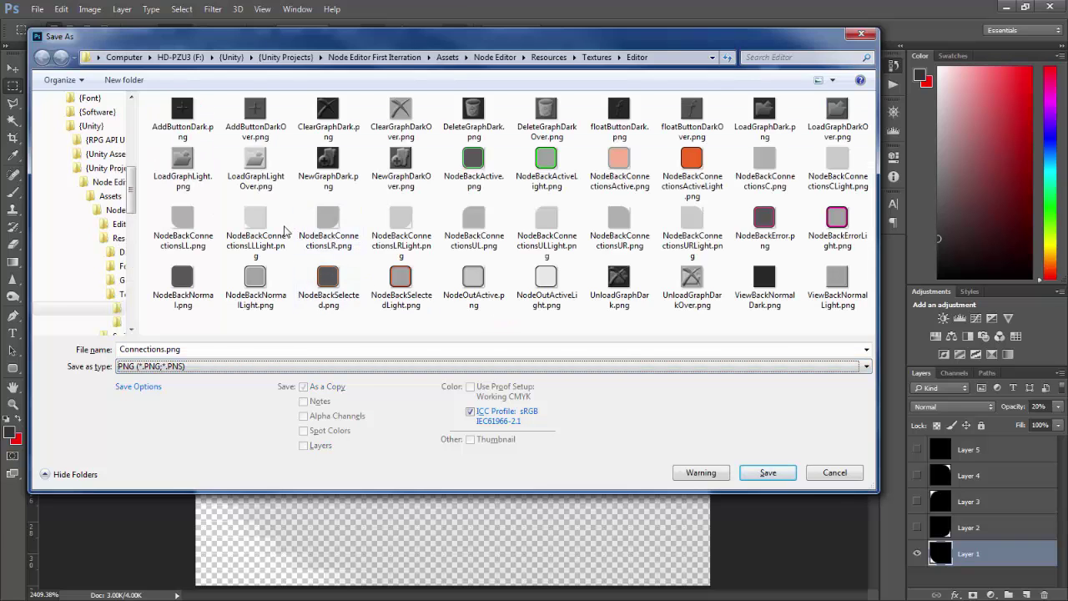
left_click(264, 223)
left_click(766, 474)
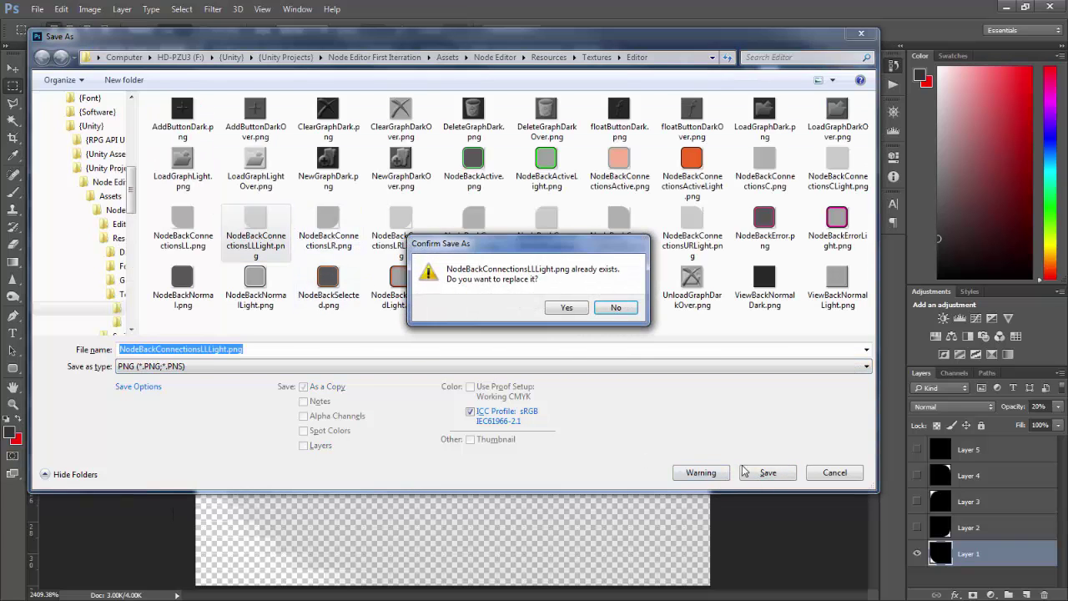
key("Left")
key("Return")
Switch to Unity and move the float and add nodes around the Node Editor canvas to inspect their connection backgrounds
left_click(1007, 7)
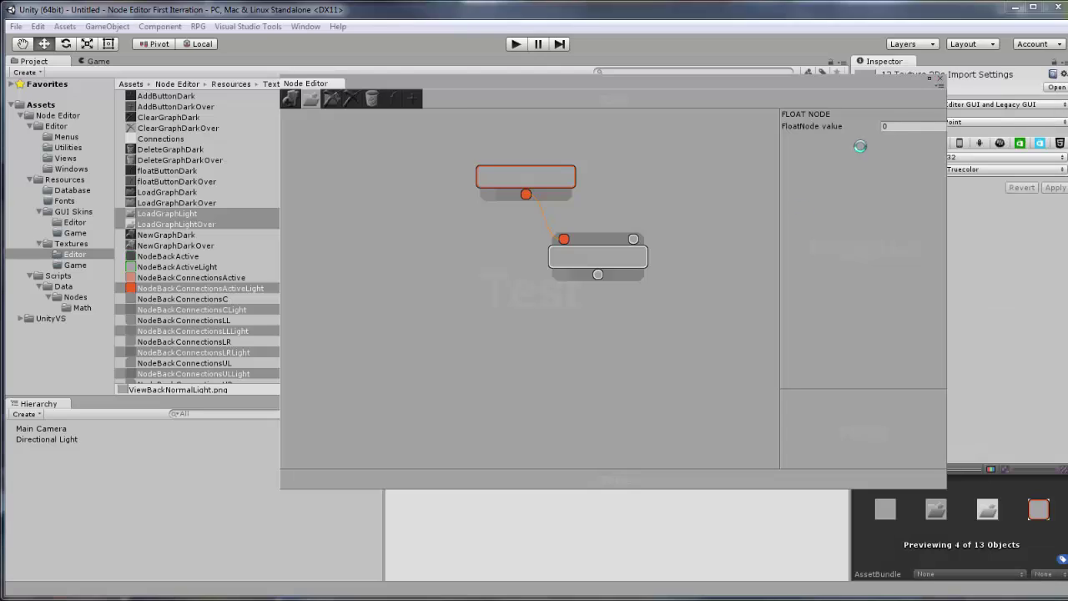
left_click_drag(609, 283, 669, 271)
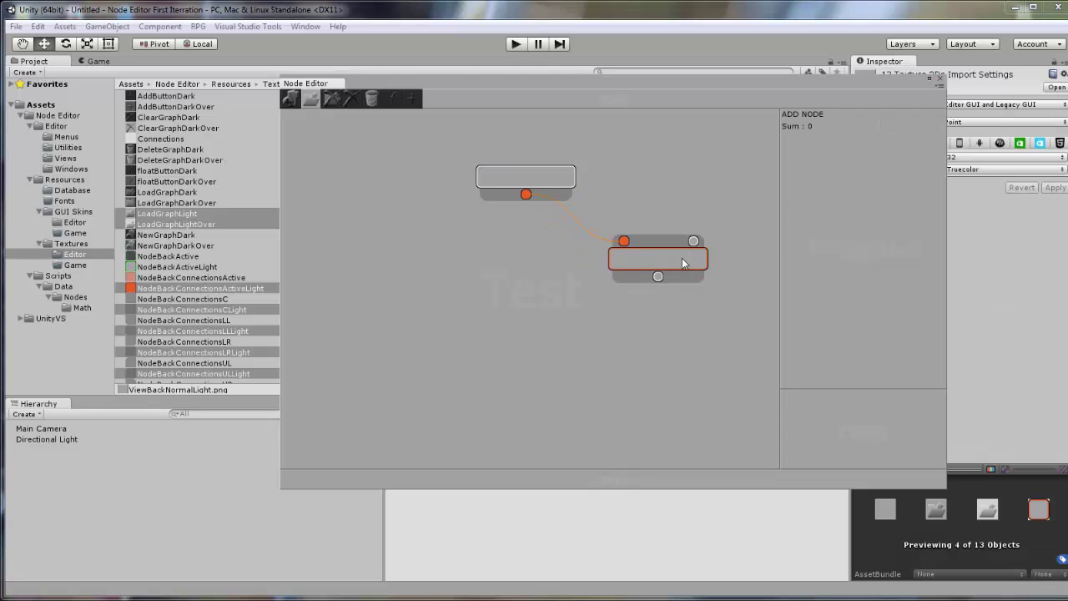
left_click_drag(540, 177, 445, 170)
left_click_drag(634, 224, 536, 262)
Select NodeEditorLightSkin in the GUI Skins Editor folder, and move the Node Editor window clear of the skin's settings
left_click_drag(683, 88, 511, 128)
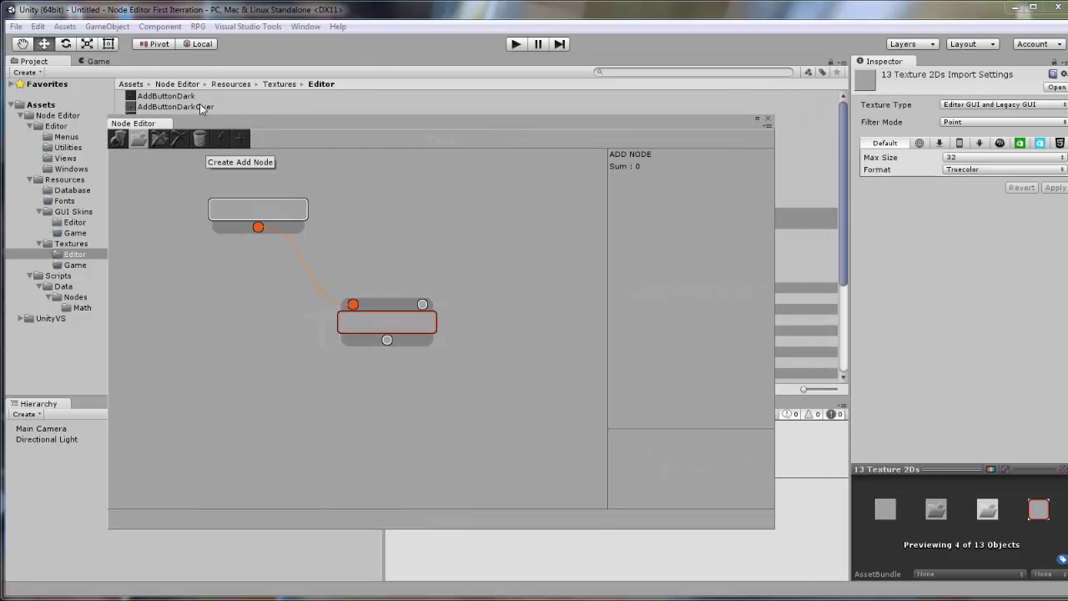
left_click_drag(278, 127, 438, 221)
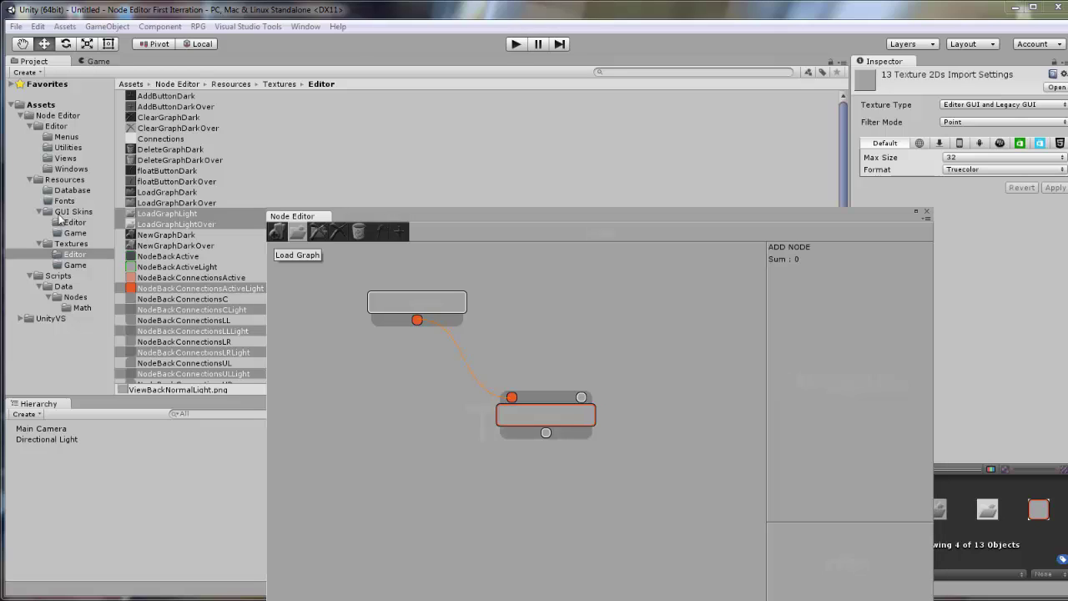
left_click(87, 220)
left_click(167, 104)
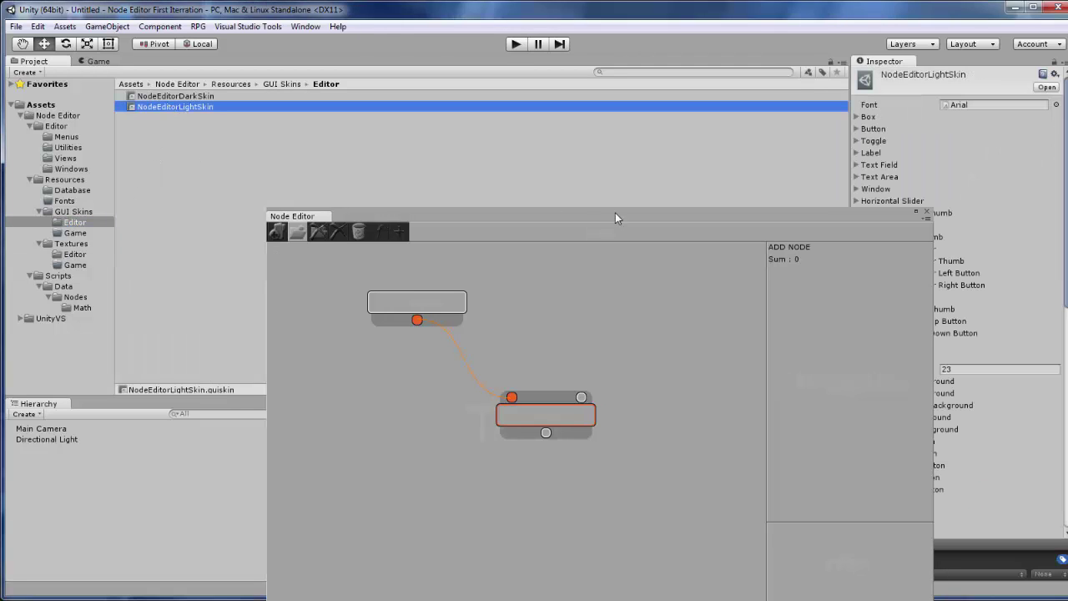
left_click_drag(615, 213, 440, 127)
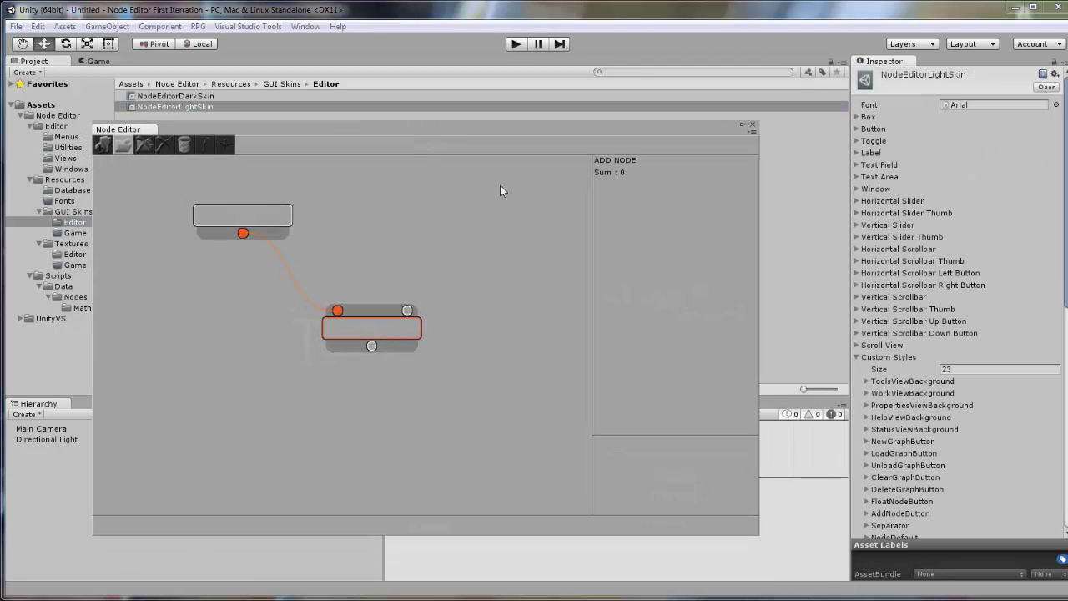
Set the normal text colour of the ToolsViewBackground custom style to dark grey, RGB 56, 56, 56, and collapse the style
left_click(866, 383)
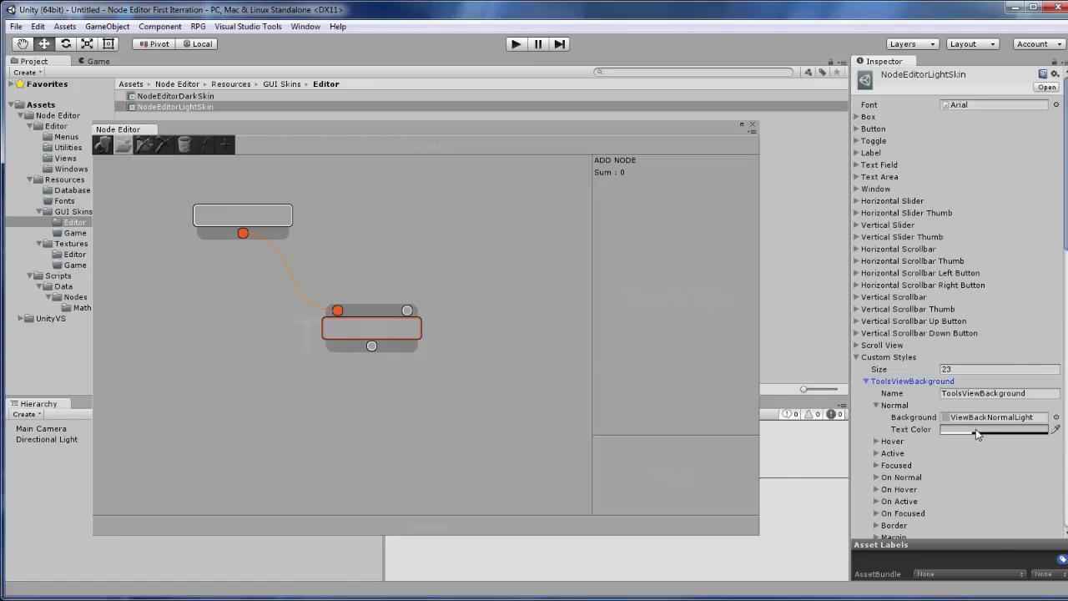
left_click(978, 432)
mouse_move(937, 261)
left_mouse_down()
mouse_move(926, 277)
mouse_move(917, 271)
left_mouse_up()
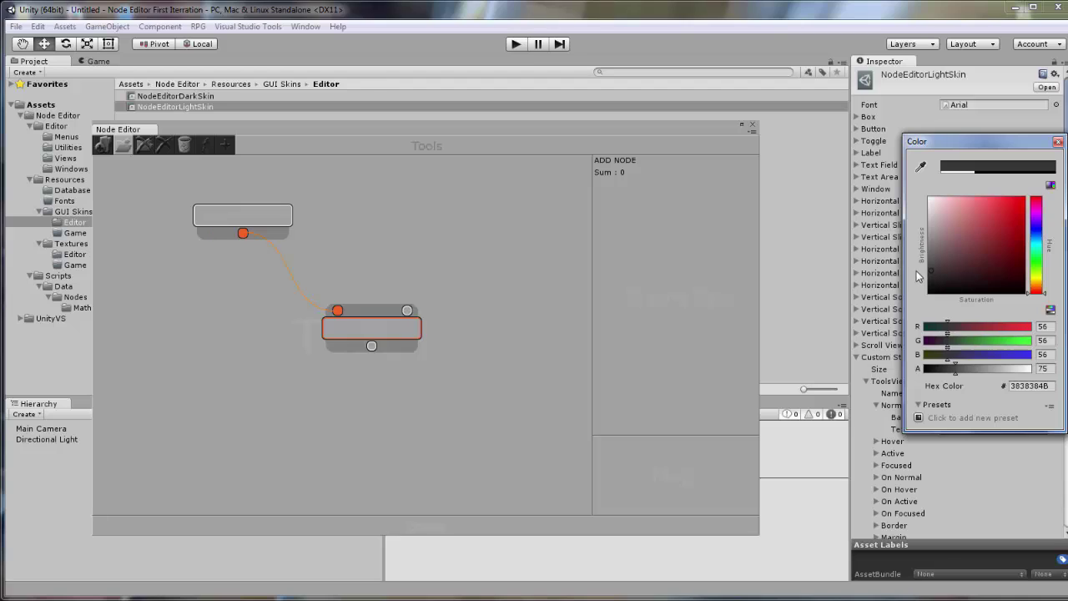
left_click(1059, 141)
left_click(878, 405)
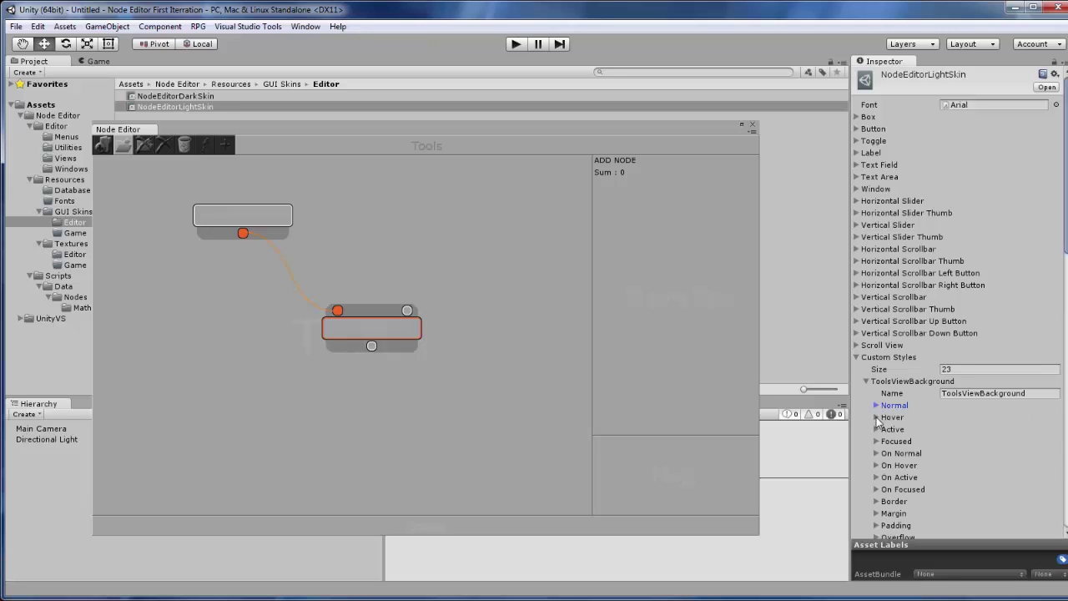
left_click(866, 382)
Set the normal text colour of the WorkViewBackground custom style to RGB 56, 56, 56 and collapse the style
left_click(867, 393)
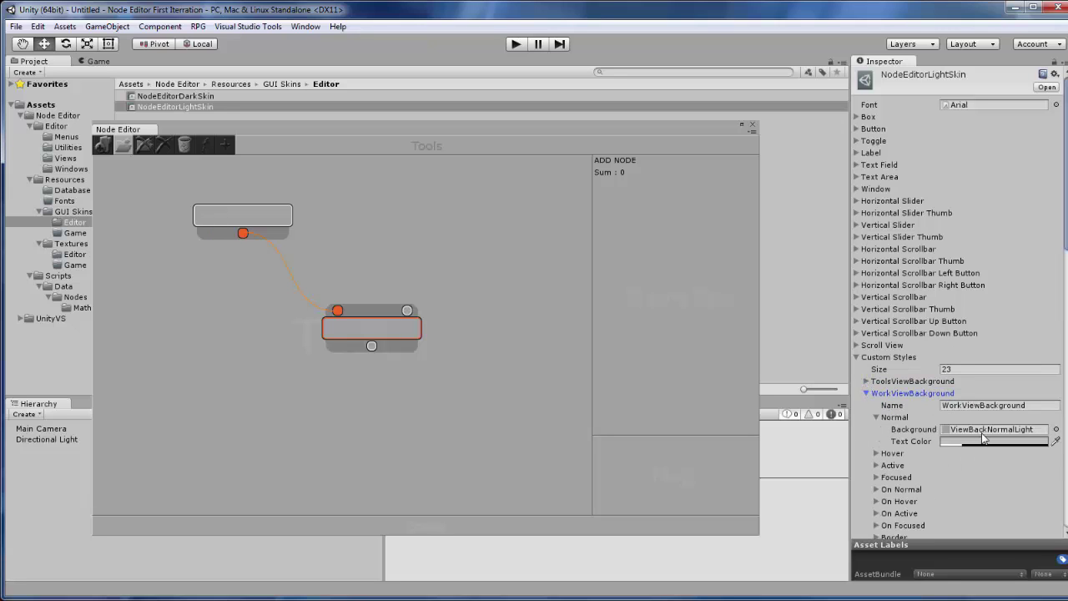
left_click(990, 443)
left_click(1048, 328)
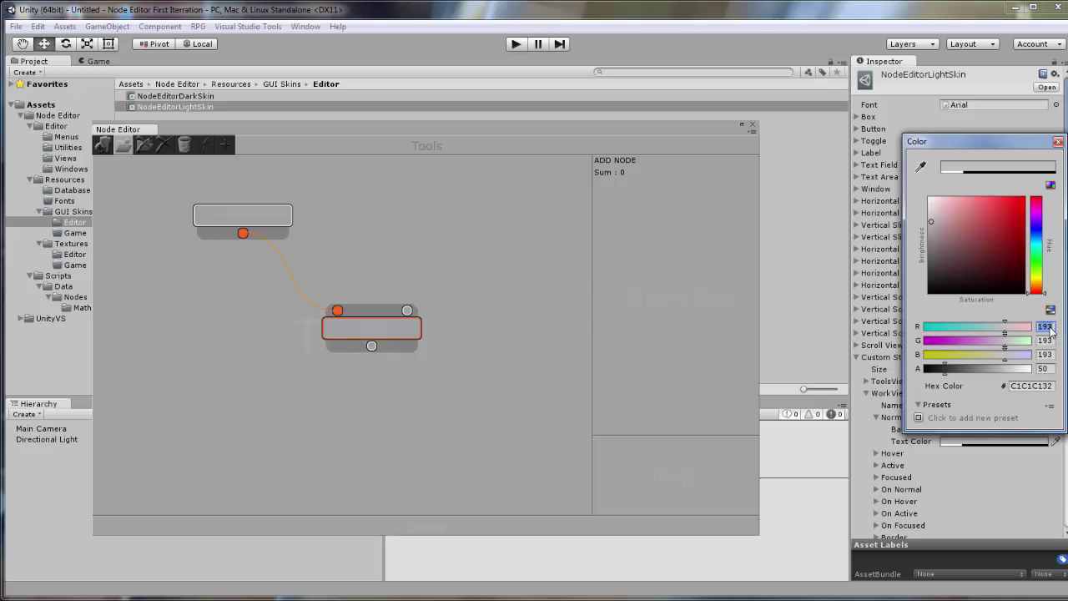
type("56")
key("Tab")
type("56")
key("Tab")
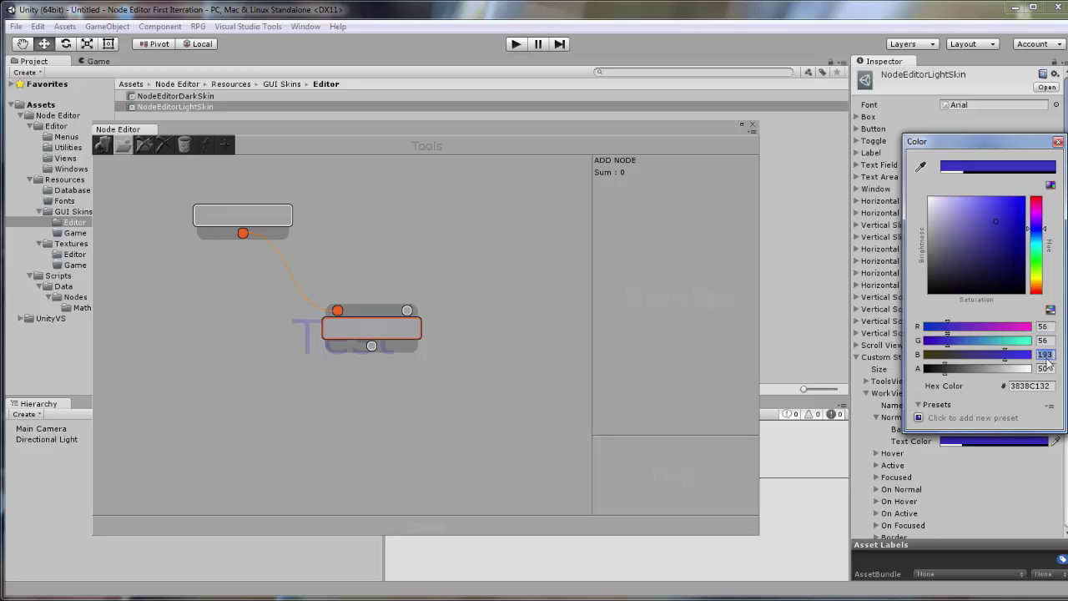
type("56")
left_click(1058, 141)
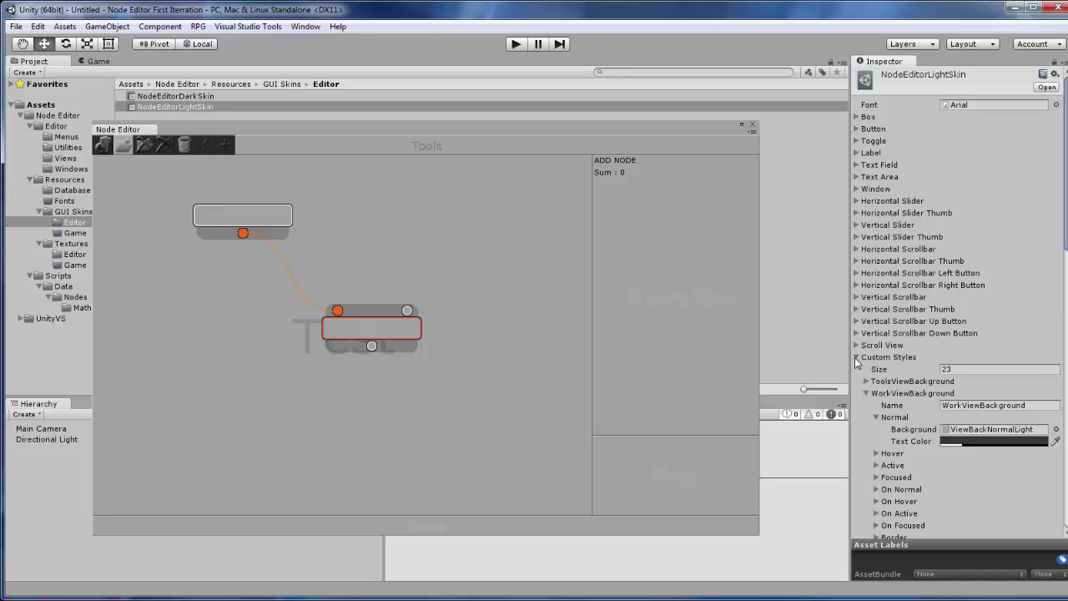
left_click(856, 358)
left_click(856, 358)
left_click(867, 394)
Set the normal text colour of the PropertiesViewBackground custom style to RGB 56, 56, 56 and collapse the style
left_click(867, 405)
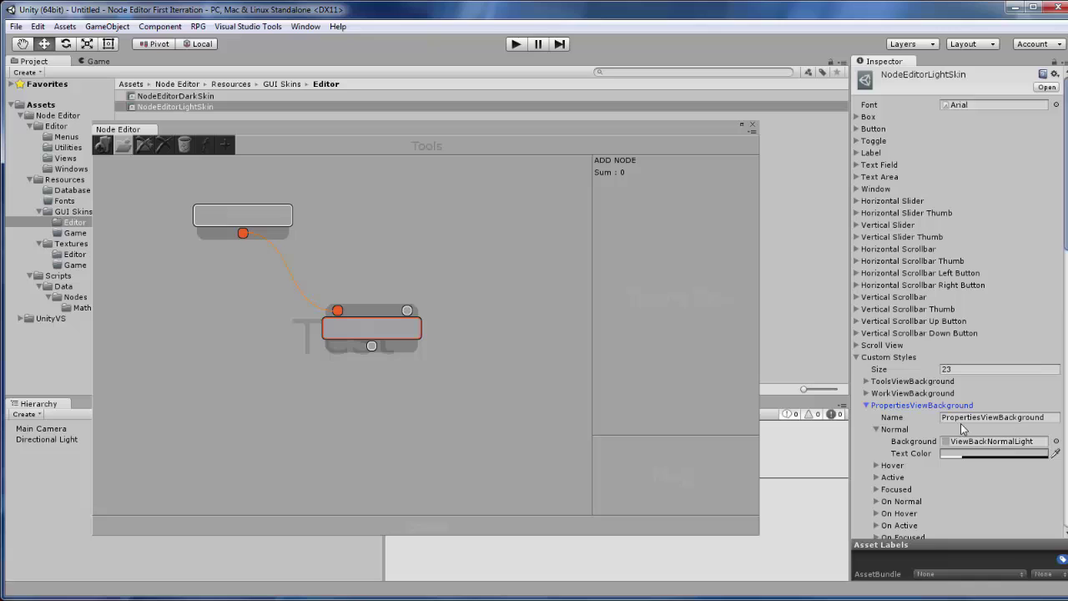
left_click(995, 453)
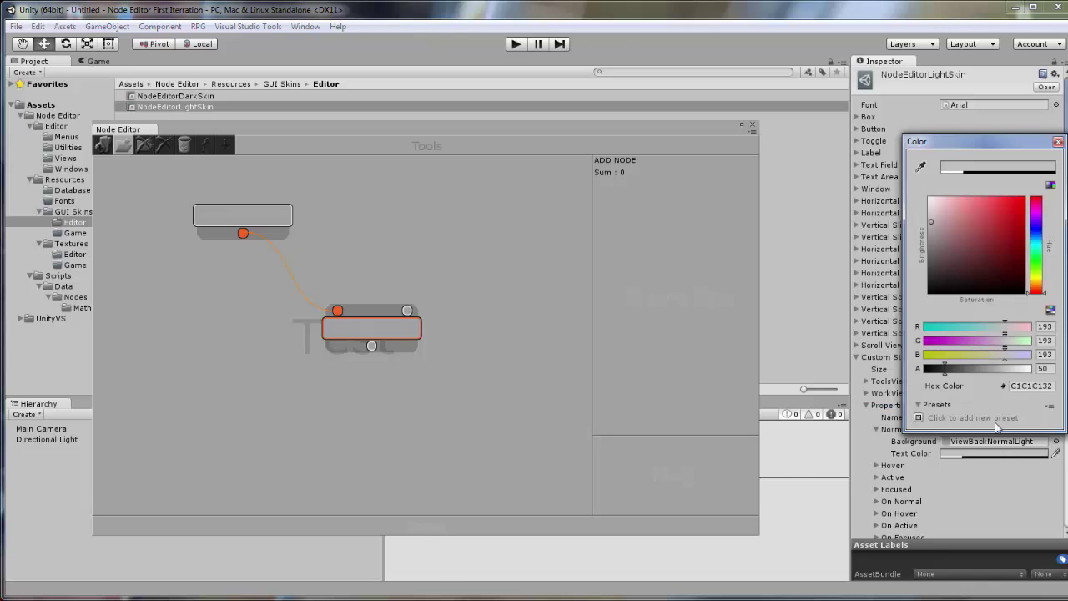
left_click(1045, 326)
type("56")
key("Tab")
type("56")
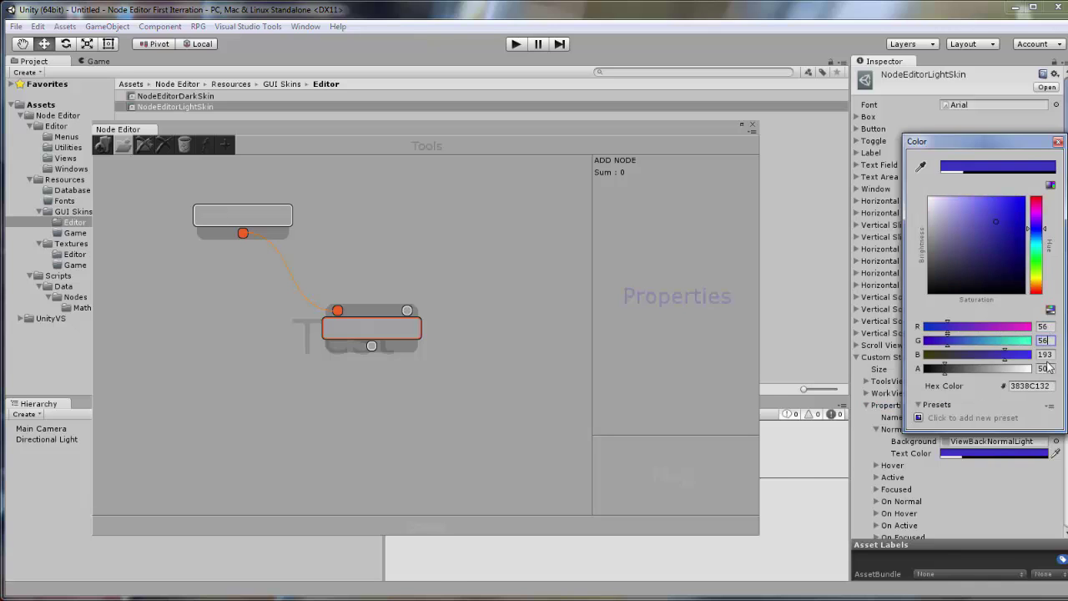
left_click(1046, 354)
type("56")
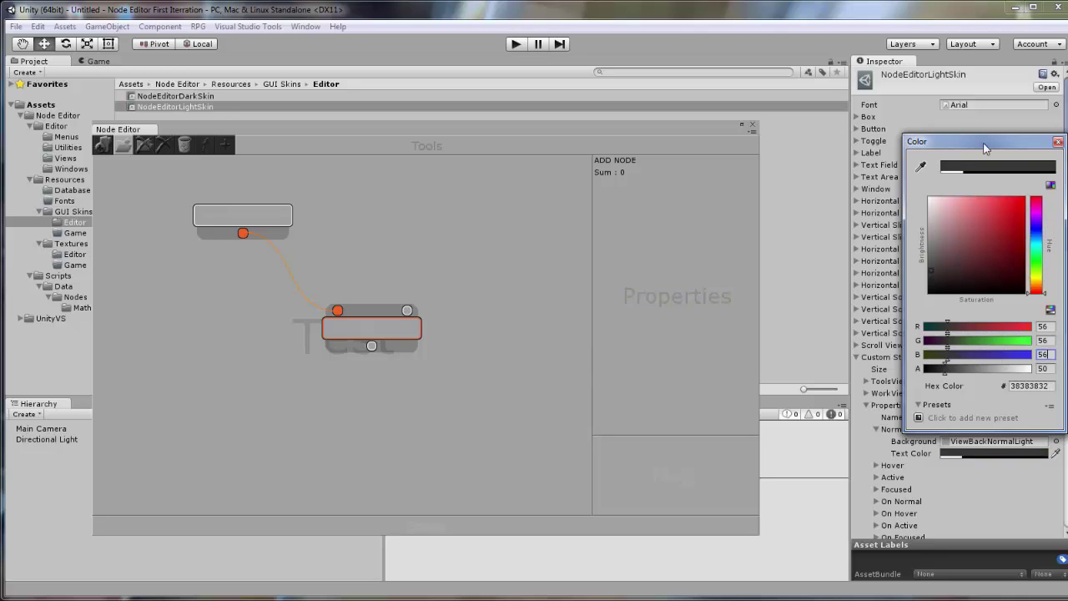
left_click(1058, 143)
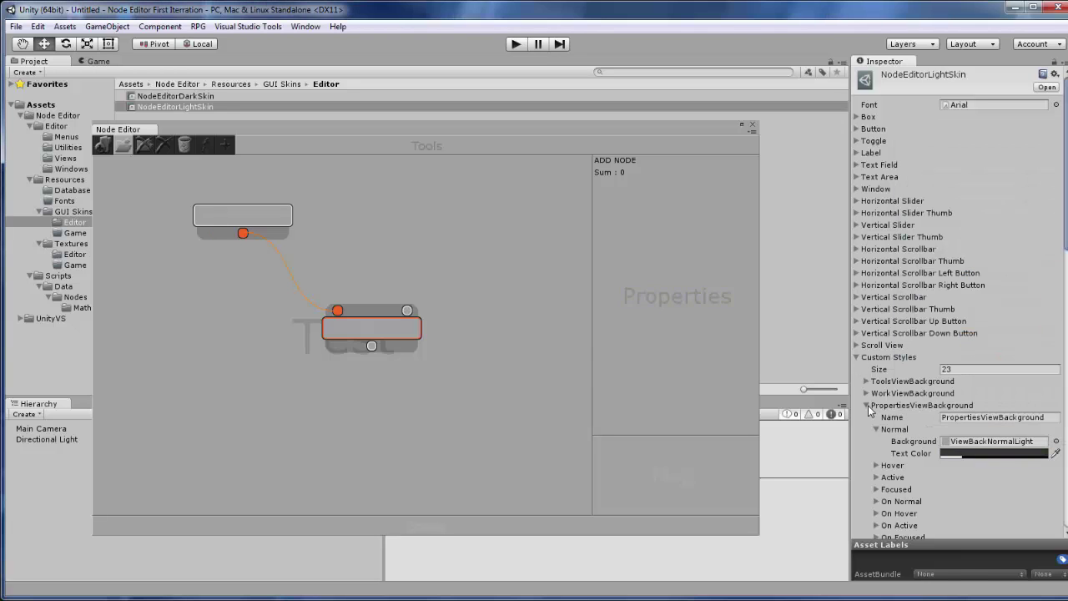
left_click(869, 406)
Set the normal text colour of the HelpViewBackground custom style to RGB 56, 56, 56 and collapse the style
left_click(867, 418)
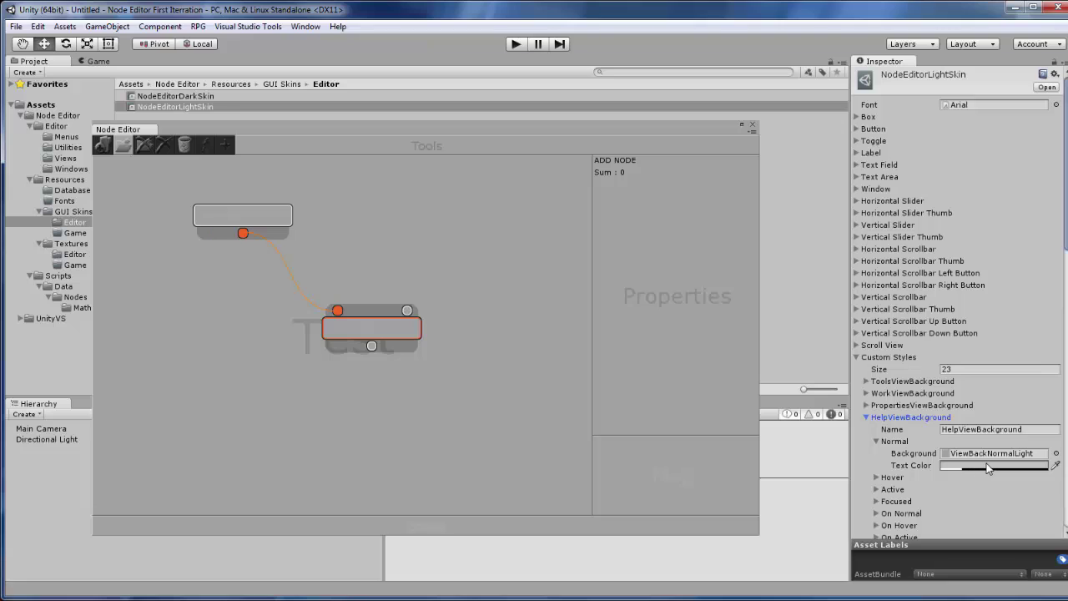
left_click(988, 468)
left_click(1046, 326)
type("56")
left_click(1046, 341)
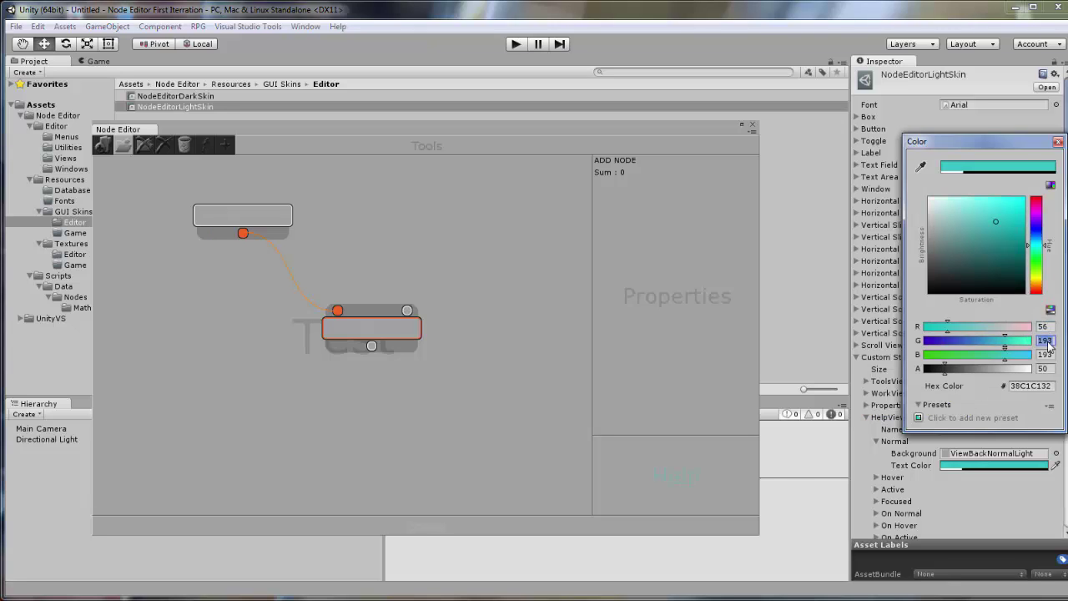
type("56")
left_click(1045, 355)
type("56")
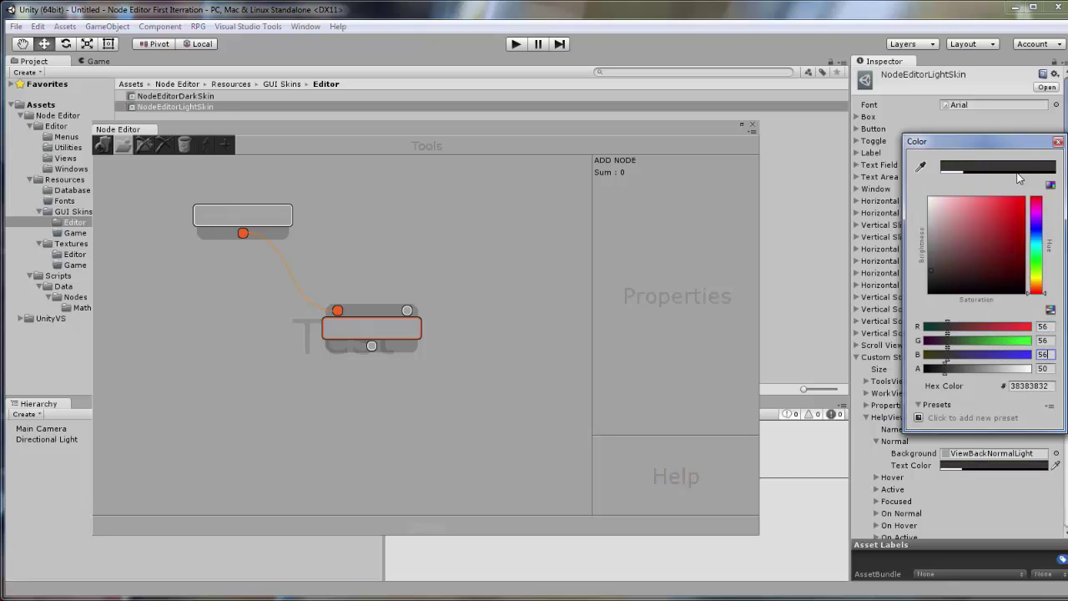
left_click(1058, 144)
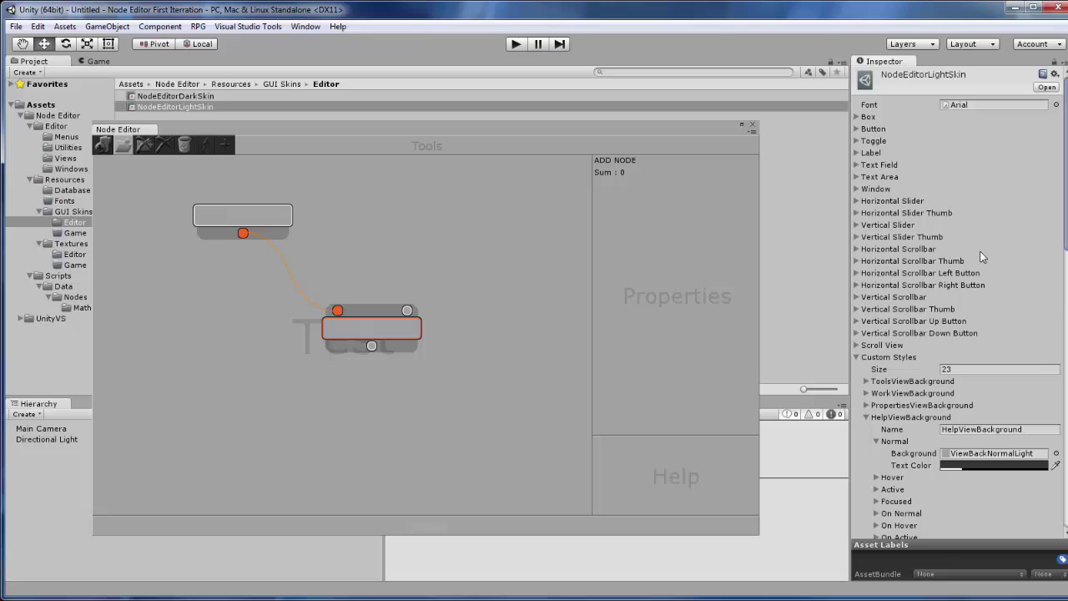
left_click(866, 418)
Set the normal text colour of the StatusViewBackground custom style to RGB 56, 56, 56
left_click(866, 429)
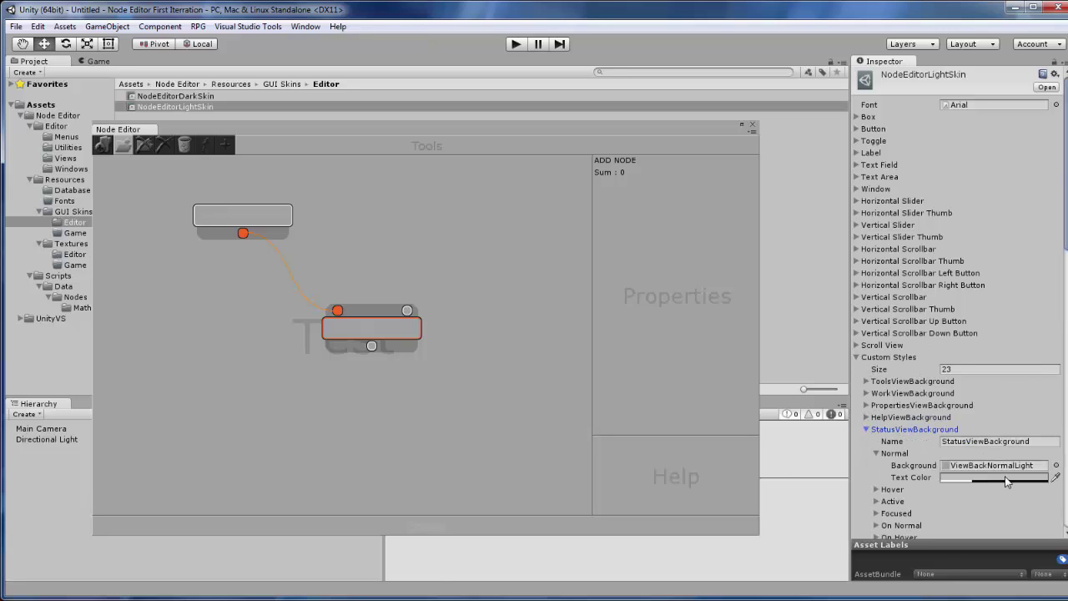
left_click(1006, 480)
left_click(1043, 326)
type("56")
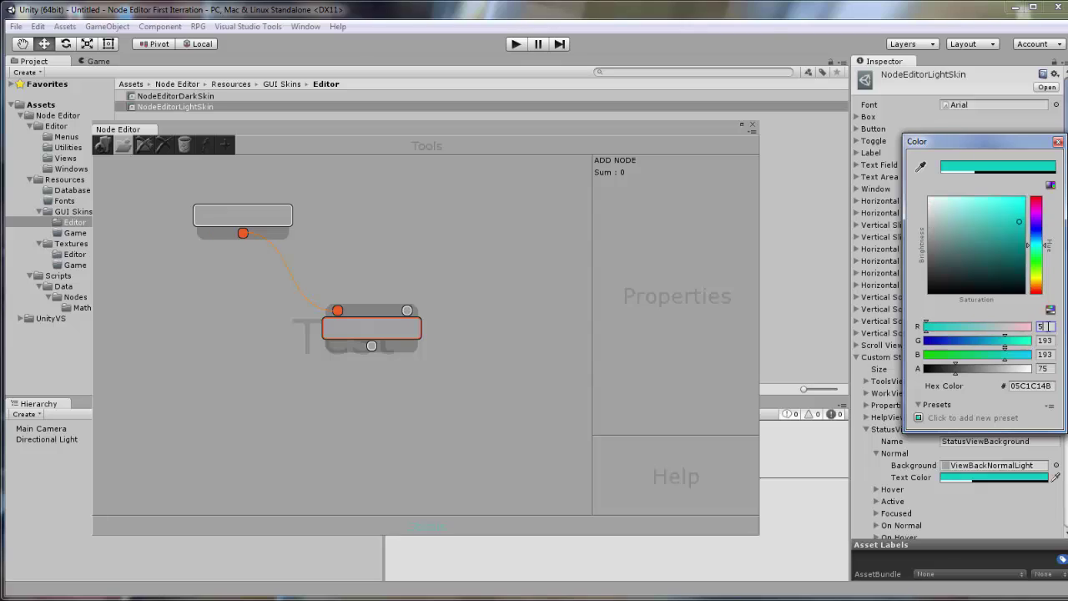
left_click(1043, 341)
type("56")
left_click(1050, 354)
type("56")
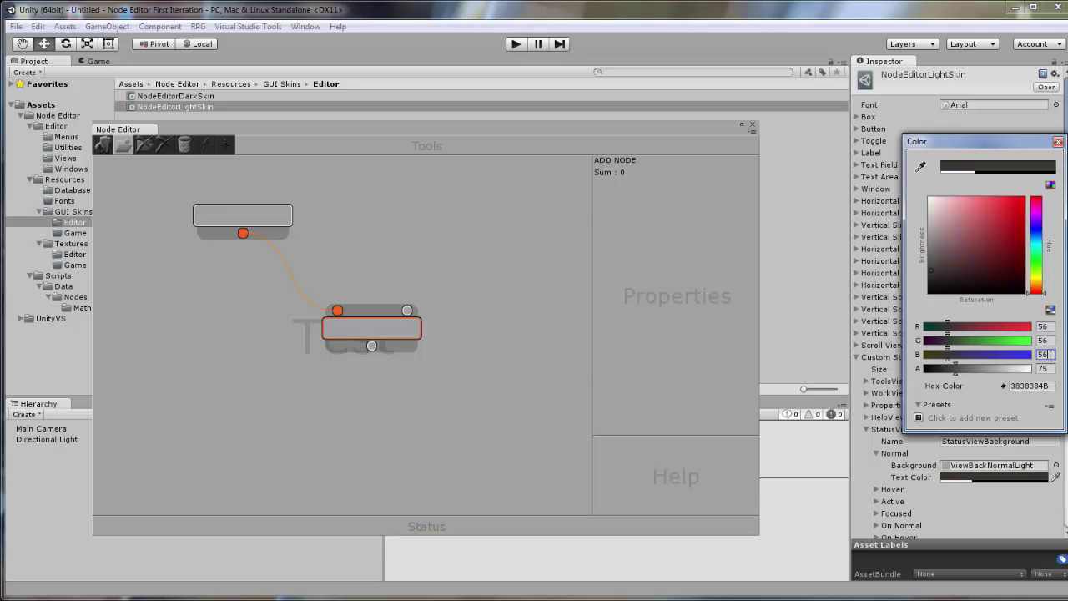
left_click(1058, 142)
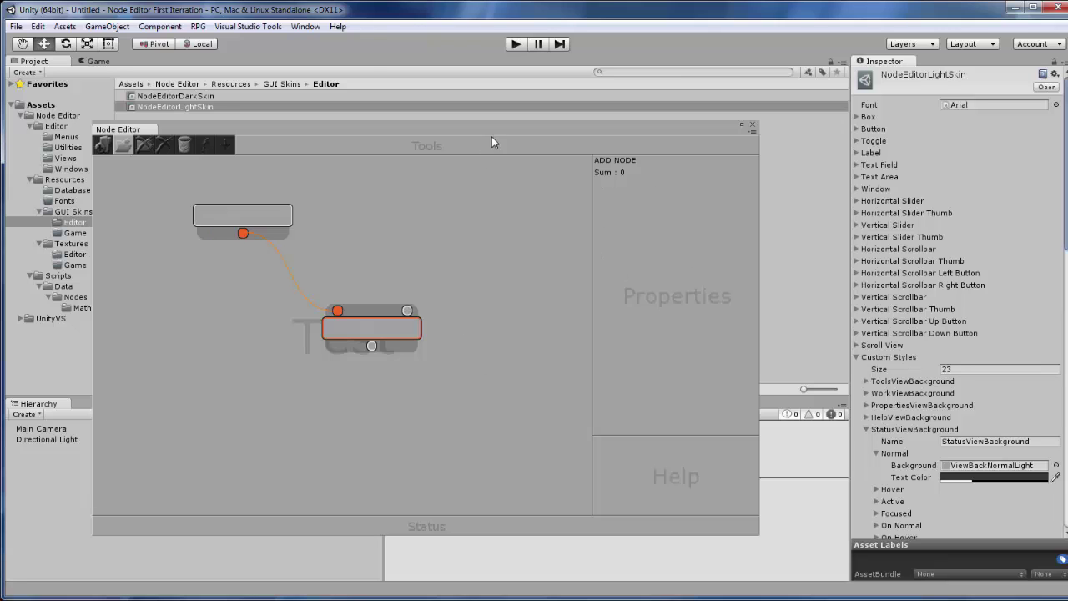
Move the Node Editor window aside and the selected node off the Test title, and collapse the StatusViewBackground style
left_click_drag(510, 128, 572, 129)
left_click_drag(465, 333, 426, 285)
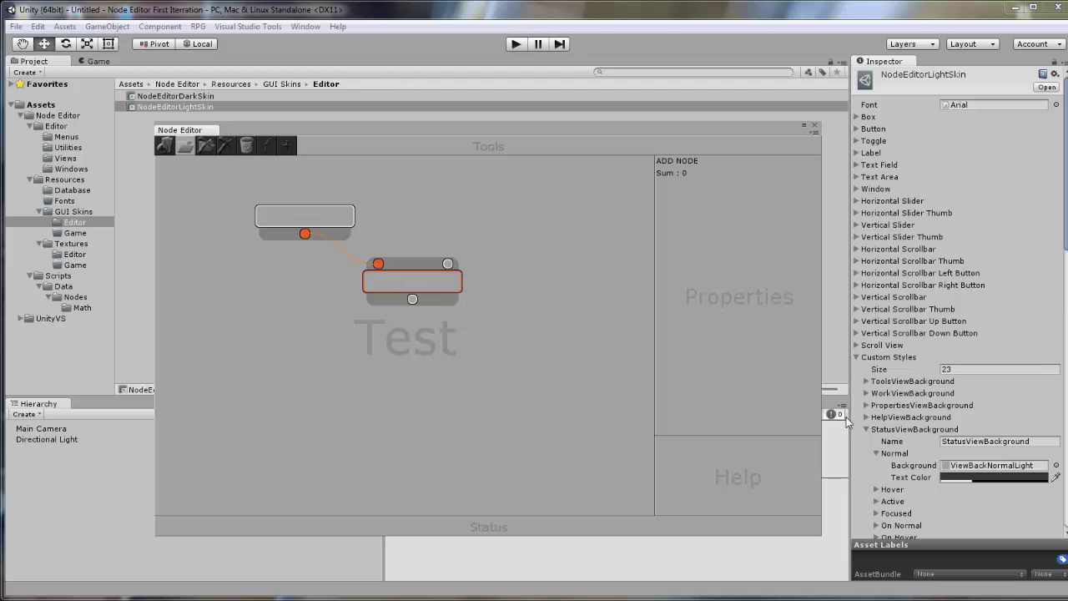
left_click(865, 429)
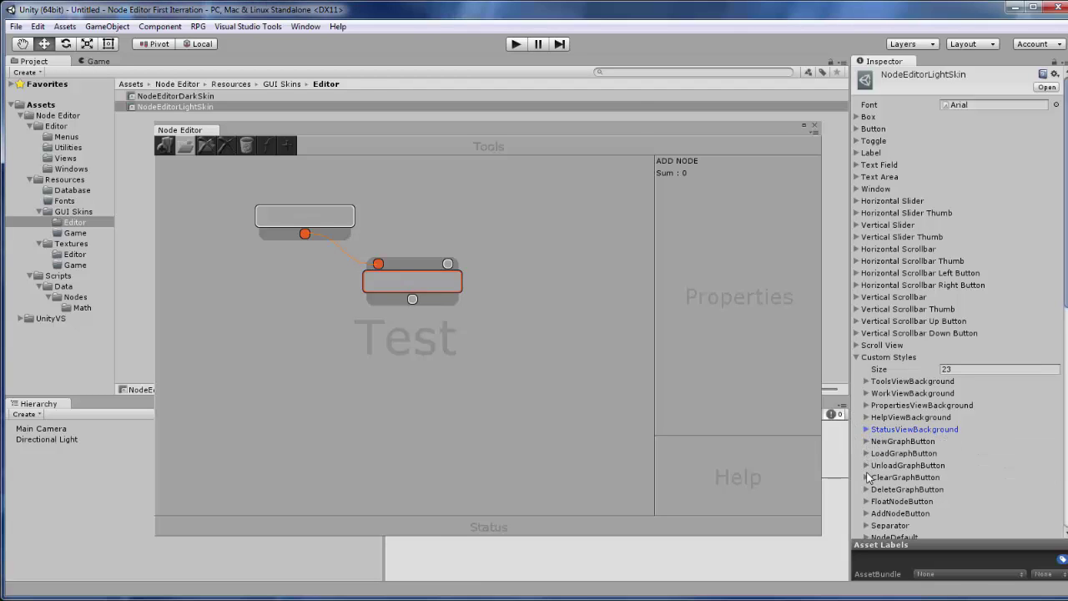
Set the normal text colour of the NodeDefault custom style to RGB 56, 56, 56
left_click(867, 538)
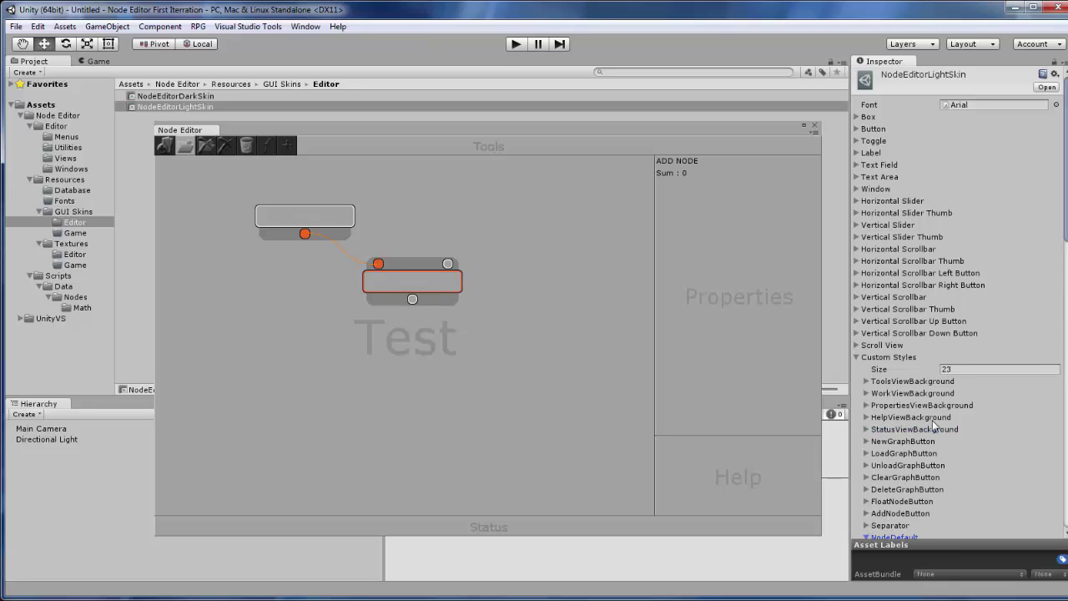
scroll(933, 419, "down", 6)
left_click(986, 347)
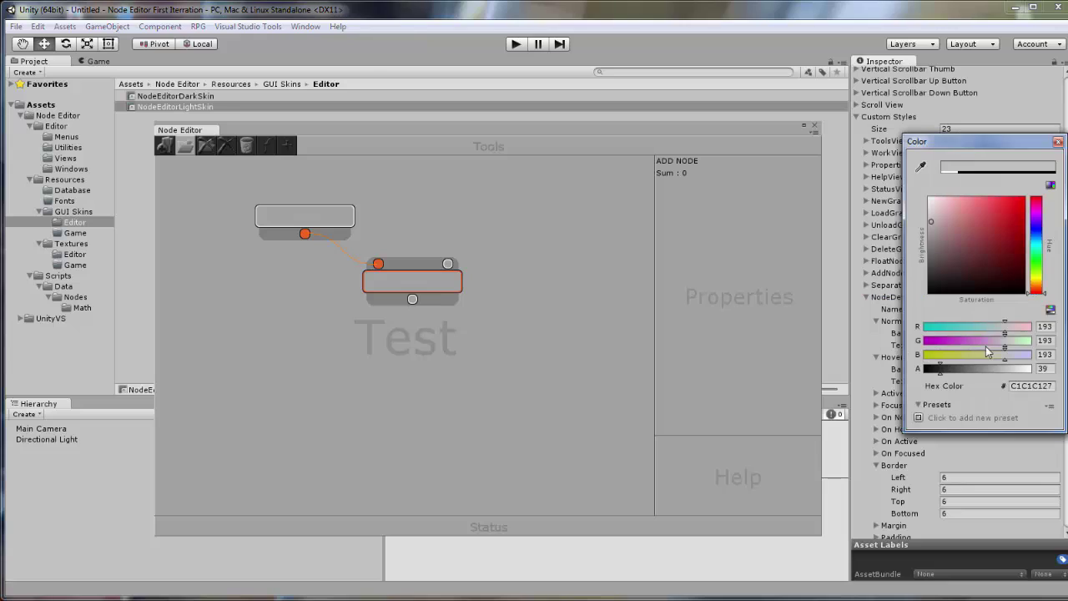
left_click(1046, 327)
type("56")
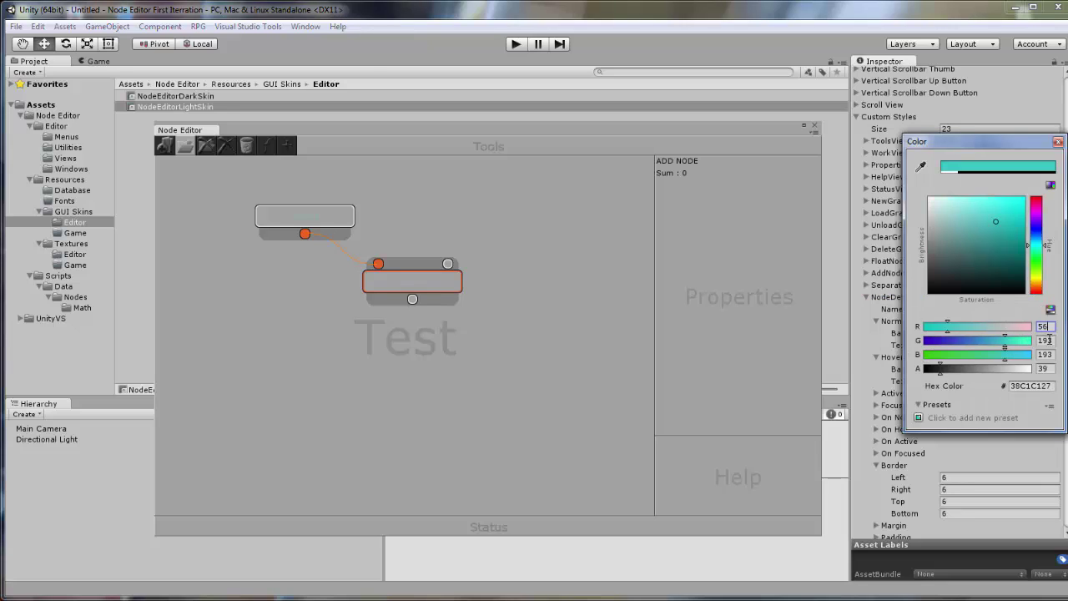
key("Tab")
type("56")
key("Tab")
type("56")
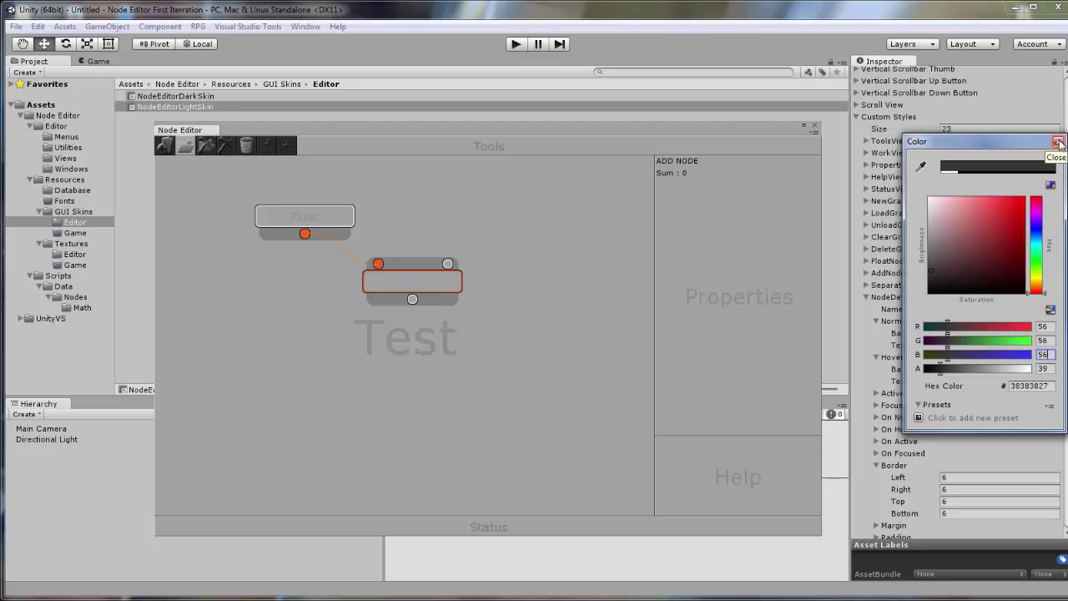
Change the NodeDefault style's normal text colour to black with an alpha of 50, and collapse the style
left_click(933, 283)
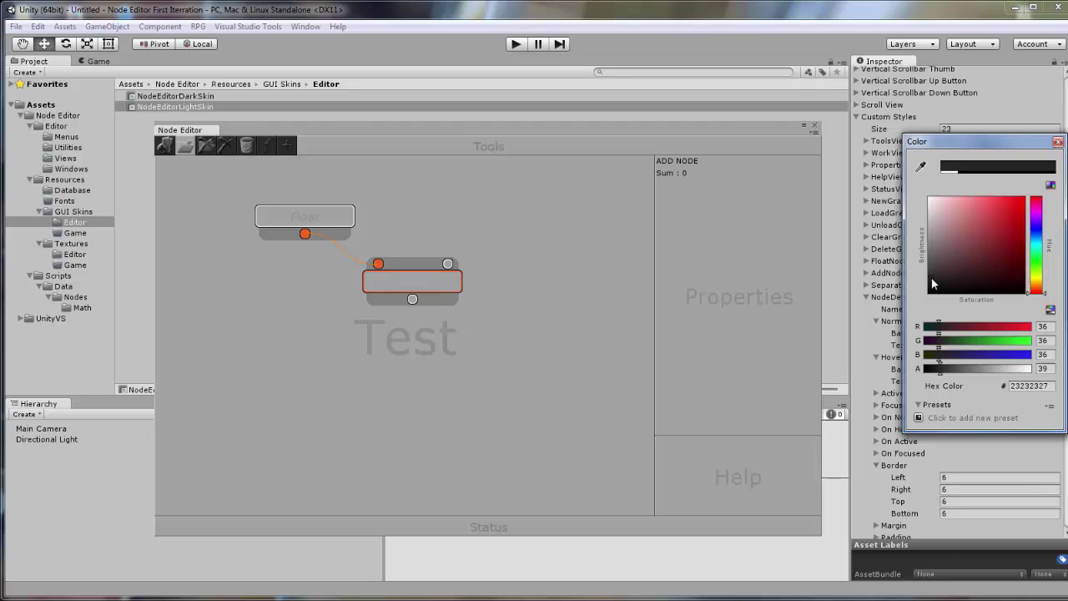
left_click_drag(932, 286, 918, 318)
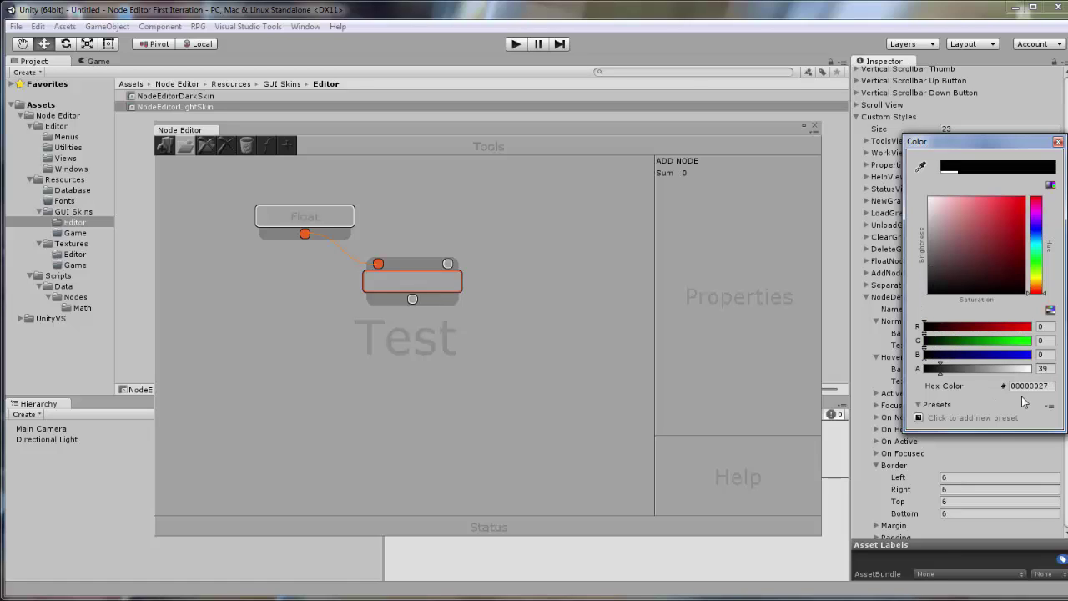
left_click(1049, 368)
type("50")
left_click(1057, 142)
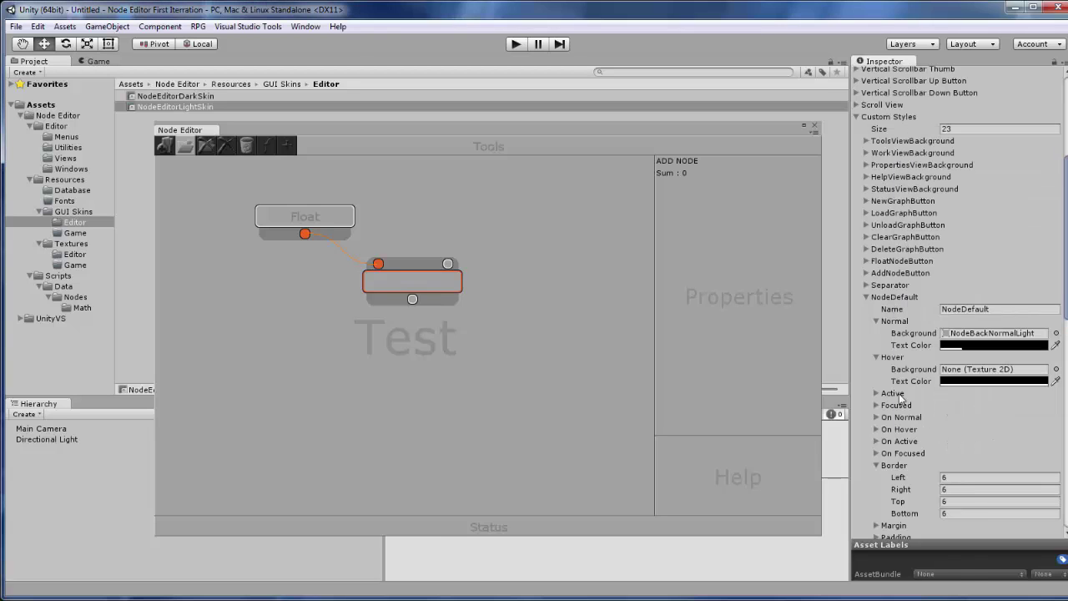
left_click(867, 298)
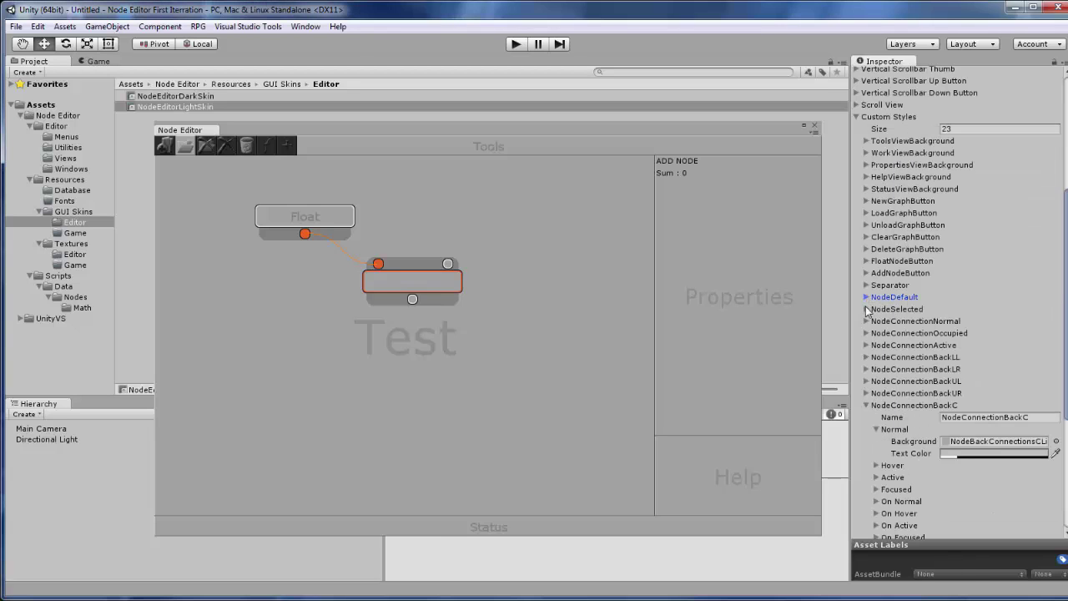
Set the normal text colour of the NodeSelected custom style to black with an alpha of 50, and collapse the style
left_click(866, 309)
left_click(1005, 360)
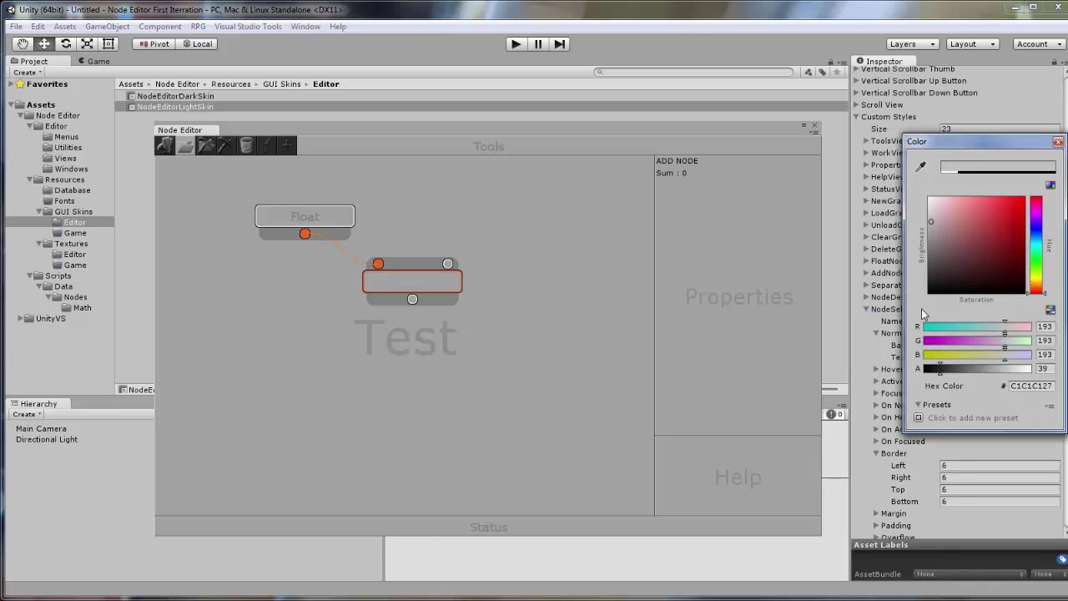
left_click_drag(929, 293, 923, 305)
left_click(1044, 368)
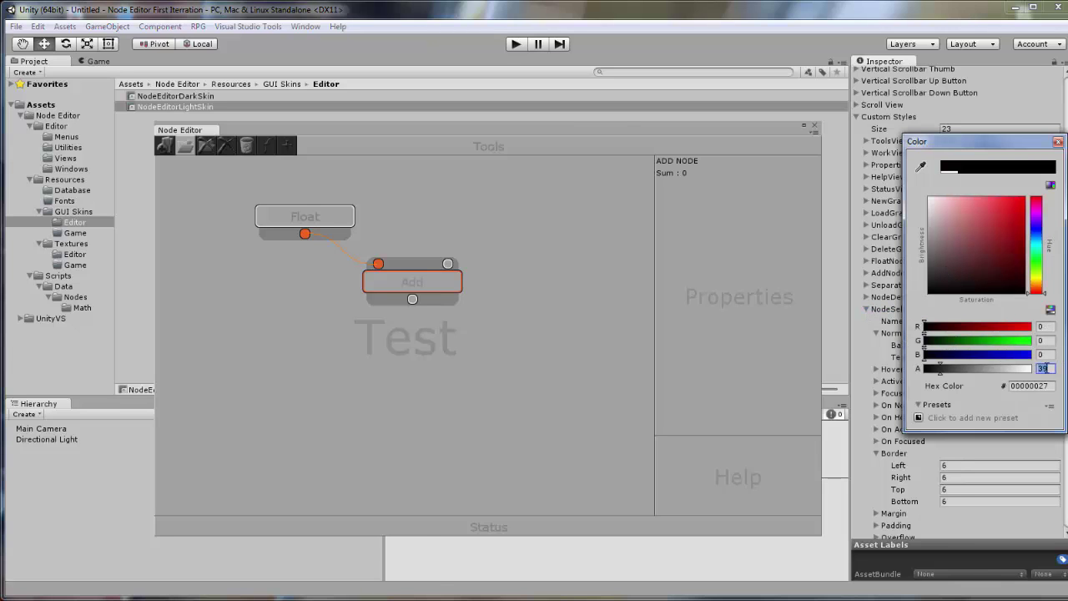
type("50")
left_click(1059, 142)
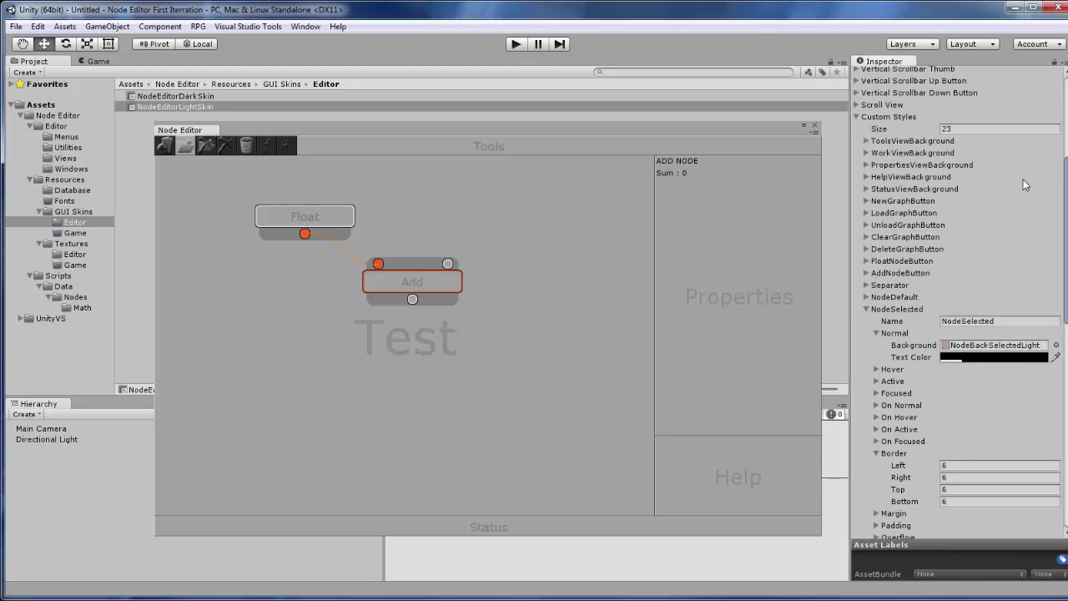
left_click(868, 310)
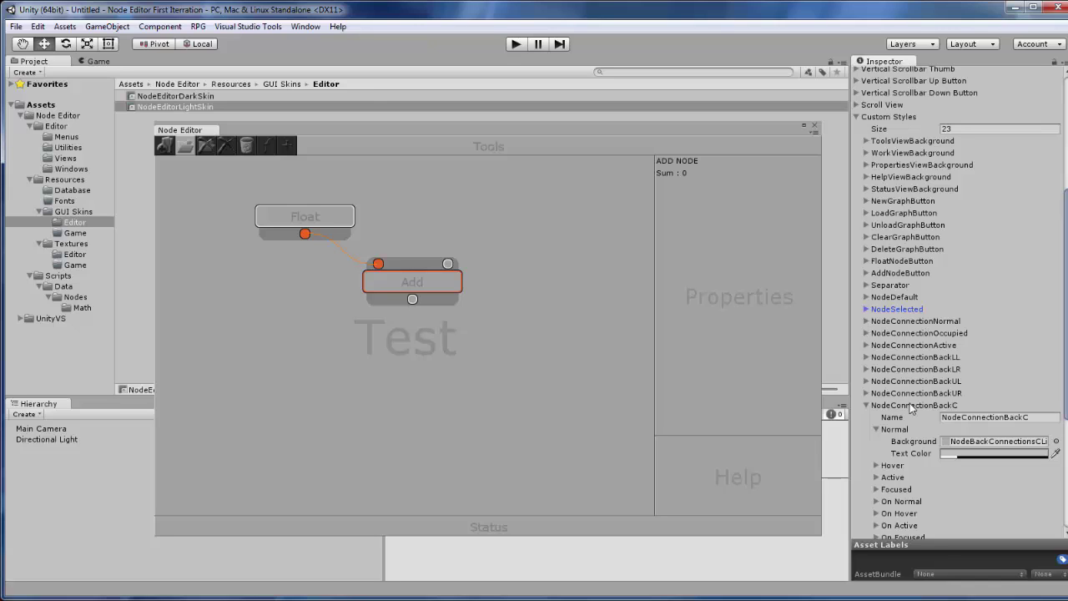
Collapse the NodeConnectionBackC style, and deselect the Add node in the Node Editor graph
left_click(866, 406)
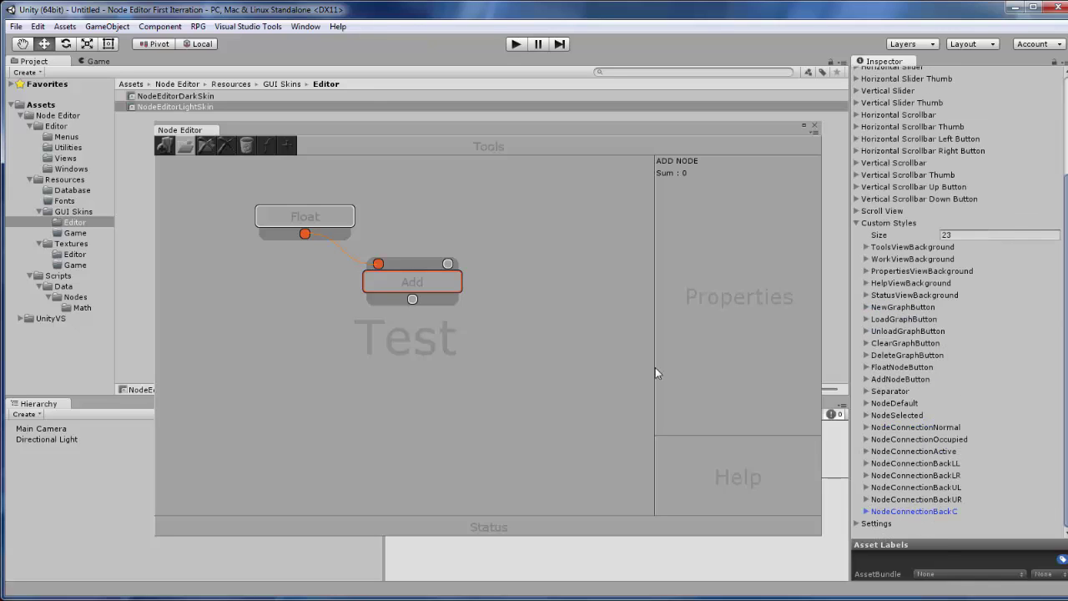
left_click(553, 340)
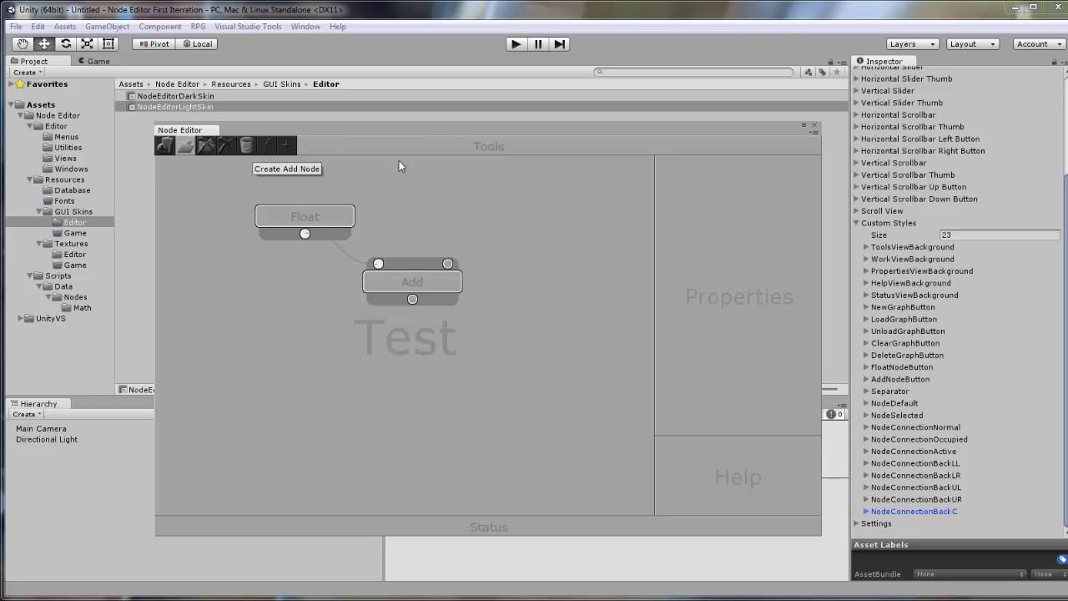
left_click_drag(433, 130, 423, 150)
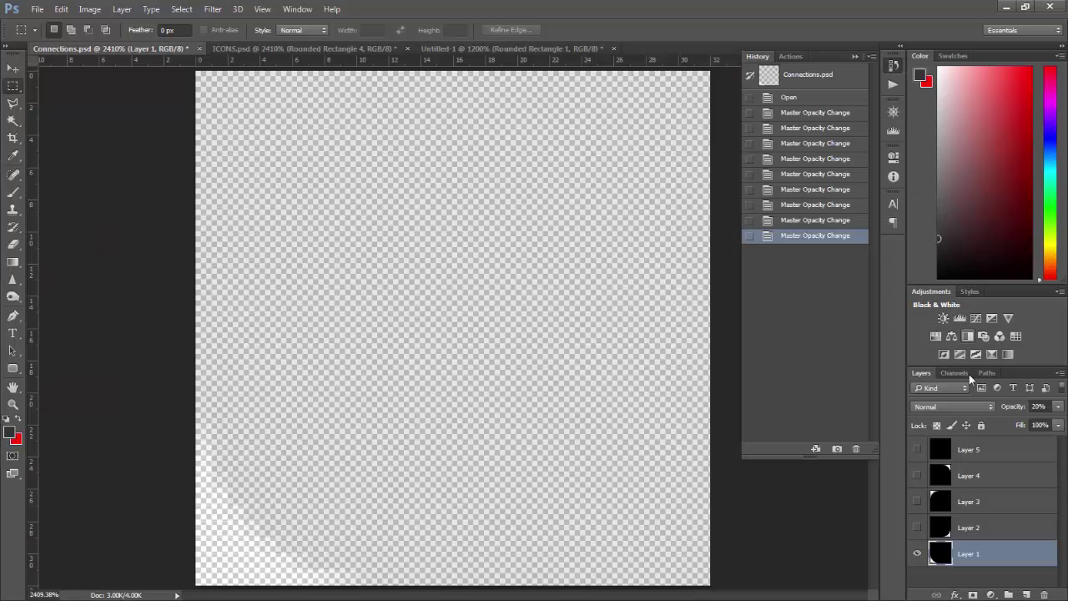
Switch to Photoshop and close the Untitled-1 and Connections.psd documents without saving their changes
left_click(478, 47)
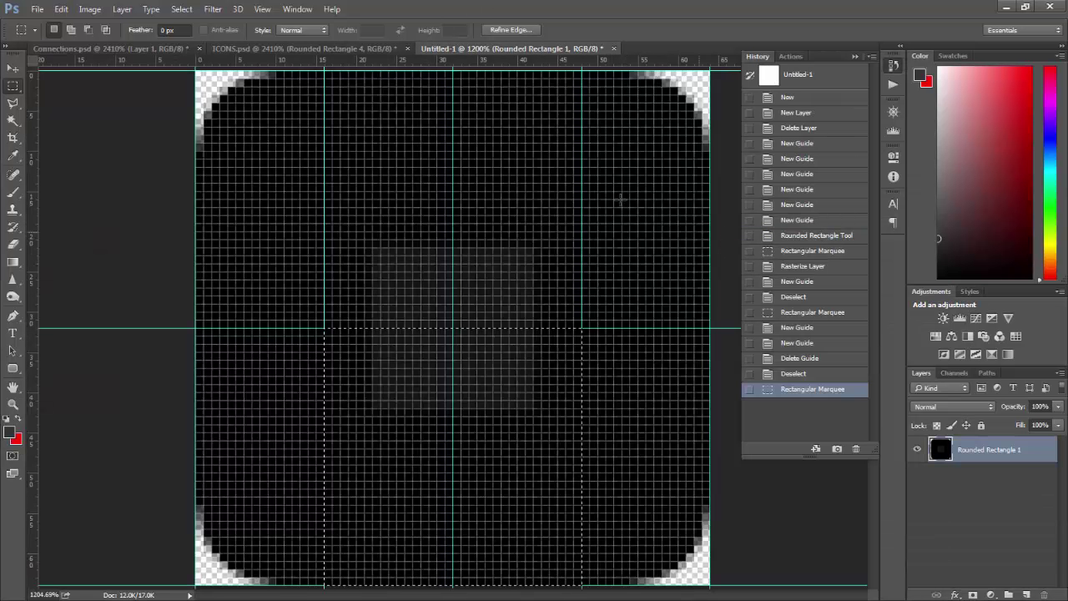
left_click(614, 49)
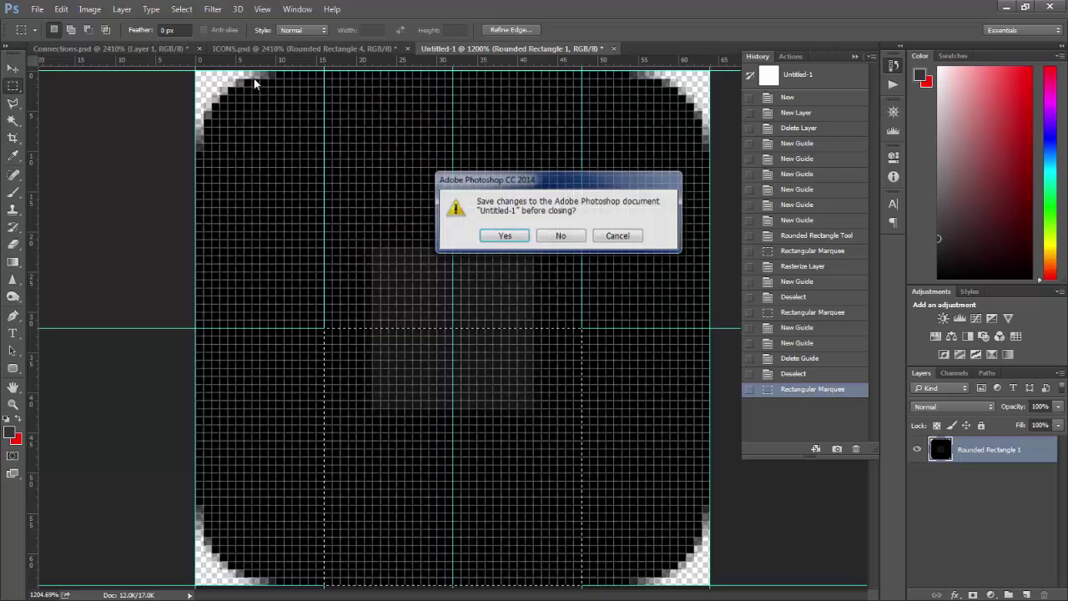
left_click(558, 237)
left_click(200, 48)
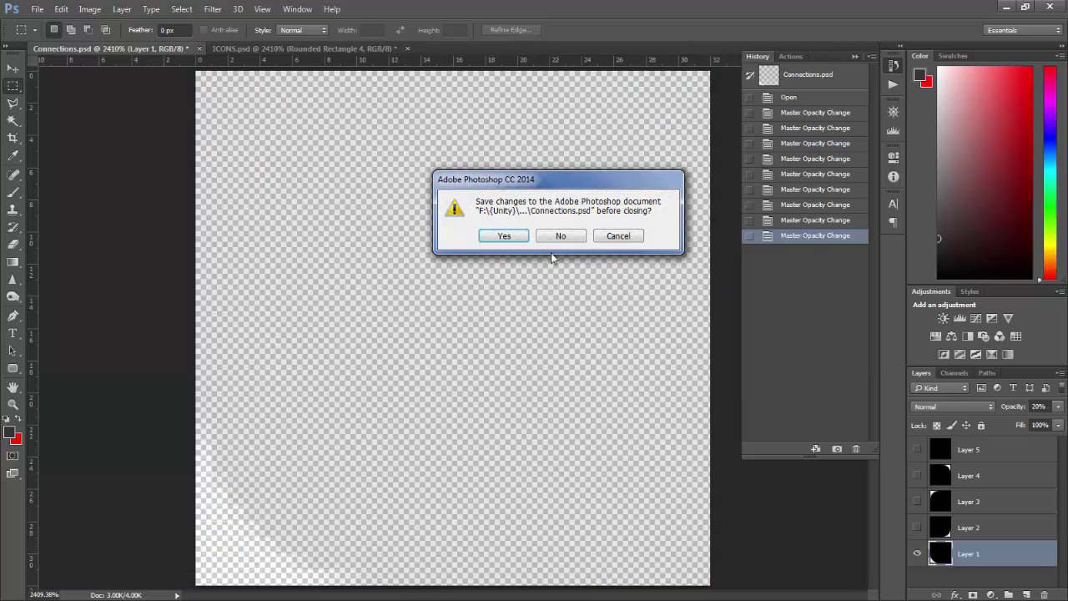
left_click(557, 237)
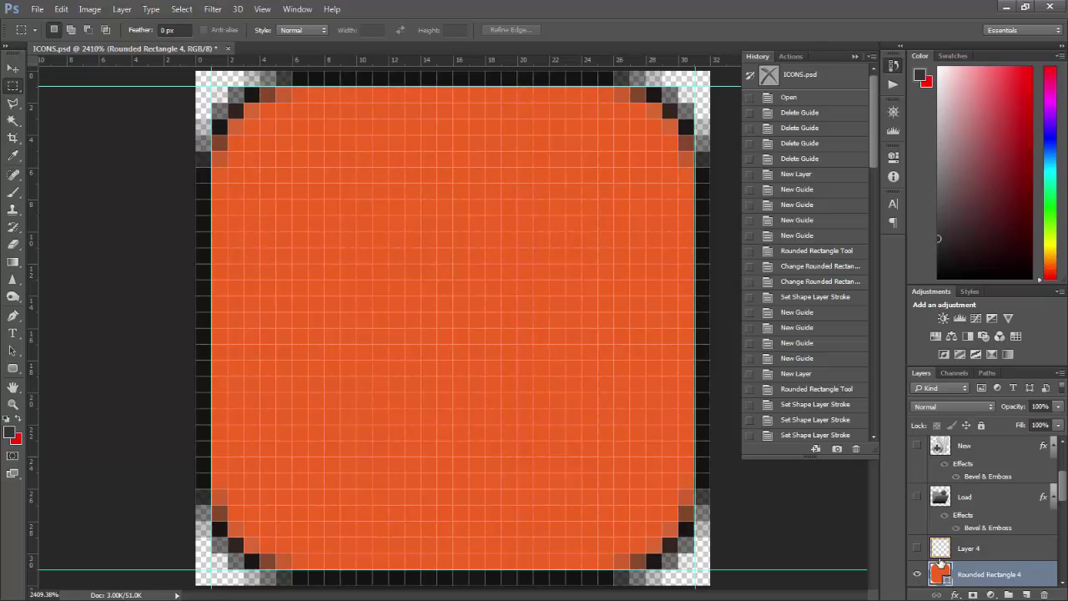
In ICONS.psd, hide the Rounded Rectangle 4 and Rounded Rectangle 3 layers and show the grey Layer 1 background
scroll(943, 532, "down", 3)
left_click(917, 471)
left_click(917, 498)
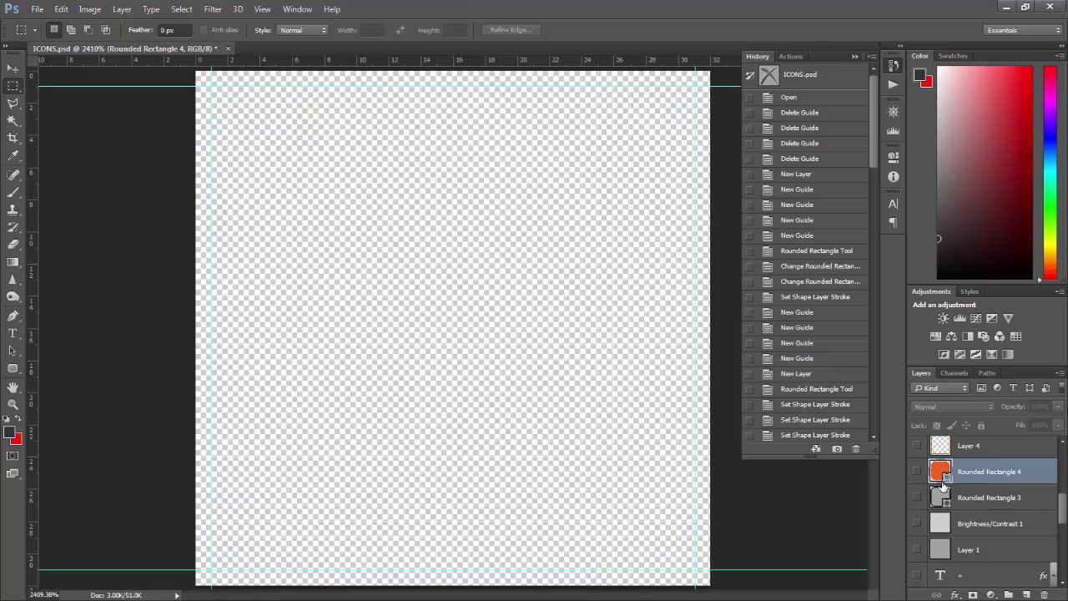
scroll(921, 526, "down", 3)
scroll(920, 541, "up", 2)
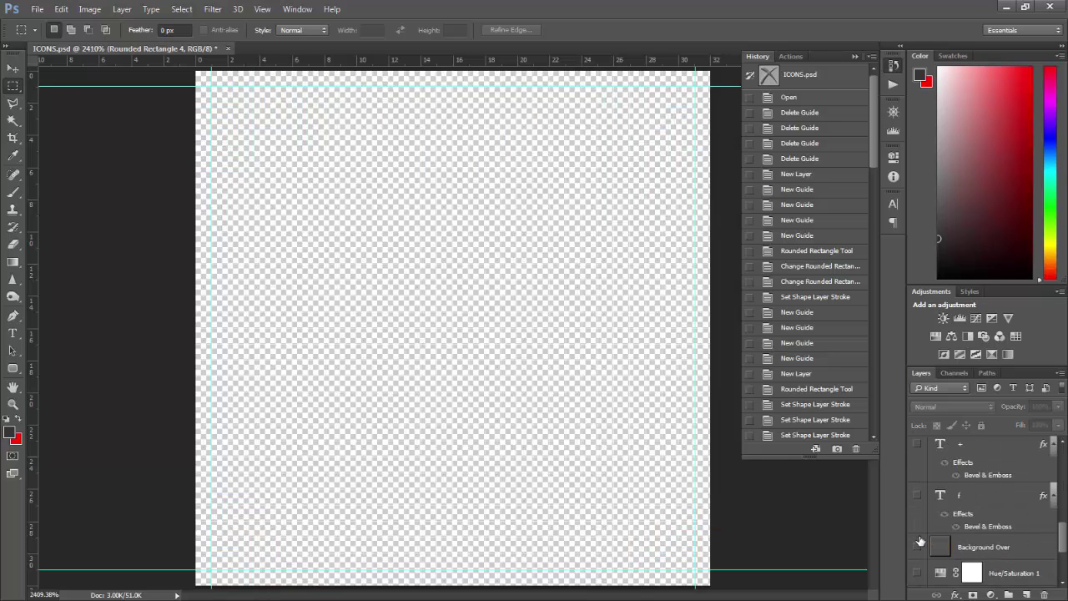
scroll(921, 541, "up", 1)
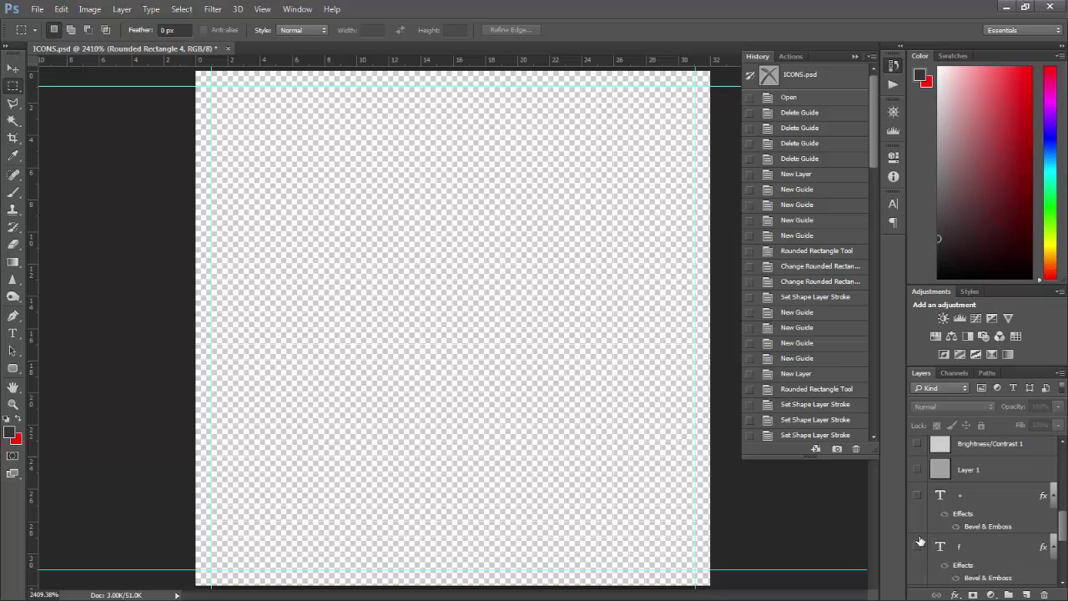
left_click(918, 473)
Move Layer 1 and Brightness/Contrast 1 below the f text layer, with Layer 1 lowest, and show the f layer
left_click_drag(960, 470, 969, 585)
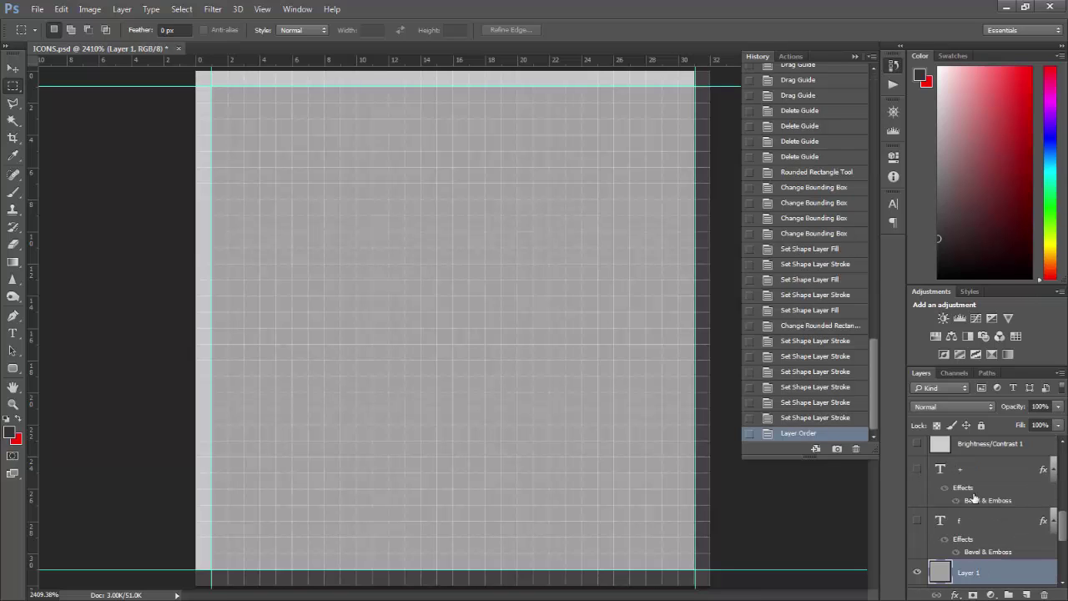
left_click_drag(974, 446, 983, 547)
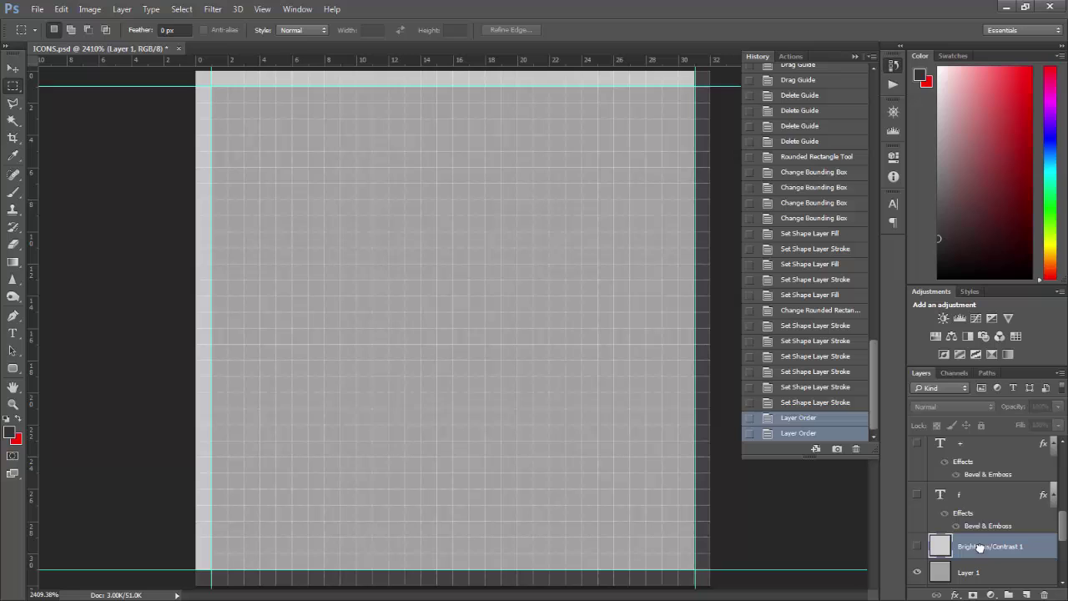
left_click(918, 496)
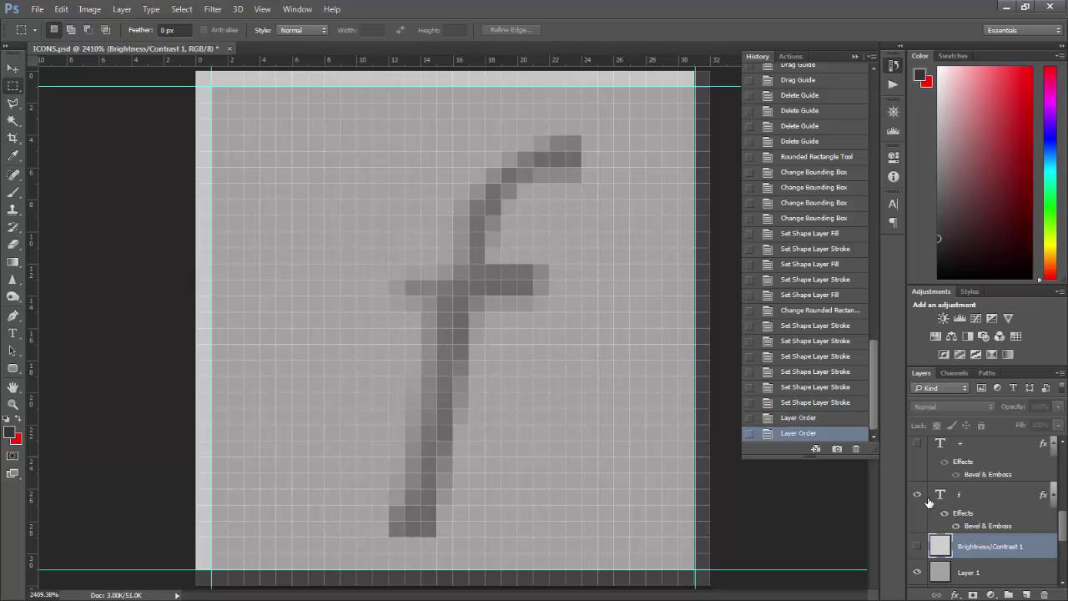
Compare the f icon with the Brightness/Contrast 1 layer shown and hidden, leaving that layer hidden
left_click(919, 547)
left_click(919, 547)
left_click(920, 546)
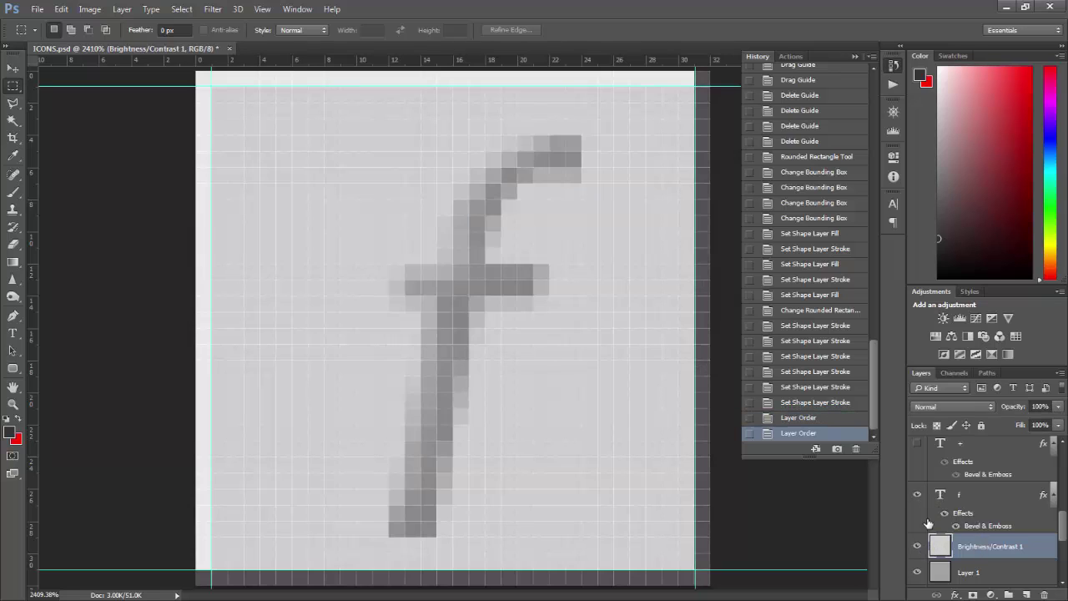
left_click(918, 548)
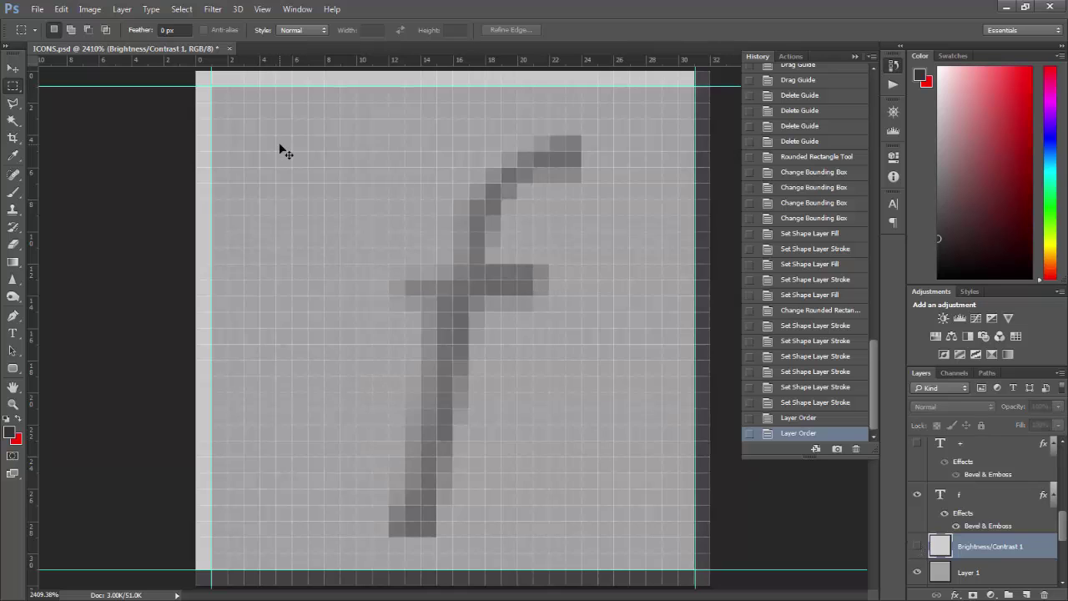
Save ICONS.psd in Photoshop format with maximum compatibility in the Unity project's Assets/Node Editor/Resources/Textures/Editor folder
key("ctrl+shift+s")
left_click(513, 367)
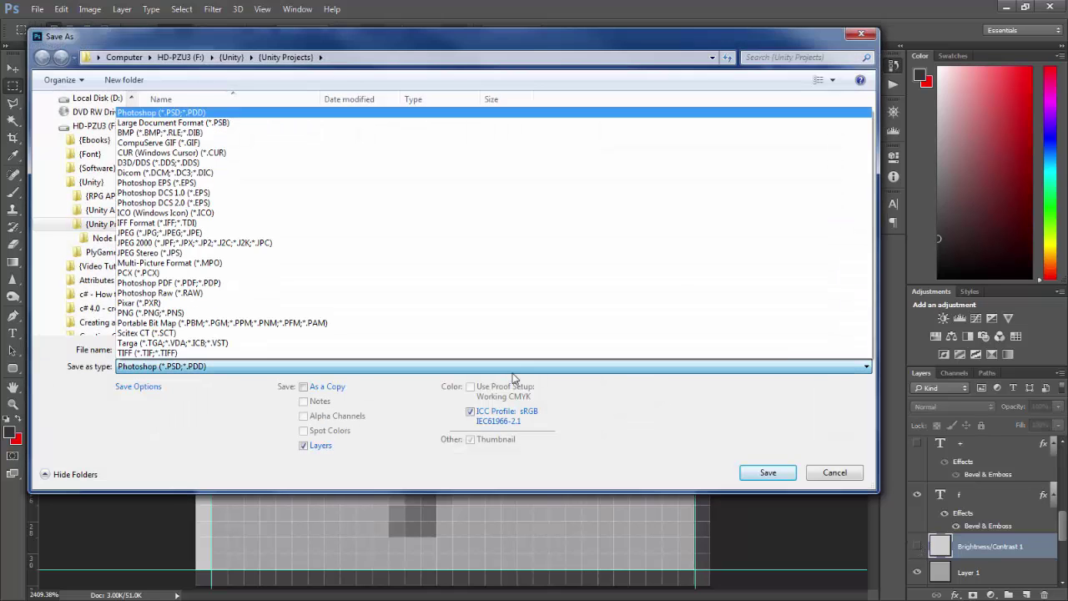
left_click(192, 107)
double_click(210, 119)
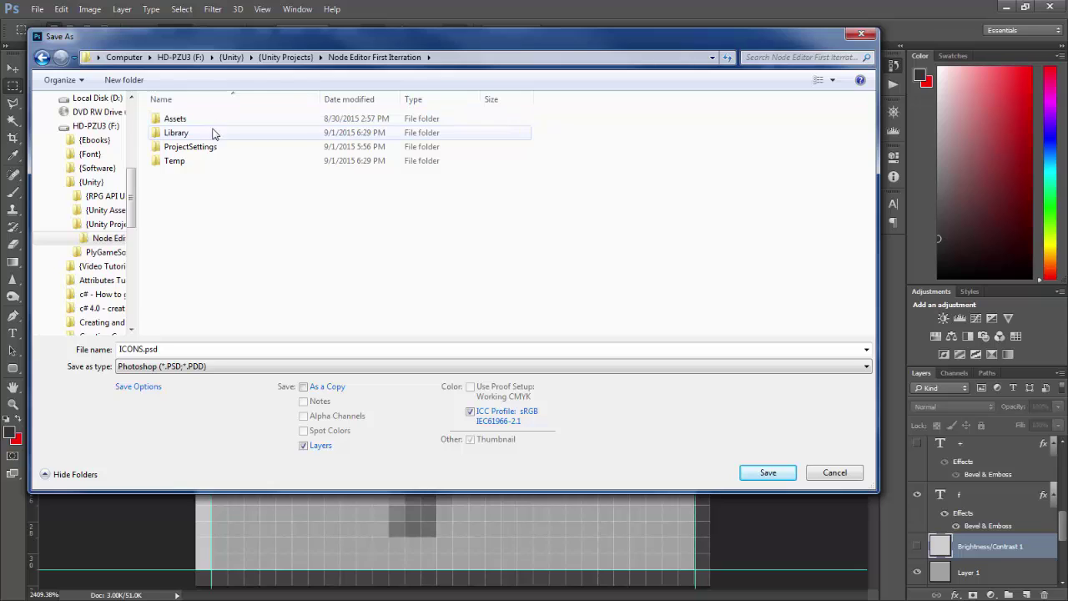
double_click(215, 124)
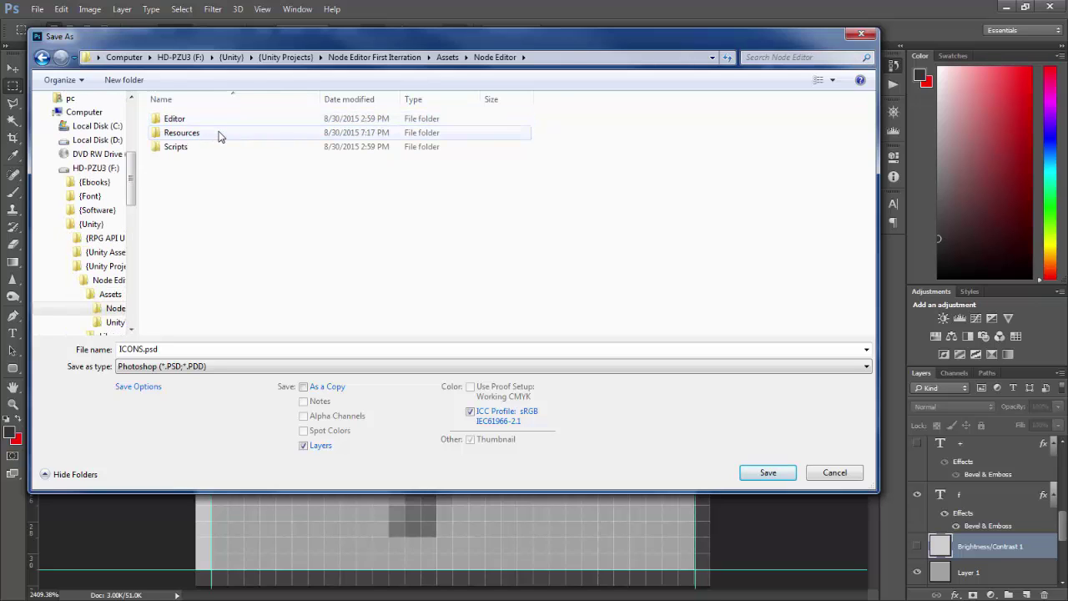
double_click(219, 134)
double_click(217, 161)
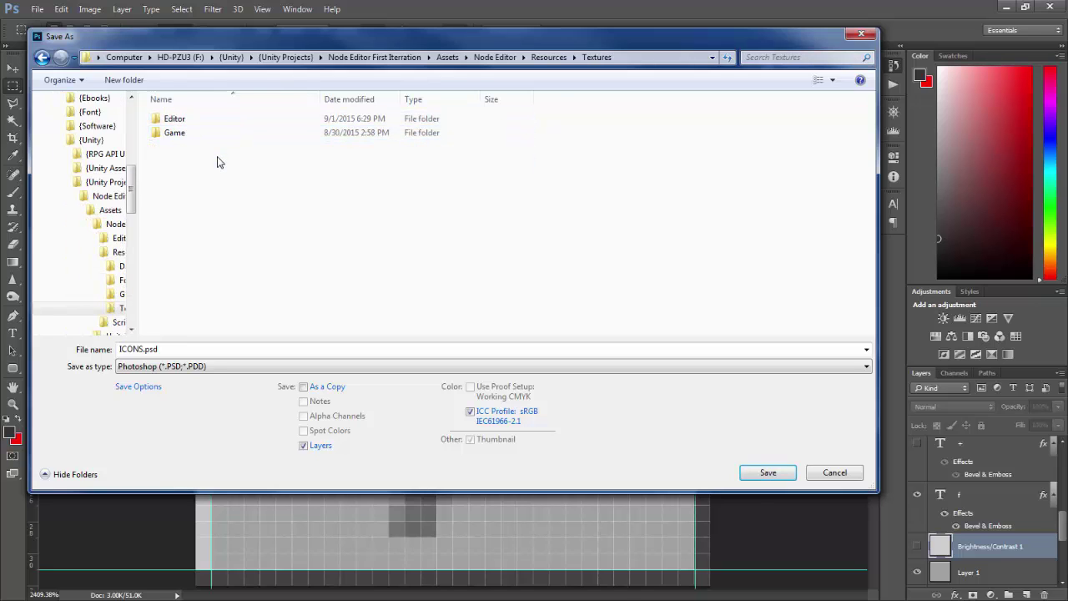
double_click(219, 122)
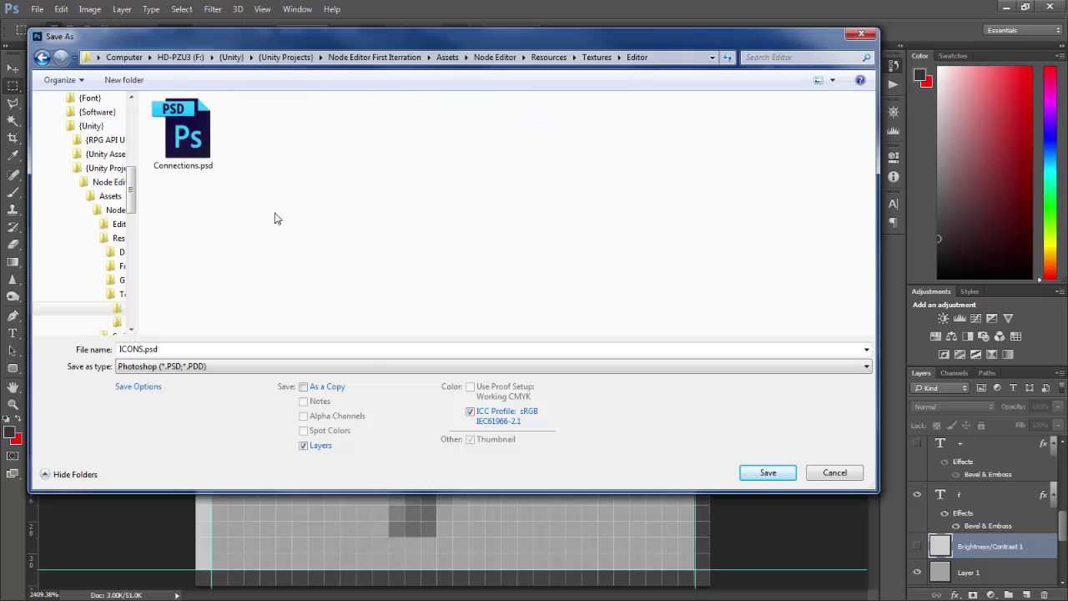
left_click(765, 473)
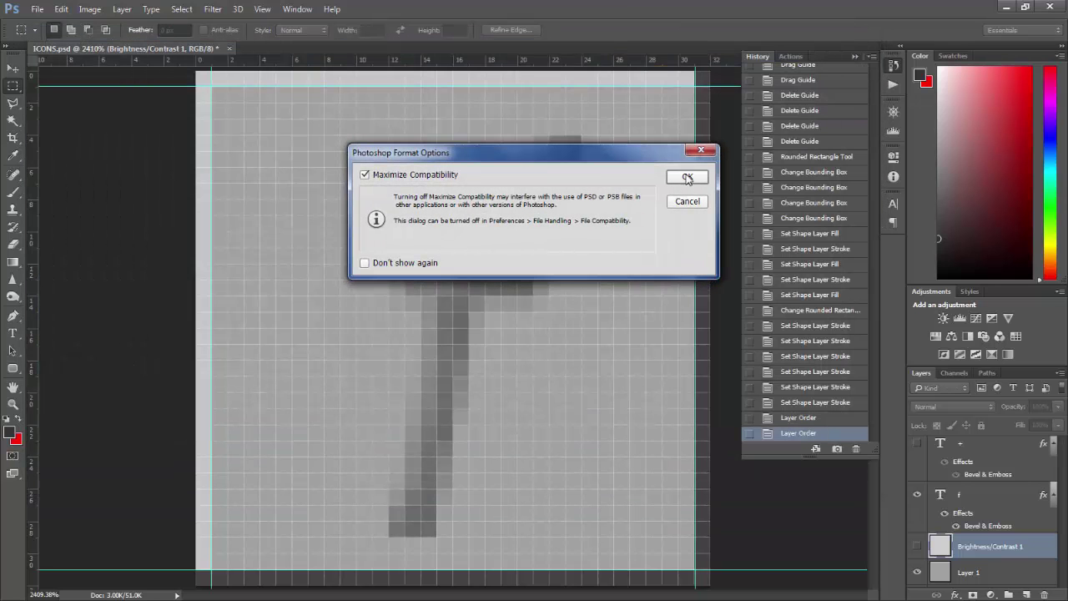
left_click(687, 176)
Save the f icon as a PNG named floatButtonLight.png in the Editor textures folder
key("ctrl+shift+s")
left_click(537, 367)
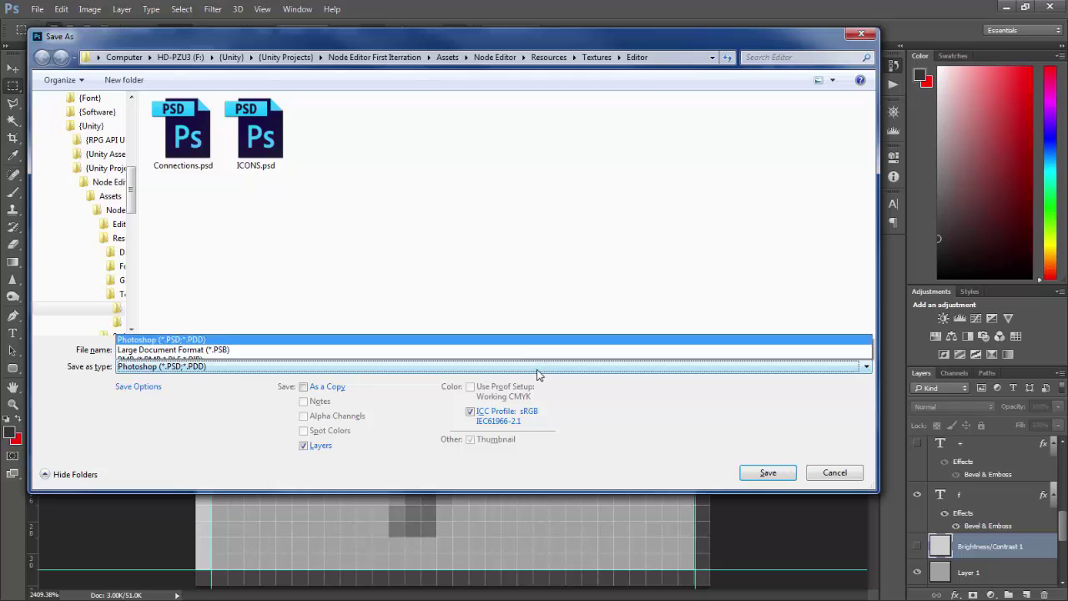
left_click(505, 315)
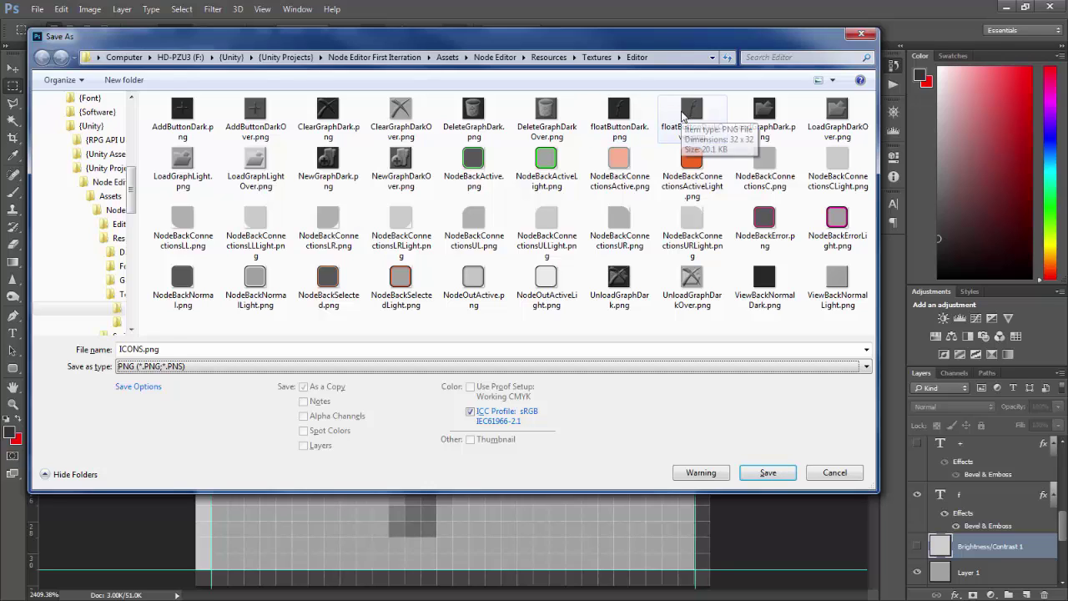
left_click(619, 113)
left_click(368, 345)
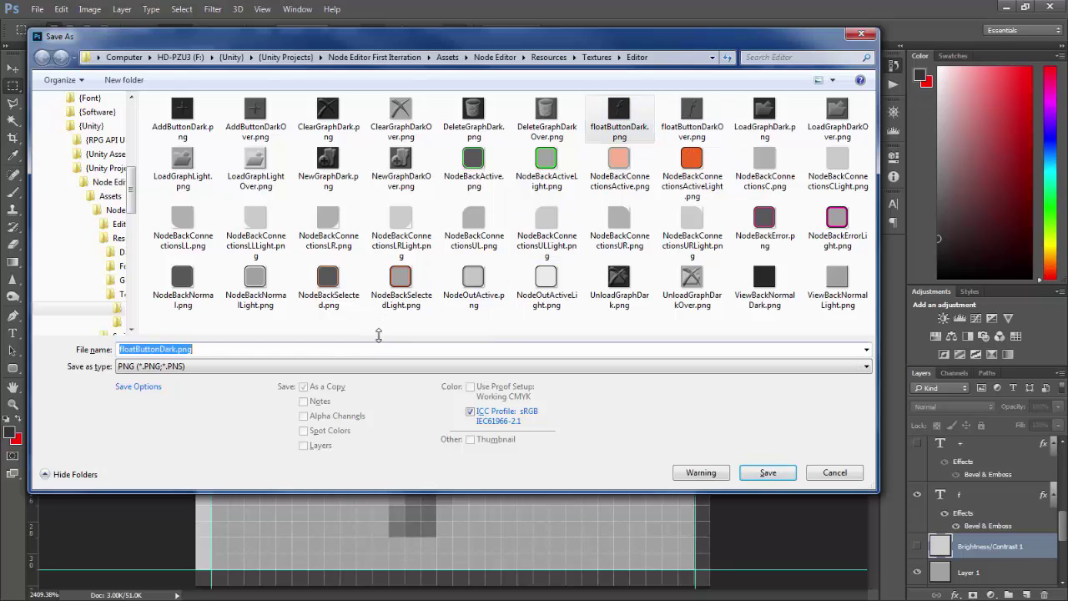
key("End")
key("Left")
key("Left")
key("Left")
key("Left")
type("Light")
key("Return")
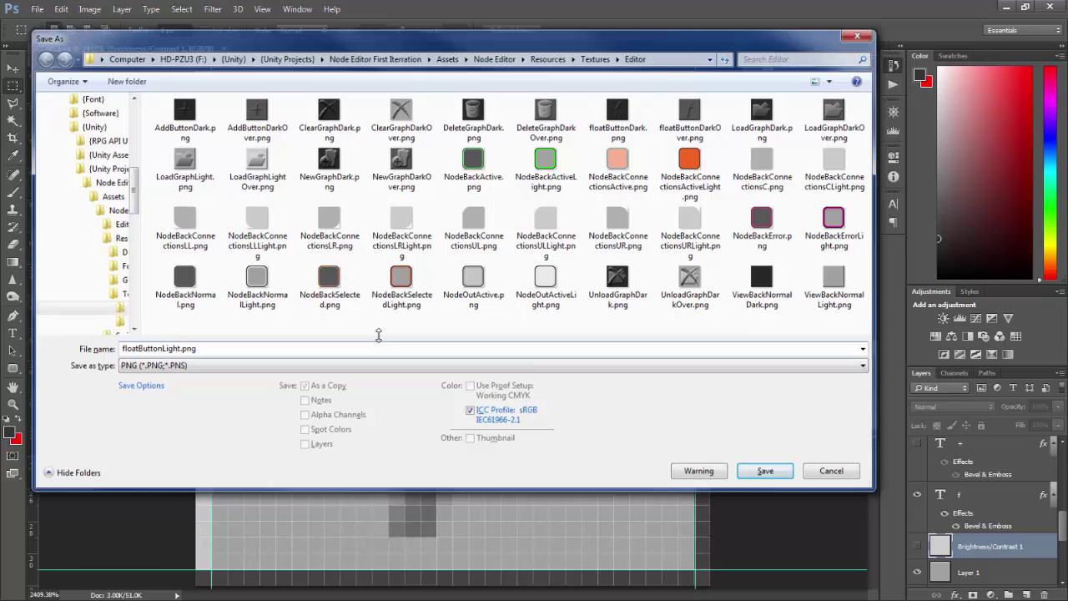
key("Return")
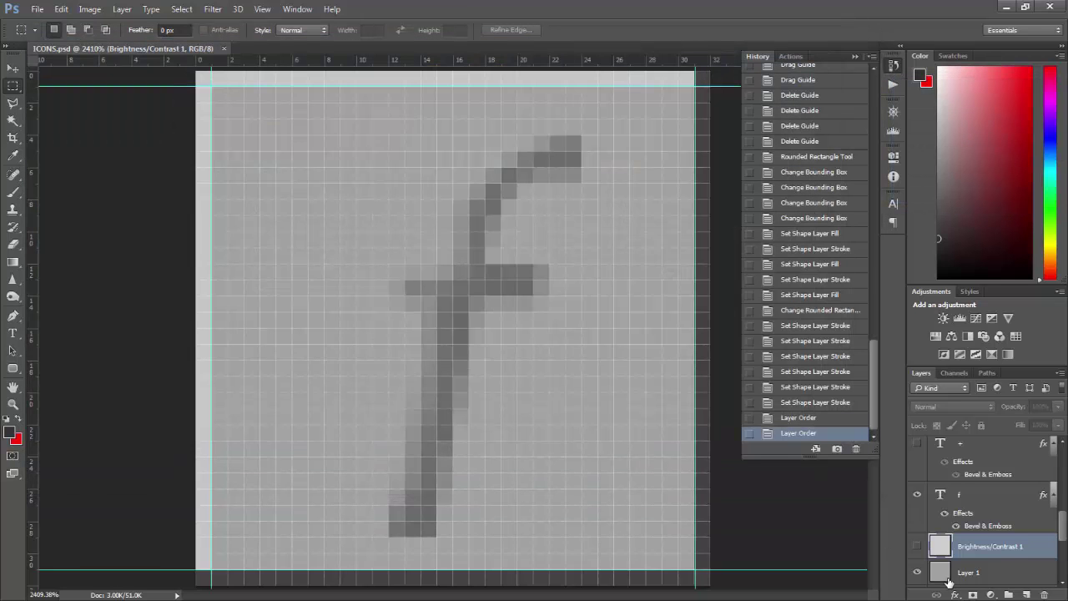
Show the Brightness/Contrast 1 layer and save the brighter f icon as the PNG floatButtonLightOver.png
left_click(917, 546)
key("ctrl+shift+s")
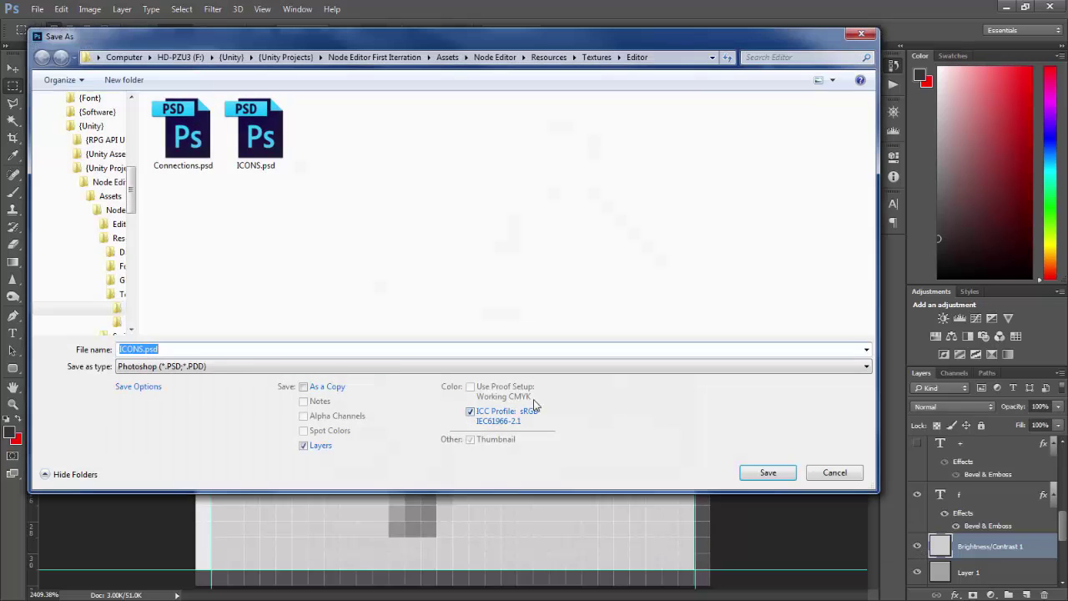
left_click(443, 367)
left_click(441, 314)
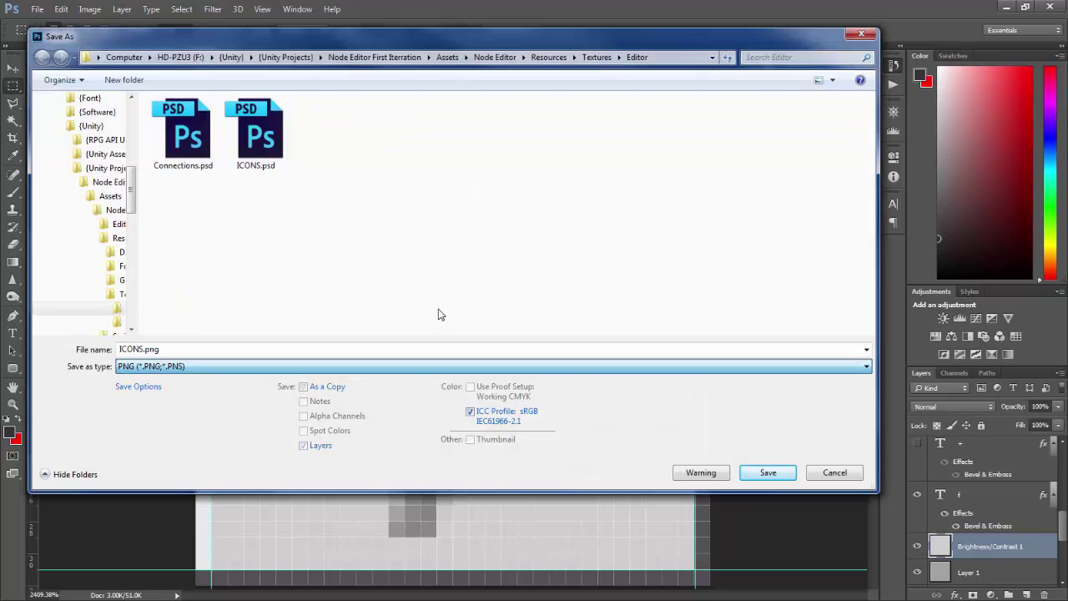
left_click(683, 121)
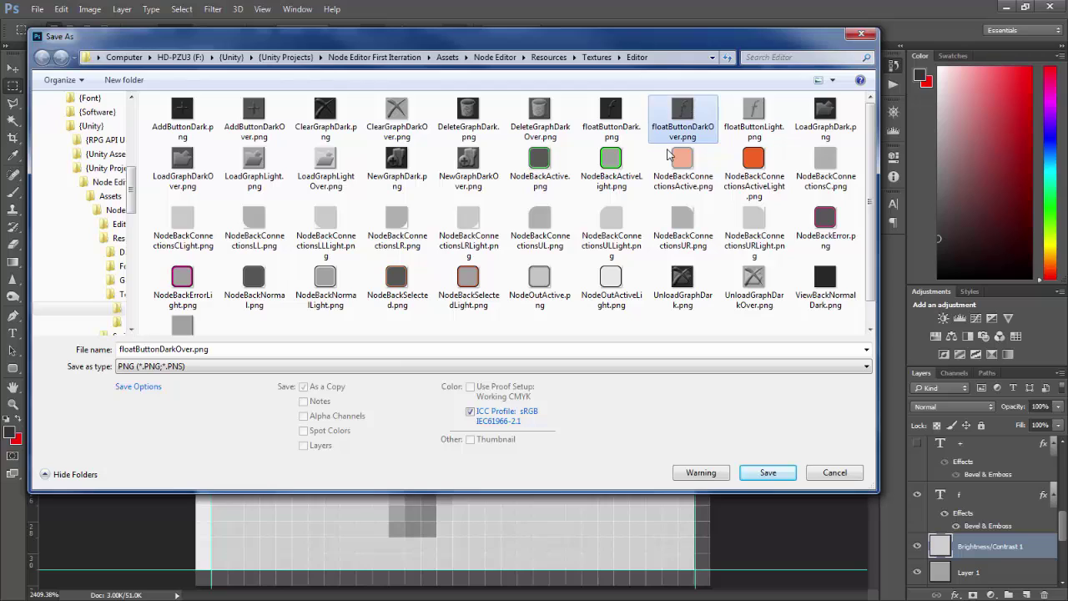
key("Tab")
key("Right")
key("Left")
key("Left")
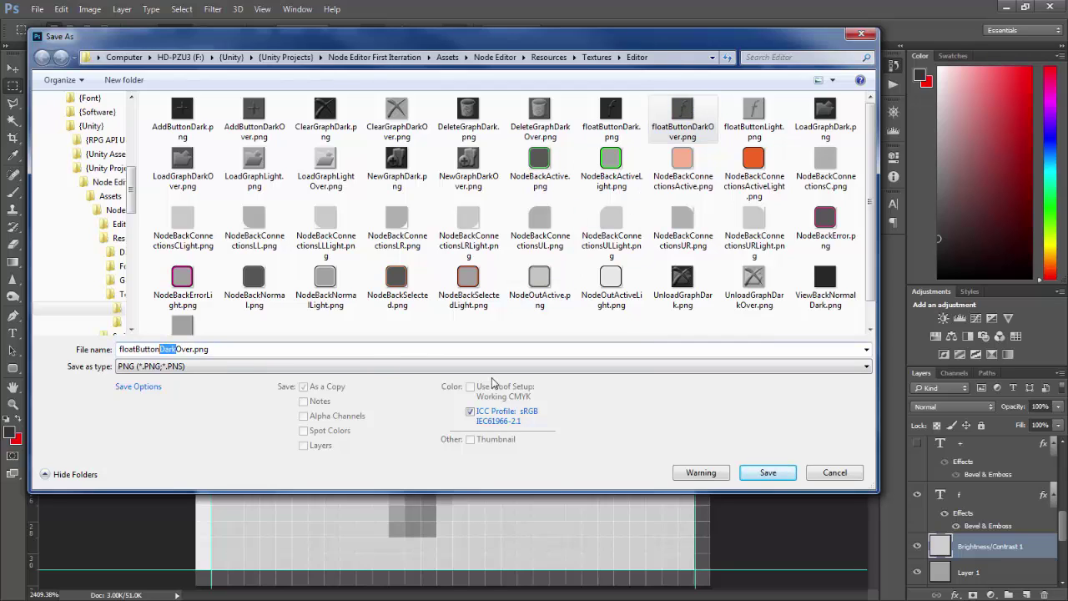
type("Light")
key("Return")
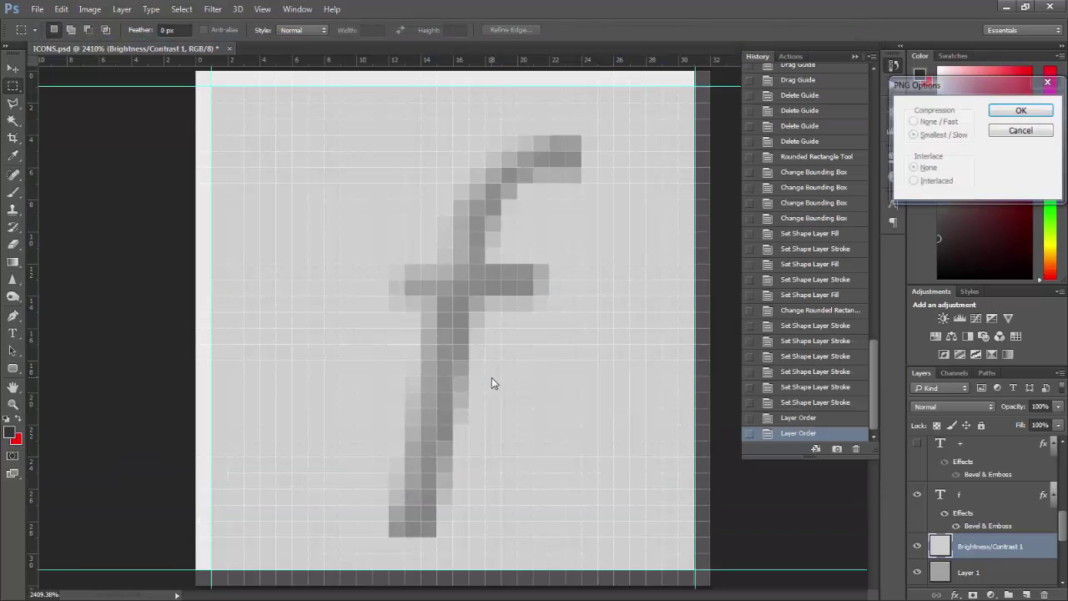
key("Return")
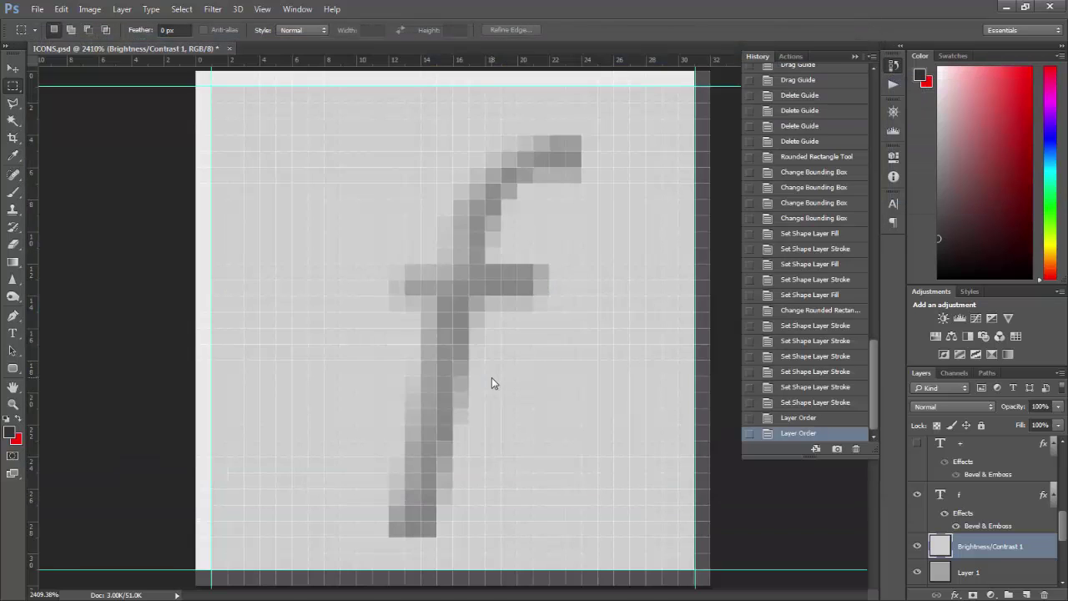
Hide the f text layer and Brightness/Contrast 1, and show the + text layer
left_click(917, 495)
left_click(917, 443)
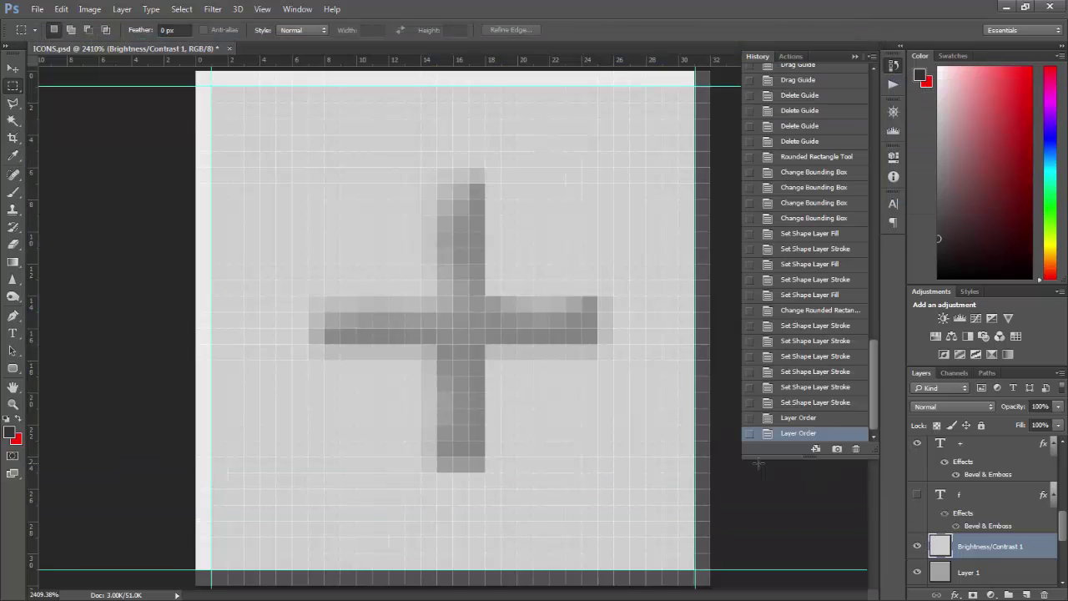
left_click(918, 547)
Save the + icon as a PNG named AddButtonLight.png in the Editor textures folder
key("ctrl+shift+s")
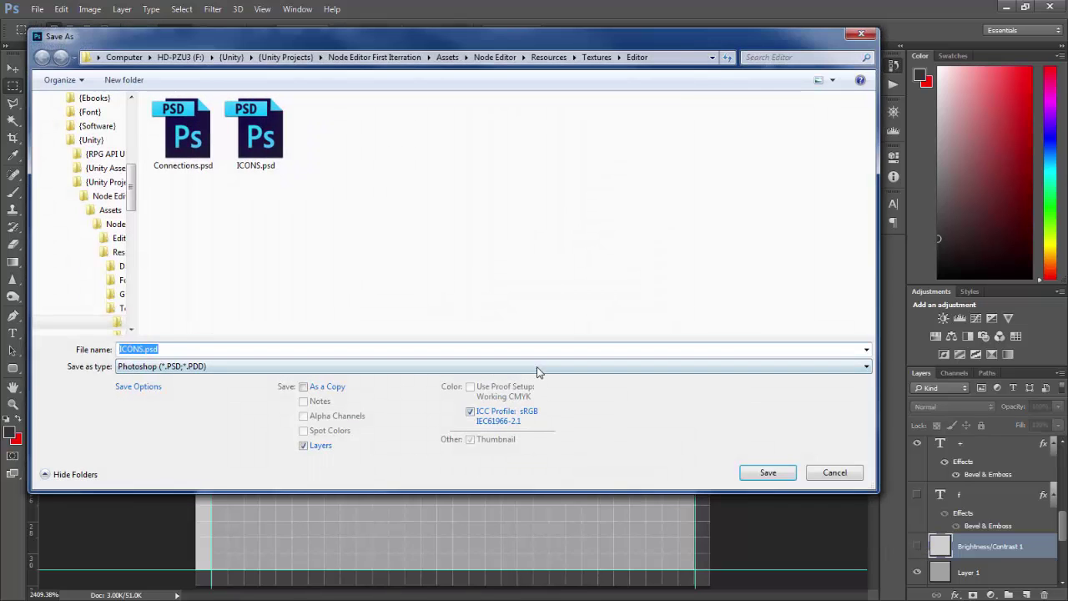
left_click(538, 372)
left_click(495, 315)
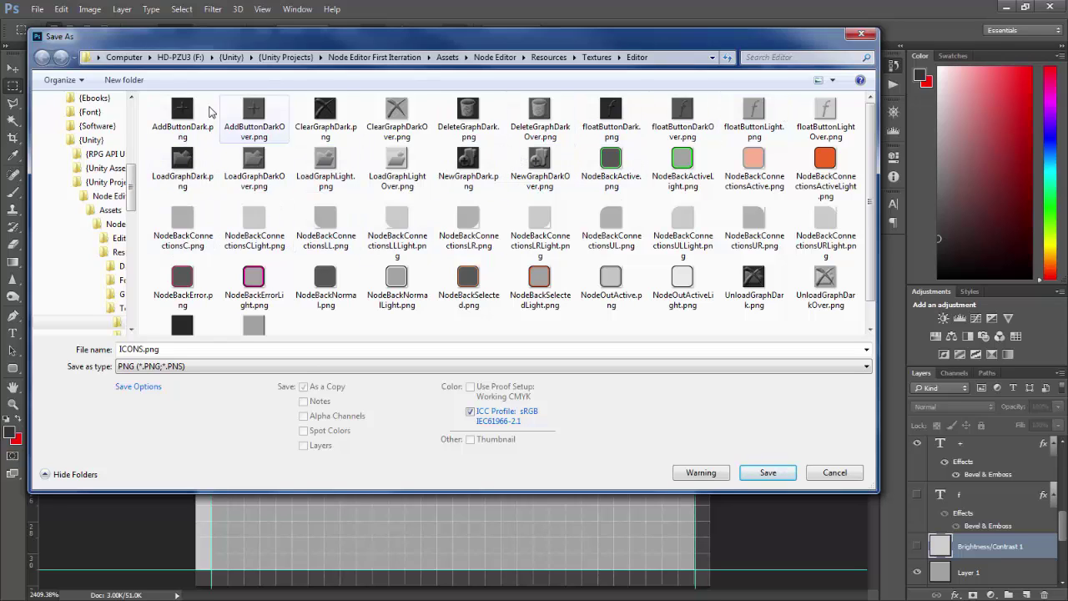
left_click(210, 112)
left_click(368, 348)
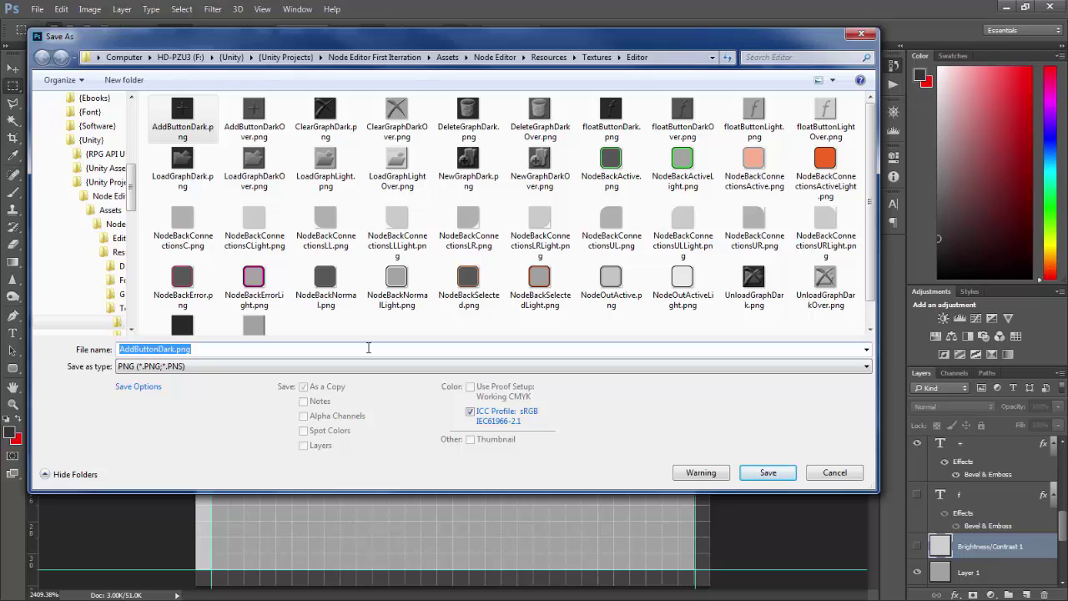
left_click(368, 348)
type("Light")
key("Return")
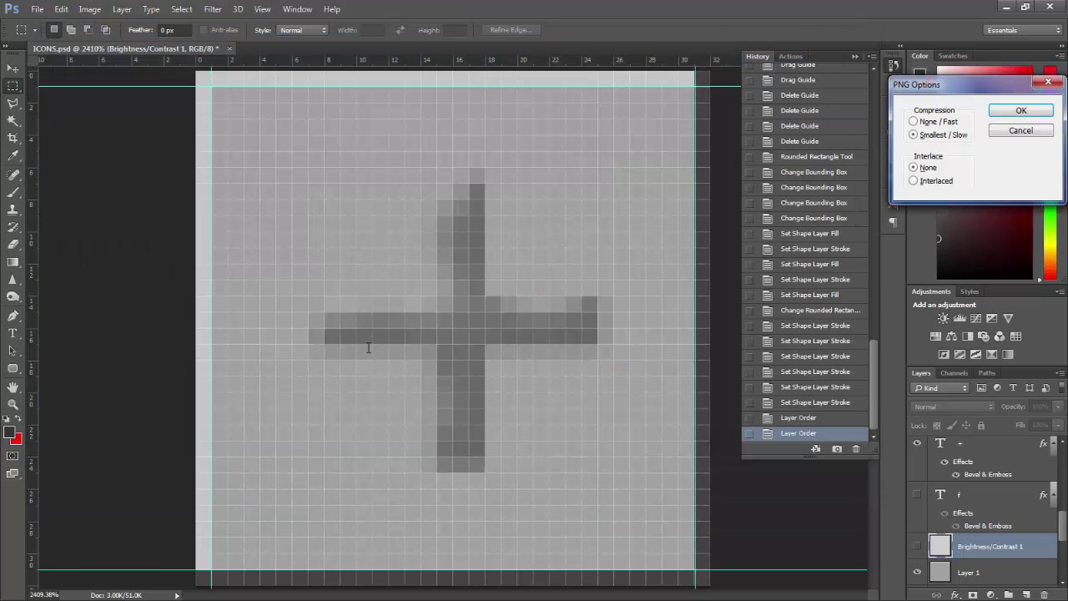
key("Return")
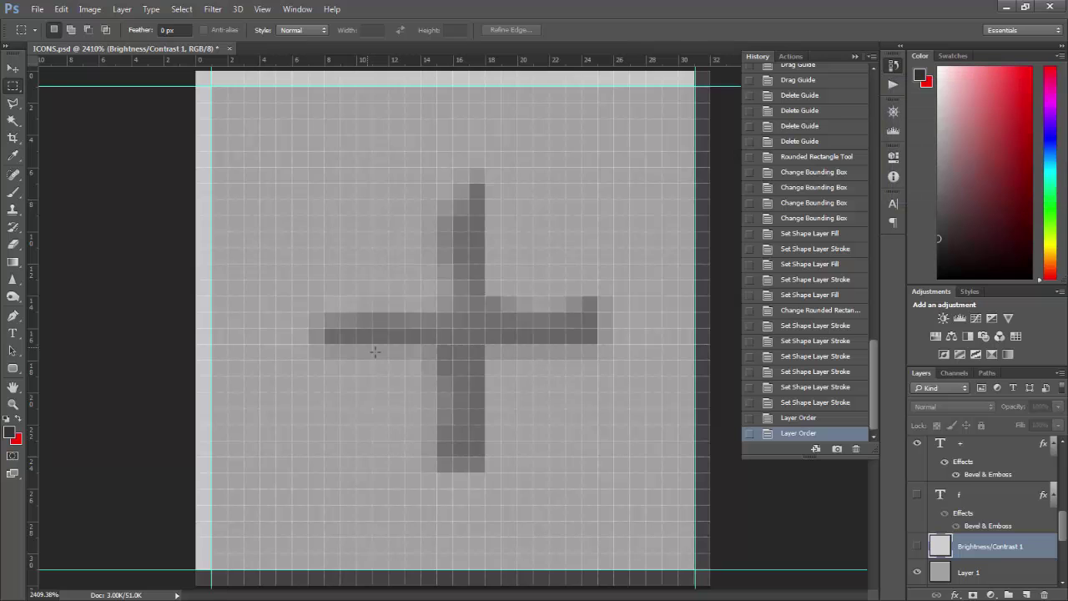
Show the Brightness/Contrast 1 layer and save the brighter + icon as the PNG AddButtonLightOver.png
left_click(919, 547)
key("ctrl+shift+s")
left_click(549, 367)
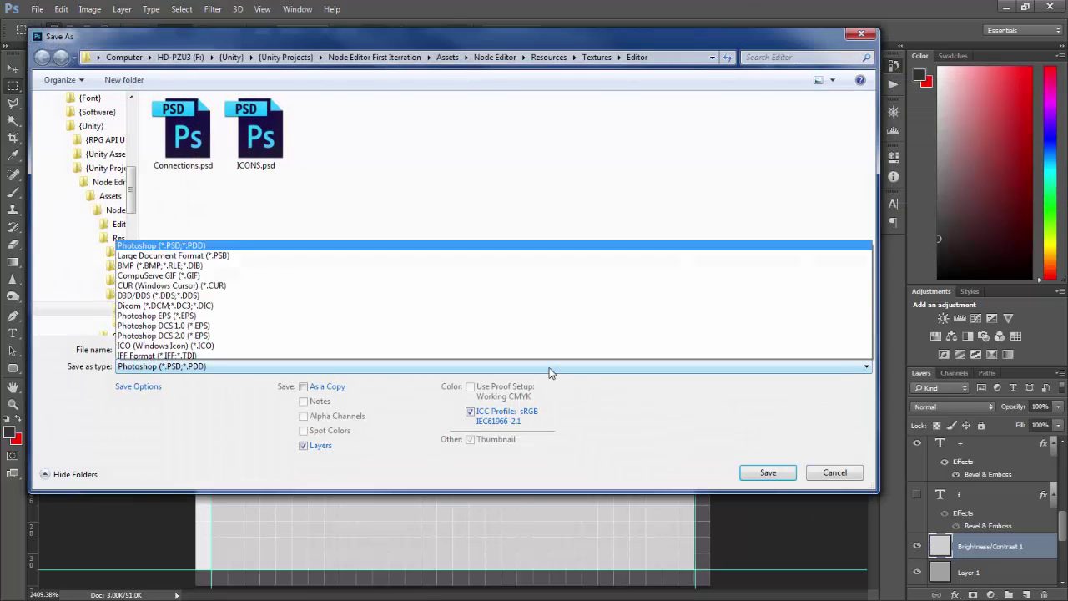
left_click(536, 315)
left_click(544, 367)
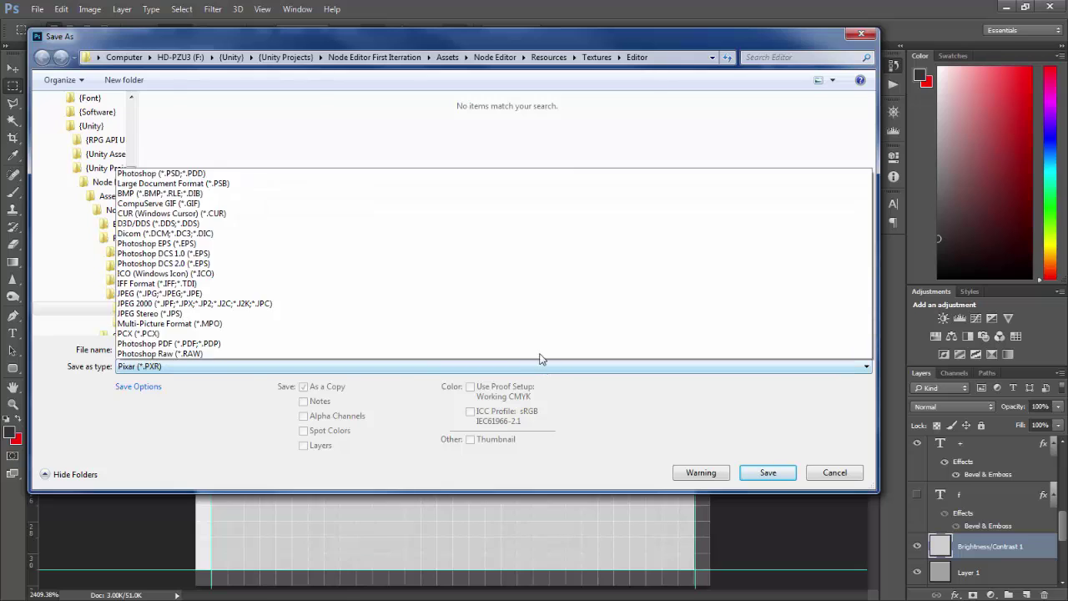
scroll(539, 359, "down", 2)
left_click(547, 314)
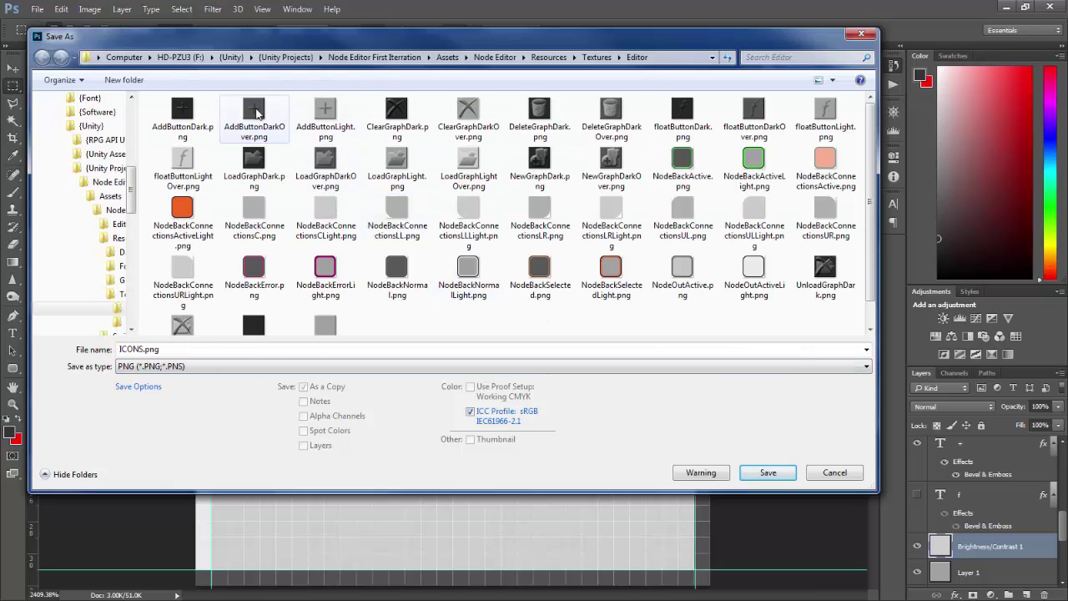
left_click(257, 113)
left_click(362, 349)
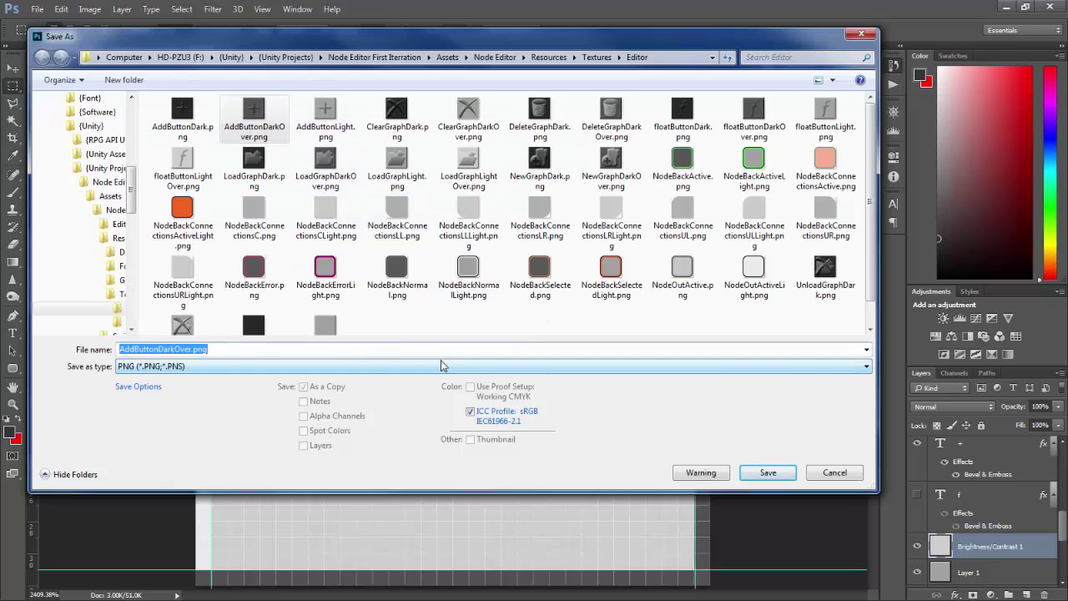
key("End")
key("Left")
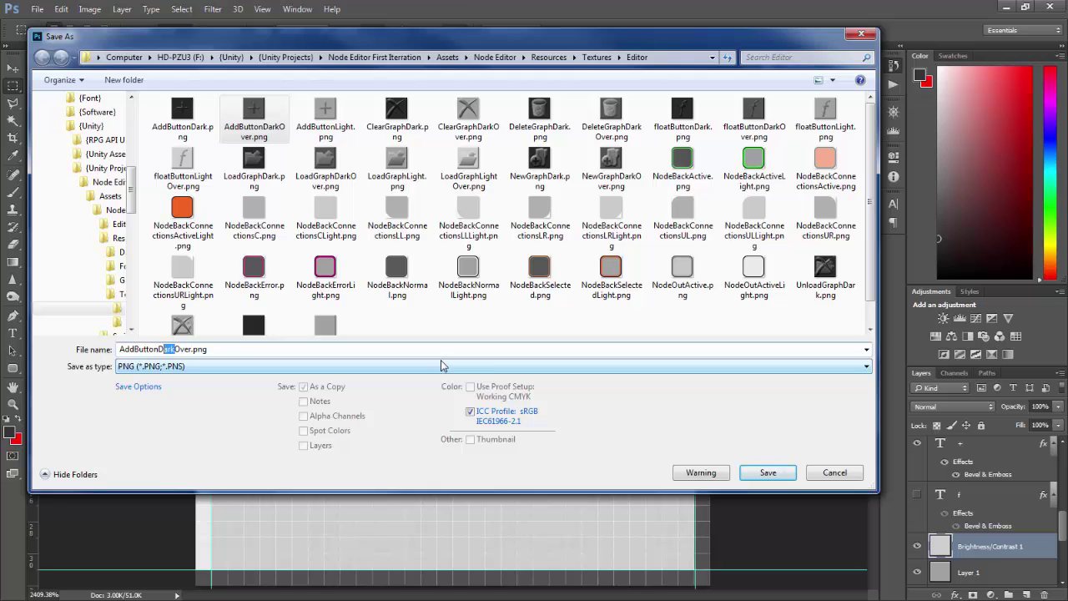
type("Light")
key("Return")
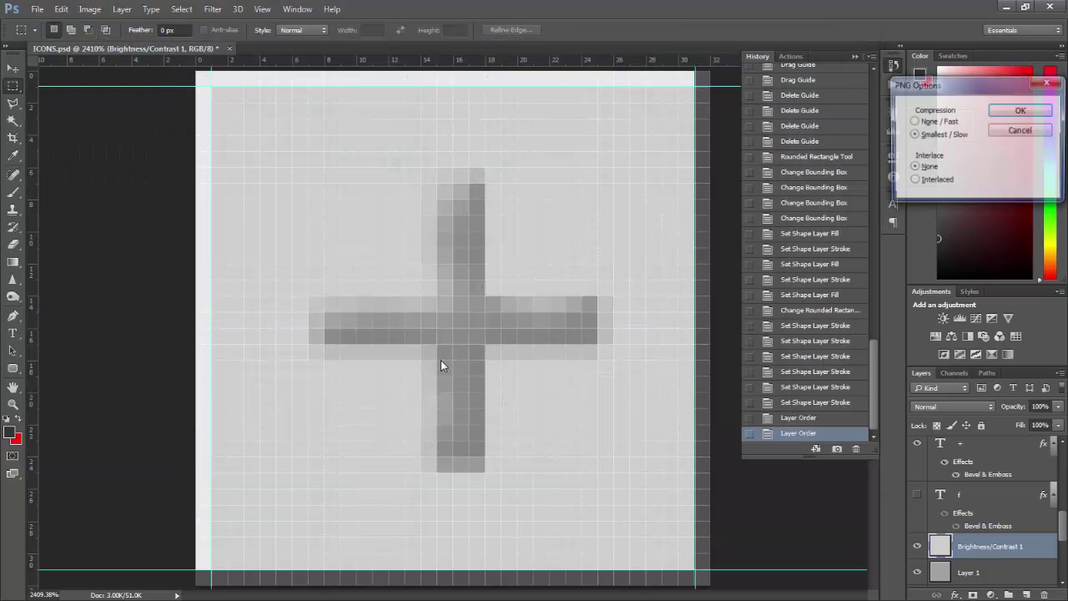
Replace the visible + text layer with the New icon layer, and load the New layer's outline as a selection
scroll(970, 519, "up", 5)
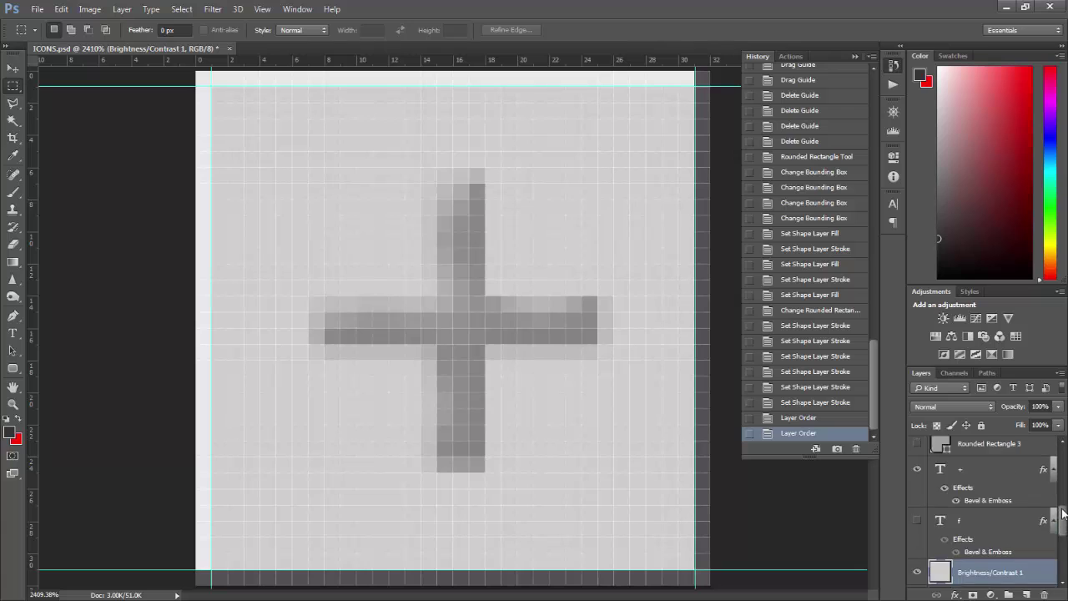
left_click(917, 535)
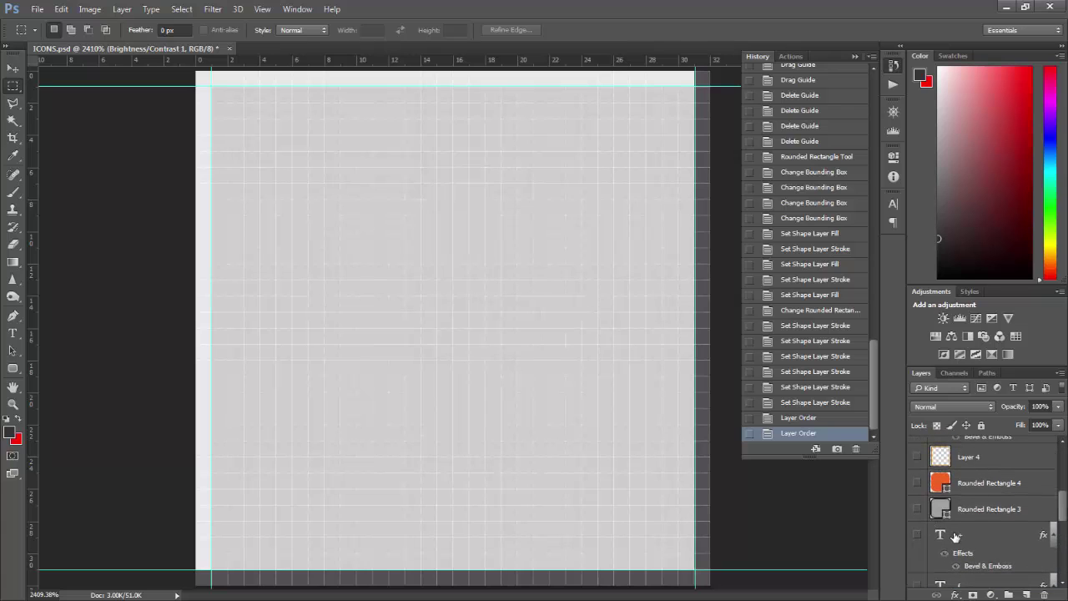
left_click_drag(1062, 510, 1062, 478)
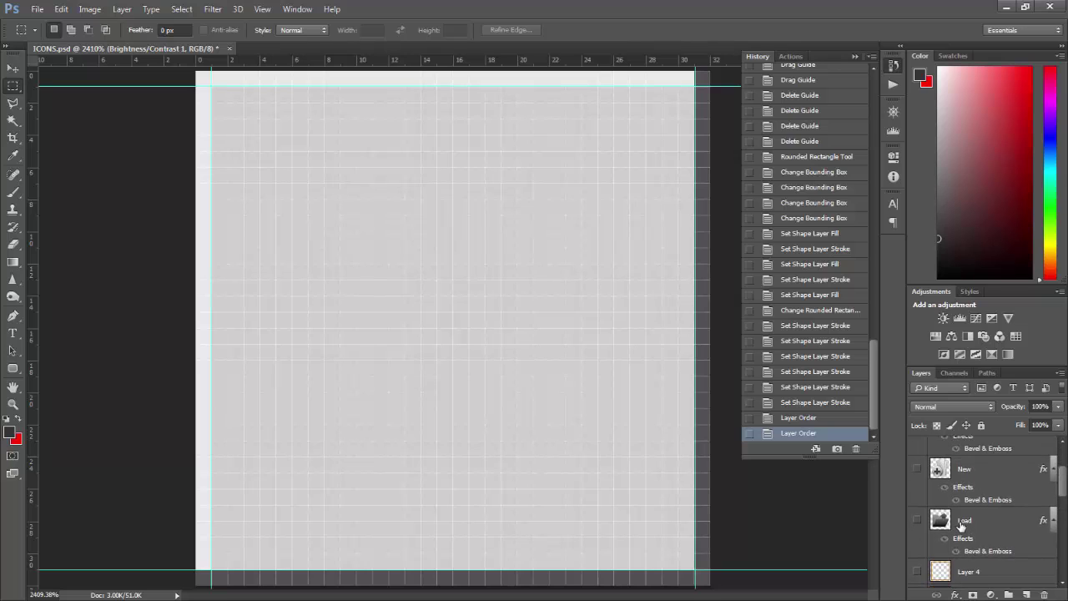
left_click(918, 469)
left_click(940, 469, "ctrl")
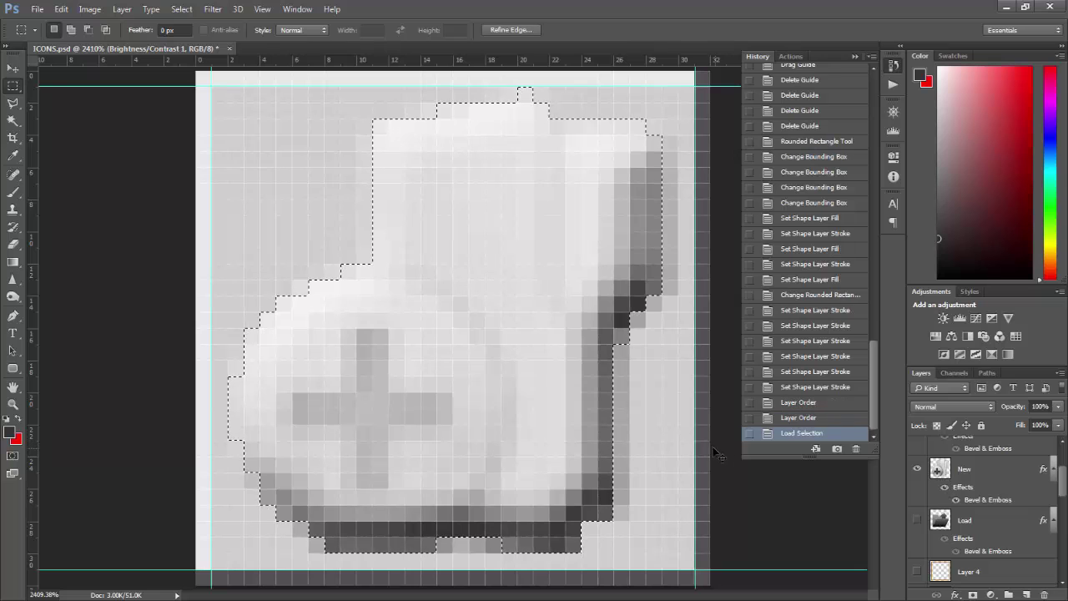
Try darkening the selected icon area with a Levels adjustment that lowers the output white level
left_click(90, 9)
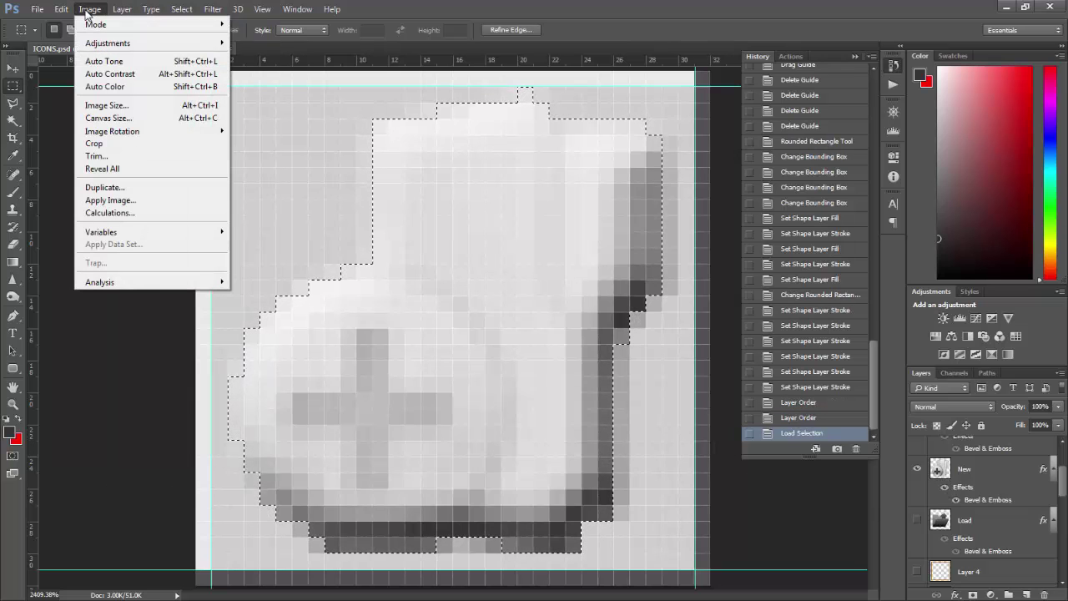
mouse_move(127, 43)
left_click(302, 57)
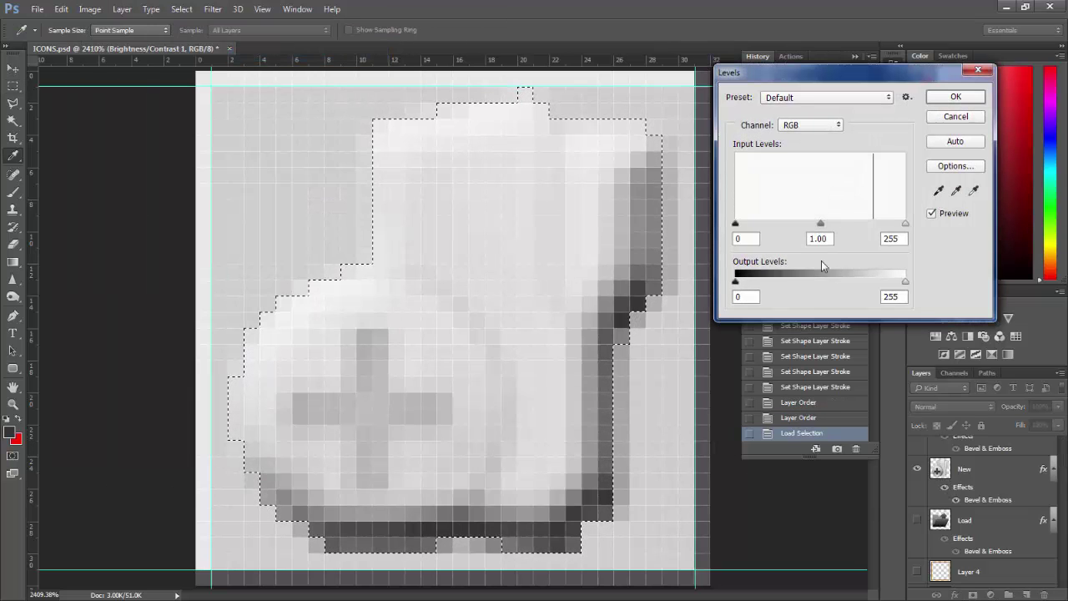
left_click_drag(736, 282, 677, 279)
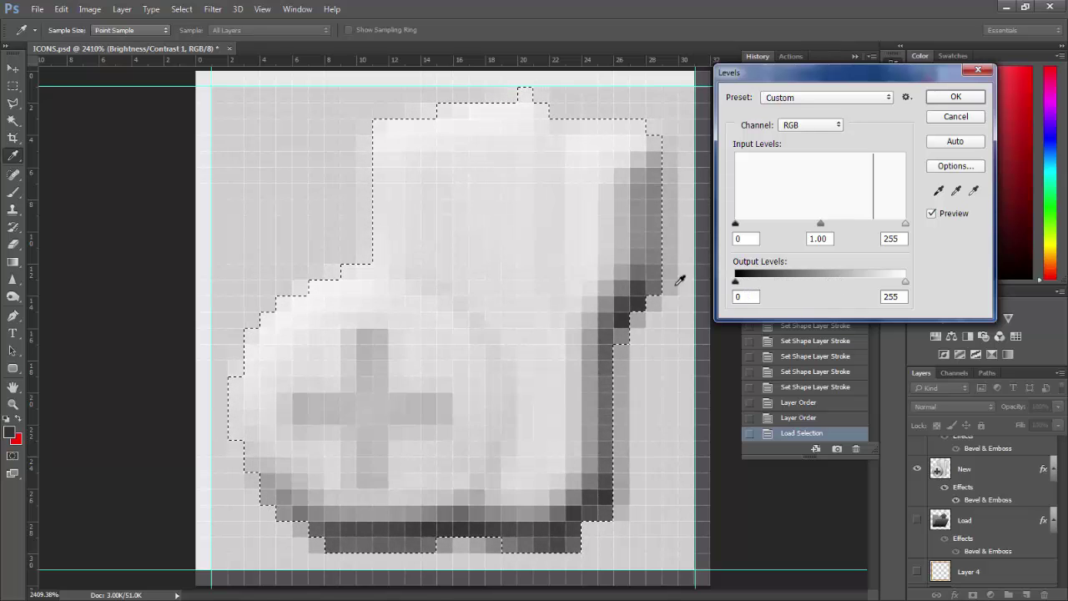
left_click_drag(907, 286, 833, 285)
left_click(956, 96)
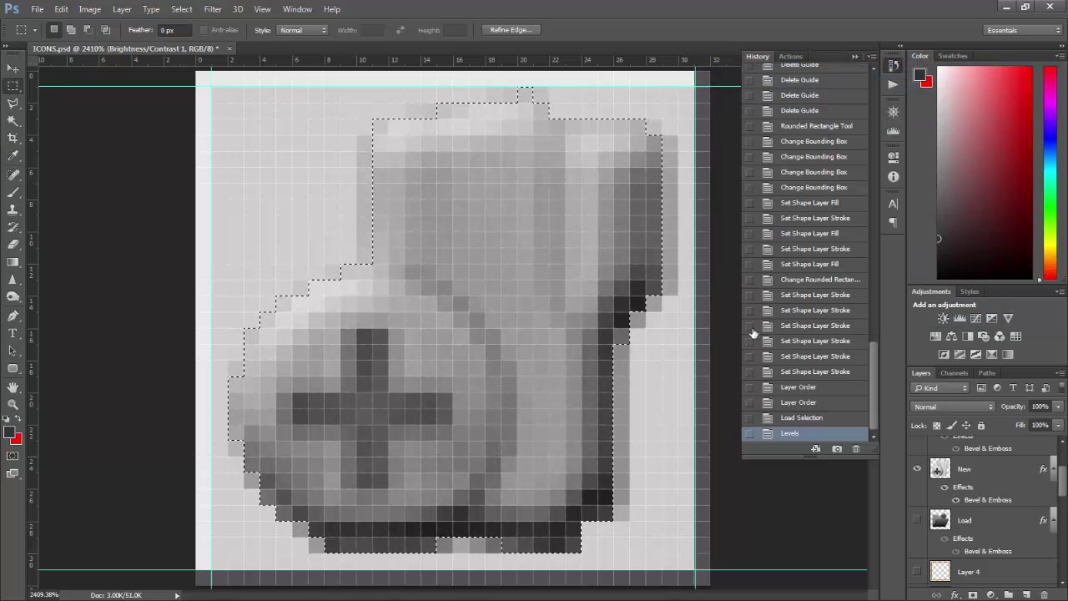
Compare the icon with the Brightness/Contrast 1 layer hidden and shown, and undo the Levels adjustment
scroll(946, 494, "down", 3)
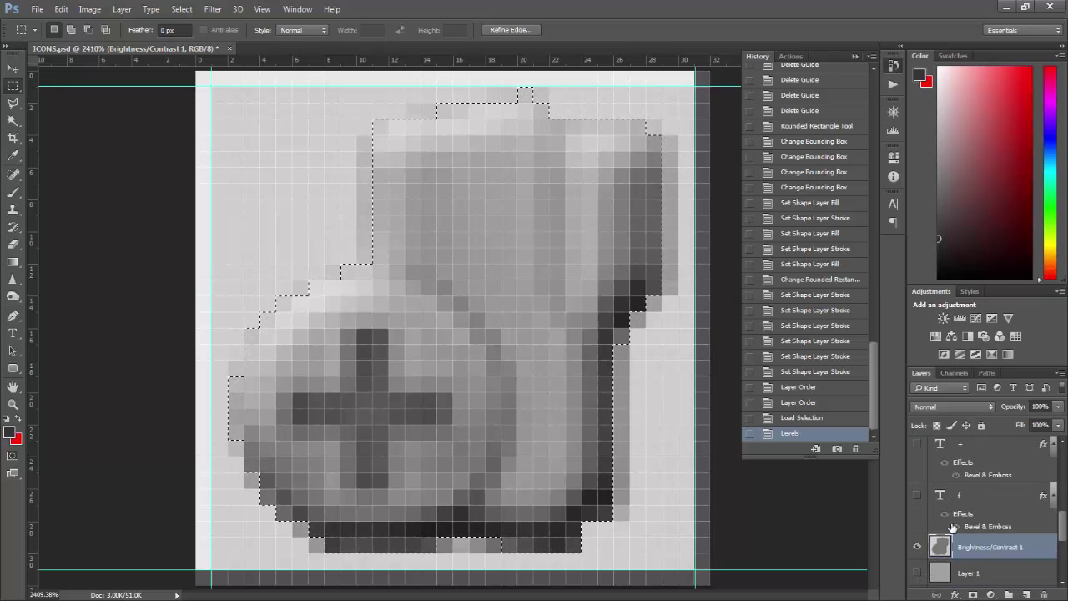
left_click(920, 548)
left_click(919, 547)
left_click(919, 547)
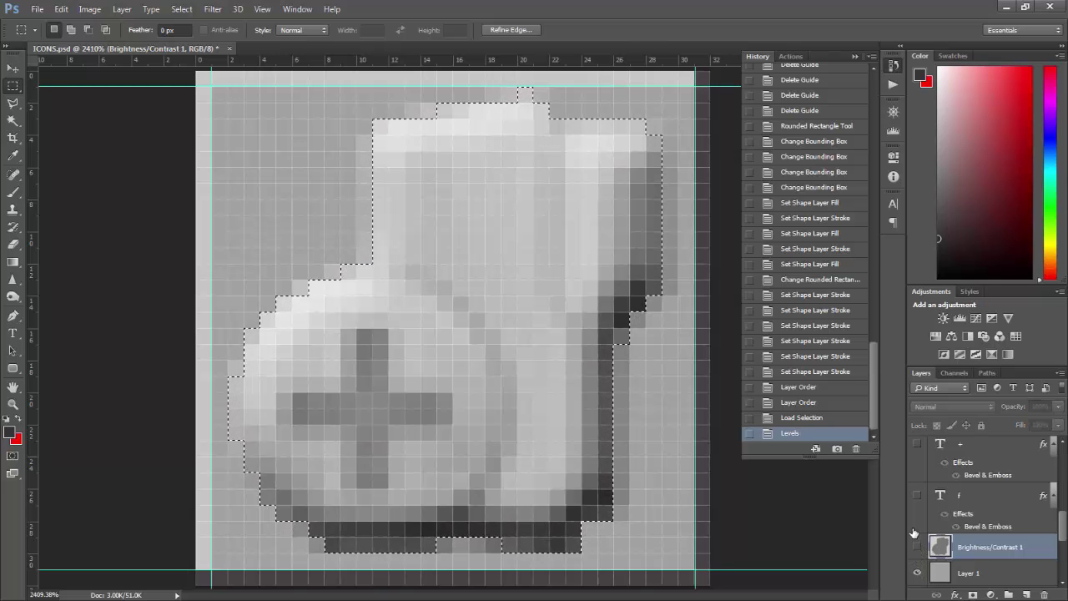
left_click(918, 547)
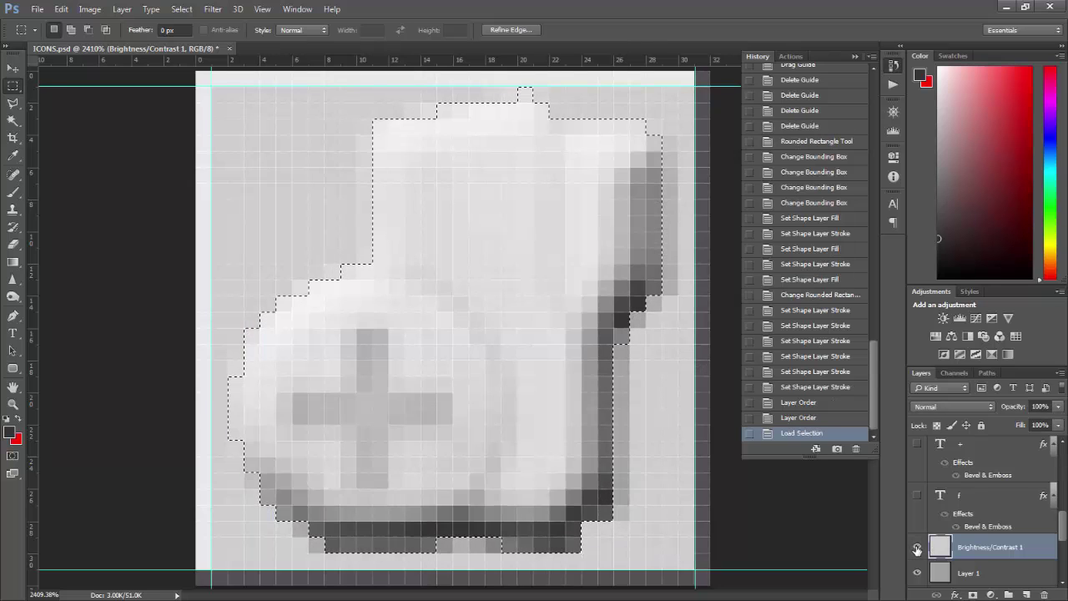
left_click(813, 418)
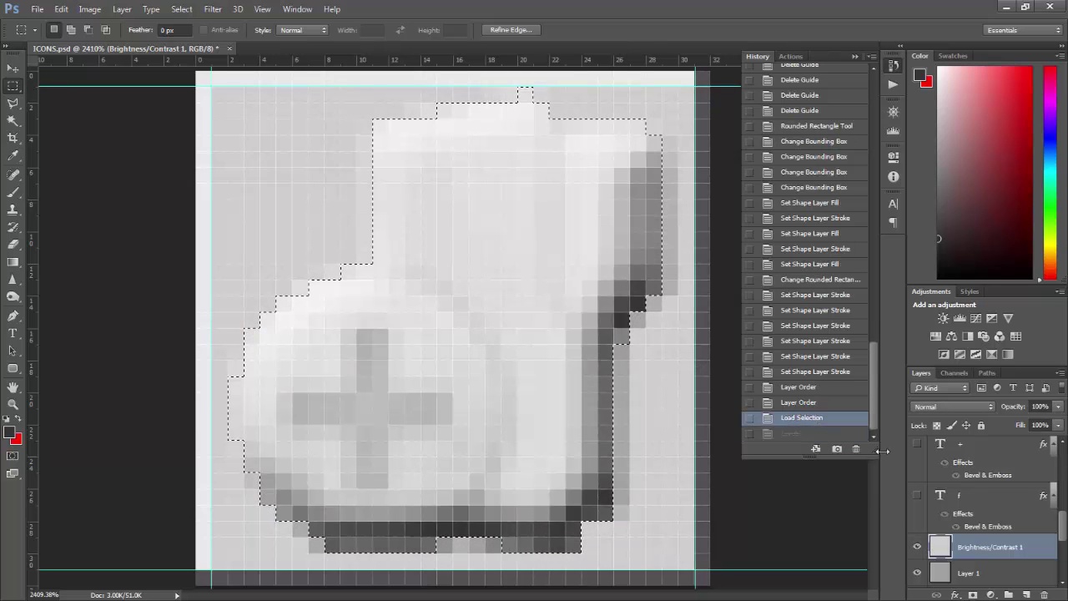
Hide the Brightness/Contrast 1 layer, select the New layer, and load its outline as a selection
left_click(918, 548)
left_click(918, 547)
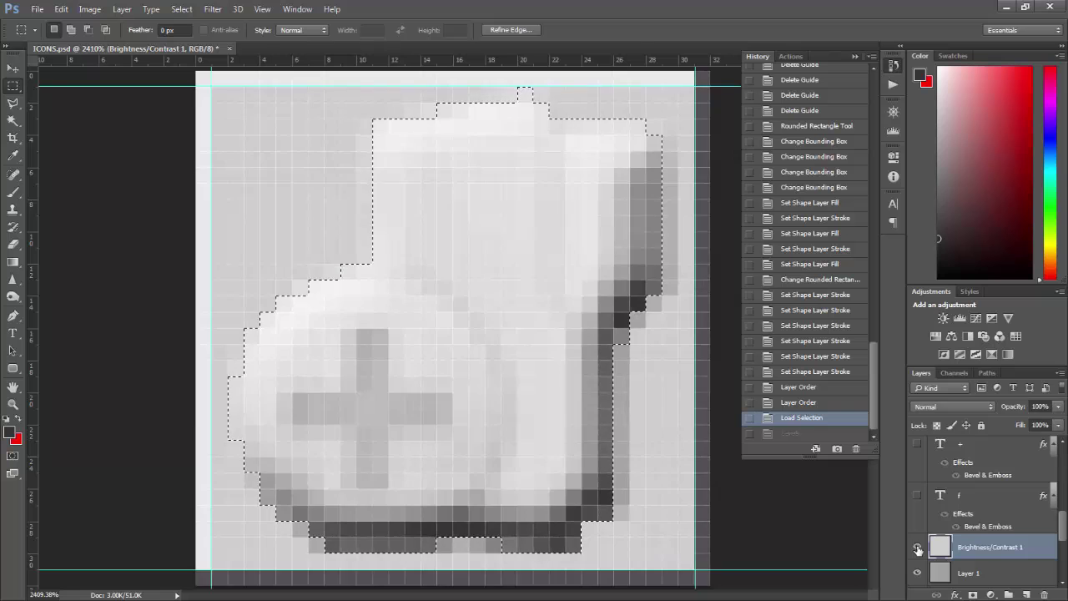
left_click(918, 548)
scroll(985, 517, "up", 3)
scroll(981, 470, "up", 1)
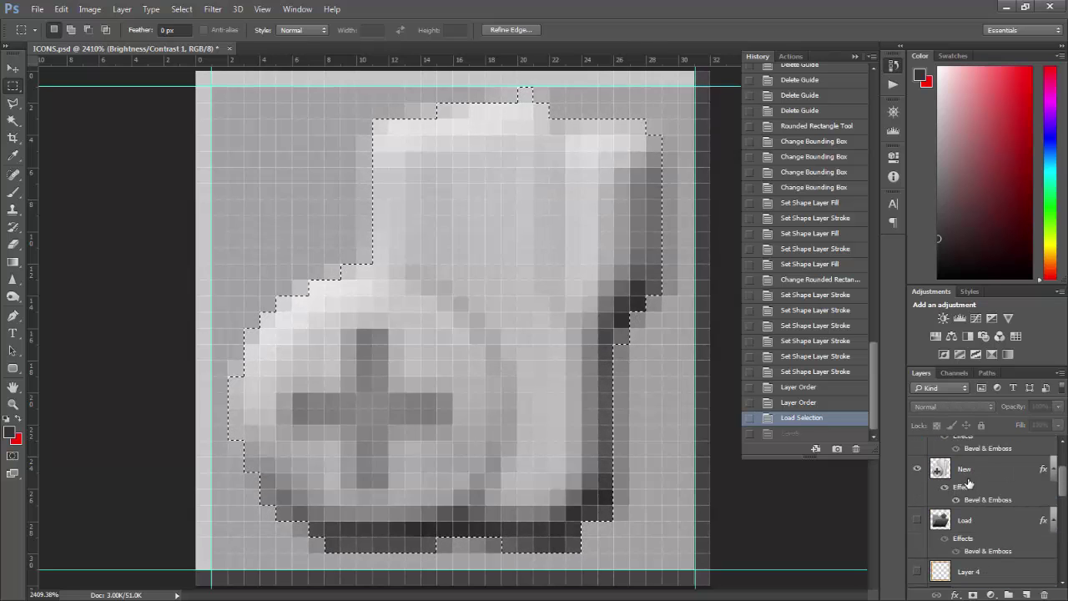
left_click(967, 475)
left_click(941, 470, "ctrl")
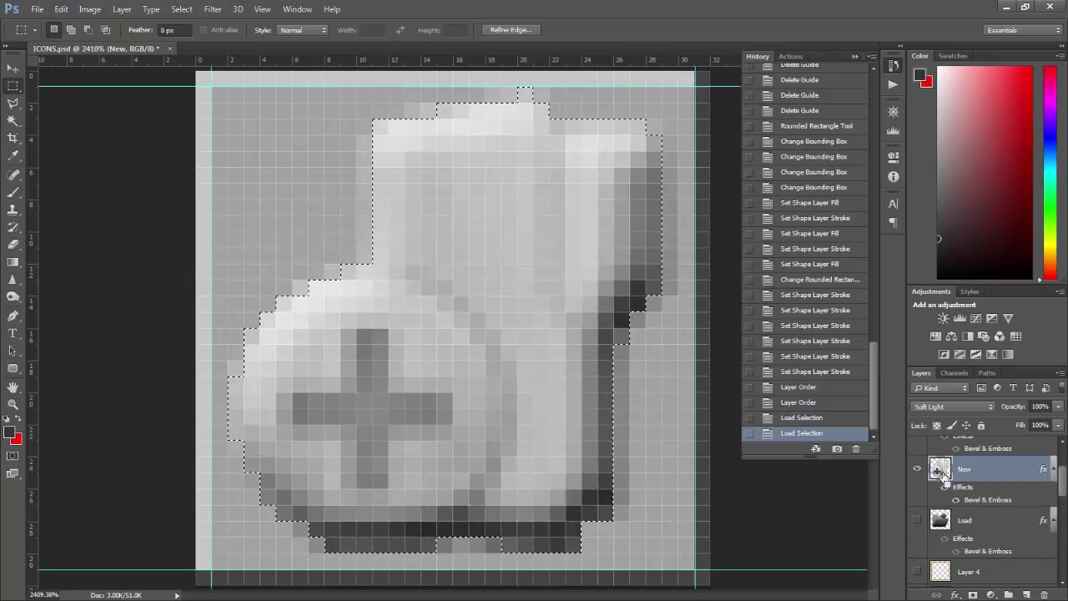
Darken the New layer with a Levels adjustment, setting the output white level to 144
left_click(90, 10)
mouse_move(166, 42)
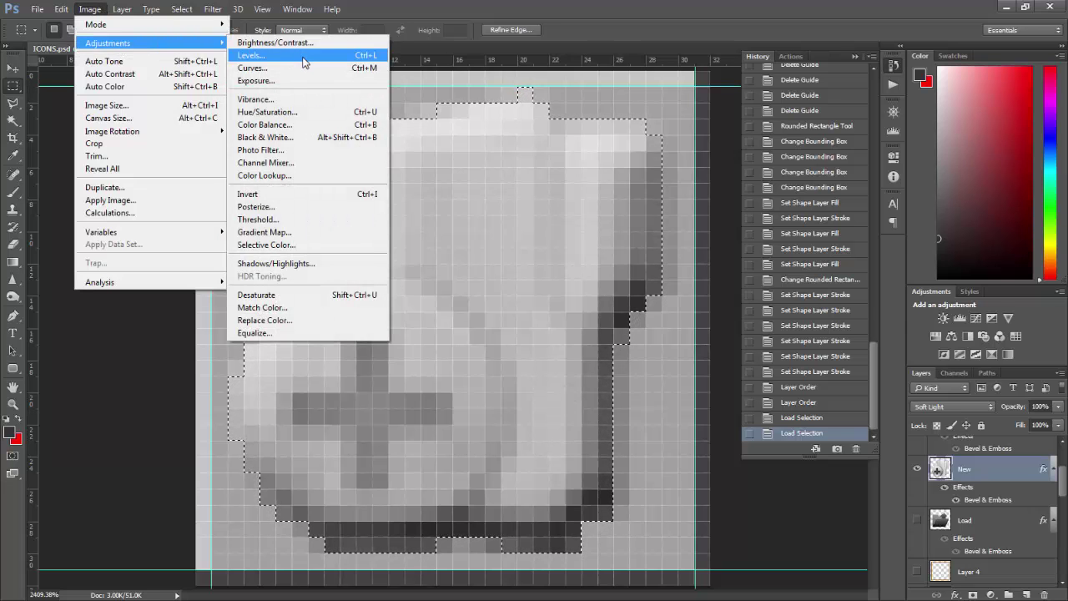
left_click(271, 55)
mouse_move(736, 282)
left_mouse_down()
mouse_move(779, 286)
mouse_move(736, 282)
left_mouse_up()
left_click_drag(905, 281, 832, 282)
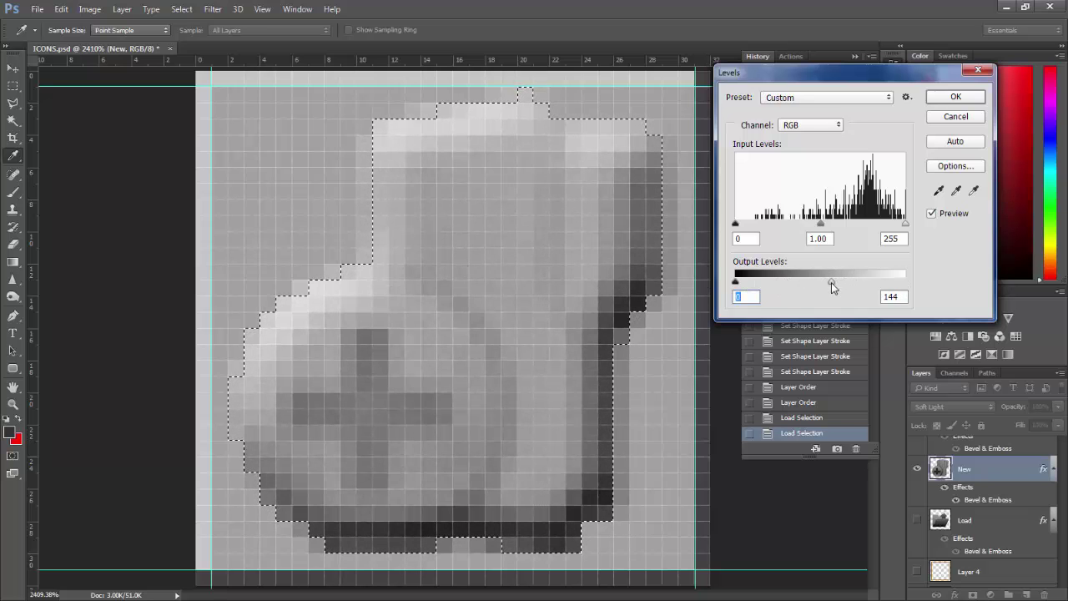
left_click(951, 117)
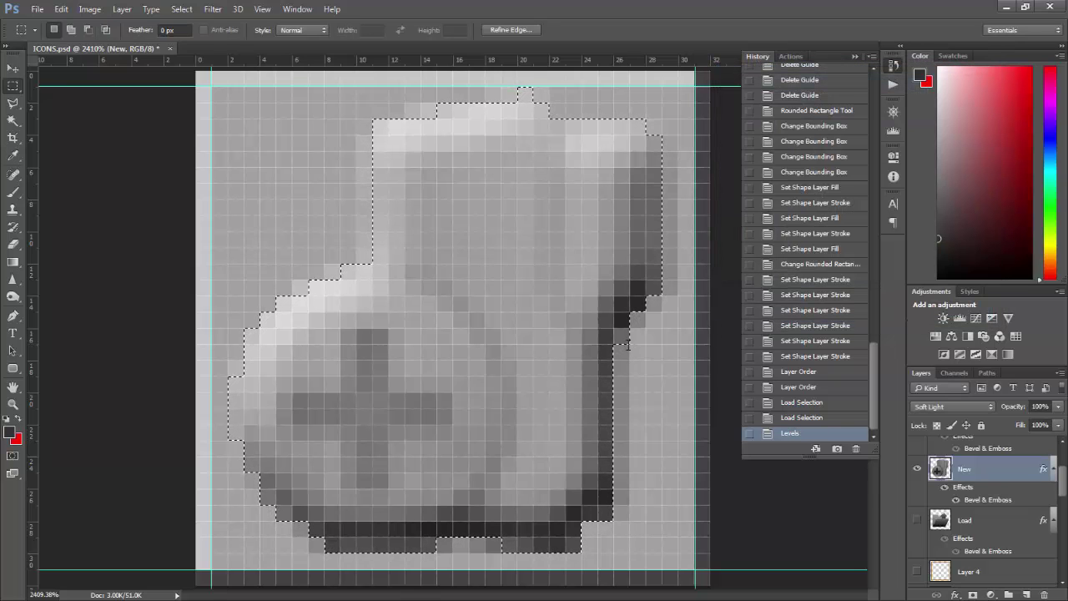
key("ctrl+shift+s")
left_click(563, 367)
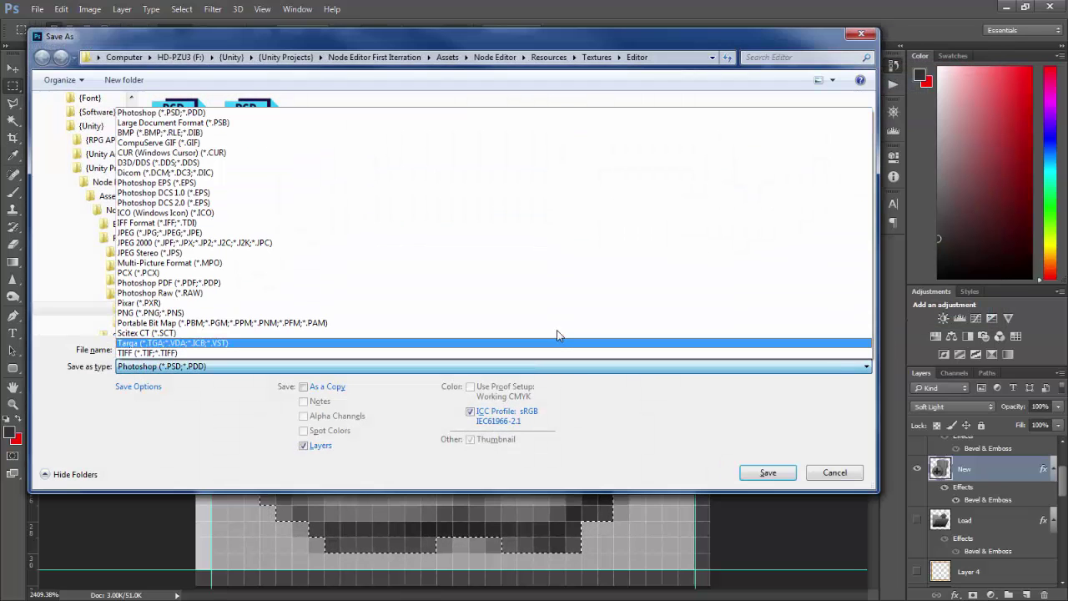
left_click(552, 309)
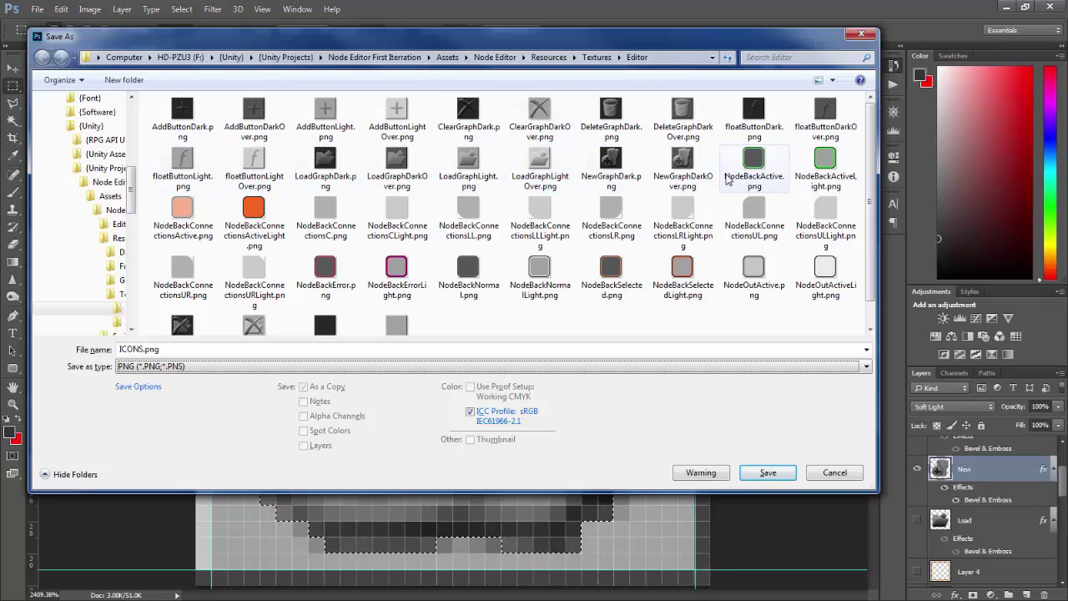
left_click(614, 170)
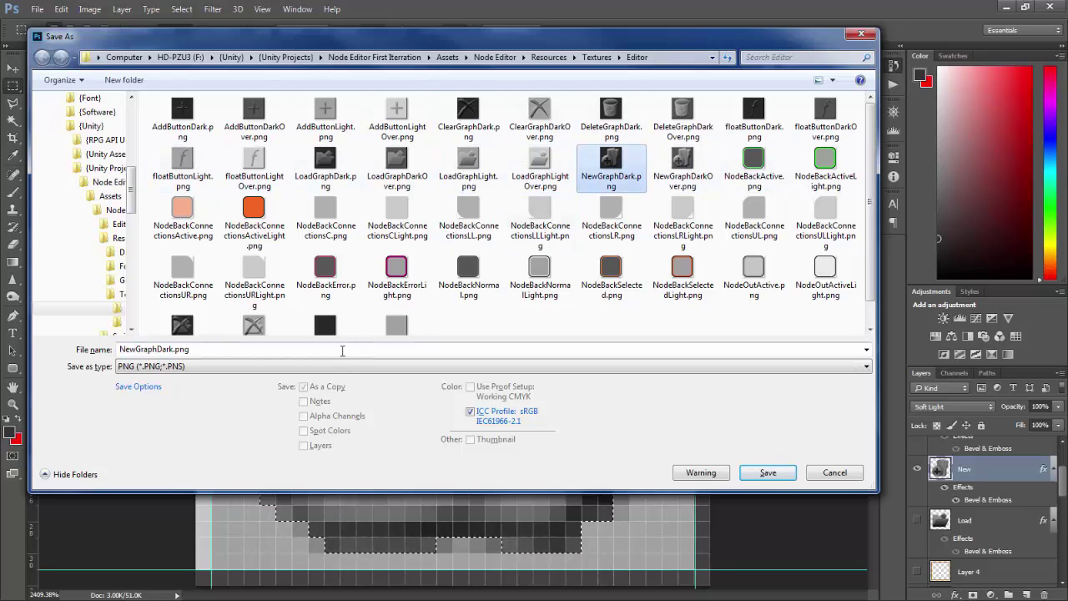
left_click(342, 351)
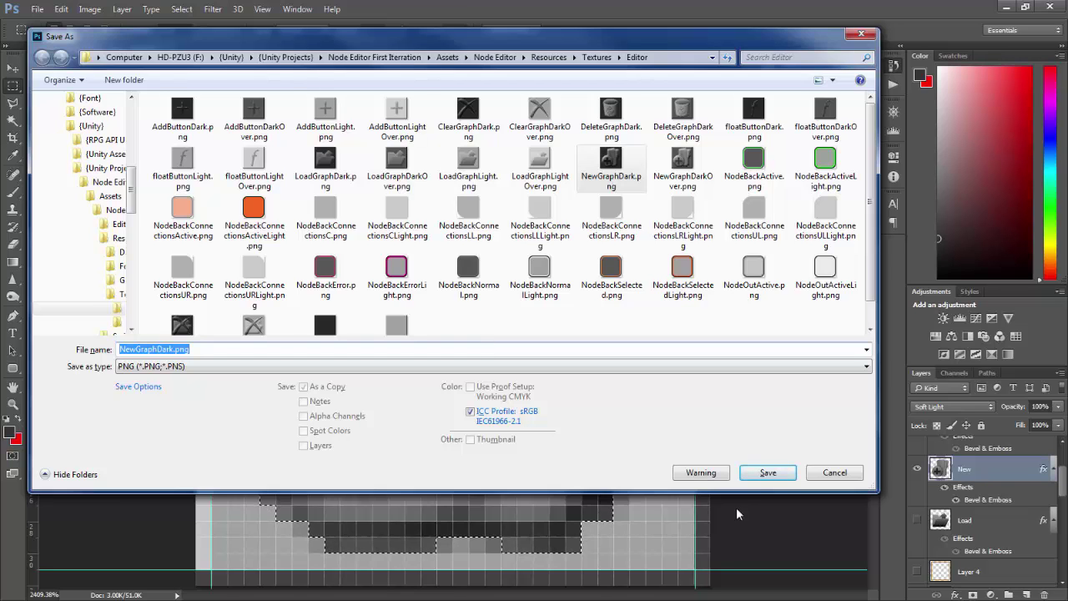
left_click(834, 472)
Change the New layer's blending mode to Hard Light and clear the selection
left_click(943, 408)
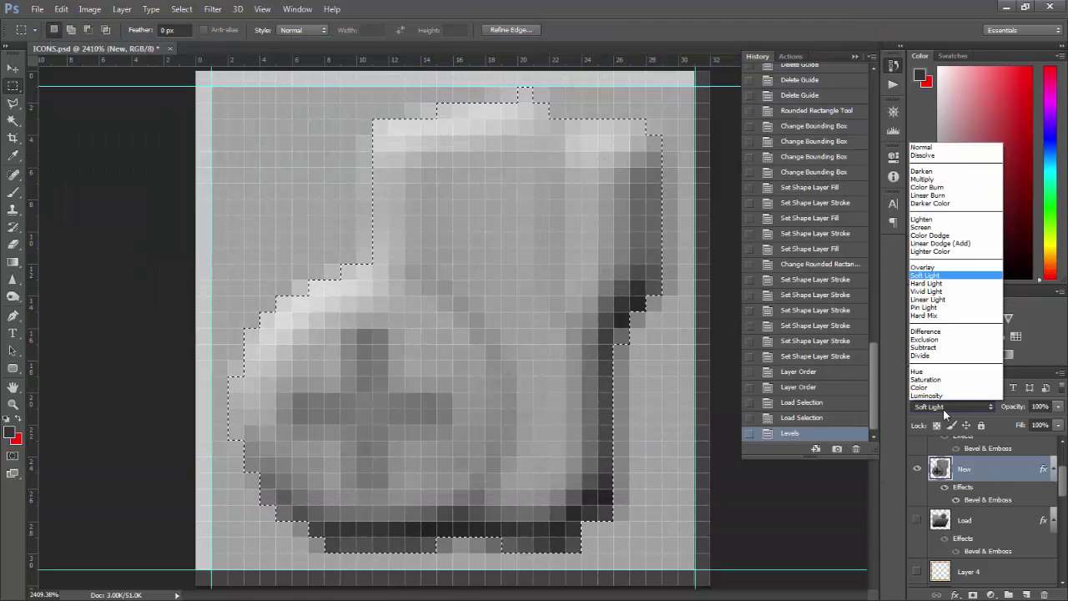
left_click(948, 286)
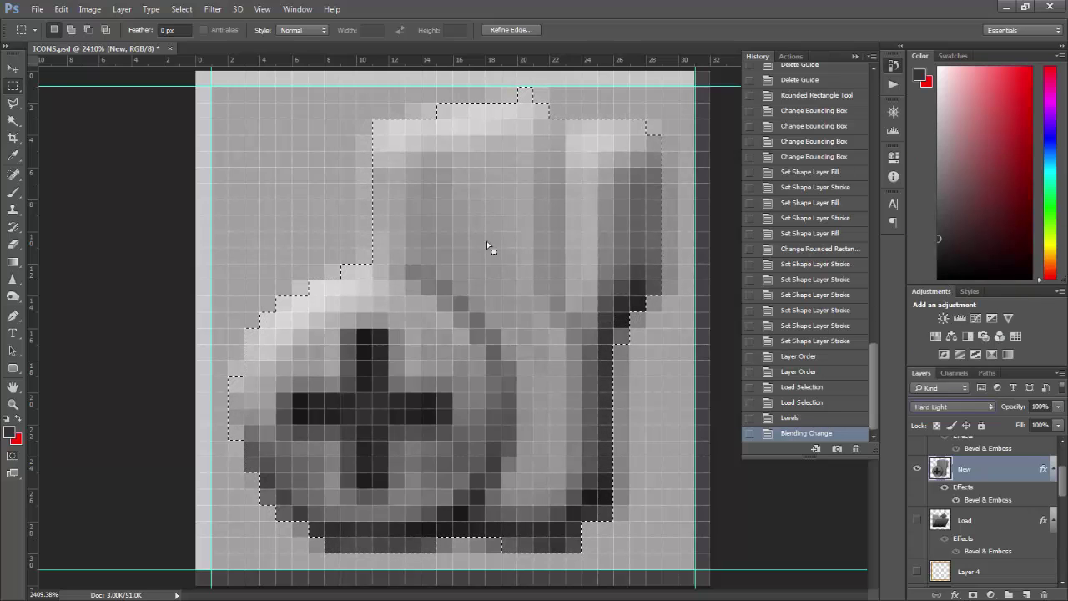
key("shift+plus")
key("shift+minus")
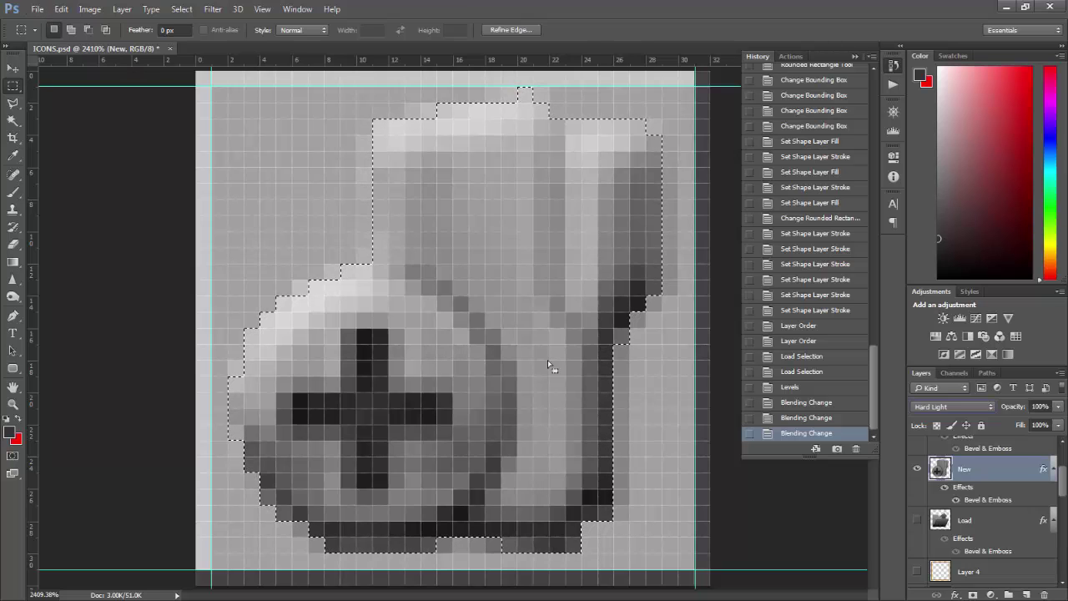
key("ctrl+d")
Save the New icon as a PNG named NewGraphLight.png in the Editor textures folder
key("ctrl+shift+s")
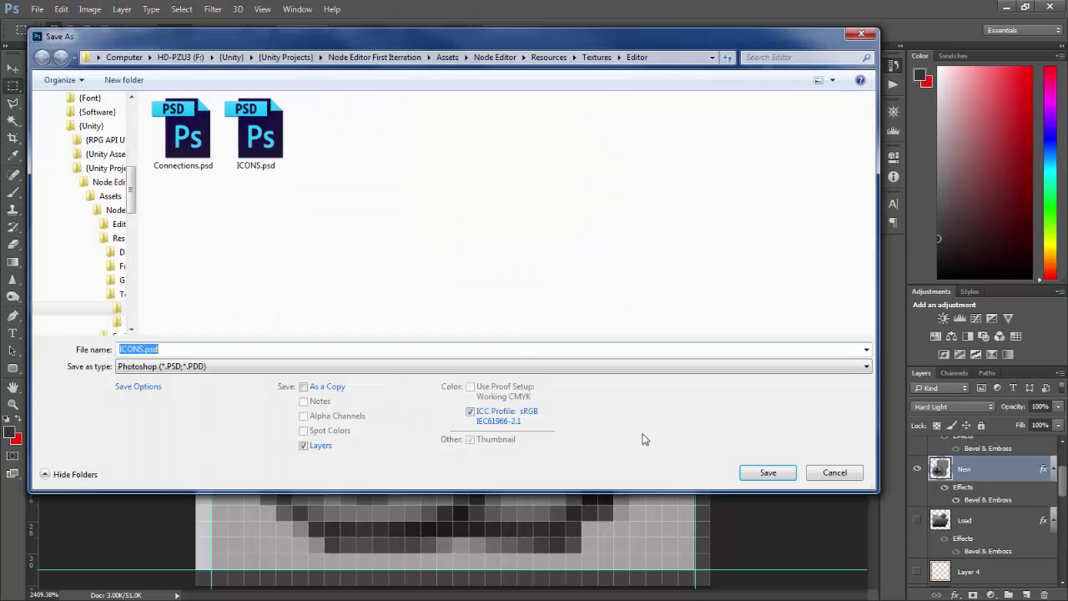
left_click(568, 367)
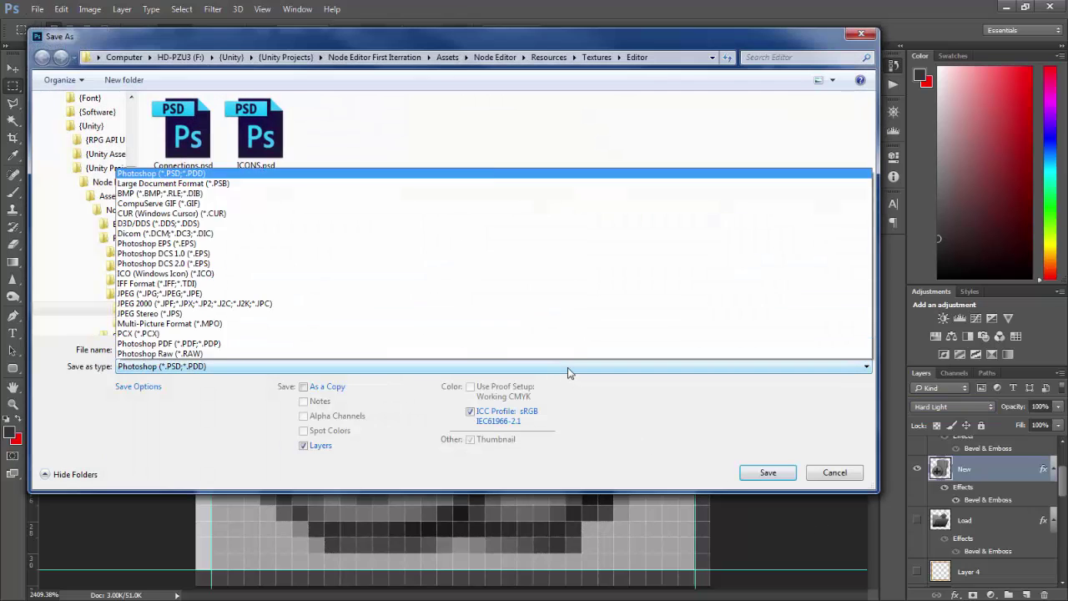
left_click(510, 312)
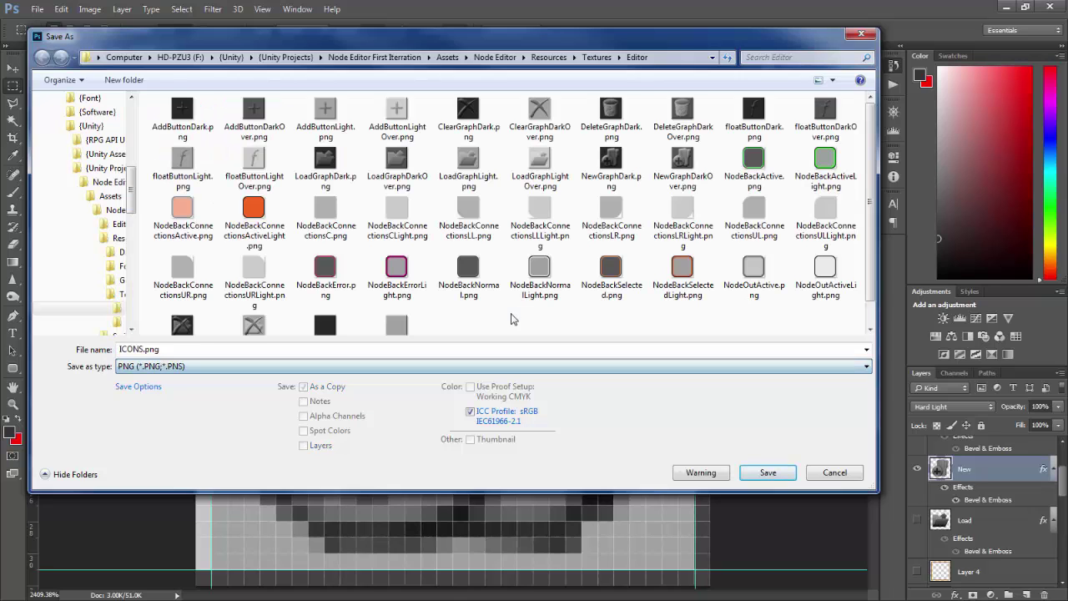
left_click(611, 160)
left_click(385, 350)
left_click(400, 345)
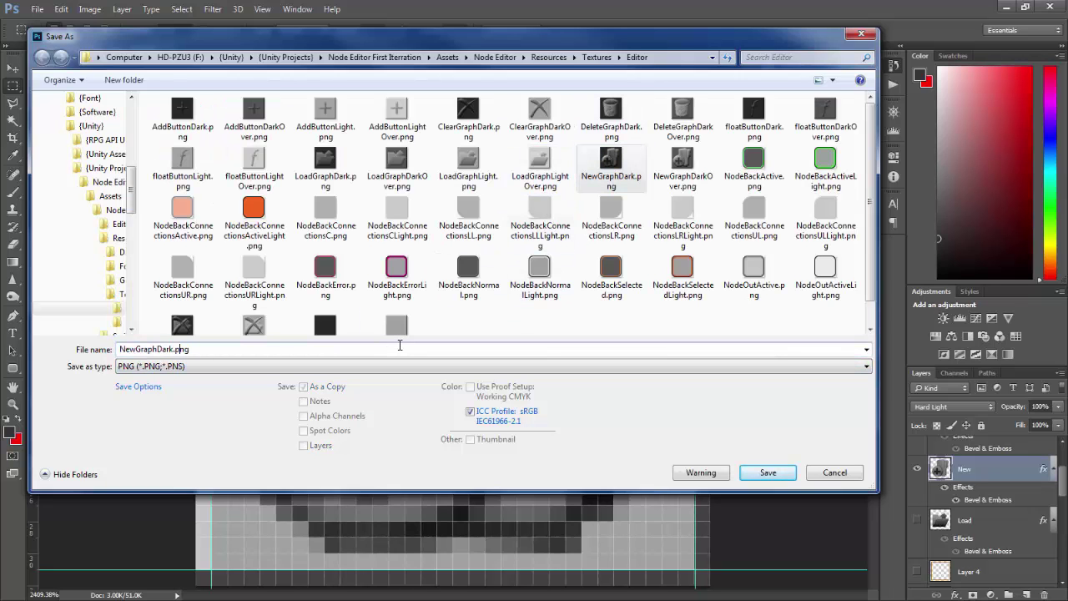
type("Light")
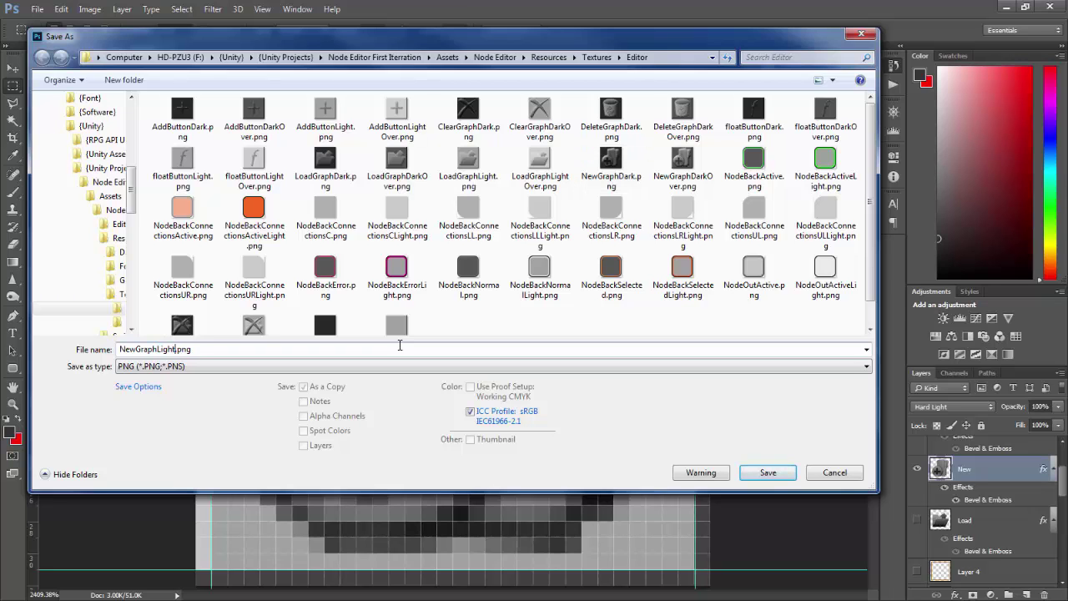
key("Return")
key("Return")
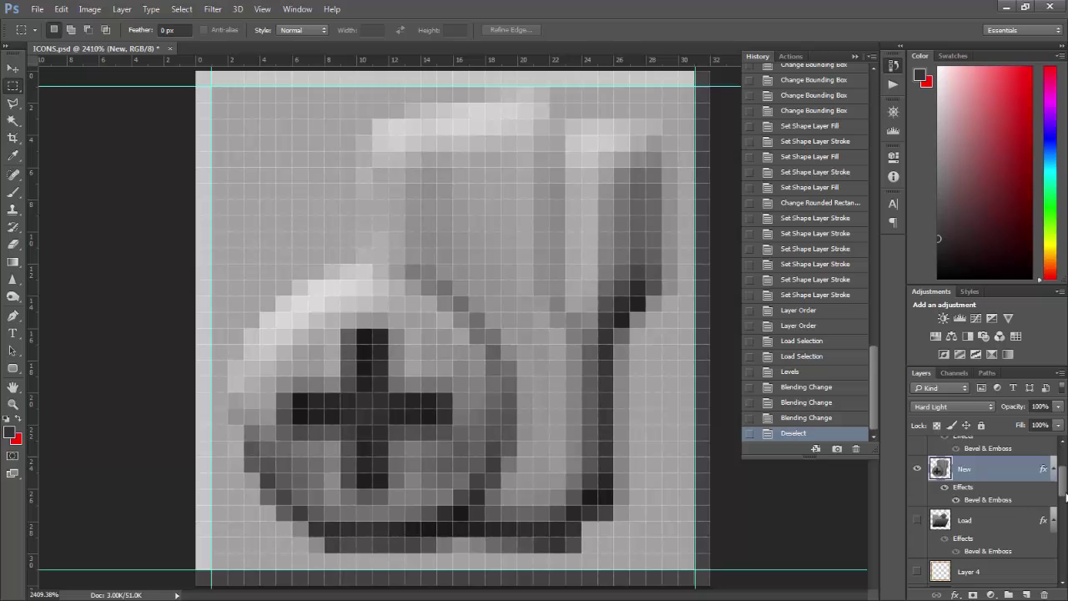
Show the Brightness/Contrast 1 layer and save the brighter New icon as the PNG NewGraphLightOver.png
scroll(1063, 493, "down", 5)
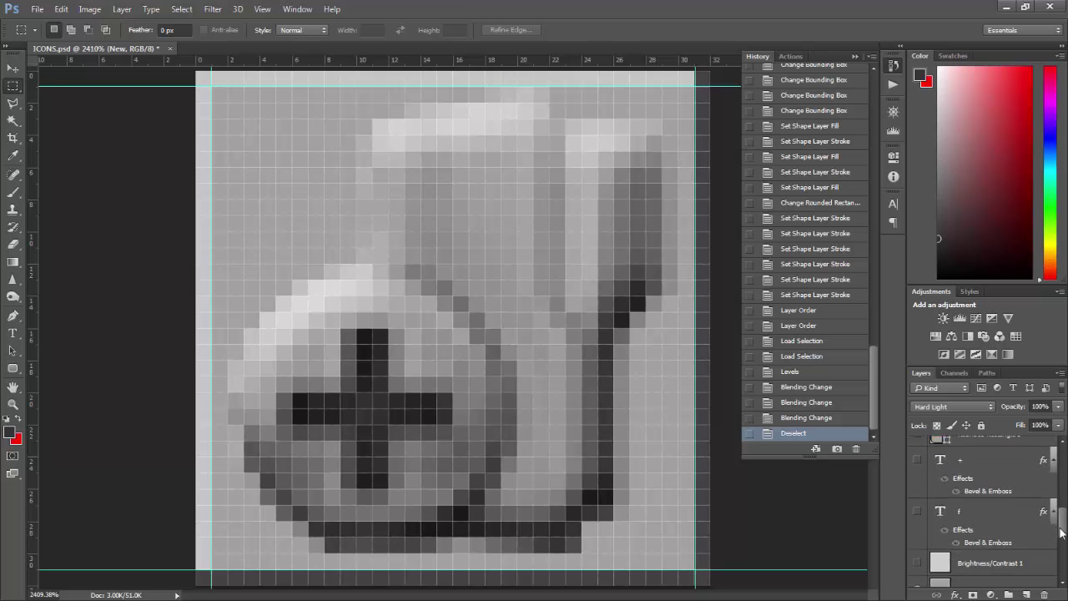
left_click(918, 518)
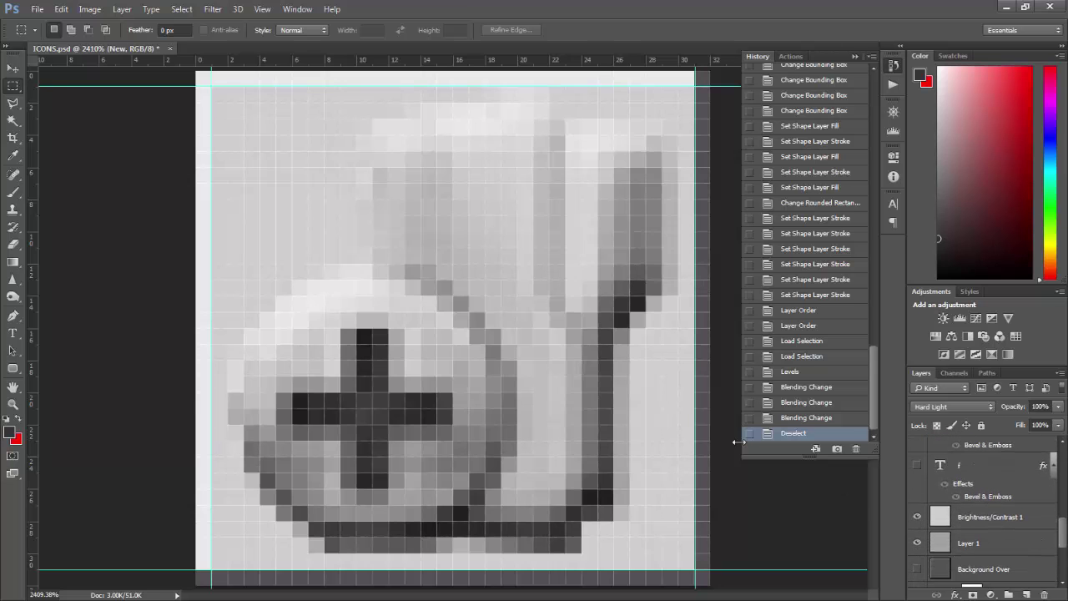
key("ctrl+shift+s")
left_click(465, 365)
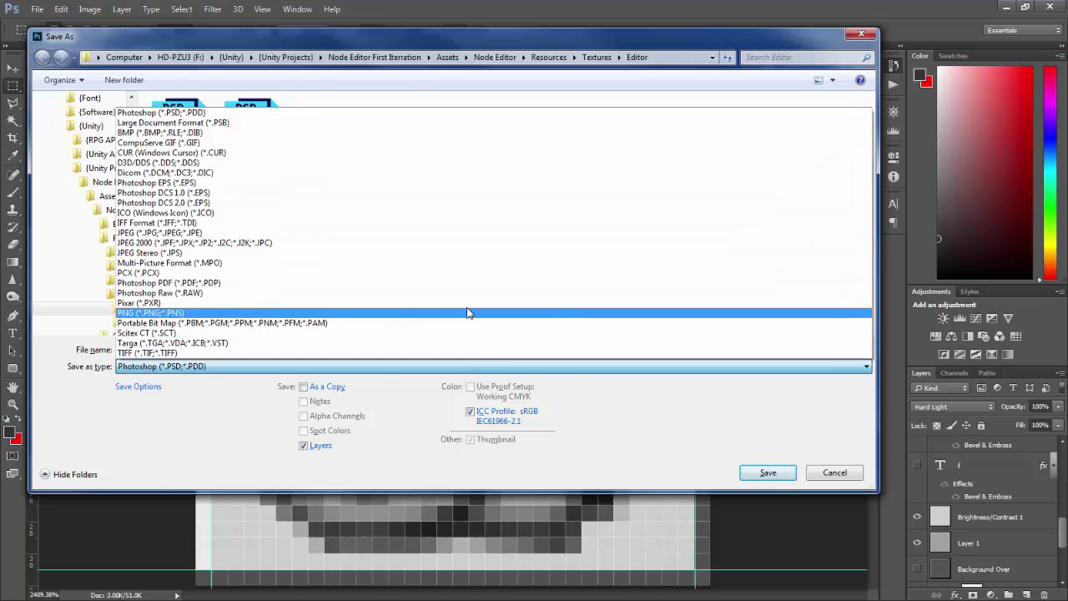
left_click(467, 312)
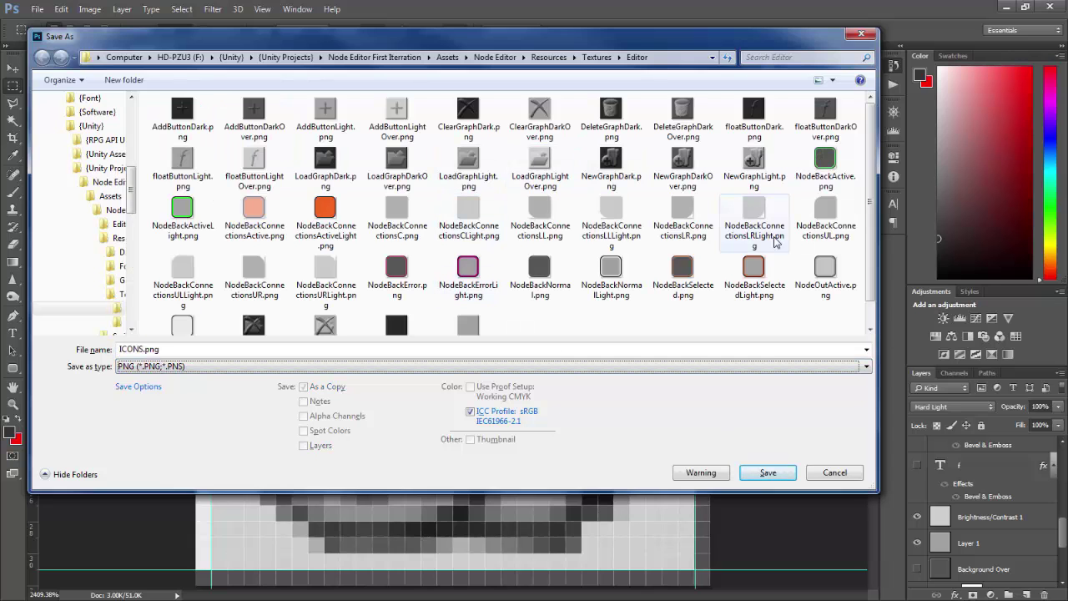
left_click(682, 171)
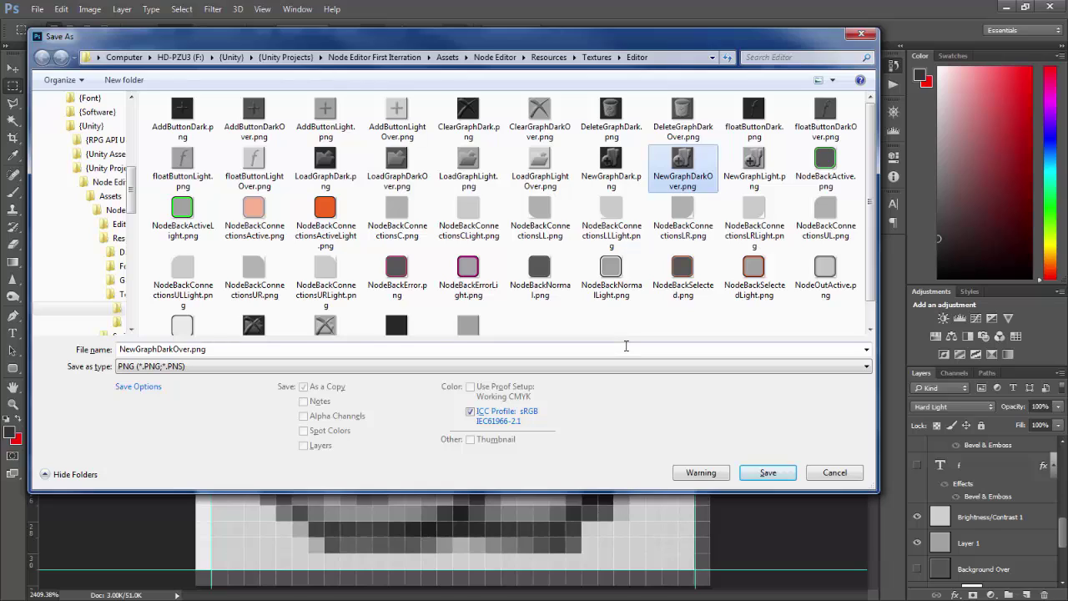
left_click(626, 345)
key("End")
key("Left")
key("Left")
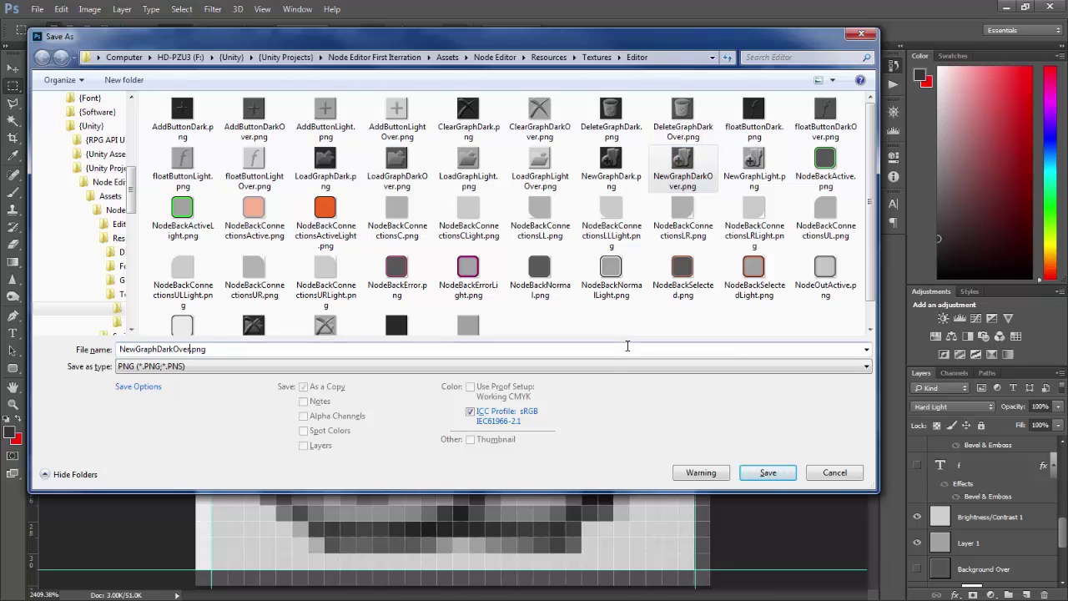
type("Light")
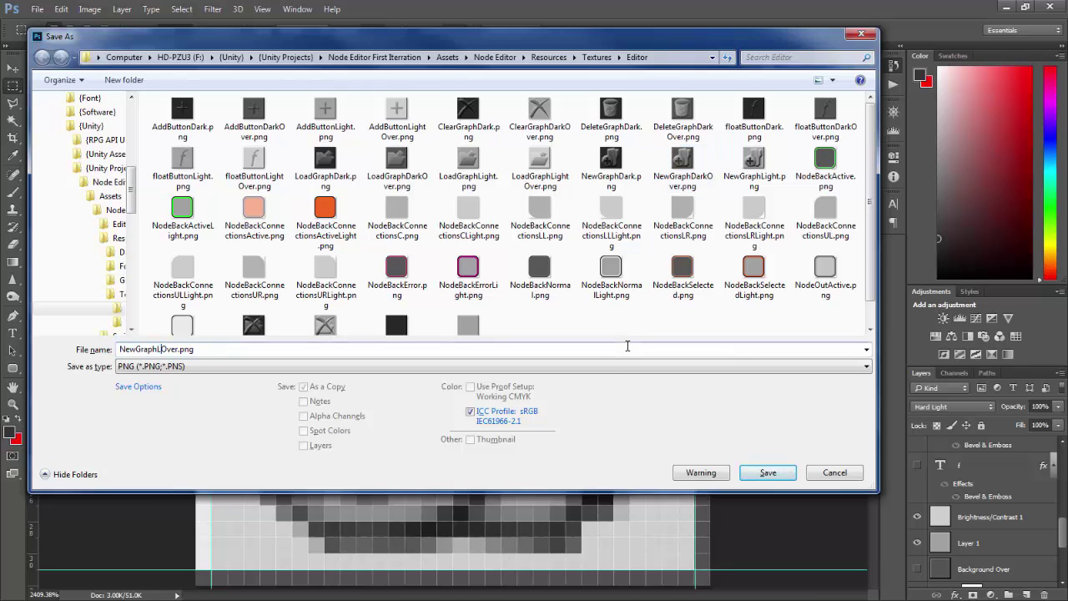
key("Return")
key("Return")
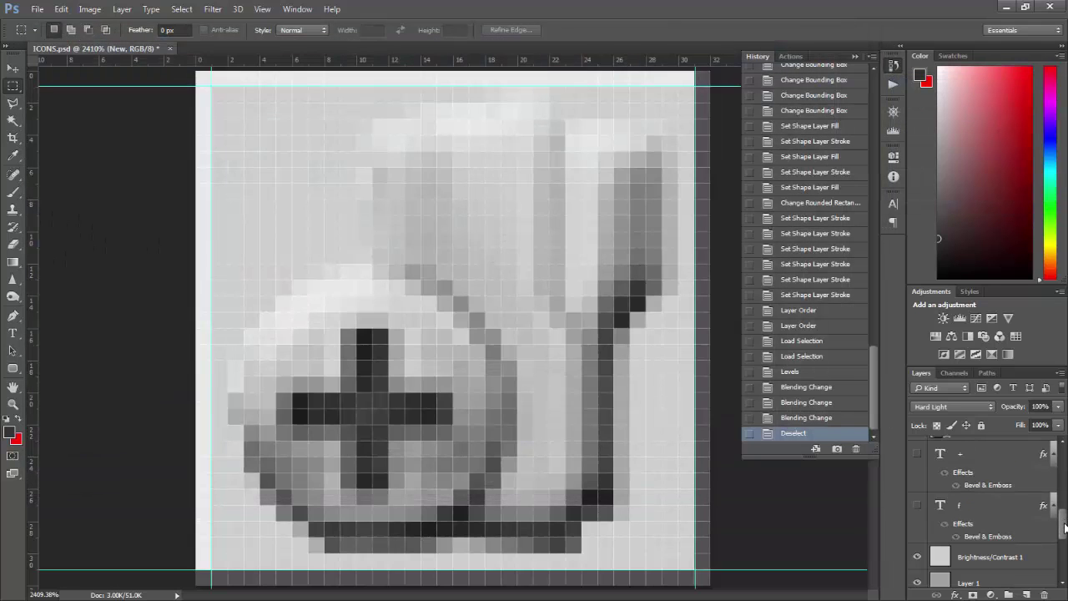
Hide the Brightness/Contrast 1 and New layers and show Layer 2 with the trash bin icon
left_click_drag(1065, 541, 1066, 470)
left_click(919, 537)
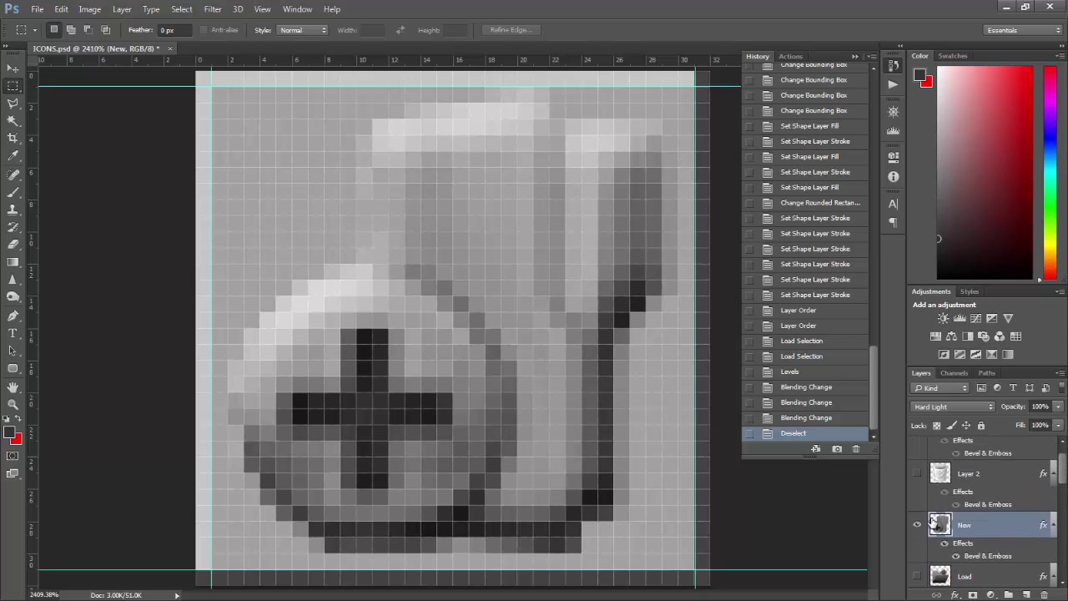
left_click(919, 525)
left_click(919, 475)
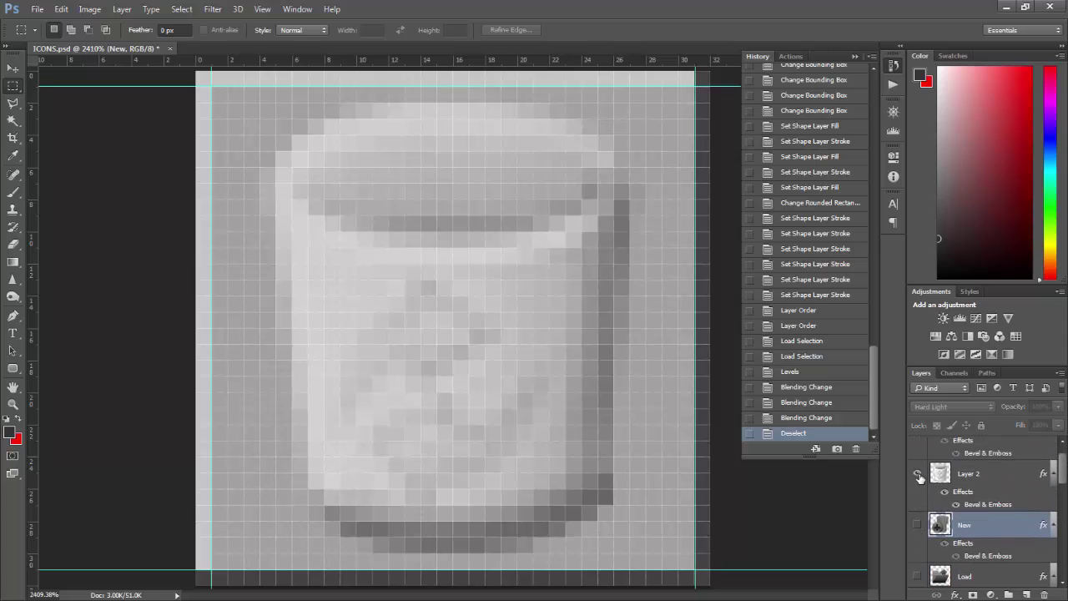
Load Layer 2's pixels as a selection and darken them with a Levels adjustment, setting the output white level to 126
left_click(958, 481)
left_click(942, 474, "ctrl")
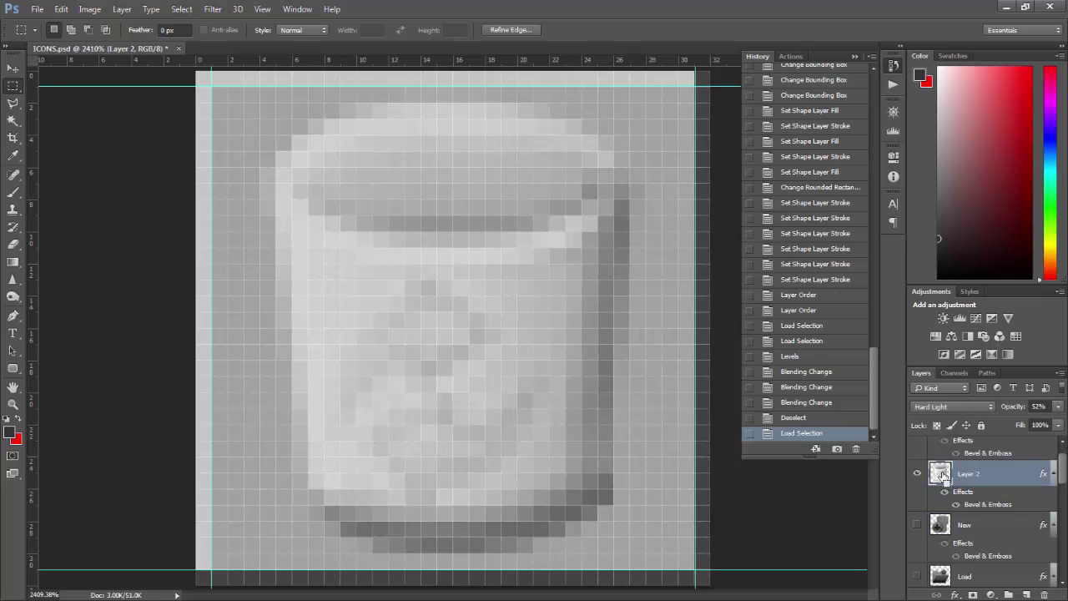
left_click(91, 10)
mouse_move(108, 42)
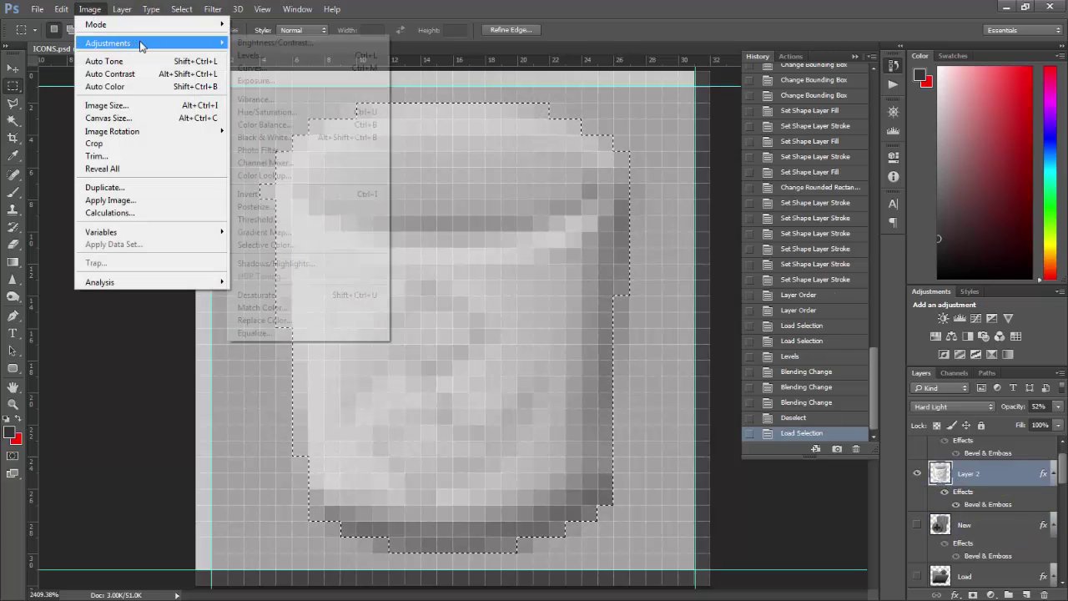
left_click(333, 67)
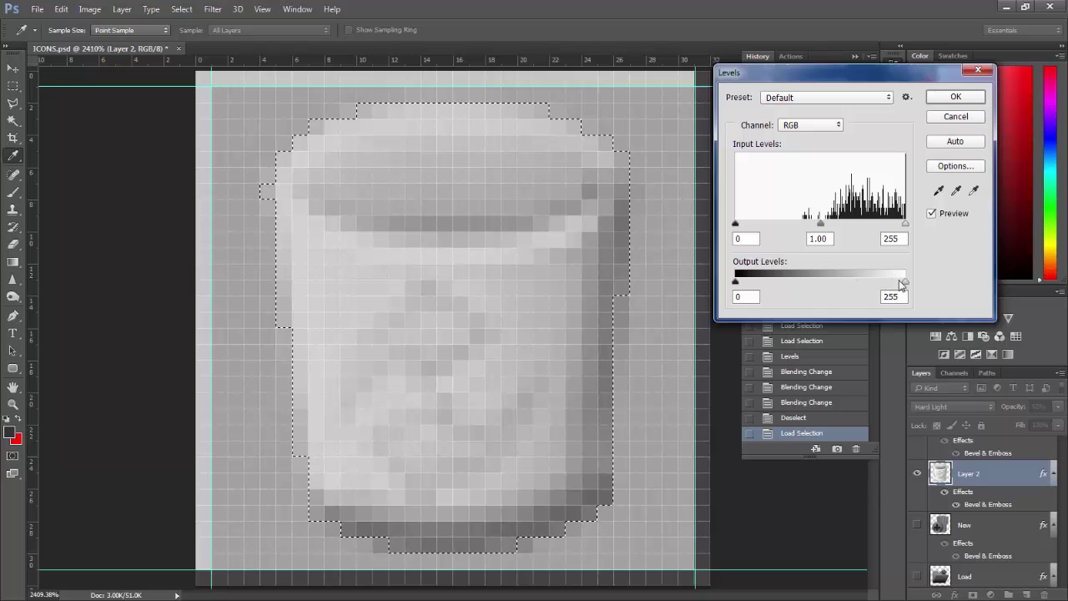
left_click_drag(907, 284, 816, 291)
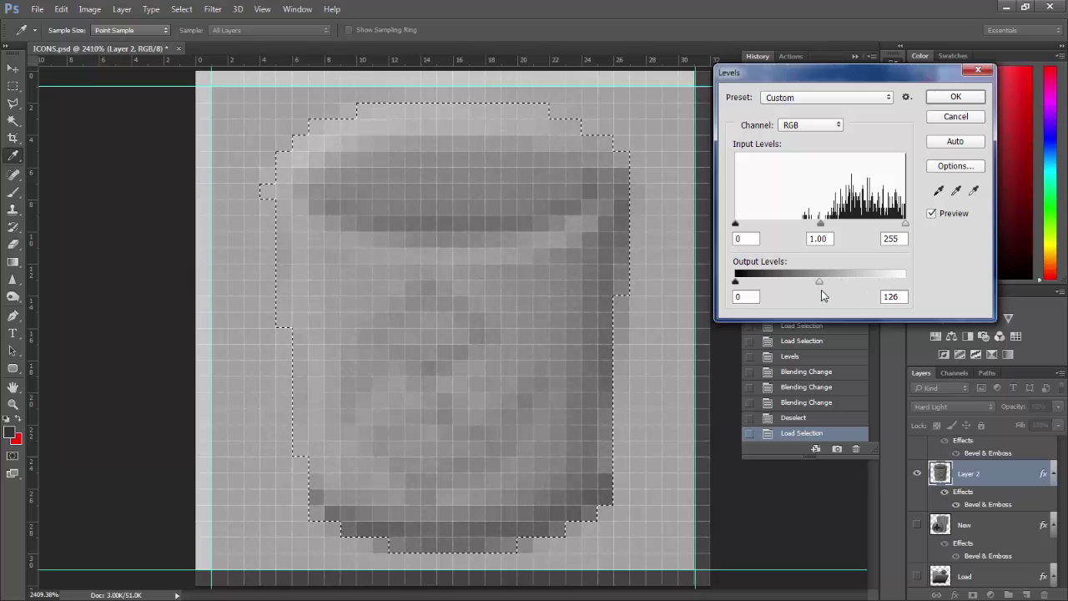
left_click(952, 98)
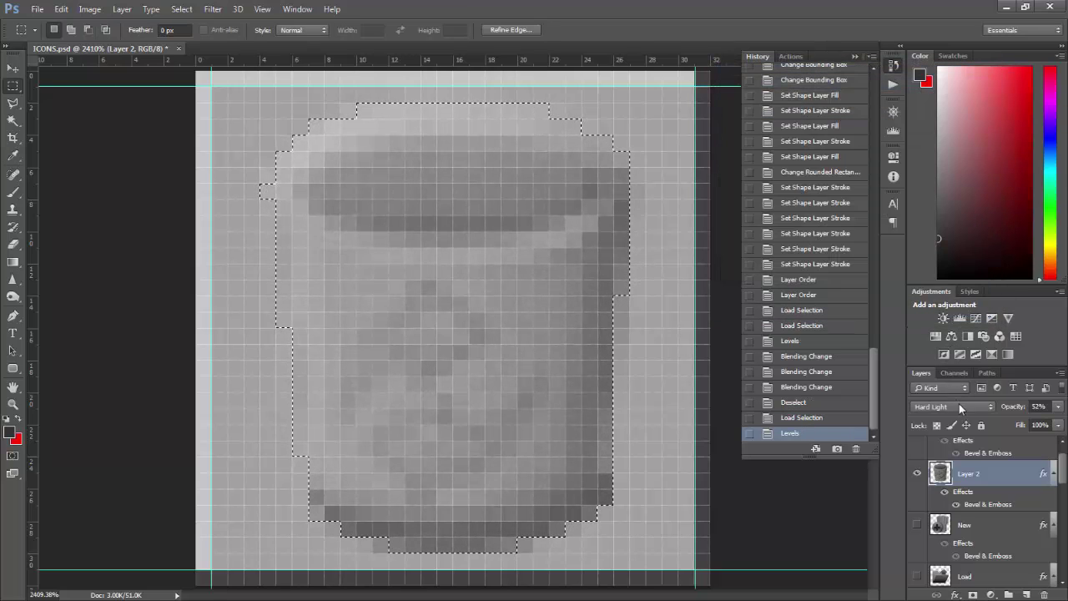
Try a range of blending modes on Layer 2, including Soft Light, Pin Light, Screen and Darker Color, ending on Vivid Light
left_click(959, 403)
left_click(945, 277)
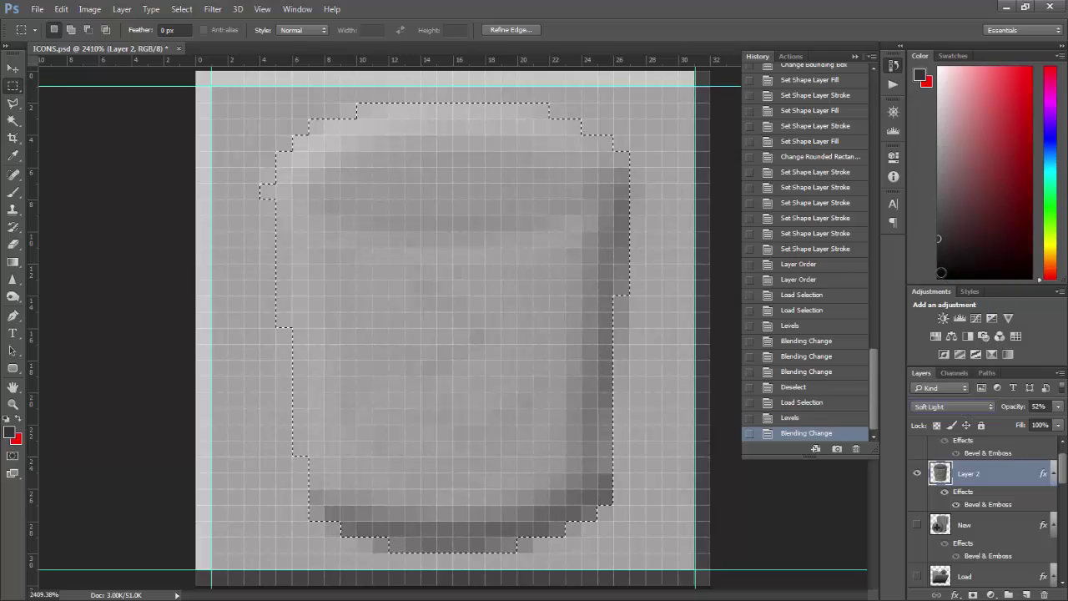
key("Down")
key("Down")
key("Down")
key("Down")
key("Up")
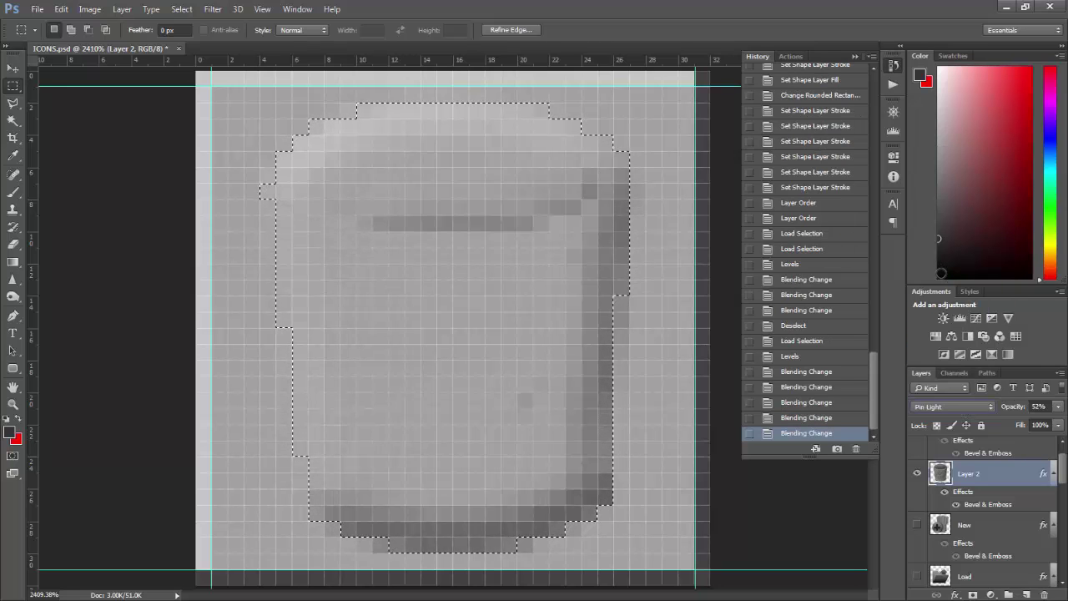
key("Down")
key("Down")
key("Down")
key("Down")
key("Down")
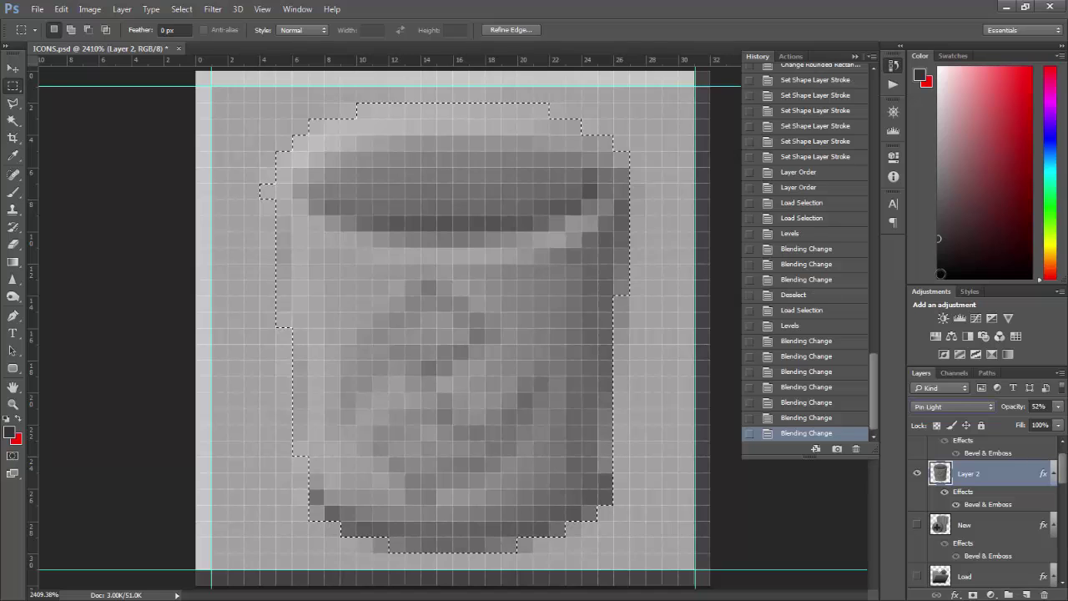
key("Down")
key("Down")
key("Up")
key("Up")
key("Up")
key("Up")
key("Up")
key("Up")
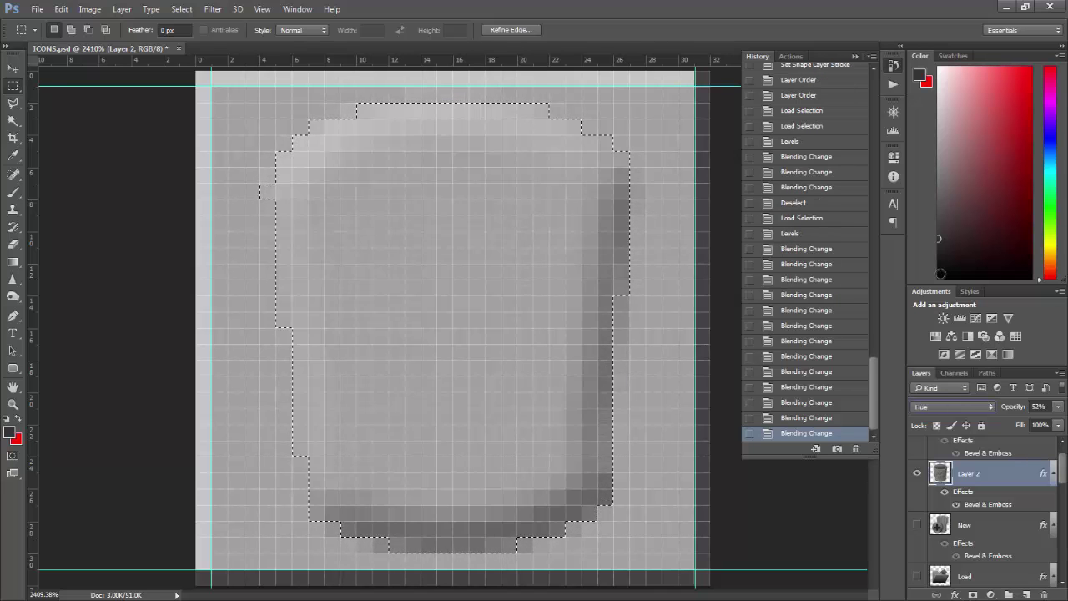
key("Up")
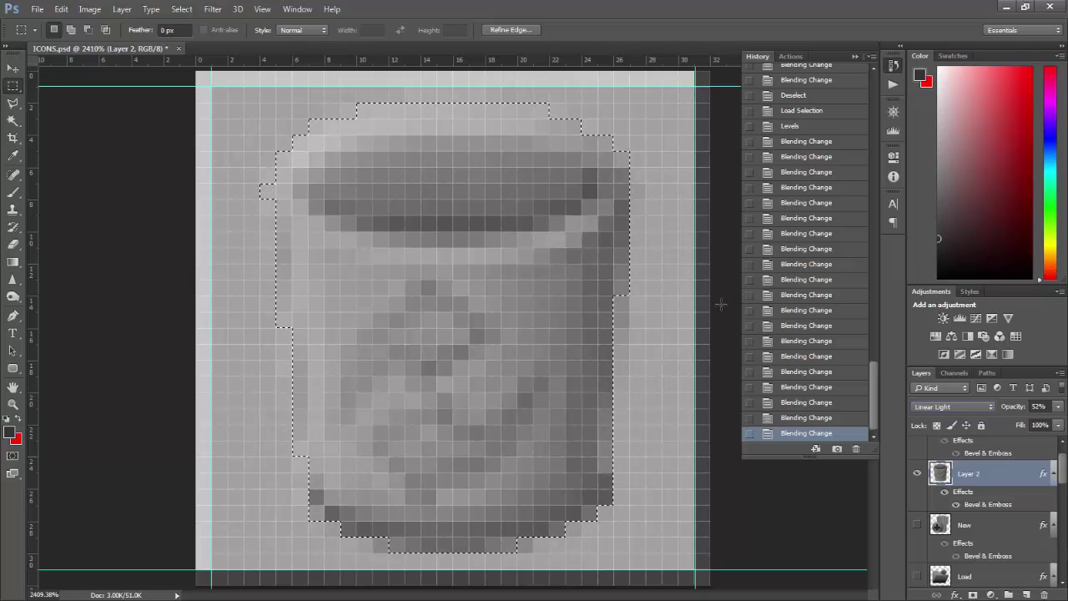
key("Up")
key("Up")
key("Up")
key("Up")
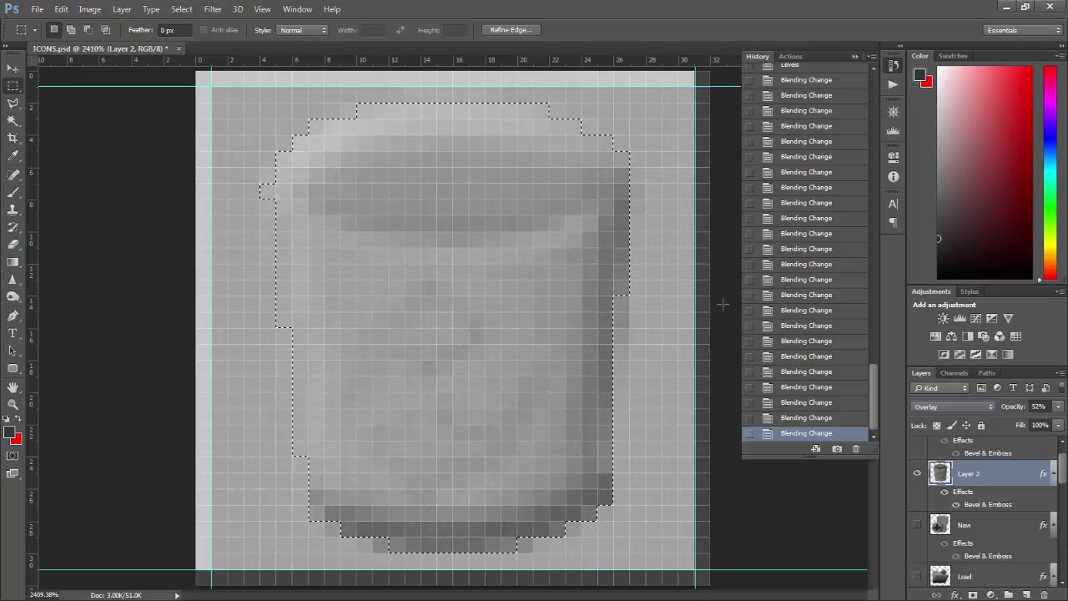
key("Up")
key("Up")
key("Up")
key("Up")
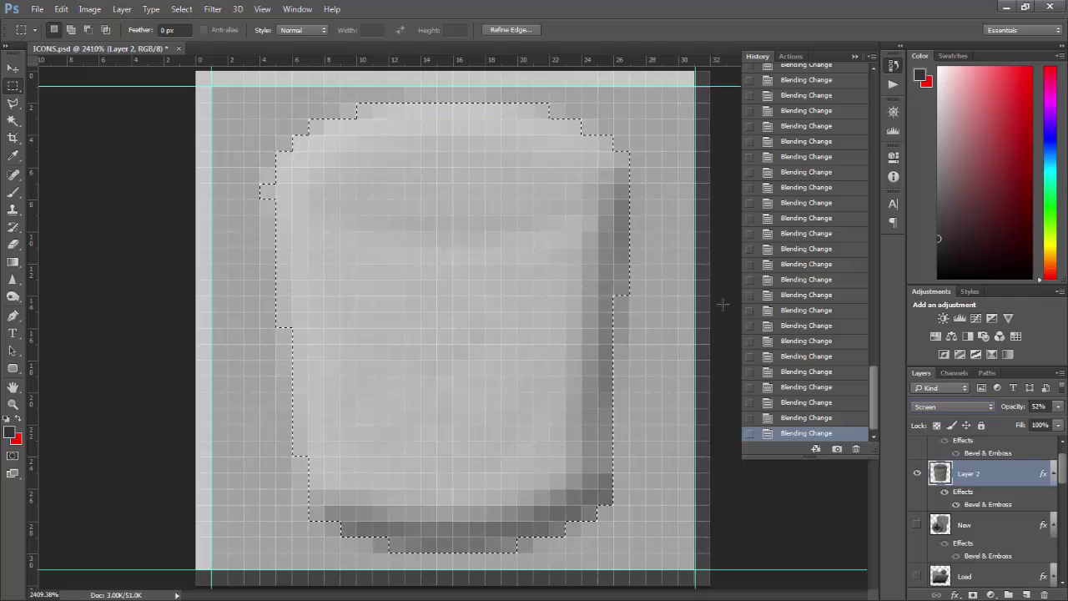
key("Up")
key("Up")
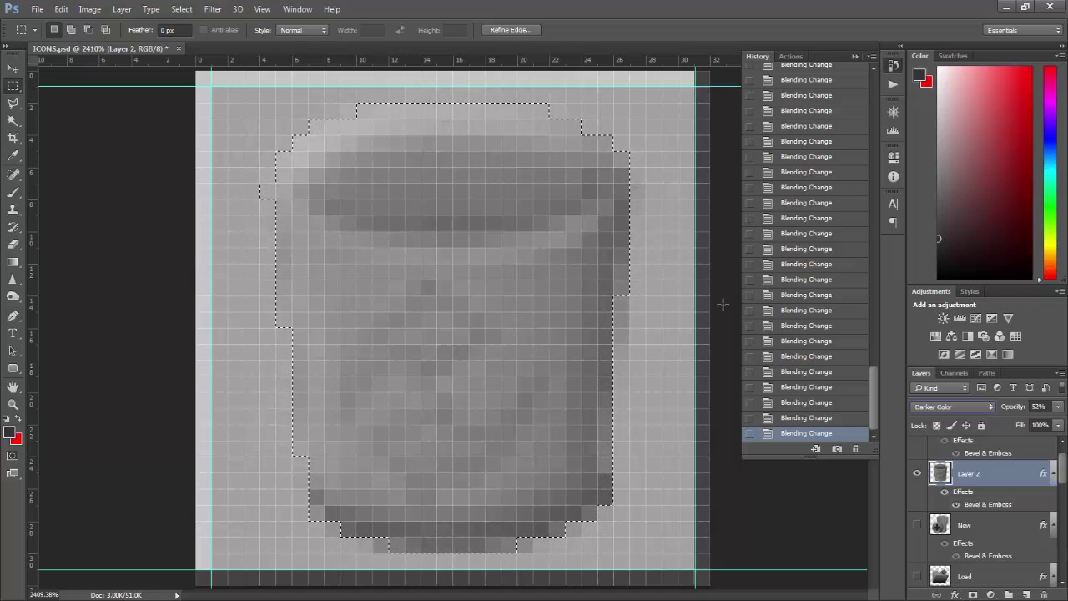
key("Down")
key("Down")
key("Down")
key("Down")
key("Down")
key("Down")
key("Down")
key("Down")
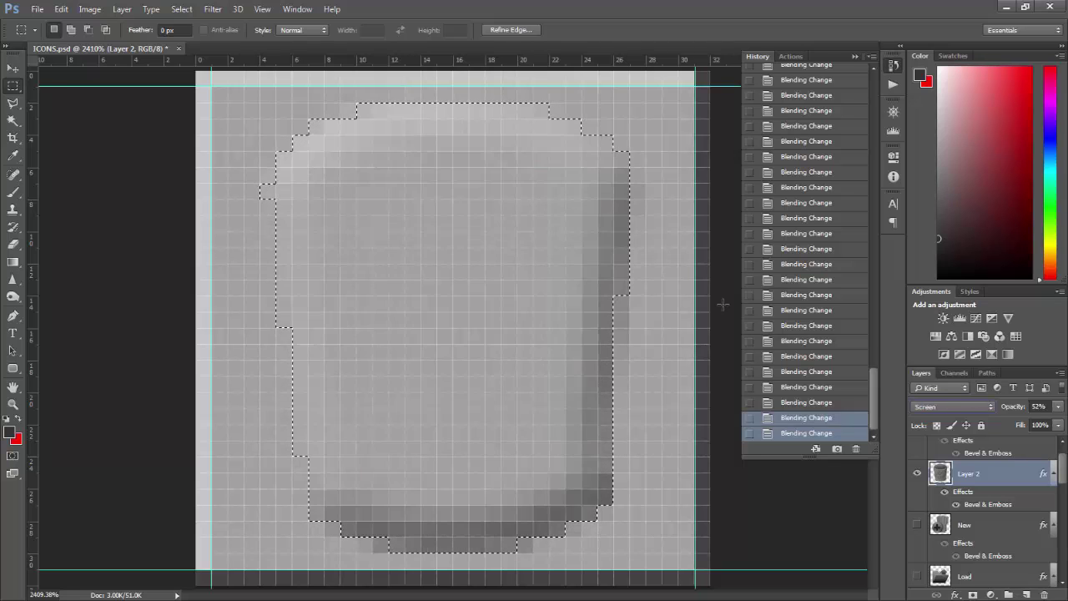
key("Down")
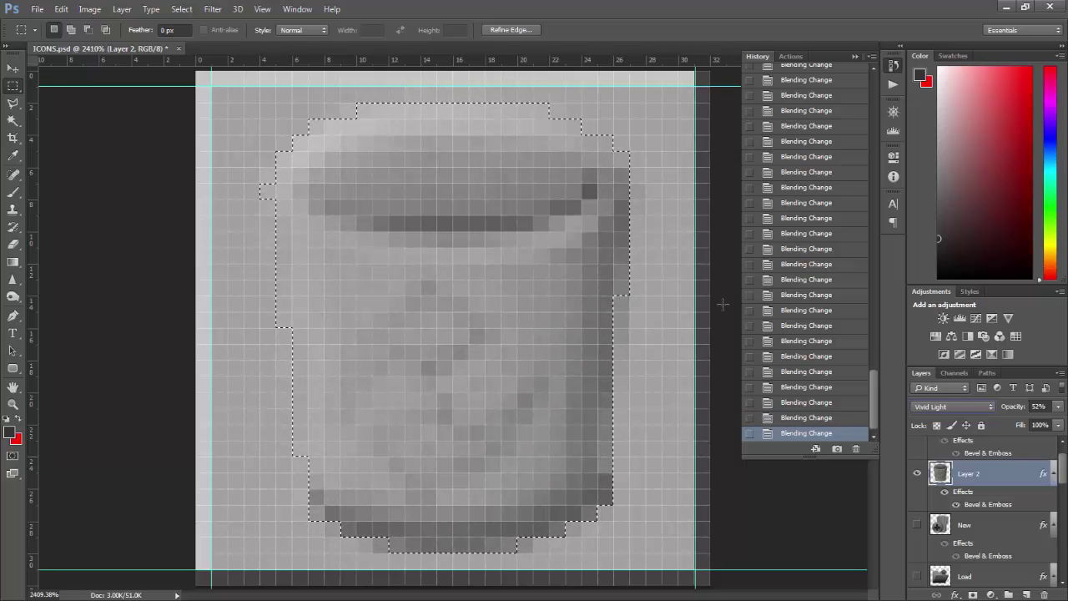
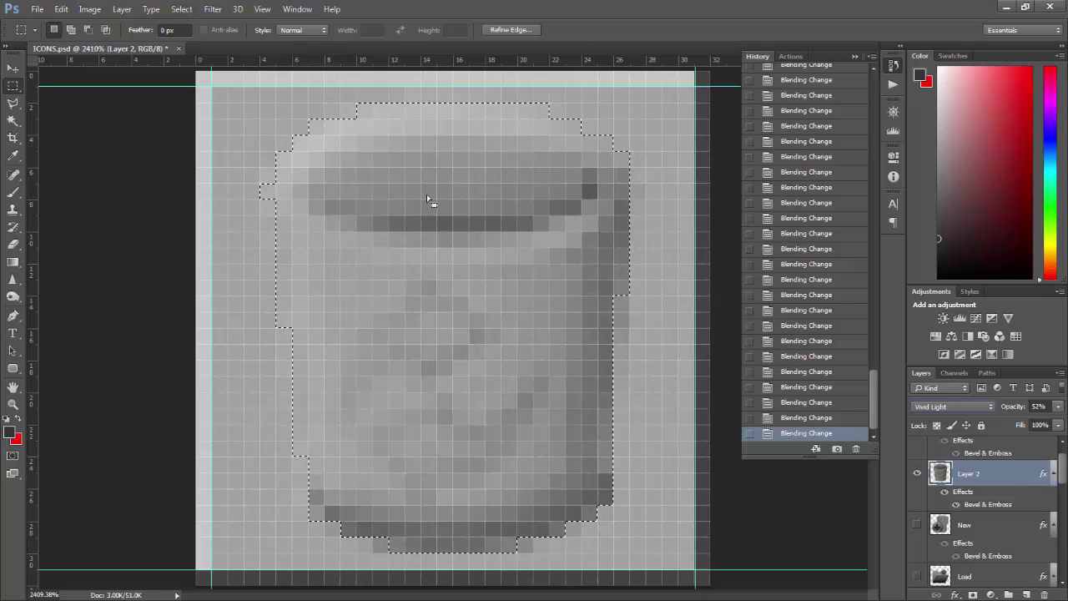
Clear the selection and set Layer 2's blending mode to Linear Light after comparing it with Darker Color at 200% zoom
left_click(149, 264)
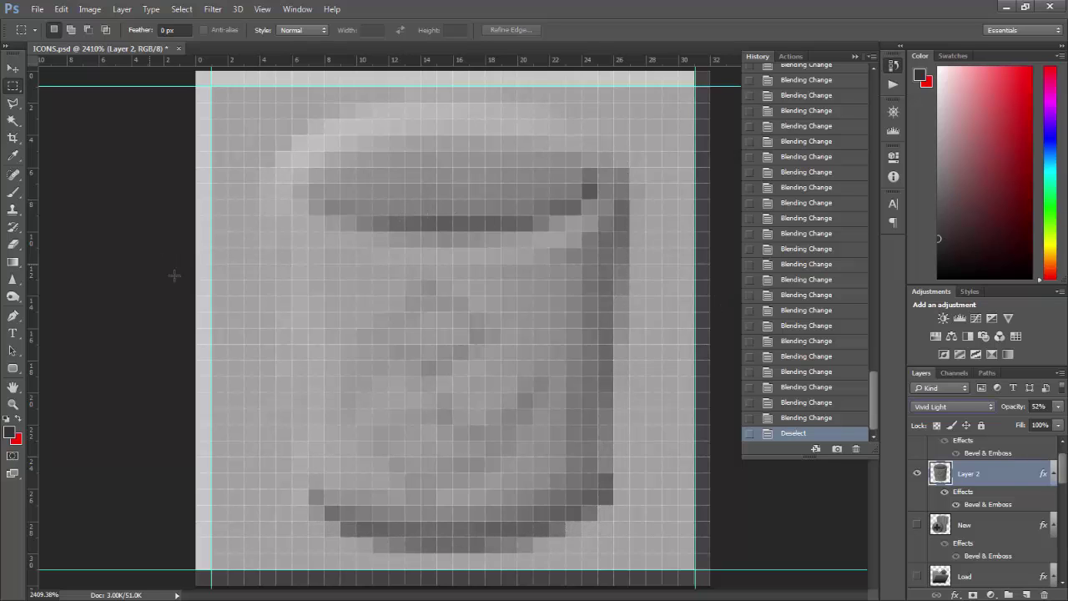
left_click(13, 404)
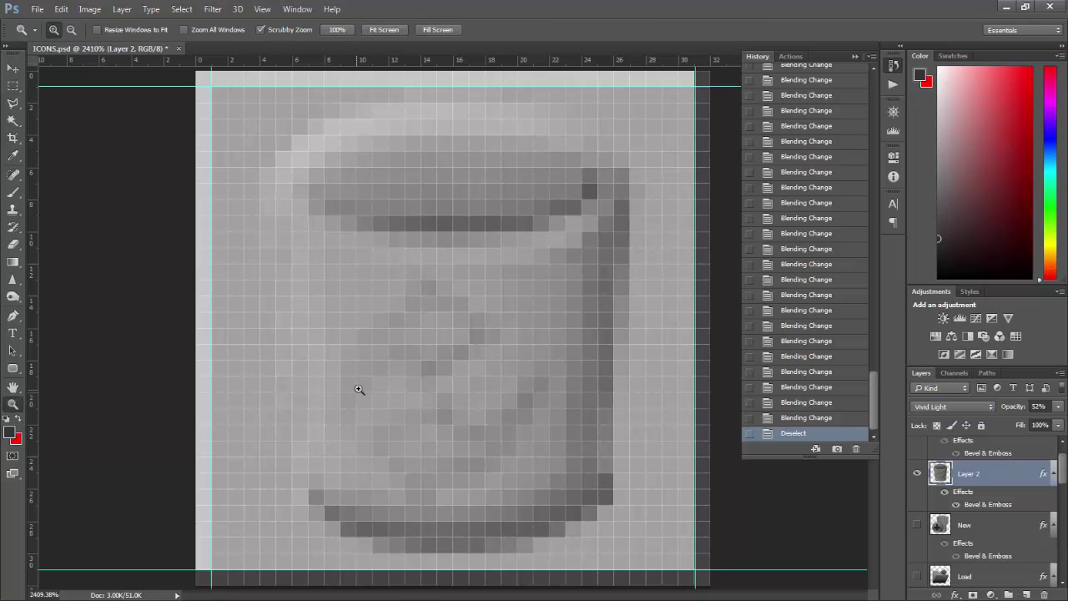
left_click(359, 390, "alt")
left_click(359, 389, "alt")
left_click(359, 389, "alt")
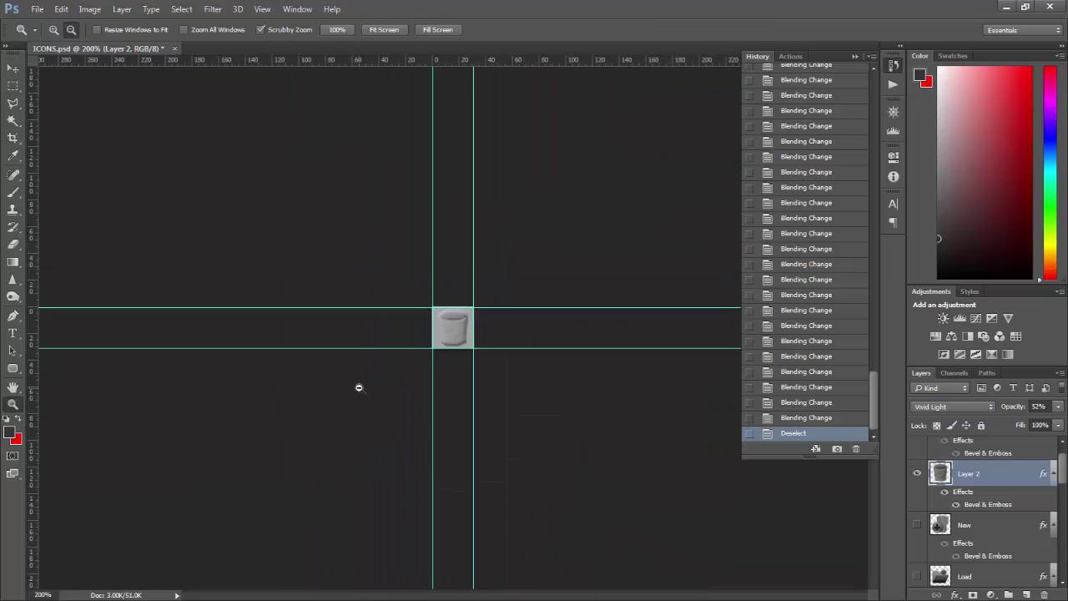
left_click(359, 389, "alt")
left_click(447, 333)
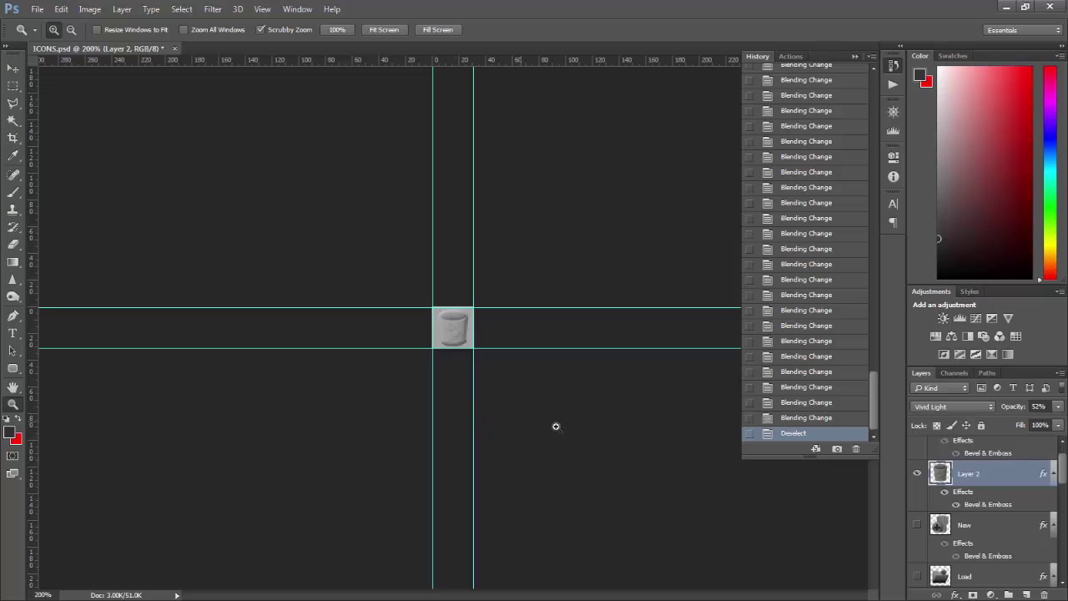
left_click(981, 406)
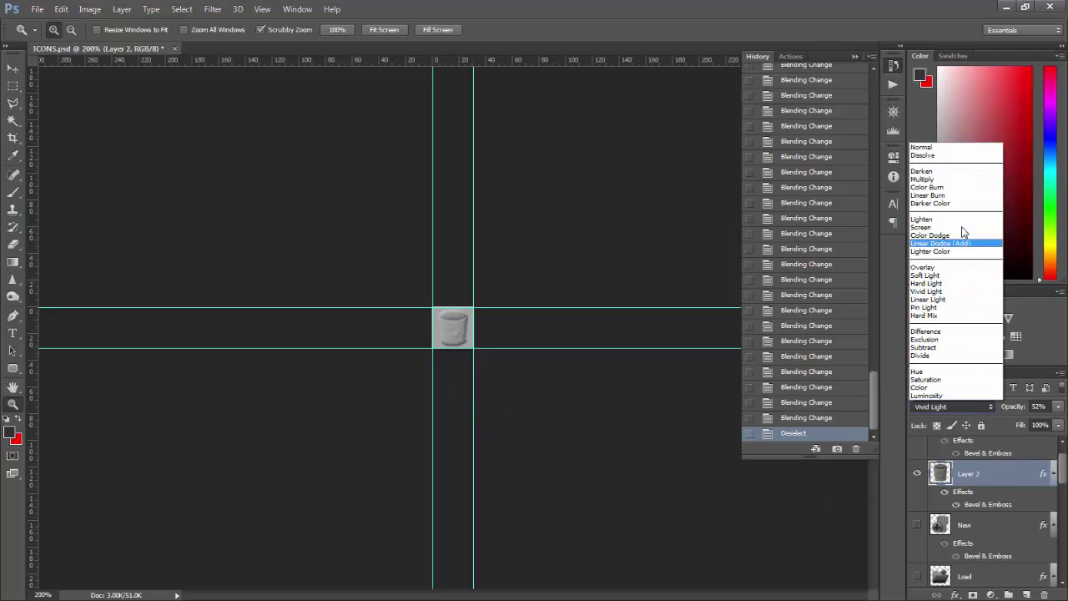
left_click(949, 203)
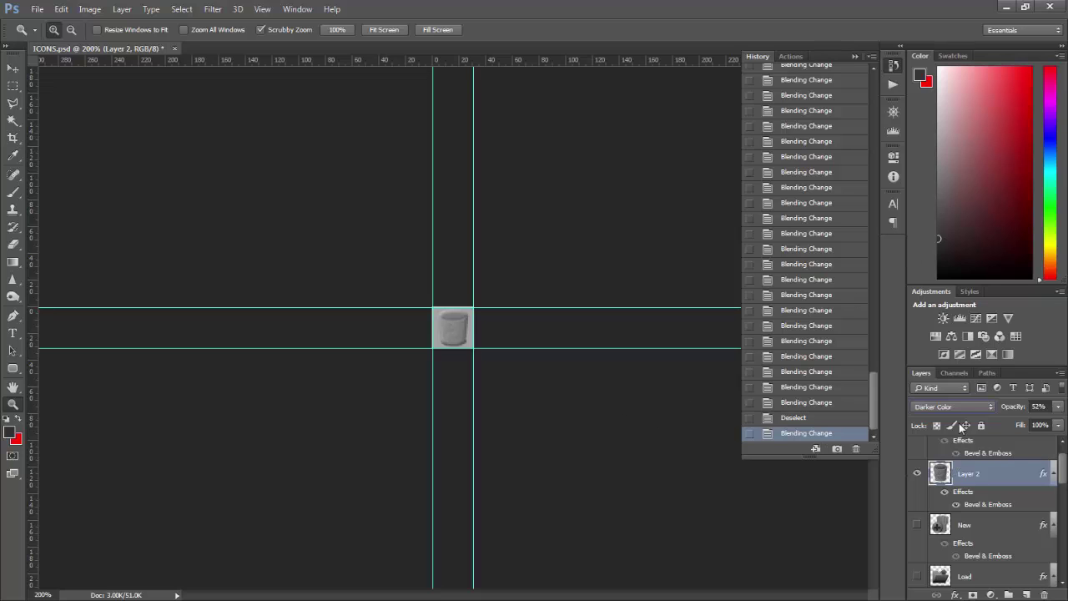
left_click(956, 407)
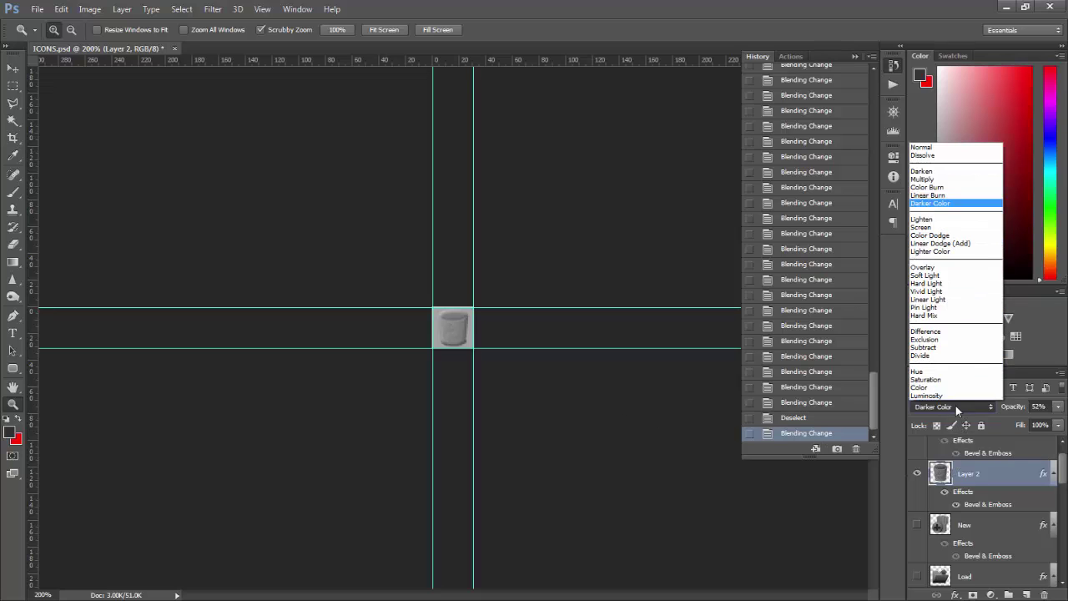
left_click(942, 299)
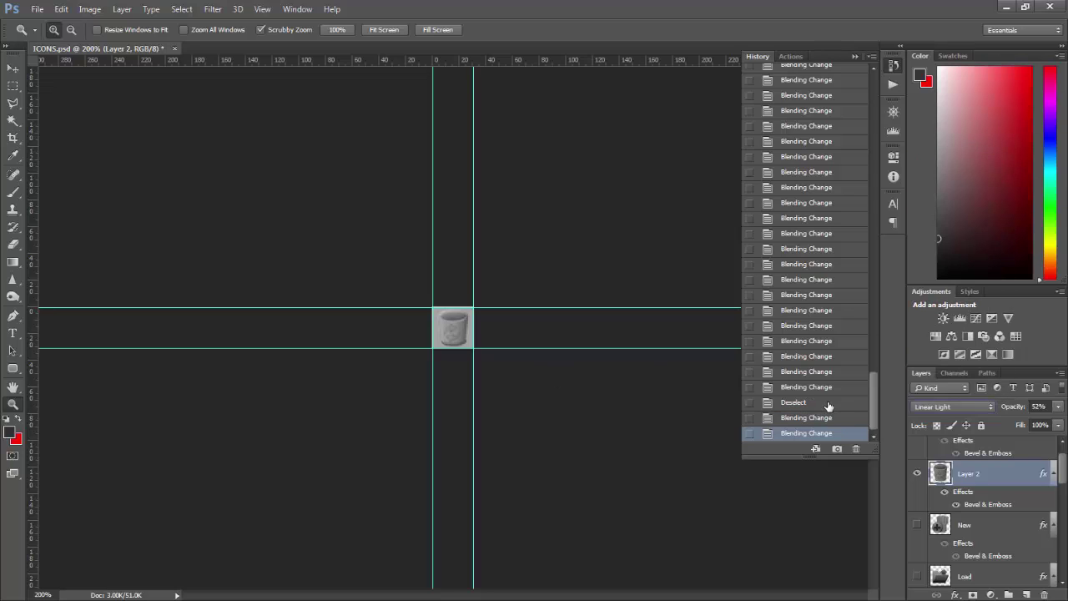
key("shift+plus")
key("shift+minus")
Save the trash bin icon as a PNG named DeleteGraphLight.png in the Editor textures folder
key("ctrl+shift+s")
left_click(450, 365)
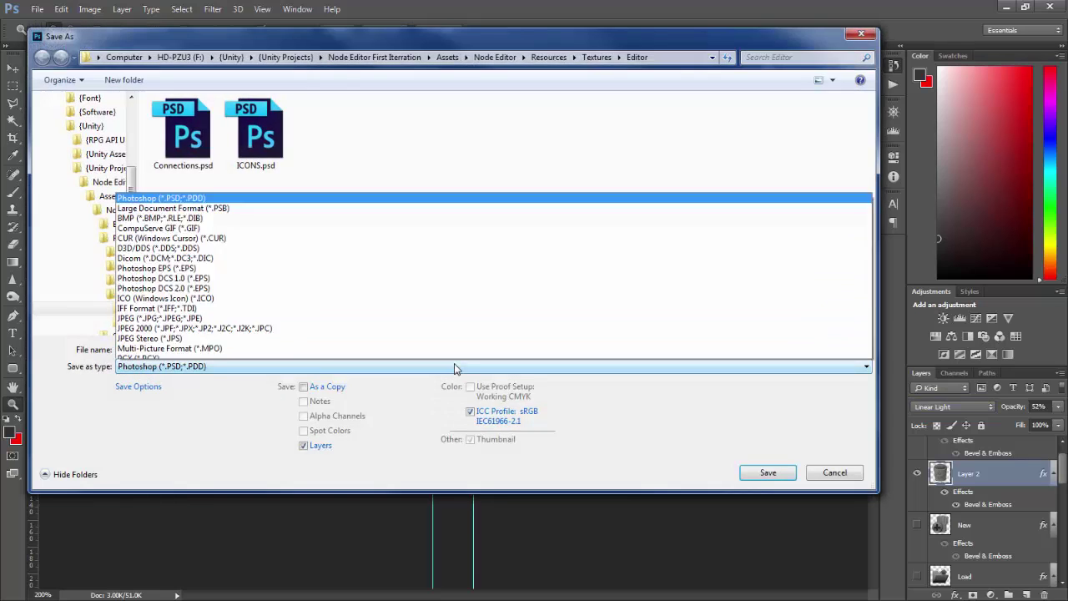
left_click(425, 314)
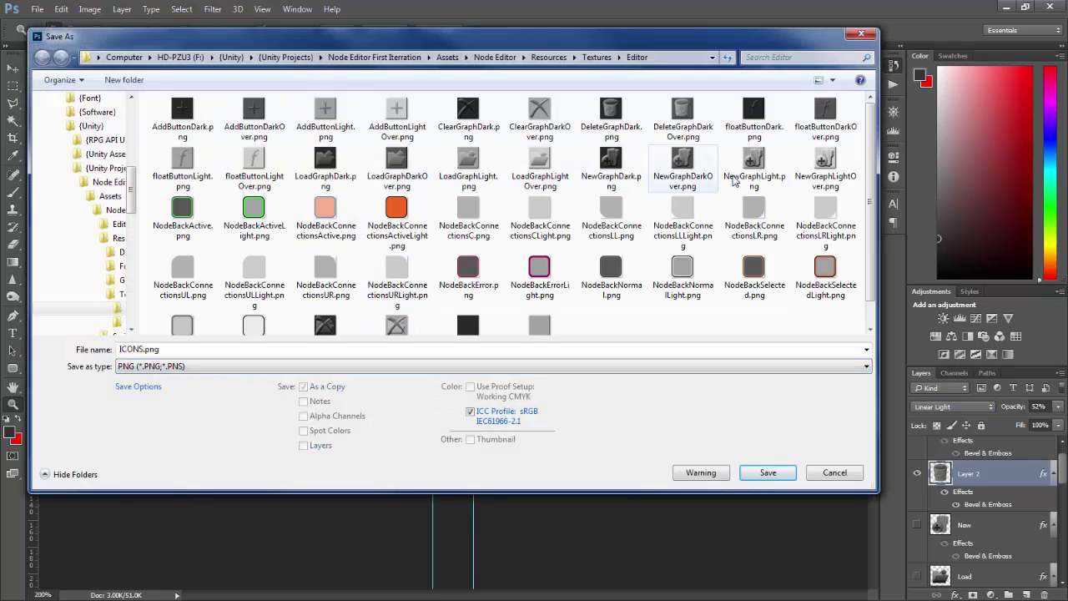
left_click(621, 117)
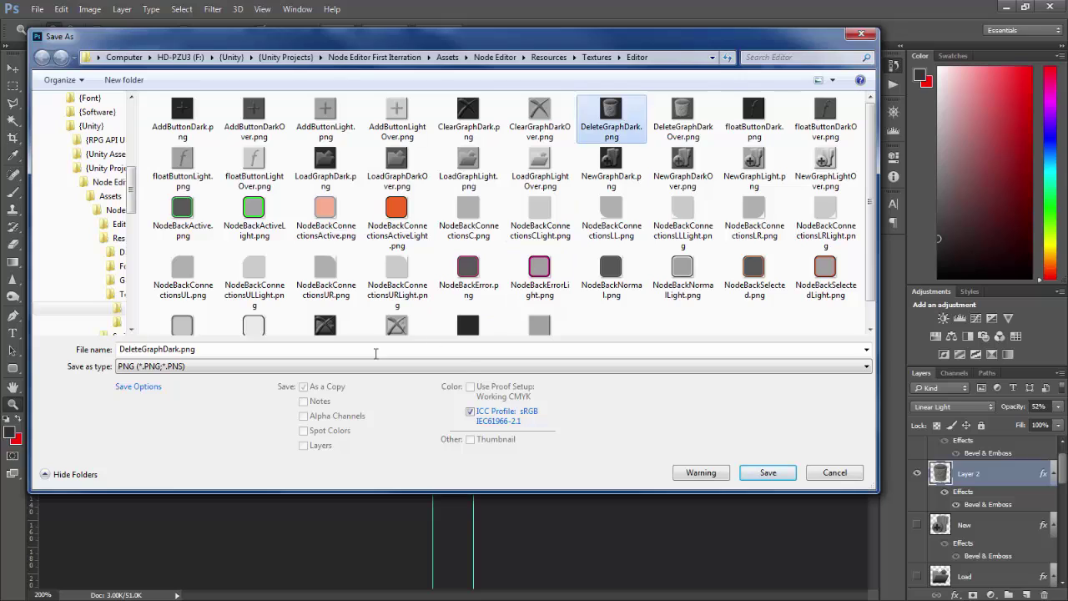
key("Left")
key("Left")
key("Left")
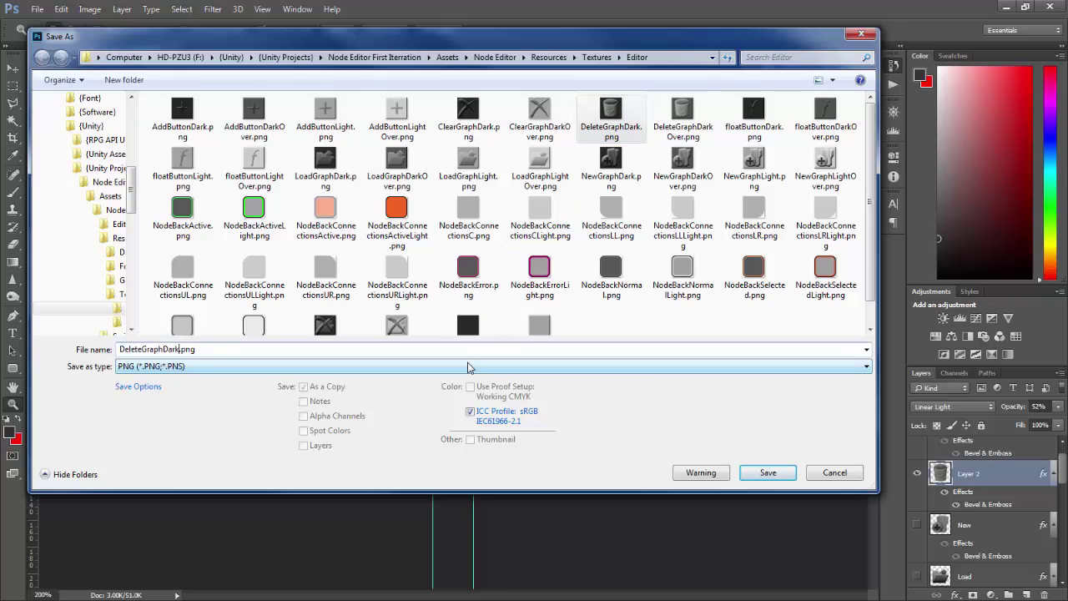
type("Light")
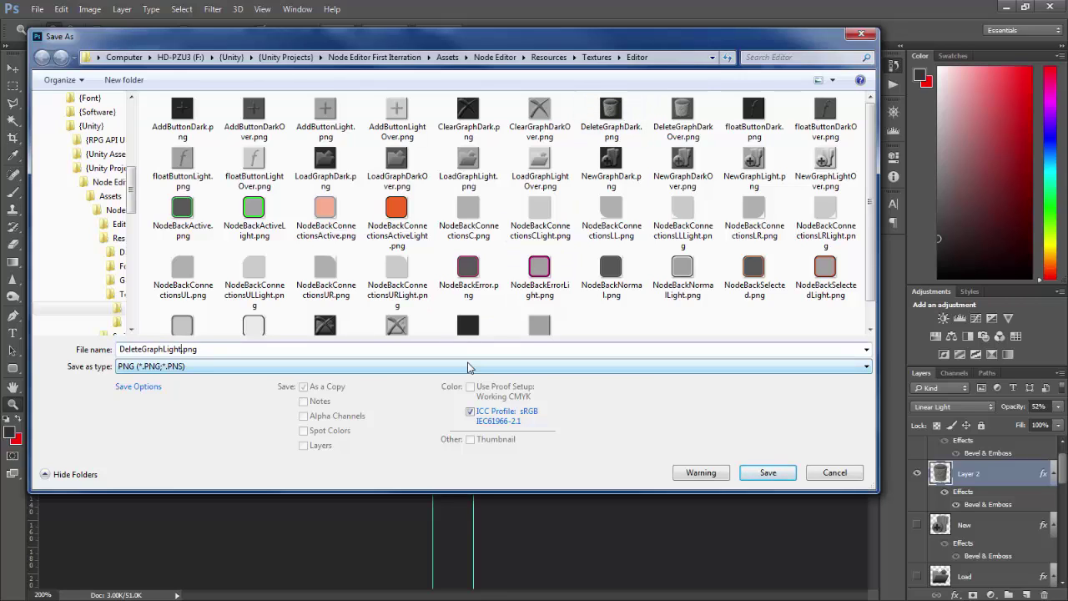
key("Return")
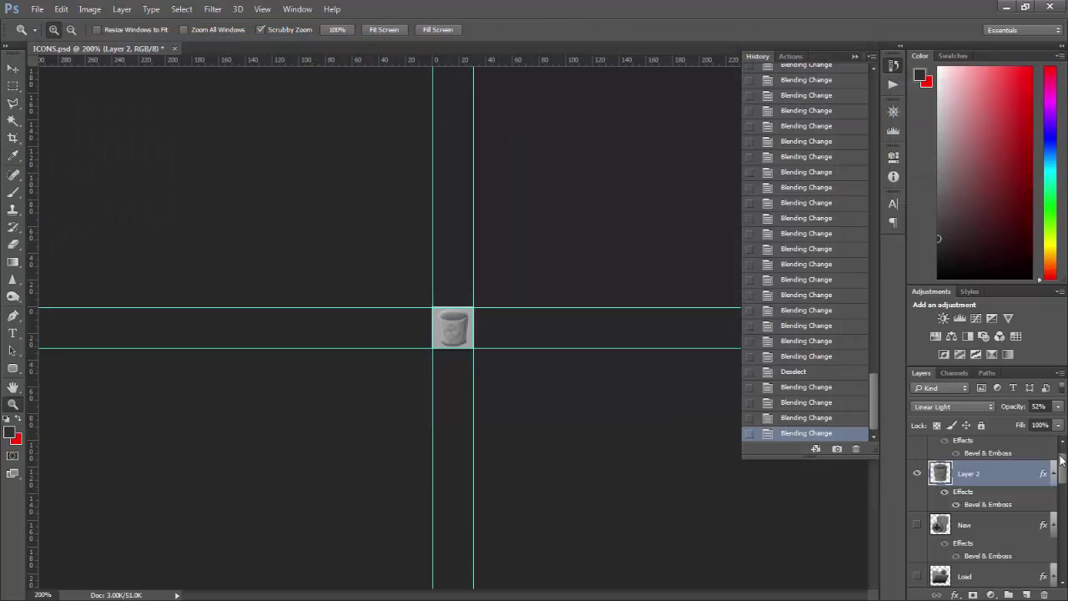
Show the Brightness/Contrast 1 layer and save the brightened trash bin icon as a PNG named DeleteGraphLightOver.png in the Editor textures folder
left_click_drag(1063, 465, 1055, 528)
left_click(917, 525)
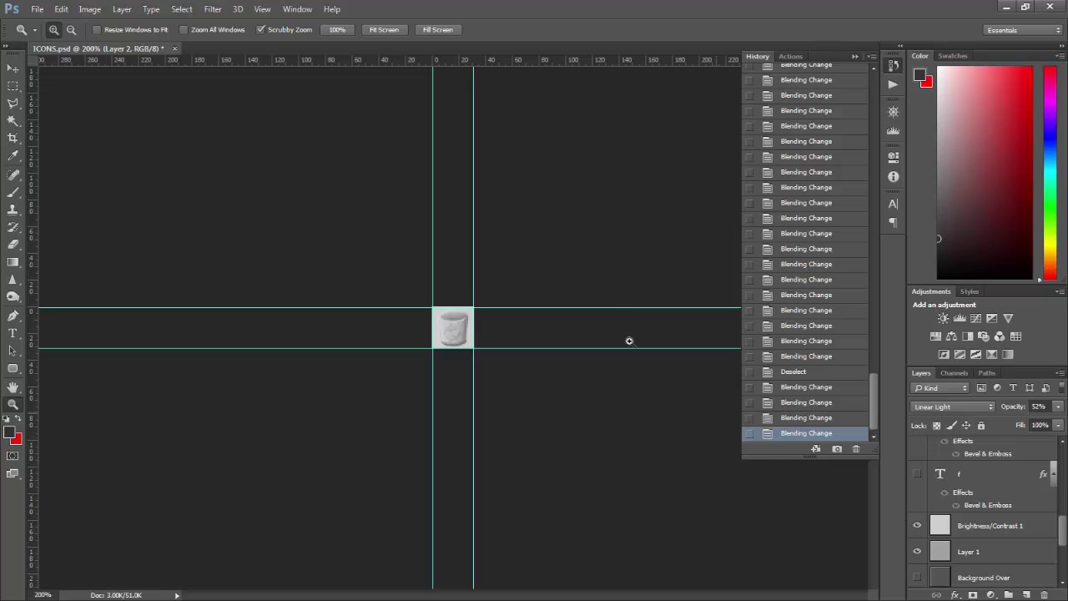
key("ctrl+shift+s")
left_click(563, 366)
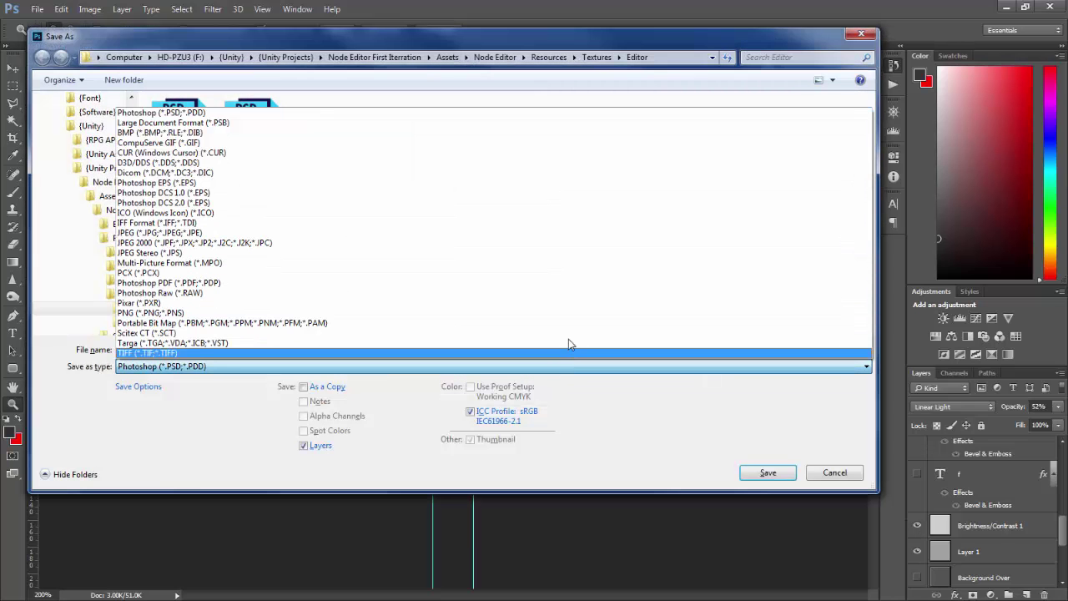
left_click(574, 318)
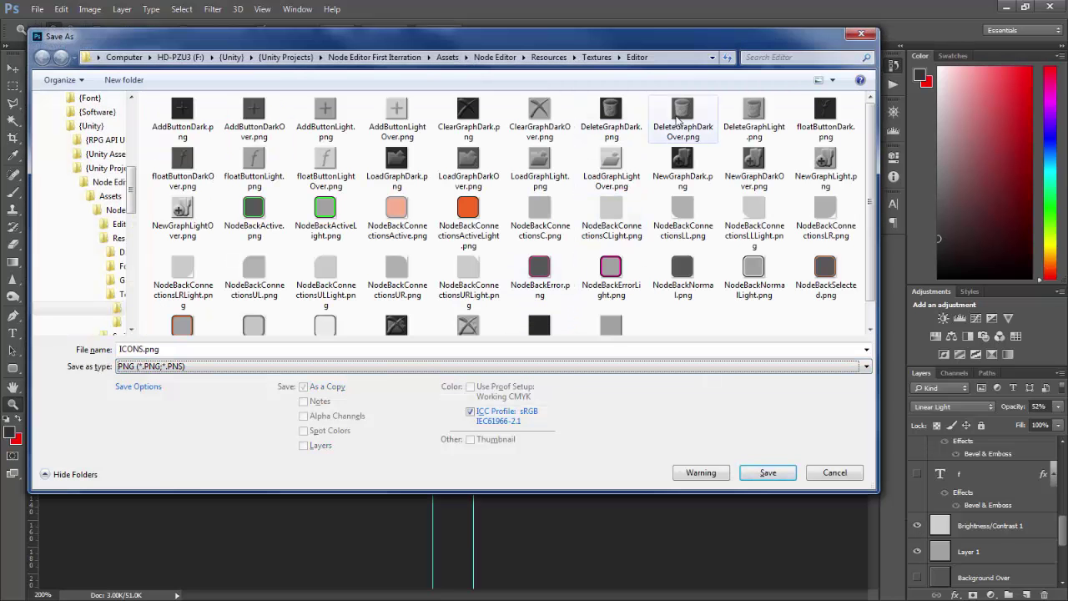
left_click(683, 119)
left_click(422, 349)
left_click(427, 349)
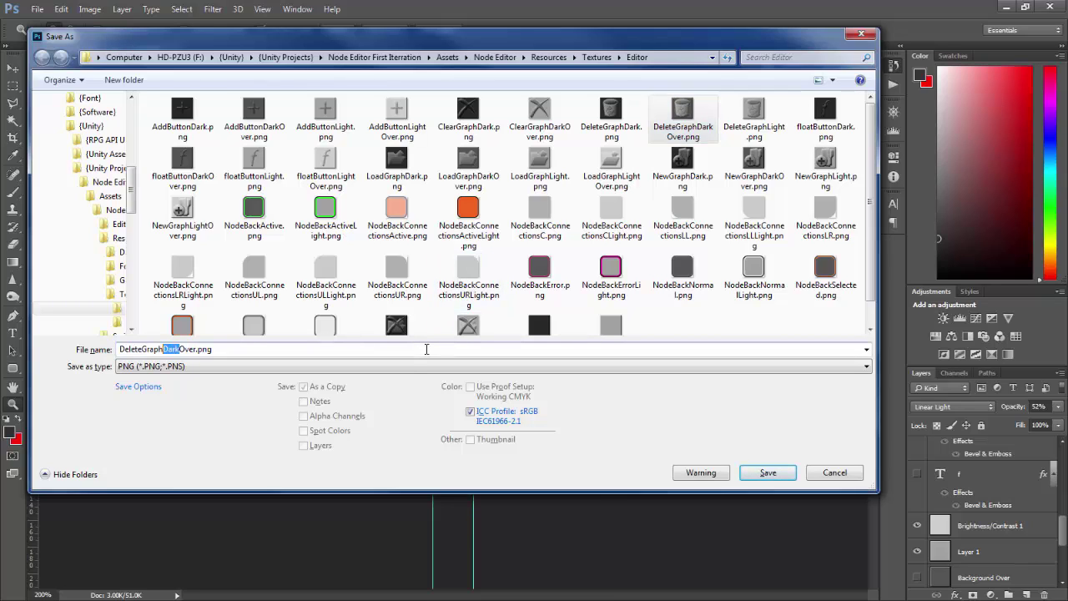
type("Light")
key("Return")
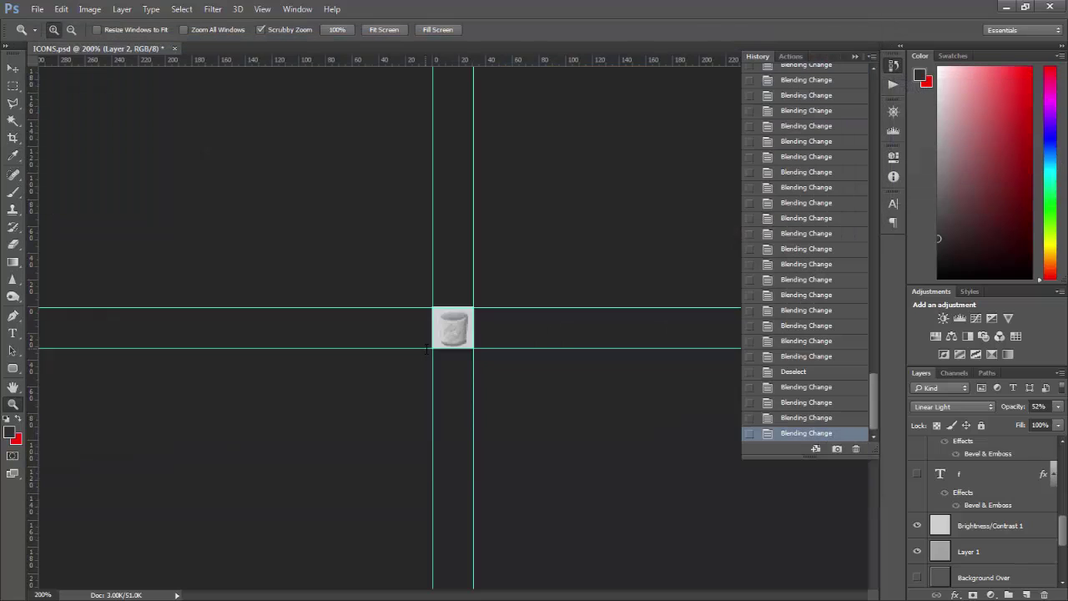
Swap the trash bin for the X icon by hiding Layer 2 and showing Layer 3, with Brightness/Contrast 1 hidden
scroll(1064, 524, "up", 10)
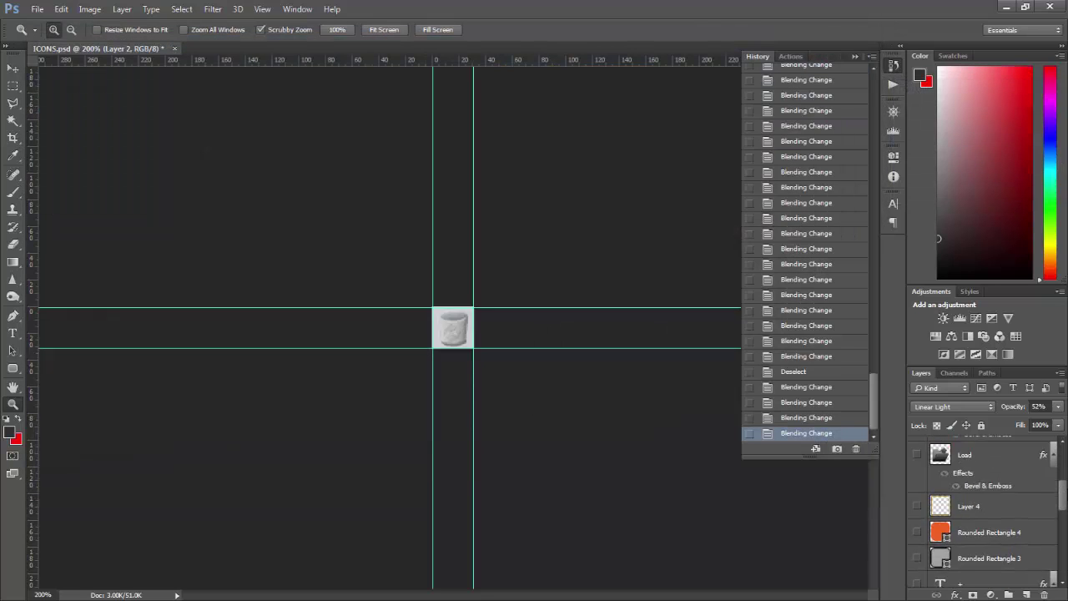
left_click(918, 502)
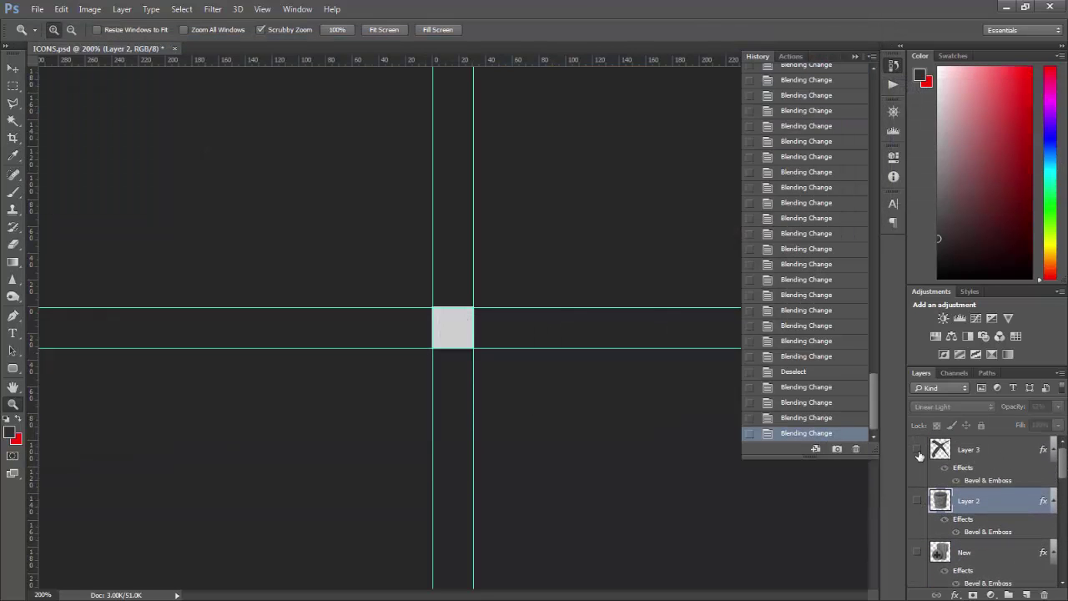
left_click(918, 450)
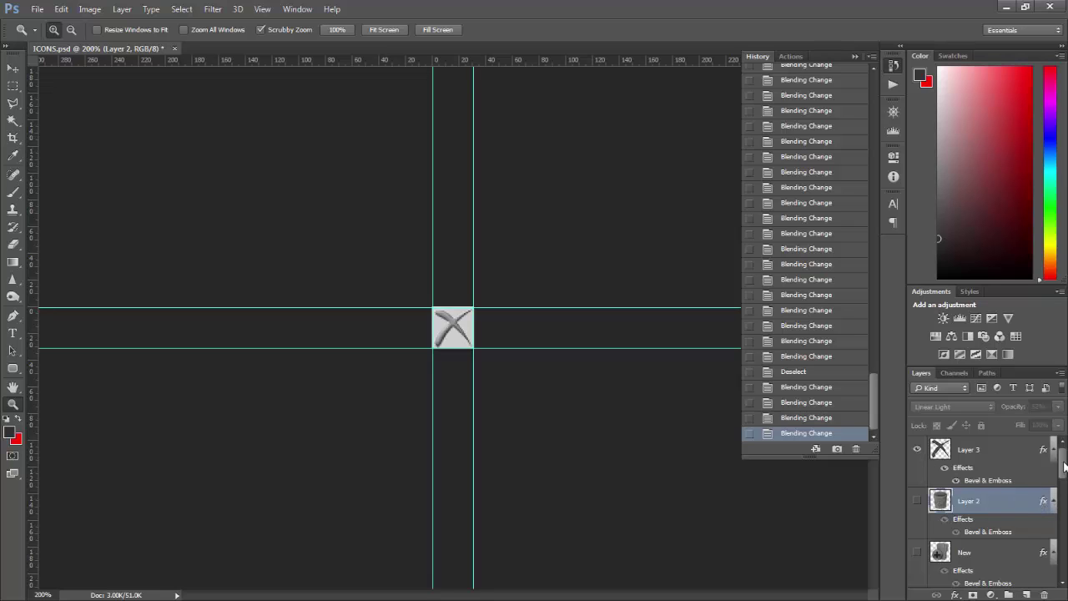
left_click_drag(1061, 473, 1064, 535)
left_click(918, 527)
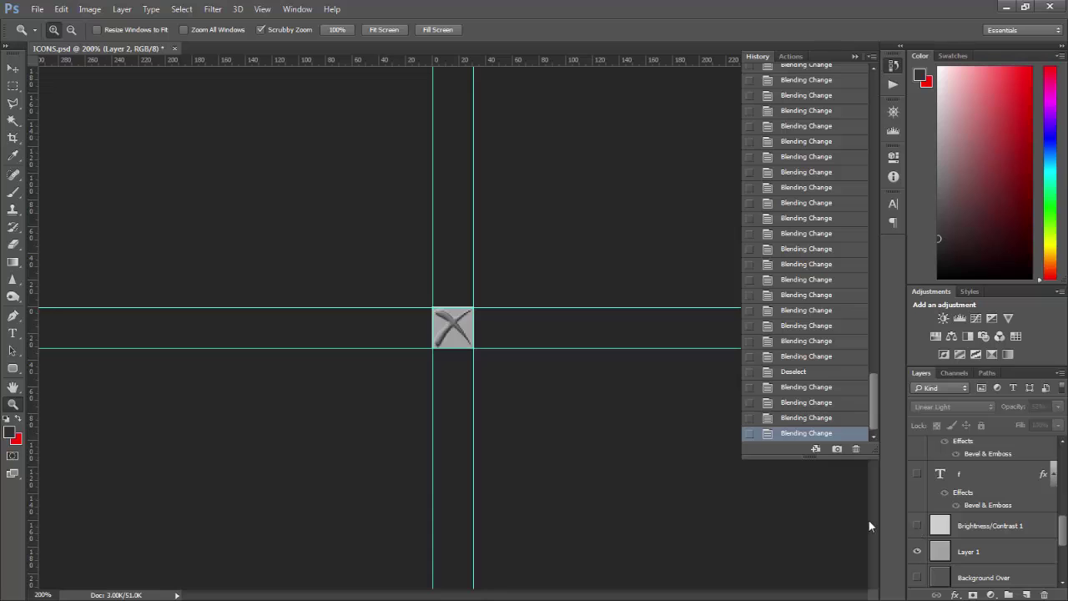
Save the X icon as a PNG named ClearGraphLight.png in the Editor textures folder
key("ctrl+shift+s")
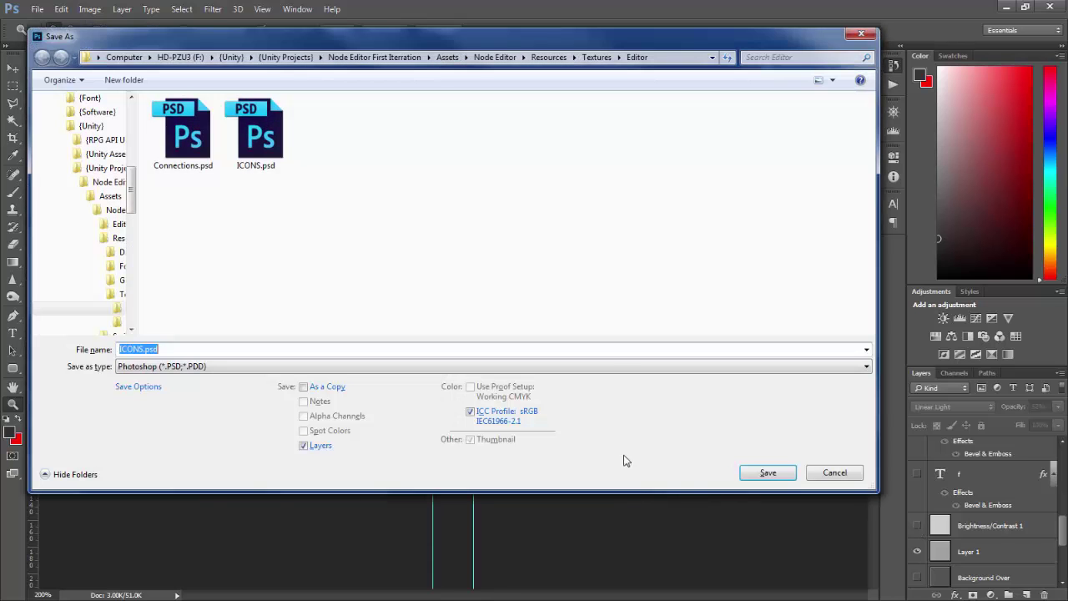
left_click(616, 367)
left_click(612, 318)
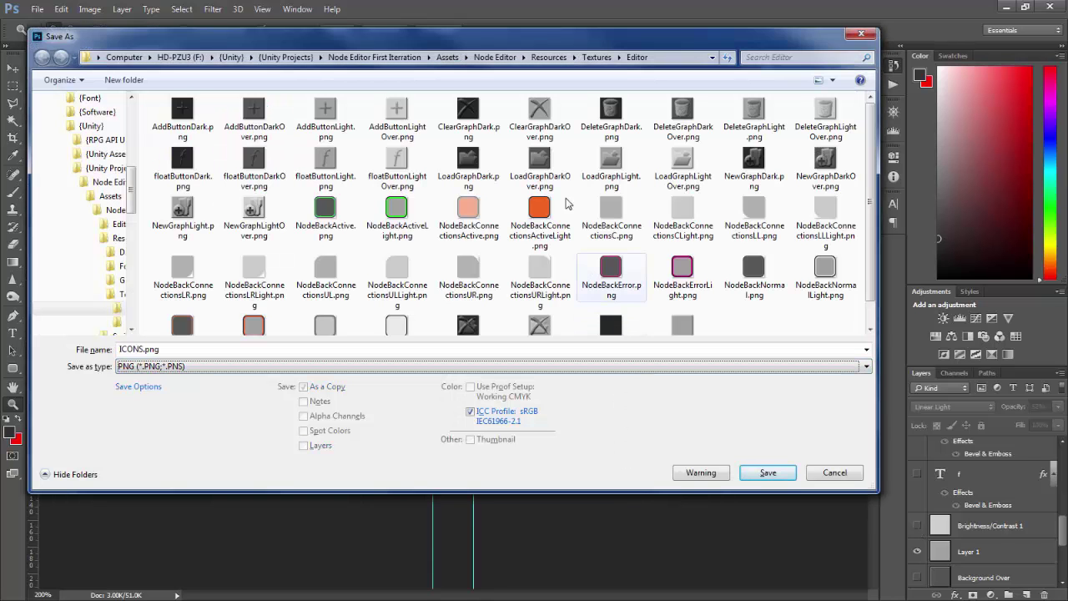
left_click(468, 110)
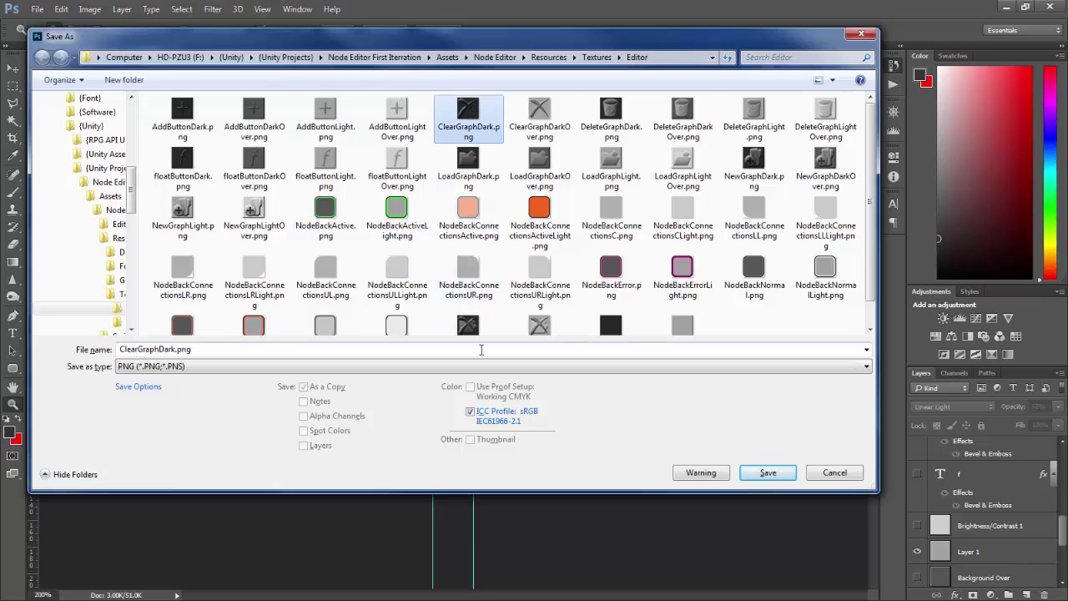
left_click(481, 350)
left_click(481, 350)
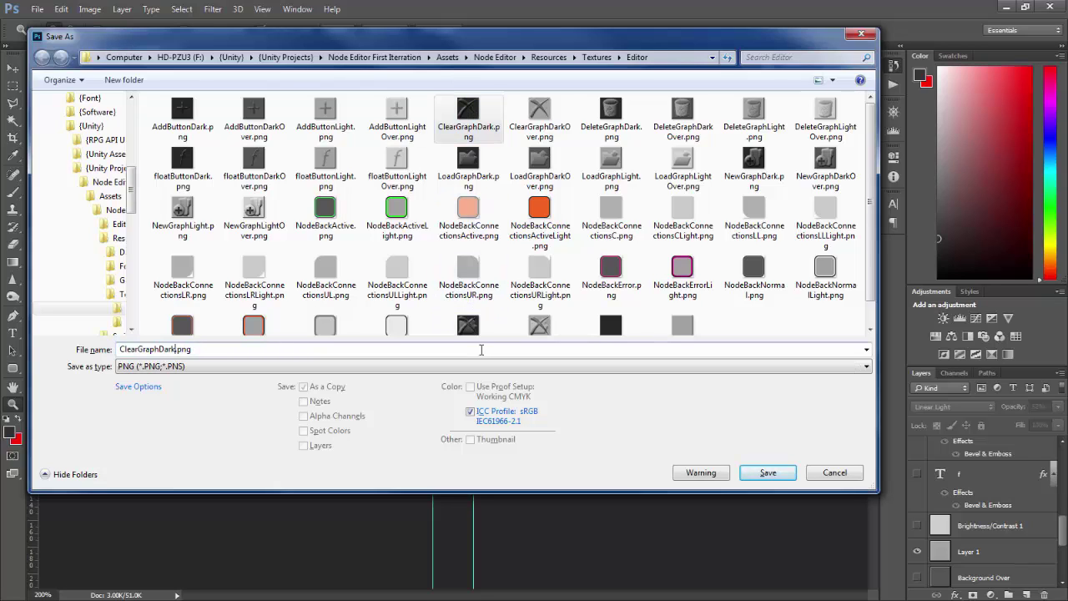
type("Light")
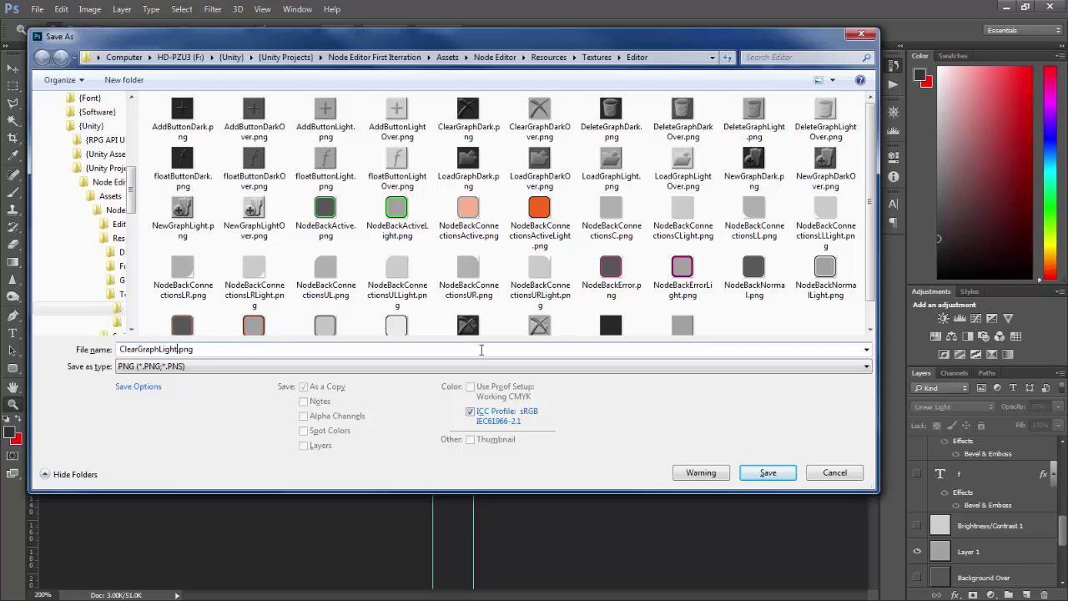
key("Return")
key("Return")
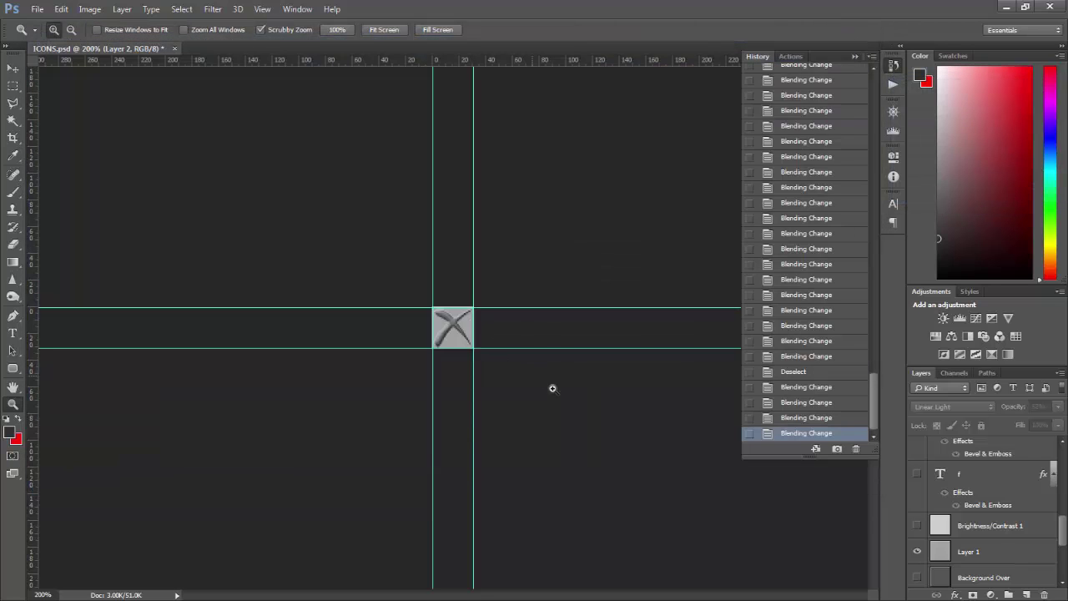
Show the Brightness/Contrast 1 layer and start saving the brightened X icon in PNG format
left_click(917, 525)
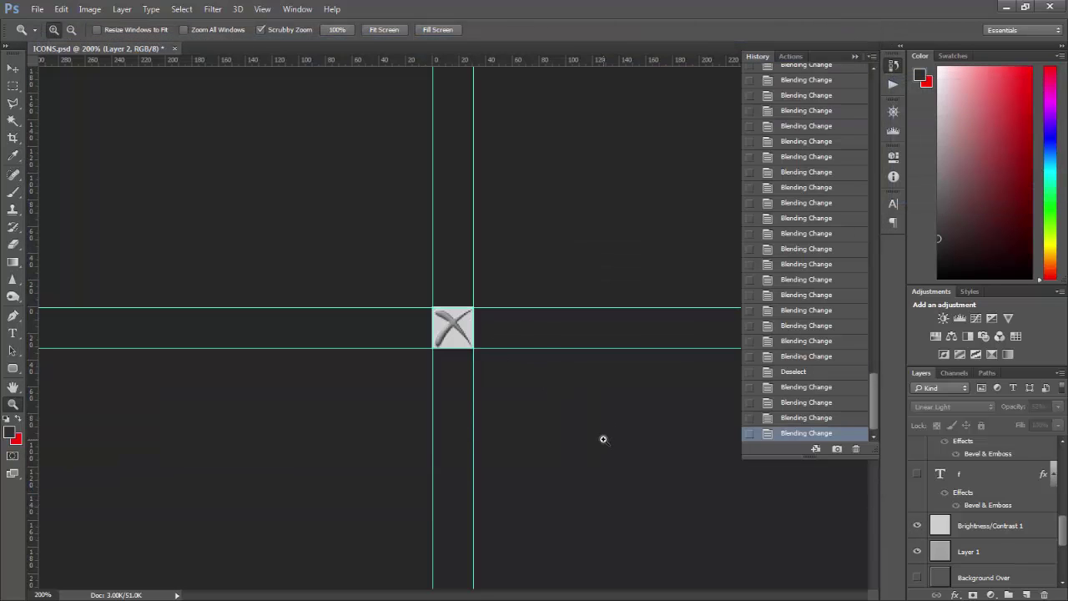
key("ctrl+shift+s")
left_click(486, 368)
left_click(480, 319)
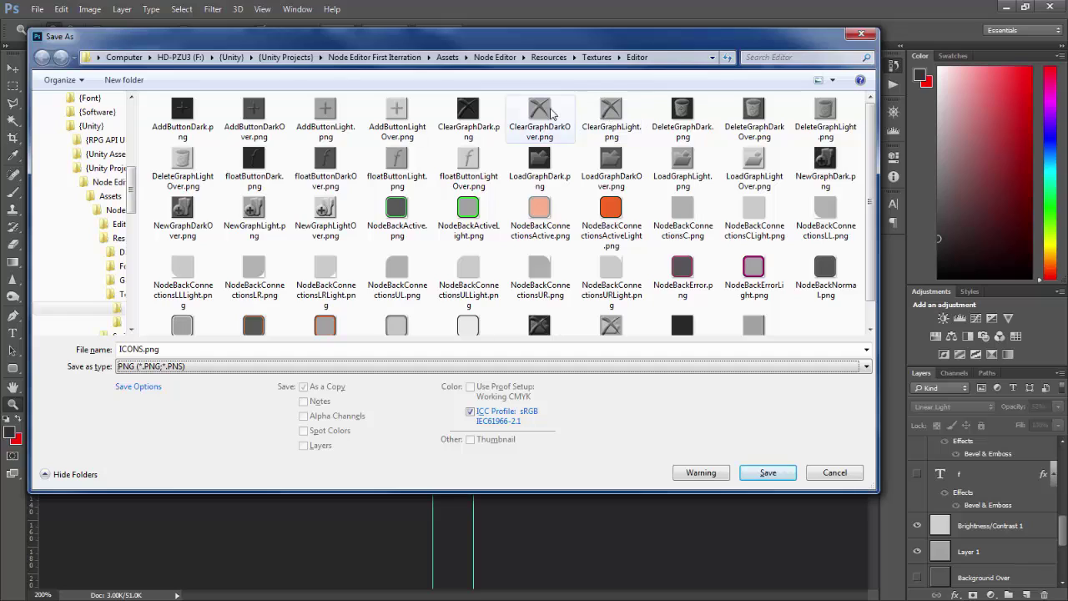
Save the light hover version of the clear icon as ClearGraphLightOver.png in the Editor textures folder
left_click(551, 113)
double_click(382, 351)
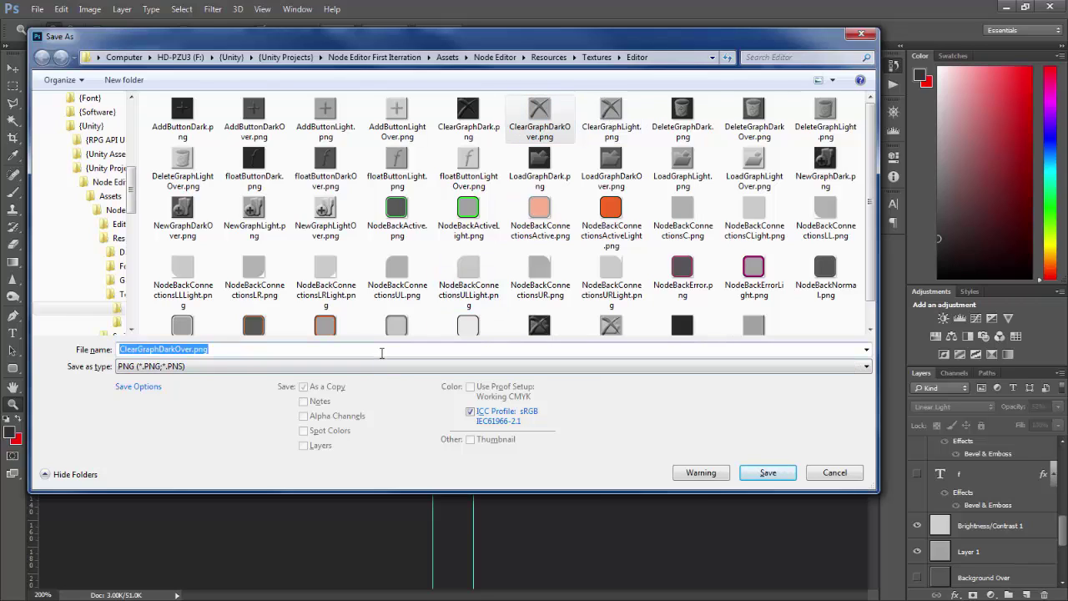
left_click(381, 352)
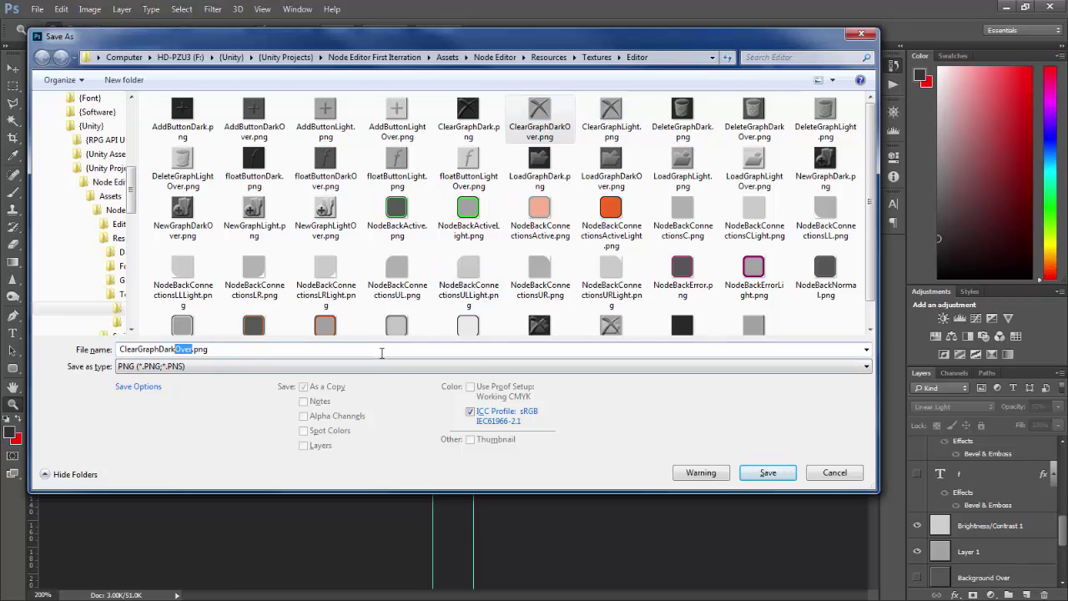
key("Left")
type("Light")
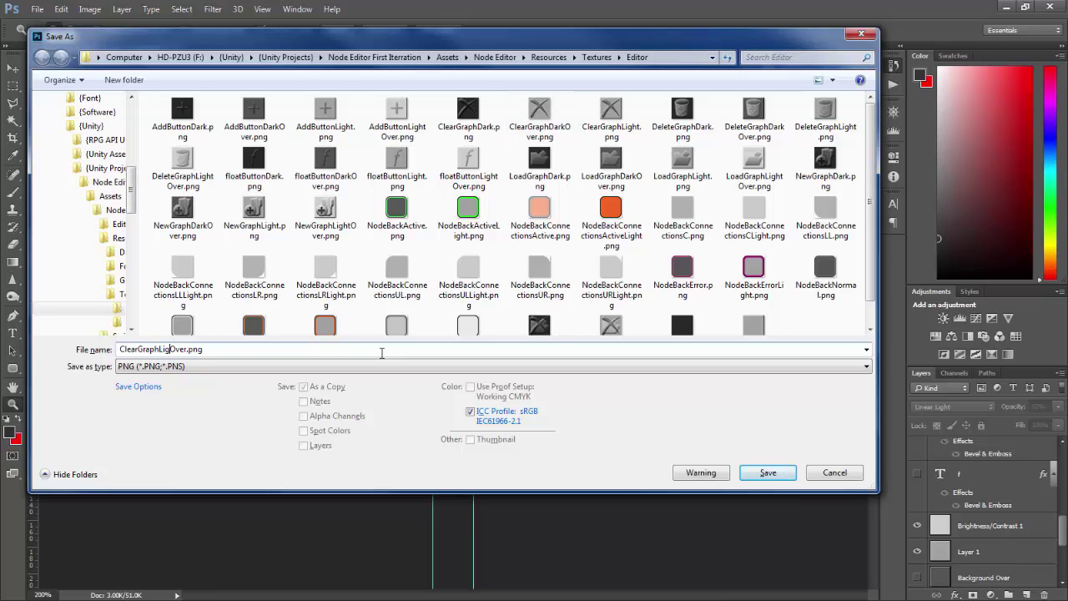
key("Return")
key("Return")
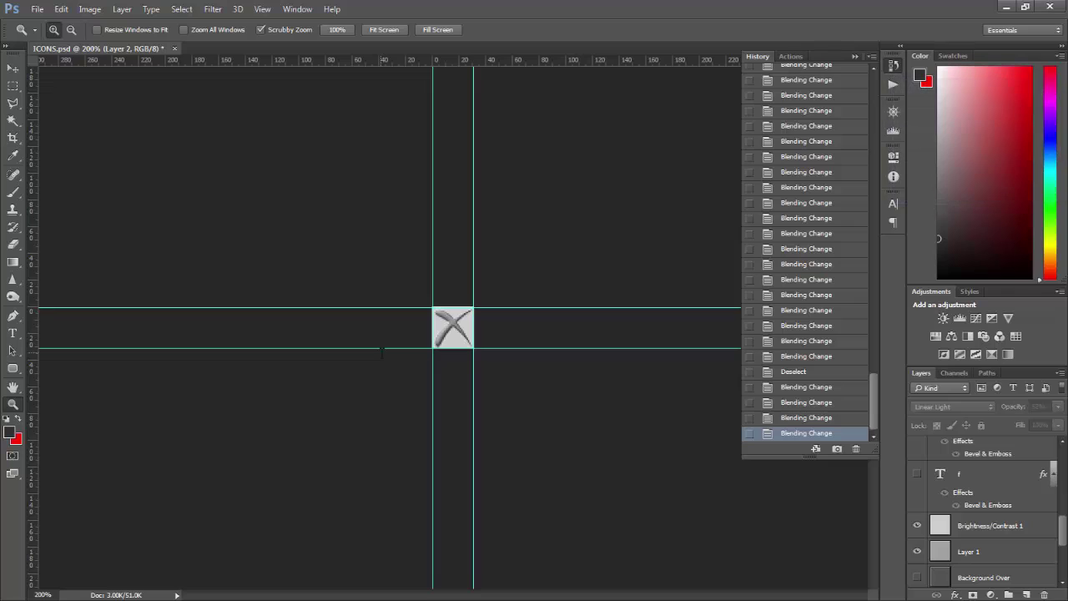
Show the Load layer over the X icon and hide the Brightness/Contrast 1 layer
left_click_drag(1066, 536, 1066, 475)
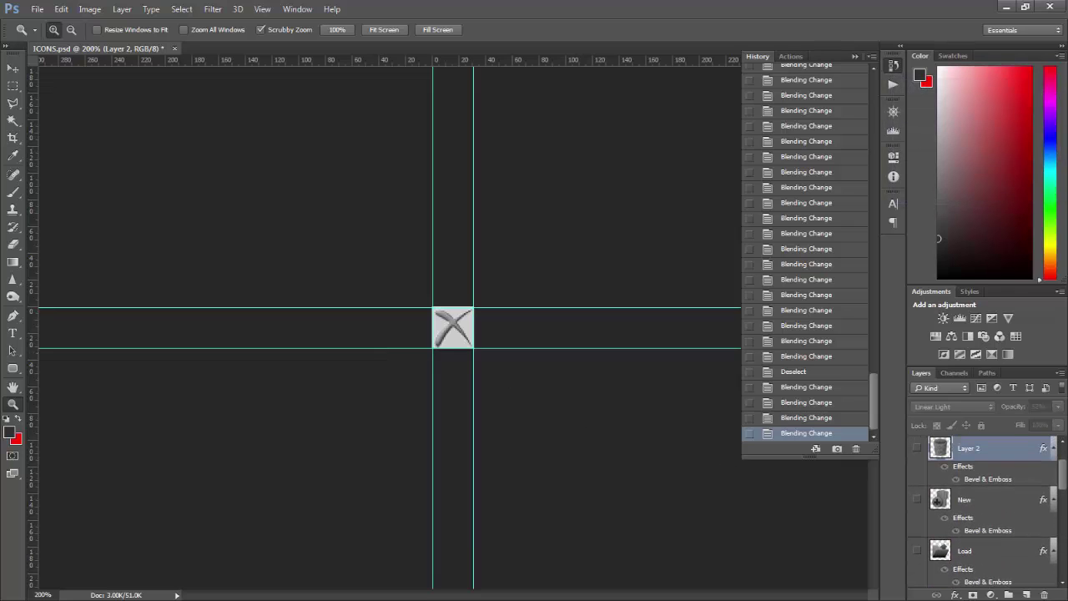
left_click(917, 551)
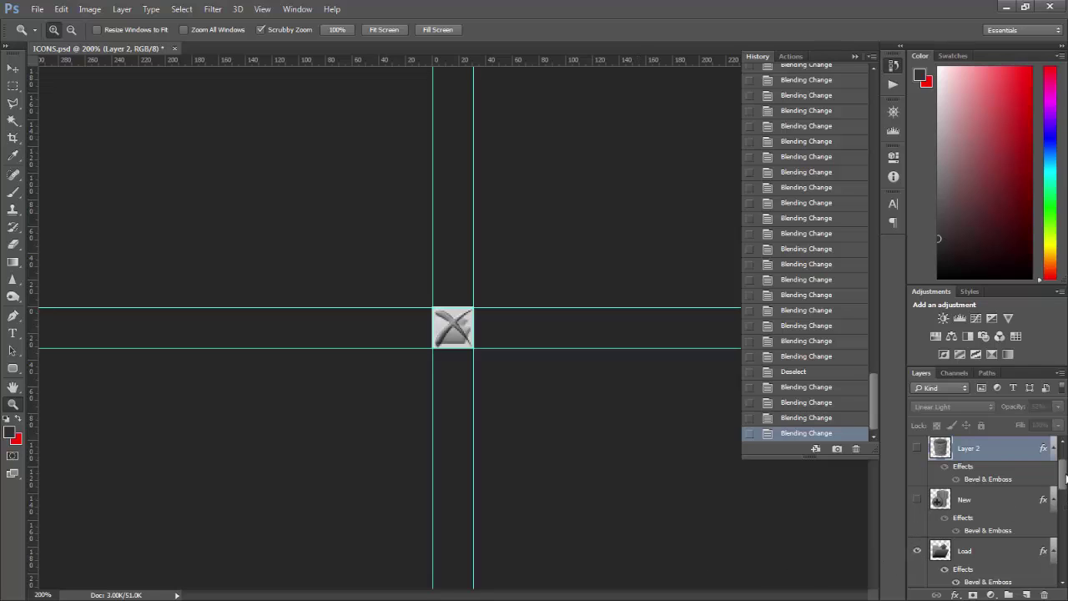
left_click_drag(1066, 477, 1064, 531)
left_click(917, 504)
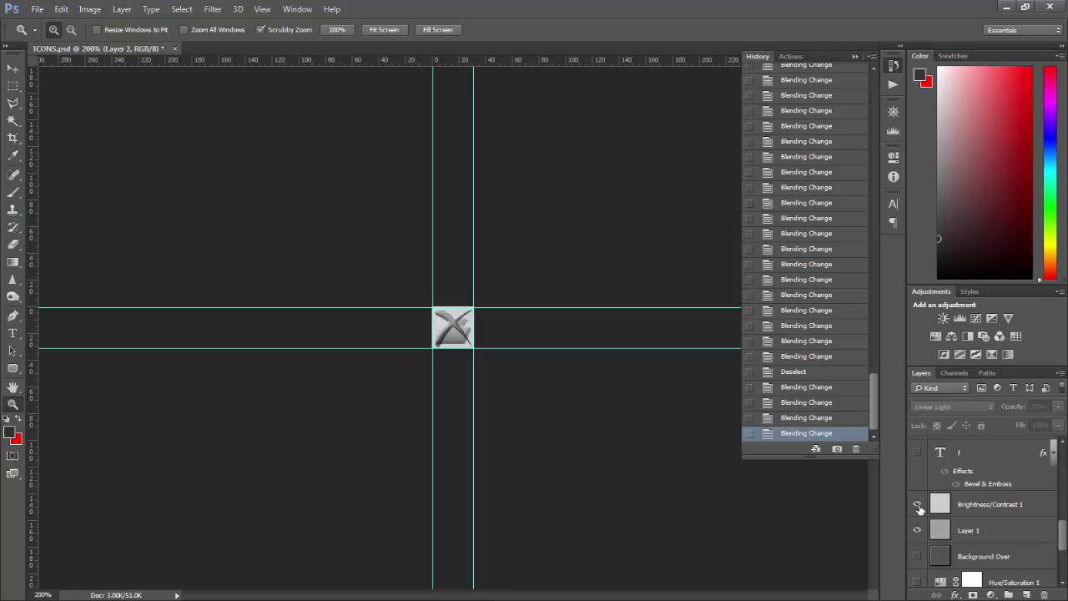
Save a PNG copy of the combined icon as UnloadGraphLight.png in the Editor textures folder
key("ctrl+shift+s")
left_click(389, 368)
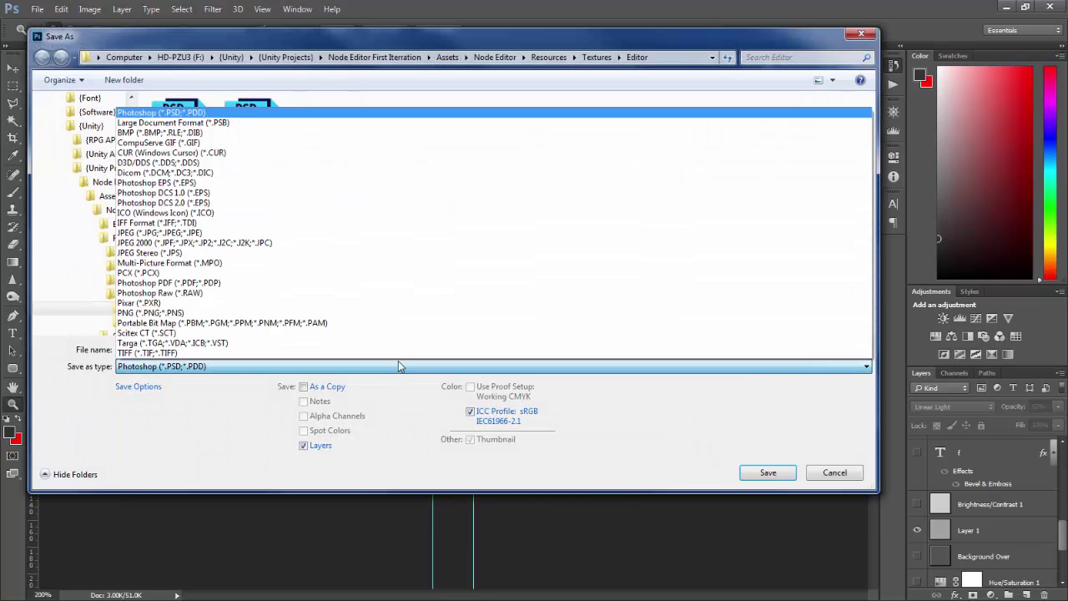
left_click(410, 322)
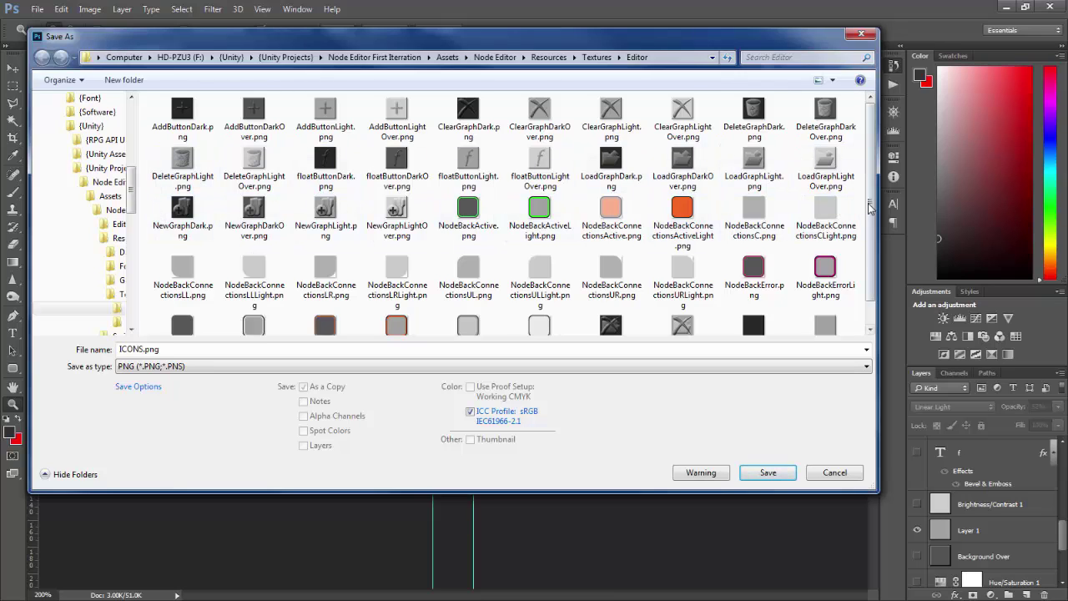
scroll(751, 250, "down", 1)
left_click(611, 309)
left_click(599, 352)
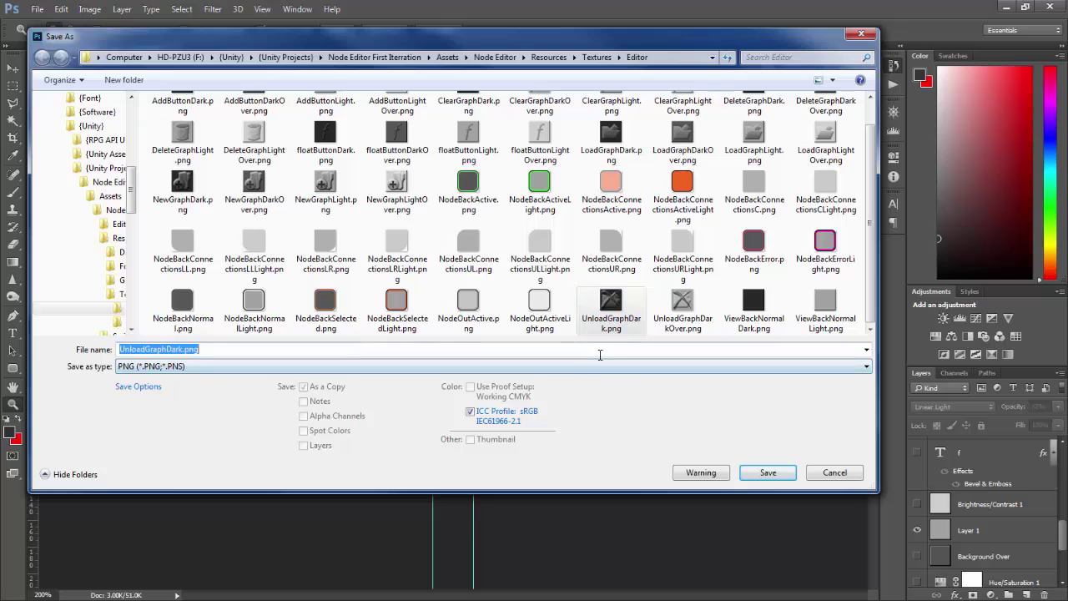
left_click(600, 354)
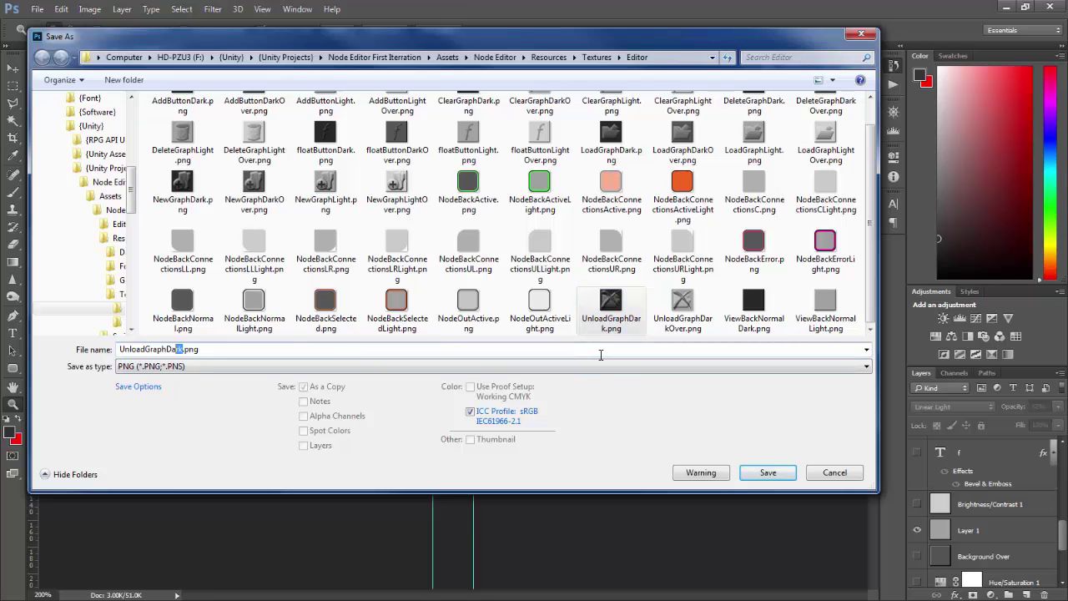
type("Light")
key("Return")
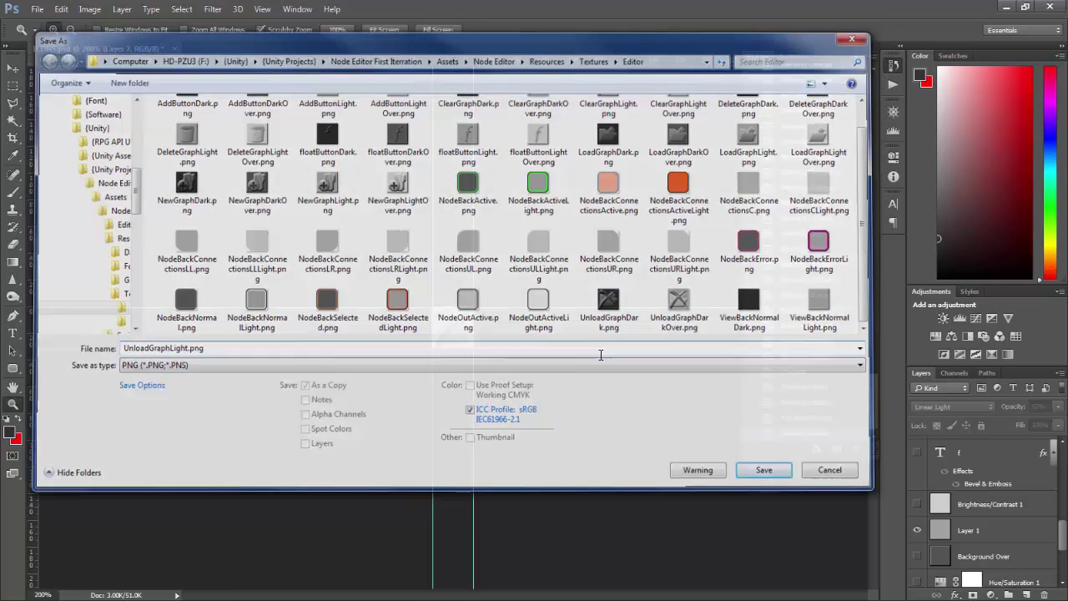
key("Return")
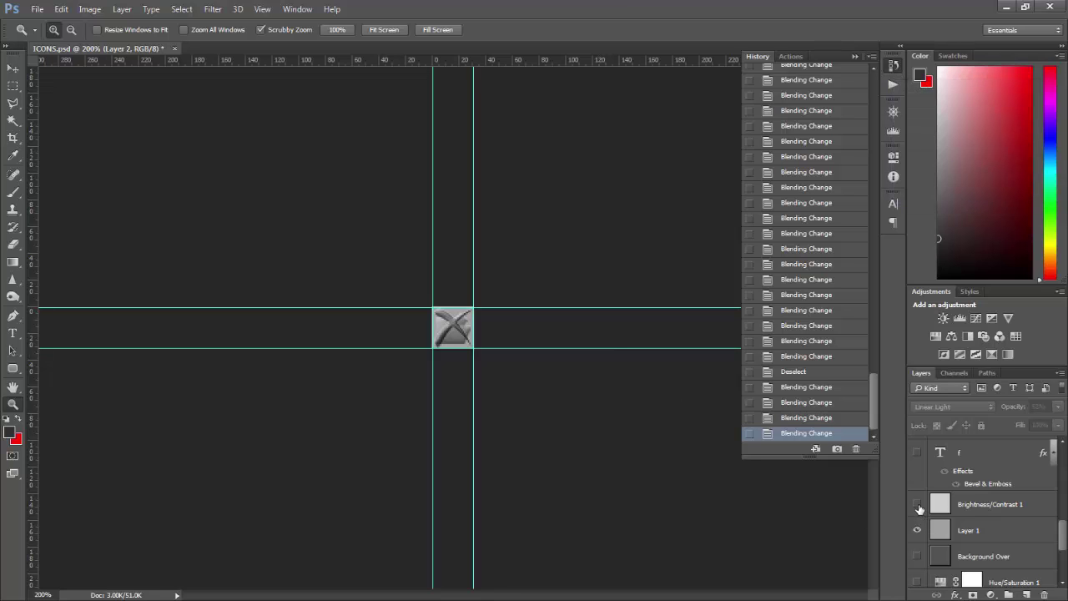
Show the Brightness/Contrast 1 layer and save a PNG copy of the icon as UnloadGraphLightOver.png
left_click(918, 504)
key("ctrl+shift+s")
left_click(604, 367)
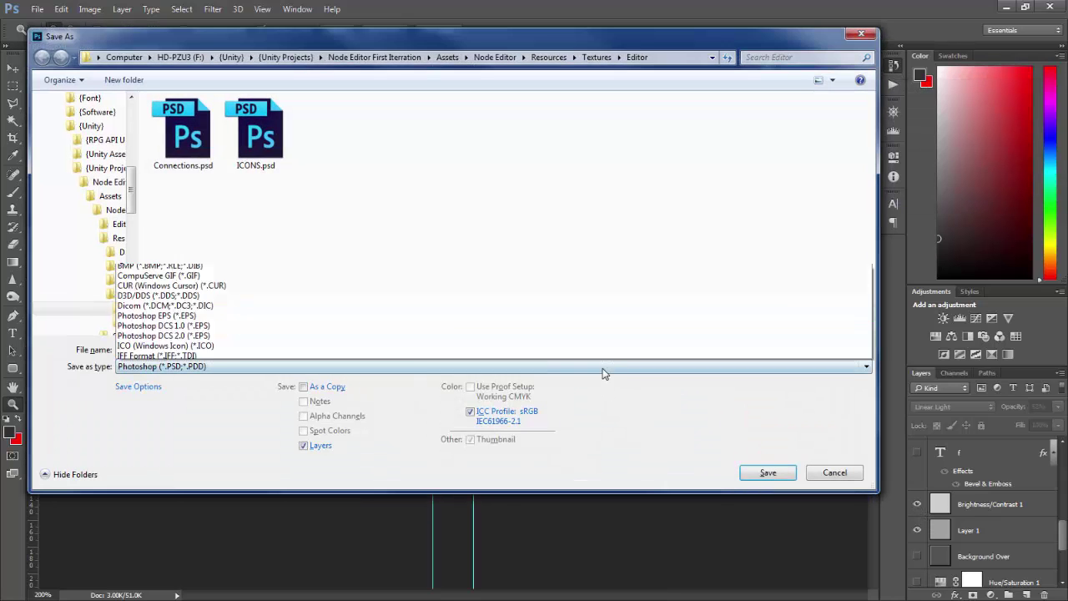
left_click(606, 317)
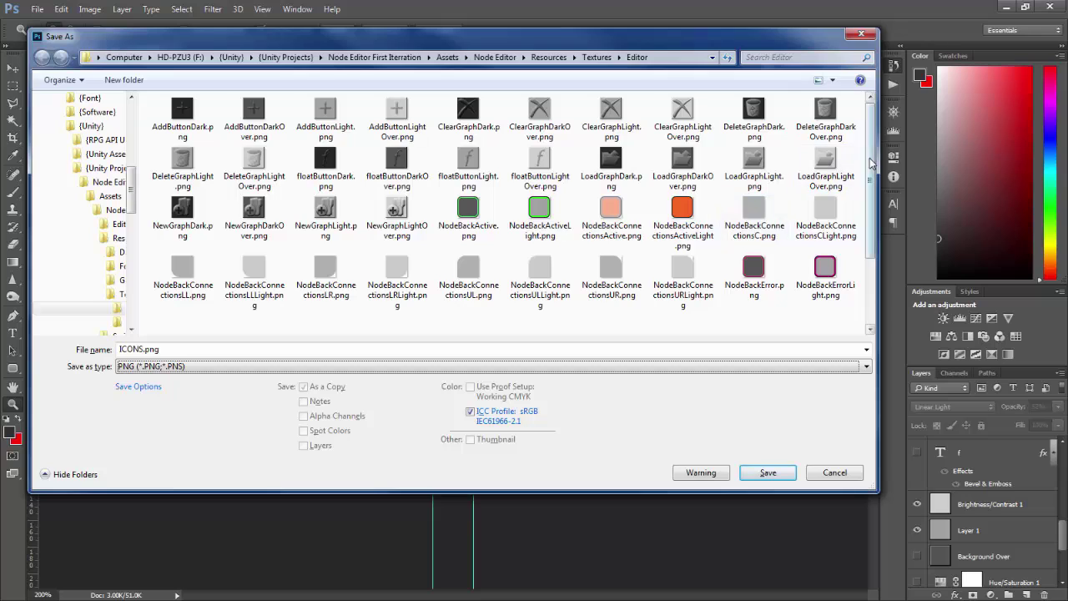
scroll(724, 284, "down", 2)
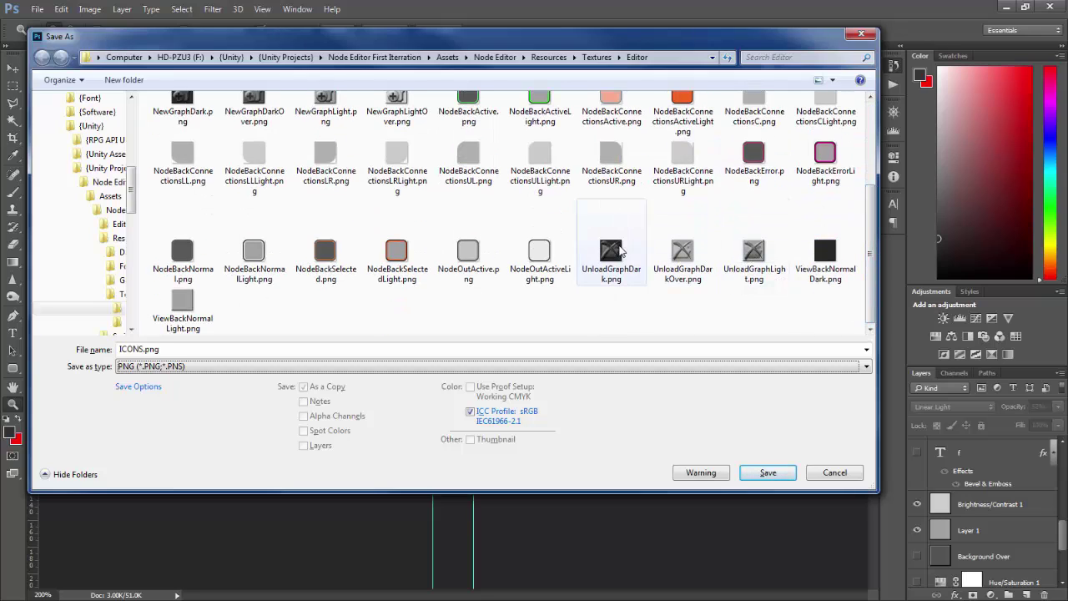
left_click(683, 251)
left_click(558, 351)
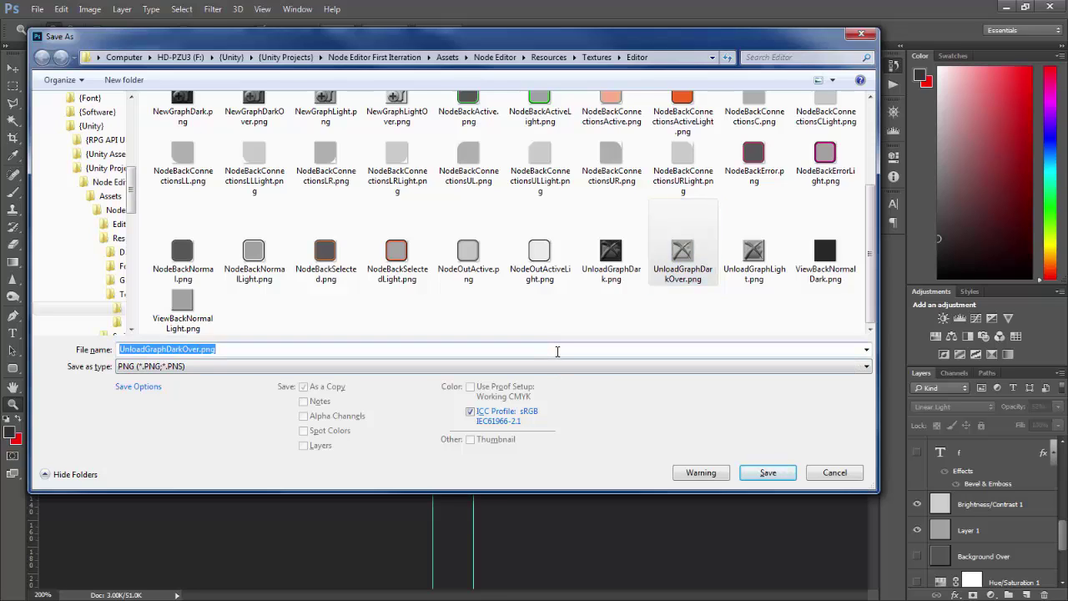
left_click(557, 351)
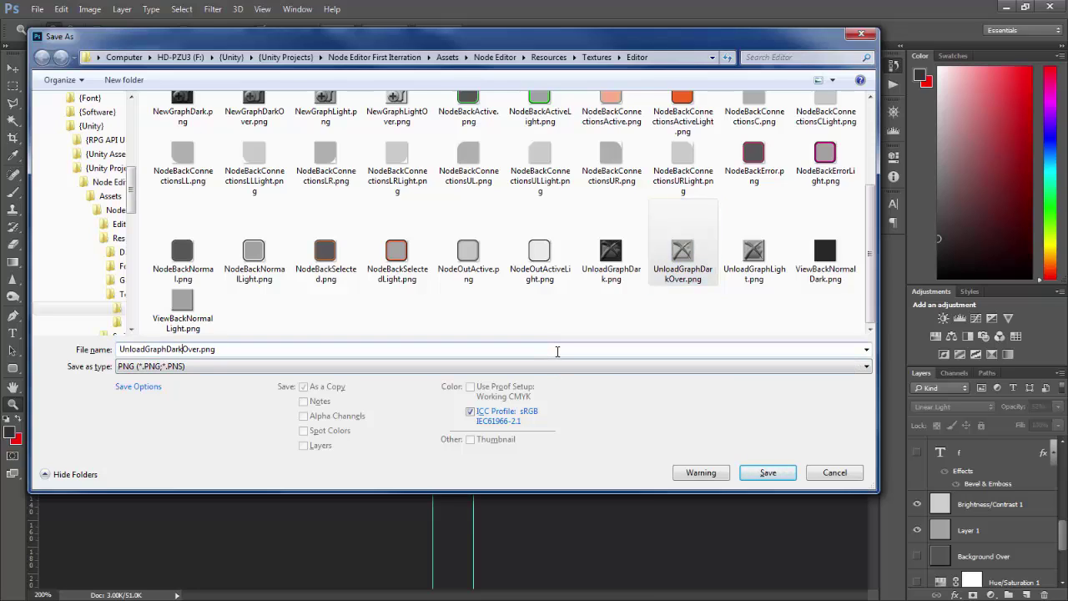
type("Light")
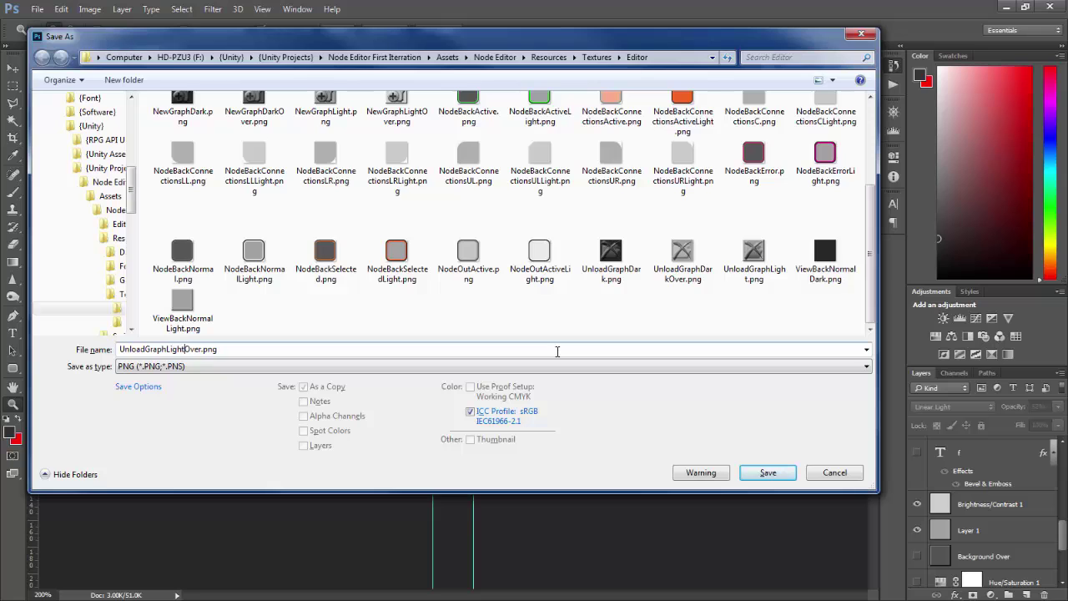
key("Return")
key("Return")
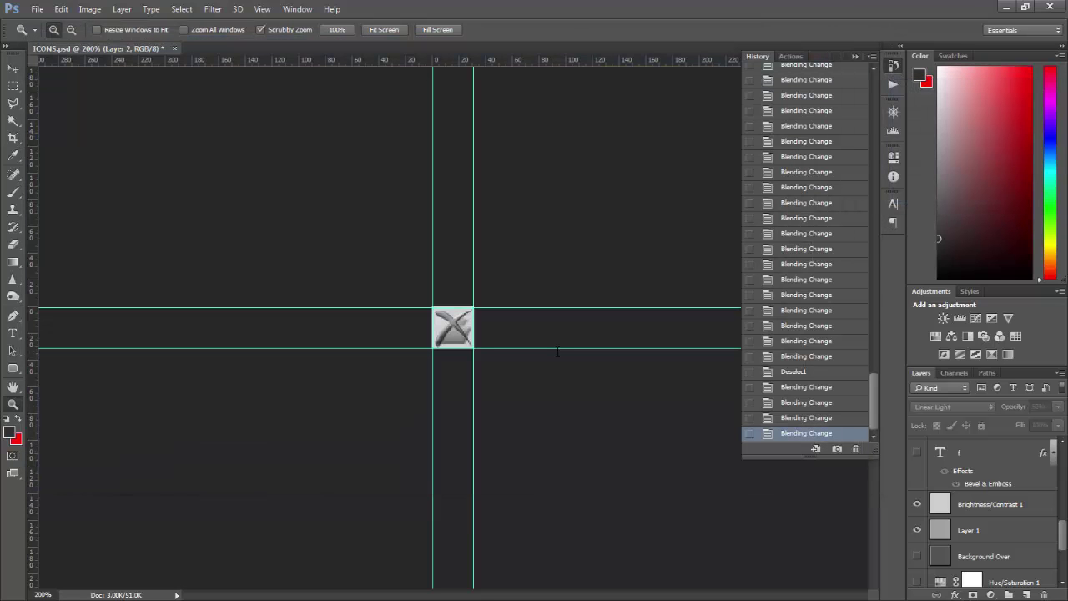
key("ctrl+shift+s")
left_click(828, 480)
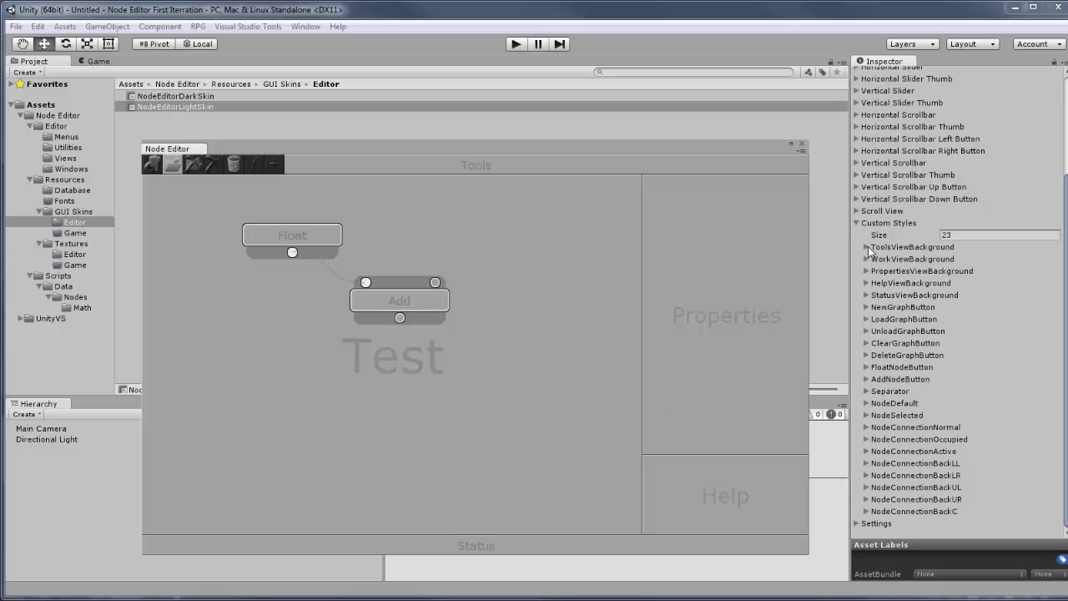
Switch to Unity and set the NewGraphButton style's Normal background to NewGraphLight and its Hover background to NewGraphLightOver
left_click(868, 308)
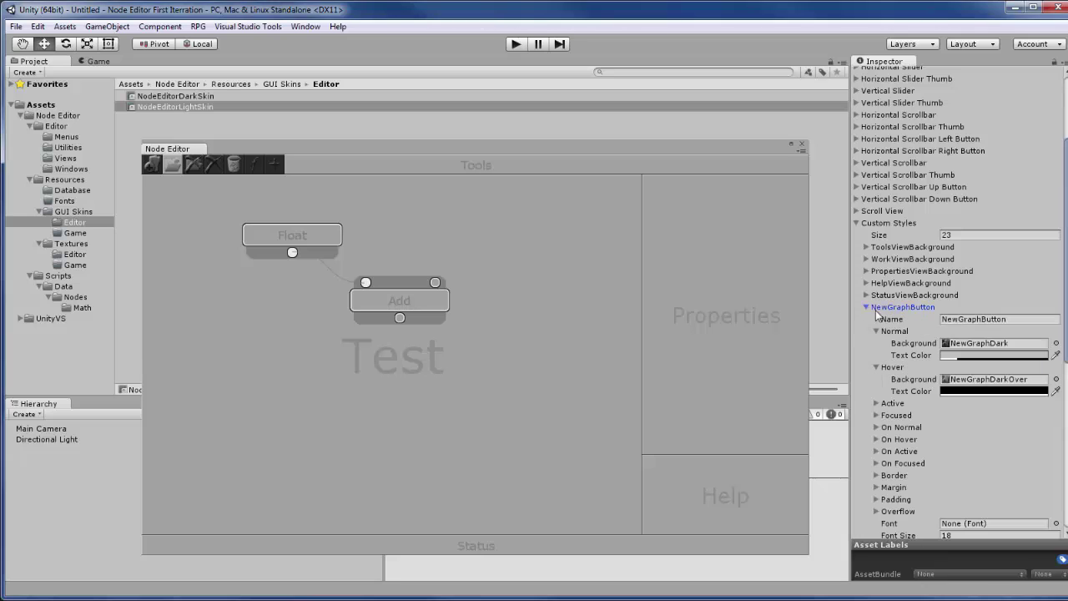
left_click(1056, 343)
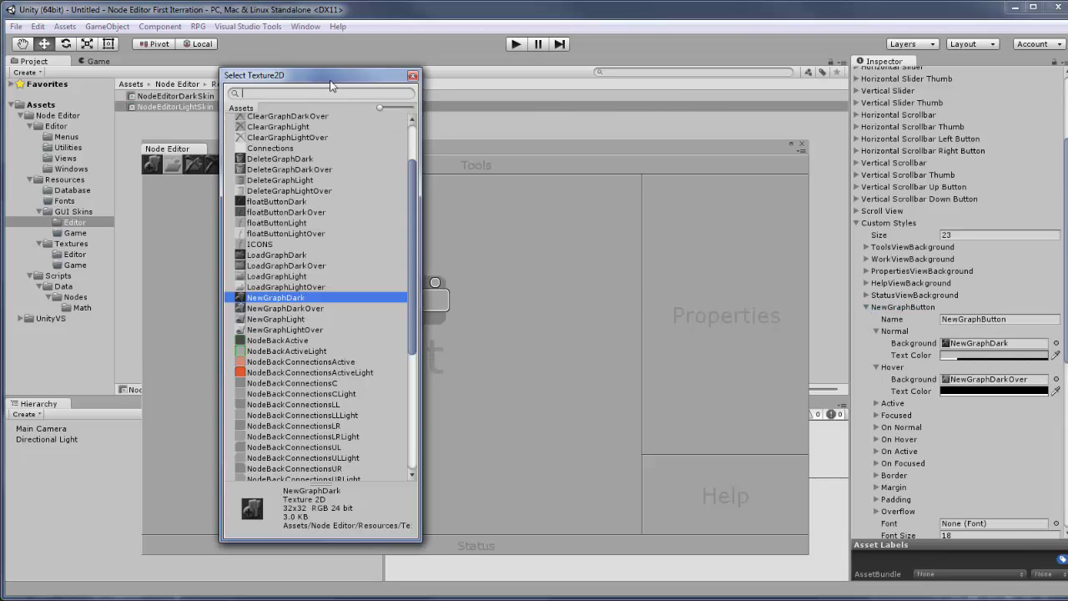
left_click_drag(330, 81, 554, 86)
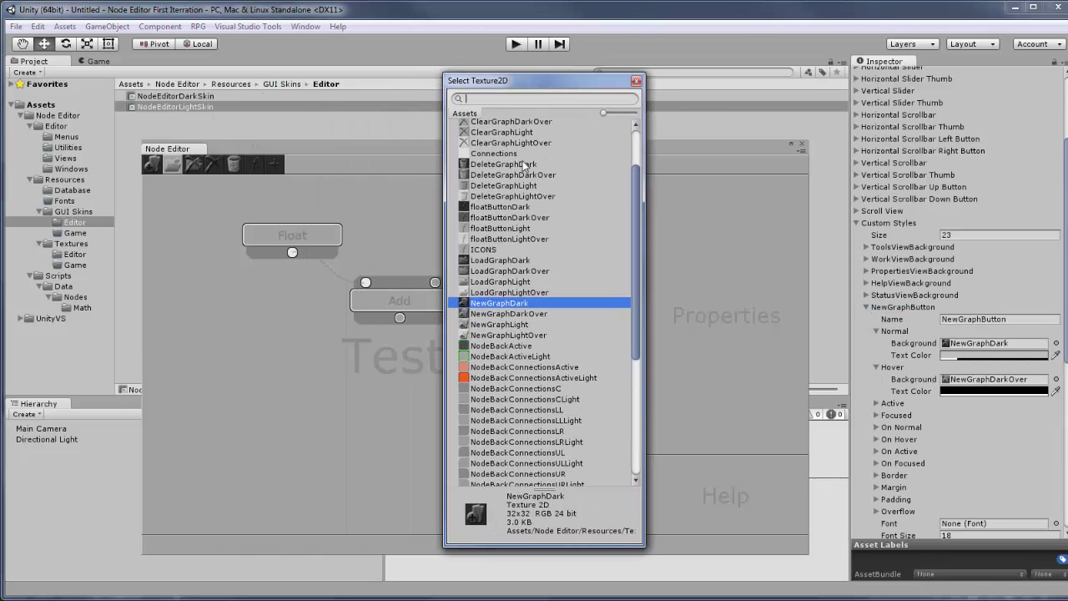
left_click(524, 323)
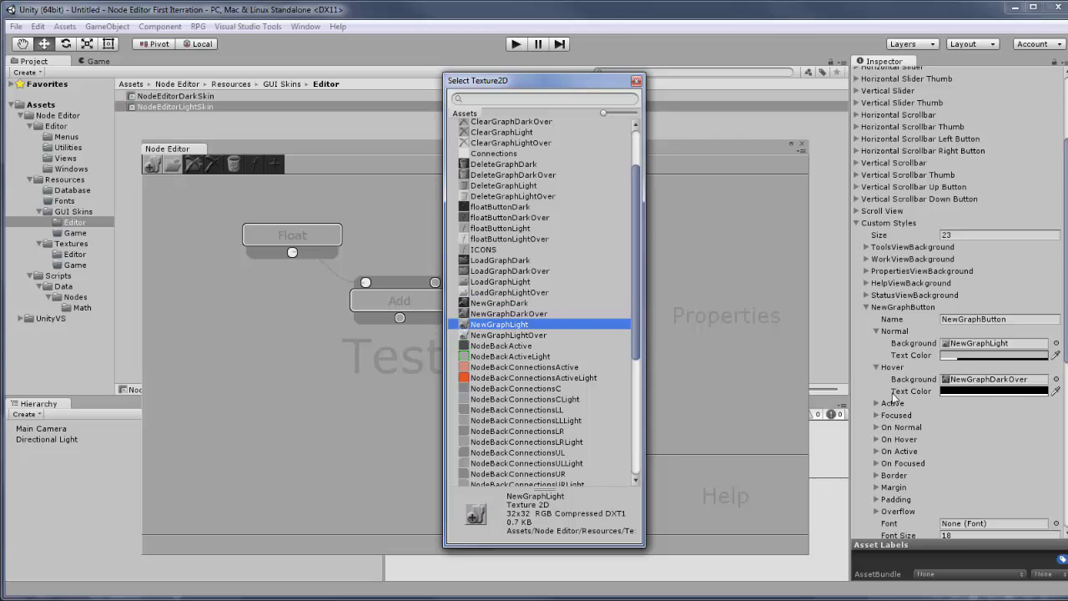
left_click(1057, 379)
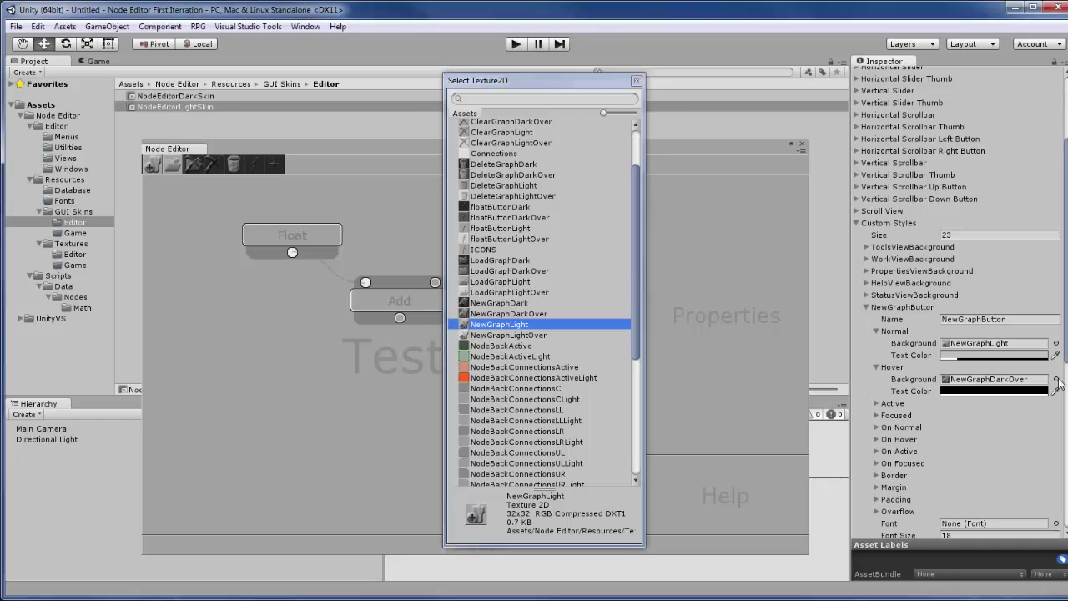
left_click(509, 324)
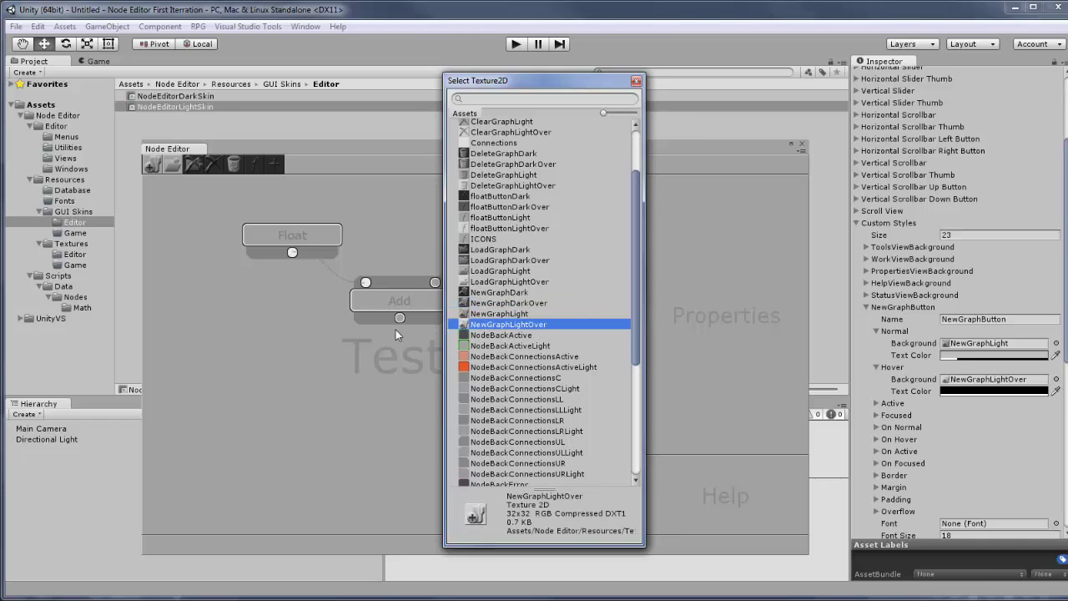
left_click(223, 328)
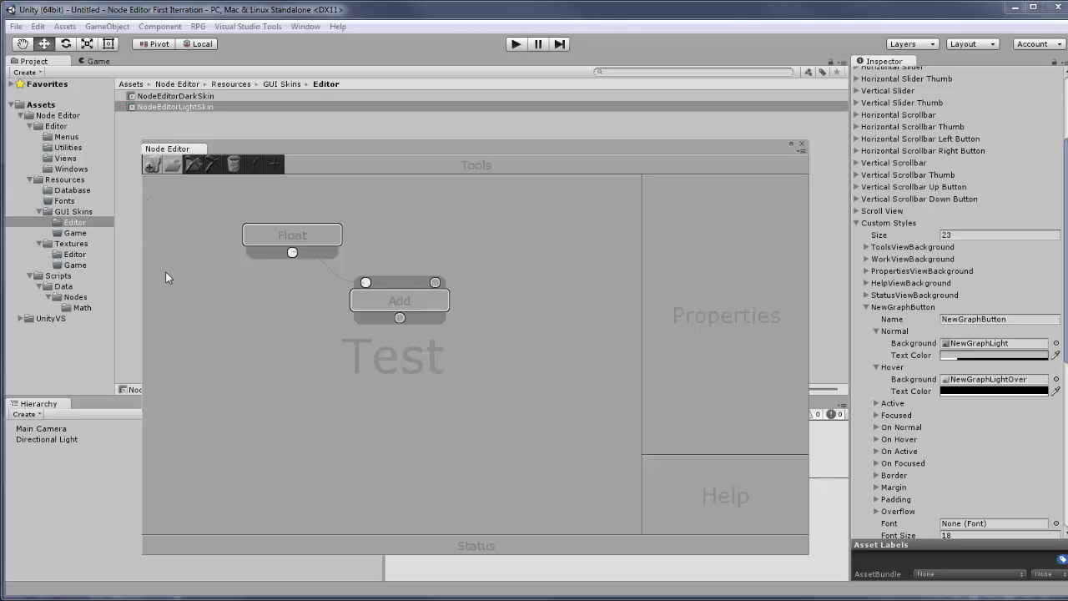
left_click(868, 307)
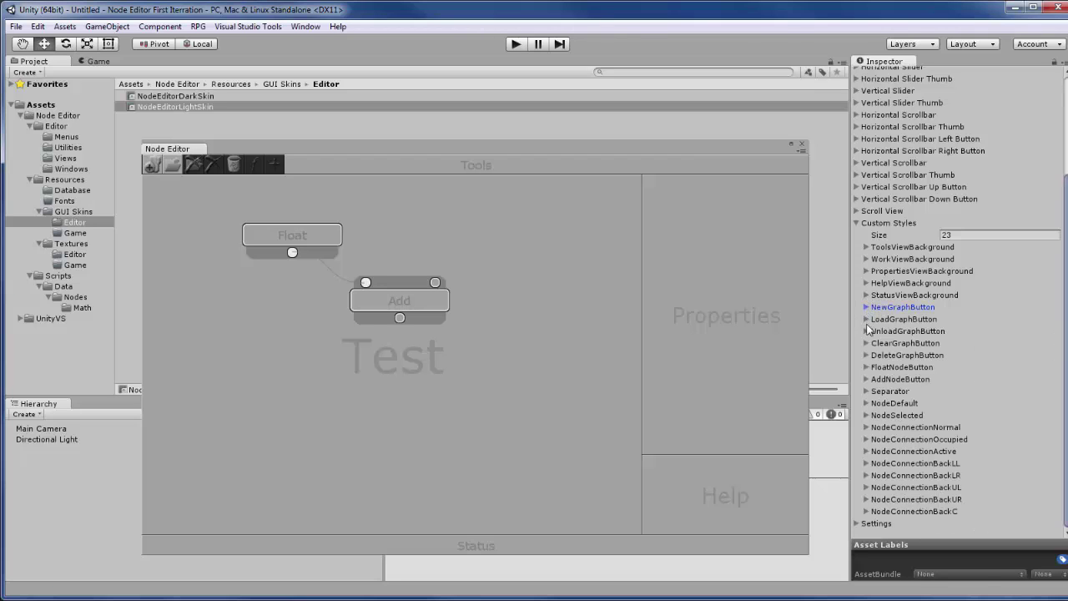
Set the Normal background of the Separator custom style to the ViewBackNormalLight texture
left_click(866, 390)
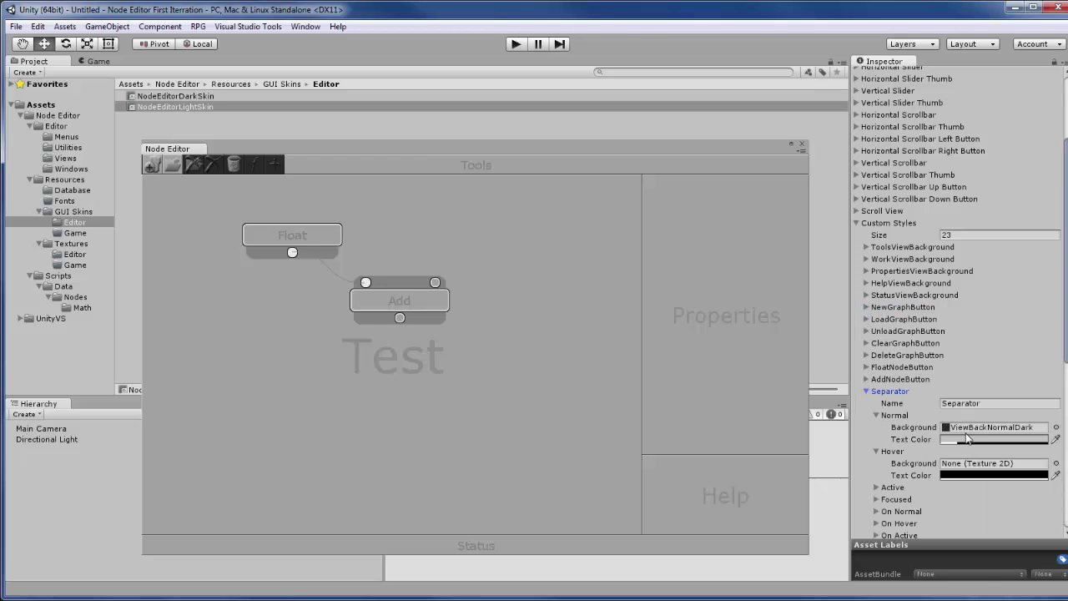
left_click(1056, 427)
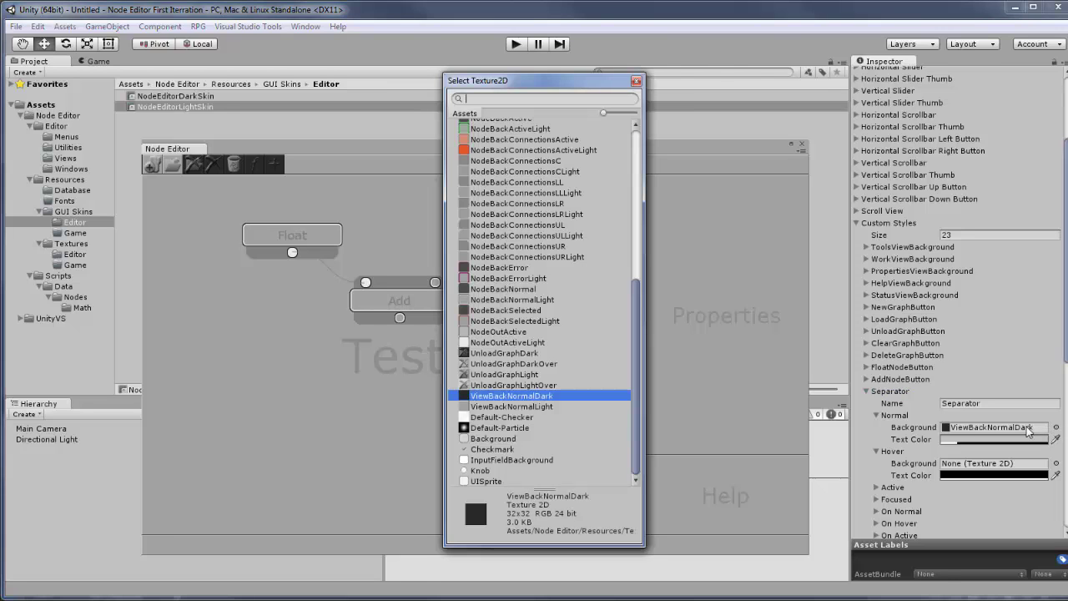
left_click(543, 409)
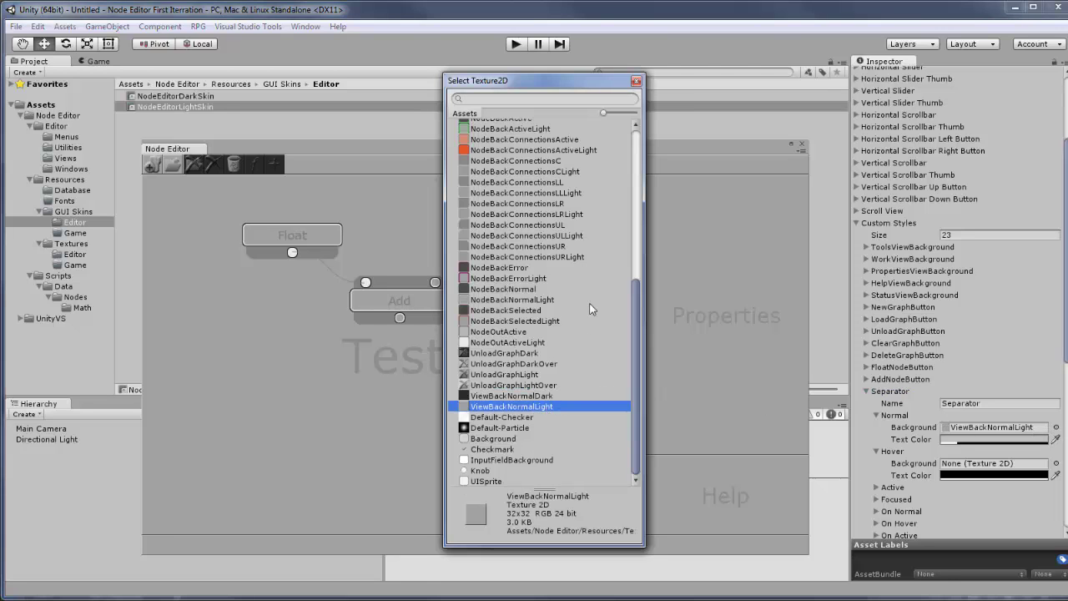
left_click(637, 81)
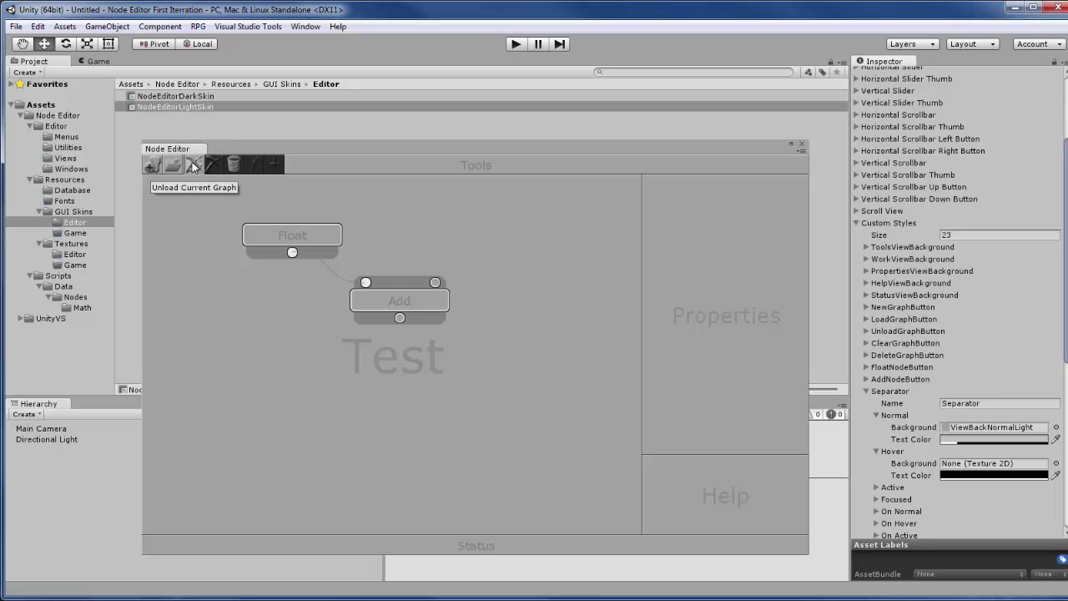
left_click(867, 391)
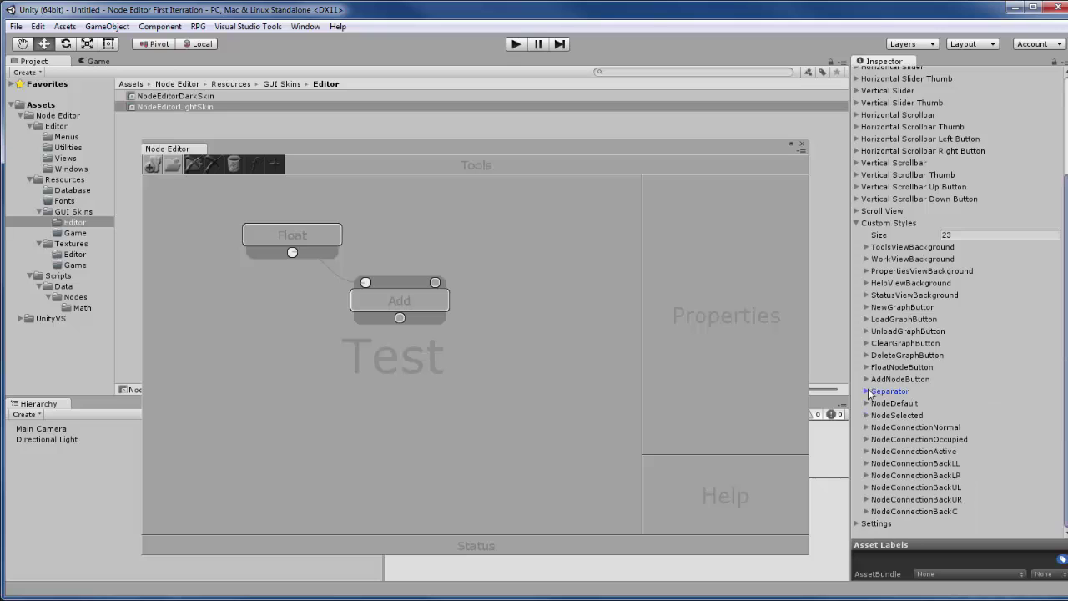
Set the UnloadGraphButton style's Normal background to UnloadGraphLight and its Hover background to UnloadGraphLightOver
left_click(867, 332)
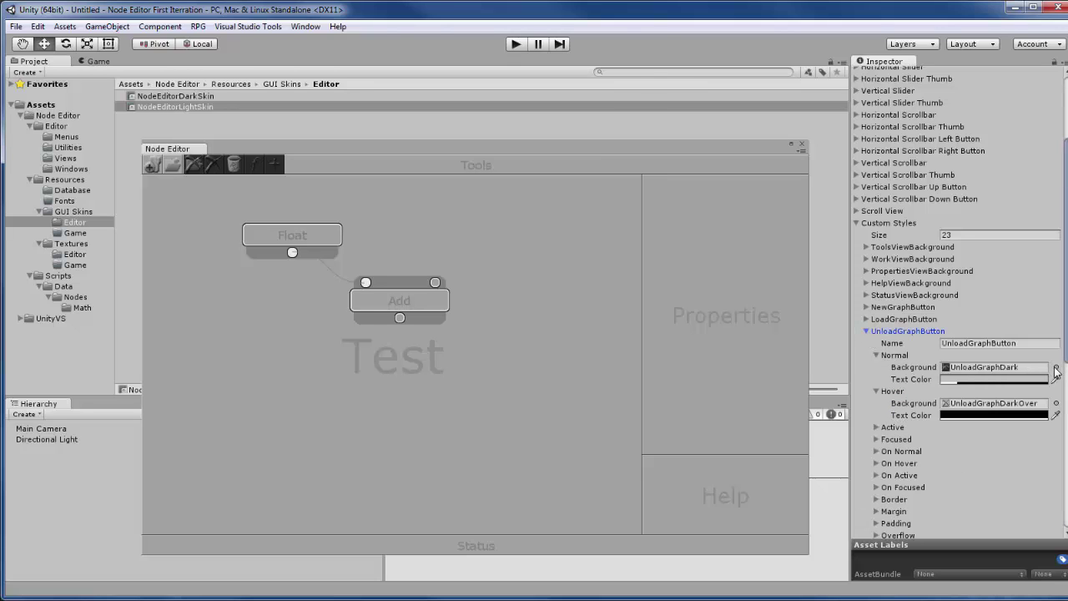
left_click(1056, 367)
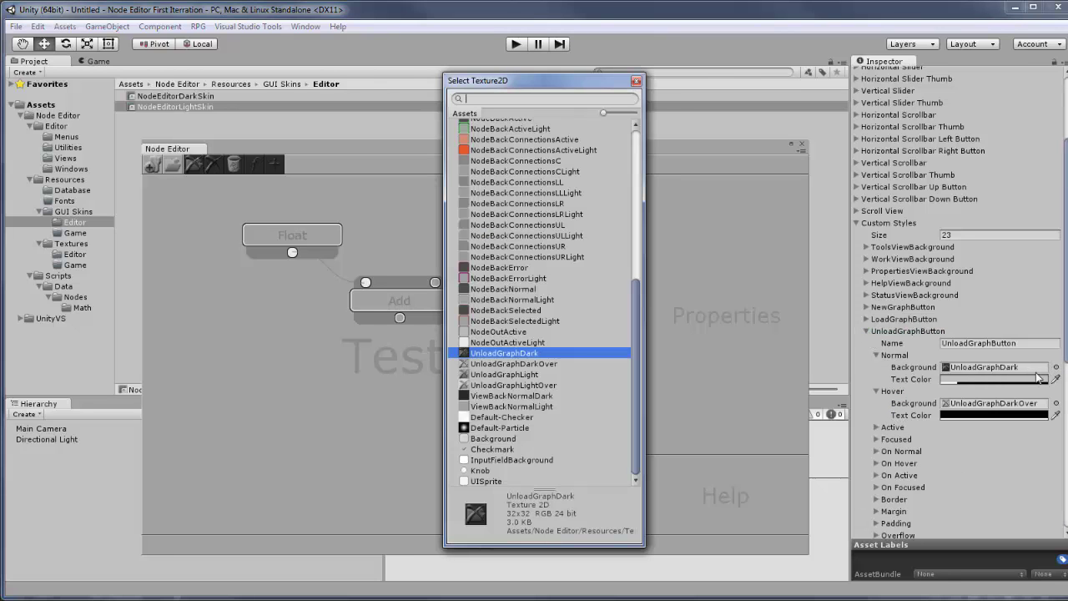
left_click(536, 374)
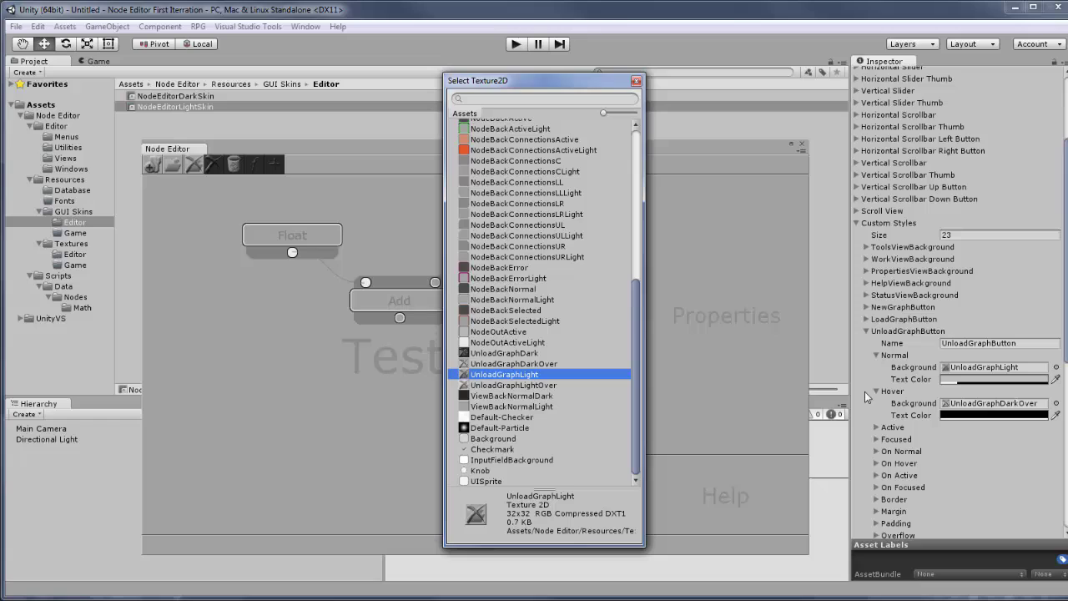
left_click(1056, 404)
left_click(530, 386)
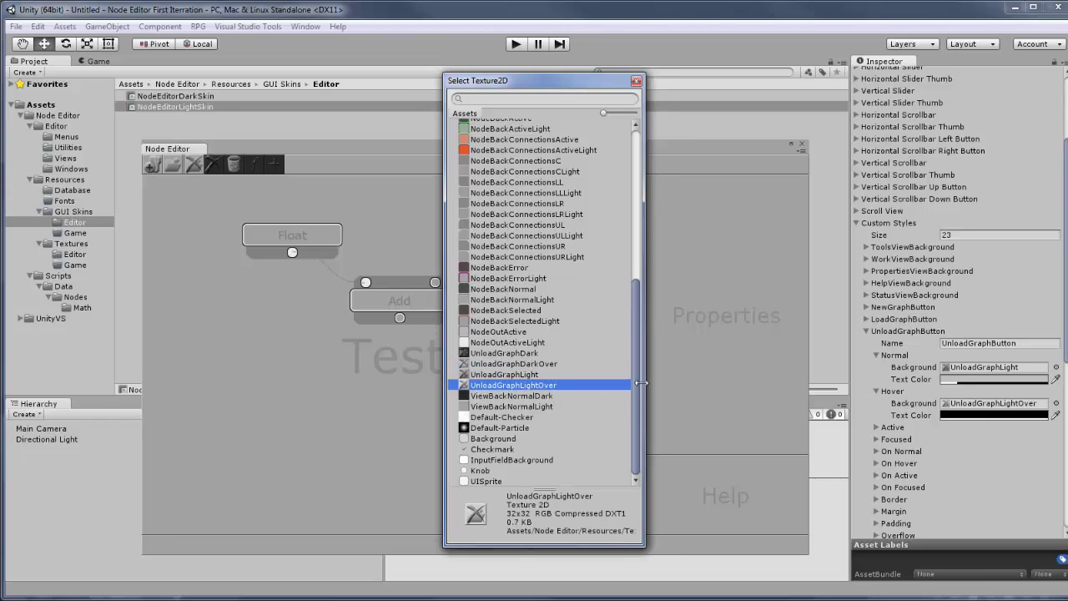
left_click(260, 356)
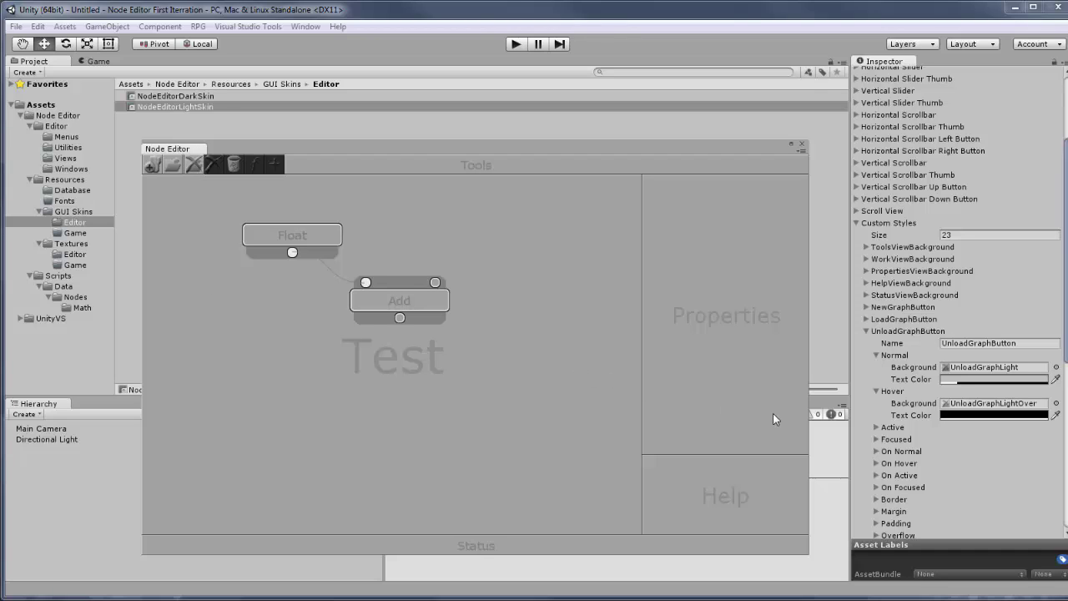
left_click(866, 330)
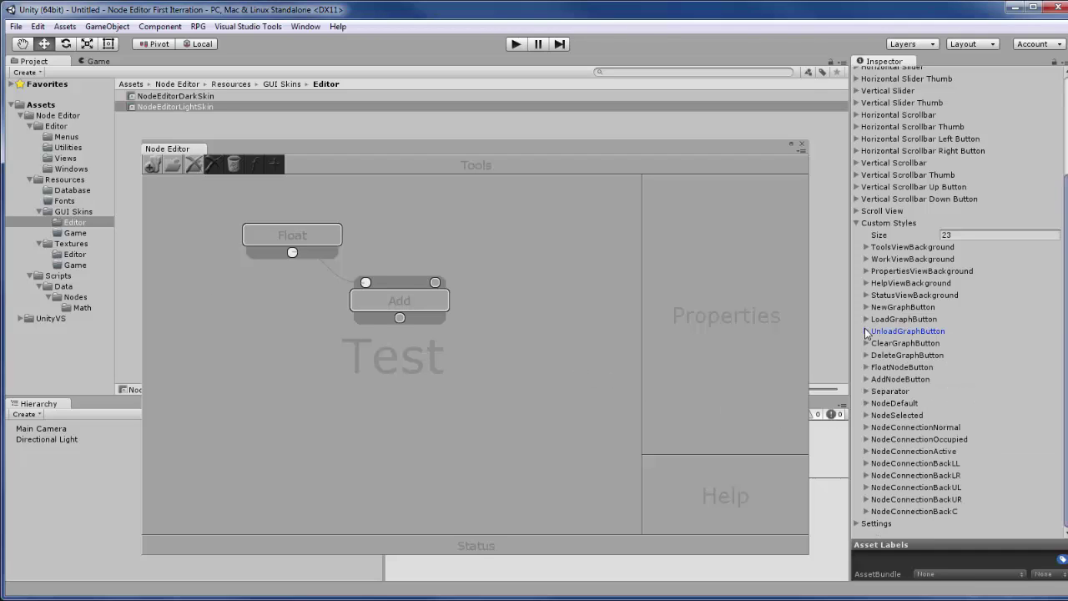
Set the ClearGraphButton style's Normal background to ClearGraphLight and its Hover background to ClearGraphLightOver
left_click(866, 343)
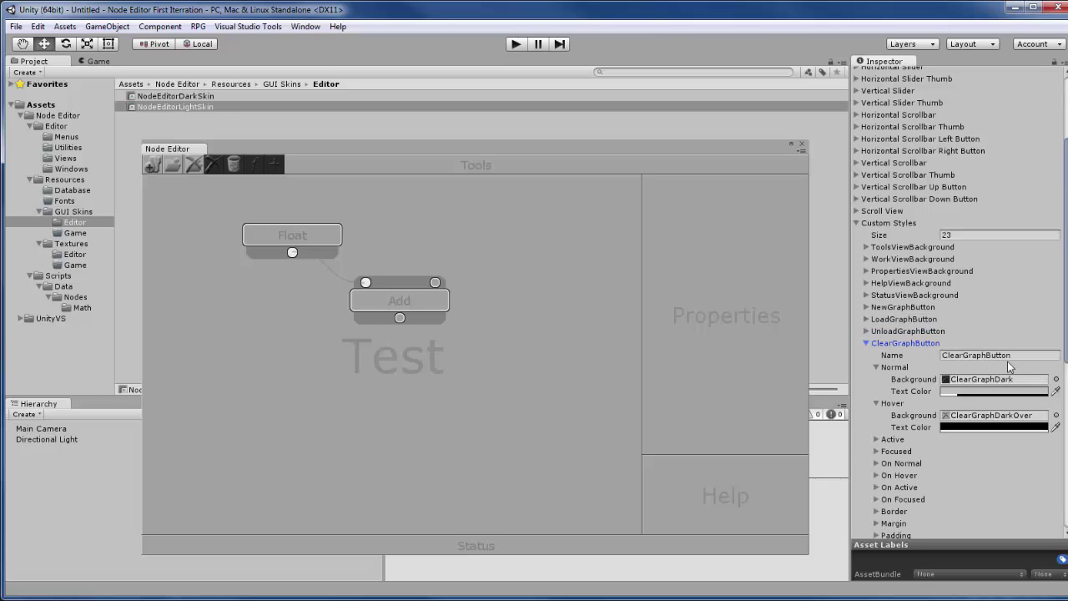
left_click(1056, 379)
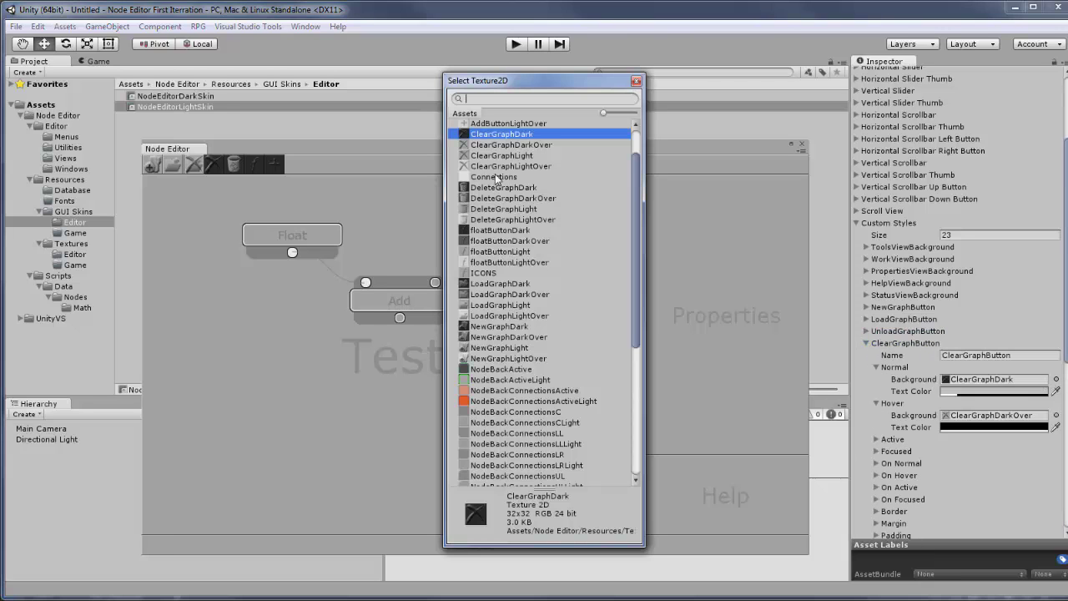
left_click(506, 155)
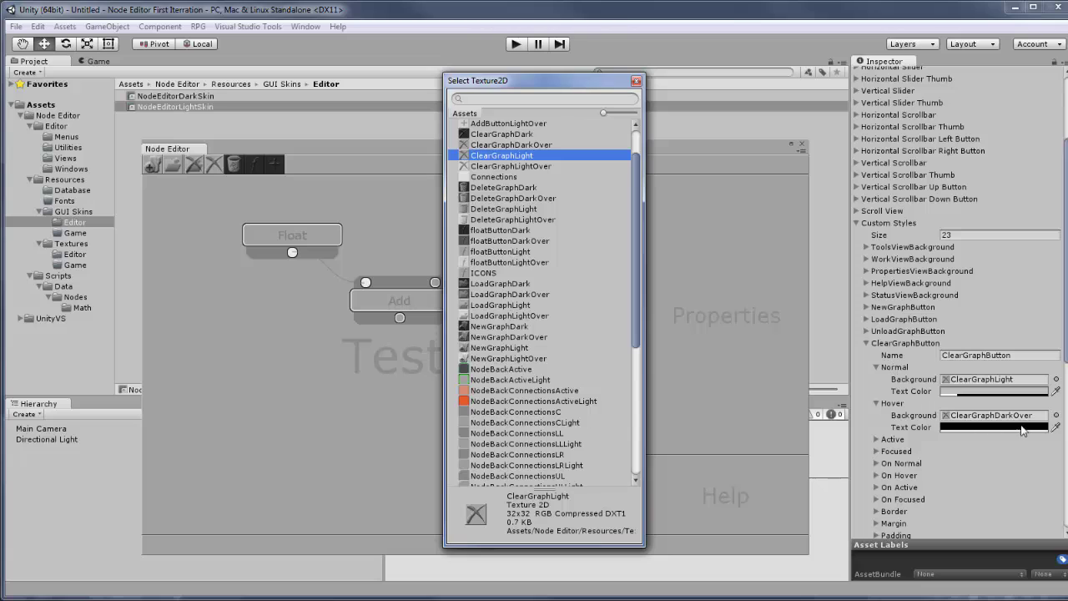
left_click(1056, 414)
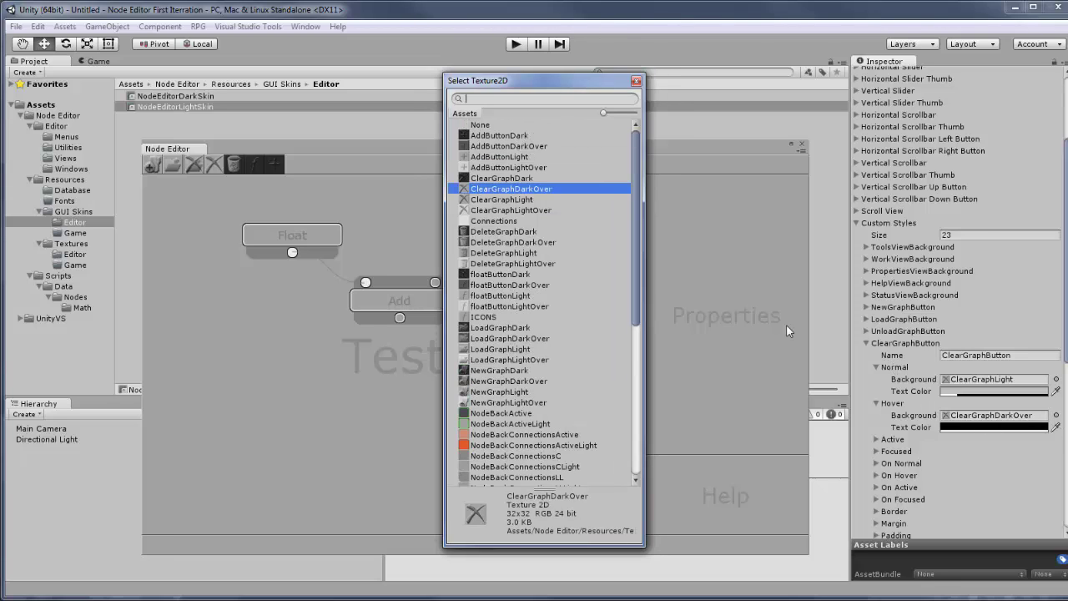
left_click(506, 210)
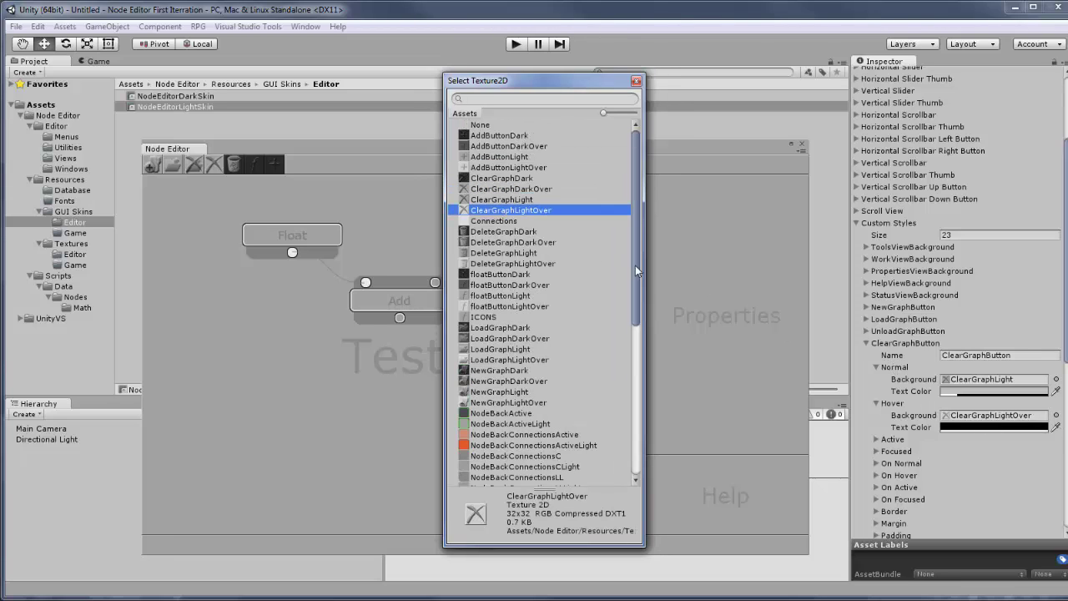
left_click(866, 344)
Set the DeleteGraphButton style's Normal background to DeleteGraphLight and its Hover background to DeleteGraphLightOver
left_click(867, 355)
left_click(1056, 391)
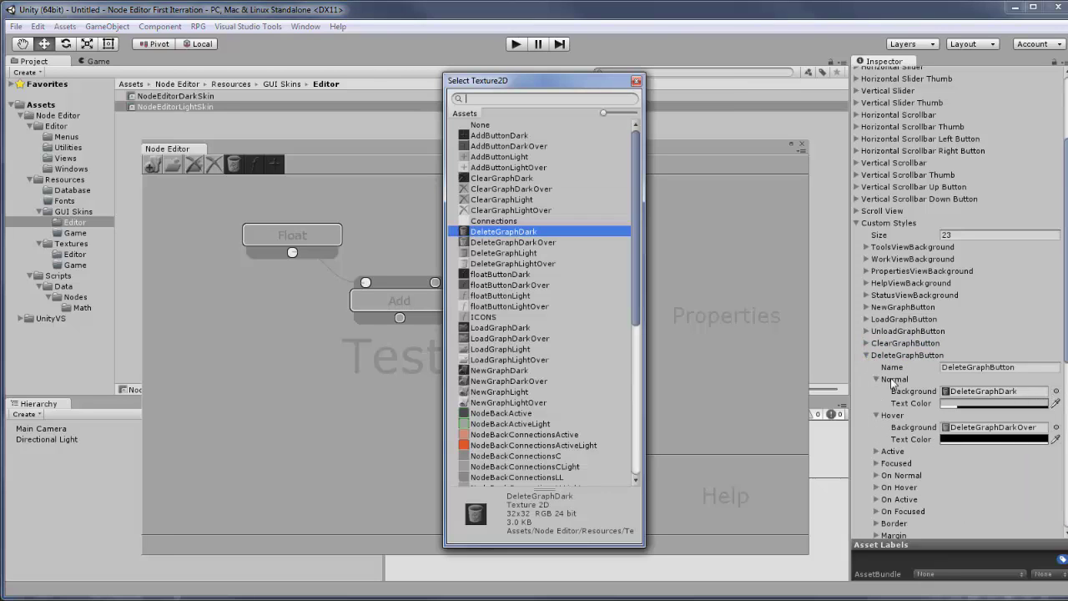
left_click(517, 255)
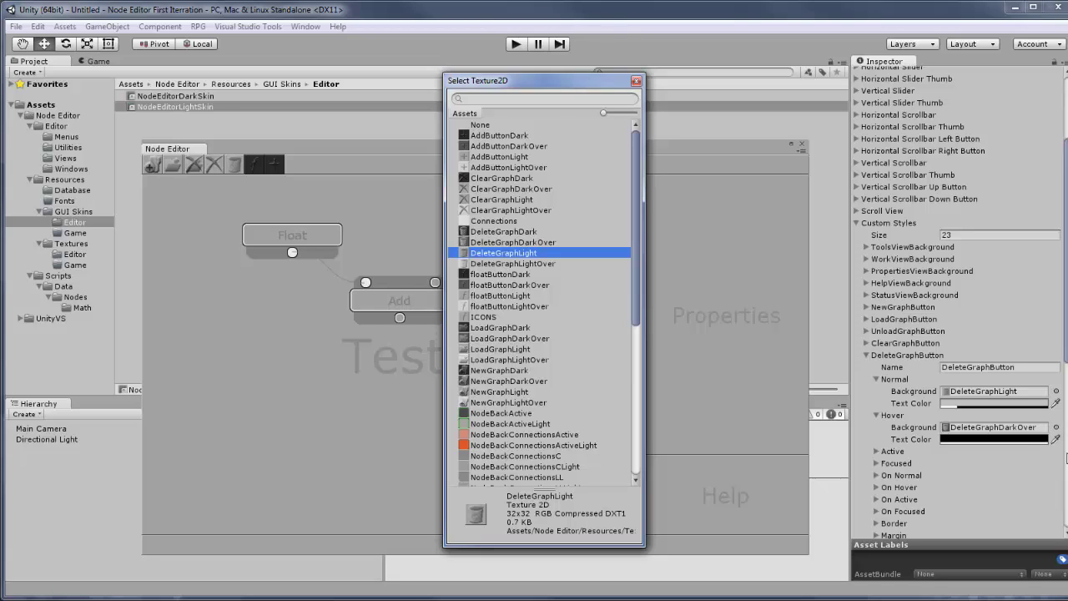
left_click(1057, 427)
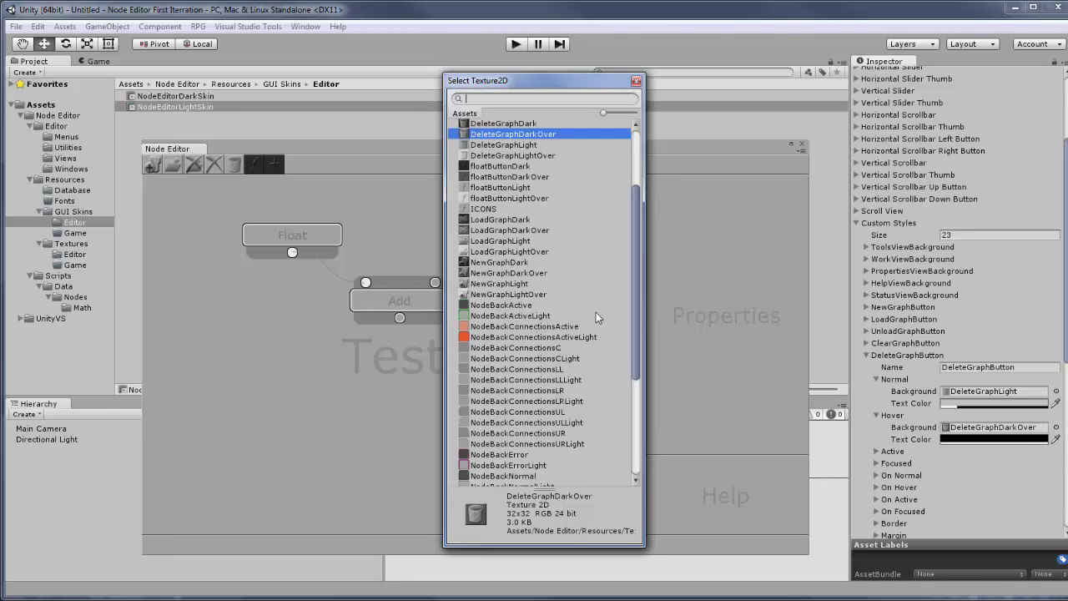
left_click(513, 156)
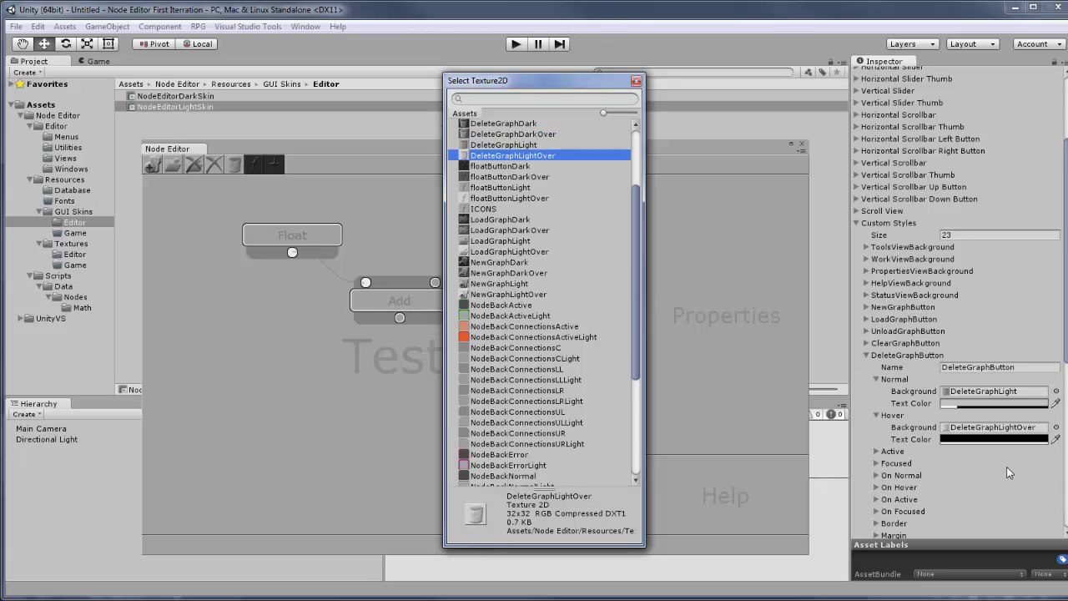
left_click(856, 356)
left_click(865, 355)
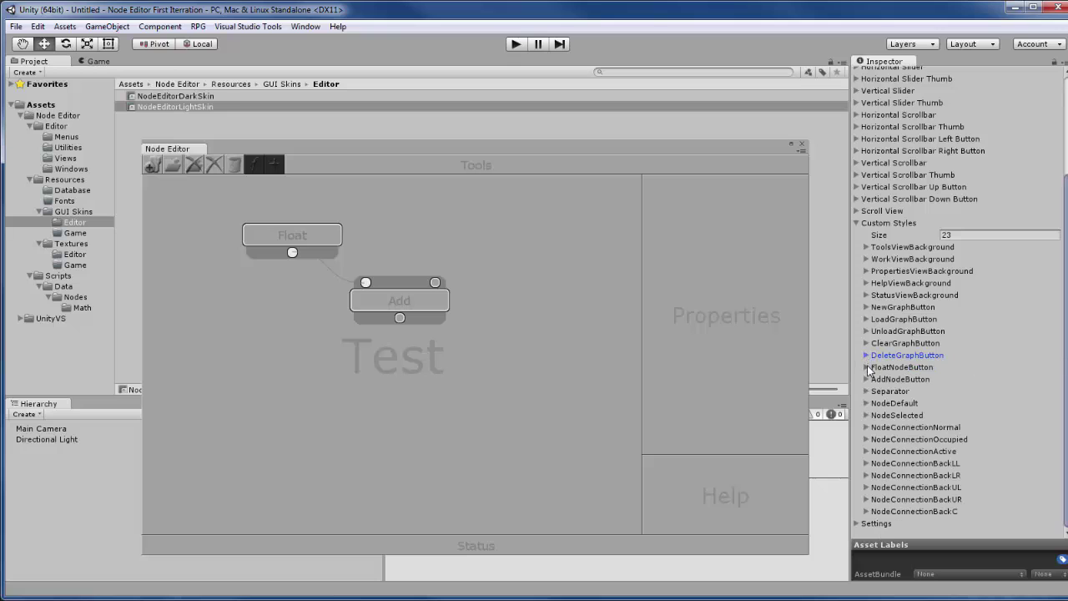
Set the FloatNodeButton style's Normal background to floatButtonLight and its Hover background to floatButtonLightOver
left_click(866, 369)
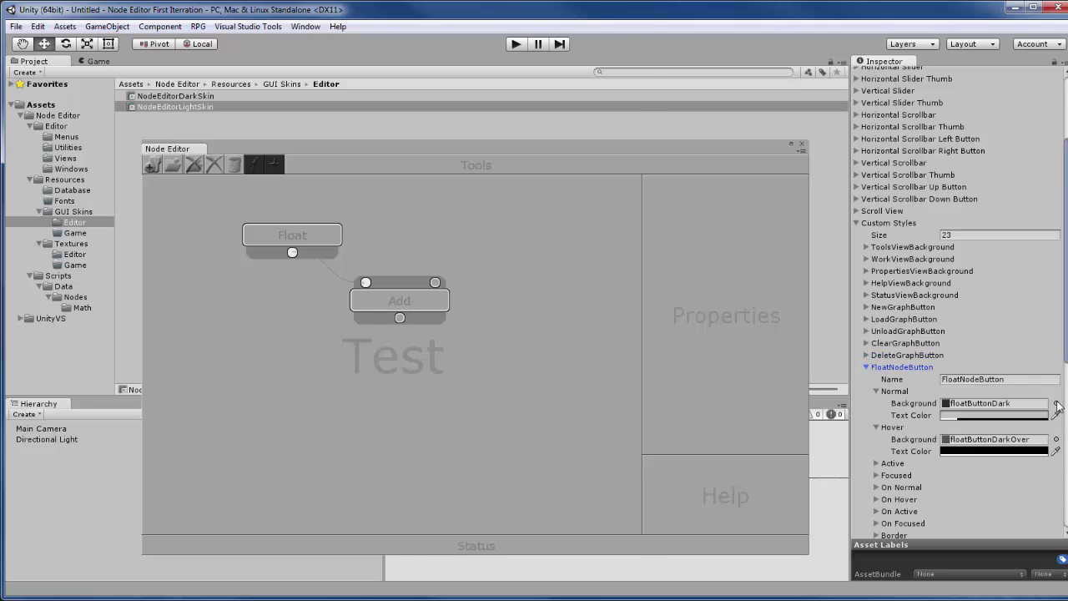
left_click(1056, 403)
left_click(500, 155)
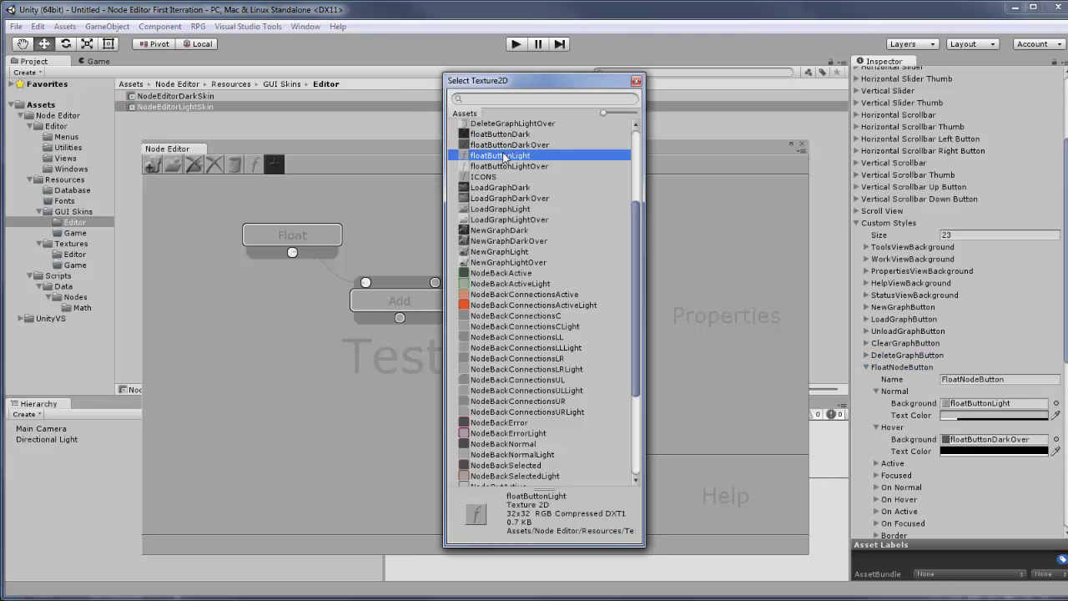
left_click(1056, 439)
left_click(519, 306)
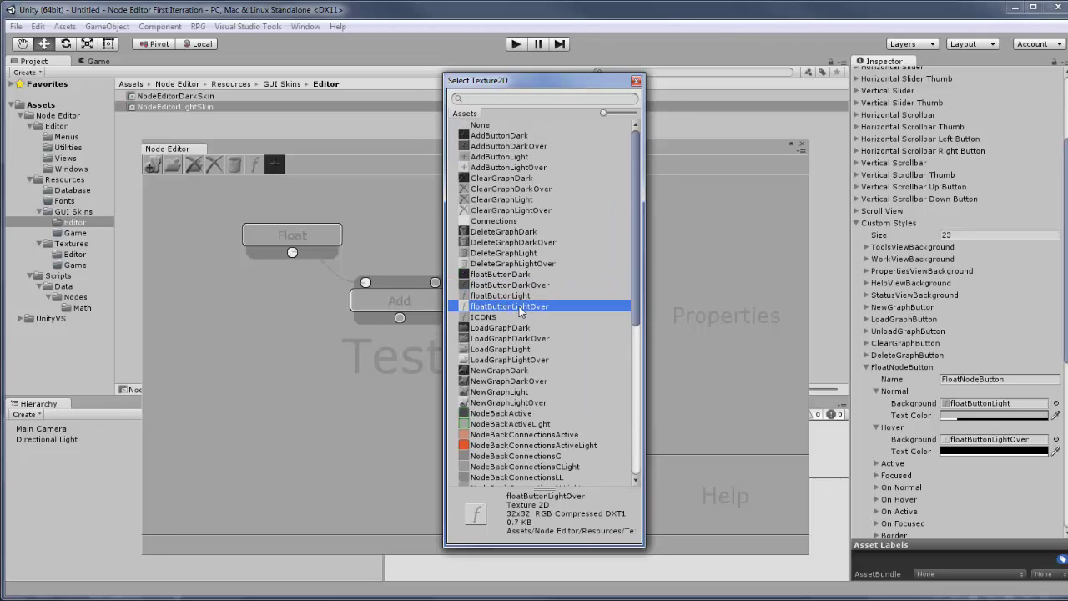
left_click(865, 367)
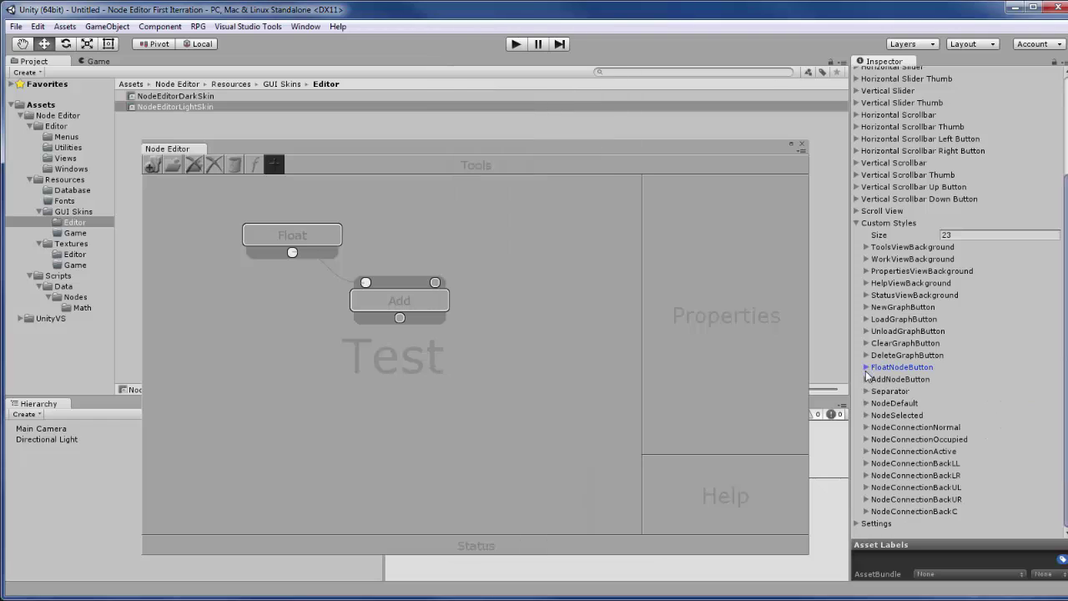
Set the AddNodeButton style's Normal background to AddButtonLight and its Hover background to AddButtonLightOver
left_click(868, 379)
left_click(1056, 415)
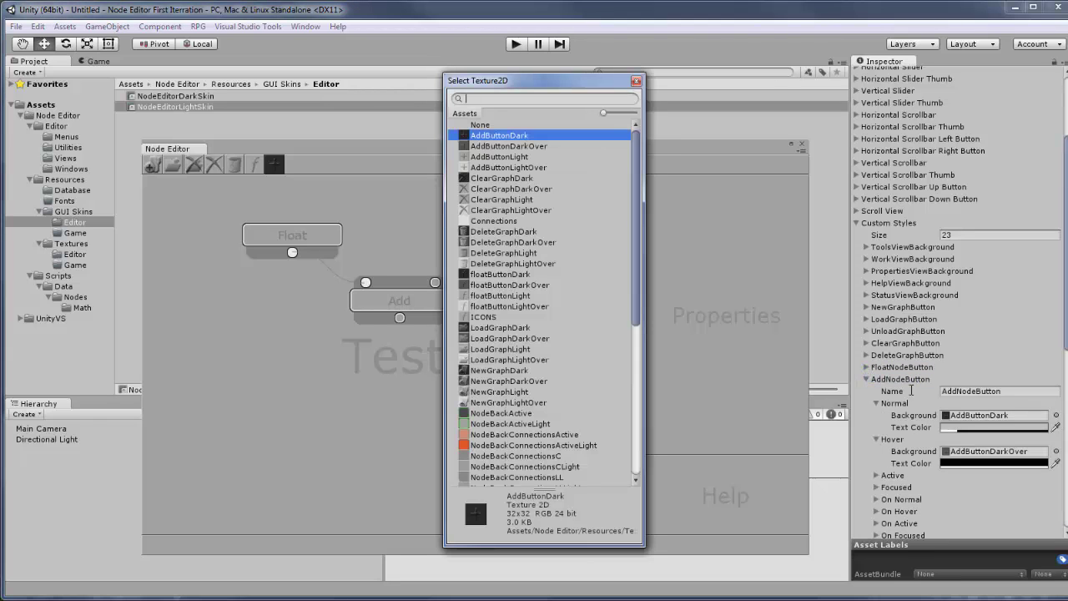
left_click(509, 157)
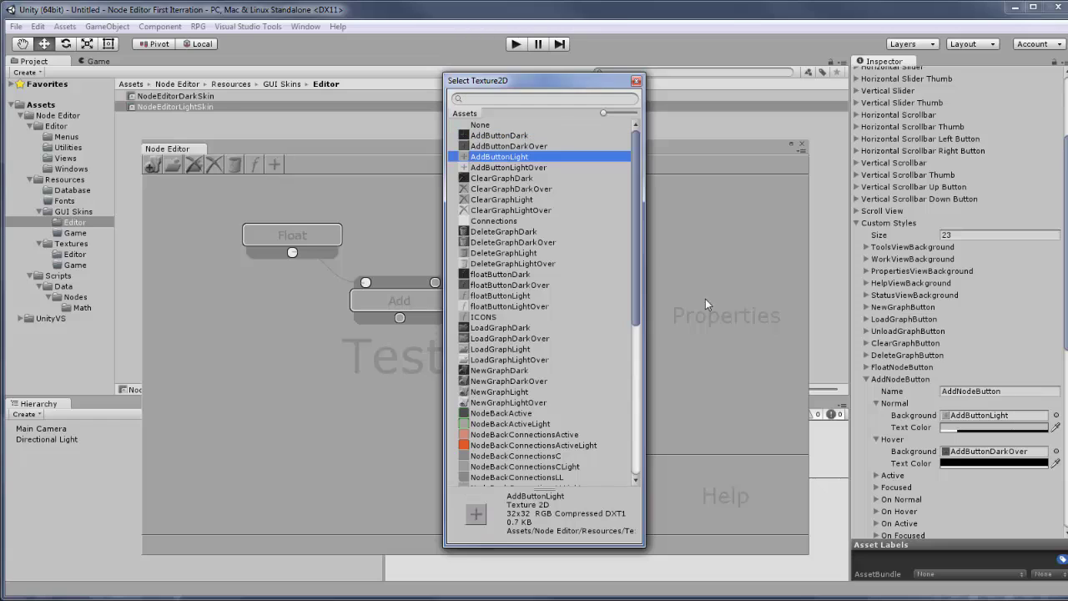
left_click(1056, 450)
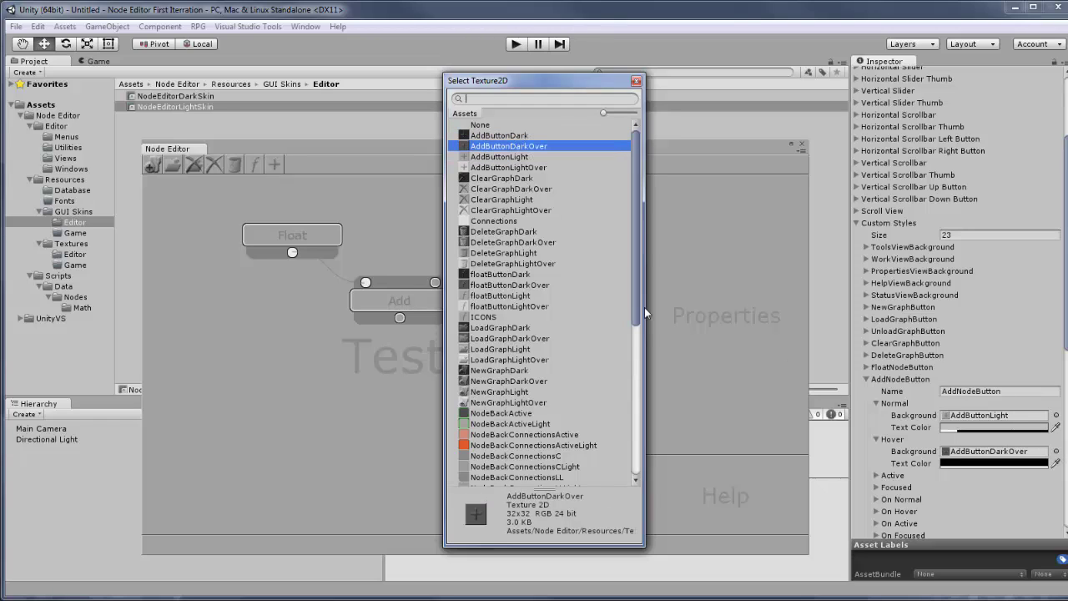
left_click(514, 169)
left_click(356, 192)
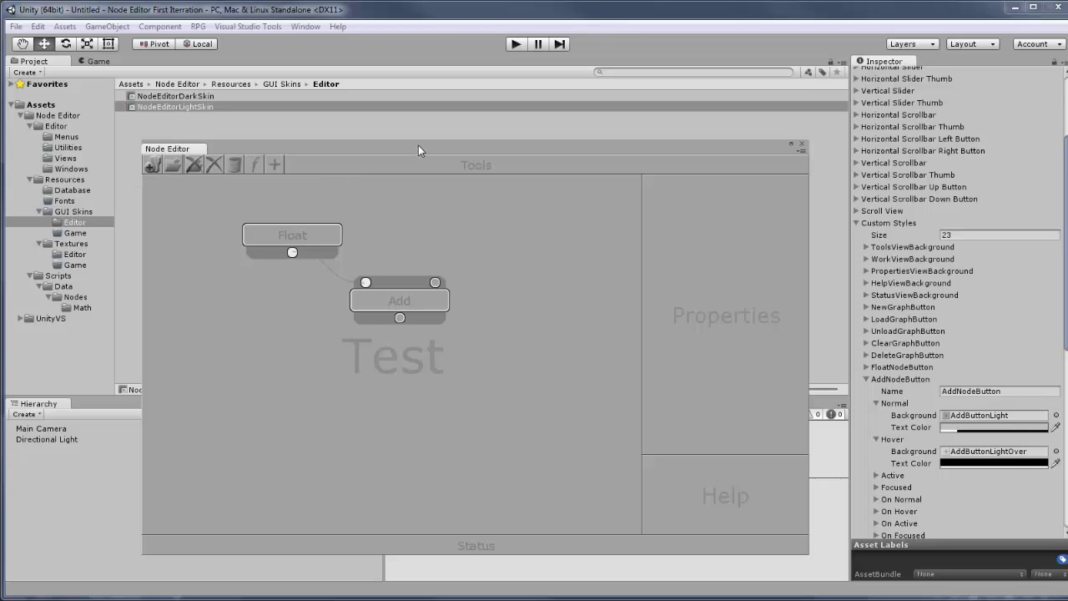
Move the Node Editor window higher and reposition its Float and Add nodes so that Add sits just below Float
left_click_drag(418, 145, 530, 91)
mouse_move(540, 258)
left_mouse_down()
mouse_move(506, 300)
mouse_move(555, 268)
left_mouse_up()
left_click(423, 322)
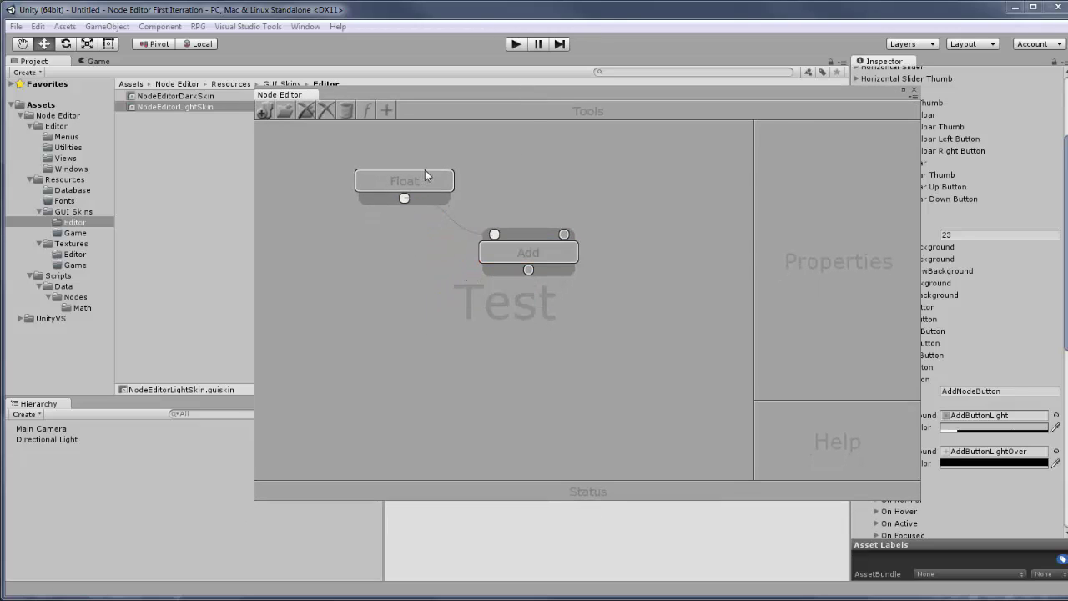
left_click_drag(425, 169, 491, 150)
left_click_drag(532, 256, 591, 286)
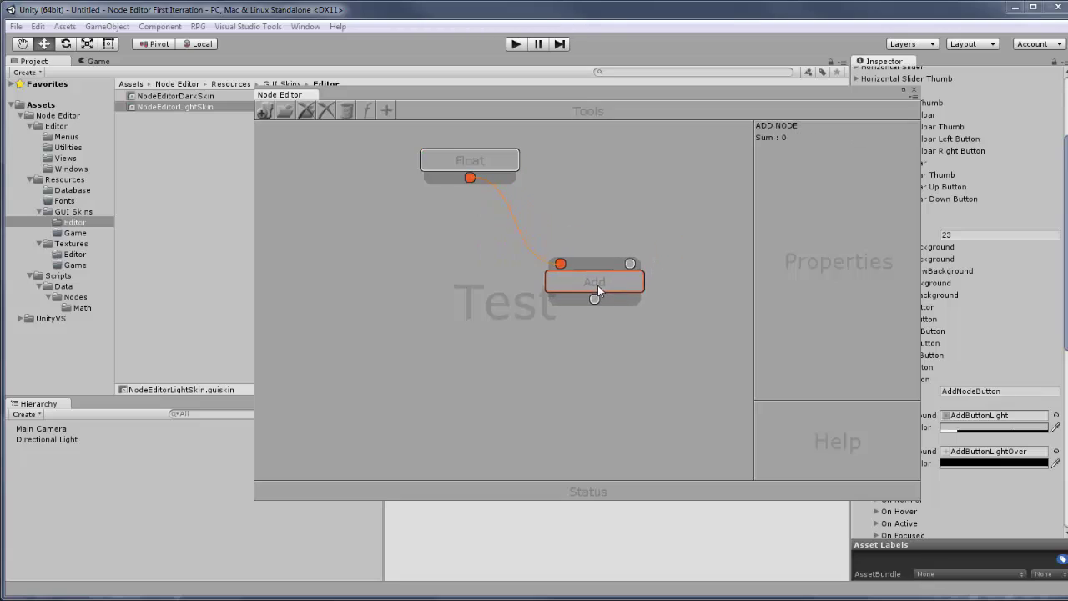
left_click(464, 270)
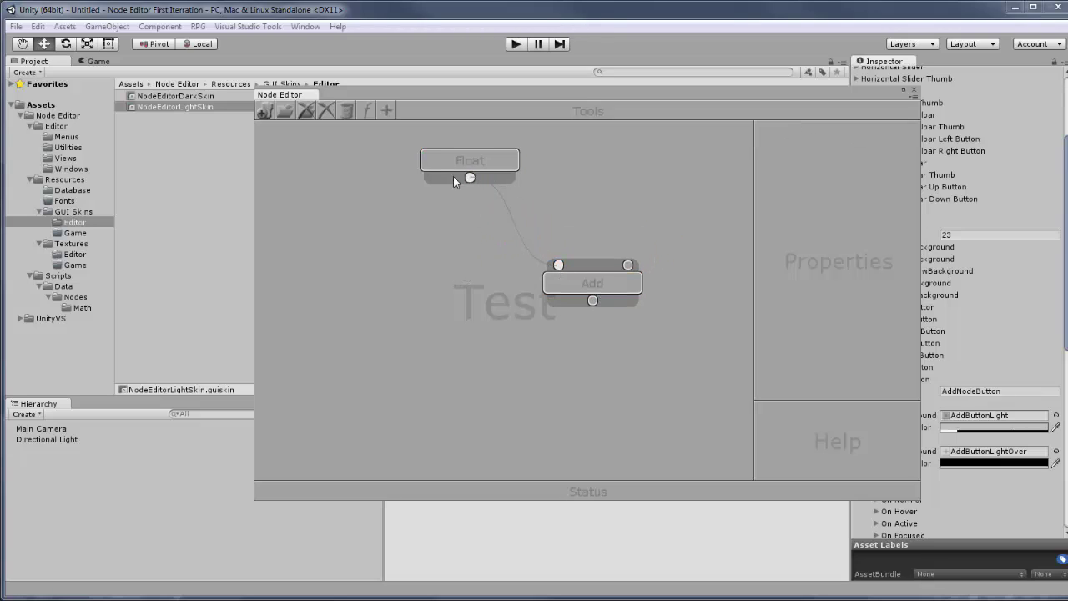
left_click_drag(599, 287, 444, 258)
left_click(534, 311)
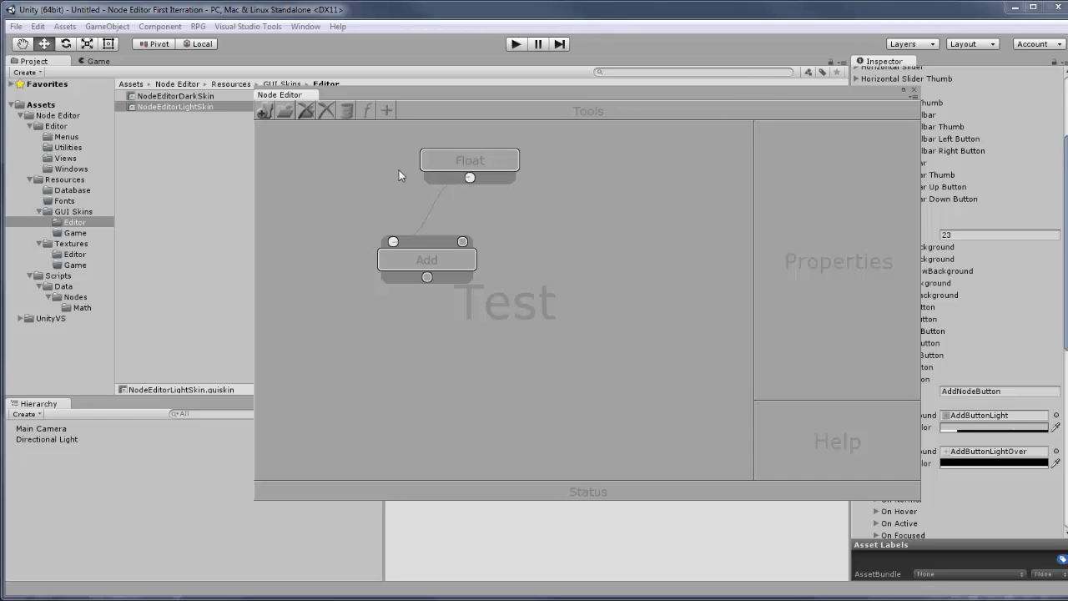
Open the project's scripts in Visual Studio and place the cursor in the FinalizeConnection method of NodeBase.cs
left_click(241, 26)
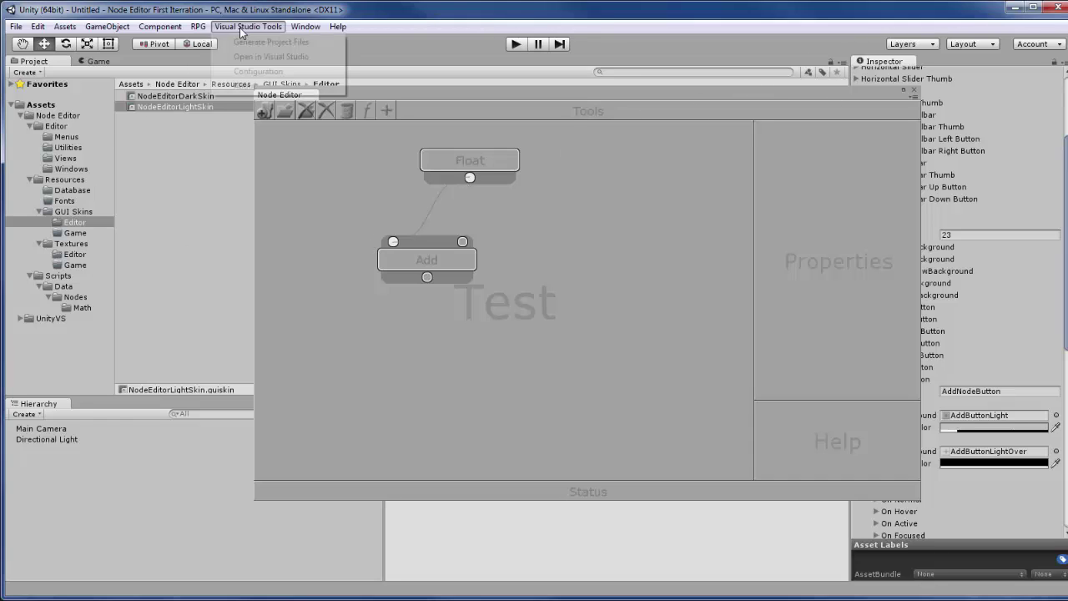
left_click(252, 57)
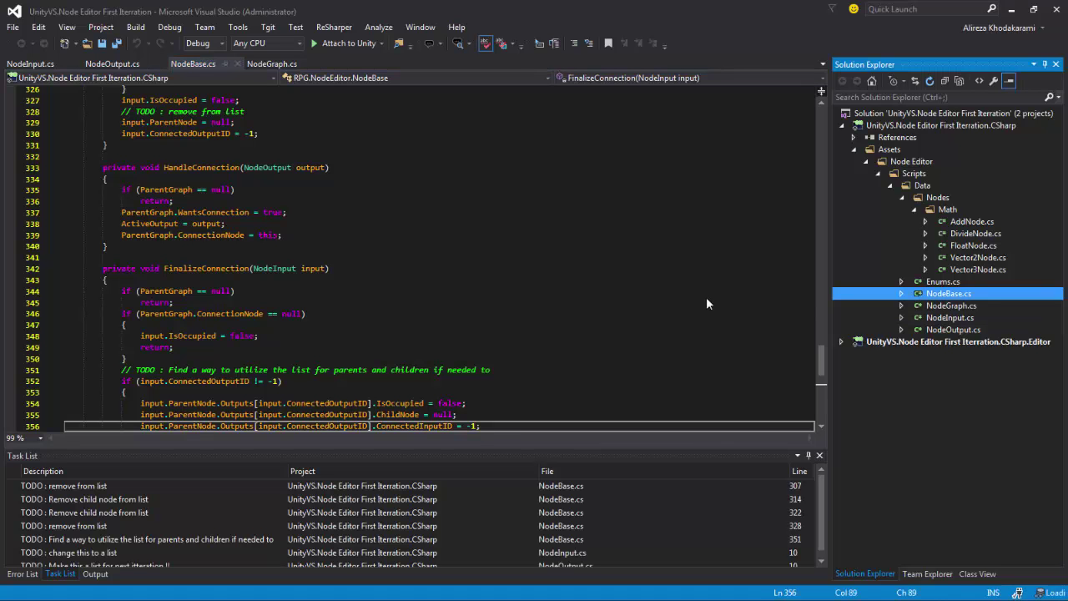
left_click(679, 284)
Collapse the BreakOutputConnection, BreakInputConnection, HandleConnection and FinalizeConnection methods in NodeBase.cs
scroll(677, 287, "down", 9)
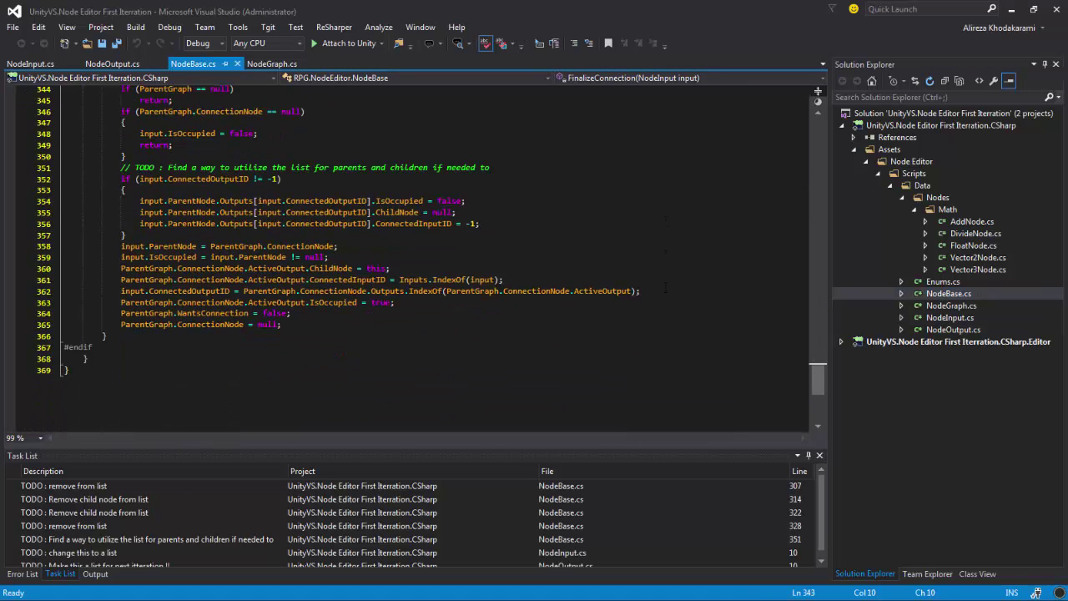
scroll(665, 289, "up", 8)
scroll(665, 289, "up", 18)
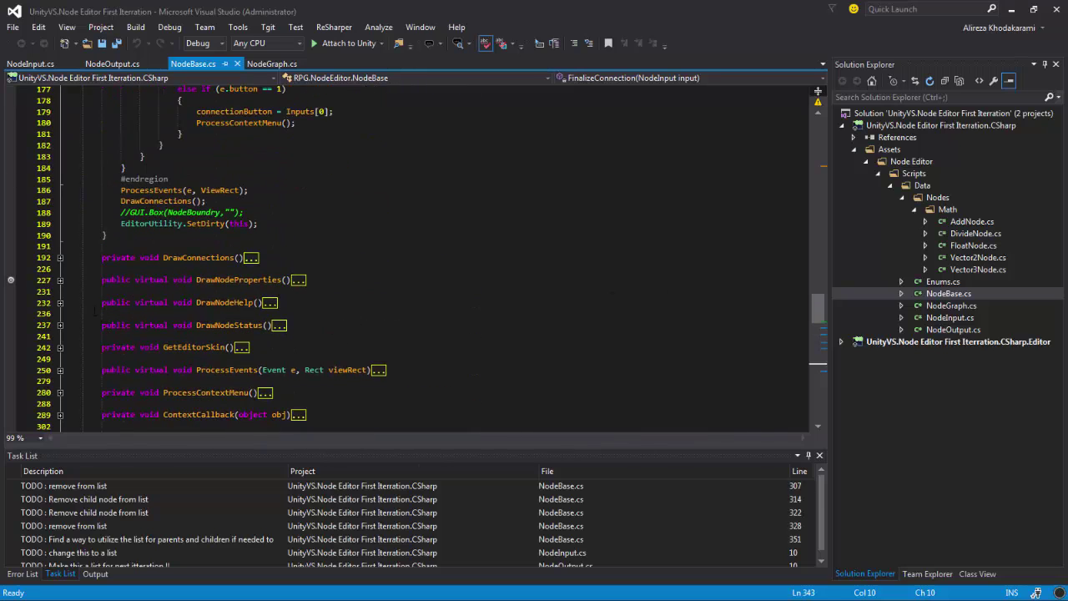
scroll(83, 414, "down", 4)
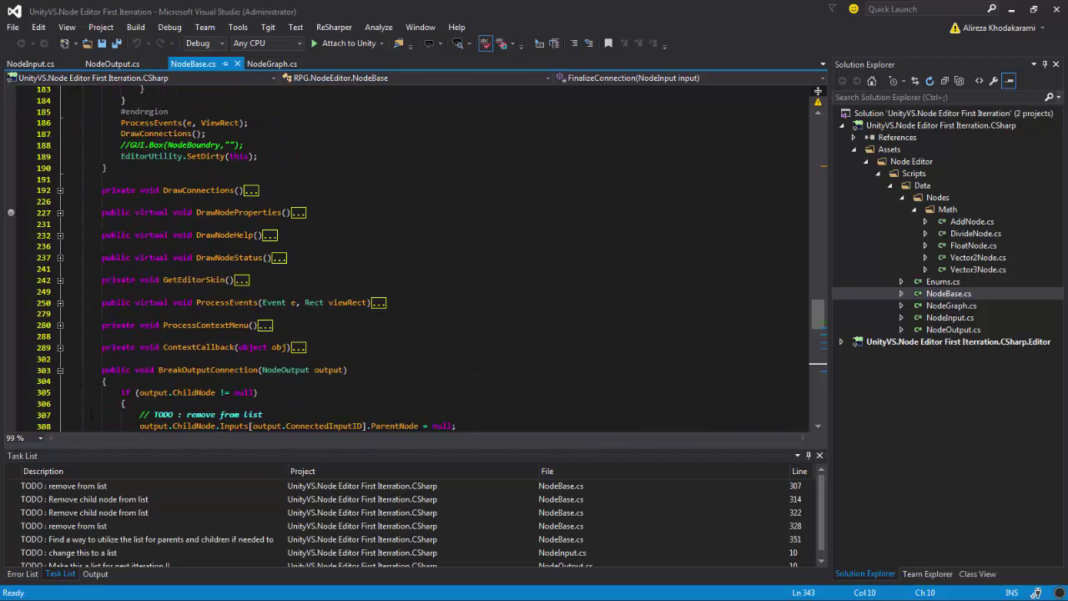
left_click(59, 303)
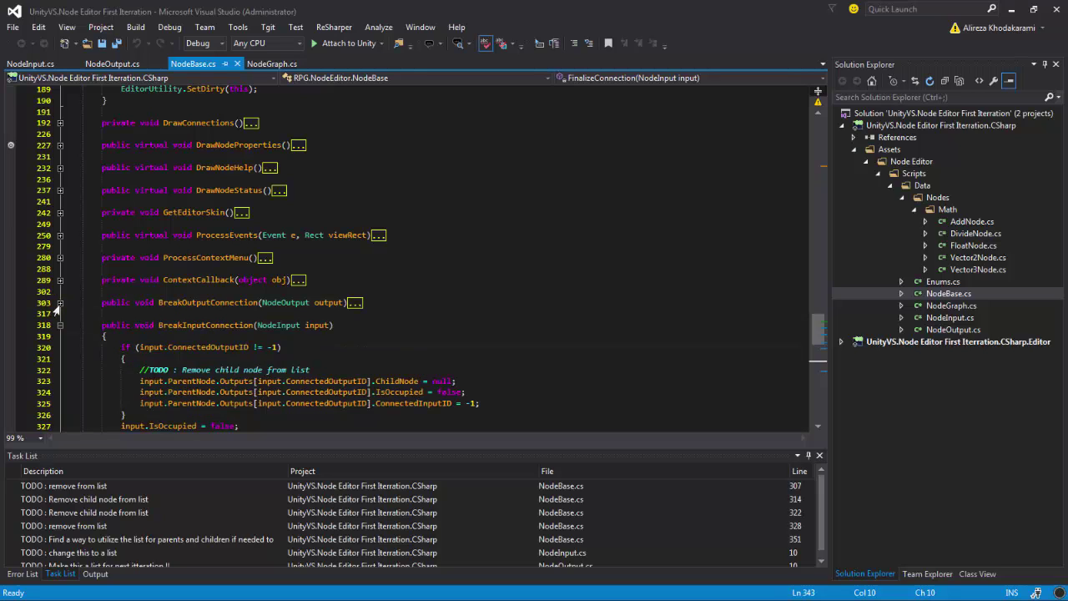
left_click(58, 326)
left_click(60, 347)
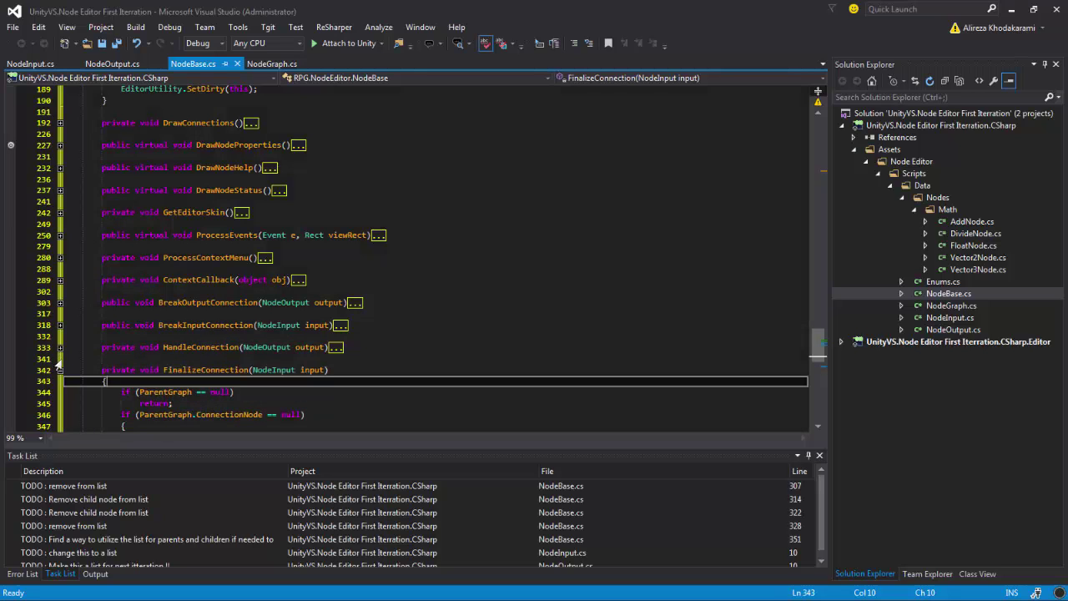
left_click(60, 370)
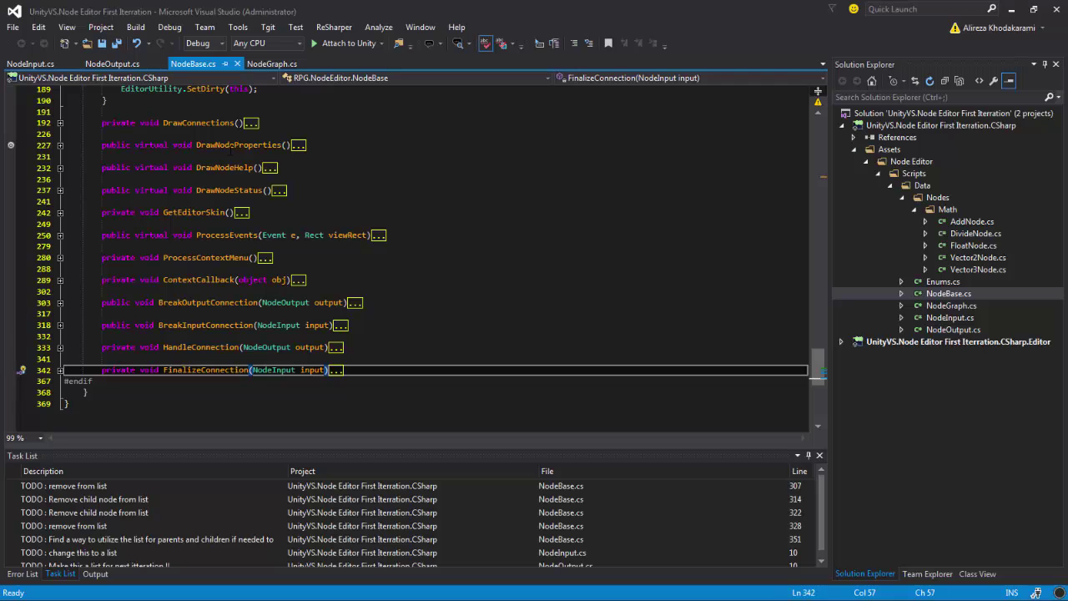
Expand the DrawConnections method and select the color argument in its Handles.DrawBezier call
left_click(59, 122)
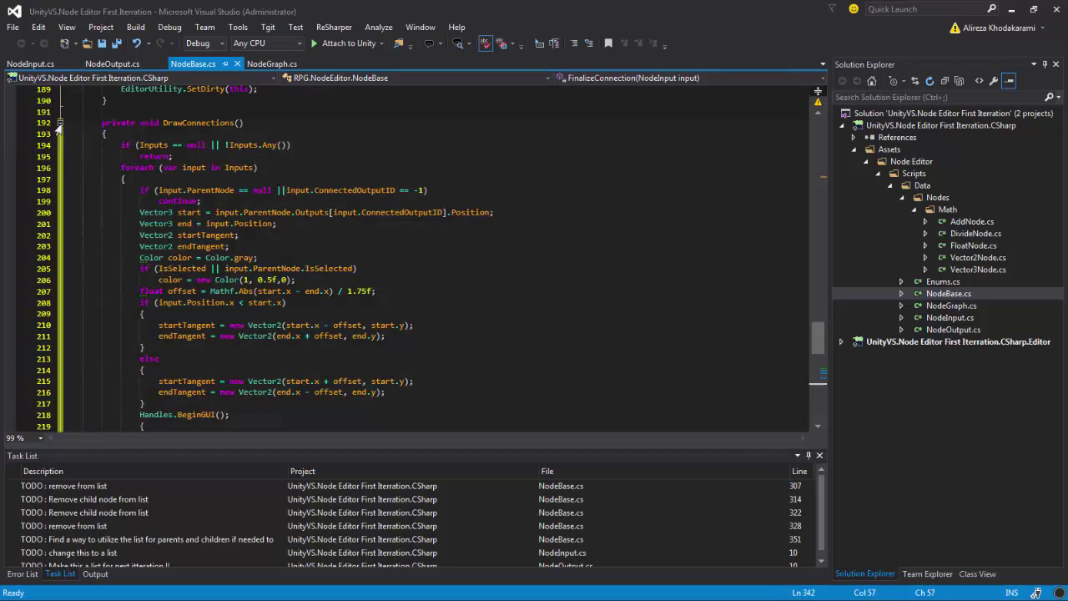
left_click(443, 382)
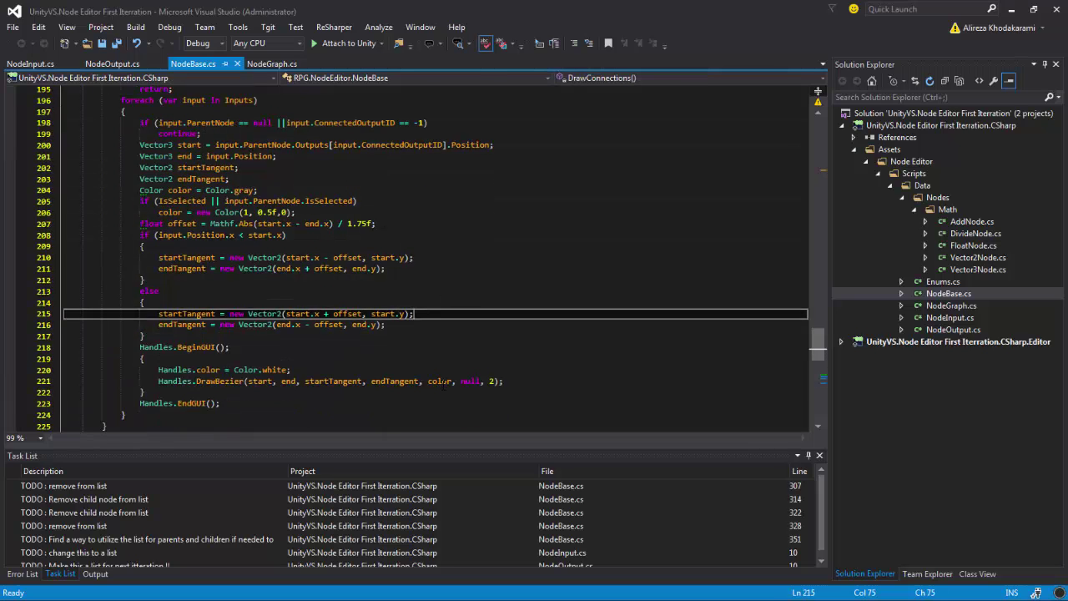
scroll(443, 384, "down", 4)
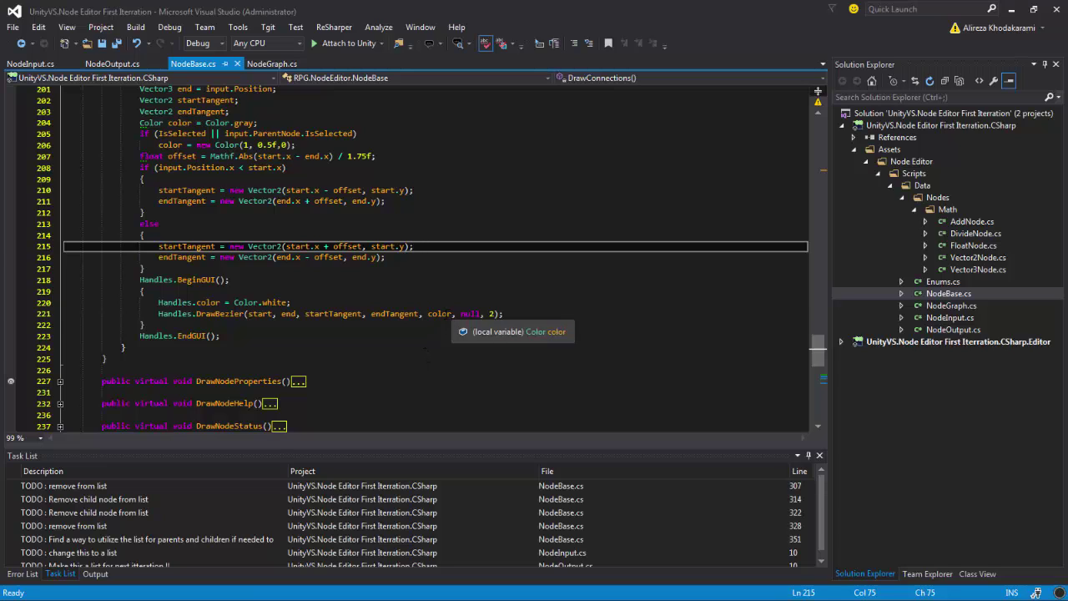
double_click(440, 314)
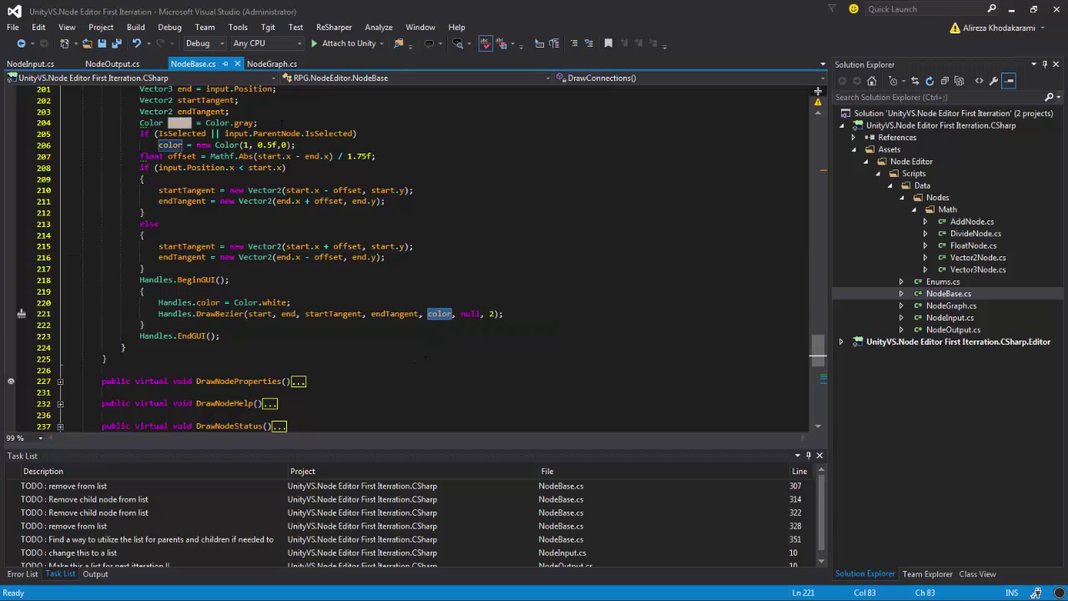
Place the cursor just before Color.gray in the color declaration of DrawConnections
left_click(282, 123)
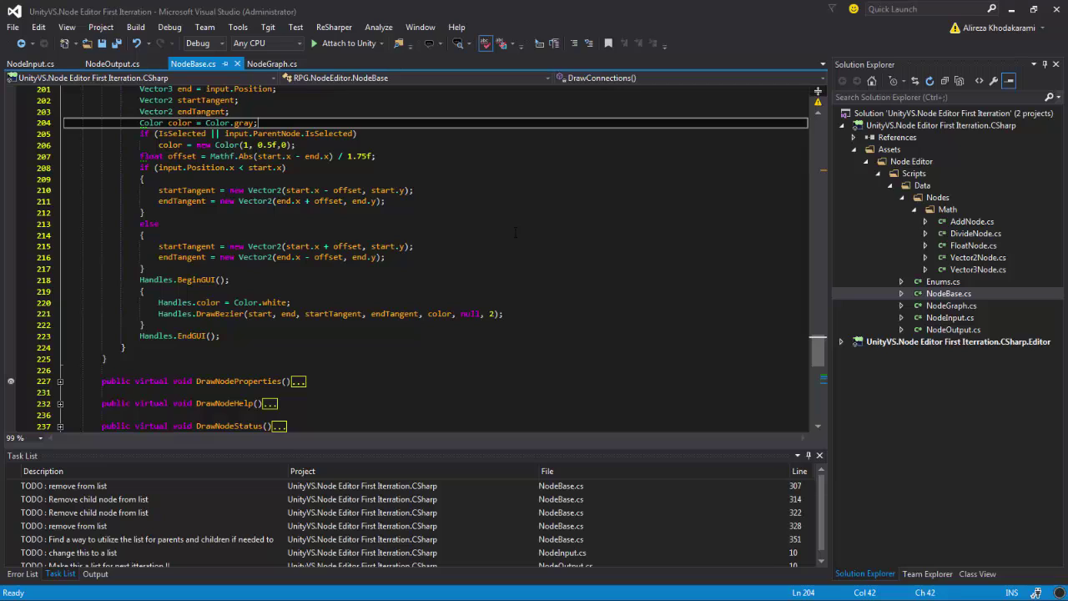
key("Left")
key("Left")
key("Left")
key("Left")
key("Left")
key("Left")
key("Left")
key("Left")
key("Left")
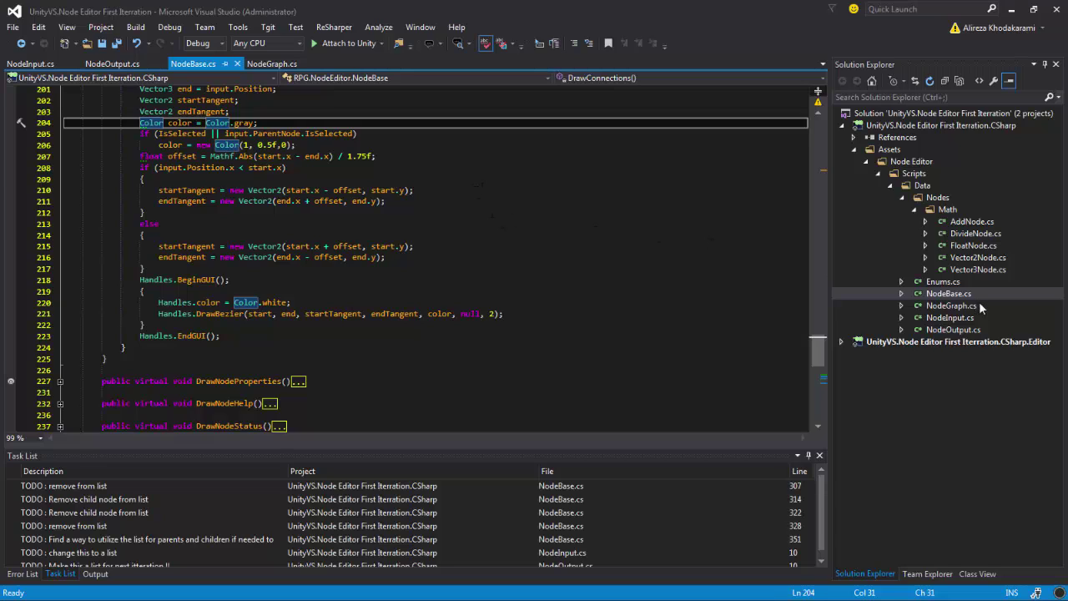
Expand the CSharp.Editor project's folders down to Windows and open NodeEditorWindow.cs
left_click(841, 342)
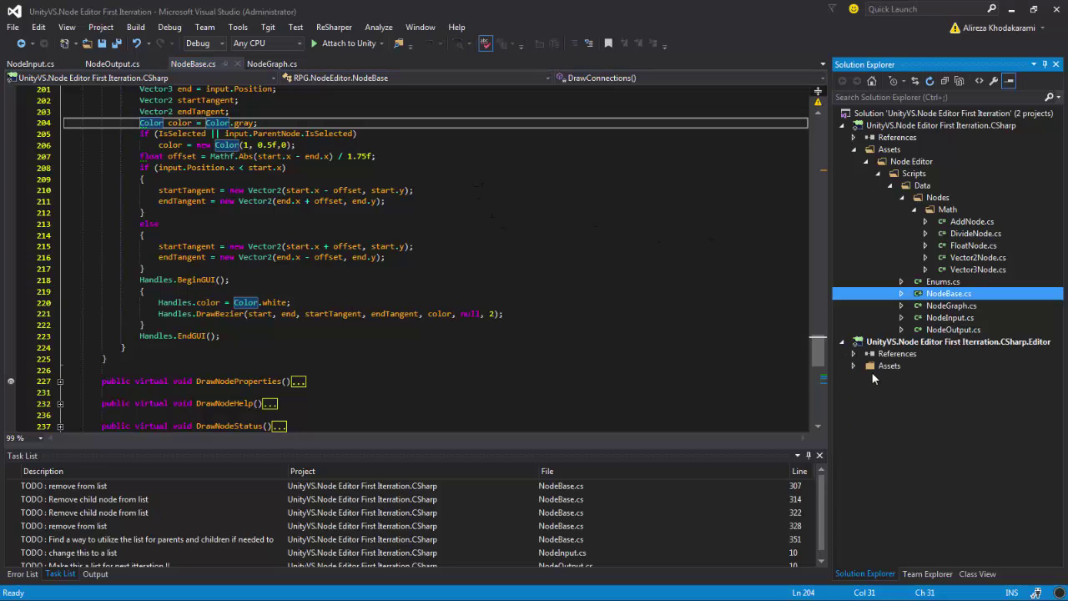
left_click(854, 366)
left_click(867, 377)
left_click(878, 390)
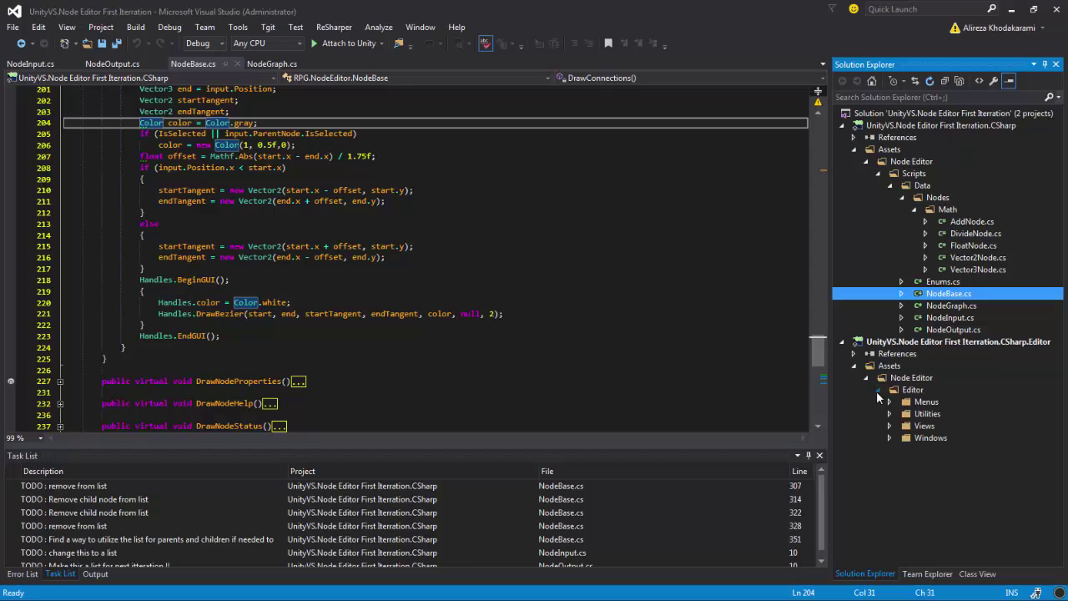
left_click(890, 438)
double_click(960, 450)
Look through NodeEditorWindow.cs and the Views folder for the code that selects the editor skin
scroll(418, 259, "down", 12)
scroll(565, 325, "down", 13)
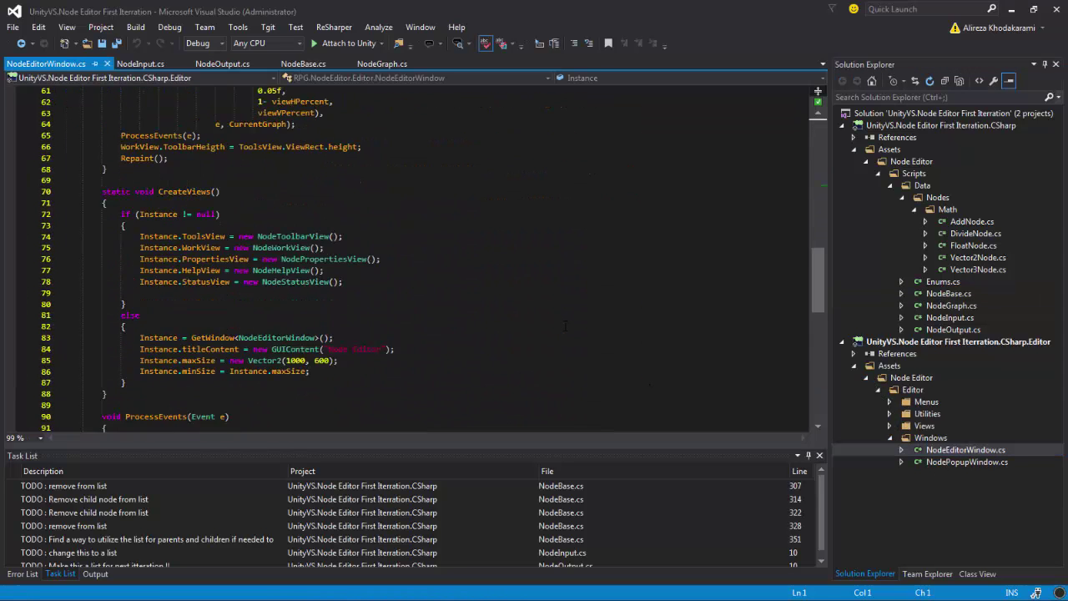
scroll(565, 325, "up", 8)
scroll(565, 325, "up", 15)
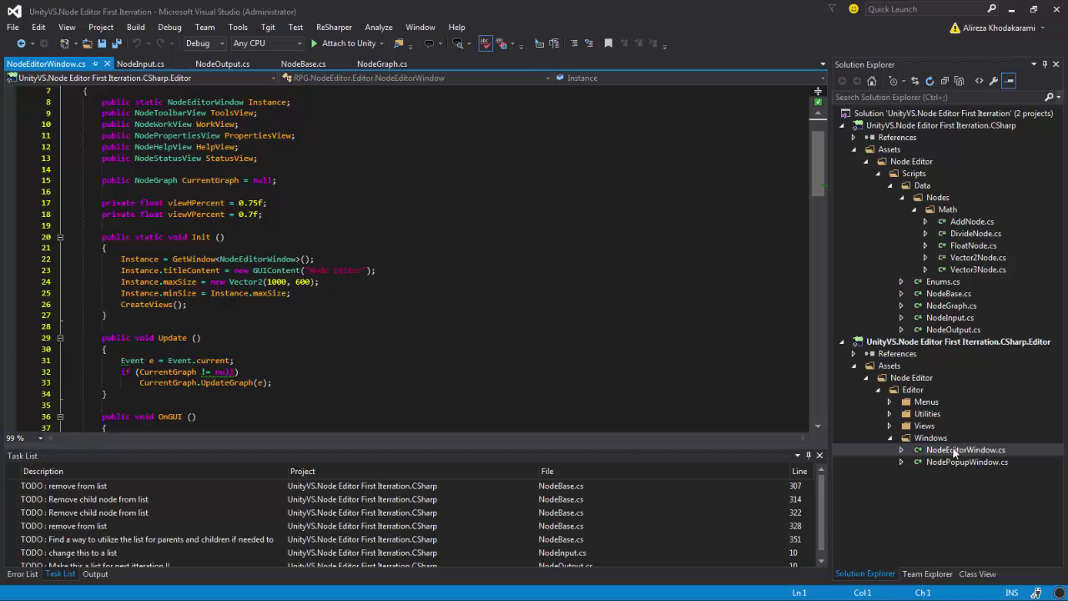
left_click(891, 427)
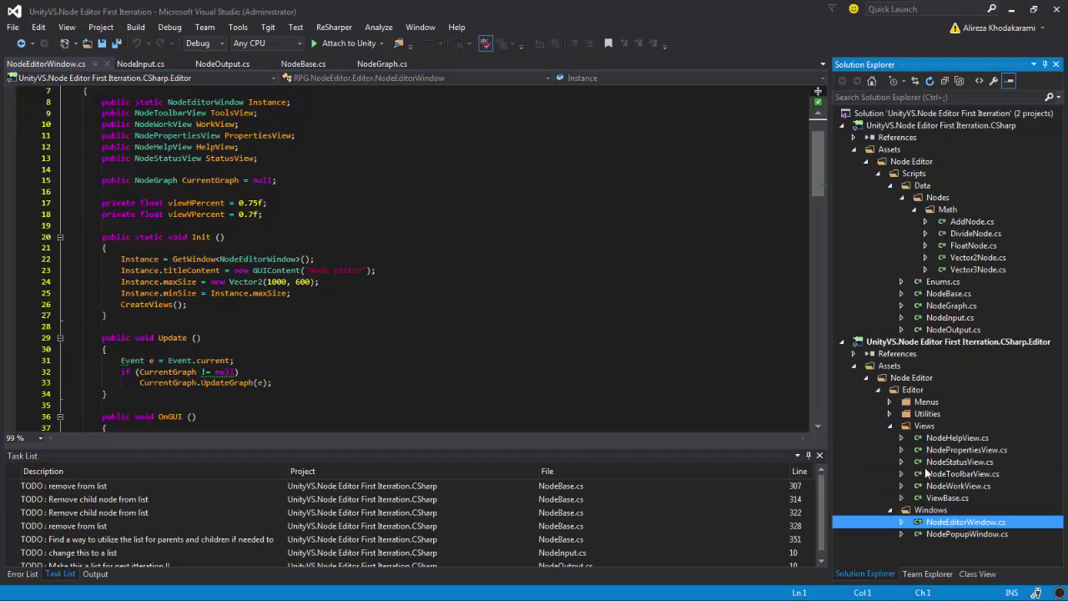
left_click(892, 428)
left_click(642, 383)
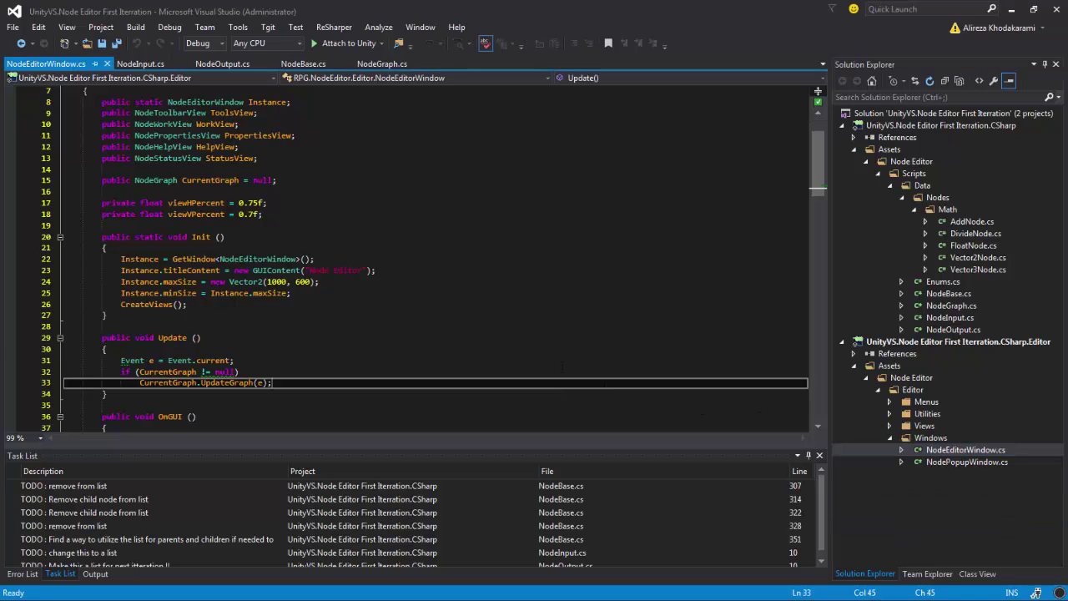
scroll(585, 367, "down", 8)
scroll(532, 355, "down", 13)
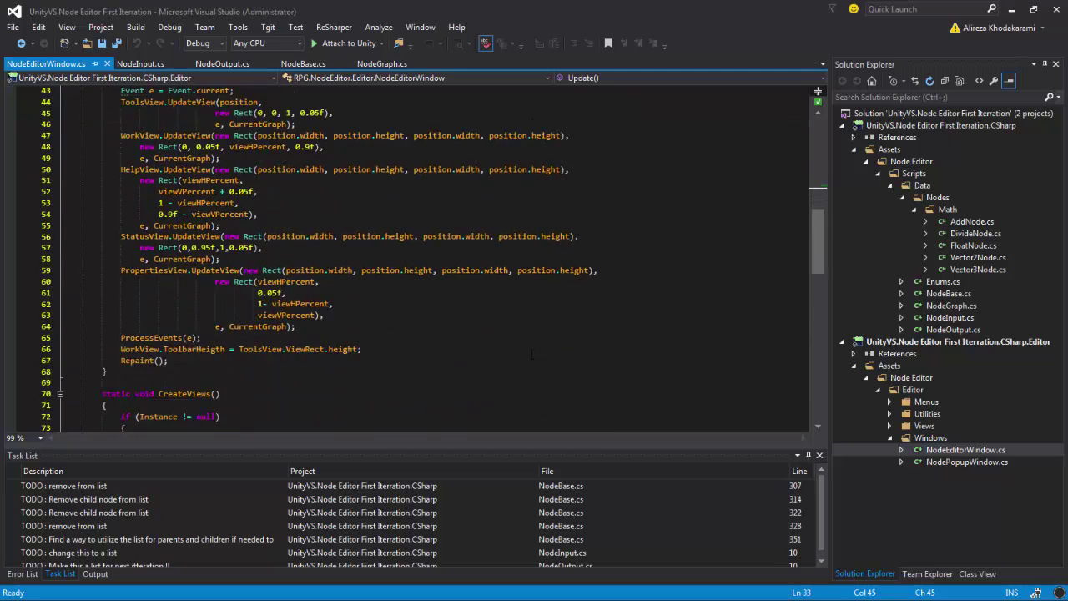
scroll(532, 355, "down", 3)
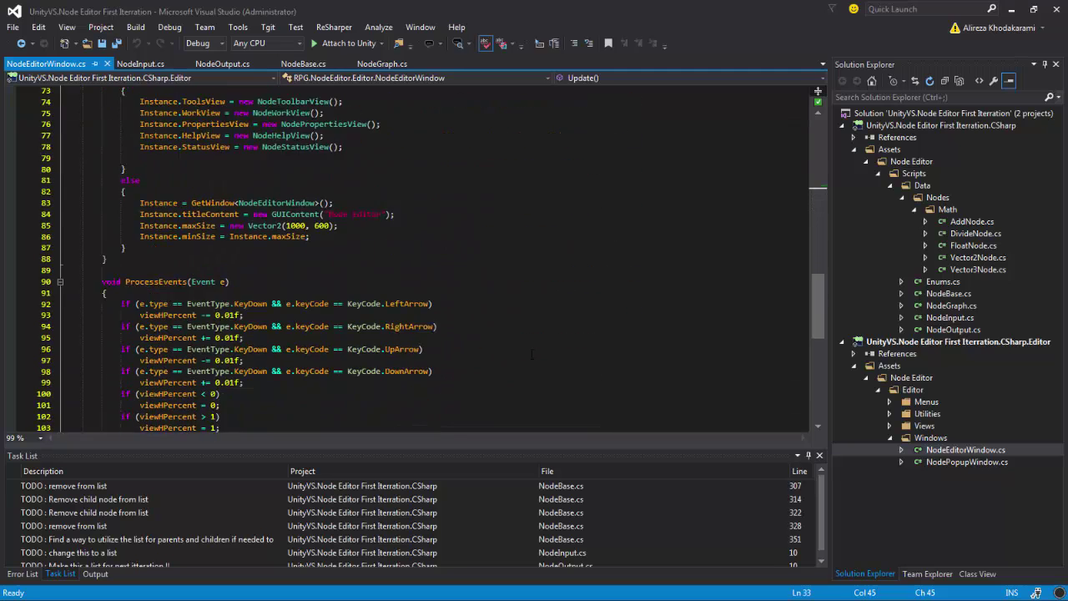
Open NodeWorkView.cs and ViewBase.cs from Views, and copy the line if (EditorGUIUtility.isProSkin) from ViewBase's GetEditorSkin method
left_click(896, 425)
double_click(960, 486)
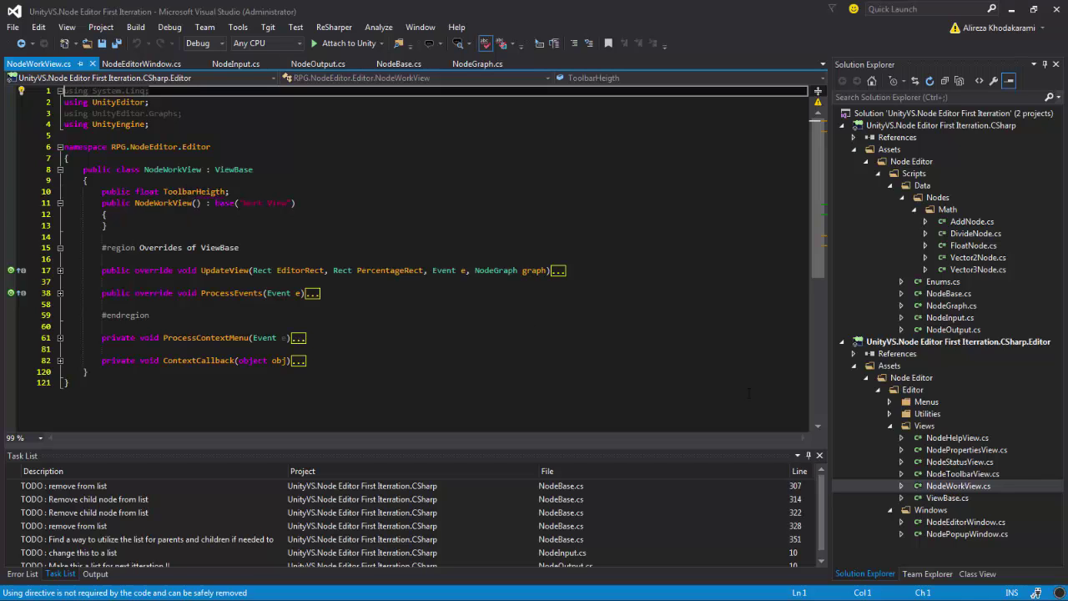
double_click(950, 499)
scroll(624, 344, "down", 9)
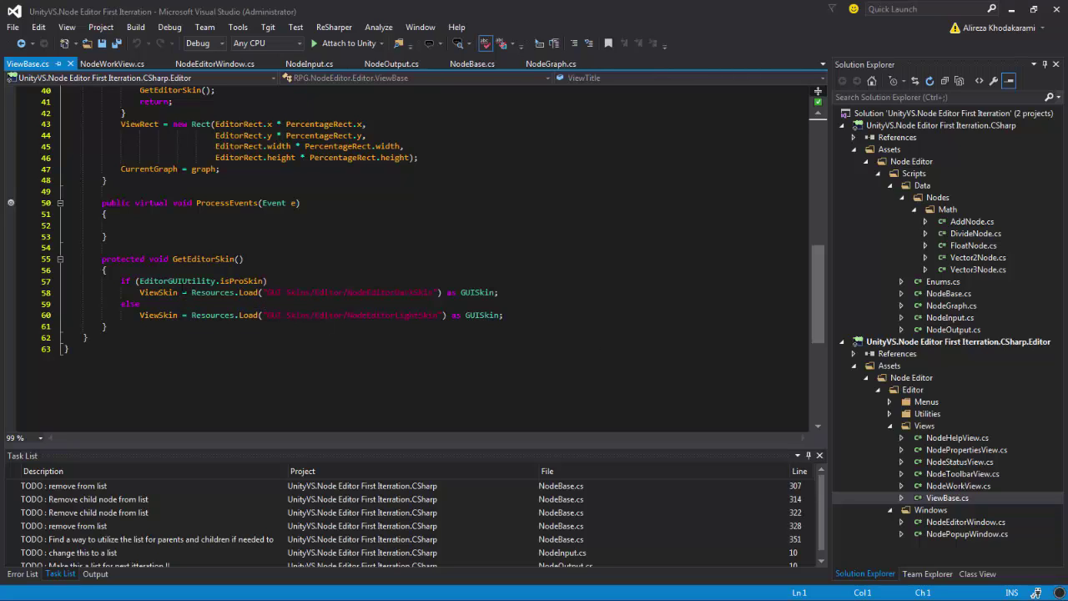
left_click_drag(116, 281, 265, 282)
key("ctrl+c")
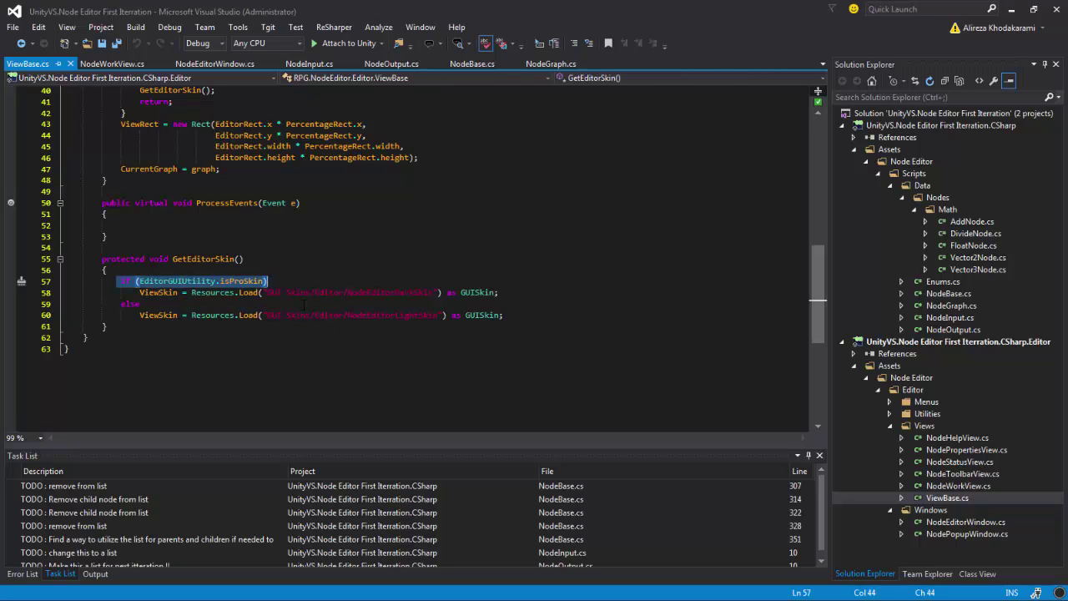
Return to NodeBase.cs and paste the copied isProSkin condition before Color.gray in the color declaration
left_click(469, 64)
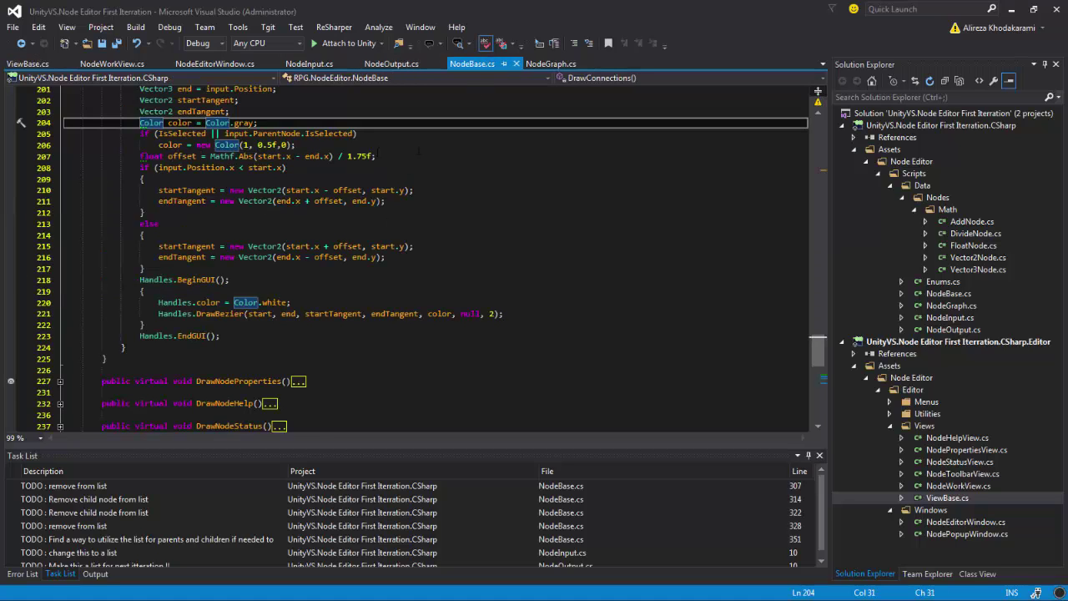
left_click(361, 112)
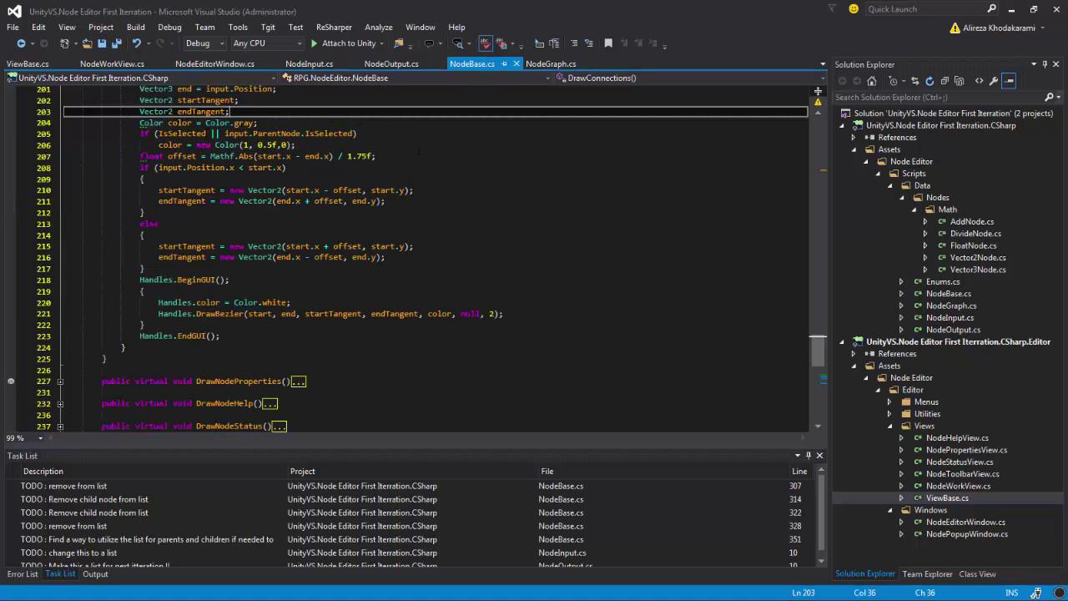
left_click(207, 123)
key("ctrl+v")
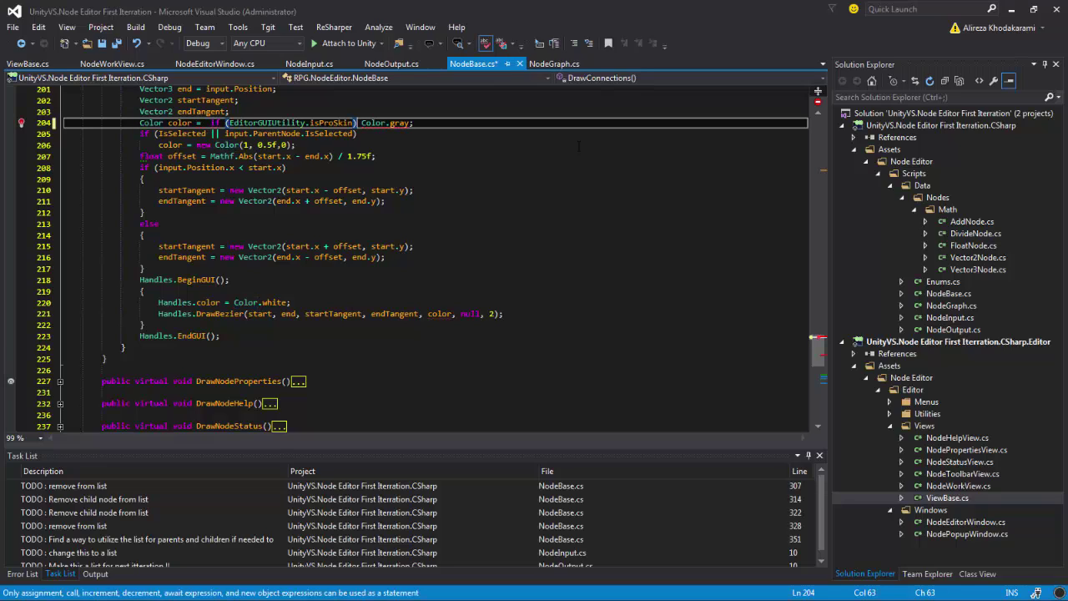
Remove the if keyword and both parentheses from the pasted condition, leaving EditorGUIUtility.isProSkin
key("BackSpace")
key("ctrl+Left")
key("ctrl+Left")
key("ctrl+Left")
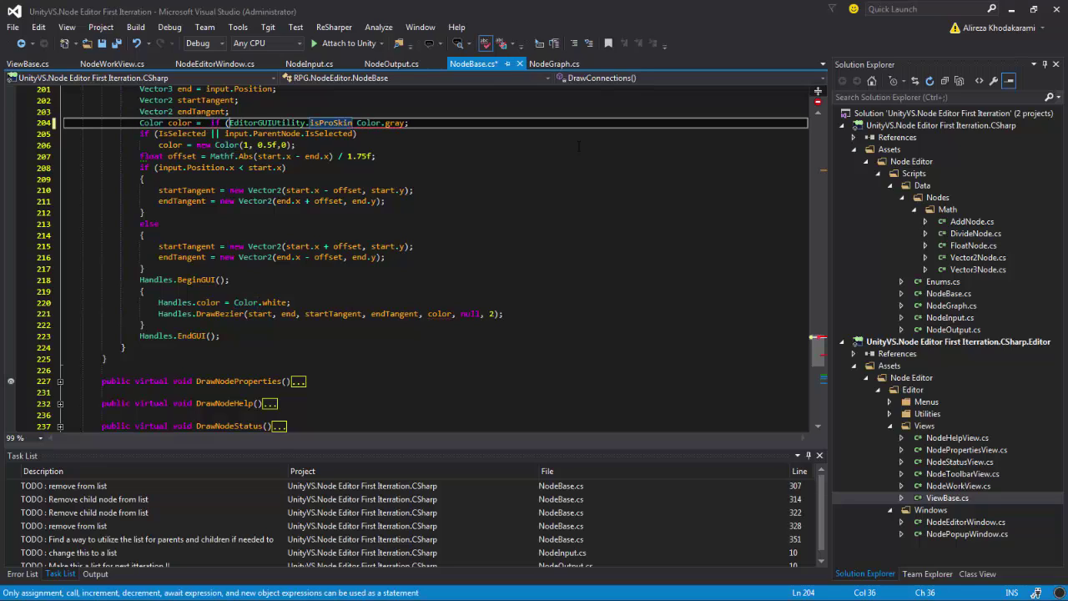
key("BackSpace")
key("BackSpace")
key("BackSpace")
key("BackSpace")
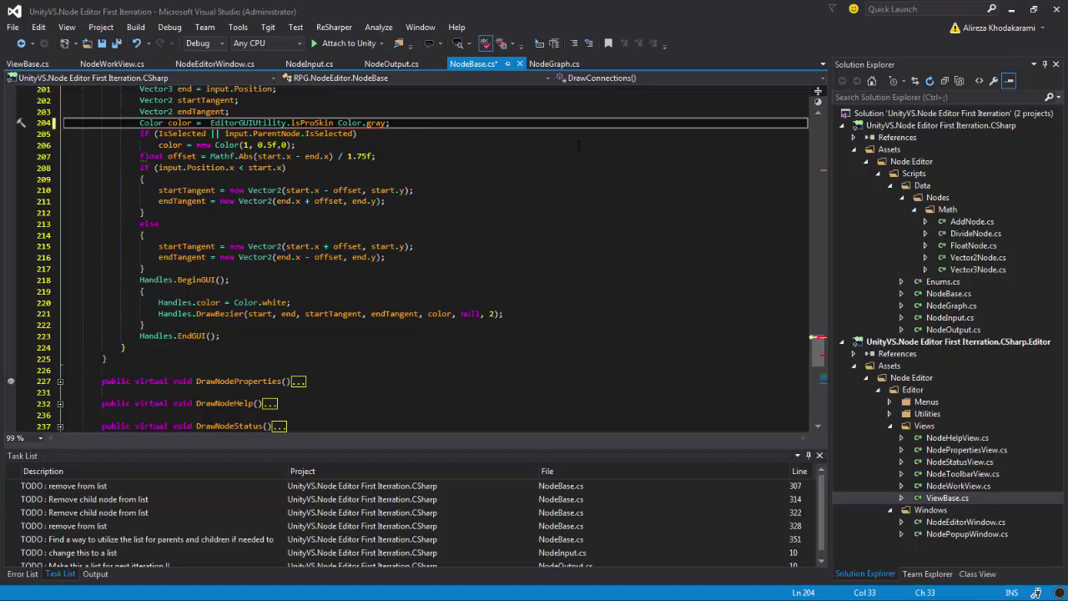
Make the color assignment a conditional expression by adding ? before Color.gray and : after it
key("ctrl+Right")
key("ctrl+Right")
key("ctrl+Right")
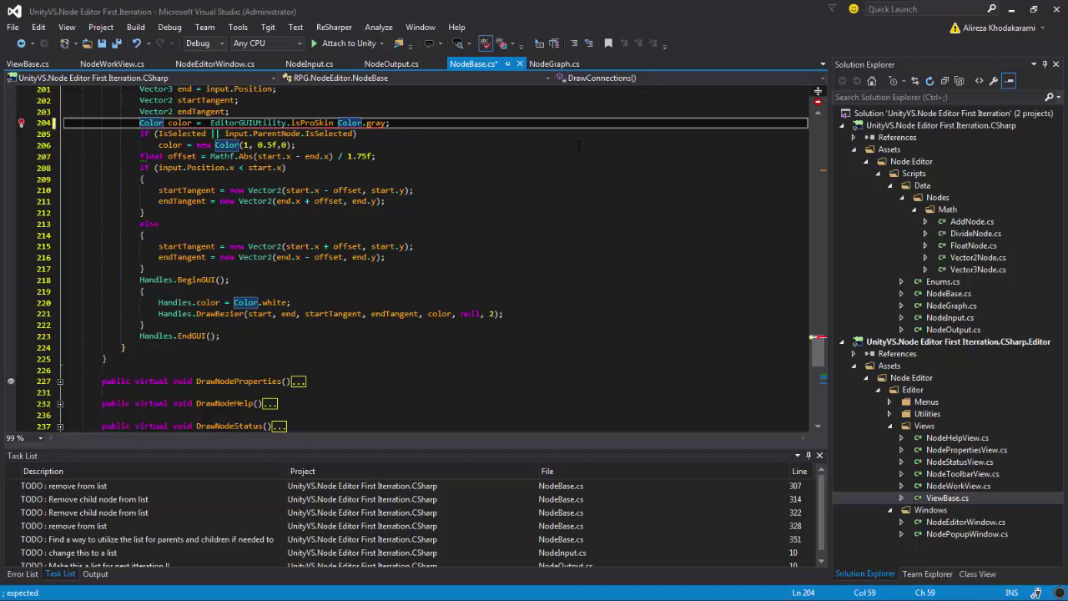
type("?")
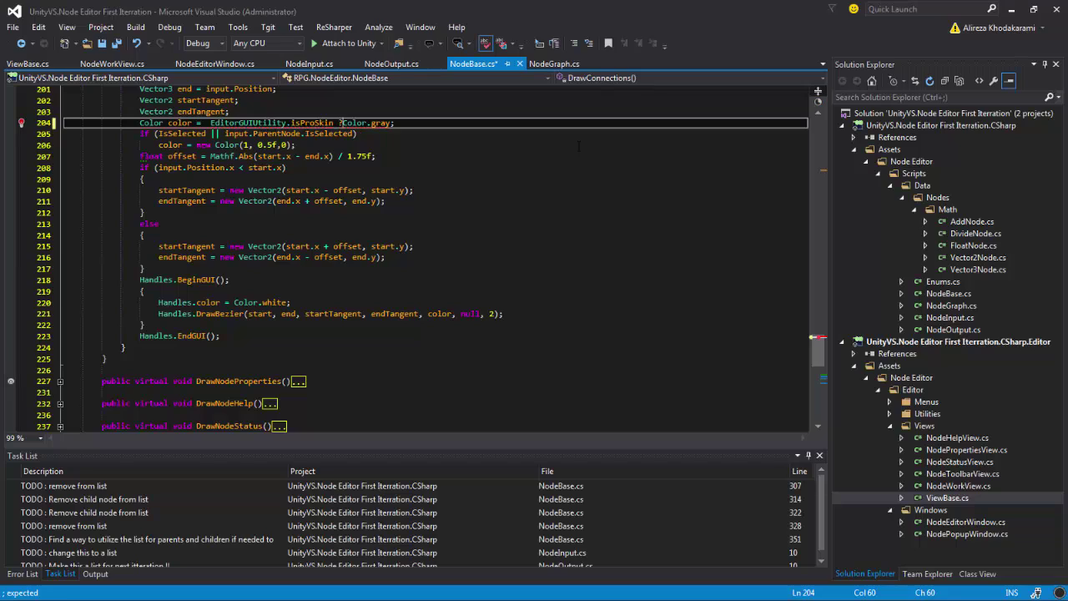
key("ctrl+Right")
key("ctrl+Right")
key("ctrl+Right")
type(": ")
Enter Color.grey as the conditional's alternative value and save NodeBase.cs
type("Co")
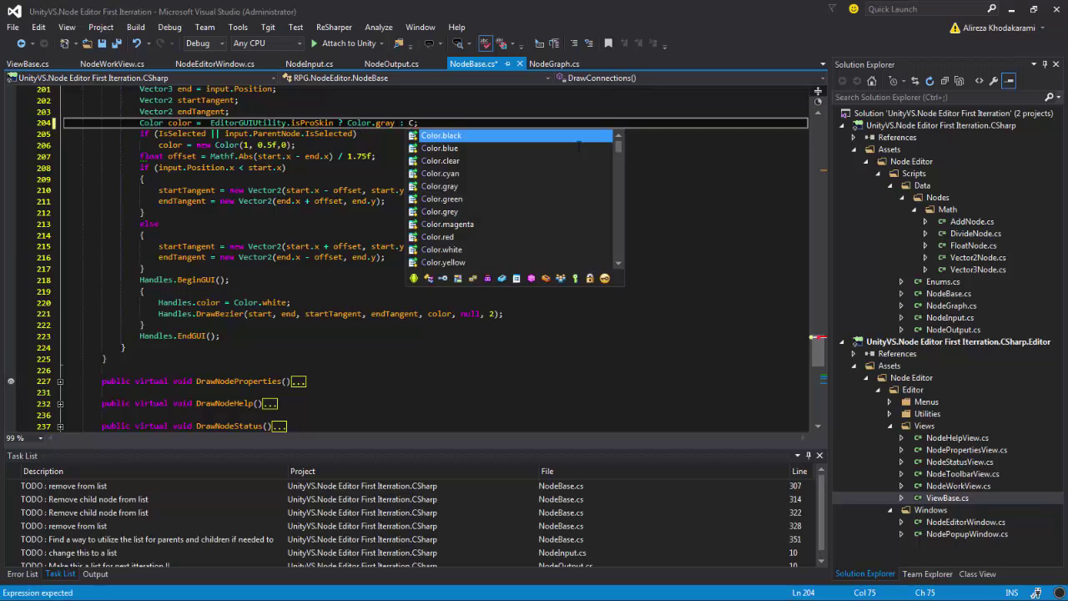
key("Down")
key("Down")
key("Down")
key("Down")
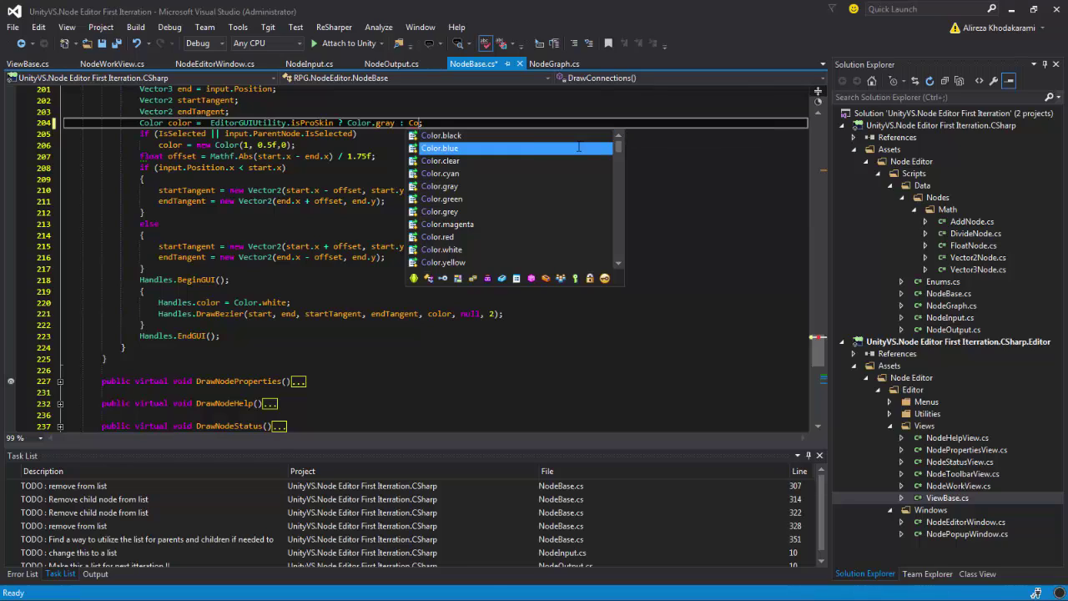
key("Down")
key("Down")
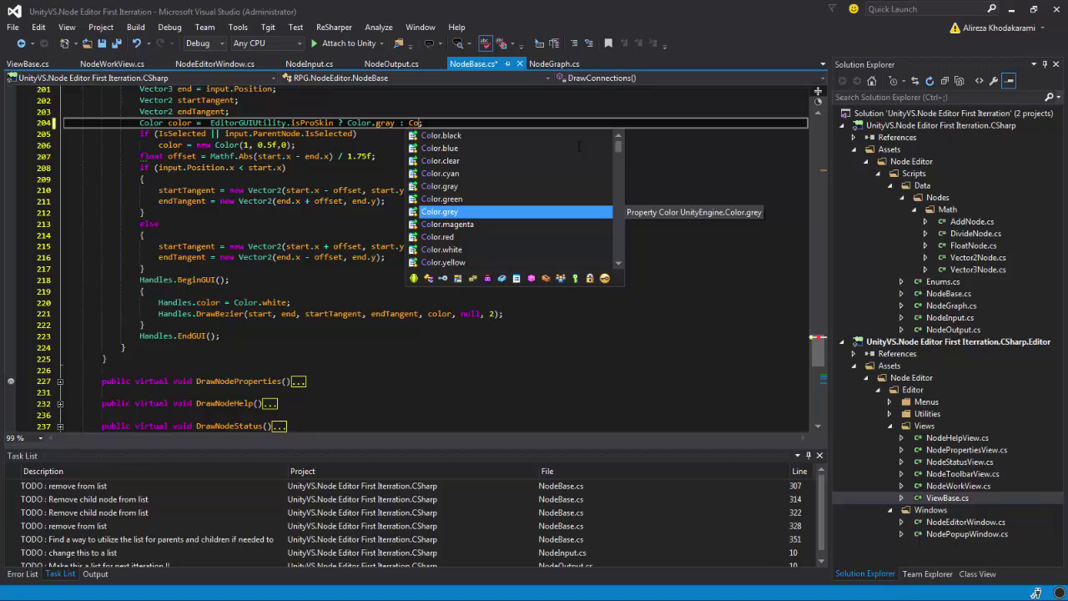
key("Tab")
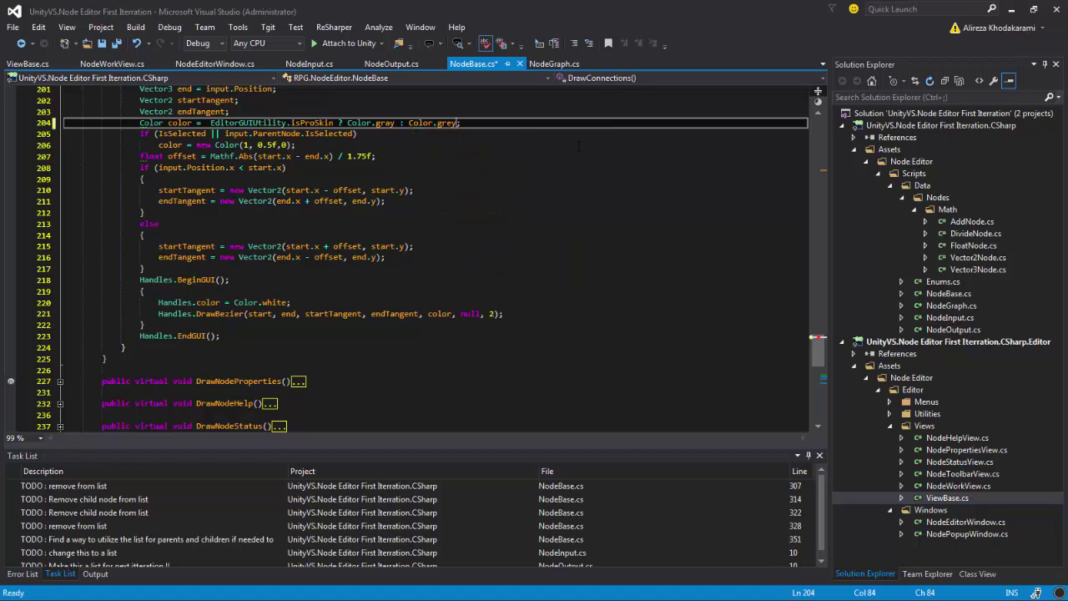
key("ctrl+s")
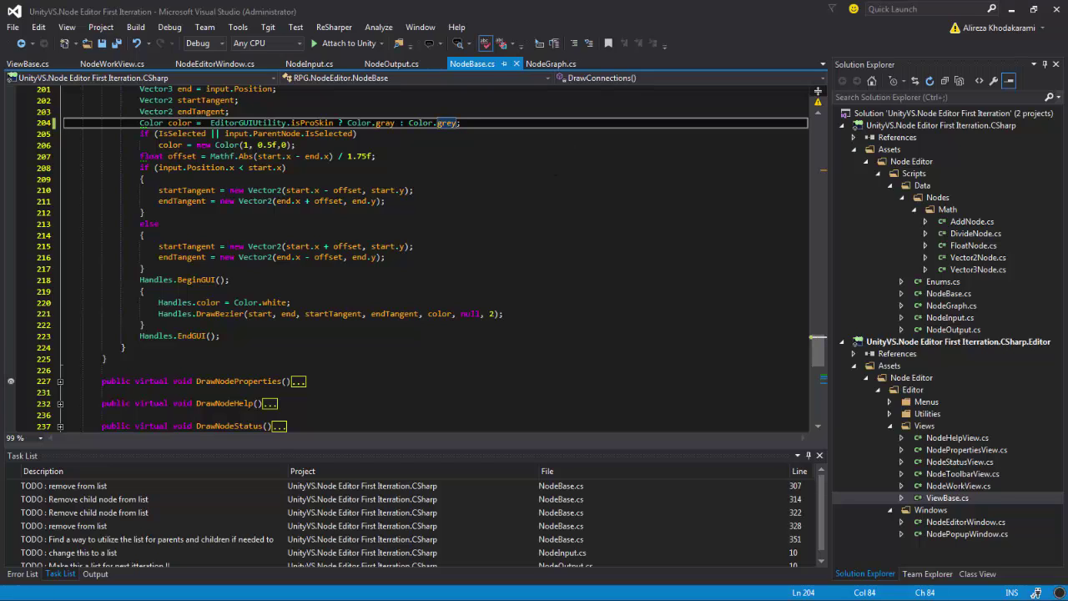
Switch to Unity and move the Add node to the other side of the Float node to inspect their connection's color
key("alt+Tab")
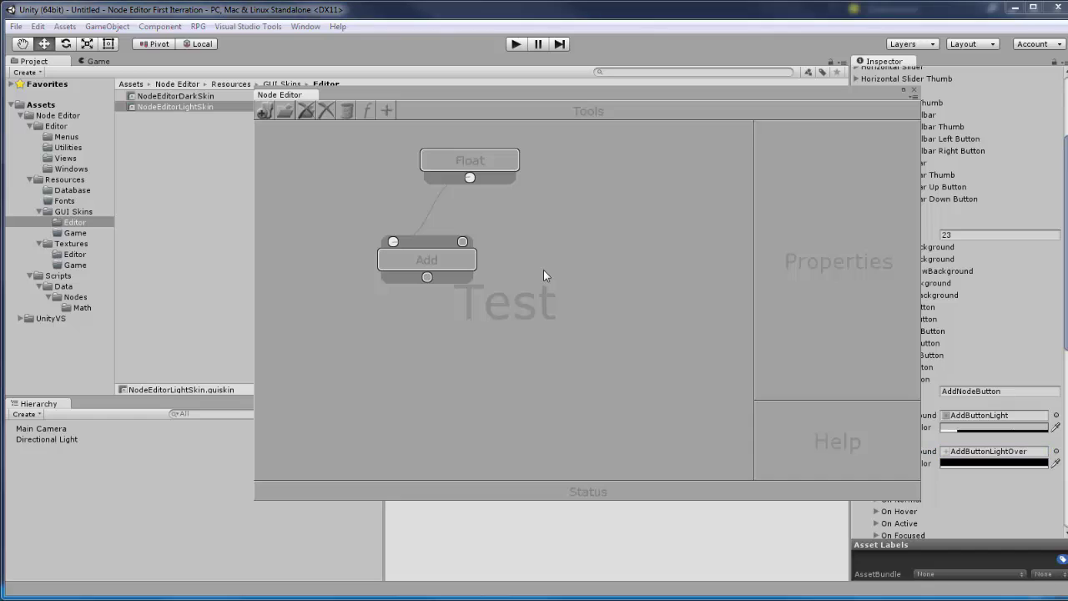
left_click_drag(458, 266, 599, 260)
left_click(532, 329)
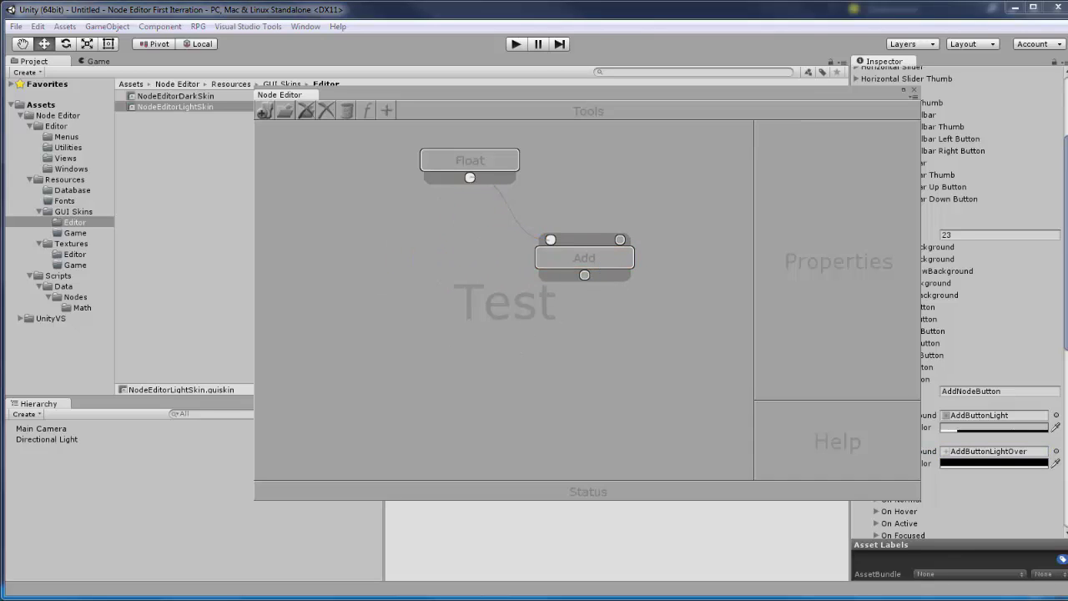
Return to NodeBase.cs, replace grey with black as the conditional's alternative color, and save the file
key("alt+Tab")
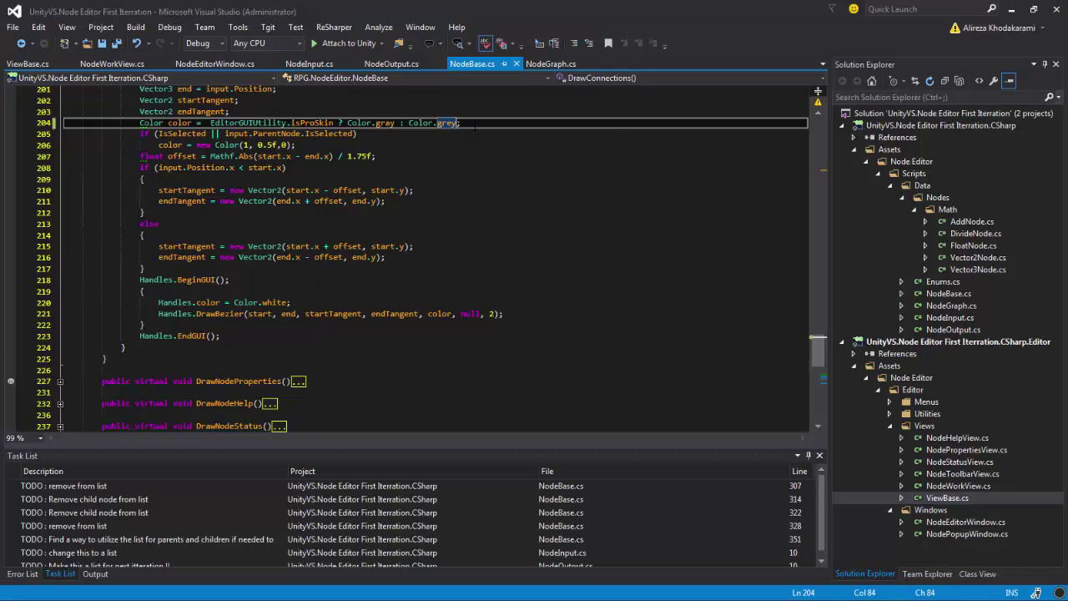
left_click(476, 124)
key("BackSpace")
key("BackSpace")
key("BackSpace")
key("BackSpace")
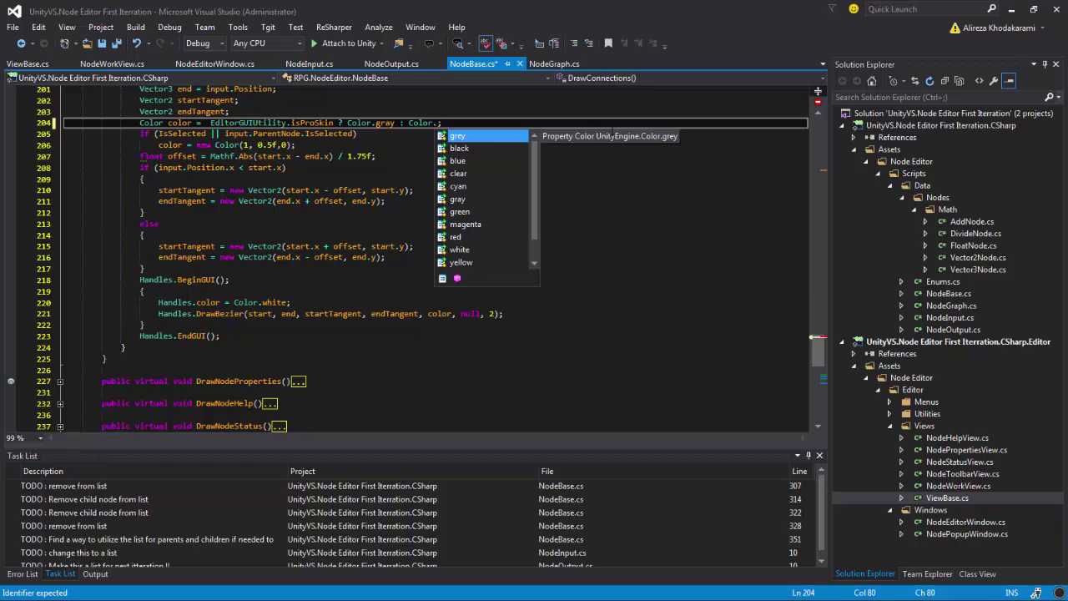
key("Down")
key("Down")
key("Down")
key("Down")
key("Down")
key("Down")
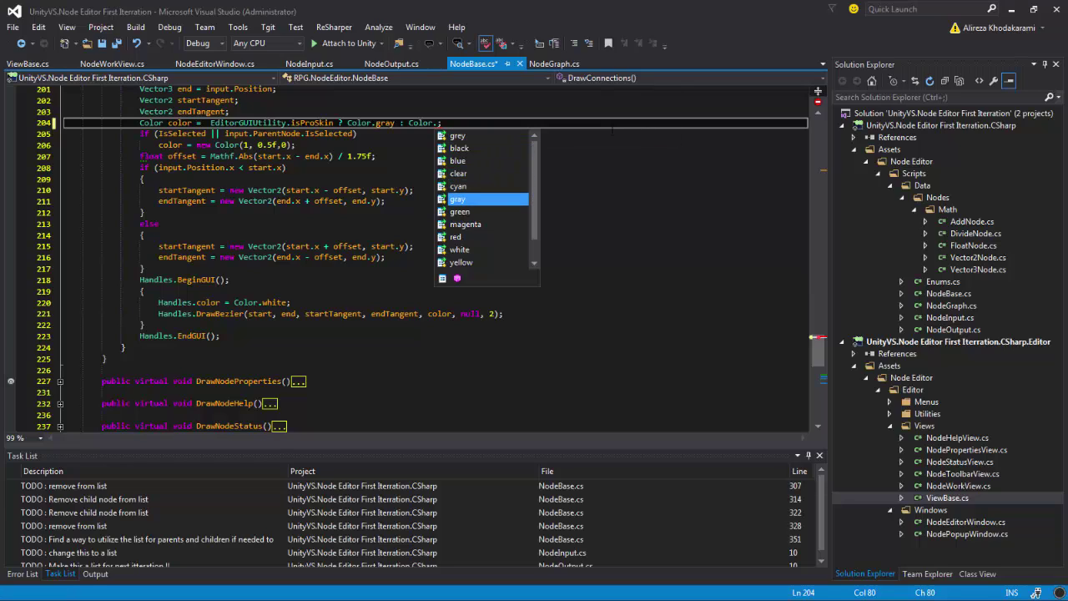
key("Down")
key("Down")
key("Down")
key("Down")
key("Down")
key("Down")
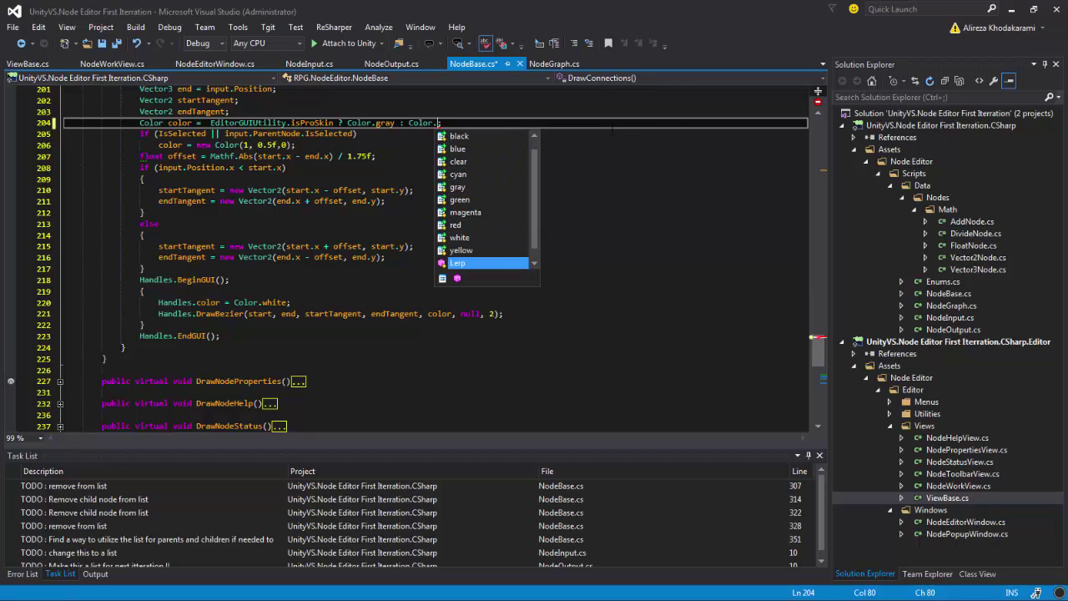
key("Up")
key("Up")
key("Up")
key("Up")
key("Up")
key("Up")
key("Up")
key("Up")
key("Up")
key("Up")
key("Up")
key("Up")
key("Down")
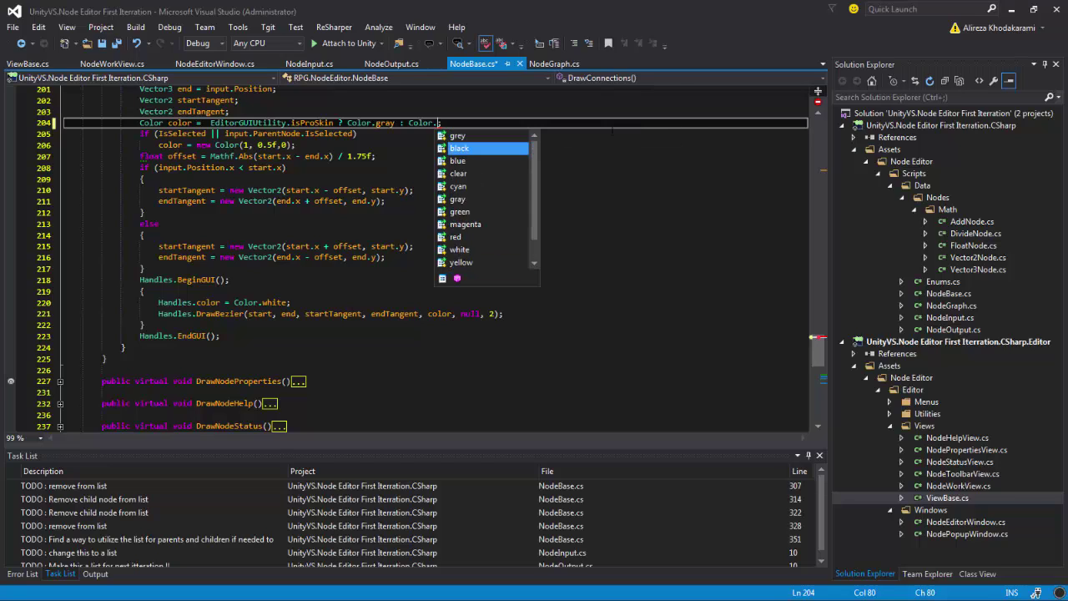
key("Tab")
key("ctrl+s")
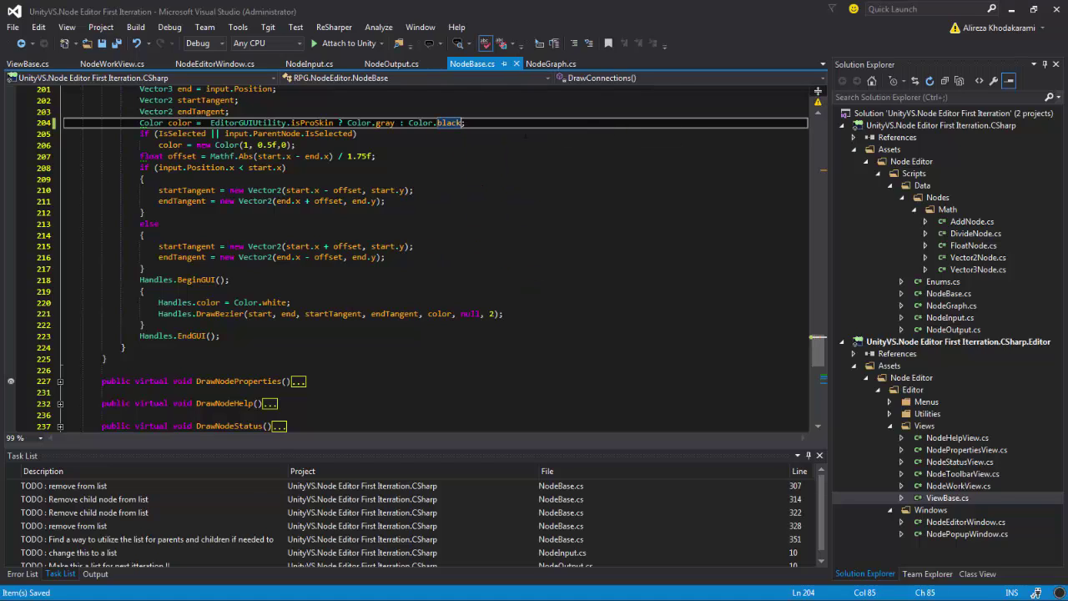
Switch to Unity and shift the Add node slightly to check how the black connection line looks
key("alt+Tab")
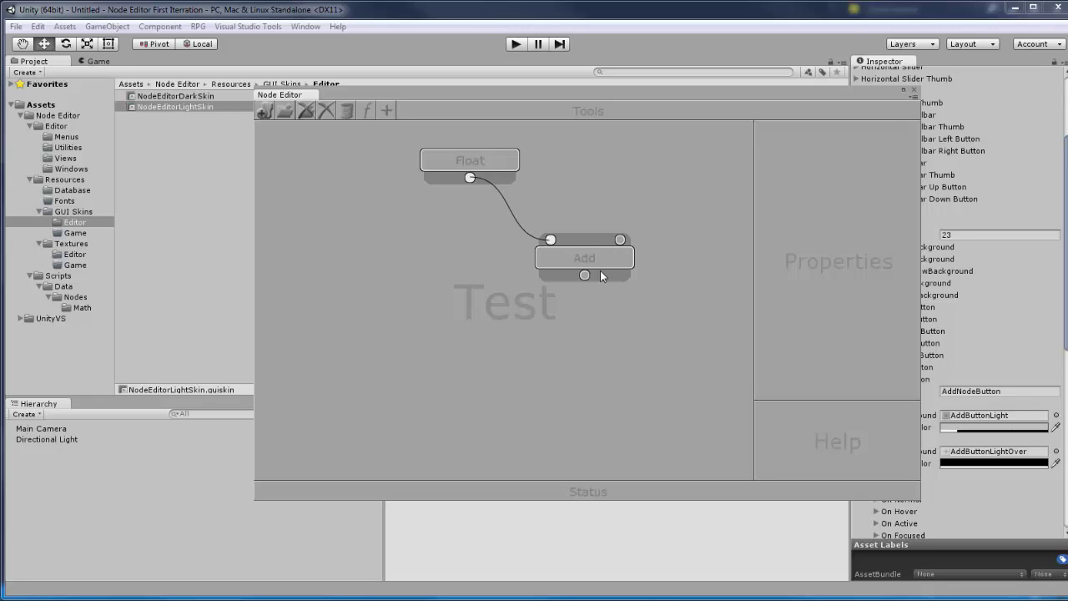
left_click_drag(600, 271, 621, 251)
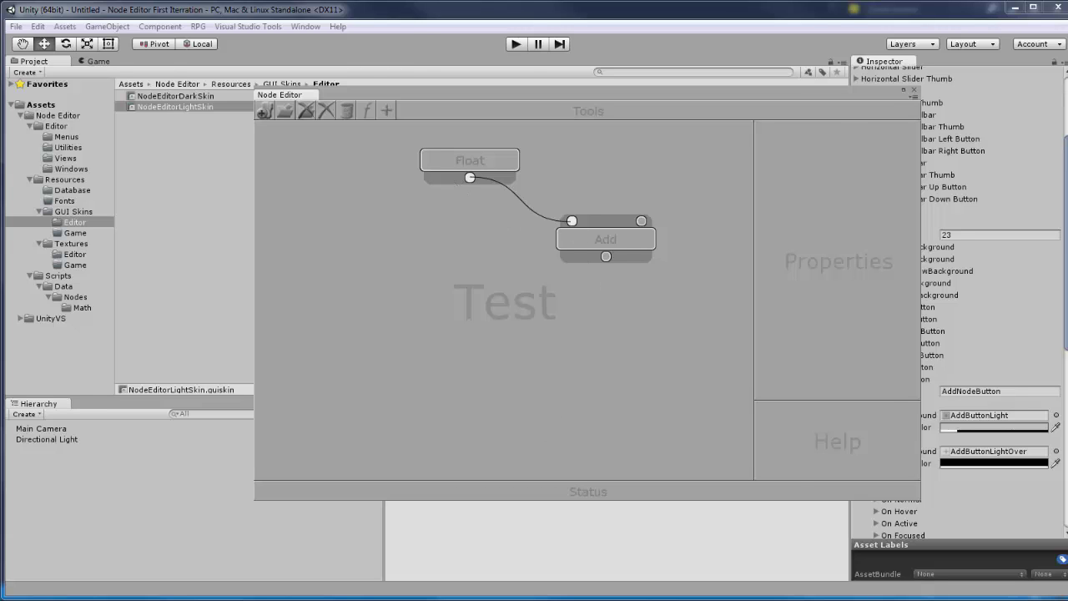
In NodeBase.cs, replace Color.black with new Color(.8f,.8f,.8f) as the conditional's alternative value and save the file
key("alt+Tab")
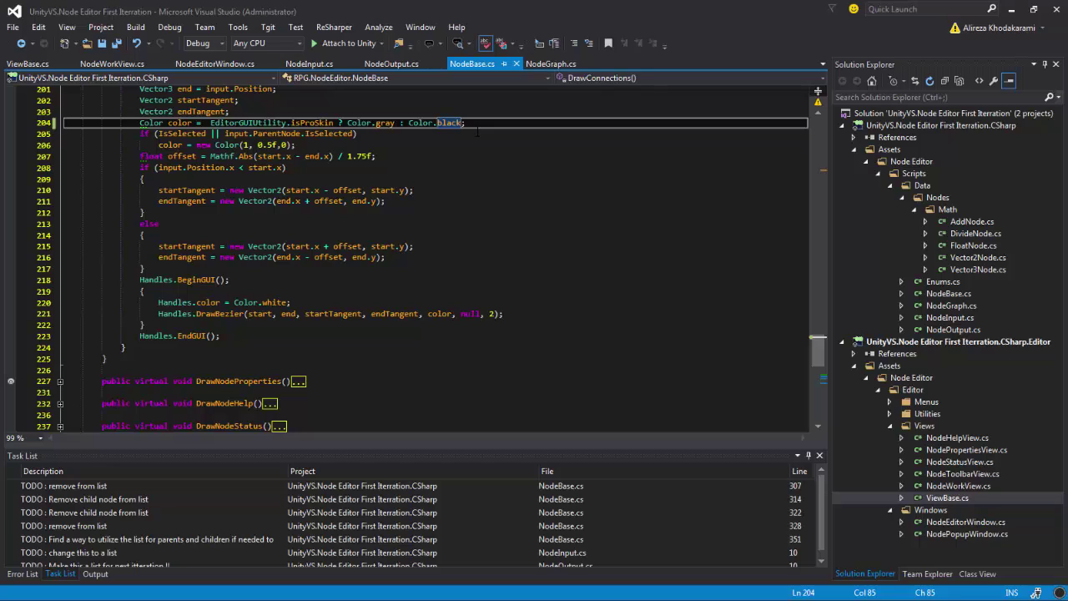
key("ctrl+shift+Left")
key("ctrl+shift+Left")
type("ne")
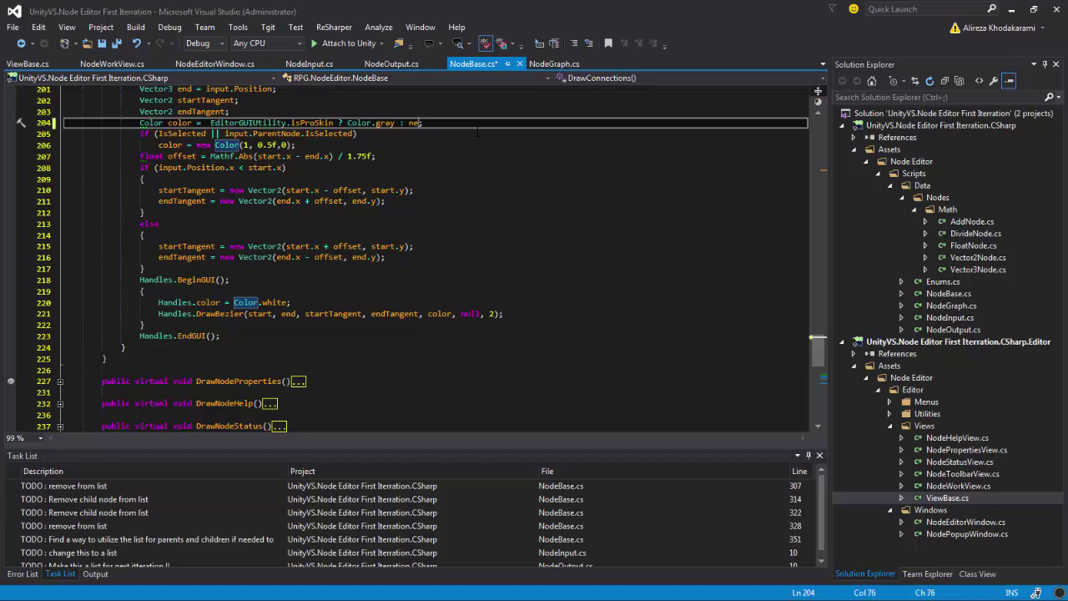
type("w co")
key("Return")
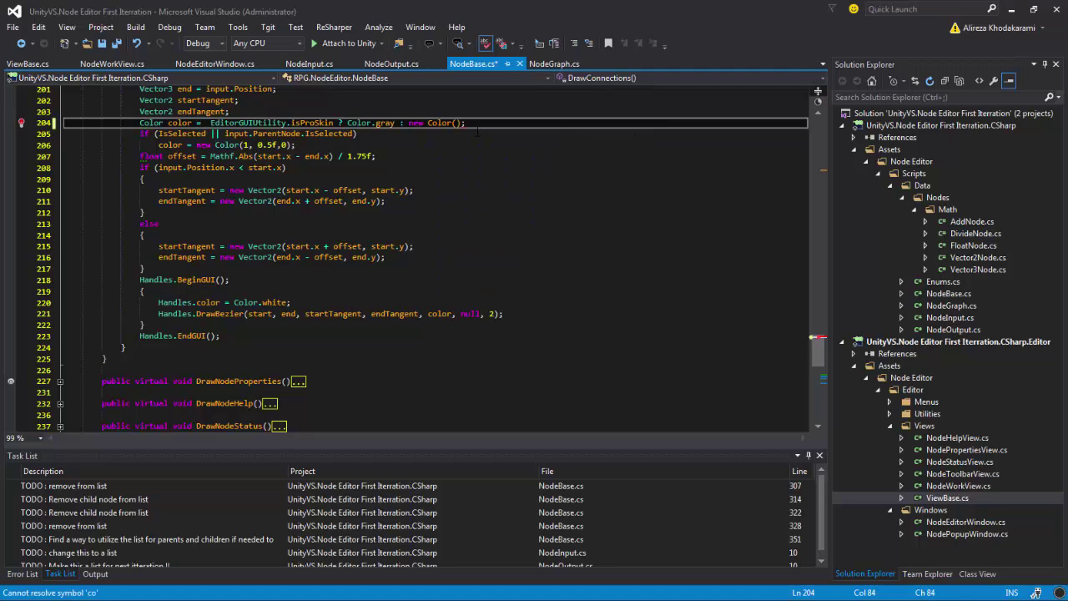
type(".8")
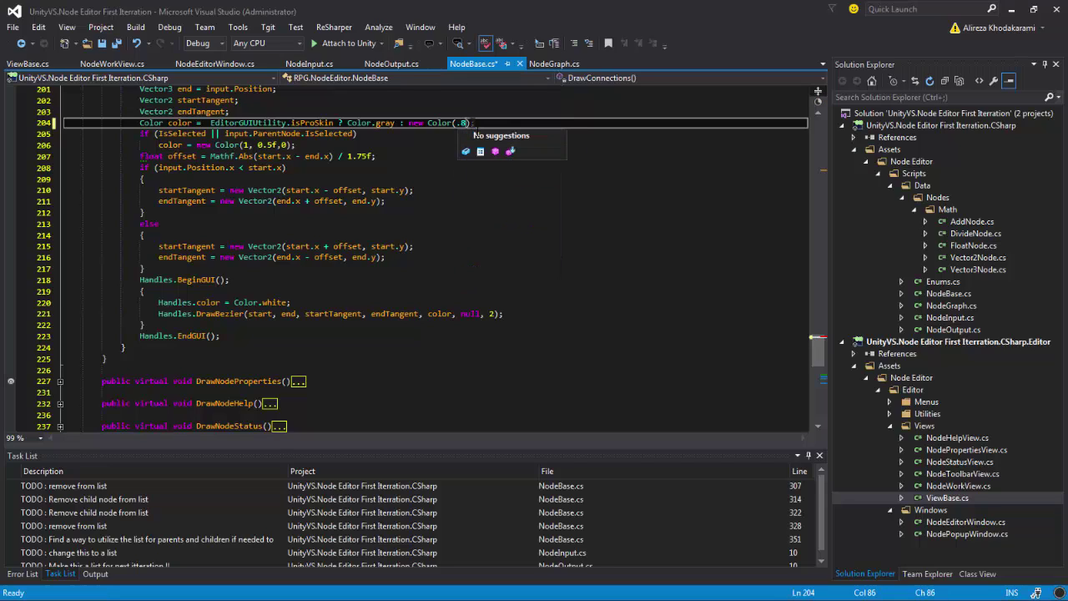
type("f,")
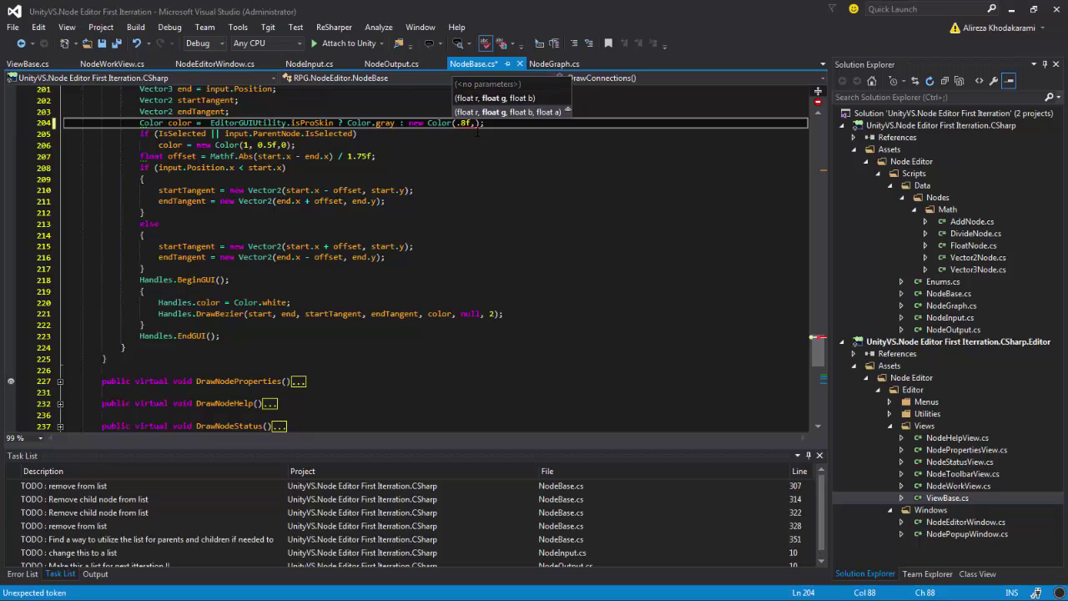
type(" .8f,.8f")
key("ctrl+s")
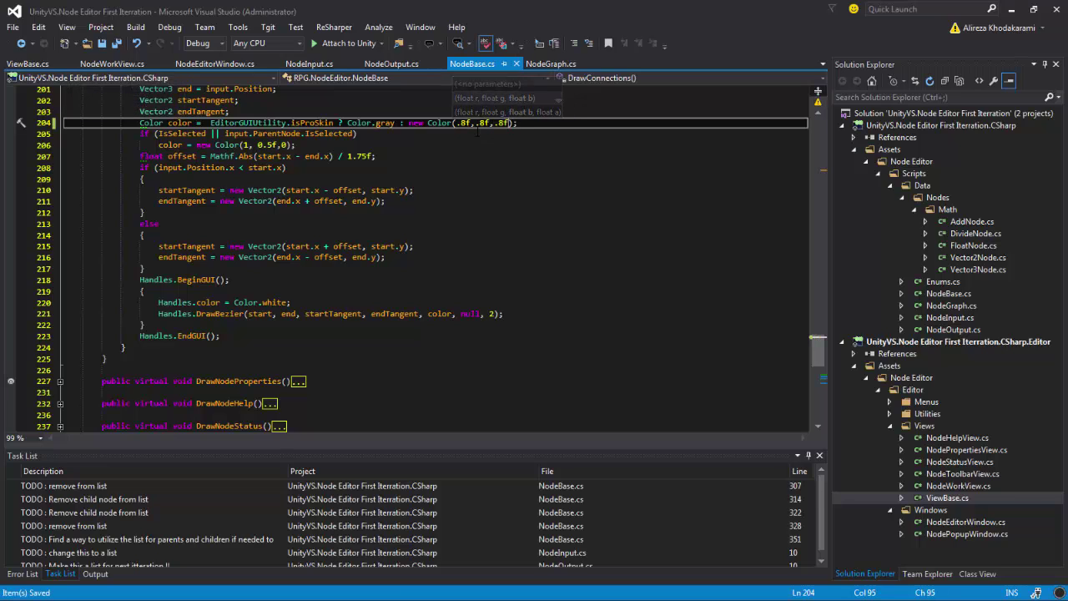
Switch to Unity and move the Add node below the Float node to examine the connection with the .8f color
key("alt+Tab")
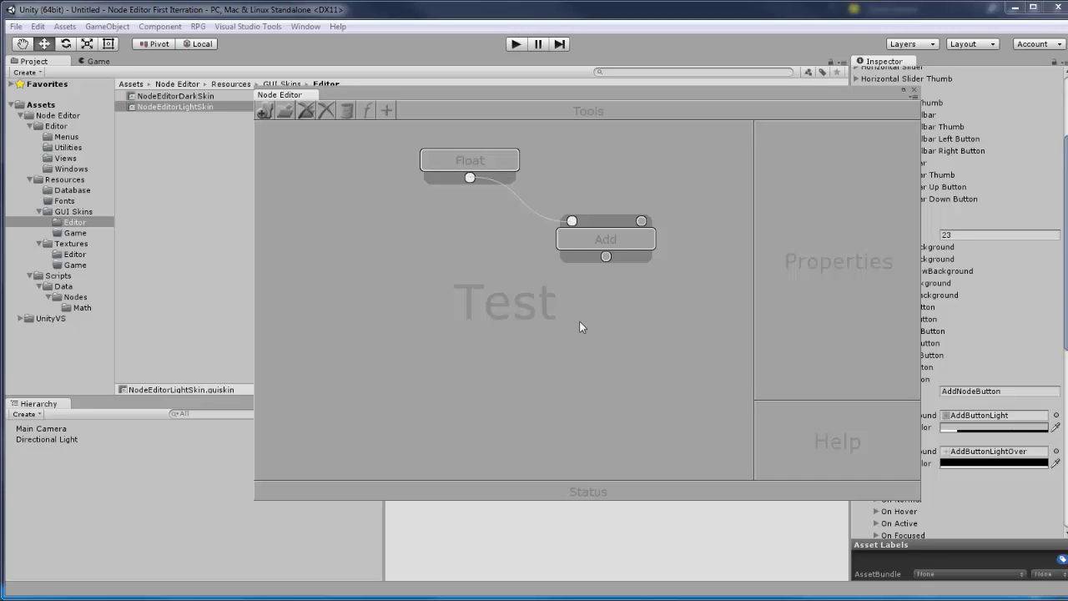
left_click_drag(607, 221, 414, 237)
left_click(588, 243)
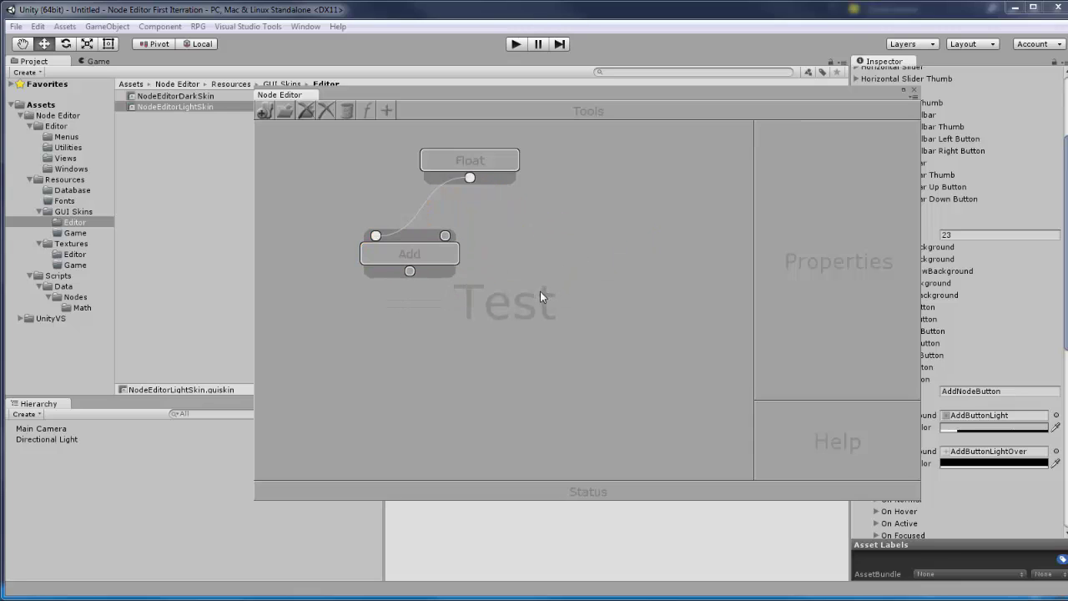
left_click_drag(446, 255, 427, 247)
left_click(480, 249)
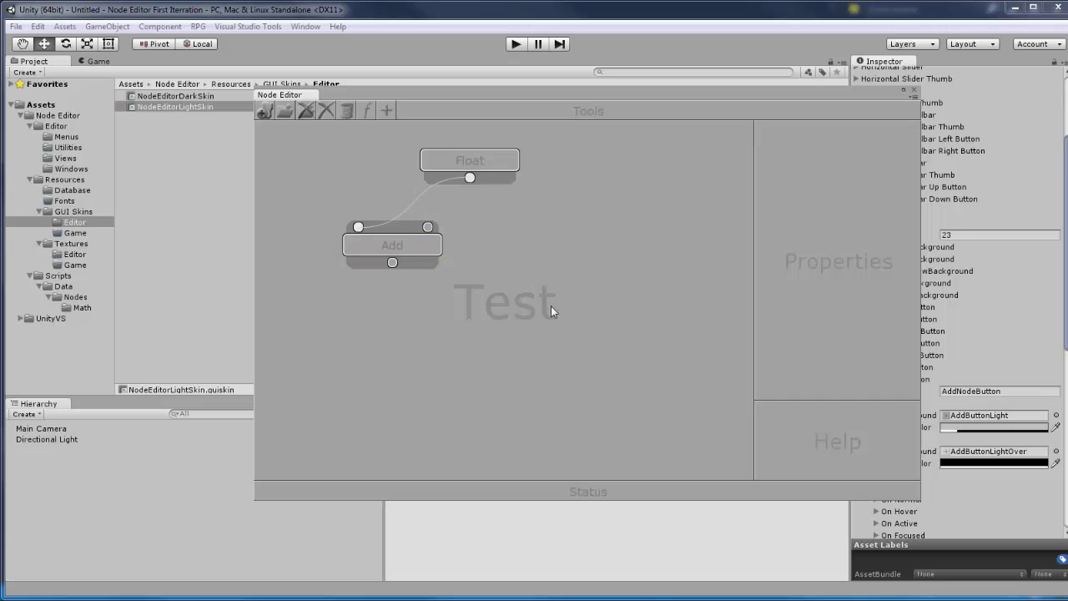
Set the Editor Skin to Professional in the Unity preferences and bring the Node Editor window to the front
left_click(38, 26)
left_click(101, 226)
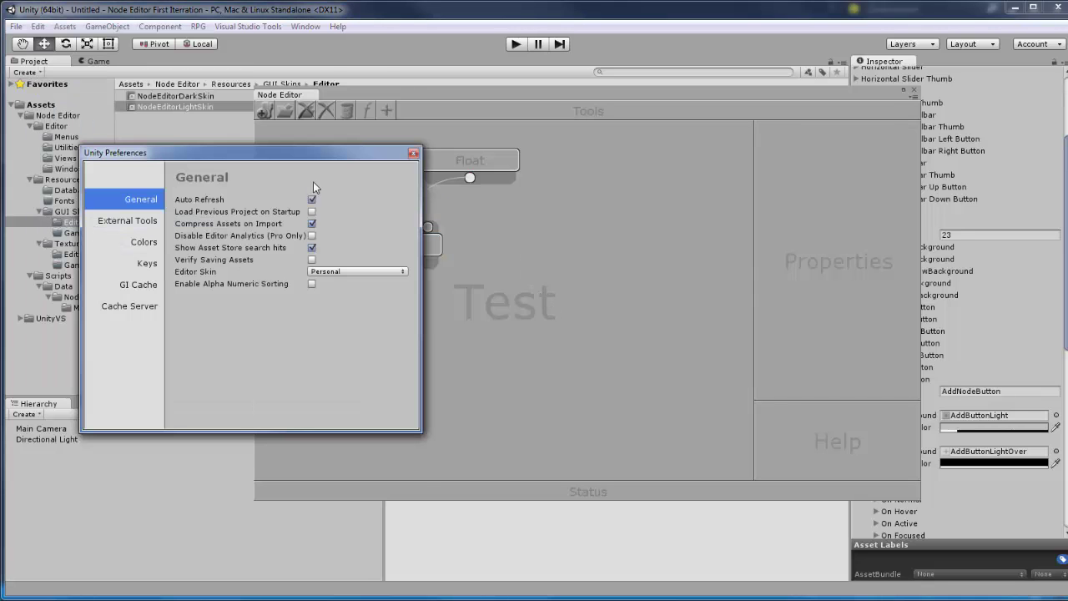
left_click(360, 451)
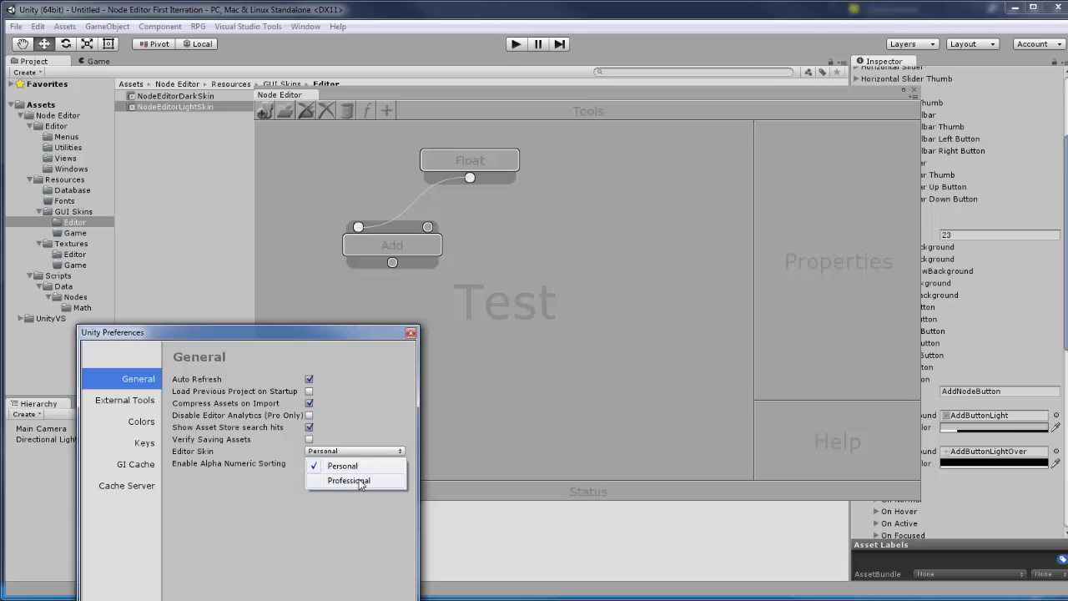
left_click(368, 480)
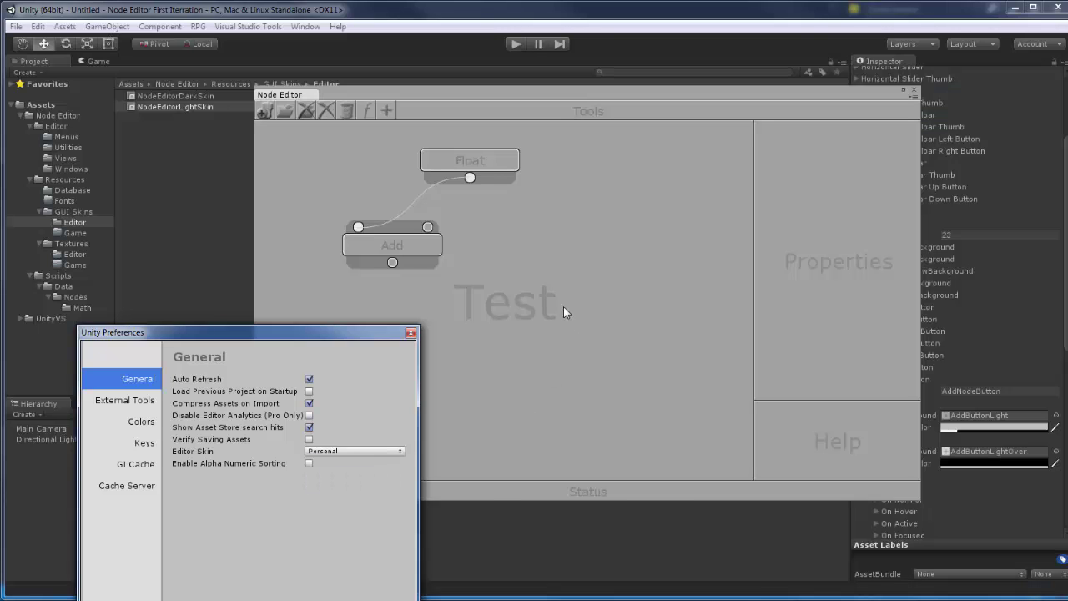
left_click(388, 92)
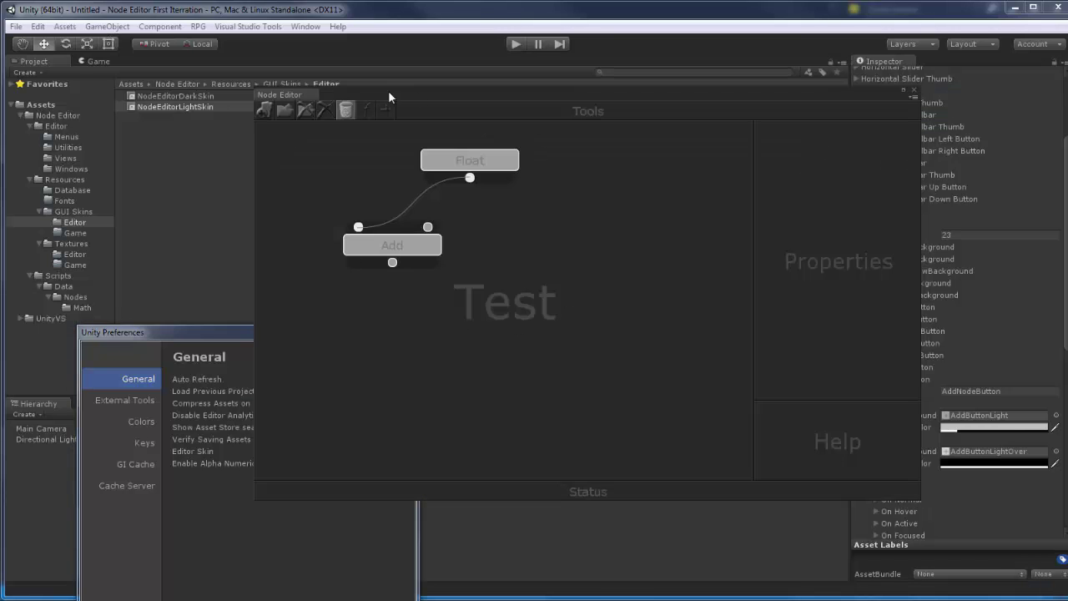
Move the Float and Add nodes around the graph and deselect them to examine their connection in the Professional skin
left_click_drag(428, 256, 655, 241)
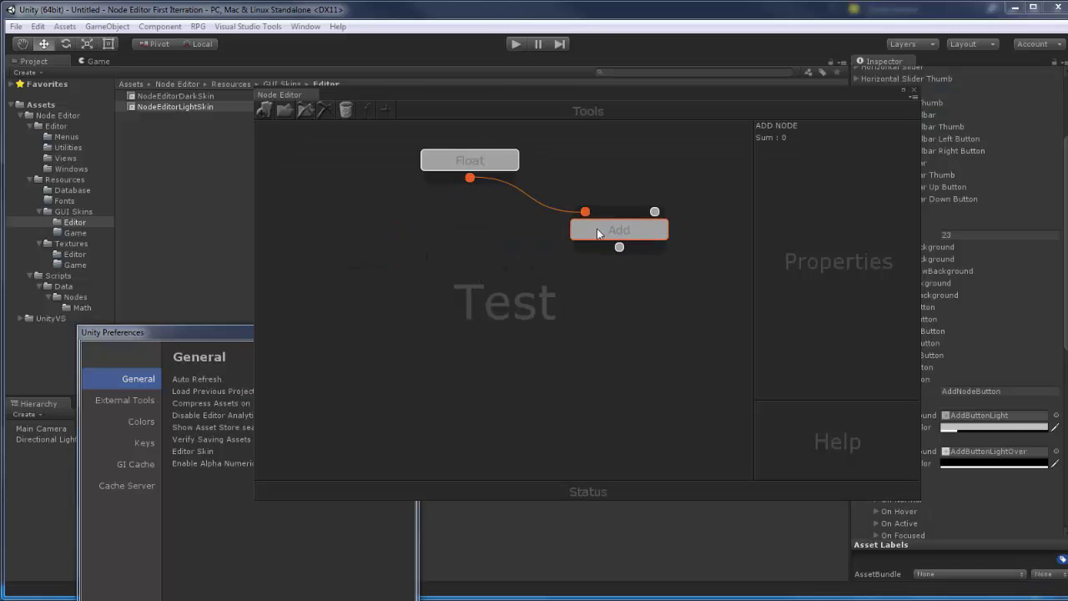
left_click_drag(510, 167, 531, 158)
left_click_drag(633, 233, 384, 234)
left_click_drag(506, 157, 334, 177)
left_click_drag(382, 226, 444, 197)
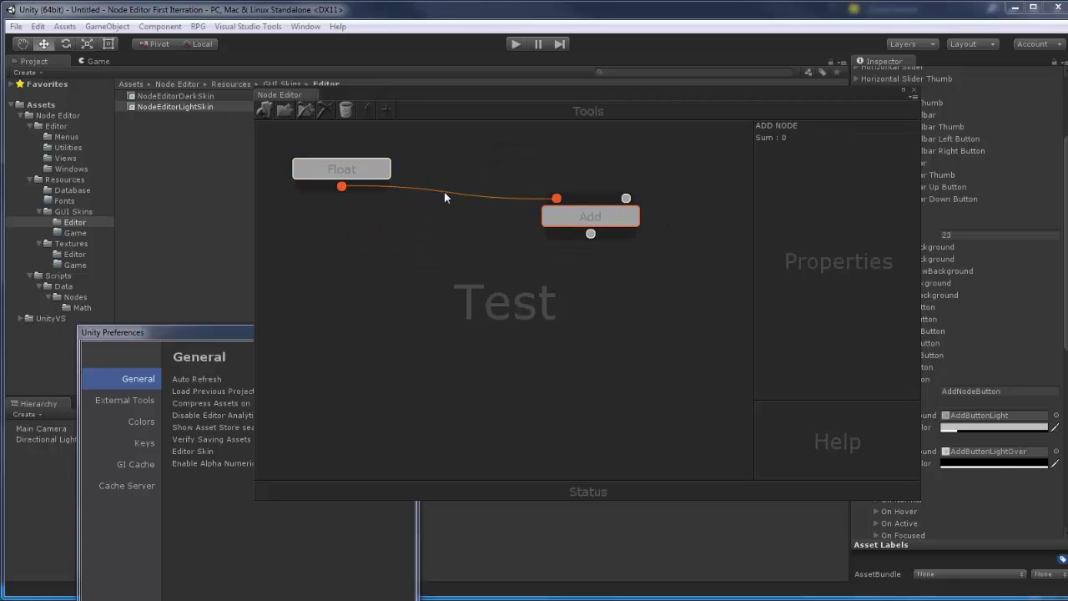
left_click_drag(384, 173, 534, 163)
left_click_drag(590, 219, 373, 224)
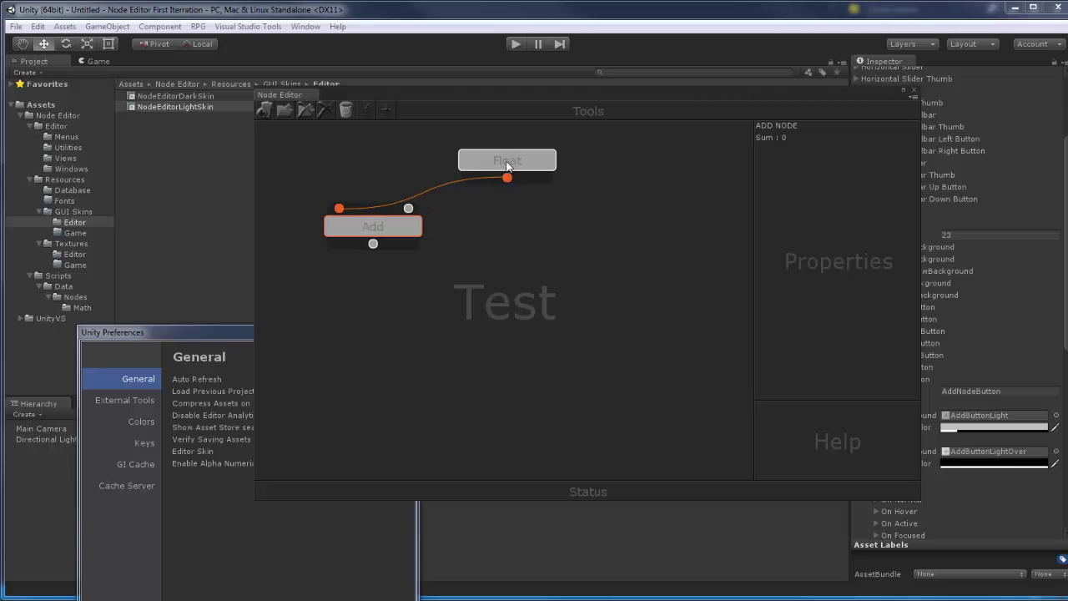
left_click_drag(509, 159, 571, 150)
left_click_drag(372, 227, 598, 229)
left_click_drag(509, 157, 384, 175)
left_click_drag(365, 110, 425, 307)
left_click(440, 285)
key("Delete")
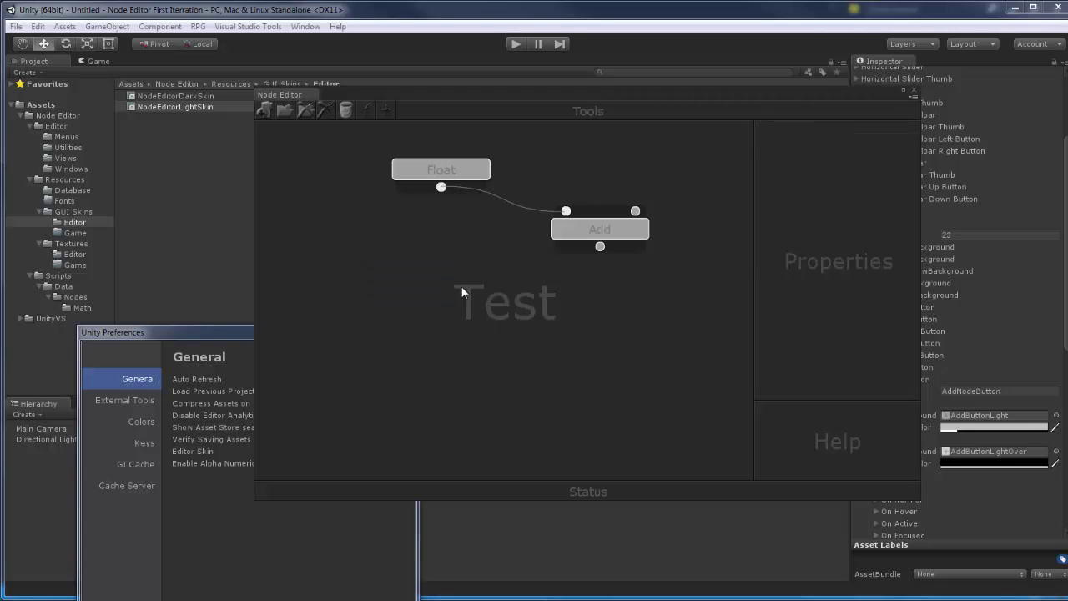
left_click_drag(602, 231, 535, 245)
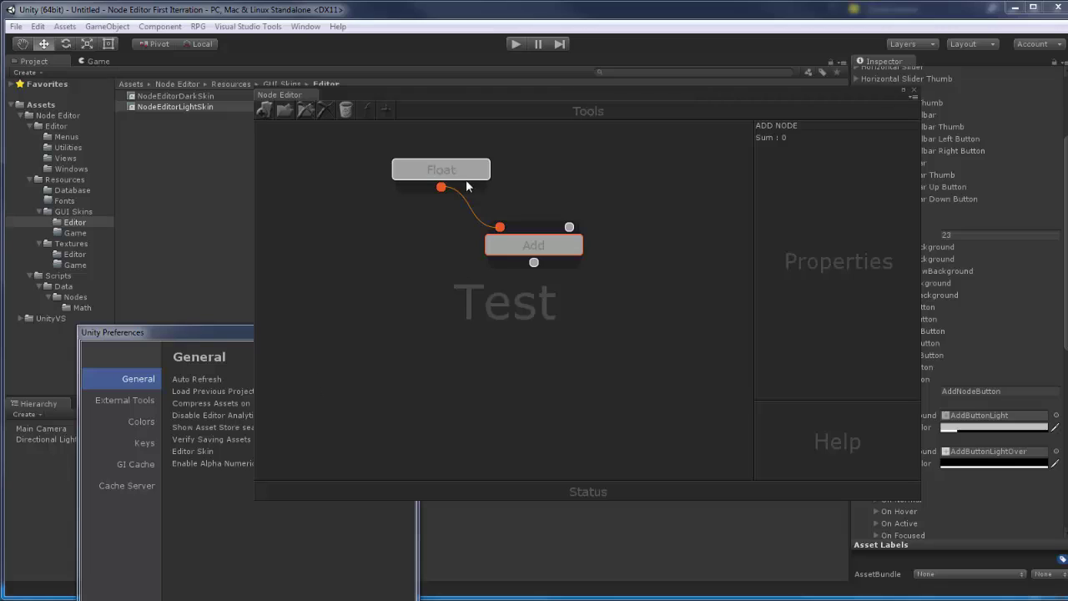
left_click_drag(458, 171, 439, 168)
left_click_drag(541, 244, 417, 251)
left_click_drag(454, 171, 528, 173)
left_click_drag(427, 251, 625, 245)
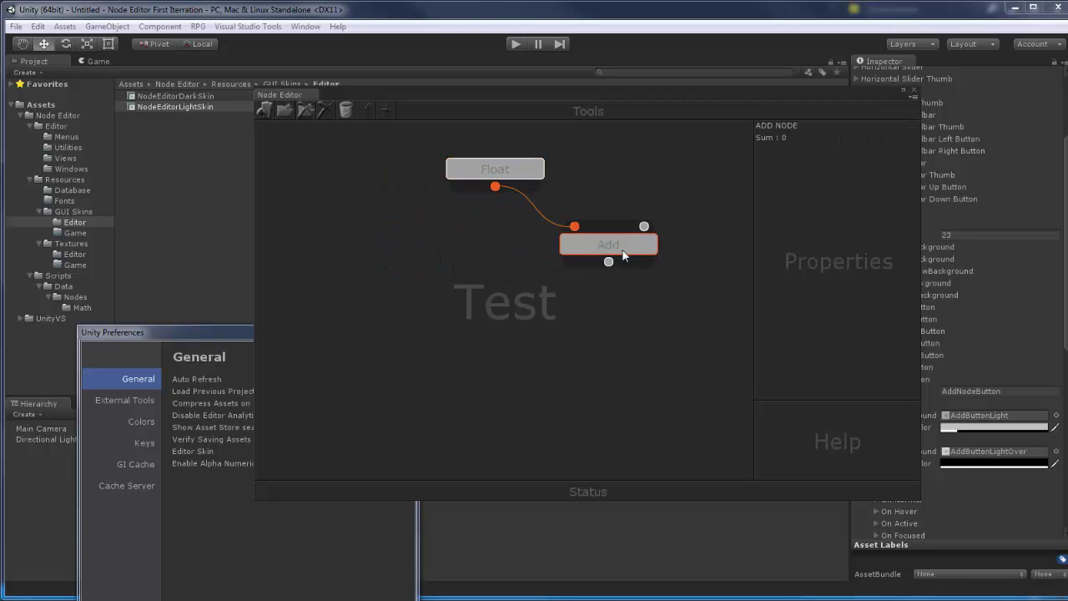
left_click(581, 326)
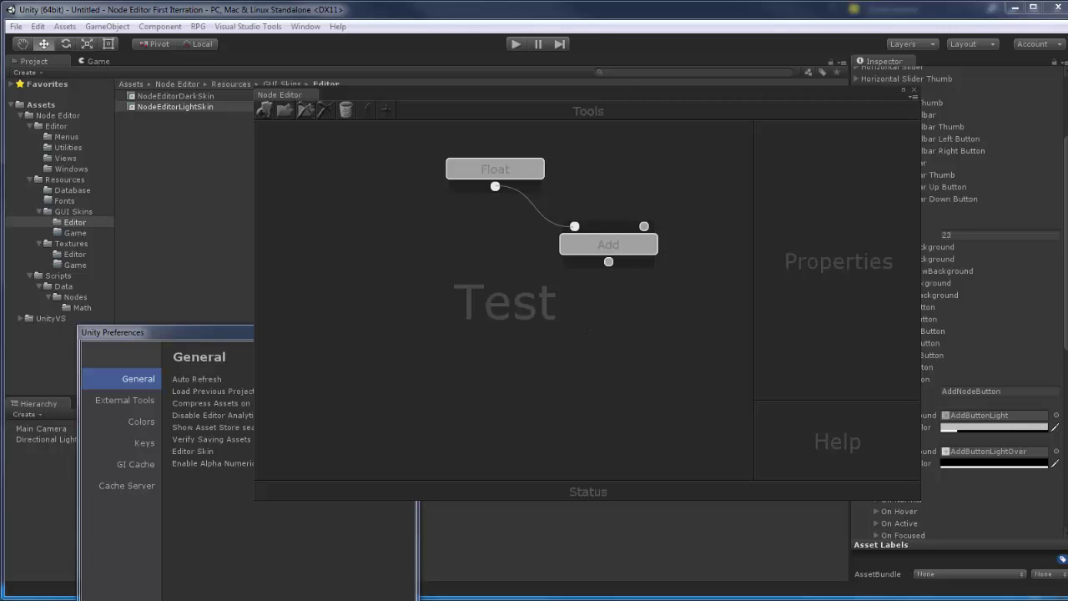
Return to NodeBase.cs and select the GetEditorSkin() call inside UpdateNodeGUI
key("alt+Tab")
left_click(576, 223)
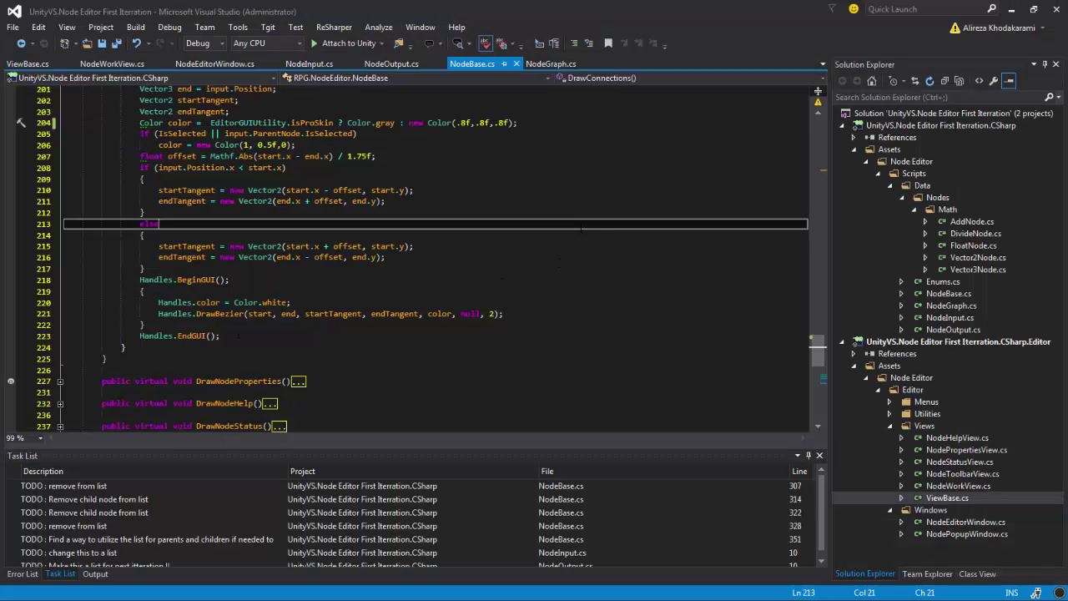
left_click_drag(820, 352, 793, 187)
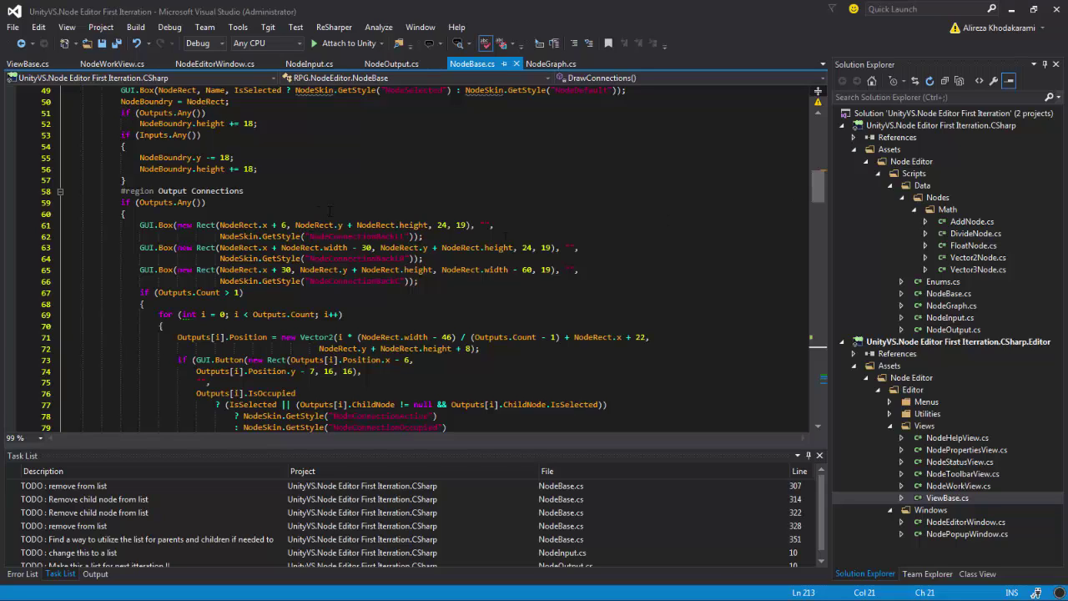
left_click(342, 150)
scroll(317, 174, "up", 1)
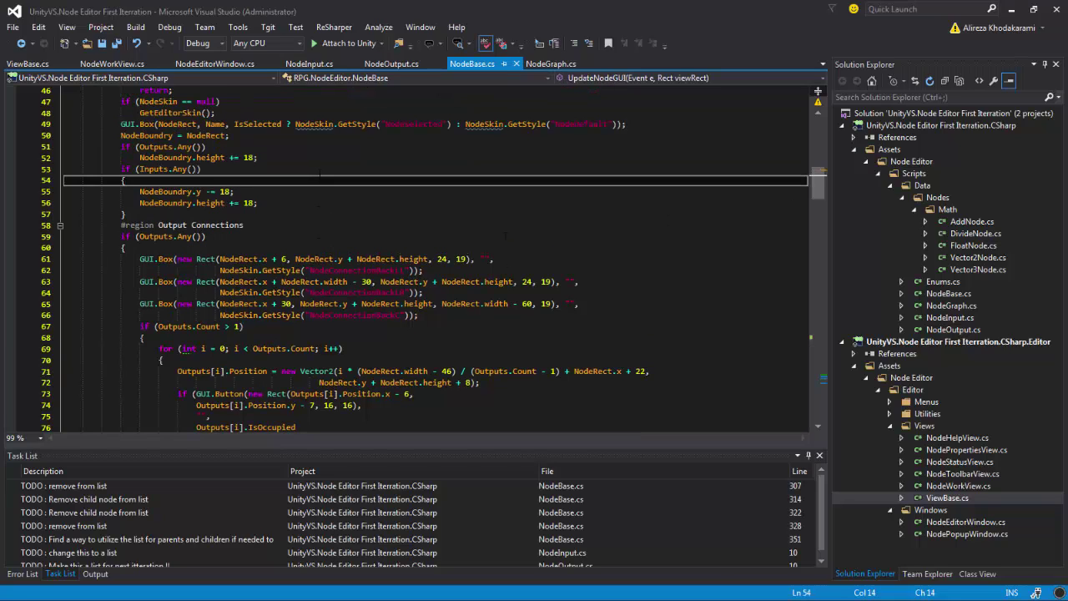
scroll(319, 174, "up", 2)
left_click(240, 124)
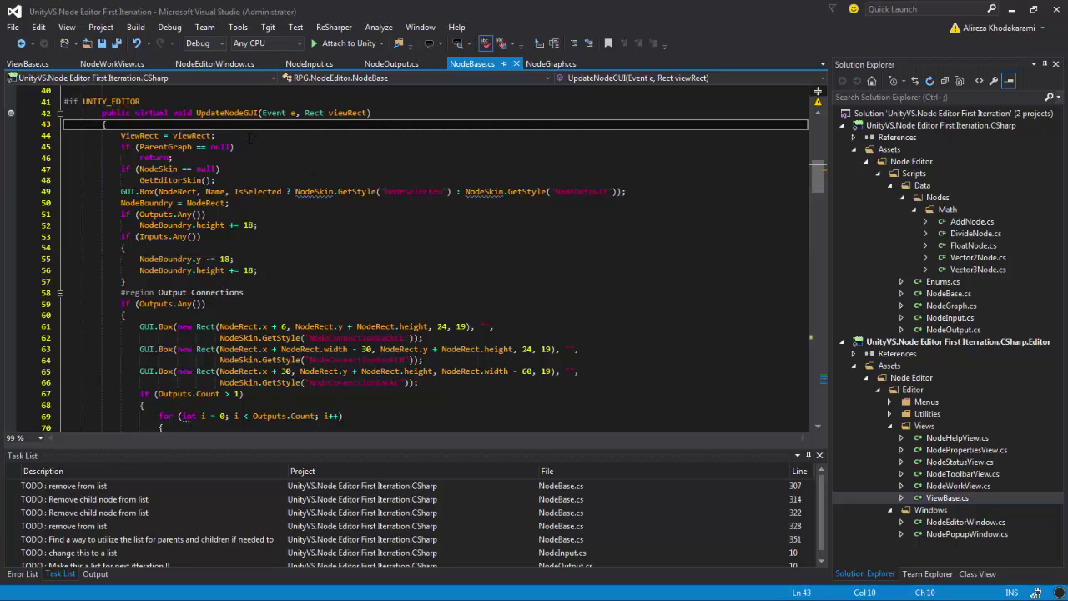
left_click(244, 154)
key("shift+Home")
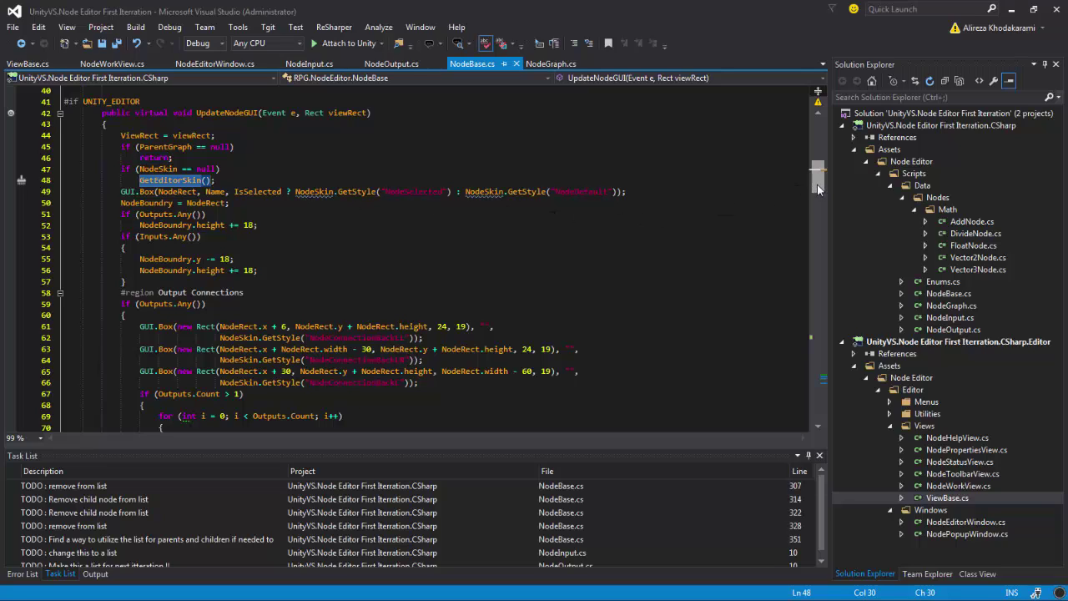
Remove the NodeSkin null check above GetEditorSkin() in UpdateNodeGUI, outdent the call and save NodeBase.cs
left_click(248, 170)
key("shift+Up")
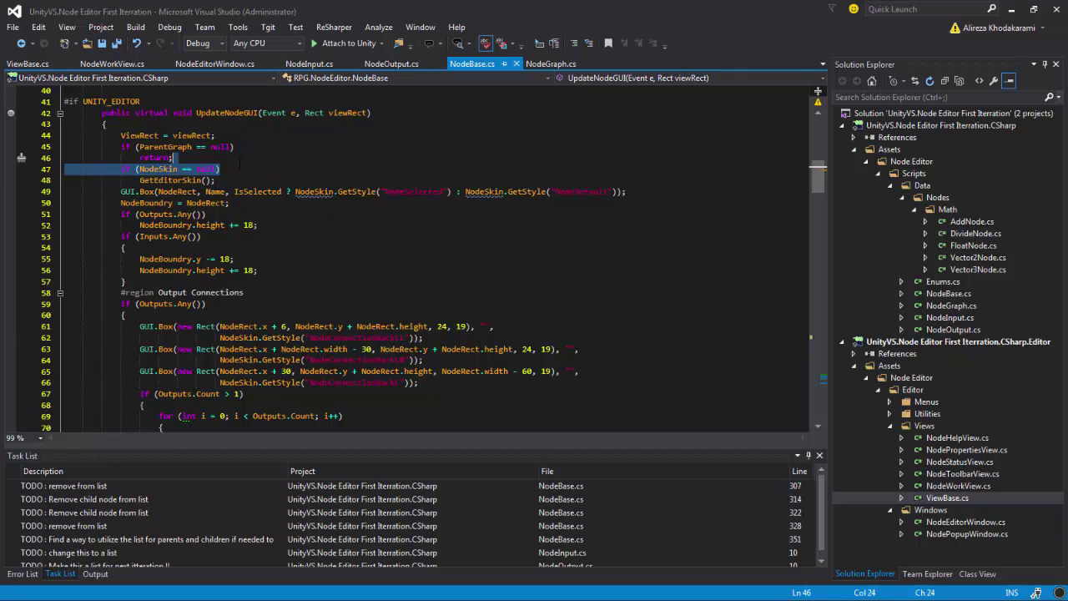
key("BackSpace")
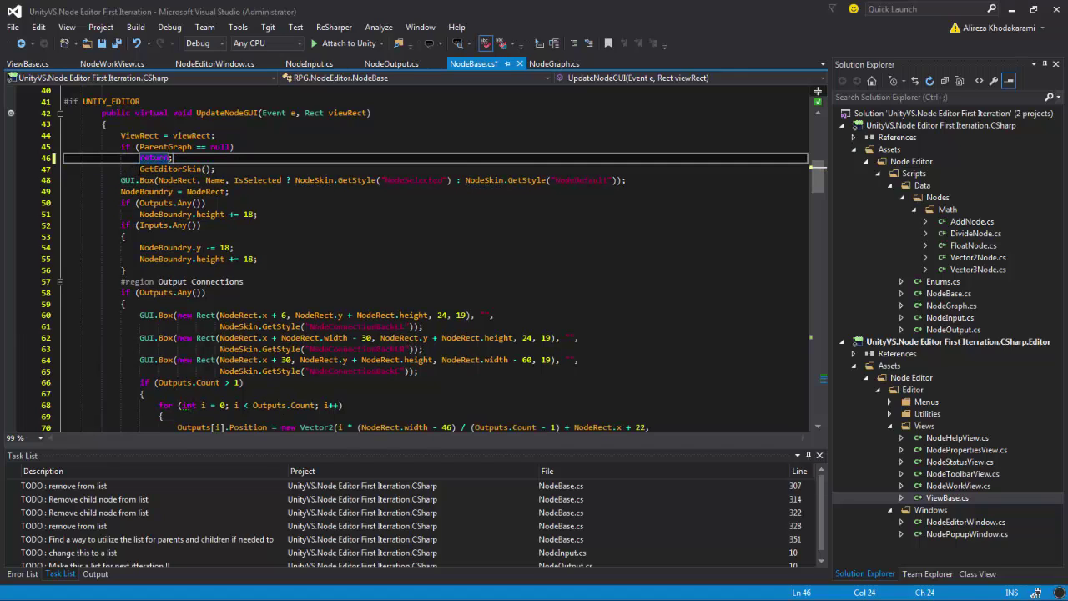
key("Down")
key("Home")
key("shift+Tab")
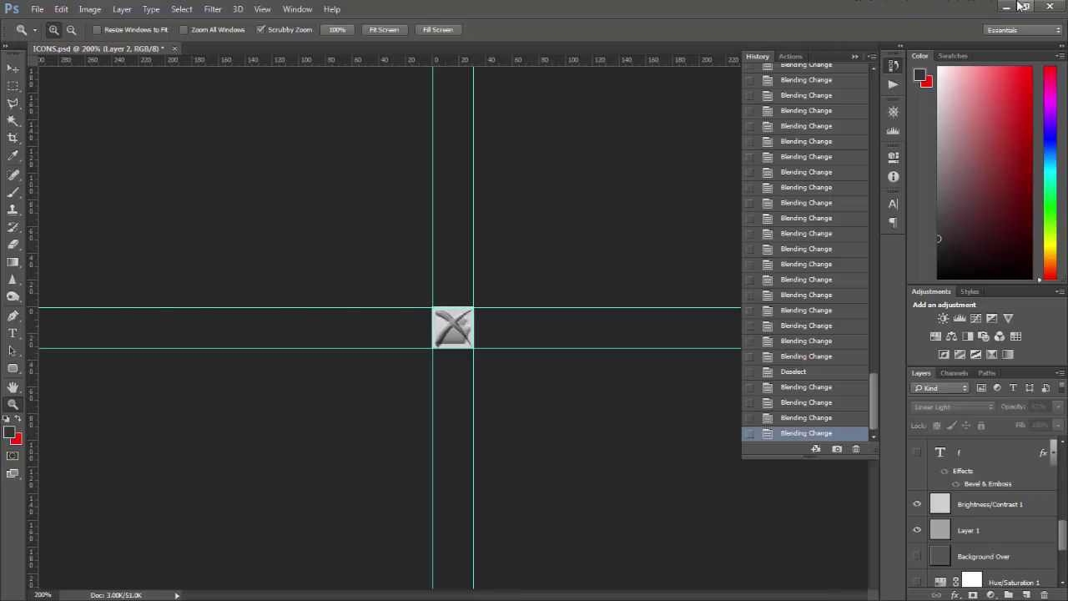
Switch to Unity and toggle the Editor Skin preference to Personal and back to Professional to check the nodes' skin
left_click(1010, 8)
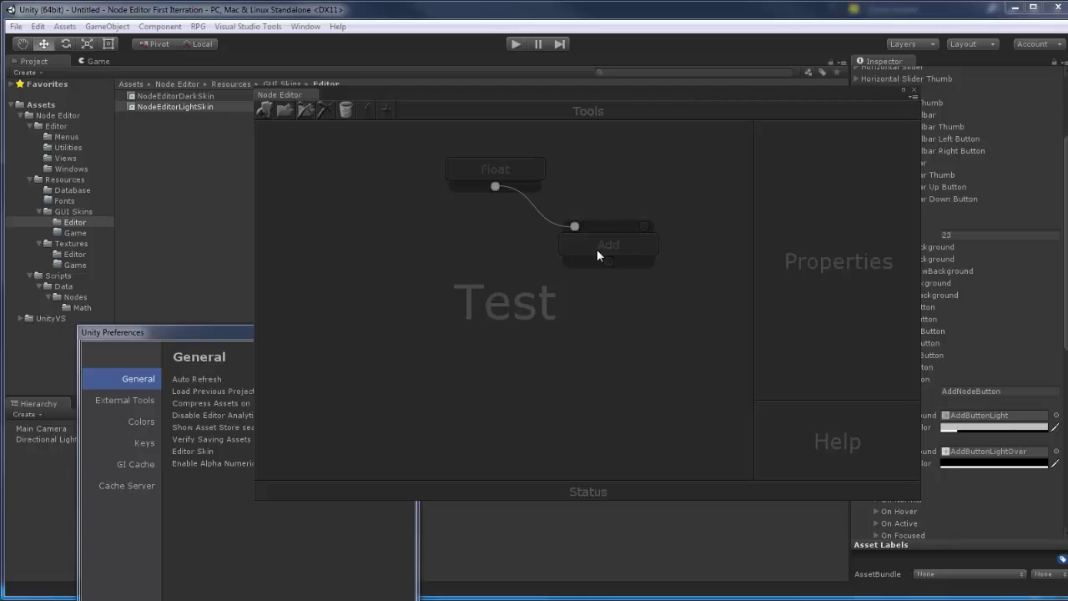
left_click_drag(216, 336, 210, 320)
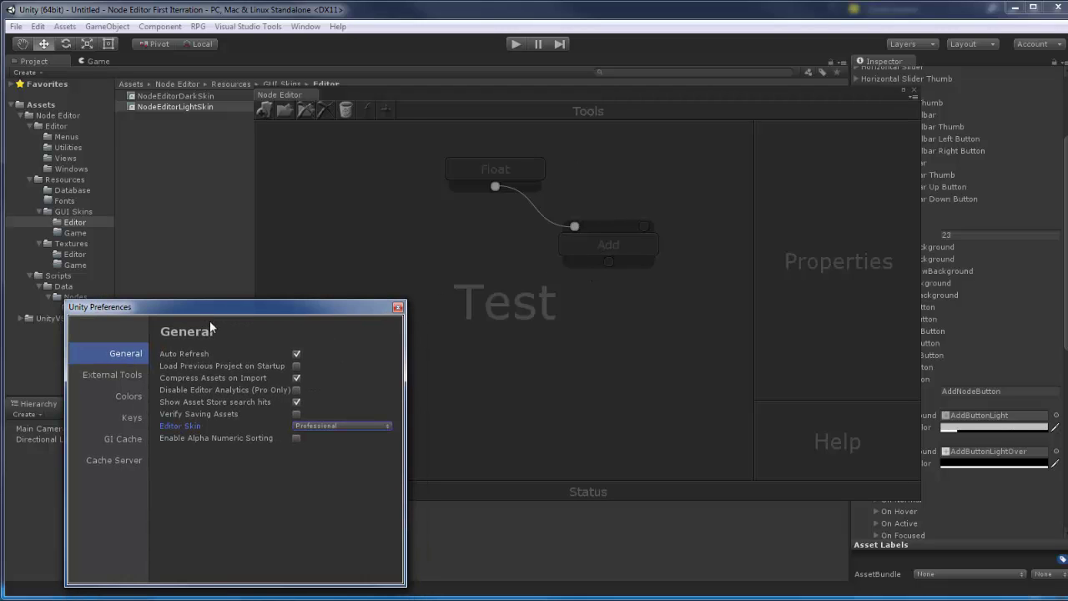
left_click(329, 426)
left_click(328, 437)
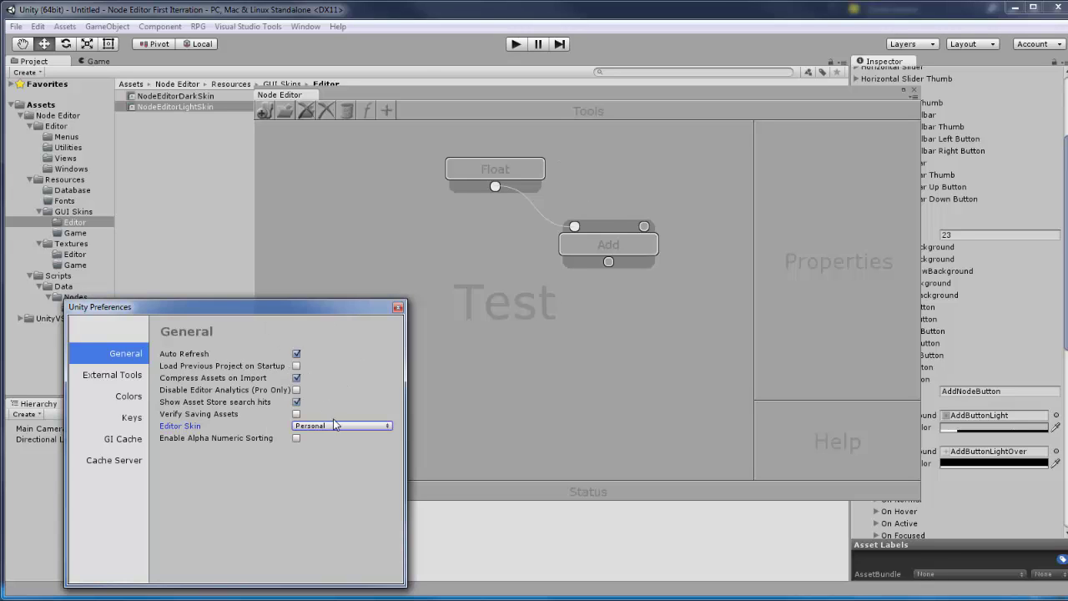
left_click(340, 426)
left_click(334, 442)
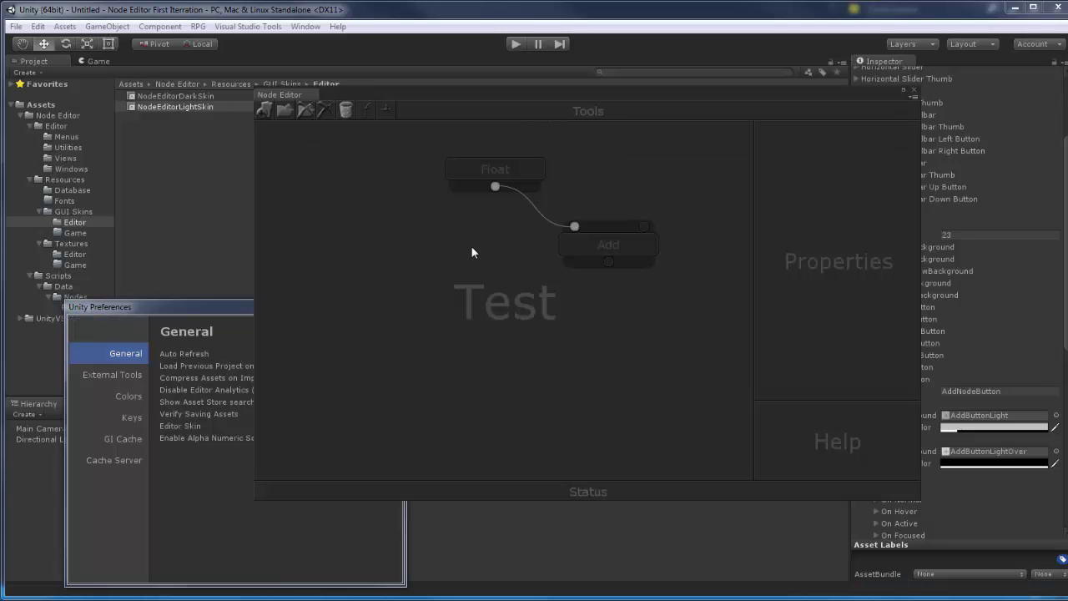
Move the Float and Add nodes around the graph and deselect them to examine how they look after the skin change
left_click_drag(629, 231, 637, 252)
left_click(677, 243)
left_click(486, 327)
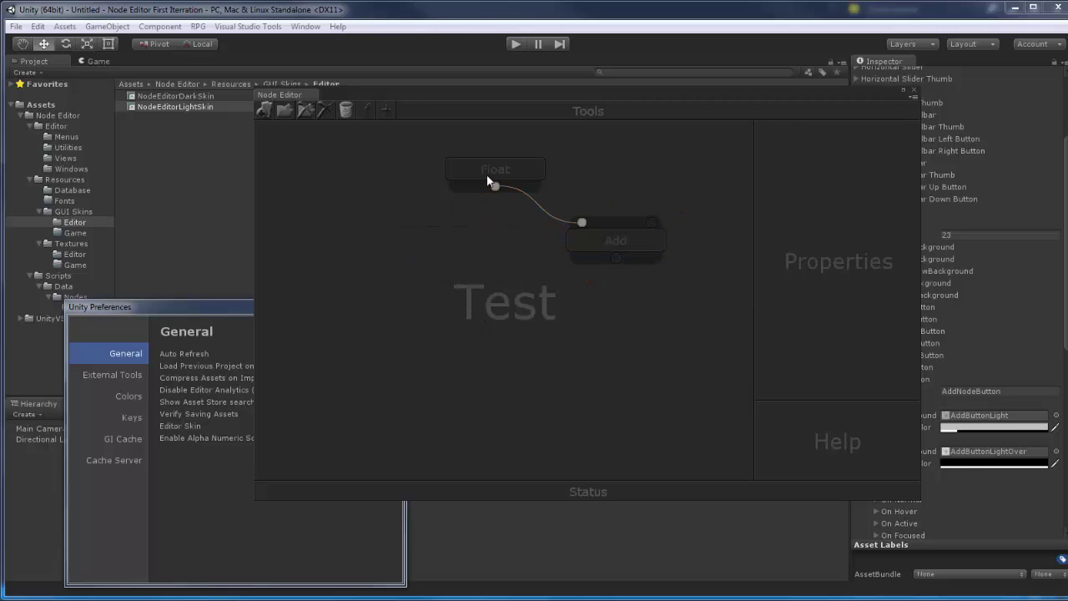
left_click_drag(488, 181, 484, 167)
left_click_drag(604, 243, 634, 234)
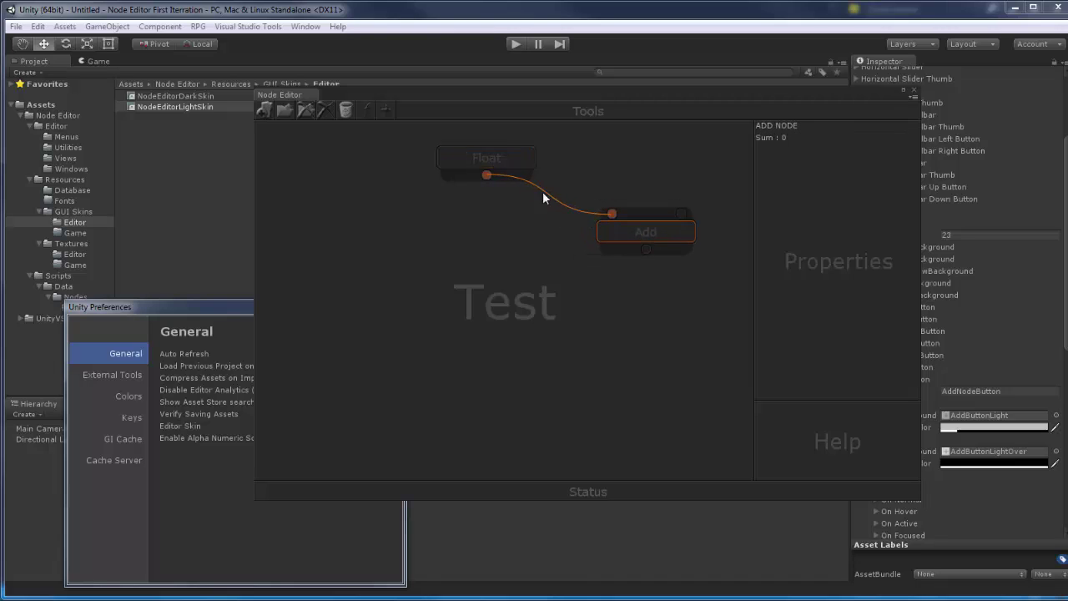
left_click_drag(506, 150, 582, 138)
left_click_drag(640, 223, 393, 228)
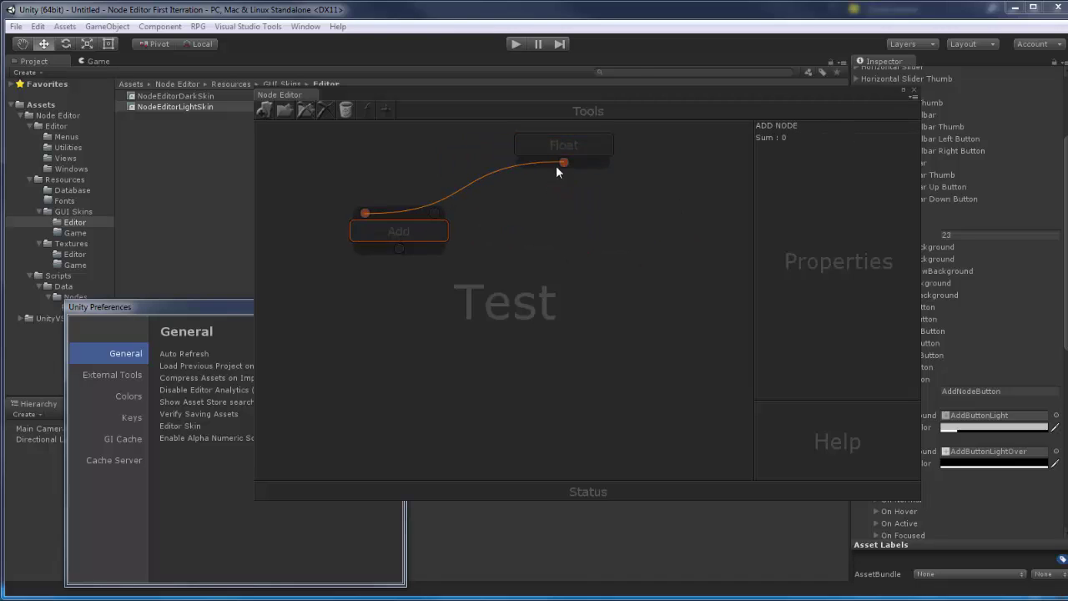
left_click_drag(557, 171, 469, 172)
left_click_drag(404, 225, 618, 229)
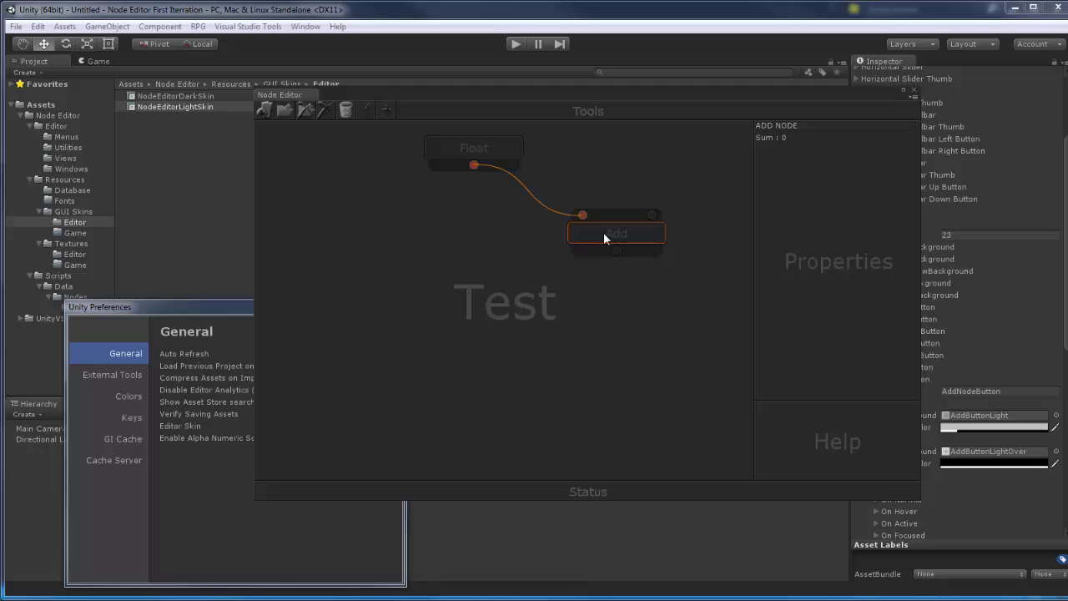
left_click(524, 263)
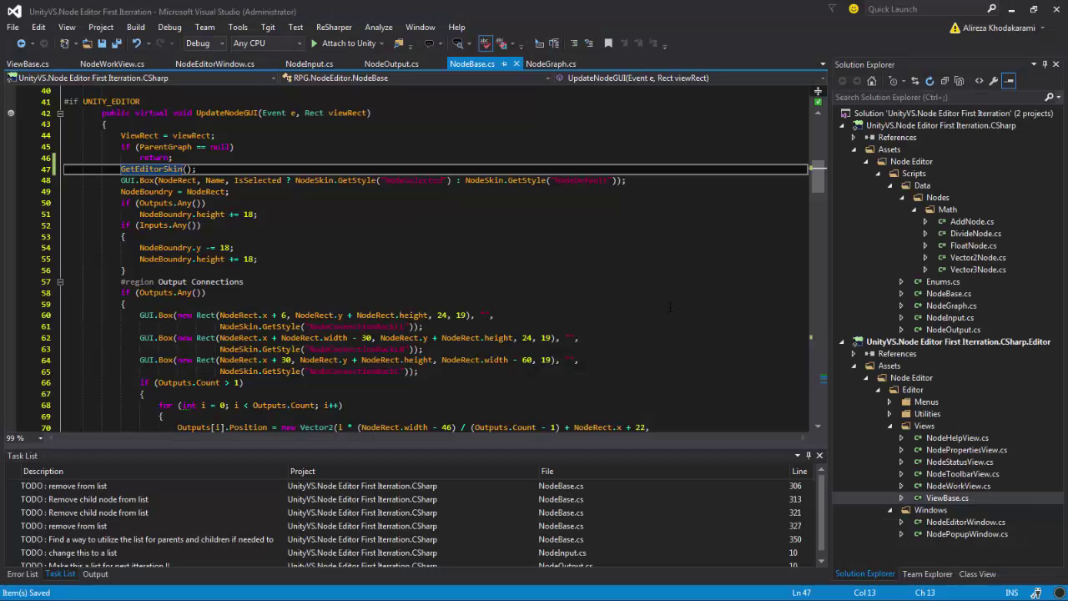
left_click(801, 305)
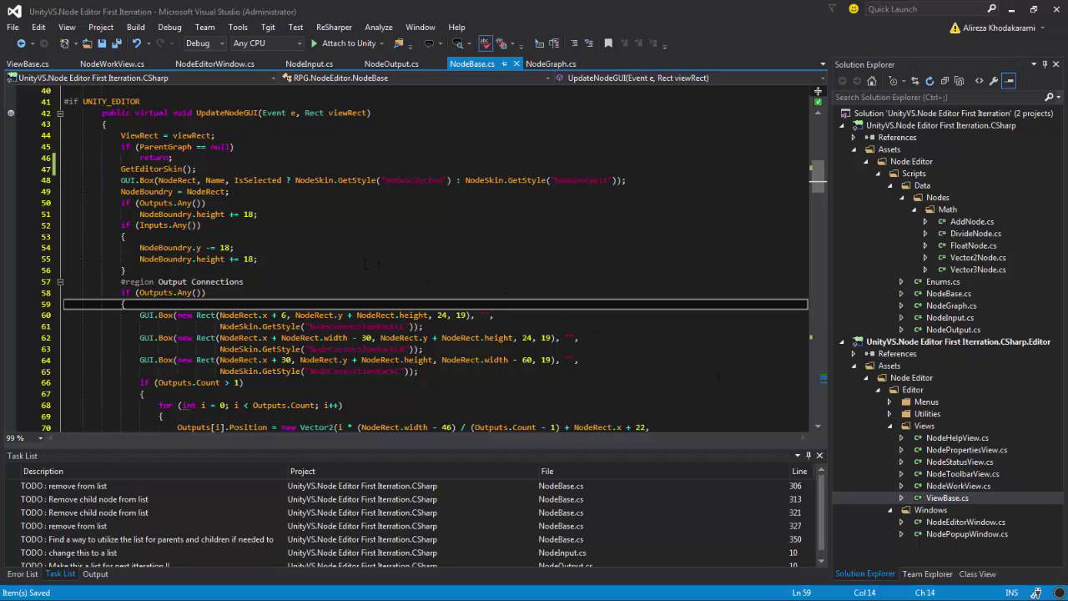
left_click(584, 337)
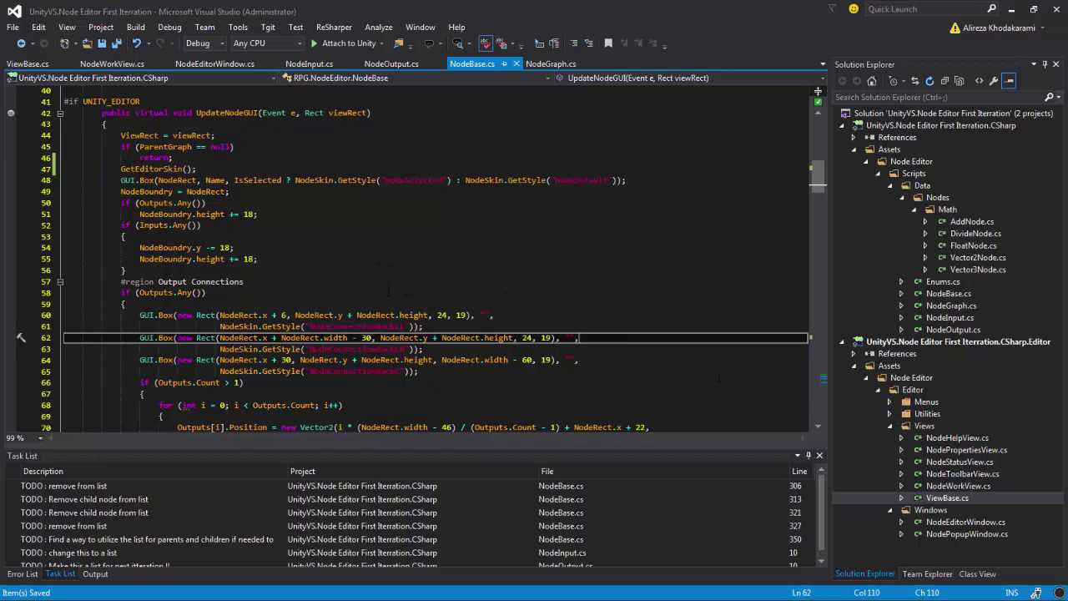
left_click(368, 282)
key("Up")
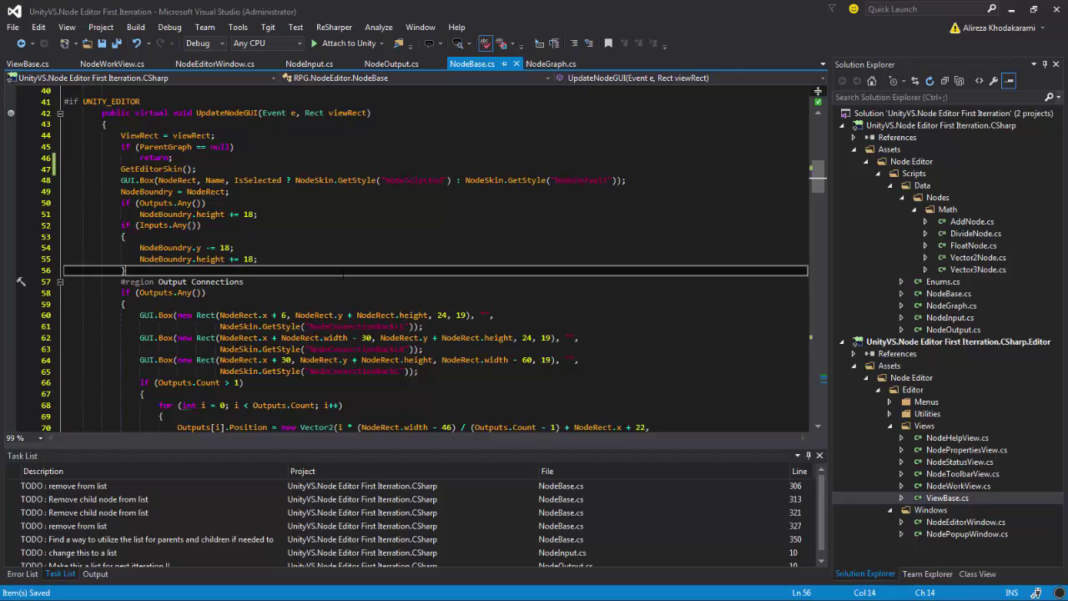
key("Return")
type("NodeU")
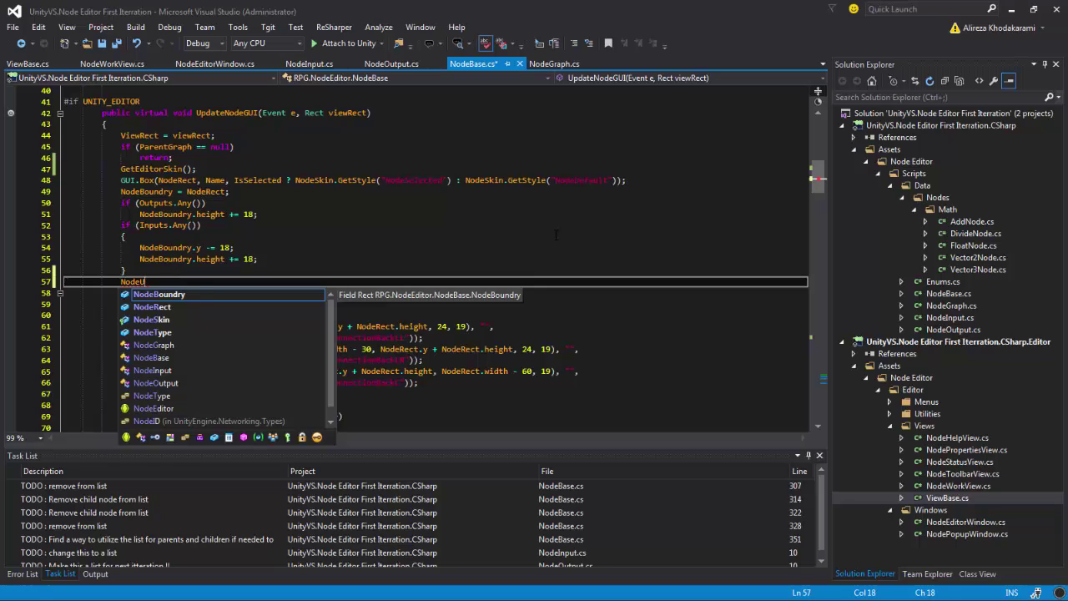
key("ctrl+z")
key("ctrl+z")
key("ctrl+s")
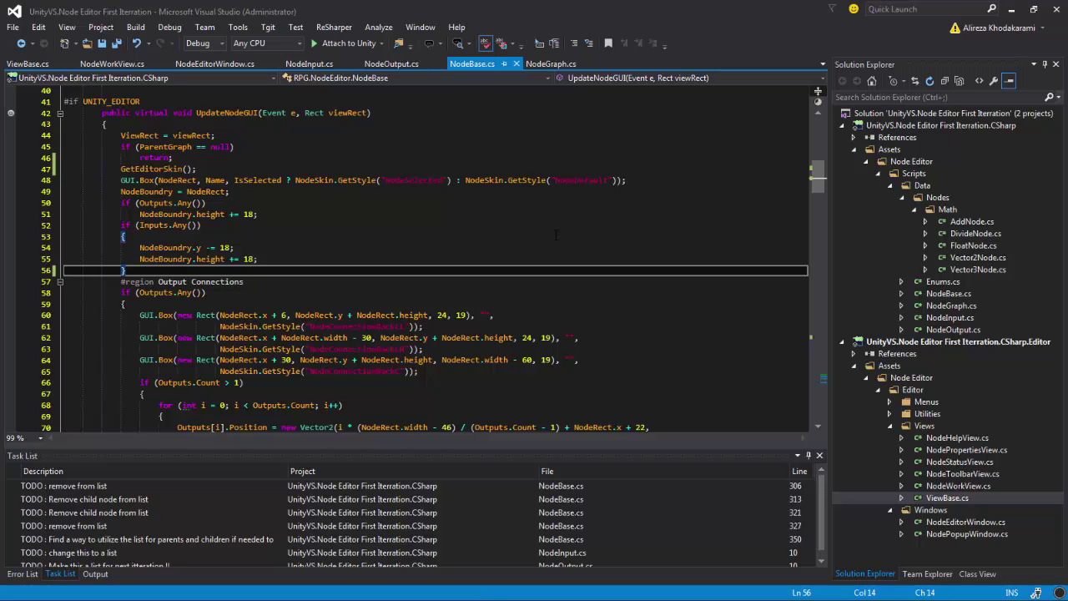
Declare a private GUISkin field named DarkSkin below connectionButton in NodeBase.cs
scroll(568, 236, "up", 7)
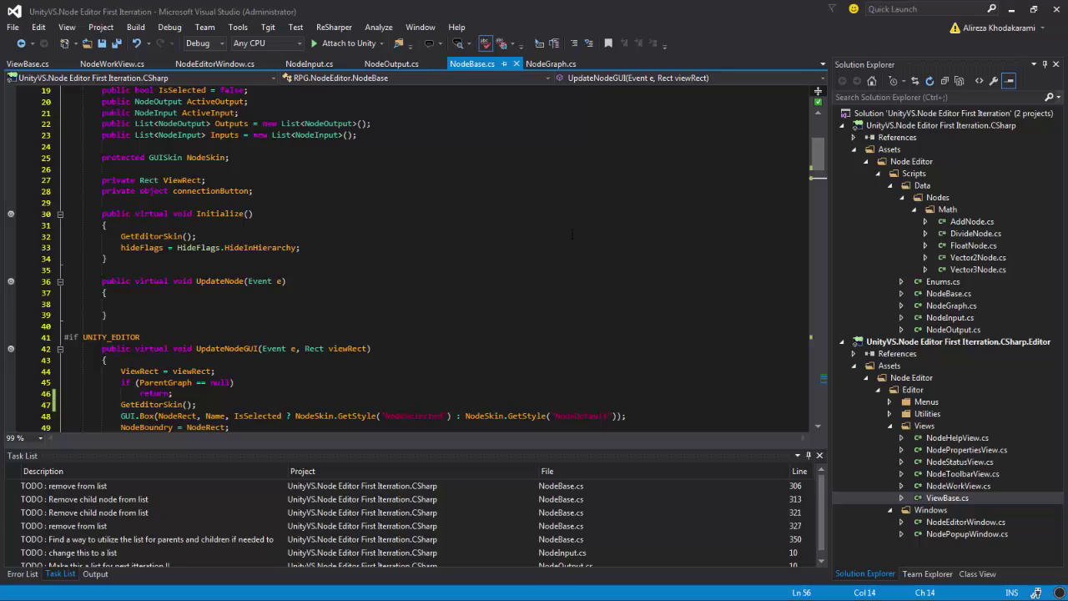
scroll(573, 235, "up", 2)
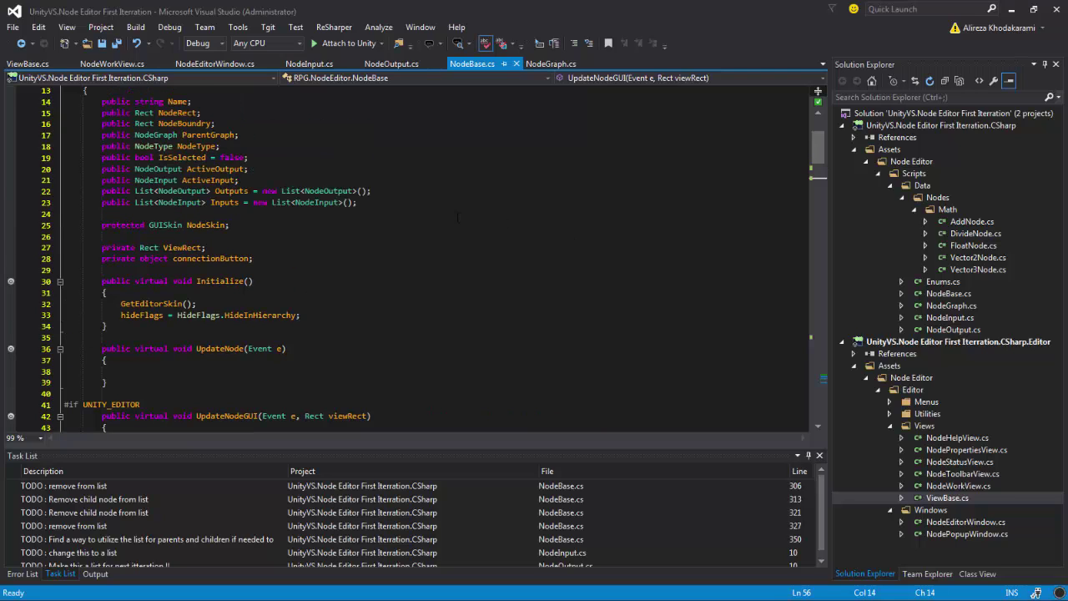
left_click(527, 217)
key("Down")
key("Down")
key("Down")
key("Down")
key("Down")
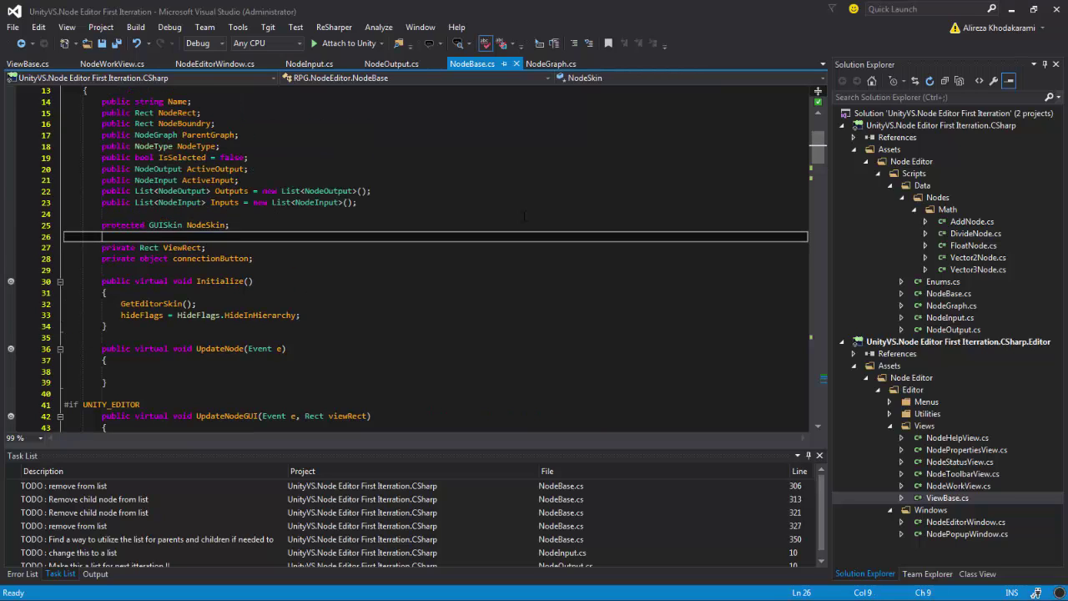
key("Return")
key("Return")
key("Up")
key("Up")
type("p")
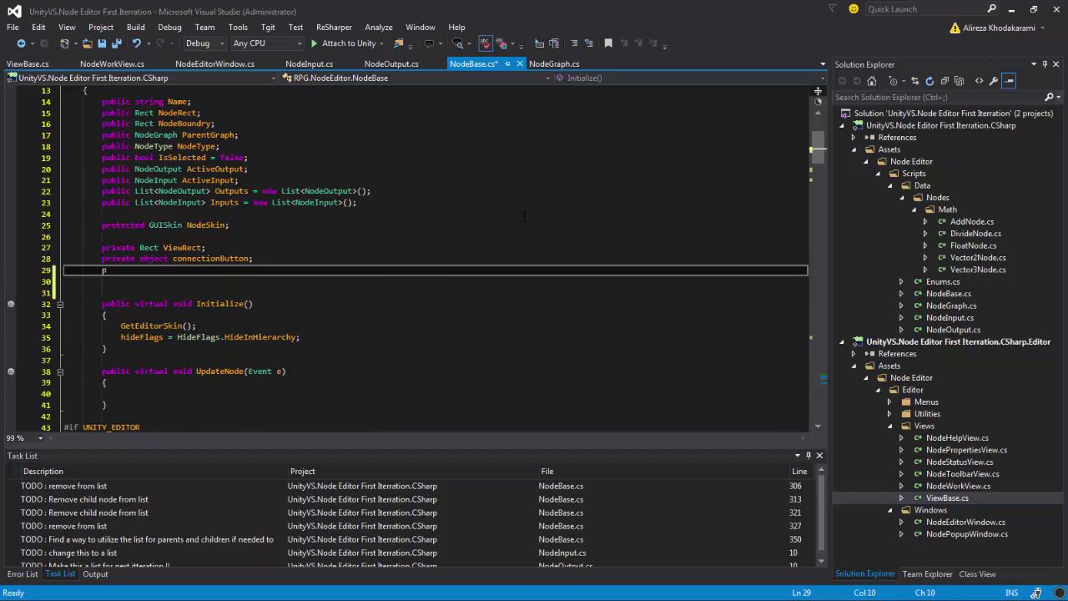
type("rivate GuiSk")
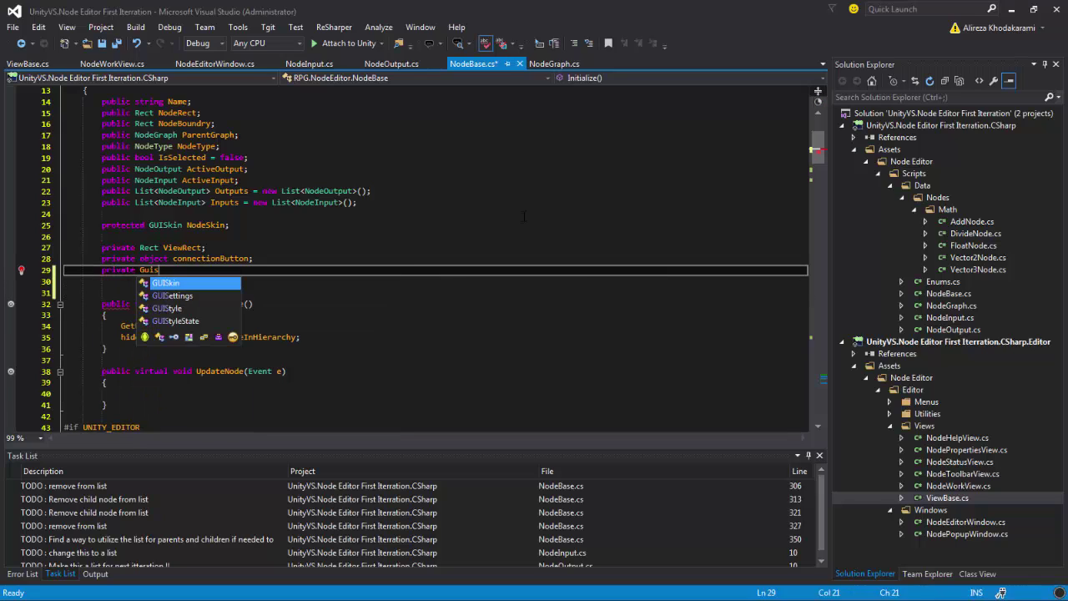
key("Tab")
type("Dark")
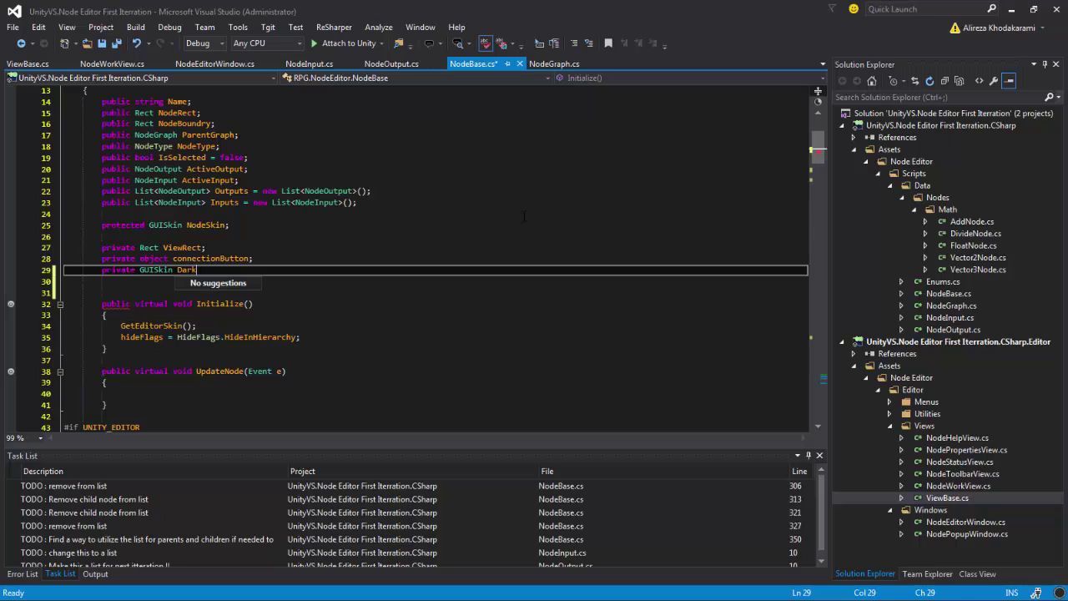
type("Skin;")
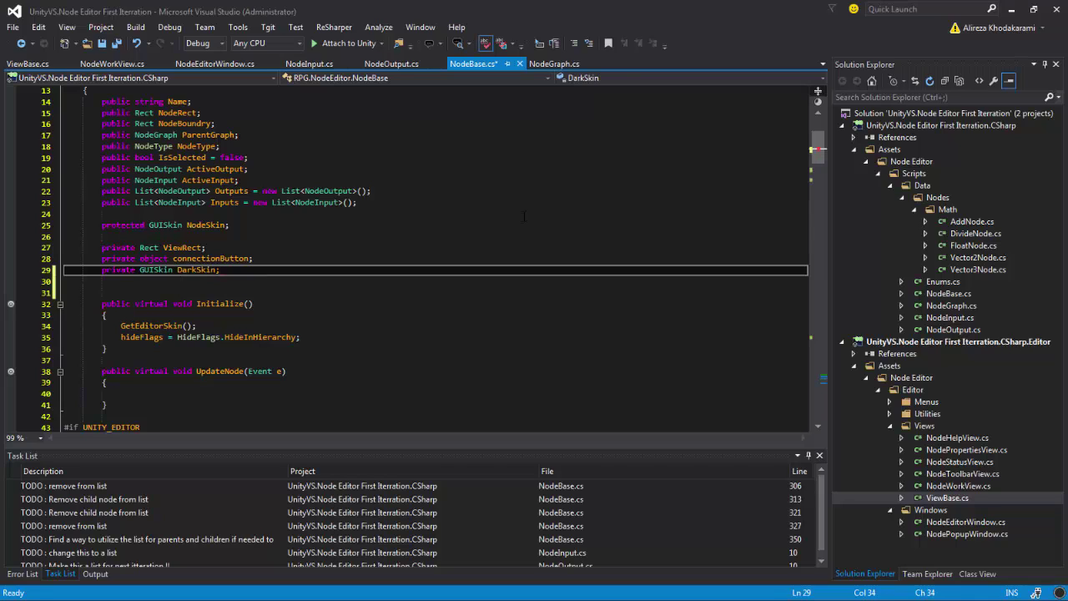
Declare a private GUISkin field named LightSkin below DarkSkin and save the file
key("Return")
type("pri")
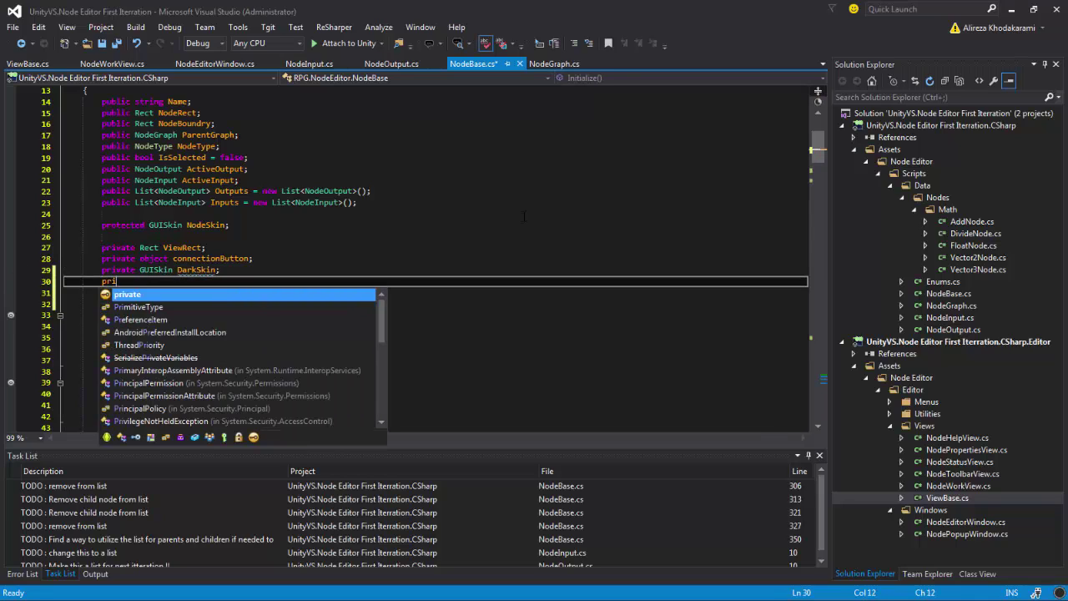
type("vate Gui")
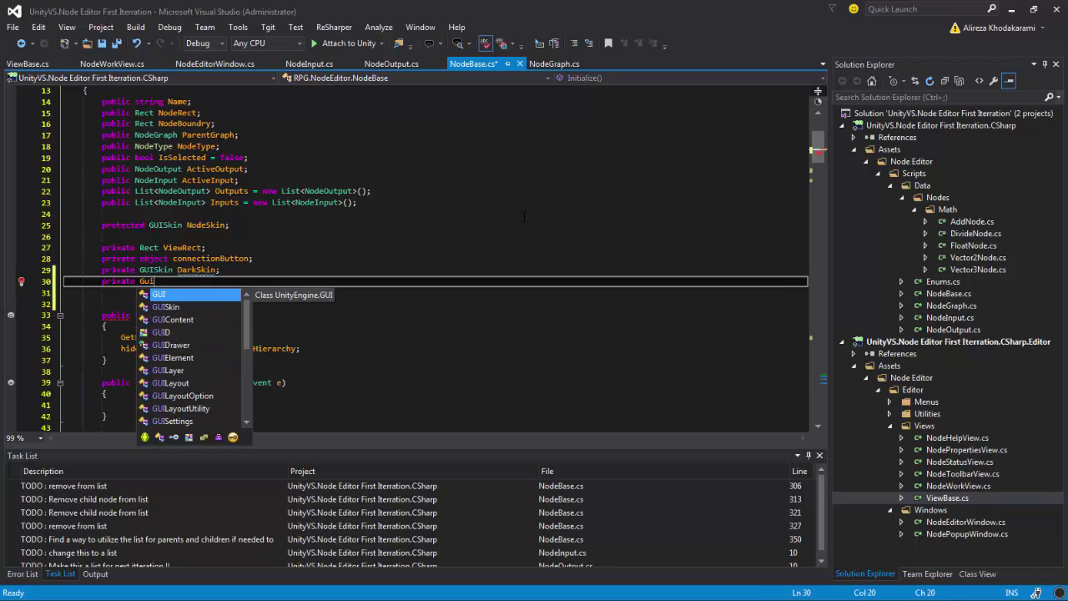
type(" Li")
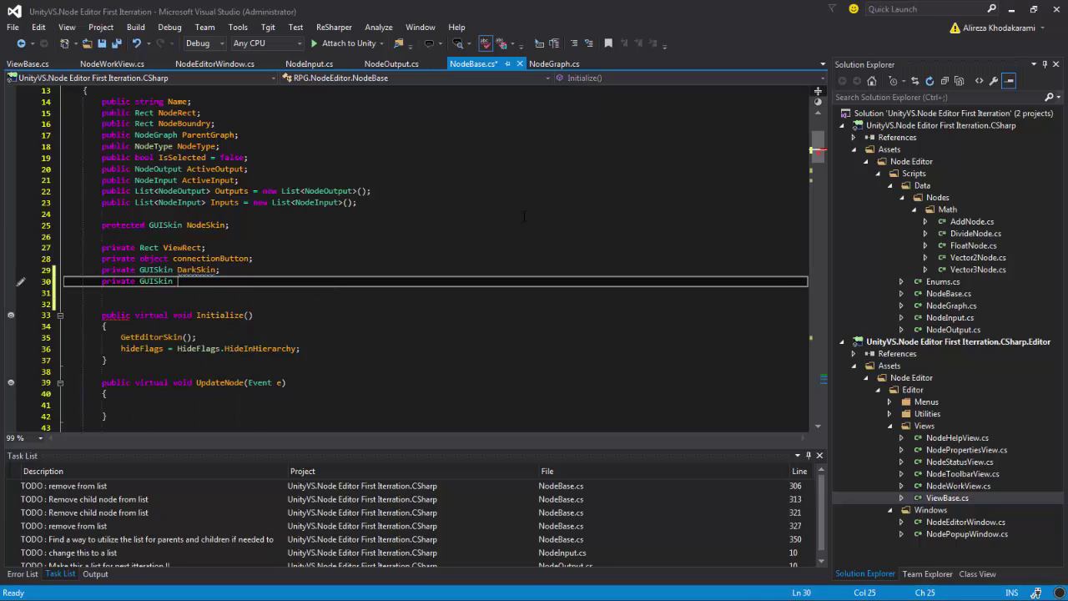
type("ght")
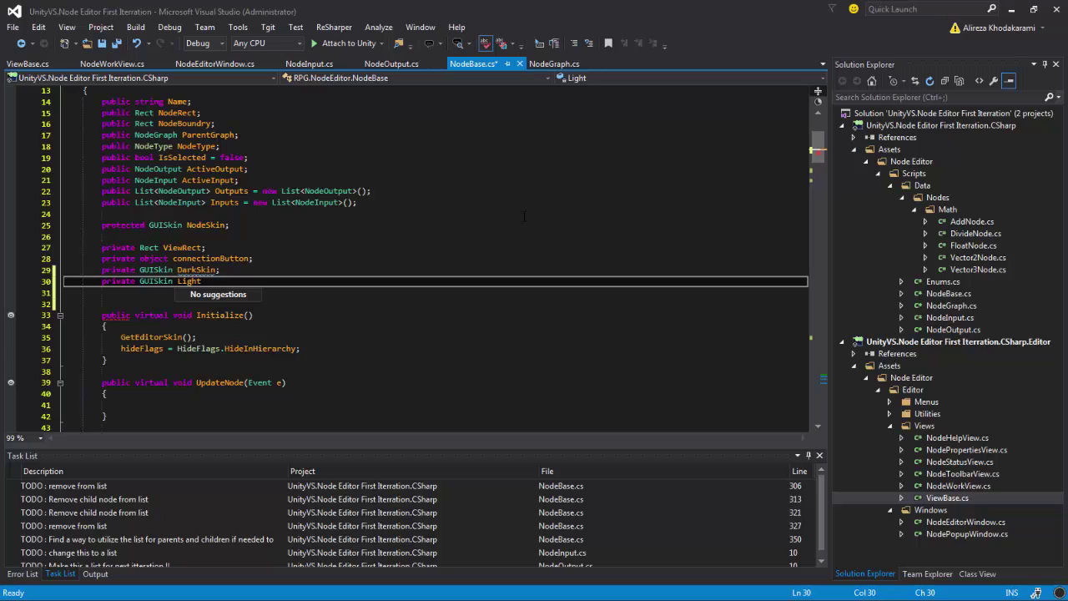
type("Skin;")
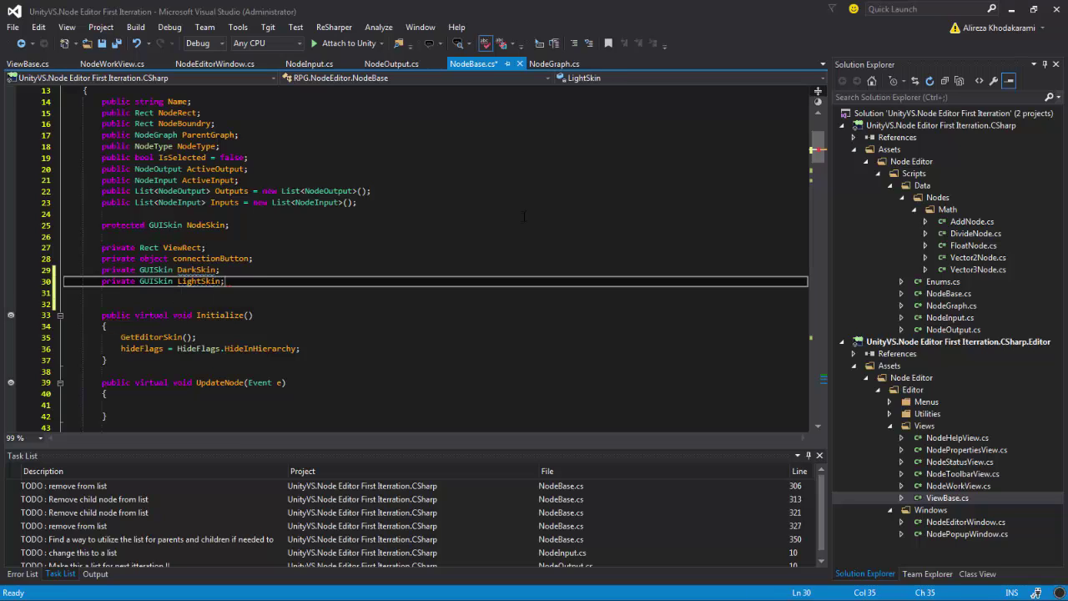
key("ctrl+s")
Insert an empty line between the ParentGraph null check and the GetEditorSkin() call in UpdateNodeGUI
scroll(246, 266, "down", 7)
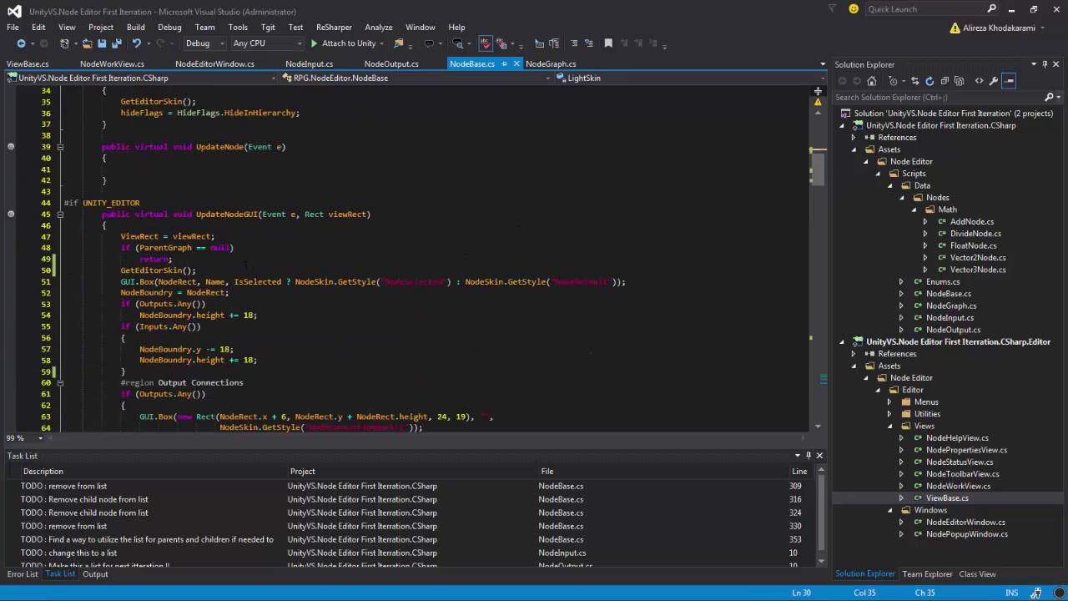
left_click(245, 250)
left_click(247, 260)
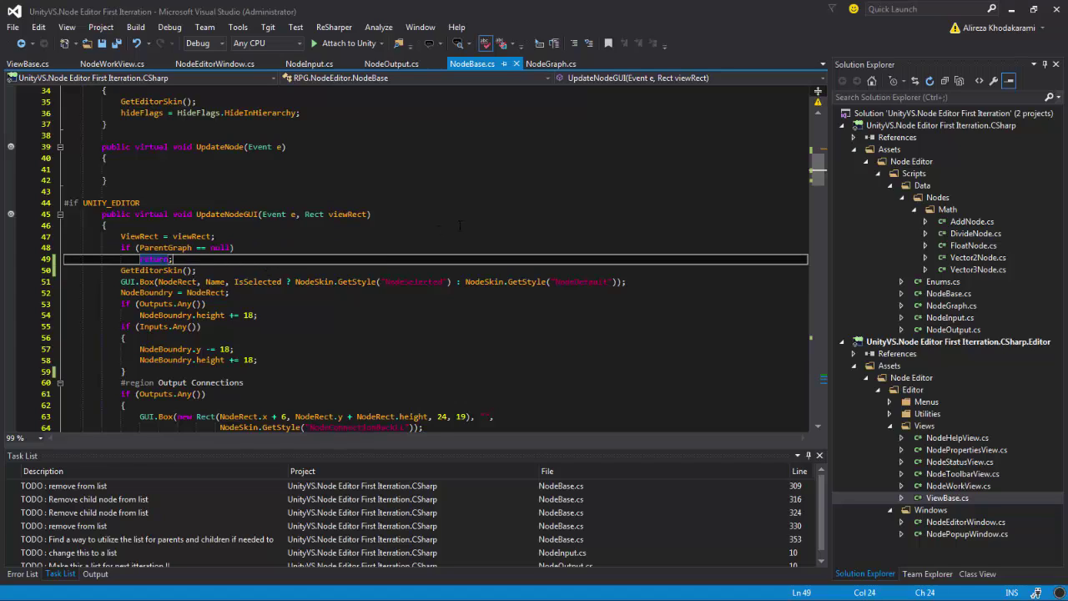
key("Return")
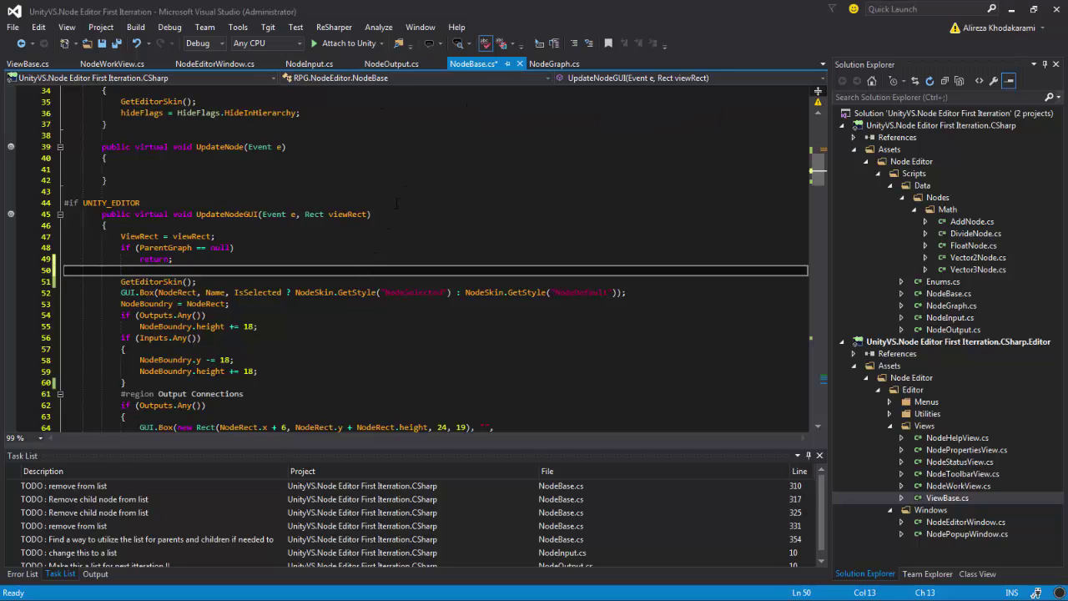
Copy the DarkSkin and LightSkin field declarations and remove them from NodeBase.cs
scroll(395, 203, "up", 11)
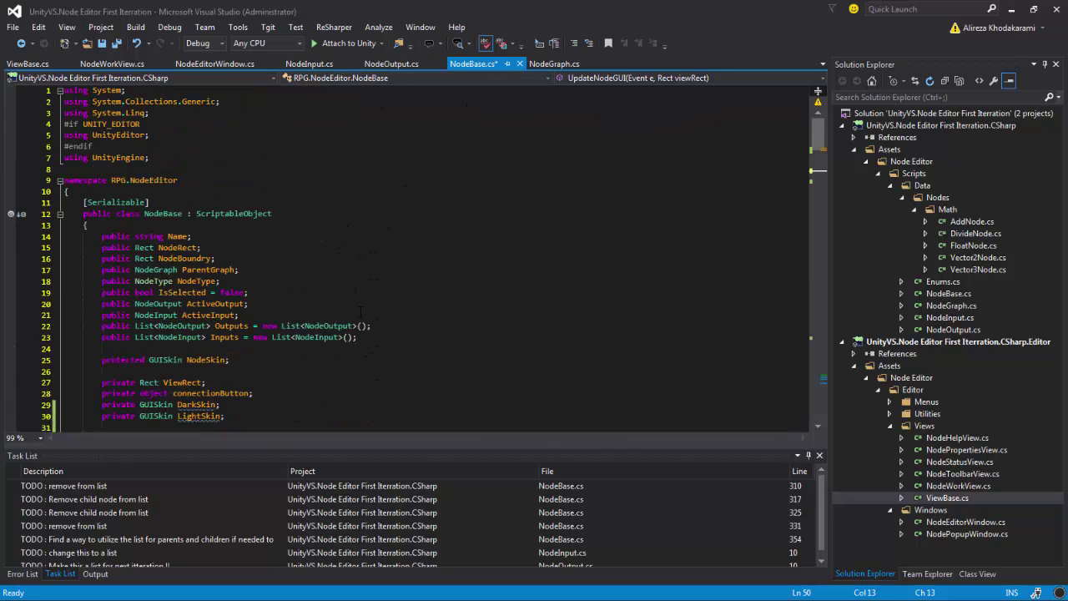
scroll(271, 327, "down", 3)
left_click_drag(257, 315, 278, 292)
key("ctrl+c")
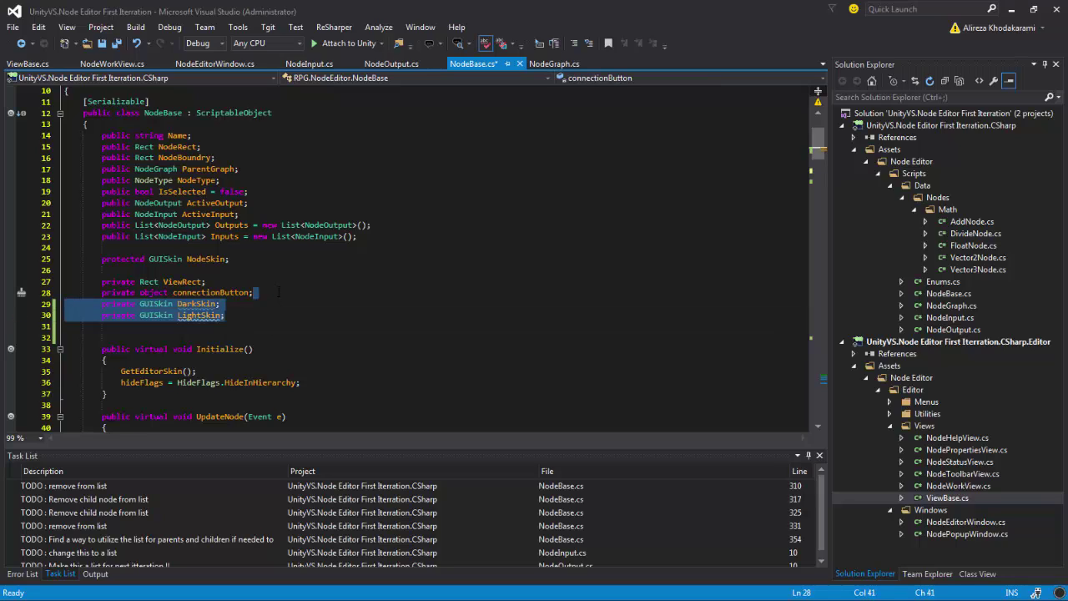
key("Delete")
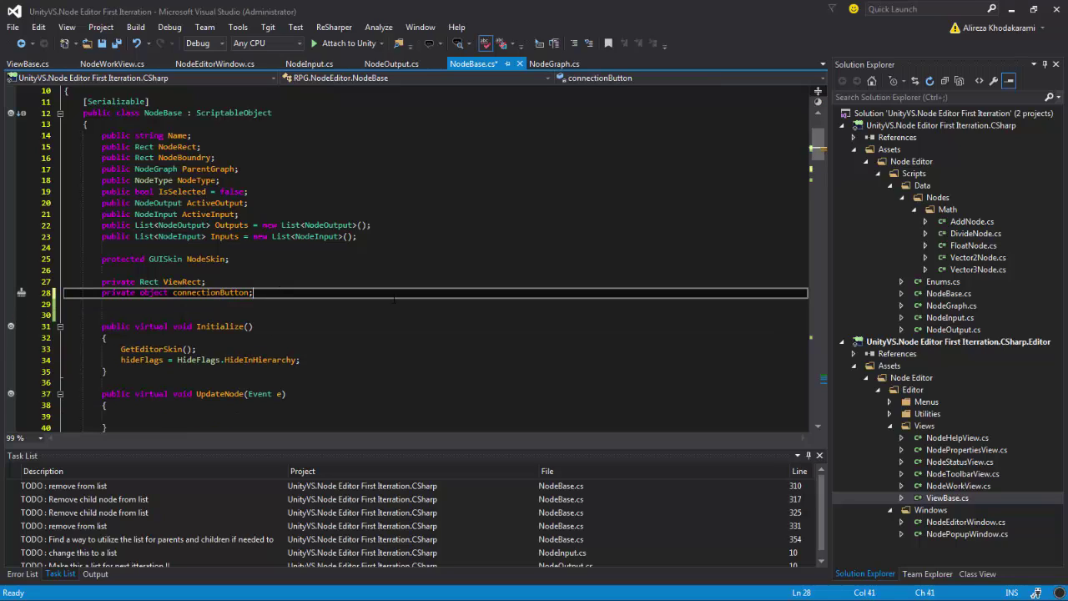
Paste the copied DarkSkin and LightSkin GUISkin declarations into NodeGraph.cs below the ShowProperties field, separated by blank lines
double_click(951, 306)
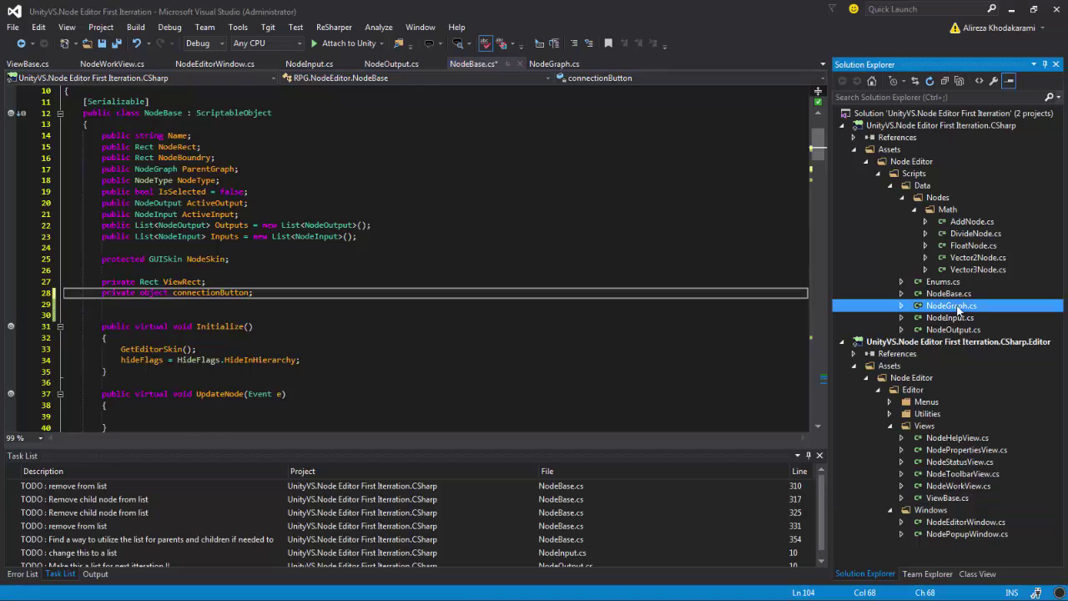
scroll(451, 217, "up", 10)
scroll(451, 217, "up", 14)
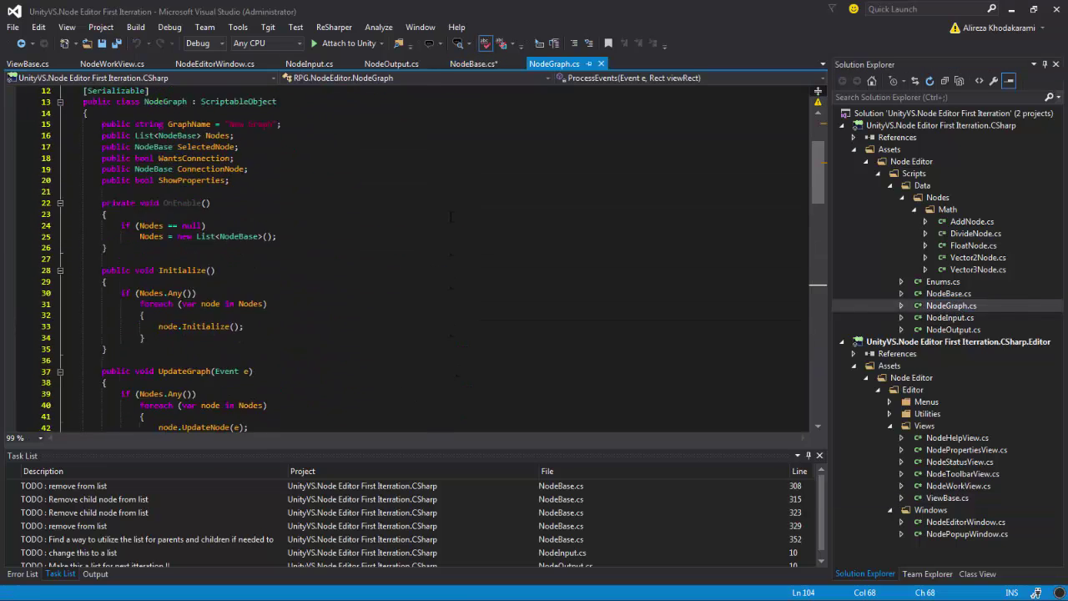
left_click(435, 281)
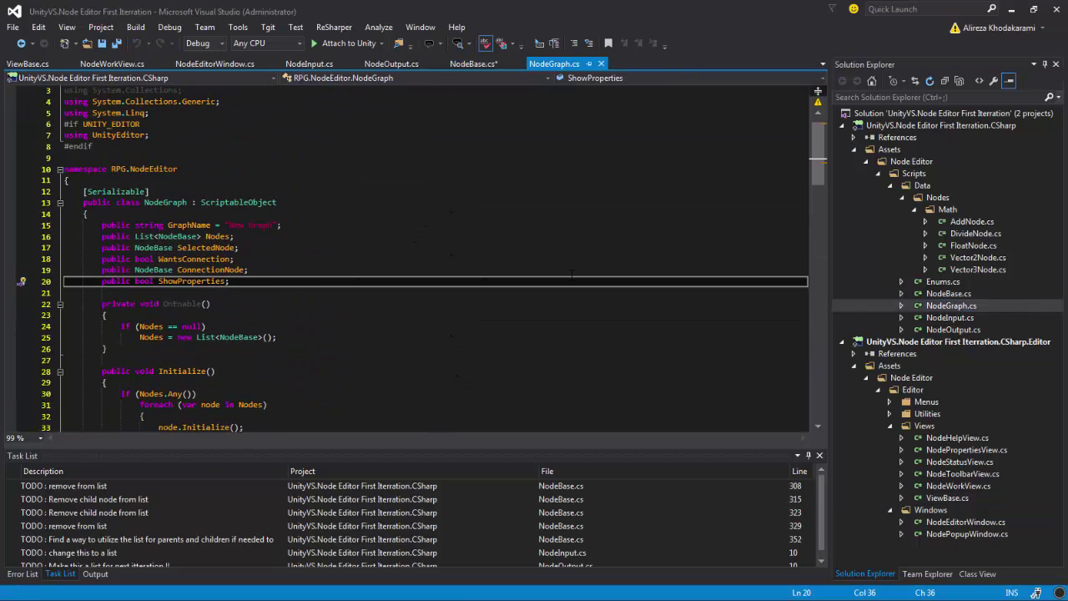
key("Return")
key("Return")
key("ctrl+v")
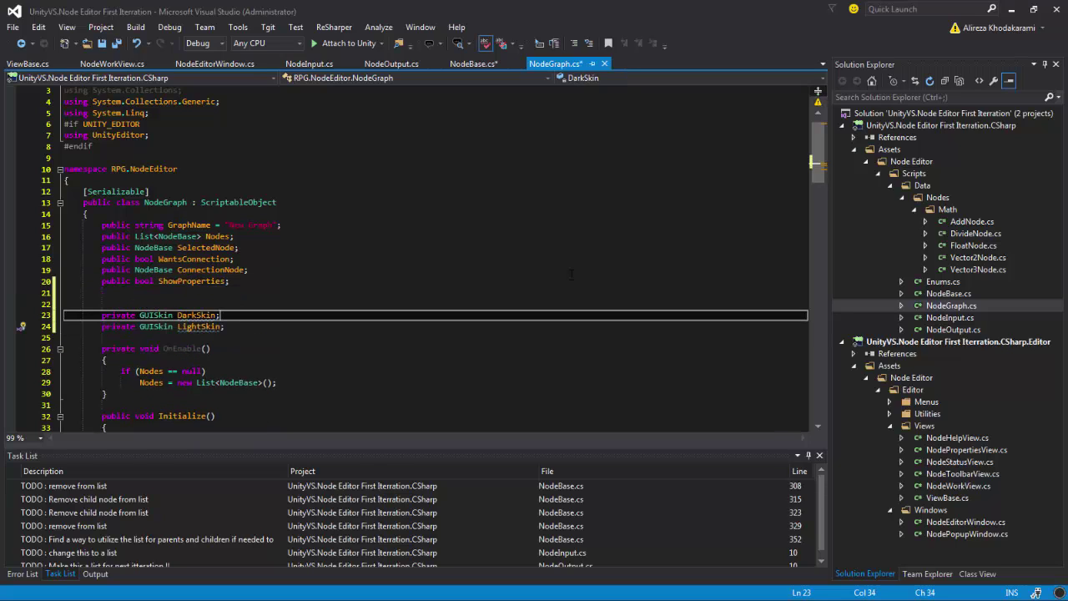
Make the DarkSkin field in NodeGraph.cs public and put a [NonSerialized] attribute in front of it
key("shift+Right")
key("shift+Right")
key("shift+Right")
key("shift+Right")
key("shift+Right")
key("shift+Right")
key("shift+Right")
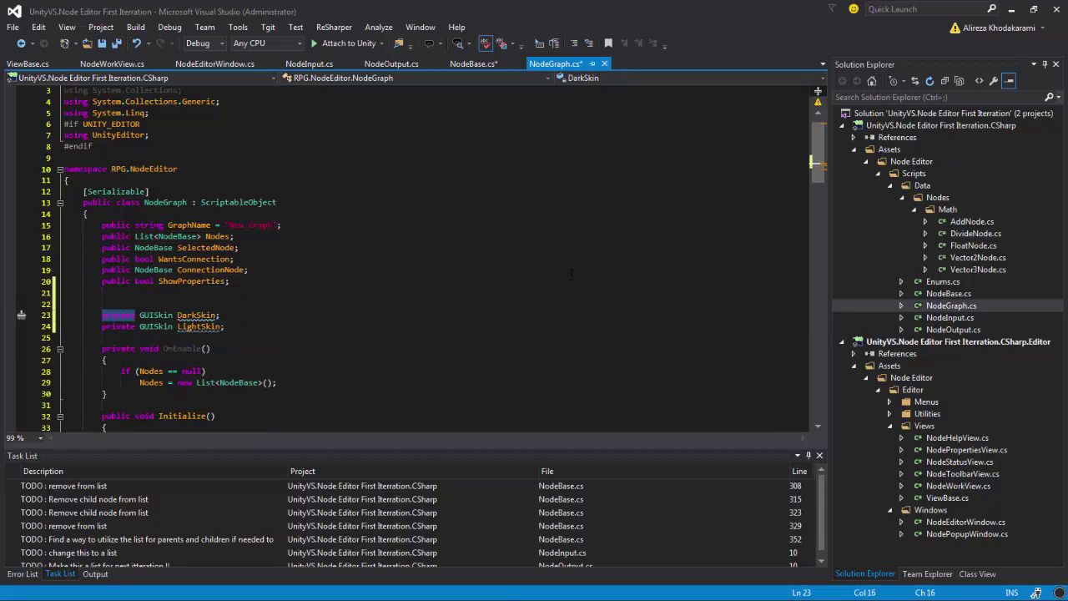
type("public")
key("Home")
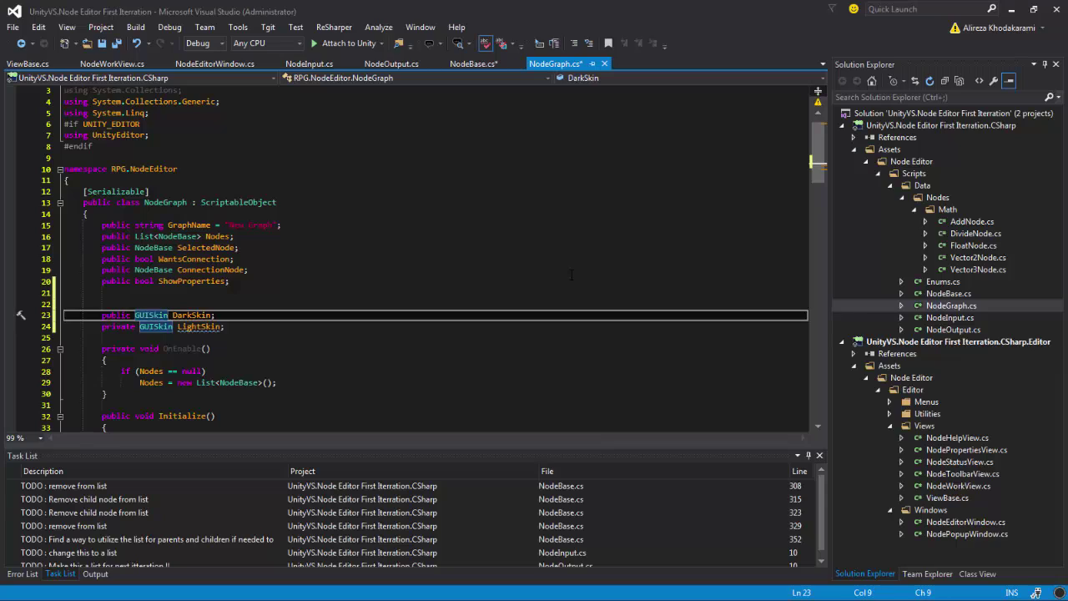
type("[")
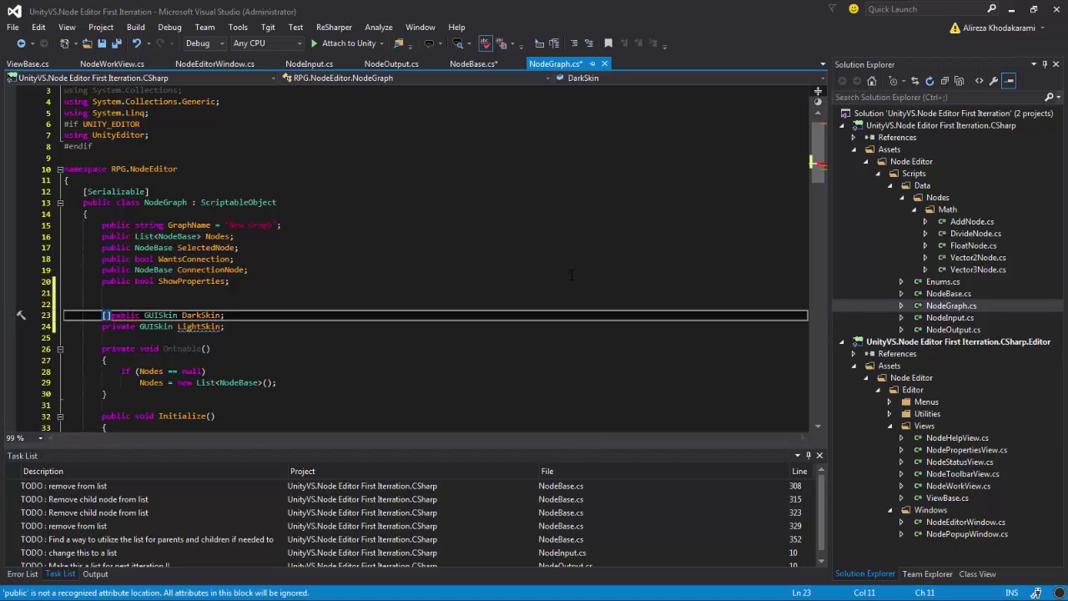
type("NonSerialized")
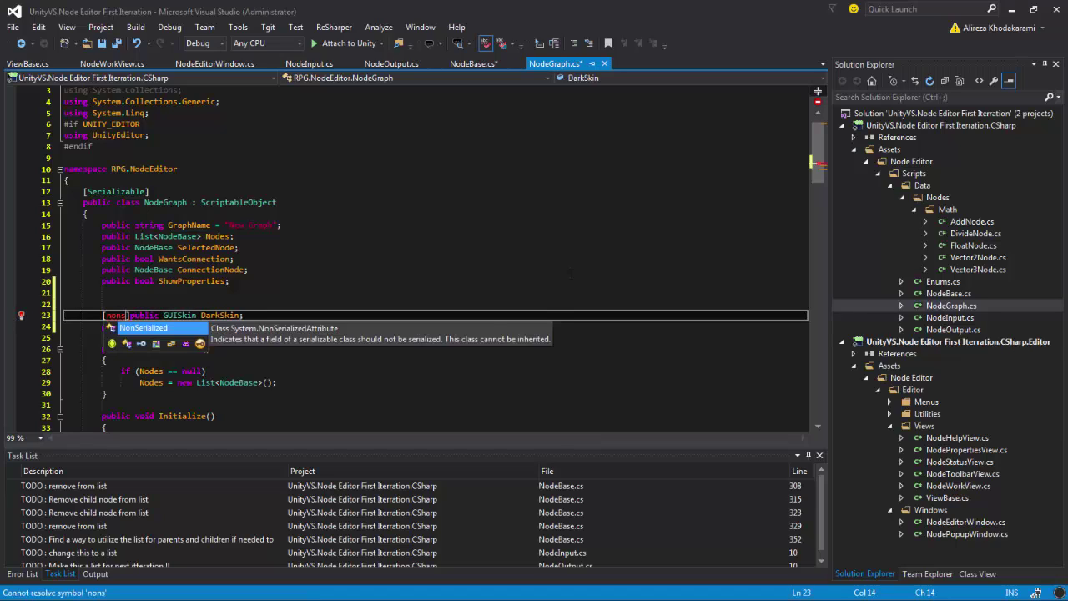
type("]")
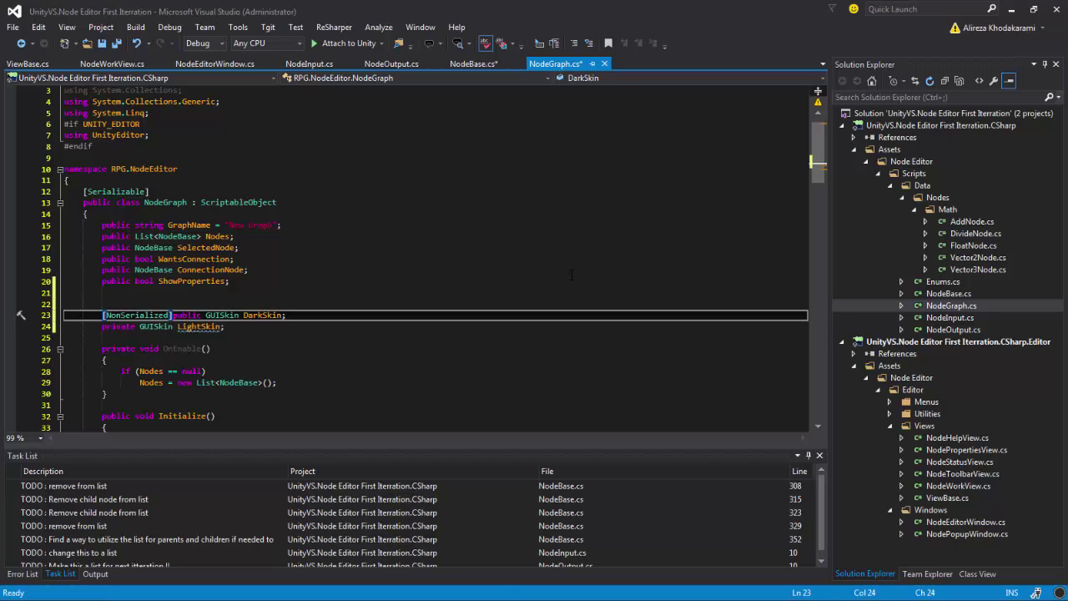
Make the LightSkin field public with a [NonSerialized] attribute in front of it and save the changes
key("Down")
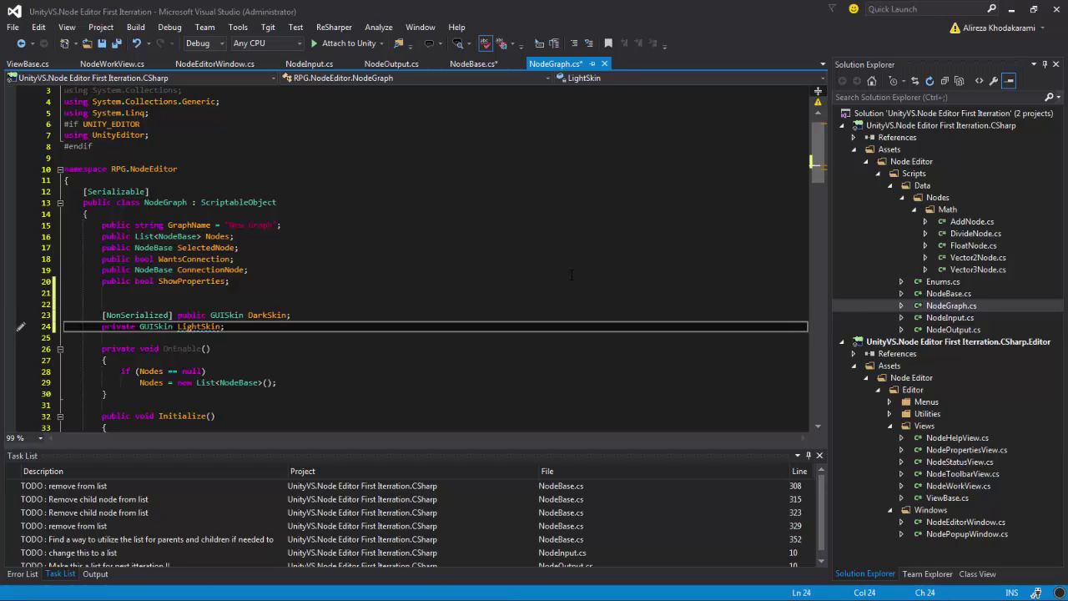
key("Left")
key("Left")
key("Left")
key("Left")
key("Left")
key("Left")
key("Left")
key("Left")
key("Left")
key("Left")
key("shift+Left")
key("shift+Left")
key("shift+Left")
key("shift+Left")
key("shift+Left")
key("shift+Left")
key("shift+Left")
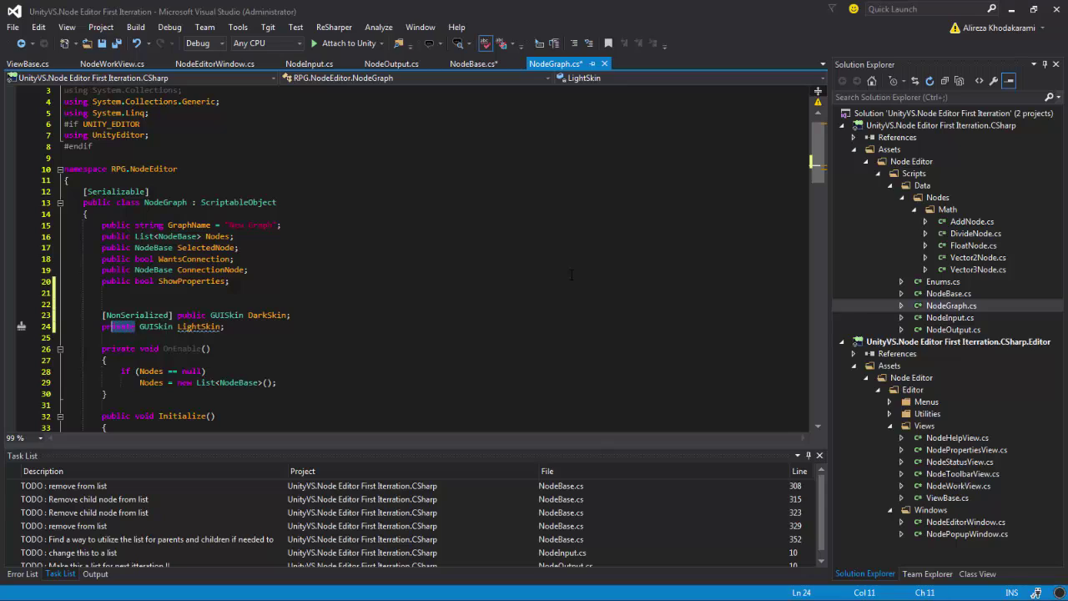
type("public")
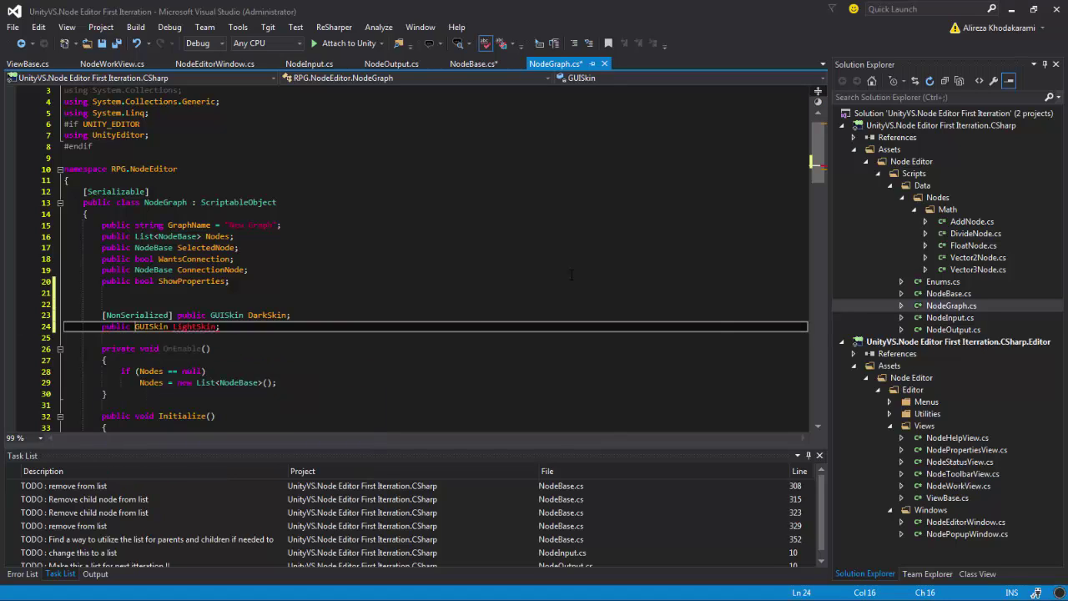
key("Home")
type("[non")
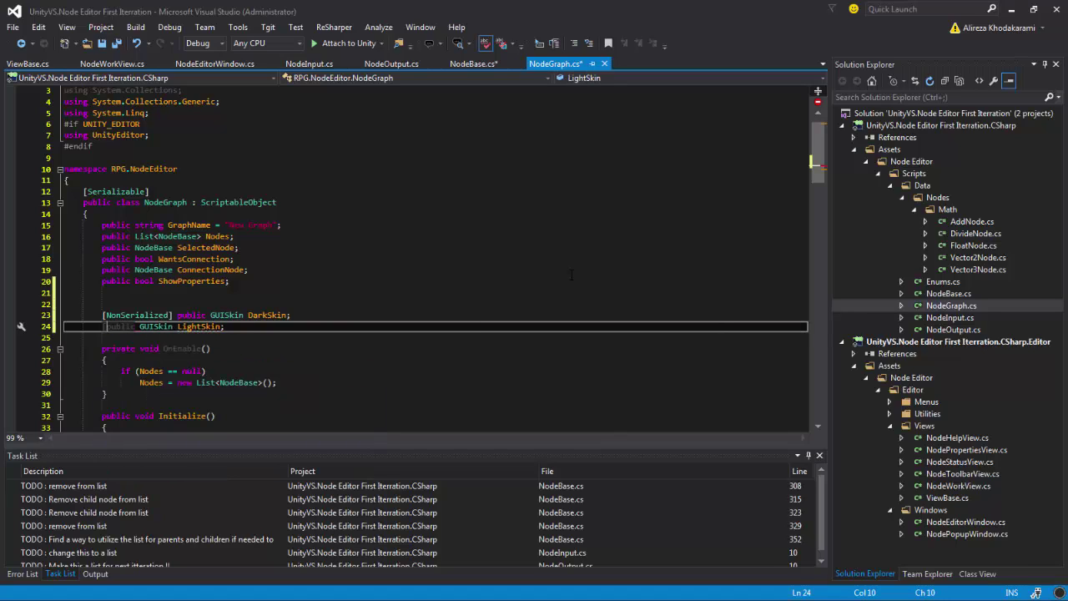
type("s]")
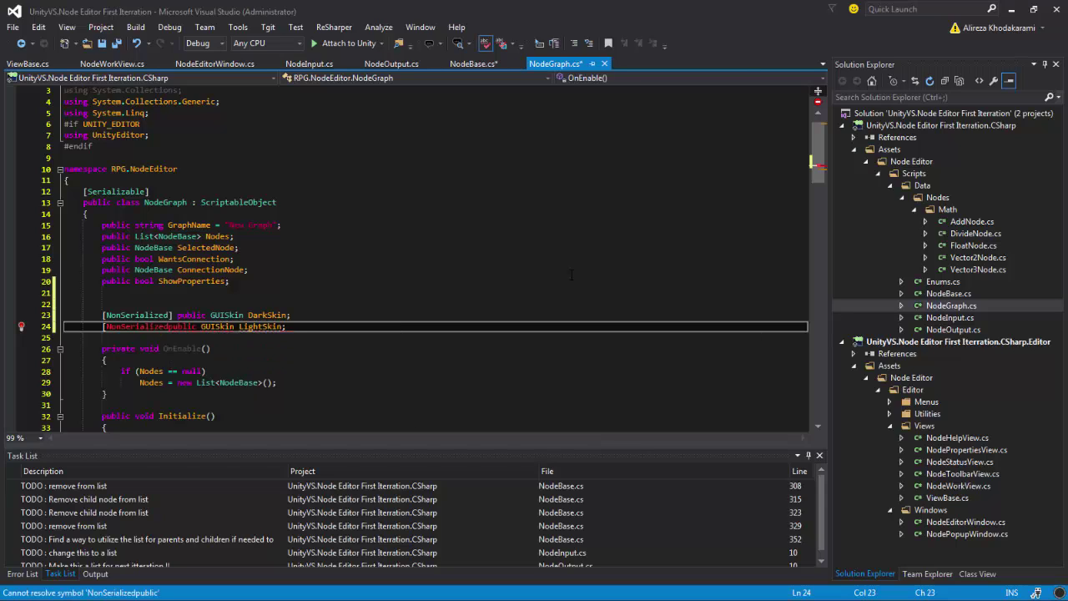
key("ctrl+s")
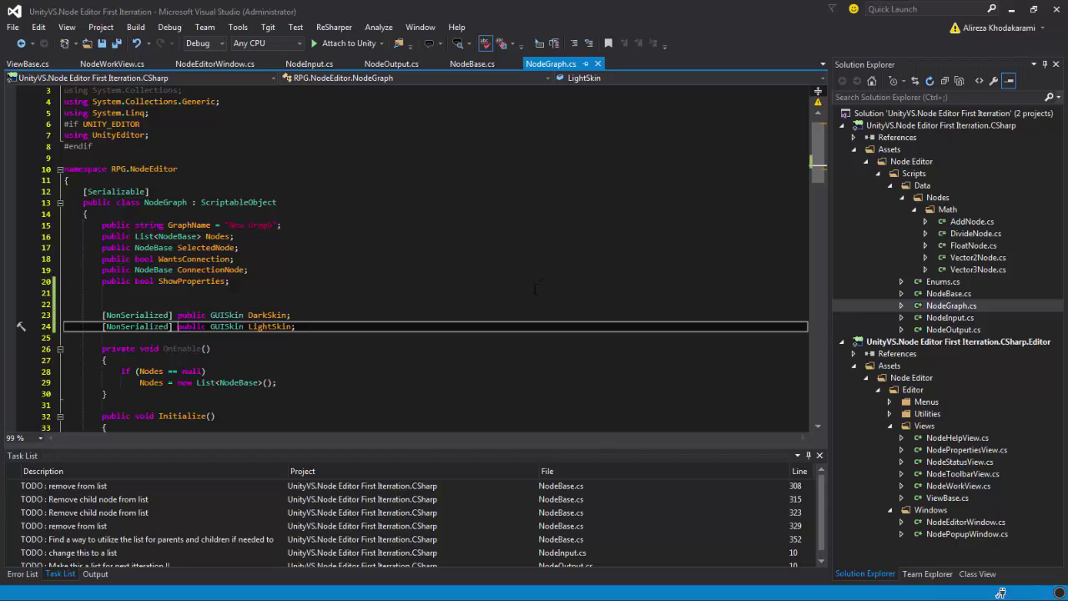
Move the GetEditorSkin() call from UpdateNodeGUI in NodeBase.cs to the end of Initialize() in NodeGraph.cs, after the foreach loop
scroll(522, 317, "down", 3)
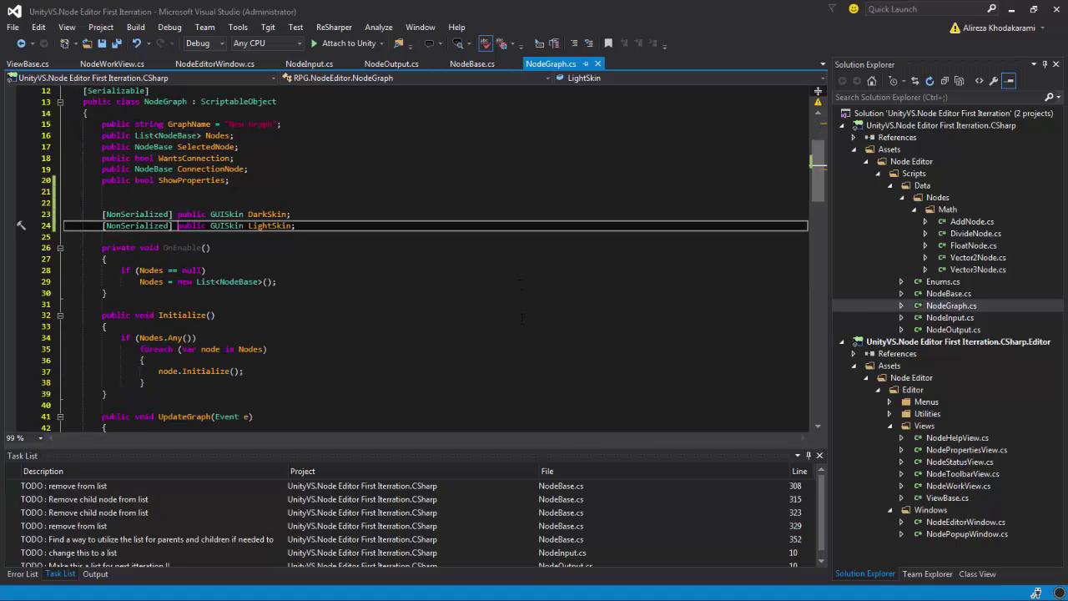
left_click(369, 281)
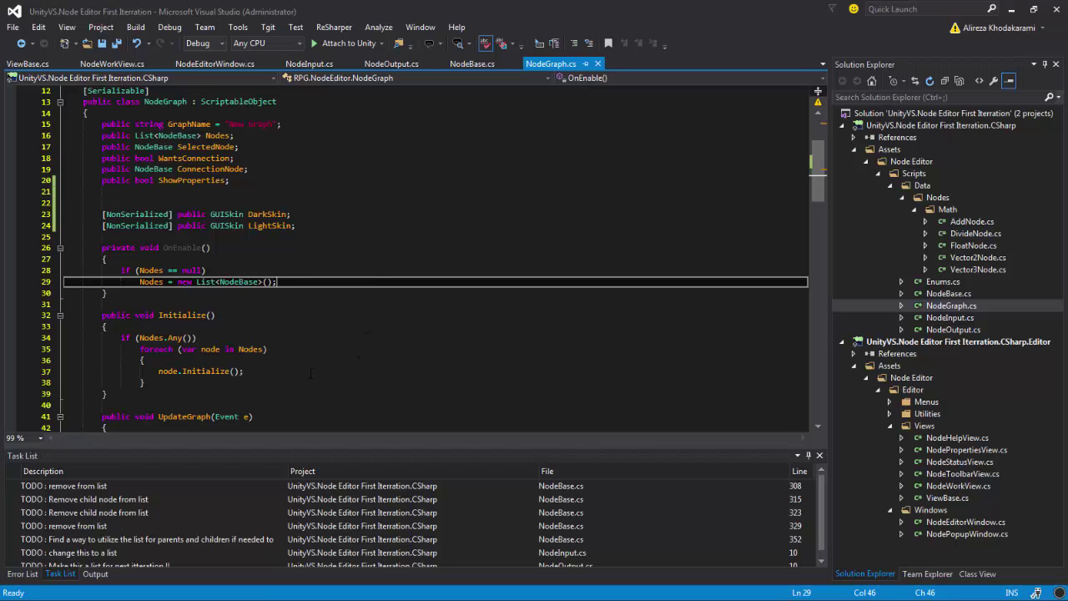
left_click(198, 380)
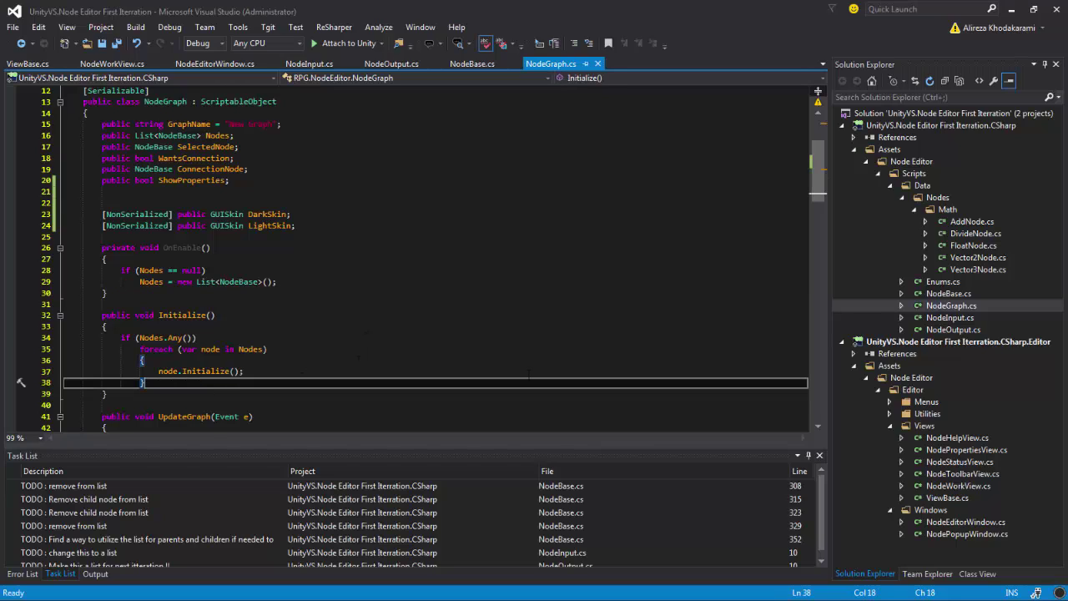
key("Return")
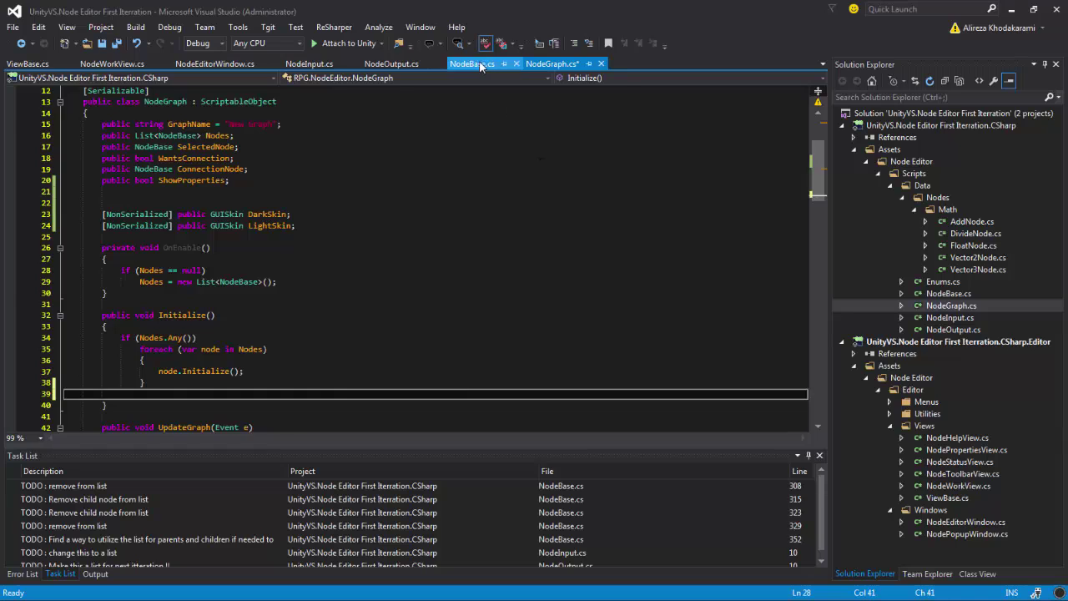
left_click(471, 64)
scroll(113, 302, "down", 5)
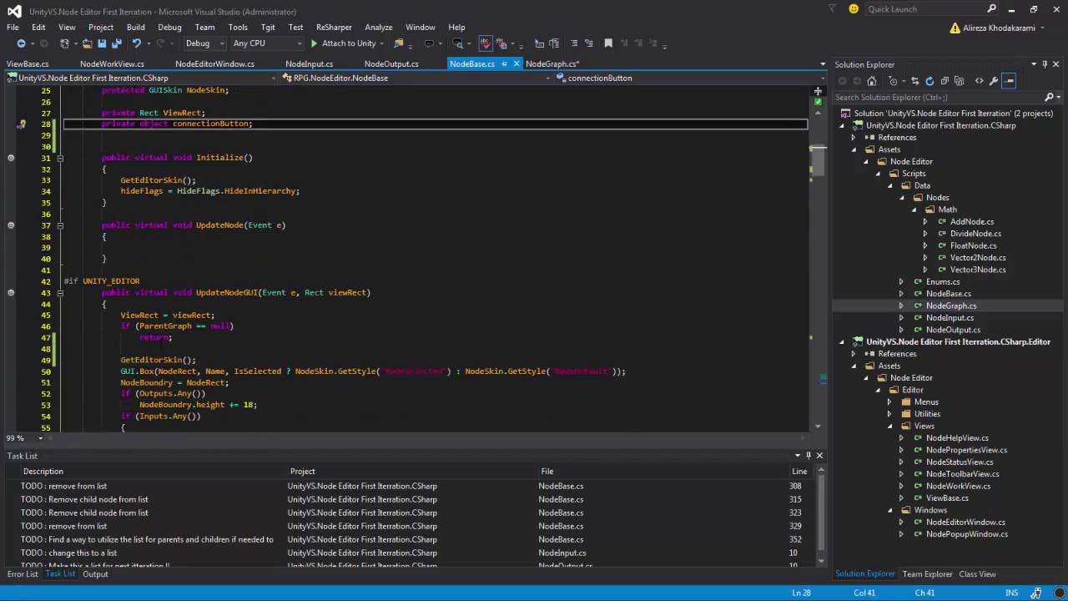
left_click_drag(197, 359, 121, 360)
key("ctrl+c")
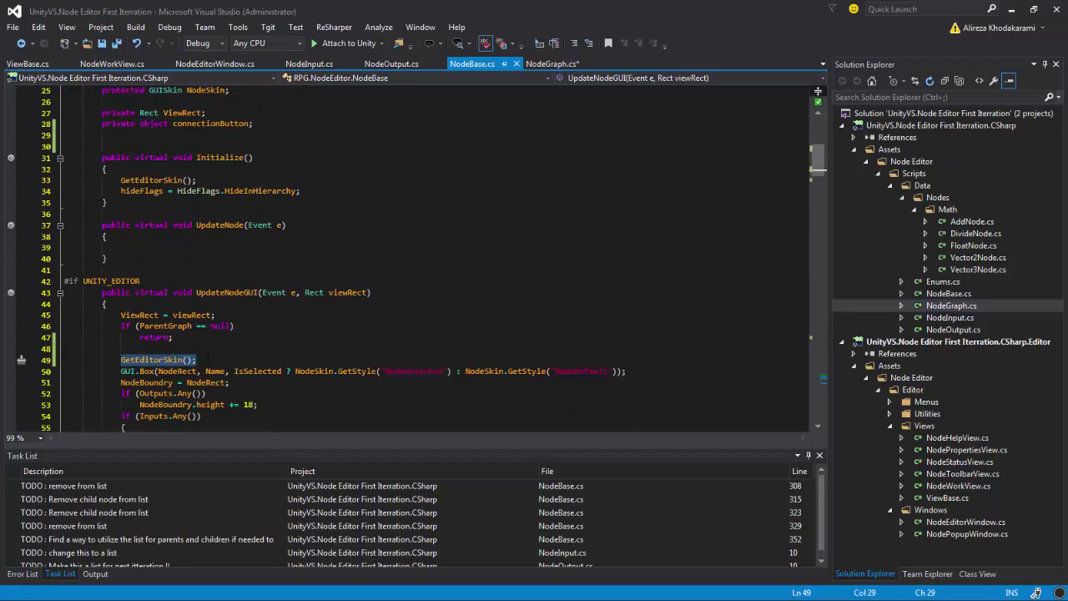
key("Delete")
key("ctrl+Tab")
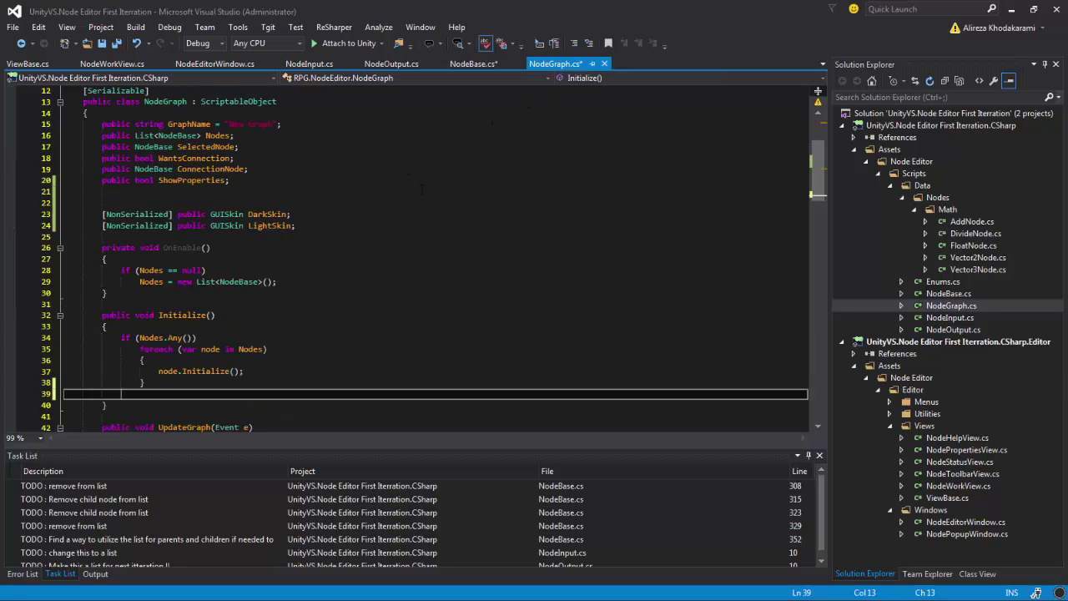
key("ctrl+v")
Cut the whole private GetEditorSkin() method out of NodeBase.cs
key("ctrl+Tab")
scroll(380, 270, "down", 15)
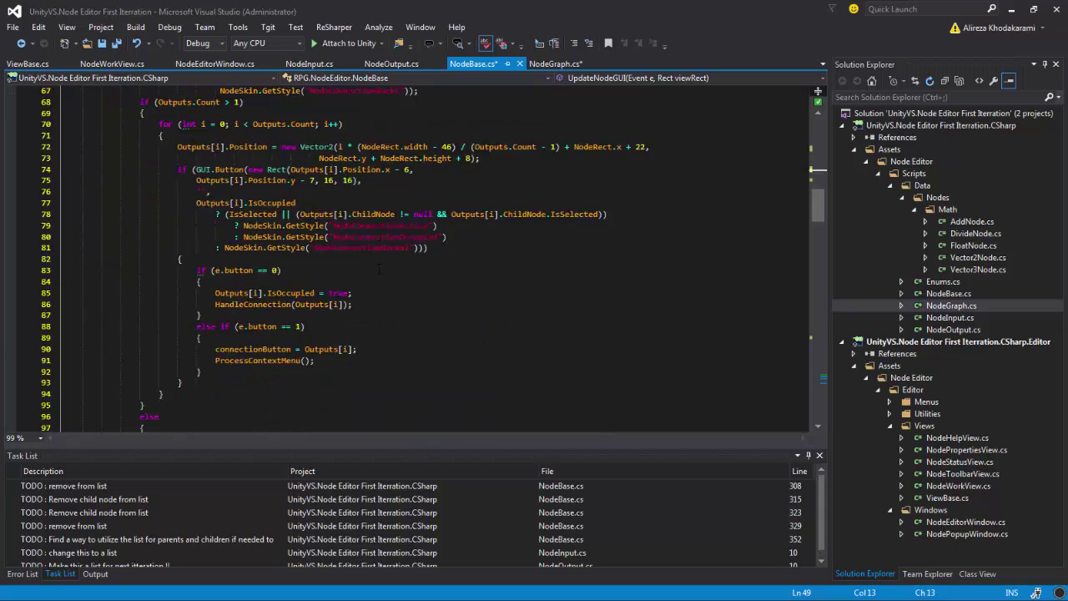
scroll(379, 270, "down", 20)
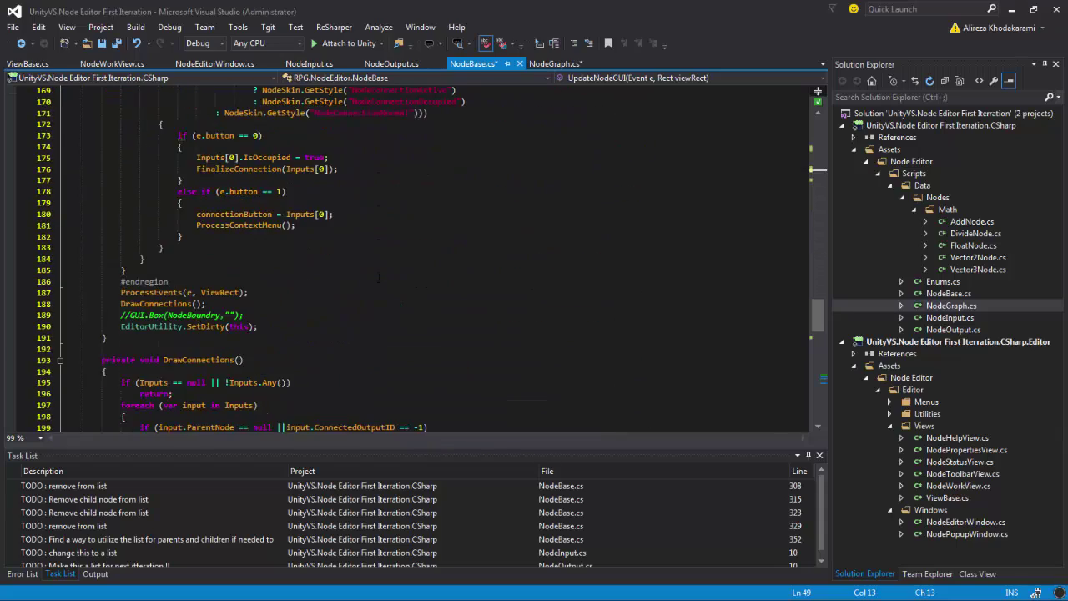
scroll(379, 278, "down", 17)
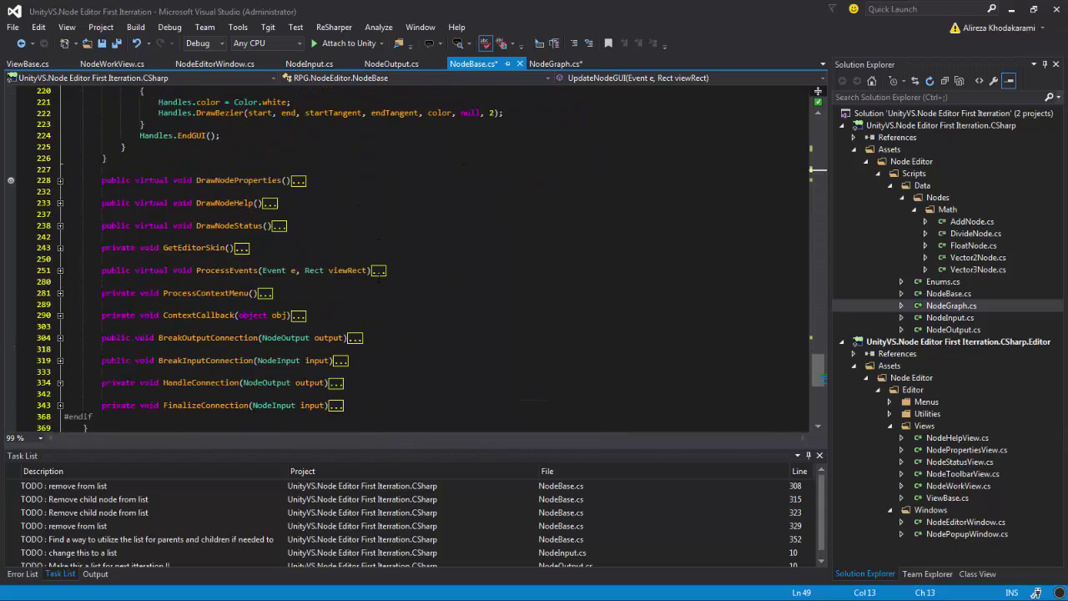
left_click_drag(266, 248, 83, 243)
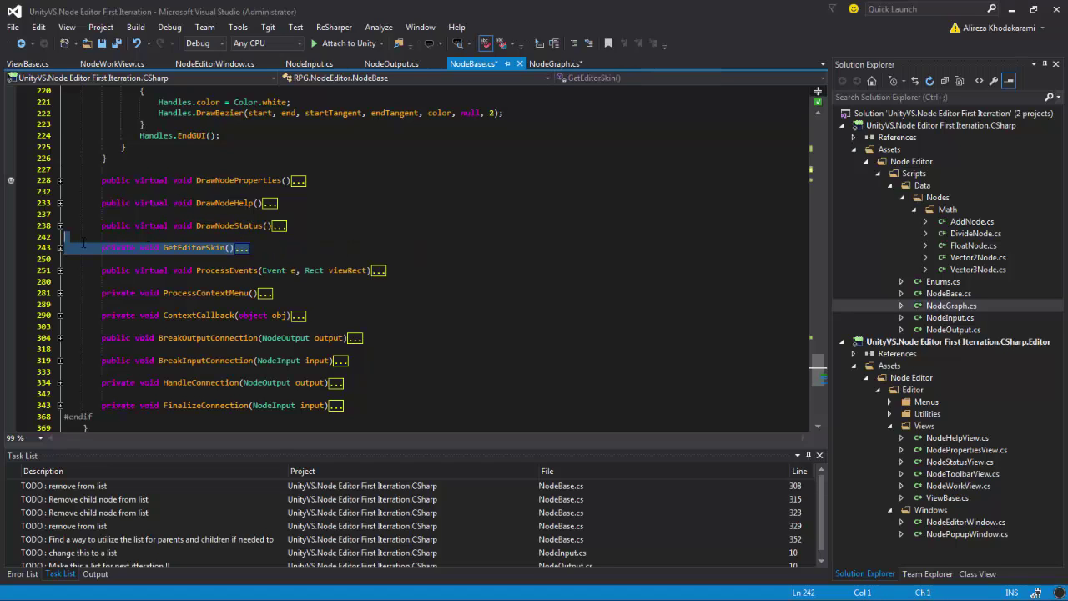
key("Delete")
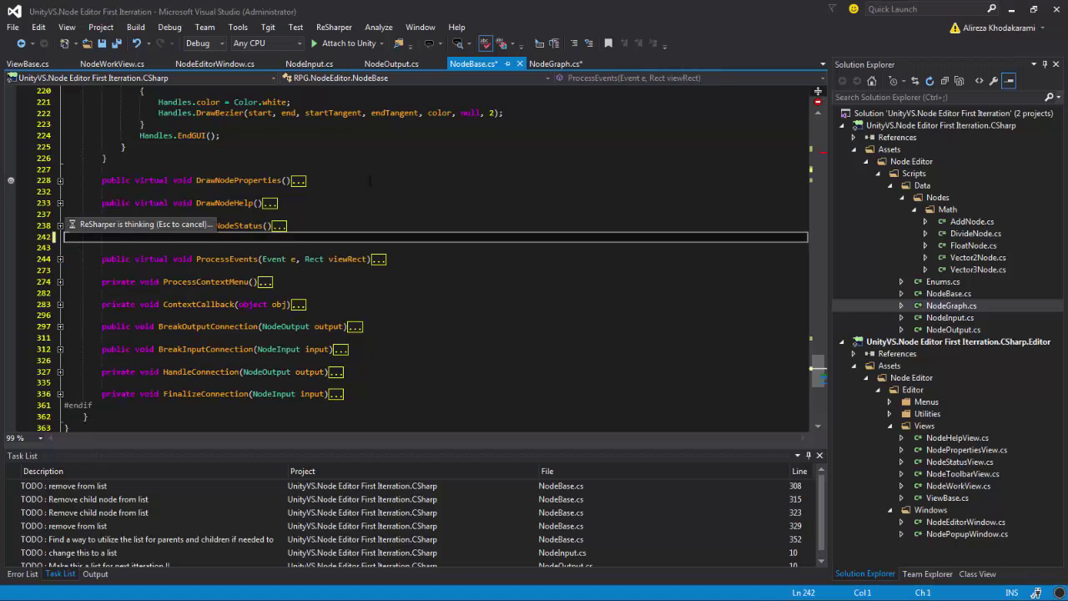
Collapse the ProcessEvents and DeselectAllNodes methods in NodeGraph.cs and paste the GetEditorSkin() method below DeselectAllNodes, before #endif
left_click(558, 63)
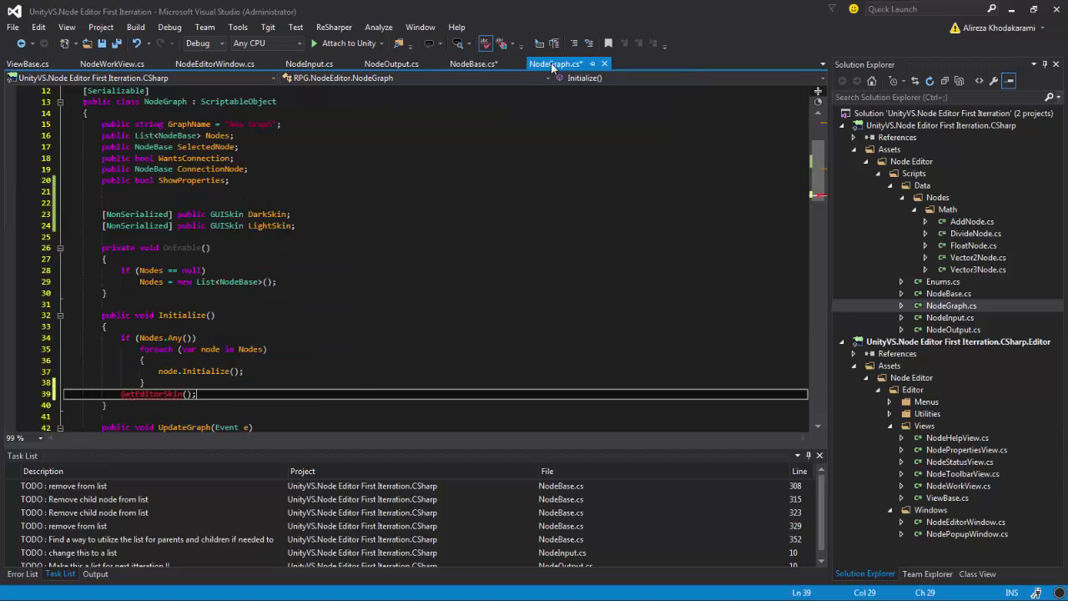
scroll(417, 258, "down", 5)
scroll(416, 258, "down", 8)
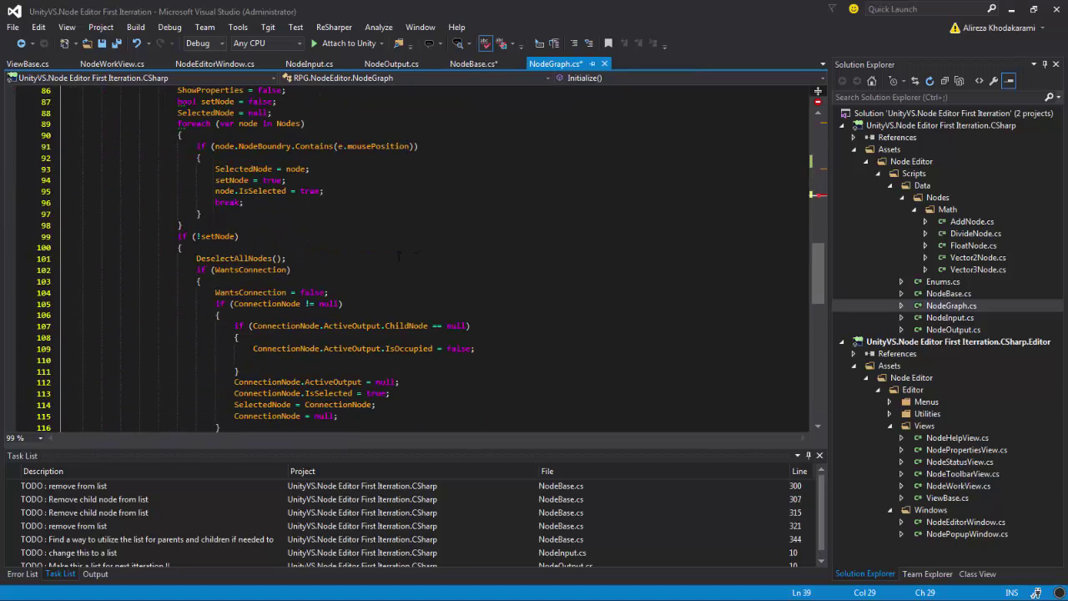
scroll(219, 219, "up", 5)
left_click(60, 157)
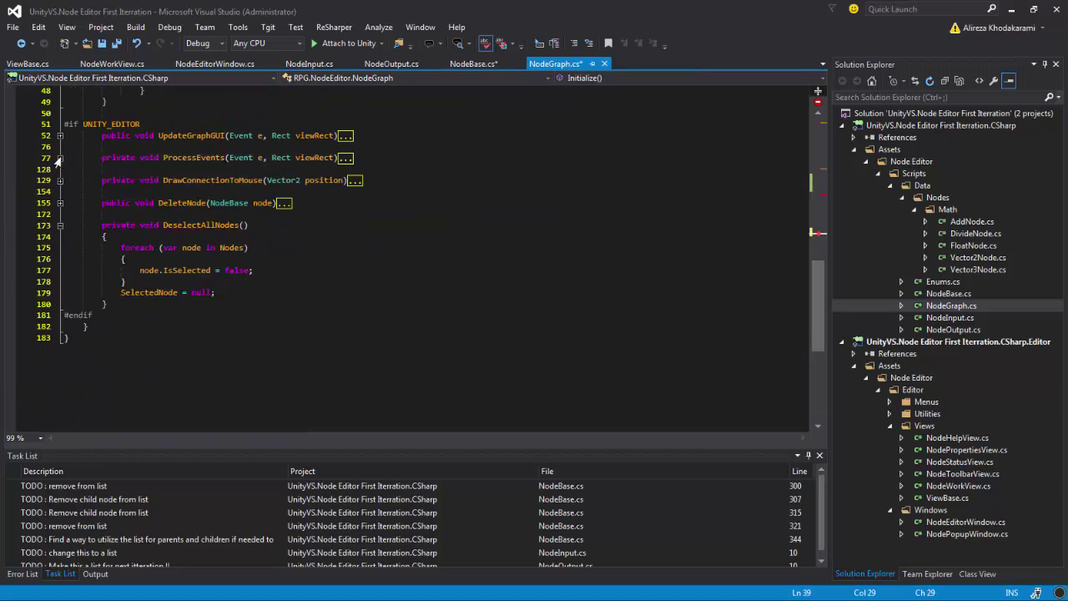
left_click(61, 225)
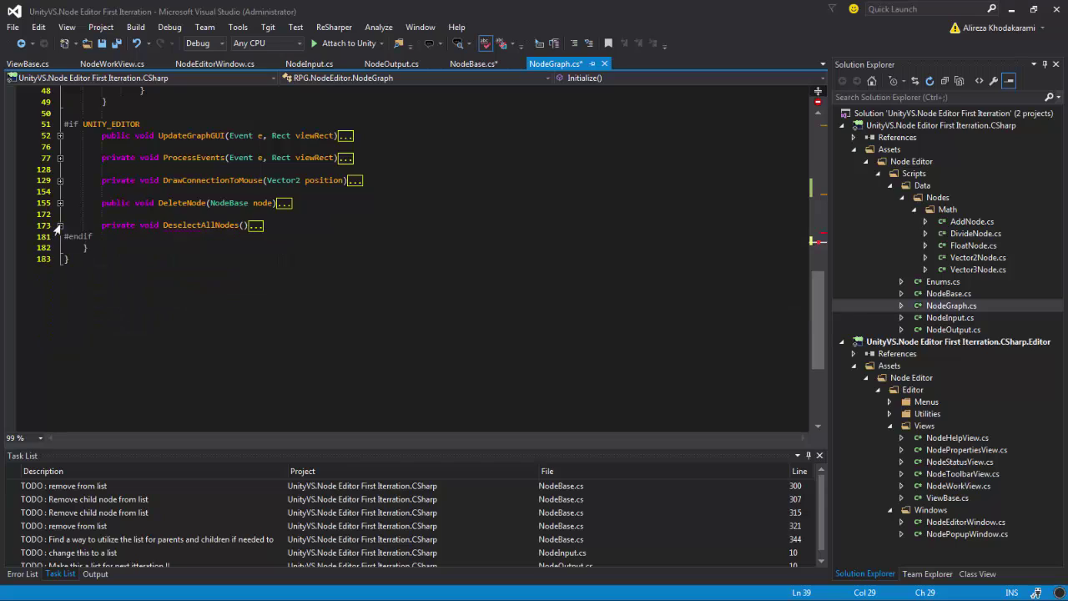
left_click(297, 229)
key("Return")
type("private void GetEditorSkin() {     if (EditorGUIUtility.isProSkin)         NodeSkin = Resources.Load(\"GUI Skins/Editor/NodeEditorDarkSkin\") as GUISkin;     else         NodeSkin = Resources.Load(\"GUI Skins/Editor/NodeEditorLightSkin\") as GUISkin; }")
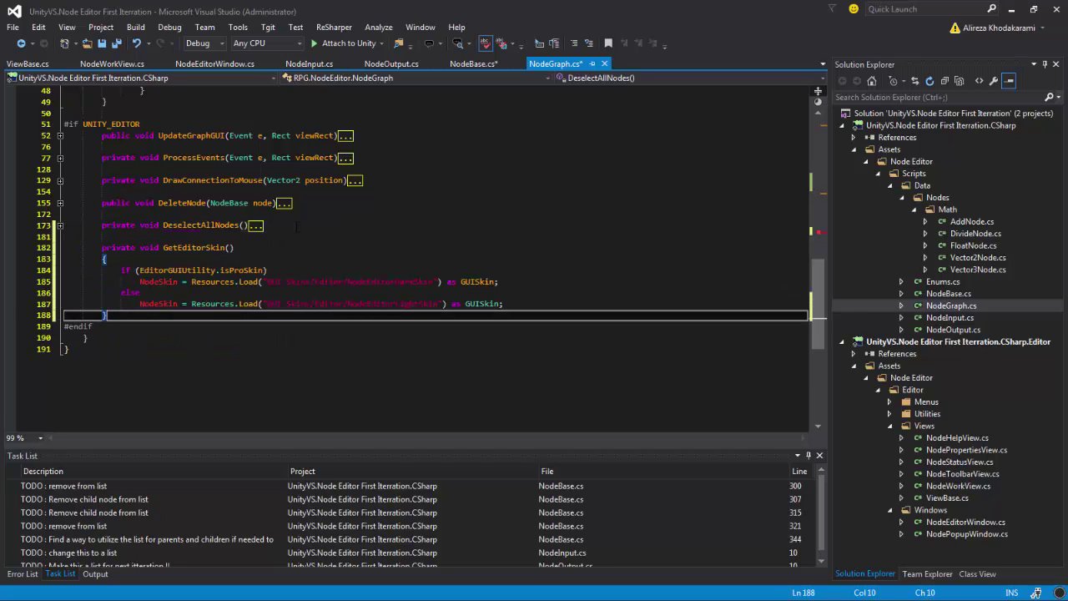
Replace NodeSkin with DarkSkin in the first Resources.Load assignment of GetEditorSkin() in NodeGraph.cs
key("Up")
key("Up")
key("Up")
key("Up")
key("Up")
key("Up")
key("Up")
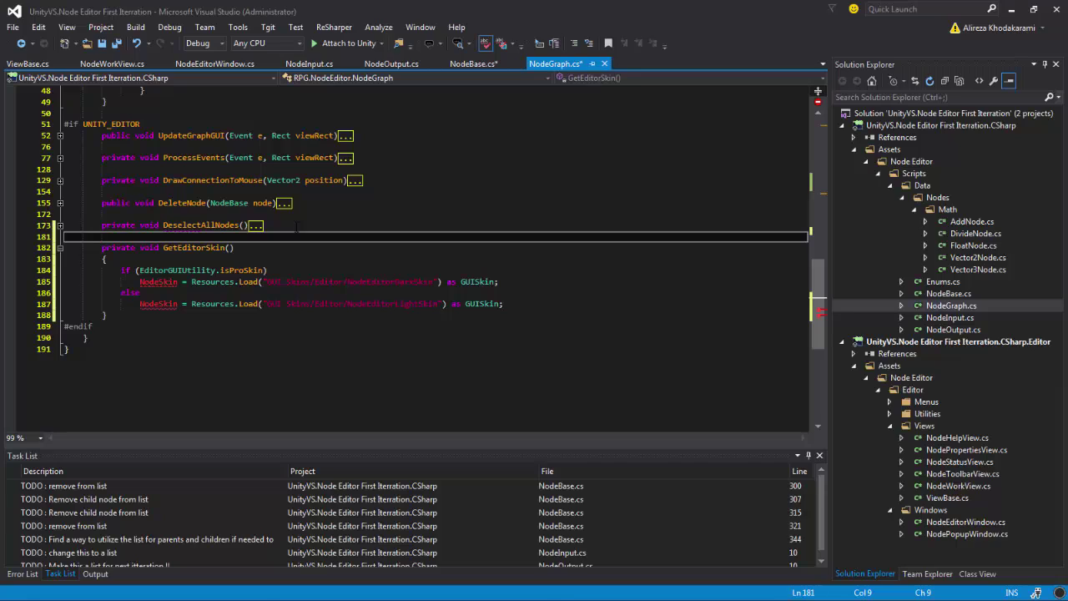
key("Down")
key("Down")
key("Down")
key("Down")
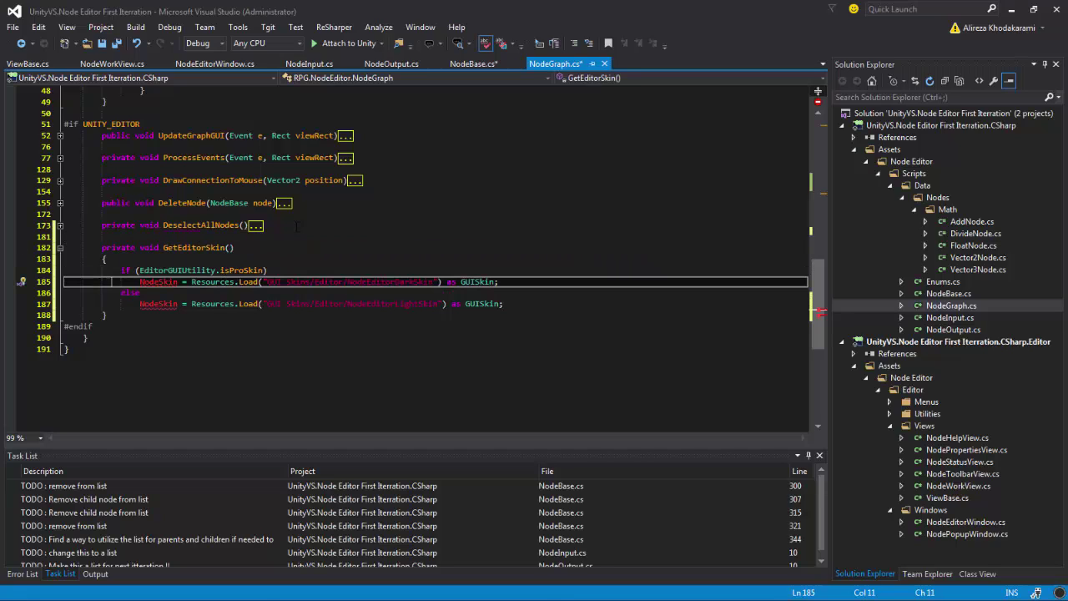
key("shift+Right")
key("shift+Right")
key("shift+Right")
key("shift+Right")
key("shift+Right")
key("shift+Right")
key("shift+Right")
key("shift+Right")
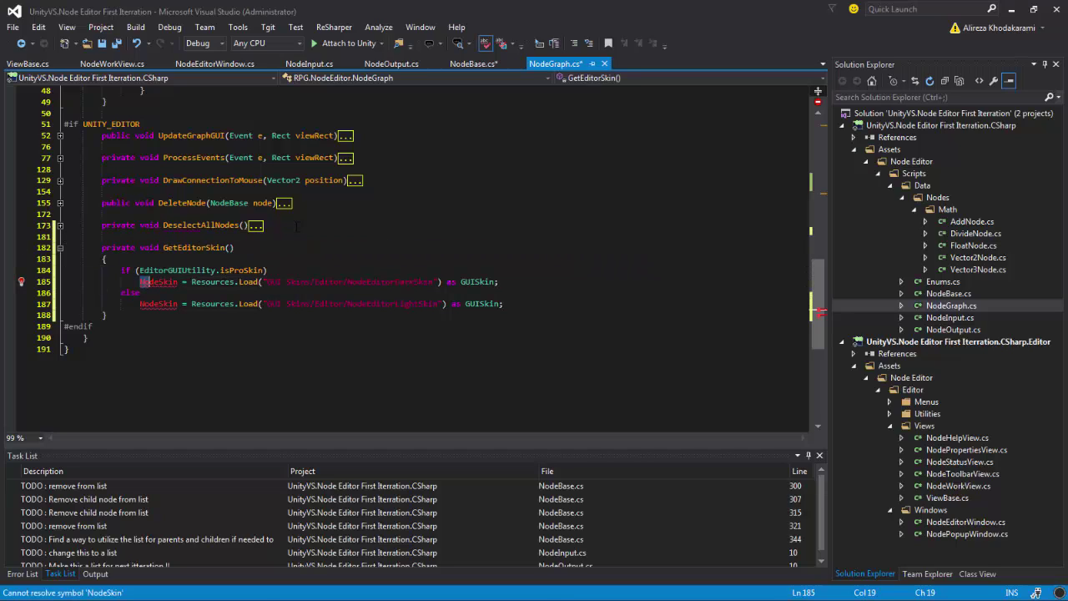
key("shift+Right")
key("shift+Right")
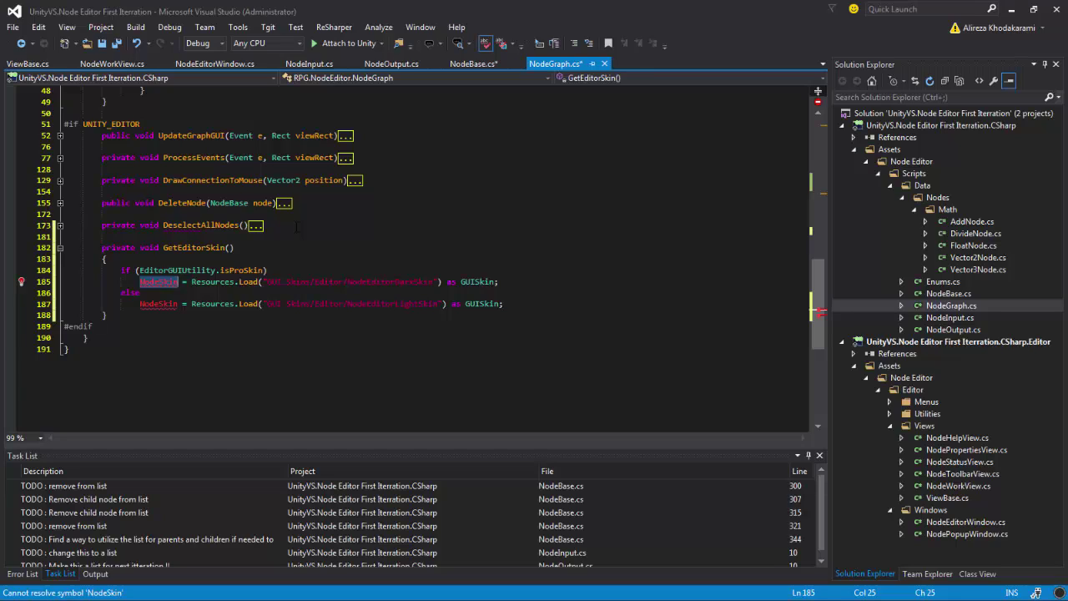
type("DarkSkin")
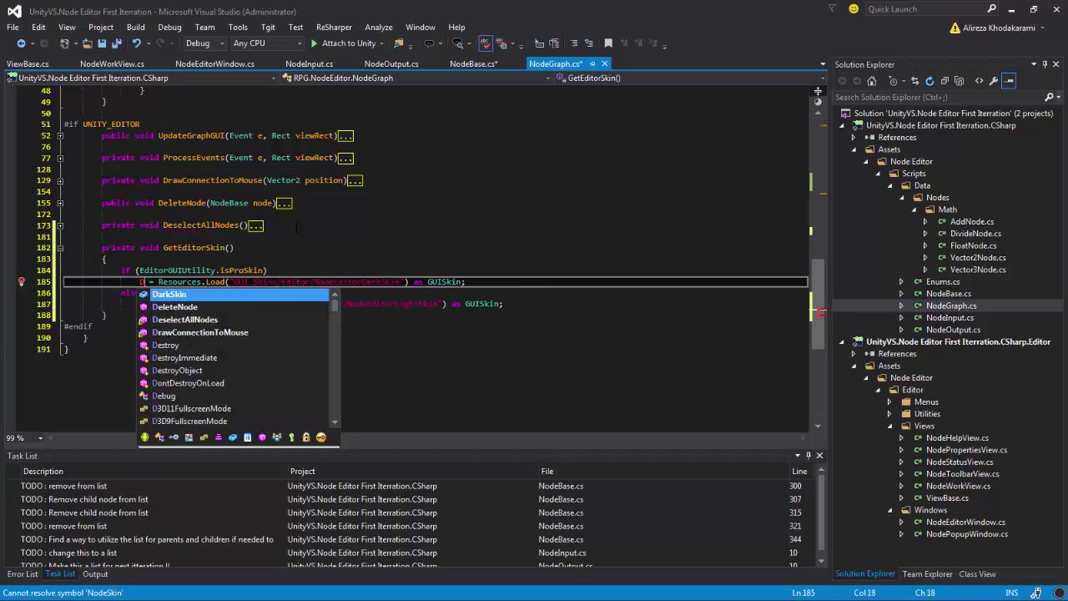
key("Up")
key("Down")
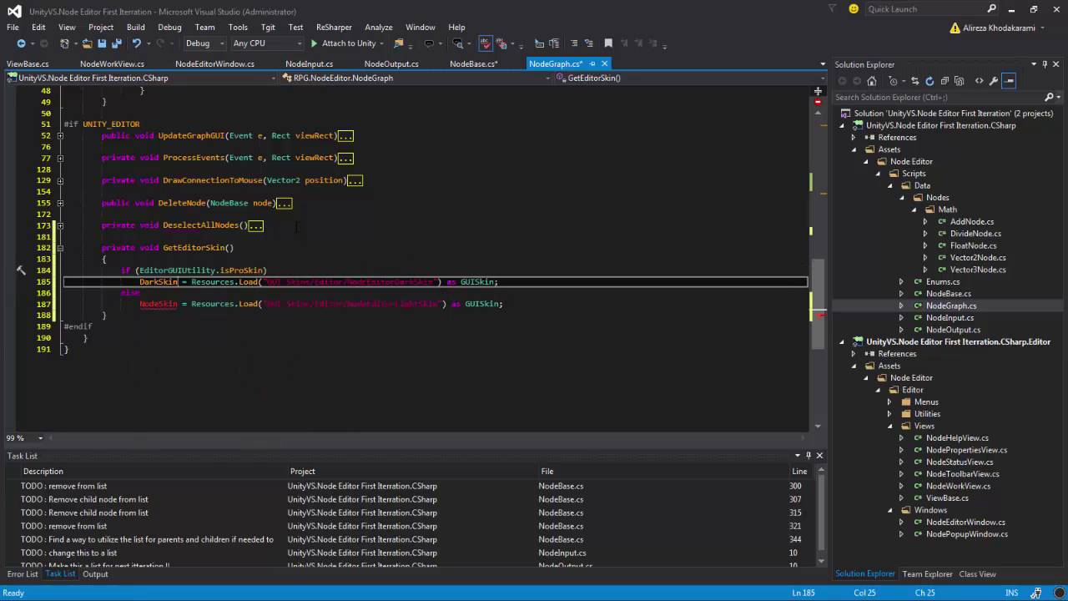
Remove the if (EditorGUIUtility.isProSkin) condition above the DarkSkin assignment in GetEditorSkin()
key("shift+Up")
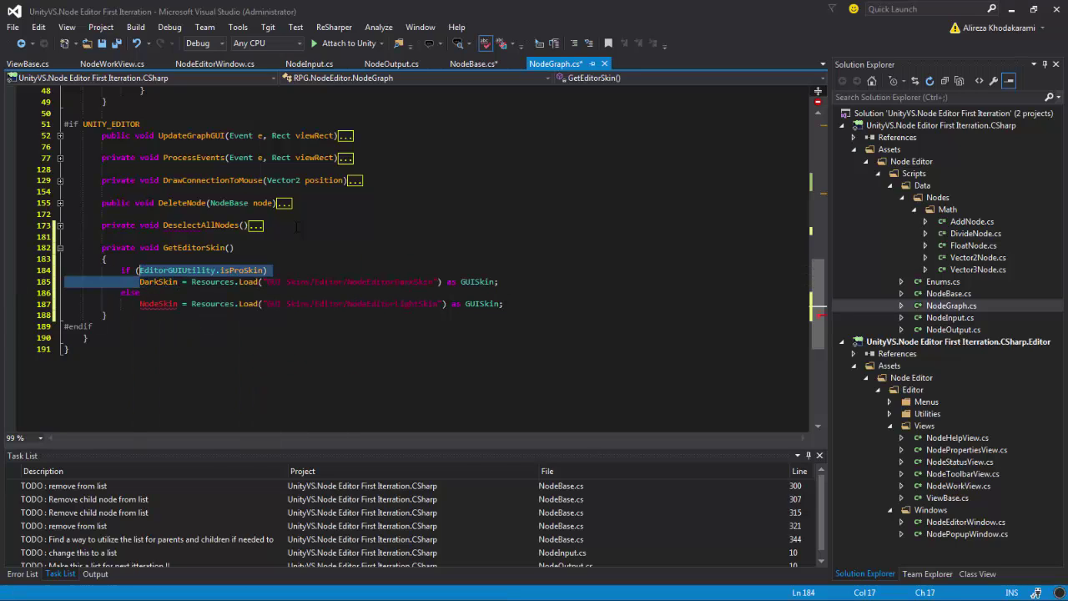
key("shift+Home")
key("ctrl+c")
key("BackSpace")
Replace the else keyword and NodeSkin in GetEditorSkin() with LightSkin so the light skin loads unconditionally, and save all files
key("Down")
key("shift+Down")
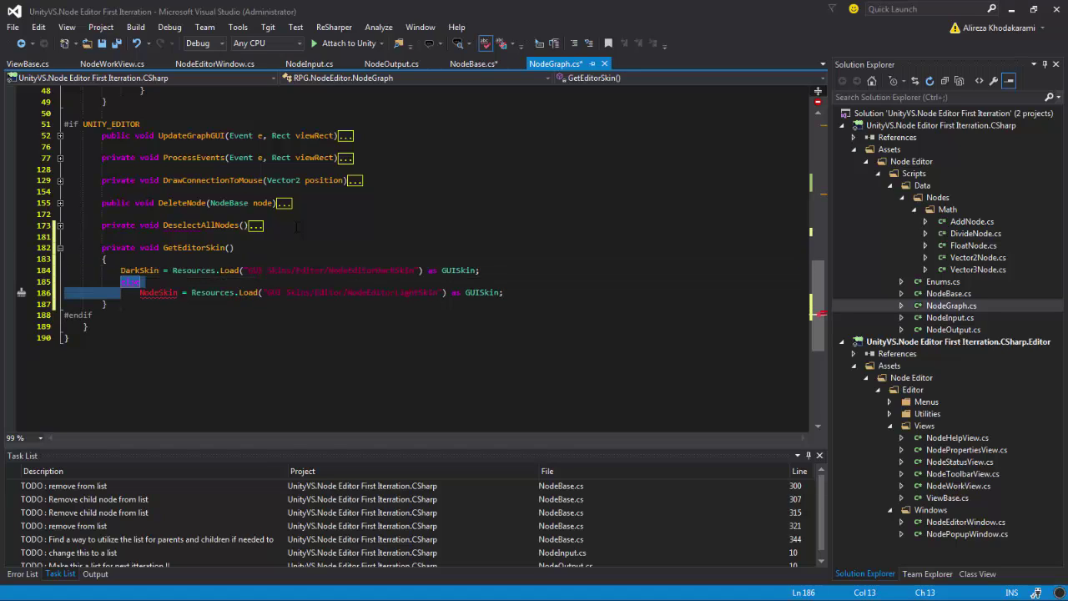
key("shift+Right")
key("shift+Right")
key("shift+Right")
key("shift+Right")
key("shift+Right")
key("shift+Right")
key("shift+Right")
key("shift+Right")
key("shift+Right")
key("shift+Right")
key("shift+Right")
key("shift+Right")
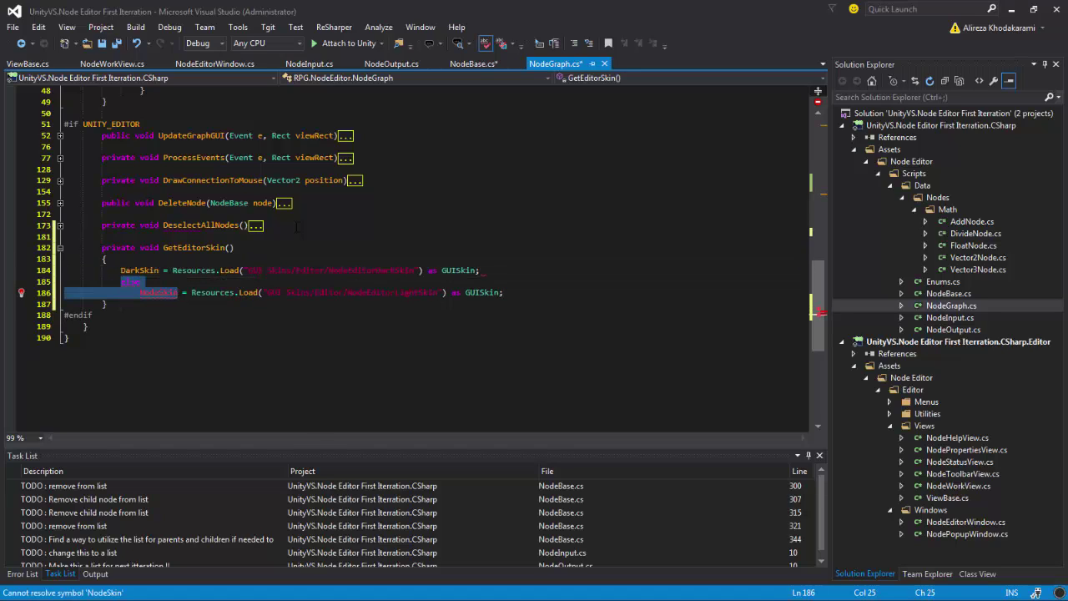
type("LightSkin")
key("Return")
key("ctrl+shift+s")
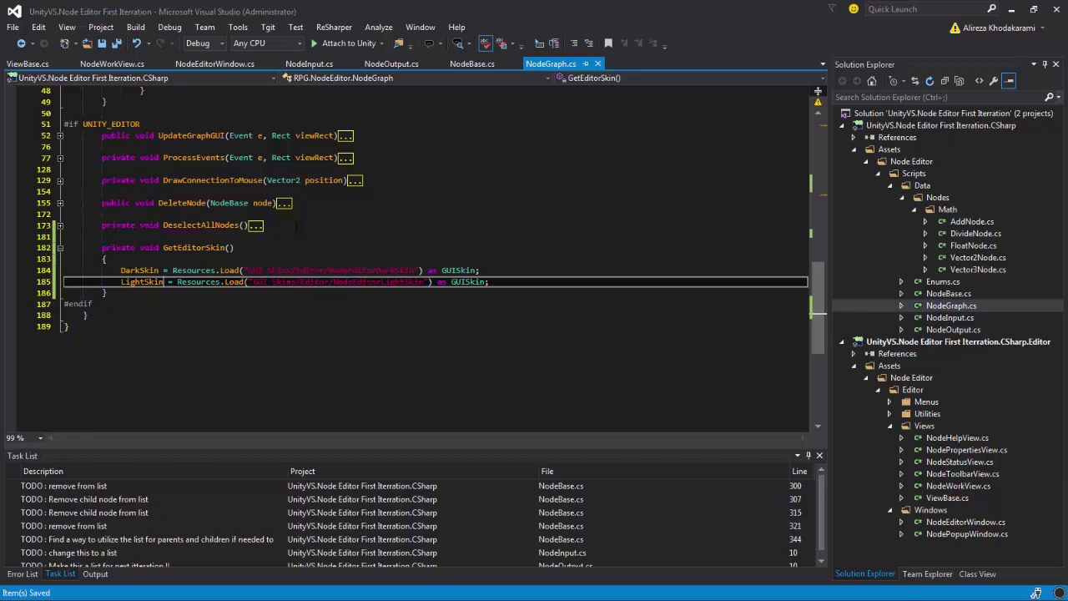
Copy the if (EditorGUIUtility.isProSkin) condition from ViewBase.cs and paste it below the ParentGraph null check in UpdateNodeGUI of NodeBase.cs
left_click(464, 65)
scroll(418, 259, "up", 15)
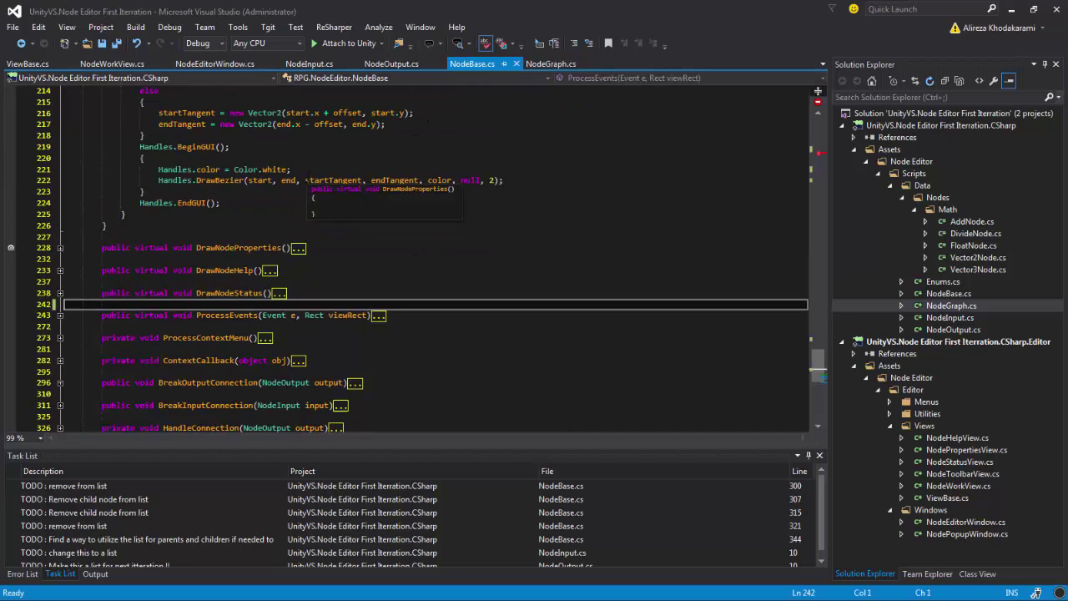
scroll(418, 259, "up", 20)
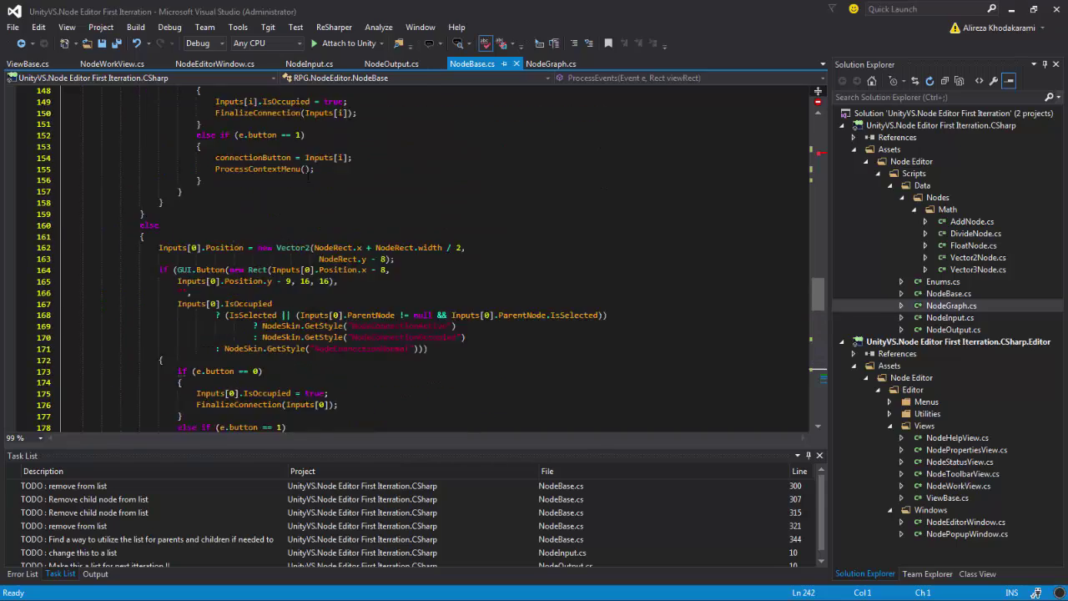
scroll(288, 213, "up", 20)
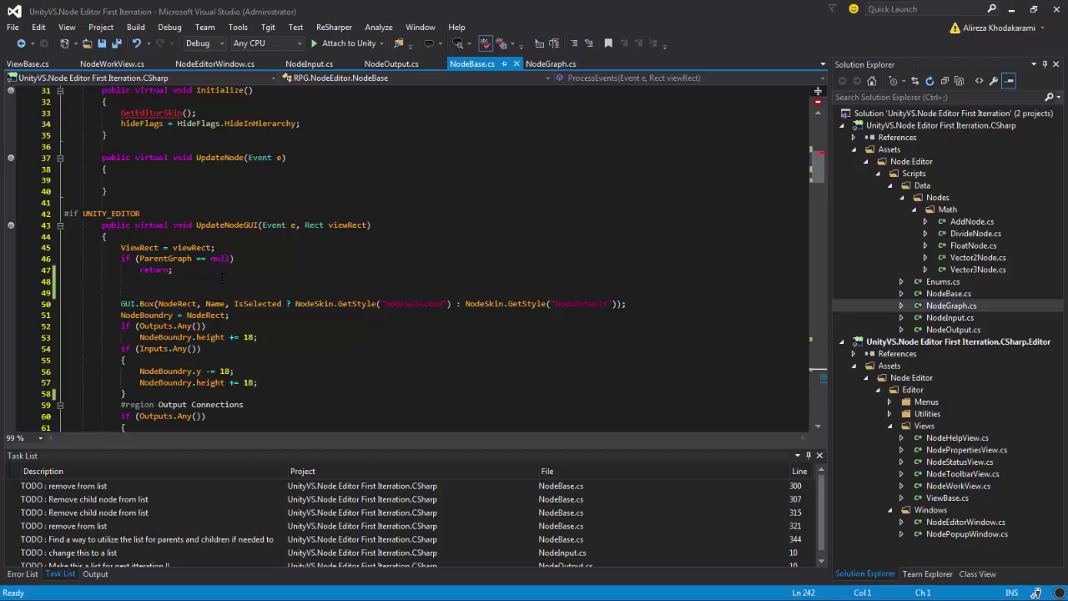
left_click(215, 281)
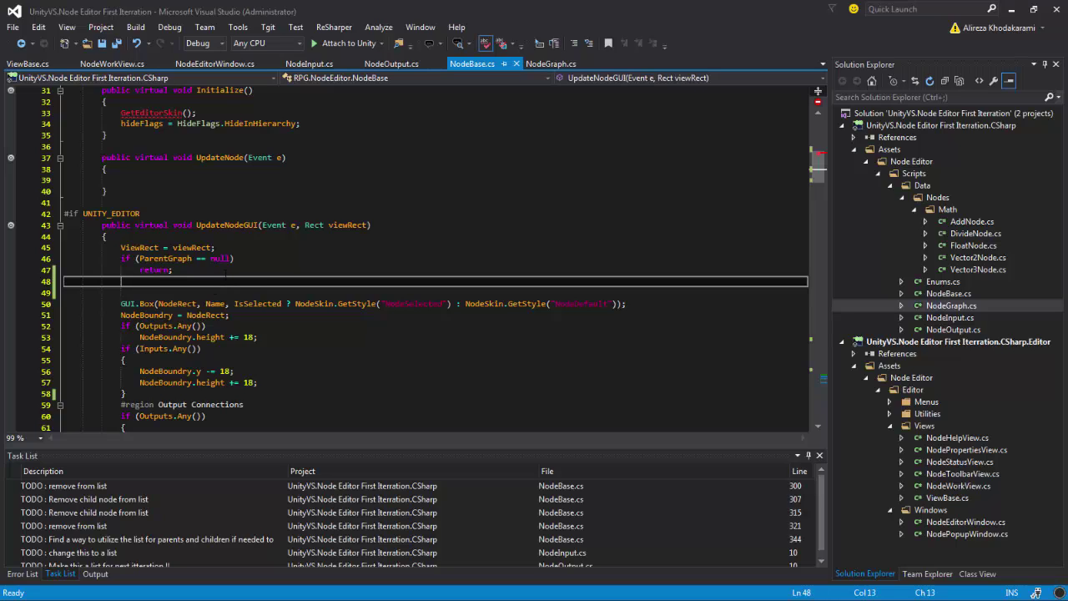
left_click(115, 64)
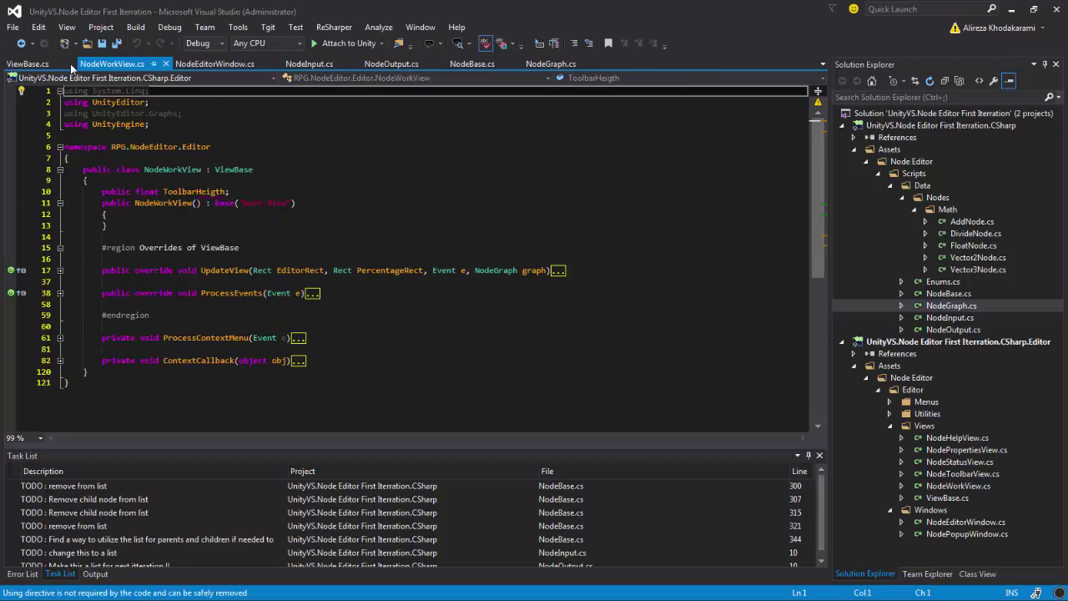
left_click(37, 64)
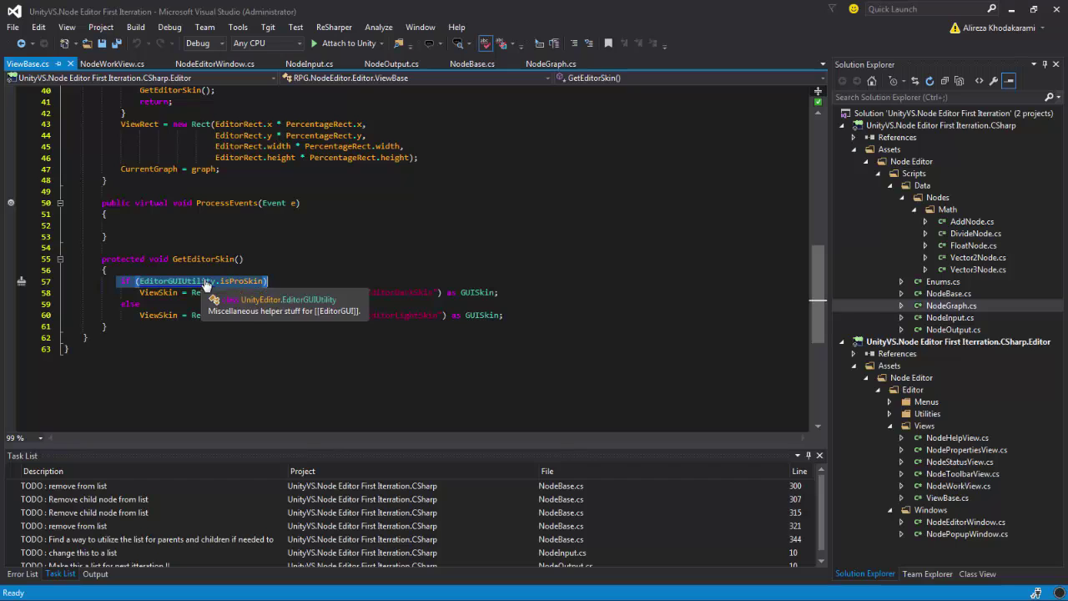
left_click(488, 69)
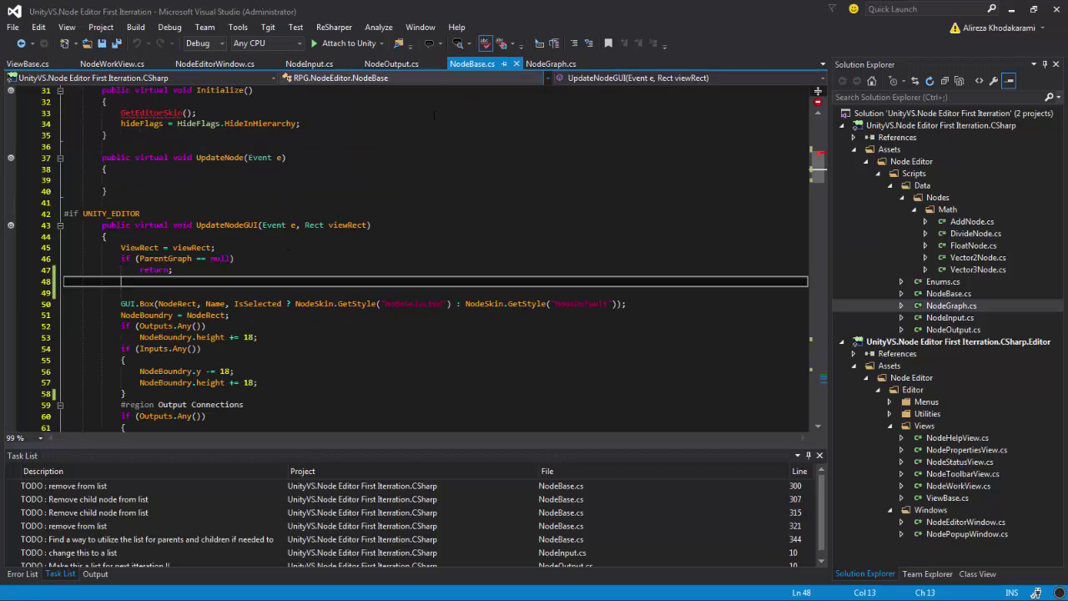
key("ctrl+v")
key("Down")
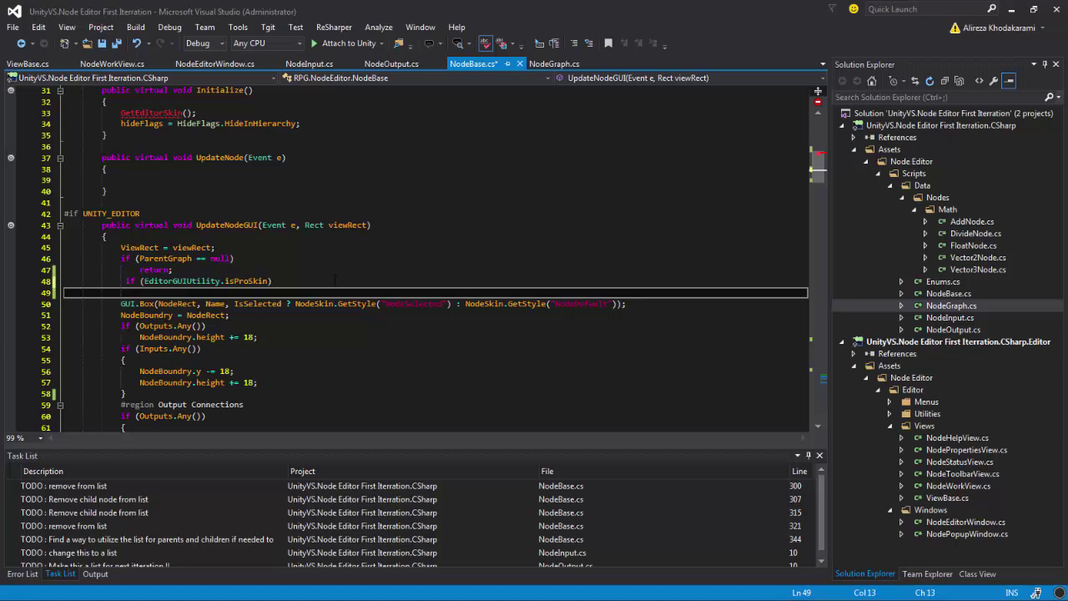
Under the isProSkin condition, add the statement NodeSkin = ParentGraph.DarkSkin;
key("Tab")
type("Nod")
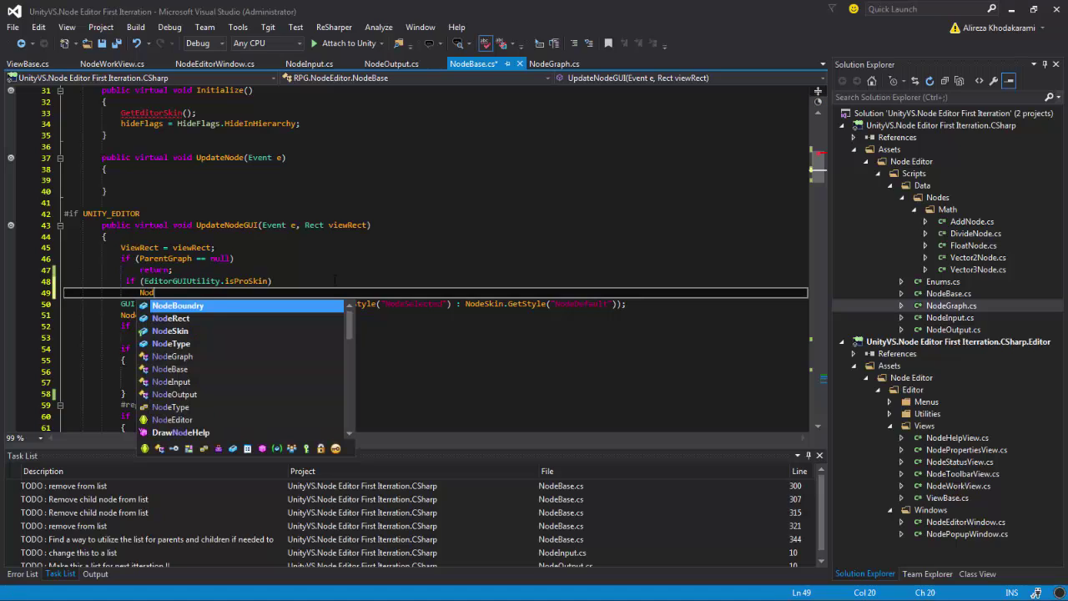
key("Down")
key("Down")
type("=")
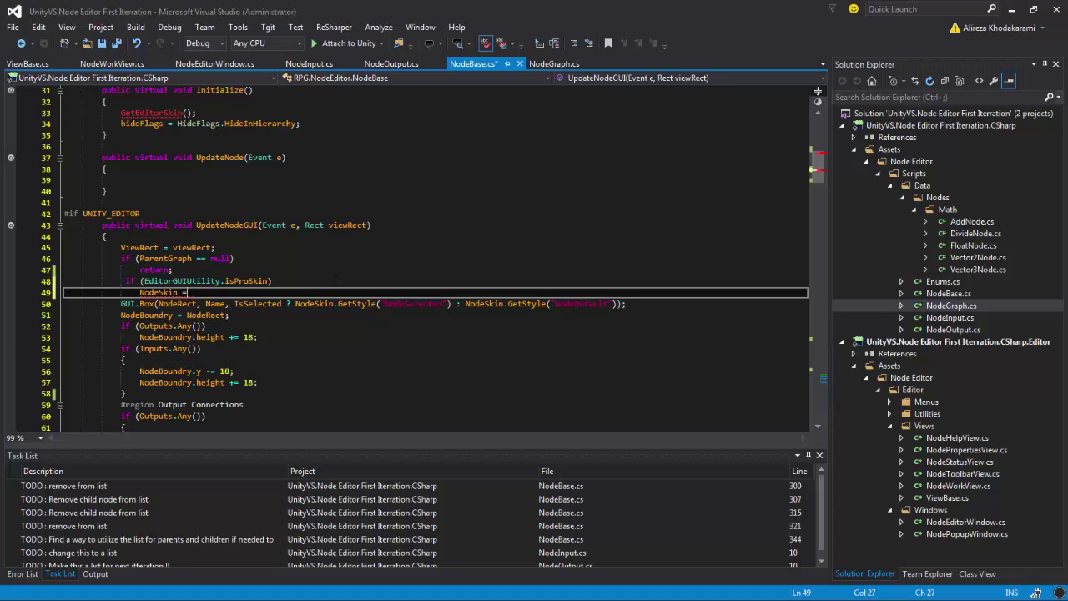
type(" ParentGraph.da")
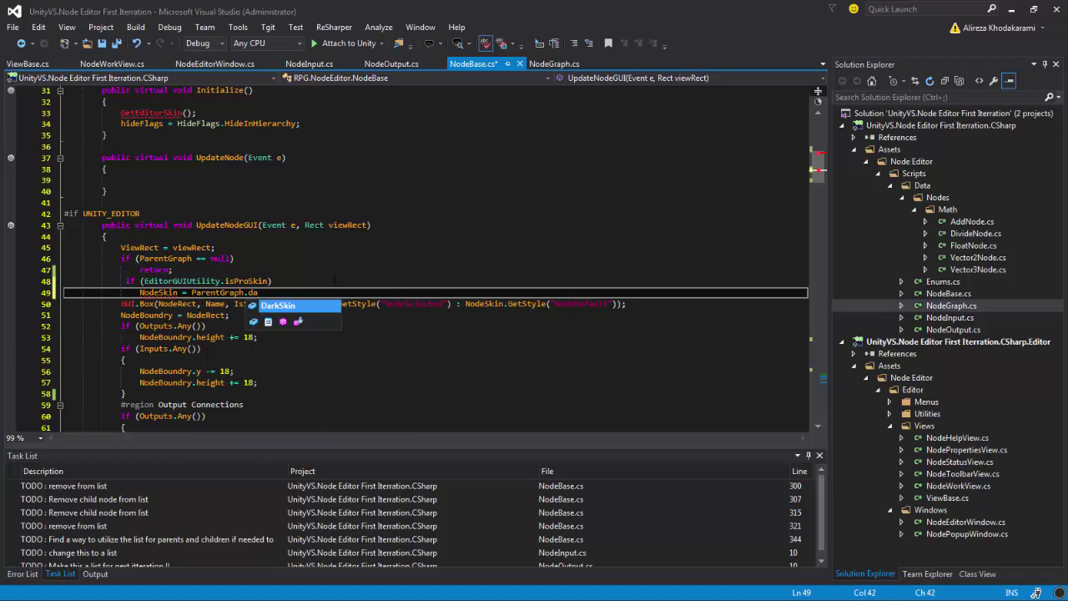
key("Tab")
type(";")
key("Return")
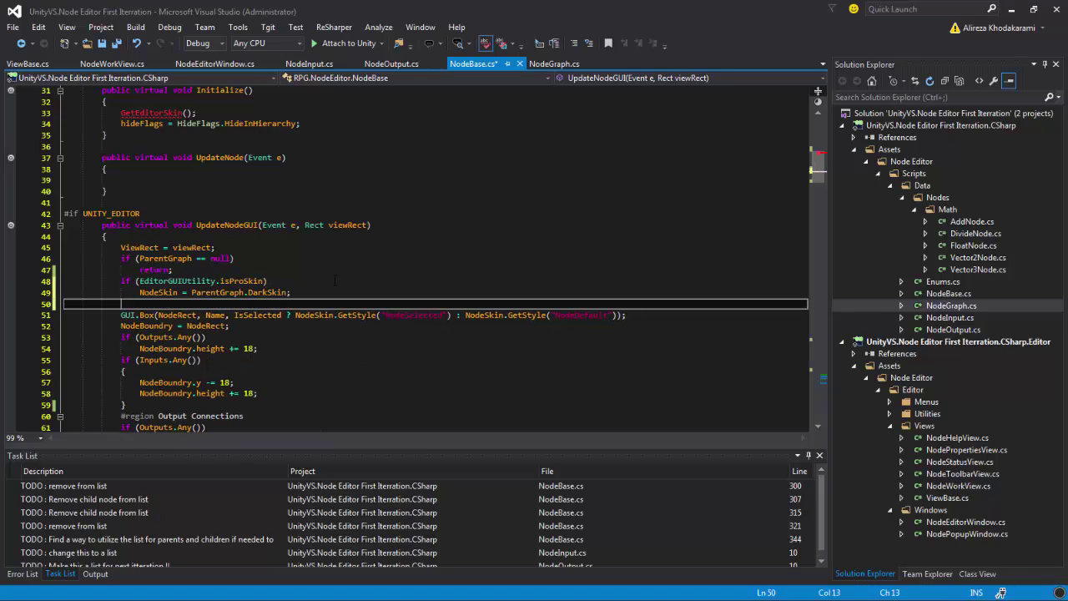
Add an else block with braces that assigns ParentGraph.LightSkin to NodeSkin
type("else")
key("Return")
type("{")
key("Return")
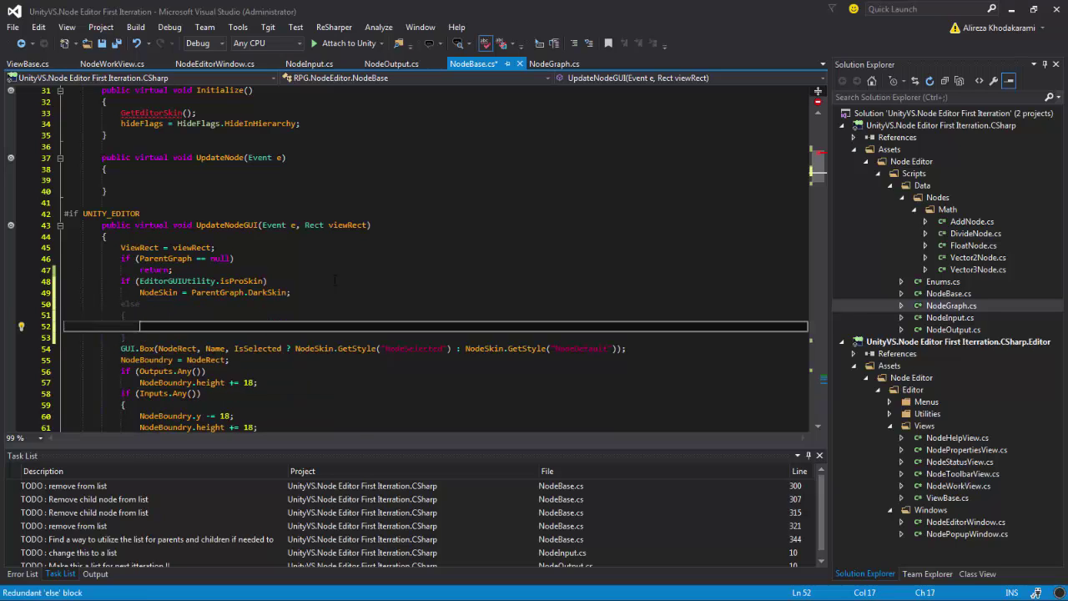
type("NodeSkin = ")
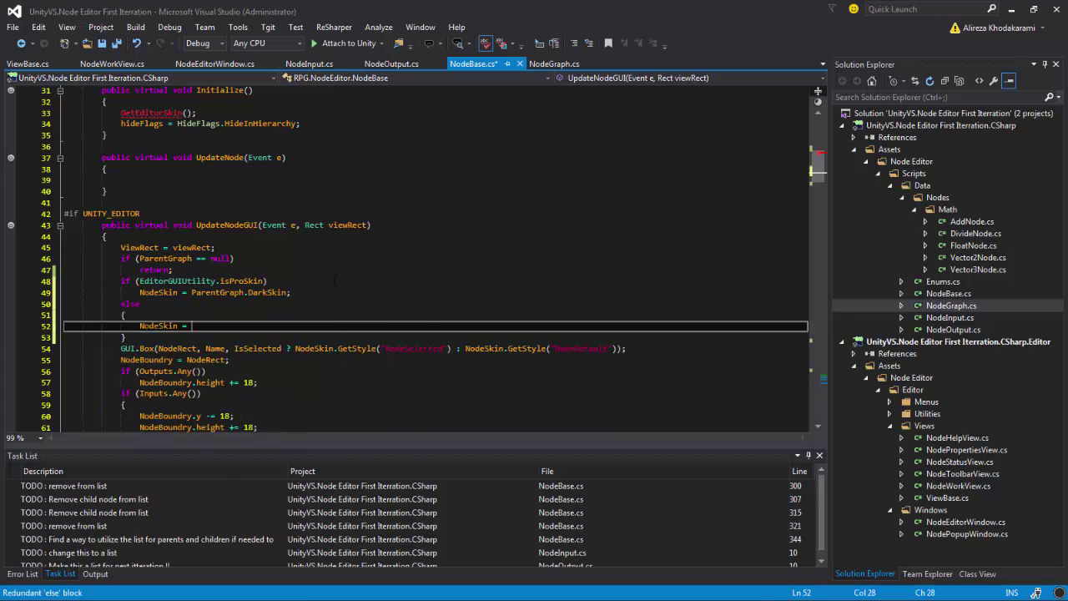
type("ParentGrap")
key("Tab")
type(".l")
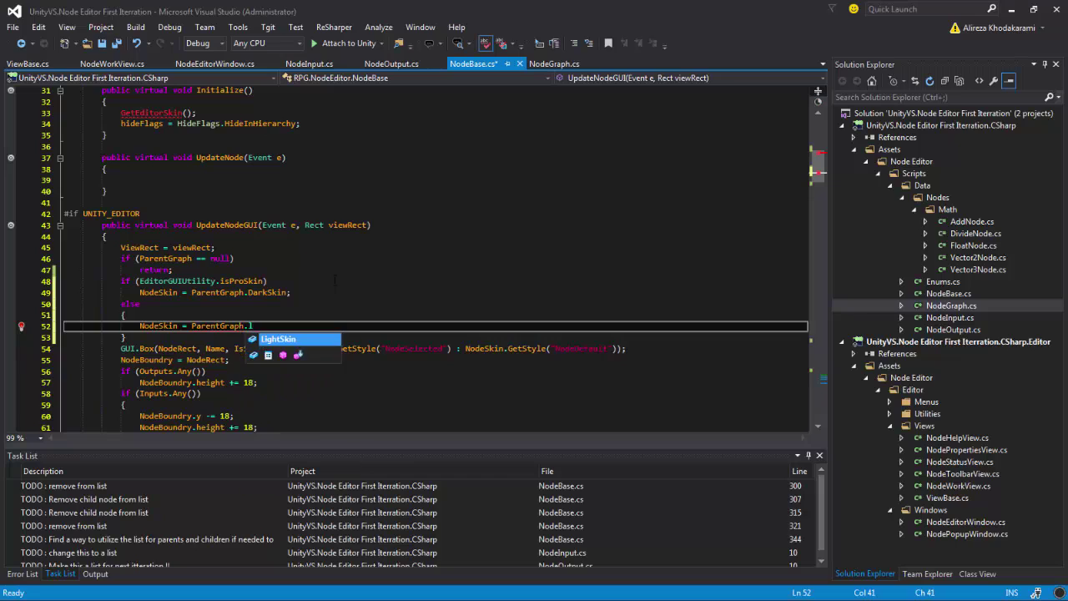
key("Tab")
key("Down")
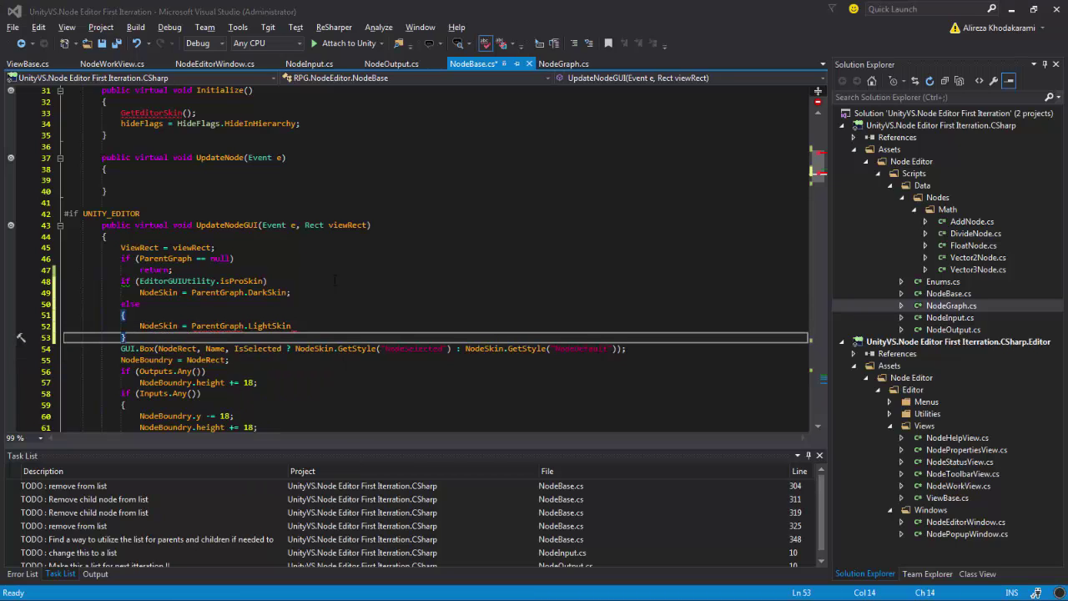
Remove the opening and closing brace lines around the LightSkin assignment in the else branch
key("ctrl+x")
key("Up")
key("Up")
key("ctrl+x")
key("Up")
key("Up")
key("Up")
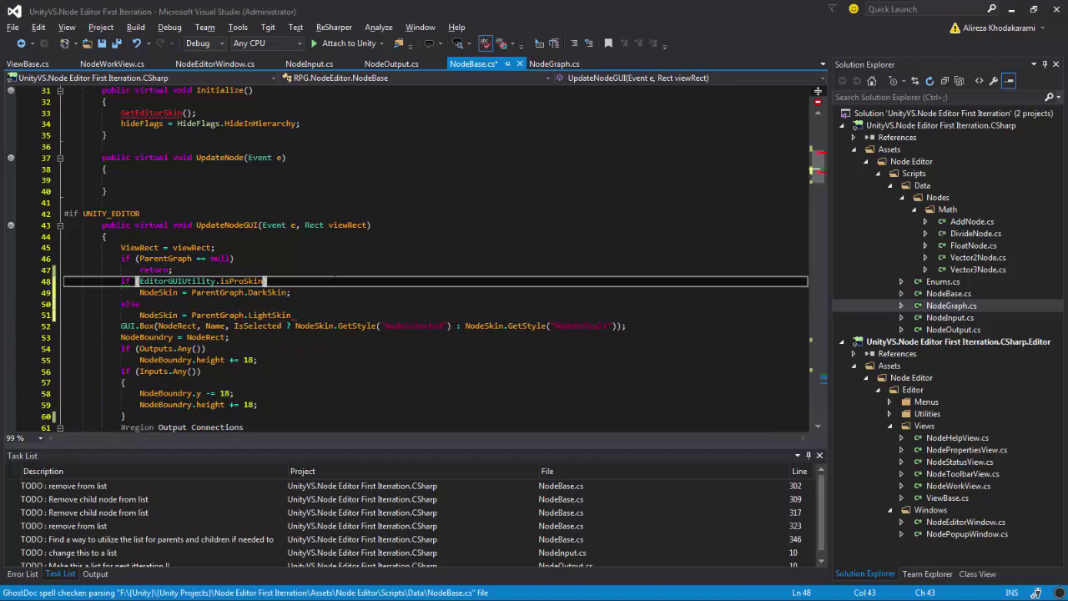
Convert the isProSkin if/else into a single NodeSkin assignment with the ?: operator and save NodeBase.cs
type(")")
key("Home")
key("alt+Return")
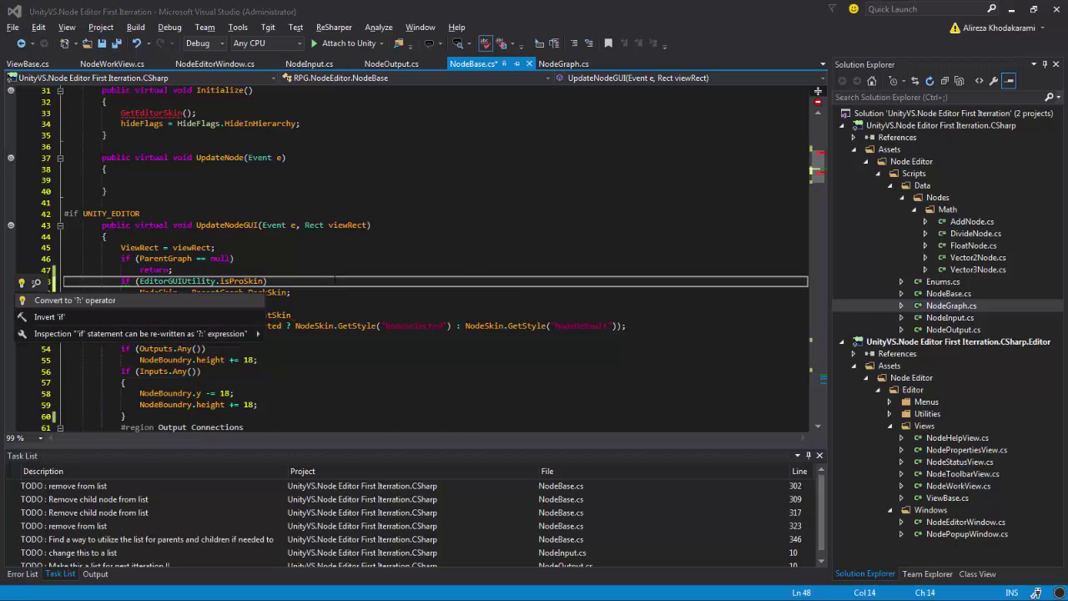
key("Return")
key("ctrl+s")
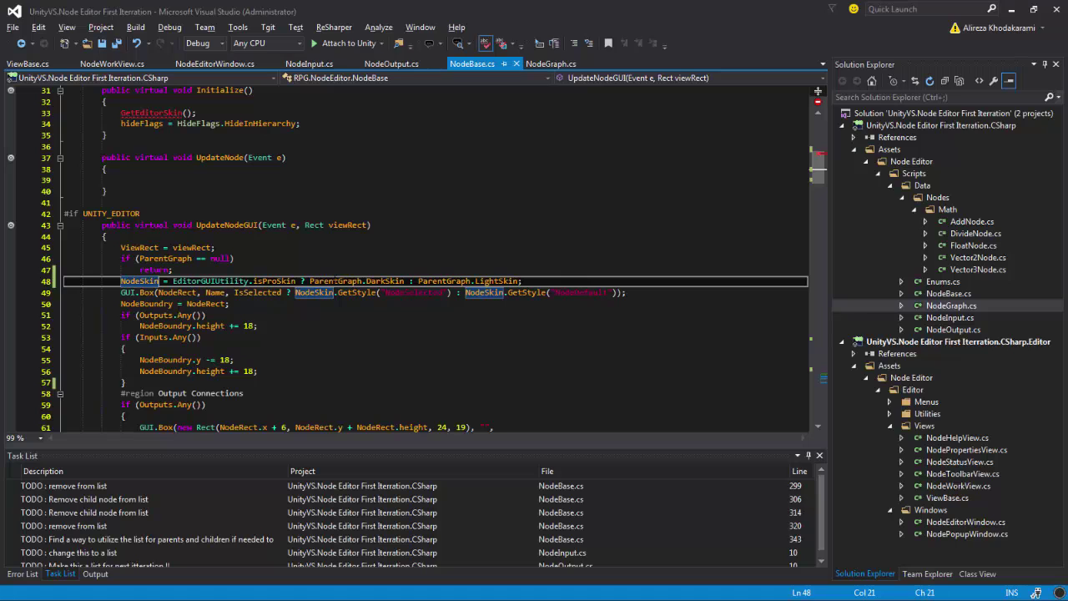
Review the DarkSkin and LightSkin fields and the GetEditorSkin() call inside Initialize() in NodeGraph.cs
left_click(544, 64)
scroll(477, 202, "up", 5)
scroll(477, 201, "up", 5)
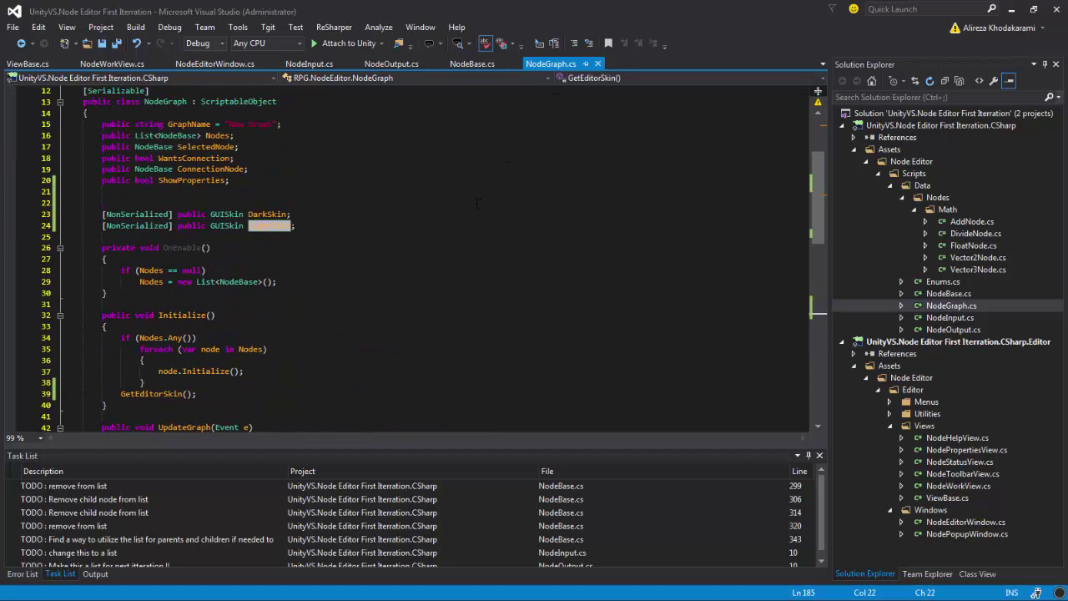
scroll(476, 205, "down", 4)
left_click(217, 258)
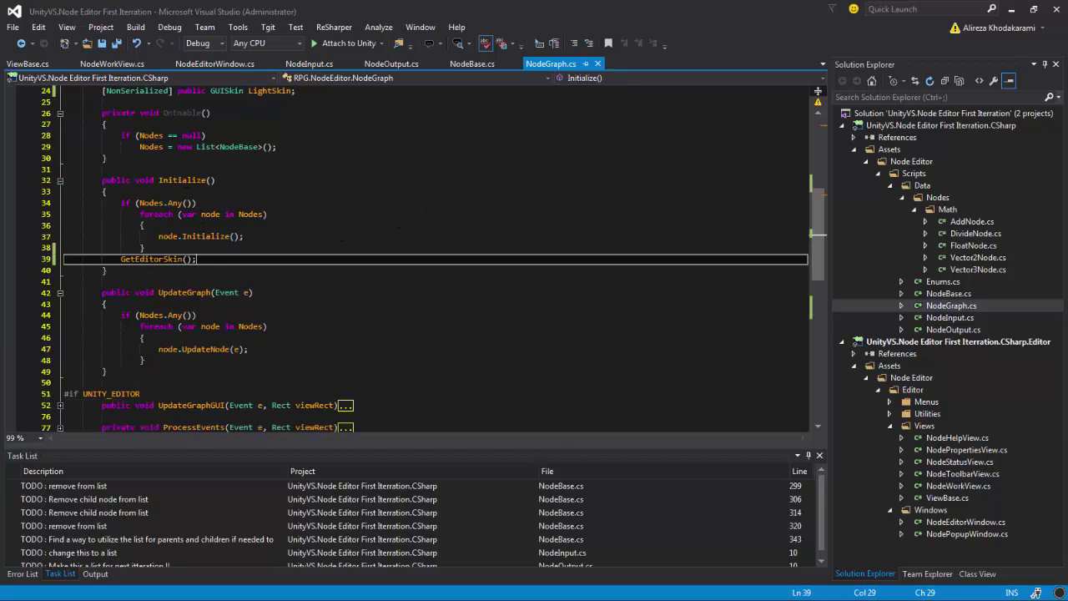
Switch to Unity and delete the Test graph in the Node Editor, confirming the deletion
key("alt+Tab")
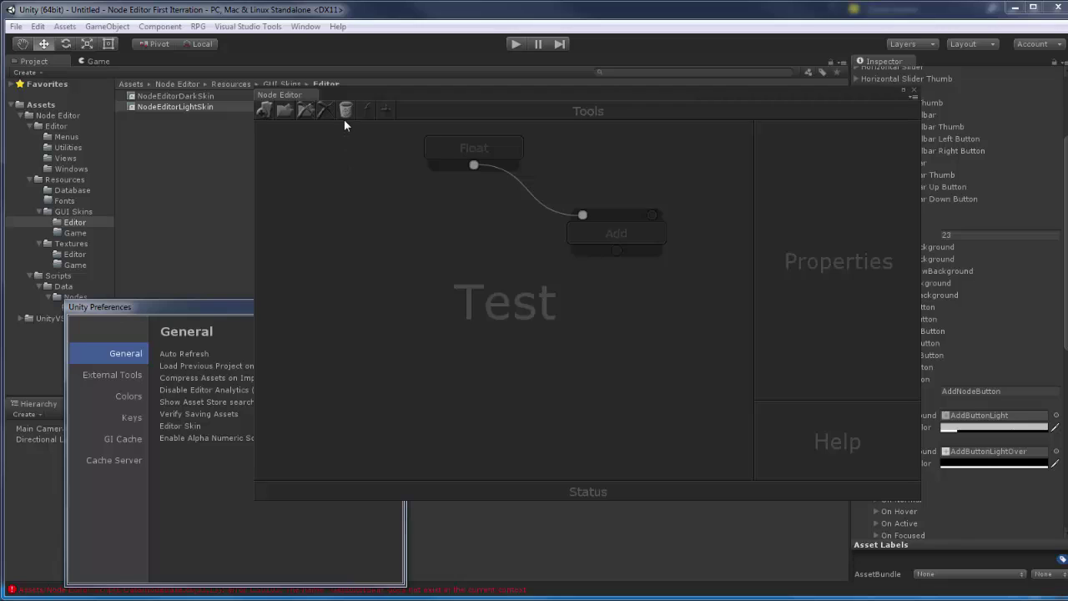
left_click(346, 113)
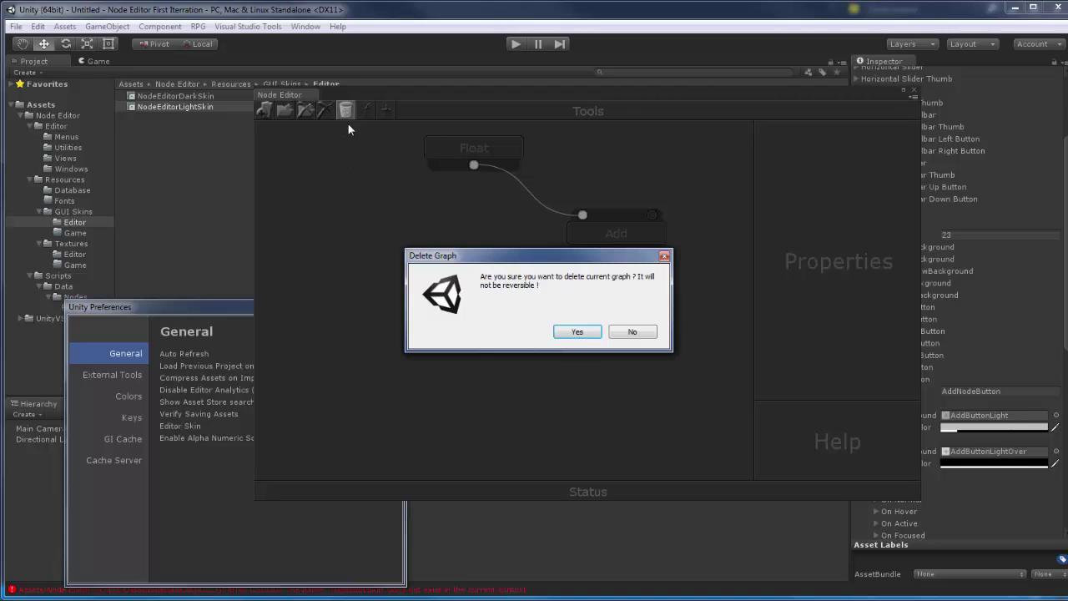
left_click(582, 332)
Move the Unity Preferences window over the Node Editor and open the reported compile error in Visual Studio
left_click_drag(219, 309, 615, 209)
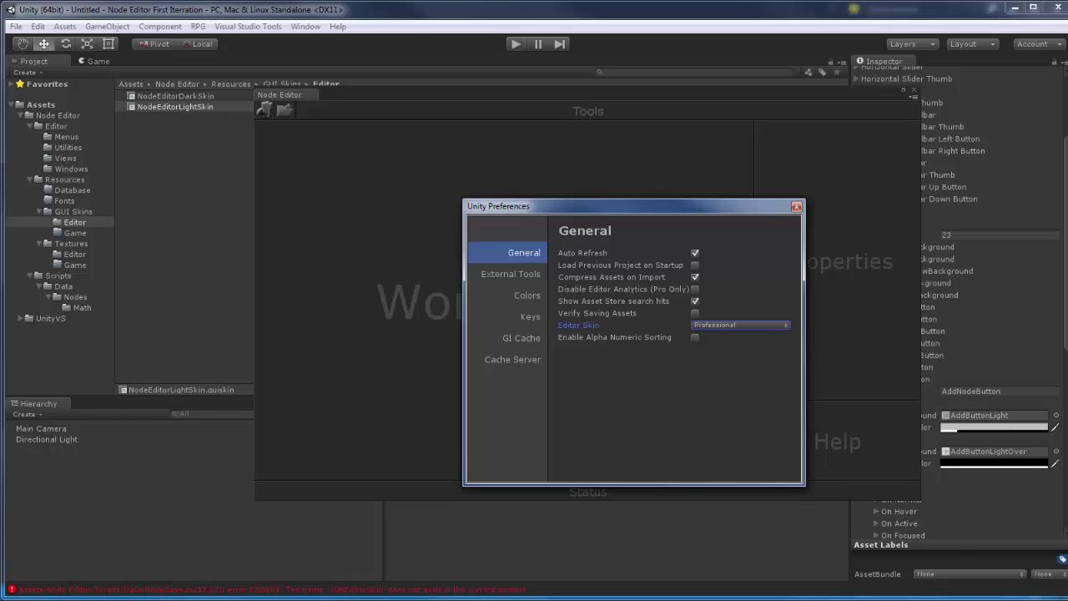
double_click(250, 589)
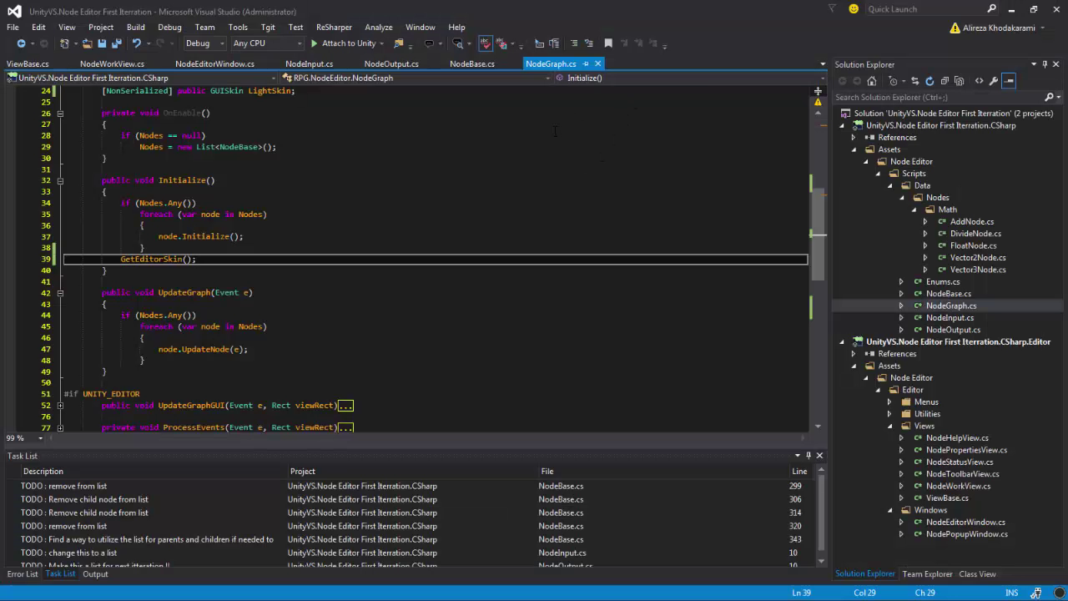
Remove the GetEditorSkin() call from Initialize() in NodeBase.cs and save the file
left_click(469, 65)
scroll(319, 135, "up", 2)
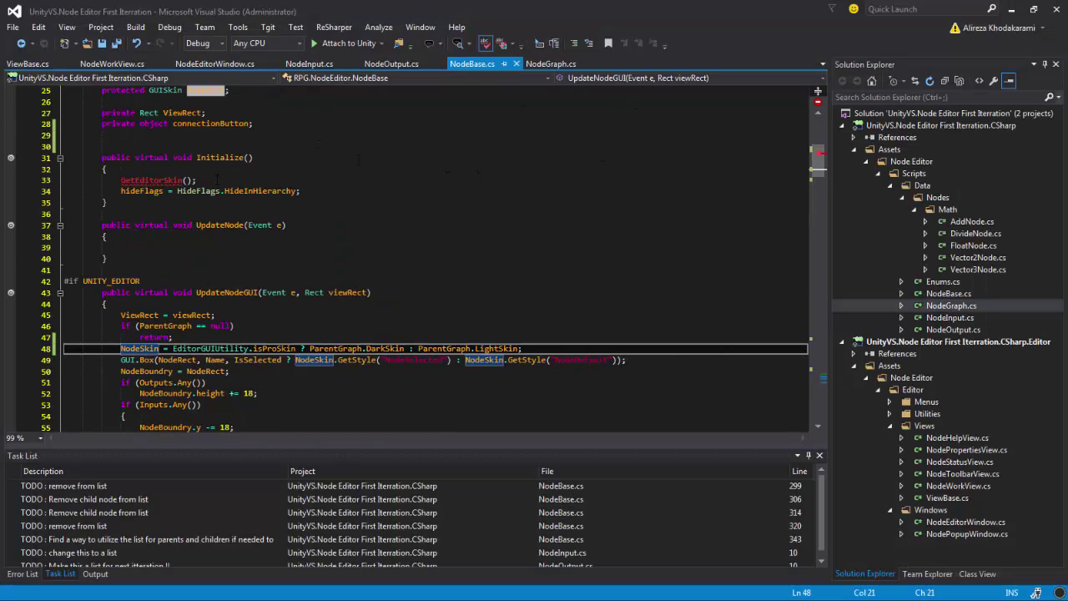
left_click_drag(217, 179, 108, 169)
key("Delete")
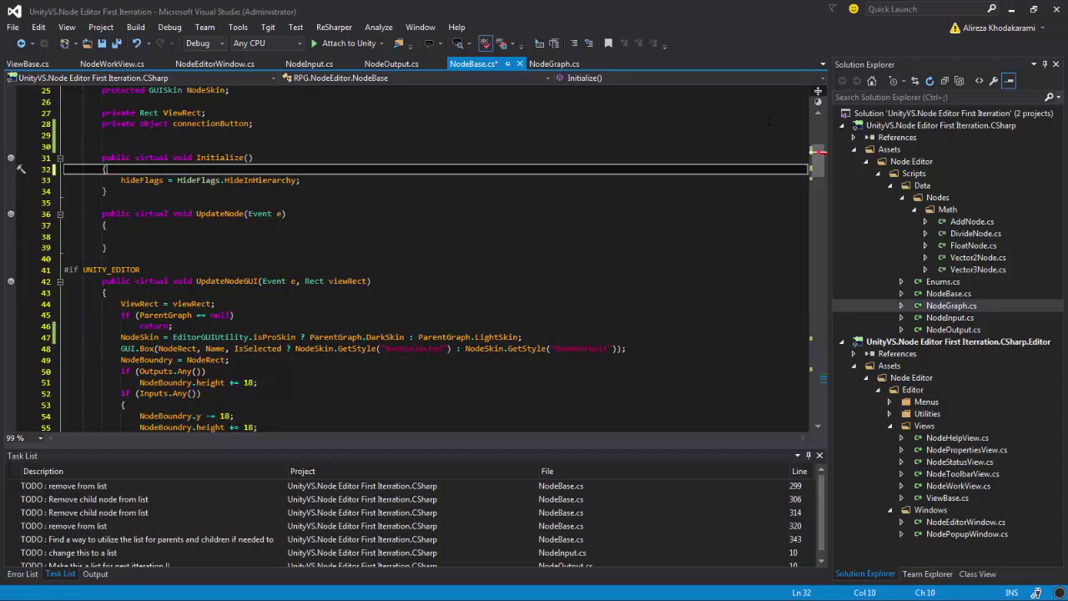
key("ctrl+s")
Switch to Unity and arrange the Node Editor and Preferences windows so both can be used side by side
key("alt+Tab")
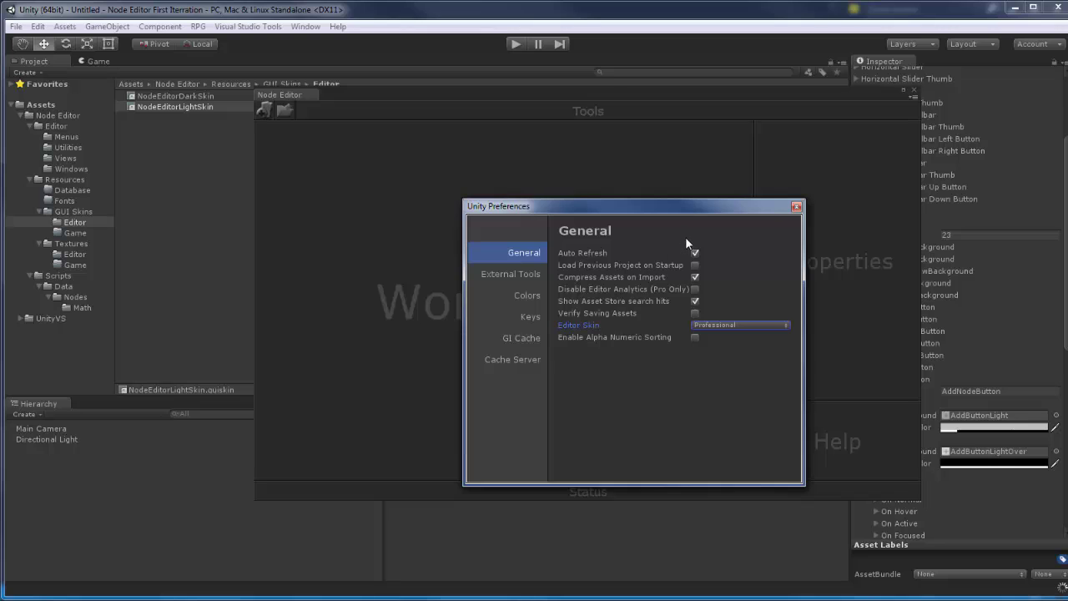
key("Escape")
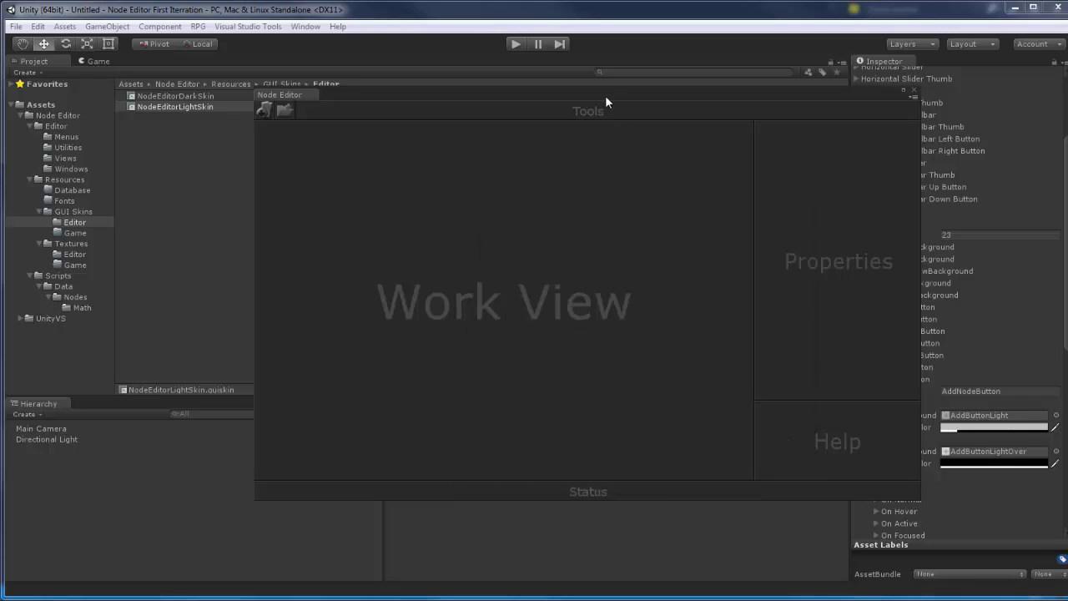
left_click_drag(606, 97, 884, 129)
left_click_drag(518, 217, 133, 197)
left_click_drag(708, 130, 521, 122)
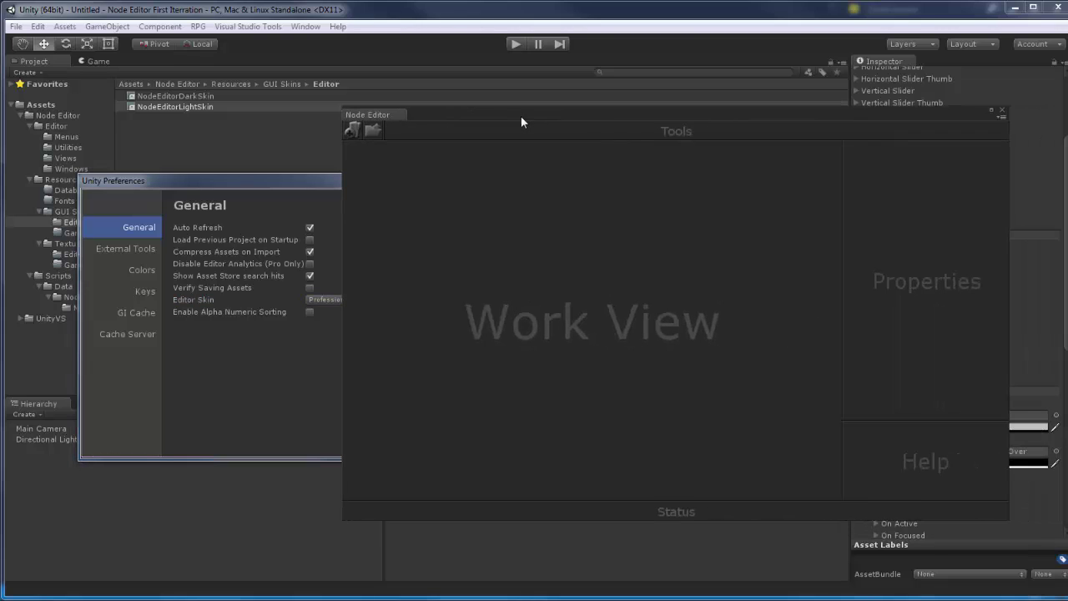
Create a new graph named Test in the Node Editor
left_click(351, 130)
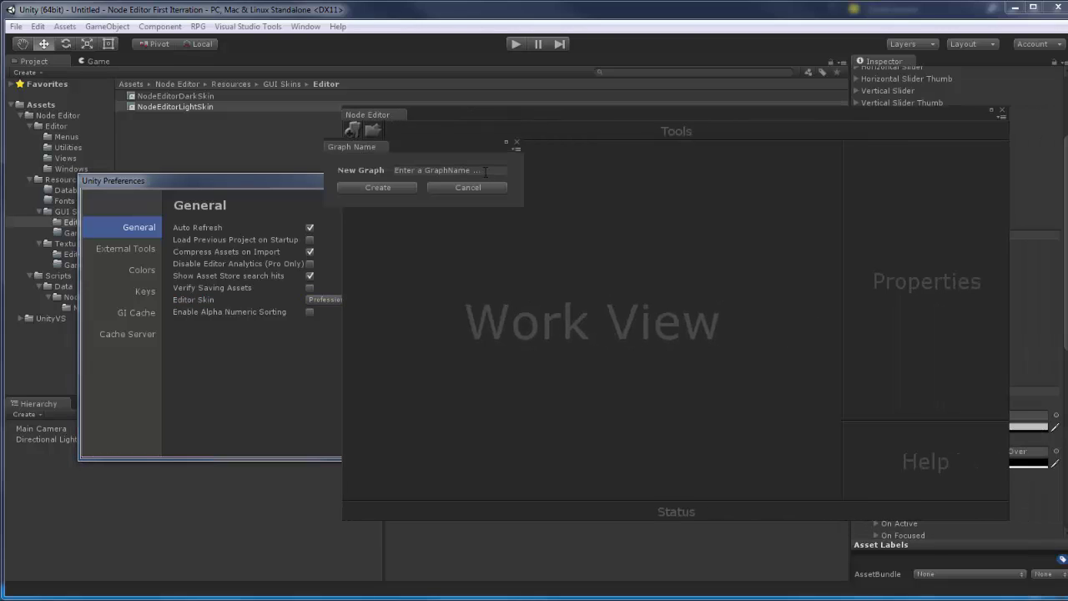
left_click(485, 172)
type("Test")
left_click(387, 187)
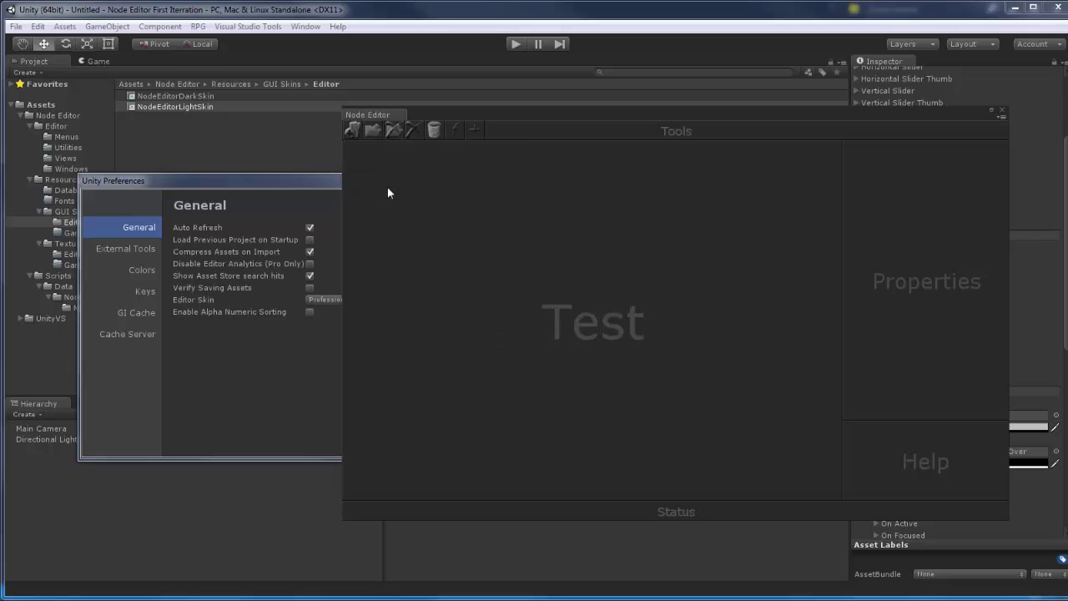
Add a Float node and an Add node to the Test graph and spread them out in the work view
left_click(454, 131)
left_click_drag(444, 177, 540, 210)
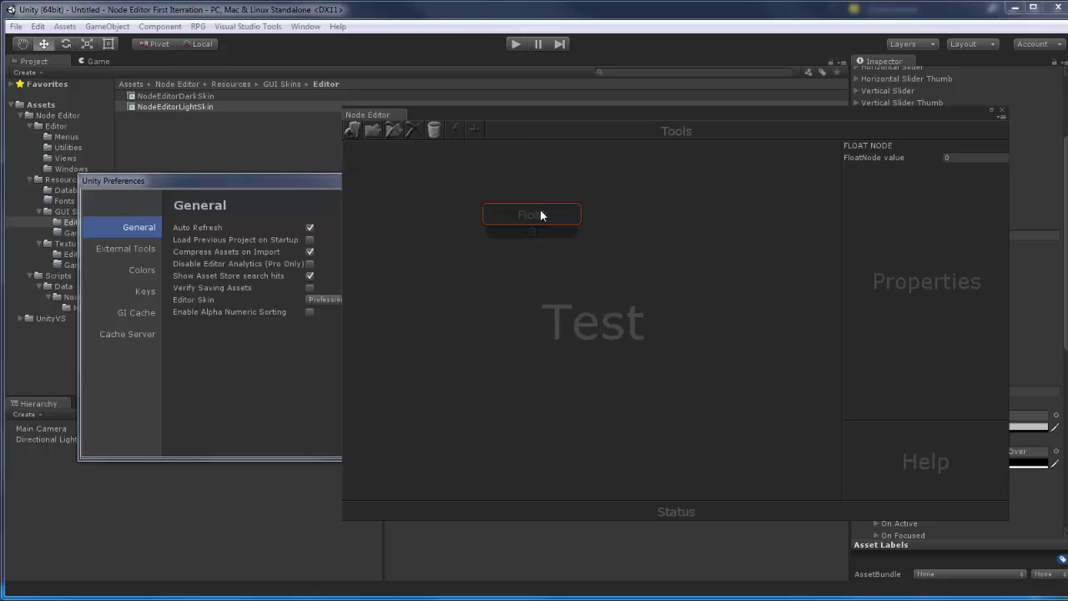
left_click(475, 130)
left_click_drag(418, 160, 668, 292)
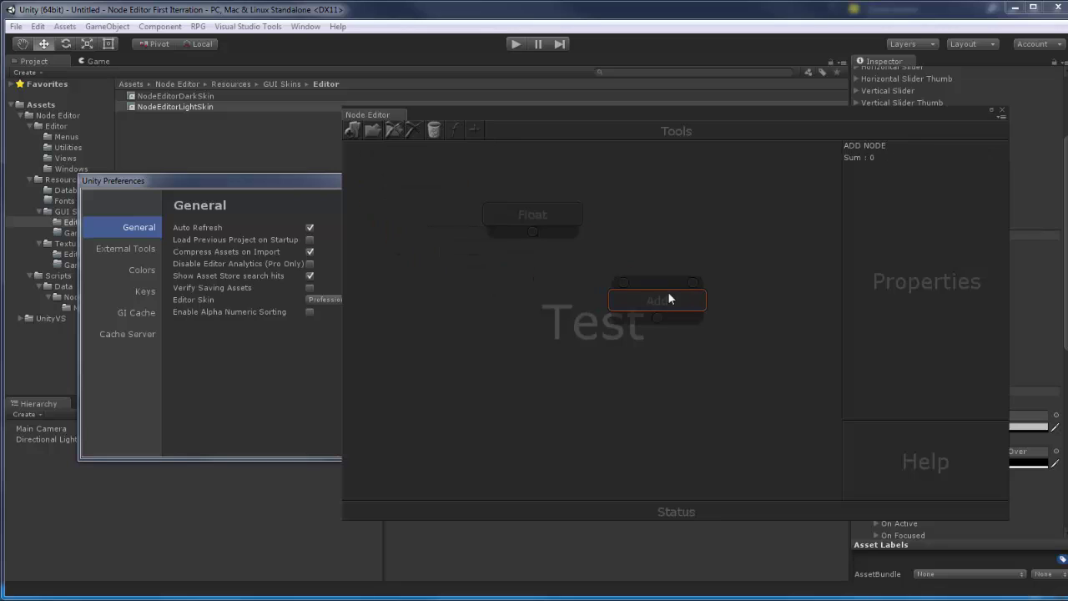
Set the Editor Skin preference to Personal and move the Preferences window over the Node Editor
left_click(314, 299)
left_click(342, 315)
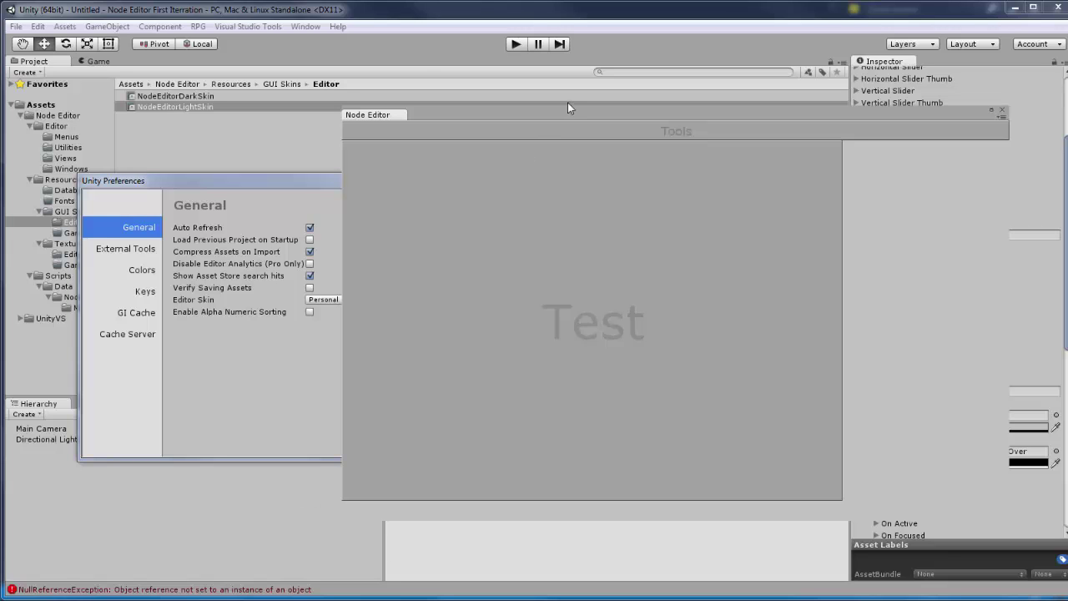
left_click_drag(307, 182, 714, 104)
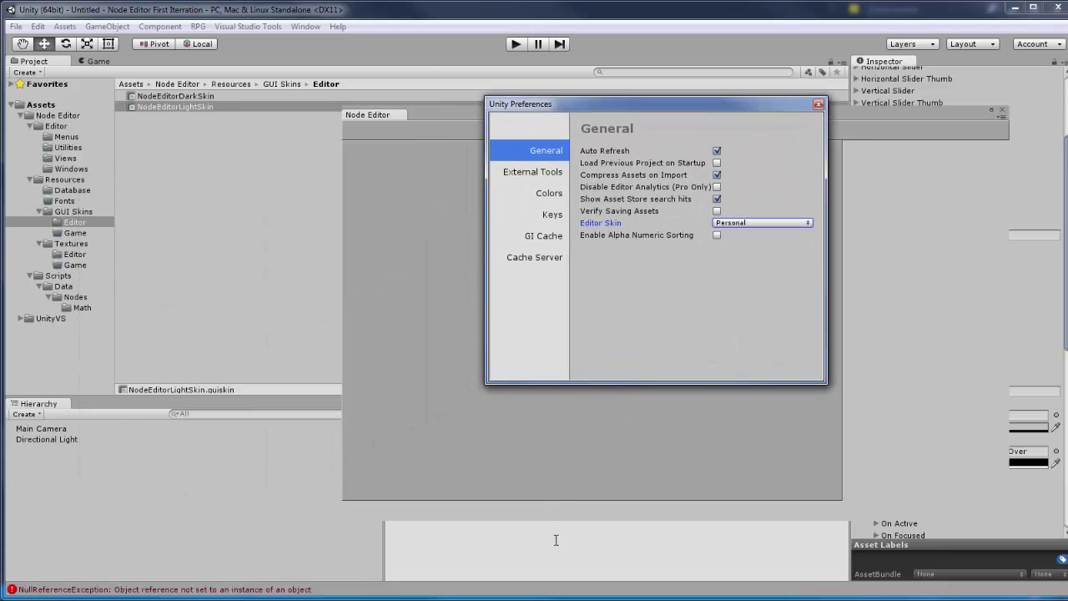
Open the reported NullReferenceException in Visual Studio and examine the GUI.Box style names and NodeSkin assignment in UpdateNodeGUI()
left_click(305, 596)
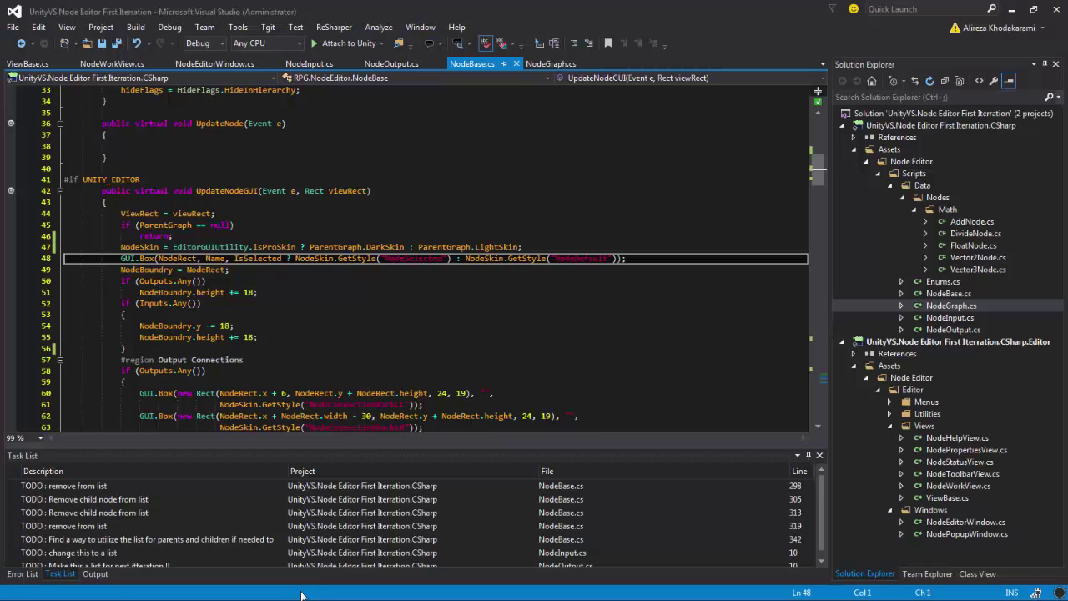
left_click(627, 258)
double_click(590, 259)
double_click(425, 258)
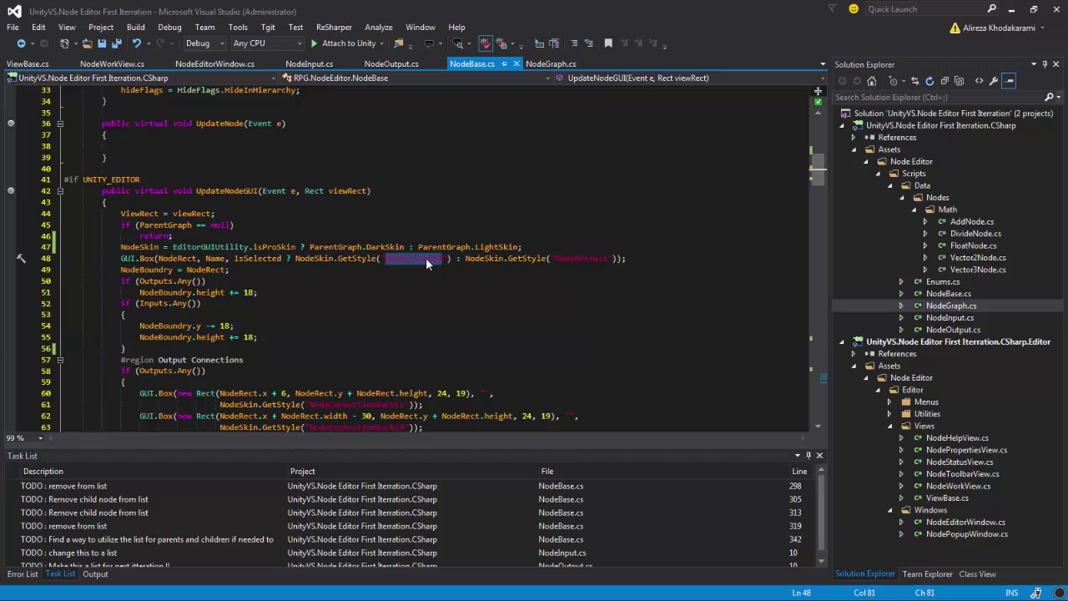
left_click(535, 251)
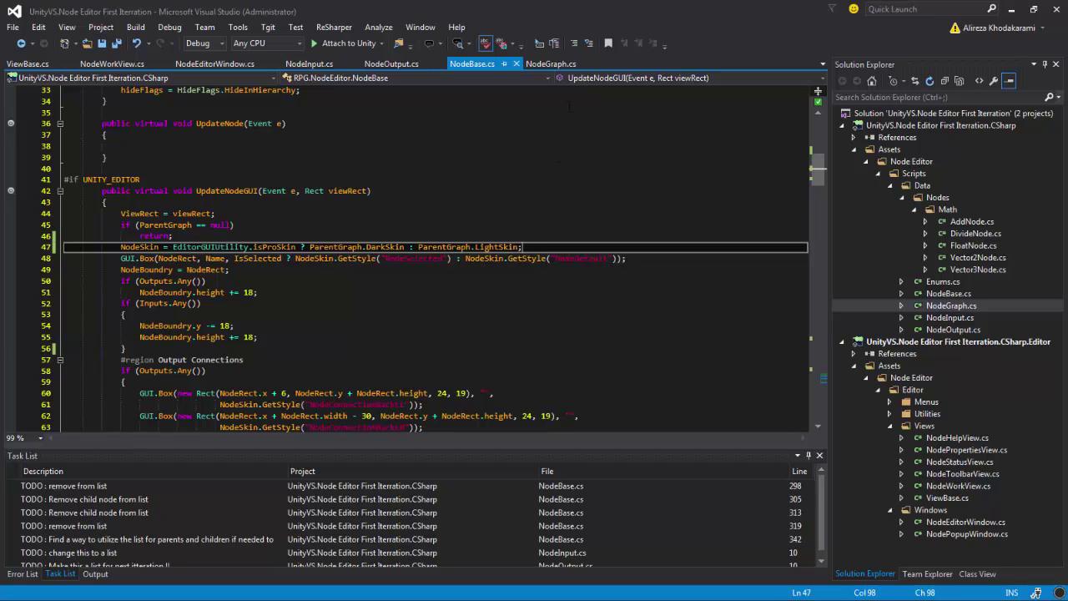
Remove the [NonSerialized] attributes from the DarkSkin and LightSkin fields in NodeGraph.cs and save the file
left_click(552, 65)
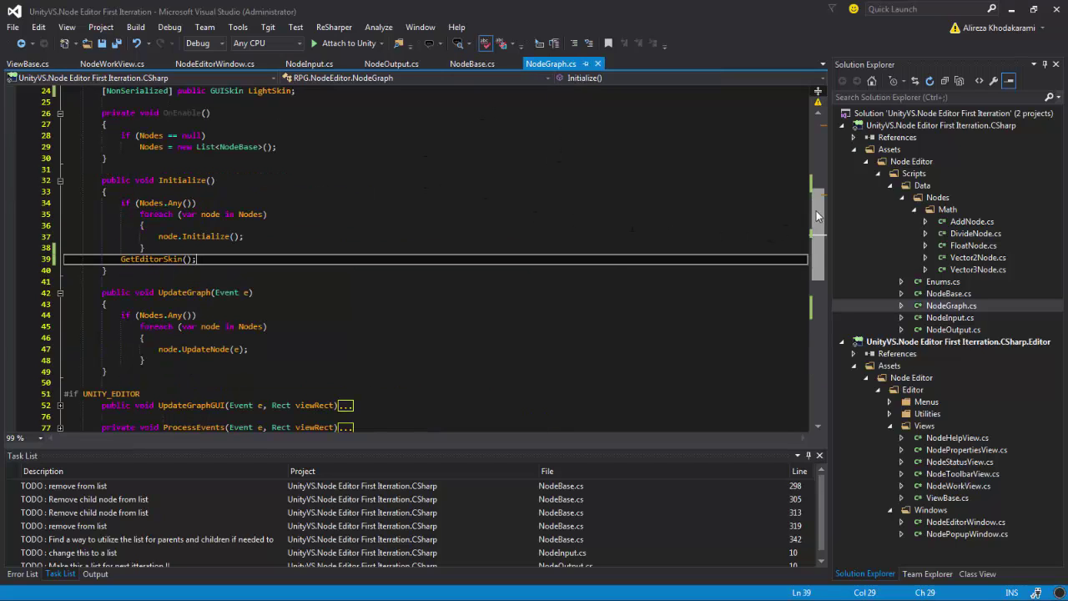
left_click_drag(818, 219, 801, 185)
left_click_drag(173, 168, 102, 168)
key("Delete")
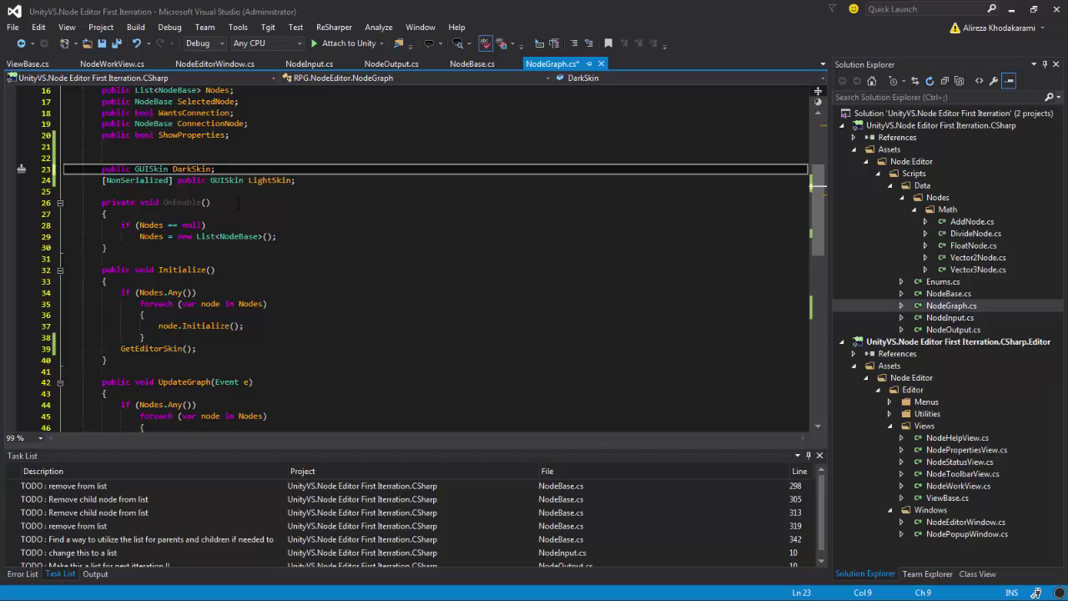
key("Down")
key("Delete")
key("Delete")
key("Delete")
key("Delete")
key("Delete")
key("Delete")
key("Delete")
key("Delete")
key("Delete")
key("Delete")
key("Delete")
key("Delete")
key("Delete")
key("Delete")
key("Delete")
key("Delete")
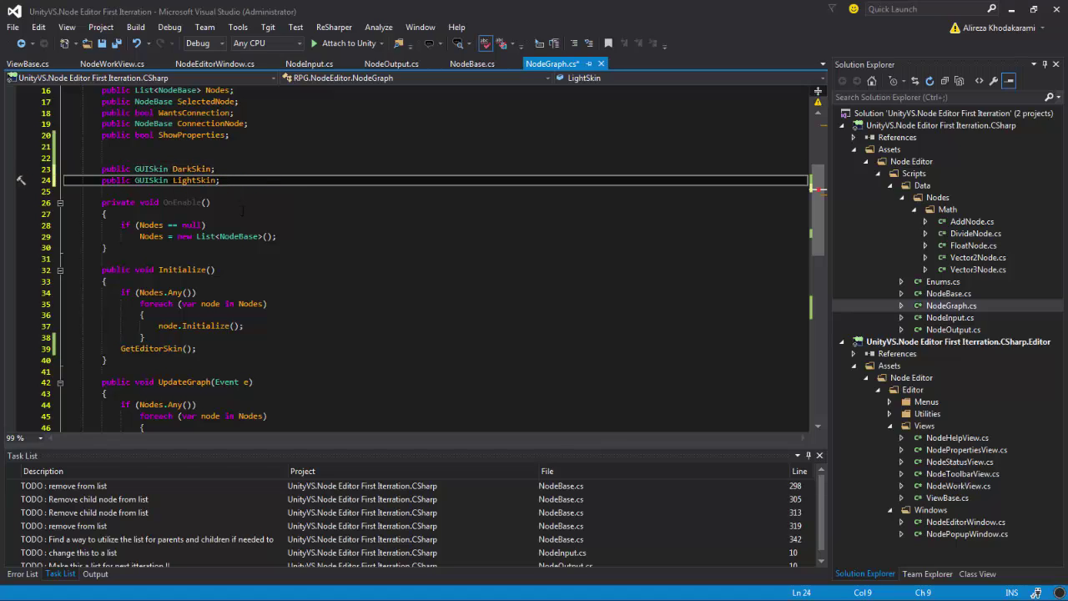
key("ctrl+s")
Check the Node Editor in Unity, then return to Visual Studio and review the NodeSkin assignment in NodeBase.cs
key("alt+Tab")
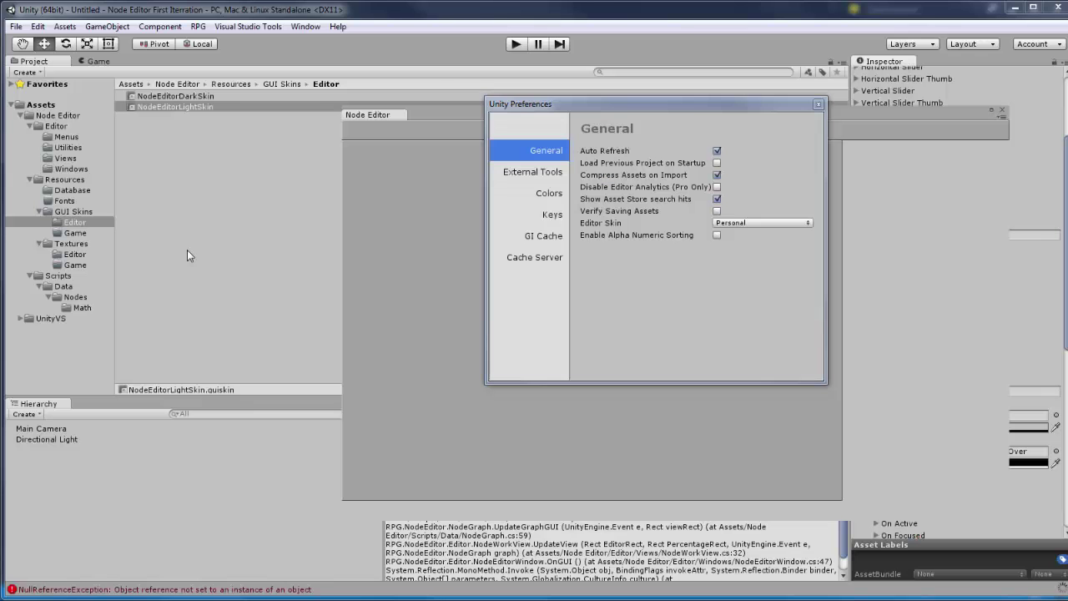
left_click(838, 112)
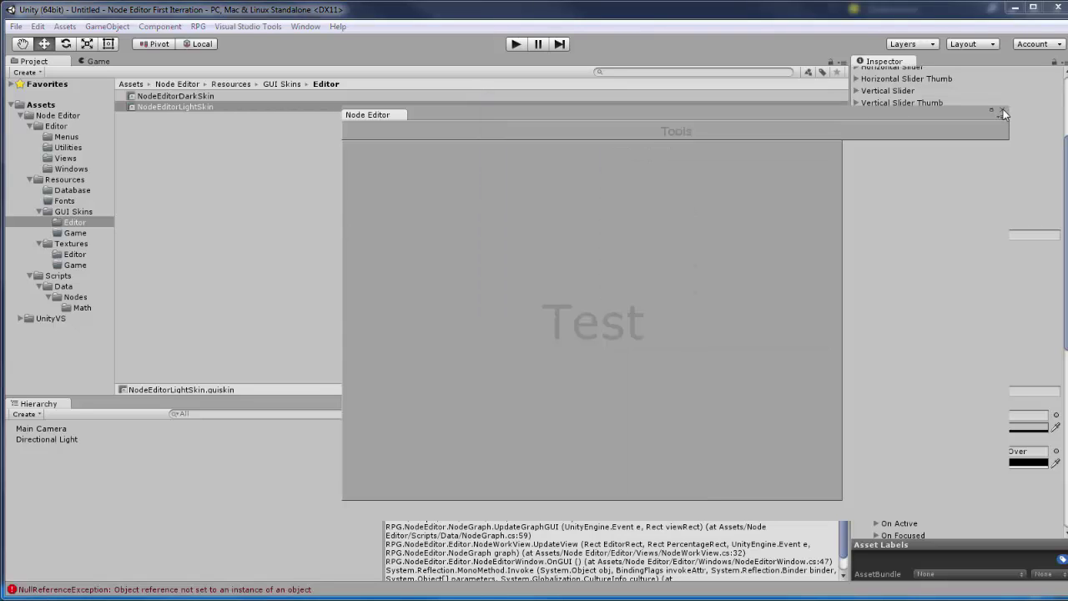
key("alt+Tab")
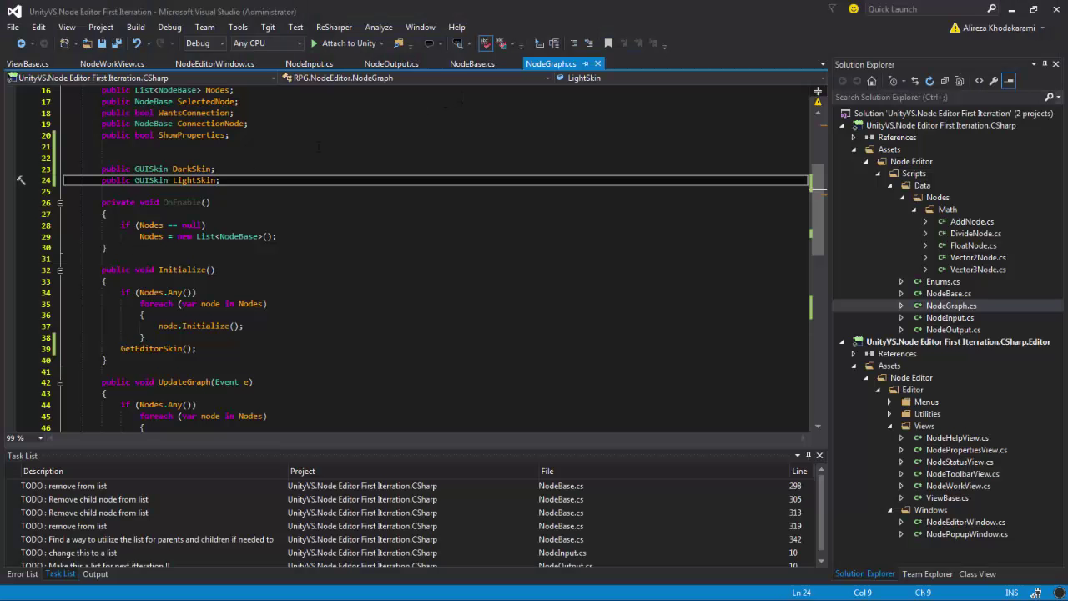
left_click(473, 64)
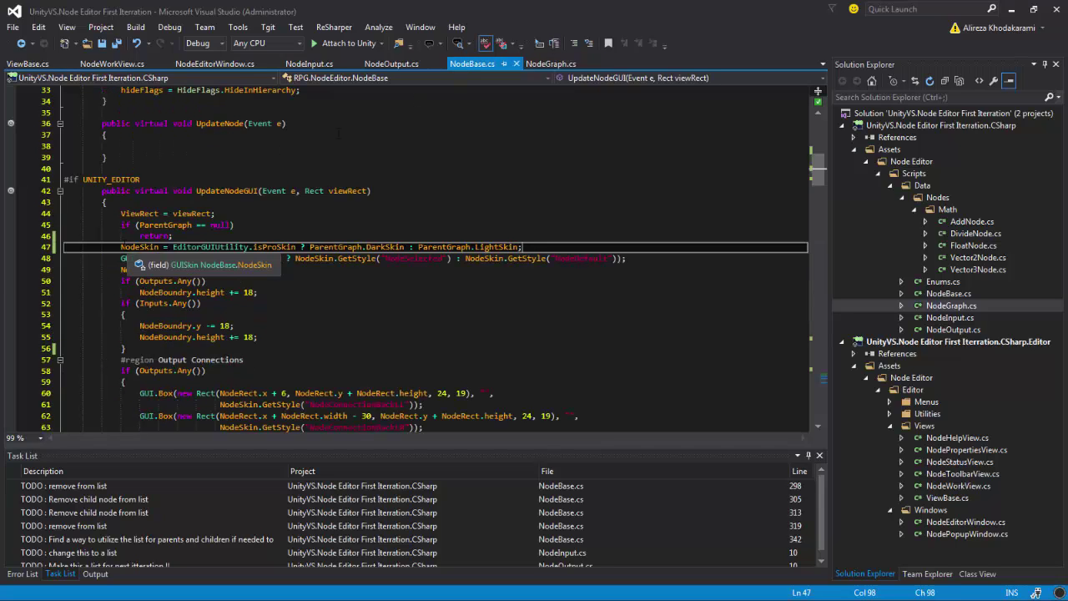
key("Home")
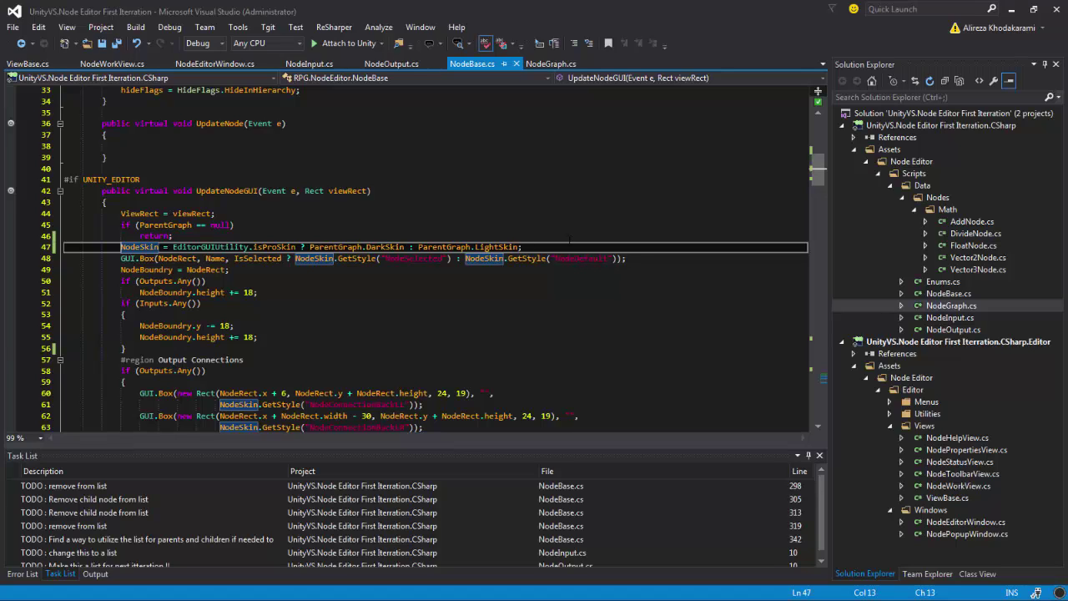
Switch to Unity and try to launch the Node Editor again
key("alt+Tab")
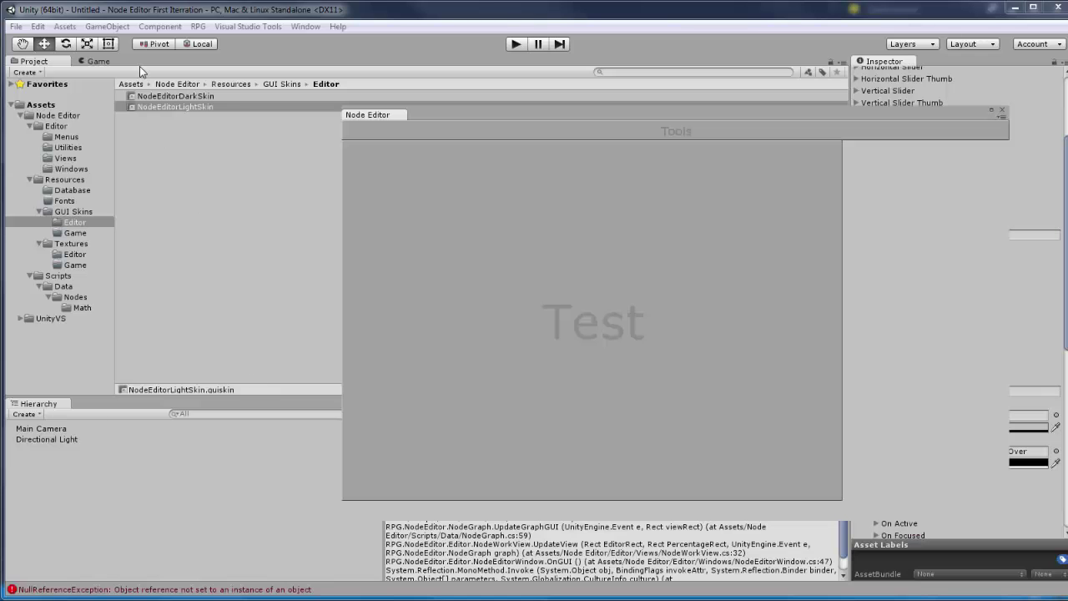
left_click(198, 26)
mouse_move(225, 41)
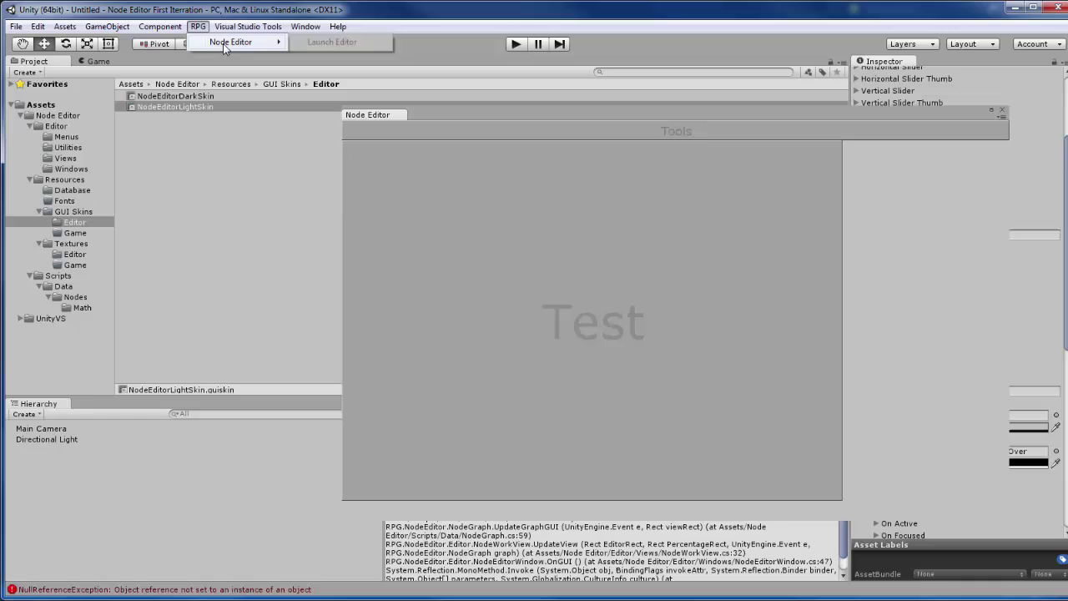
left_click(351, 42)
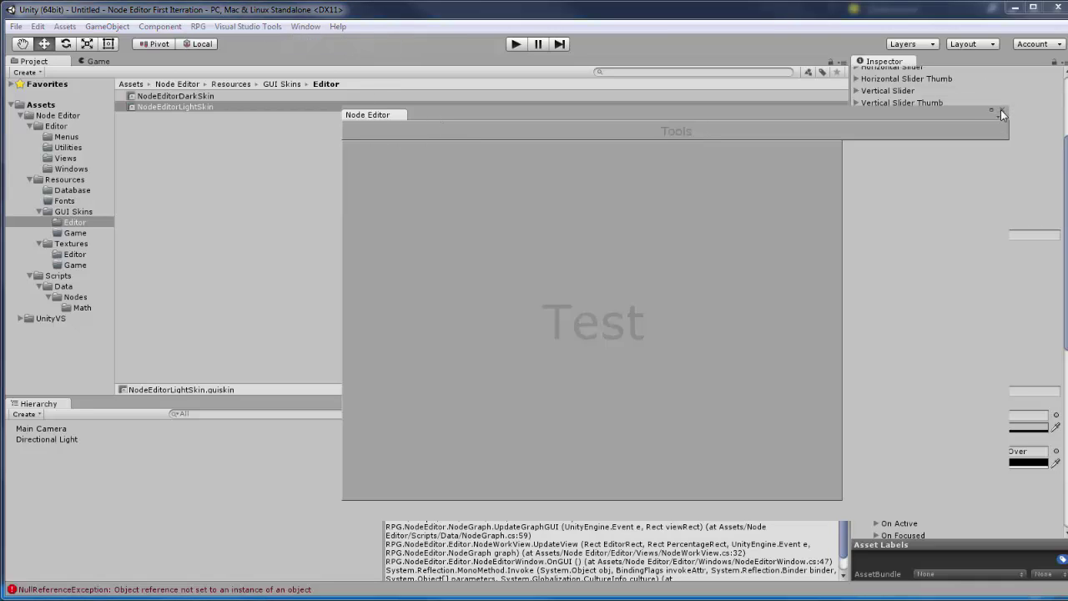
Return to Visual Studio, comment out the whole body of UpdateNodeGUI() in NodeBase.cs and save
key("alt+Tab")
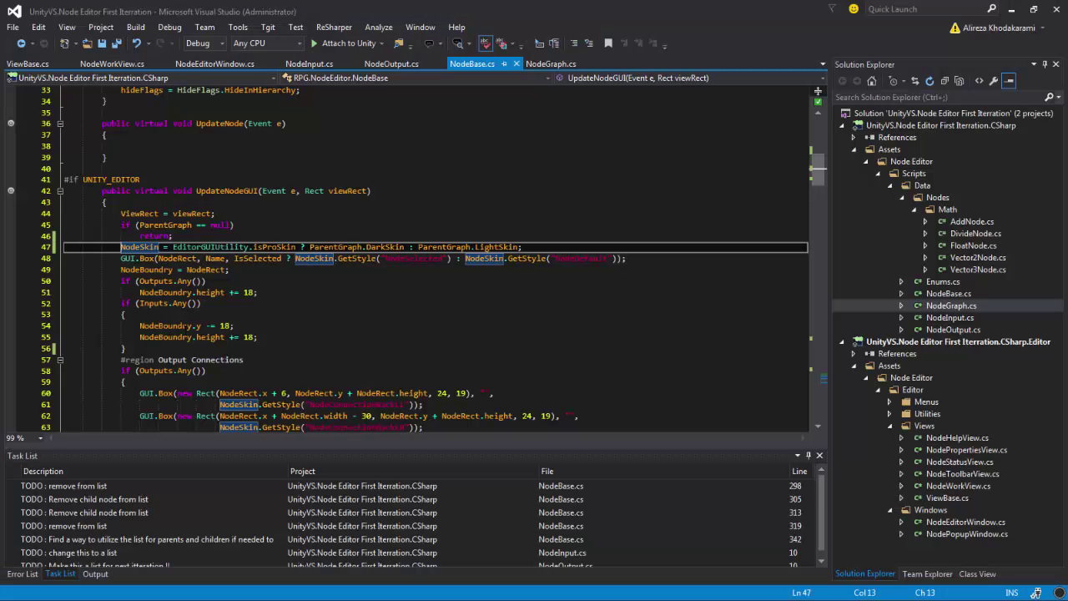
left_click(59, 191)
left_click_drag(102, 190, 405, 188)
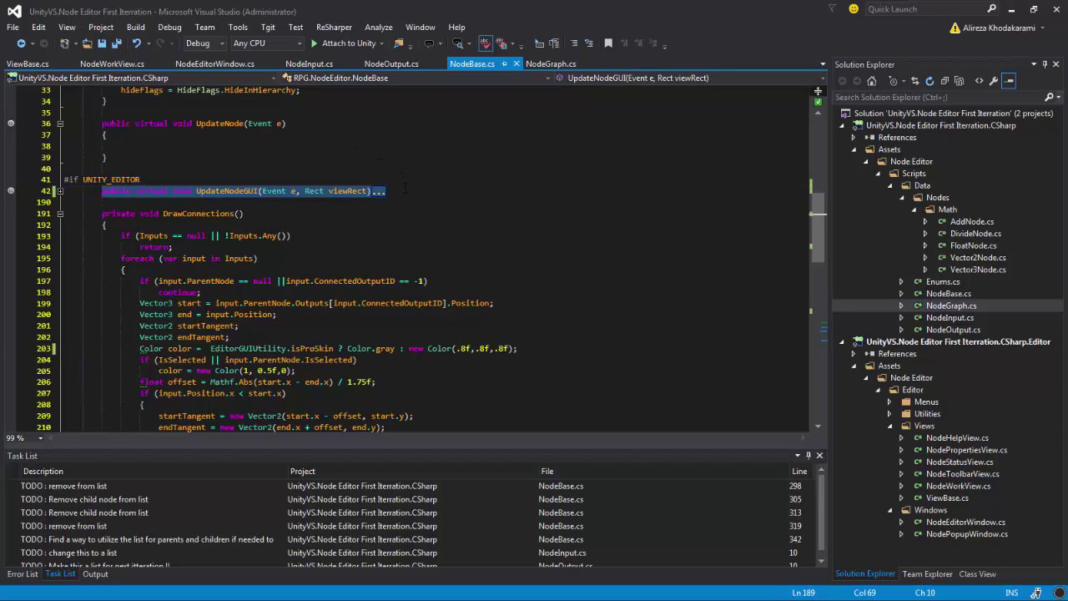
left_click(59, 191)
left_click_drag(121, 214, 298, 214)
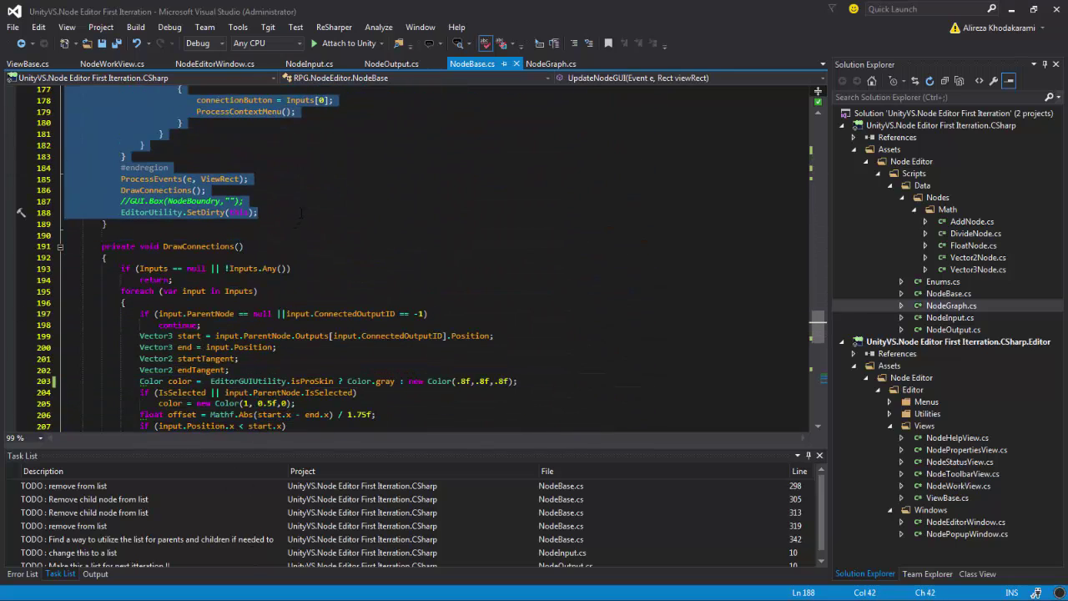
key("ctrl+shift+slash")
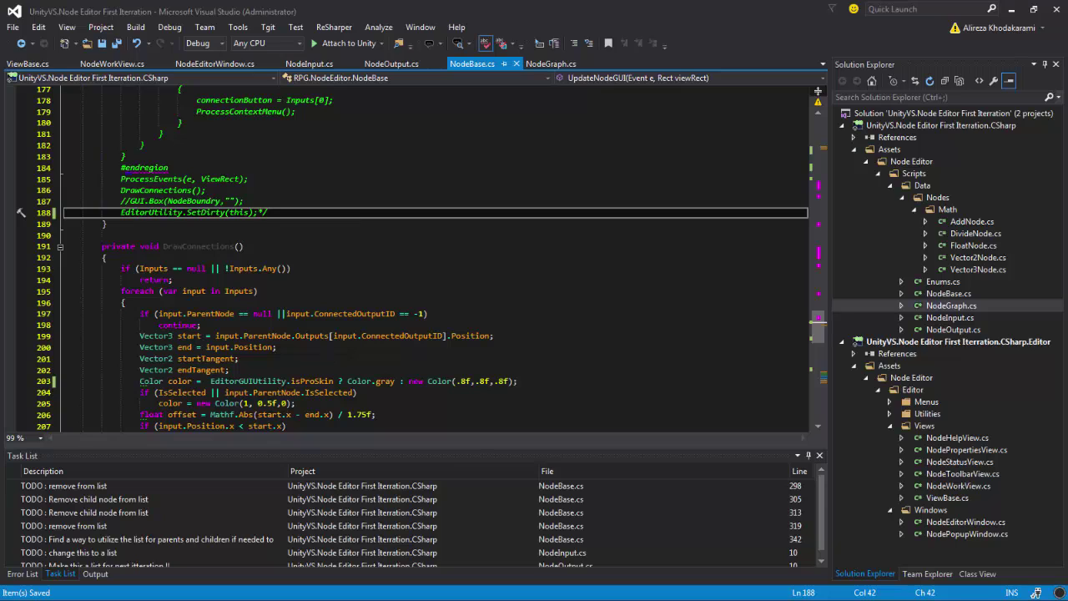
Switch to Unity, try to delete the Test graph, answering the confirmation, and close the Node Editor window
key("alt+Tab")
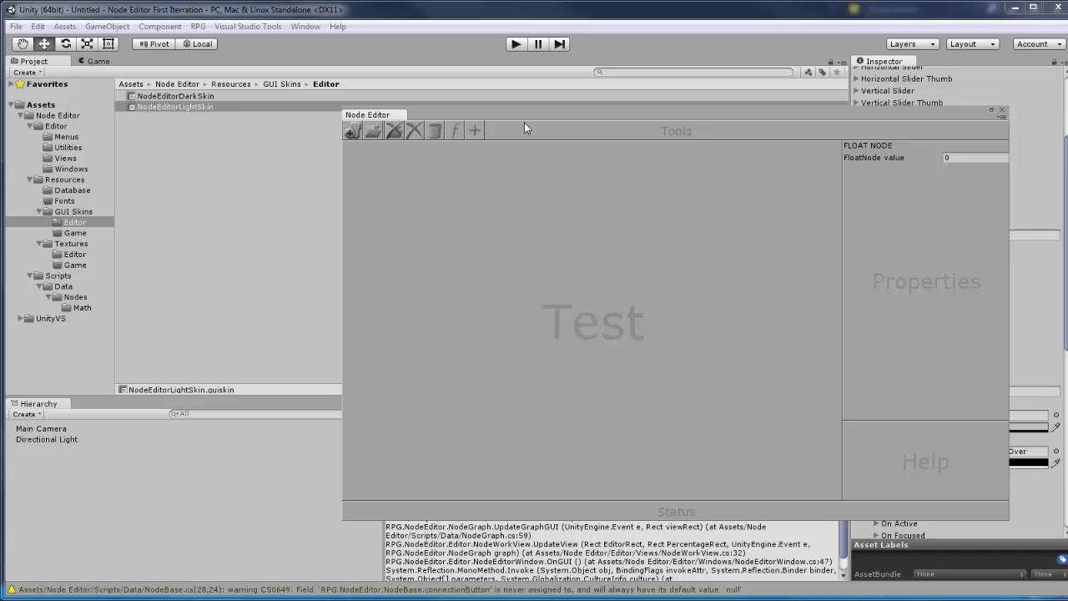
left_click(435, 130)
left_click(577, 331)
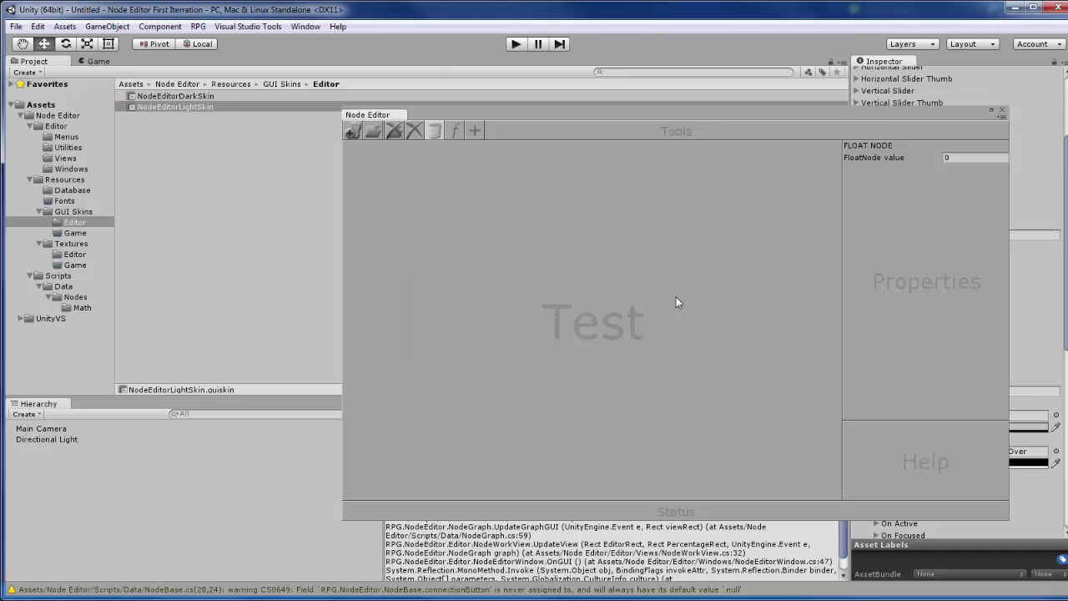
left_click(1002, 110)
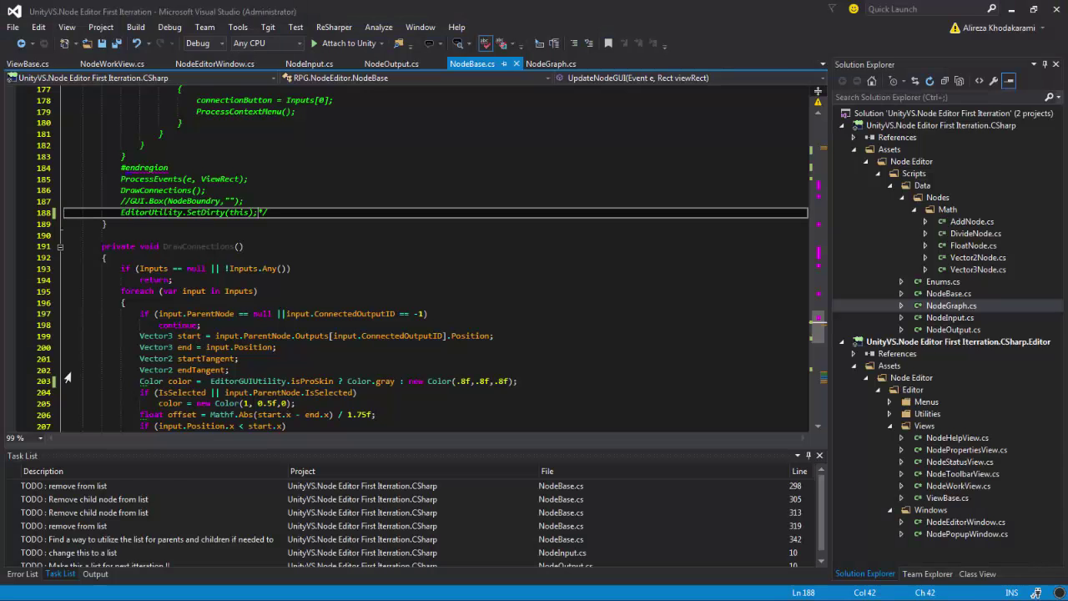
Uncomment the body of UpdateNodeGUI() in NodeBase.cs in Visual Studio and save the file
left_click_drag(267, 212, 120, 191)
key("ctrl+k")
key("ctrl+u")
key("ctrl+s")
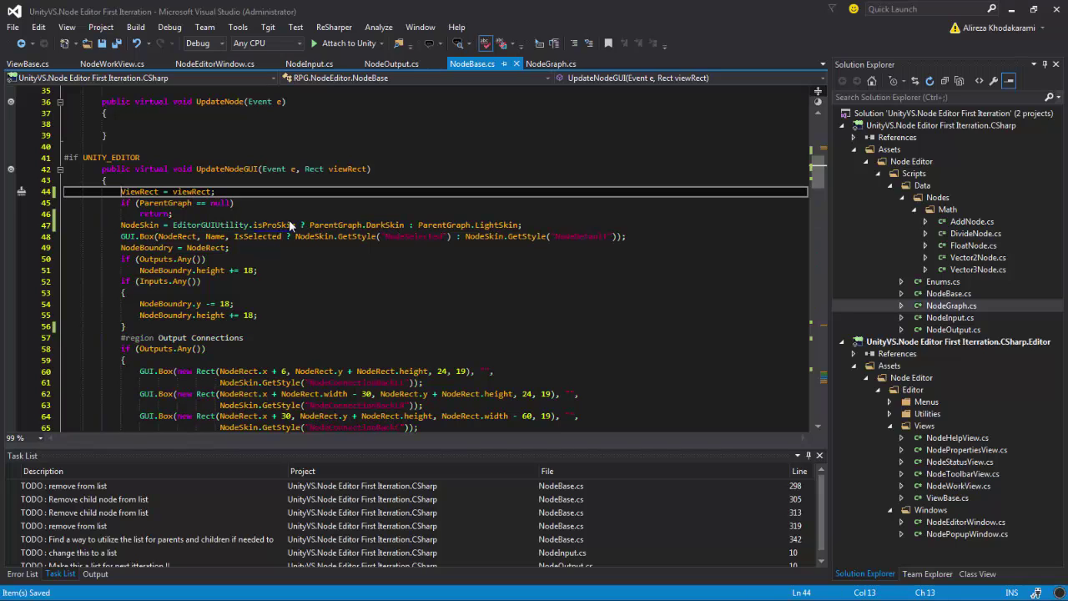
Switch to Unity, move the Preferences window aside and clear the Console
key("alt+Tab")
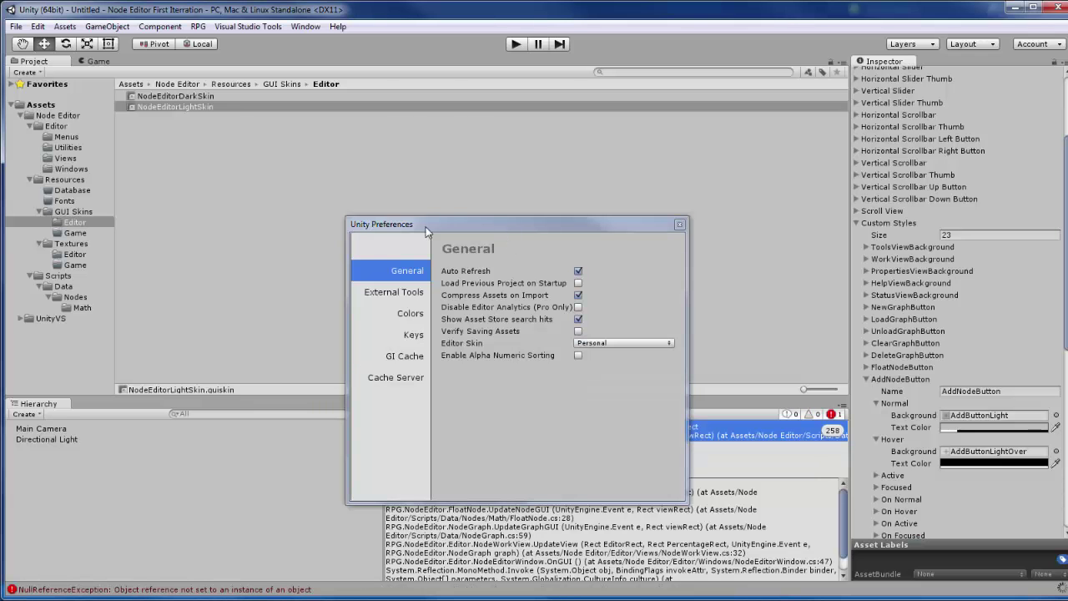
left_click_drag(512, 223, 369, 251)
left_click(401, 414)
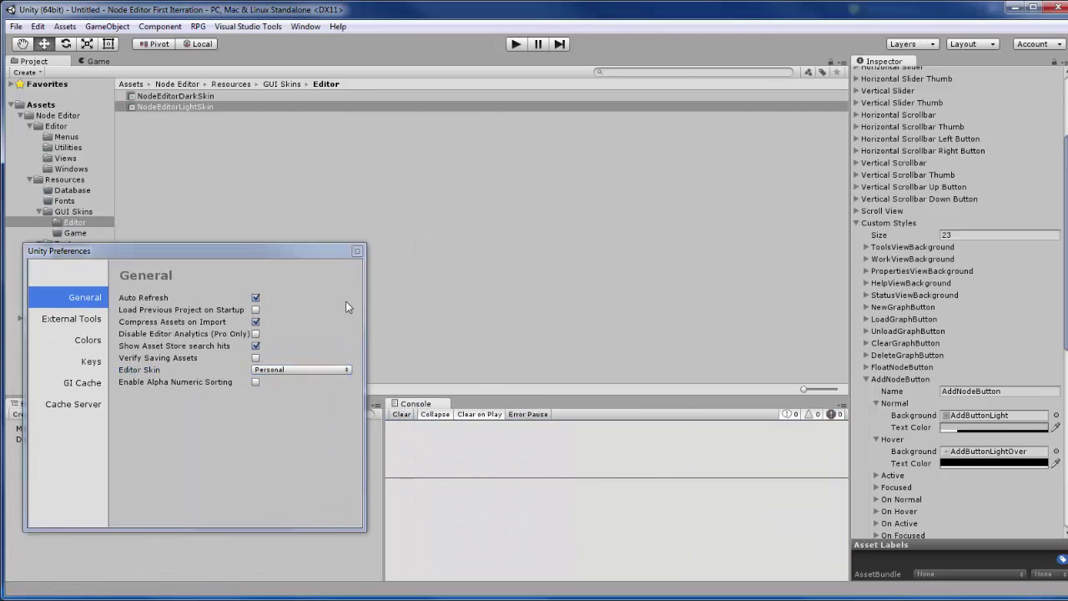
Launch the Node Editor from the RPG tools and create a new graph named Test
left_click(199, 25)
mouse_move(211, 38)
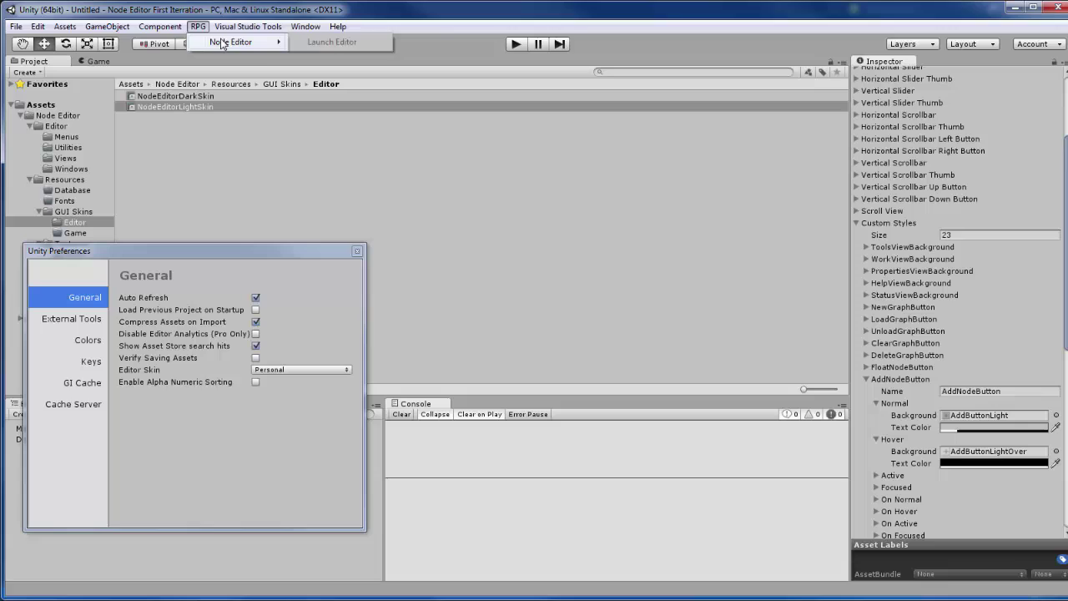
left_click(332, 43)
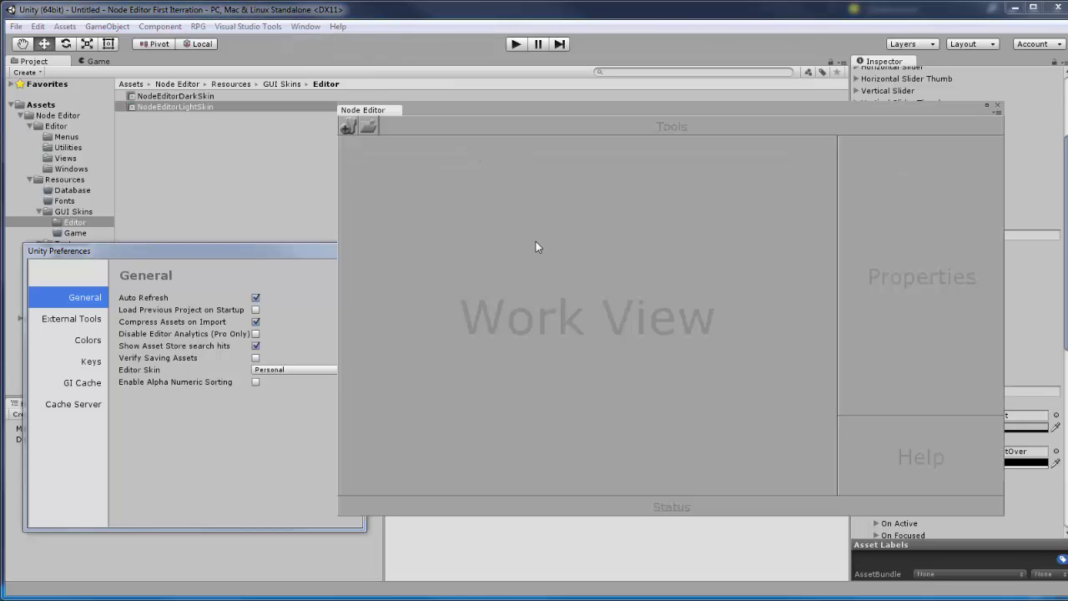
left_click(348, 129)
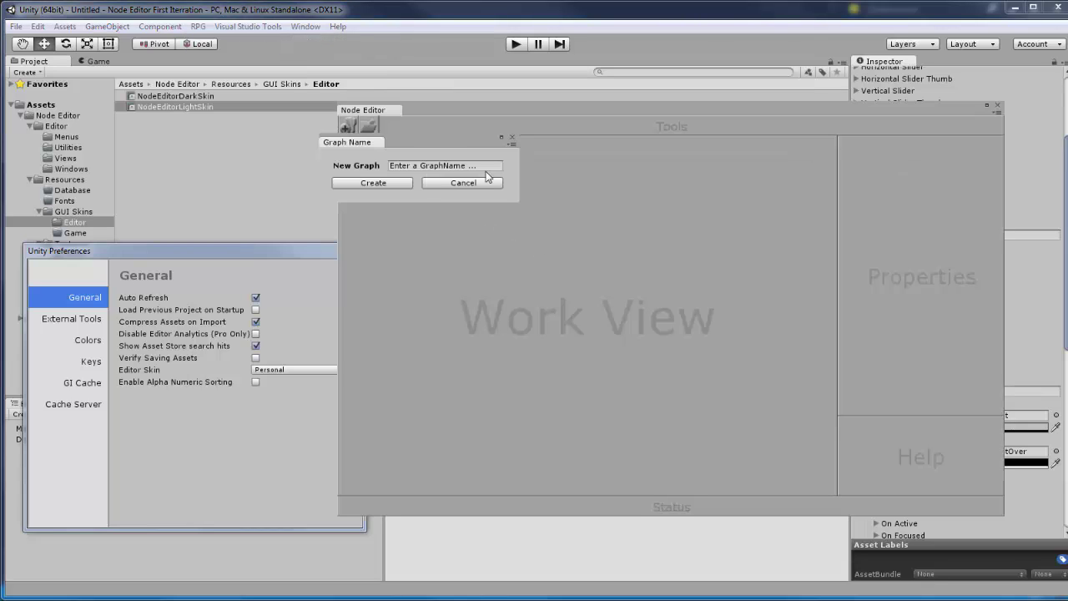
type("Test")
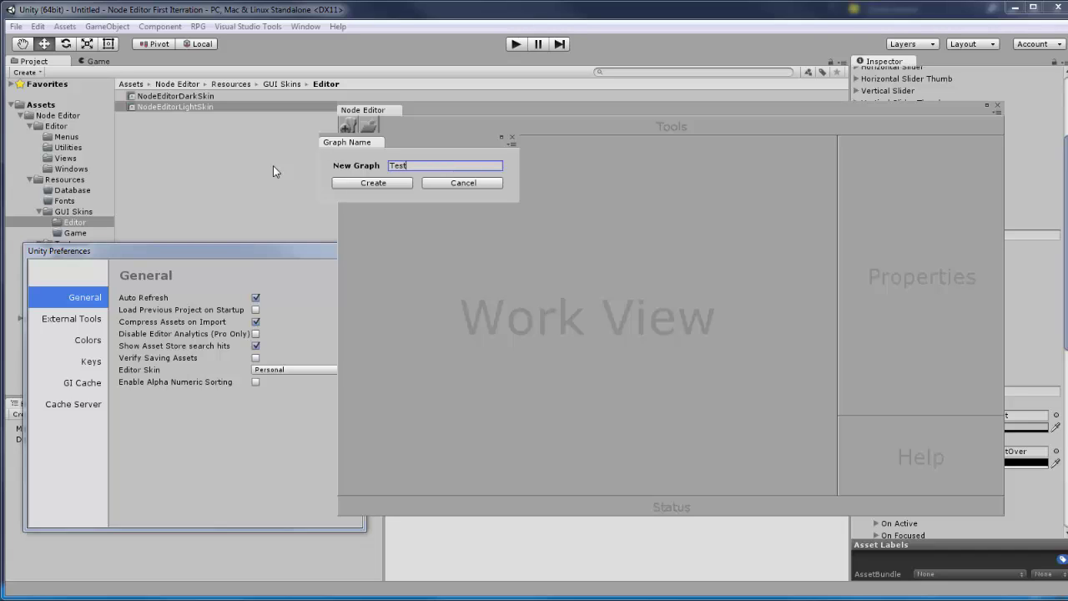
left_click(349, 183)
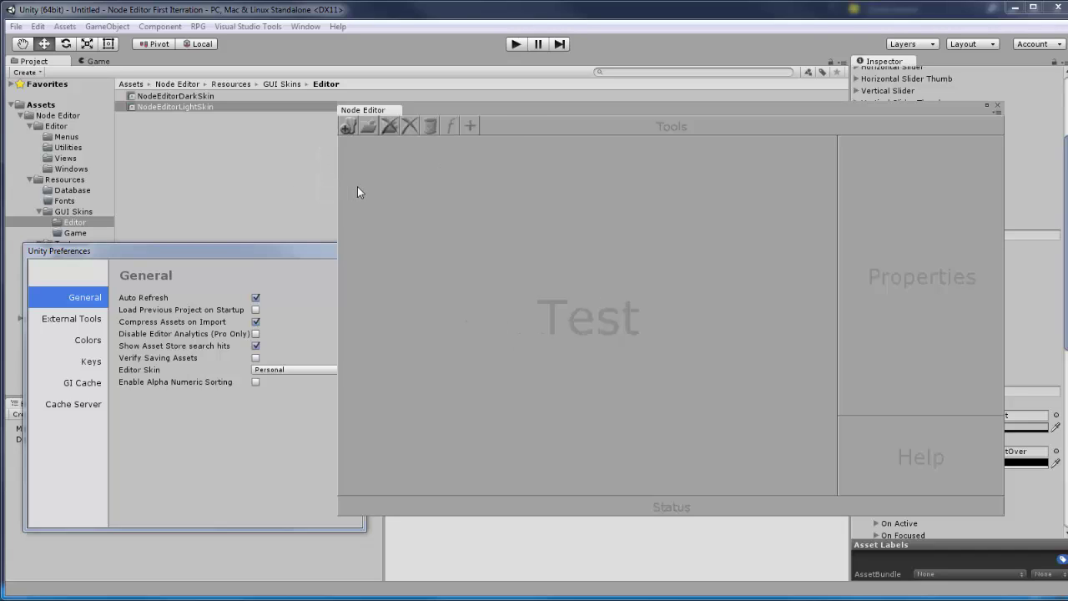
Select the Test asset in the Database folder and inspect its Dark Skin and Light Skin references, moving the Node Editor window aside
left_click(75, 191)
left_click(144, 99)
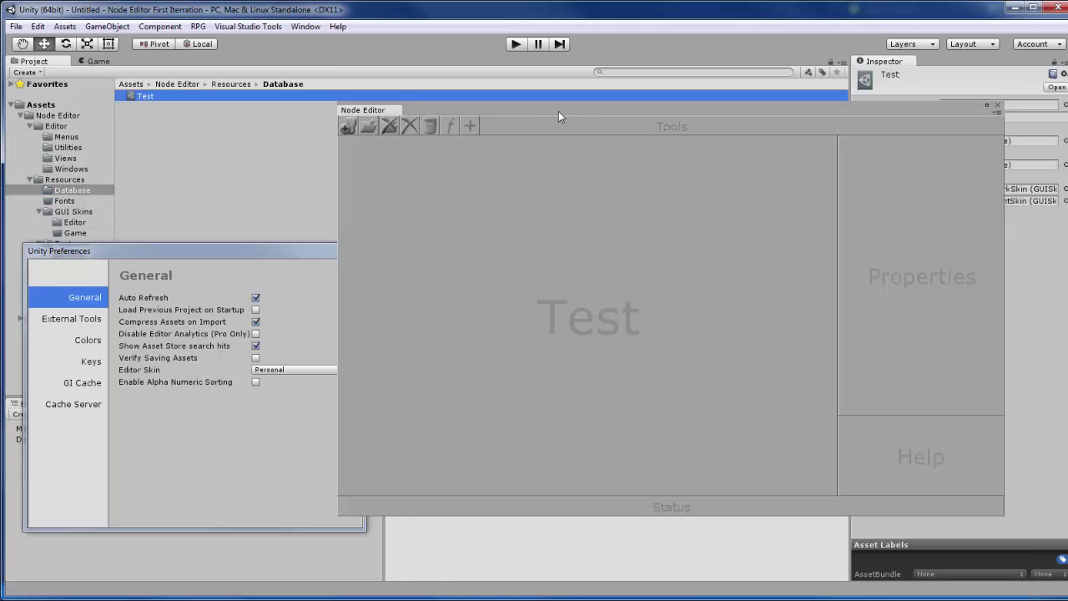
left_click_drag(559, 111, 393, 119)
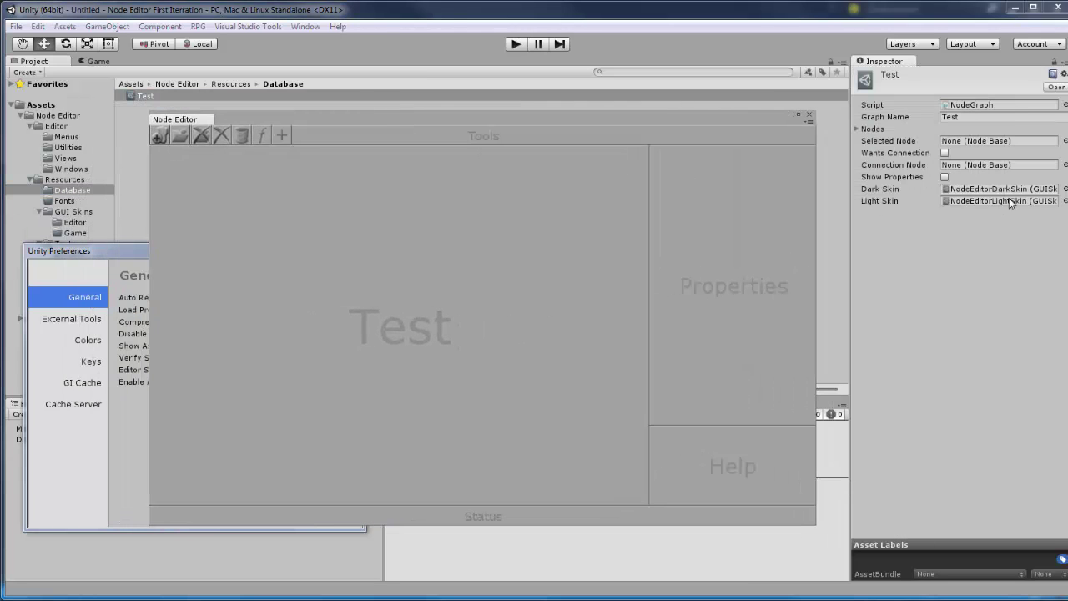
left_click_drag(578, 122, 837, 121)
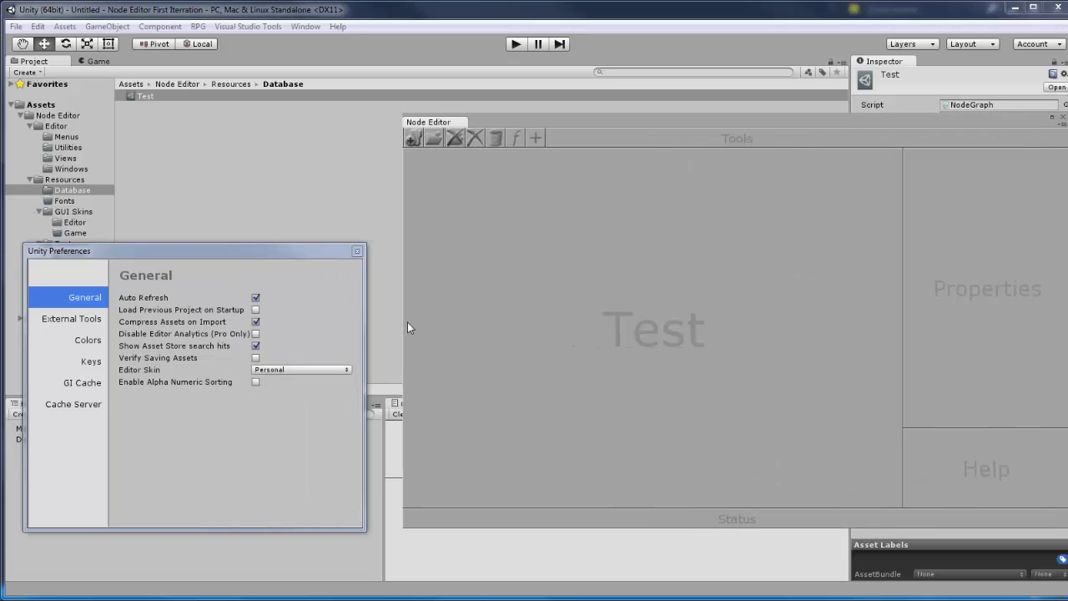
Add a Float node to the upper part of the Test graph and an Add node below it near the centre
left_click(516, 138)
left_click_drag(482, 167, 582, 210)
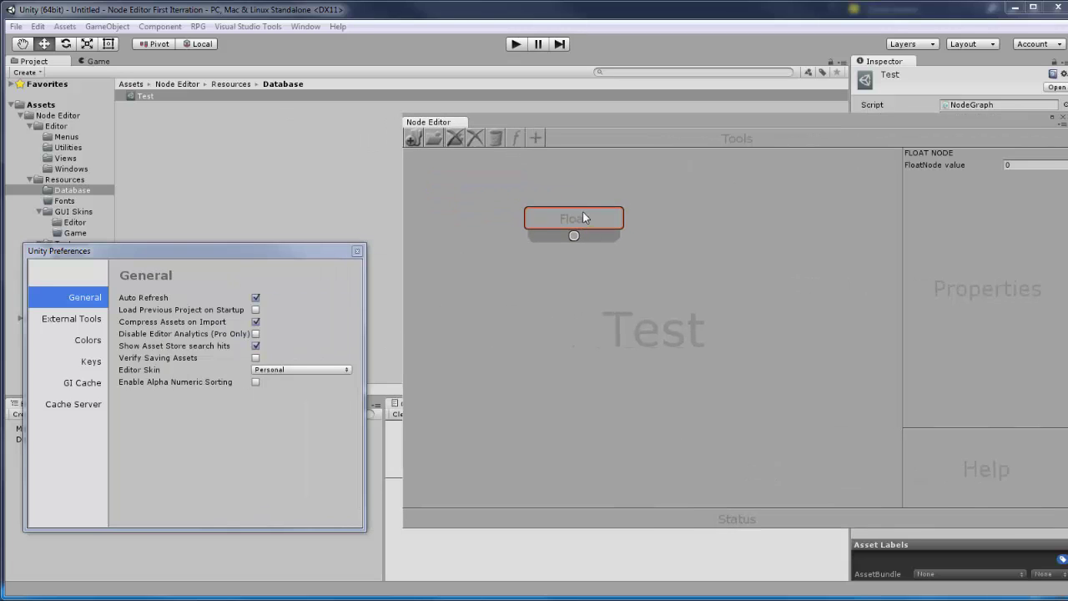
left_click(535, 138)
left_click_drag(473, 174, 690, 316)
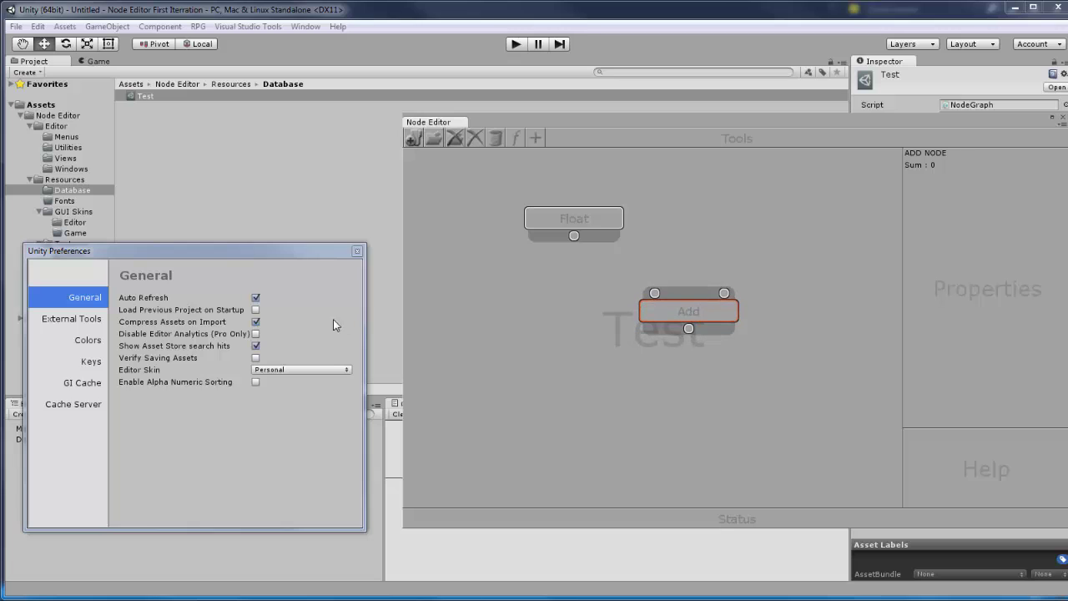
Change the Editor Skin preference to Professional and move the Add and Float nodes upward in the graph
left_click(322, 370)
left_click(311, 400)
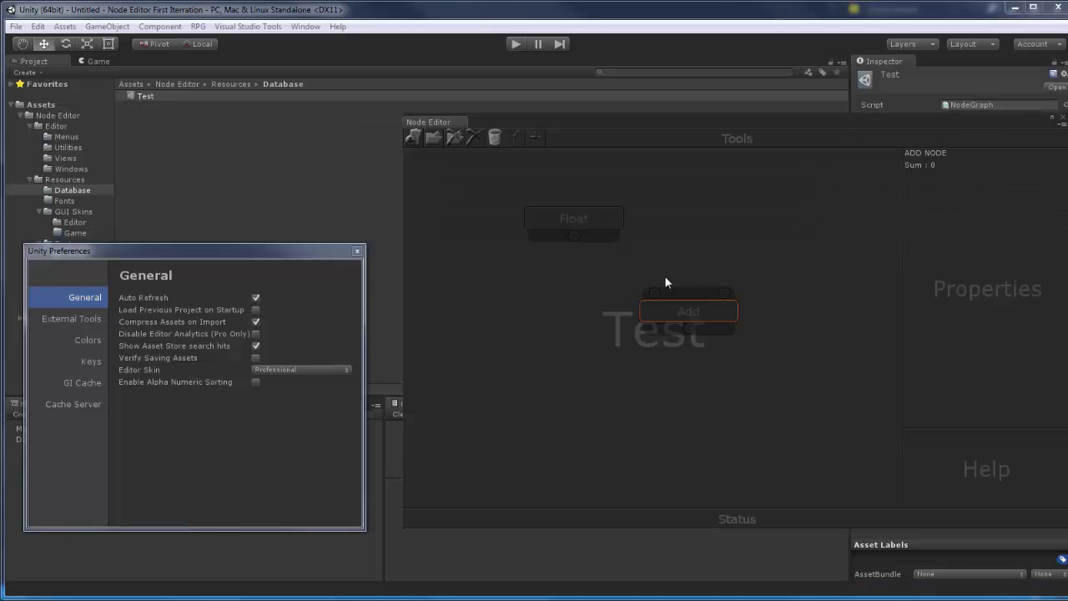
left_click_drag(696, 302, 697, 239)
left_click_drag(561, 221, 556, 195)
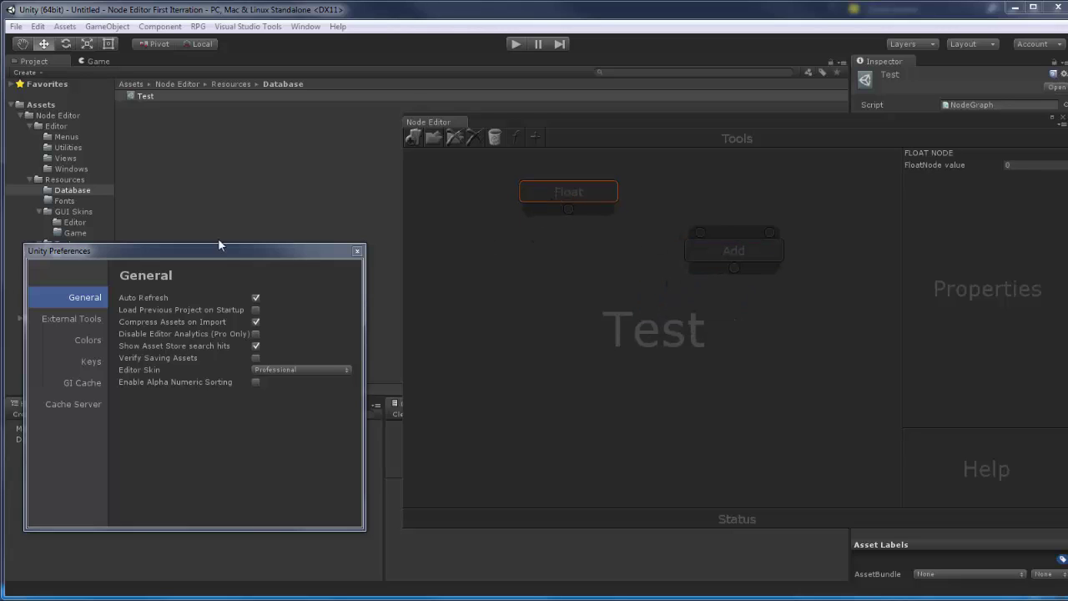
Set the Editor Skin preference back to Personal and check the Test asset's skin references, moving the Node Editor window out of the way
left_click(301, 369)
left_click(313, 396)
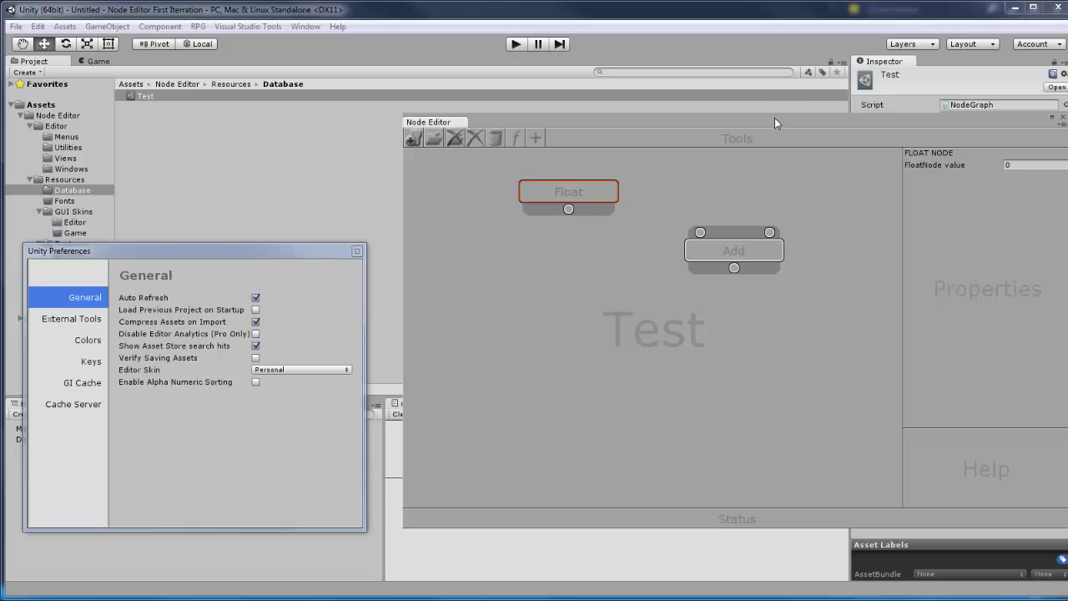
left_click_drag(775, 123, 508, 116)
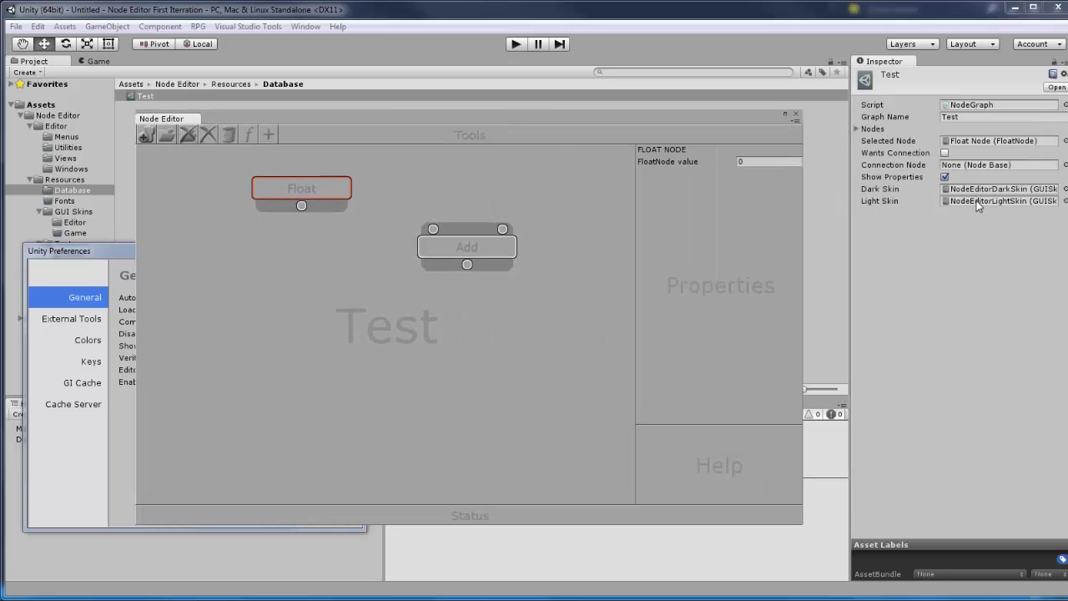
left_click(557, 122)
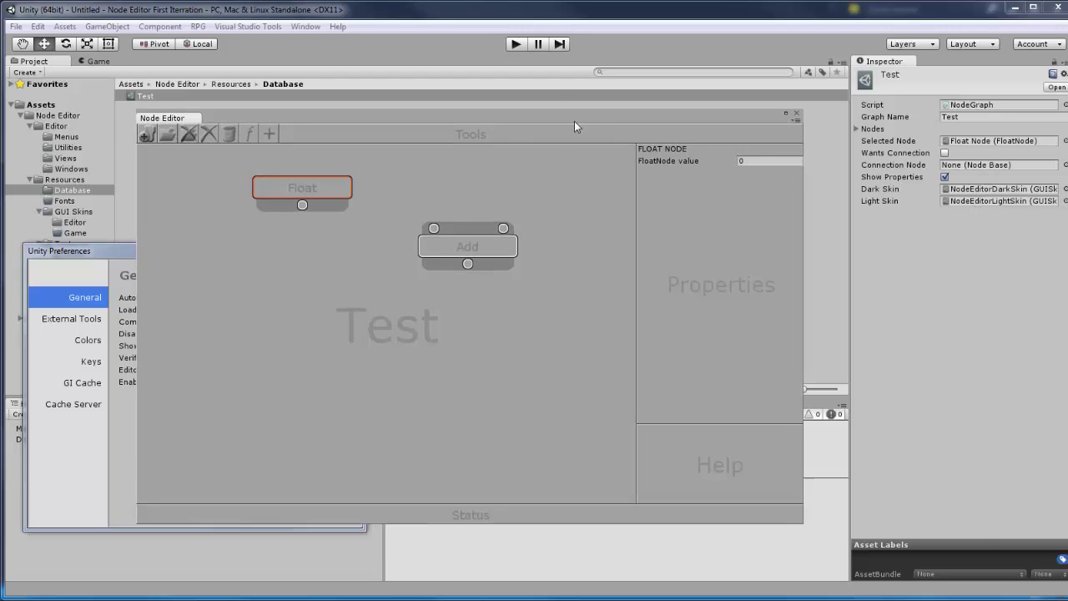
left_click_drag(574, 125, 764, 130)
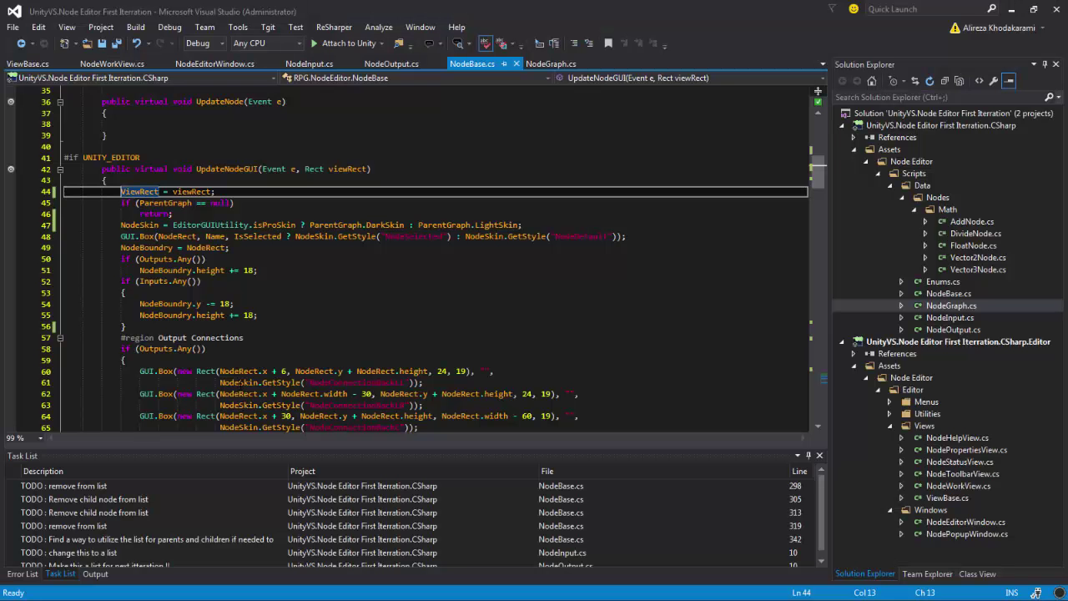
Switch to Visual Studio, open NodeWorkView.cs and expand UpdateView() to examine how it draws the graph
left_click(205, 349)
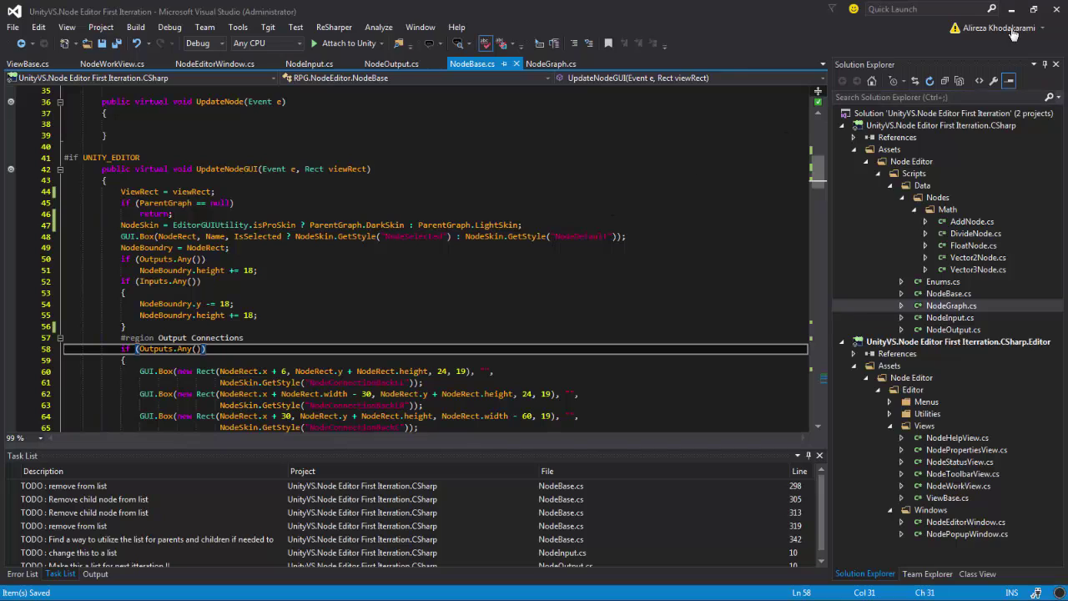
left_click(134, 64)
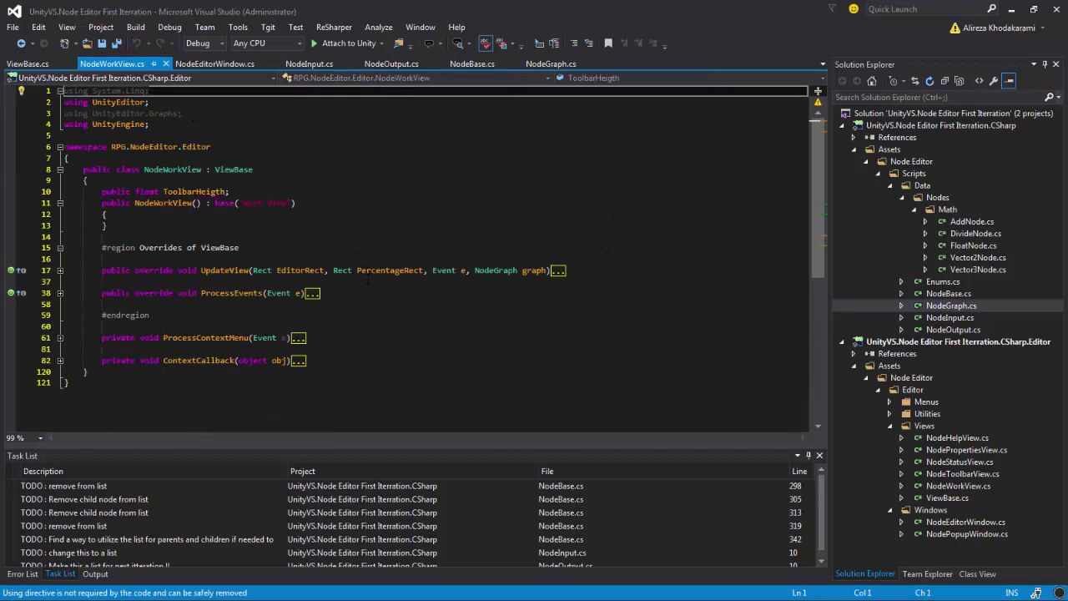
left_click(59, 270)
scroll(396, 284, "down", 2)
scroll(397, 283, "down", 3)
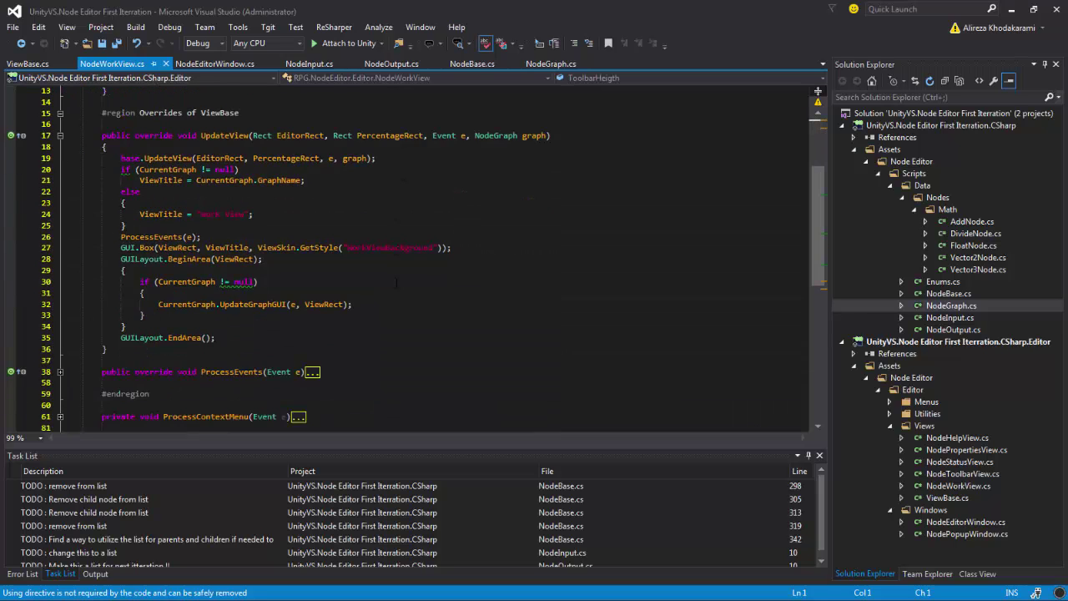
scroll(396, 283, "down", 1)
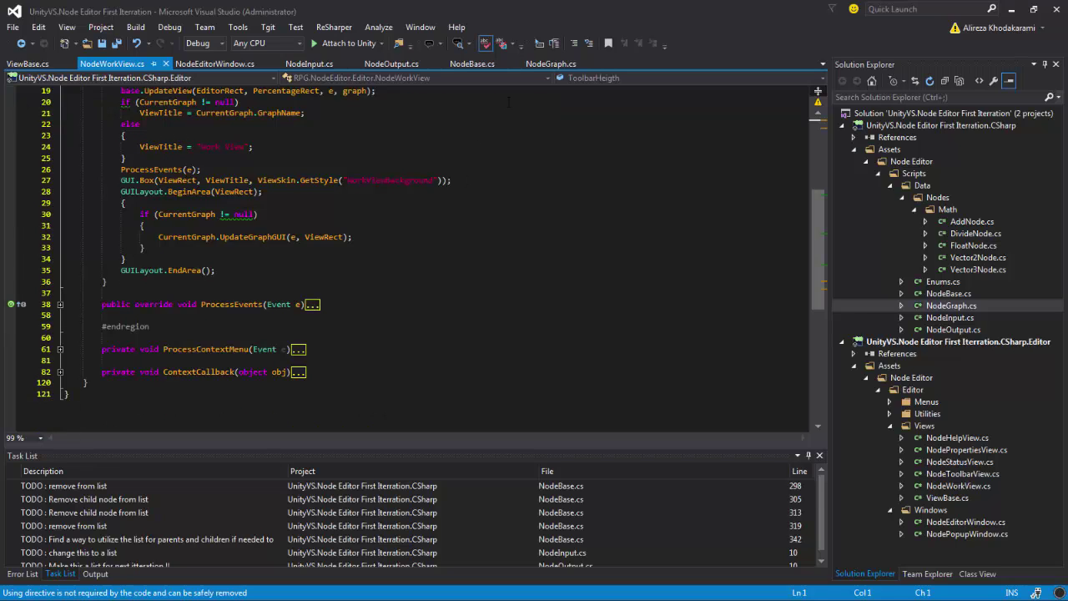
Open ViewBase.cs and examine where its constructors call GetEditorSkin()
left_click(21, 67)
left_click(368, 262)
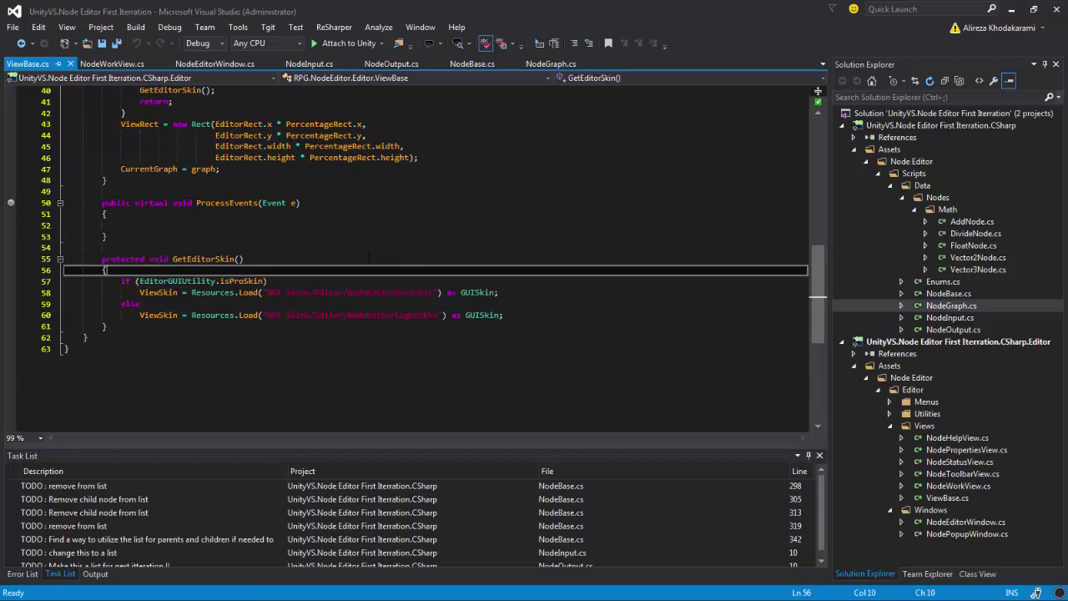
scroll(370, 258, "up", 5)
scroll(368, 258, "up", 6)
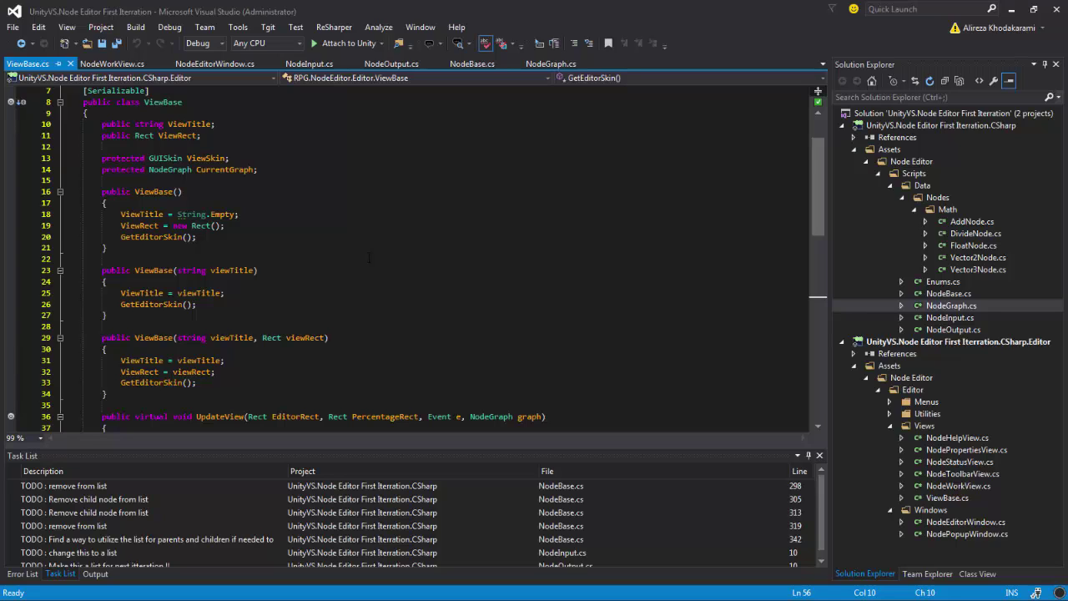
scroll(368, 258, "down", 1)
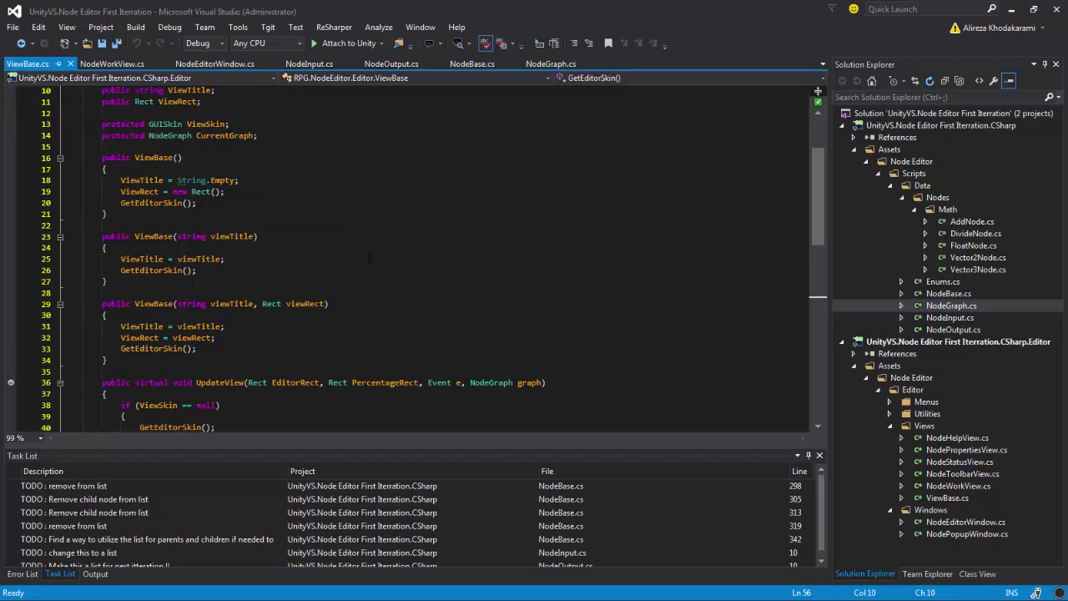
scroll(368, 258, "down", 1)
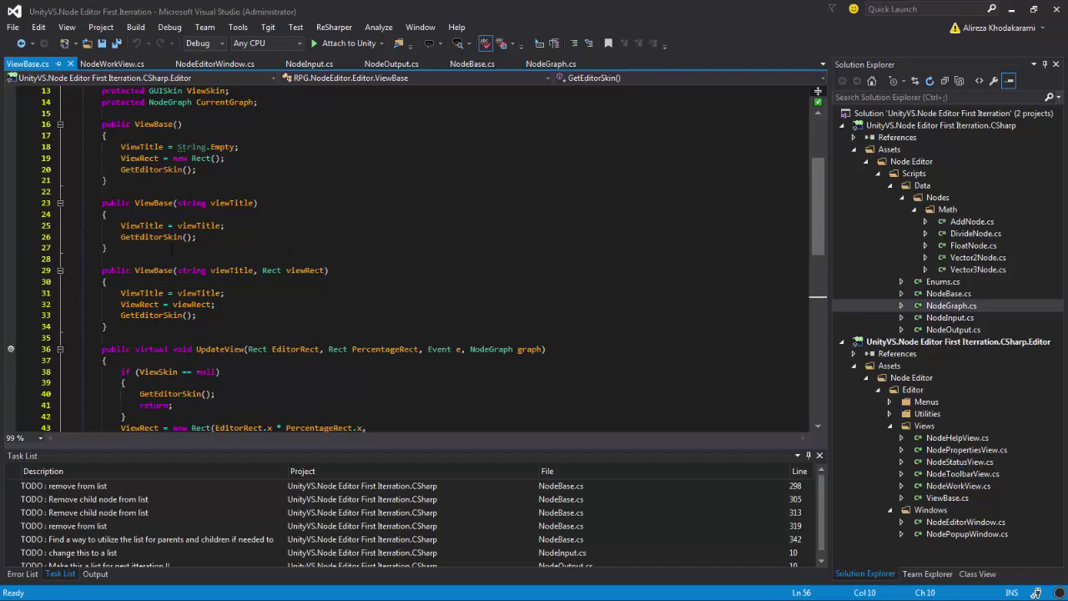
left_click(175, 237)
left_click(181, 316)
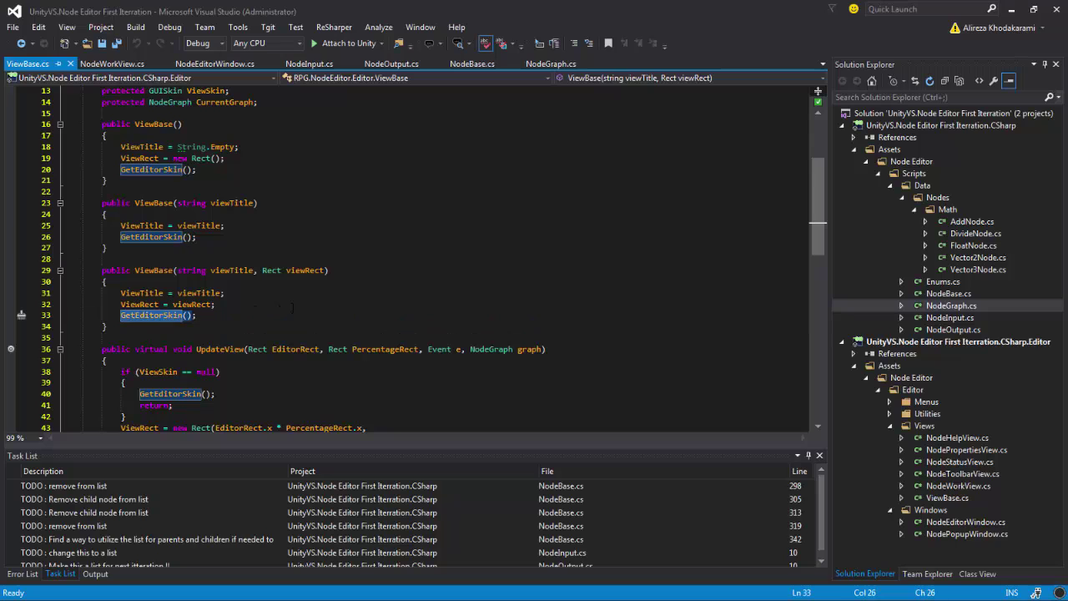
Review the ViewSkin and CurrentGraph fields and the parameterless constructor of the ViewBase class
scroll(293, 308, "down", 2)
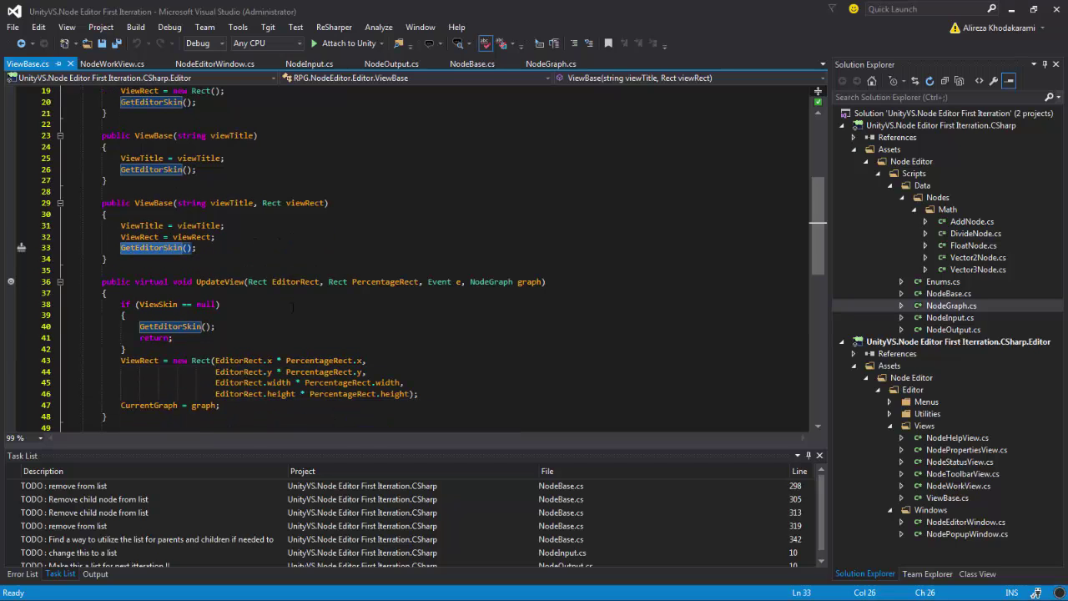
scroll(297, 299, "up", 6)
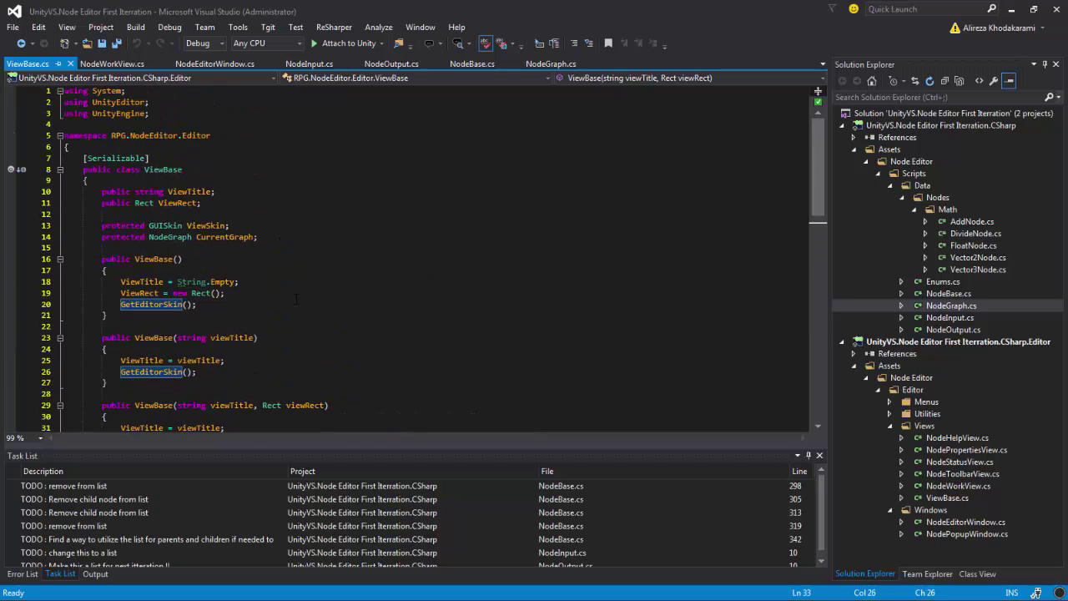
left_click(225, 238)
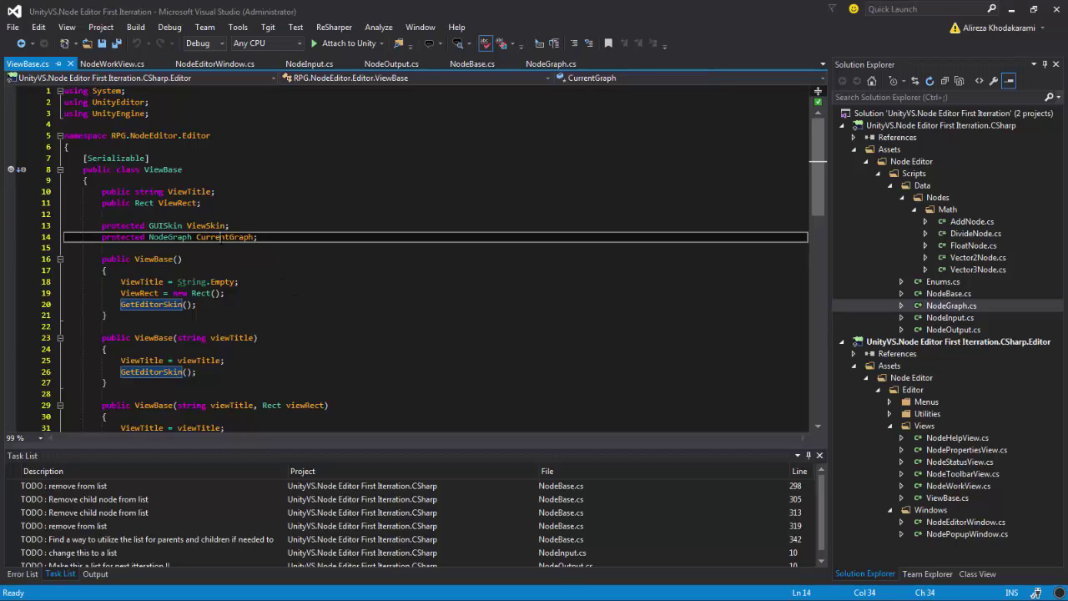
left_click(267, 292)
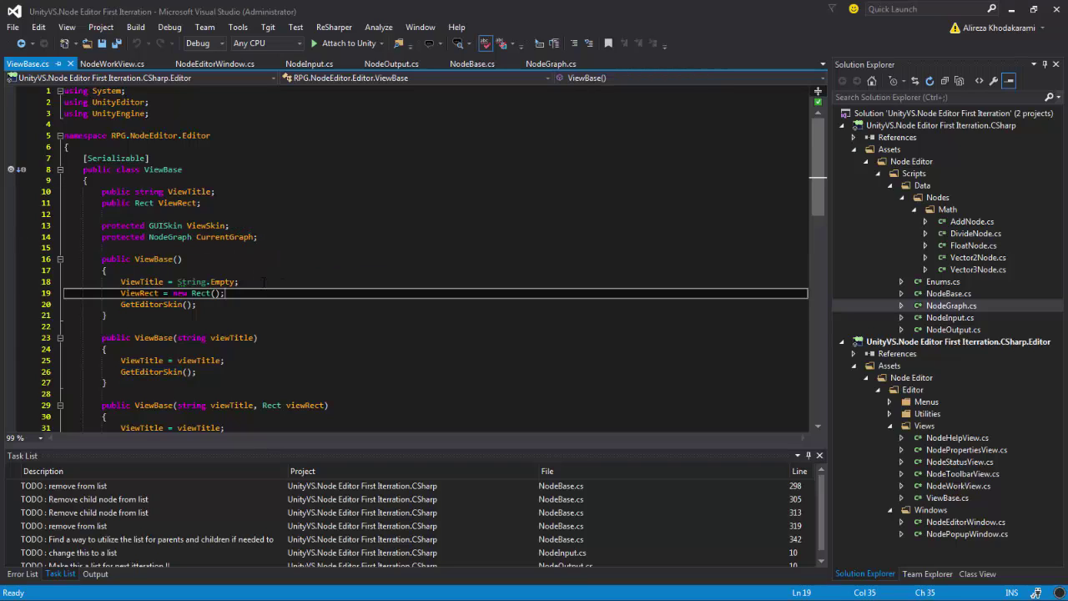
left_click(262, 287)
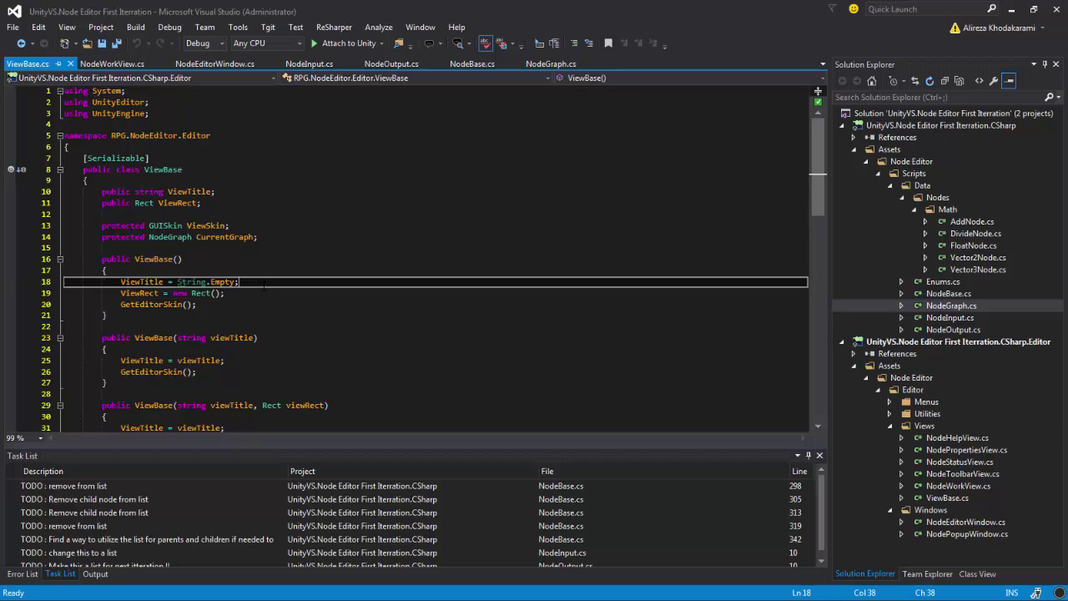
left_click(261, 295)
Examine the ViewSkin null check in UpdateView() and the rest of ViewBase.cs down to GetEditorSkin()
scroll(262, 290, "down", 3)
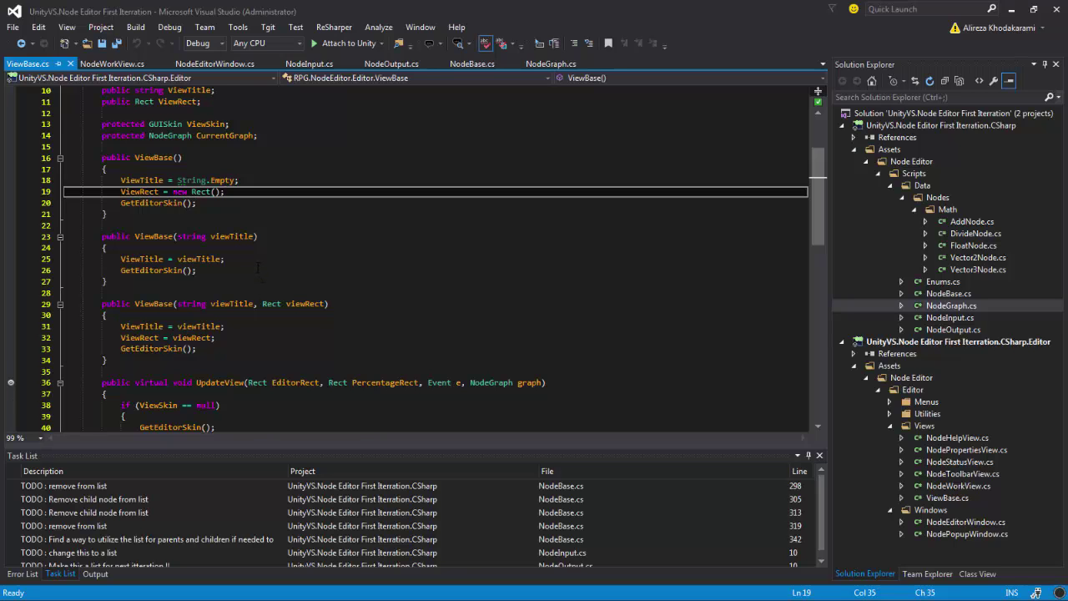
scroll(258, 267, "down", 5)
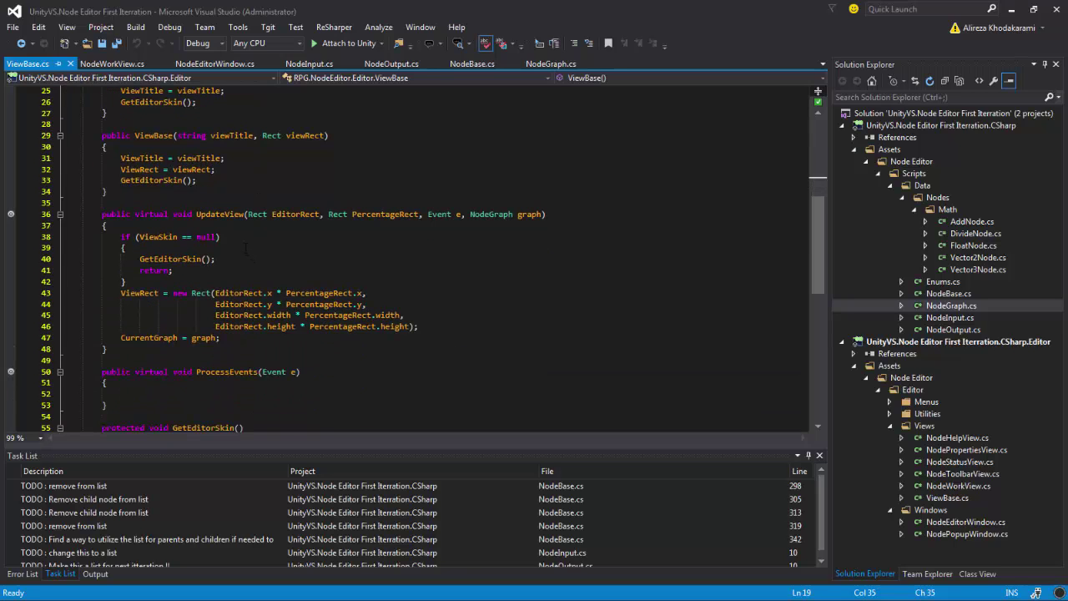
left_click(245, 238)
left_click(239, 281)
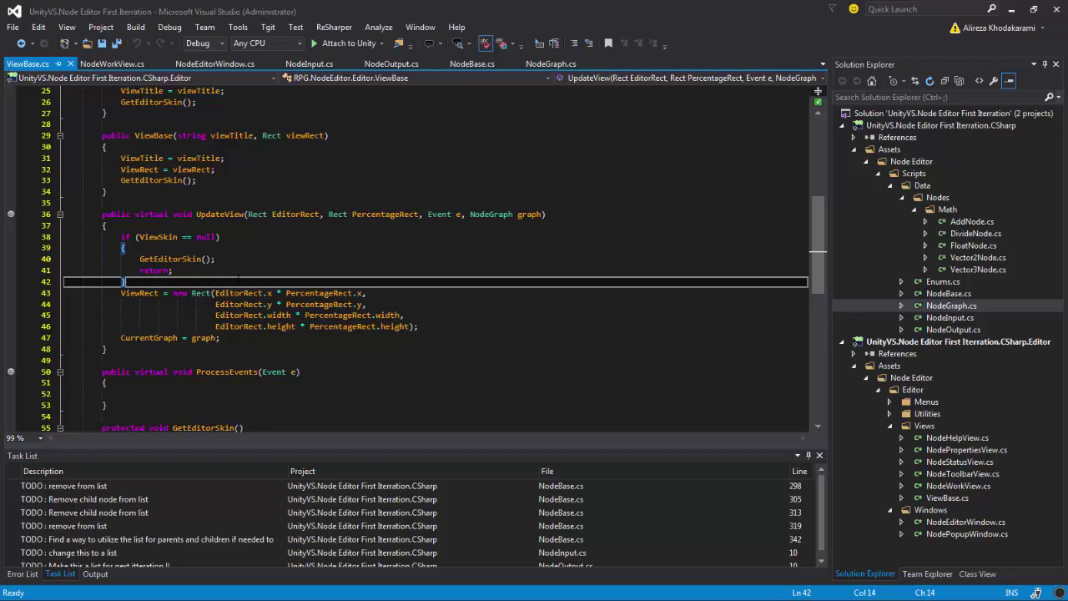
scroll(242, 275, "down", 6)
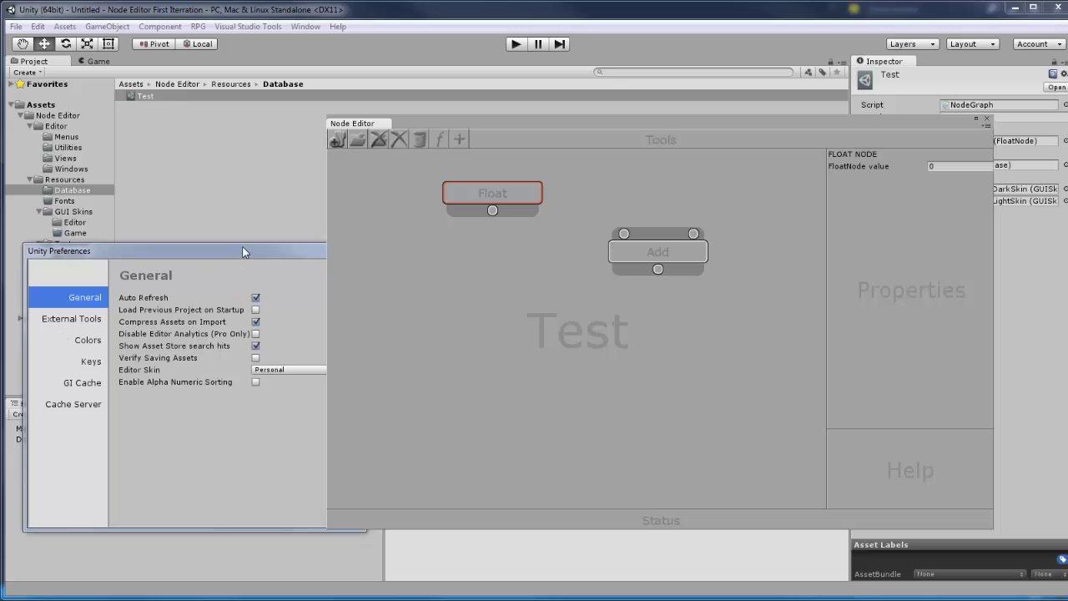
Close the preferences and test selecting the Float and Add nodes in the light-skinned Node Editor, ending with no node selected
left_click_drag(243, 252, 260, 35)
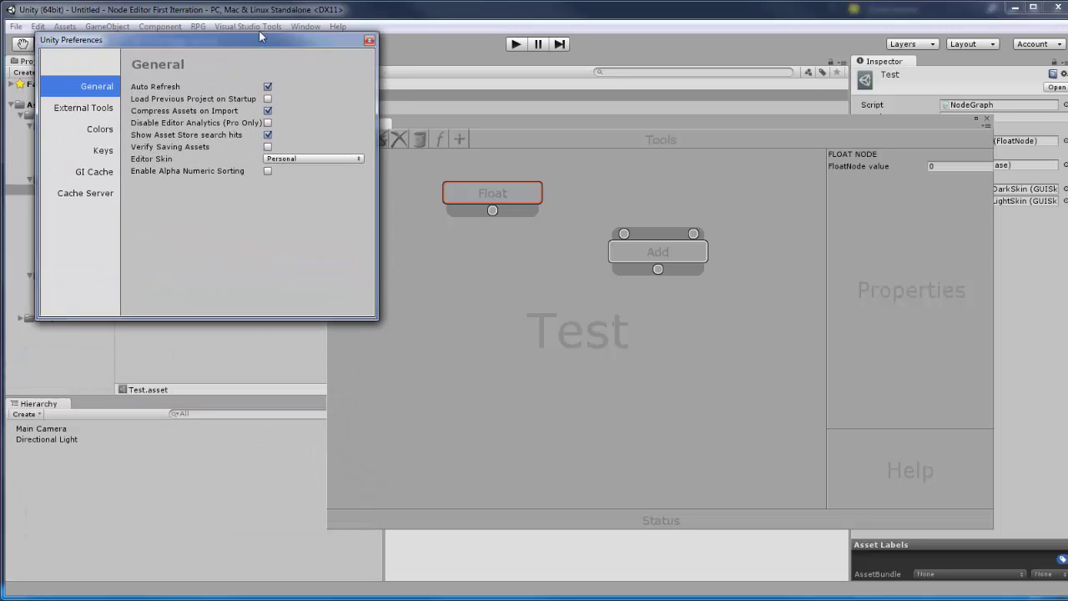
left_click(369, 40)
left_click_drag(587, 124, 422, 129)
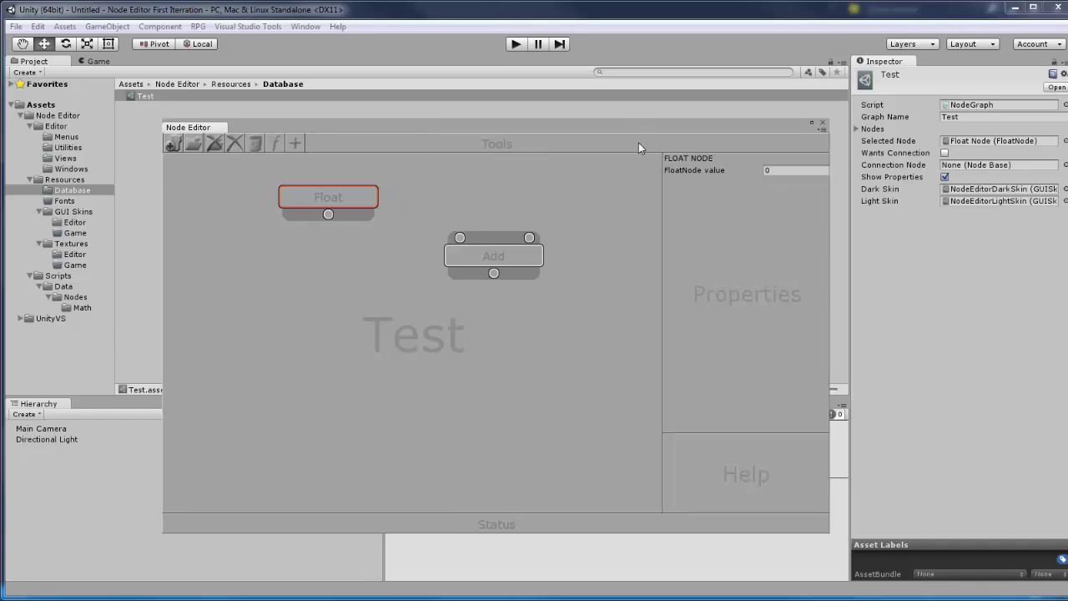
left_click(465, 265)
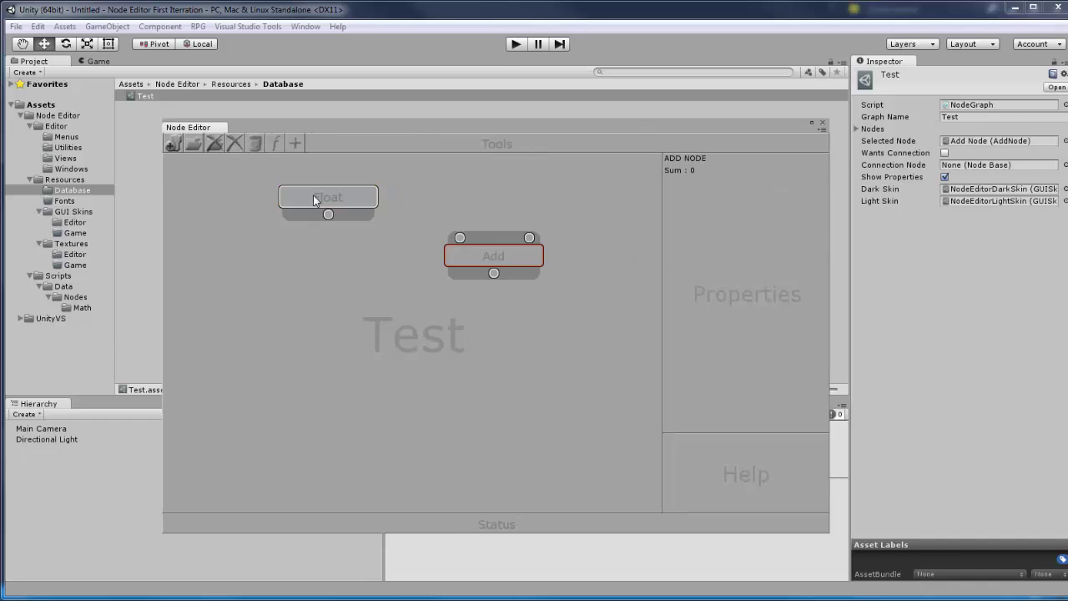
left_click(313, 200)
left_click(497, 255)
left_click(577, 226)
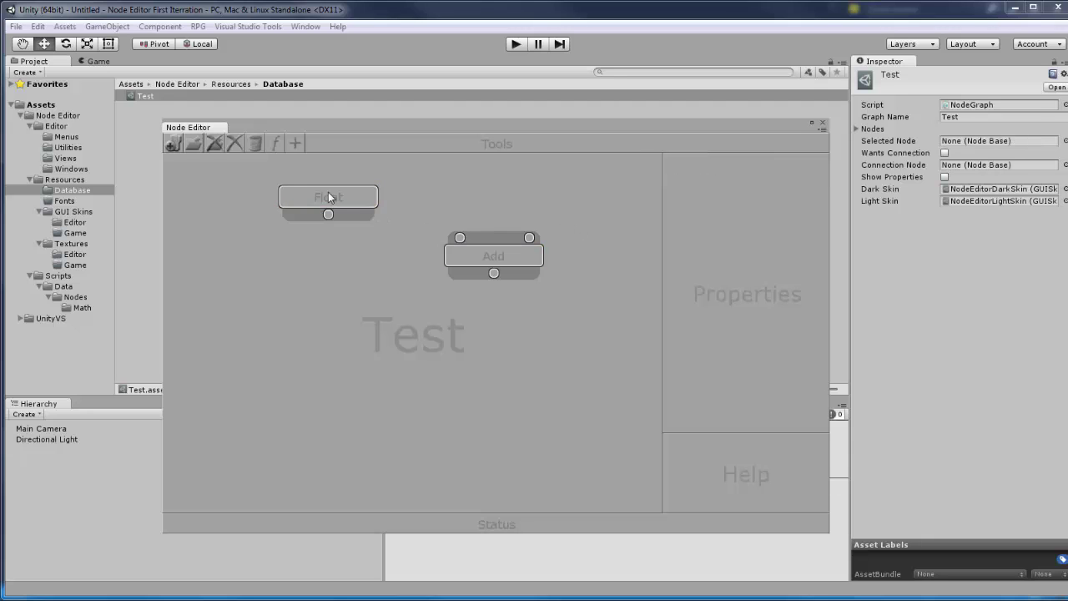
Set the Editor Skin preference to Professional and close the preferences
left_click(37, 26)
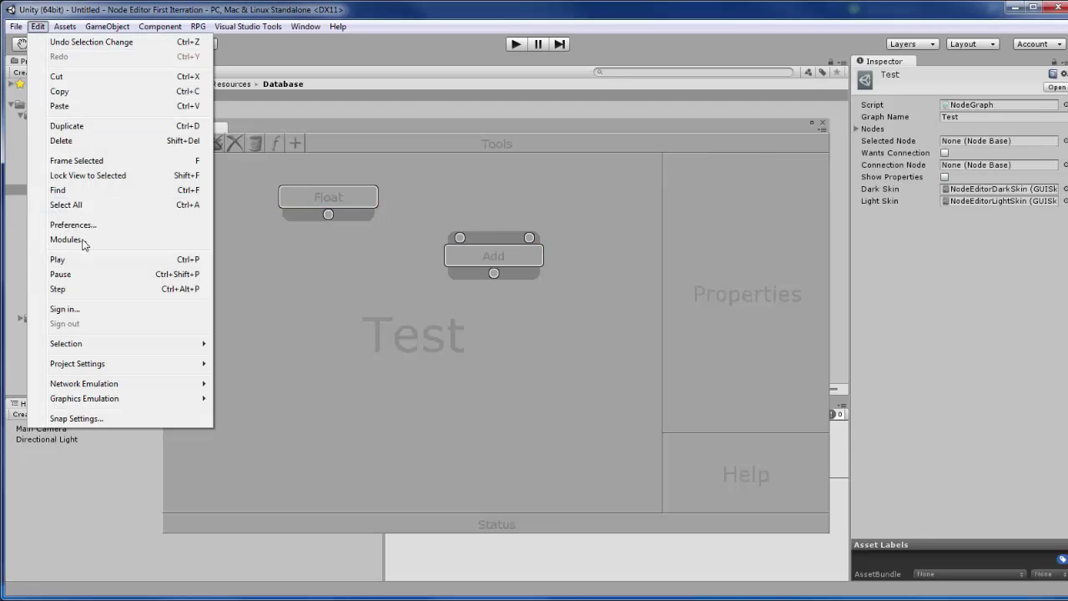
left_click(105, 225)
left_click(308, 157)
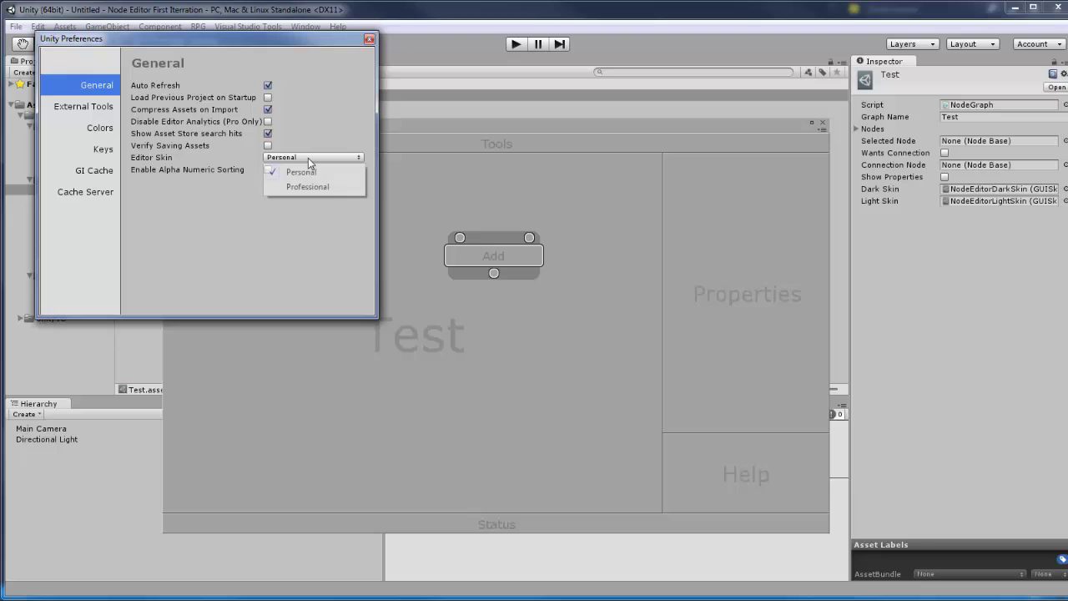
left_click(306, 187)
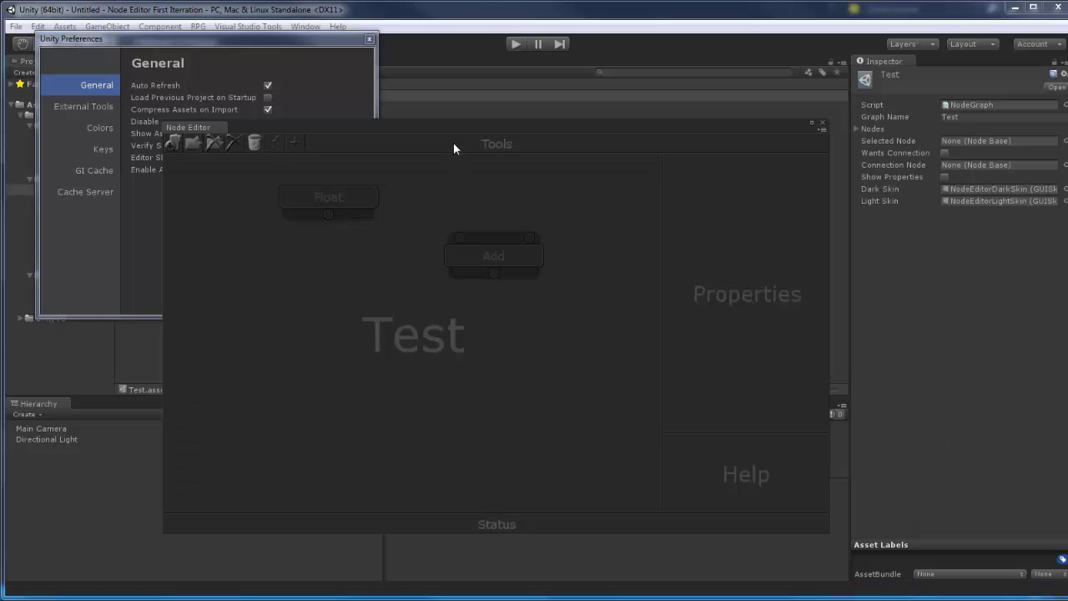
left_click_drag(454, 144, 647, 145)
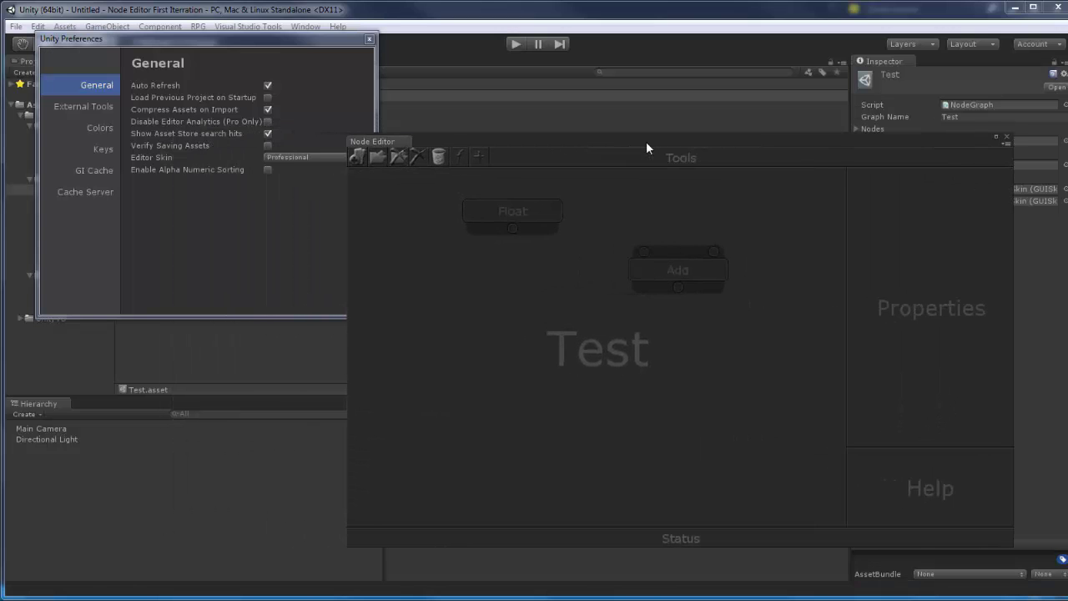
left_click(369, 38)
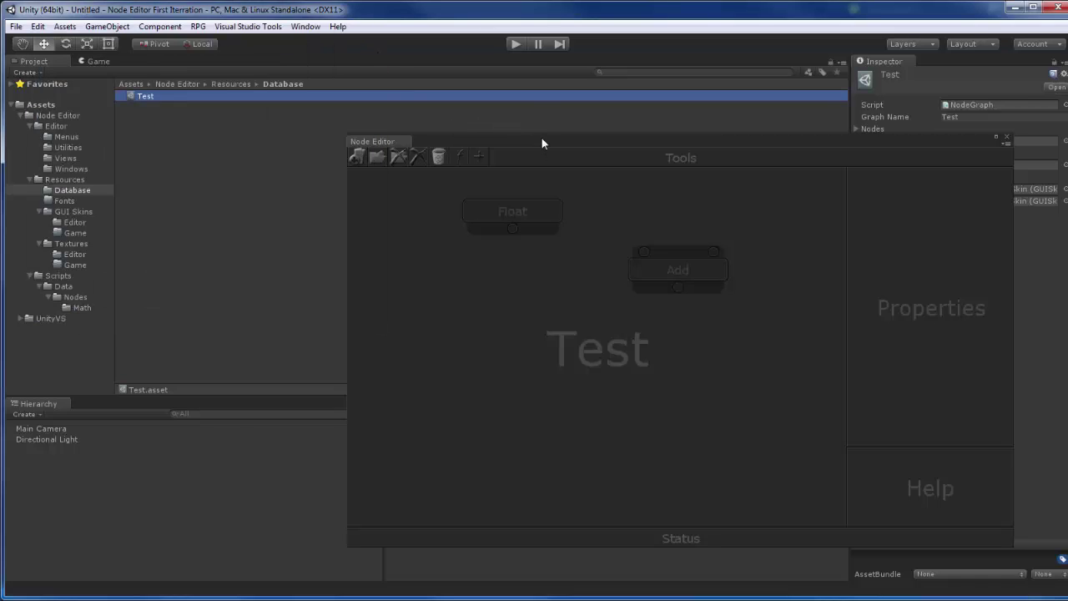
Reposition the Add and Float nodes side by side above the Test graph title in the Node Editor
left_click_drag(541, 138, 333, 154)
left_click_drag(476, 269, 516, 275)
left_click_drag(333, 228, 395, 276)
left_click_drag(518, 161, 523, 120)
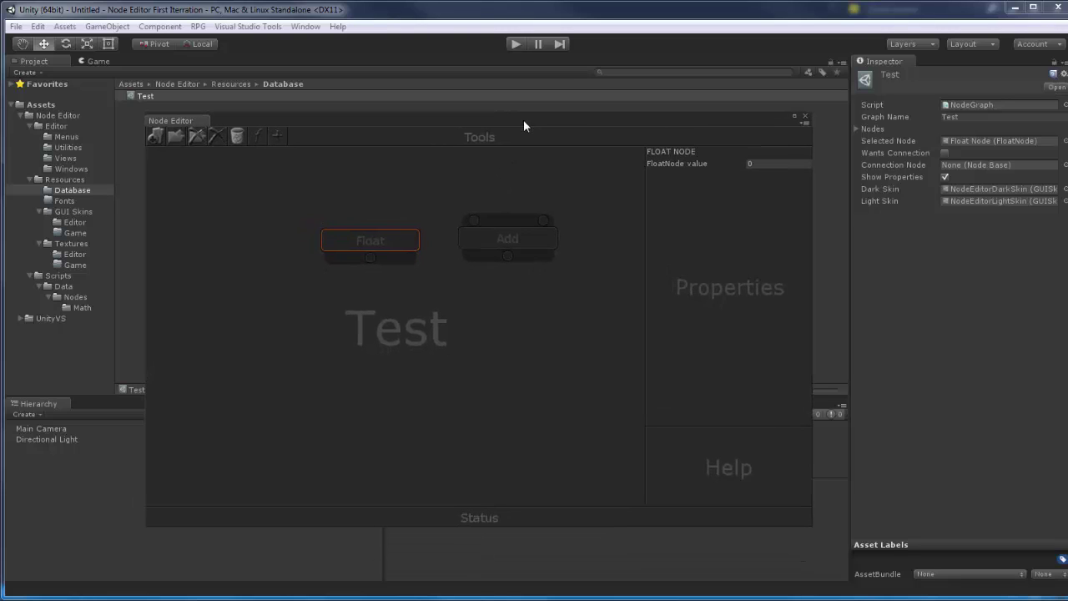
View the dark-skinned Node Editor maximized, restore its window size and clear the node selection
left_click(794, 116)
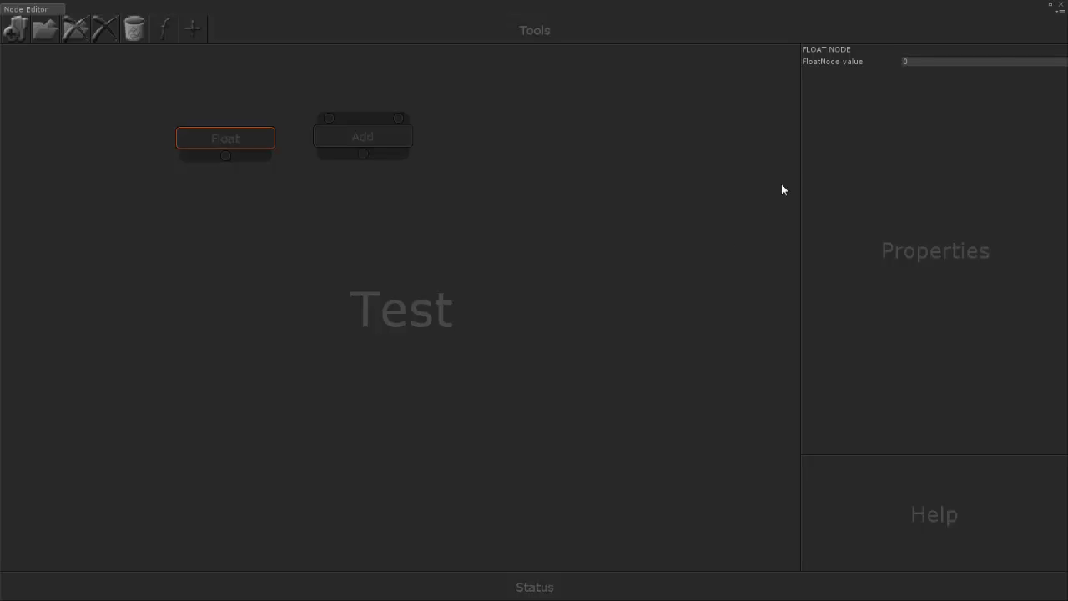
left_click(1050, 5)
left_click(580, 340)
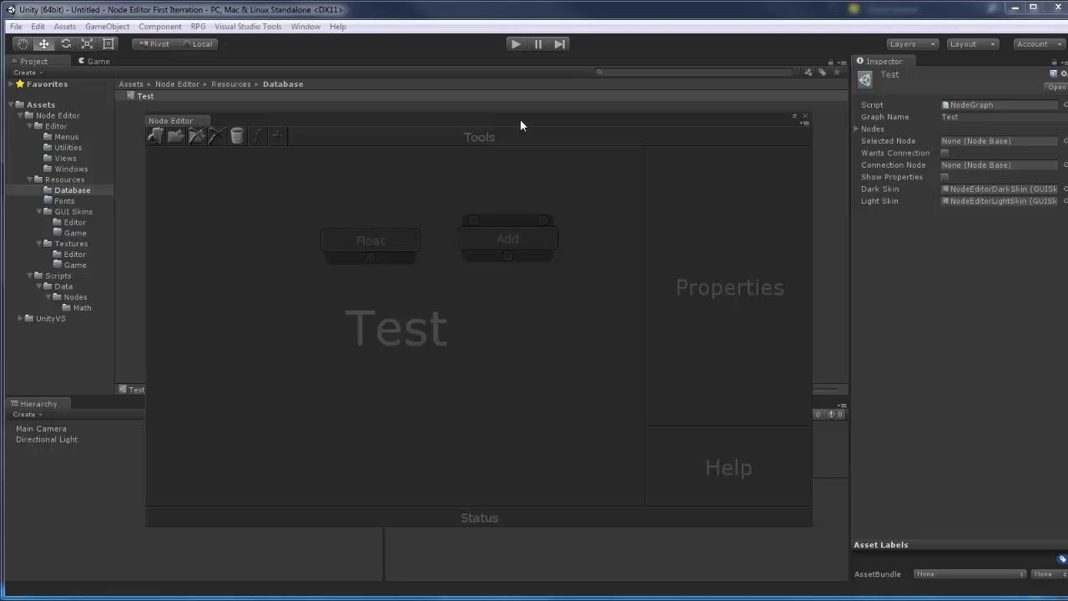
left_click_drag(520, 120, 595, 122)
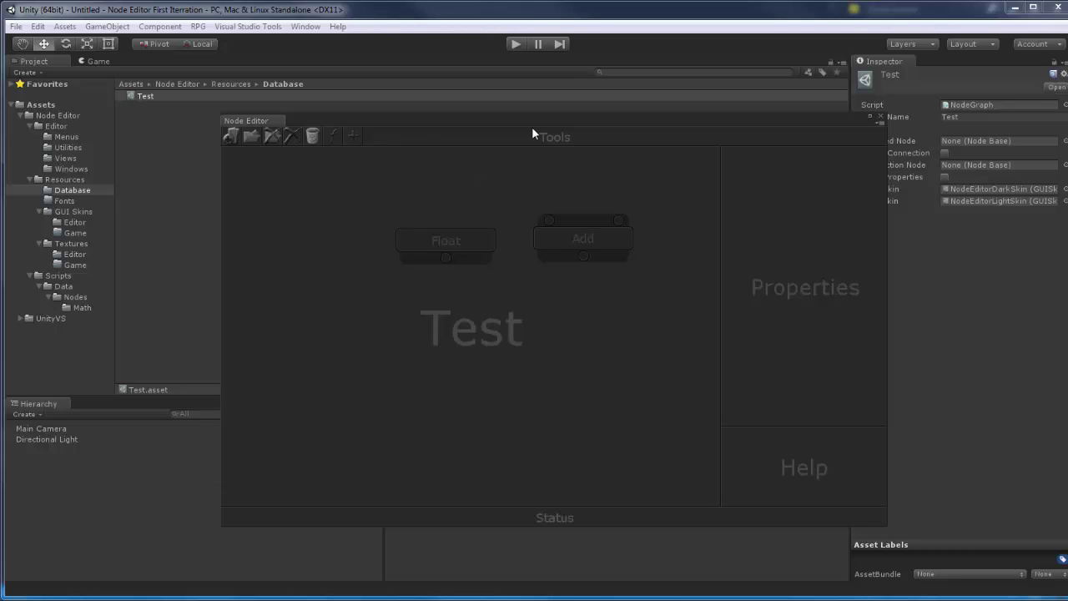
left_click_drag(536, 122, 467, 125)
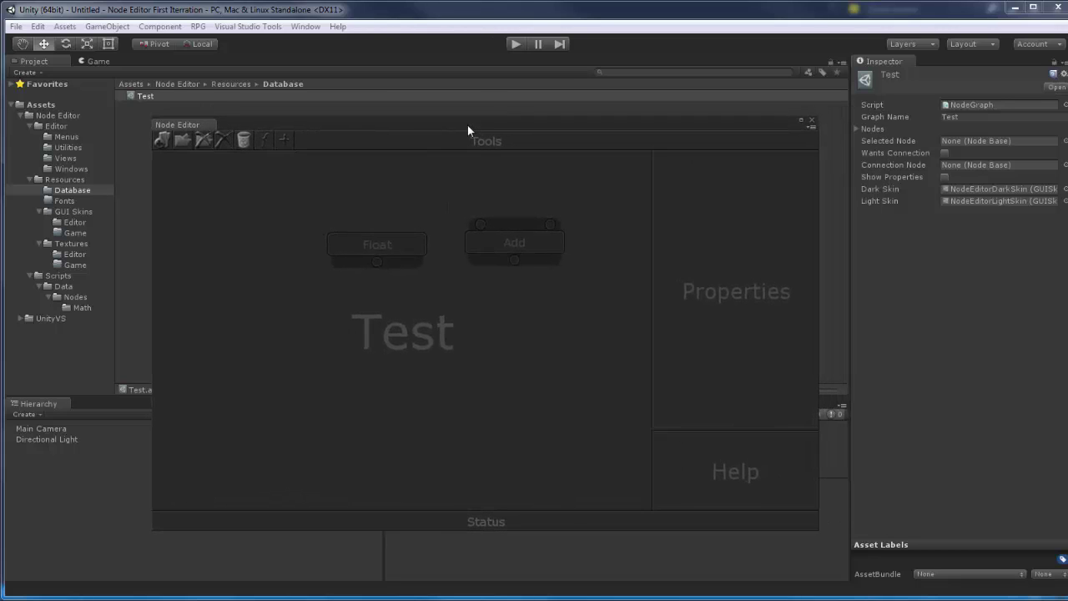